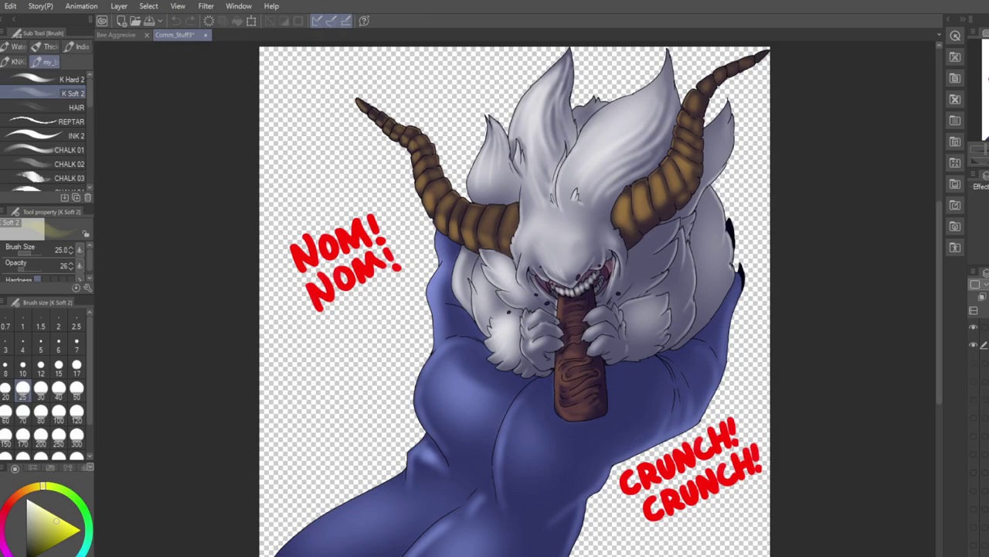
- Hide the line art, lettering, shading and flat colour layers of the finished drawing, and sample the purple of its base silhouette
{"action": "left_click", "coordinate": [974, 345]}
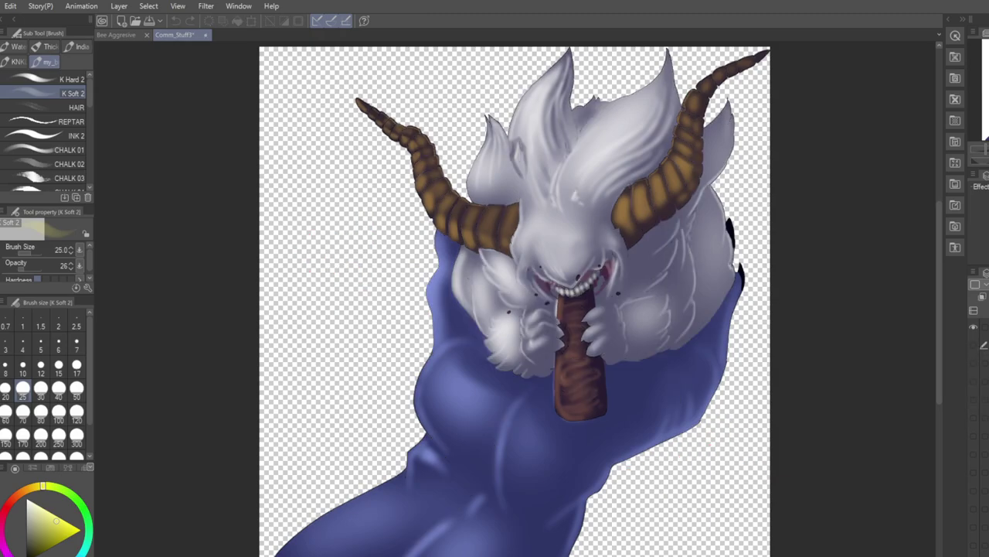
{"action": "scroll", "coordinate": [974, 433], "scroll_direction": "up", "scroll_amount": 2}
{"action": "left_click_drag", "start_coordinate": [974, 439], "coordinate": [974, 488]}
{"action": "left_click", "coordinate": [976, 445]}
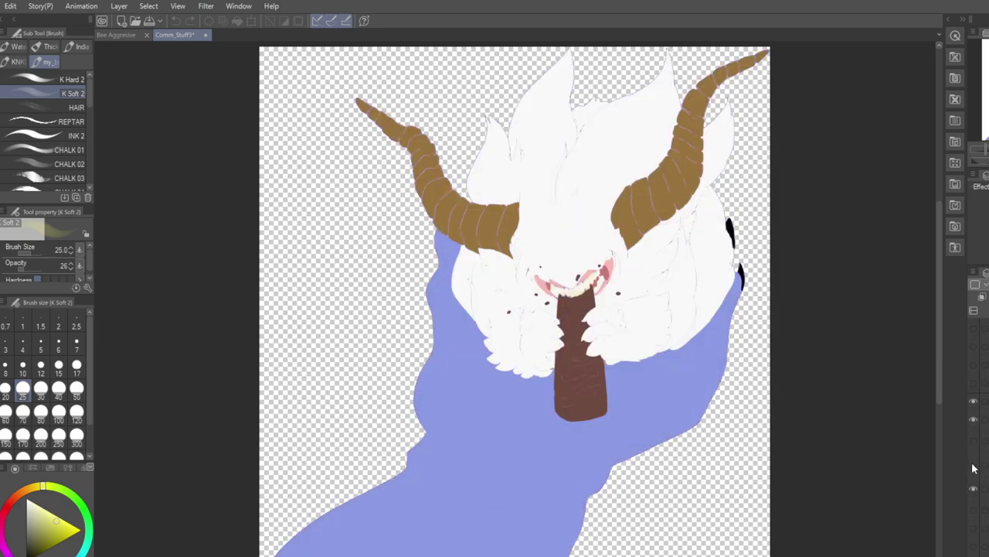
{"action": "left_click", "coordinate": [974, 468]}
{"action": "left_click", "coordinate": [983, 488]}
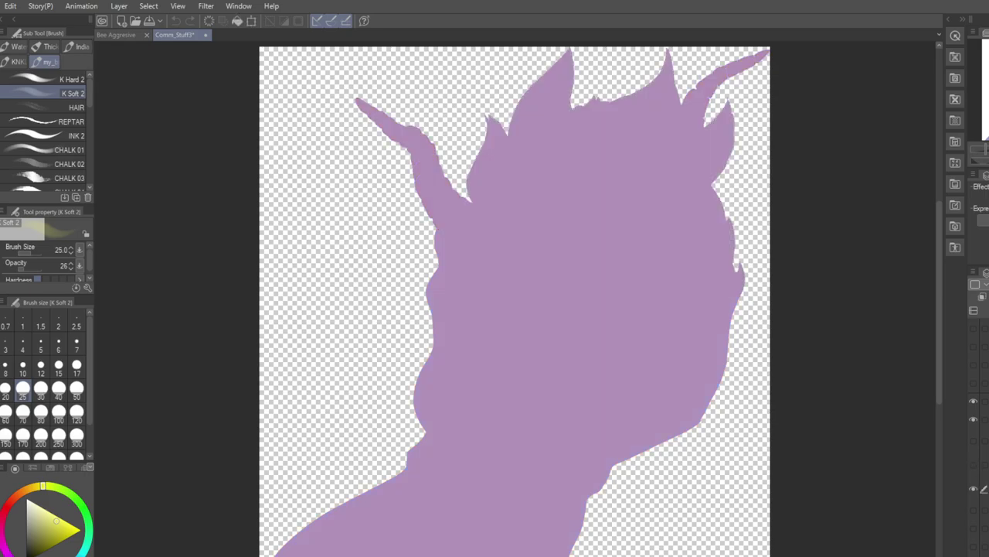
{"action": "key", "text": "i"}
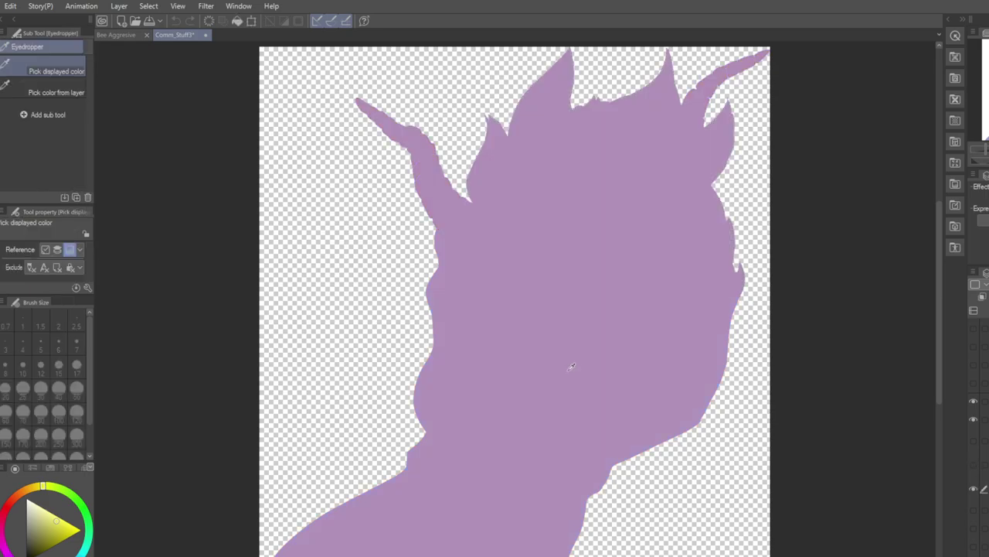
{"action": "left_click", "coordinate": [572, 361]}
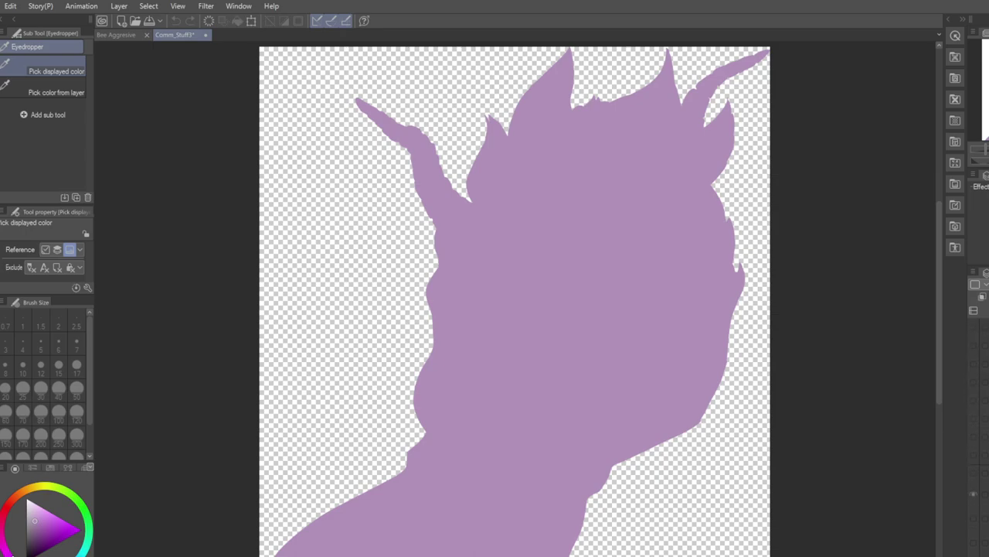
- Show the rough sketch layer of the horned portrait and hide the purple silhouette layer covering it
{"action": "left_click", "coordinate": [973, 473]}
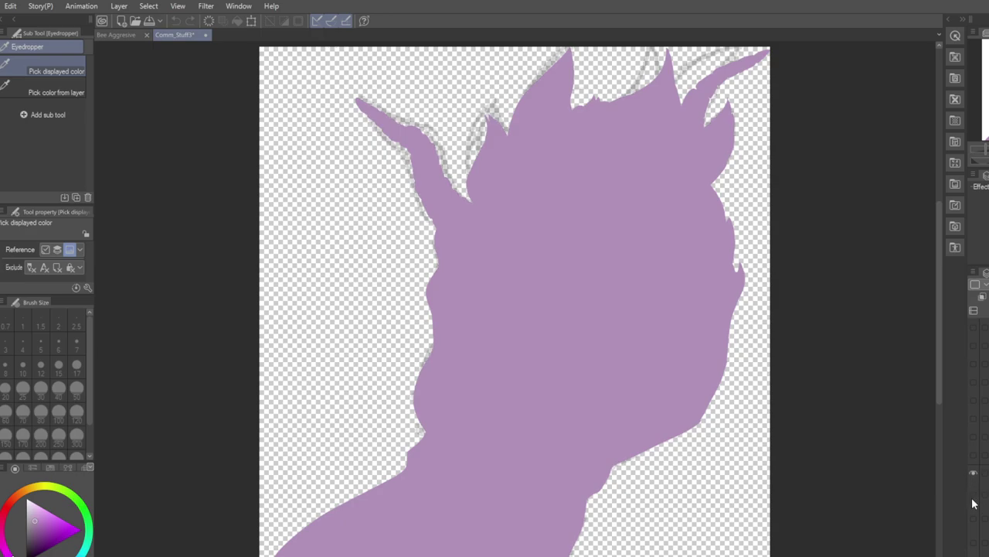
{"action": "left_click", "coordinate": [973, 498]}
{"action": "left_click", "coordinate": [973, 517]}
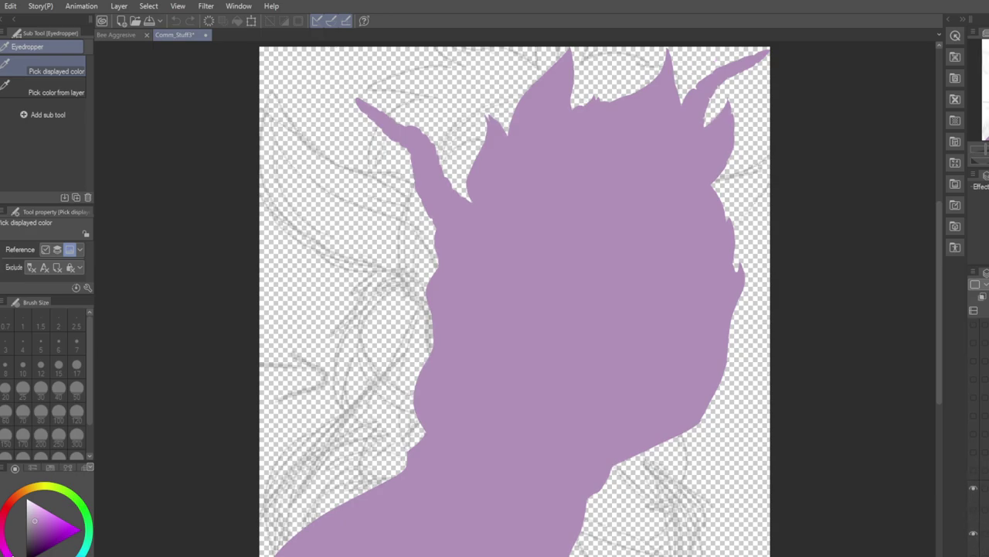
{"action": "scroll", "coordinate": [978, 387], "scroll_direction": "up", "scroll_amount": 1}
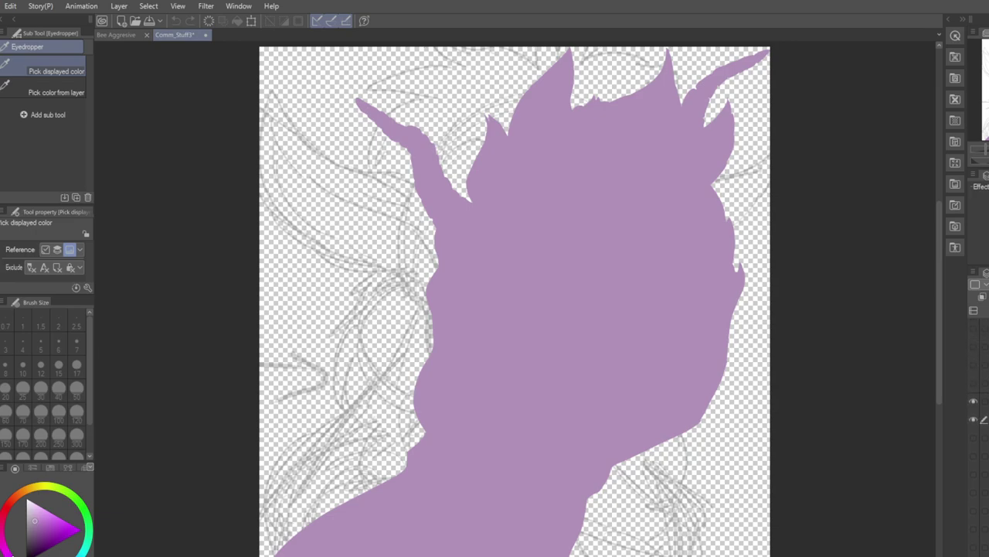
{"action": "left_click", "coordinate": [974, 420]}
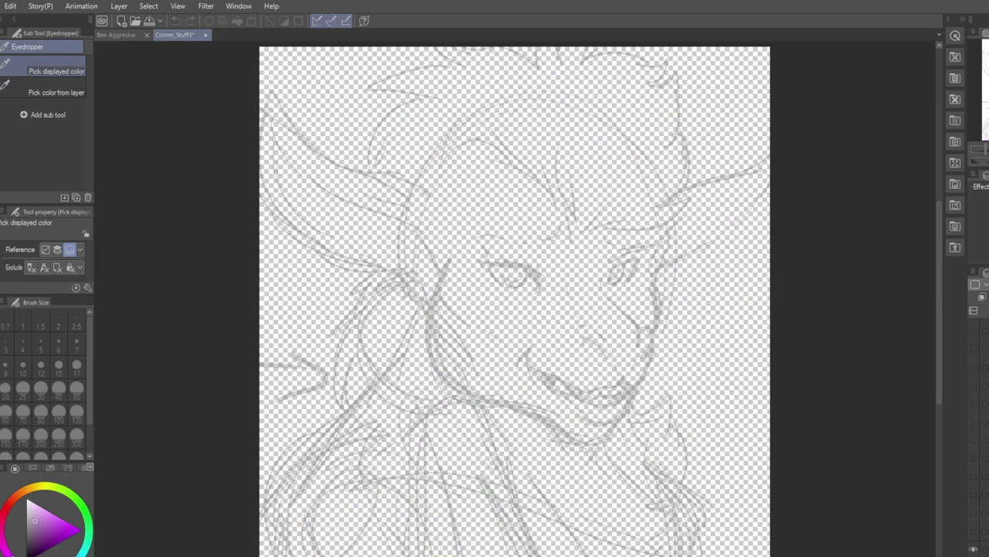
{"action": "scroll", "coordinate": [974, 456], "scroll_direction": "up", "scroll_amount": 2}
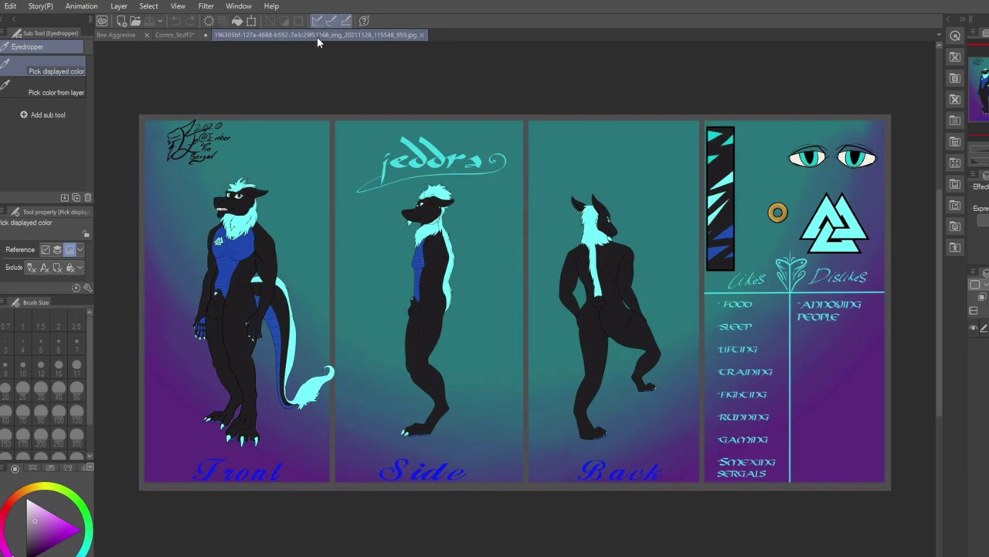
- Close the character reference sheet and select a working layer among the visible sketch layers of the portrait
{"action": "key", "text": "ctrl+w"}
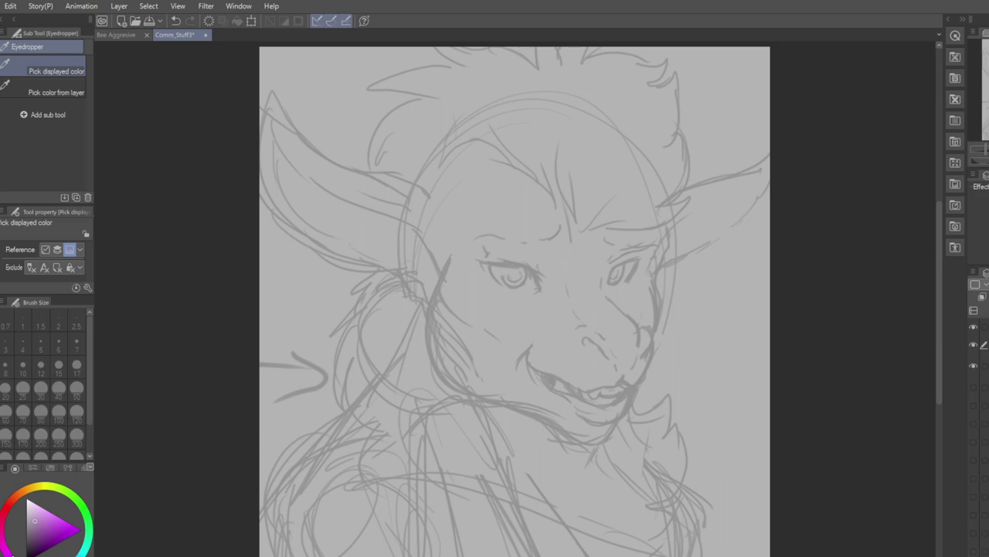
{"action": "key", "text": "alt+bracketleft"}
{"action": "key", "text": "alt+bracketleft"}
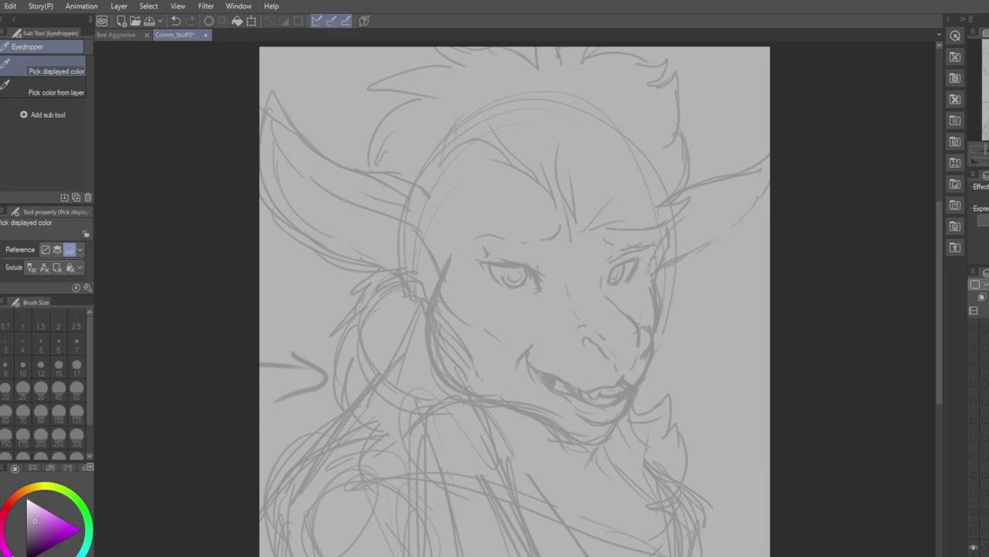
{"action": "key", "text": "alt+bracketleft"}
{"action": "key", "text": "alt+bracketleft"}
{"action": "key", "text": "alt+bracketleft"}
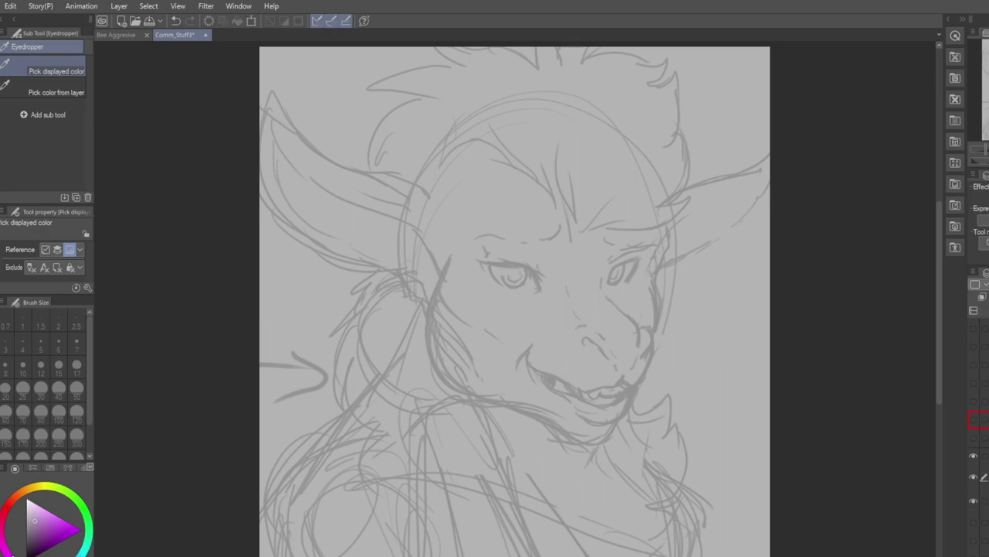
{"action": "key", "text": "alt+bracketleft"}
{"action": "key", "text": "alt+bracketleft"}
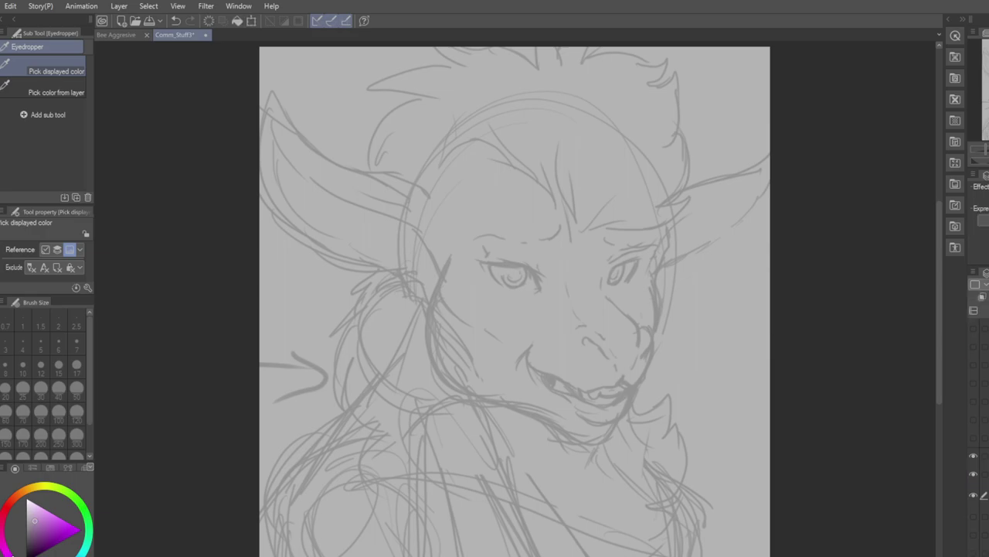
{"action": "key", "text": "alt+bracketright"}
- Paint a short purple mark beside the character's neck with the K Hard 2 brush at size 100
{"action": "key", "text": "b"}
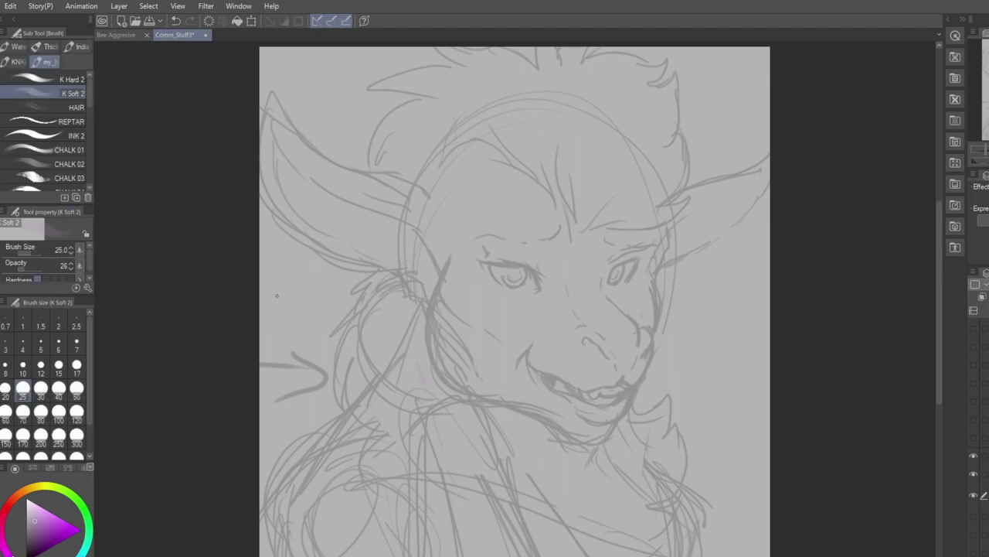
{"action": "left_click", "coordinate": [61, 79]}
{"action": "left_click_drag", "start_coordinate": [417, 367], "coordinate": [428, 396]}
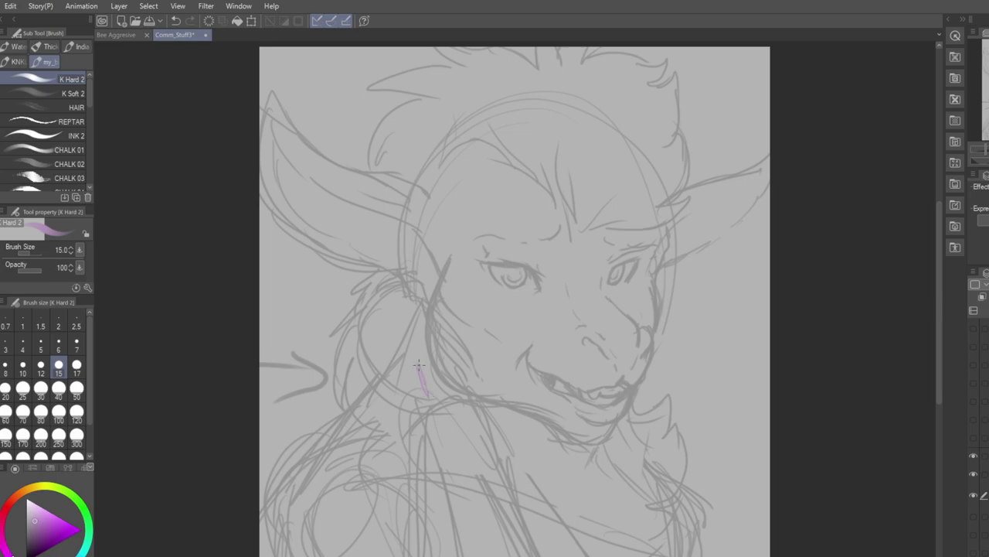
{"action": "left_click", "coordinate": [59, 410]}
{"action": "left_click_drag", "start_coordinate": [417, 360], "coordinate": [429, 396]}
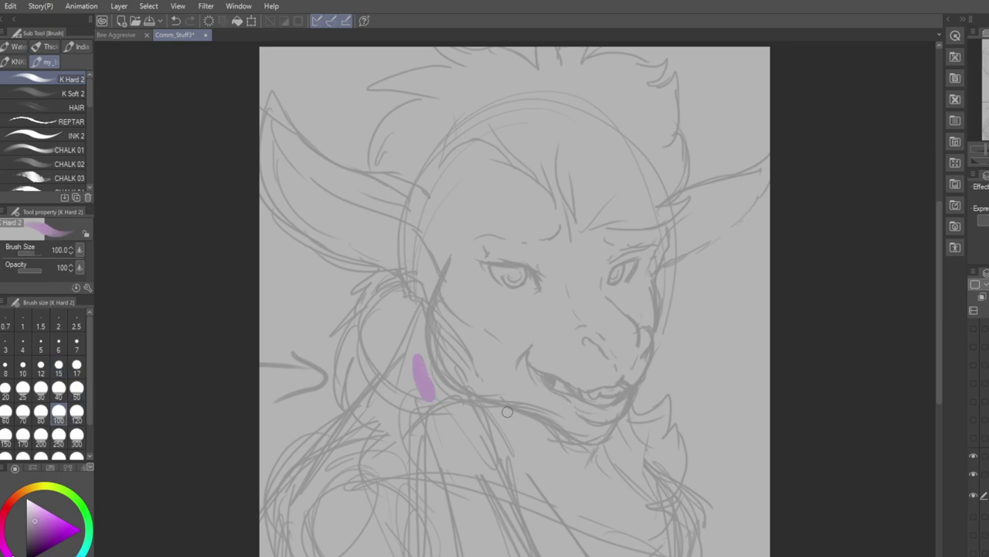
- Switch to black and another layer, and ink a short K Hard 2 stroke at size 8 on the near eye's inner upper lid
{"action": "key", "text": "x"}
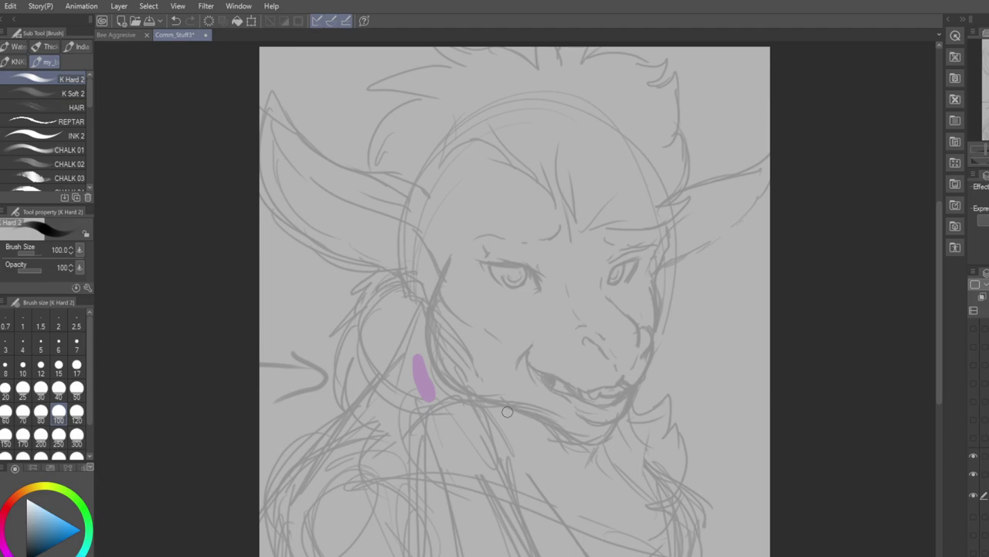
{"action": "scroll", "coordinate": [980, 417], "scroll_direction": "down", "scroll_amount": 3}
{"action": "left_click", "coordinate": [985, 352]}
{"action": "scroll", "coordinate": [507, 239], "scroll_direction": "up", "scroll_amount": 2}
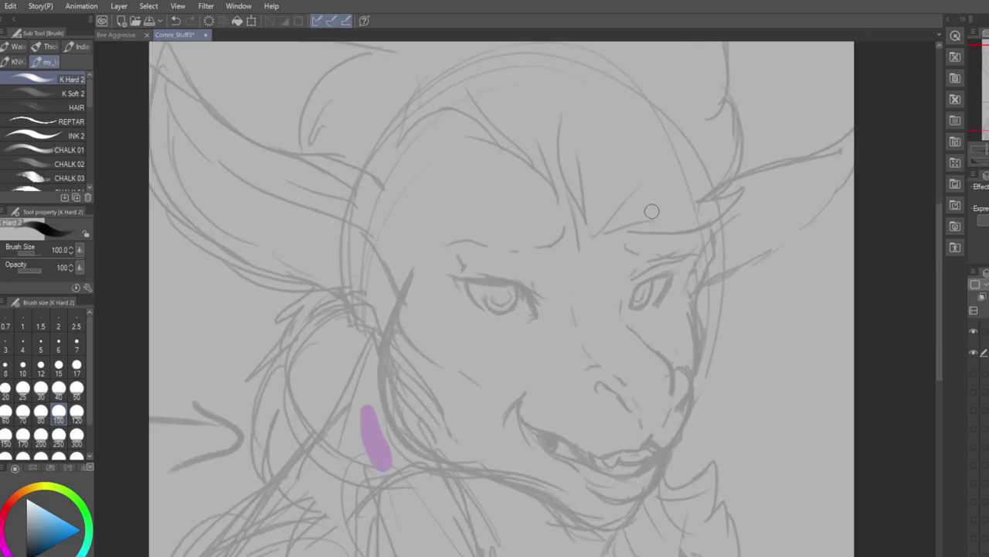
{"action": "scroll", "coordinate": [652, 211], "scroll_direction": "up", "scroll_amount": 1}
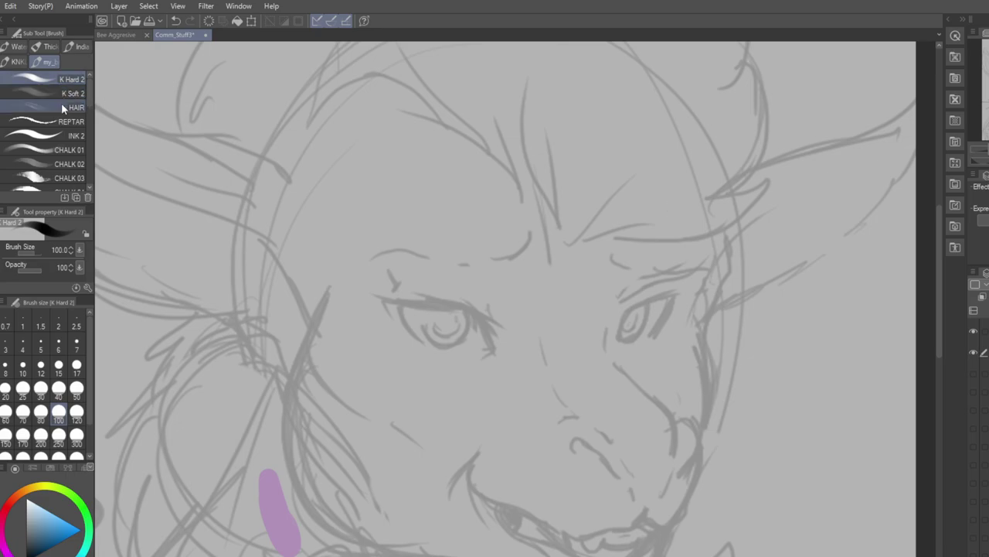
{"action": "left_click", "coordinate": [5, 371]}
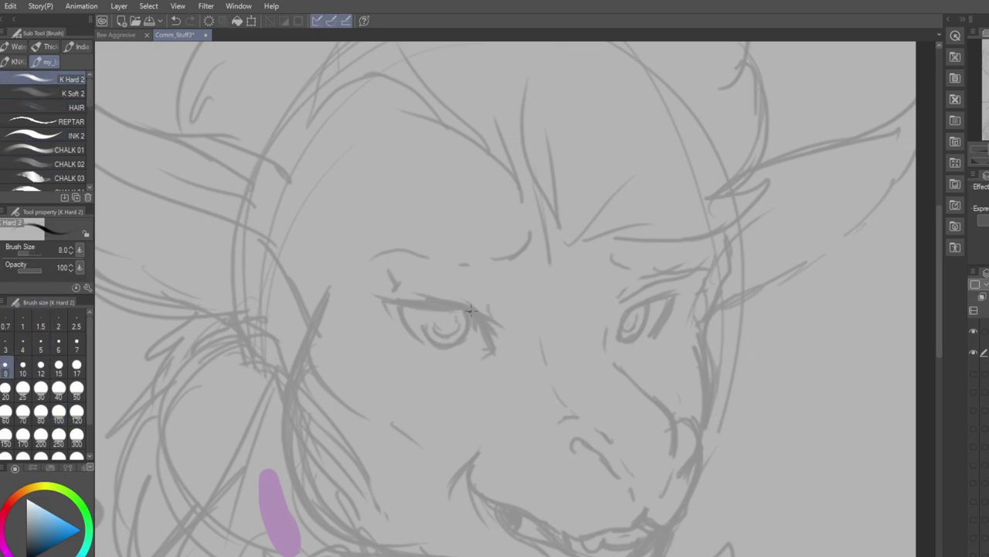
{"action": "left_click_drag", "start_coordinate": [466, 309], "coordinate": [487, 321]}
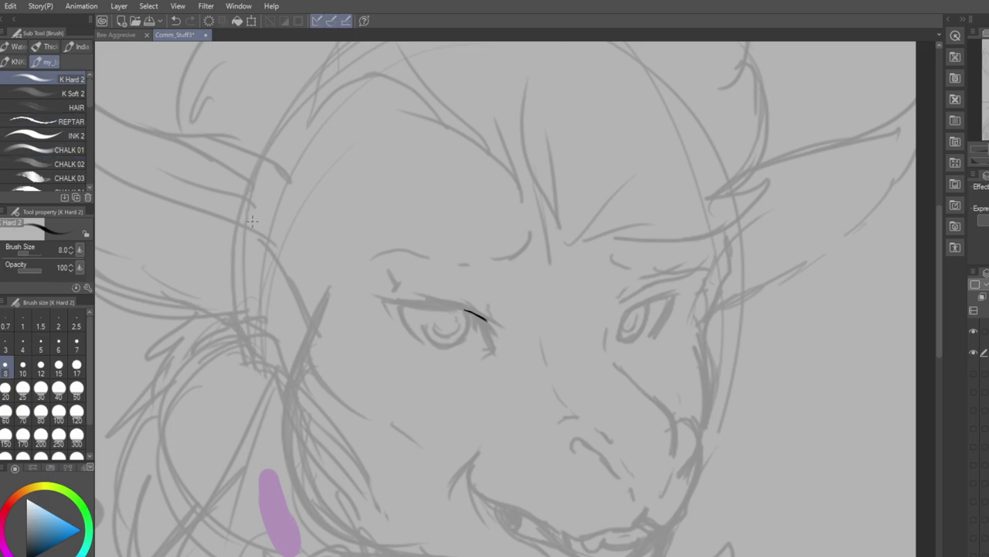
- Ink the near eye's upper lid as a thick tapered line and add a small crease mark above its outer corner
{"action": "mouse_move", "coordinate": [253, 222]}
{"action": "left_mouse_down"}
{"action": "mouse_move", "coordinate": [281, 262]}
{"action": "mouse_move", "coordinate": [326, 269]}
{"action": "mouse_move", "coordinate": [455, 219]}
{"action": "mouse_move", "coordinate": [557, 207]}
{"action": "mouse_move", "coordinate": [534, 219]}
{"action": "mouse_move", "coordinate": [540, 213]}
{"action": "mouse_move", "coordinate": [507, 265]}
{"action": "left_mouse_up"}
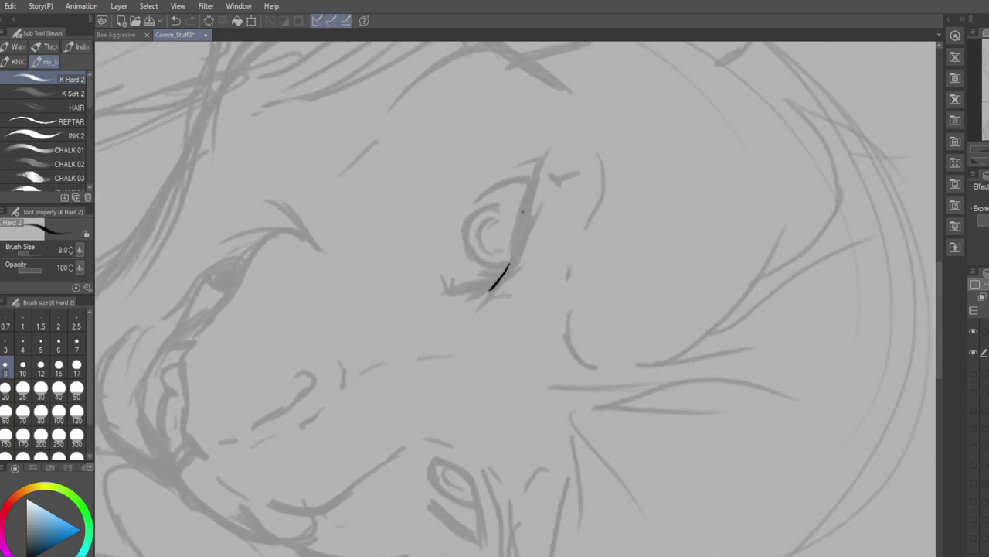
{"action": "left_click_drag", "start_coordinate": [523, 218], "coordinate": [501, 282]}
{"action": "left_click_drag", "start_coordinate": [518, 247], "coordinate": [501, 281]}
{"action": "left_click_drag", "start_coordinate": [527, 202], "coordinate": [522, 241]}
{"action": "mouse_move", "coordinate": [533, 185]}
{"action": "left_mouse_down"}
{"action": "mouse_move", "coordinate": [522, 233]}
{"action": "mouse_move", "coordinate": [539, 168]}
{"action": "left_mouse_up"}
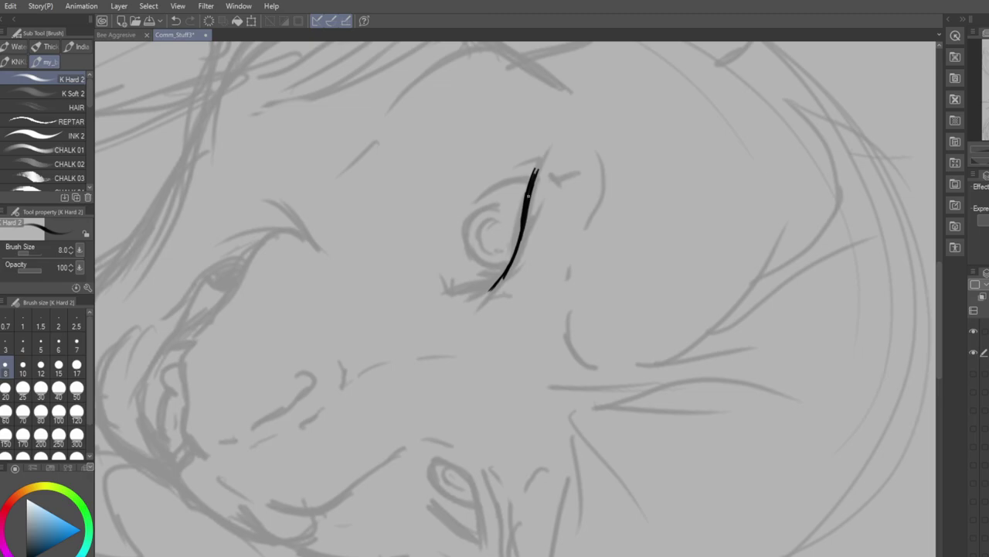
{"action": "mouse_move", "coordinate": [507, 267]}
{"action": "left_mouse_down"}
{"action": "mouse_move", "coordinate": [524, 233]}
{"action": "mouse_move", "coordinate": [518, 255]}
{"action": "mouse_move", "coordinate": [531, 188]}
{"action": "mouse_move", "coordinate": [525, 211]}
{"action": "mouse_move", "coordinate": [524, 195]}
{"action": "left_mouse_up"}
{"action": "left_click_drag", "start_coordinate": [539, 154], "coordinate": [524, 202]}
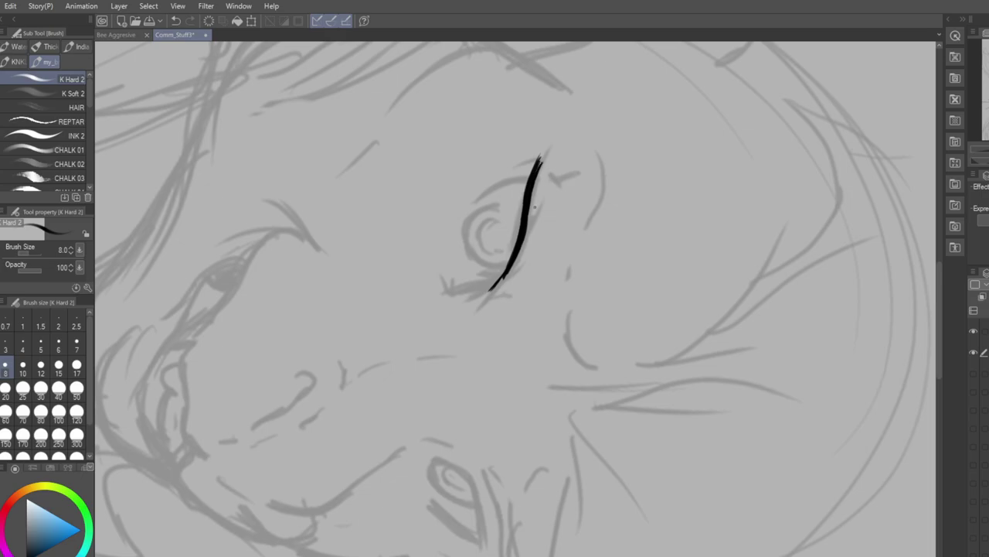
{"action": "mouse_move", "coordinate": [536, 173]}
{"action": "left_mouse_down"}
{"action": "mouse_move", "coordinate": [524, 242]}
{"action": "mouse_move", "coordinate": [501, 280]}
{"action": "mouse_move", "coordinate": [516, 265]}
{"action": "mouse_move", "coordinate": [493, 289]}
{"action": "left_mouse_up"}
{"action": "mouse_move", "coordinate": [552, 175]}
{"action": "left_mouse_down"}
{"action": "mouse_move", "coordinate": [562, 186]}
{"action": "mouse_move", "coordinate": [581, 172]}
{"action": "left_mouse_up"}
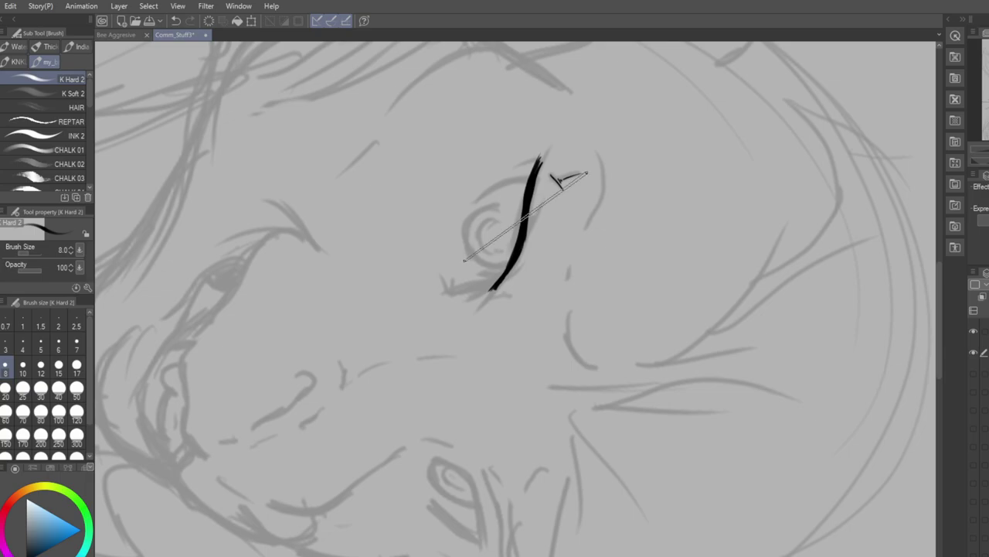
- Ink the near eye's inner edge down to a small looped tear duct and start the lower lid from there
{"action": "left_click_drag", "start_coordinate": [465, 260], "coordinate": [423, 224]}
{"action": "mouse_move", "coordinate": [537, 176]}
{"action": "left_mouse_down"}
{"action": "mouse_move", "coordinate": [499, 162]}
{"action": "mouse_move", "coordinate": [424, 205]}
{"action": "left_mouse_up"}
{"action": "scroll", "coordinate": [417, 217], "scroll_direction": "up", "scroll_amount": 2}
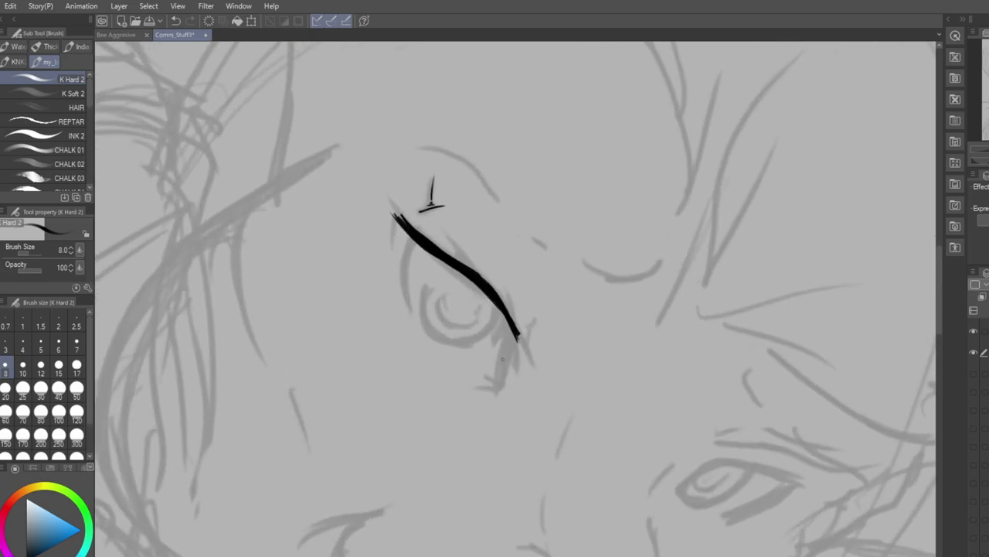
{"action": "left_click_drag", "start_coordinate": [514, 331], "coordinate": [509, 365]}
{"action": "mouse_move", "coordinate": [512, 331]}
{"action": "left_mouse_down"}
{"action": "mouse_move", "coordinate": [491, 398]}
{"action": "mouse_move", "coordinate": [494, 390]}
{"action": "left_mouse_up"}
{"action": "left_click_drag", "start_coordinate": [492, 396], "coordinate": [463, 370]}
- Ink the near eye's thick outer edge and continue the lower lid line to the inner corner
{"action": "mouse_move", "coordinate": [412, 236]}
{"action": "left_mouse_down"}
{"action": "mouse_move", "coordinate": [402, 269]}
{"action": "mouse_move", "coordinate": [407, 278]}
{"action": "mouse_move", "coordinate": [413, 237]}
{"action": "mouse_move", "coordinate": [411, 311]}
{"action": "left_mouse_up"}
{"action": "mouse_move", "coordinate": [403, 266]}
{"action": "left_mouse_down"}
{"action": "mouse_move", "coordinate": [409, 308]}
{"action": "mouse_move", "coordinate": [426, 329]}
{"action": "left_mouse_up"}
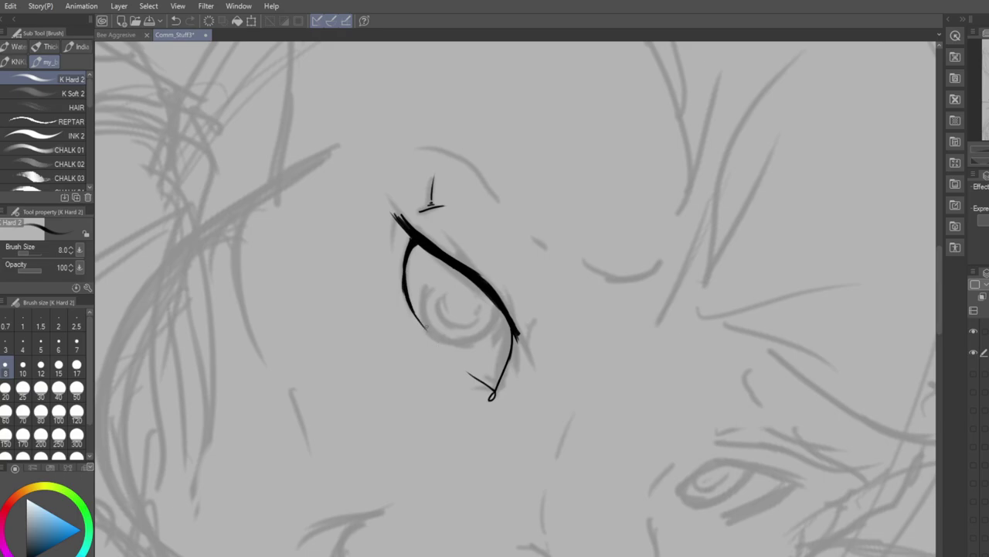
{"action": "left_click_drag", "start_coordinate": [404, 265], "coordinate": [403, 298]}
{"action": "left_click_drag", "start_coordinate": [403, 263], "coordinate": [410, 242]}
{"action": "mouse_move", "coordinate": [402, 280]}
{"action": "left_mouse_down"}
{"action": "mouse_move", "coordinate": [418, 322]}
{"action": "mouse_move", "coordinate": [404, 293]}
{"action": "mouse_move", "coordinate": [472, 376]}
{"action": "left_mouse_up"}
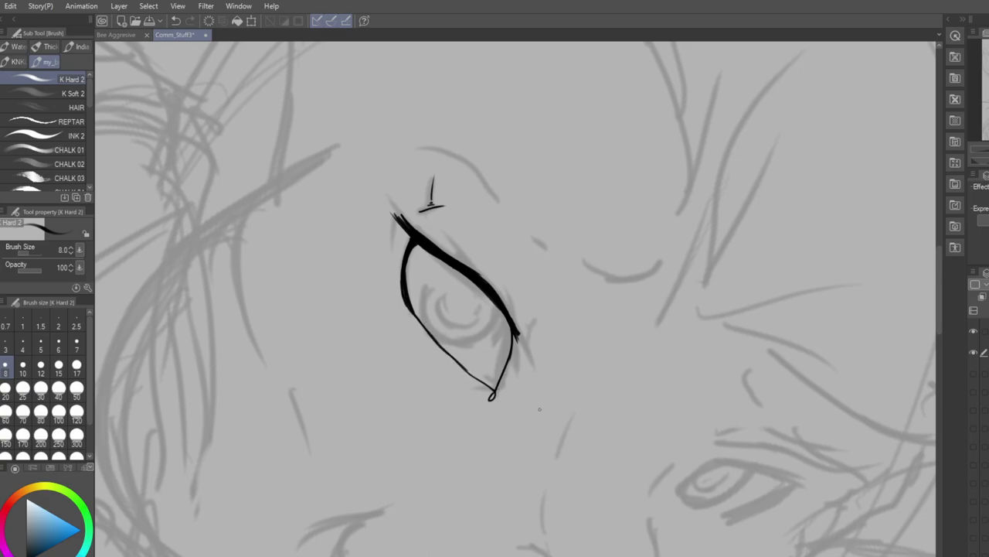
- Thicken the near eye's upper lid and extend its inner end with short tapered lash strokes
{"action": "key", "text": "minus"}
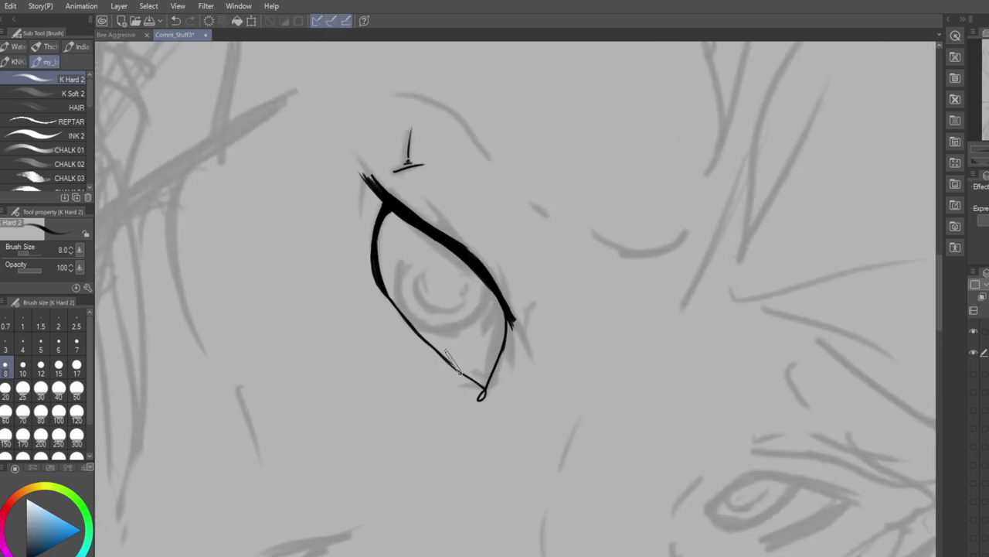
{"action": "key", "text": "minus"}
{"action": "key", "text": "minus"}
{"action": "key", "text": "minus"}
{"action": "key", "text": "minus"}
{"action": "key", "text": "minus"}
{"action": "key", "text": "minus"}
{"action": "key", "text": "minus"}
{"action": "key", "text": "minus"}
{"action": "key", "text": "minus"}
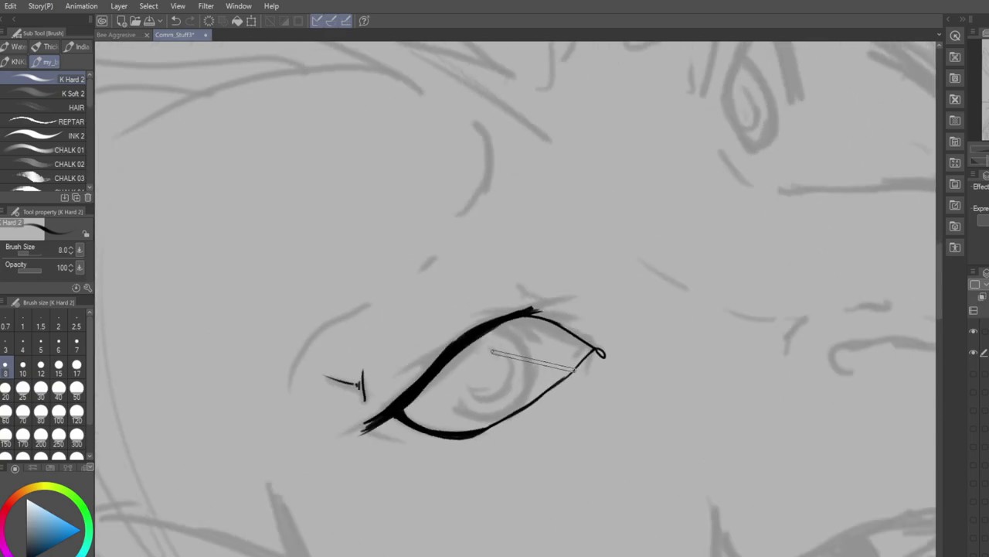
{"action": "key", "text": "minus"}
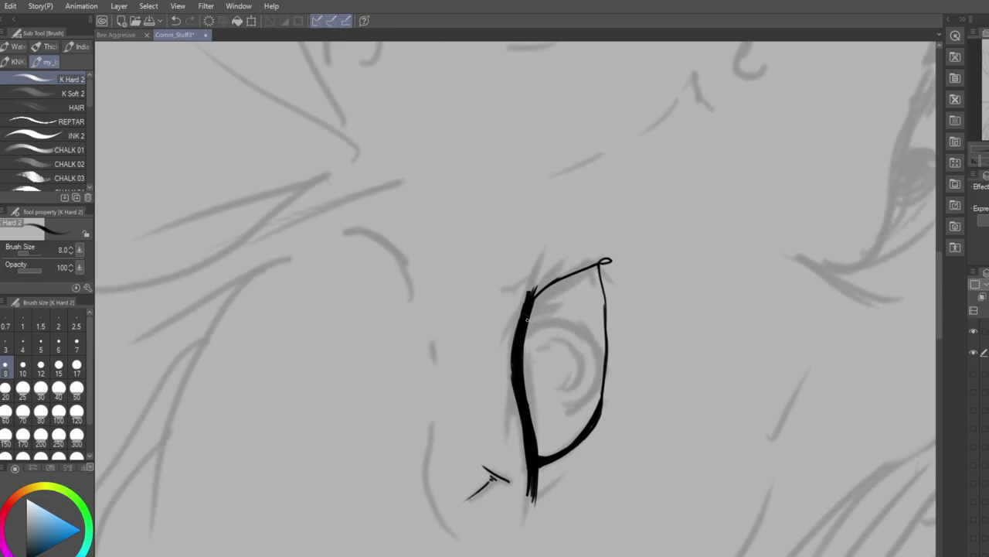
{"action": "left_click_drag", "start_coordinate": [513, 362], "coordinate": [512, 383]}
{"action": "left_click_drag", "start_coordinate": [529, 294], "coordinate": [532, 267]}
{"action": "left_click_drag", "start_coordinate": [529, 290], "coordinate": [533, 258]}
{"action": "left_click_drag", "start_coordinate": [534, 293], "coordinate": [538, 266]}
{"action": "left_click_drag", "start_coordinate": [532, 310], "coordinate": [537, 276]}
- Ink the round iris outline inside the near eye and switch to the Hard eraser
{"action": "mouse_move", "coordinate": [563, 398]}
{"action": "left_mouse_down"}
{"action": "mouse_move", "coordinate": [576, 387]}
{"action": "mouse_move", "coordinate": [596, 391]}
{"action": "mouse_move", "coordinate": [561, 433]}
{"action": "mouse_move", "coordinate": [468, 470]}
{"action": "mouse_move", "coordinate": [466, 432]}
{"action": "left_mouse_up"}
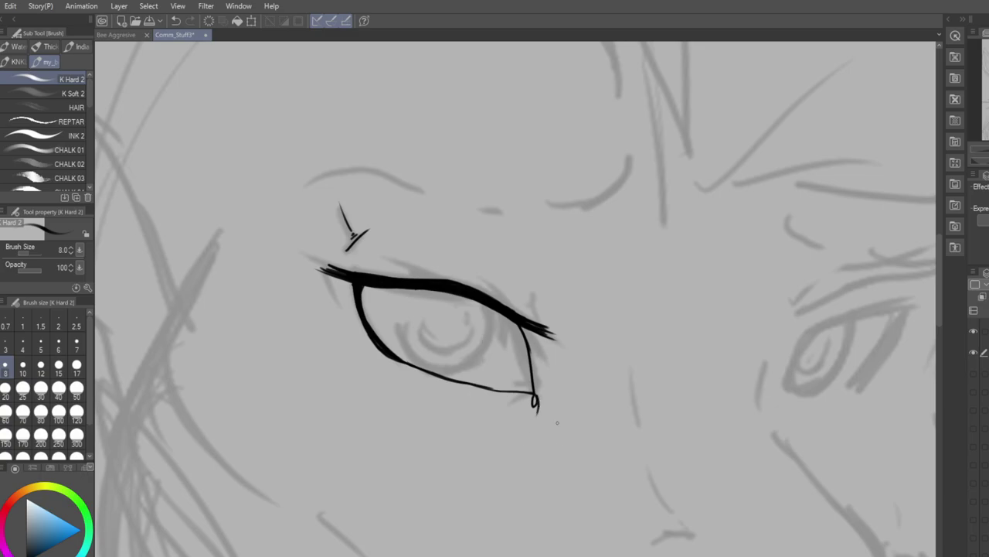
{"action": "mouse_move", "coordinate": [405, 289]}
{"action": "left_mouse_down"}
{"action": "mouse_move", "coordinate": [421, 368]}
{"action": "mouse_move", "coordinate": [401, 337]}
{"action": "mouse_move", "coordinate": [428, 371]}
{"action": "mouse_move", "coordinate": [490, 356]}
{"action": "mouse_move", "coordinate": [477, 364]}
{"action": "mouse_move", "coordinate": [496, 339]}
{"action": "mouse_move", "coordinate": [489, 303]}
{"action": "mouse_move", "coordinate": [481, 356]}
{"action": "left_mouse_up"}
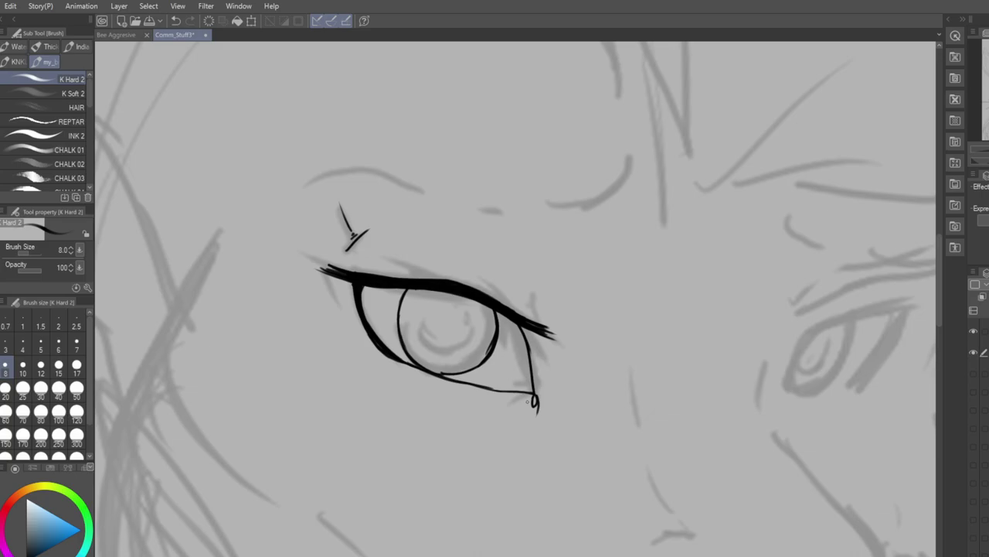
{"action": "key", "text": "e"}
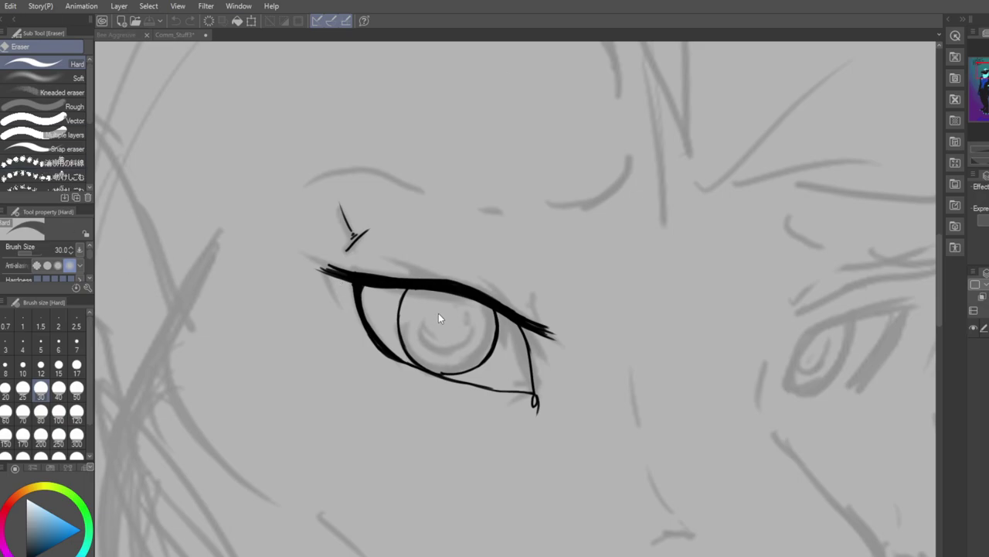
- With the K Hard 2 brush, ink a V-shaped pupil in the near eye and the far eye's inner edge, tear duct and lower lid
{"action": "key", "text": "b"}
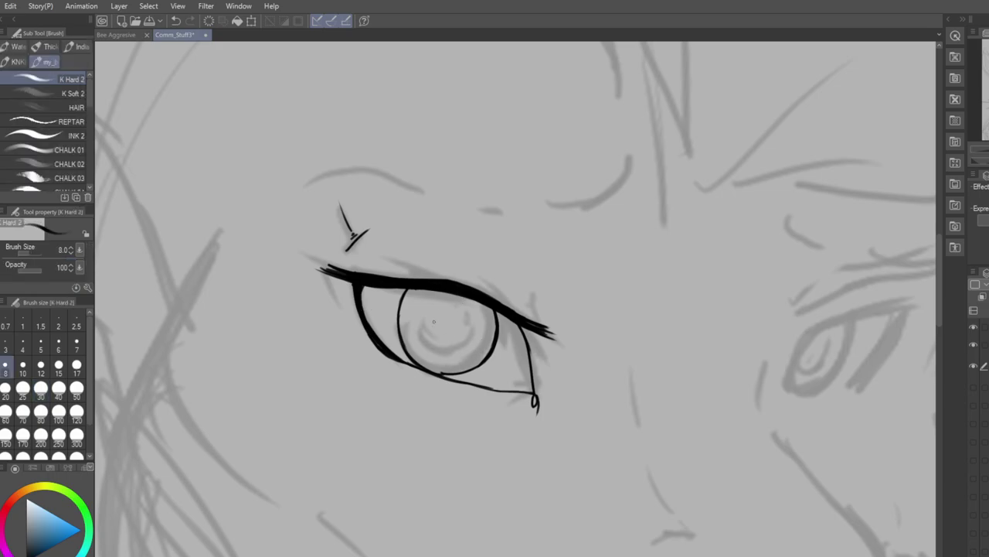
{"action": "mouse_move", "coordinate": [434, 320]}
{"action": "left_mouse_down"}
{"action": "mouse_move", "coordinate": [443, 351]}
{"action": "mouse_move", "coordinate": [472, 299]}
{"action": "left_mouse_up"}
{"action": "mouse_move", "coordinate": [804, 339]}
{"action": "left_mouse_down"}
{"action": "mouse_move", "coordinate": [784, 387]}
{"action": "mouse_move", "coordinate": [791, 398]}
{"action": "mouse_move", "coordinate": [789, 388]}
{"action": "mouse_move", "coordinate": [850, 382]}
{"action": "mouse_move", "coordinate": [887, 344]}
{"action": "mouse_move", "coordinate": [902, 312]}
{"action": "left_mouse_up"}
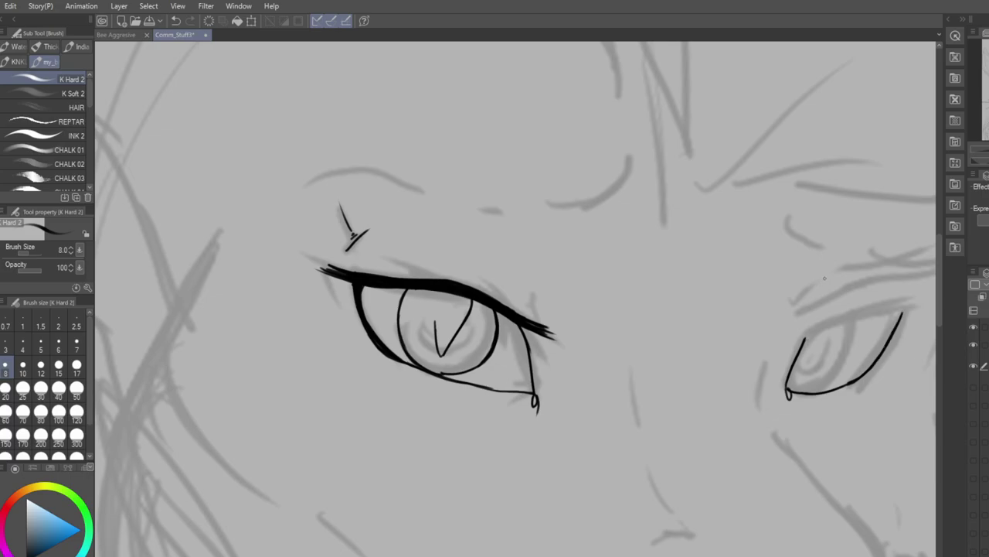
- Ink a small forked crease above the near eye's inner end, and the far eye's thick tapered upper lid and iris curve
{"action": "left_click_drag", "start_coordinate": [822, 280], "coordinate": [698, 335]}
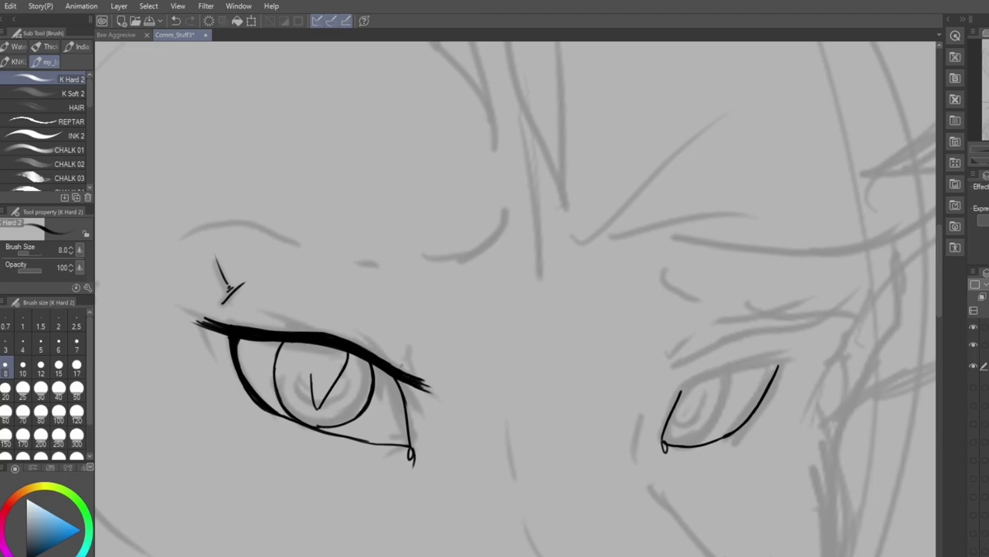
{"action": "mouse_move", "coordinate": [402, 366]}
{"action": "left_mouse_down"}
{"action": "mouse_move", "coordinate": [393, 347]}
{"action": "mouse_move", "coordinate": [406, 335]}
{"action": "left_mouse_up"}
{"action": "mouse_move", "coordinate": [682, 390]}
{"action": "left_mouse_down"}
{"action": "mouse_move", "coordinate": [798, 348]}
{"action": "mouse_move", "coordinate": [672, 398]}
{"action": "mouse_move", "coordinate": [725, 371]}
{"action": "mouse_move", "coordinate": [712, 374]}
{"action": "mouse_move", "coordinate": [681, 391]}
{"action": "mouse_move", "coordinate": [775, 360]}
{"action": "mouse_move", "coordinate": [686, 388]}
{"action": "mouse_move", "coordinate": [793, 361]}
{"action": "left_mouse_up"}
{"action": "left_click_drag", "start_coordinate": [728, 368], "coordinate": [789, 363]}
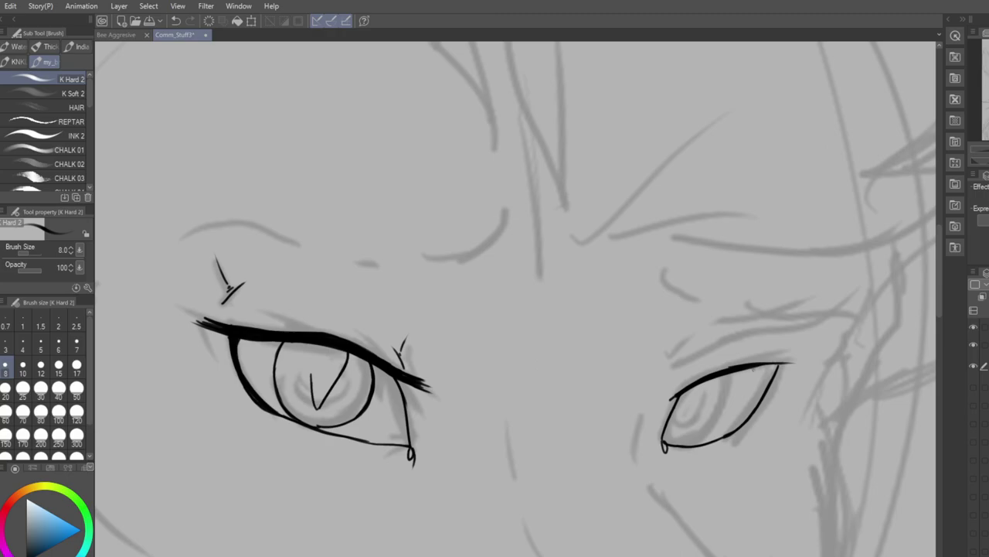
{"action": "mouse_move", "coordinate": [695, 385]}
{"action": "left_mouse_down"}
{"action": "mouse_move", "coordinate": [716, 369]}
{"action": "mouse_move", "coordinate": [805, 362]}
{"action": "left_mouse_up"}
{"action": "left_click_drag", "start_coordinate": [680, 392], "coordinate": [665, 400]}
{"action": "mouse_move", "coordinate": [666, 437]}
{"action": "left_mouse_down"}
{"action": "mouse_move", "coordinate": [691, 444]}
{"action": "mouse_move", "coordinate": [711, 433]}
{"action": "mouse_move", "coordinate": [719, 373]}
{"action": "left_mouse_up"}
{"action": "mouse_move", "coordinate": [683, 412]}
{"action": "left_mouse_down"}
{"action": "mouse_move", "coordinate": [683, 424]}
{"action": "mouse_move", "coordinate": [699, 384]}
{"action": "left_mouse_up"}
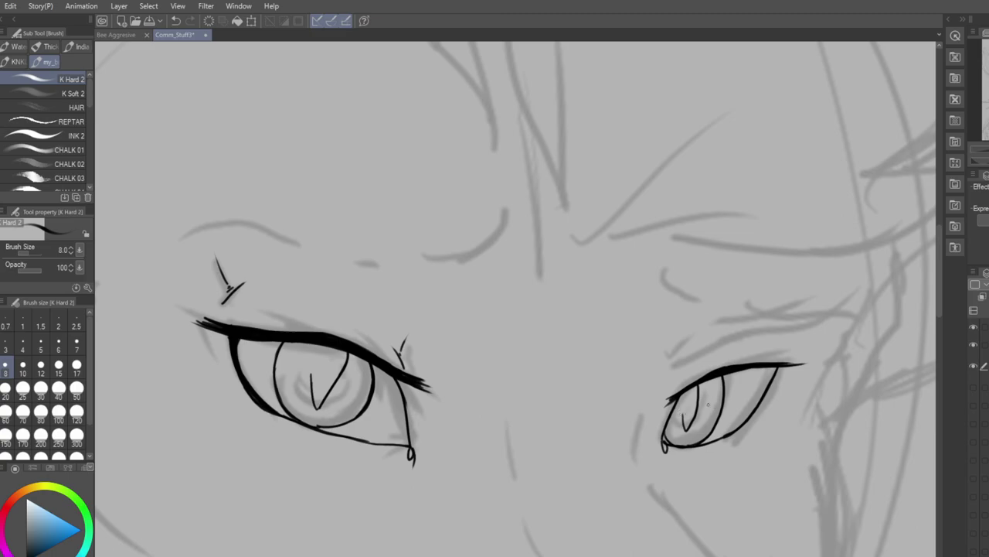
{"action": "key", "text": "ctrl+z"}
{"action": "key", "text": "ctrl+z"}
- Extend the near eye's slit pupil up to the lid and ink a matching V-shaped slit pupil in the far eye
{"action": "left_click_drag", "start_coordinate": [312, 376], "coordinate": [313, 345]}
{"action": "left_click_drag", "start_coordinate": [677, 399], "coordinate": [684, 435]}
{"action": "mouse_move", "coordinate": [701, 391]}
{"action": "left_mouse_down"}
{"action": "mouse_move", "coordinate": [685, 435]}
{"action": "mouse_move", "coordinate": [703, 382]}
{"action": "mouse_move", "coordinate": [677, 397]}
{"action": "left_mouse_up"}
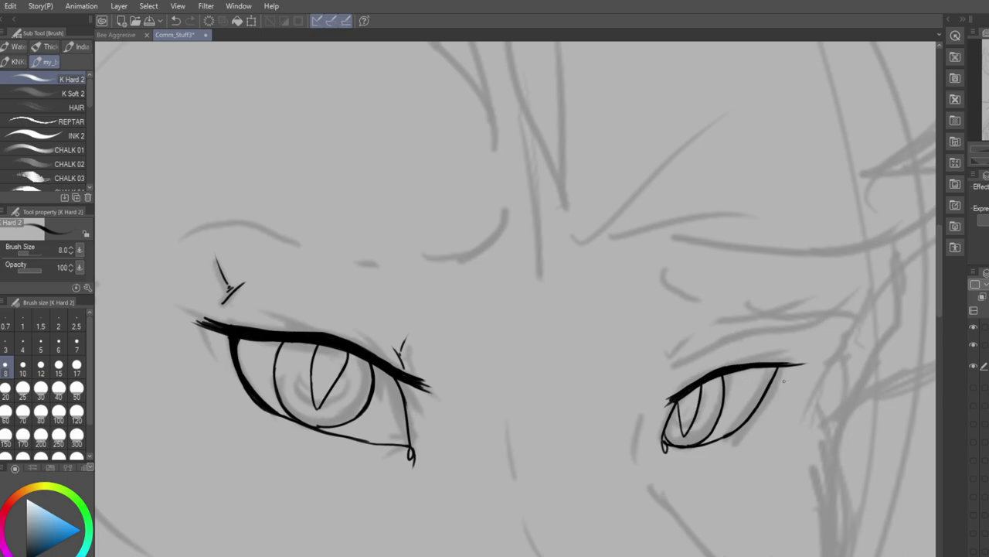
- Ink a short crease mark above the far eye's outer end and the two brow fold lines over that eye
{"action": "left_click_drag", "start_coordinate": [776, 356], "coordinate": [766, 337]}
{"action": "mouse_move", "coordinate": [860, 275]}
{"action": "left_mouse_down"}
{"action": "mouse_move", "coordinate": [776, 271]}
{"action": "mouse_move", "coordinate": [863, 256]}
{"action": "left_mouse_up"}
{"action": "left_click_drag", "start_coordinate": [681, 203], "coordinate": [720, 230]}
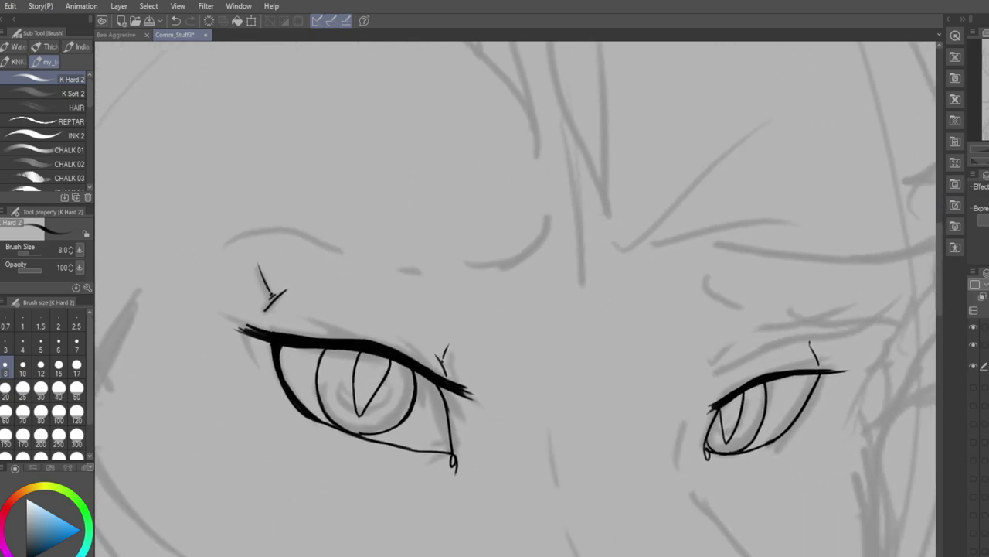
{"action": "mouse_move", "coordinate": [696, 264]}
{"action": "left_mouse_down"}
{"action": "mouse_move", "coordinate": [696, 289]}
{"action": "mouse_move", "coordinate": [773, 325]}
{"action": "left_mouse_up"}
{"action": "left_click_drag", "start_coordinate": [815, 338], "coordinate": [885, 330]}
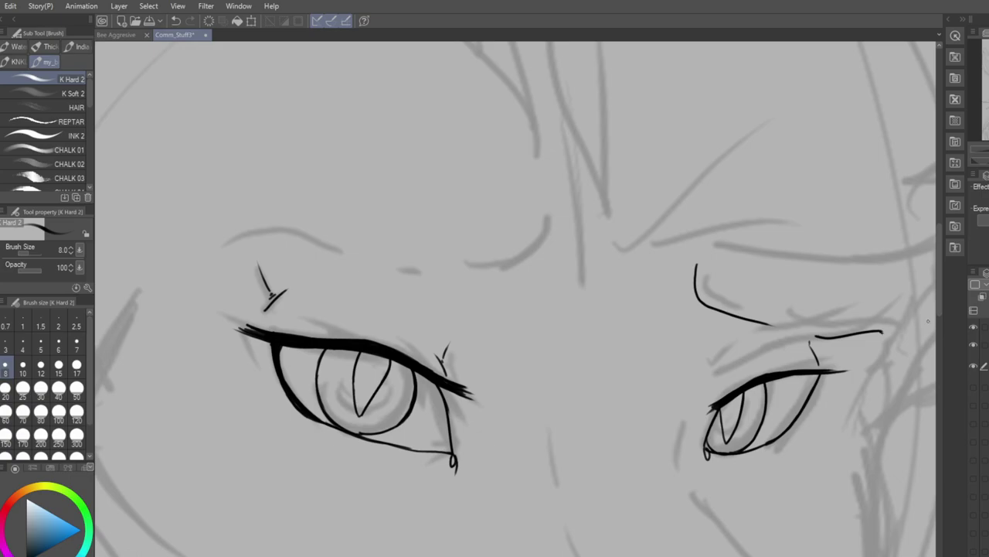
- Ink the near brow as an arched outer line and an upward-curving inner line toward the nose bridge
{"action": "left_click_drag", "start_coordinate": [464, 231], "coordinate": [712, 349]}
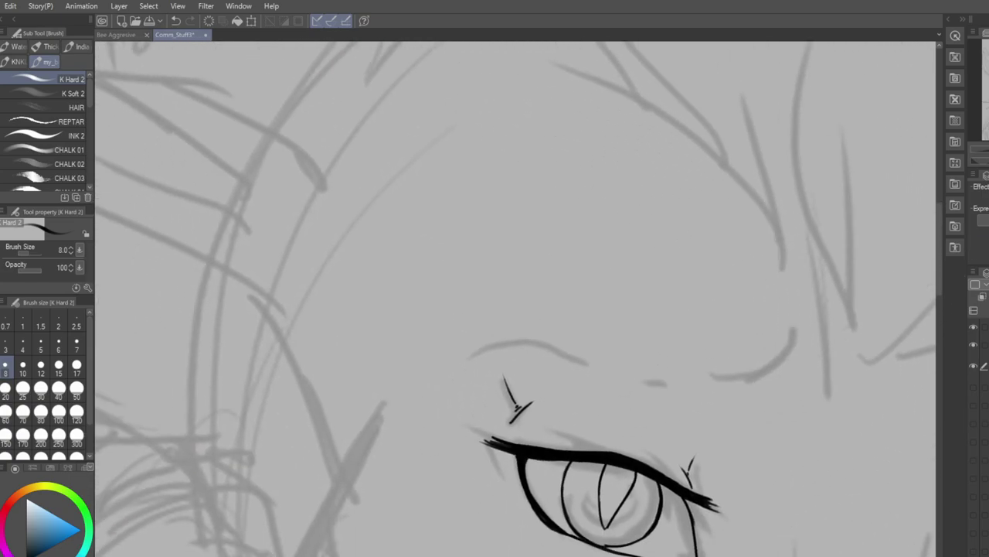
{"action": "mouse_move", "coordinate": [450, 368]}
{"action": "left_mouse_down"}
{"action": "mouse_move", "coordinate": [497, 344]}
{"action": "mouse_move", "coordinate": [601, 351]}
{"action": "left_mouse_up"}
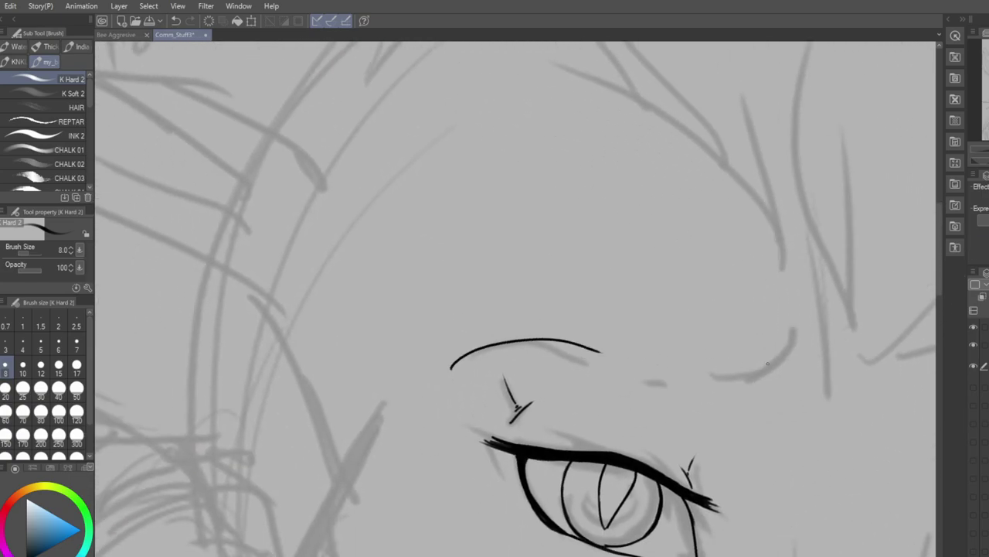
{"action": "mouse_move", "coordinate": [683, 371]}
{"action": "left_mouse_down"}
{"action": "mouse_move", "coordinate": [750, 374]}
{"action": "mouse_move", "coordinate": [786, 356]}
{"action": "mouse_move", "coordinate": [765, 373]}
{"action": "mouse_move", "coordinate": [822, 336]}
{"action": "left_mouse_up"}
- Ink a leaf-shaped hair lock across the near side of the forehead, ending in a sharp V between the brows
{"action": "scroll", "coordinate": [516, 299], "scroll_direction": "right", "scroll_amount": 5}
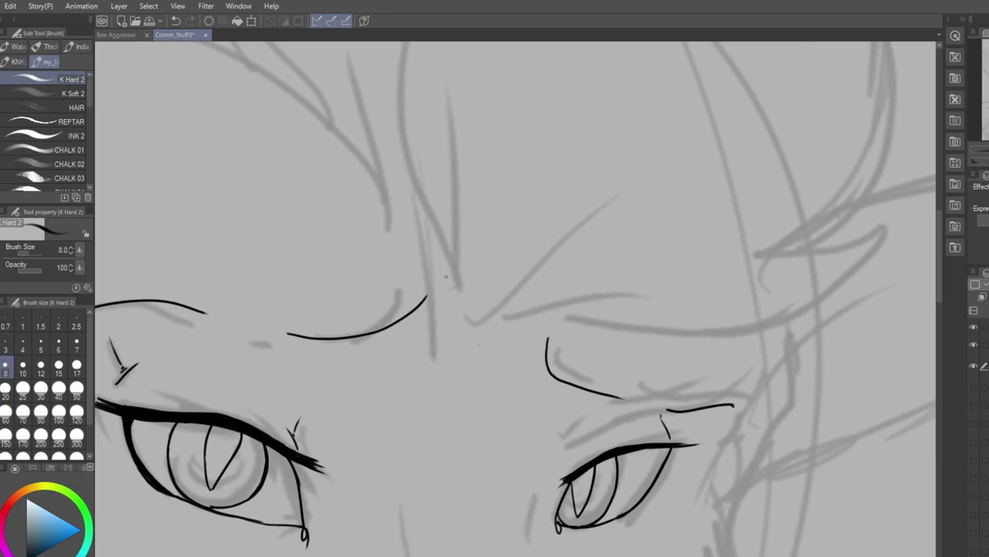
{"action": "mouse_move", "coordinate": [463, 323]}
{"action": "left_mouse_down"}
{"action": "mouse_move", "coordinate": [423, 256]}
{"action": "mouse_move", "coordinate": [250, 122]}
{"action": "mouse_move", "coordinate": [273, 144]}
{"action": "mouse_move", "coordinate": [236, 72]}
{"action": "mouse_move", "coordinate": [372, 147]}
{"action": "left_mouse_up"}
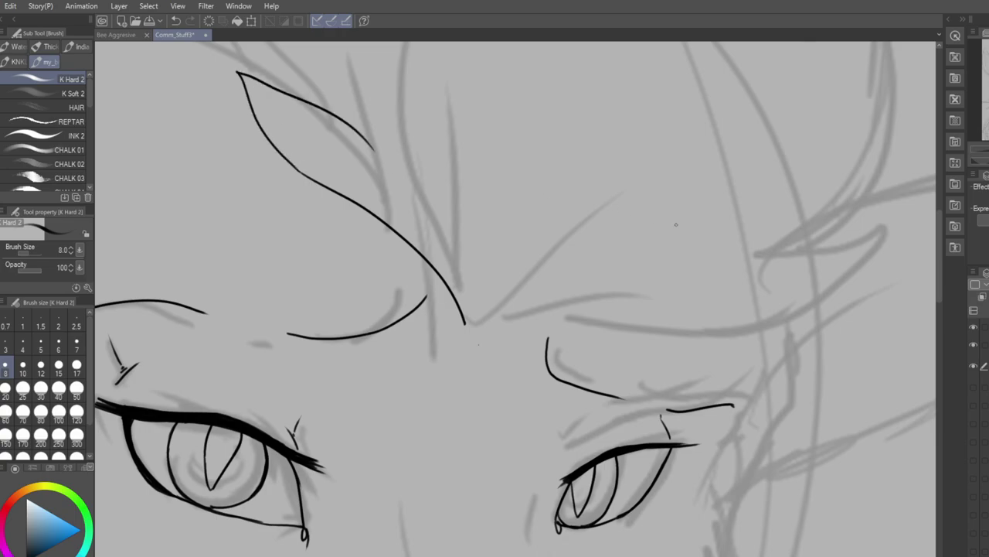
{"action": "mouse_move", "coordinate": [464, 323]}
{"action": "left_mouse_down"}
{"action": "mouse_move", "coordinate": [479, 373]}
{"action": "mouse_move", "coordinate": [508, 326]}
{"action": "left_mouse_up"}
{"action": "left_click_drag", "start_coordinate": [485, 361], "coordinate": [607, 313]}
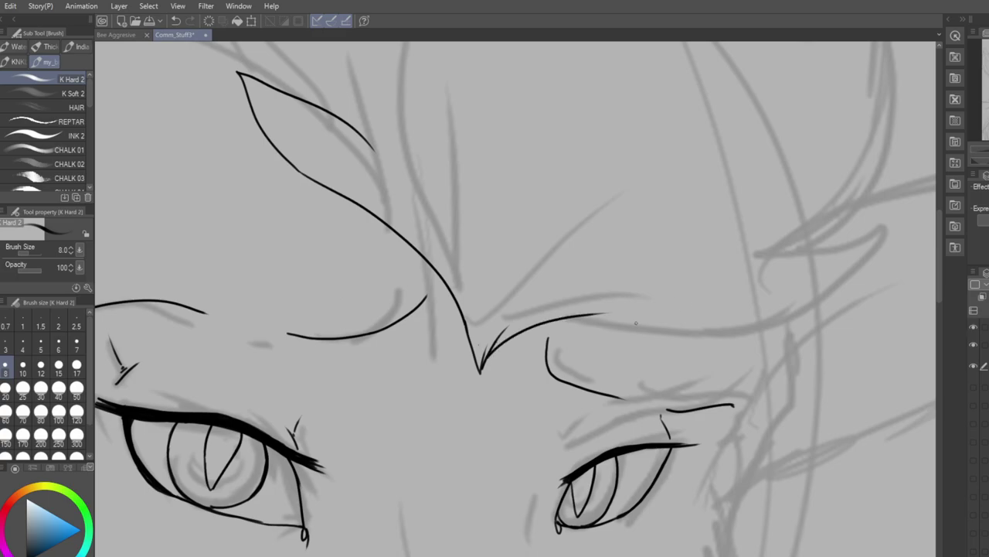
- Ink the large domed hair lock over the far brow with its pointed tip and inner strand, and erase overlapping ends at the V
{"action": "mouse_move", "coordinate": [603, 314]}
{"action": "left_mouse_down"}
{"action": "mouse_move", "coordinate": [882, 365]}
{"action": "mouse_move", "coordinate": [782, 352]}
{"action": "mouse_move", "coordinate": [813, 370]}
{"action": "mouse_move", "coordinate": [736, 264]}
{"action": "left_mouse_up"}
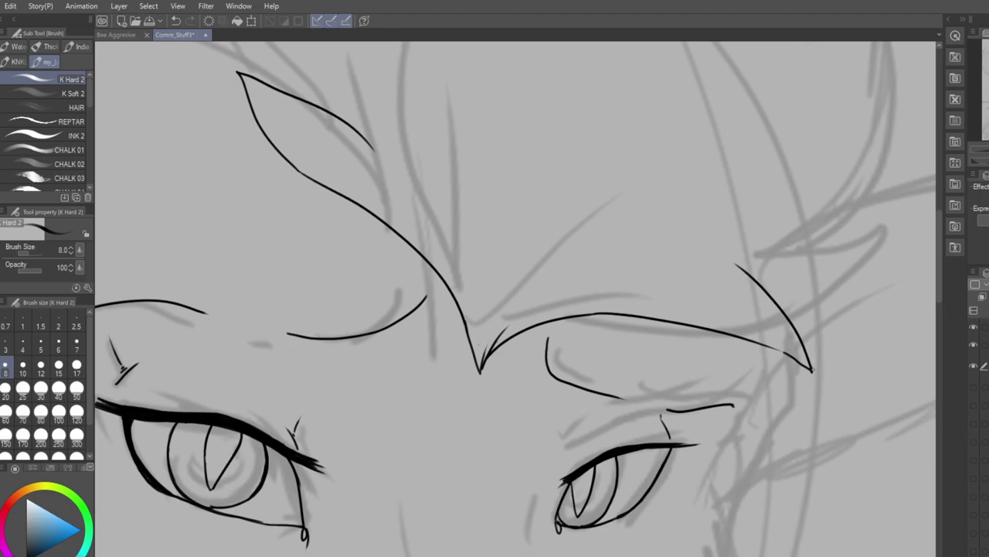
{"action": "mouse_move", "coordinate": [808, 364]}
{"action": "left_mouse_down"}
{"action": "mouse_move", "coordinate": [823, 383]}
{"action": "mouse_move", "coordinate": [773, 195]}
{"action": "left_mouse_up"}
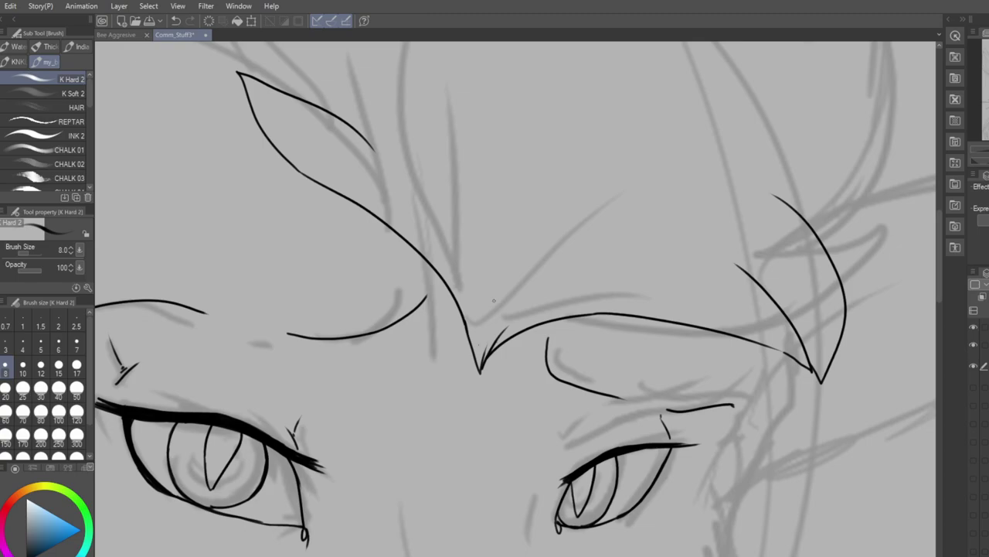
{"action": "mouse_move", "coordinate": [480, 325]}
{"action": "left_mouse_down"}
{"action": "mouse_move", "coordinate": [479, 305]}
{"action": "mouse_move", "coordinate": [705, 148]}
{"action": "mouse_move", "coordinate": [796, 211]}
{"action": "mouse_move", "coordinate": [825, 251]}
{"action": "left_mouse_up"}
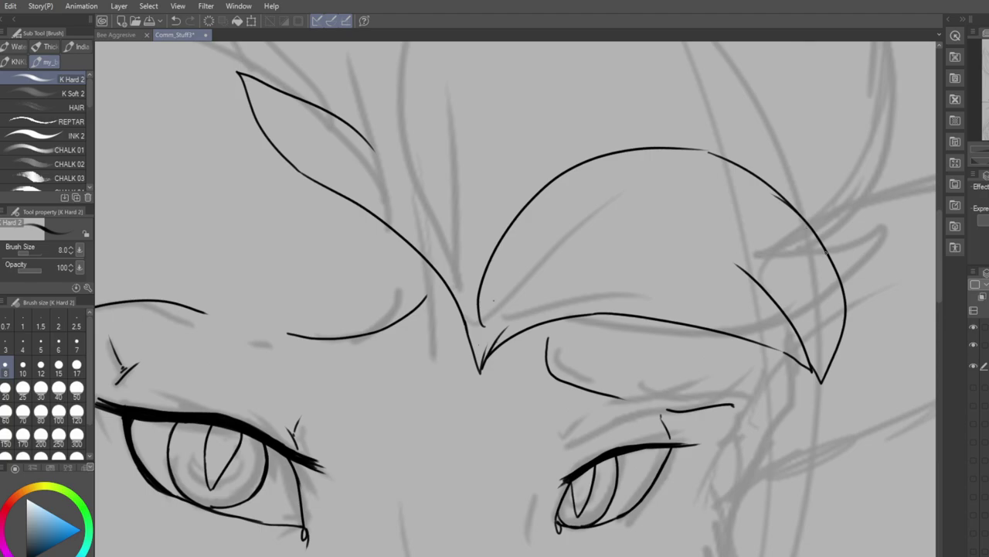
{"action": "left_click_drag", "start_coordinate": [481, 364], "coordinate": [530, 245]}
{"action": "key", "text": "e"}
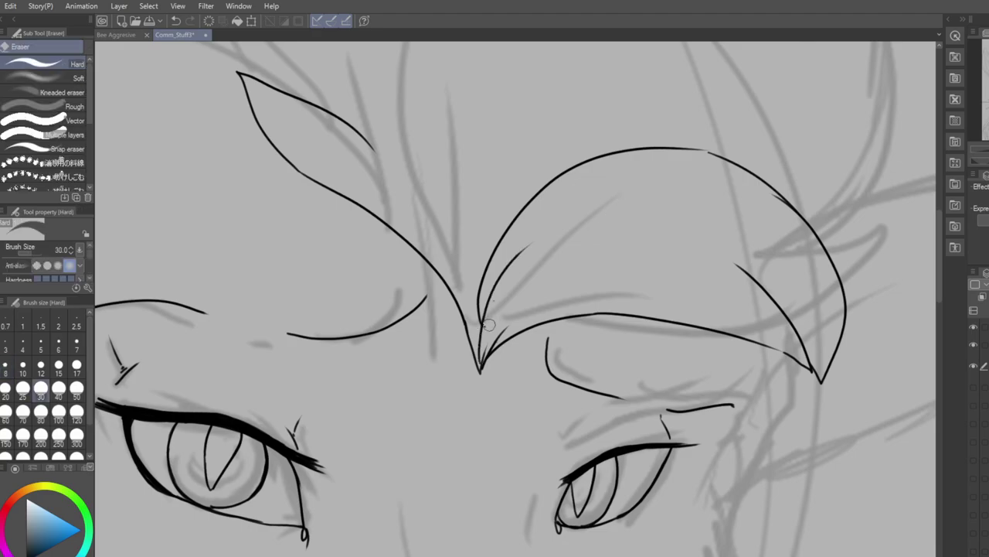
{"action": "left_click_drag", "start_coordinate": [483, 302], "coordinate": [481, 367]}
- With the K Hard 2 brush, ink the tall pointed hair locks rising over the forehead between the leaf-shaped and domed locks
{"action": "key", "text": "b"}
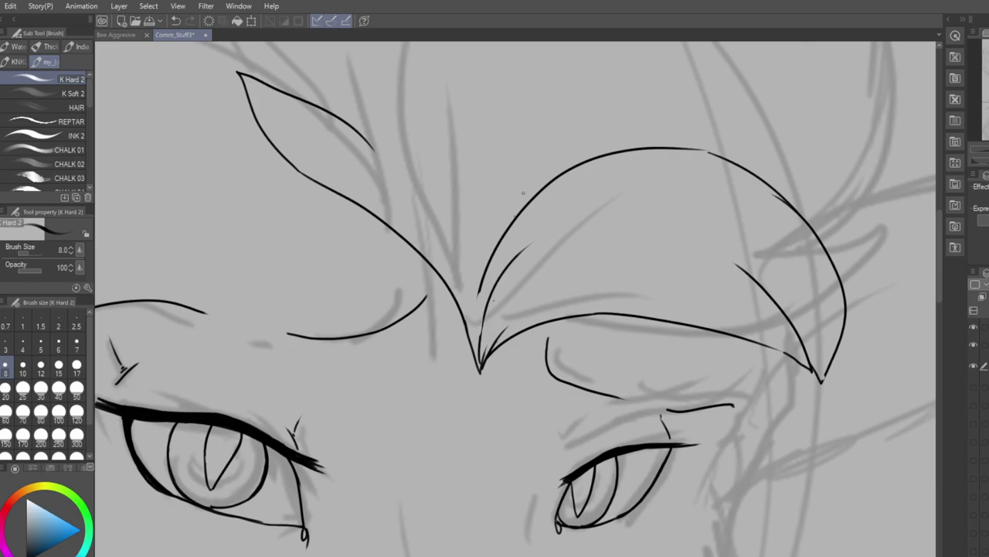
{"action": "mouse_move", "coordinate": [533, 198]}
{"action": "left_mouse_down"}
{"action": "mouse_move", "coordinate": [528, 156]}
{"action": "mouse_move", "coordinate": [479, 72]}
{"action": "left_mouse_up"}
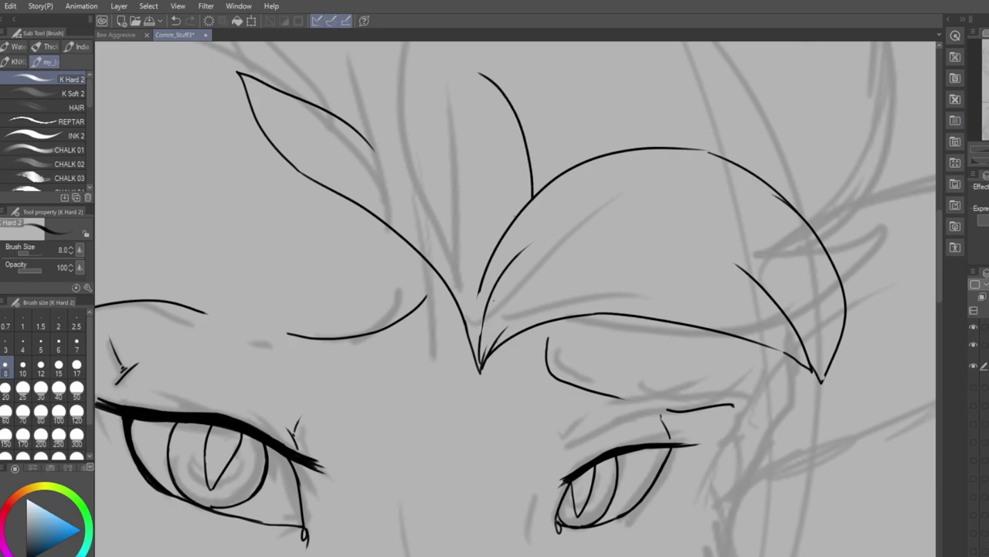
{"action": "scroll", "coordinate": [514, 298], "scroll_direction": "up", "scroll_amount": 5}
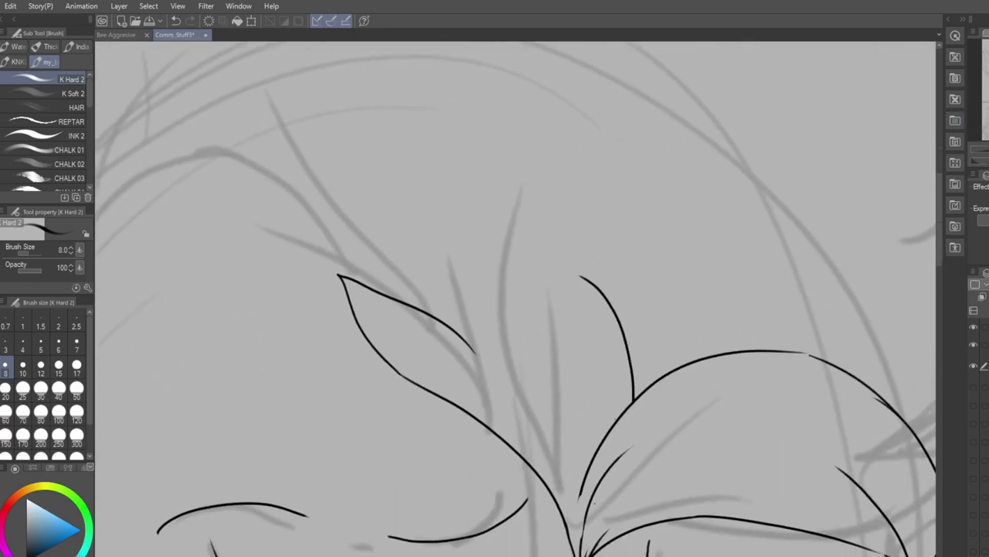
{"action": "scroll", "coordinate": [516, 299], "scroll_direction": "down", "scroll_amount": 1}
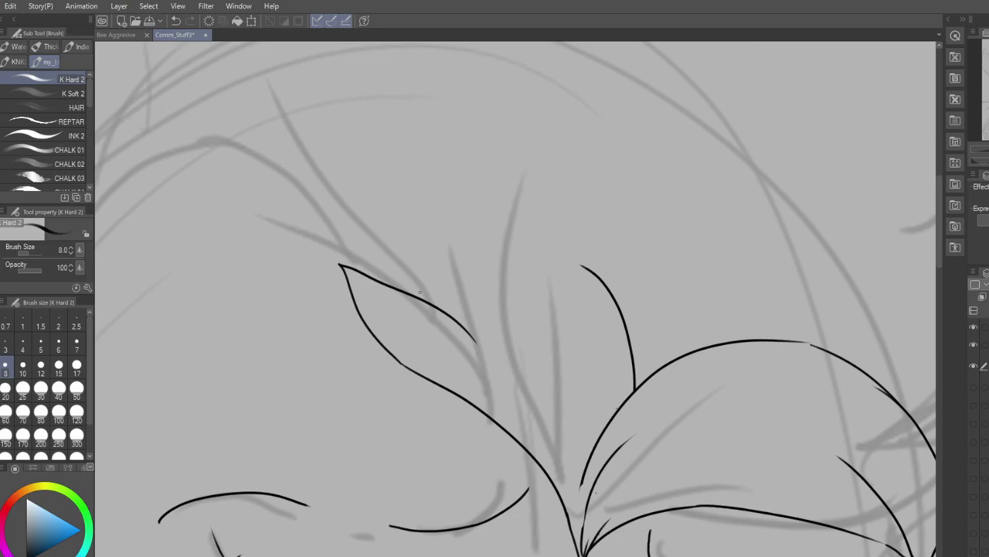
{"action": "mouse_move", "coordinate": [454, 319]}
{"action": "left_mouse_down"}
{"action": "mouse_move", "coordinate": [439, 232]}
{"action": "mouse_move", "coordinate": [396, 148]}
{"action": "mouse_move", "coordinate": [585, 238]}
{"action": "mouse_move", "coordinate": [606, 282]}
{"action": "mouse_move", "coordinate": [515, 227]}
{"action": "mouse_move", "coordinate": [509, 252]}
{"action": "mouse_move", "coordinate": [568, 348]}
{"action": "left_mouse_up"}
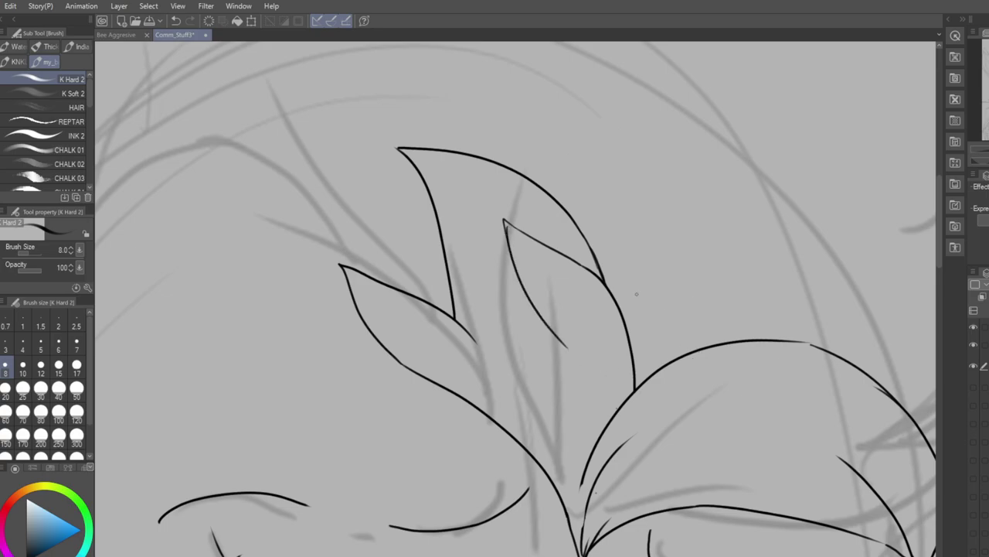
- Redraw the tall lock's lower outer curve farther out to meet the domed lock and erase the old line inside it
{"action": "mouse_move", "coordinate": [597, 274]}
{"action": "left_mouse_down"}
{"action": "mouse_move", "coordinate": [645, 355]}
{"action": "mouse_move", "coordinate": [646, 343]}
{"action": "mouse_move", "coordinate": [639, 330]}
{"action": "mouse_move", "coordinate": [651, 374]}
{"action": "left_mouse_up"}
{"action": "key", "text": "e"}
{"action": "mouse_move", "coordinate": [614, 333]}
{"action": "left_mouse_down"}
{"action": "mouse_move", "coordinate": [631, 387]}
{"action": "mouse_move", "coordinate": [635, 355]}
{"action": "mouse_move", "coordinate": [602, 291]}
{"action": "mouse_move", "coordinate": [623, 356]}
{"action": "left_mouse_up"}
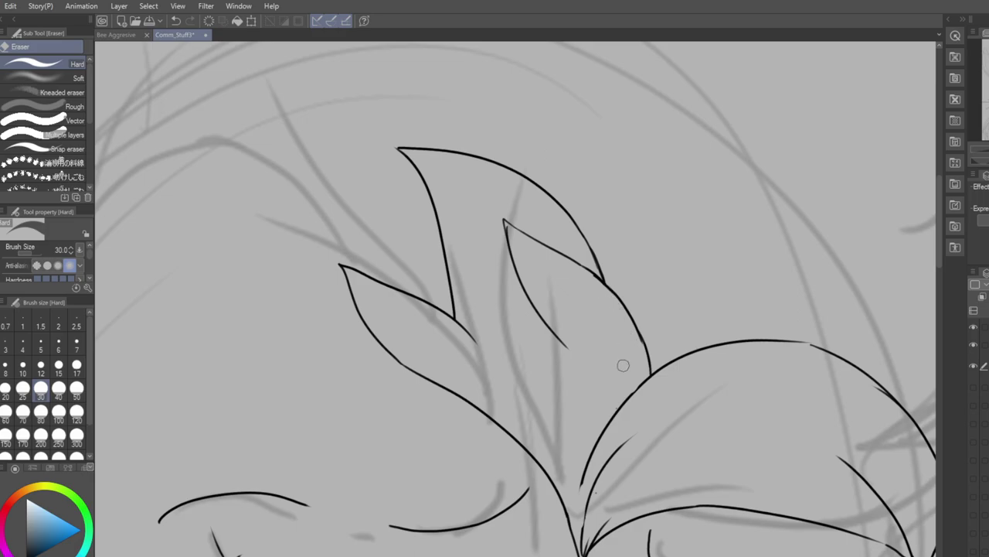
- Ink the muzzle's far side down to the upper lip and the far cheek contour, and erase the doubled line near the lip
{"action": "scroll", "coordinate": [623, 365], "scroll_direction": "down", "scroll_amount": 6}
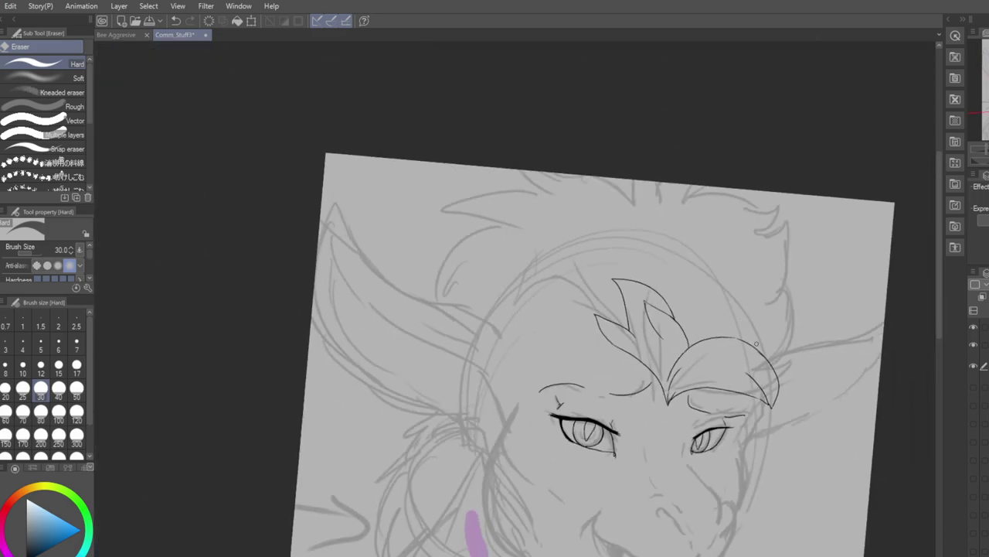
{"action": "scroll", "coordinate": [757, 344], "scroll_direction": "down", "scroll_amount": 2}
{"action": "scroll", "coordinate": [817, 402], "scroll_direction": "up", "scroll_amount": 2}
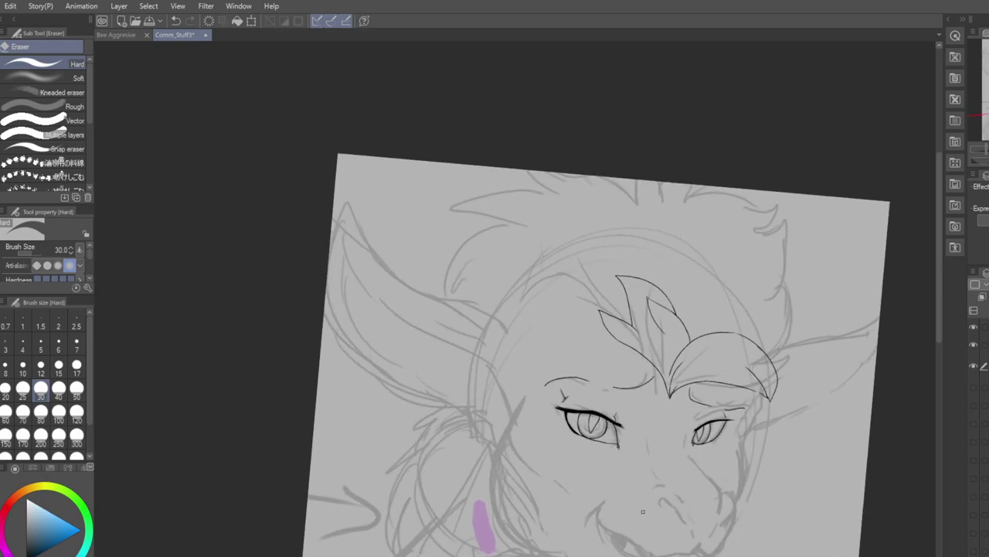
{"action": "scroll", "coordinate": [646, 511], "scroll_direction": "up", "scroll_amount": 3}
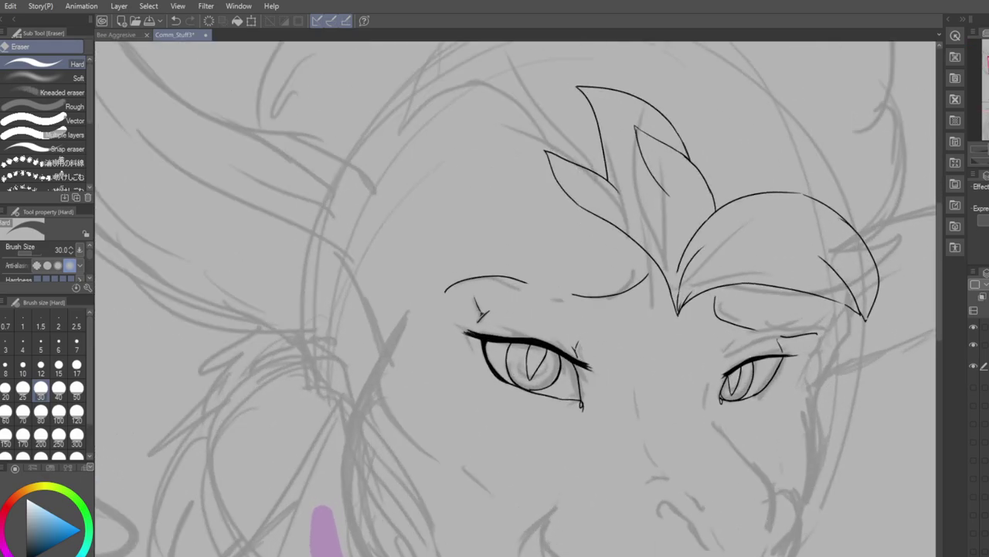
{"action": "left_click_drag", "start_coordinate": [825, 486], "coordinate": [734, 245]}
{"action": "scroll", "coordinate": [734, 220], "scroll_direction": "up", "scroll_amount": 2}
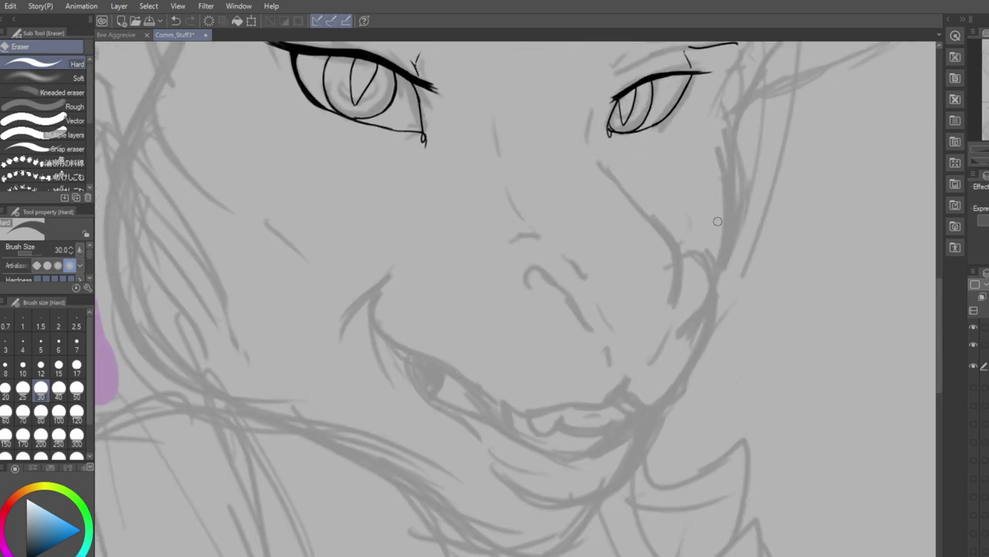
{"action": "key", "text": "b"}
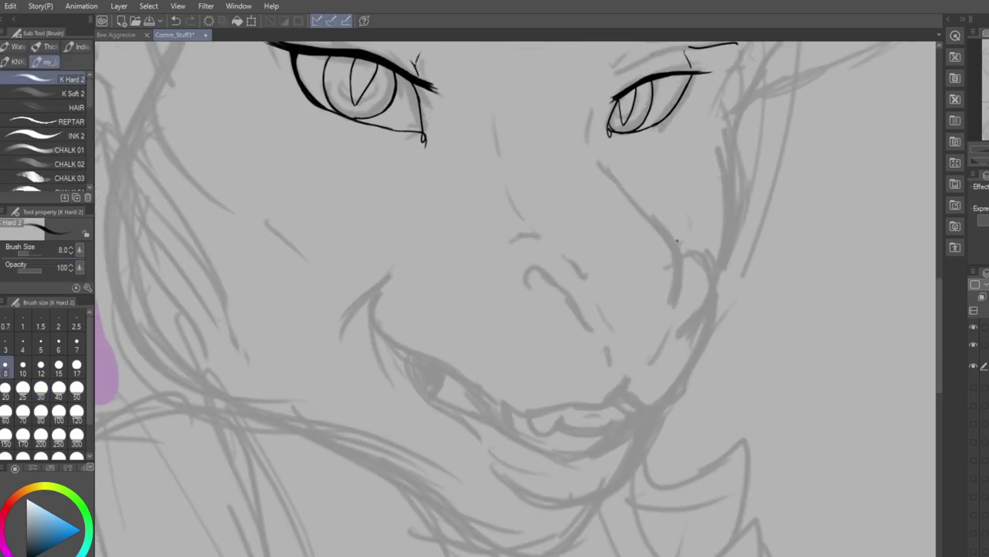
{"action": "mouse_move", "coordinate": [671, 230]}
{"action": "left_mouse_down"}
{"action": "mouse_move", "coordinate": [701, 278]}
{"action": "mouse_move", "coordinate": [696, 264]}
{"action": "mouse_move", "coordinate": [688, 343]}
{"action": "left_mouse_up"}
{"action": "left_click_drag", "start_coordinate": [697, 266], "coordinate": [694, 332]}
{"action": "mouse_move", "coordinate": [647, 407]}
{"action": "left_mouse_down"}
{"action": "mouse_move", "coordinate": [677, 398]}
{"action": "mouse_move", "coordinate": [685, 356]}
{"action": "mouse_move", "coordinate": [680, 386]}
{"action": "left_mouse_up"}
{"action": "mouse_move", "coordinate": [690, 333]}
{"action": "left_mouse_down"}
{"action": "mouse_move", "coordinate": [689, 379]}
{"action": "mouse_move", "coordinate": [718, 277]}
{"action": "mouse_move", "coordinate": [695, 329]}
{"action": "mouse_move", "coordinate": [726, 265]}
{"action": "mouse_move", "coordinate": [734, 133]}
{"action": "left_mouse_up"}
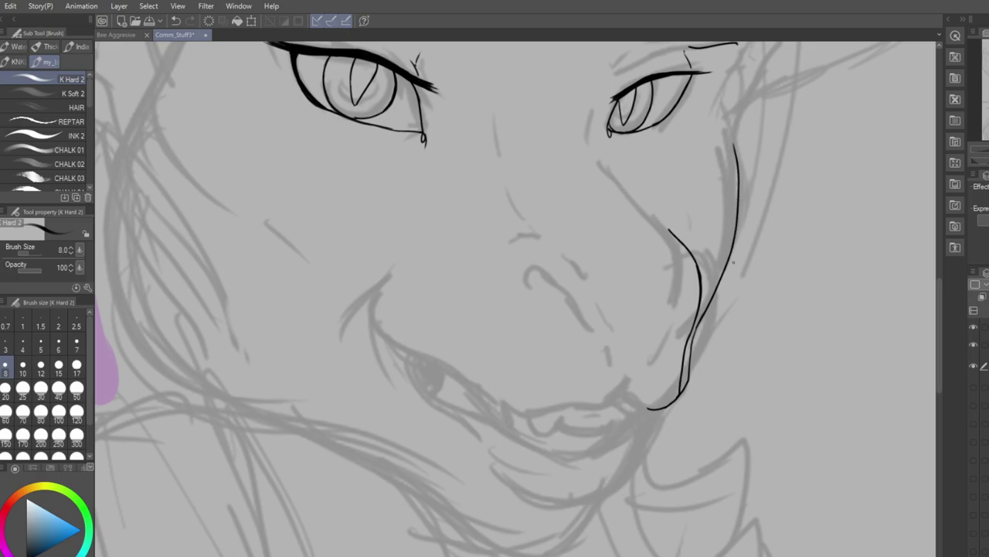
{"action": "key", "text": "e"}
{"action": "mouse_move", "coordinate": [670, 358]}
{"action": "left_mouse_down"}
{"action": "mouse_move", "coordinate": [680, 360]}
{"action": "mouse_move", "coordinate": [675, 392]}
{"action": "left_mouse_up"}
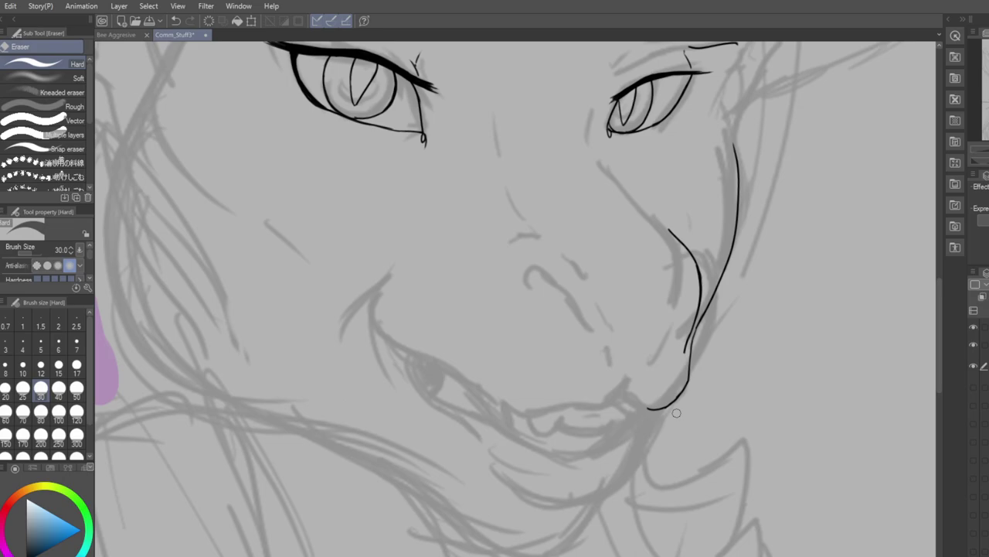
- With the K Hard 2 brush, ink the upper lip line across the front of the mouth and the small looped nostril
{"action": "key", "text": "b"}
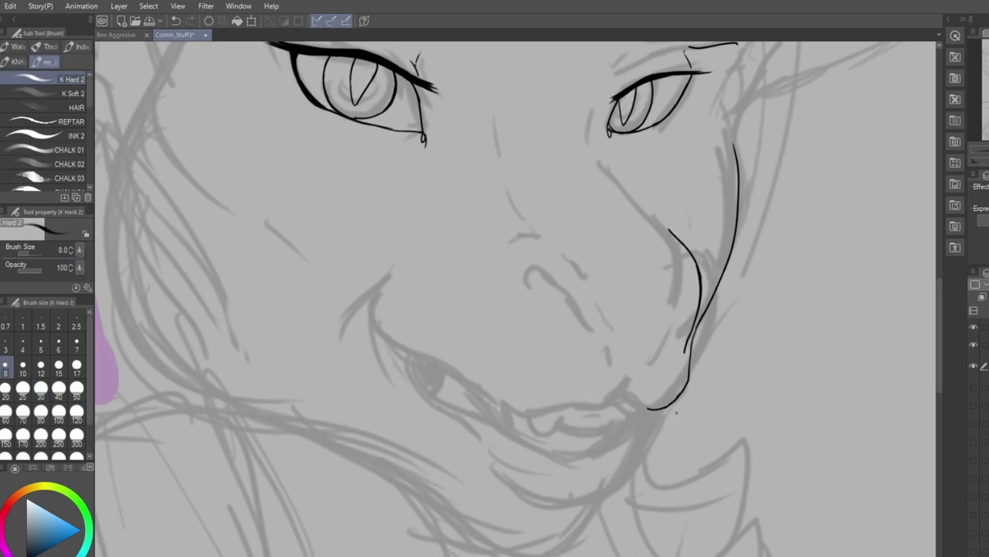
{"action": "mouse_move", "coordinate": [522, 415]}
{"action": "left_mouse_down"}
{"action": "mouse_move", "coordinate": [639, 382]}
{"action": "mouse_move", "coordinate": [638, 391]}
{"action": "mouse_move", "coordinate": [617, 389]}
{"action": "mouse_move", "coordinate": [646, 408]}
{"action": "left_mouse_up"}
{"action": "mouse_move", "coordinate": [588, 307]}
{"action": "left_mouse_down"}
{"action": "mouse_move", "coordinate": [555, 275]}
{"action": "mouse_move", "coordinate": [554, 286]}
{"action": "mouse_move", "coordinate": [575, 296]}
{"action": "left_mouse_up"}
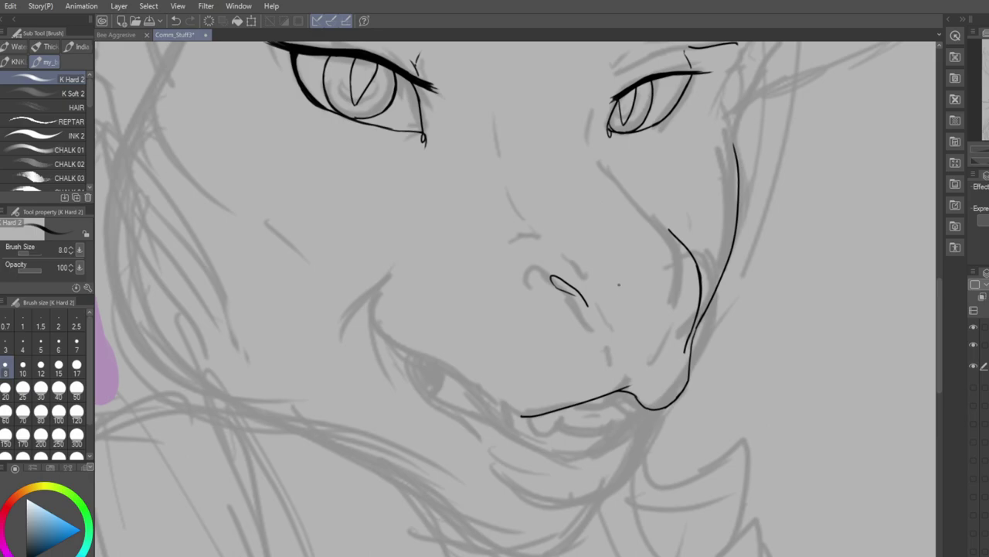
- Ink the shallow curve across the muzzle beside the nostril and the far side of the nose bridge running down past the far eye
{"action": "mouse_move", "coordinate": [610, 280]}
{"action": "left_mouse_down"}
{"action": "mouse_move", "coordinate": [666, 286]}
{"action": "mouse_move", "coordinate": [693, 281]}
{"action": "mouse_move", "coordinate": [696, 266]}
{"action": "left_mouse_up"}
{"action": "scroll", "coordinate": [562, 254], "scroll_direction": "up", "scroll_amount": 5}
{"action": "mouse_move", "coordinate": [565, 212]}
{"action": "left_mouse_down"}
{"action": "mouse_move", "coordinate": [555, 281]}
{"action": "mouse_move", "coordinate": [605, 369]}
{"action": "mouse_move", "coordinate": [578, 338]}
{"action": "mouse_move", "coordinate": [617, 375]}
{"action": "left_mouse_up"}
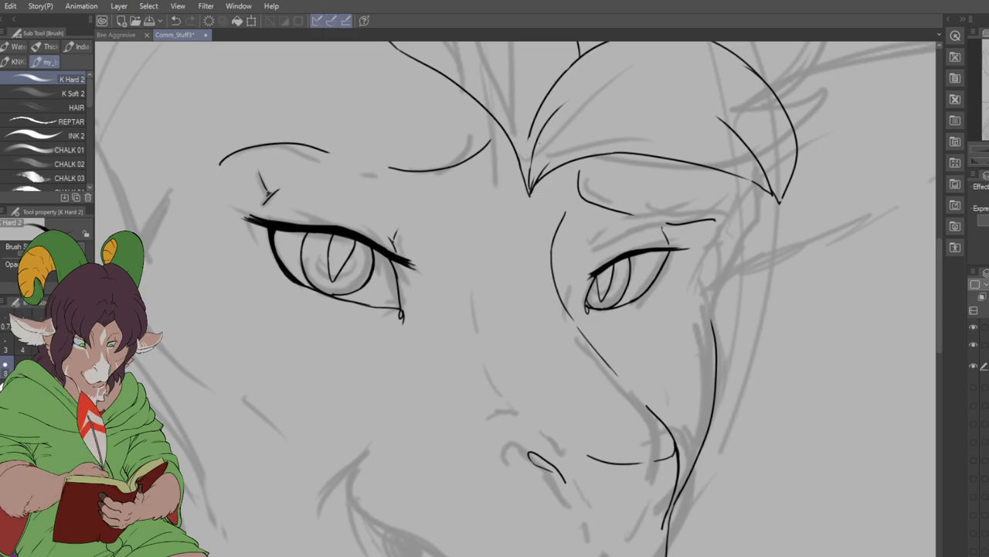
{"action": "scroll", "coordinate": [541, 348], "scroll_direction": "down", "scroll_amount": 8}
{"action": "scroll", "coordinate": [509, 396], "scroll_direction": "up", "scroll_amount": 8}
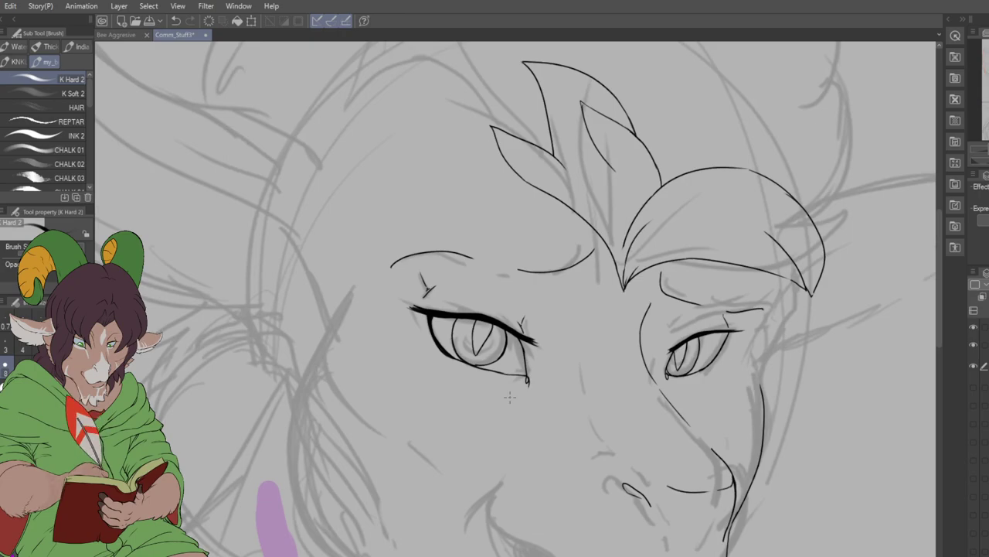
{"action": "scroll", "coordinate": [509, 397], "scroll_direction": "down", "scroll_amount": 4}
{"action": "scroll", "coordinate": [678, 361], "scroll_direction": "up", "scroll_amount": 4}
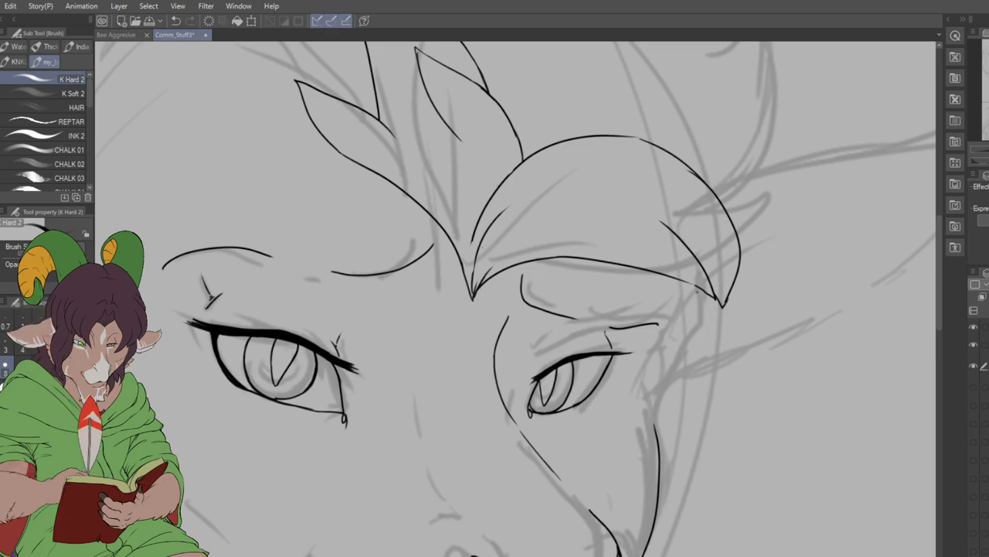
- Ink the far temple and brow contour from the domed lock's lower tip down to the far cheek line
{"action": "mouse_move", "coordinate": [697, 284]}
{"action": "left_mouse_down"}
{"action": "mouse_move", "coordinate": [700, 312]}
{"action": "mouse_move", "coordinate": [699, 300]}
{"action": "mouse_move", "coordinate": [650, 394]}
{"action": "mouse_move", "coordinate": [656, 451]}
{"action": "left_mouse_up"}
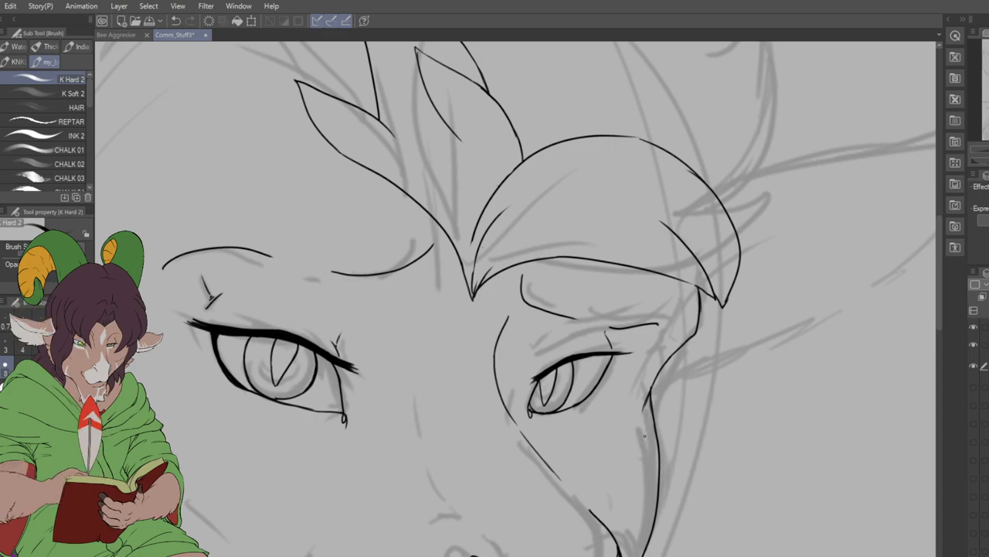
- Ink the row of upper front teeth under the upper lip, starting with the pointed tooth on the near side
{"action": "scroll", "coordinate": [515, 298], "scroll_direction": "down", "scroll_amount": 10}
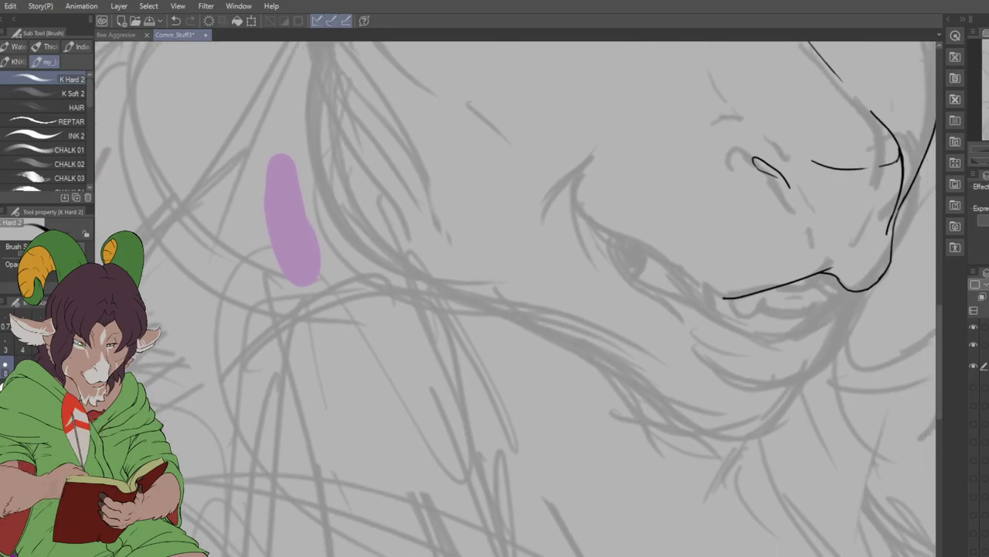
{"action": "left_click_drag", "start_coordinate": [726, 281], "coordinate": [704, 292]}
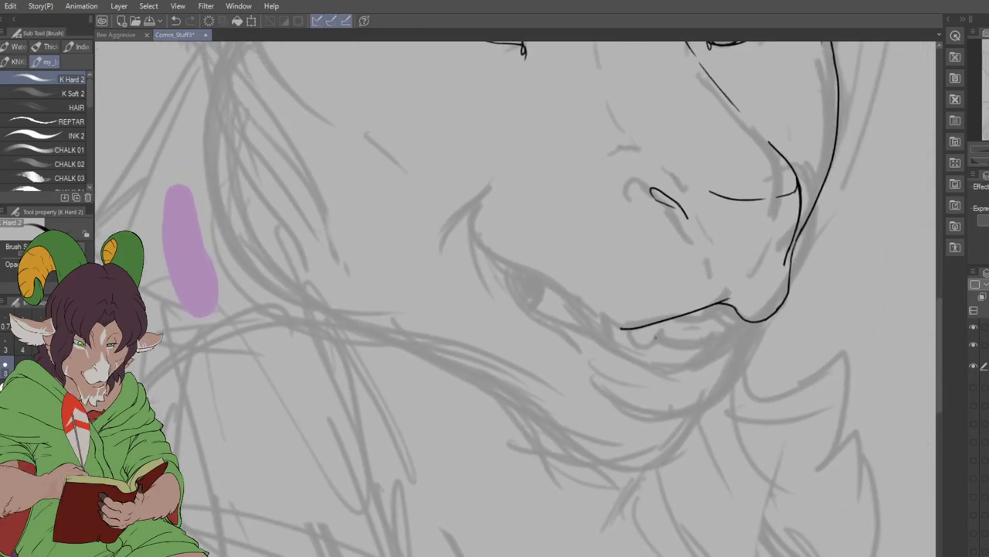
{"action": "mouse_move", "coordinate": [628, 330]}
{"action": "left_mouse_down"}
{"action": "mouse_move", "coordinate": [668, 321]}
{"action": "mouse_move", "coordinate": [690, 320]}
{"action": "mouse_move", "coordinate": [685, 335]}
{"action": "mouse_move", "coordinate": [710, 321]}
{"action": "mouse_move", "coordinate": [713, 332]}
{"action": "mouse_move", "coordinate": [711, 323]}
{"action": "mouse_move", "coordinate": [735, 329]}
{"action": "mouse_move", "coordinate": [738, 345]}
{"action": "mouse_move", "coordinate": [753, 327]}
{"action": "mouse_move", "coordinate": [741, 351]}
{"action": "left_mouse_up"}
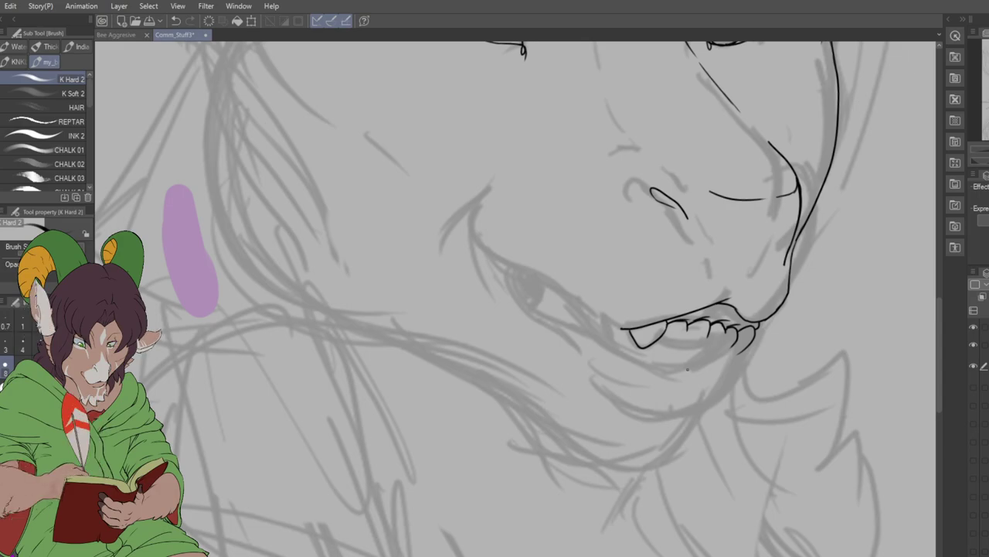
{"action": "mouse_move", "coordinate": [660, 337]}
{"action": "left_mouse_down"}
{"action": "mouse_move", "coordinate": [686, 326]}
{"action": "mouse_move", "coordinate": [679, 348]}
{"action": "mouse_move", "coordinate": [745, 353]}
{"action": "left_mouse_up"}
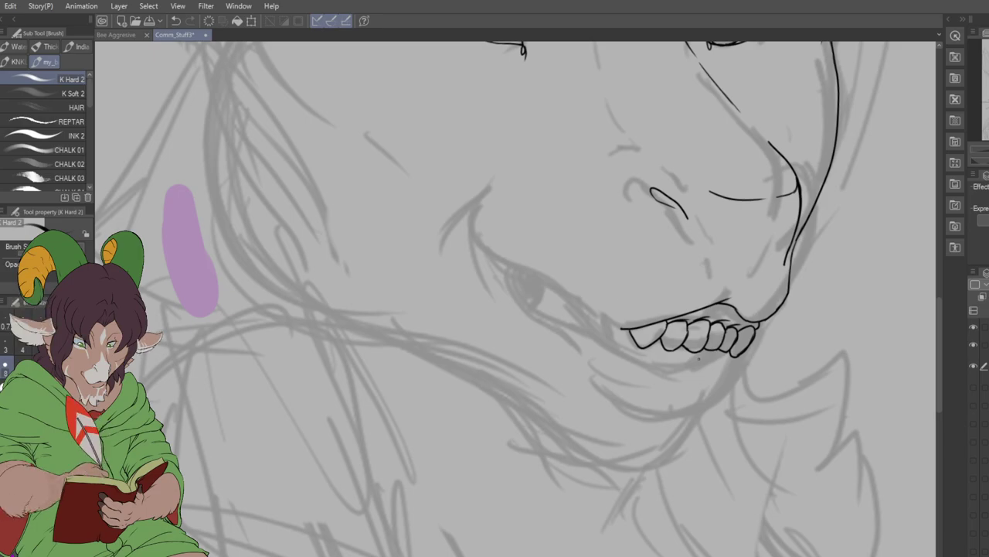
- Ink the upper mouth line from the front lip back to the near mouth corner and add the curved smile crease
{"action": "mouse_move", "coordinate": [623, 328]}
{"action": "left_mouse_down"}
{"action": "mouse_move", "coordinate": [481, 255]}
{"action": "mouse_move", "coordinate": [491, 184]}
{"action": "left_mouse_up"}
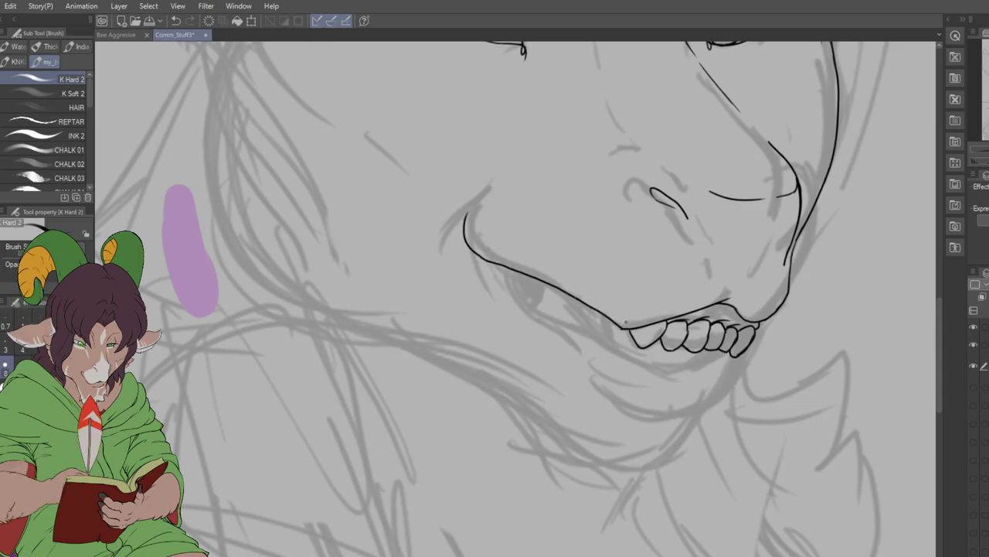
{"action": "scroll", "coordinate": [516, 299], "scroll_direction": "up", "scroll_amount": 3}
{"action": "mouse_move", "coordinate": [483, 315]}
{"action": "left_mouse_down"}
{"action": "mouse_move", "coordinate": [507, 312]}
{"action": "mouse_move", "coordinate": [483, 290]}
{"action": "mouse_move", "coordinate": [513, 297]}
{"action": "mouse_move", "coordinate": [526, 268]}
{"action": "mouse_move", "coordinate": [535, 270]}
{"action": "mouse_move", "coordinate": [503, 306]}
{"action": "left_mouse_up"}
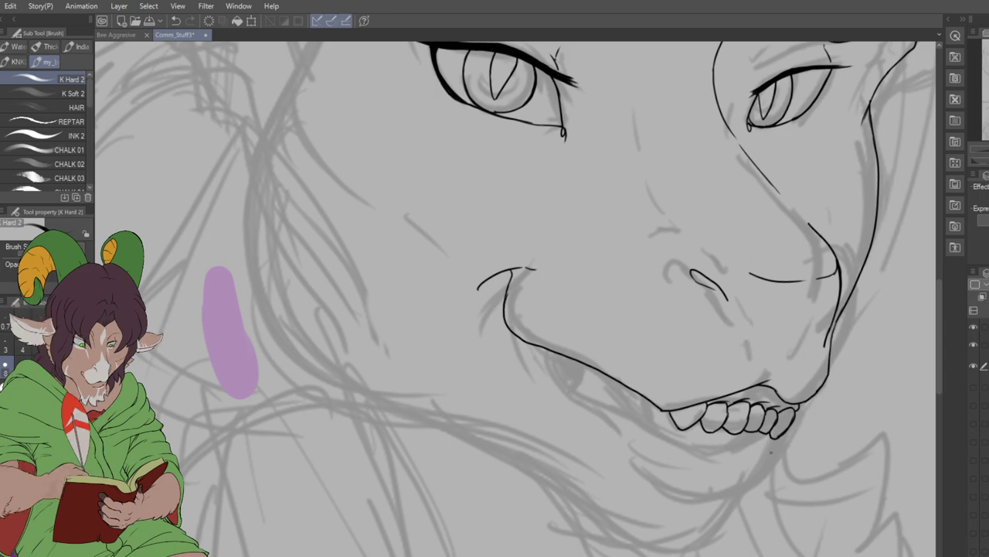
- Ink the small lower tooth at the far end of the mouth under the upper row and clean its outline with the eraser
{"action": "mouse_move", "coordinate": [771, 434]}
{"action": "left_mouse_down"}
{"action": "mouse_move", "coordinate": [766, 455]}
{"action": "mouse_move", "coordinate": [716, 464]}
{"action": "mouse_move", "coordinate": [667, 439]}
{"action": "left_mouse_up"}
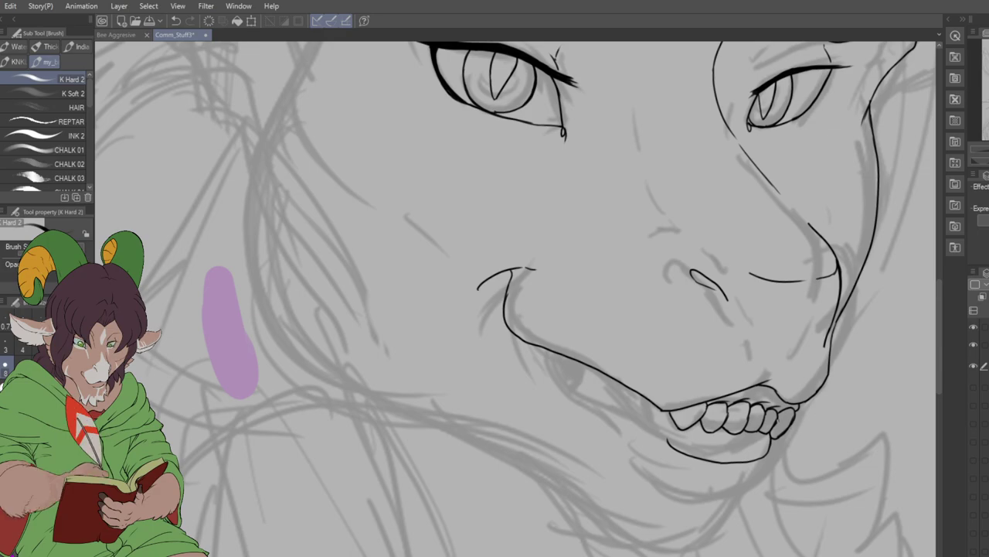
{"action": "key", "text": "ctrl+z"}
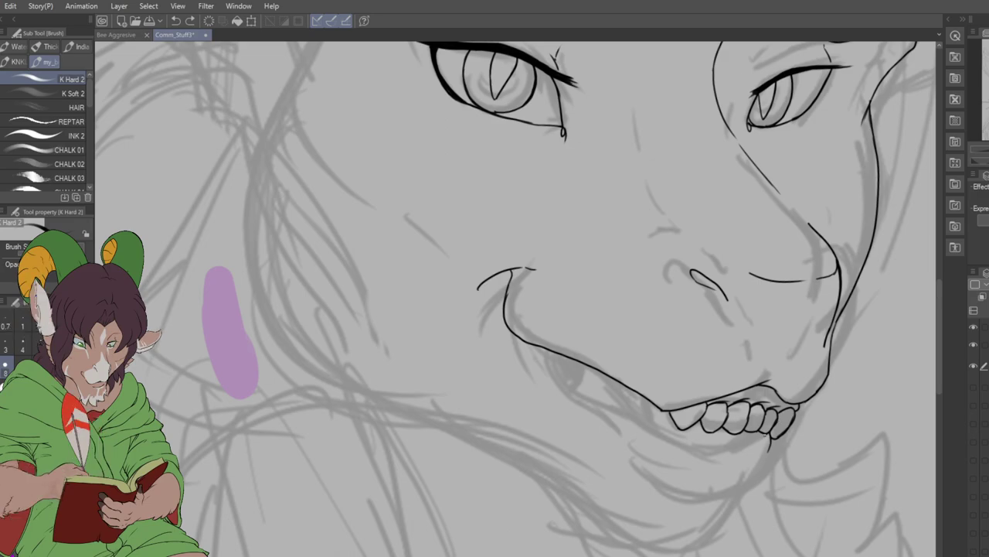
{"action": "mouse_move", "coordinate": [766, 434]}
{"action": "left_mouse_down"}
{"action": "mouse_move", "coordinate": [759, 455]}
{"action": "mouse_move", "coordinate": [772, 457]}
{"action": "left_mouse_up"}
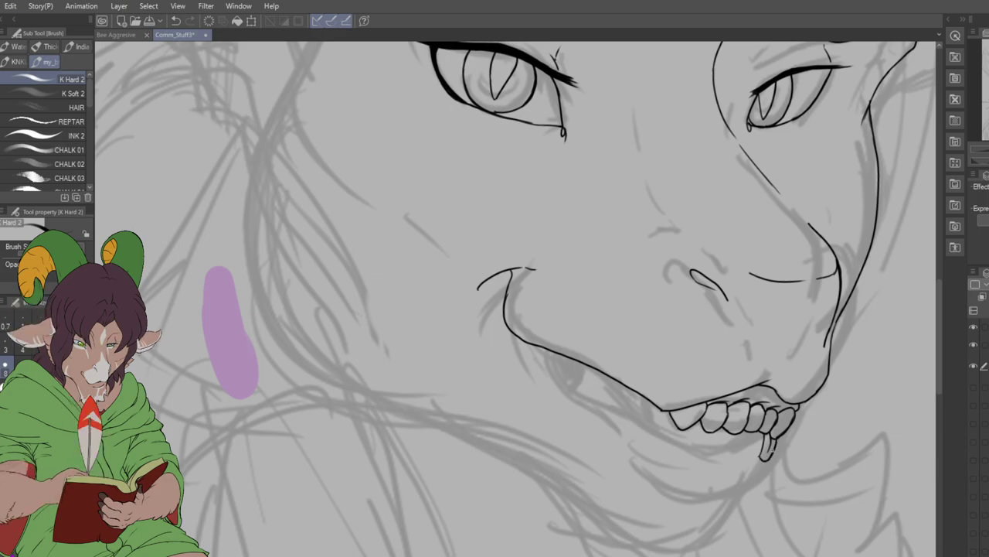
{"action": "key", "text": "e"}
{"action": "left_click_drag", "start_coordinate": [764, 438], "coordinate": [769, 456]}
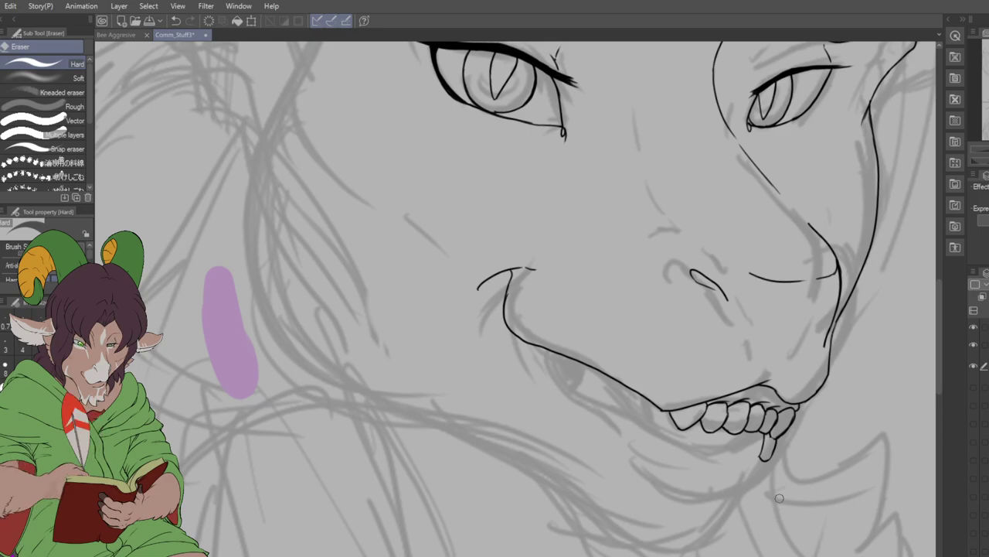
- Ink the remaining lower front teeth towards the near side and the chin contour curving up to the upper lip
{"action": "key", "text": "b"}
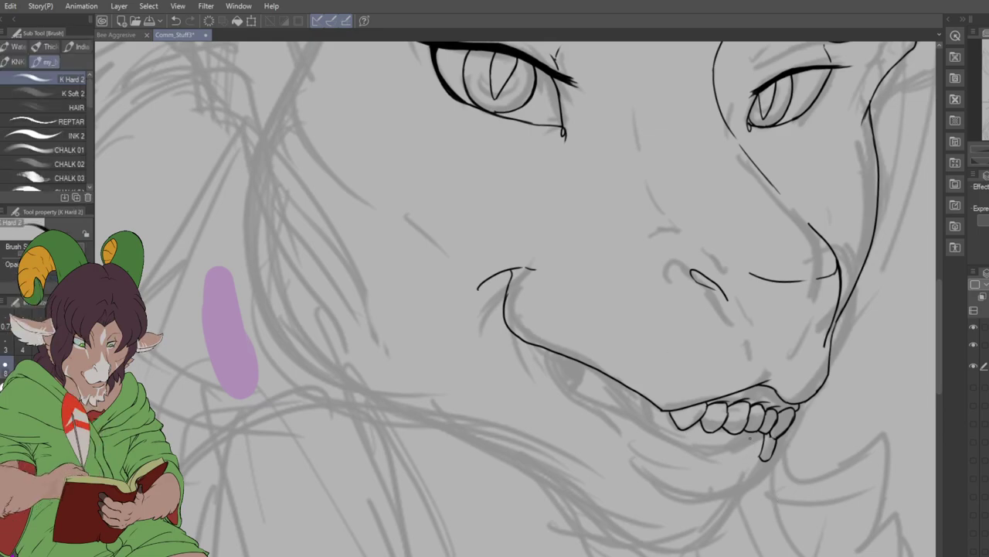
{"action": "mouse_move", "coordinate": [751, 435]}
{"action": "left_mouse_down"}
{"action": "mouse_move", "coordinate": [731, 455]}
{"action": "mouse_move", "coordinate": [739, 462]}
{"action": "mouse_move", "coordinate": [694, 454]}
{"action": "left_mouse_up"}
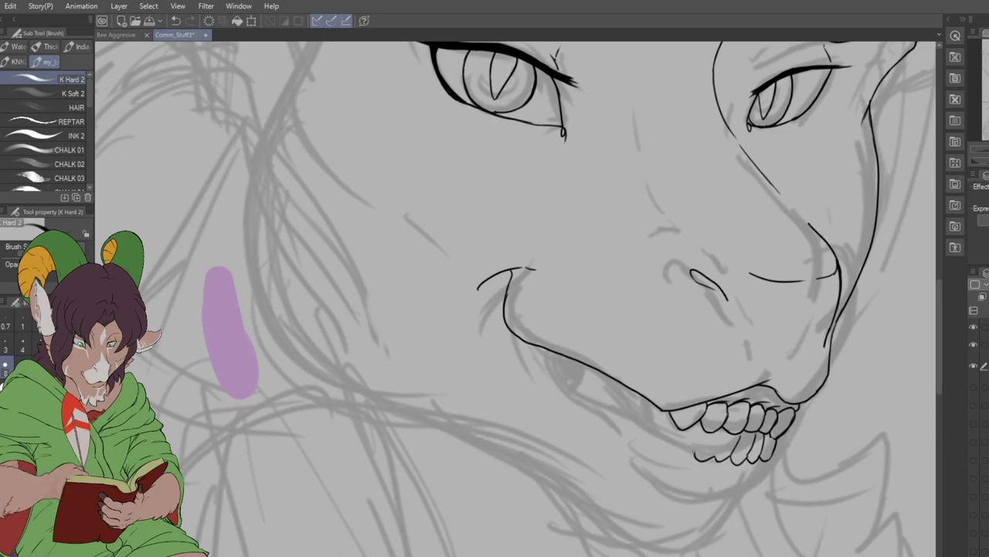
{"action": "left_click_drag", "start_coordinate": [696, 451], "coordinate": [698, 422]}
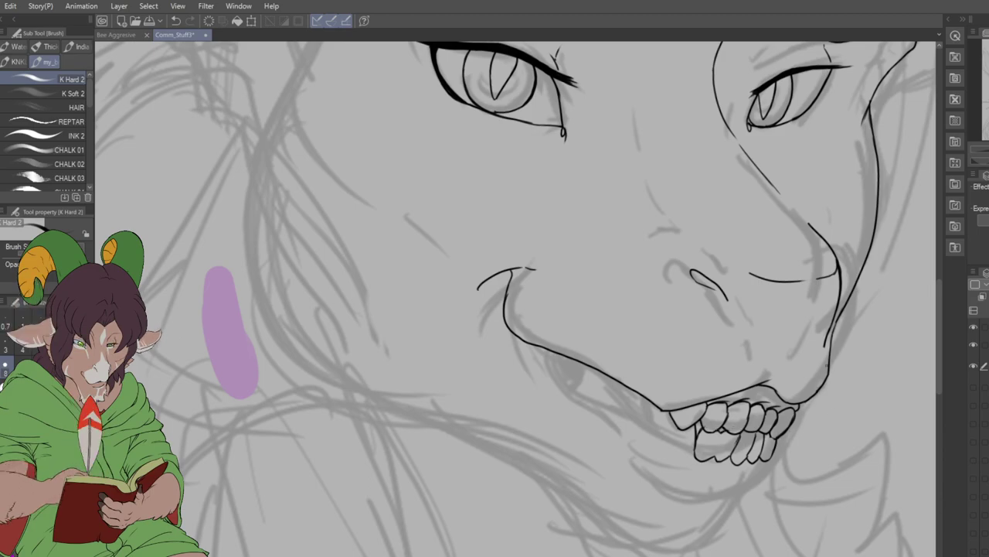
{"action": "mouse_move", "coordinate": [678, 497]}
{"action": "left_mouse_down"}
{"action": "mouse_move", "coordinate": [698, 503]}
{"action": "mouse_move", "coordinate": [773, 475]}
{"action": "mouse_move", "coordinate": [808, 398]}
{"action": "left_mouse_up"}
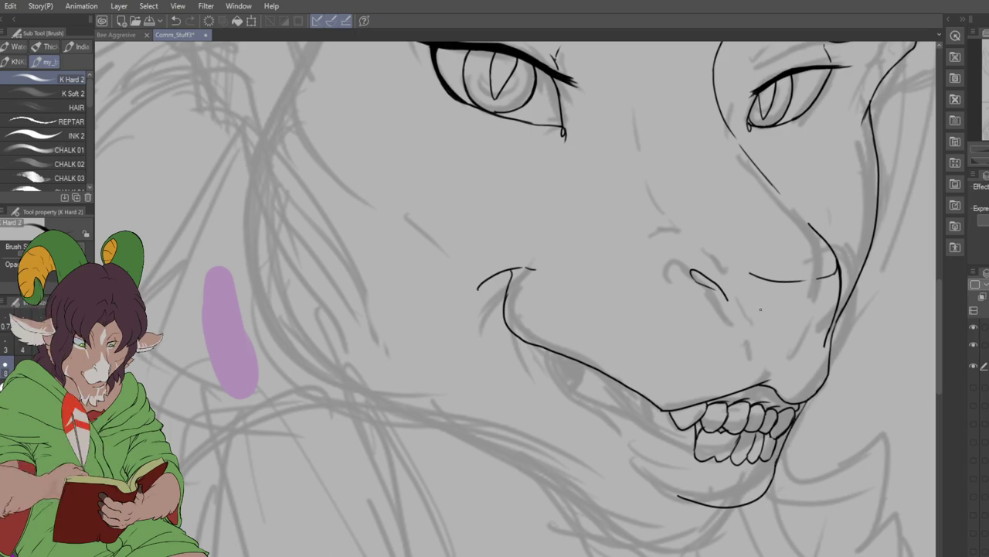
- Select the front teeth with the Selection pen, reshape them with a mesh transform by pulling the lower row slightly upward, and deselect
{"action": "scroll", "coordinate": [760, 312], "scroll_direction": "down", "scroll_amount": 3}
{"action": "scroll", "coordinate": [760, 312], "scroll_direction": "down", "scroll_amount": 1}
{"action": "scroll", "coordinate": [827, 350], "scroll_direction": "up", "scroll_amount": 4}
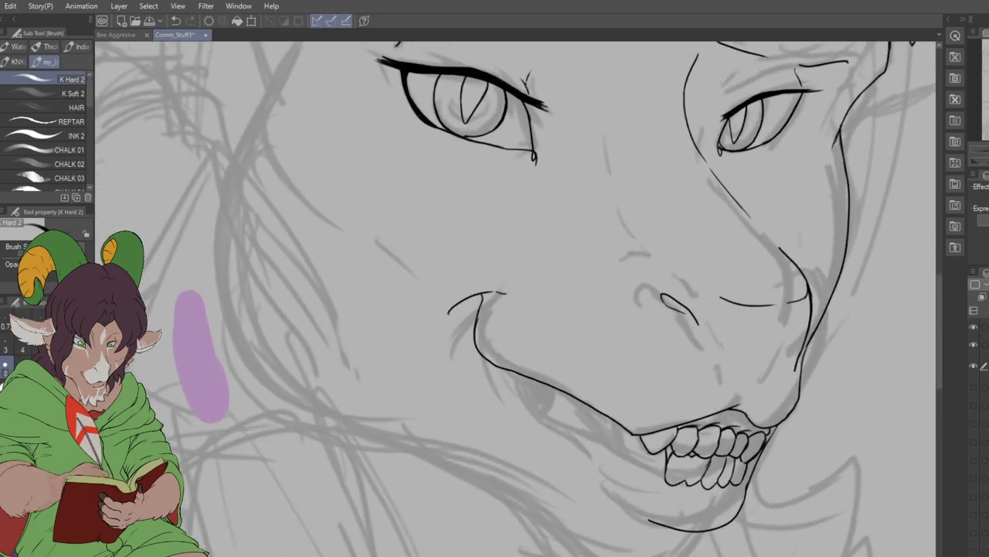
{"action": "key", "text": "m"}
{"action": "mouse_move", "coordinate": [707, 435]}
{"action": "left_mouse_down"}
{"action": "mouse_move", "coordinate": [684, 456]}
{"action": "mouse_move", "coordinate": [674, 481]}
{"action": "left_mouse_up"}
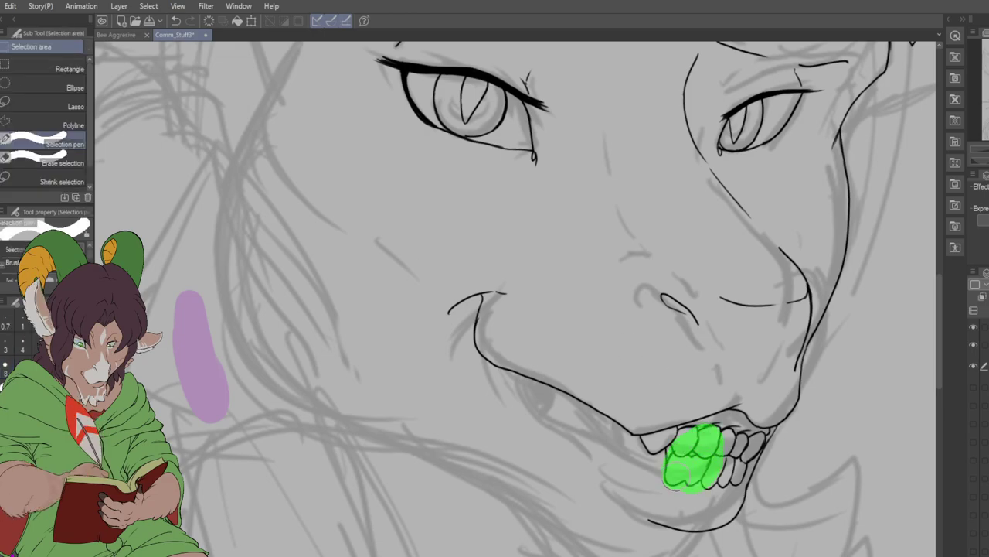
{"action": "mouse_move", "coordinate": [727, 441]}
{"action": "left_mouse_down"}
{"action": "mouse_move", "coordinate": [744, 487]}
{"action": "mouse_move", "coordinate": [744, 439]}
{"action": "mouse_move", "coordinate": [730, 420]}
{"action": "mouse_move", "coordinate": [746, 472]}
{"action": "left_mouse_up"}
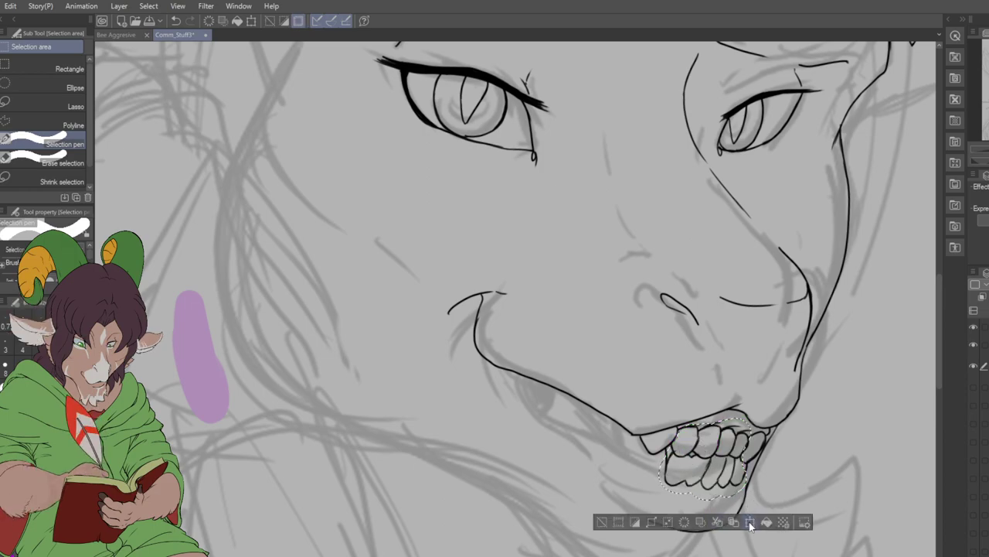
{"action": "left_click", "coordinate": [755, 522]}
{"action": "left_click", "coordinate": [741, 521]}
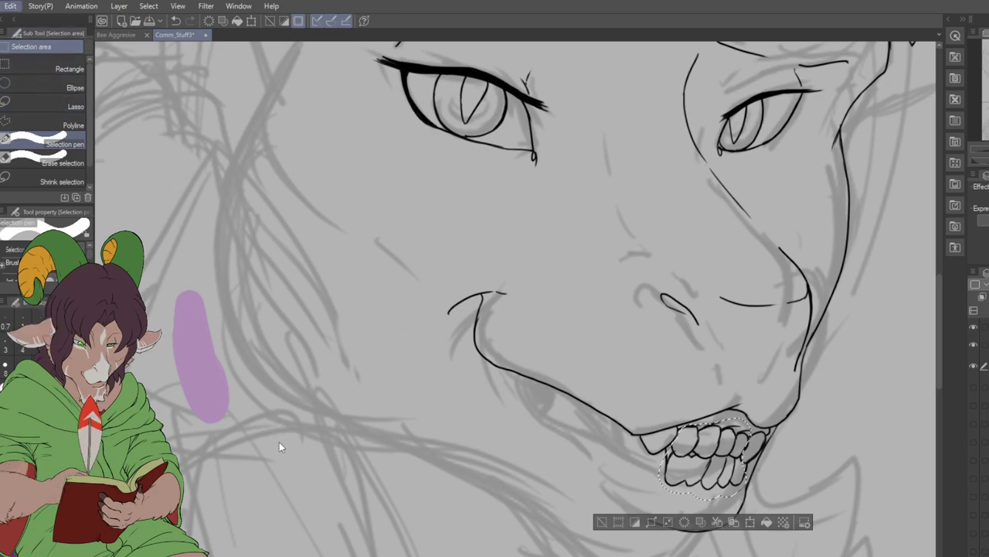
{"action": "key", "text": "ctrl+t"}
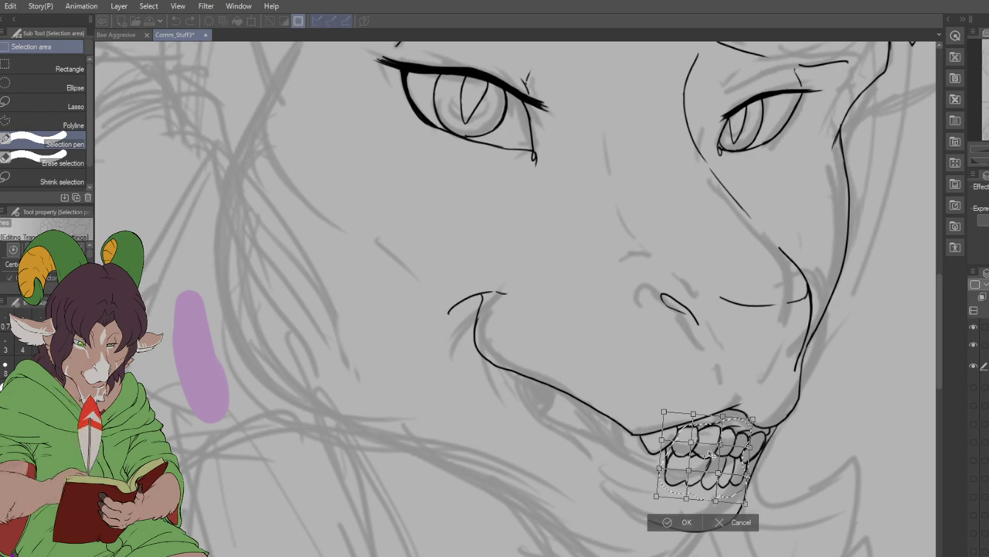
{"action": "left_click_drag", "start_coordinate": [713, 457], "coordinate": [696, 447]}
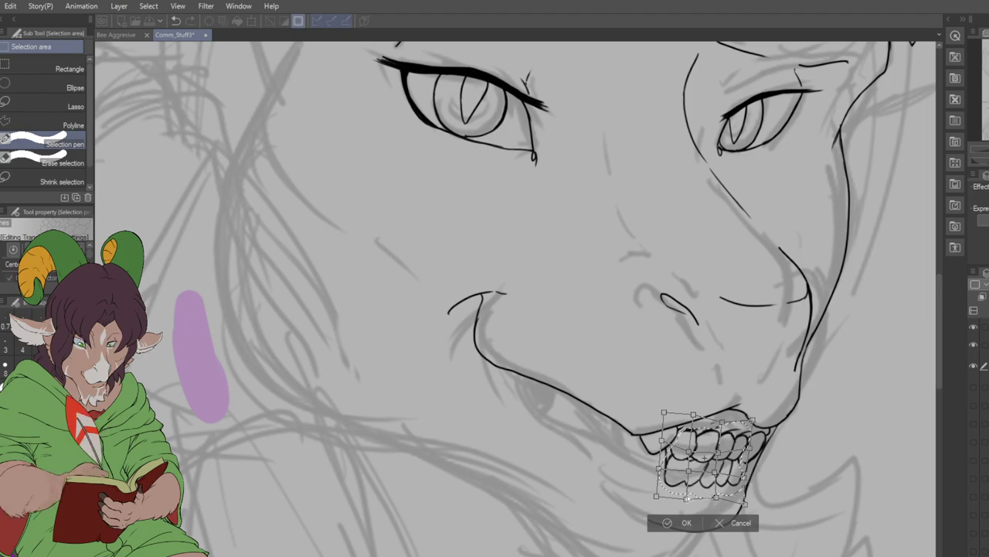
{"action": "left_click_drag", "start_coordinate": [657, 495], "coordinate": [659, 487]}
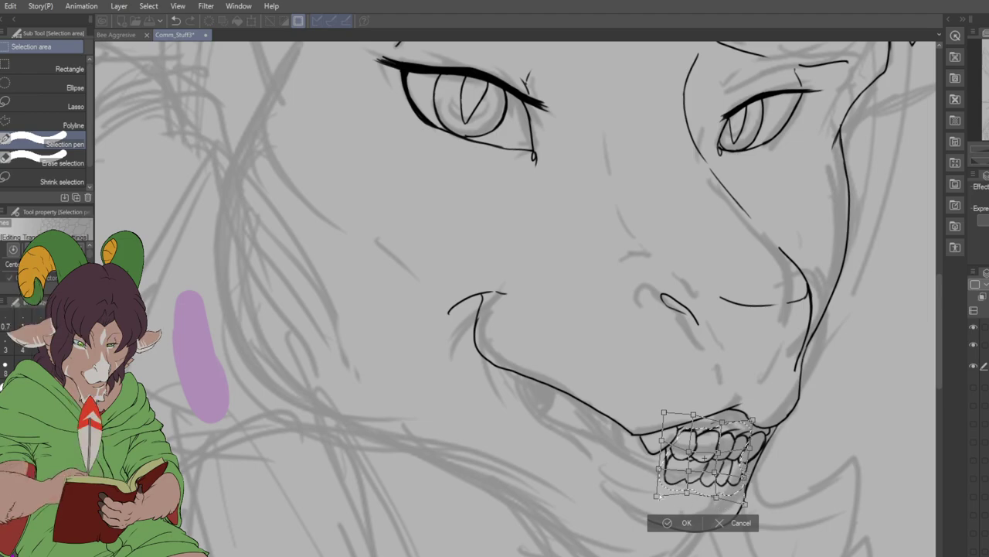
{"action": "left_click", "coordinate": [687, 522]}
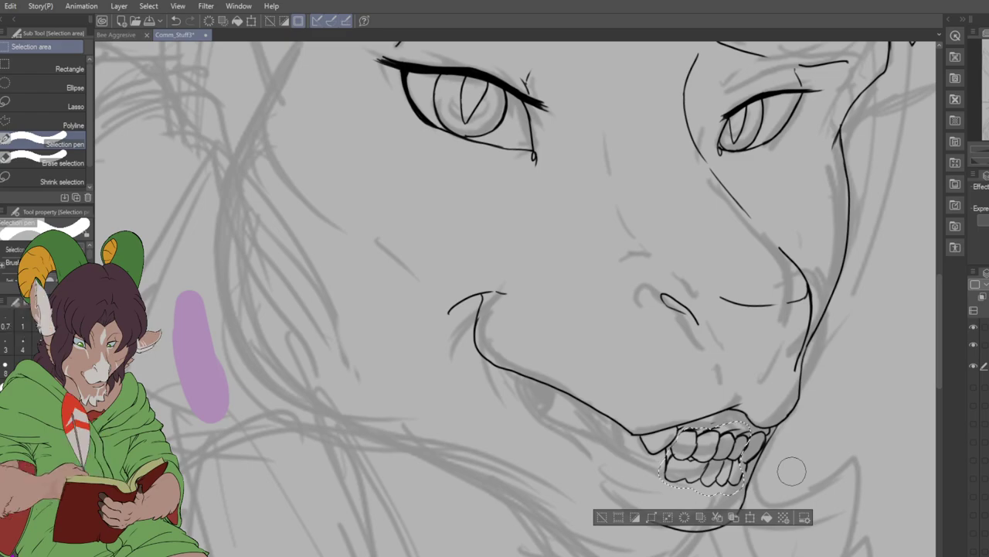
{"action": "key", "text": "ctrl+d"}
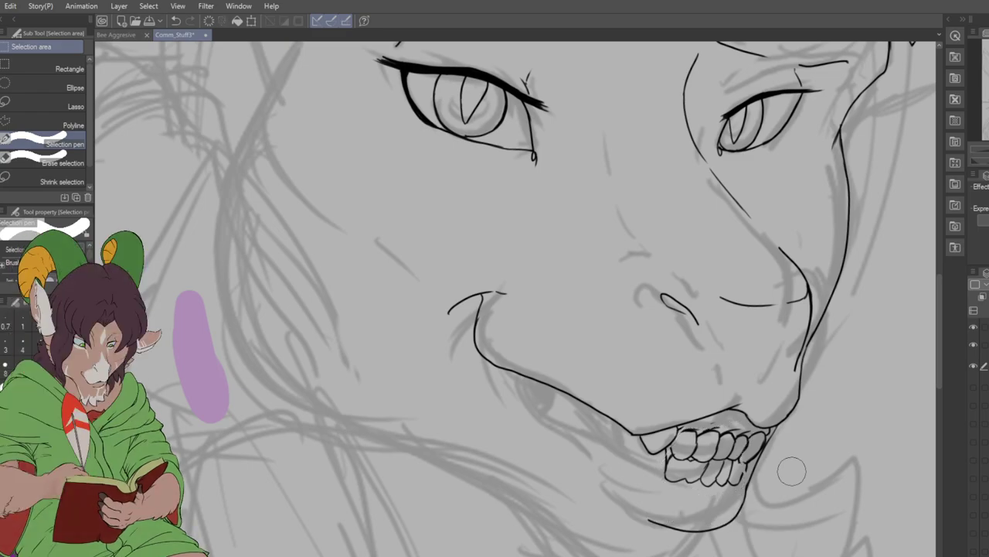
- Ink another lower tooth on the near side beneath the pointed upper tooth and tidy the lower row's edges
{"action": "key", "text": "b"}
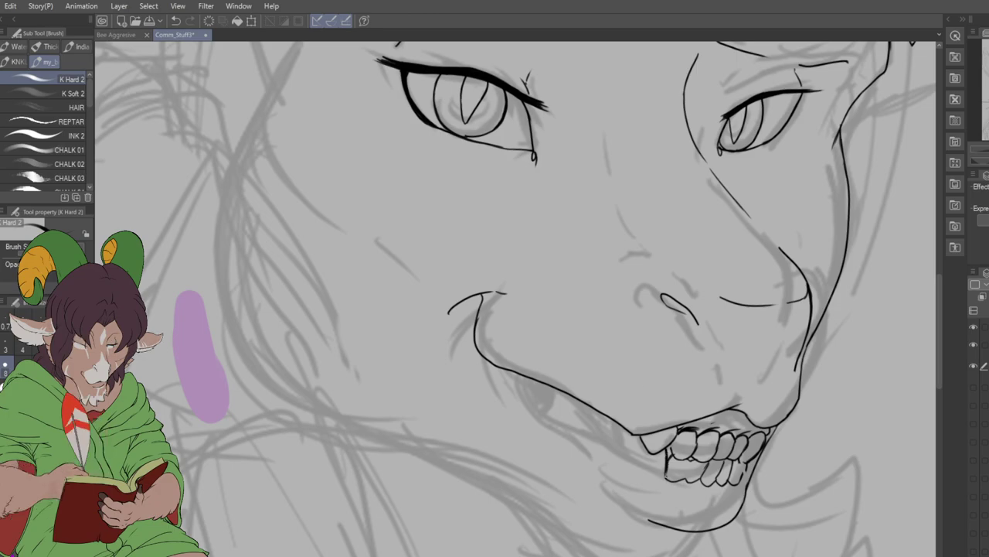
{"action": "mouse_move", "coordinate": [650, 450]}
{"action": "left_mouse_down"}
{"action": "mouse_move", "coordinate": [646, 475]}
{"action": "mouse_move", "coordinate": [691, 475]}
{"action": "left_mouse_up"}
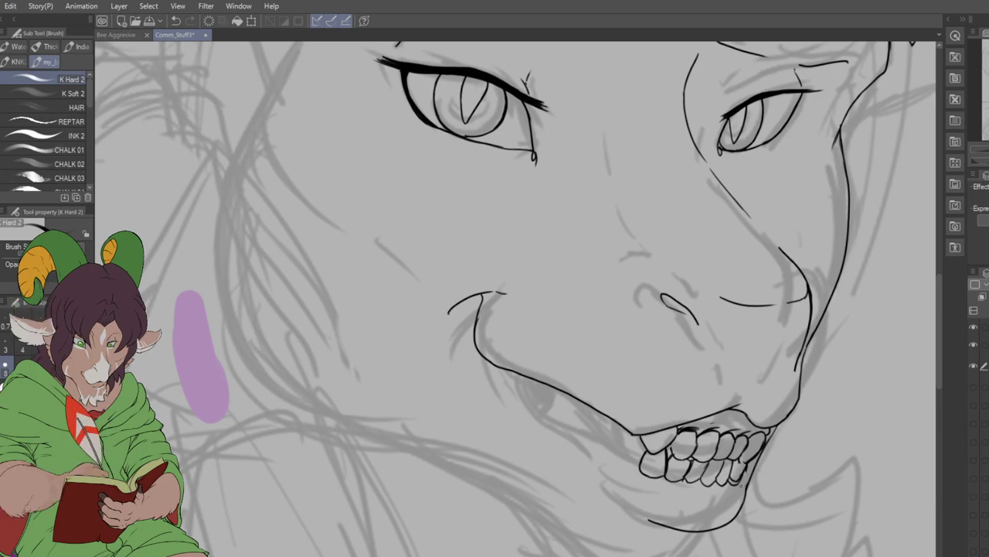
{"action": "key", "text": "e"}
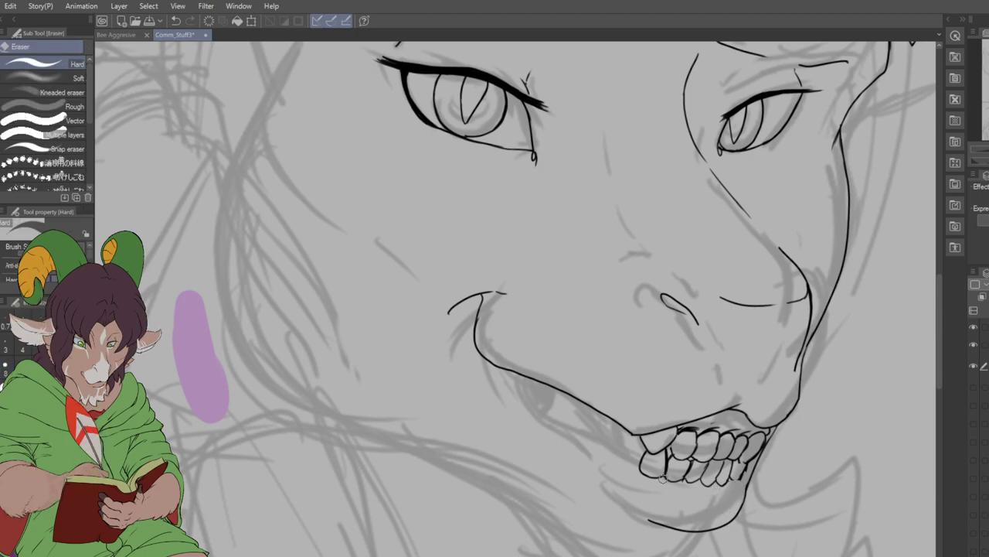
- Ink the lower lip line from the side of the mouth along beneath the lower teeth to the chin contour, and erase stray ends
{"action": "key", "text": "b"}
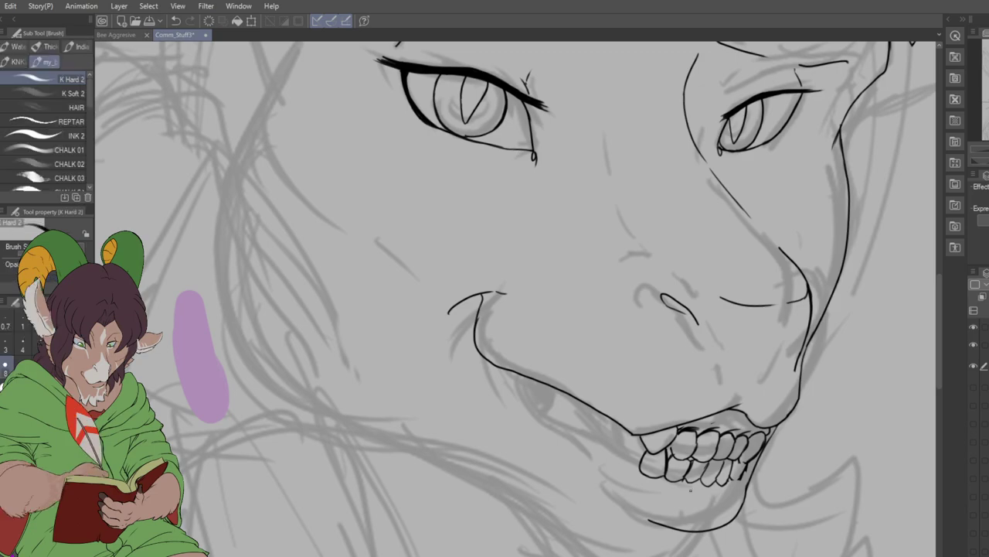
{"action": "mouse_move", "coordinate": [586, 433]}
{"action": "left_mouse_down"}
{"action": "mouse_move", "coordinate": [643, 470]}
{"action": "mouse_move", "coordinate": [700, 491]}
{"action": "mouse_move", "coordinate": [714, 484]}
{"action": "mouse_move", "coordinate": [716, 496]}
{"action": "mouse_move", "coordinate": [738, 468]}
{"action": "mouse_move", "coordinate": [742, 469]}
{"action": "left_mouse_up"}
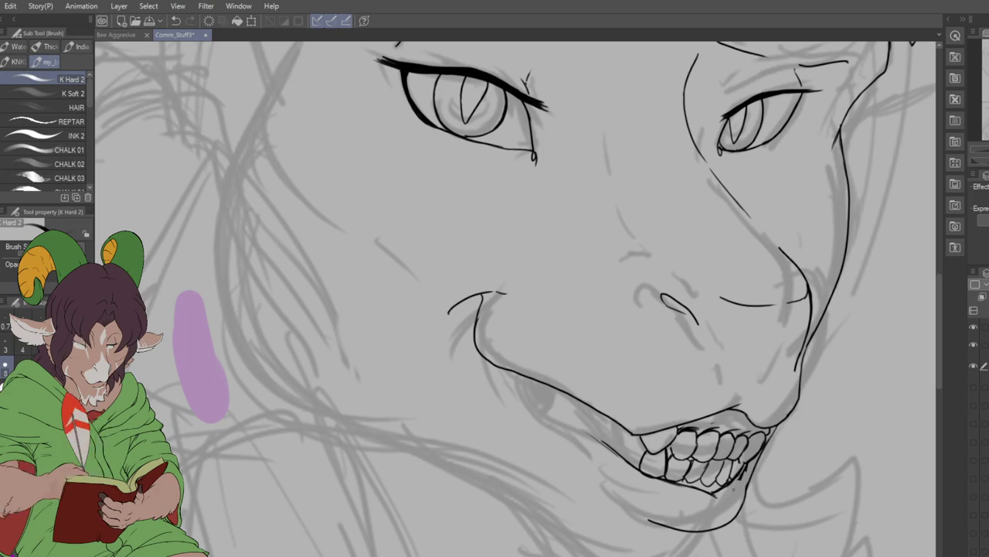
{"action": "key", "text": "e"}
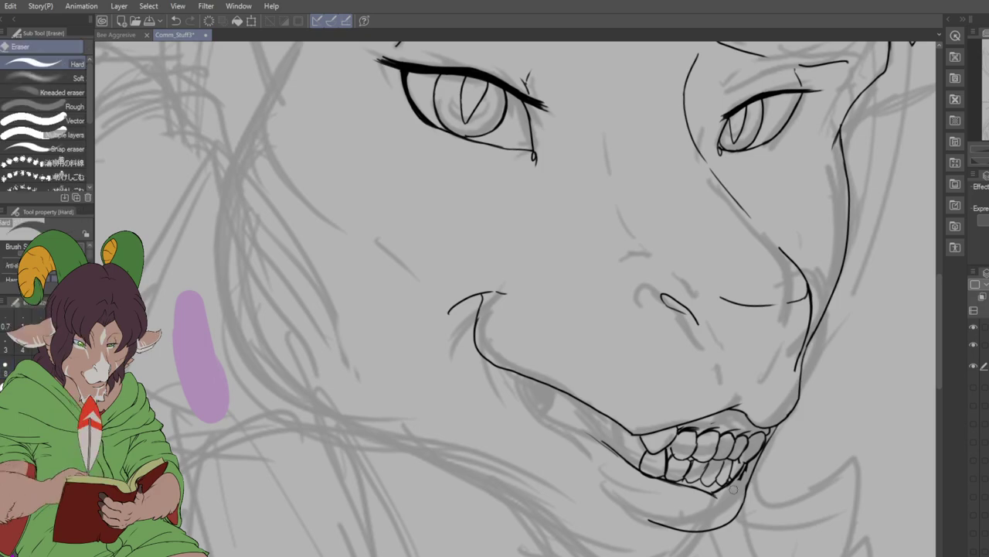
{"action": "left_click_drag", "start_coordinate": [745, 468], "coordinate": [731, 508]}
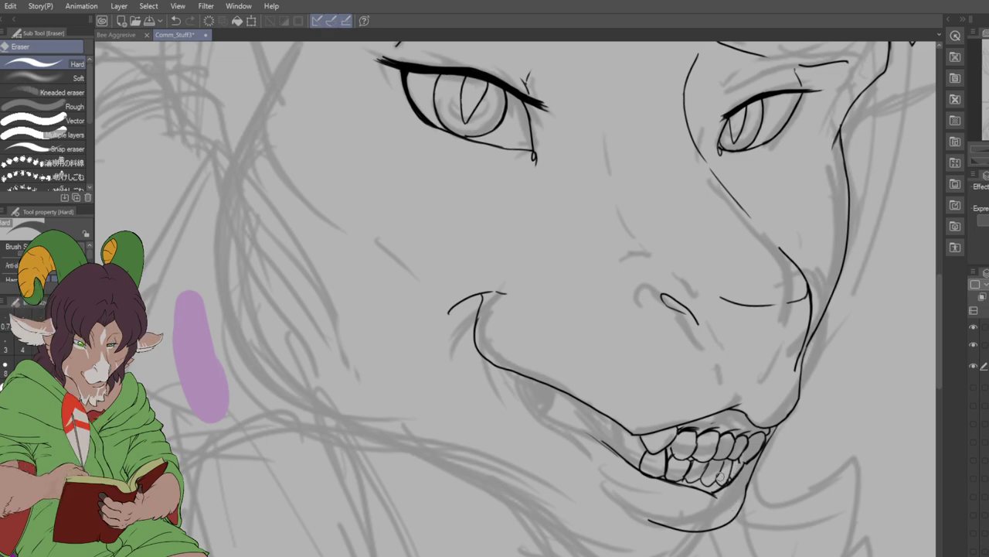
- Ink small marks beside the near eye's outer corner and the near-side cheek and jaw contour curving down towards the chin
{"action": "scroll", "coordinate": [721, 477], "scroll_direction": "down", "scroll_amount": 5}
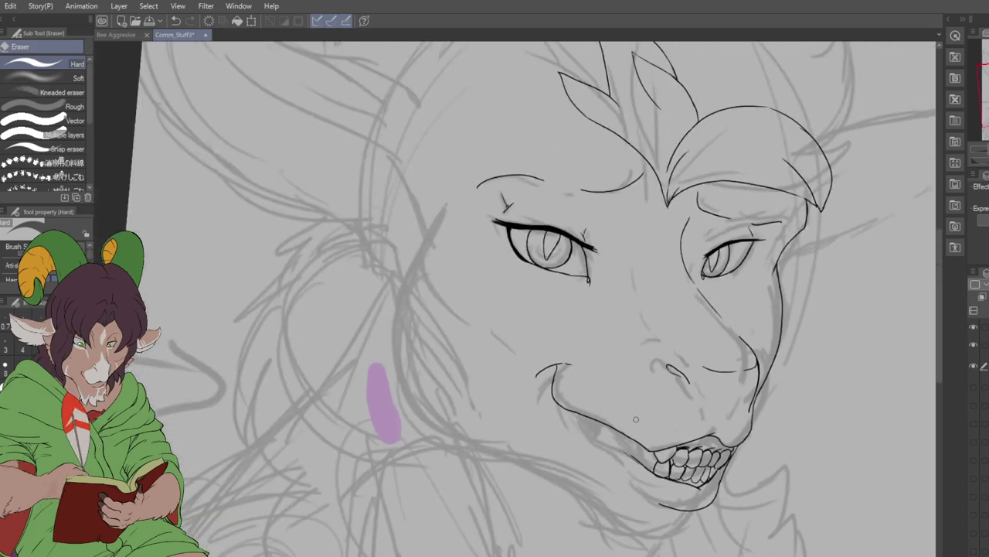
{"action": "scroll", "coordinate": [541, 274], "scroll_direction": "up", "scroll_amount": 3}
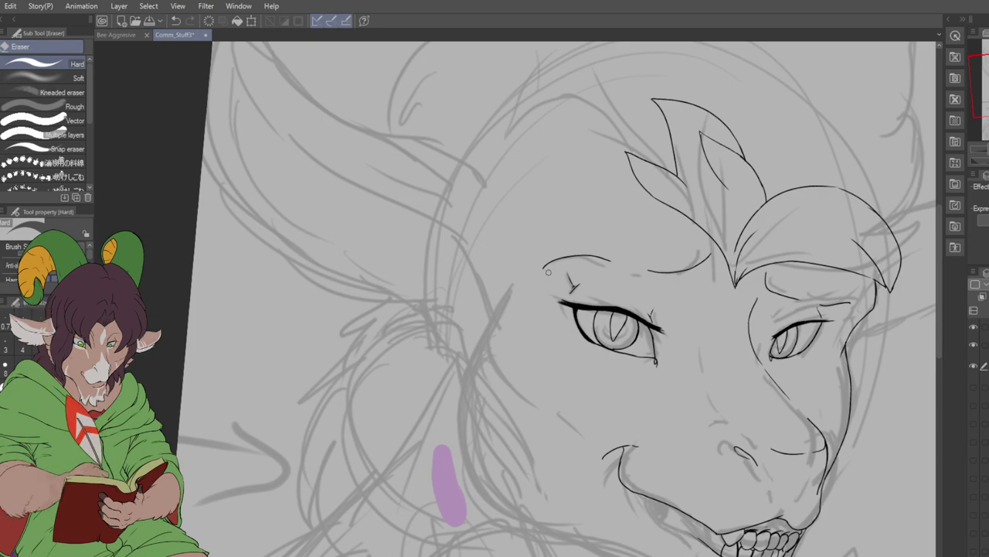
{"action": "key", "text": "b"}
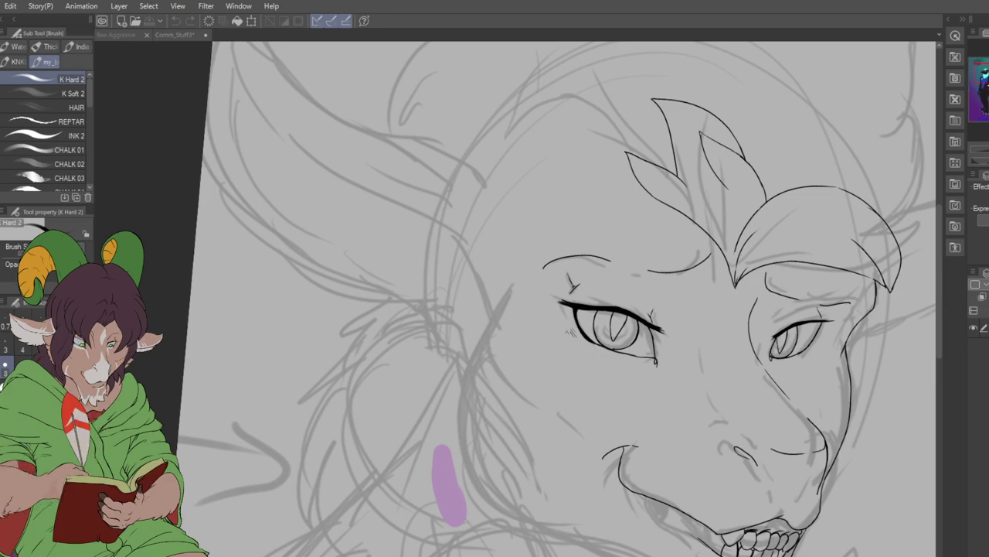
{"action": "left_click", "coordinate": [516, 311]}
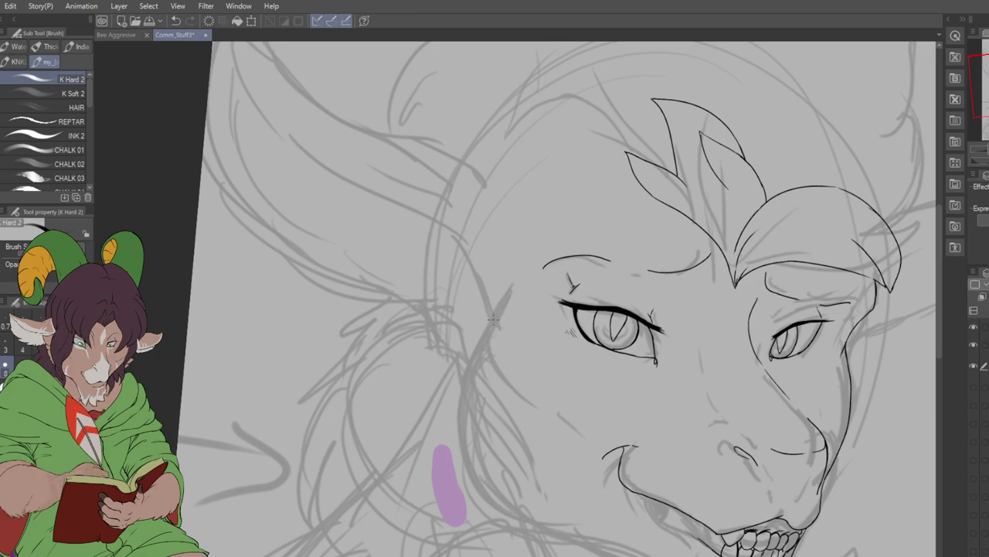
{"action": "left_click_drag", "start_coordinate": [506, 295], "coordinate": [469, 443]}
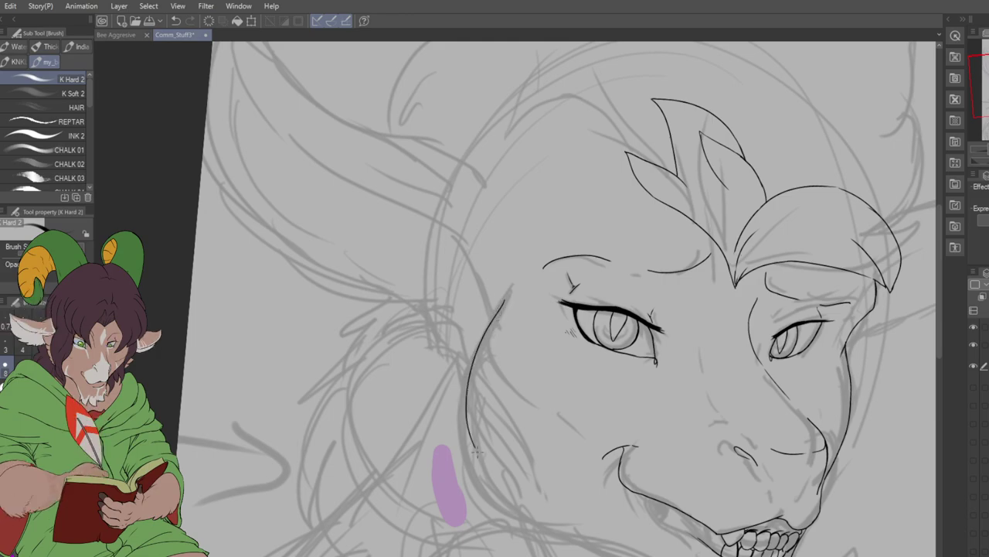
{"action": "mouse_move", "coordinate": [496, 473]}
{"action": "left_mouse_down"}
{"action": "mouse_move", "coordinate": [477, 399]}
{"action": "mouse_move", "coordinate": [531, 456]}
{"action": "mouse_move", "coordinate": [655, 516]}
{"action": "left_mouse_up"}
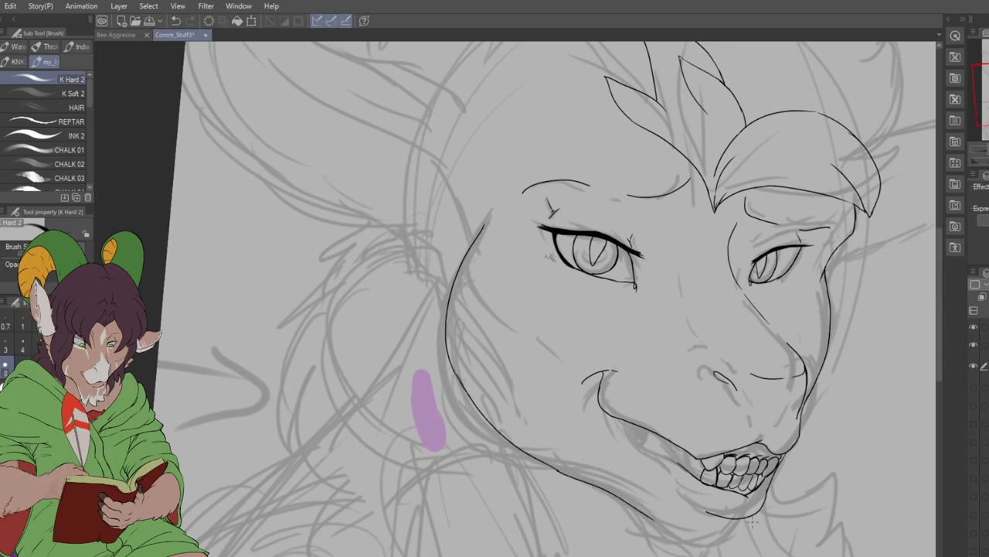
- Ink the pointed beard tuft hanging beneath the chin and add short vertical fur strokes at its near-side root
{"action": "left_click_drag", "start_coordinate": [986, 145], "coordinate": [980, 155]}
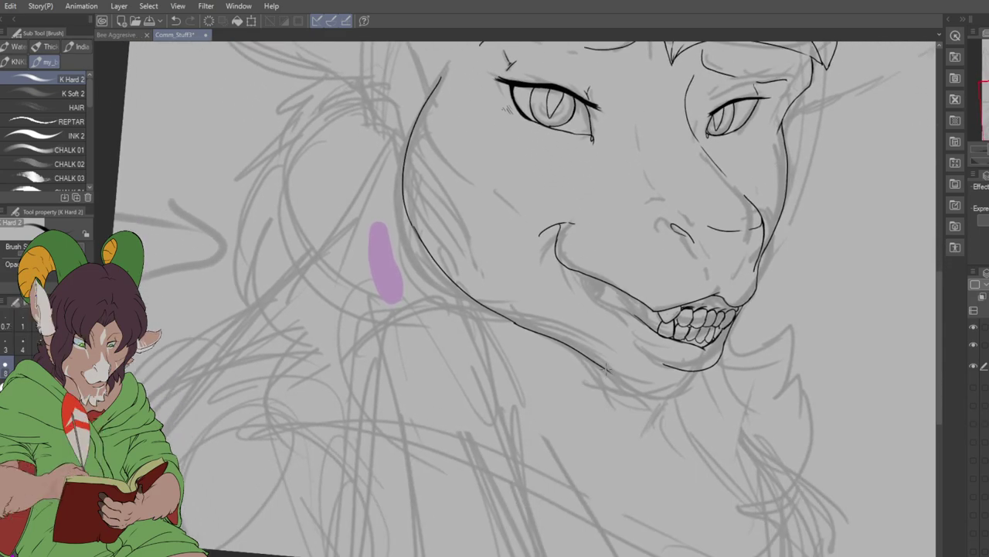
{"action": "mouse_move", "coordinate": [607, 370]}
{"action": "left_mouse_down"}
{"action": "mouse_move", "coordinate": [602, 424]}
{"action": "mouse_move", "coordinate": [619, 476]}
{"action": "mouse_move", "coordinate": [603, 447]}
{"action": "mouse_move", "coordinate": [612, 456]}
{"action": "mouse_move", "coordinate": [625, 436]}
{"action": "mouse_move", "coordinate": [611, 453]}
{"action": "mouse_move", "coordinate": [638, 490]}
{"action": "mouse_move", "coordinate": [693, 417]}
{"action": "mouse_move", "coordinate": [709, 439]}
{"action": "mouse_move", "coordinate": [704, 450]}
{"action": "mouse_move", "coordinate": [721, 397]}
{"action": "left_mouse_up"}
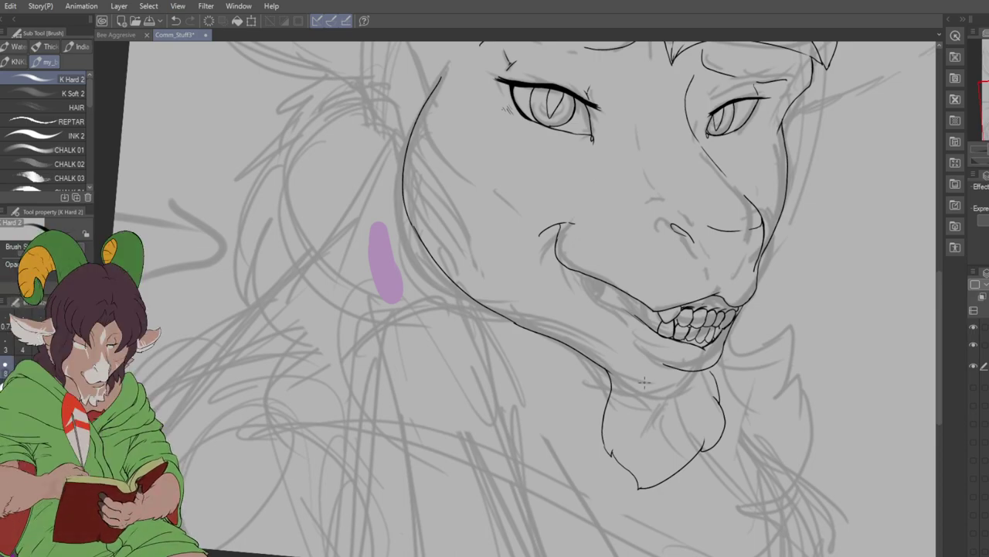
{"action": "left_click_drag", "start_coordinate": [632, 369], "coordinate": [646, 429]}
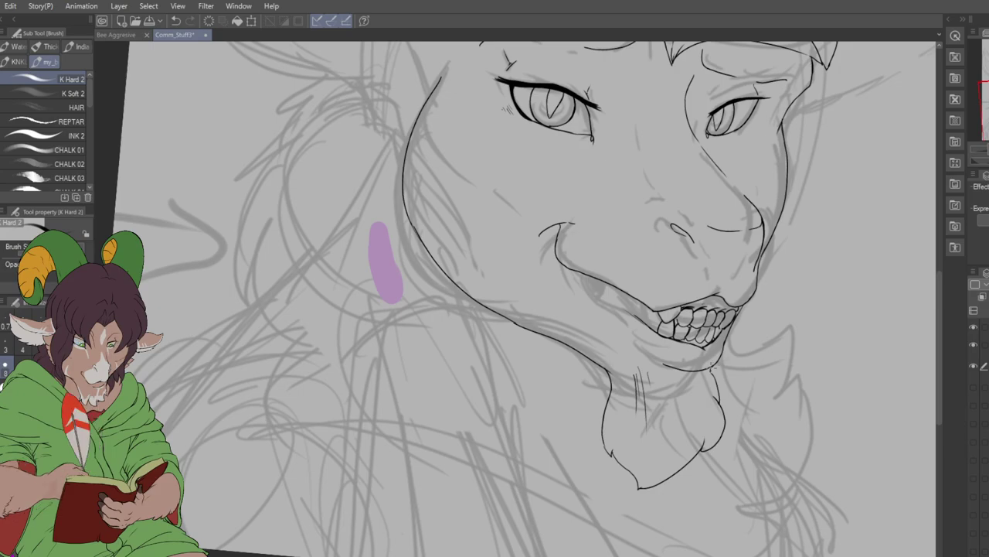
- Ink the curved, pointed hair locks sweeping upward on the far side of the head and erase the overlapping line ends
{"action": "scroll", "coordinate": [712, 367], "scroll_direction": "up", "scroll_amount": 3}
{"action": "left_click_drag", "start_coordinate": [556, 309], "coordinate": [502, 518]}
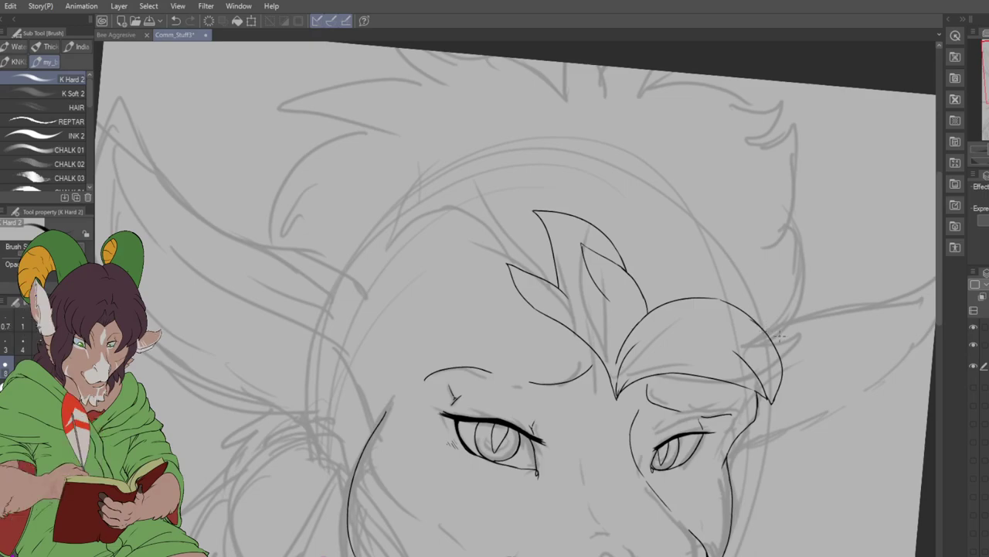
{"action": "left_click_drag", "start_coordinate": [768, 333], "coordinate": [835, 238]}
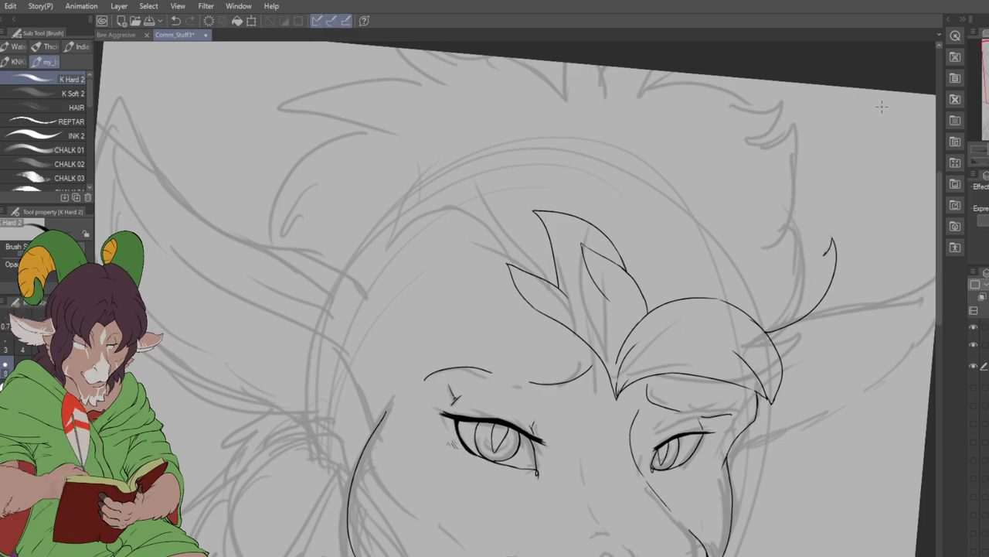
{"action": "mouse_move", "coordinate": [881, 92]}
{"action": "left_mouse_down"}
{"action": "mouse_move", "coordinate": [859, 165]}
{"action": "mouse_move", "coordinate": [786, 264]}
{"action": "left_mouse_up"}
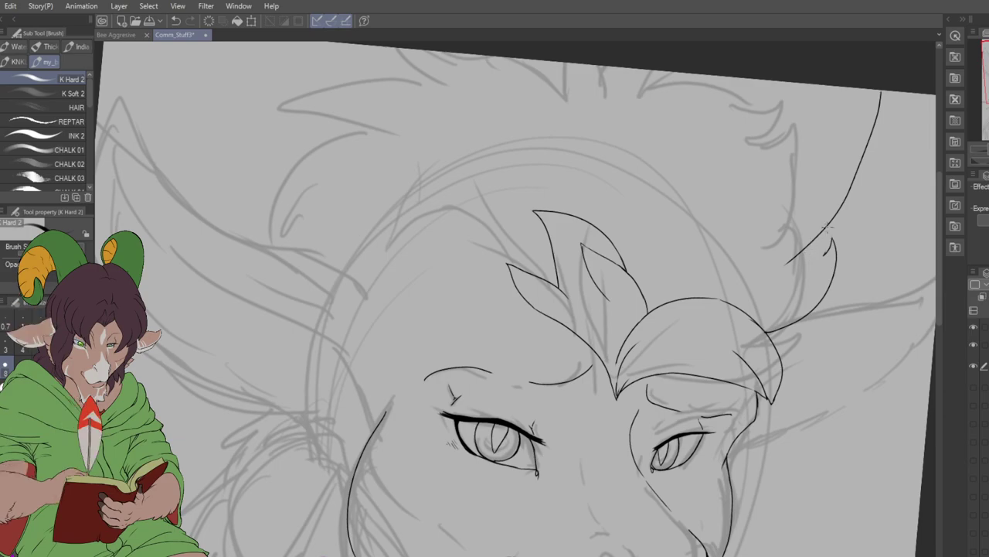
{"action": "mouse_move", "coordinate": [833, 221]}
{"action": "left_mouse_down"}
{"action": "mouse_move", "coordinate": [824, 260]}
{"action": "mouse_move", "coordinate": [787, 292]}
{"action": "left_mouse_up"}
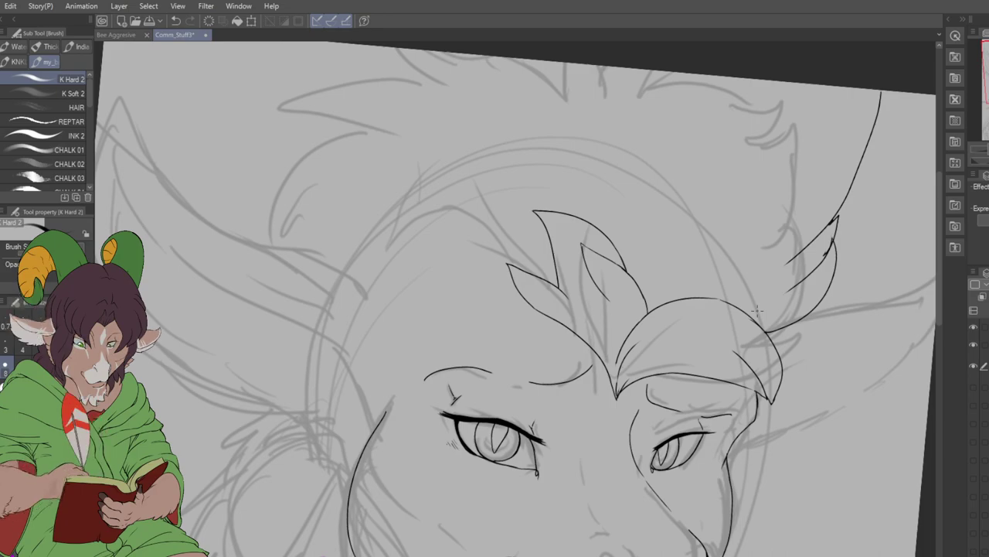
{"action": "key", "text": "e"}
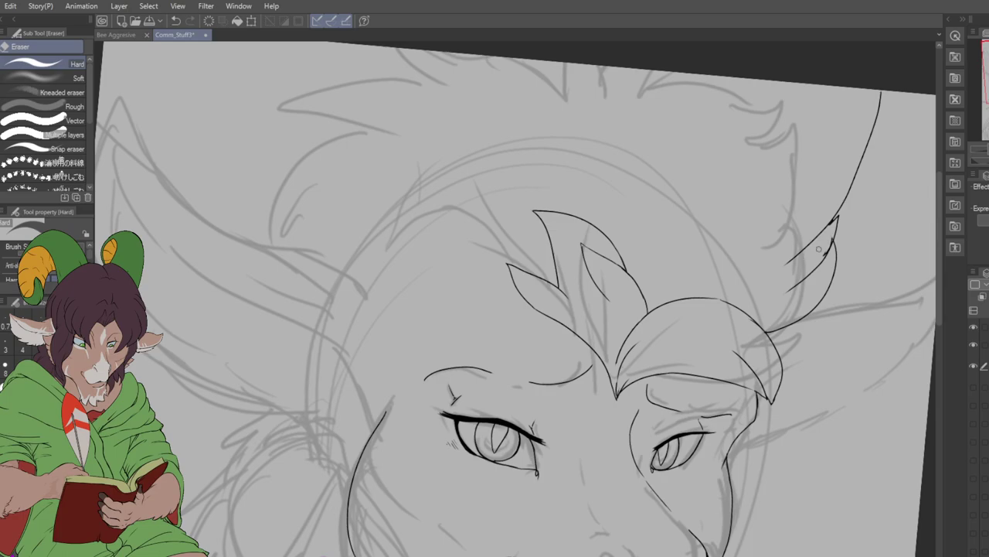
{"action": "left_click_drag", "start_coordinate": [818, 250], "coordinate": [806, 270]}
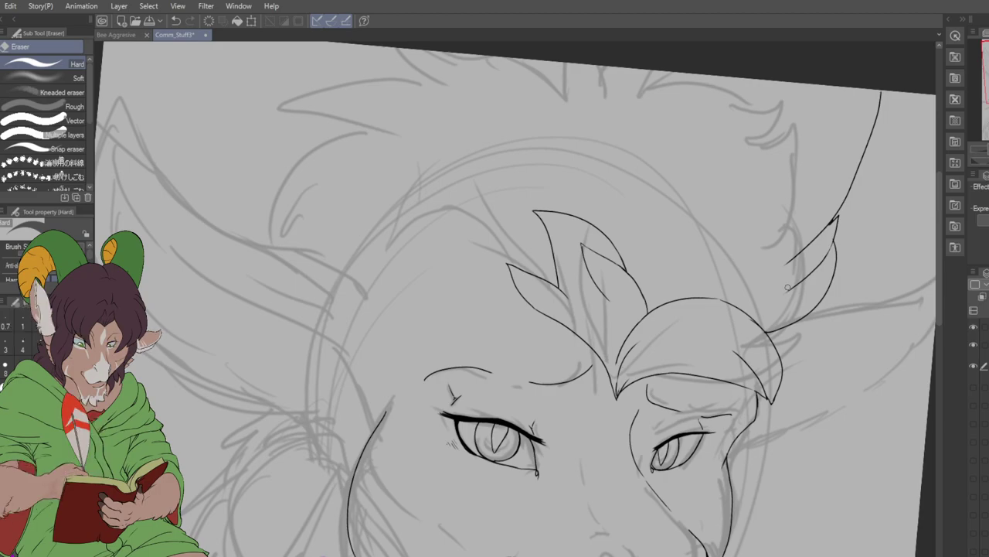
- Ink the inner edge of the large far-side hair lock and the smaller pointed strands branching from it near the canvas edge
{"action": "key", "text": "b"}
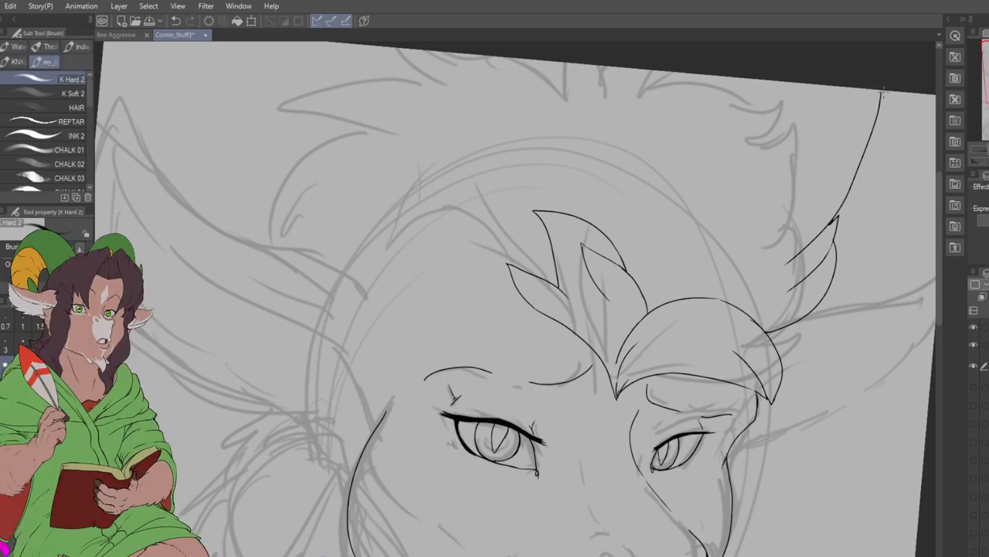
{"action": "left_click_drag", "start_coordinate": [835, 87], "coordinate": [688, 151]}
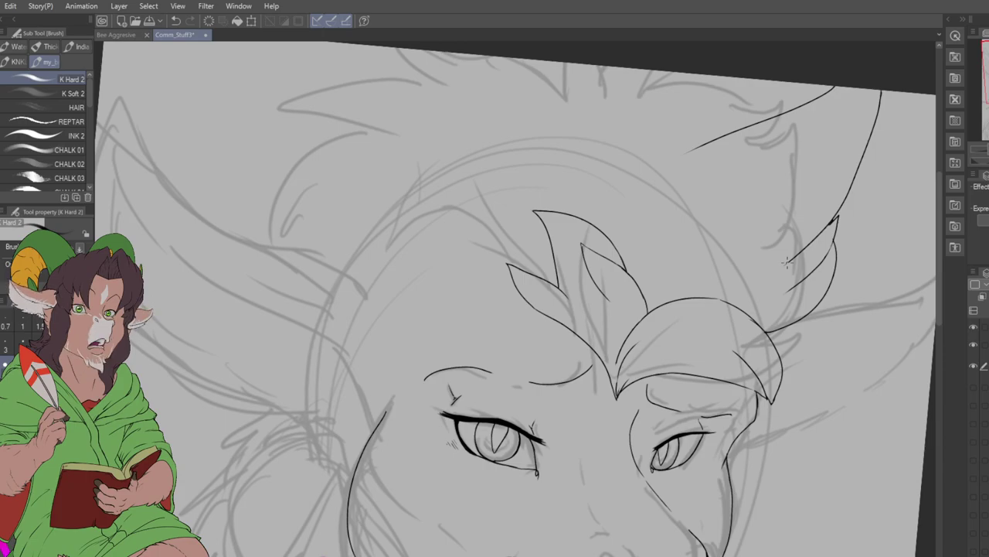
{"action": "mouse_move", "coordinate": [715, 138]}
{"action": "left_mouse_down"}
{"action": "mouse_move", "coordinate": [735, 96]}
{"action": "mouse_move", "coordinate": [670, 128]}
{"action": "mouse_move", "coordinate": [681, 74]}
{"action": "left_mouse_up"}
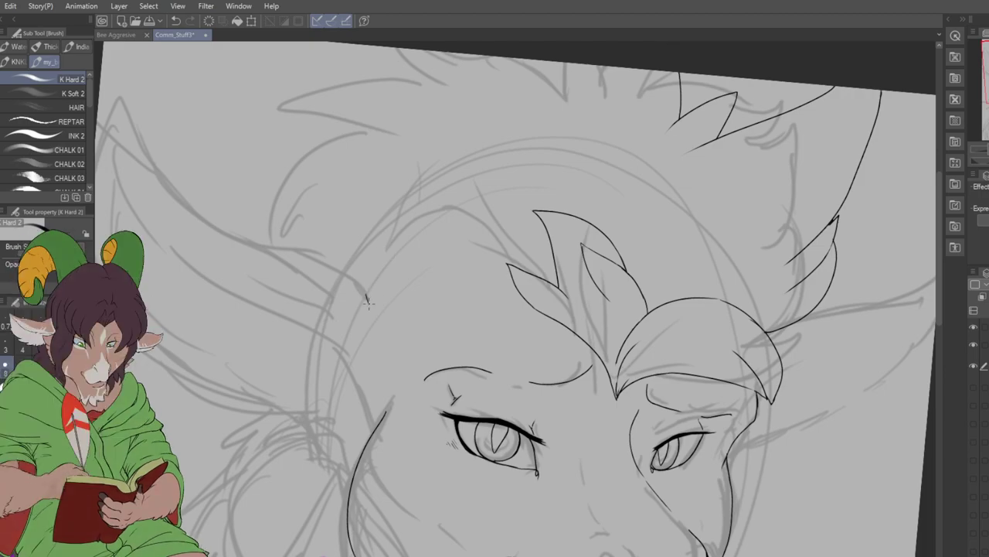
- Ink the near-side hairline from a jagged fur edge along the forehead to the central locks, and its curve rising towards the horn
{"action": "mouse_move", "coordinate": [367, 297]}
{"action": "left_mouse_down"}
{"action": "mouse_move", "coordinate": [409, 292]}
{"action": "mouse_move", "coordinate": [439, 297]}
{"action": "left_mouse_up"}
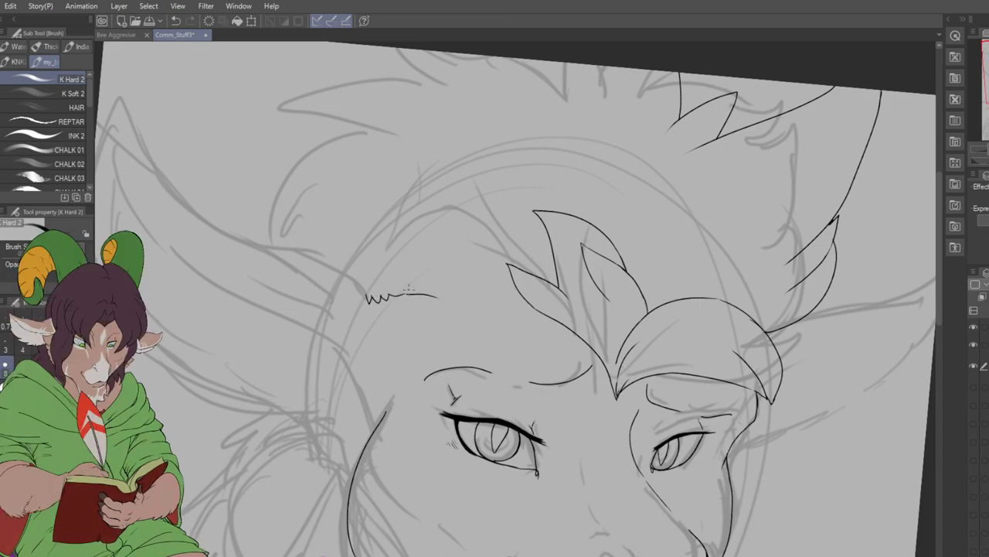
{"action": "left_click_drag", "start_coordinate": [435, 296], "coordinate": [504, 302]}
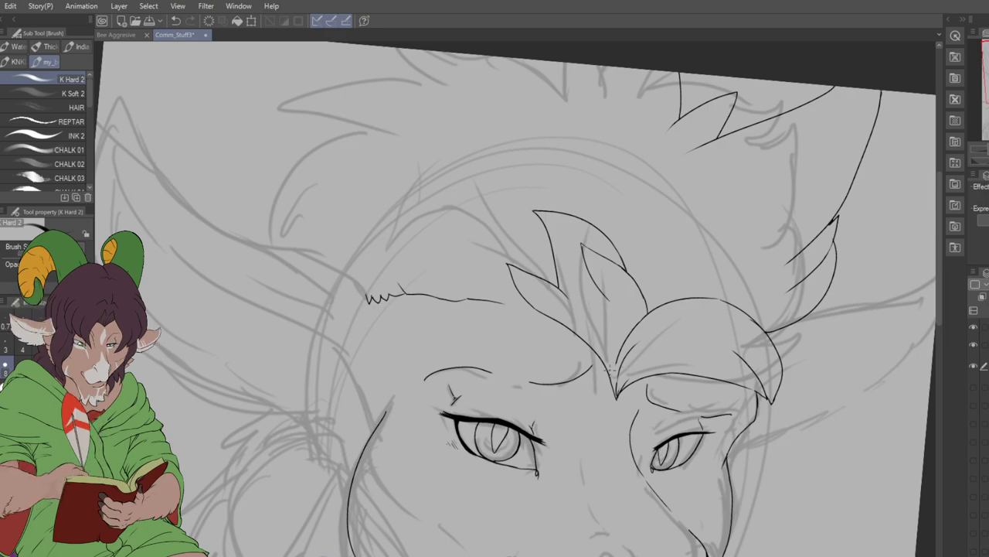
{"action": "left_click_drag", "start_coordinate": [499, 301], "coordinate": [606, 365]}
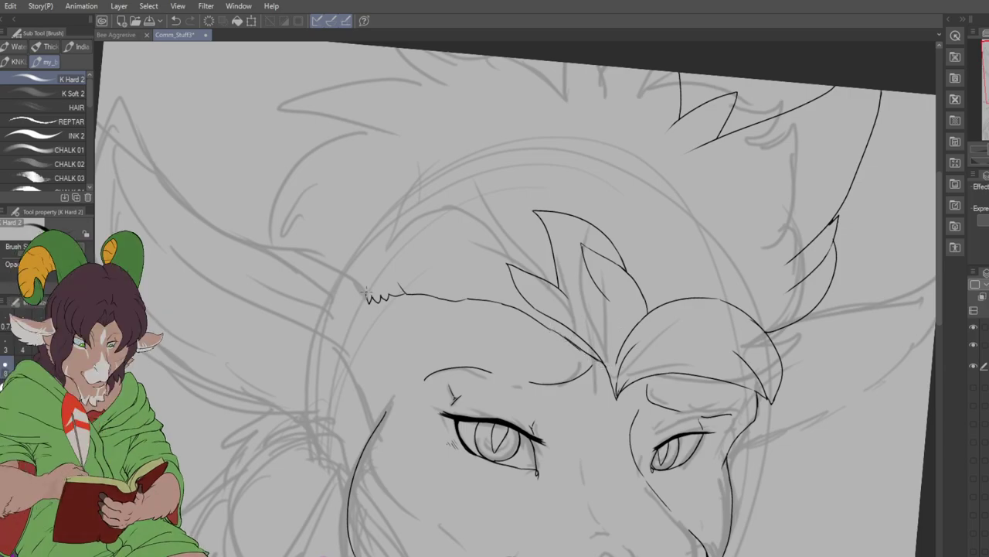
{"action": "left_click_drag", "start_coordinate": [368, 300], "coordinate": [314, 232]}
{"action": "left_click_drag", "start_coordinate": [353, 272], "coordinate": [320, 249]}
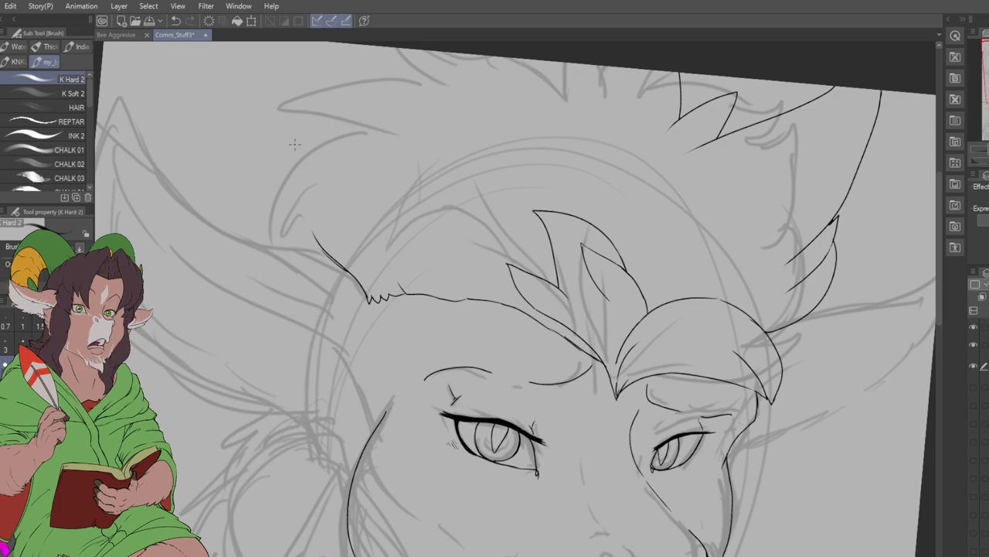
- Ink the near-side pointed hair tuft, the slim central strand with the adjoining far-side edge, and the tall curved lock above the forehead
{"action": "mouse_move", "coordinate": [317, 117]}
{"action": "left_mouse_down"}
{"action": "mouse_move", "coordinate": [277, 147]}
{"action": "mouse_move", "coordinate": [235, 222]}
{"action": "left_mouse_up"}
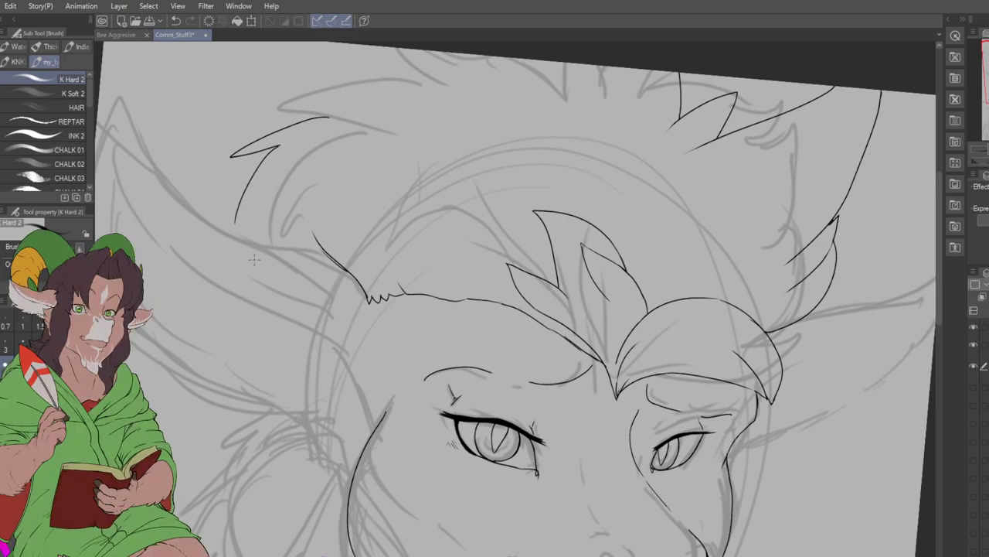
{"action": "left_click_drag", "start_coordinate": [593, 206], "coordinate": [671, 155]}
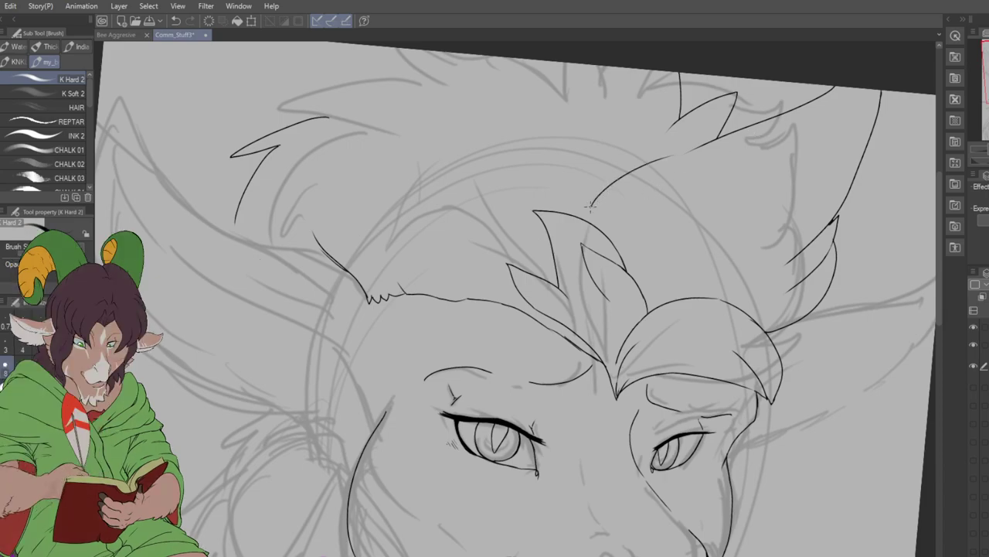
{"action": "left_click_drag", "start_coordinate": [590, 206], "coordinate": [602, 165]}
{"action": "left_click_drag", "start_coordinate": [599, 169], "coordinate": [611, 105]}
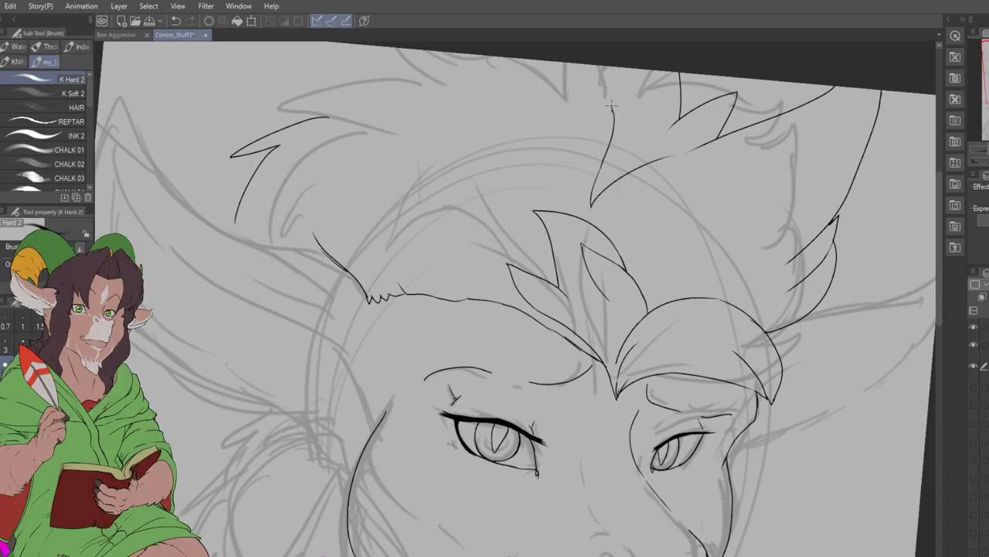
{"action": "left_click_drag", "start_coordinate": [587, 148], "coordinate": [590, 209]}
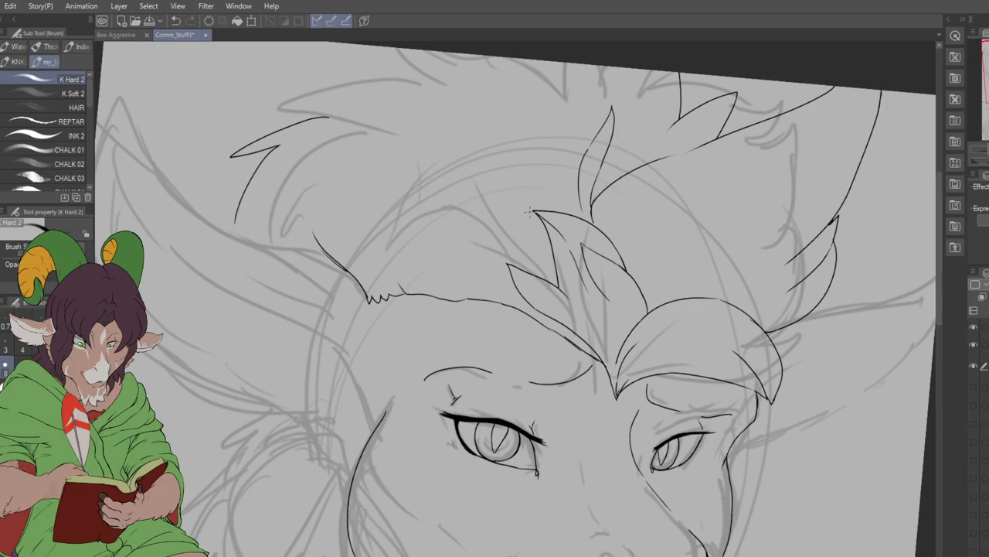
{"action": "mouse_move", "coordinate": [522, 211]}
{"action": "left_mouse_down"}
{"action": "mouse_move", "coordinate": [455, 65]}
{"action": "mouse_move", "coordinate": [478, 74]}
{"action": "mouse_move", "coordinate": [510, 110]}
{"action": "mouse_move", "coordinate": [487, 57]}
{"action": "left_mouse_up"}
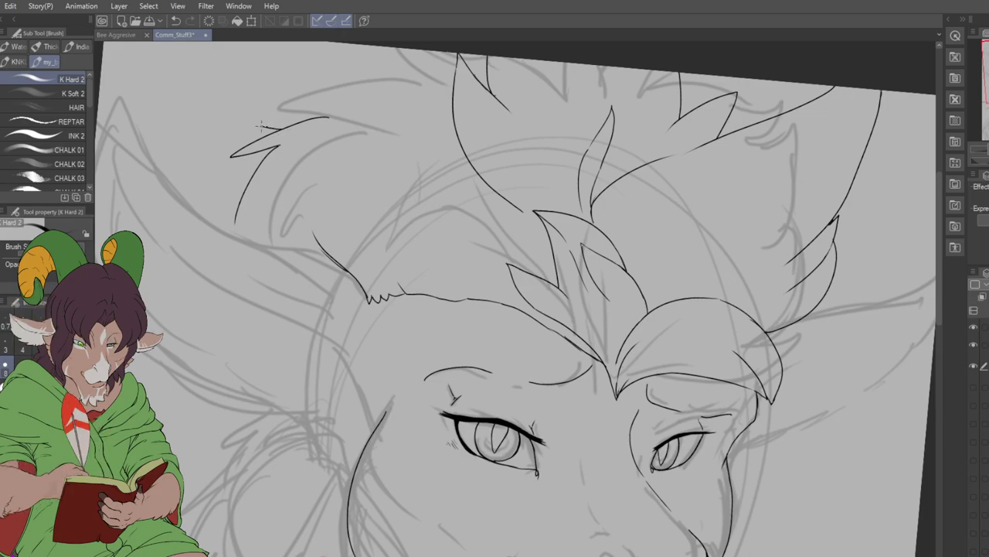
{"action": "mouse_move", "coordinate": [229, 118]}
{"action": "left_mouse_down"}
{"action": "mouse_move", "coordinate": [406, 53]}
{"action": "mouse_move", "coordinate": [489, 57]}
{"action": "left_mouse_up"}
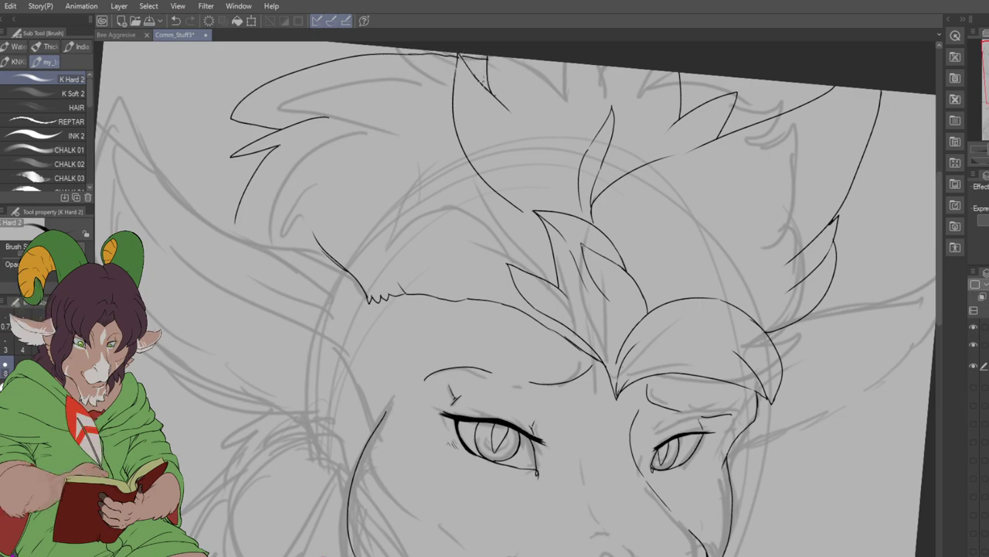
{"action": "key", "text": "ctrl+z"}
{"action": "key", "text": "ctrl+z"}
{"action": "key", "text": "ctrl+z"}
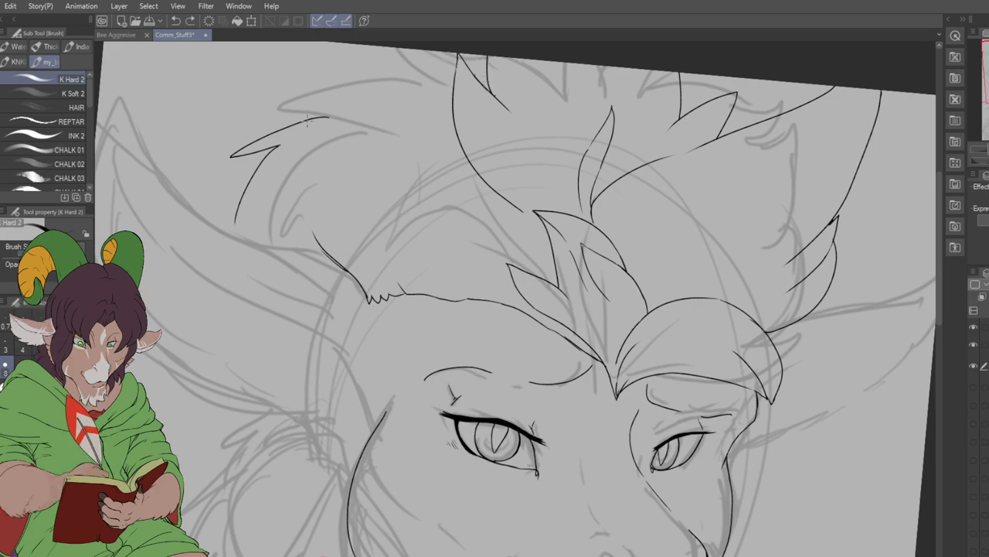
- Ink a pointed upper tuft connecting the near-side hair to the tall lock, adding a short stroke inside the lock's tip
{"action": "mouse_move", "coordinate": [309, 117]}
{"action": "left_mouse_down"}
{"action": "mouse_move", "coordinate": [239, 100]}
{"action": "mouse_move", "coordinate": [336, 75]}
{"action": "mouse_move", "coordinate": [456, 74]}
{"action": "left_mouse_up"}
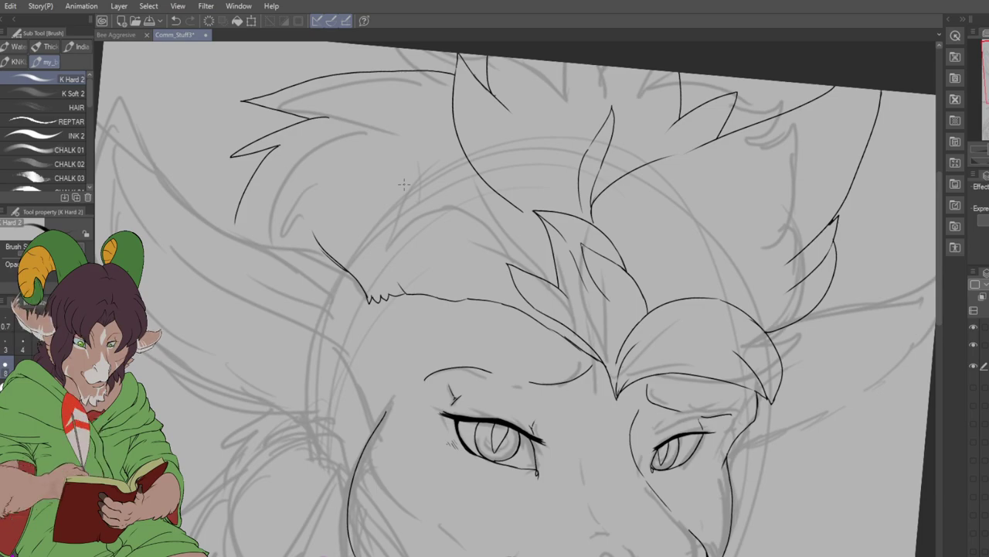
{"action": "left_click_drag", "start_coordinate": [476, 75], "coordinate": [488, 80]}
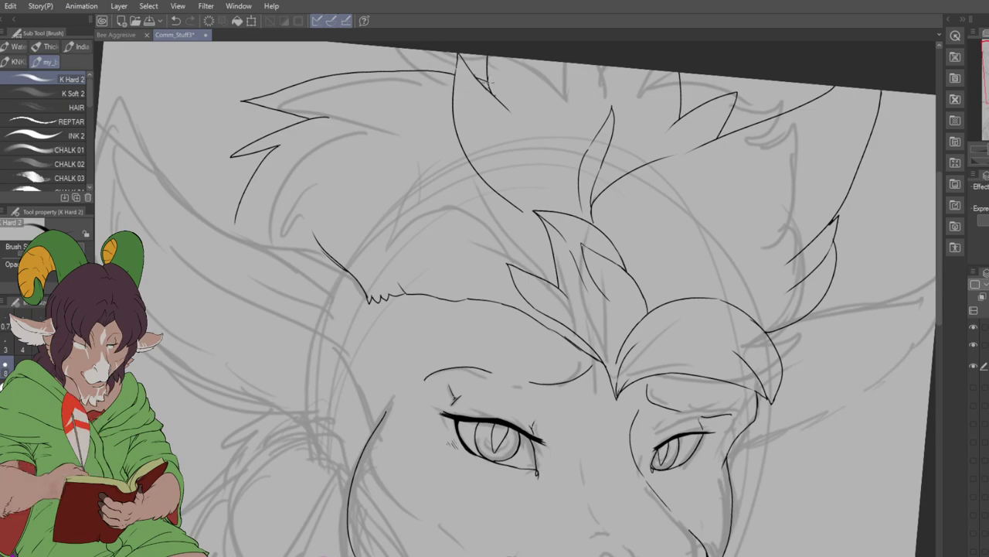
- Ink the wavy outer fur contour of the near-side ear, from its lower edge up to its top
{"action": "mouse_move", "coordinate": [495, 437]}
{"action": "left_mouse_down"}
{"action": "mouse_move", "coordinate": [508, 343]}
{"action": "mouse_move", "coordinate": [497, 255]}
{"action": "mouse_move", "coordinate": [531, 209]}
{"action": "mouse_move", "coordinate": [634, 166]}
{"action": "mouse_move", "coordinate": [631, 216]}
{"action": "mouse_move", "coordinate": [677, 193]}
{"action": "mouse_move", "coordinate": [713, 220]}
{"action": "left_mouse_up"}
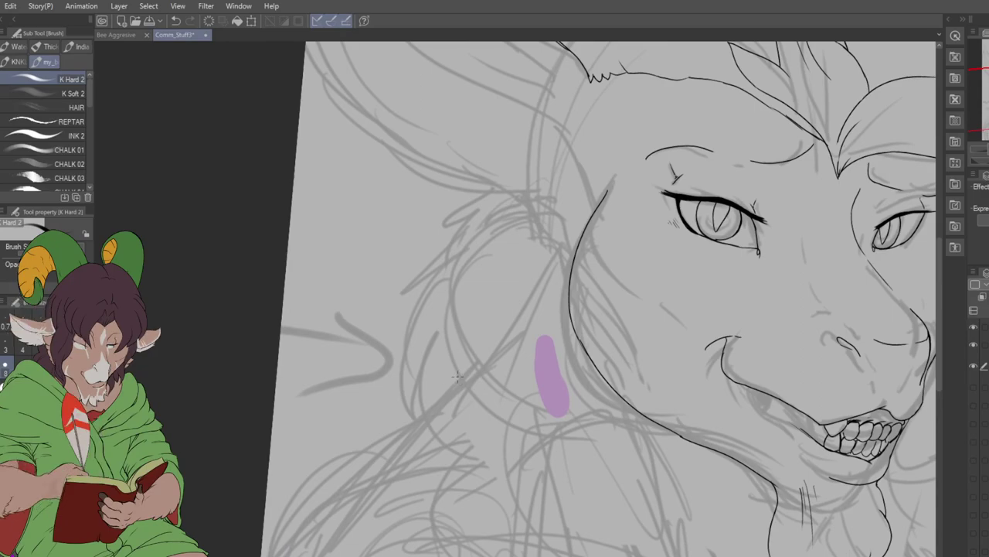
{"action": "mouse_move", "coordinate": [461, 381]}
{"action": "left_mouse_down"}
{"action": "mouse_move", "coordinate": [422, 342]}
{"action": "mouse_move", "coordinate": [418, 294]}
{"action": "mouse_move", "coordinate": [440, 241]}
{"action": "mouse_move", "coordinate": [484, 188]}
{"action": "left_mouse_up"}
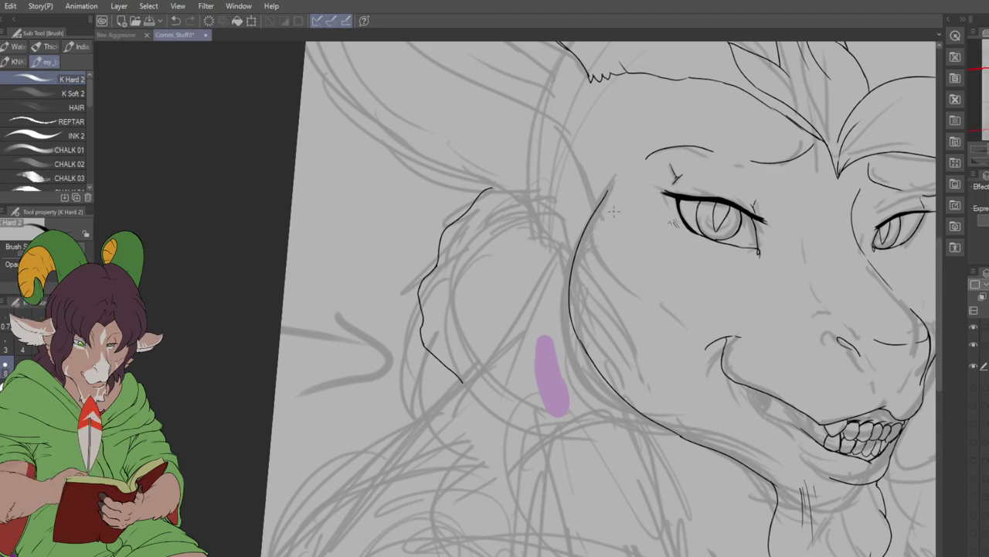
{"action": "scroll", "coordinate": [607, 224], "scroll_direction": "down", "scroll_amount": 3}
{"action": "scroll", "coordinate": [606, 225], "scroll_direction": "up", "scroll_amount": 3}
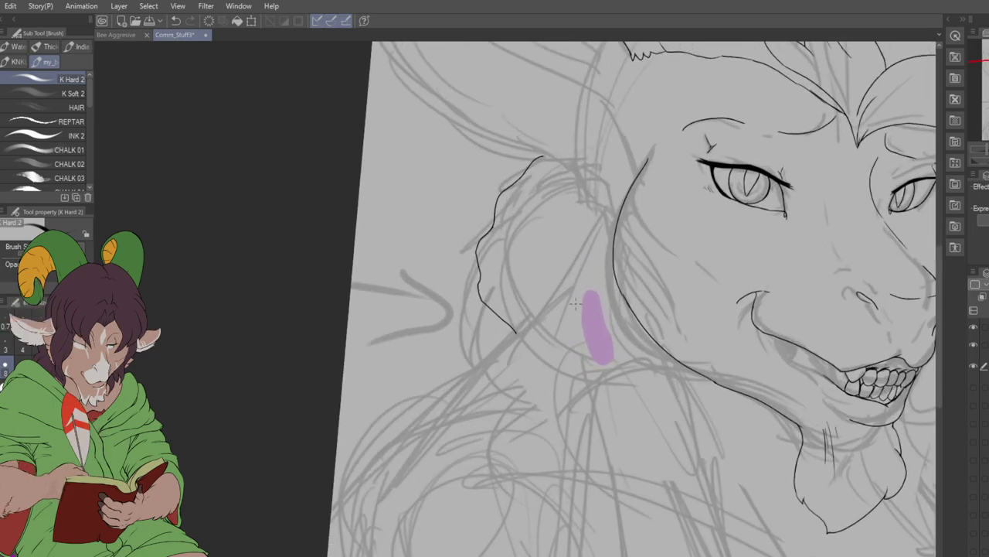
{"action": "scroll", "coordinate": [601, 369], "scroll_direction": "down", "scroll_amount": 2}
{"action": "scroll", "coordinate": [600, 370], "scroll_direction": "up", "scroll_amount": 1}
{"action": "scroll", "coordinate": [601, 370], "scroll_direction": "up", "scroll_amount": 1}
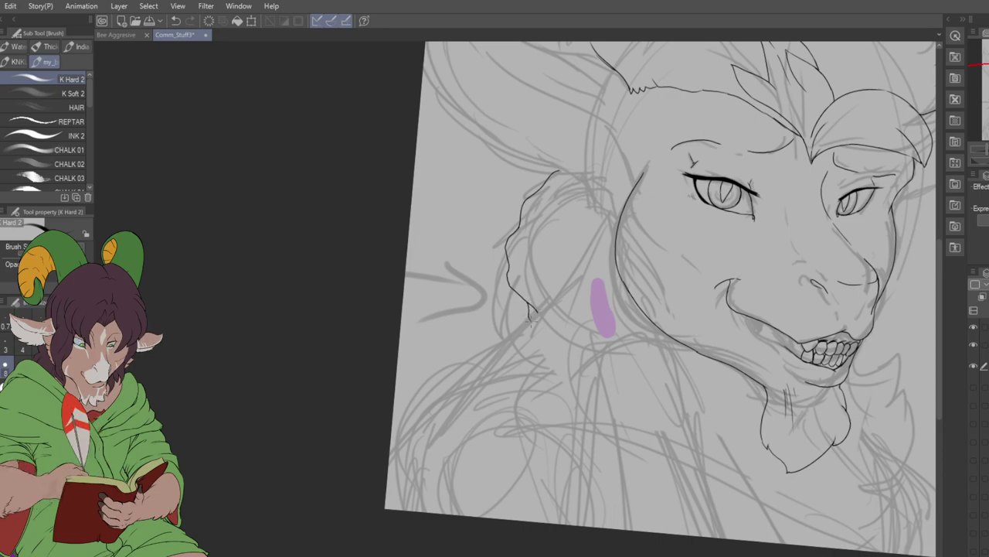
- Ink the lower fur edge below the near-side ear and both neck lines down to the canvas edge, and reinforce the mouth line beside the teeth
{"action": "left_click_drag", "start_coordinate": [544, 327], "coordinate": [574, 342]}
{"action": "left_click_drag", "start_coordinate": [575, 348], "coordinate": [556, 522]}
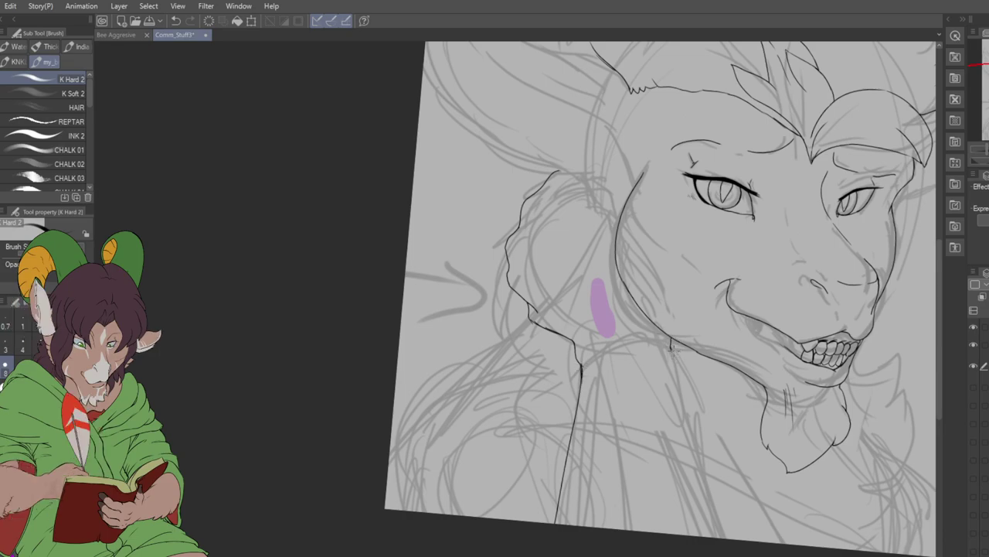
{"action": "left_click_drag", "start_coordinate": [671, 346], "coordinate": [736, 550]}
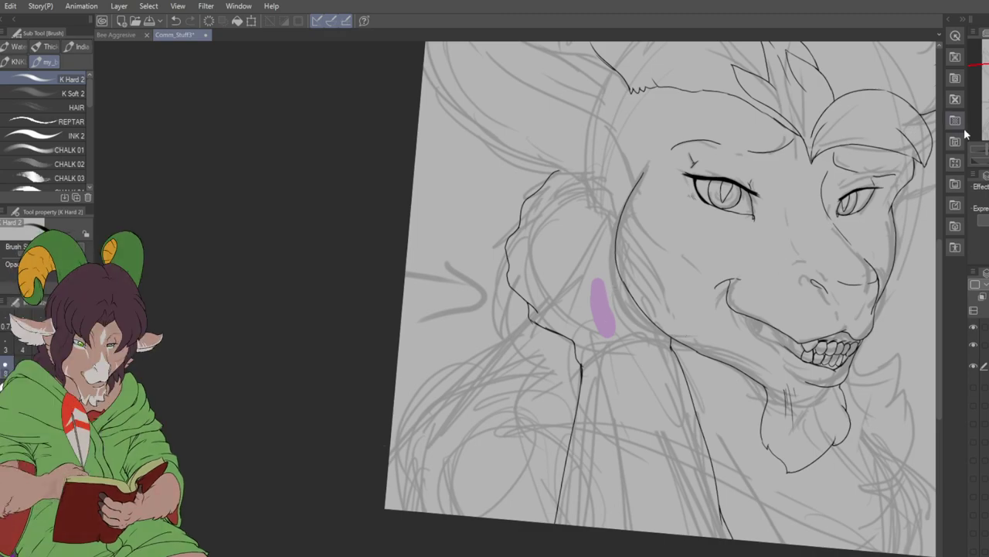
{"action": "mouse_move", "coordinate": [603, 305]}
{"action": "left_mouse_down"}
{"action": "mouse_move", "coordinate": [541, 286]}
{"action": "mouse_move", "coordinate": [557, 309]}
{"action": "mouse_move", "coordinate": [571, 415]}
{"action": "mouse_move", "coordinate": [571, 227]}
{"action": "mouse_move", "coordinate": [533, 217]}
{"action": "left_mouse_up"}
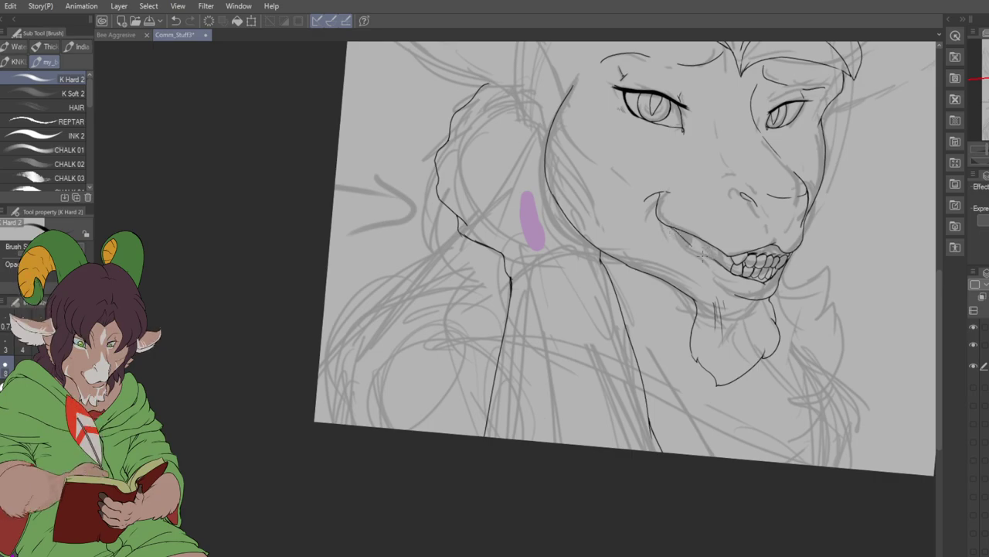
{"action": "left_click_drag", "start_coordinate": [682, 237], "coordinate": [714, 259]}
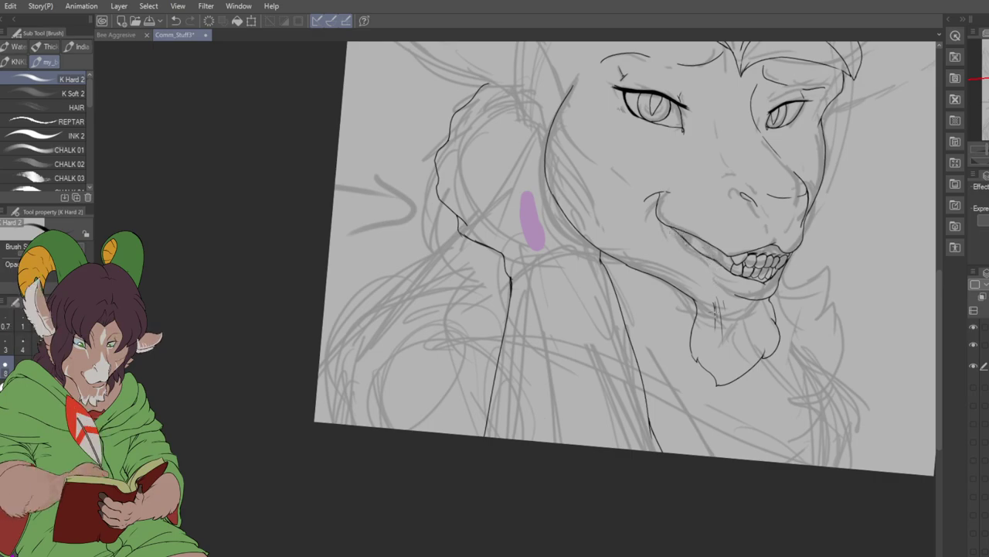
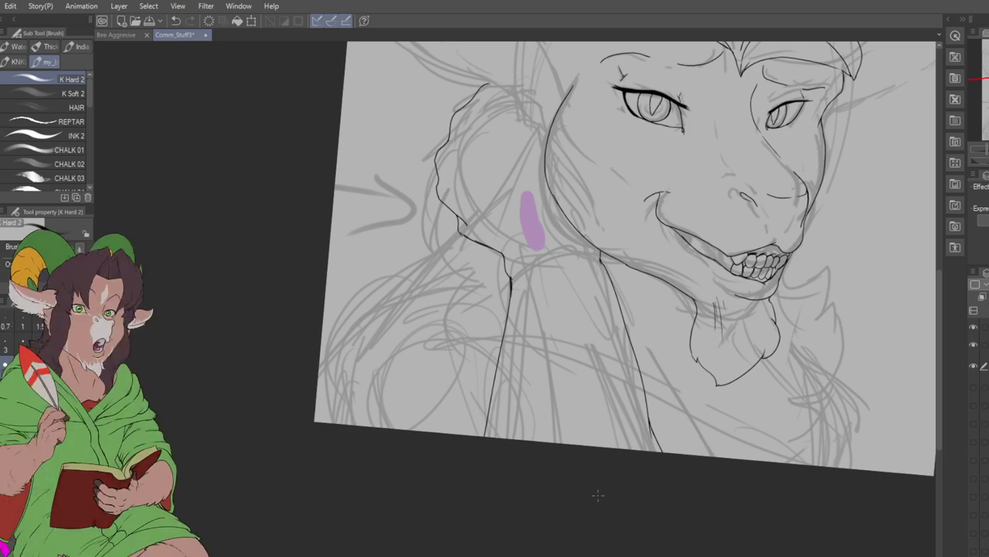
- Erase the doubled section of the lower fur edge above the near-side neck line and redraw it as a single clean line
{"action": "scroll", "coordinate": [599, 495], "scroll_direction": "up", "scroll_amount": 1}
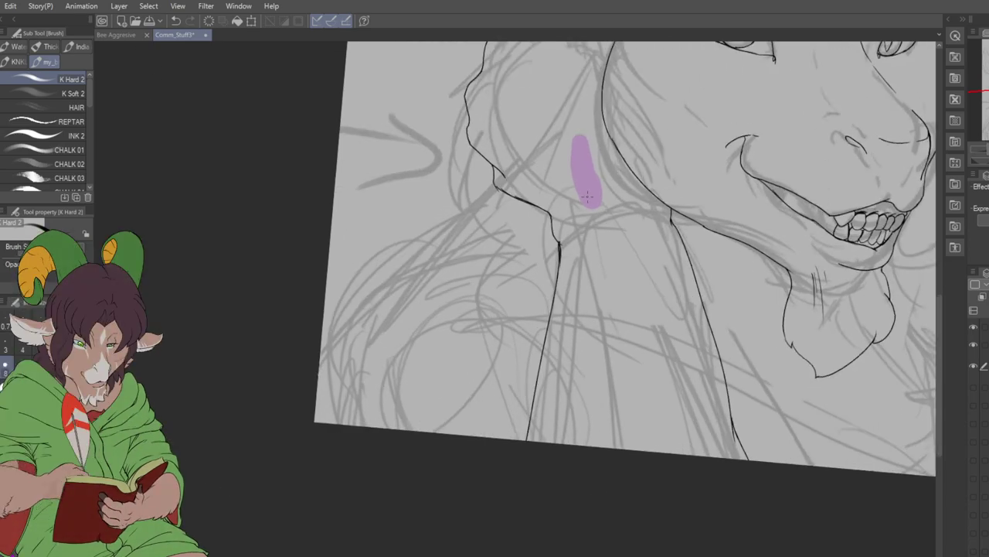
{"action": "scroll", "coordinate": [521, 159], "scroll_direction": "up", "scroll_amount": 1}
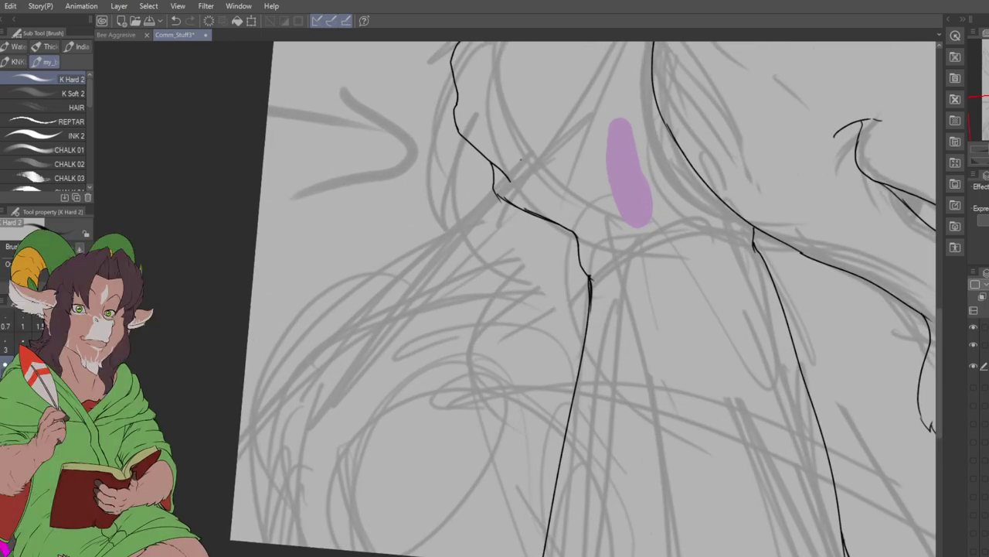
{"action": "key", "text": "e"}
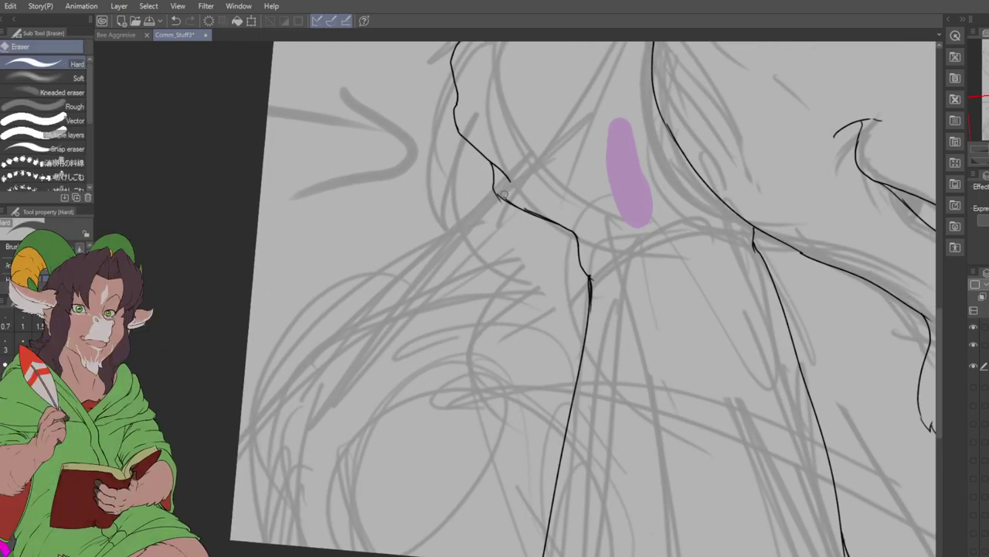
{"action": "left_click_drag", "start_coordinate": [507, 197], "coordinate": [543, 217]}
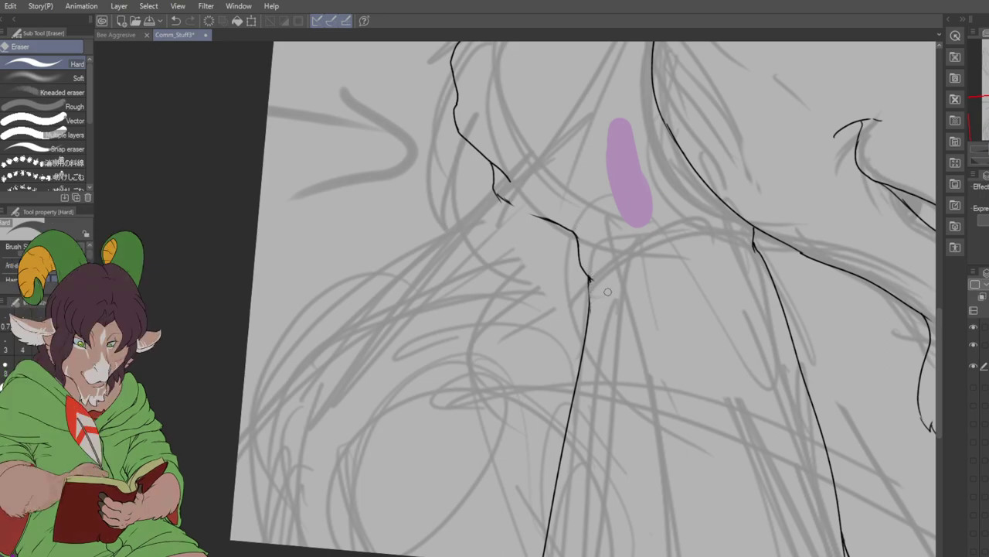
{"action": "key", "text": "b"}
{"action": "left_click_drag", "start_coordinate": [497, 195], "coordinate": [572, 230]}
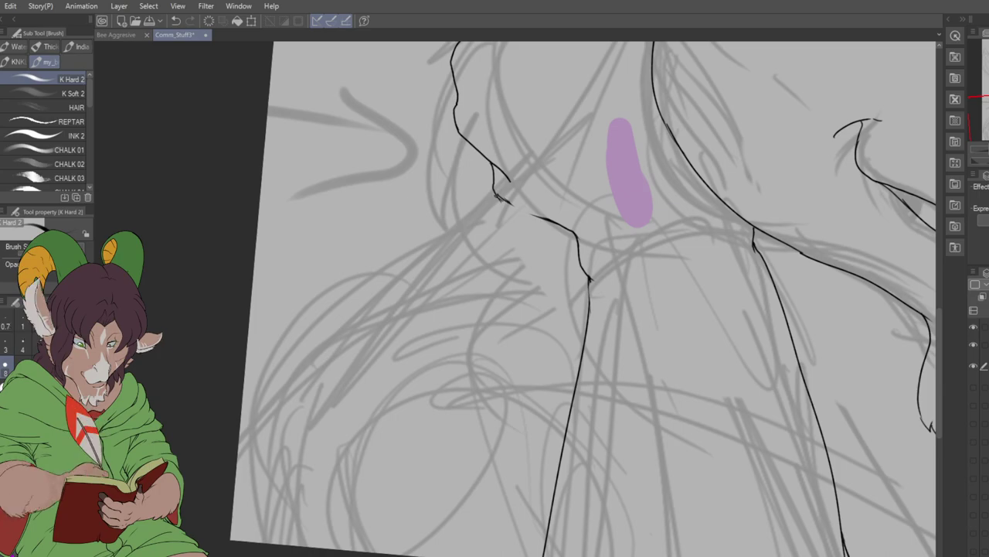
- Ink the rounded inner fur contour beside the cheek with its small pointed tuft, and the long ear line rising outward from the cheek
{"action": "left_click_drag", "start_coordinate": [587, 155], "coordinate": [479, 465]}
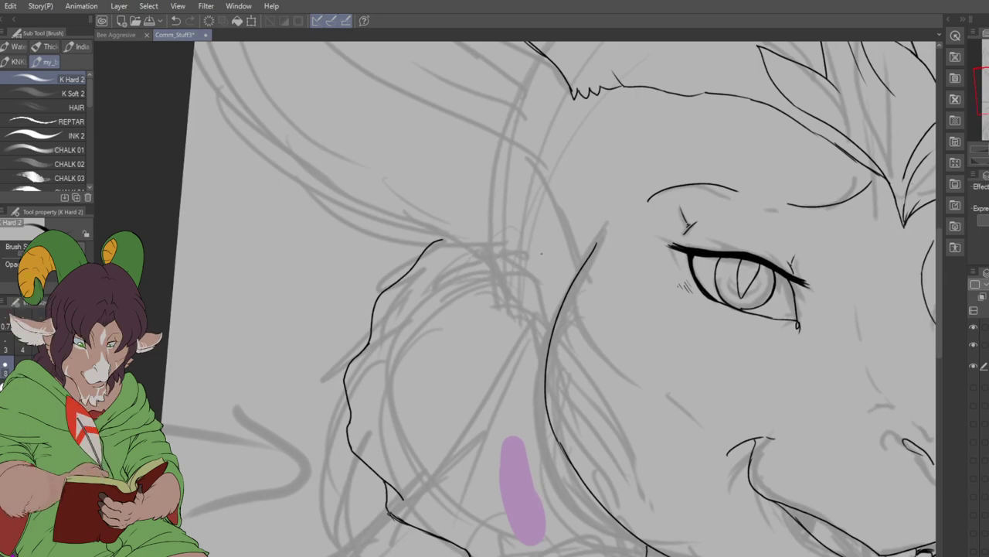
{"action": "mouse_move", "coordinate": [524, 253]}
{"action": "left_mouse_down"}
{"action": "mouse_move", "coordinate": [438, 302]}
{"action": "mouse_move", "coordinate": [439, 336]}
{"action": "mouse_move", "coordinate": [510, 398]}
{"action": "left_mouse_up"}
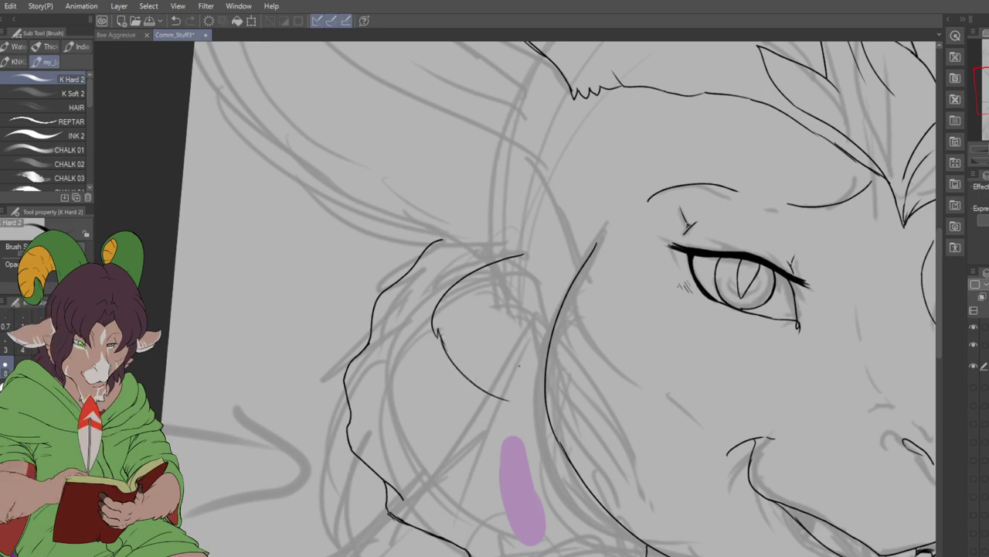
{"action": "left_click_drag", "start_coordinate": [510, 399], "coordinate": [557, 447]}
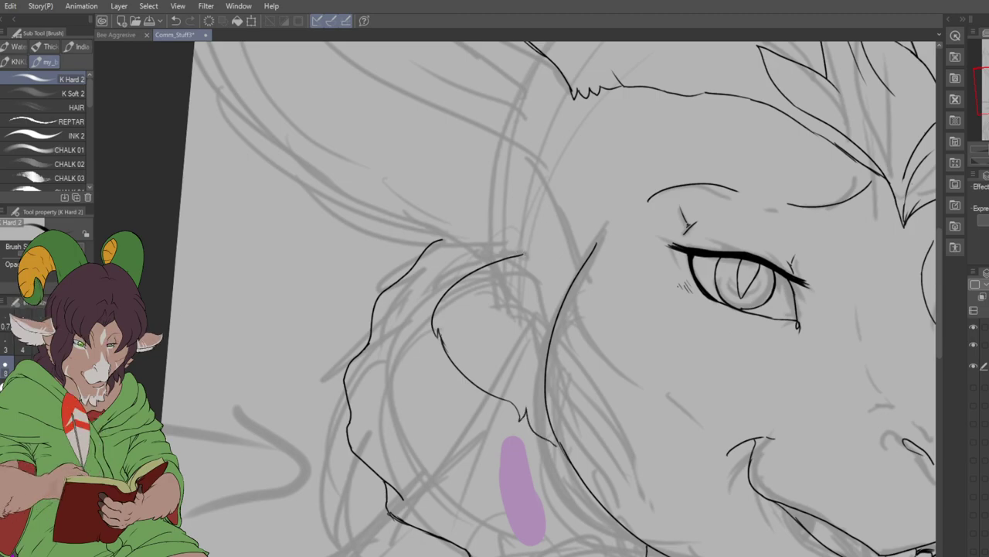
{"action": "left_click_drag", "start_coordinate": [522, 253], "coordinate": [559, 301]}
{"action": "mouse_move", "coordinate": [558, 247]}
{"action": "left_mouse_down"}
{"action": "mouse_move", "coordinate": [440, 156]}
{"action": "mouse_move", "coordinate": [420, 100]}
{"action": "mouse_move", "coordinate": [429, 132]}
{"action": "mouse_move", "coordinate": [441, 136]}
{"action": "mouse_move", "coordinate": [340, 80]}
{"action": "mouse_move", "coordinate": [319, 55]}
{"action": "left_mouse_up"}
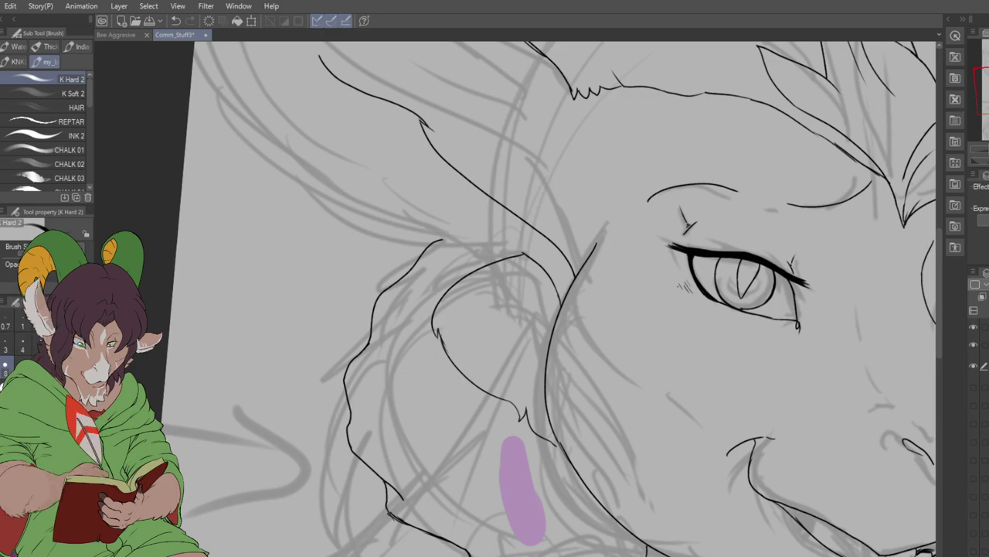
- Ink three curved hair strands hanging from the outer fur contour, and the shoulder line sloping out beneath them to the canvas edge
{"action": "scroll", "coordinate": [618, 298], "scroll_direction": "down", "scroll_amount": 5}
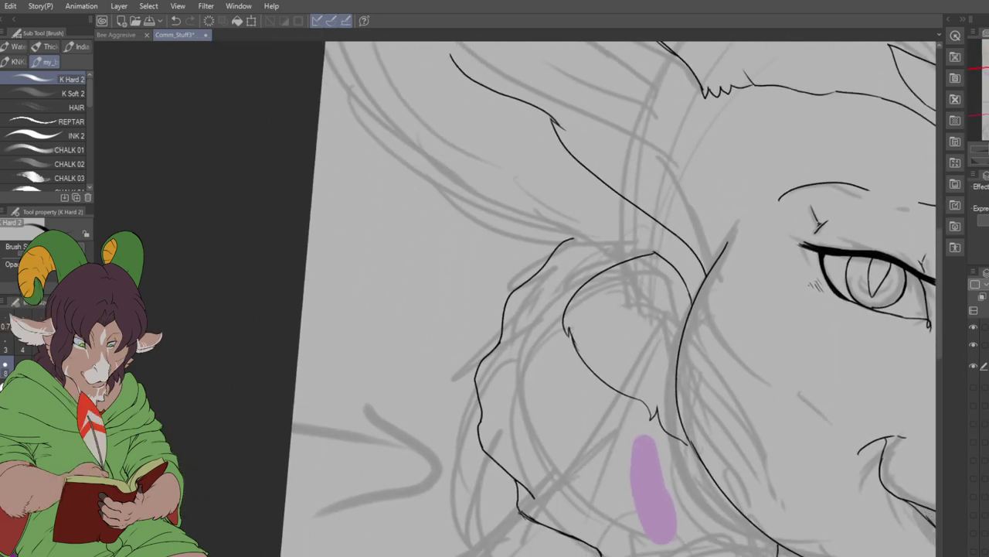
{"action": "scroll", "coordinate": [614, 298], "scroll_direction": "down", "scroll_amount": 5}
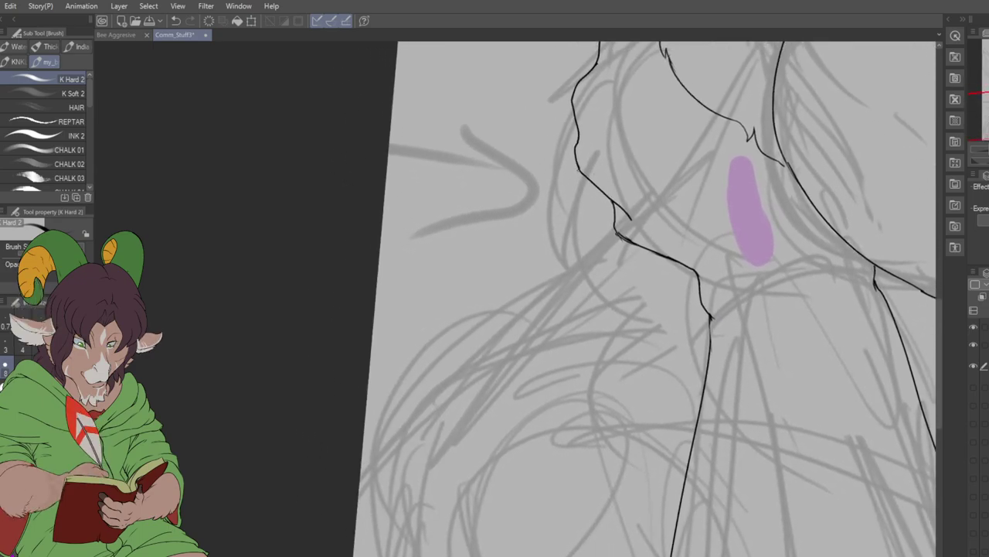
{"action": "left_click_drag", "start_coordinate": [579, 170], "coordinate": [530, 229]}
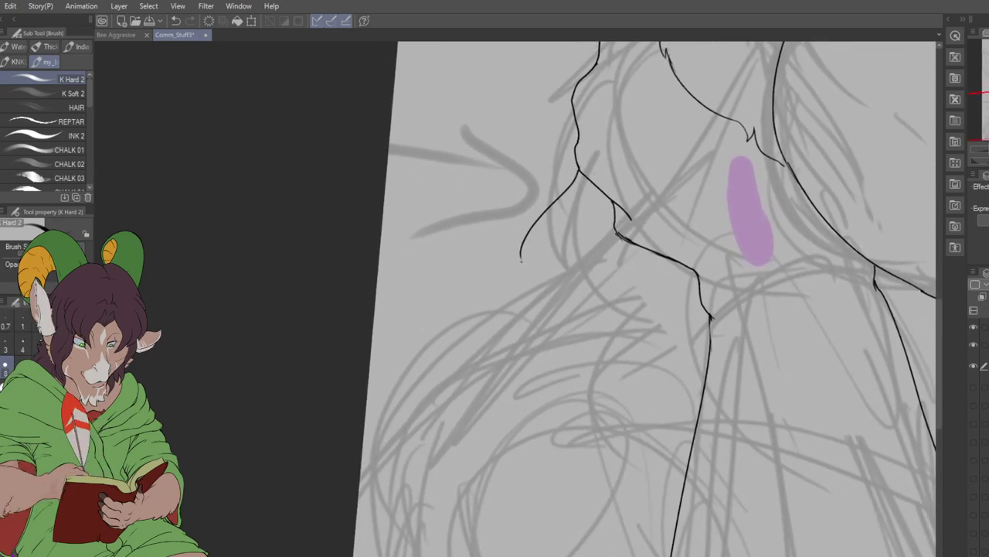
{"action": "left_click_drag", "start_coordinate": [521, 257], "coordinate": [531, 280]}
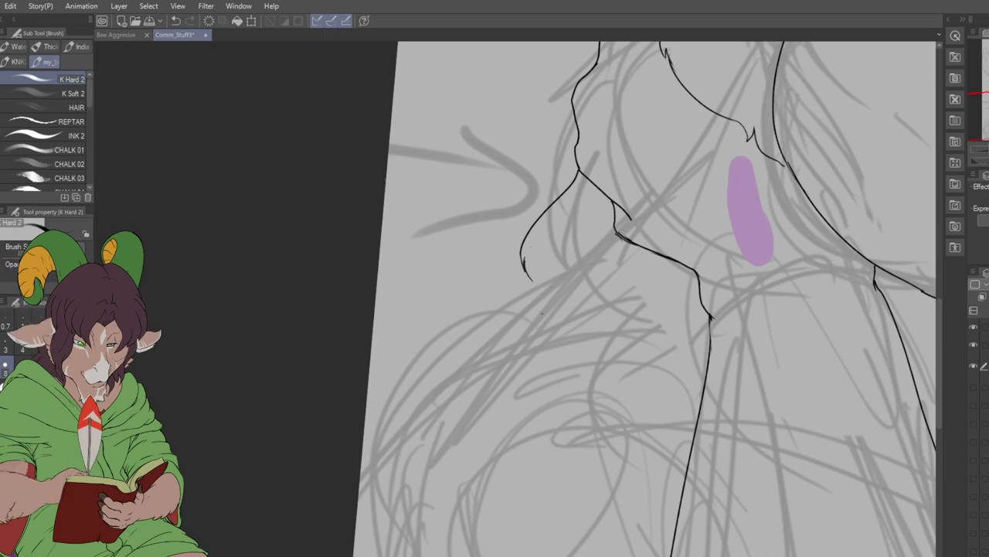
{"action": "left_click_drag", "start_coordinate": [581, 221], "coordinate": [570, 337]}
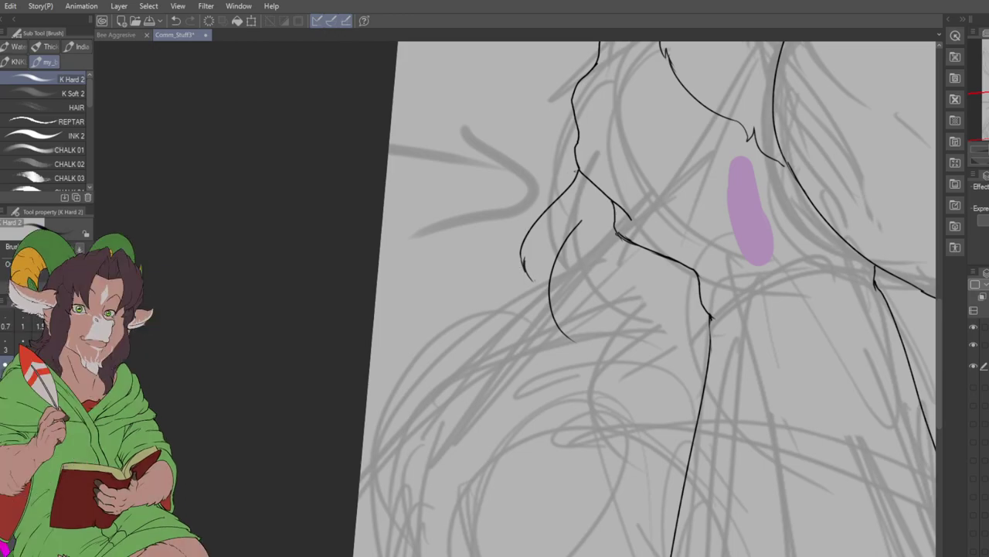
{"action": "mouse_move", "coordinate": [576, 172]}
{"action": "left_mouse_down"}
{"action": "mouse_move", "coordinate": [478, 236]}
{"action": "mouse_move", "coordinate": [479, 294]}
{"action": "left_mouse_up"}
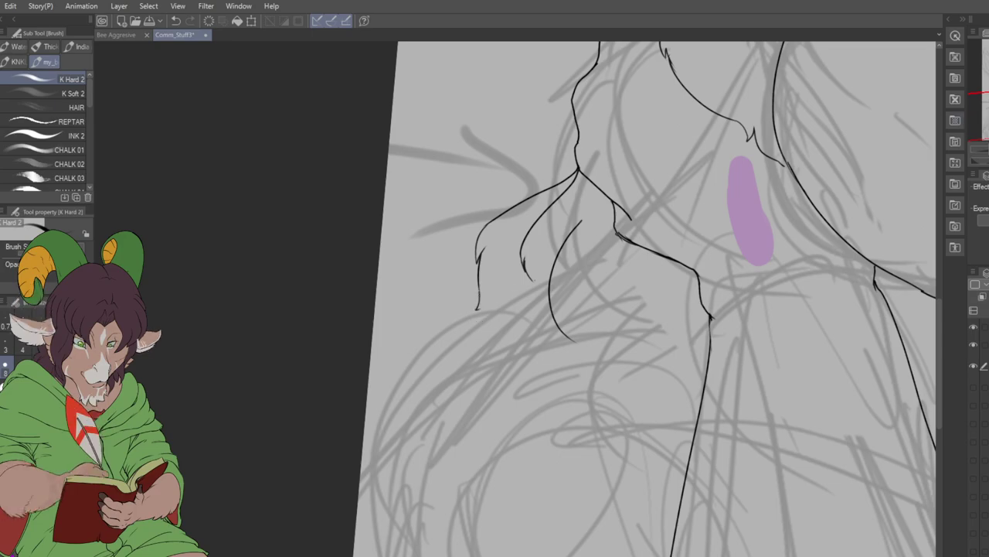
{"action": "scroll", "coordinate": [649, 294], "scroll_direction": "down", "scroll_amount": 3}
{"action": "left_click_drag", "start_coordinate": [461, 243], "coordinate": [595, 186]}
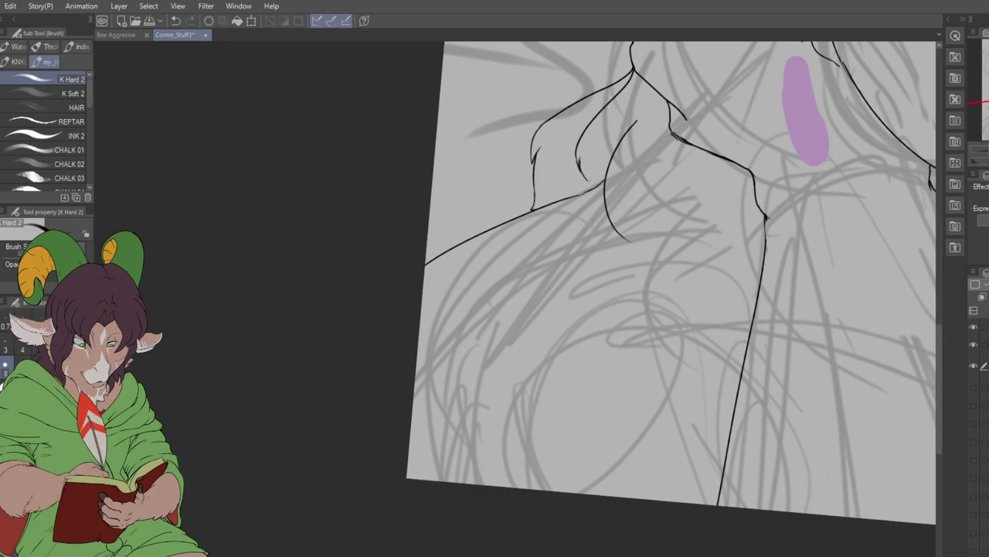
- Clean up the doubled line where the lower fur edge bends, and lengthen the short tuft stroke beside it
{"action": "scroll", "coordinate": [673, 294], "scroll_direction": "up", "scroll_amount": 5}
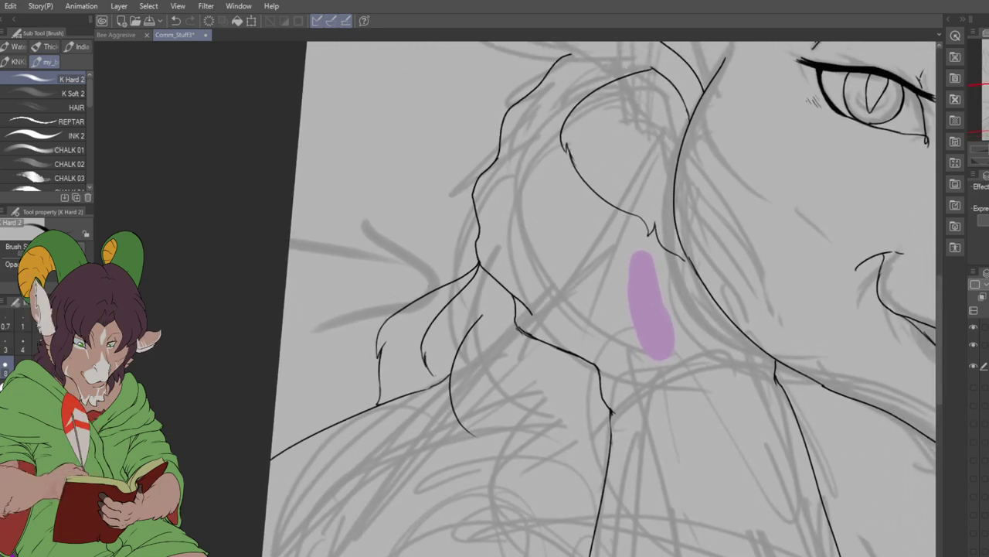
{"action": "scroll", "coordinate": [595, 297], "scroll_direction": "up", "scroll_amount": 1}
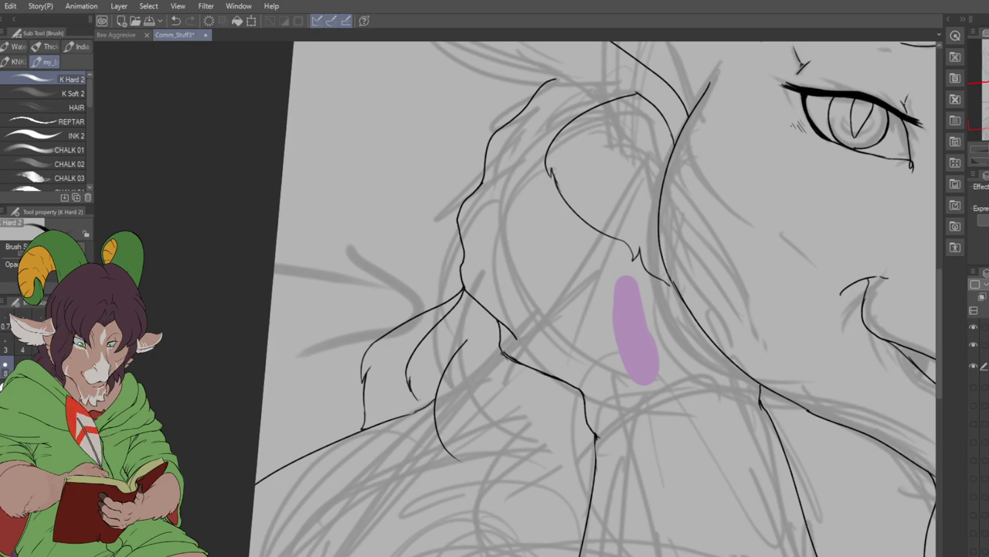
{"action": "key", "text": "e"}
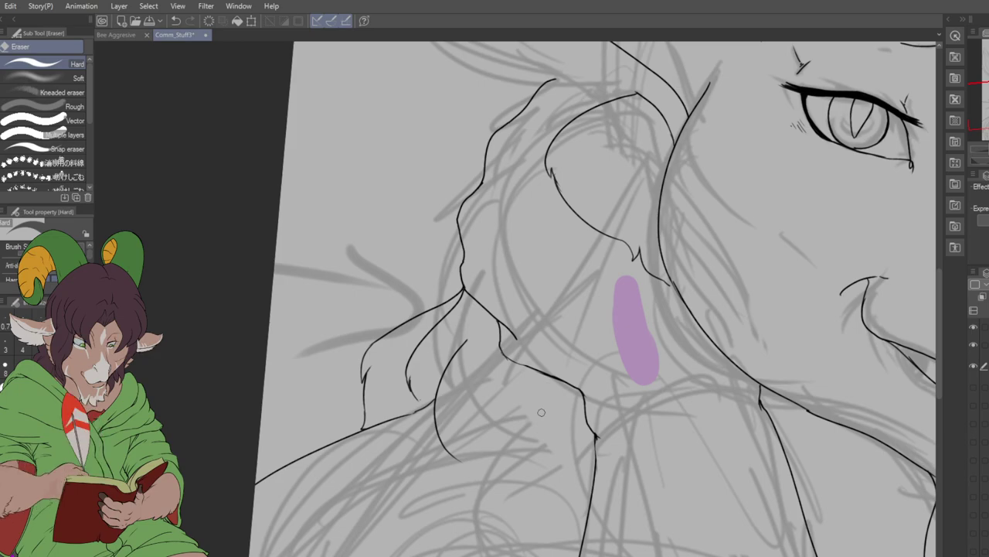
{"action": "key", "text": "b"}
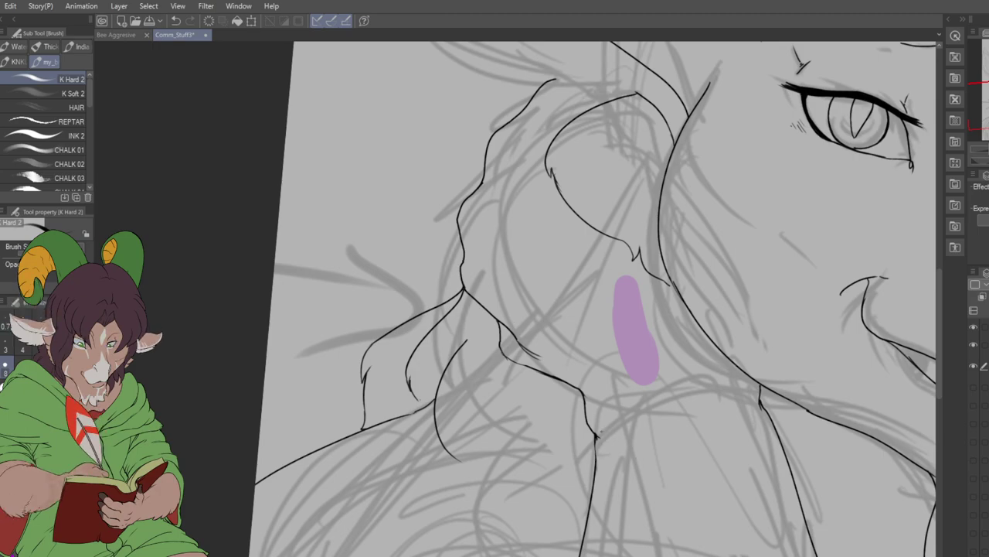
- Ink a short curved stroke branching from the top of the outer neck line, erasing the rough first version and redrawing it cleanly
{"action": "left_click_drag", "start_coordinate": [597, 444], "coordinate": [626, 414]}
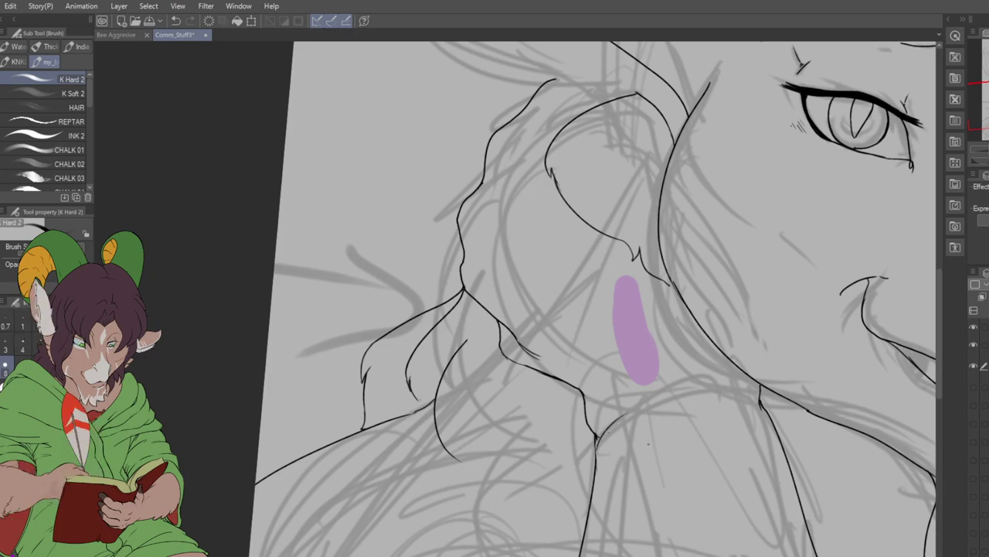
{"action": "key", "text": "e"}
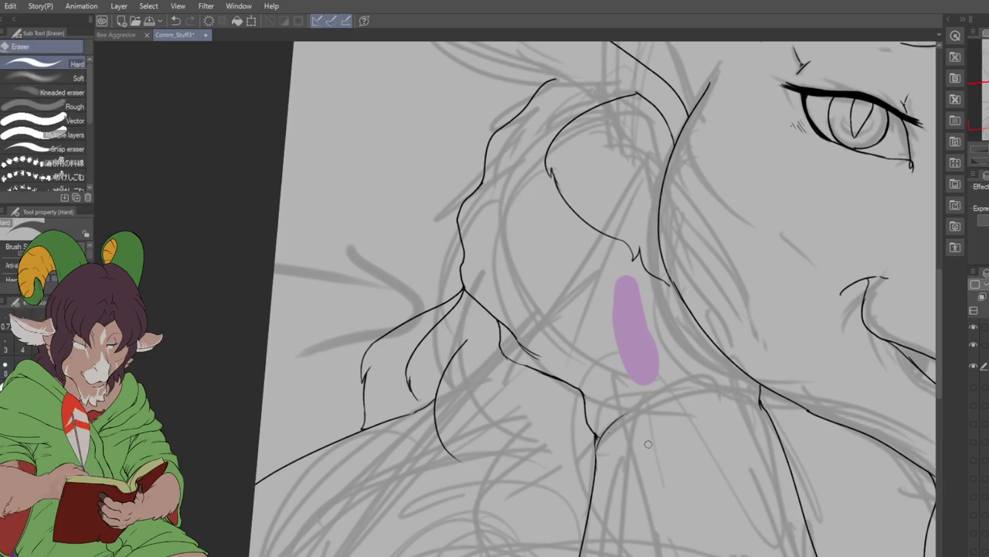
{"action": "mouse_move", "coordinate": [593, 441]}
{"action": "left_mouse_down"}
{"action": "mouse_move", "coordinate": [603, 464]}
{"action": "mouse_move", "coordinate": [645, 403]}
{"action": "left_mouse_up"}
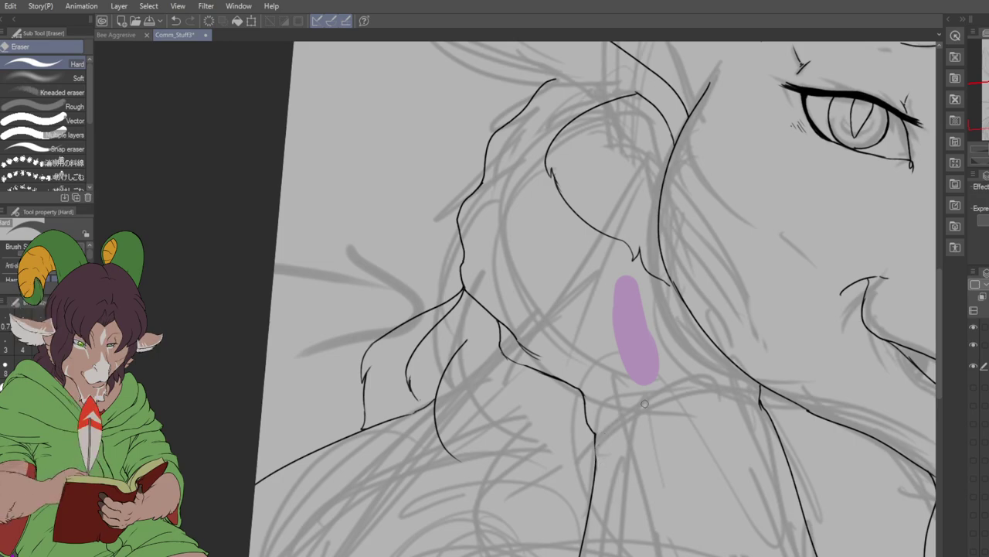
{"action": "key", "text": "b"}
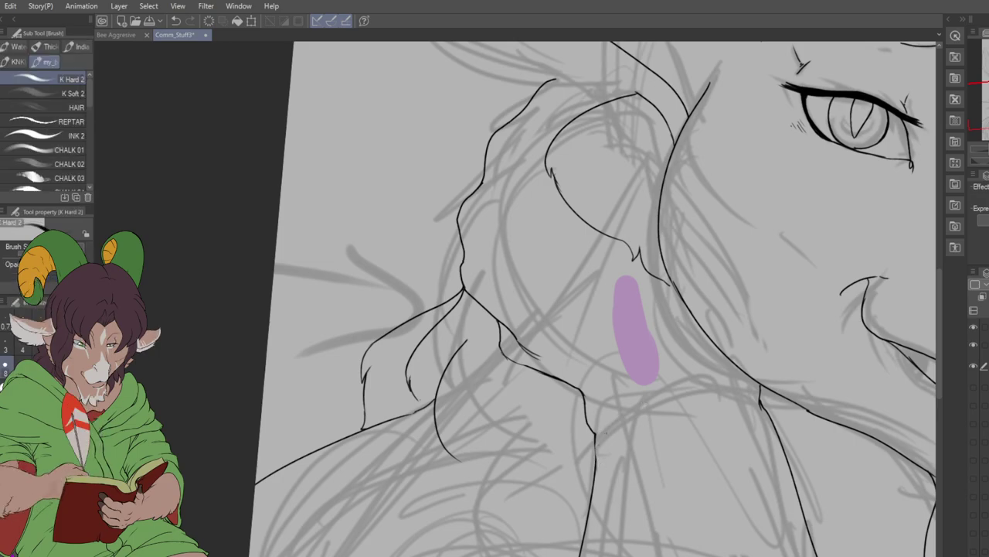
{"action": "left_click_drag", "start_coordinate": [596, 431], "coordinate": [619, 410]}
- Ink pointed fur tufts along the cheek below the inner contour, and a pointed tuft with a side strand inside that contour
{"action": "mouse_move", "coordinate": [671, 286]}
{"action": "left_mouse_down"}
{"action": "mouse_move", "coordinate": [663, 352]}
{"action": "mouse_move", "coordinate": [700, 329]}
{"action": "left_mouse_up"}
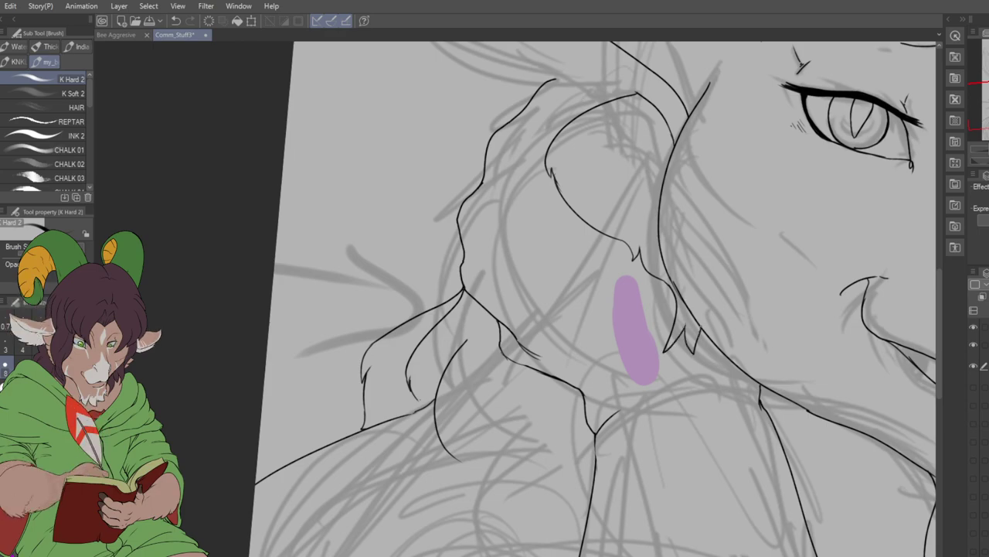
{"action": "left_click_drag", "start_coordinate": [672, 280], "coordinate": [687, 306]}
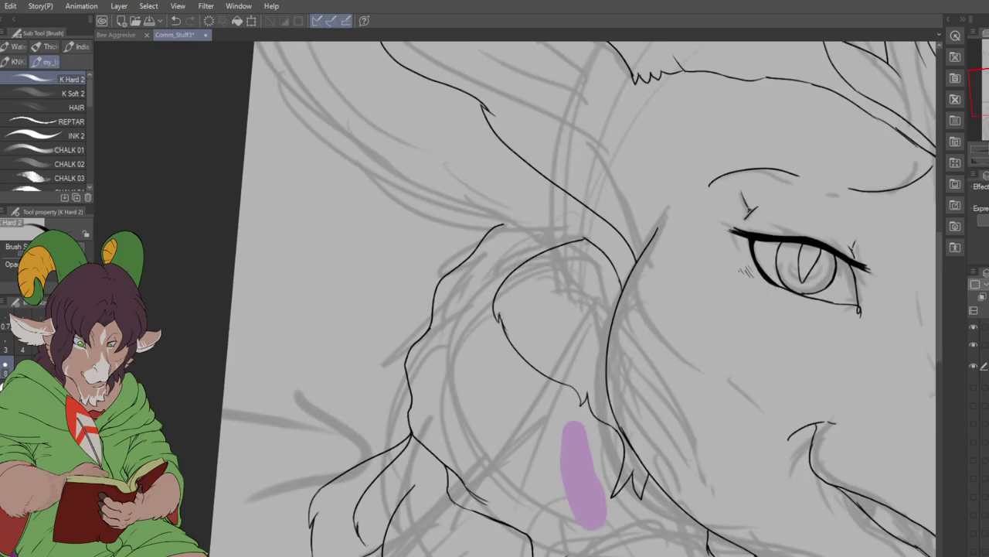
{"action": "mouse_move", "coordinate": [500, 314]}
{"action": "left_mouse_down"}
{"action": "mouse_move", "coordinate": [524, 346]}
{"action": "mouse_move", "coordinate": [545, 289]}
{"action": "mouse_move", "coordinate": [557, 331]}
{"action": "left_mouse_up"}
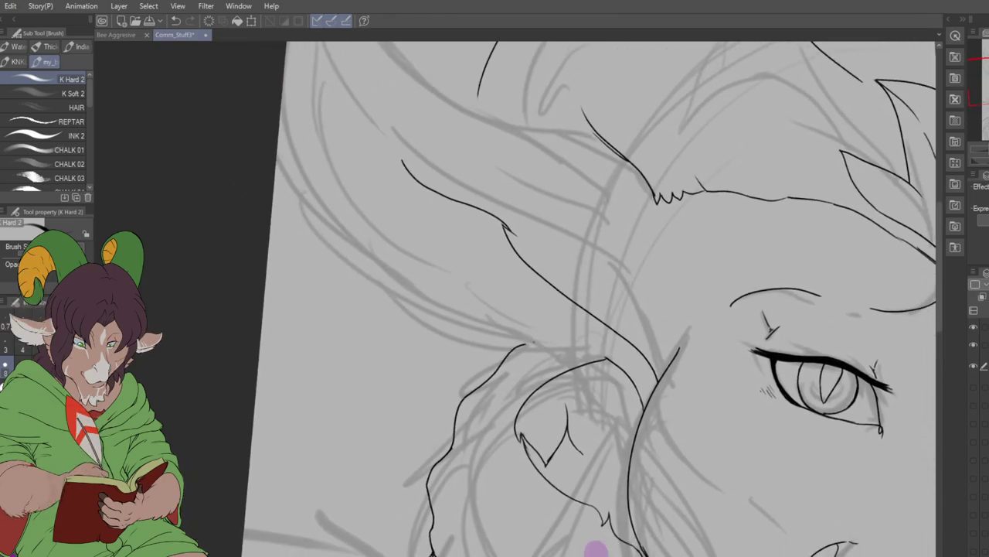
- Ink the near-side ear's lower outline out to the canvas edge, and connect its base to the inner fur contour with short strokes
{"action": "mouse_move", "coordinate": [527, 344]}
{"action": "left_mouse_down"}
{"action": "mouse_move", "coordinate": [412, 323]}
{"action": "mouse_move", "coordinate": [335, 260]}
{"action": "mouse_move", "coordinate": [305, 192]}
{"action": "mouse_move", "coordinate": [276, 160]}
{"action": "left_mouse_up"}
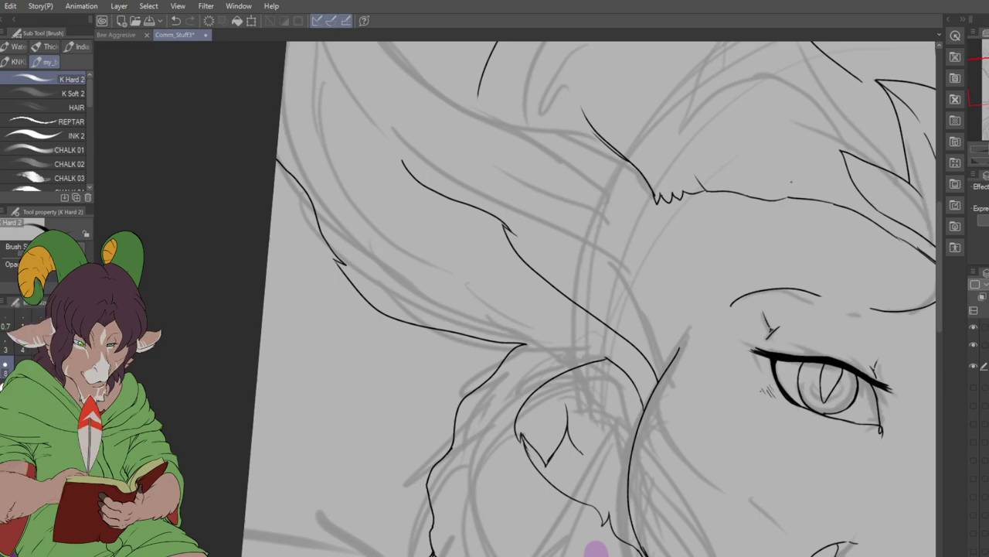
{"action": "mouse_move", "coordinate": [596, 541]}
{"action": "left_mouse_down"}
{"action": "mouse_move", "coordinate": [563, 420]}
{"action": "mouse_move", "coordinate": [530, 479]}
{"action": "left_mouse_up"}
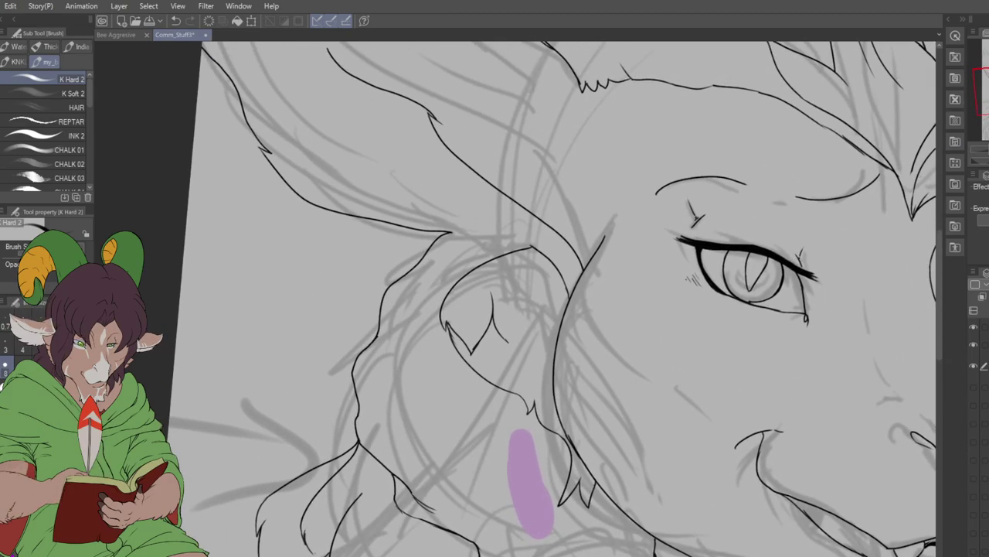
{"action": "mouse_move", "coordinate": [451, 231]}
{"action": "left_mouse_down"}
{"action": "mouse_move", "coordinate": [507, 235]}
{"action": "mouse_move", "coordinate": [524, 252]}
{"action": "left_mouse_up"}
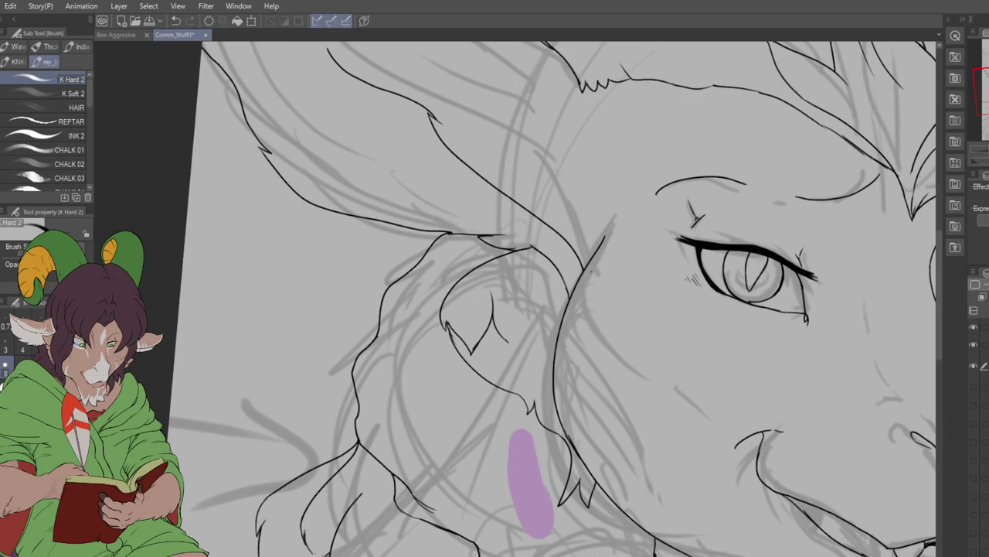
- Ink the near-side ear's upper outline from the hairline to its pointed tip, and extend the inner contour up to the ear's outer edge
{"action": "scroll", "coordinate": [405, 188], "scroll_direction": "down", "scroll_amount": 2}
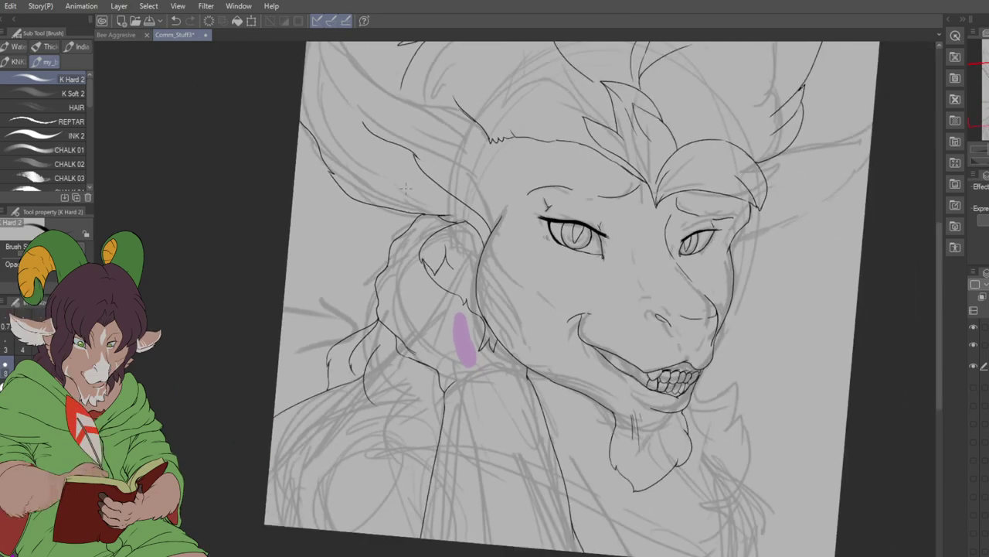
{"action": "scroll", "coordinate": [405, 188], "scroll_direction": "down", "scroll_amount": 1}
{"action": "scroll", "coordinate": [366, 83], "scroll_direction": "up", "scroll_amount": 4}
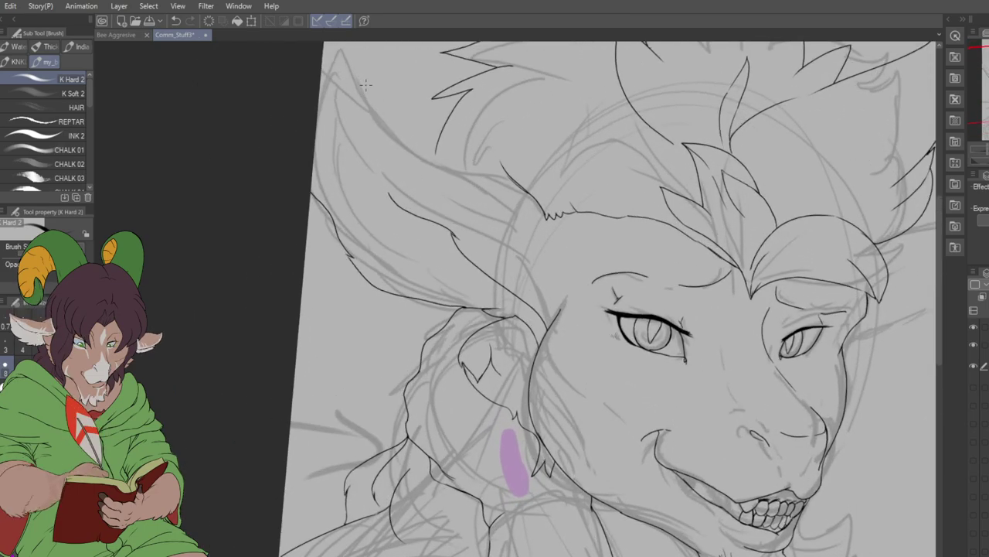
{"action": "left_click_drag", "start_coordinate": [365, 83], "coordinate": [333, 80]}
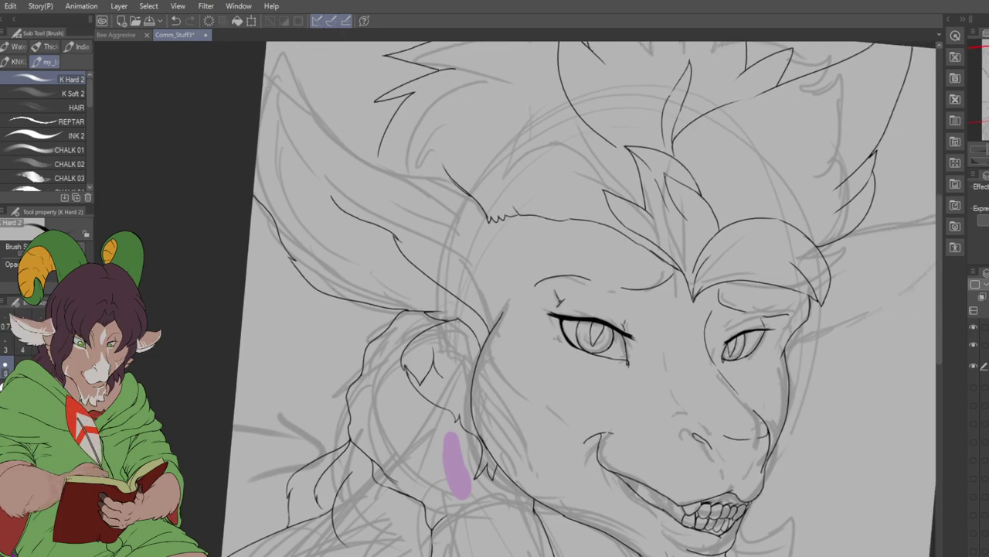
{"action": "scroll", "coordinate": [333, 80], "scroll_direction": "down", "scroll_amount": 1}
{"action": "scroll", "coordinate": [333, 80], "scroll_direction": "up", "scroll_amount": 2}
{"action": "left_click_drag", "start_coordinate": [494, 433], "coordinate": [443, 92]}
{"action": "left_click_drag", "start_coordinate": [495, 232], "coordinate": [628, 419]}
{"action": "left_click_drag", "start_coordinate": [541, 232], "coordinate": [577, 254]}
{"action": "mouse_move", "coordinate": [613, 160]}
{"action": "left_mouse_down"}
{"action": "mouse_move", "coordinate": [610, 200]}
{"action": "mouse_move", "coordinate": [556, 184]}
{"action": "mouse_move", "coordinate": [461, 90]}
{"action": "mouse_move", "coordinate": [452, 48]}
{"action": "left_mouse_up"}
{"action": "left_click_drag", "start_coordinate": [979, 136], "coordinate": [978, 115]}
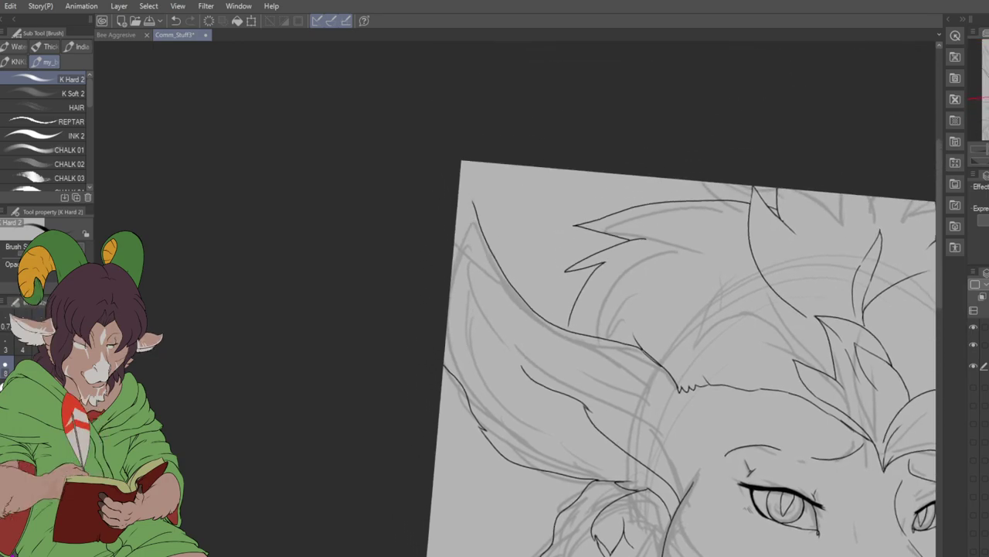
{"action": "left_click_drag", "start_coordinate": [479, 212], "coordinate": [461, 187]}
{"action": "left_click_drag", "start_coordinate": [974, 105], "coordinate": [975, 118]}
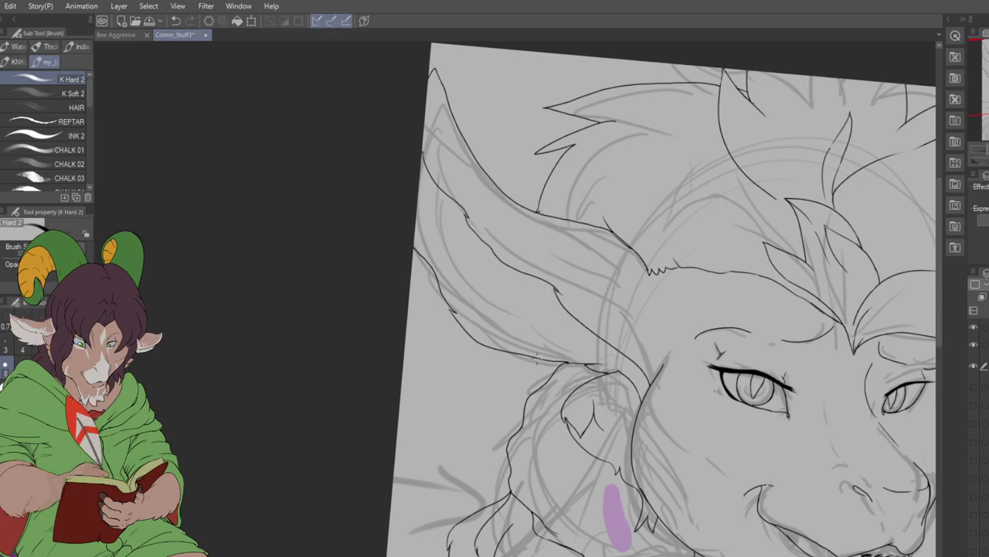
- Ink a small pointed fur tuft beneath the base of the near-side ear
{"action": "left_click_drag", "start_coordinate": [526, 367], "coordinate": [514, 375]}
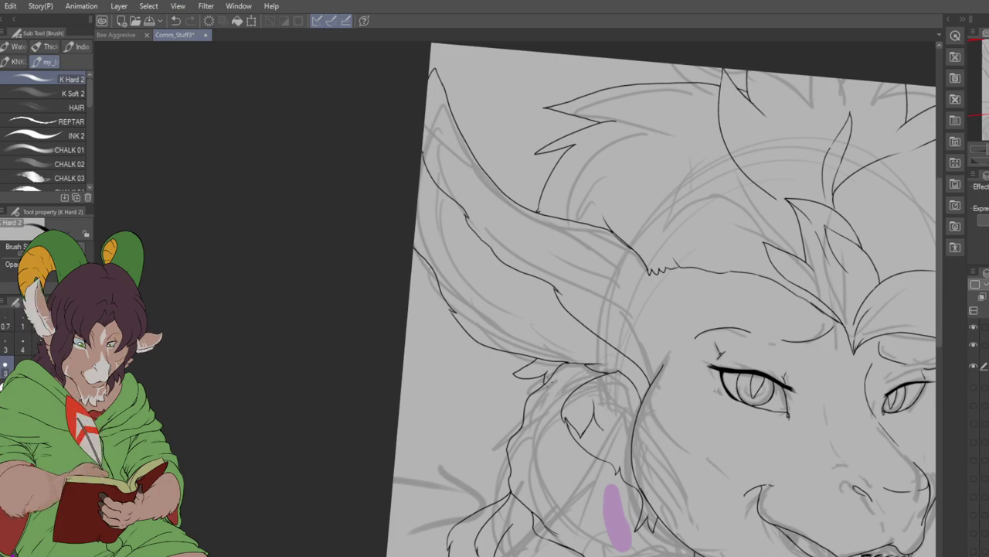
{"action": "scroll", "coordinate": [502, 356], "scroll_direction": "down", "scroll_amount": 1}
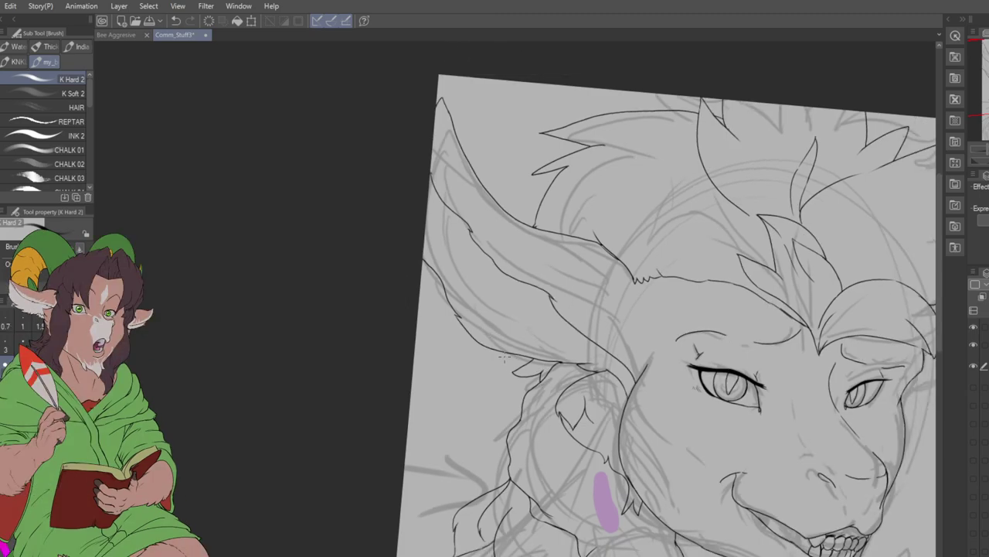
{"action": "scroll", "coordinate": [502, 356], "scroll_direction": "down", "scroll_amount": 2}
{"action": "scroll", "coordinate": [594, 449], "scroll_direction": "up", "scroll_amount": 2}
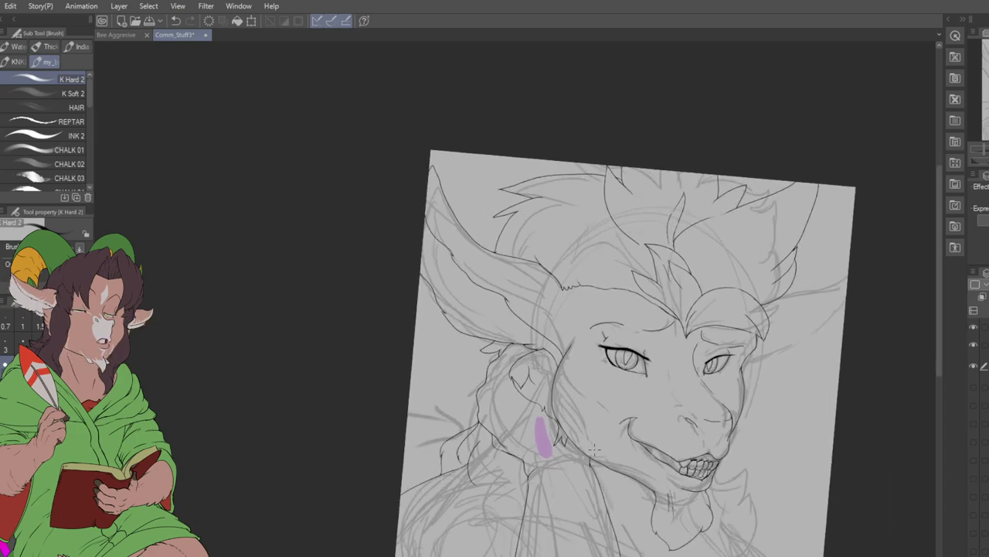
- Ink the remaining teeth from the front teeth back toward the near mouth corner, tidying their lines with the eraser
{"action": "scroll", "coordinate": [594, 448], "scroll_direction": "up", "scroll_amount": 1}
{"action": "scroll", "coordinate": [676, 485], "scroll_direction": "up", "scroll_amount": 4}
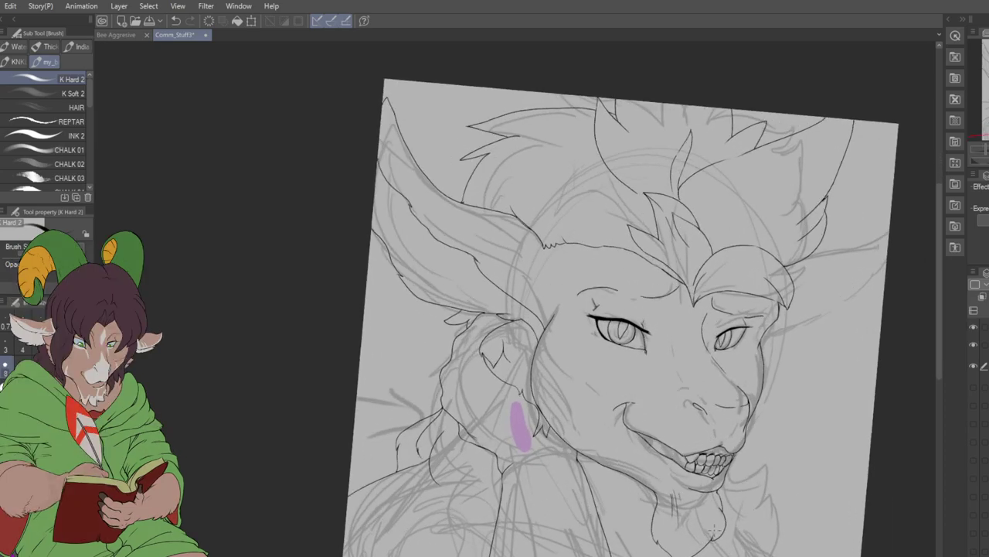
{"action": "scroll", "coordinate": [733, 481], "scroll_direction": "down", "scroll_amount": 2}
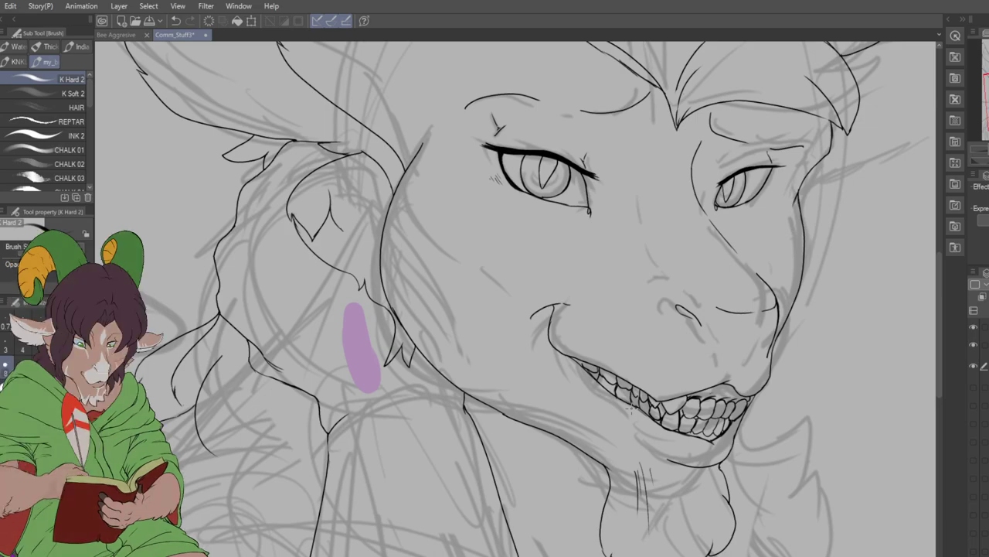
{"action": "key", "text": "e"}
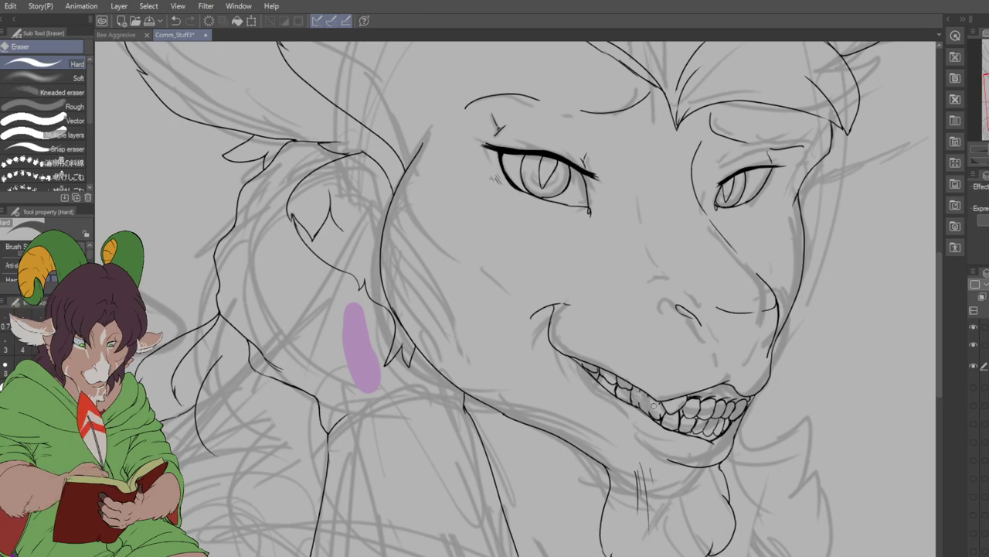
{"action": "key", "text": "b"}
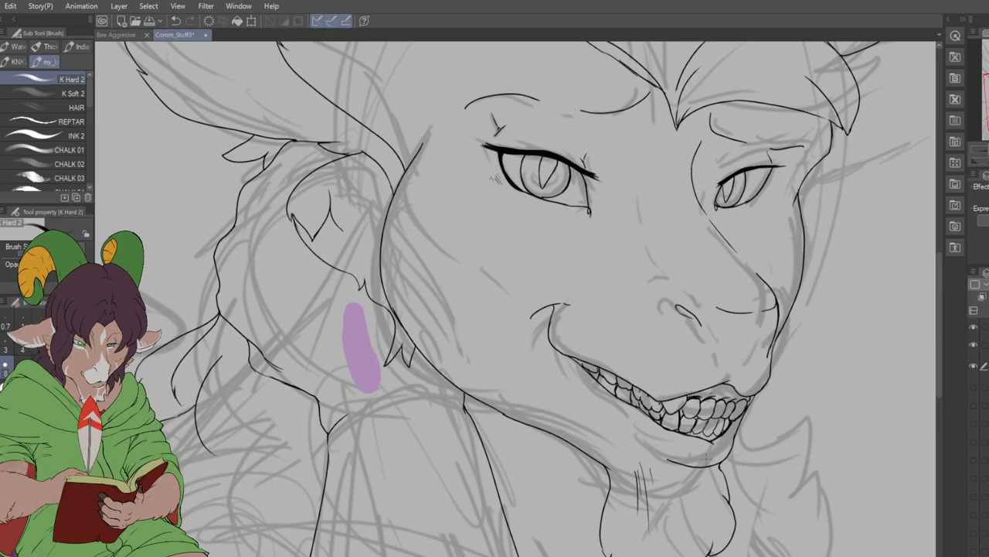
{"action": "key", "text": "e"}
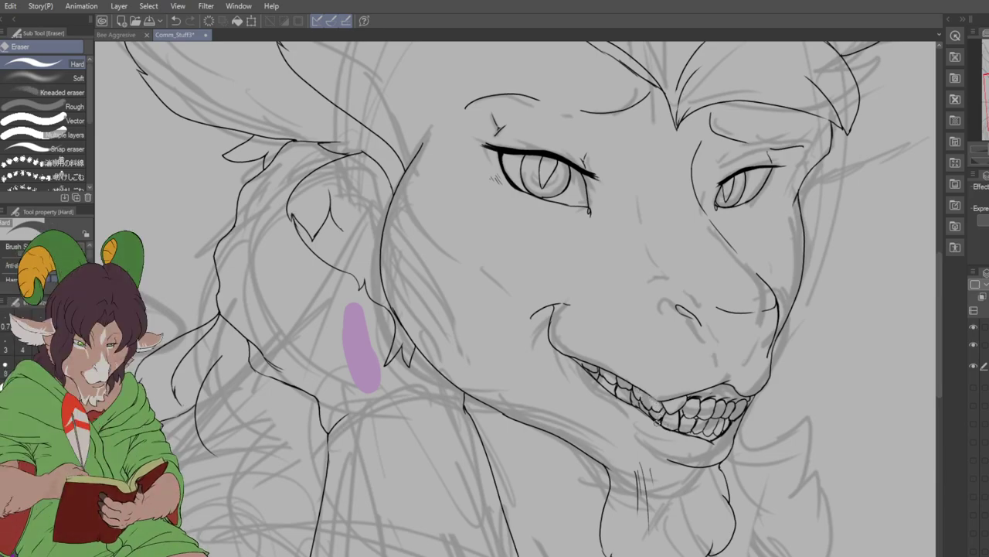
{"action": "key", "text": "b"}
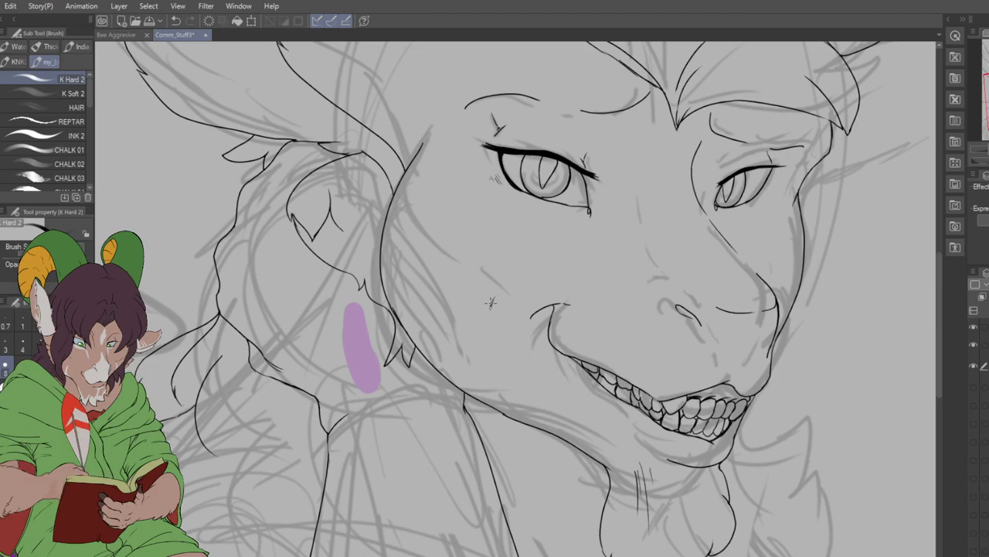
- Ink short fur ticks on the near cheek and a jagged fur stroke beside the outer end of the near brow
{"action": "mouse_move", "coordinate": [491, 307]}
{"action": "left_mouse_down"}
{"action": "mouse_move", "coordinate": [499, 320]}
{"action": "mouse_move", "coordinate": [482, 425]}
{"action": "mouse_move", "coordinate": [492, 380]}
{"action": "mouse_move", "coordinate": [468, 339]}
{"action": "mouse_move", "coordinate": [464, 356]}
{"action": "mouse_move", "coordinate": [533, 431]}
{"action": "mouse_move", "coordinate": [600, 468]}
{"action": "mouse_move", "coordinate": [630, 520]}
{"action": "left_mouse_up"}
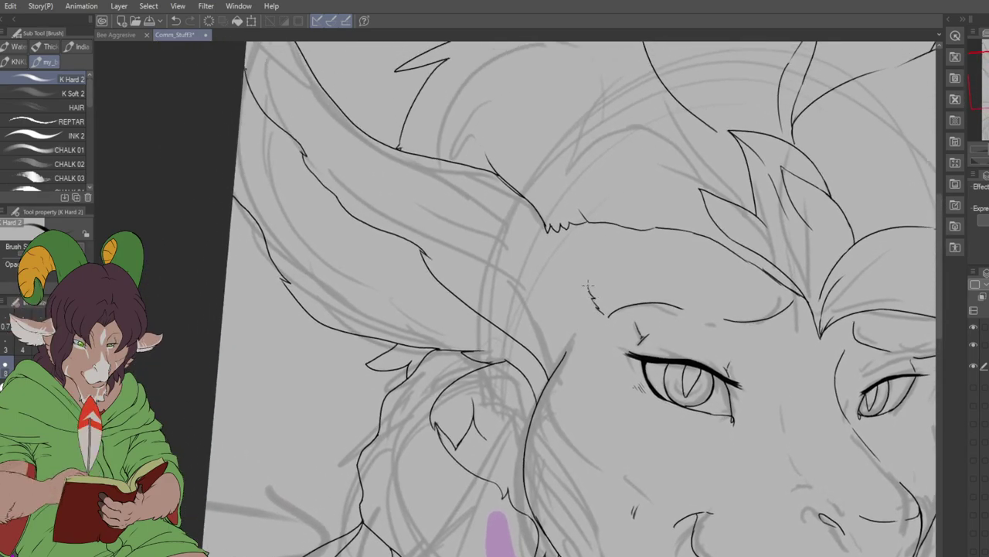
{"action": "mouse_move", "coordinate": [589, 283]}
{"action": "left_mouse_down"}
{"action": "mouse_move", "coordinate": [527, 272]}
{"action": "mouse_move", "coordinate": [408, 156]}
{"action": "mouse_move", "coordinate": [269, 264]}
{"action": "left_mouse_up"}
- Ink three large pointed fur tufts down the far side of the chest, and a small tuft at the lower inner neck line
{"action": "left_click_drag", "start_coordinate": [494, 310], "coordinate": [474, 70]}
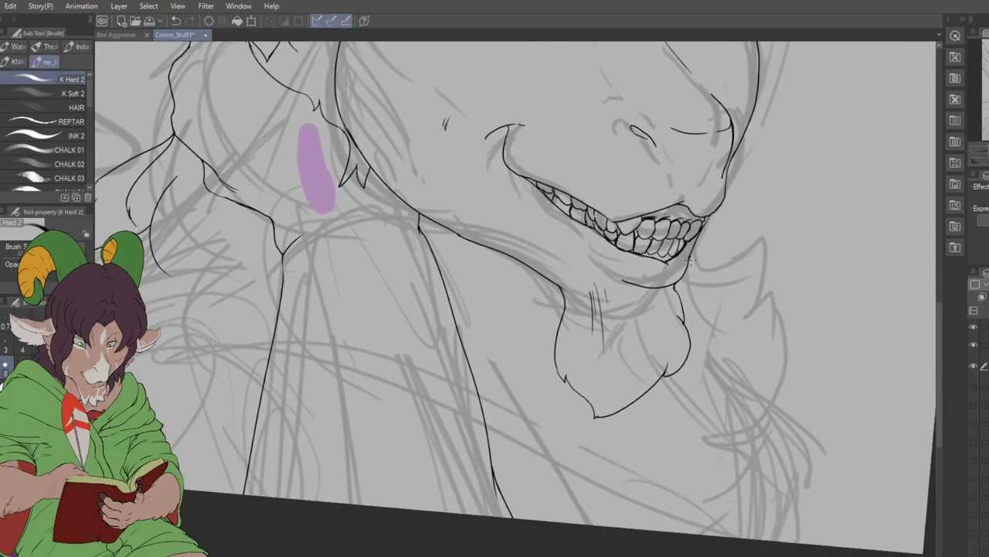
{"action": "mouse_move", "coordinate": [689, 256]}
{"action": "left_mouse_down"}
{"action": "mouse_move", "coordinate": [725, 290]}
{"action": "mouse_move", "coordinate": [792, 276]}
{"action": "mouse_move", "coordinate": [787, 292]}
{"action": "mouse_move", "coordinate": [779, 289]}
{"action": "mouse_move", "coordinate": [801, 270]}
{"action": "mouse_move", "coordinate": [804, 308]}
{"action": "mouse_move", "coordinate": [806, 292]}
{"action": "mouse_move", "coordinate": [780, 381]}
{"action": "mouse_move", "coordinate": [826, 354]}
{"action": "left_mouse_up"}
{"action": "mouse_move", "coordinate": [829, 391]}
{"action": "left_mouse_down"}
{"action": "mouse_move", "coordinate": [821, 435]}
{"action": "mouse_move", "coordinate": [776, 473]}
{"action": "mouse_move", "coordinate": [720, 480]}
{"action": "left_mouse_up"}
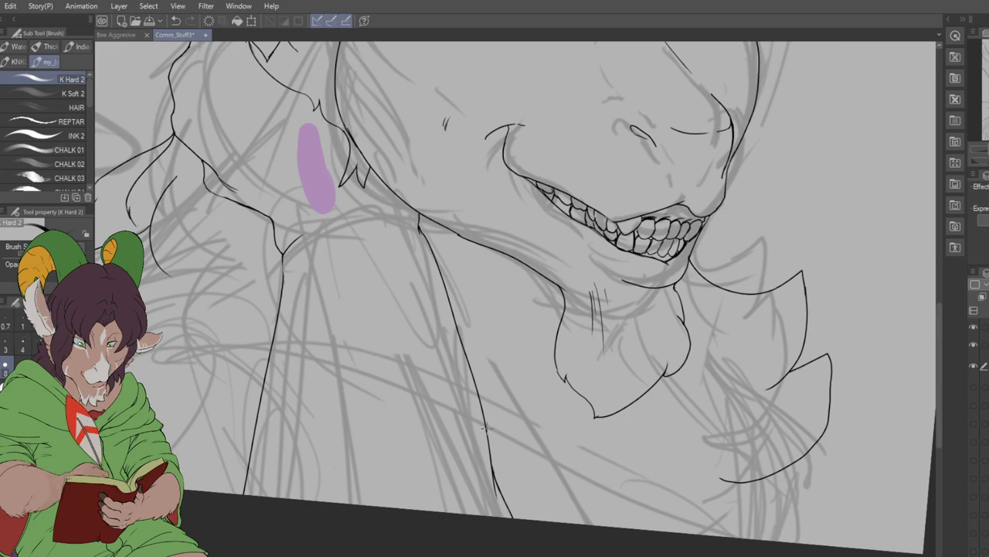
{"action": "mouse_move", "coordinate": [490, 435]}
{"action": "left_mouse_down"}
{"action": "mouse_move", "coordinate": [525, 463]}
{"action": "mouse_move", "coordinate": [518, 518]}
{"action": "left_mouse_up"}
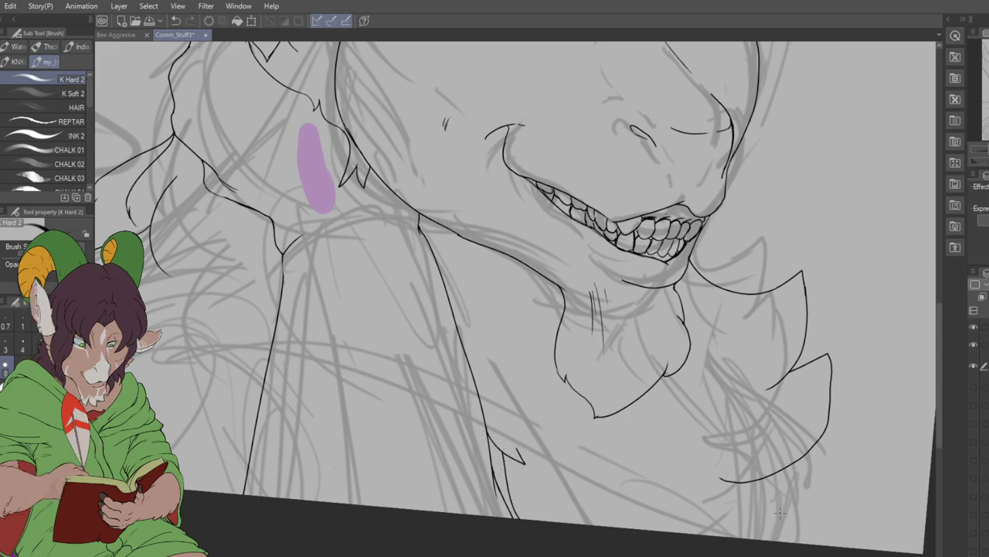
{"action": "mouse_move", "coordinate": [787, 473]}
{"action": "left_mouse_down"}
{"action": "mouse_move", "coordinate": [867, 449]}
{"action": "mouse_move", "coordinate": [832, 468]}
{"action": "mouse_move", "coordinate": [846, 459]}
{"action": "mouse_move", "coordinate": [835, 491]}
{"action": "mouse_move", "coordinate": [839, 481]}
{"action": "mouse_move", "coordinate": [841, 532]}
{"action": "left_mouse_up"}
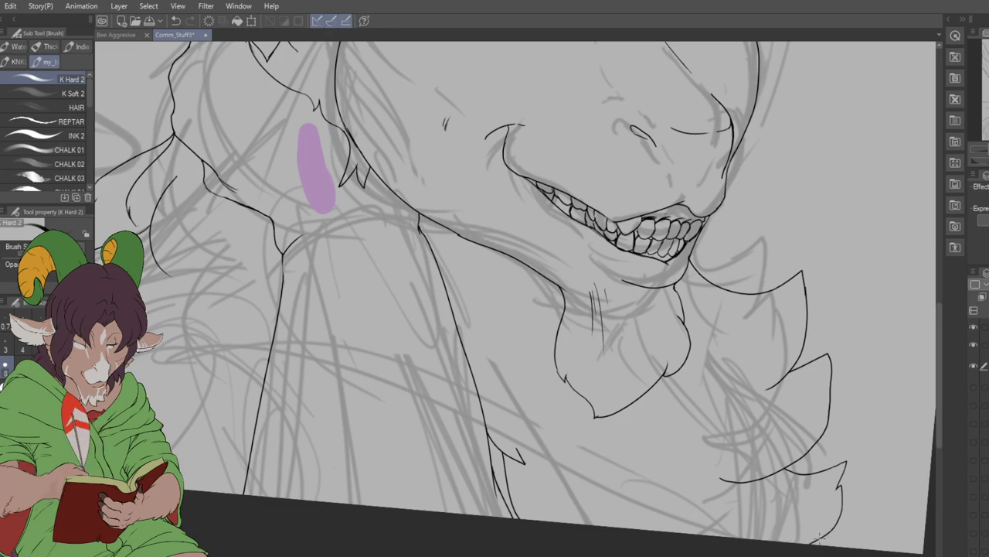
- Ink loose fur strokes across the lower chest, and short curved strokes linking the pointed tufts on its far side
{"action": "left_click_drag", "start_coordinate": [540, 469], "coordinate": [576, 501]}
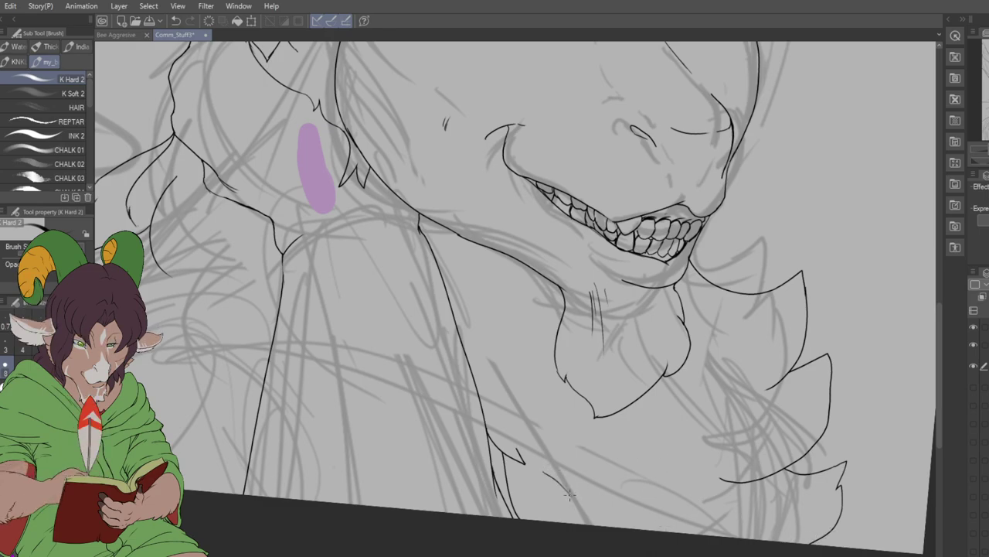
{"action": "left_click_drag", "start_coordinate": [595, 512], "coordinate": [657, 507]}
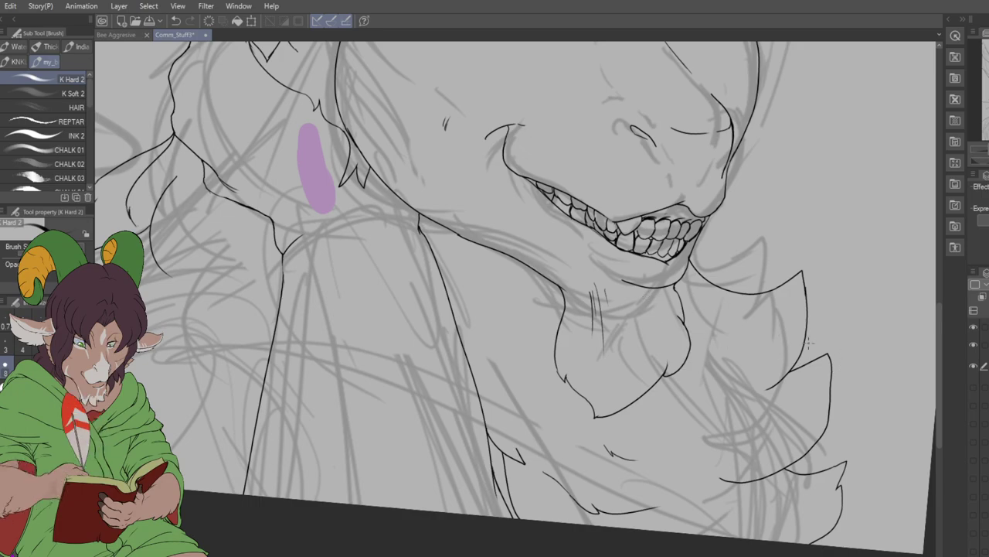
{"action": "left_click_drag", "start_coordinate": [799, 349], "coordinate": [821, 363]}
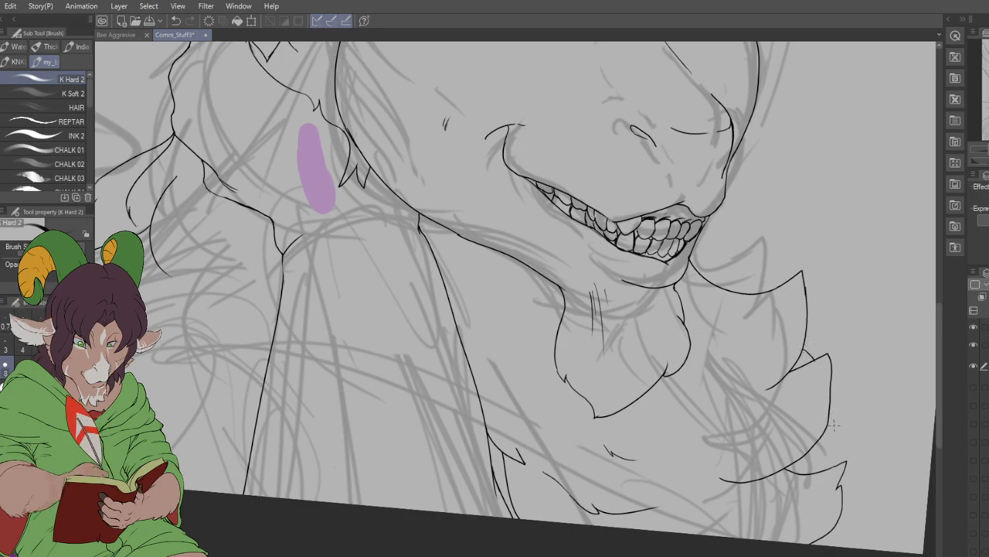
{"action": "left_click_drag", "start_coordinate": [838, 425], "coordinate": [840, 462]}
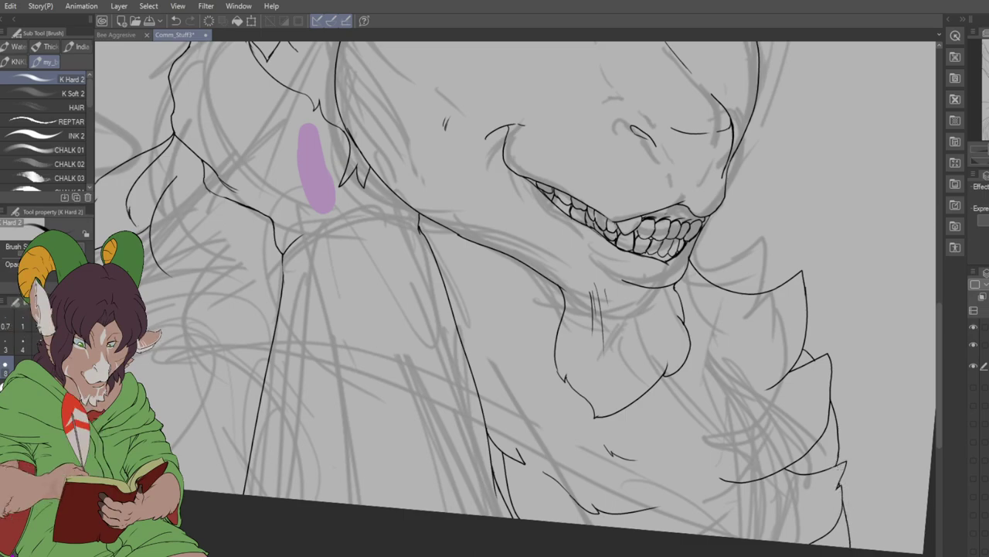
{"action": "left_click_drag", "start_coordinate": [842, 464], "coordinate": [861, 552]}
- Ink the far-side ear's double lower edge with a notch and its upper outline, out to the canvas edge
{"action": "left_click_drag", "start_coordinate": [334, 255], "coordinate": [463, 410]}
{"action": "left_click_drag", "start_coordinate": [649, 236], "coordinate": [341, 317]}
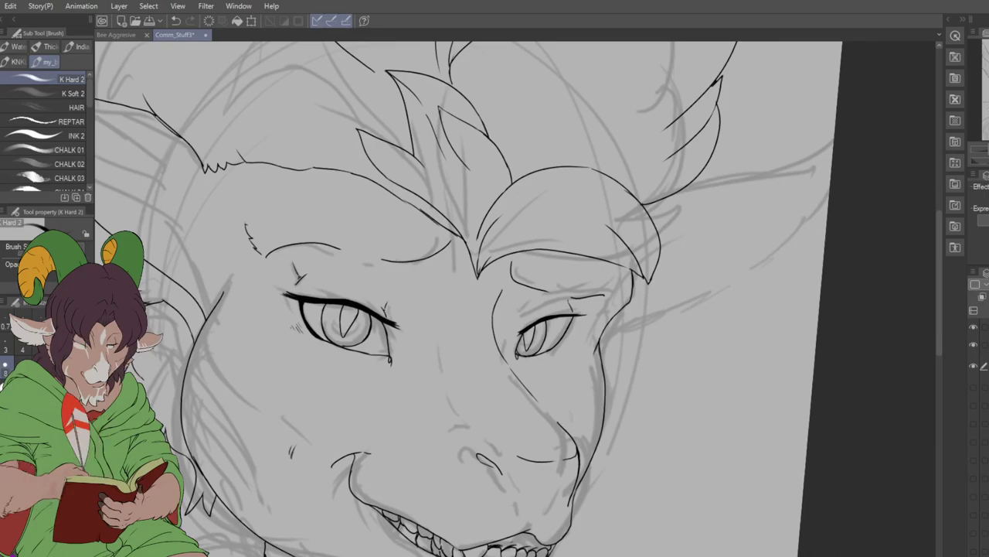
{"action": "mouse_move", "coordinate": [601, 352]}
{"action": "left_mouse_down"}
{"action": "mouse_move", "coordinate": [649, 310]}
{"action": "mouse_move", "coordinate": [709, 280]}
{"action": "left_mouse_up"}
{"action": "left_click_drag", "start_coordinate": [620, 334], "coordinate": [826, 241]}
{"action": "left_click_drag", "start_coordinate": [724, 275], "coordinate": [825, 229]}
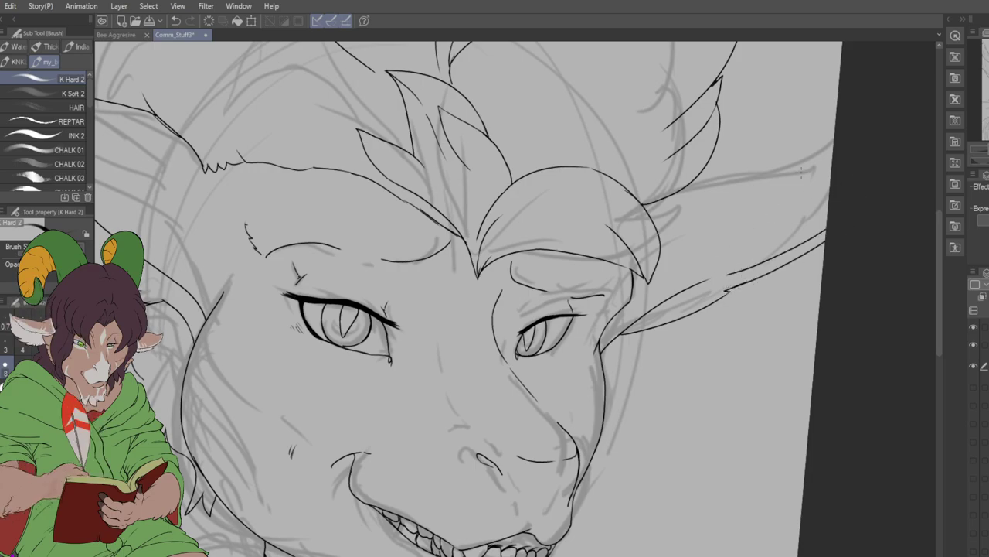
{"action": "left_click_drag", "start_coordinate": [690, 184], "coordinate": [831, 156]}
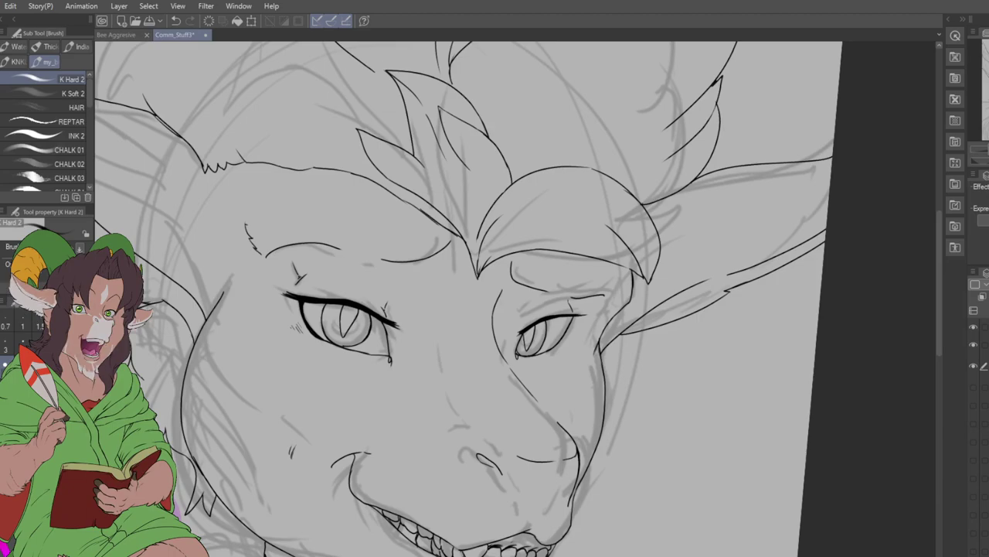
- Extend the curved hair lock down over the near shoulder into a pointed tuft, and ink a diagonal line below the shoulder to meet it
{"action": "scroll", "coordinate": [495, 294], "scroll_direction": "down", "scroll_amount": 3}
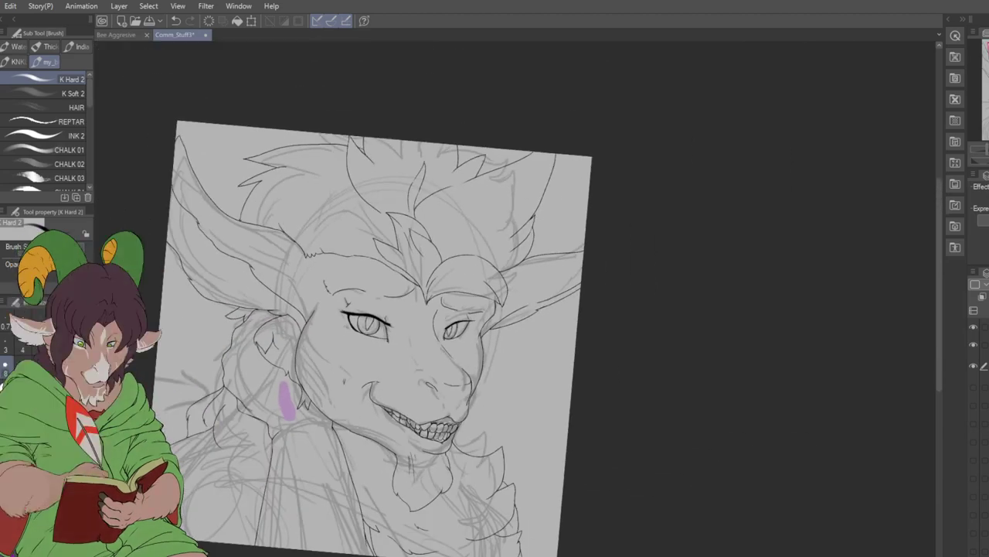
{"action": "scroll", "coordinate": [386, 310], "scroll_direction": "up", "scroll_amount": 2}
{"action": "scroll", "coordinate": [495, 309], "scroll_direction": "down", "scroll_amount": 2}
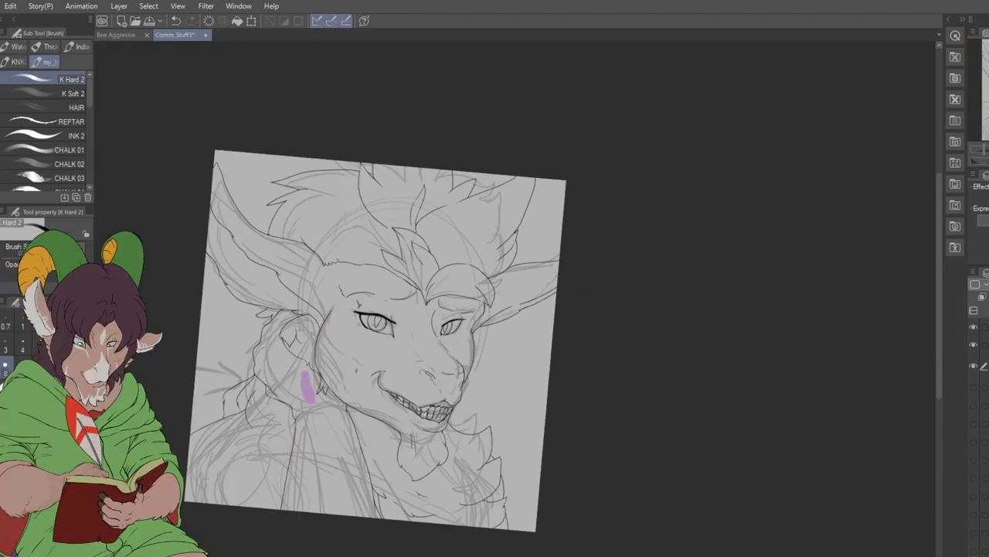
{"action": "scroll", "coordinate": [494, 309], "scroll_direction": "up", "scroll_amount": 4}
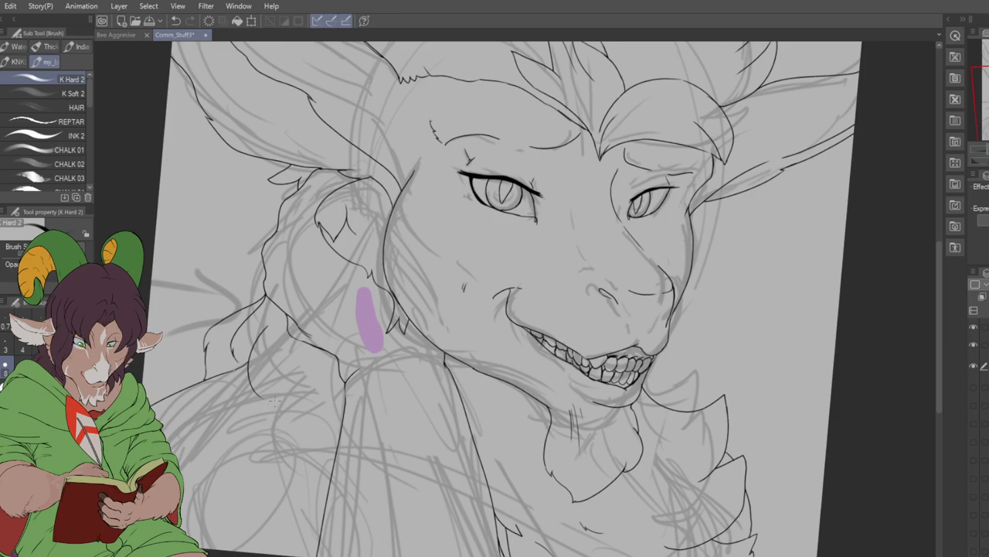
{"action": "left_click_drag", "start_coordinate": [257, 391], "coordinate": [259, 414]}
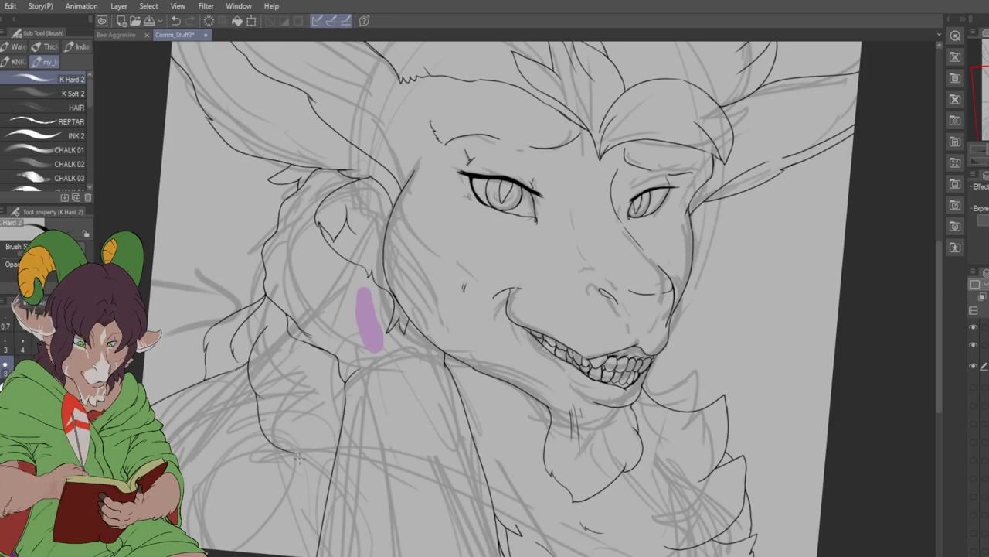
{"action": "left_click_drag", "start_coordinate": [295, 455], "coordinate": [318, 473]}
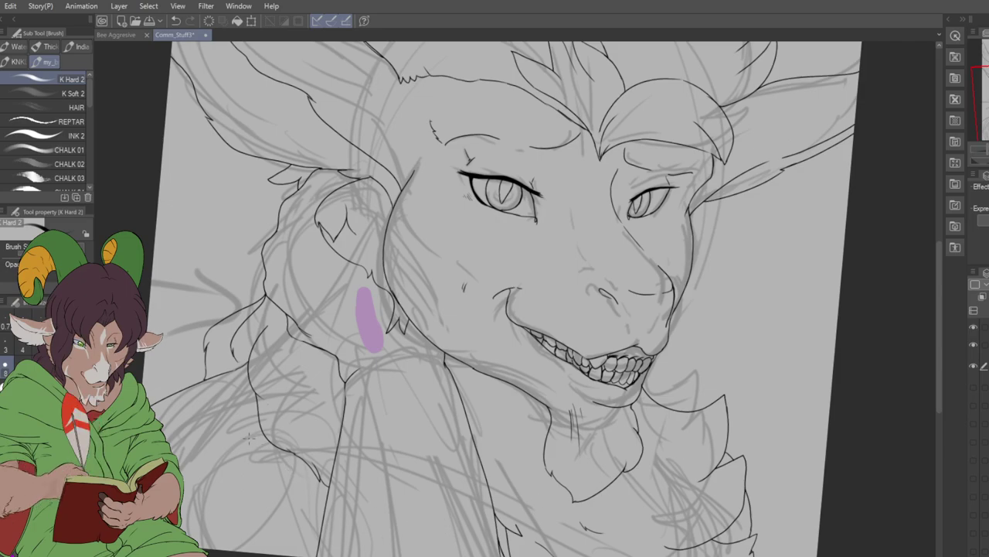
{"action": "left_click_drag", "start_coordinate": [194, 424], "coordinate": [315, 499]}
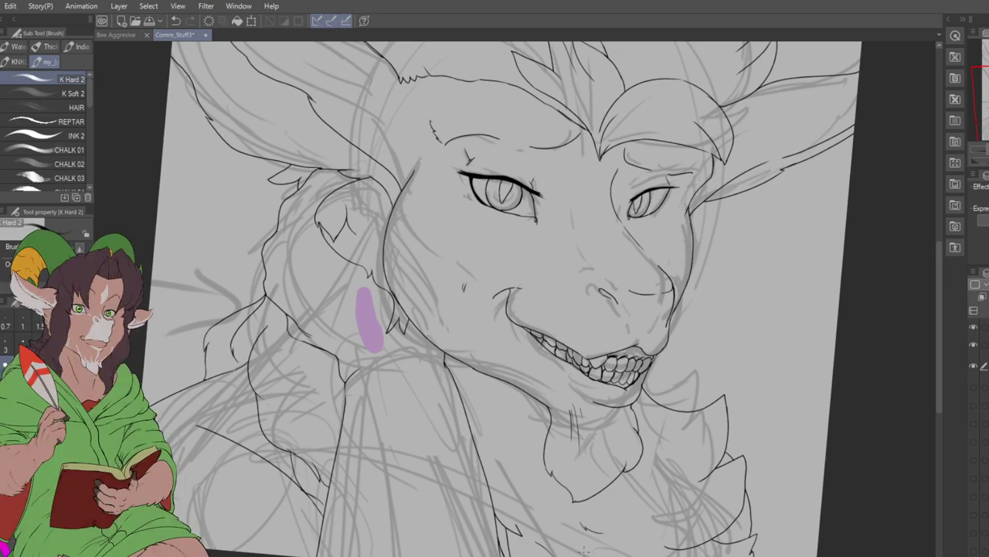
- Hide the rough sketch, select the whole canvas and subtract the background areas around the character, leaving only its silhouette selected
{"action": "scroll", "coordinate": [494, 294], "scroll_direction": "down", "scroll_amount": 3}
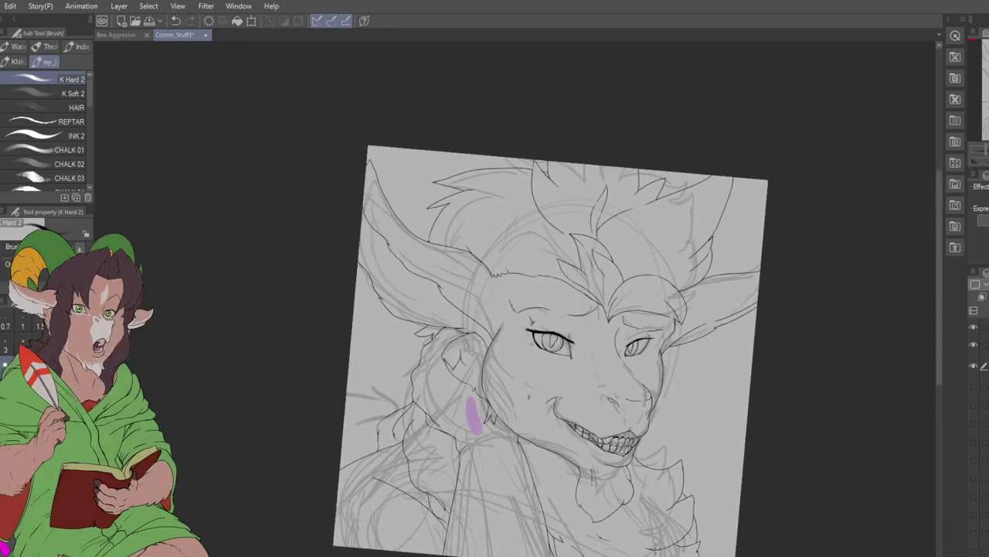
{"action": "key", "text": "ctrl+@"}
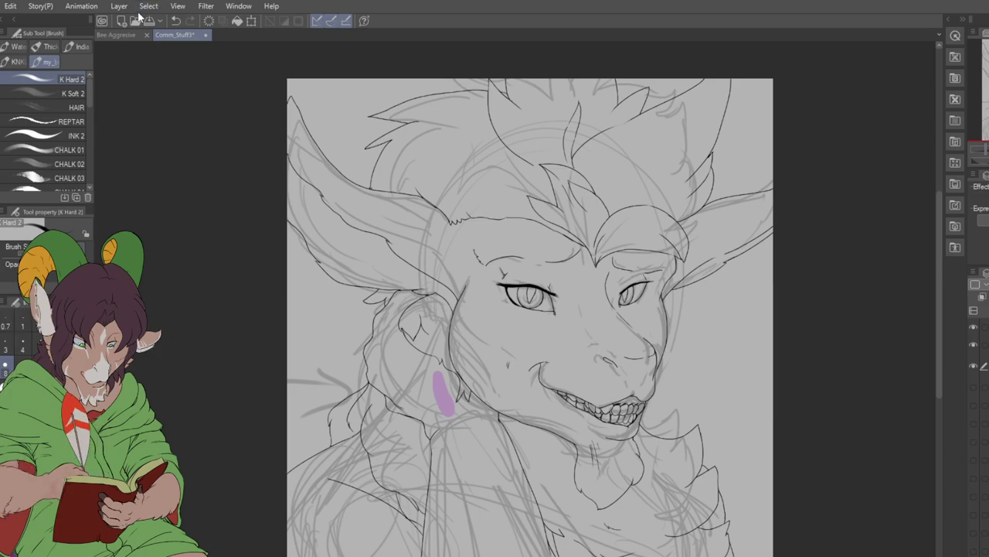
{"action": "key", "text": "ctrl+a"}
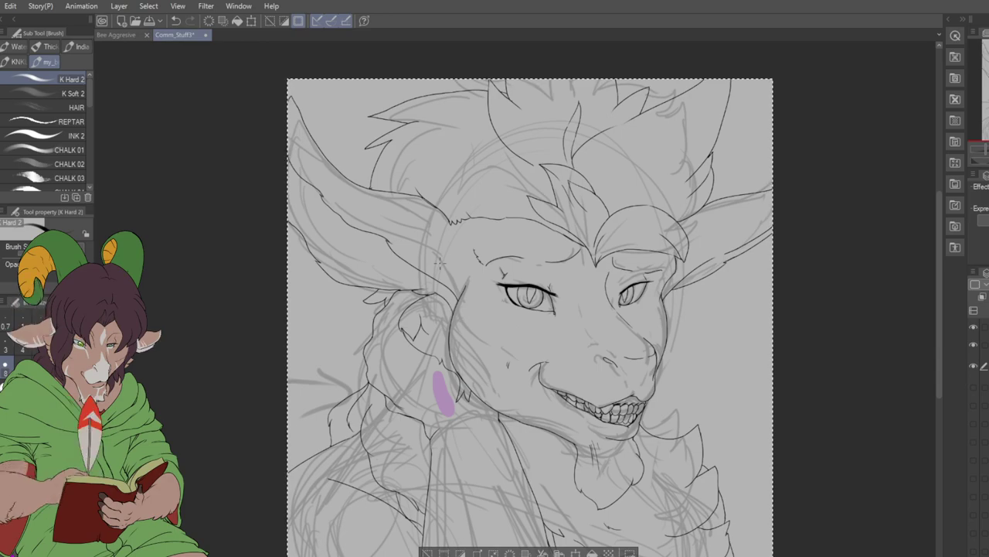
{"action": "key", "text": "w"}
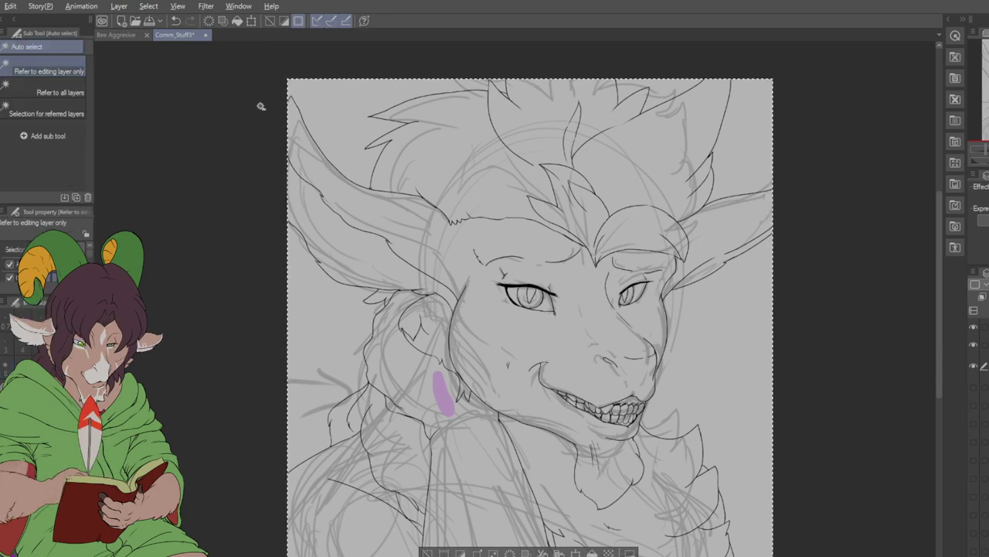
{"action": "left_click", "coordinate": [315, 106]}
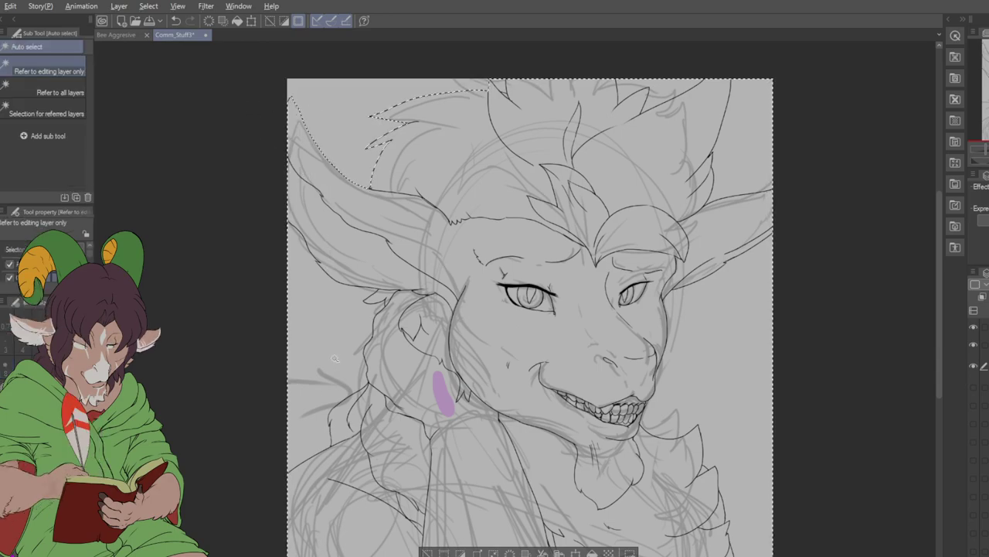
{"action": "left_click", "coordinate": [704, 341], "text": "shift"}
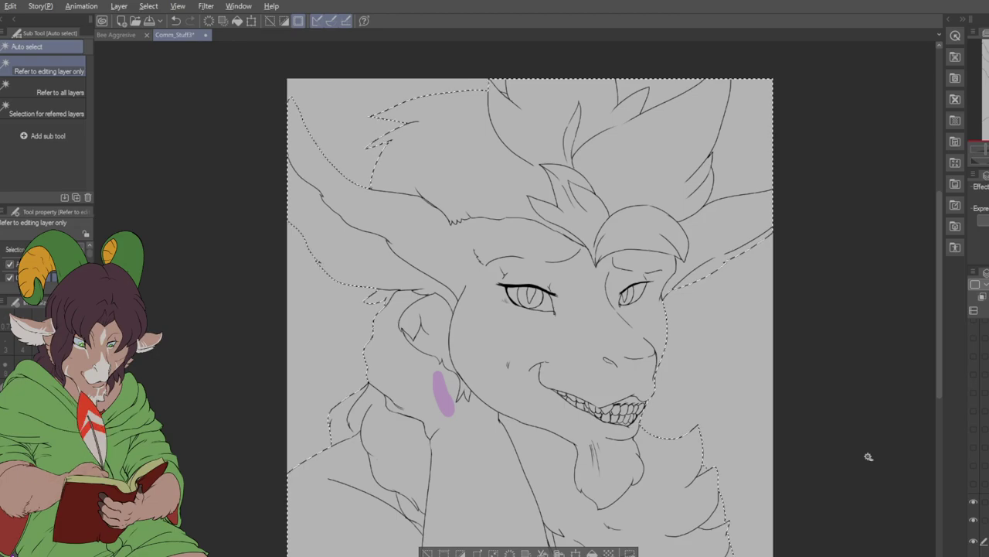
{"action": "key", "text": "alt+BackSpace"}
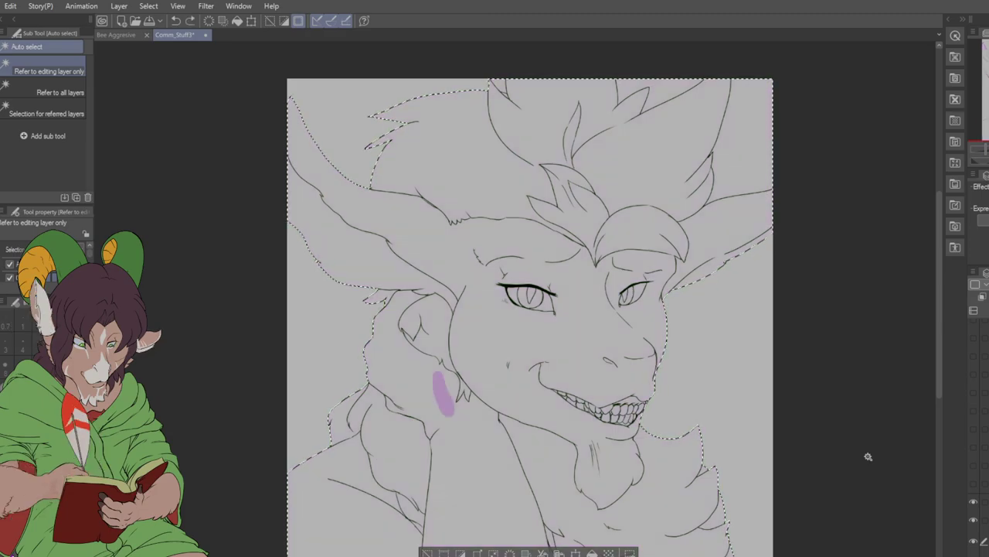
{"action": "left_click", "coordinate": [731, 175], "text": "alt"}
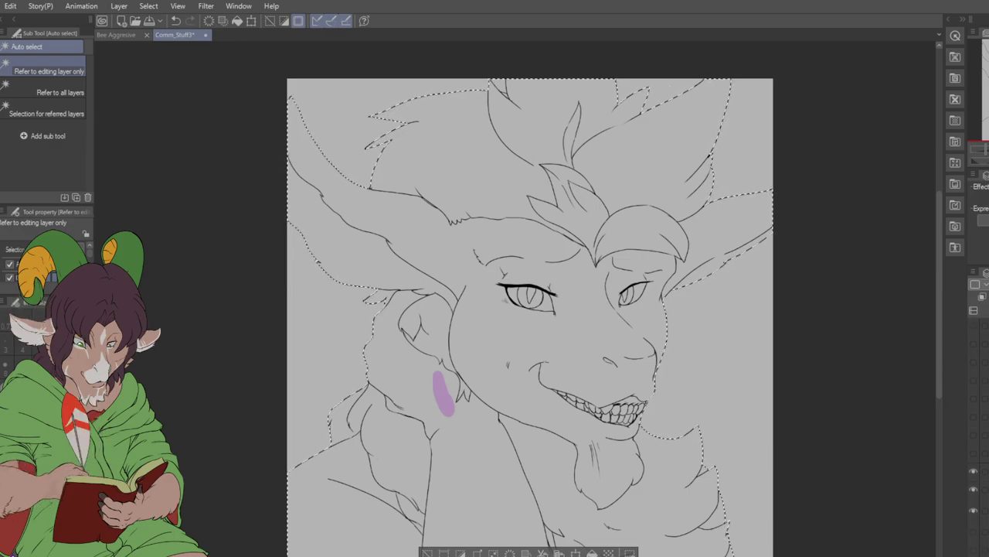
- Fill the character's selected silhouette with flat purple as the base color and clear the selection
{"action": "key", "text": "alt+BackSpace"}
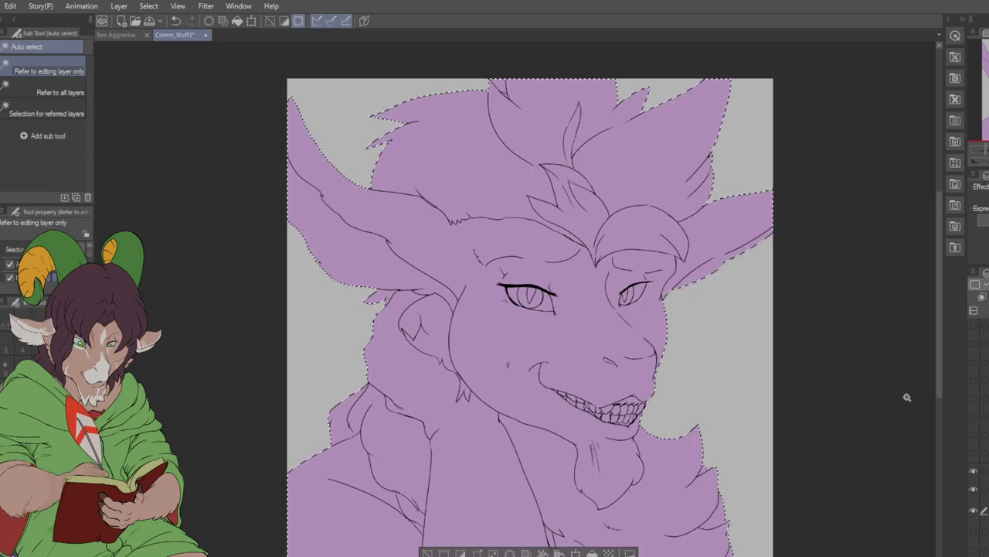
{"action": "key", "text": "ctrl+d"}
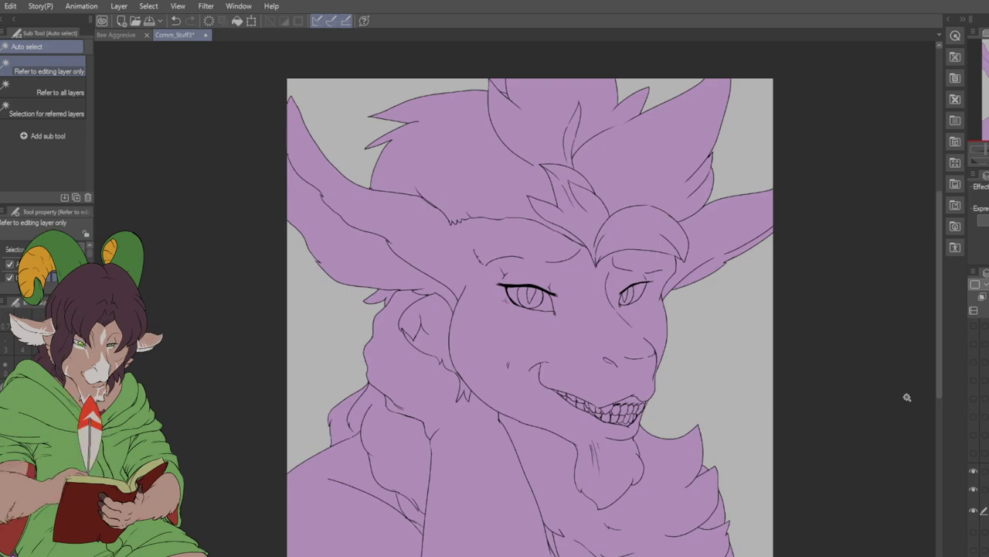
{"action": "left_click", "coordinate": [579, 363]}
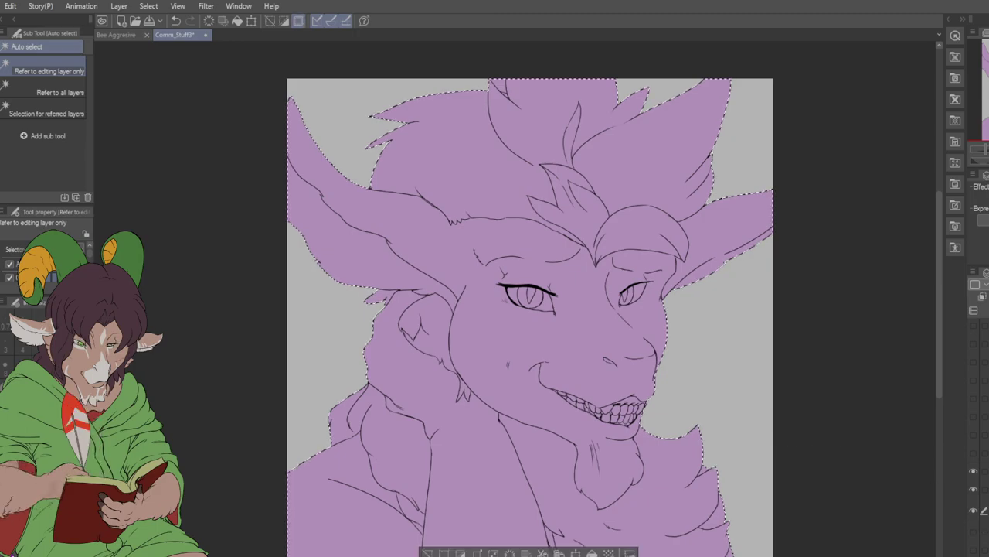
{"action": "key", "text": "ctrl+d"}
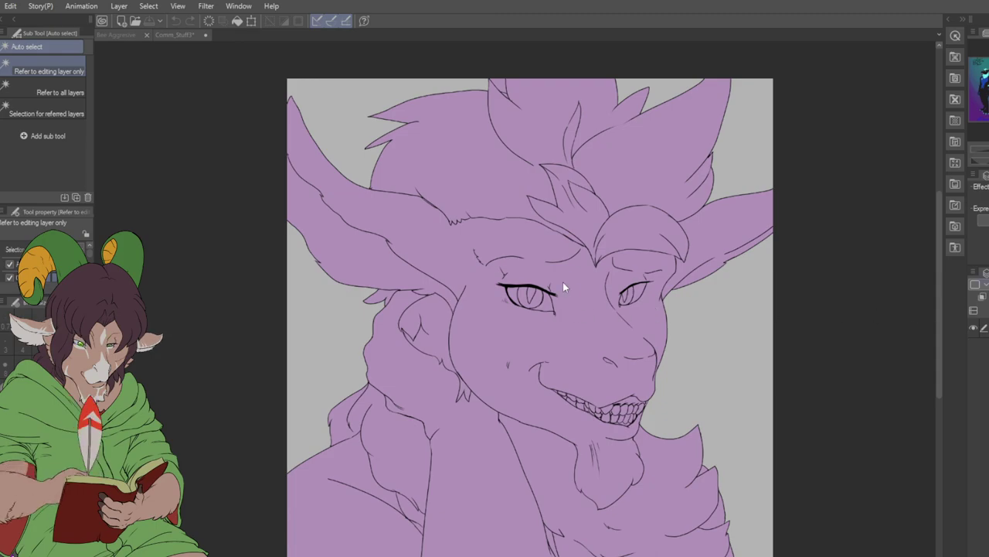
- Select the irises of both eyes around the slit pupils and fill them with turquoise sampled from the reference image
{"action": "scroll", "coordinate": [563, 281], "scroll_direction": "up", "scroll_amount": 4}
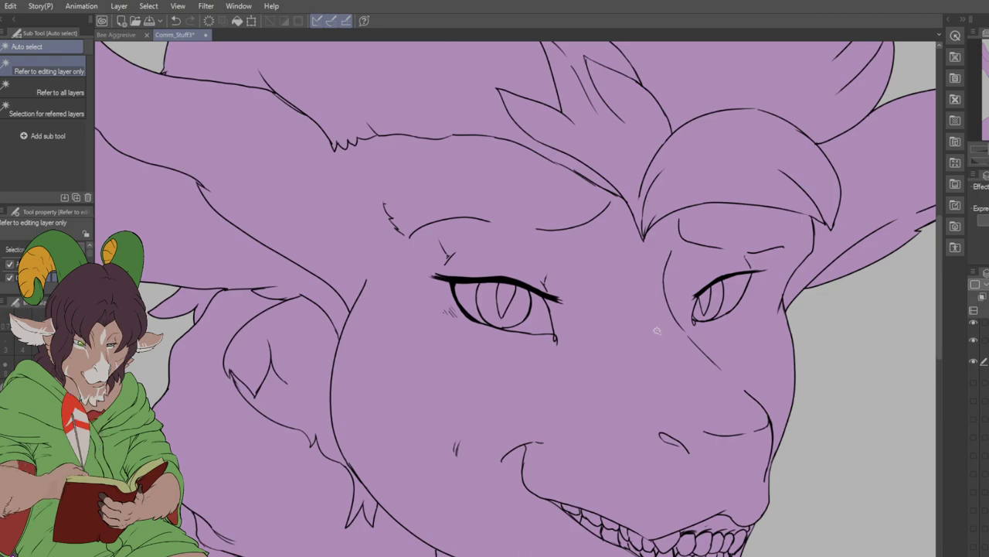
{"action": "left_click", "coordinate": [529, 310]}
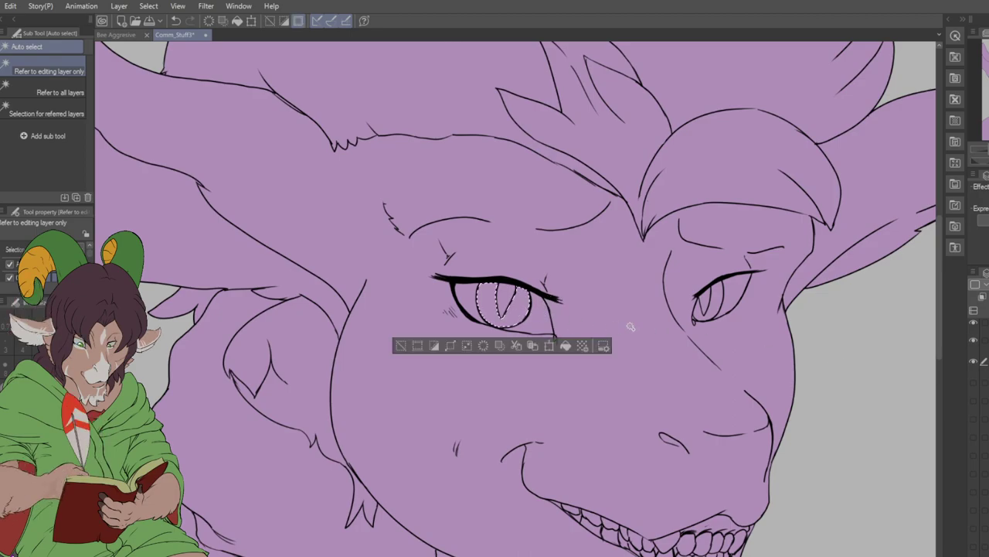
{"action": "left_click", "coordinate": [707, 308], "text": "shift"}
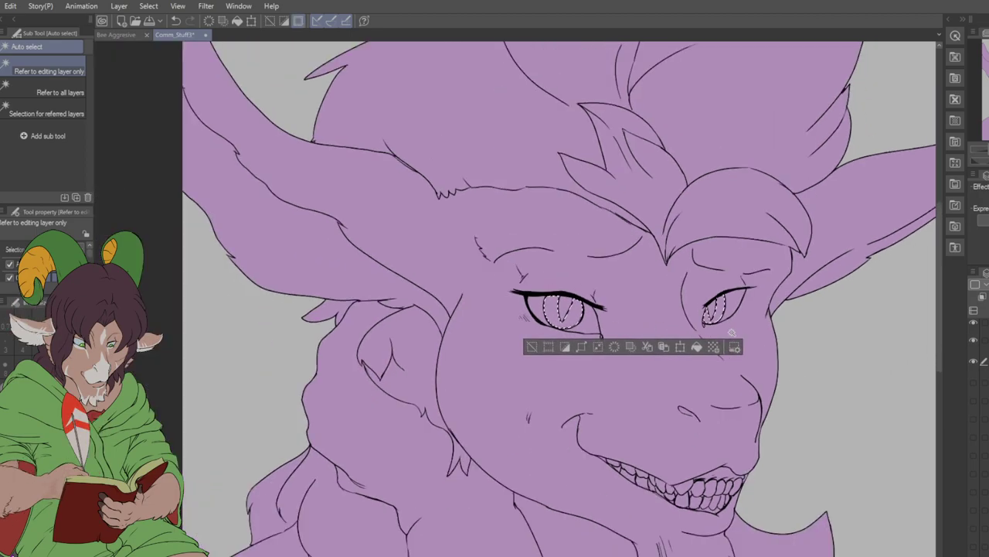
{"action": "scroll", "coordinate": [742, 332], "scroll_direction": "down", "scroll_amount": 2}
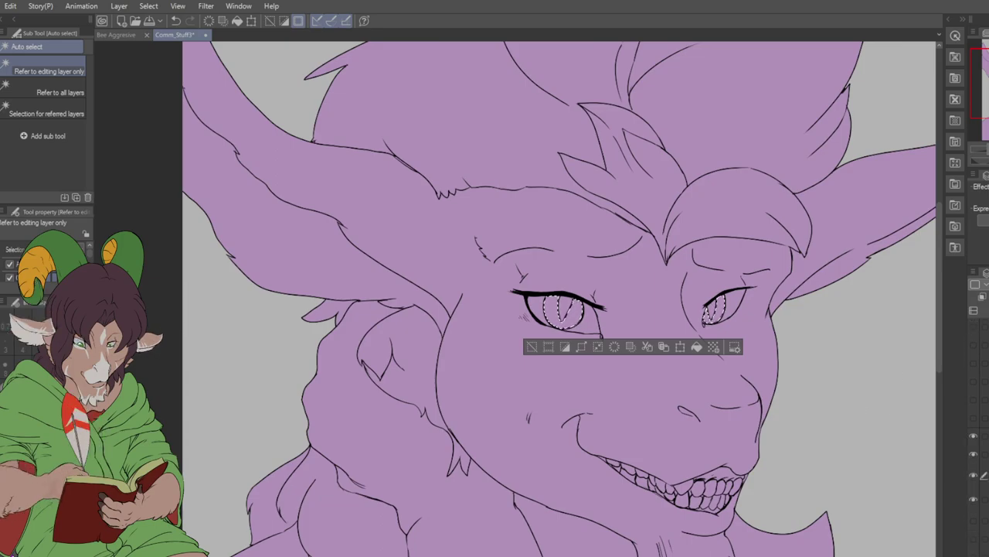
{"action": "key", "text": "ctrl+d"}
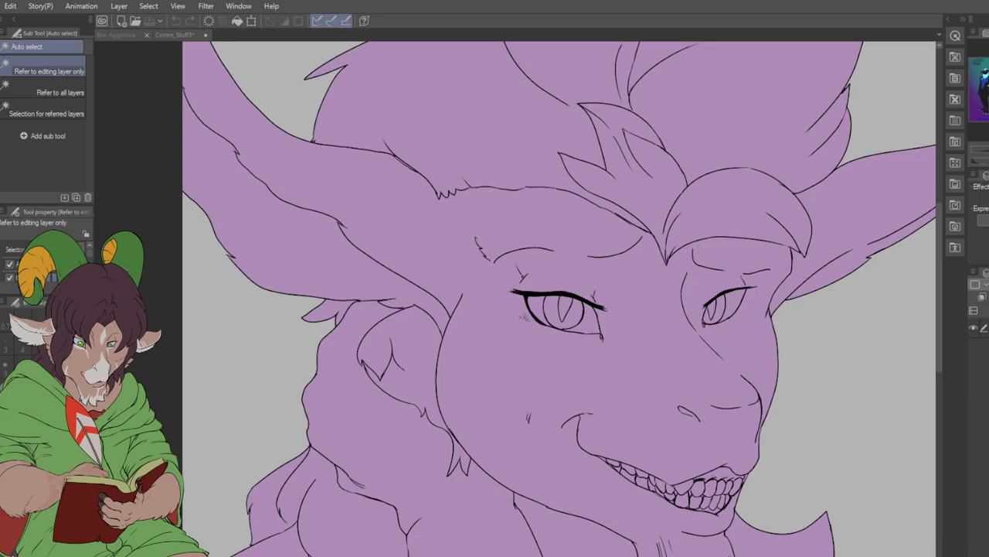
{"action": "key", "text": "i"}
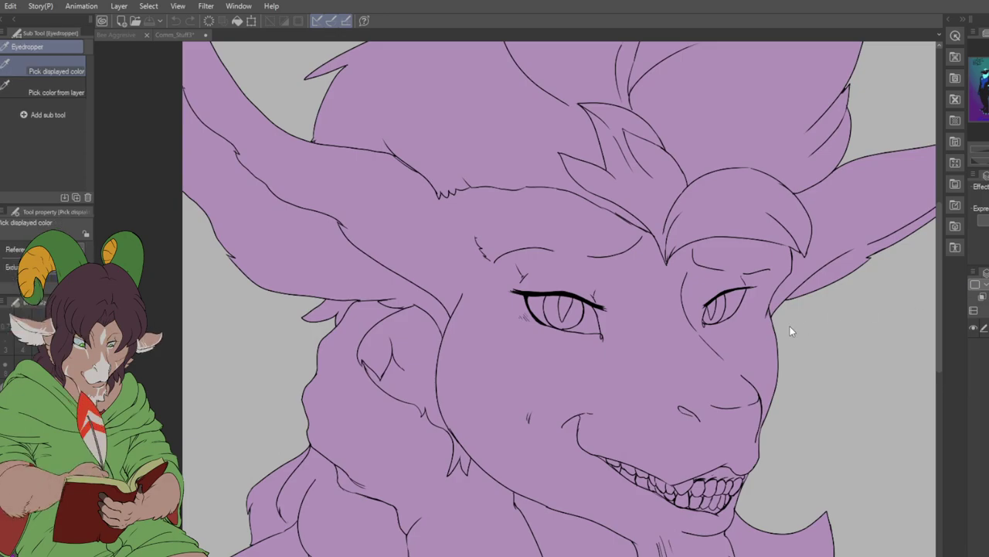
{"action": "key", "text": "ctrl+shift+d"}
{"action": "key", "text": "alt+BackSpace"}
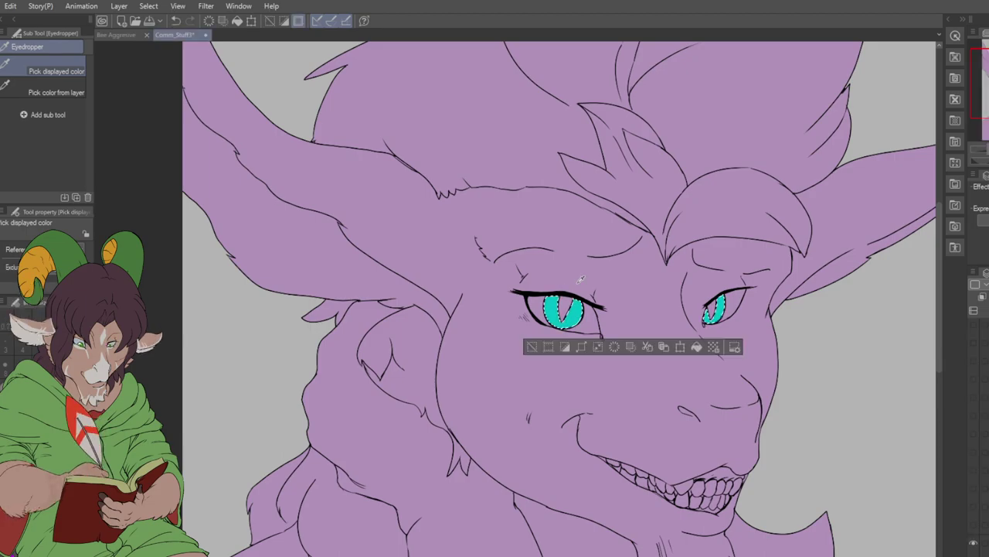
{"action": "key", "text": "ctrl+d"}
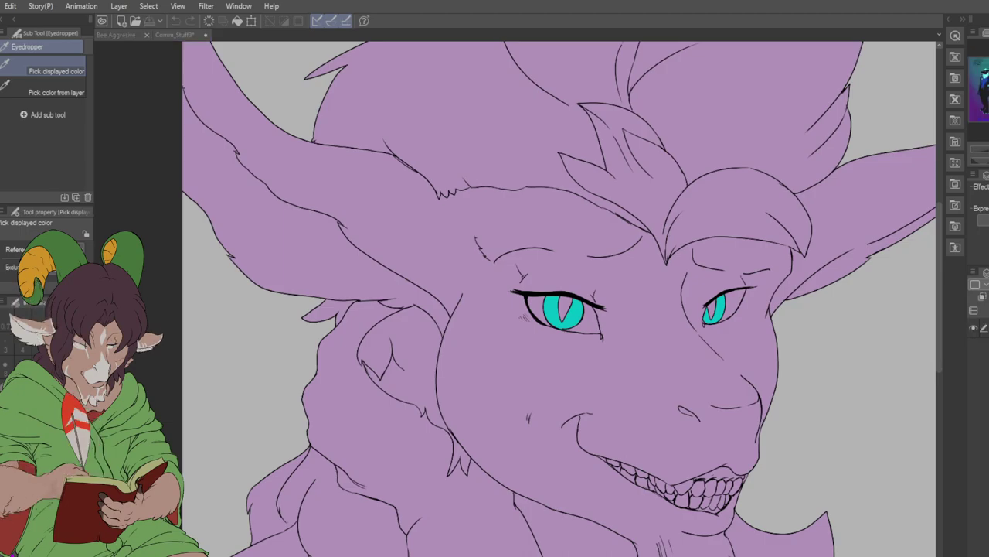
- Select the whites of both eyes around the irises, fill them with pale cream and clear the selection
{"action": "left_click", "coordinate": [691, 375]}
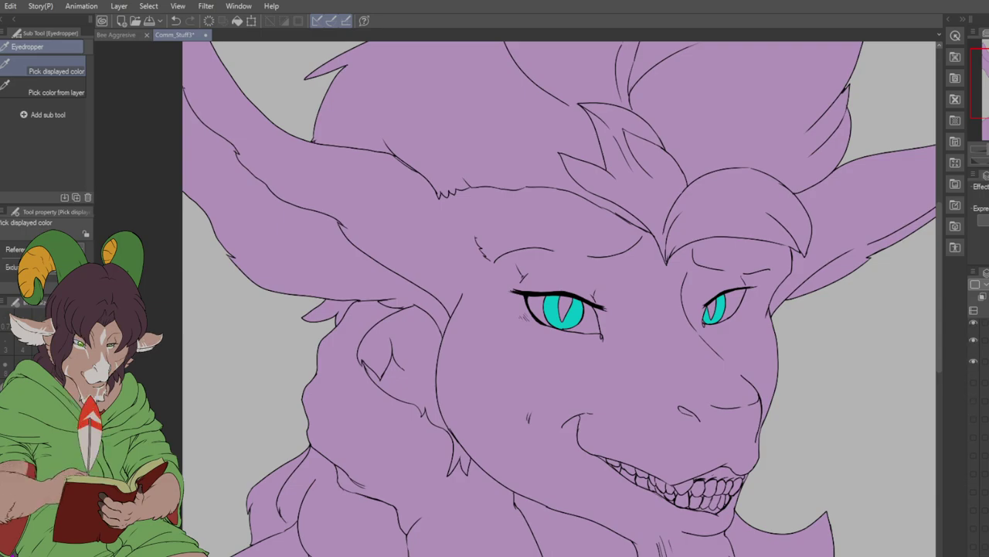
{"action": "key", "text": "w"}
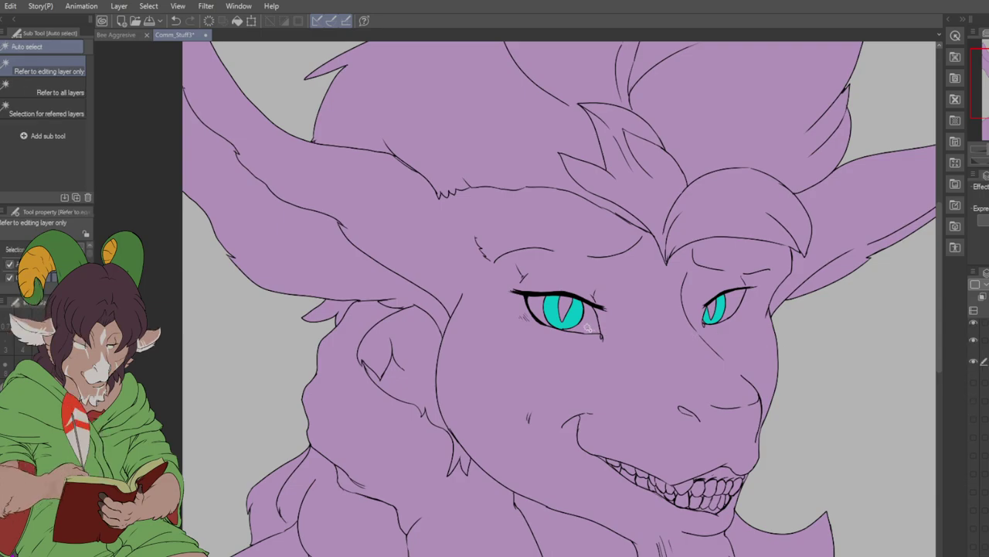
{"action": "left_click", "coordinate": [572, 323]}
{"action": "left_click", "coordinate": [541, 317], "text": "shift"}
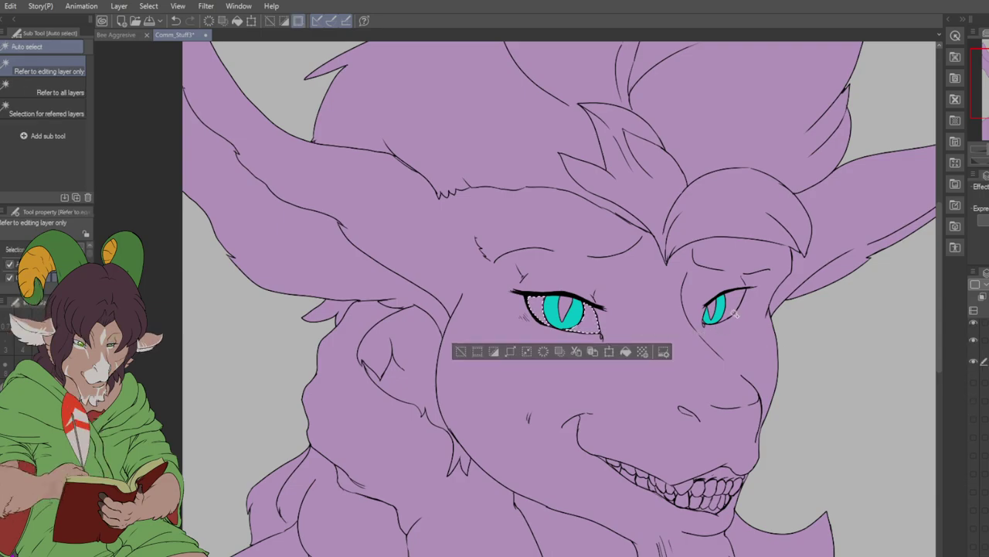
{"action": "left_click", "coordinate": [733, 311], "text": "shift"}
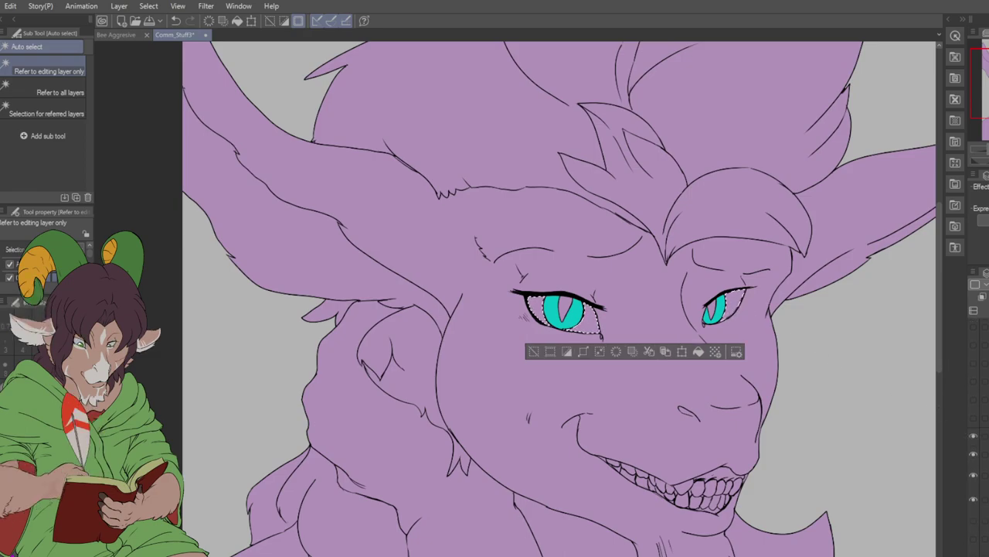
{"action": "key", "text": "alt+BackSpace"}
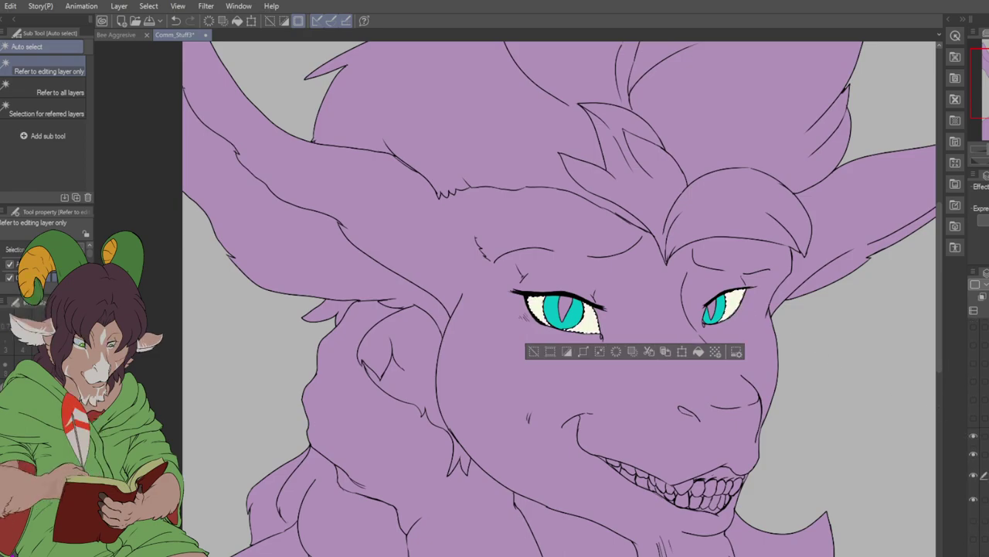
{"action": "key", "text": "ctrl+d"}
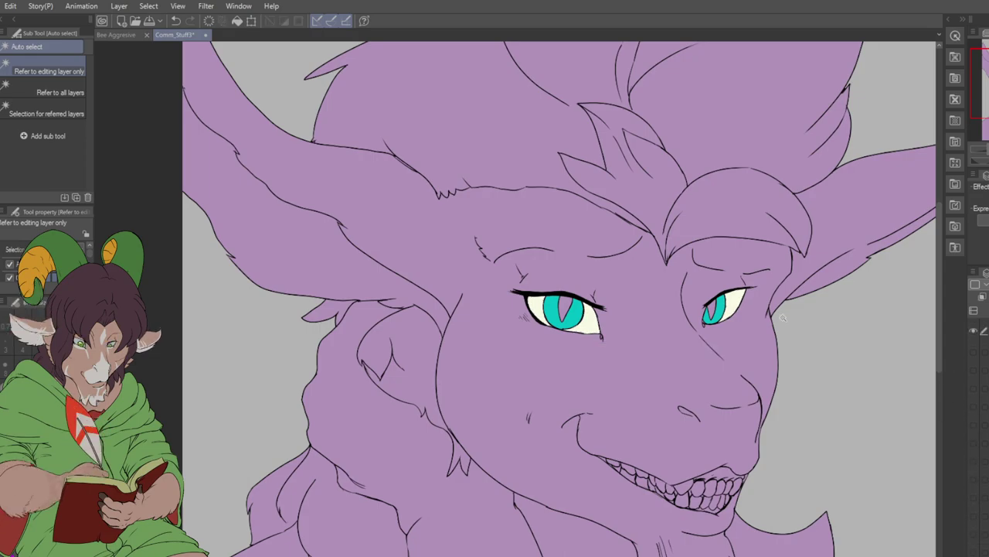
- Select the slit pupils of both eyes, fill them with black and clear the selection
{"action": "scroll", "coordinate": [724, 309], "scroll_direction": "up", "scroll_amount": 2}
{"action": "left_click", "coordinate": [713, 308]}
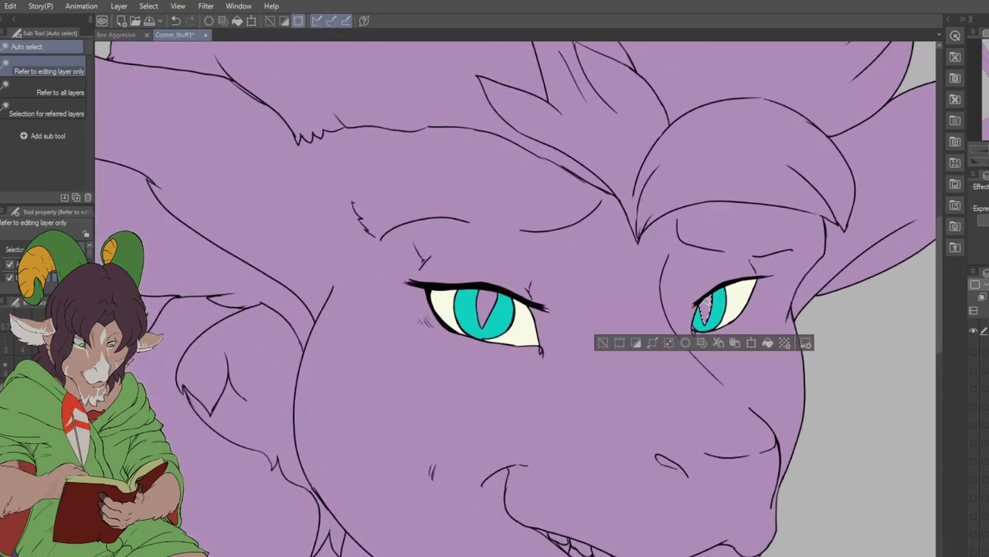
{"action": "left_click", "coordinate": [471, 310], "text": "shift"}
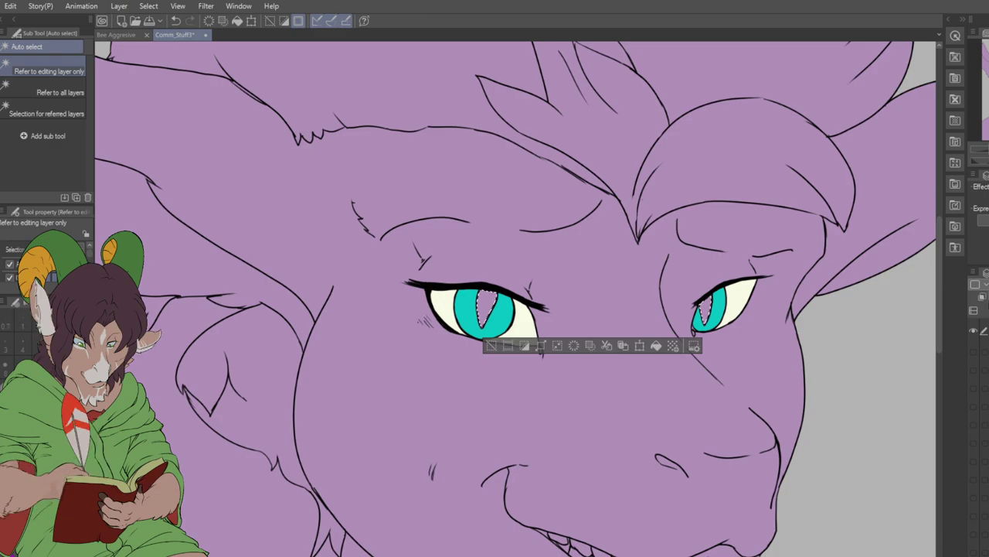
{"action": "key", "text": "i"}
{"action": "key", "text": "ctrl+d"}
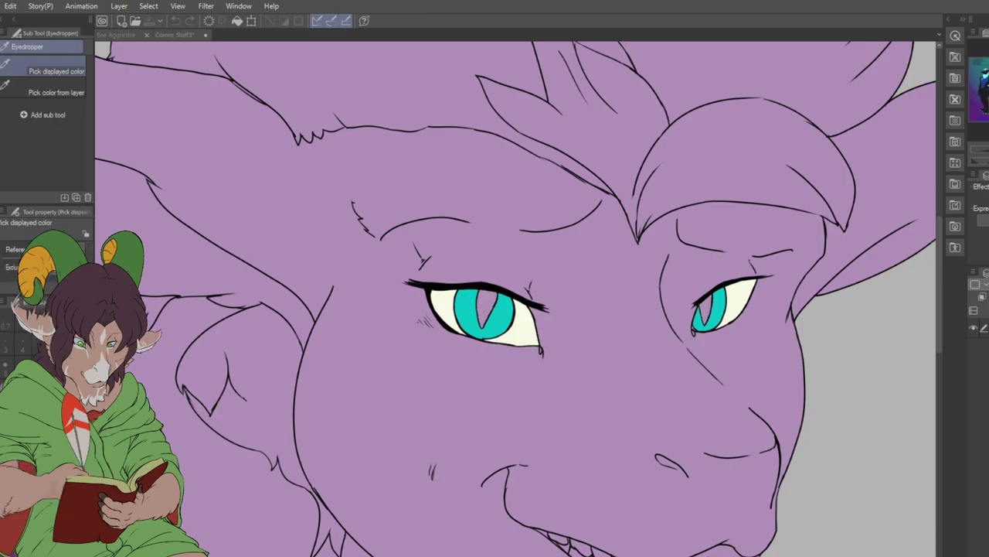
{"action": "key", "text": "ctrl+z"}
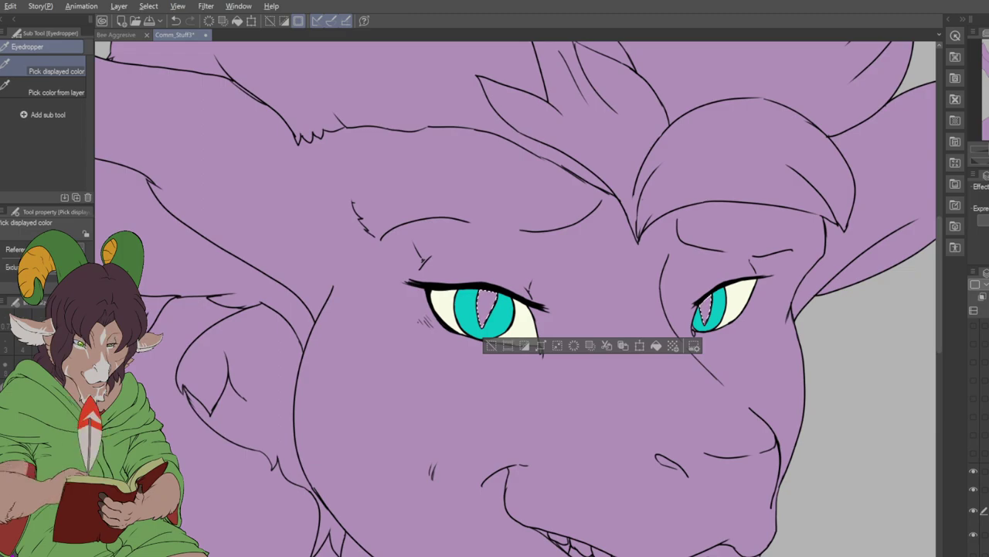
{"action": "key", "text": "alt+BackSpace"}
{"action": "key", "text": "ctrl+d"}
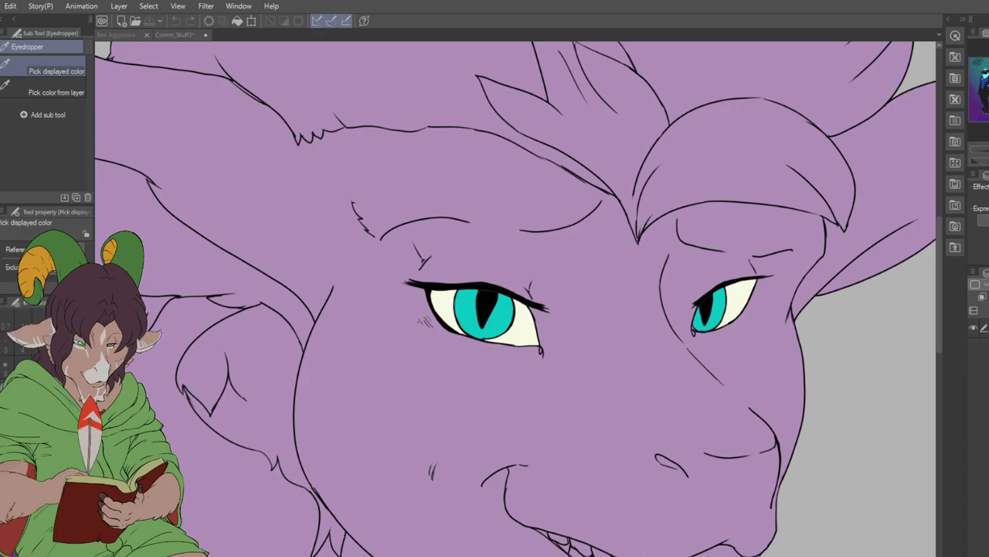
- Select the face, both ears, the neck, raised arm and shoulder, fill them with near-black and clear the selection
{"action": "scroll", "coordinate": [806, 396], "scroll_direction": "down", "scroll_amount": 2}
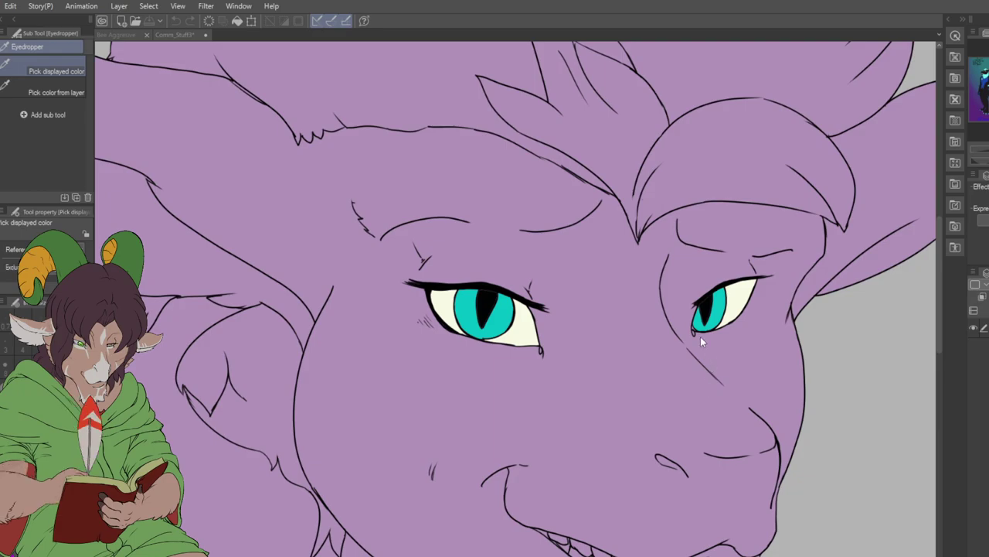
{"action": "scroll", "coordinate": [719, 349], "scroll_direction": "down", "scroll_amount": 1}
{"action": "scroll", "coordinate": [718, 350], "scroll_direction": "down", "scroll_amount": 2}
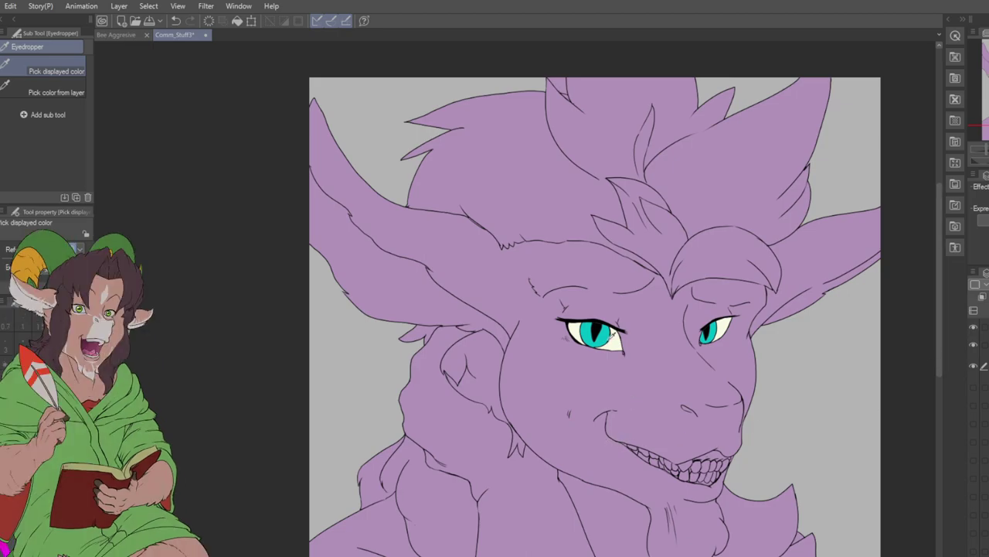
{"action": "key", "text": "w"}
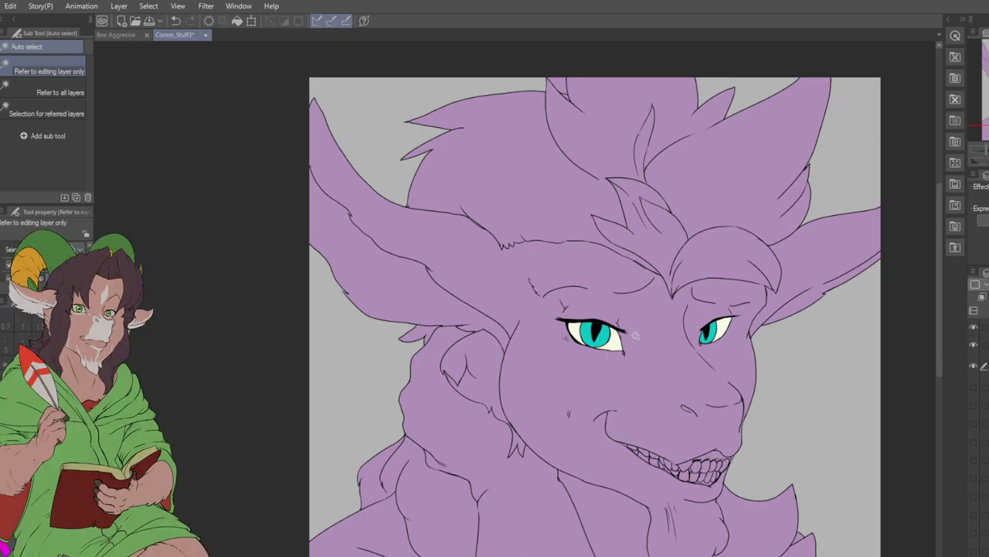
{"action": "left_click", "coordinate": [638, 393]}
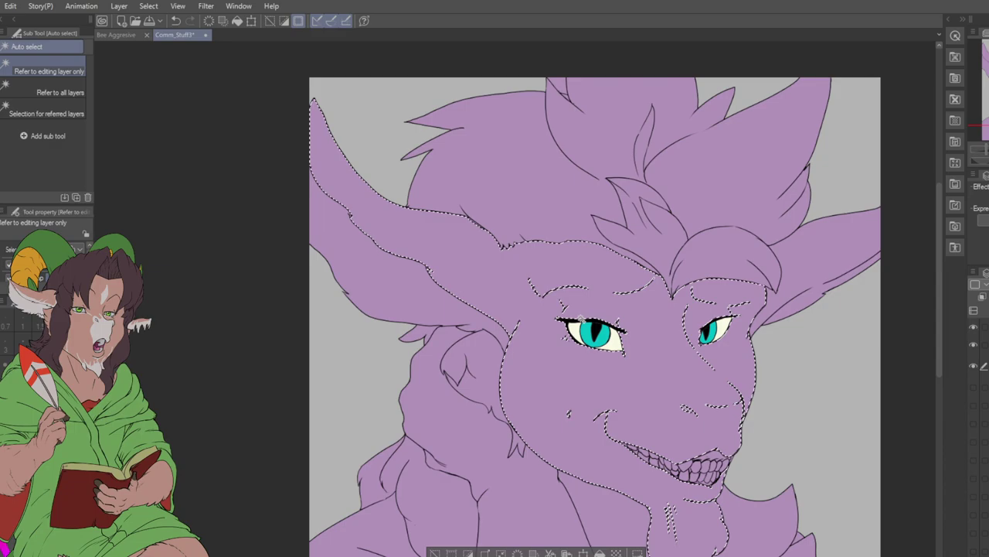
{"action": "left_click", "coordinate": [401, 274], "text": "shift"}
{"action": "left_click", "coordinate": [827, 271], "text": "shift"}
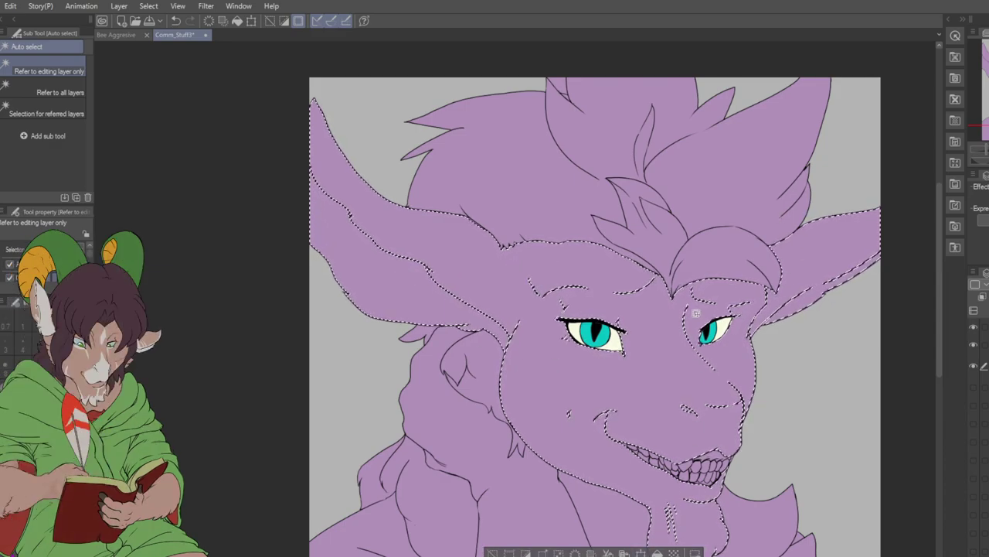
{"action": "scroll", "coordinate": [588, 298], "scroll_direction": "down", "scroll_amount": 2}
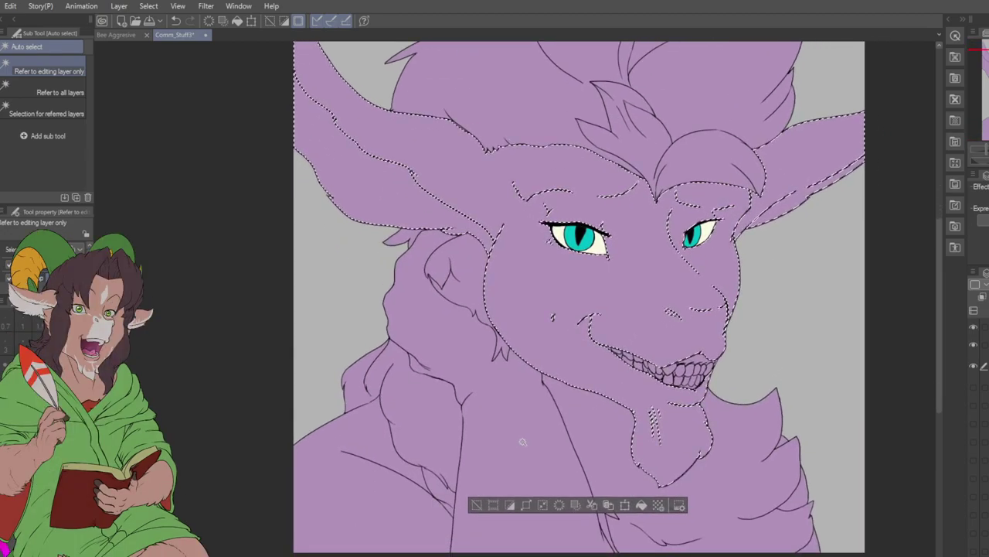
{"action": "key", "text": "ctrl+d"}
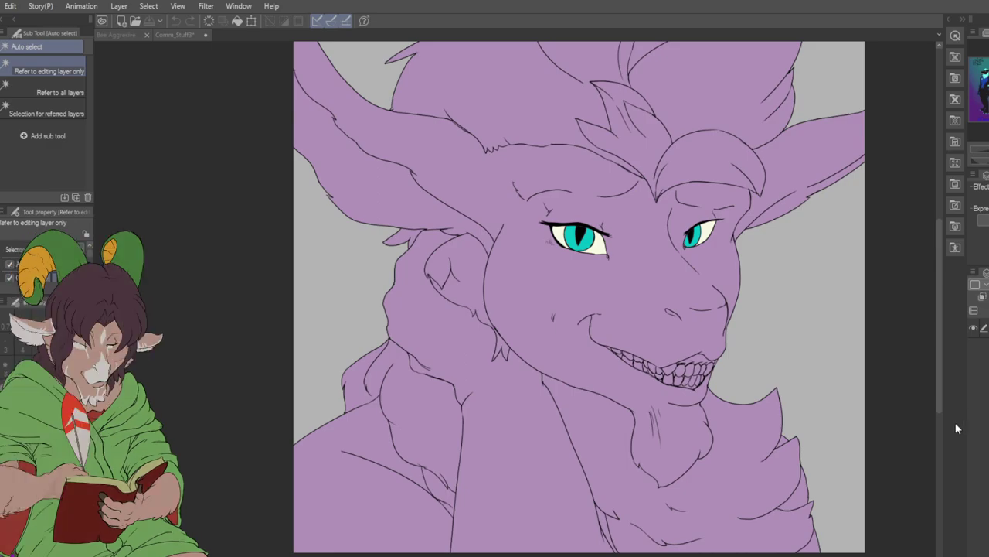
{"action": "left_click", "coordinate": [566, 521]}
{"action": "left_click", "coordinate": [392, 459], "text": "shift"}
{"action": "left_click", "coordinate": [145, 5]}
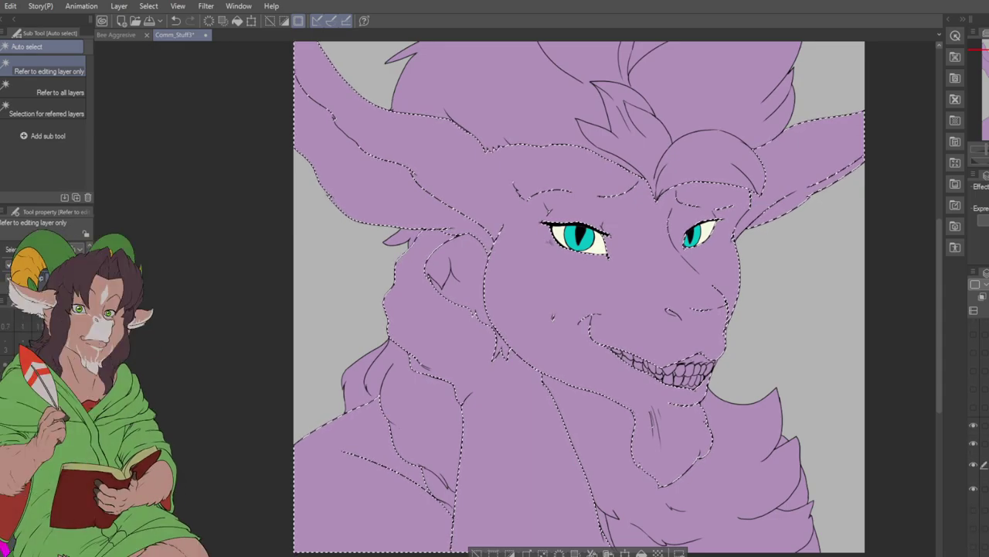
{"action": "key", "text": "alt+BackSpace"}
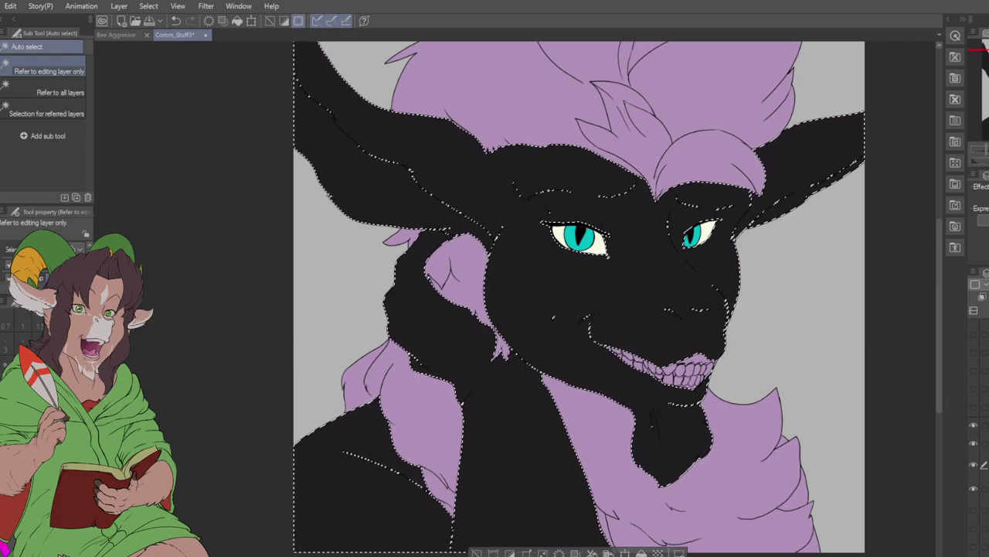
{"action": "key", "text": "ctrl+d"}
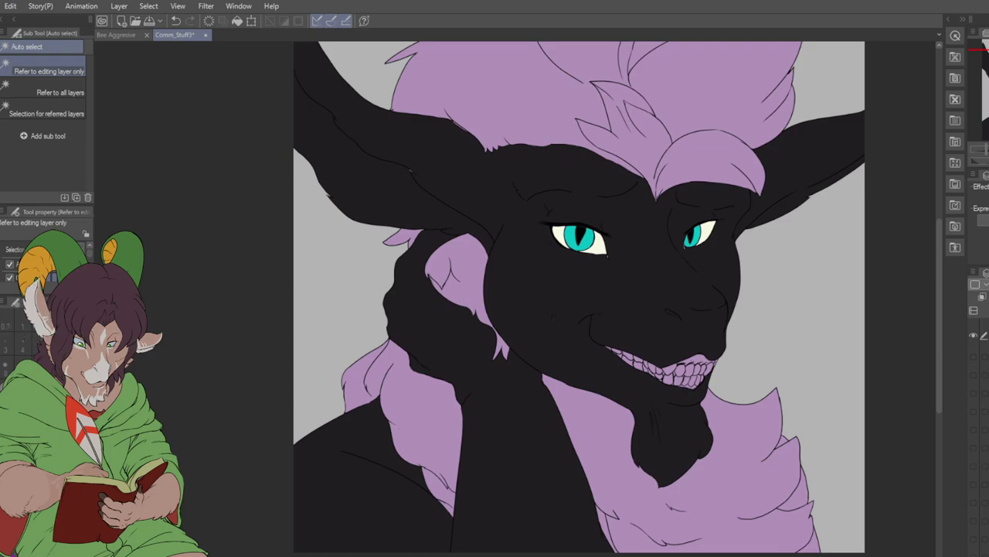
- Select the hair, its locks behind the hand and arm, and the chest fluff, fill them with light cyan and clear the selection
{"action": "left_click", "coordinate": [749, 460]}
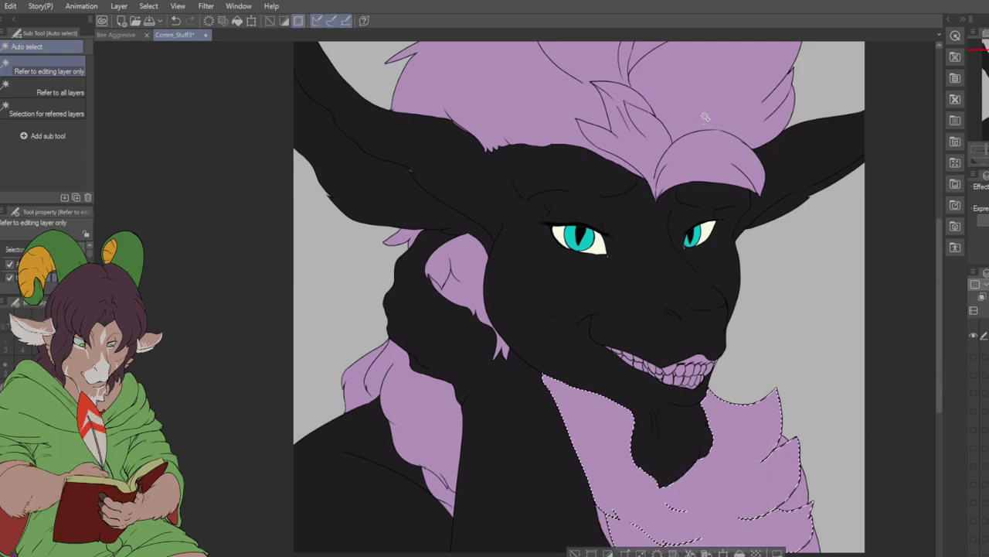
{"action": "left_click", "coordinate": [650, 122], "text": "shift"}
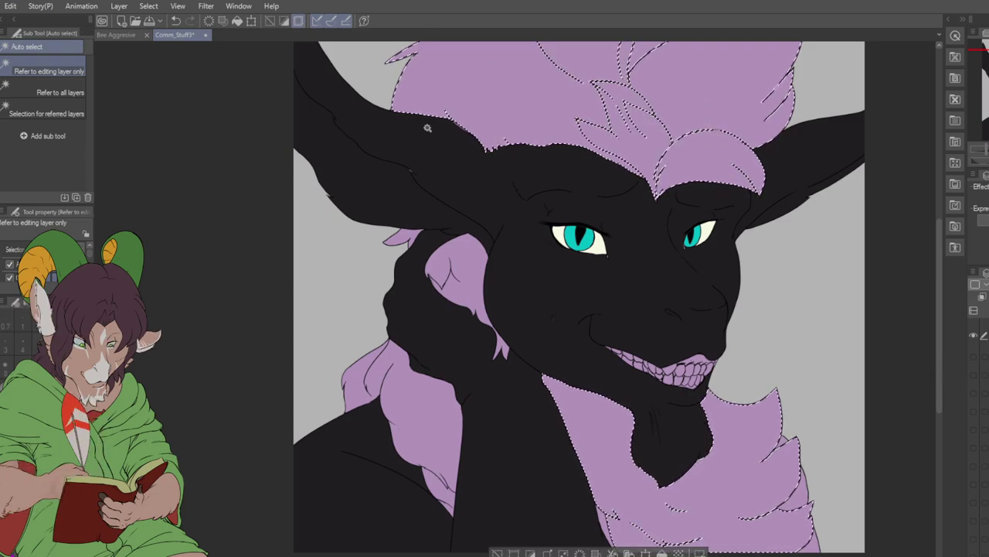
{"action": "left_click", "coordinate": [439, 236], "text": "shift"}
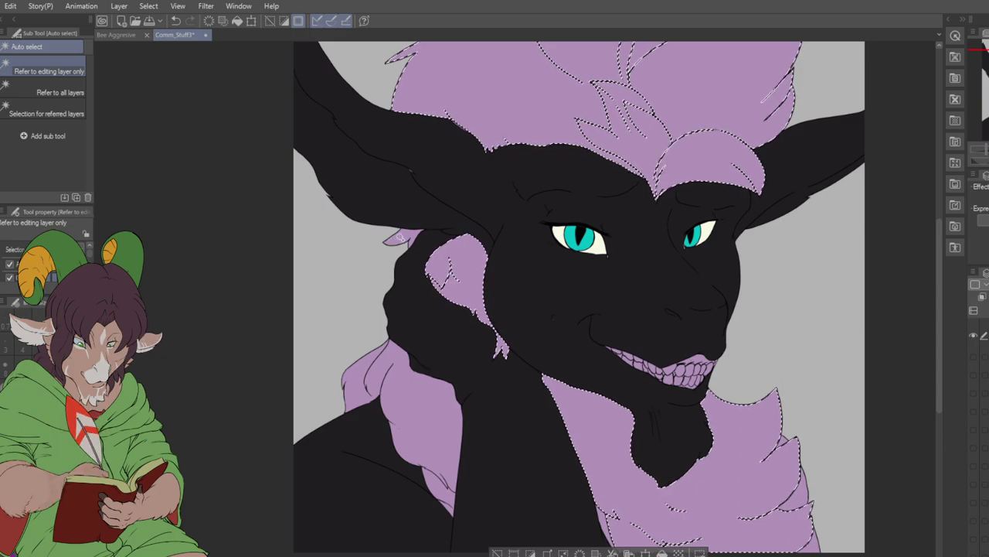
{"action": "left_click", "coordinate": [409, 375], "text": "shift"}
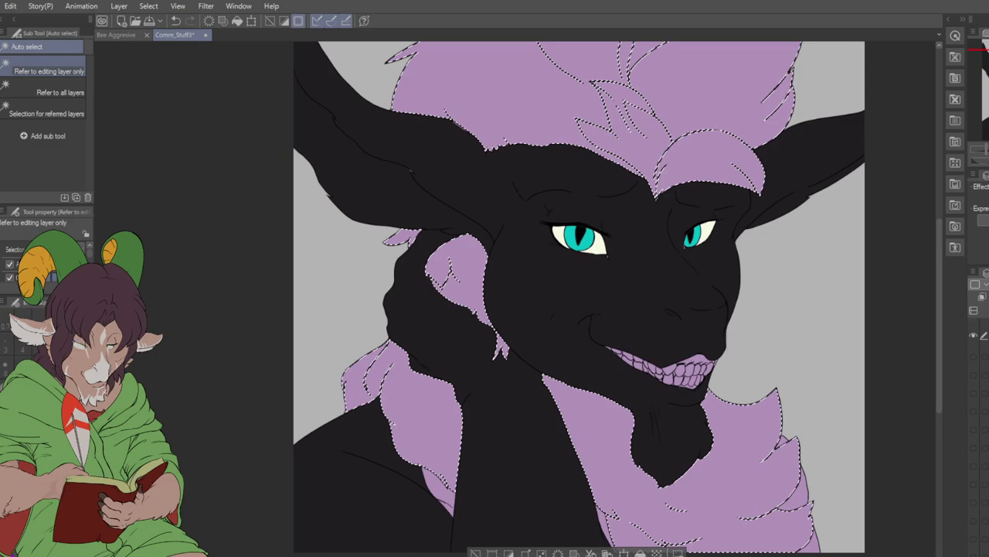
{"action": "key", "text": "ctrl+d"}
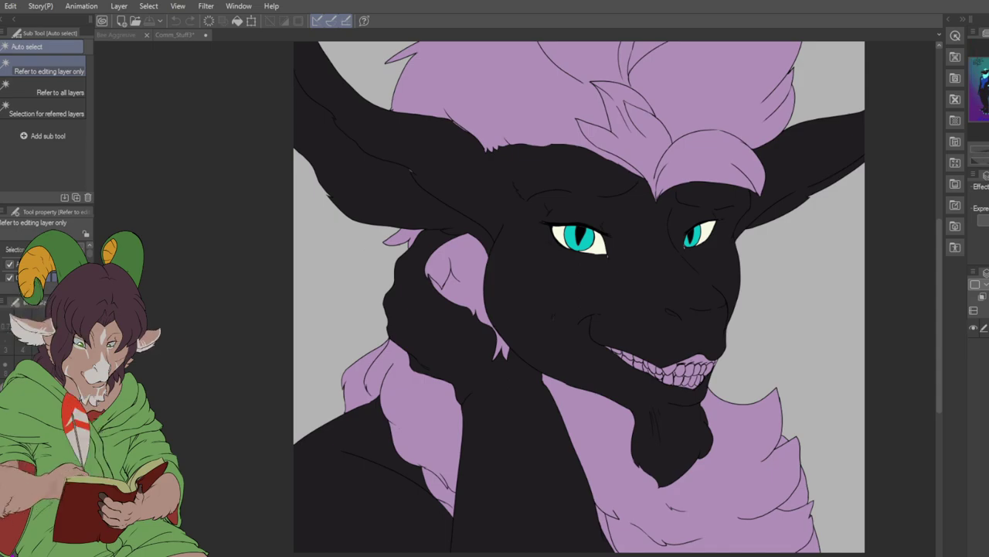
{"action": "key", "text": "i"}
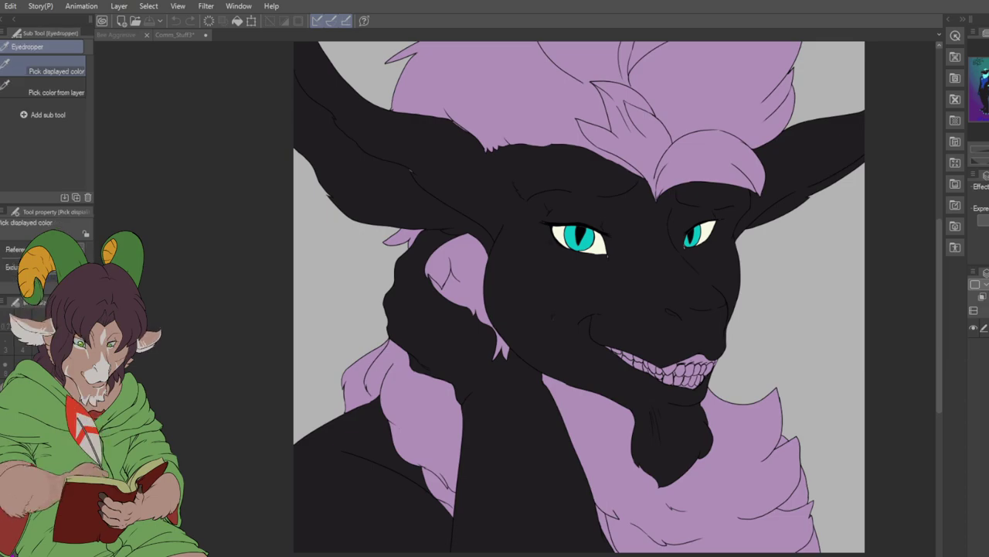
{"action": "key", "text": "ctrl+shift+a"}
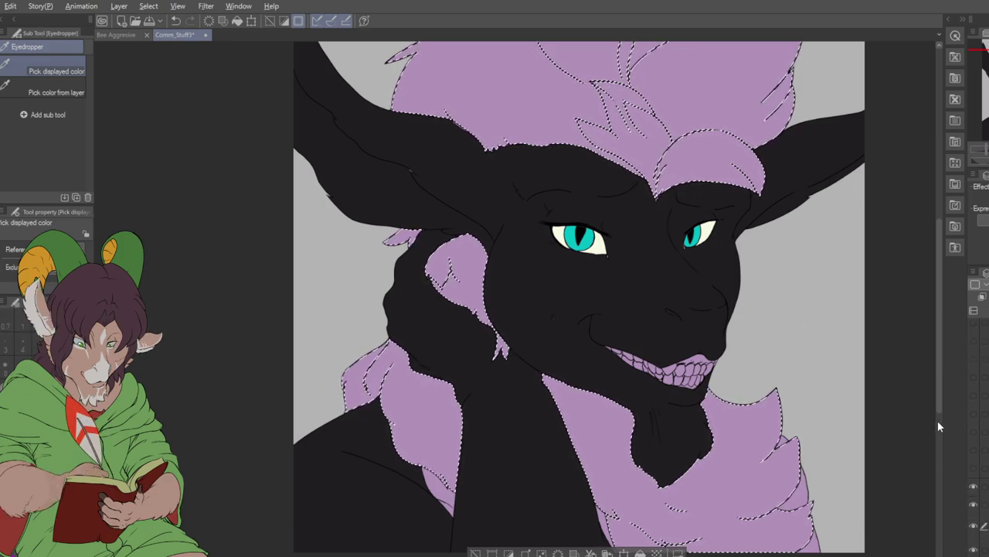
{"action": "key", "text": "alt+Delete"}
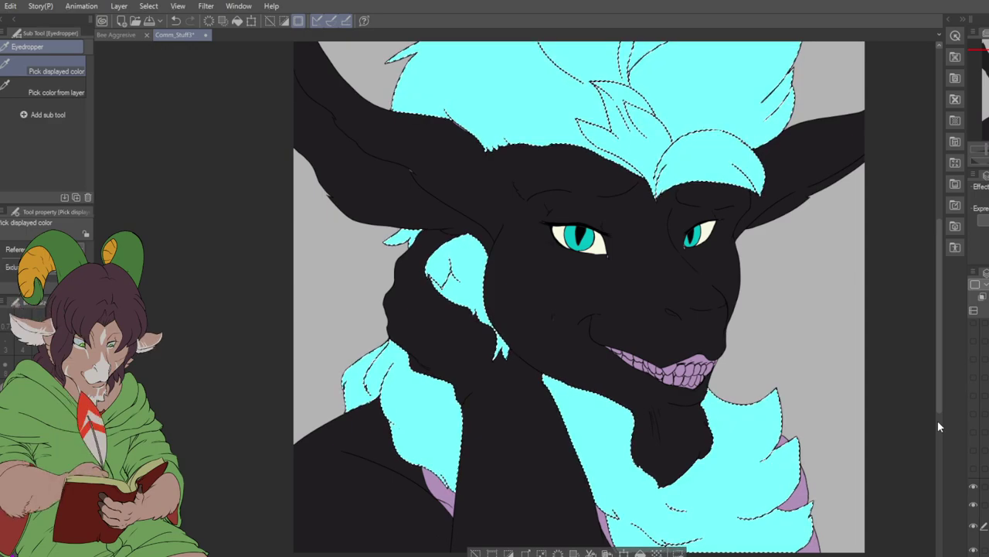
{"action": "key", "text": "ctrl+d"}
- Select the remaining purple patches of the far shoulder behind the chest fluff, fill them with near-black and clear the selection
{"action": "scroll", "coordinate": [975, 432], "scroll_direction": "down", "scroll_amount": 3}
{"action": "key", "text": "w"}
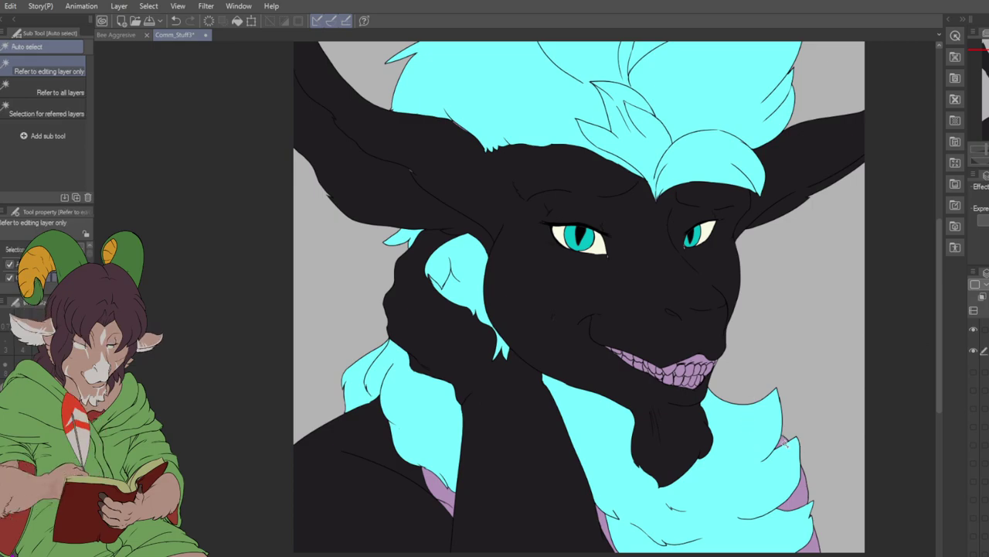
{"action": "left_click", "coordinate": [780, 440]}
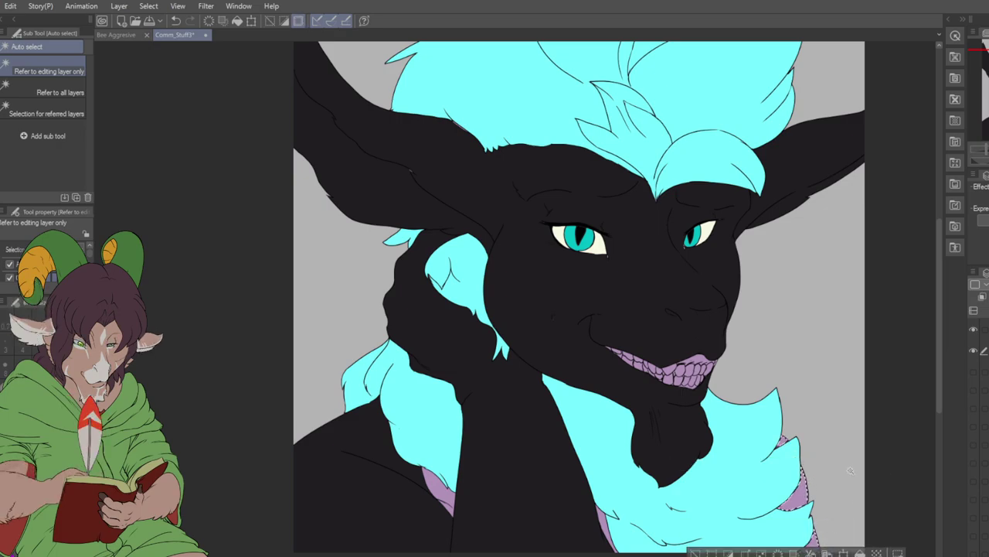
{"action": "scroll", "coordinate": [819, 534], "scroll_direction": "down", "scroll_amount": 2}
{"action": "scroll", "coordinate": [656, 468], "scroll_direction": "up", "scroll_amount": 1}
{"action": "scroll", "coordinate": [656, 468], "scroll_direction": "up", "scroll_amount": 1}
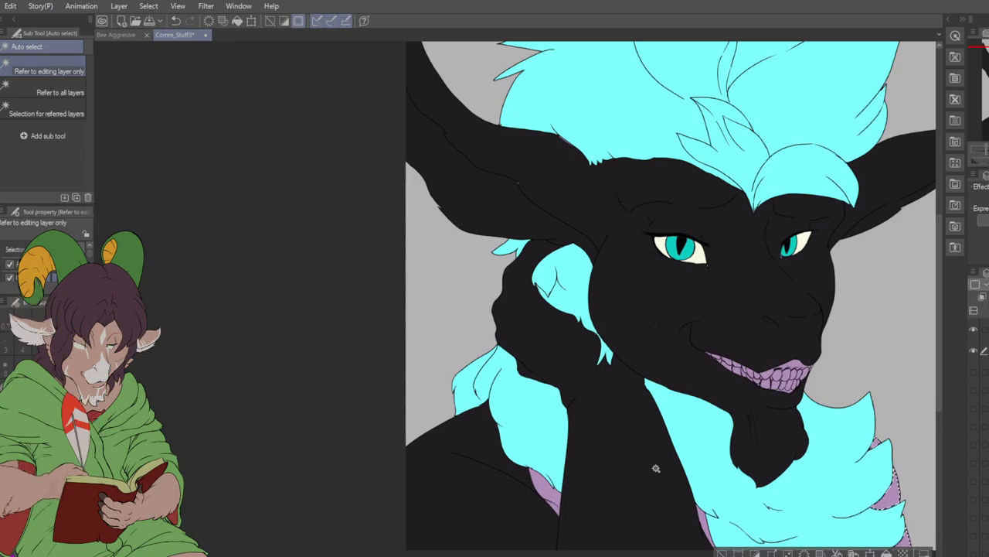
{"action": "key", "text": "i"}
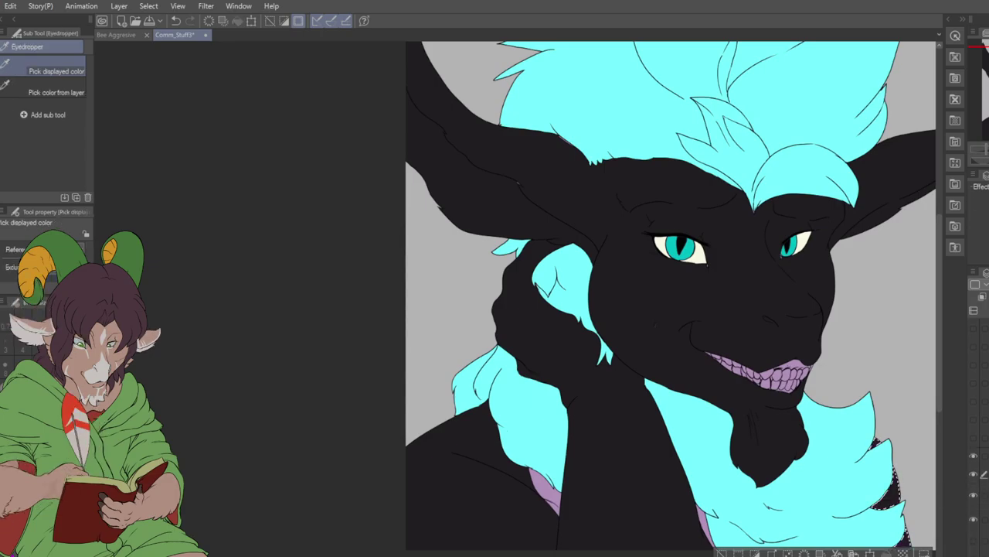
{"action": "key", "text": "ctrl+d"}
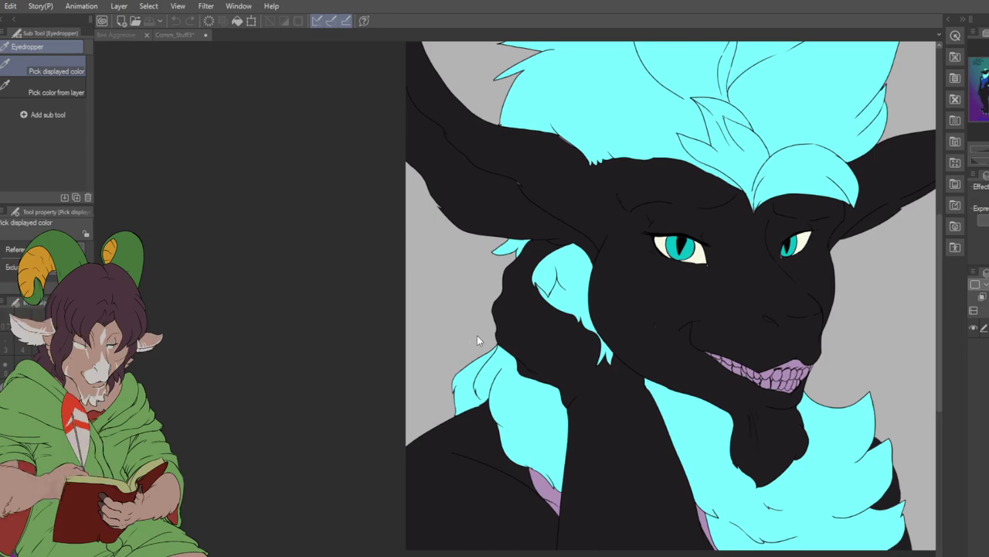
- Select the two small purple patches on either side of the raised arm, fill them with dark blue and clear the selection
{"action": "left_click", "coordinate": [576, 418]}
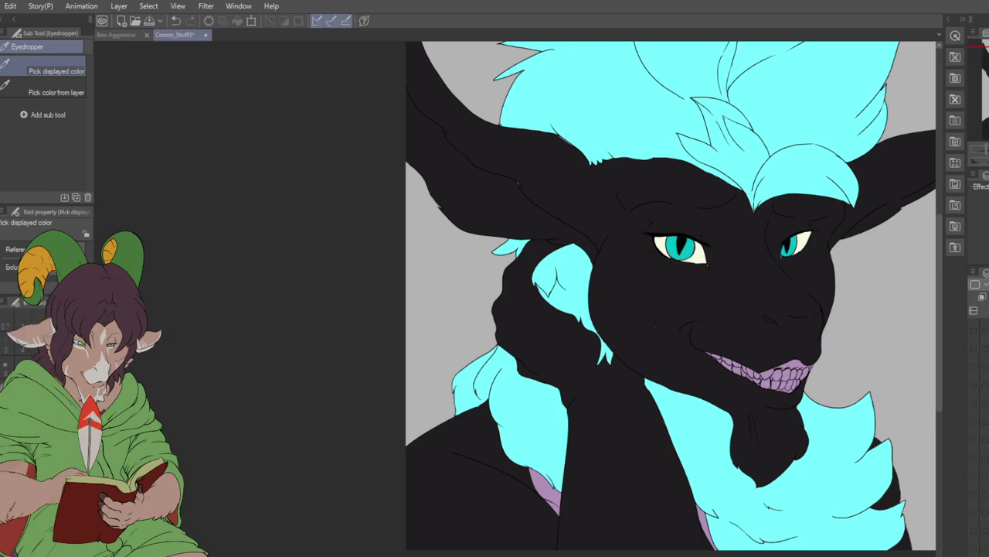
{"action": "key", "text": "w"}
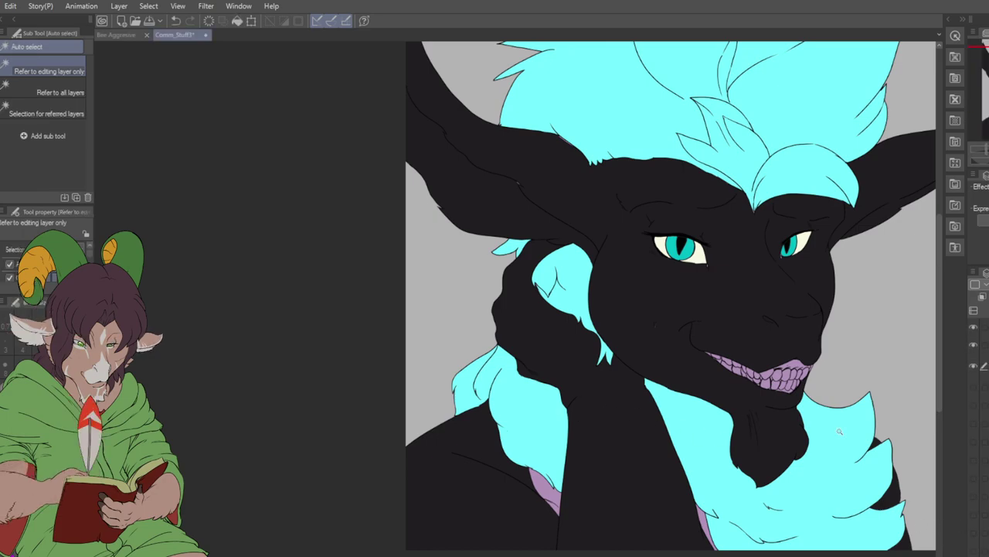
{"action": "left_click", "coordinate": [553, 491]}
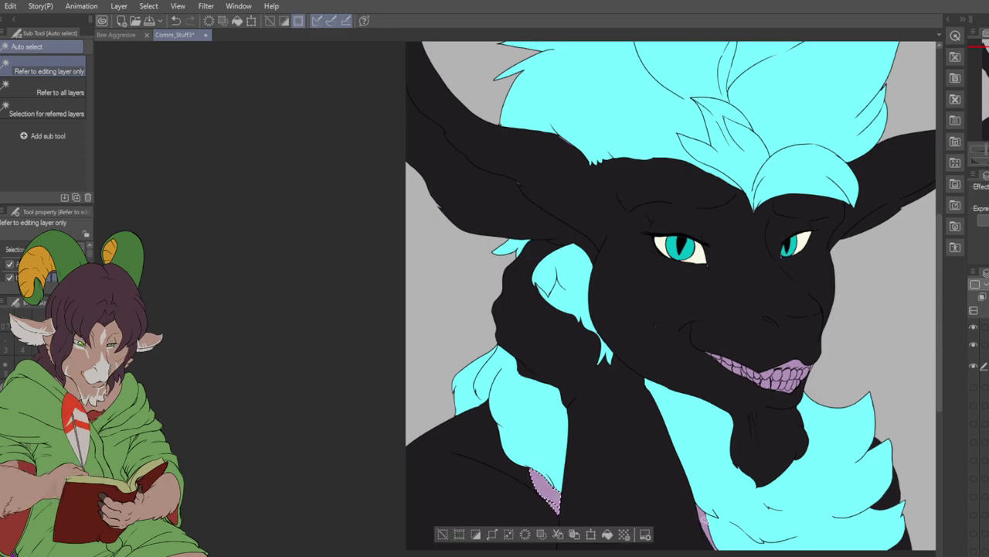
{"action": "left_click", "coordinate": [702, 521], "text": "shift"}
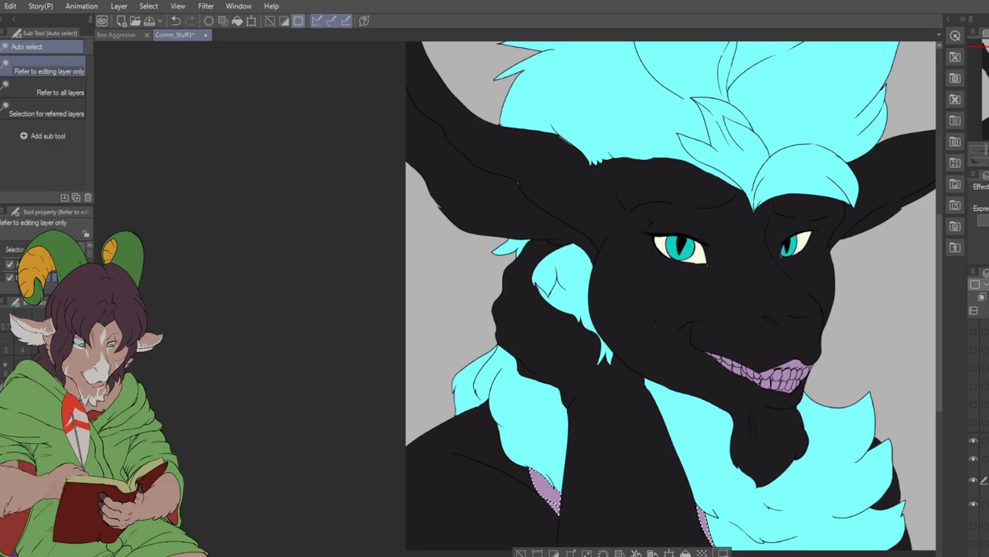
{"action": "key", "text": "alt+BackSpace"}
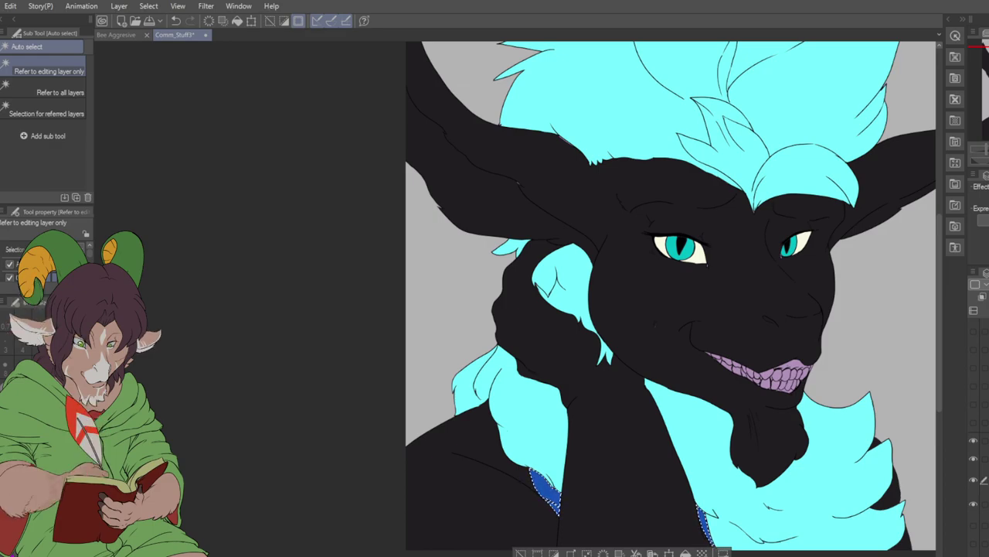
{"action": "key", "text": "ctrl+d"}
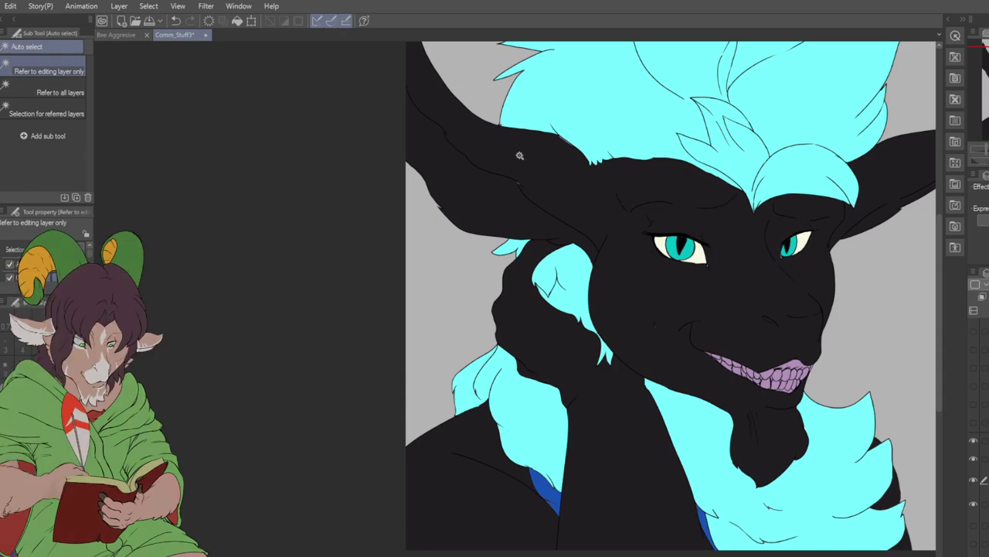
- Sample the near-black skin color and paint over the stray unfilled specks on the ear and face with the K Hard 2 brush
{"action": "scroll", "coordinate": [529, 155], "scroll_direction": "up", "scroll_amount": 2}
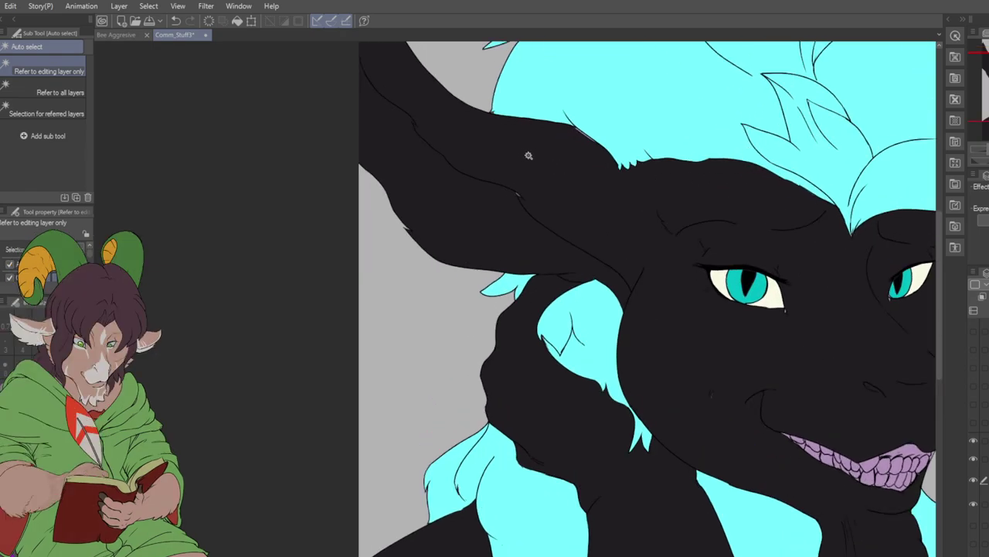
{"action": "key", "text": "i"}
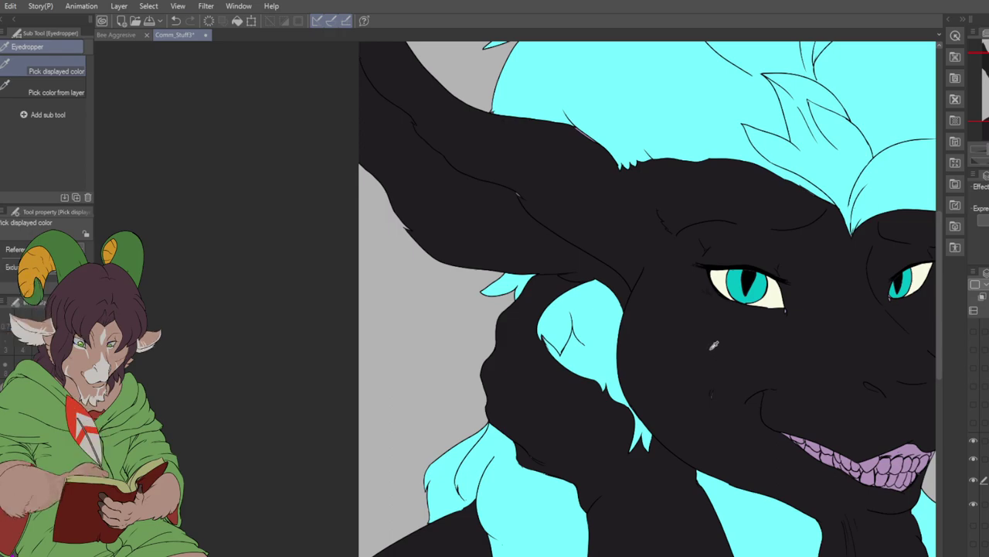
{"action": "key", "text": "b"}
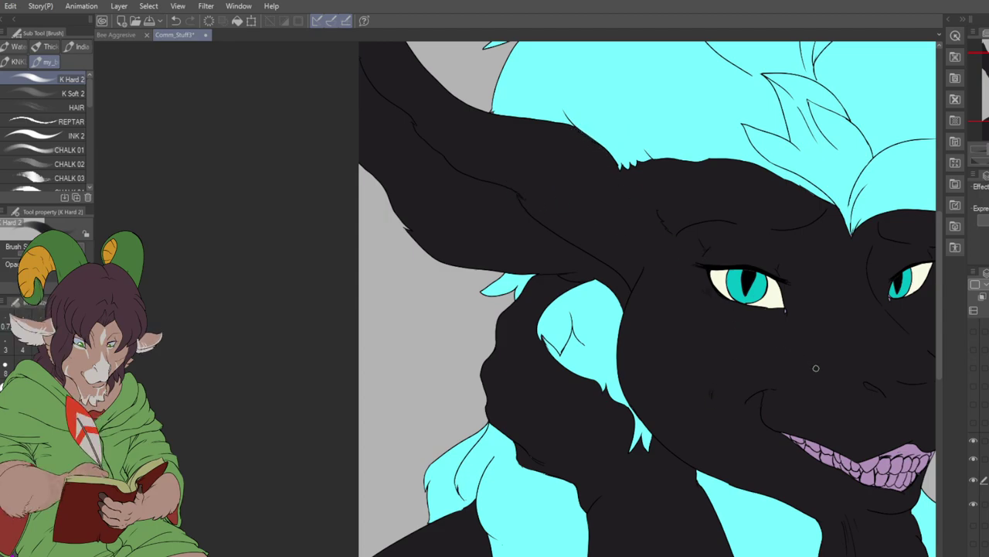
{"action": "left_click_drag", "start_coordinate": [812, 368], "coordinate": [702, 325]}
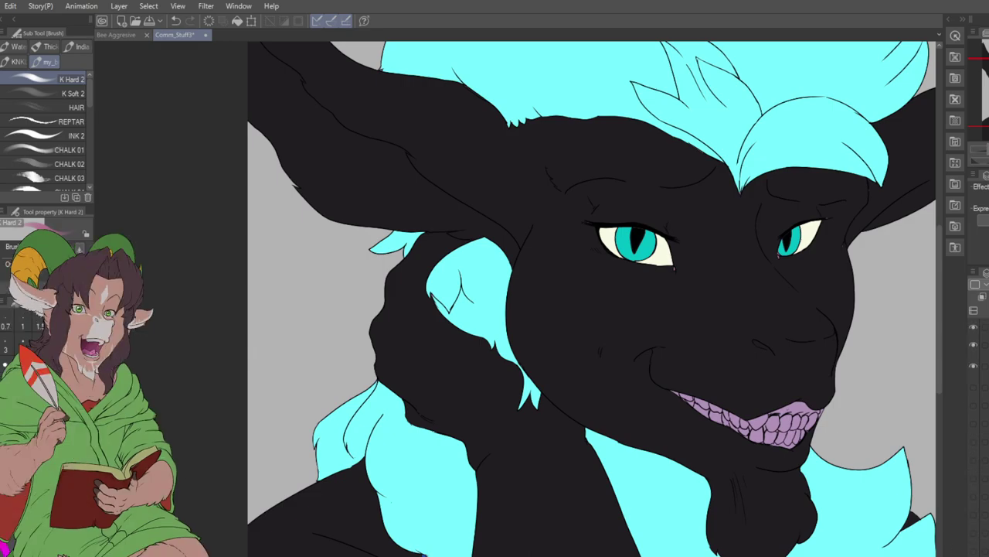
- Select the upper and lower gums around the front teeth, fill them with pink and clear the selection
{"action": "key", "text": "w"}
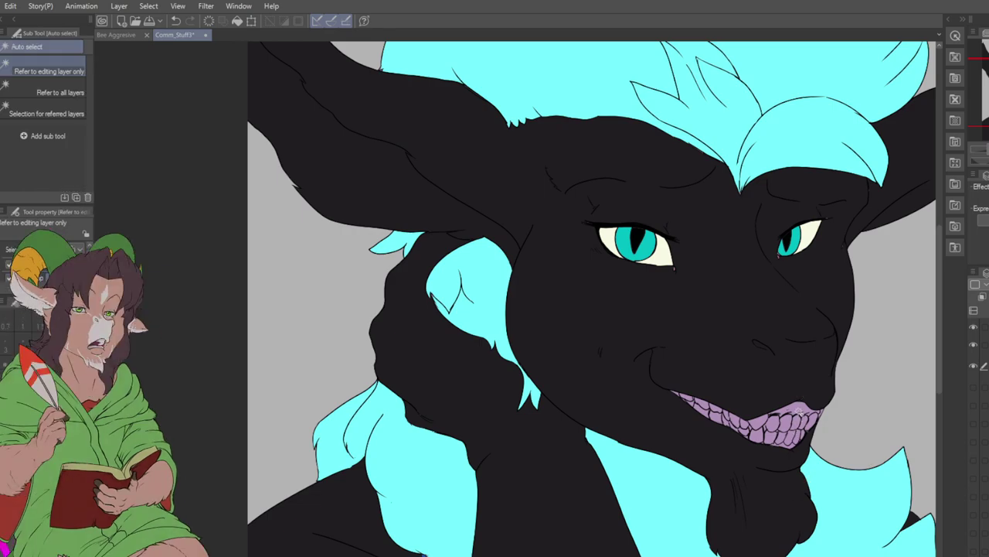
{"action": "left_click", "coordinate": [802, 408]}
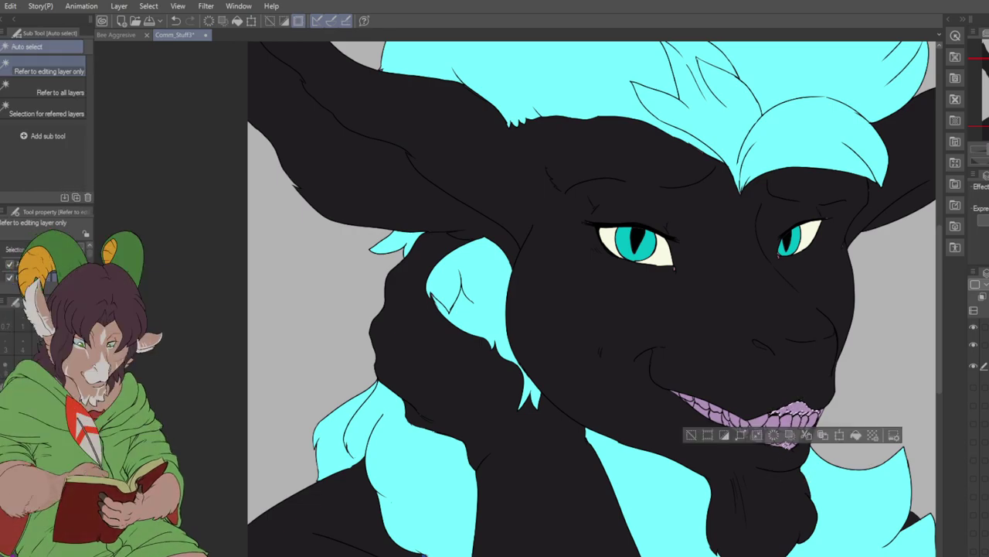
{"action": "scroll", "coordinate": [786, 448], "scroll_direction": "up", "scroll_amount": 2}
{"action": "scroll", "coordinate": [806, 437], "scroll_direction": "up", "scroll_amount": 2}
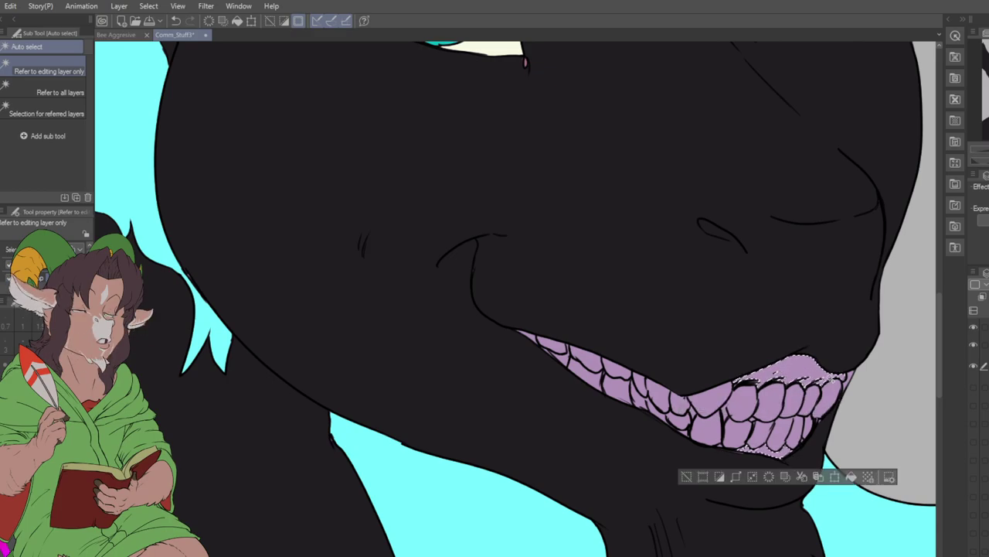
{"action": "scroll", "coordinate": [835, 391], "scroll_direction": "down", "scroll_amount": 3}
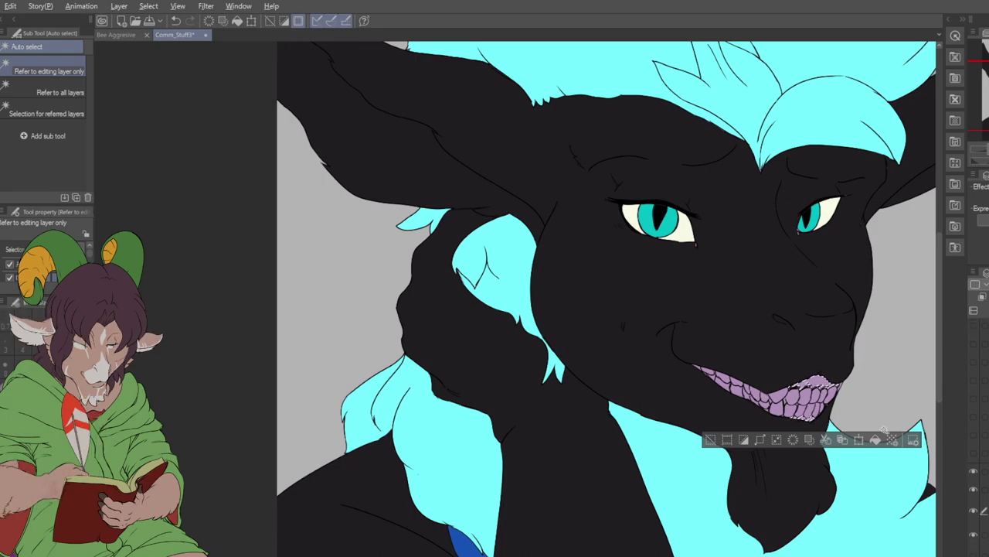
{"action": "key", "text": "ctrl+d"}
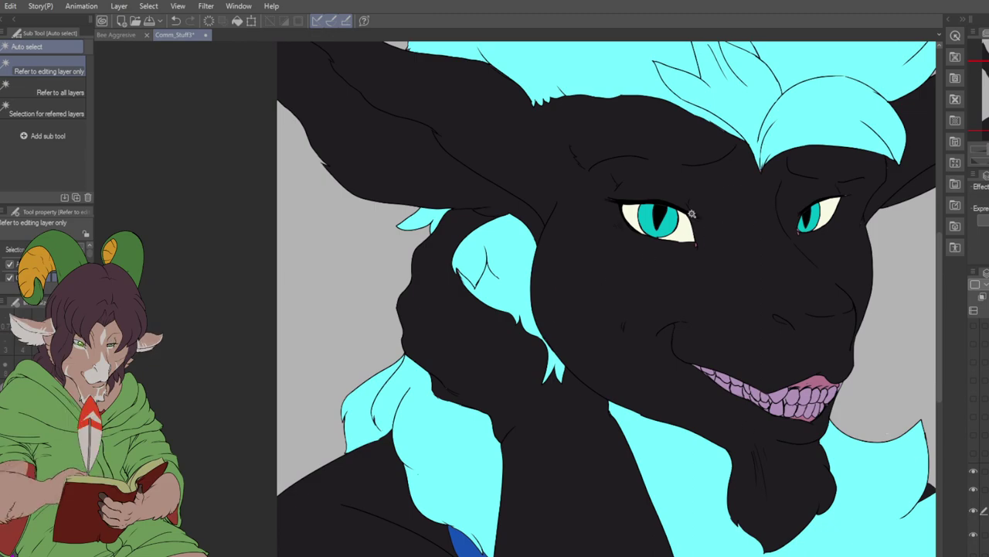
- Sample the off-white of the eyes, select all the upper and lower teeth, fill them with that color and clear the selection
{"action": "scroll", "coordinate": [672, 220], "scroll_direction": "up", "scroll_amount": 1}
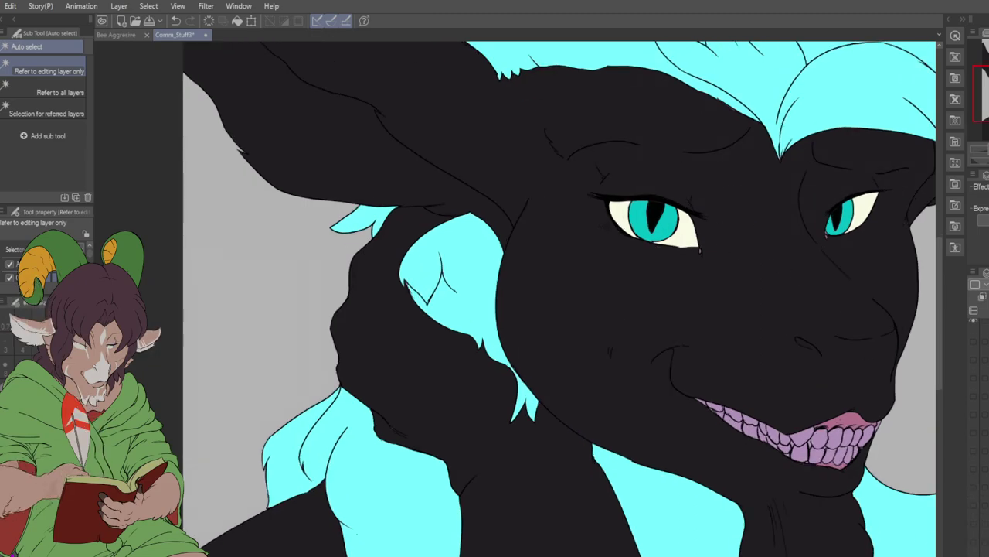
{"action": "key", "text": "i"}
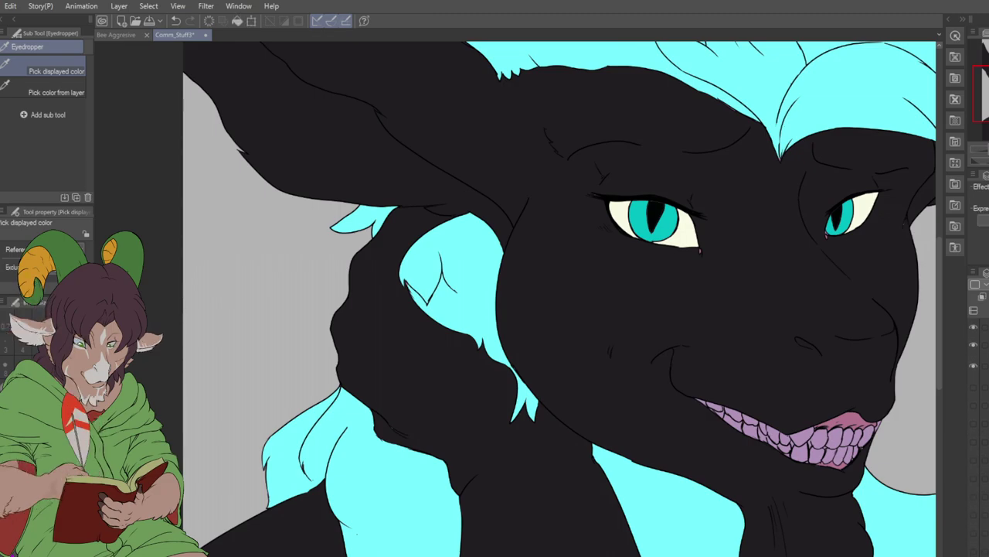
{"action": "key", "text": "w"}
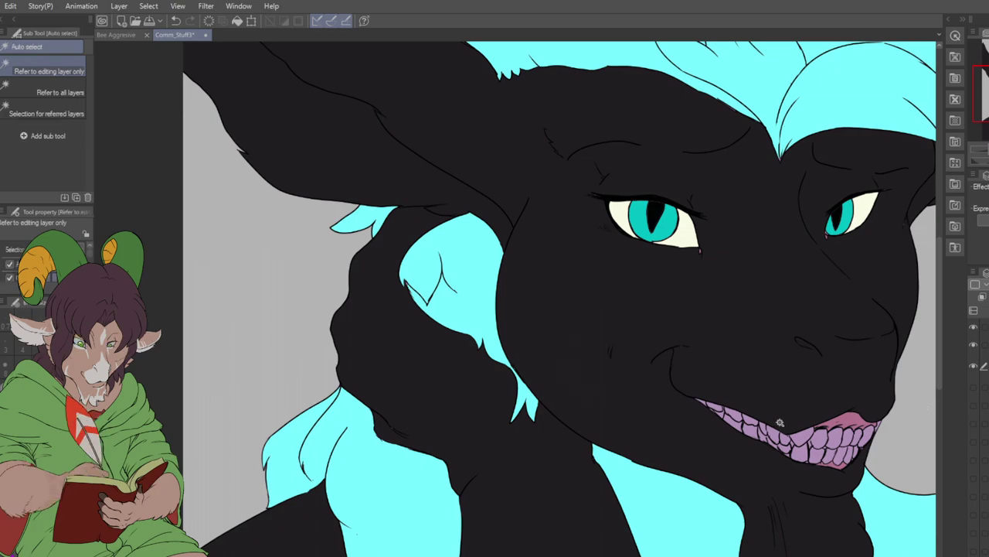
{"action": "scroll", "coordinate": [779, 422], "scroll_direction": "up", "scroll_amount": 3}
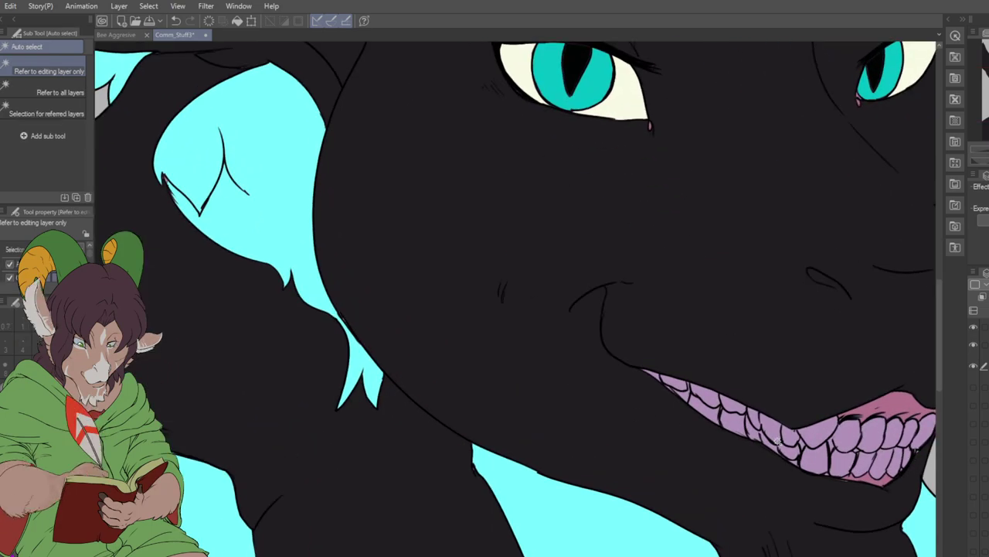
{"action": "left_click", "coordinate": [820, 439]}
{"action": "left_click", "coordinate": [814, 448], "text": "shift"}
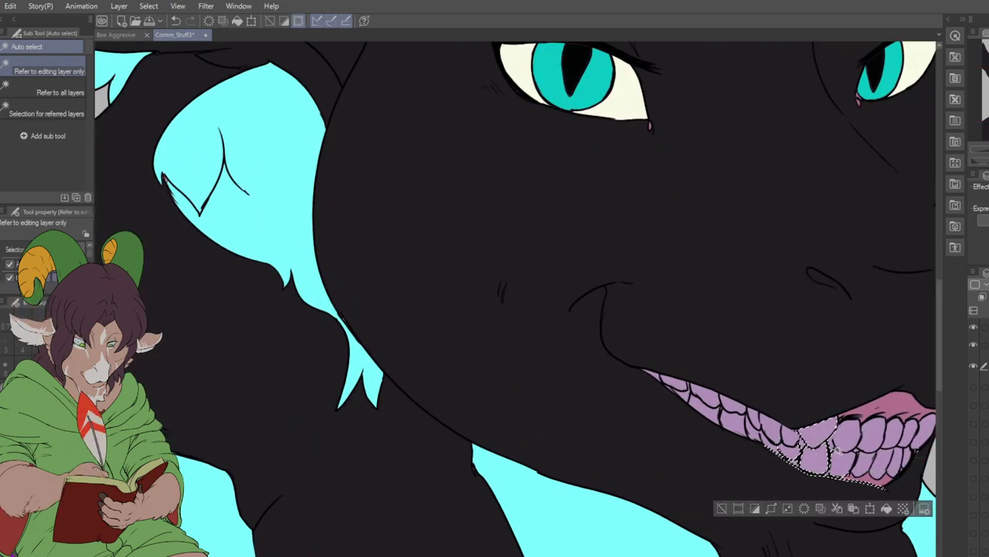
{"action": "key", "text": "ctrl+z"}
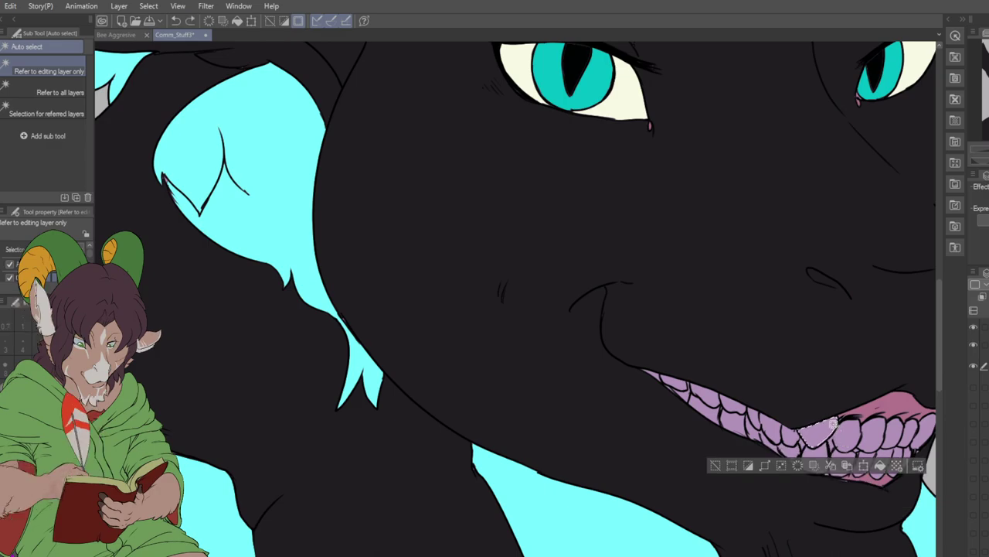
{"action": "left_click", "coordinate": [836, 429], "text": "shift"}
{"action": "left_click", "coordinate": [881, 434], "text": "shift"}
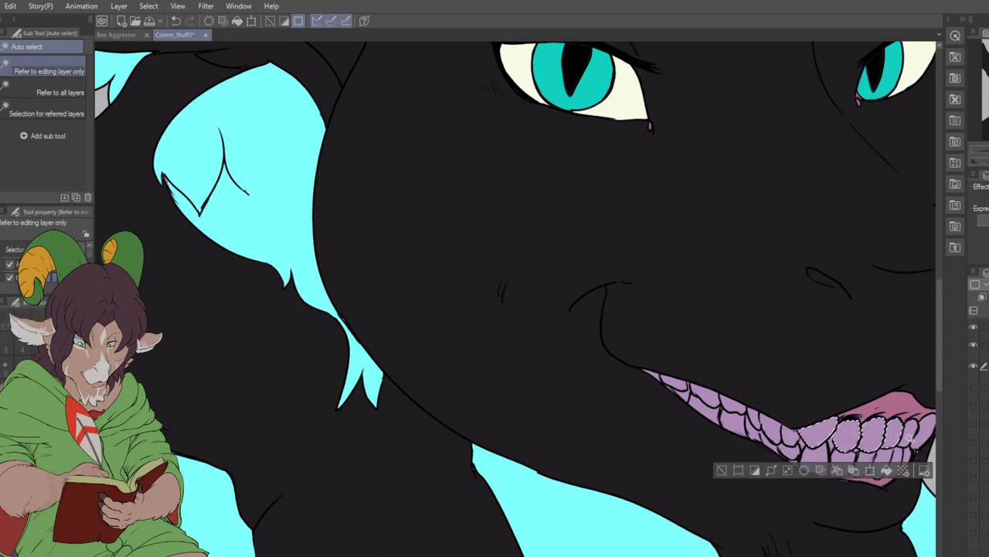
{"action": "left_click", "coordinate": [903, 456], "text": "shift"}
{"action": "left_click", "coordinate": [902, 462], "text": "shift"}
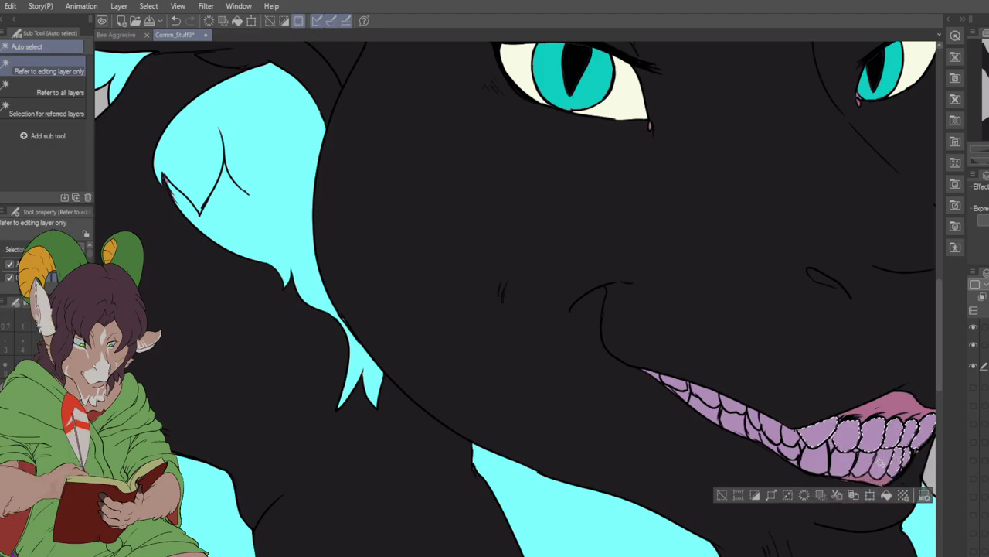
{"action": "left_click", "coordinate": [868, 464], "text": "shift"}
{"action": "left_click", "coordinate": [812, 455], "text": "shift"}
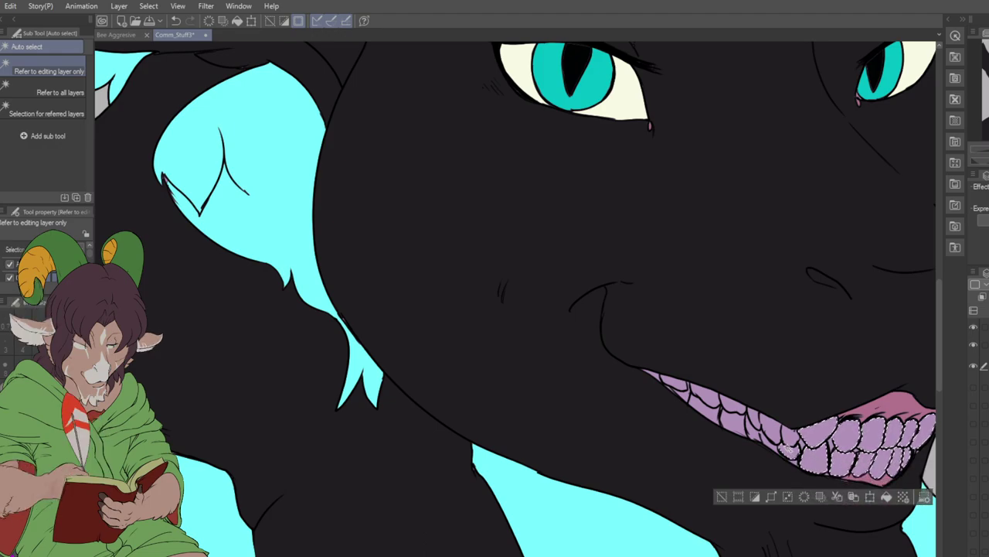
{"action": "left_click", "coordinate": [777, 435], "text": "shift"}
{"action": "left_click", "coordinate": [756, 431], "text": "shift"}
{"action": "left_click", "coordinate": [729, 392], "text": "shift"}
{"action": "left_click", "coordinate": [700, 386], "text": "shift"}
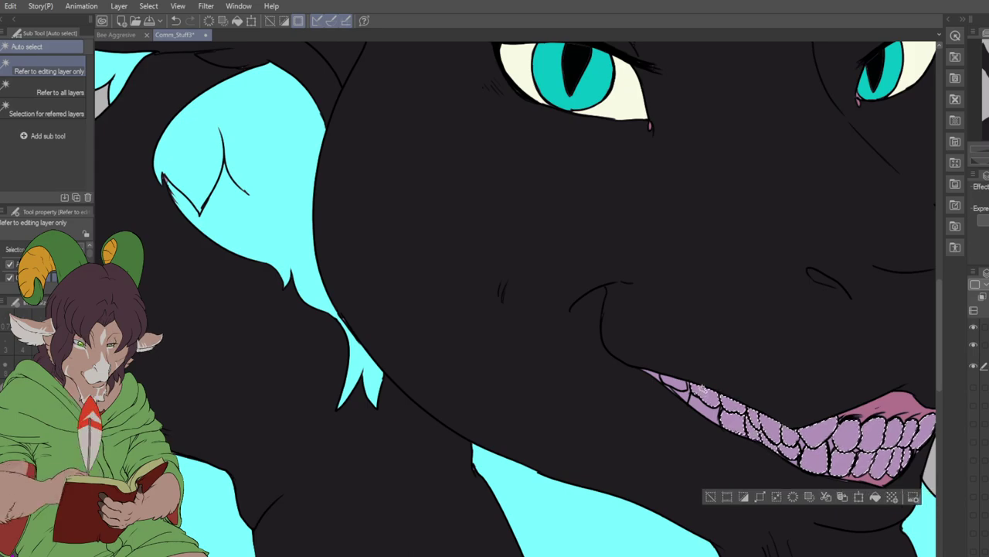
{"action": "left_click", "coordinate": [666, 377], "text": "shift"}
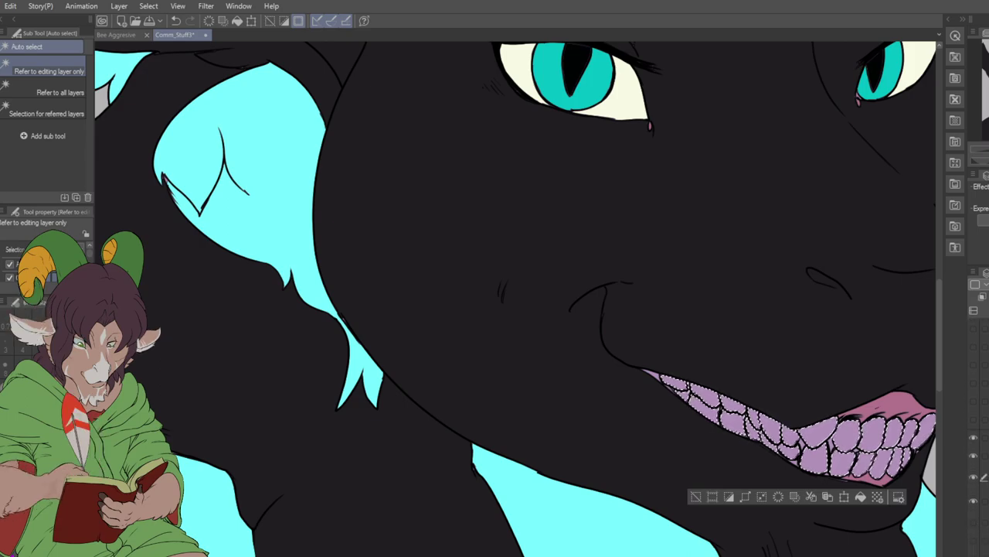
{"action": "key", "text": "alt+BackSpace"}
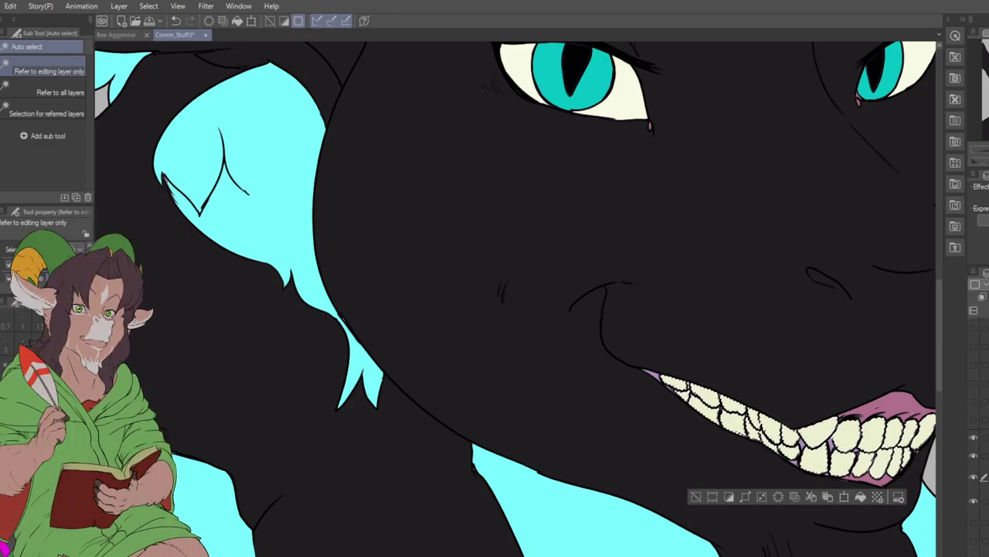
{"action": "key", "text": "ctrl+d"}
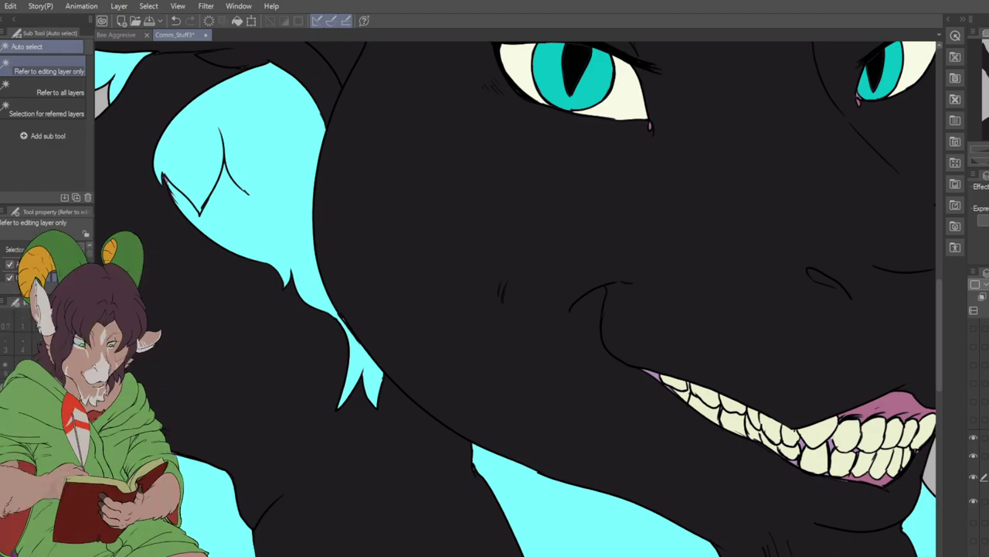
- Select the larger purple patch between the hair tufts at the canvas's upper edge, turn it background gray and clear the selection
{"action": "scroll", "coordinate": [678, 353], "scroll_direction": "up", "scroll_amount": 1}
{"action": "scroll", "coordinate": [702, 369], "scroll_direction": "down", "scroll_amount": 5}
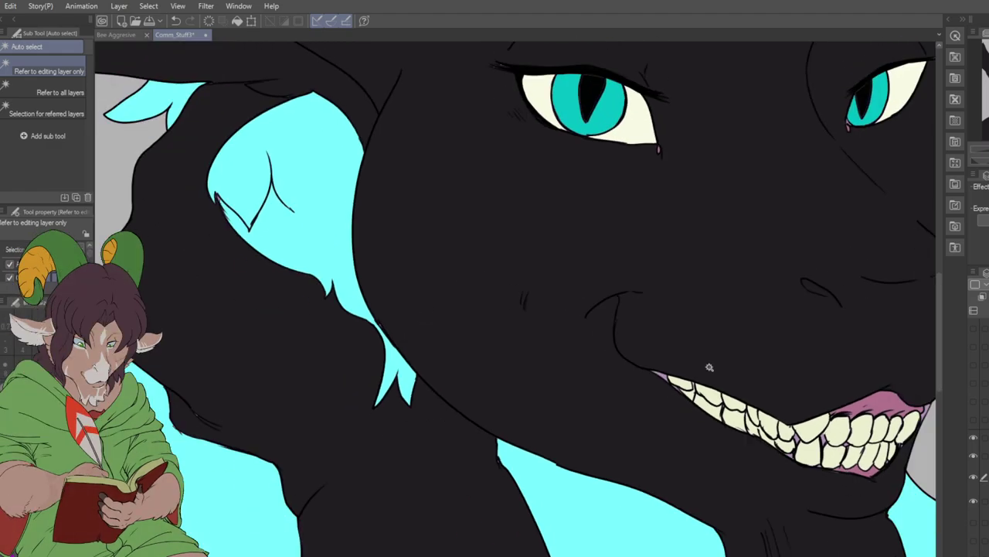
{"action": "scroll", "coordinate": [821, 413], "scroll_direction": "down", "scroll_amount": 3}
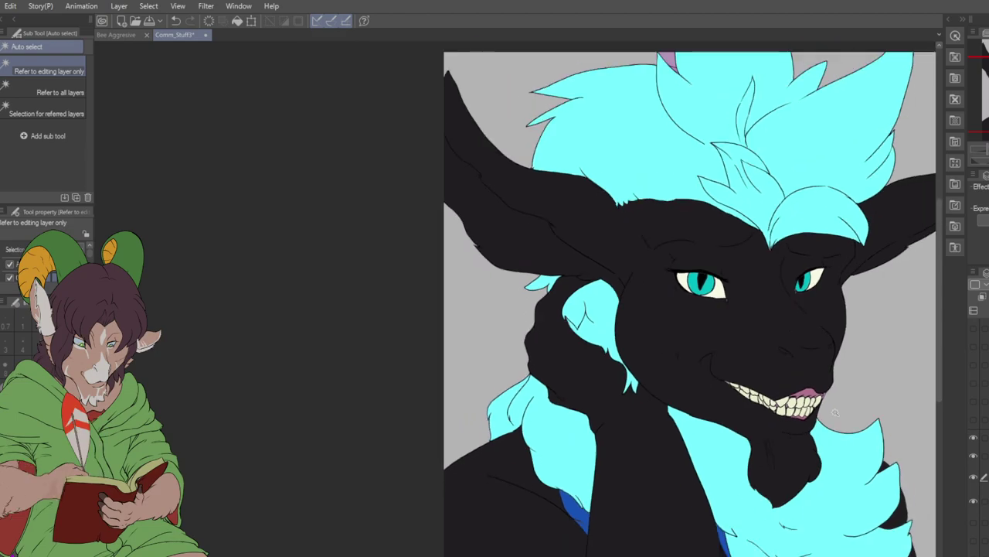
{"action": "scroll", "coordinate": [834, 412], "scroll_direction": "up", "scroll_amount": 3}
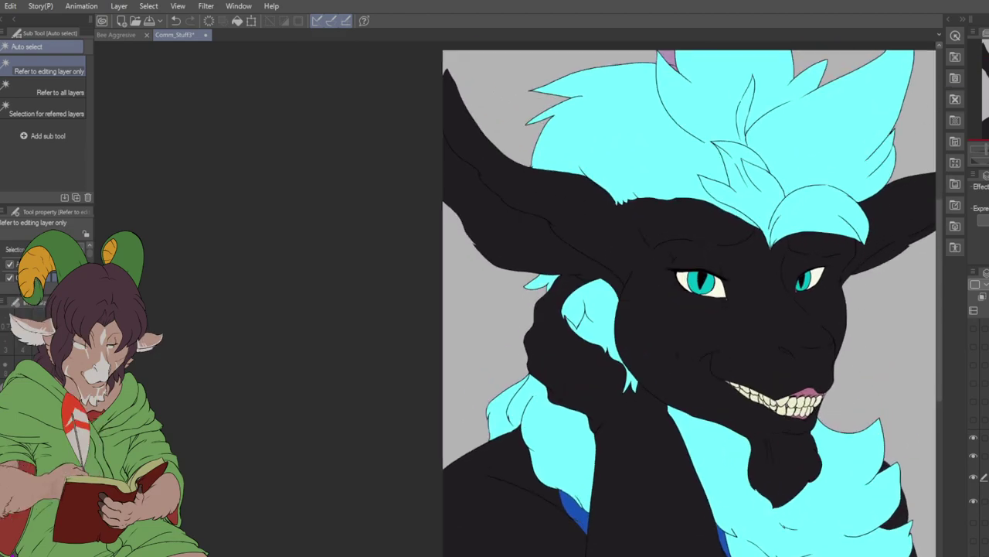
{"action": "scroll", "coordinate": [745, 161], "scroll_direction": "up", "scroll_amount": 2}
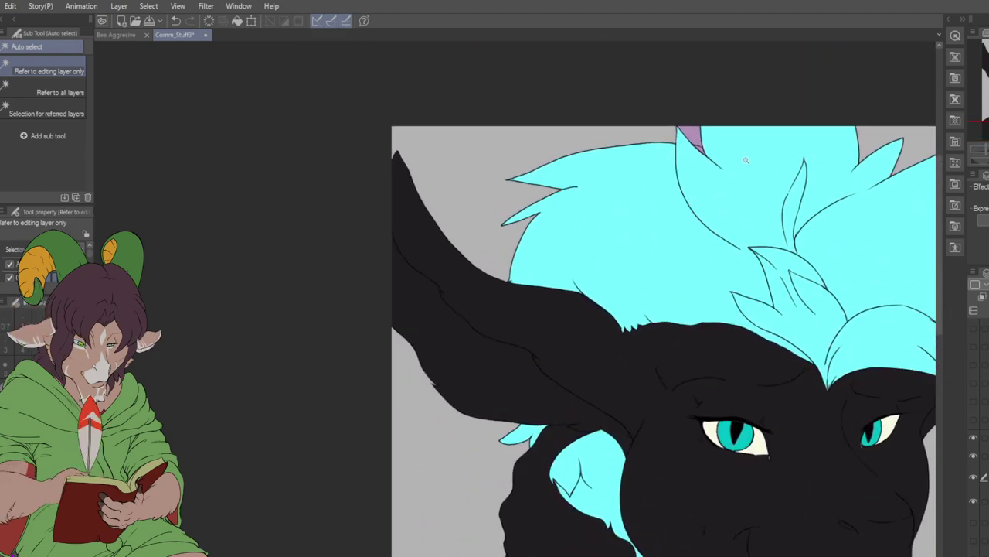
{"action": "scroll", "coordinate": [746, 161], "scroll_direction": "up", "scroll_amount": 1}
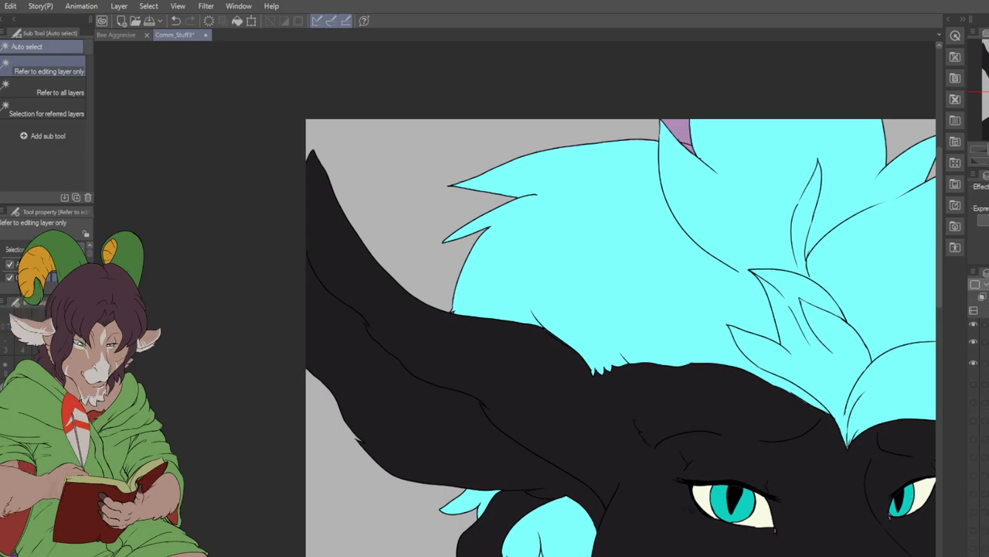
{"action": "left_click", "coordinate": [683, 129]}
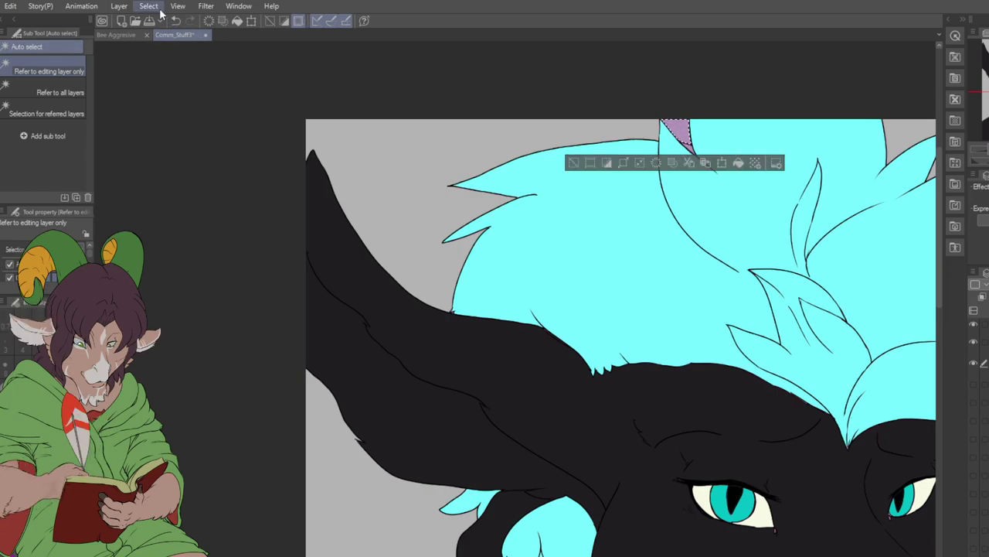
{"action": "scroll", "coordinate": [978, 348], "scroll_direction": "up", "scroll_amount": 3}
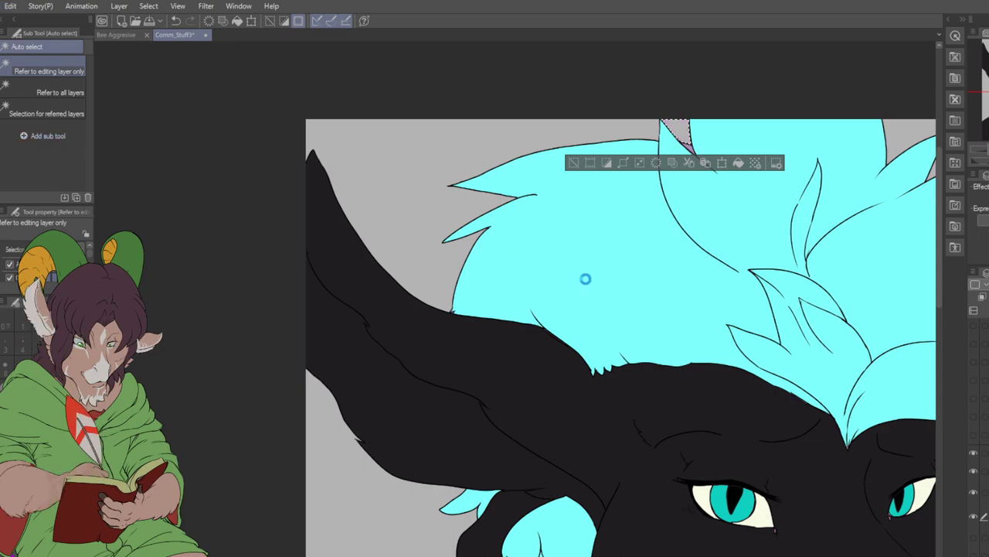
{"action": "key", "text": "ctrl+d"}
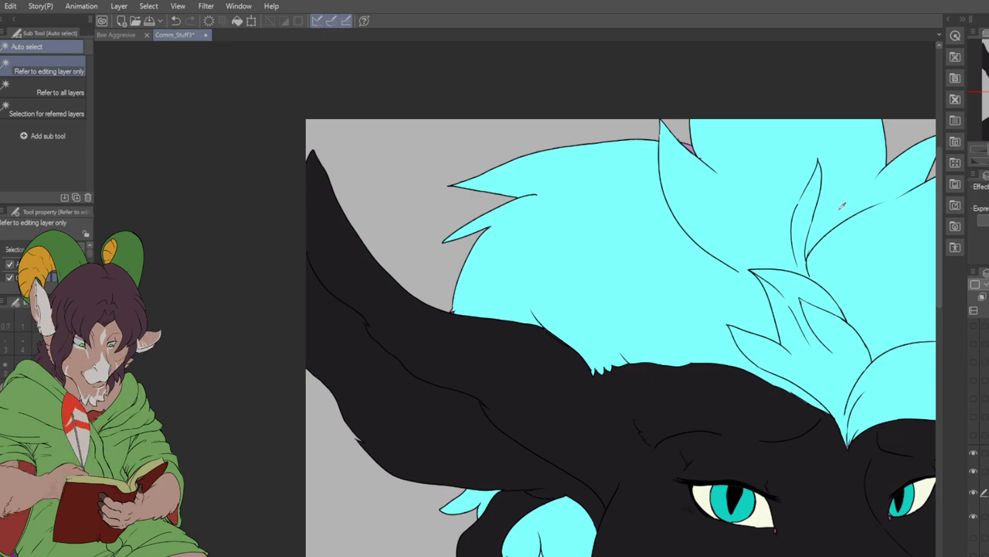
- Sample the light cyan of the hair, select the small purple sliver between the upper hair tufts, fill it and clear the selection
{"action": "key", "text": "i"}
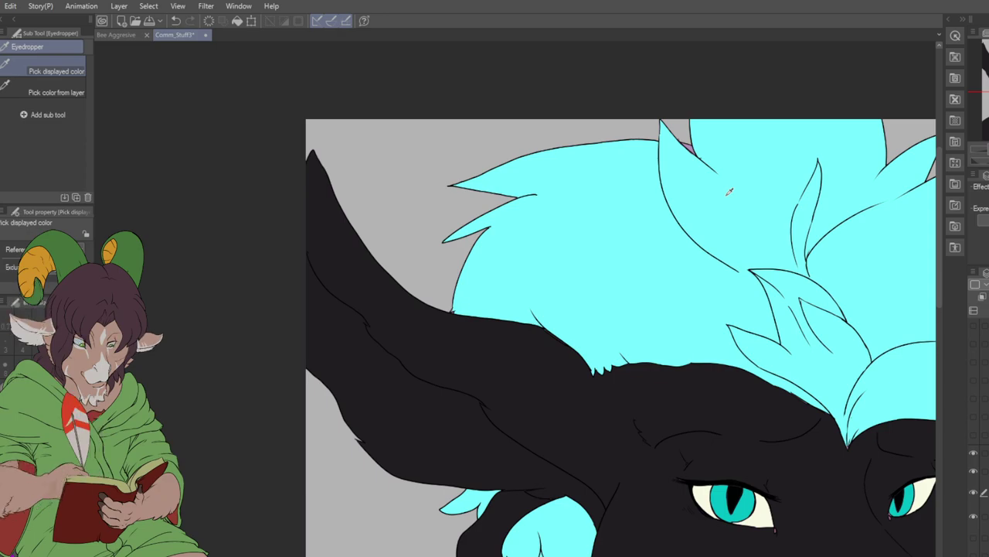
{"action": "scroll", "coordinate": [654, 203], "scroll_direction": "down", "scroll_amount": 2}
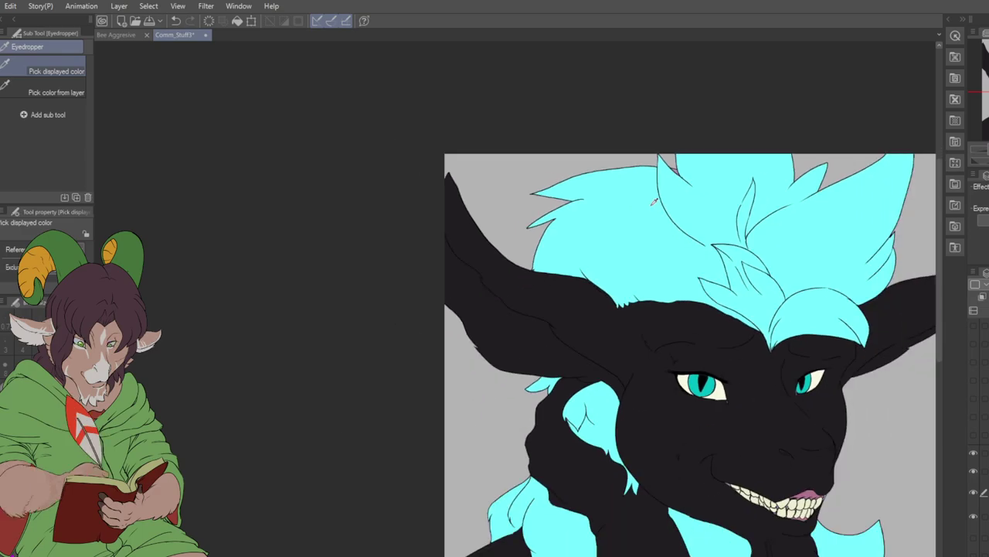
{"action": "scroll", "coordinate": [710, 261], "scroll_direction": "down", "scroll_amount": 2}
{"action": "scroll", "coordinate": [698, 307], "scroll_direction": "up", "scroll_amount": 1}
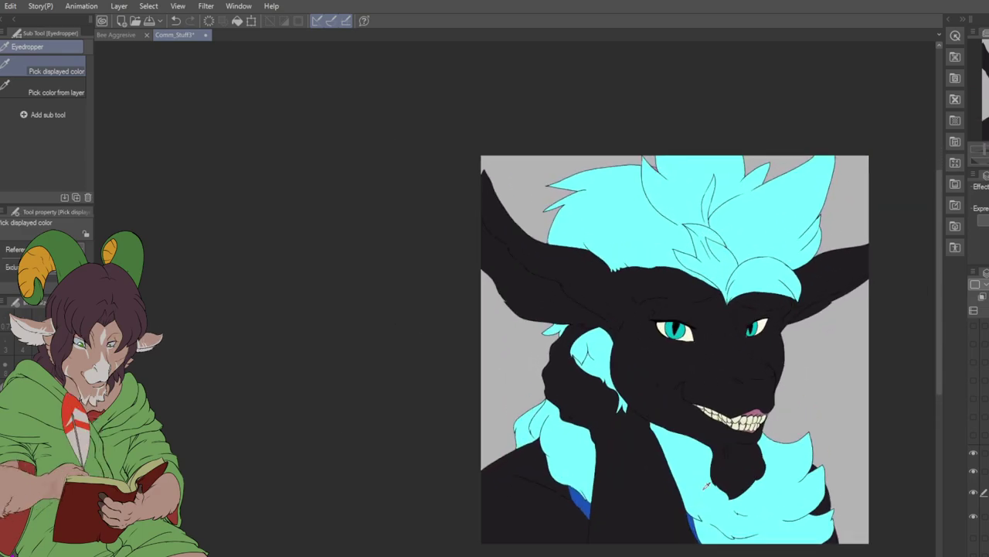
{"action": "scroll", "coordinate": [710, 458], "scroll_direction": "up", "scroll_amount": 1}
{"action": "scroll", "coordinate": [712, 473], "scroll_direction": "down", "scroll_amount": 2}
{"action": "scroll", "coordinate": [715, 416], "scroll_direction": "up", "scroll_amount": 1}
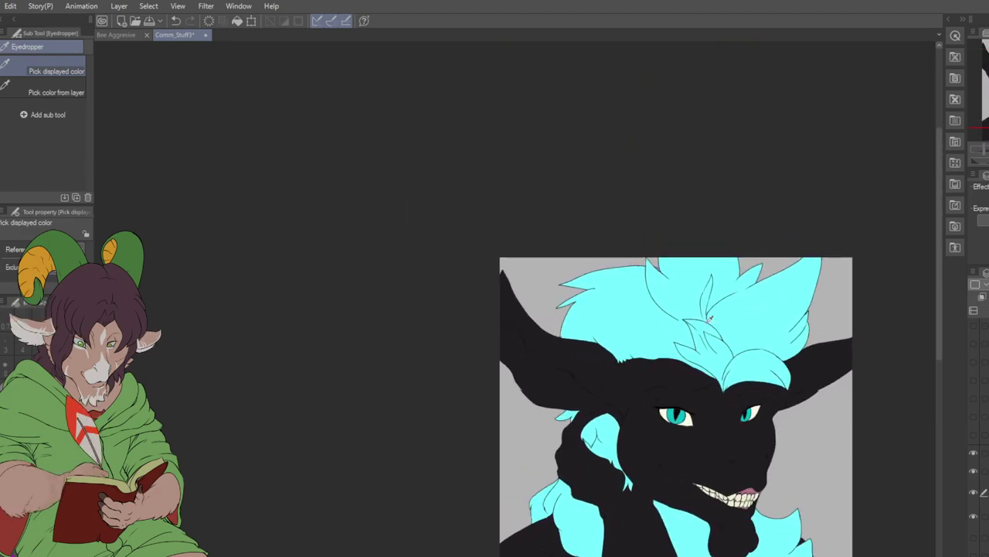
{"action": "scroll", "coordinate": [710, 318], "scroll_direction": "up", "scroll_amount": 1}
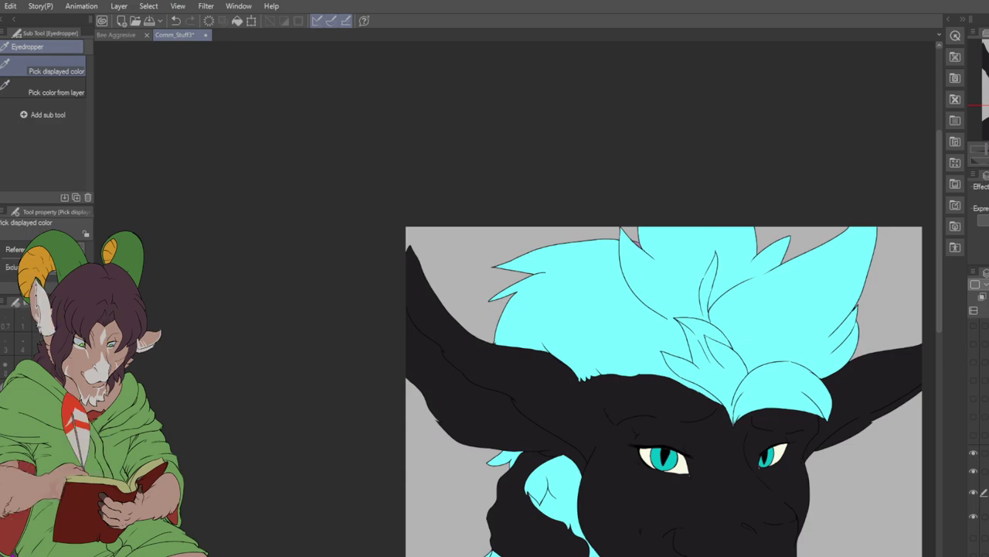
{"action": "scroll", "coordinate": [703, 226], "scroll_direction": "up", "scroll_amount": 1}
{"action": "scroll", "coordinate": [703, 225], "scroll_direction": "up", "scroll_amount": 2}
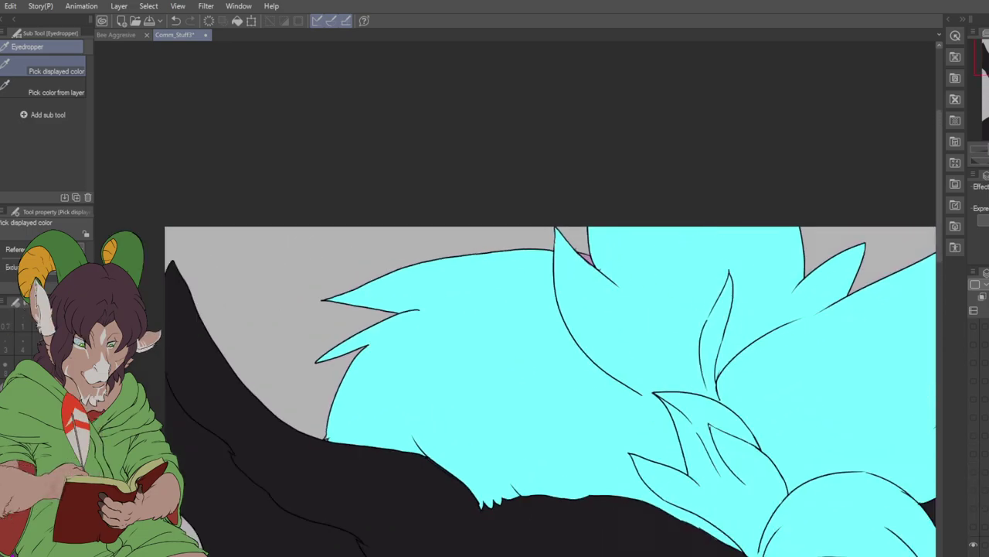
{"action": "key", "text": "w"}
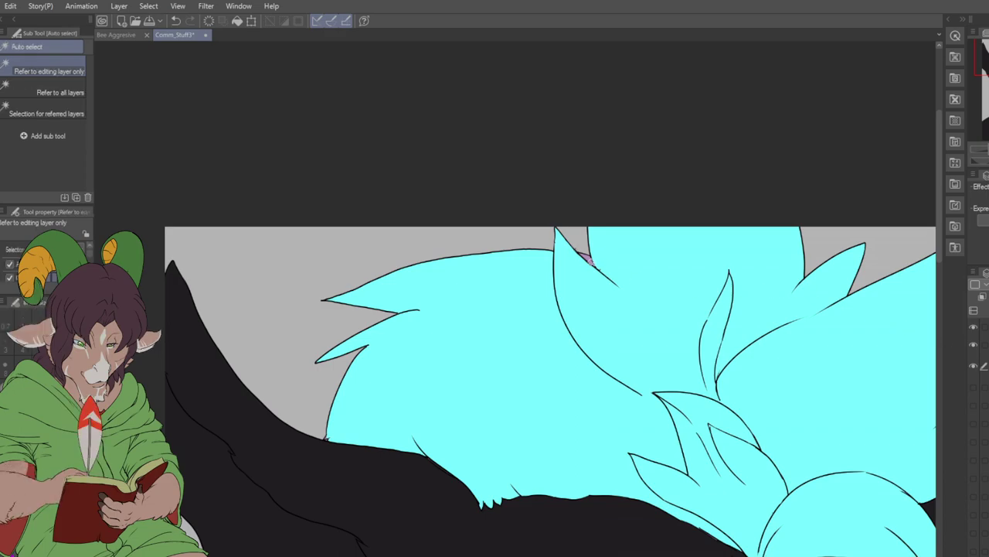
{"action": "left_click", "coordinate": [592, 260]}
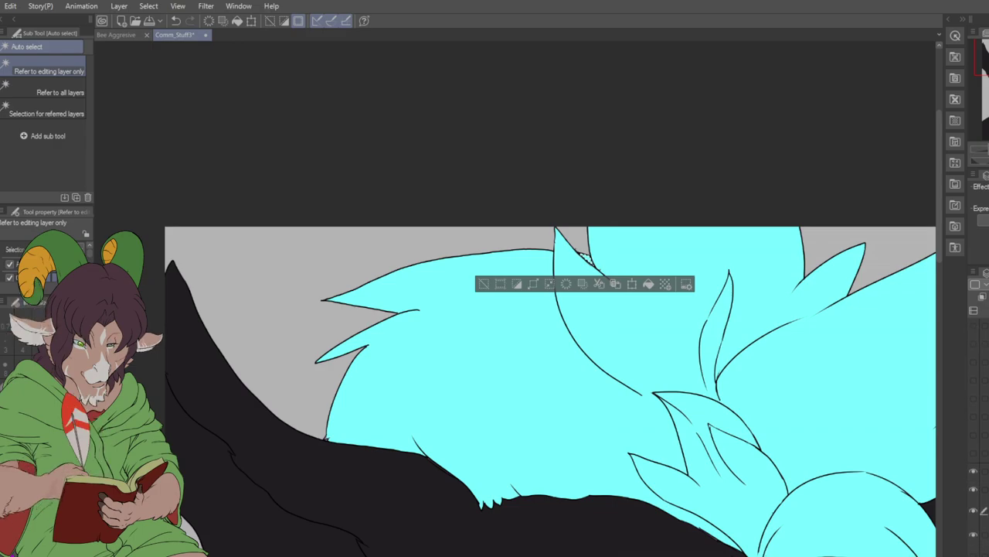
{"action": "key", "text": "ctrl+d"}
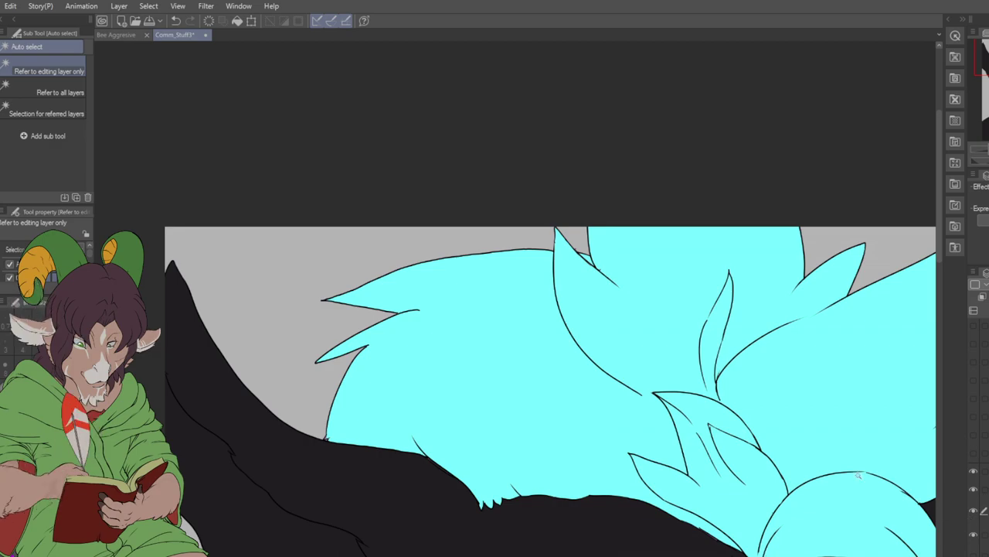
- Select the whole character silhouette and apply a circular pale yellow foreground-to-transparent gradient spreading from above the hair down across the face
{"action": "scroll", "coordinate": [804, 433], "scroll_direction": "down", "scroll_amount": 2}
{"action": "scroll", "coordinate": [790, 413], "scroll_direction": "down", "scroll_amount": 2}
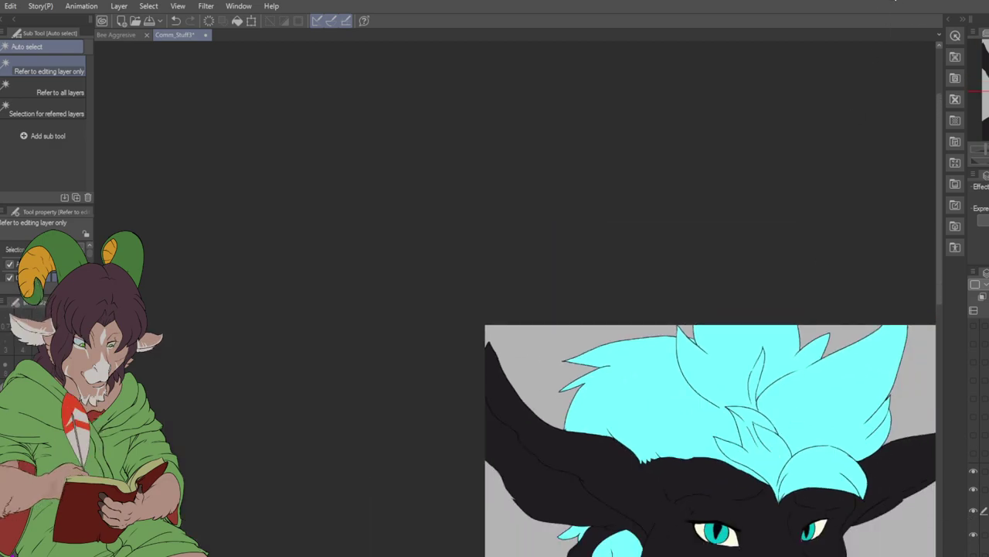
{"action": "mouse_move", "coordinate": [790, 413]}
{"action": "left_mouse_down"}
{"action": "mouse_move", "coordinate": [661, 218]}
{"action": "mouse_move", "coordinate": [621, 128]}
{"action": "left_mouse_up"}
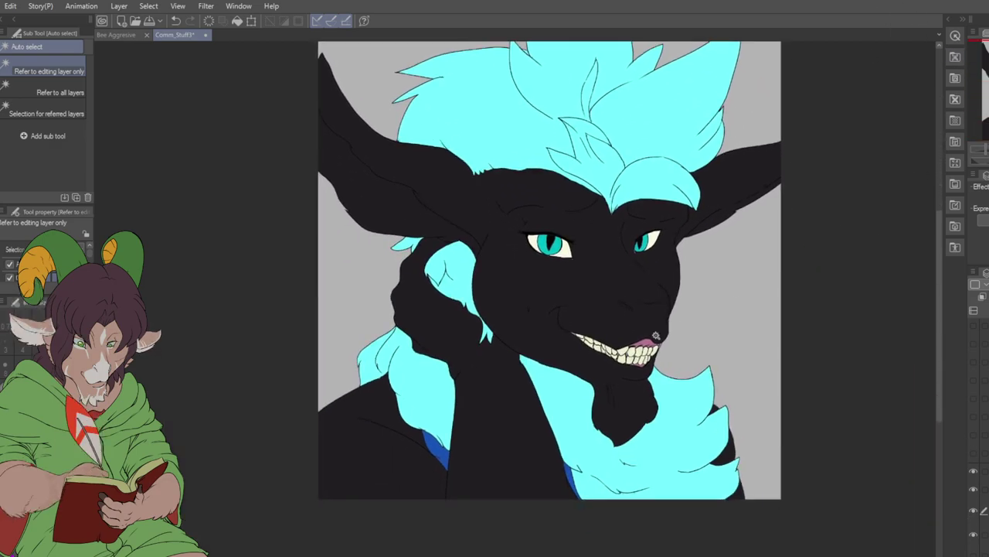
{"action": "scroll", "coordinate": [641, 341], "scroll_direction": "up", "scroll_amount": 1}
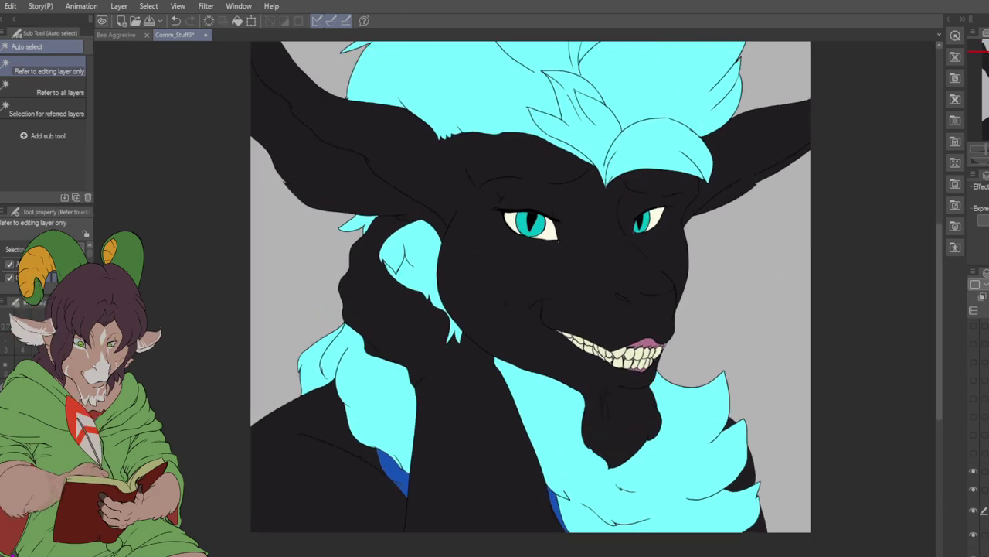
{"action": "scroll", "coordinate": [533, 331], "scroll_direction": "down", "scroll_amount": 2}
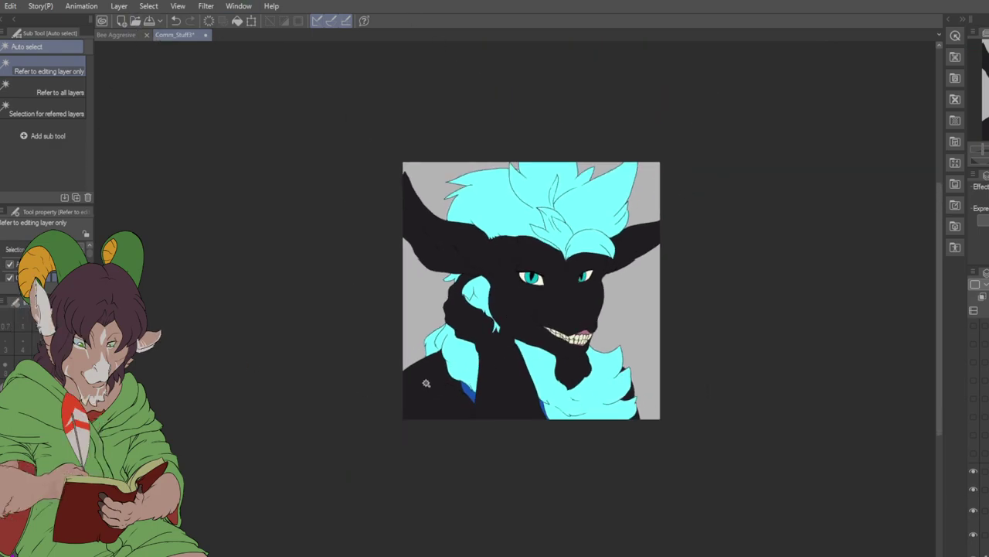
{"action": "left_click", "coordinate": [493, 341]}
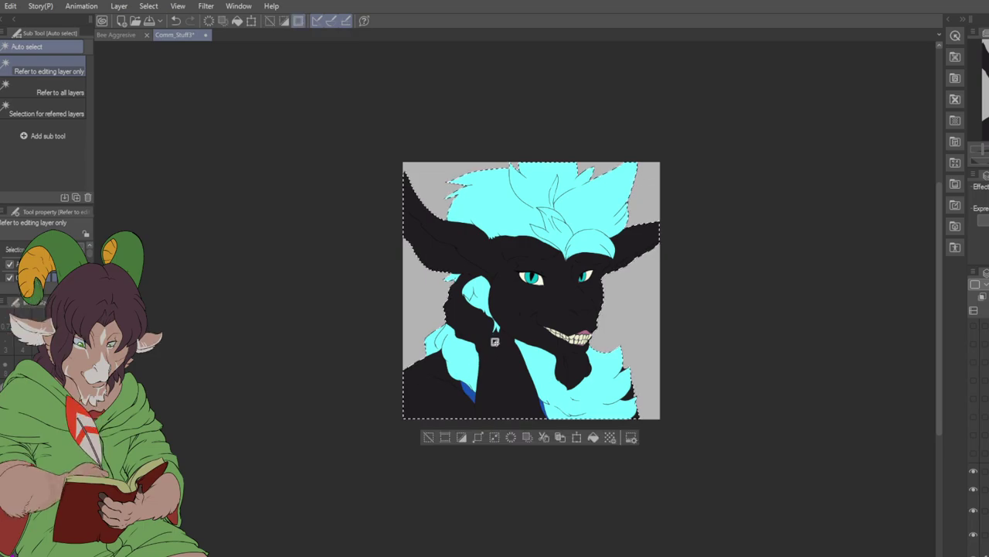
{"action": "scroll", "coordinate": [502, 308], "scroll_direction": "up", "scroll_amount": 3}
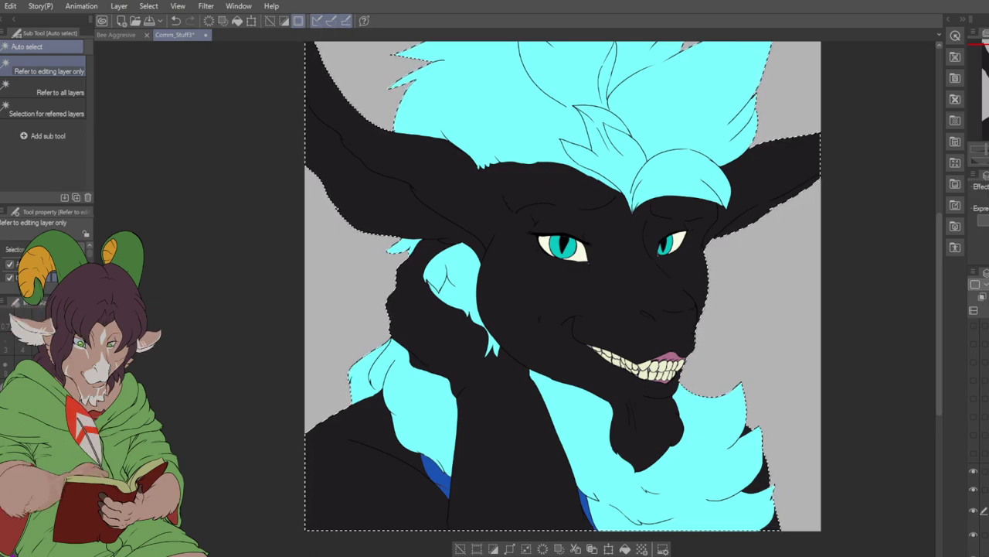
{"action": "key", "text": "g"}
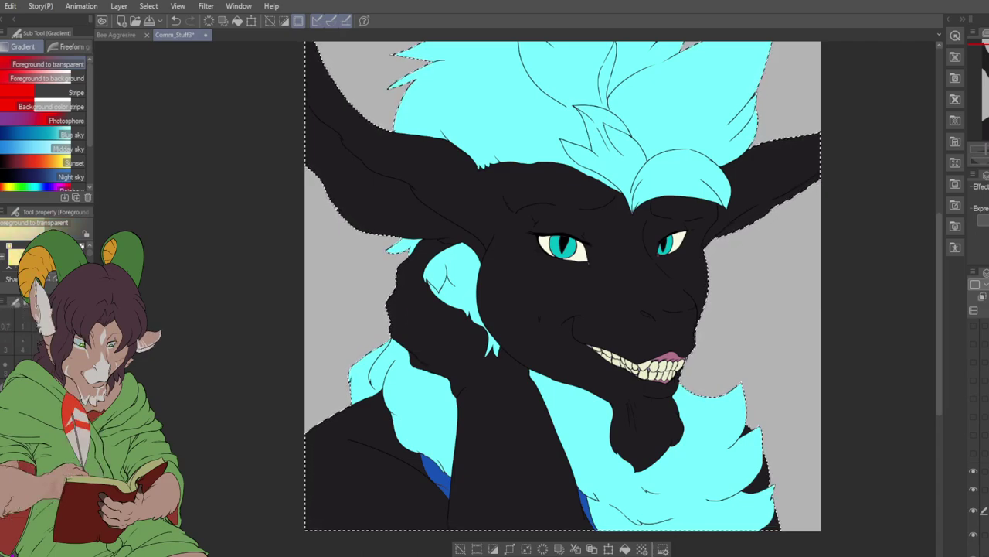
{"action": "scroll", "coordinate": [554, 285], "scroll_direction": "up", "scroll_amount": 2}
{"action": "scroll", "coordinate": [509, 207], "scroll_direction": "up", "scroll_amount": 1}
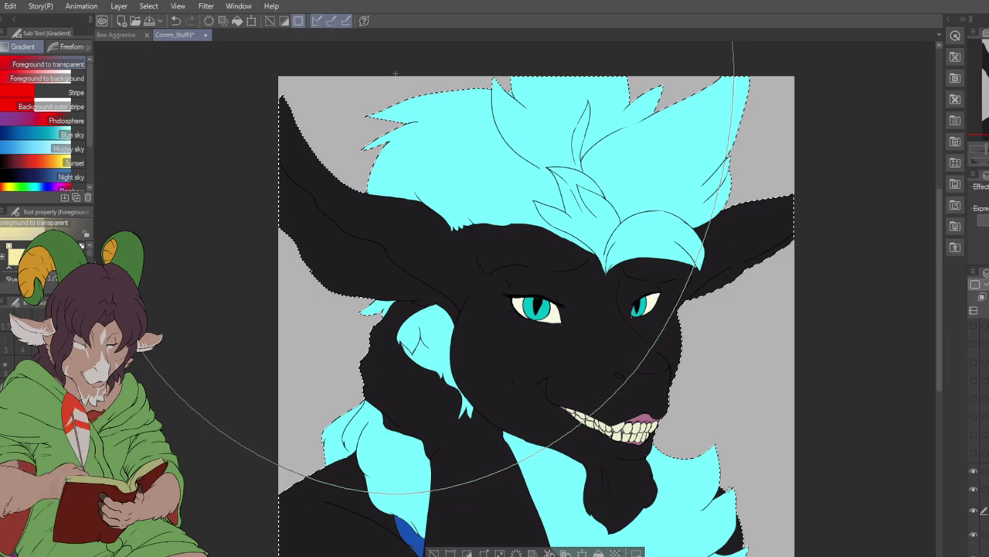
{"action": "left_click_drag", "start_coordinate": [394, 74], "coordinate": [726, 485]}
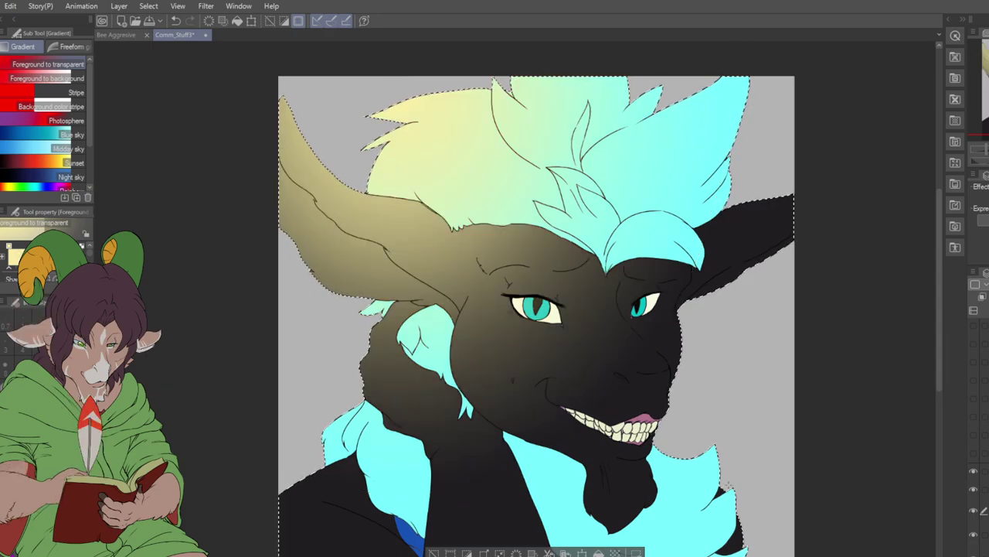
- Use the soft eraser to remove the yellow gradient from the inside of the large ear and around the ear's base
{"action": "key", "text": "e"}
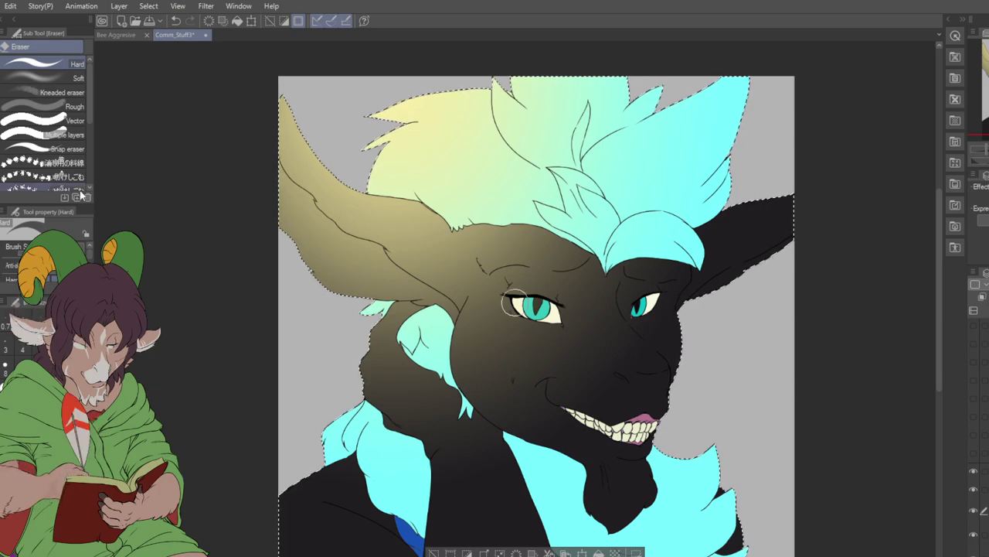
{"action": "left_click", "coordinate": [47, 78]}
{"action": "mouse_move", "coordinate": [312, 229]}
{"action": "left_mouse_down"}
{"action": "mouse_move", "coordinate": [334, 251]}
{"action": "mouse_move", "coordinate": [294, 210]}
{"action": "left_mouse_up"}
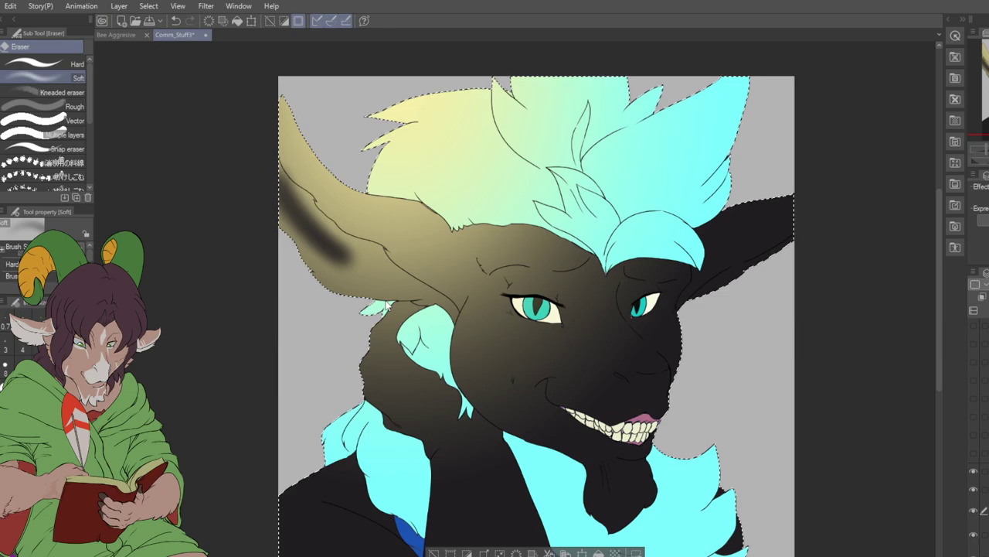
{"action": "key", "text": "ctrl+z"}
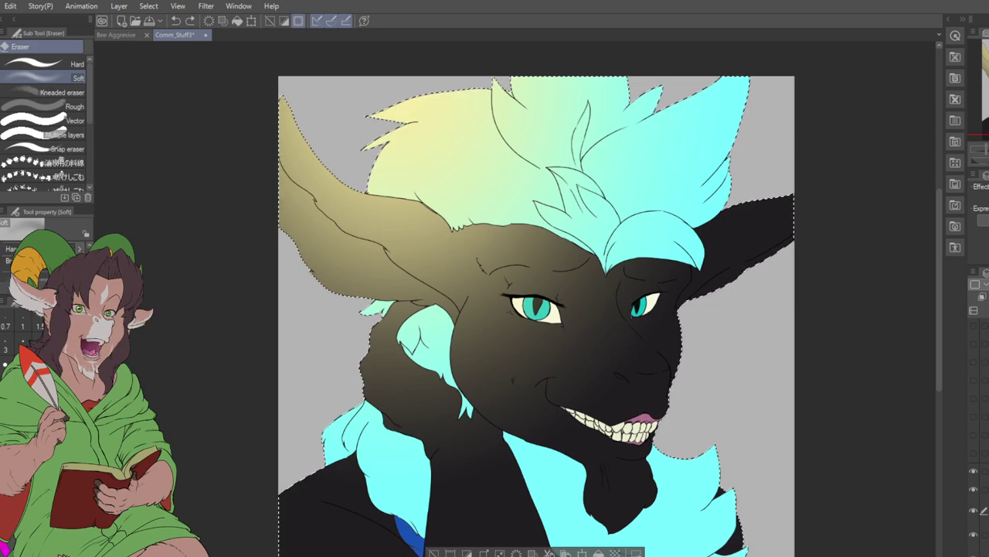
{"action": "left_click_drag", "start_coordinate": [356, 276], "coordinate": [290, 188]}
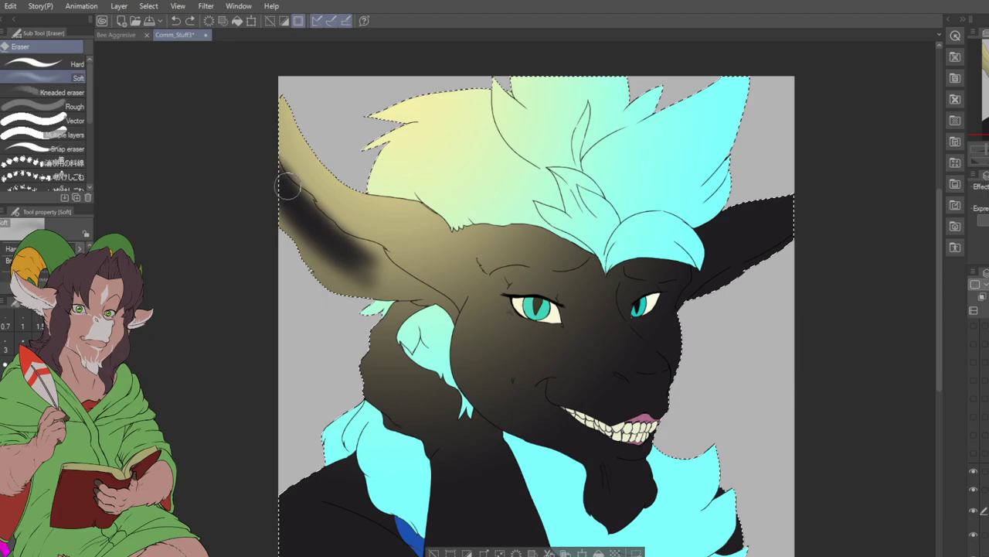
{"action": "mouse_move", "coordinate": [324, 246]}
{"action": "left_mouse_down"}
{"action": "mouse_move", "coordinate": [371, 244]}
{"action": "mouse_move", "coordinate": [429, 294]}
{"action": "mouse_move", "coordinate": [410, 271]}
{"action": "mouse_move", "coordinate": [464, 360]}
{"action": "left_mouse_up"}
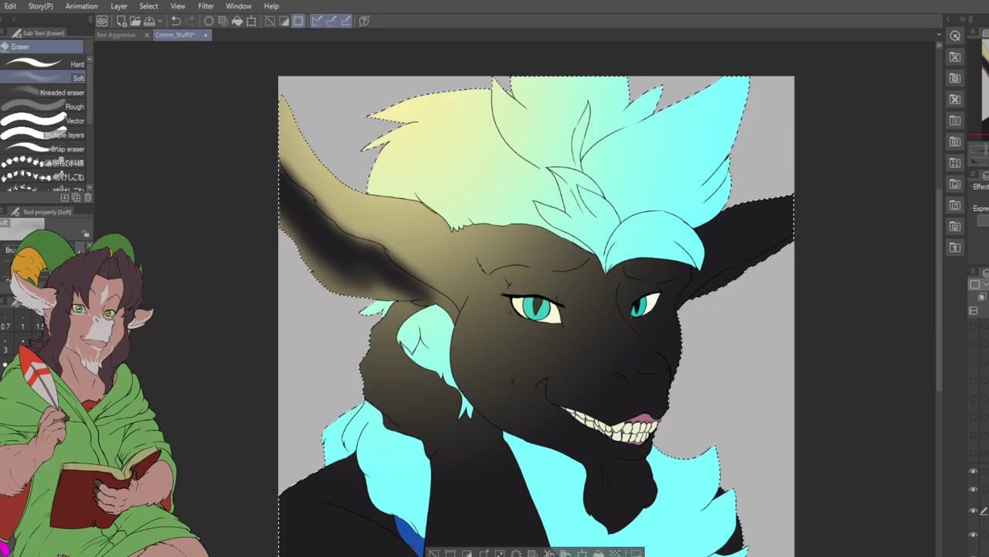
{"action": "mouse_move", "coordinate": [516, 302]}
{"action": "left_mouse_down"}
{"action": "mouse_move", "coordinate": [420, 232]}
{"action": "mouse_move", "coordinate": [449, 306]}
{"action": "left_mouse_up"}
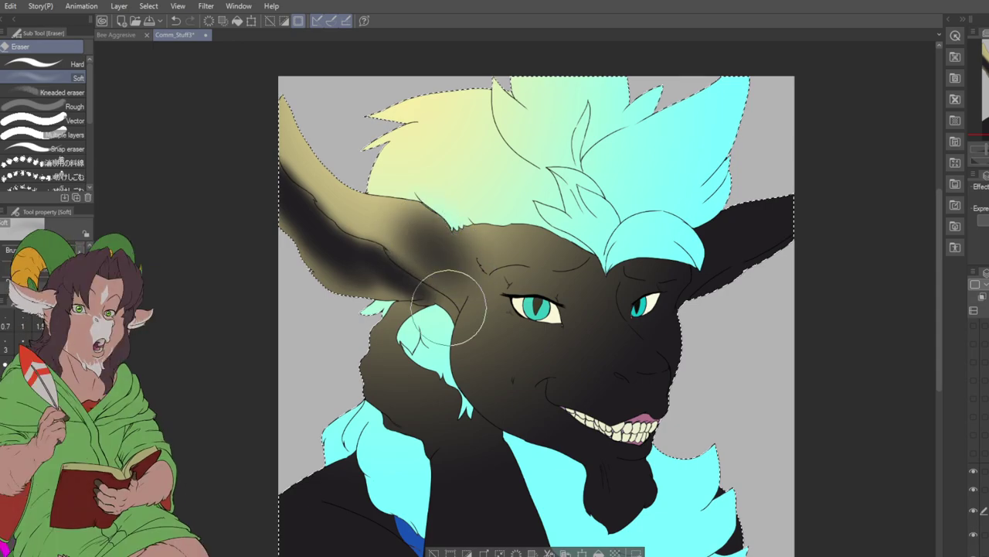
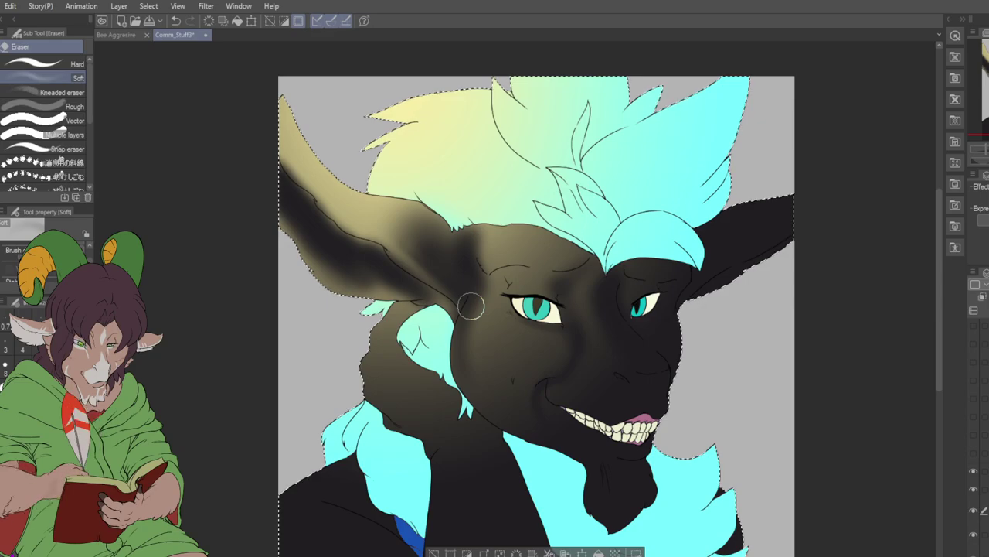
- Blend the highlight at the temple beside the ear and soft-erase the face shading around the eye and cheek
{"action": "key", "text": "j"}
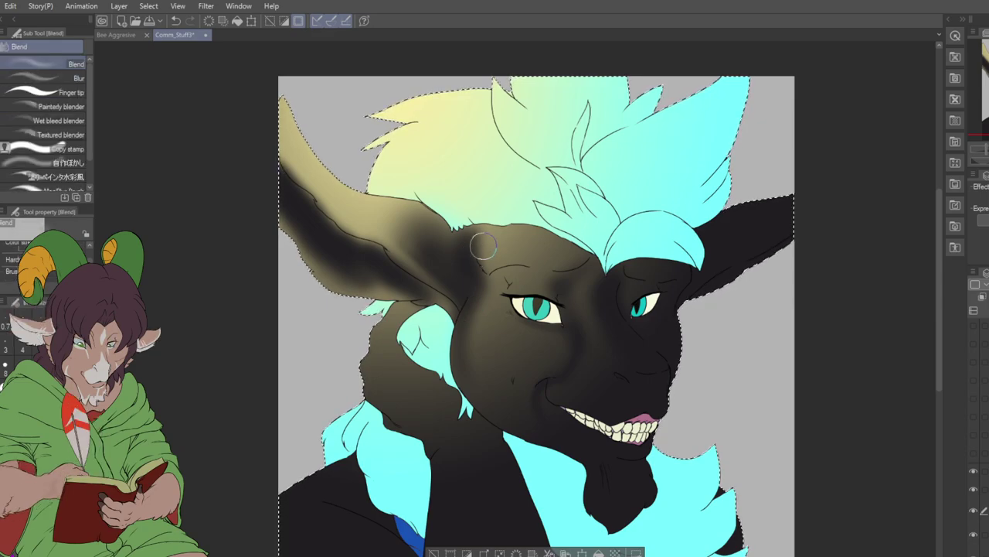
{"action": "mouse_move", "coordinate": [483, 238]}
{"action": "left_mouse_down"}
{"action": "mouse_move", "coordinate": [494, 271]}
{"action": "mouse_move", "coordinate": [470, 260]}
{"action": "mouse_move", "coordinate": [471, 236]}
{"action": "left_mouse_up"}
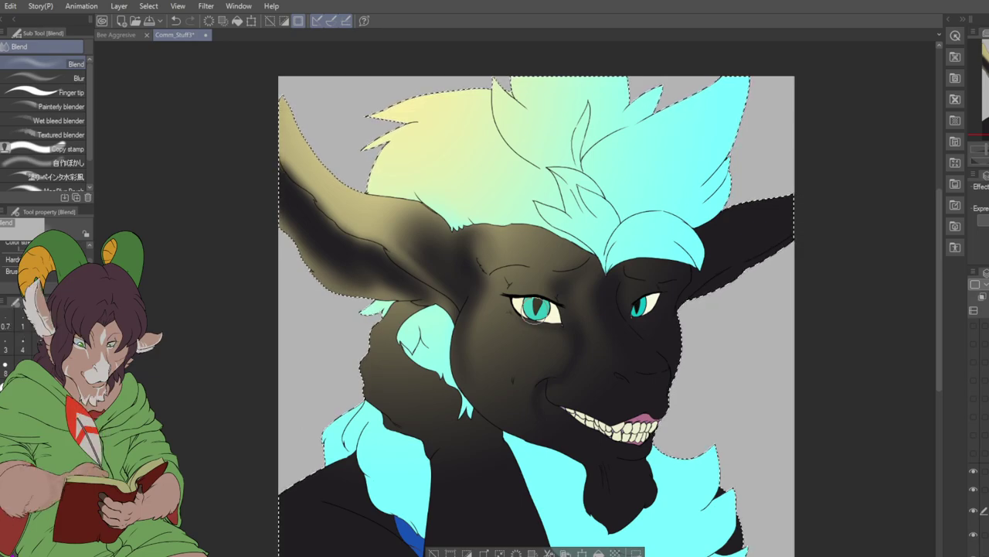
{"action": "key", "text": "e"}
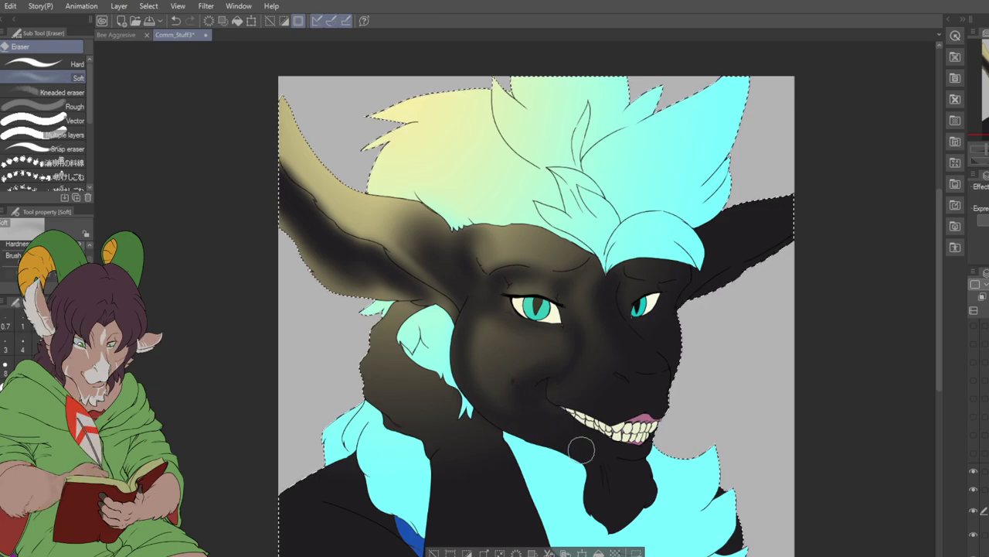
- Paint highlights around the mouth corner and along the upper lip with the K Soft 2 brush and blend them into the fur
{"action": "key", "text": "b"}
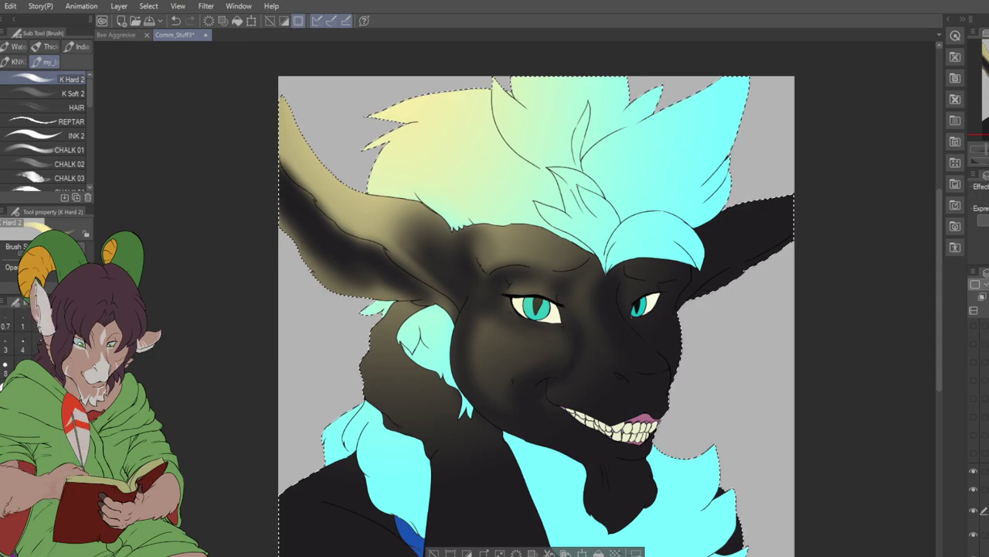
{"action": "left_click", "coordinate": [73, 94]}
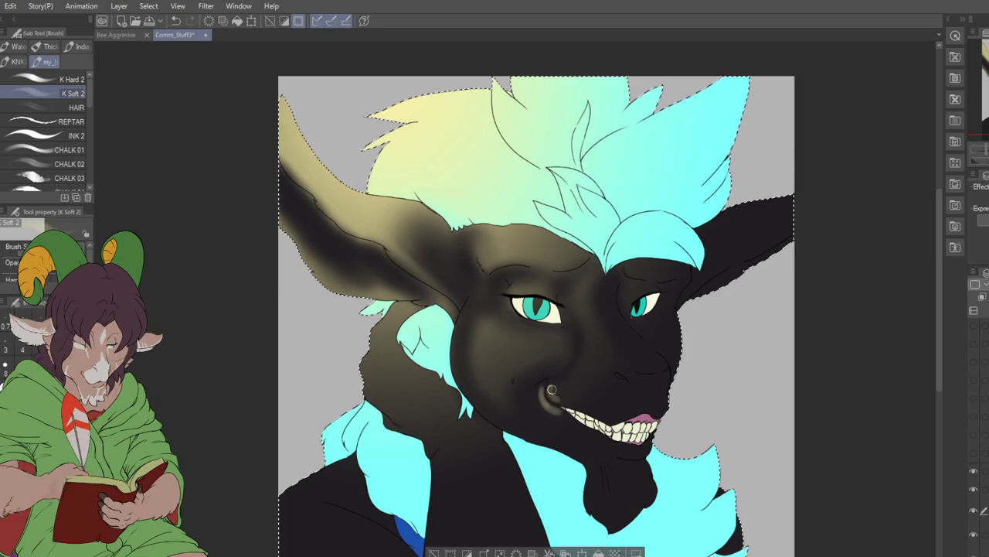
{"action": "left_click_drag", "start_coordinate": [563, 399], "coordinate": [608, 412]}
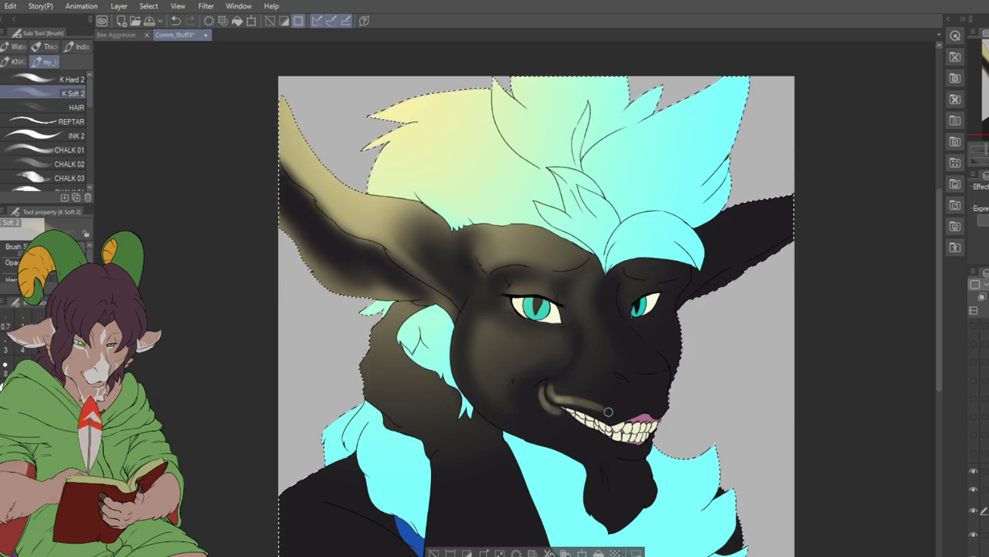
{"action": "key", "text": "j"}
{"action": "mouse_move", "coordinate": [585, 404]}
{"action": "left_mouse_down"}
{"action": "mouse_move", "coordinate": [562, 397]}
{"action": "mouse_move", "coordinate": [606, 410]}
{"action": "mouse_move", "coordinate": [576, 401]}
{"action": "mouse_move", "coordinate": [568, 383]}
{"action": "mouse_move", "coordinate": [548, 391]}
{"action": "mouse_move", "coordinate": [559, 387]}
{"action": "mouse_move", "coordinate": [556, 408]}
{"action": "mouse_move", "coordinate": [532, 402]}
{"action": "mouse_move", "coordinate": [566, 429]}
{"action": "mouse_move", "coordinate": [534, 397]}
{"action": "left_mouse_up"}
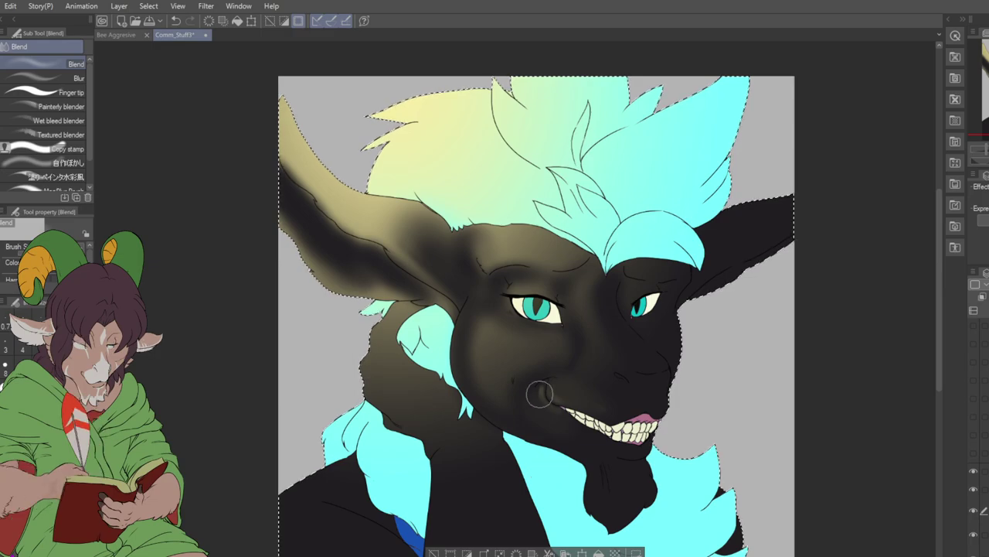
{"action": "left_click_drag", "start_coordinate": [544, 382], "coordinate": [549, 380]}
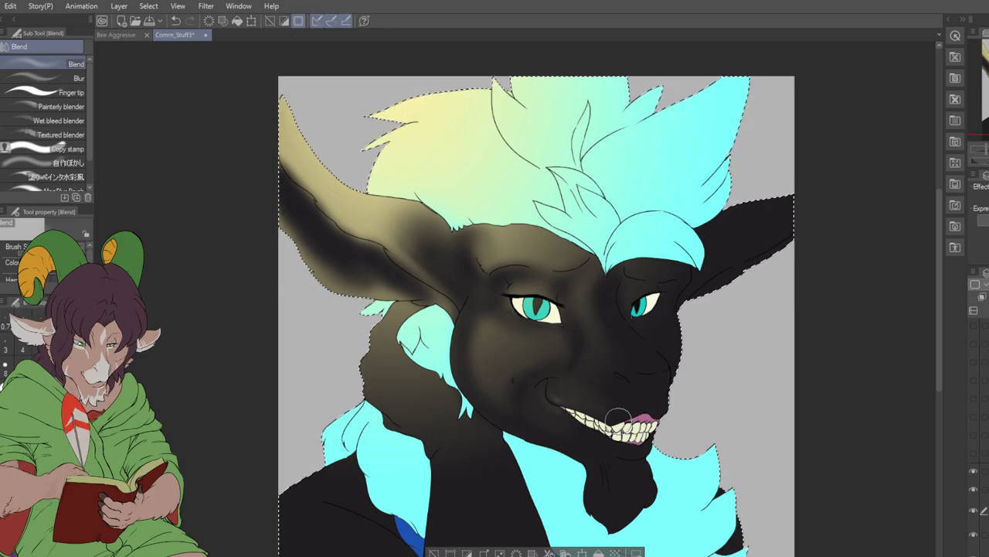
- Paint small soft highlights on the nostril, nose tip and upper lip above the front teeth, blending each into the dark fur
{"action": "key", "text": "b"}
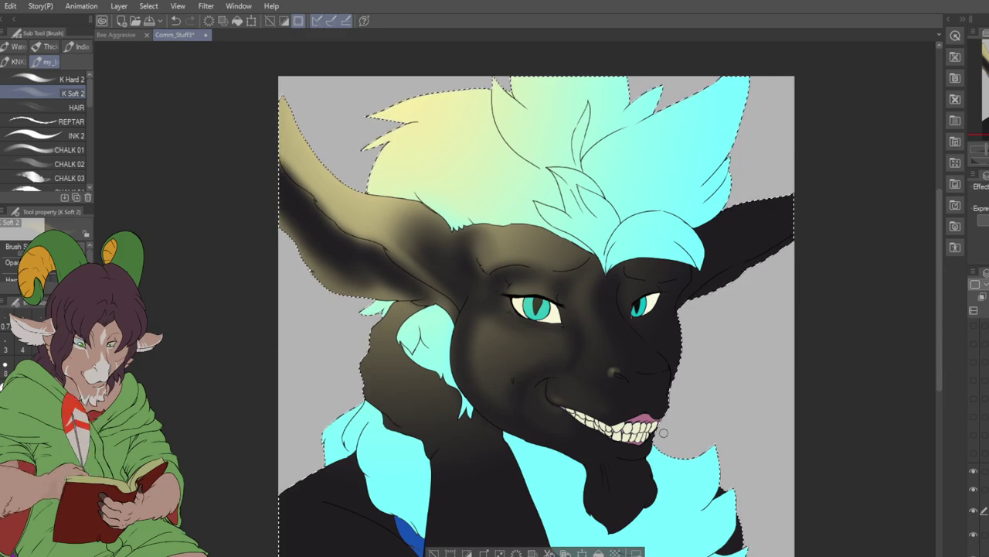
{"action": "key", "text": "j"}
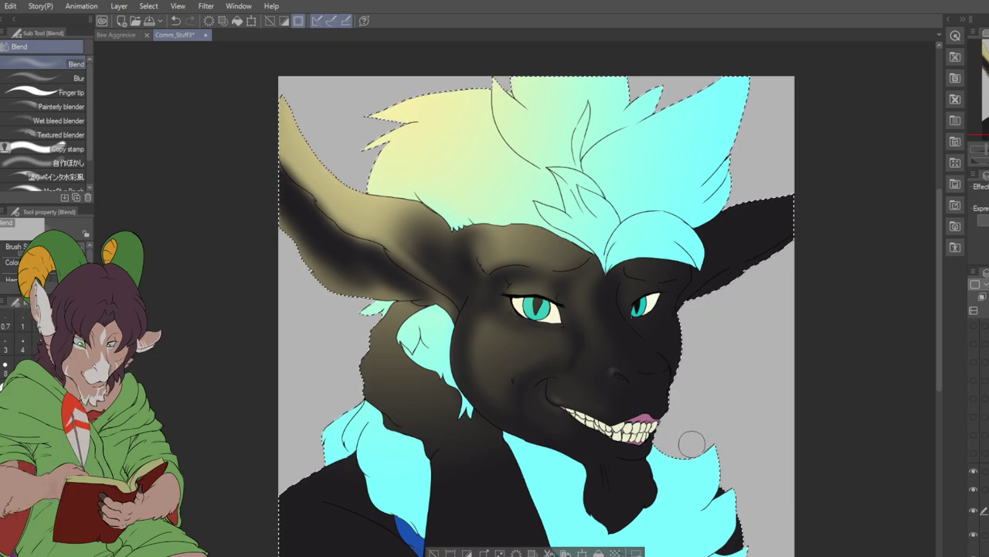
{"action": "key", "text": "b"}
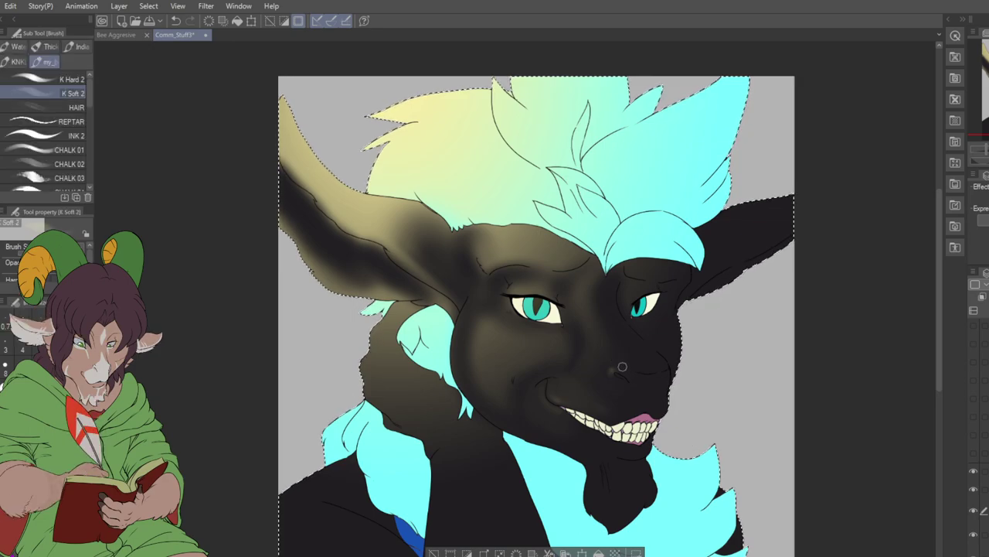
{"action": "left_click_drag", "start_coordinate": [648, 370], "coordinate": [618, 365]}
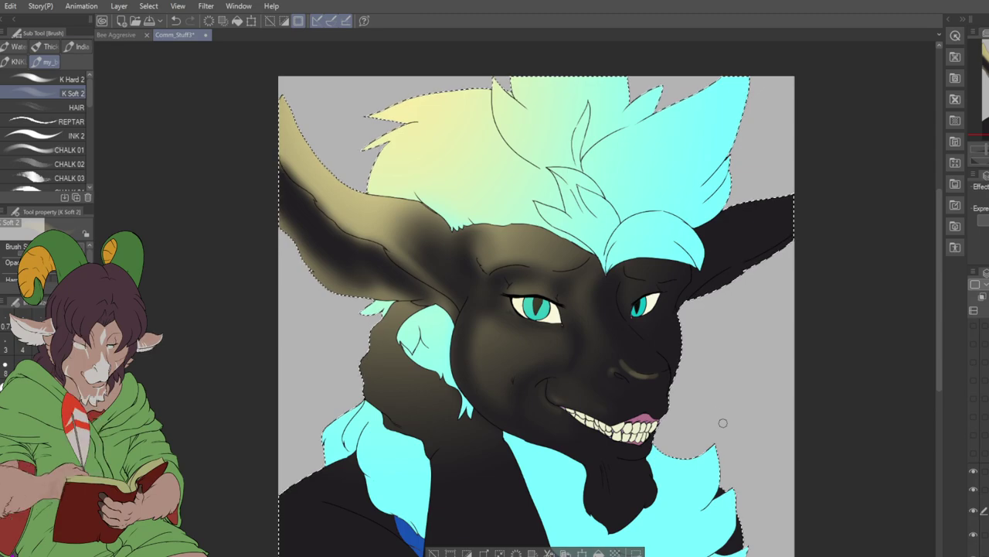
{"action": "key", "text": "j"}
{"action": "mouse_move", "coordinate": [618, 352]}
{"action": "left_mouse_down"}
{"action": "mouse_move", "coordinate": [641, 353]}
{"action": "mouse_move", "coordinate": [641, 364]}
{"action": "left_mouse_up"}
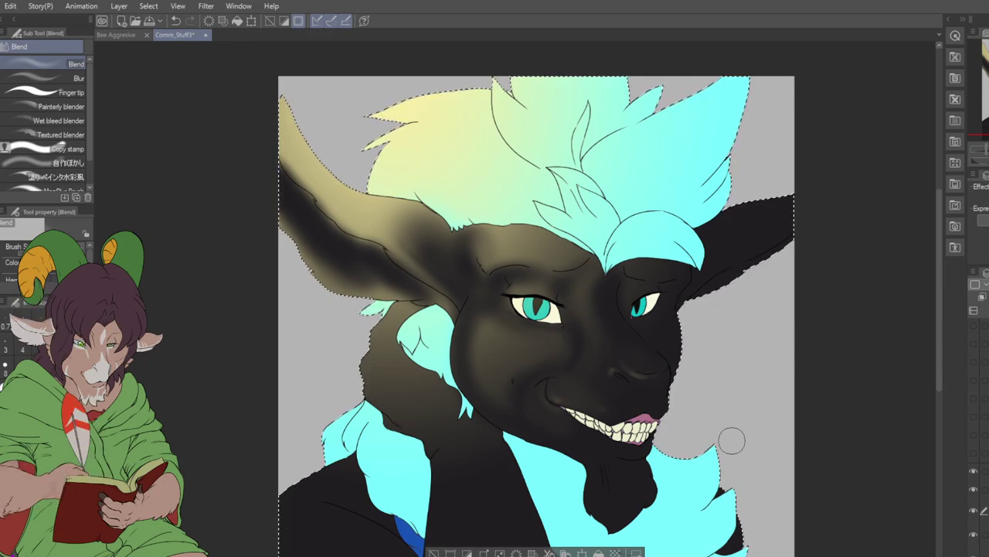
{"action": "key", "text": "b"}
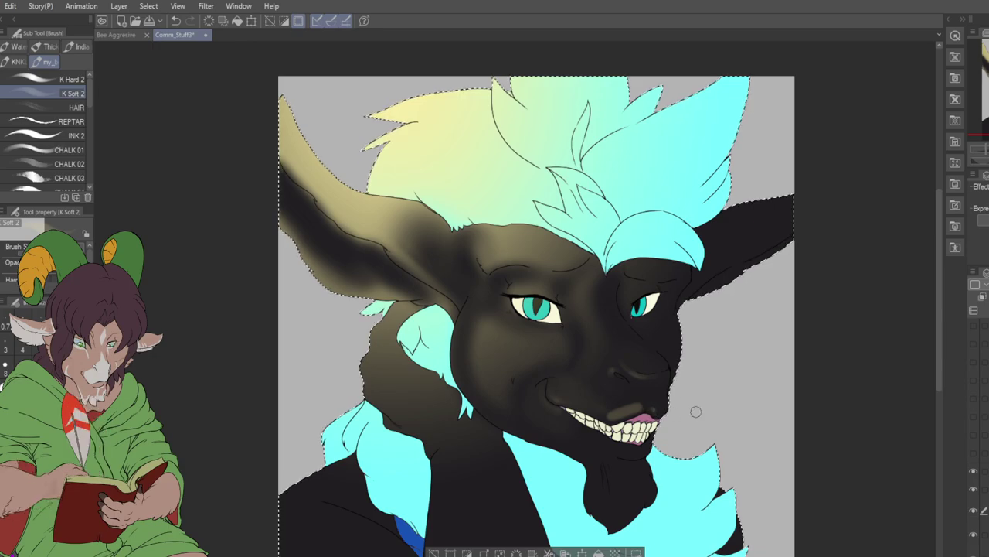
{"action": "key", "text": "j"}
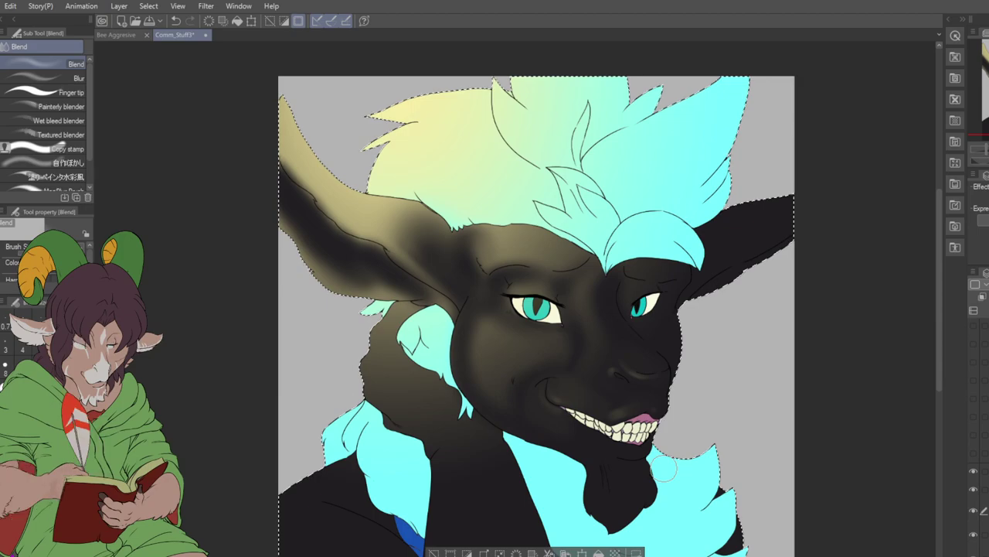
- Paint a broad curved highlight on the cheek below the eye and blend it smoothly into the face
{"action": "key", "text": "b"}
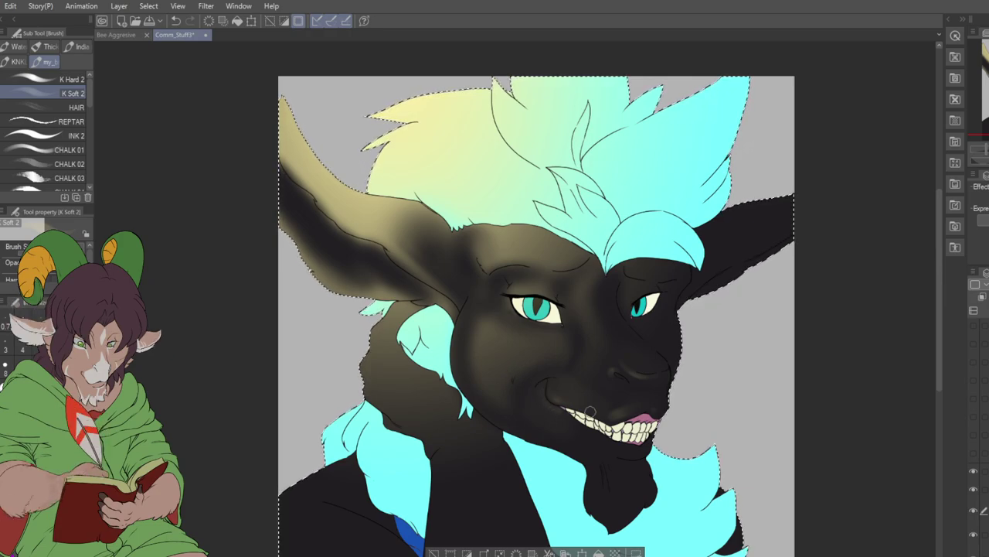
{"action": "mouse_move", "coordinate": [535, 395]}
{"action": "left_mouse_down"}
{"action": "mouse_move", "coordinate": [523, 386]}
{"action": "mouse_move", "coordinate": [542, 421]}
{"action": "left_mouse_up"}
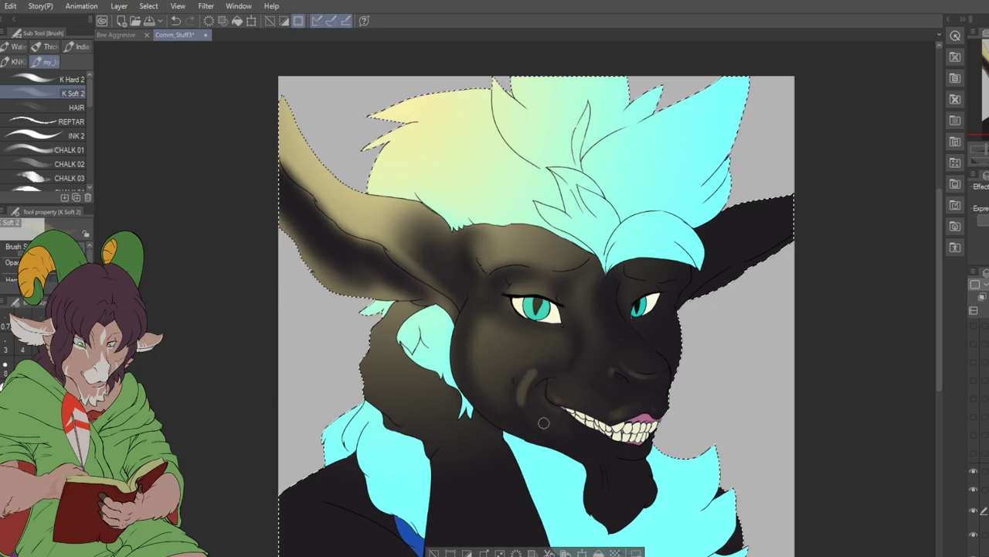
{"action": "key", "text": "ctrl+z"}
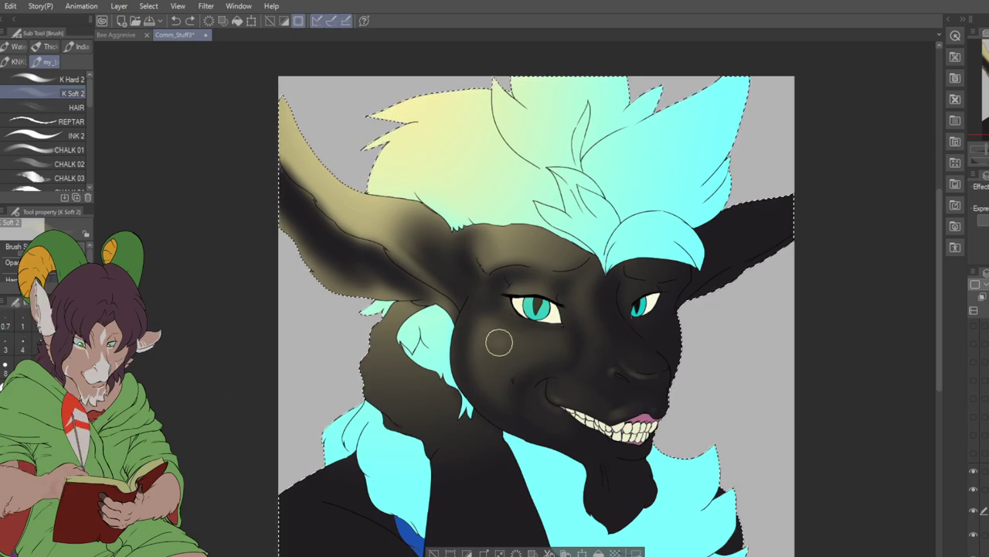
{"action": "mouse_move", "coordinate": [501, 350]}
{"action": "left_mouse_down"}
{"action": "mouse_move", "coordinate": [518, 401]}
{"action": "mouse_move", "coordinate": [492, 337]}
{"action": "mouse_move", "coordinate": [527, 422]}
{"action": "mouse_move", "coordinate": [509, 343]}
{"action": "mouse_move", "coordinate": [495, 330]}
{"action": "mouse_move", "coordinate": [496, 394]}
{"action": "mouse_move", "coordinate": [505, 347]}
{"action": "mouse_move", "coordinate": [497, 336]}
{"action": "mouse_move", "coordinate": [529, 334]}
{"action": "mouse_move", "coordinate": [500, 336]}
{"action": "mouse_move", "coordinate": [561, 347]}
{"action": "left_mouse_up"}
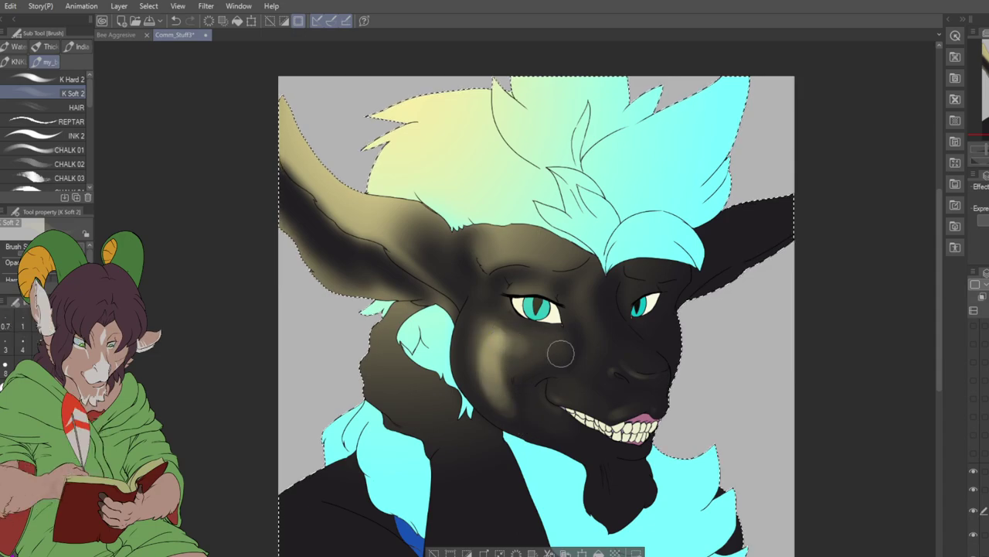
{"action": "key", "text": "j"}
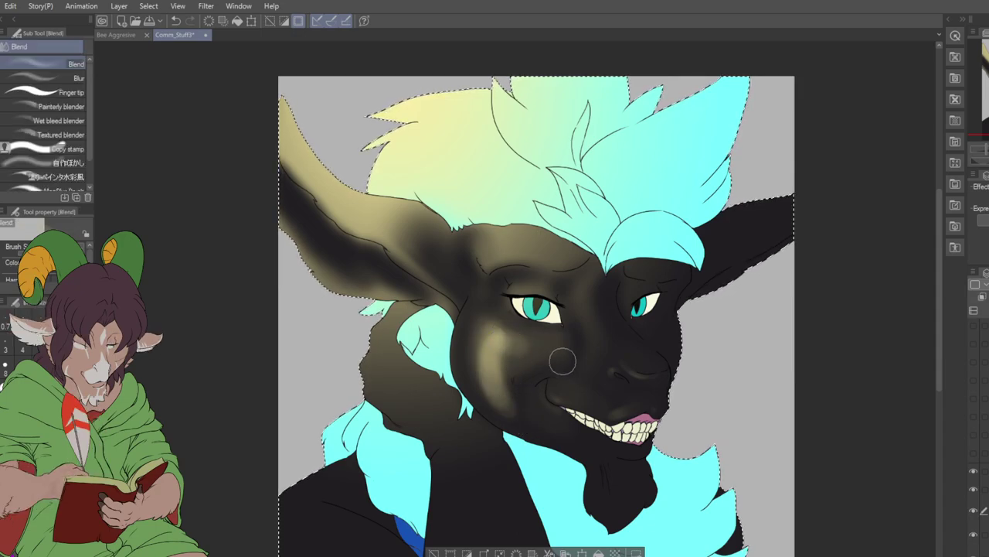
{"action": "mouse_move", "coordinate": [562, 360]}
{"action": "left_mouse_down"}
{"action": "mouse_move", "coordinate": [498, 380]}
{"action": "mouse_move", "coordinate": [513, 357]}
{"action": "mouse_move", "coordinate": [514, 371]}
{"action": "mouse_move", "coordinate": [544, 343]}
{"action": "mouse_move", "coordinate": [511, 362]}
{"action": "mouse_move", "coordinate": [524, 417]}
{"action": "mouse_move", "coordinate": [498, 345]}
{"action": "mouse_move", "coordinate": [510, 414]}
{"action": "mouse_move", "coordinate": [523, 385]}
{"action": "mouse_move", "coordinate": [485, 353]}
{"action": "mouse_move", "coordinate": [546, 421]}
{"action": "mouse_move", "coordinate": [495, 339]}
{"action": "mouse_move", "coordinate": [539, 425]}
{"action": "mouse_move", "coordinate": [512, 350]}
{"action": "mouse_move", "coordinate": [489, 339]}
{"action": "mouse_move", "coordinate": [552, 424]}
{"action": "mouse_move", "coordinate": [491, 349]}
{"action": "mouse_move", "coordinate": [526, 423]}
{"action": "mouse_move", "coordinate": [535, 400]}
{"action": "mouse_move", "coordinate": [487, 347]}
{"action": "mouse_move", "coordinate": [566, 435]}
{"action": "mouse_move", "coordinate": [489, 327]}
{"action": "mouse_move", "coordinate": [536, 353]}
{"action": "mouse_move", "coordinate": [498, 332]}
{"action": "mouse_move", "coordinate": [566, 361]}
{"action": "mouse_move", "coordinate": [504, 336]}
{"action": "mouse_move", "coordinate": [568, 351]}
{"action": "mouse_move", "coordinate": [492, 340]}
{"action": "mouse_move", "coordinate": [506, 353]}
{"action": "mouse_move", "coordinate": [505, 343]}
{"action": "mouse_move", "coordinate": [523, 355]}
{"action": "mouse_move", "coordinate": [496, 338]}
{"action": "mouse_move", "coordinate": [544, 345]}
{"action": "mouse_move", "coordinate": [505, 338]}
{"action": "mouse_move", "coordinate": [536, 333]}
{"action": "mouse_move", "coordinate": [482, 326]}
{"action": "mouse_move", "coordinate": [494, 388]}
{"action": "mouse_move", "coordinate": [488, 326]}
{"action": "mouse_move", "coordinate": [514, 398]}
{"action": "mouse_move", "coordinate": [484, 332]}
{"action": "mouse_move", "coordinate": [504, 414]}
{"action": "mouse_move", "coordinate": [495, 345]}
{"action": "mouse_move", "coordinate": [481, 355]}
{"action": "mouse_move", "coordinate": [534, 429]}
{"action": "mouse_move", "coordinate": [488, 366]}
{"action": "mouse_move", "coordinate": [569, 433]}
{"action": "left_mouse_up"}
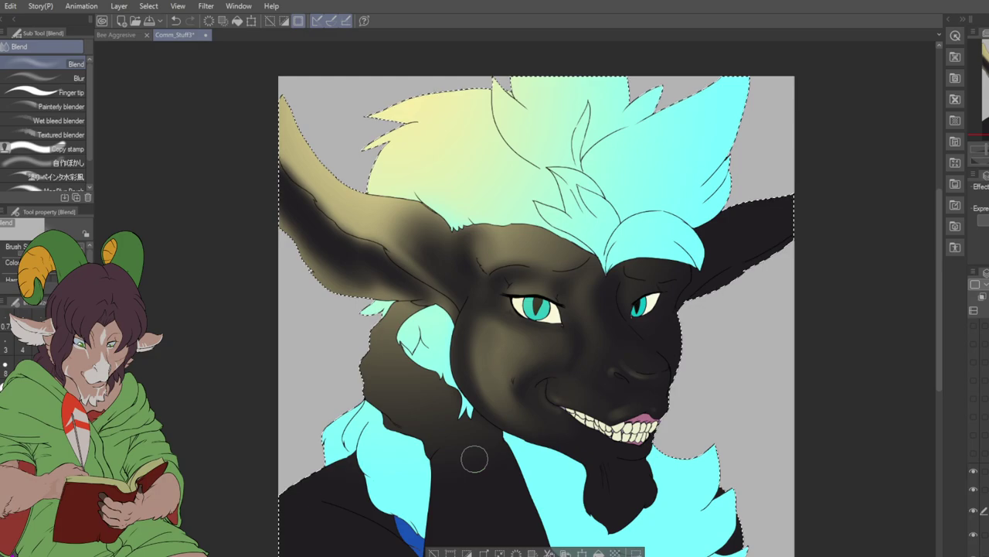
- Paint a soft highlight along the jaw and lower lip below the teeth and blend it
{"action": "key", "text": "b"}
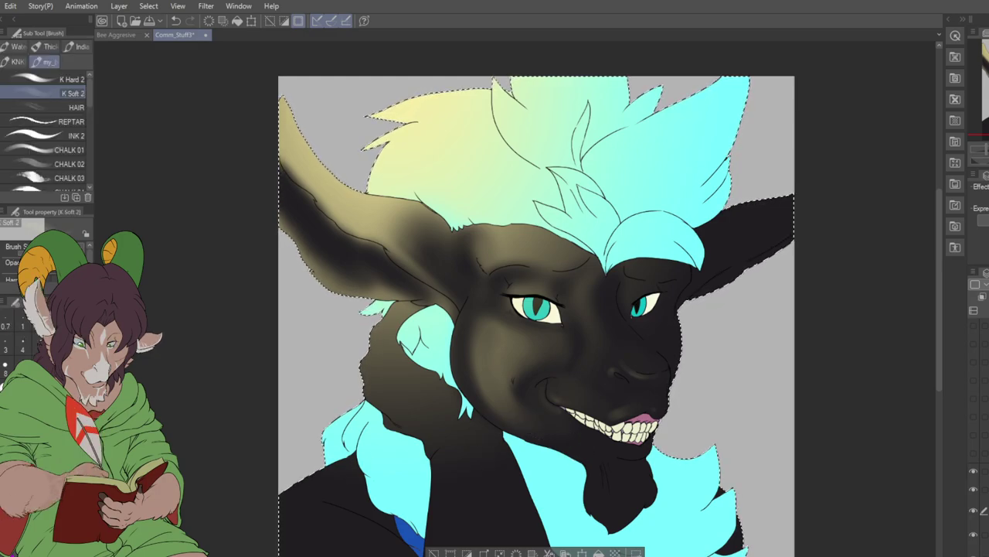
{"action": "left_click_drag", "start_coordinate": [564, 438], "coordinate": [638, 491]}
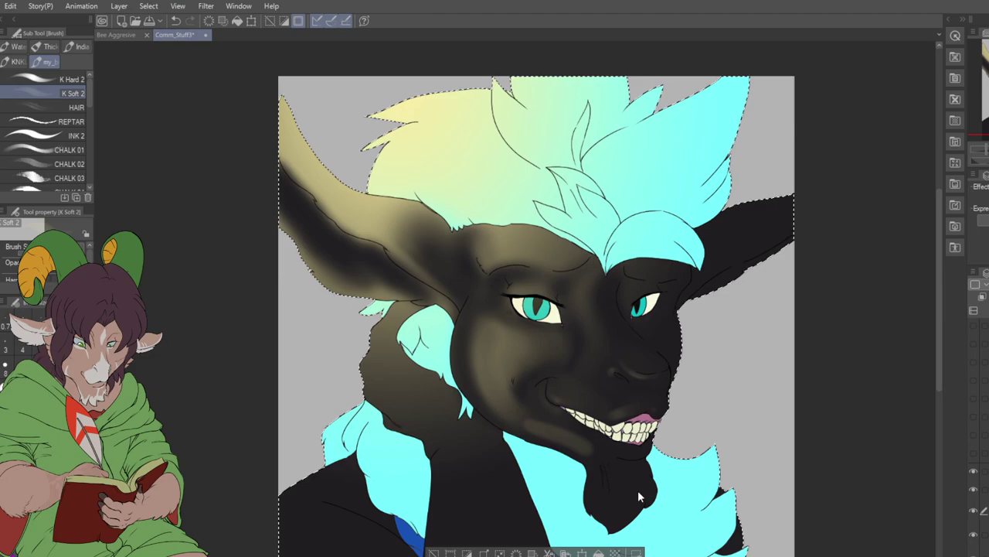
{"action": "key", "text": "ctrl+z"}
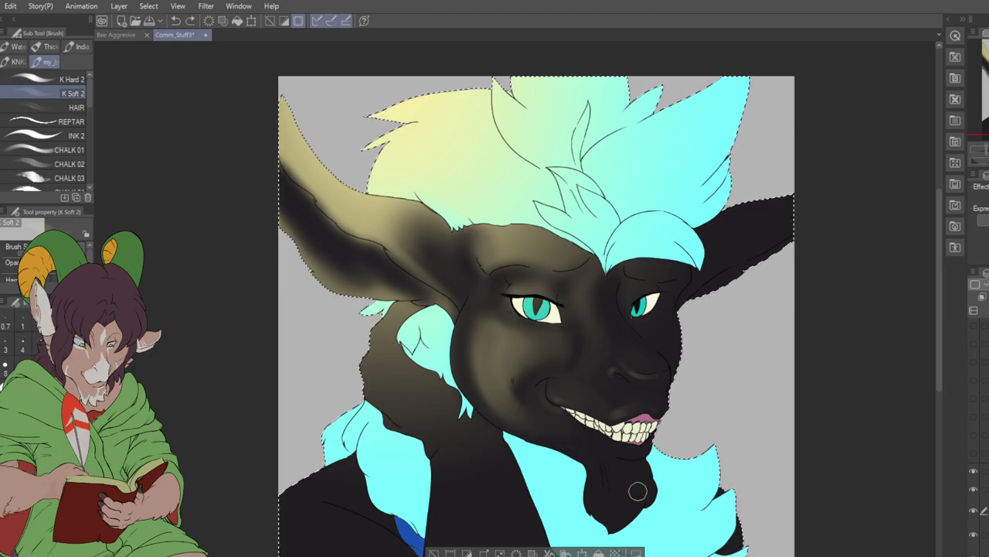
{"action": "left_click_drag", "start_coordinate": [597, 455], "coordinate": [545, 429]}
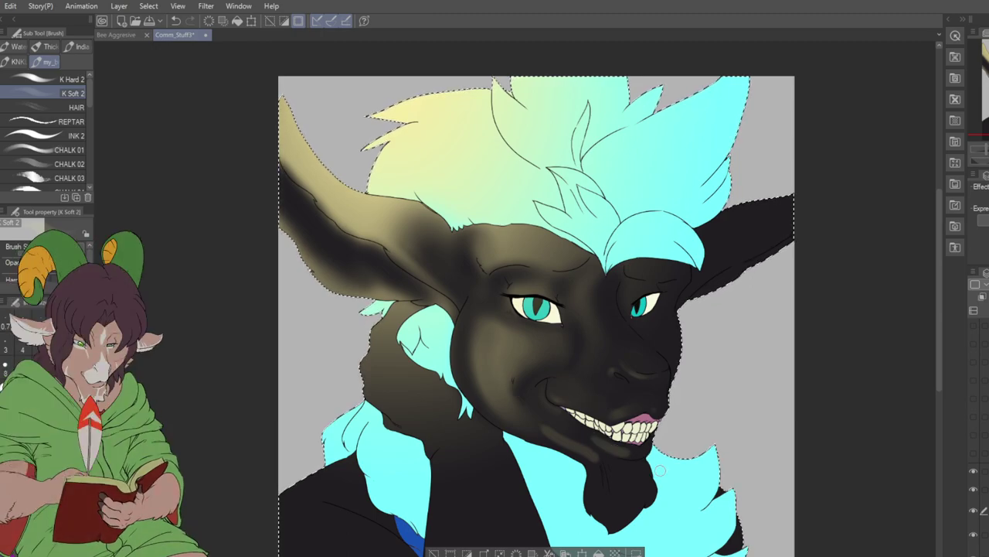
{"action": "key", "text": "j"}
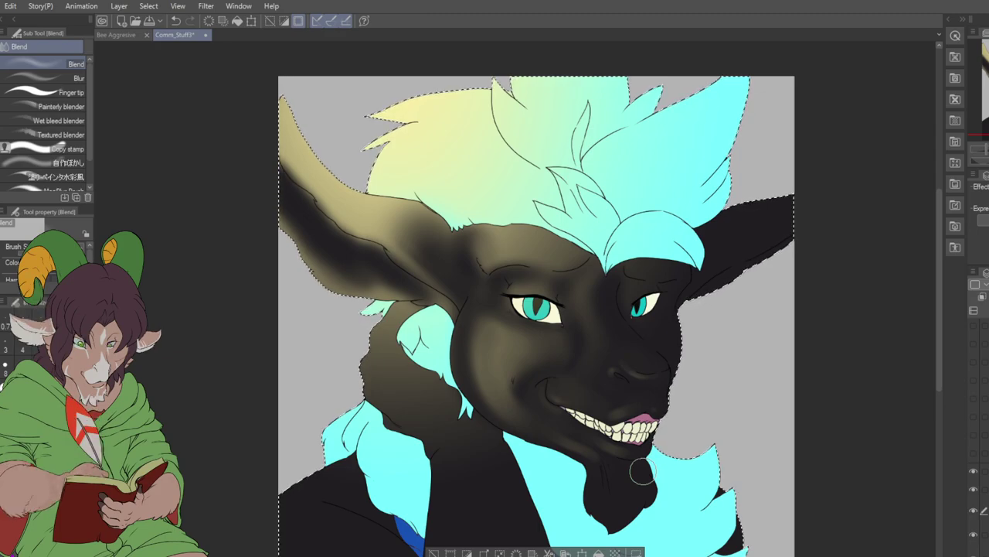
- Add soft highlights to the eyelid, nose bridge and forehead, blending the forehead one and erasing shading above the inner brow
{"action": "key", "text": "b"}
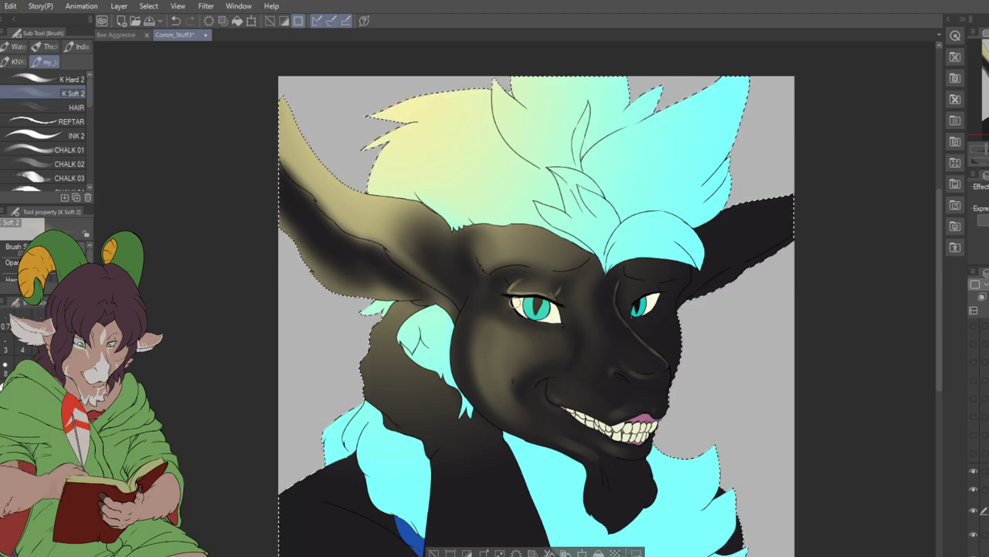
{"action": "left_click_drag", "start_coordinate": [499, 255], "coordinate": [533, 254]}
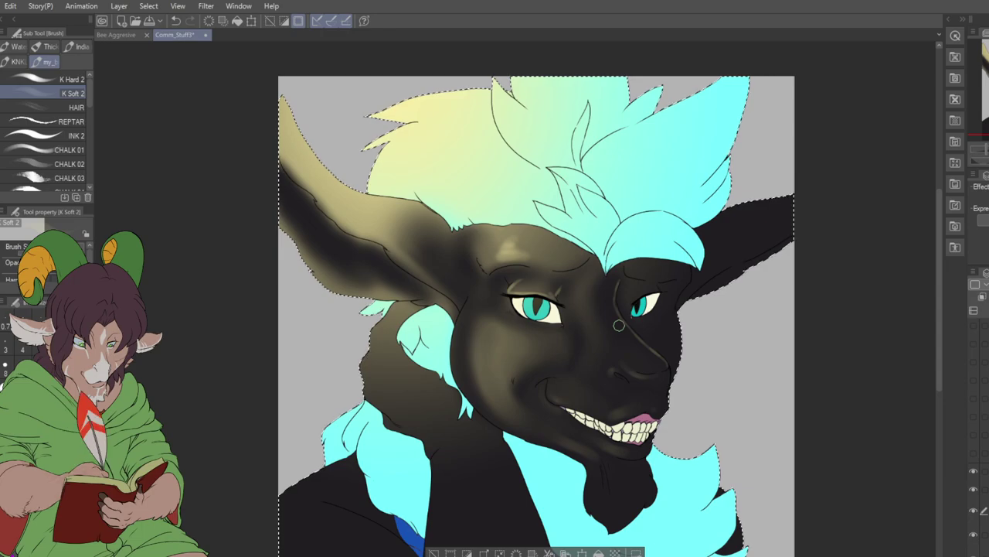
{"action": "key", "text": "j"}
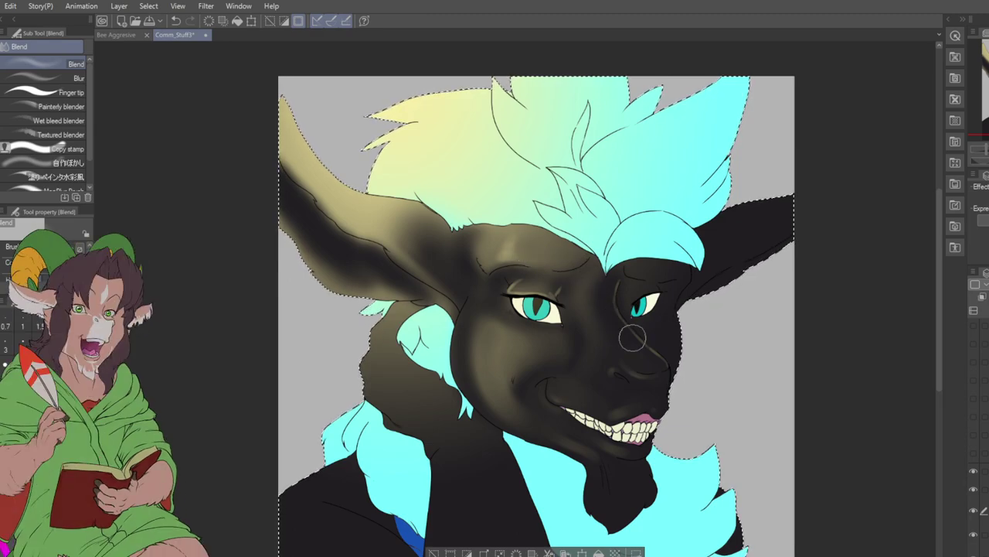
{"action": "key", "text": "e"}
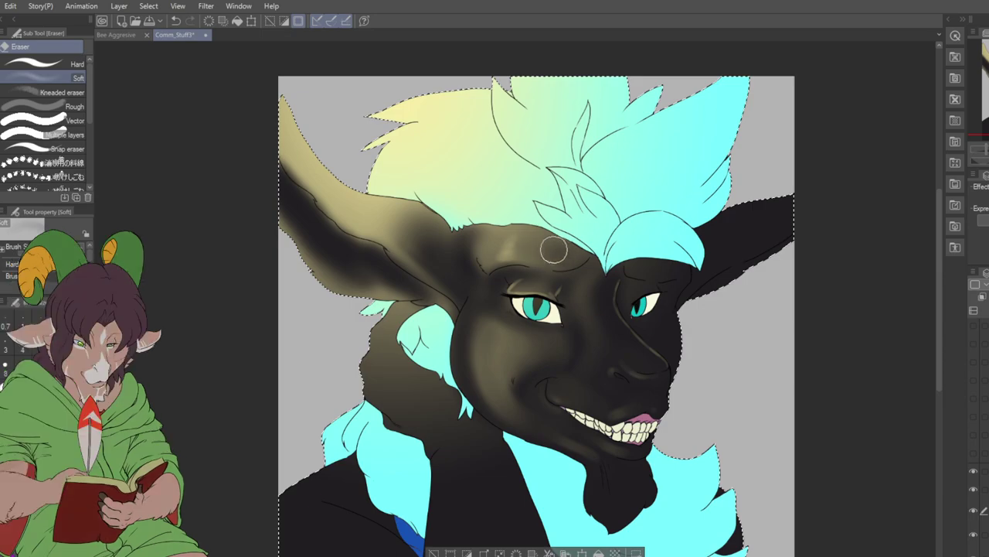
{"action": "mouse_move", "coordinate": [534, 250]}
{"action": "left_mouse_down"}
{"action": "mouse_move", "coordinate": [570, 258]}
{"action": "mouse_move", "coordinate": [551, 255]}
{"action": "left_mouse_up"}
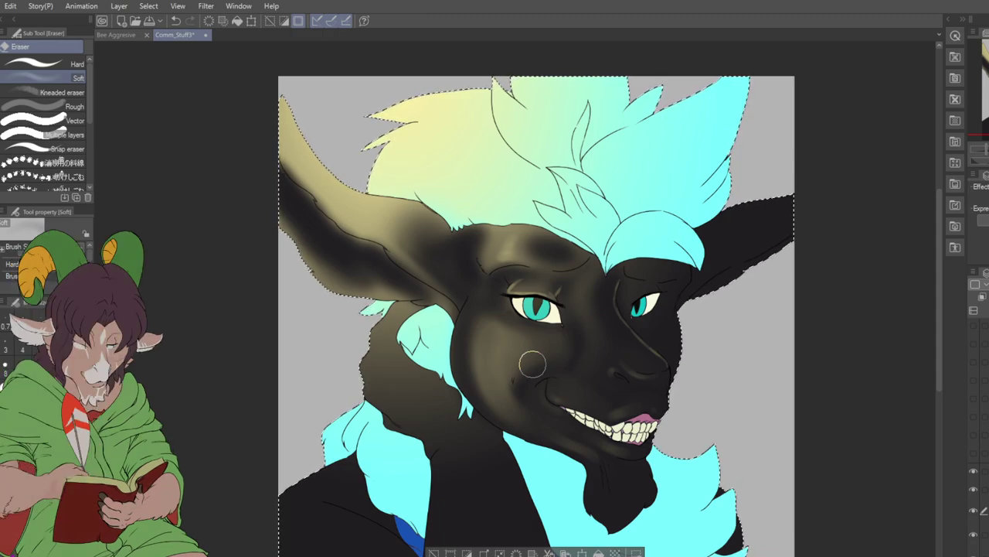
- Paint light streaks in the small hair tuft above the forehead and soft-erase parts of the large ear's highlight
{"action": "key", "text": "b"}
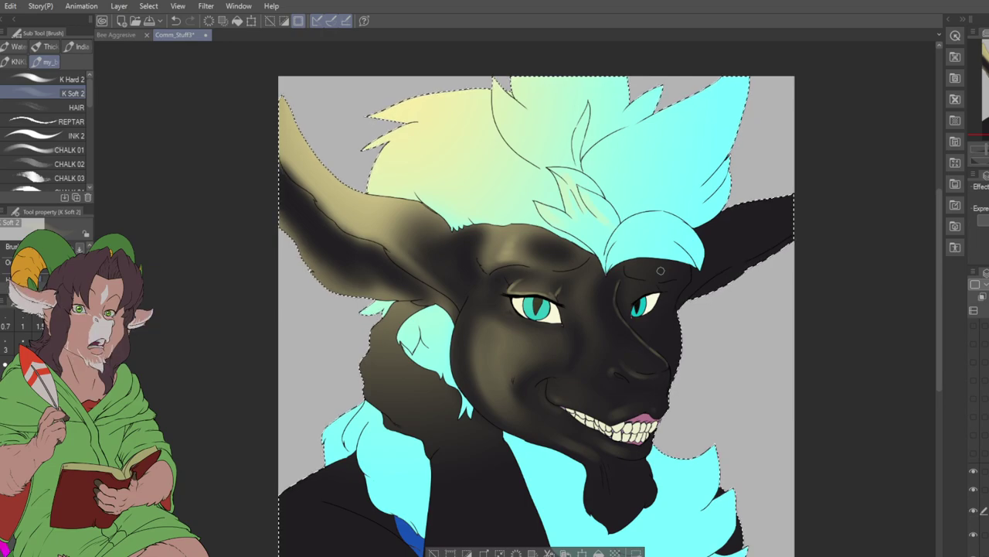
{"action": "key", "text": "e"}
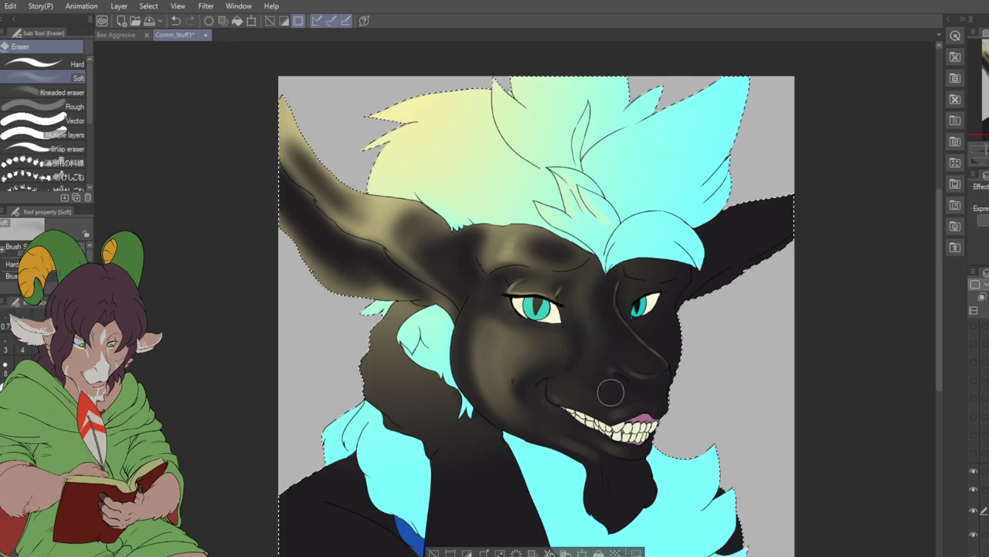
{"action": "key", "text": "b"}
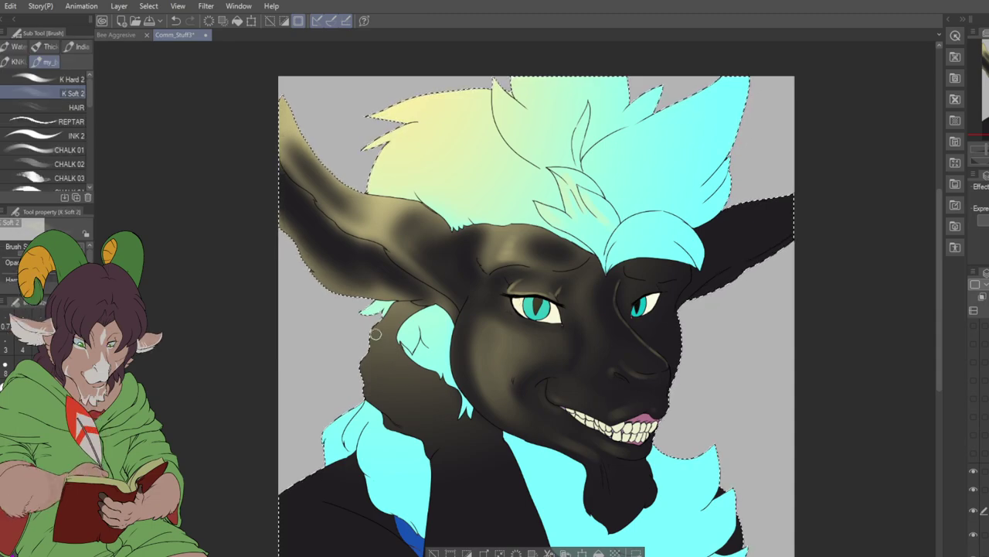
- Paint soft light streaks on the hand, blend them into the fur, and add a small highlight at the wrist
{"action": "left_click_drag", "start_coordinate": [379, 345], "coordinate": [388, 393]}
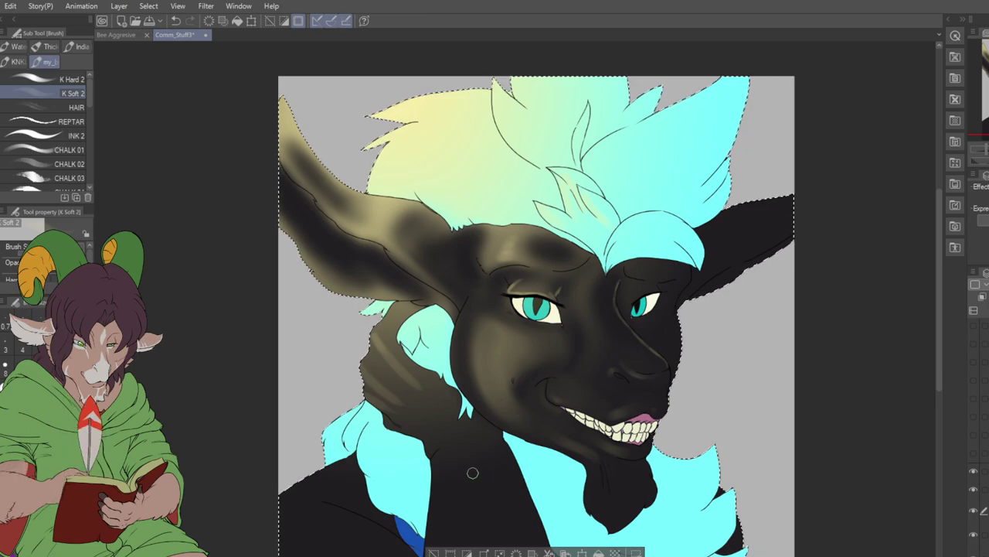
{"action": "key", "text": "j"}
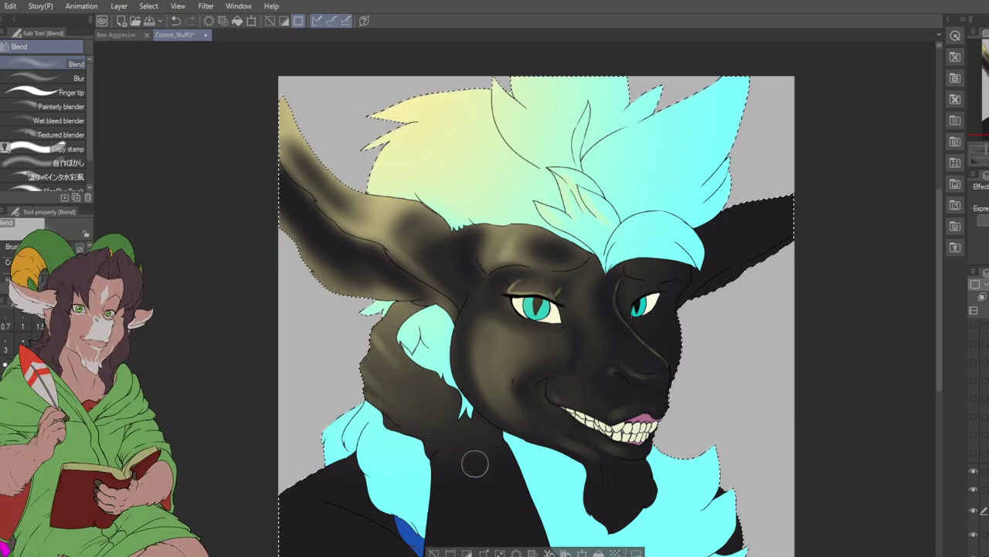
{"action": "key", "text": "b"}
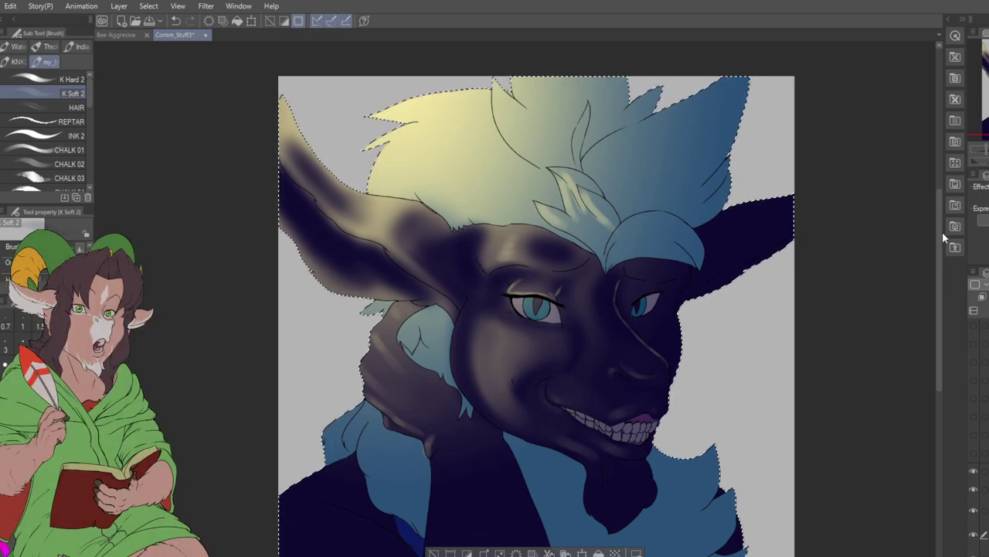
- Soft-erase the blue shadow layer over the near eye, cheek, hand, arm and the chest fur beside the arm
{"action": "key", "text": "e"}
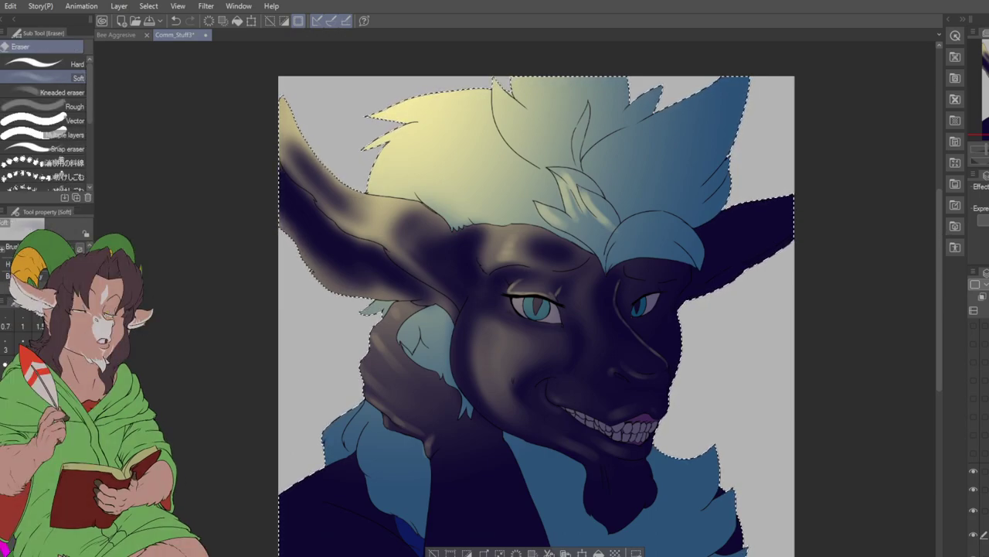
{"action": "mouse_move", "coordinate": [493, 377]}
{"action": "left_mouse_down"}
{"action": "mouse_move", "coordinate": [558, 366]}
{"action": "mouse_move", "coordinate": [483, 305]}
{"action": "mouse_move", "coordinate": [555, 350]}
{"action": "mouse_move", "coordinate": [477, 438]}
{"action": "mouse_move", "coordinate": [488, 342]}
{"action": "mouse_move", "coordinate": [493, 483]}
{"action": "mouse_move", "coordinate": [420, 398]}
{"action": "mouse_move", "coordinate": [474, 382]}
{"action": "mouse_move", "coordinate": [429, 473]}
{"action": "mouse_move", "coordinate": [396, 429]}
{"action": "mouse_move", "coordinate": [405, 403]}
{"action": "mouse_move", "coordinate": [443, 429]}
{"action": "mouse_move", "coordinate": [393, 456]}
{"action": "mouse_move", "coordinate": [318, 469]}
{"action": "mouse_move", "coordinate": [360, 448]}
{"action": "mouse_move", "coordinate": [326, 492]}
{"action": "mouse_move", "coordinate": [283, 508]}
{"action": "mouse_move", "coordinate": [396, 466]}
{"action": "mouse_move", "coordinate": [303, 510]}
{"action": "mouse_move", "coordinate": [320, 477]}
{"action": "mouse_move", "coordinate": [348, 530]}
{"action": "left_mouse_up"}
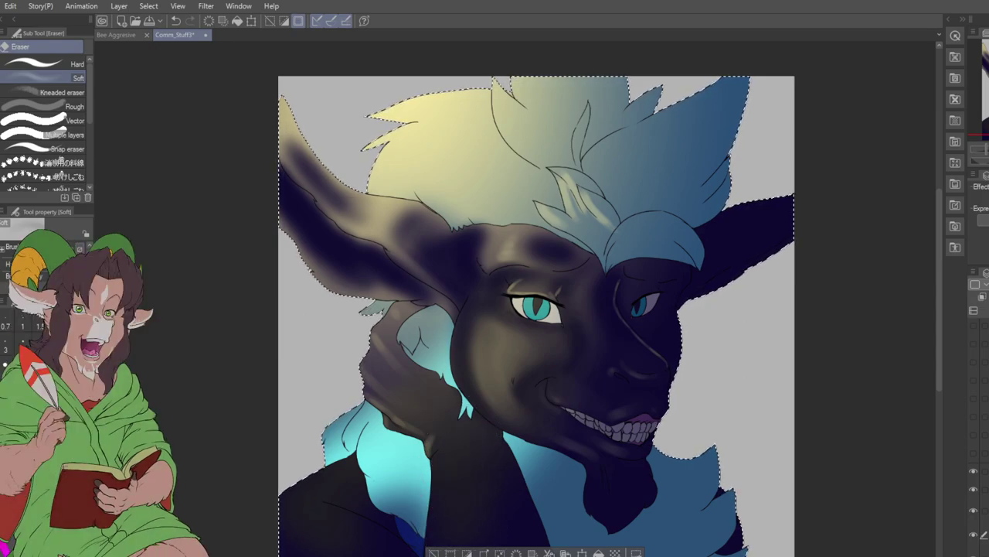
- Hide the highlight layer and paint soft blue shadows on the fur beside the forearm and the tuft behind the hand
{"action": "key", "text": "b"}
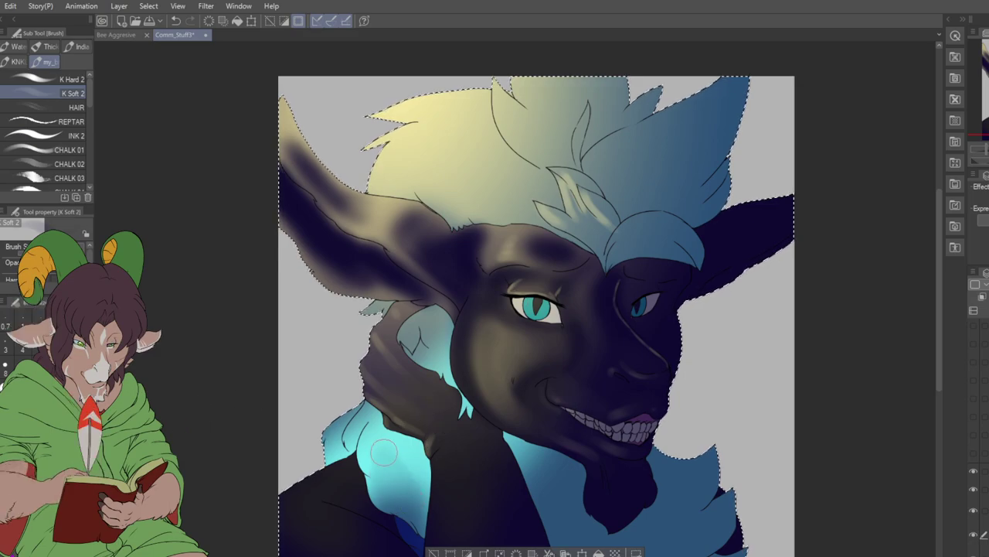
{"action": "left_click", "coordinate": [973, 512]}
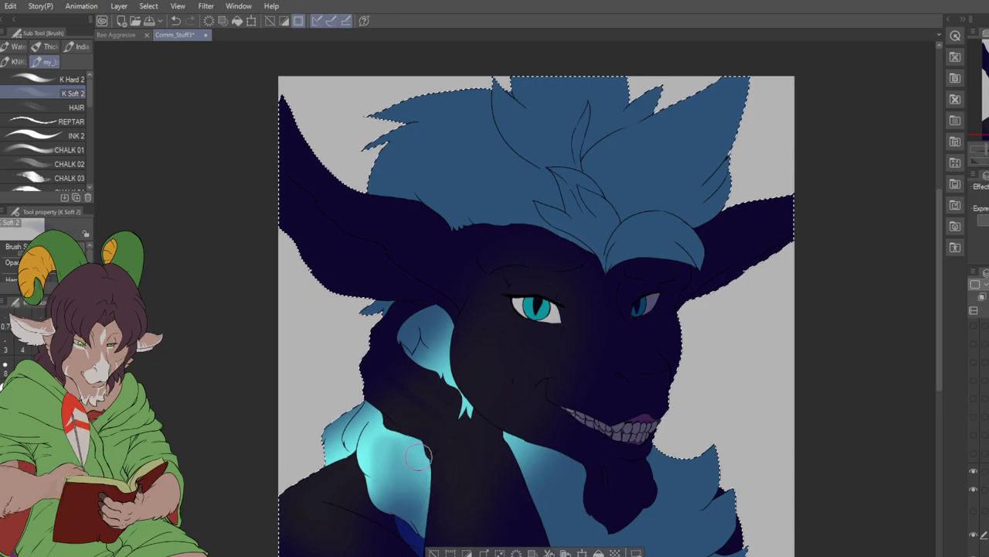
{"action": "mouse_move", "coordinate": [425, 440]}
{"action": "left_mouse_down"}
{"action": "mouse_move", "coordinate": [427, 500]}
{"action": "mouse_move", "coordinate": [409, 431]}
{"action": "mouse_move", "coordinate": [418, 531]}
{"action": "mouse_move", "coordinate": [409, 437]}
{"action": "mouse_move", "coordinate": [427, 506]}
{"action": "mouse_move", "coordinate": [391, 450]}
{"action": "mouse_move", "coordinate": [428, 464]}
{"action": "mouse_move", "coordinate": [423, 530]}
{"action": "mouse_move", "coordinate": [405, 529]}
{"action": "mouse_move", "coordinate": [433, 481]}
{"action": "left_mouse_up"}
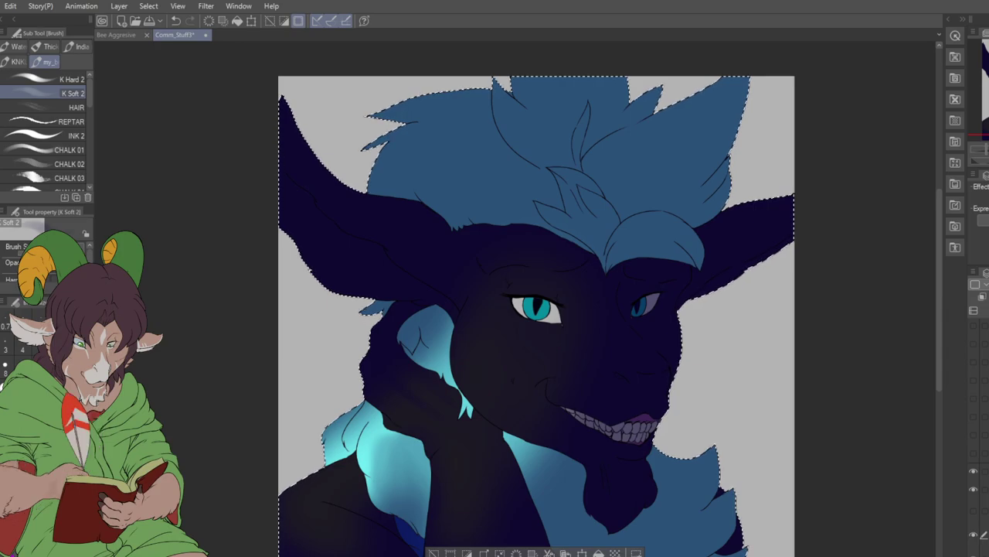
{"action": "mouse_move", "coordinate": [387, 493]}
{"action": "left_mouse_down"}
{"action": "mouse_move", "coordinate": [420, 512]}
{"action": "mouse_move", "coordinate": [385, 473]}
{"action": "mouse_move", "coordinate": [410, 511]}
{"action": "mouse_move", "coordinate": [387, 474]}
{"action": "mouse_move", "coordinate": [390, 459]}
{"action": "mouse_move", "coordinate": [409, 482]}
{"action": "mouse_move", "coordinate": [416, 458]}
{"action": "mouse_move", "coordinate": [416, 488]}
{"action": "mouse_move", "coordinate": [409, 442]}
{"action": "mouse_move", "coordinate": [406, 514]}
{"action": "mouse_move", "coordinate": [394, 473]}
{"action": "left_mouse_up"}
{"action": "mouse_move", "coordinate": [429, 346]}
{"action": "left_mouse_down"}
{"action": "mouse_move", "coordinate": [444, 369]}
{"action": "mouse_move", "coordinate": [441, 323]}
{"action": "mouse_move", "coordinate": [462, 382]}
{"action": "left_mouse_up"}
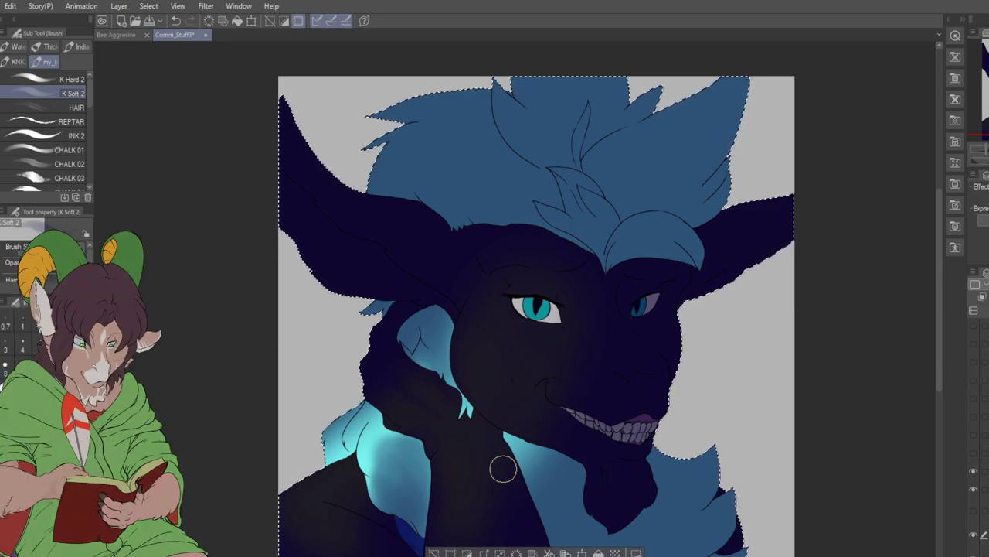
- Soft-erase light streaks in the fur beside the forearm, blend them, and compare with the highlight layer shown
{"action": "key", "text": "e"}
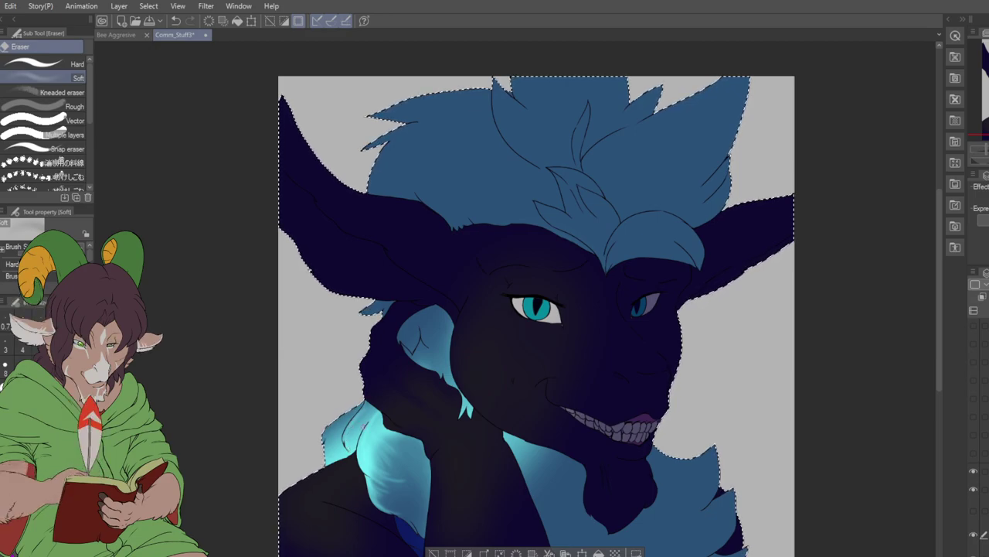
{"action": "key", "text": "j"}
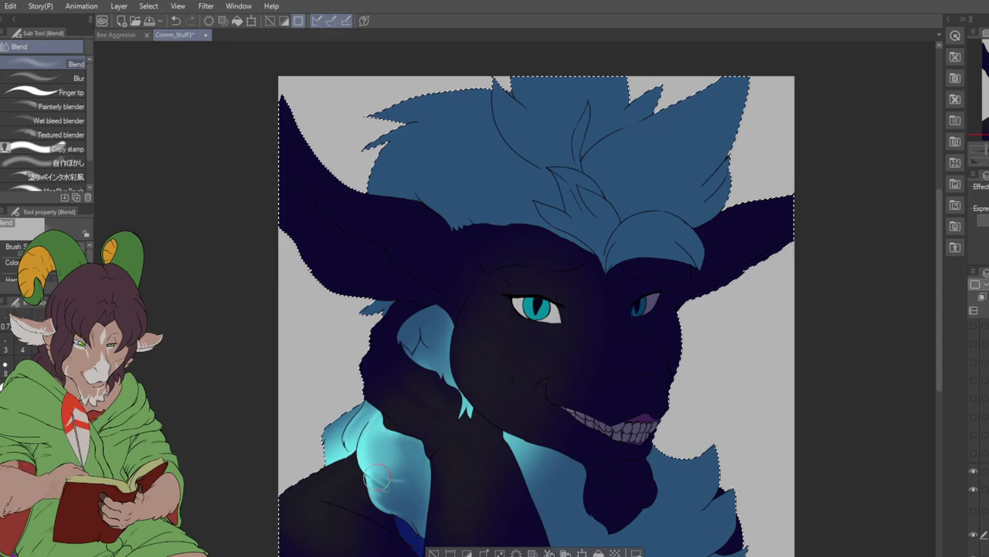
{"action": "mouse_move", "coordinate": [389, 482]}
{"action": "left_mouse_down"}
{"action": "mouse_move", "coordinate": [391, 506]}
{"action": "mouse_move", "coordinate": [440, 541]}
{"action": "left_mouse_up"}
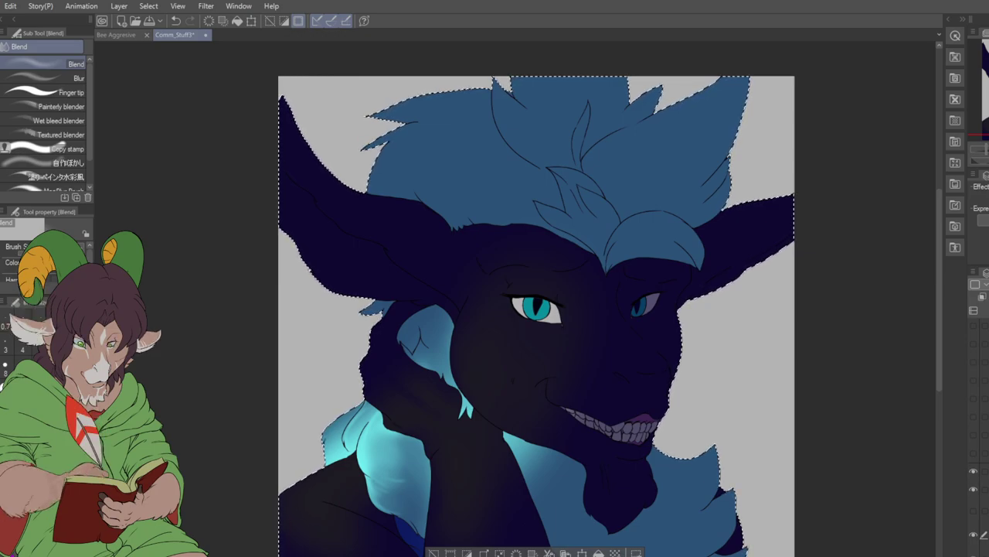
{"action": "left_click", "coordinate": [974, 513]}
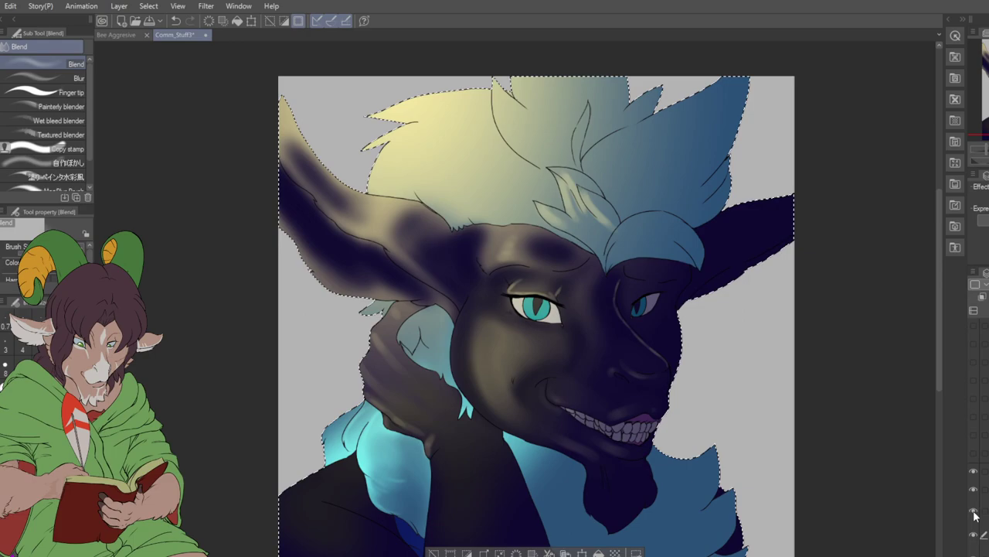
{"action": "left_click", "coordinate": [974, 513]}
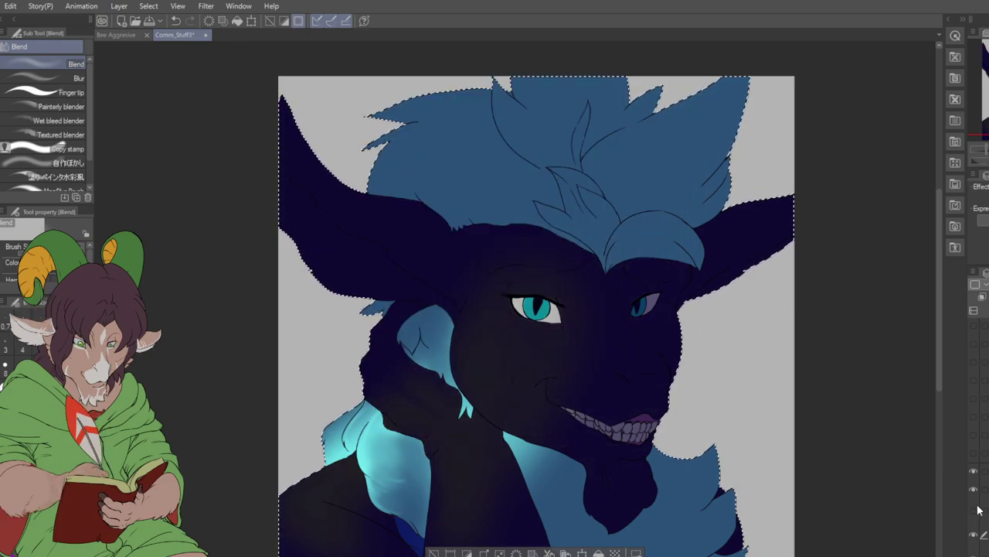
- Soft-erase the blue shadow along the nose bridge, muzzle and mouth corner, and show the highlight layer again
{"action": "key", "text": "e"}
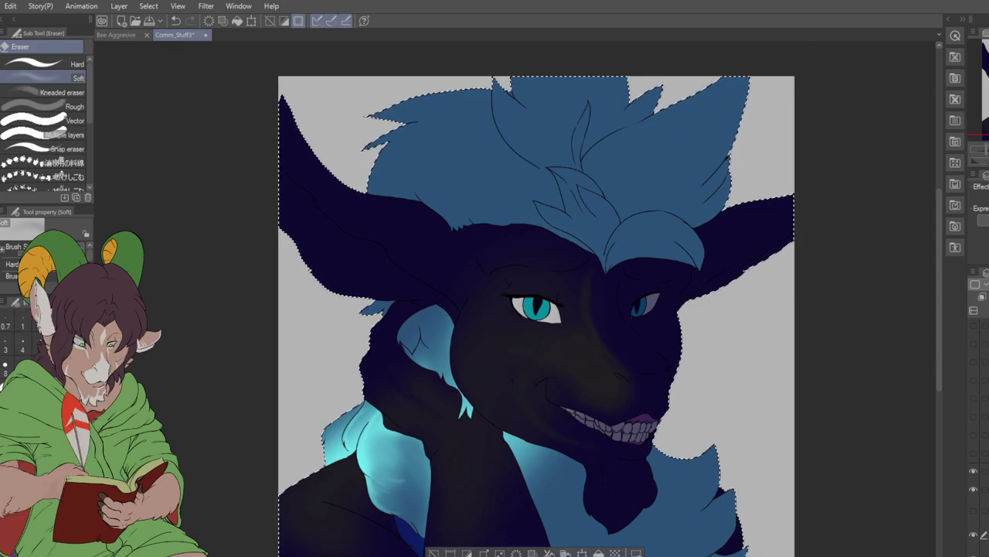
{"action": "left_click", "coordinate": [974, 507]}
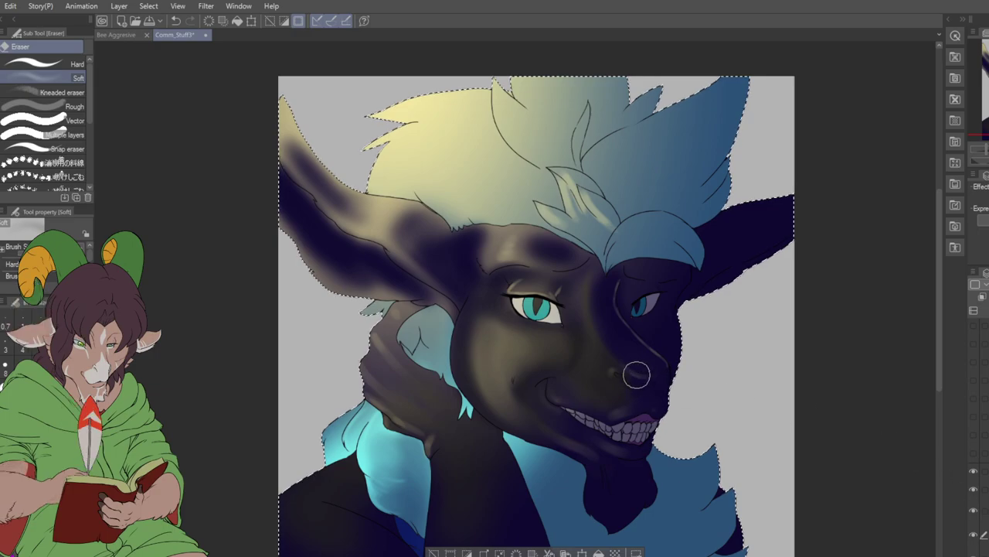
{"action": "scroll", "coordinate": [623, 359], "scroll_direction": "down", "scroll_amount": 2}
{"action": "scroll", "coordinate": [603, 334], "scroll_direction": "down", "scroll_amount": 1}
{"action": "scroll", "coordinate": [606, 333], "scroll_direction": "up", "scroll_amount": 4}
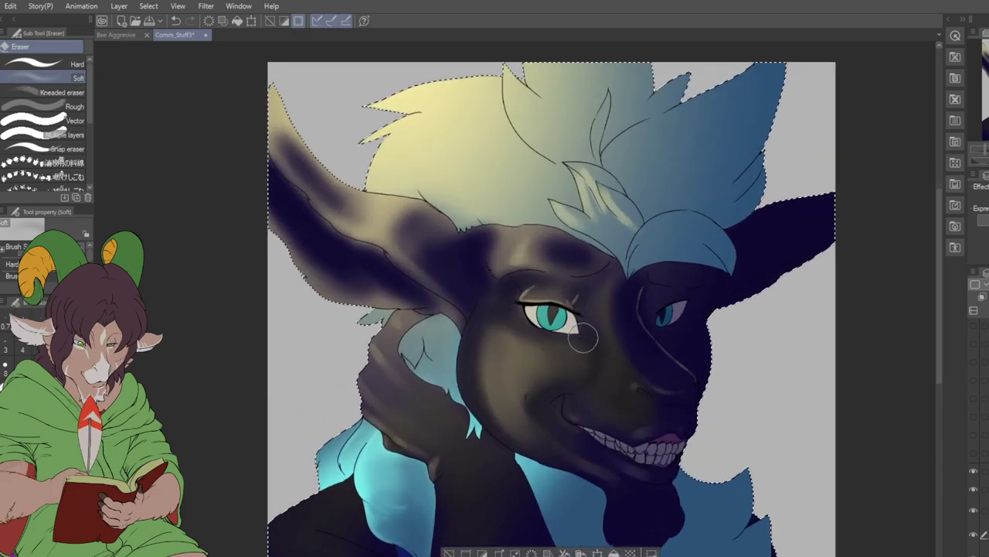
{"action": "scroll", "coordinate": [623, 323], "scroll_direction": "down", "scroll_amount": 2}
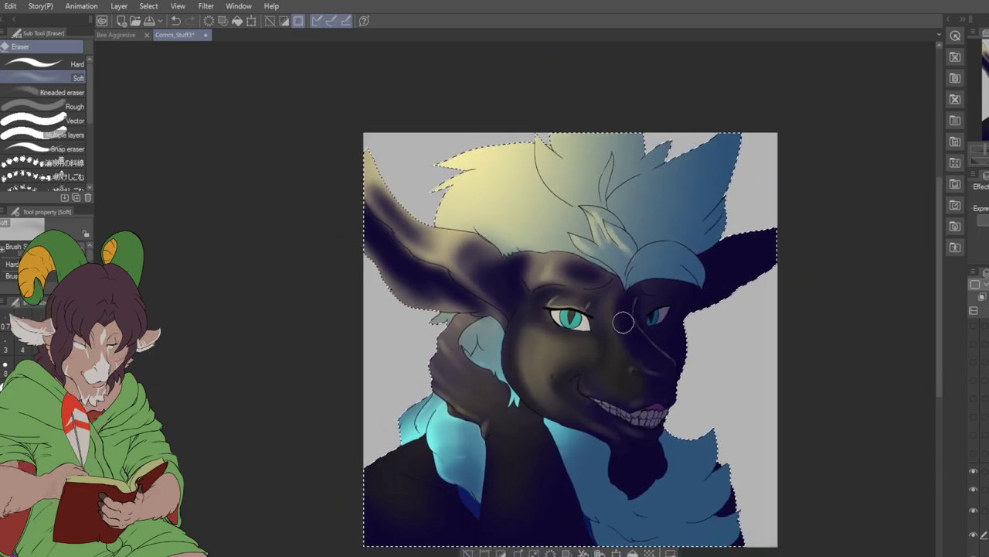
{"action": "scroll", "coordinate": [654, 479], "scroll_direction": "up", "scroll_amount": 1}
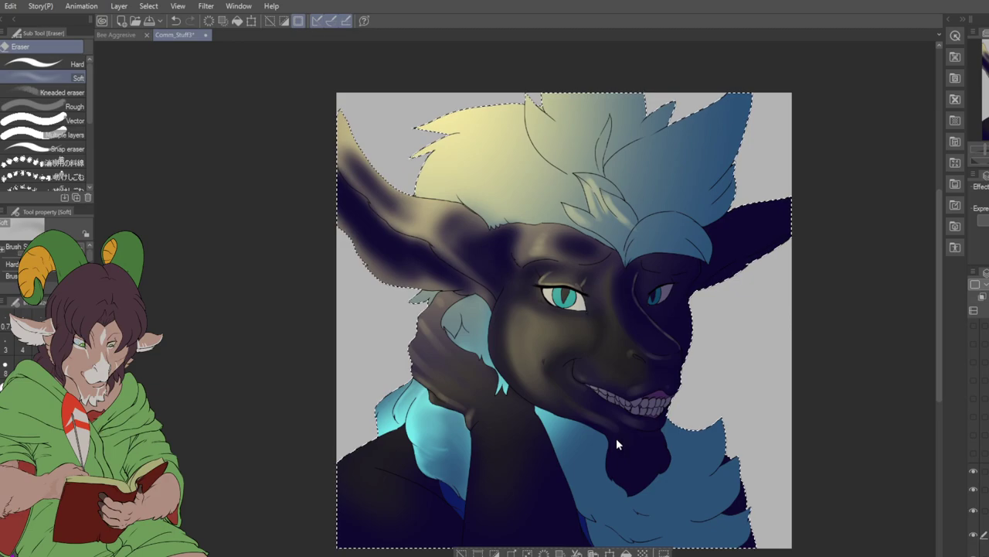
- Replace the current selection with an auto selection of the black fur on the face, far ear, arm and body
{"action": "key", "text": "ctrl+d"}
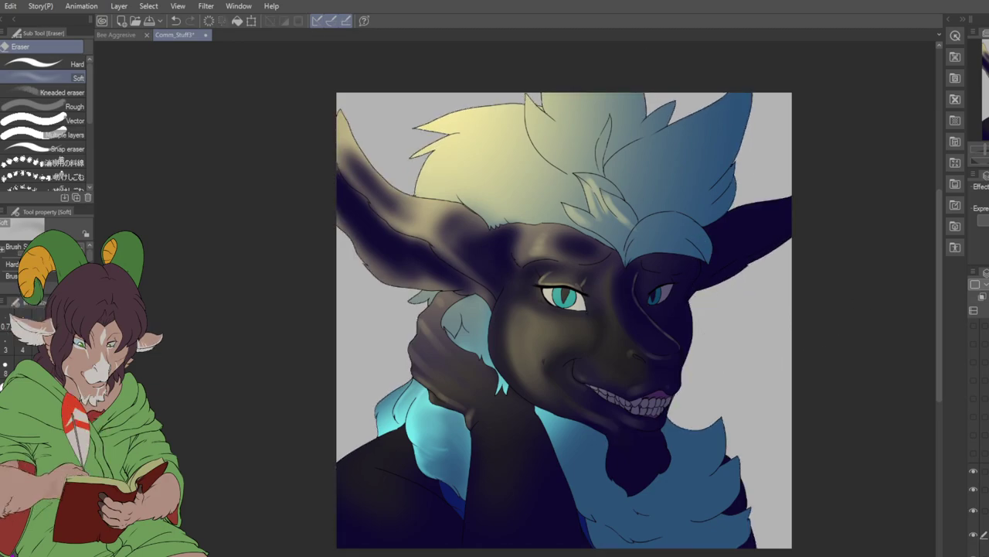
{"action": "scroll", "coordinate": [974, 425], "scroll_direction": "down", "scroll_amount": 3}
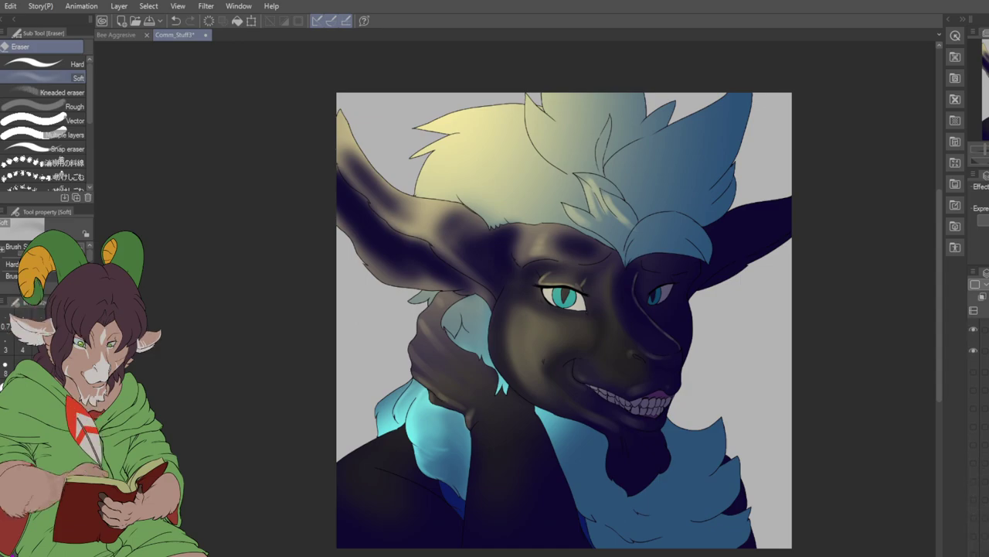
{"action": "key", "text": "w"}
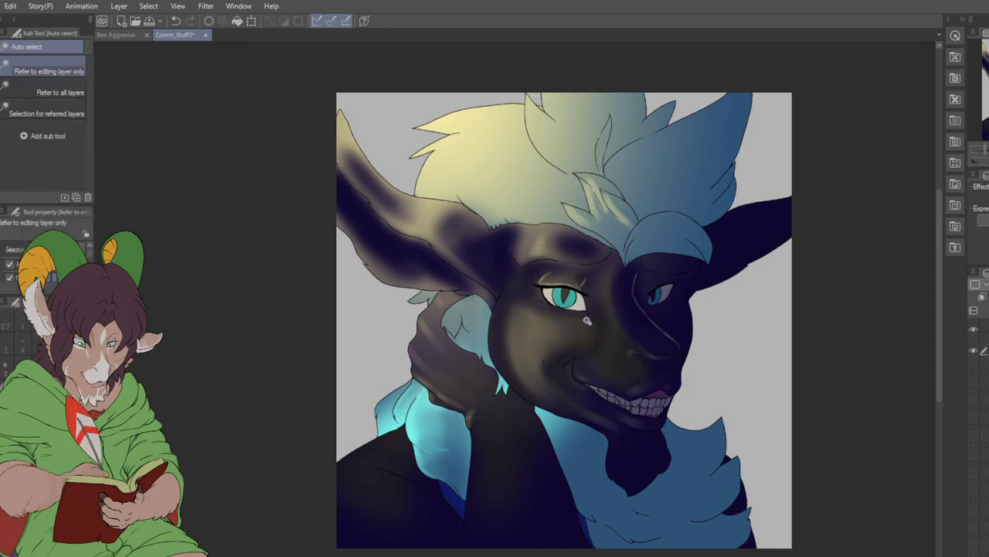
{"action": "left_click", "coordinate": [586, 318]}
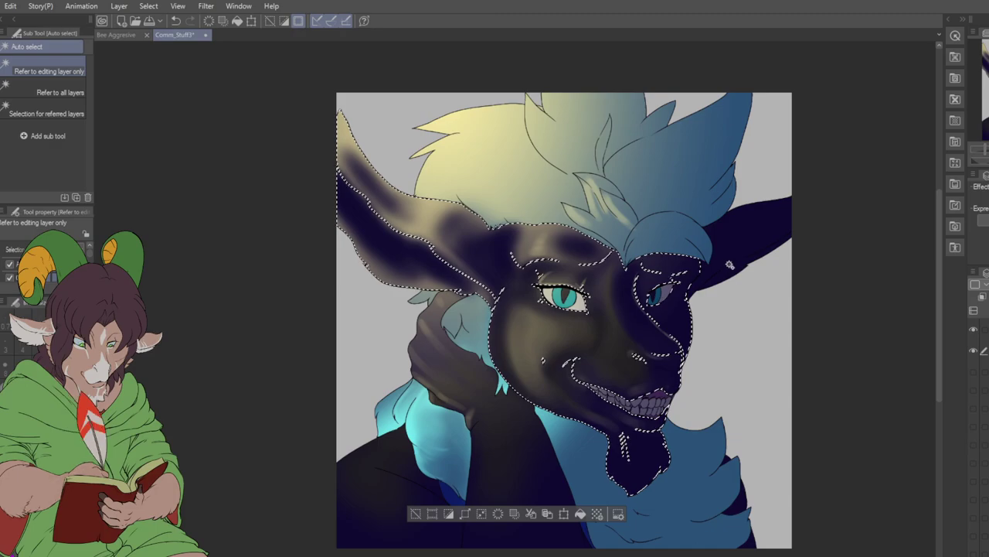
{"action": "left_click", "coordinate": [746, 232], "text": "shift"}
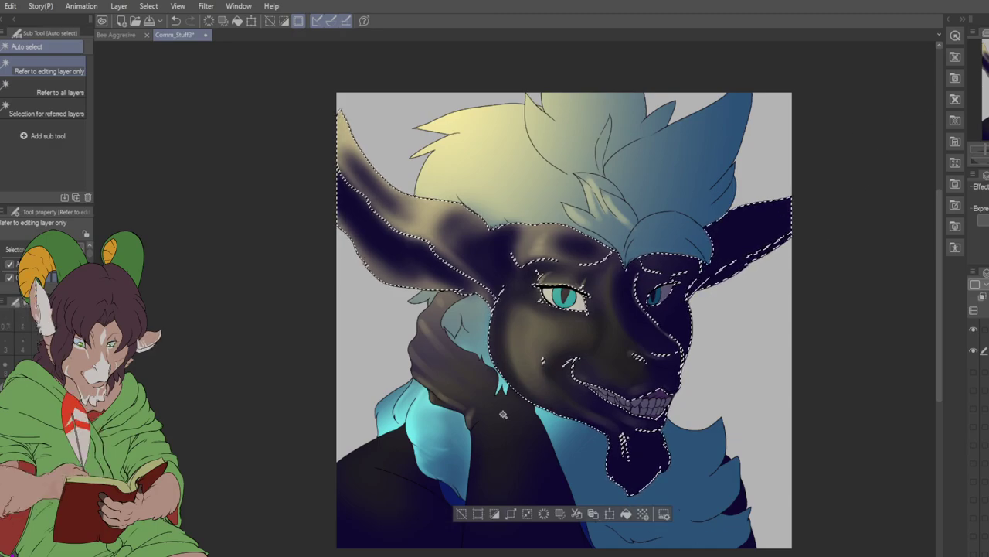
{"action": "left_click", "coordinate": [426, 502], "text": "shift"}
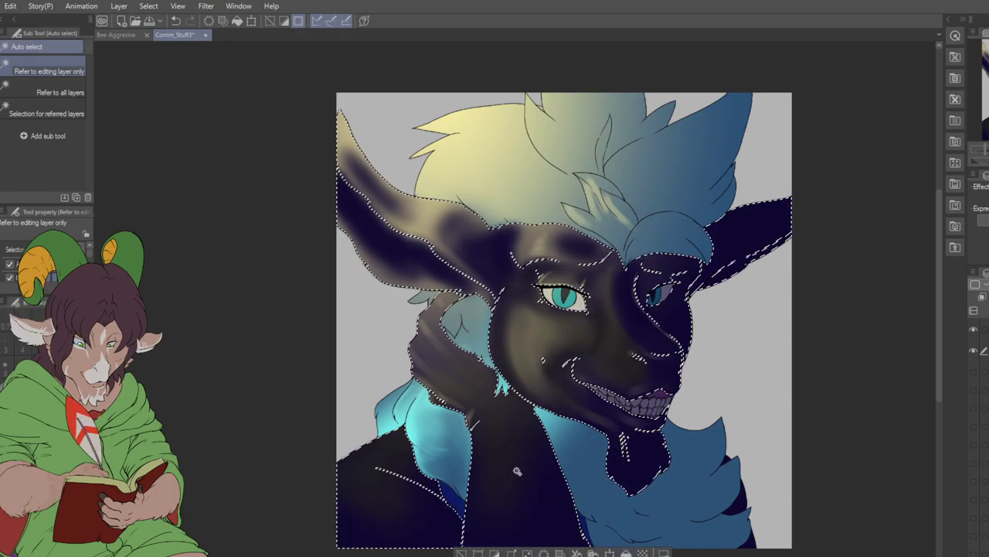
- Clear the blue shadow from the selected black fur on the shadow layer
{"action": "scroll", "coordinate": [426, 502], "scroll_direction": "down", "scroll_amount": 3}
{"action": "scroll", "coordinate": [426, 501], "scroll_direction": "up", "scroll_amount": 2}
{"action": "scroll", "coordinate": [733, 461], "scroll_direction": "up", "scroll_amount": 3}
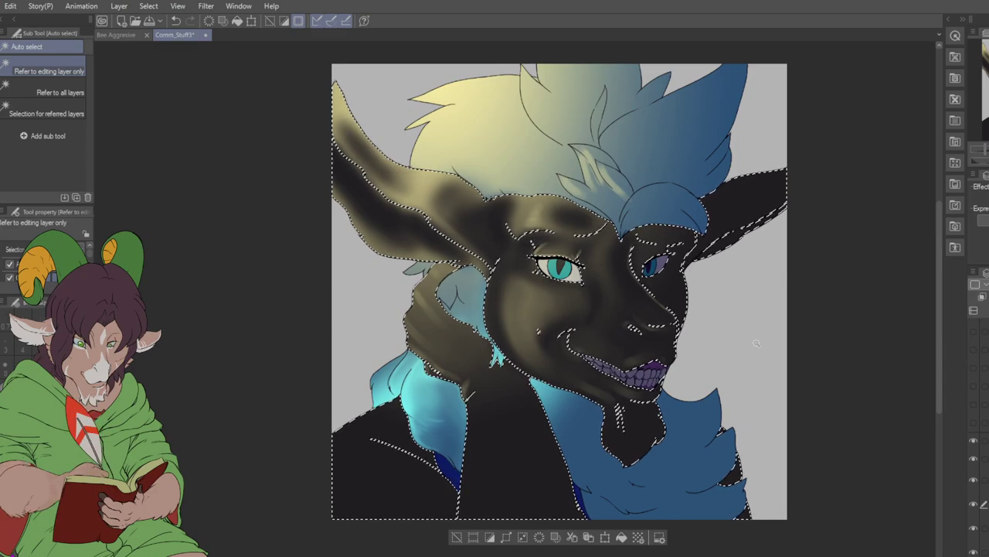
- Deselect and paint soft dark blue shadows around the far eye, under the jaw and on the beard
{"action": "key", "text": "ctrl+d"}
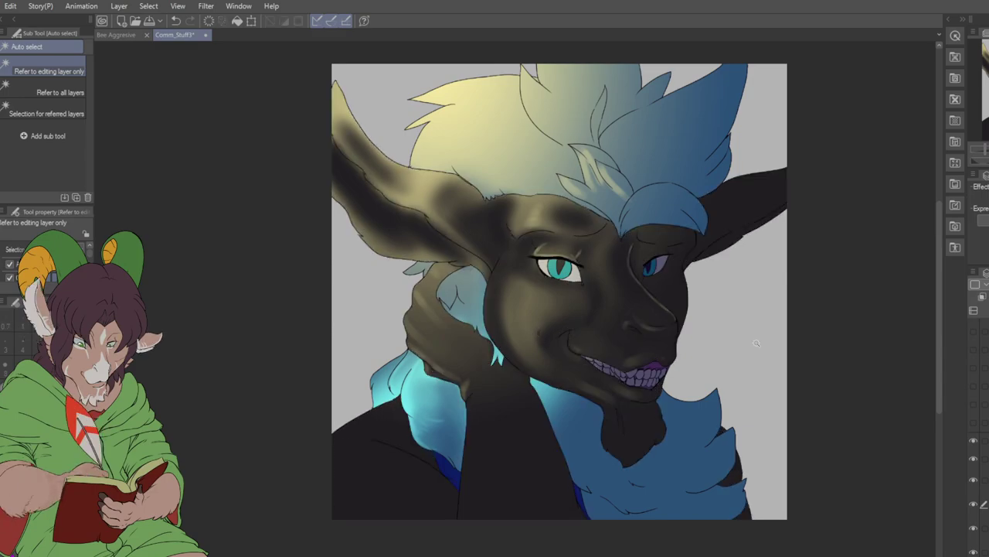
{"action": "key", "text": "b"}
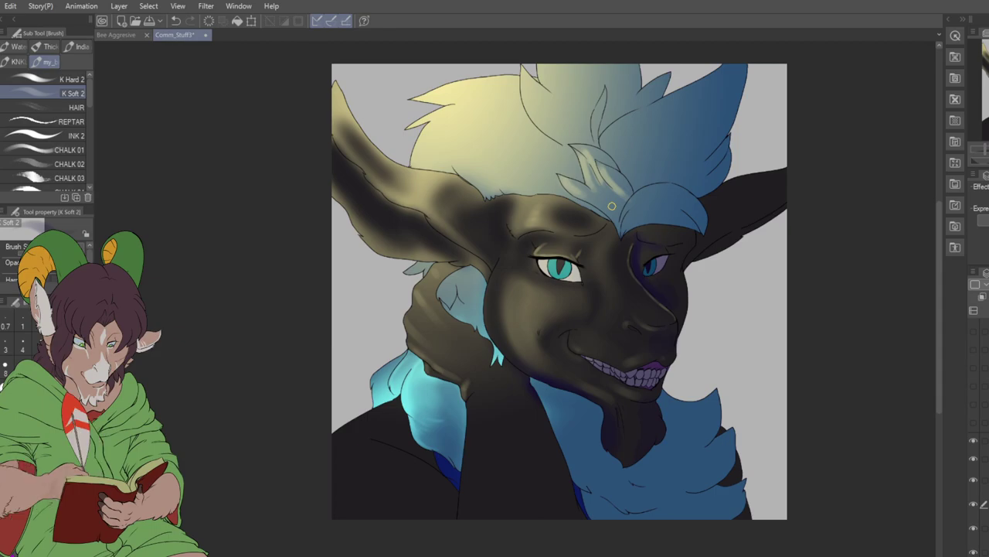
- Soft-erase the blue shadow over the hair, using a smaller eraser for the quiff, forelock and large side tuft
{"action": "key", "text": "e"}
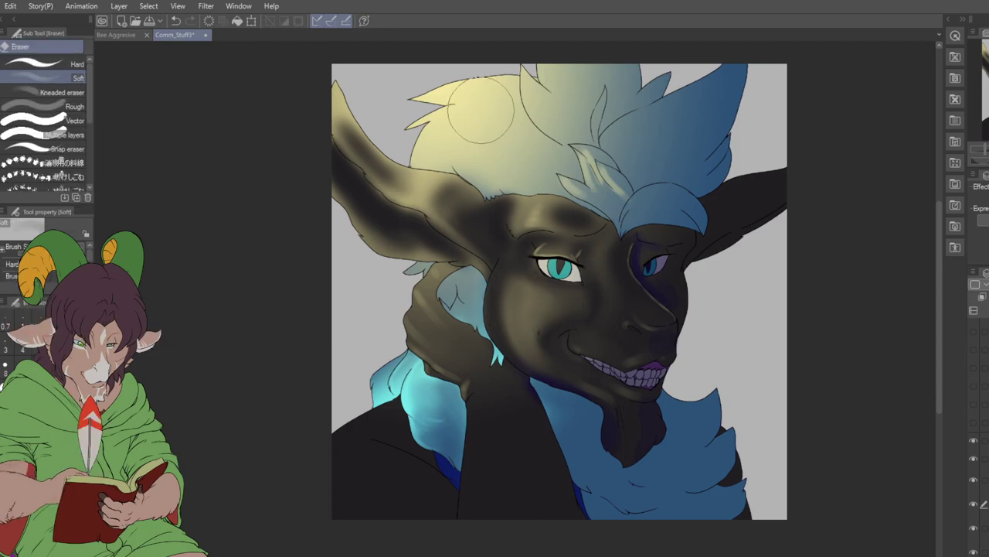
{"action": "mouse_move", "coordinate": [518, 162]}
{"action": "left_mouse_down"}
{"action": "mouse_move", "coordinate": [546, 87]}
{"action": "mouse_move", "coordinate": [554, 118]}
{"action": "mouse_move", "coordinate": [549, 111]}
{"action": "mouse_move", "coordinate": [540, 150]}
{"action": "mouse_move", "coordinate": [541, 86]}
{"action": "mouse_move", "coordinate": [572, 163]}
{"action": "left_mouse_up"}
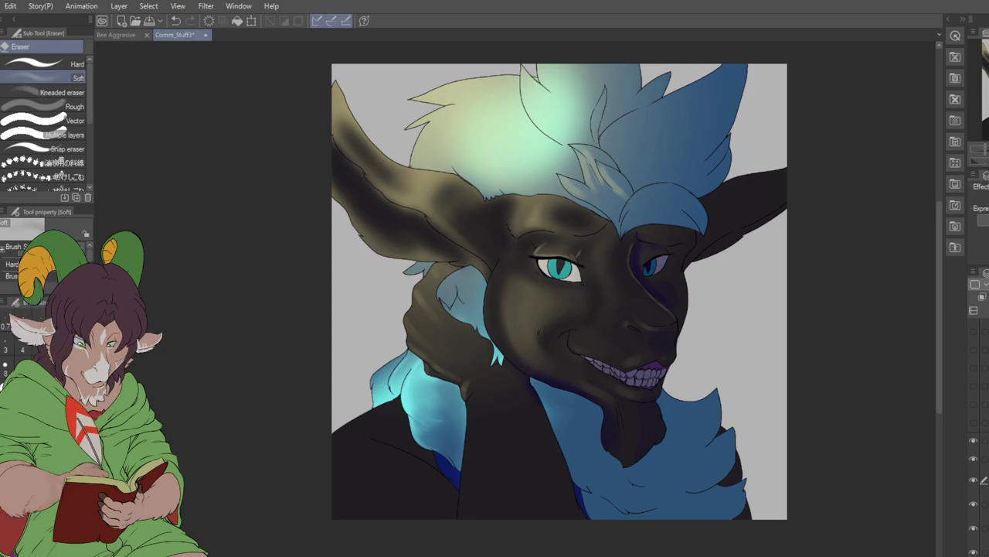
{"action": "mouse_move", "coordinate": [533, 92]}
{"action": "left_mouse_down"}
{"action": "mouse_move", "coordinate": [553, 125]}
{"action": "mouse_move", "coordinate": [576, 118]}
{"action": "mouse_move", "coordinate": [546, 121]}
{"action": "mouse_move", "coordinate": [598, 178]}
{"action": "mouse_move", "coordinate": [589, 73]}
{"action": "mouse_move", "coordinate": [598, 178]}
{"action": "mouse_move", "coordinate": [596, 85]}
{"action": "mouse_move", "coordinate": [579, 166]}
{"action": "left_mouse_up"}
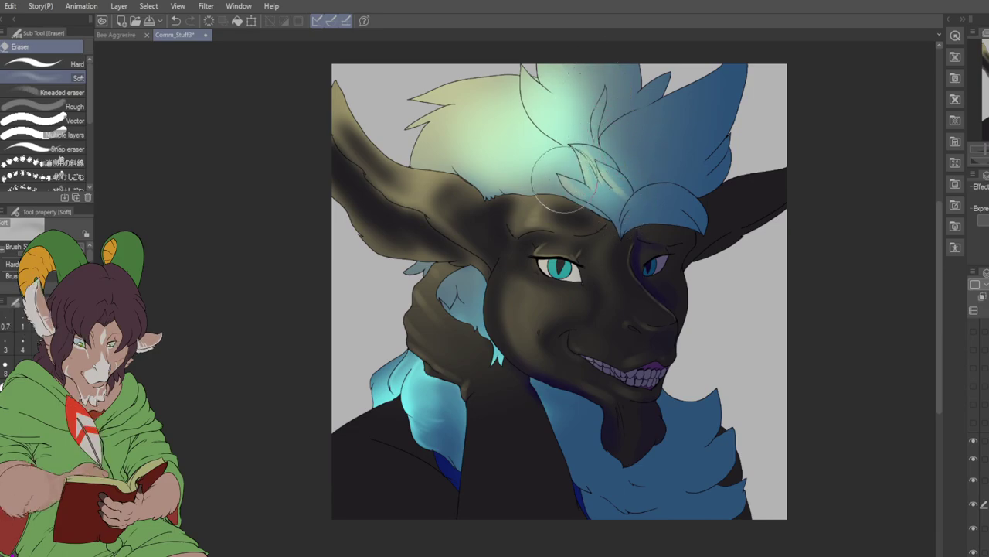
{"action": "key", "text": "bracketleft"}
{"action": "mouse_move", "coordinate": [622, 141]}
{"action": "left_mouse_down"}
{"action": "mouse_move", "coordinate": [651, 192]}
{"action": "mouse_move", "coordinate": [627, 140]}
{"action": "mouse_move", "coordinate": [613, 137]}
{"action": "mouse_move", "coordinate": [734, 91]}
{"action": "mouse_move", "coordinate": [600, 146]}
{"action": "mouse_move", "coordinate": [722, 81]}
{"action": "mouse_move", "coordinate": [620, 138]}
{"action": "mouse_move", "coordinate": [644, 182]}
{"action": "mouse_move", "coordinate": [628, 146]}
{"action": "mouse_move", "coordinate": [639, 133]}
{"action": "mouse_move", "coordinate": [633, 156]}
{"action": "mouse_move", "coordinate": [644, 126]}
{"action": "mouse_move", "coordinate": [616, 136]}
{"action": "mouse_move", "coordinate": [721, 90]}
{"action": "mouse_move", "coordinate": [608, 137]}
{"action": "mouse_move", "coordinate": [745, 77]}
{"action": "mouse_move", "coordinate": [658, 115]}
{"action": "mouse_move", "coordinate": [631, 152]}
{"action": "mouse_move", "coordinate": [746, 91]}
{"action": "mouse_move", "coordinate": [628, 158]}
{"action": "mouse_move", "coordinate": [754, 100]}
{"action": "mouse_move", "coordinate": [637, 163]}
{"action": "mouse_move", "coordinate": [670, 140]}
{"action": "left_mouse_up"}
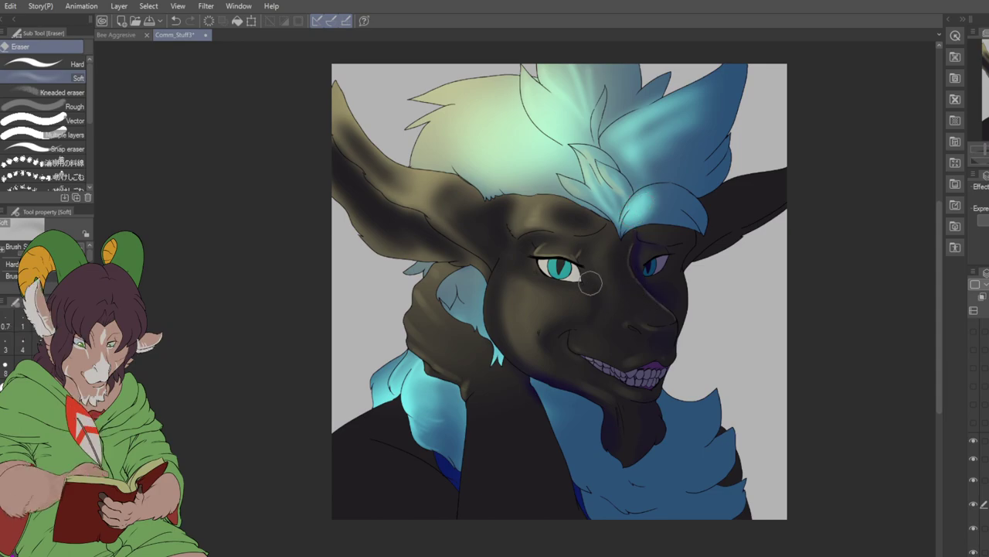
- Lighten the far eye by removing shadow from its iris and paint soft shading beneath the near eye's upper lid
{"action": "key", "text": "j"}
{"action": "mouse_move", "coordinate": [652, 268]}
{"action": "left_mouse_down"}
{"action": "mouse_move", "coordinate": [669, 296]}
{"action": "mouse_move", "coordinate": [649, 265]}
{"action": "mouse_move", "coordinate": [678, 306]}
{"action": "mouse_move", "coordinate": [654, 287]}
{"action": "mouse_move", "coordinate": [676, 300]}
{"action": "mouse_move", "coordinate": [641, 259]}
{"action": "mouse_move", "coordinate": [642, 286]}
{"action": "left_mouse_up"}
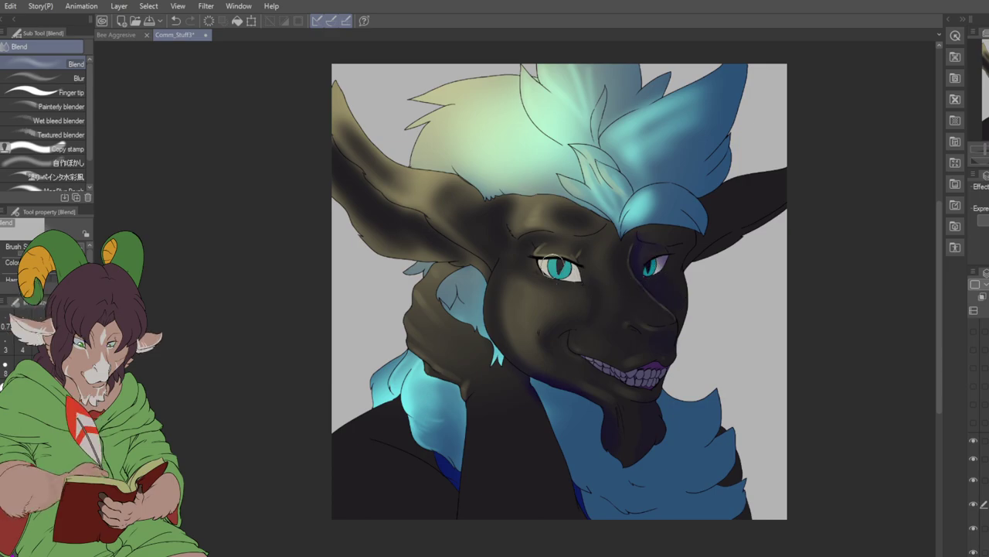
{"action": "key", "text": "b"}
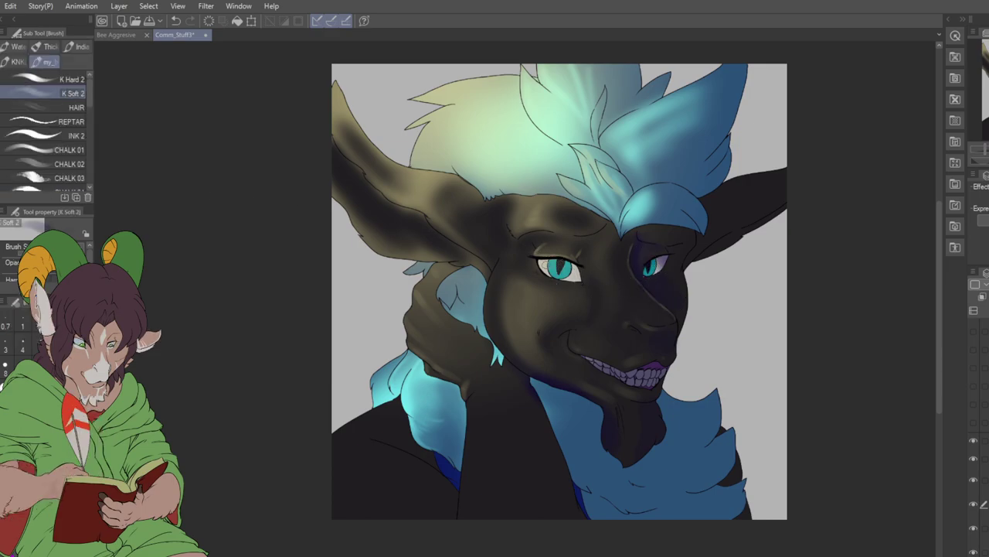
{"action": "mouse_move", "coordinate": [544, 262]}
{"action": "left_mouse_down"}
{"action": "mouse_move", "coordinate": [575, 268]}
{"action": "mouse_move", "coordinate": [543, 264]}
{"action": "left_mouse_up"}
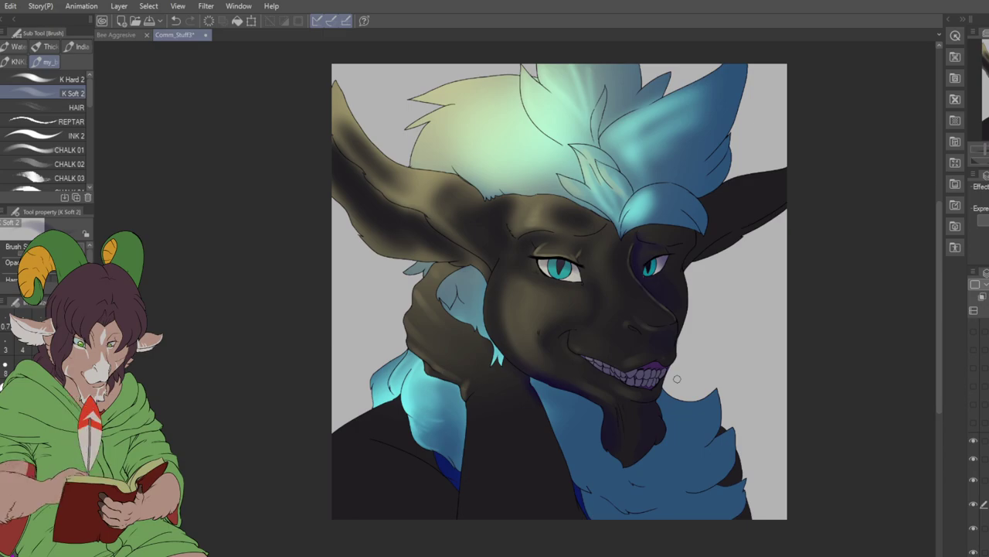
- Soft-erase shadow from the teeth, and paint and blend warm vertical highlights down the raised forearm
{"action": "key", "text": "e"}
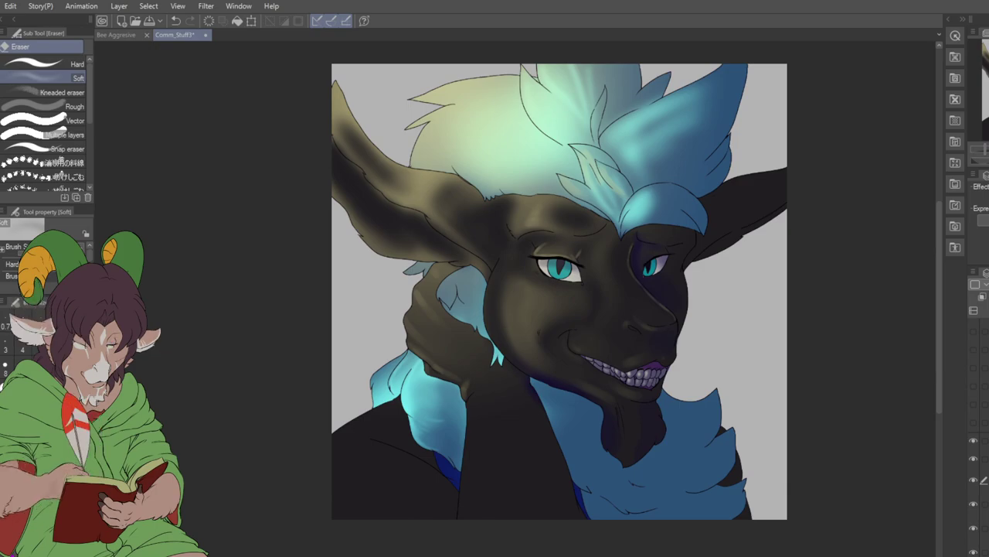
{"action": "key", "text": "b"}
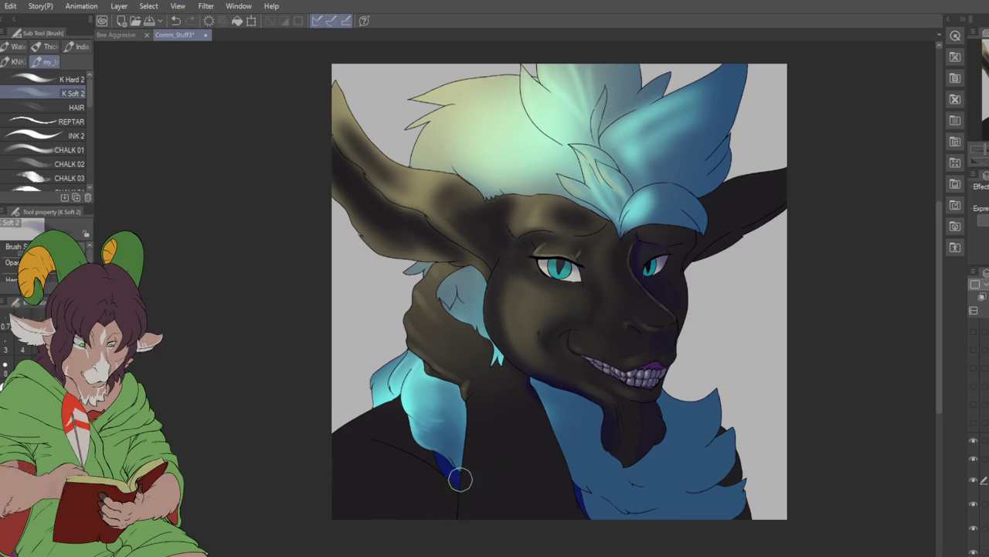
{"action": "left_click_drag", "start_coordinate": [477, 419], "coordinate": [475, 533]}
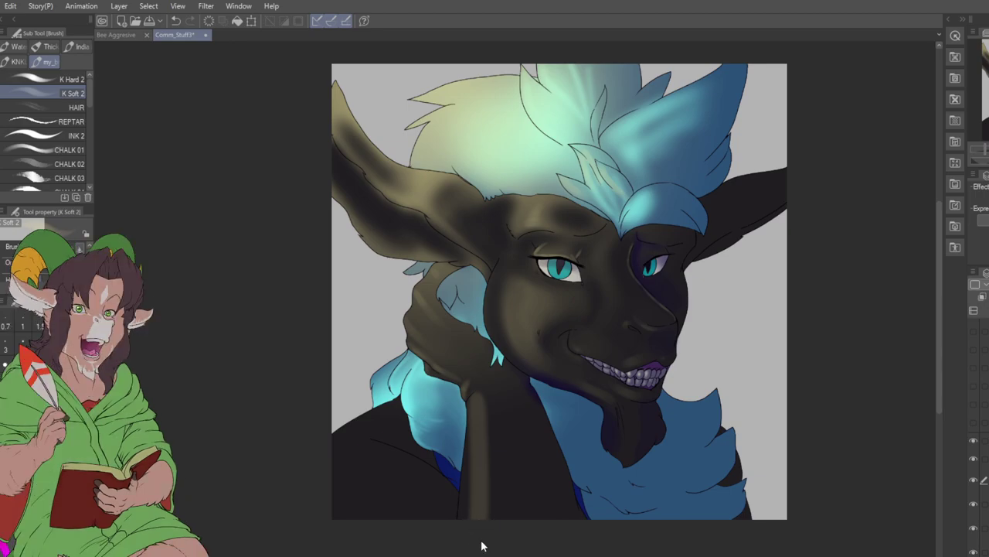
{"action": "key", "text": "ctrl+z"}
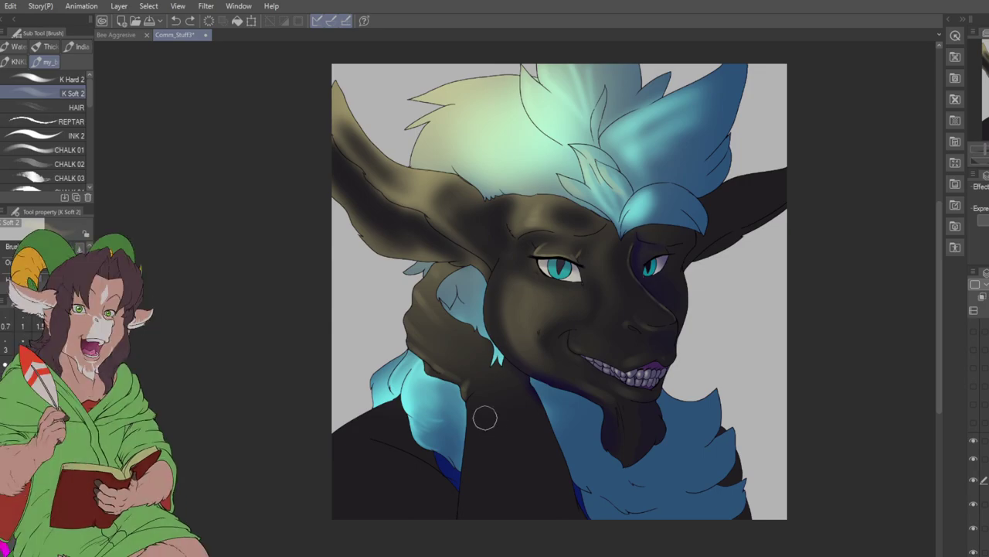
{"action": "left_click_drag", "start_coordinate": [479, 396], "coordinate": [478, 523]}
{"action": "left_click_drag", "start_coordinate": [494, 402], "coordinate": [510, 539]}
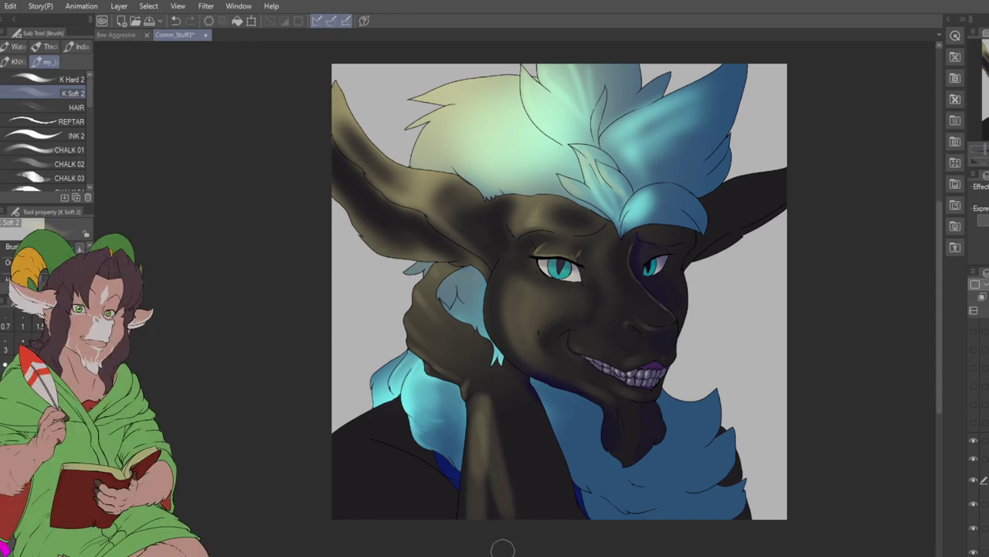
{"action": "key", "text": "j"}
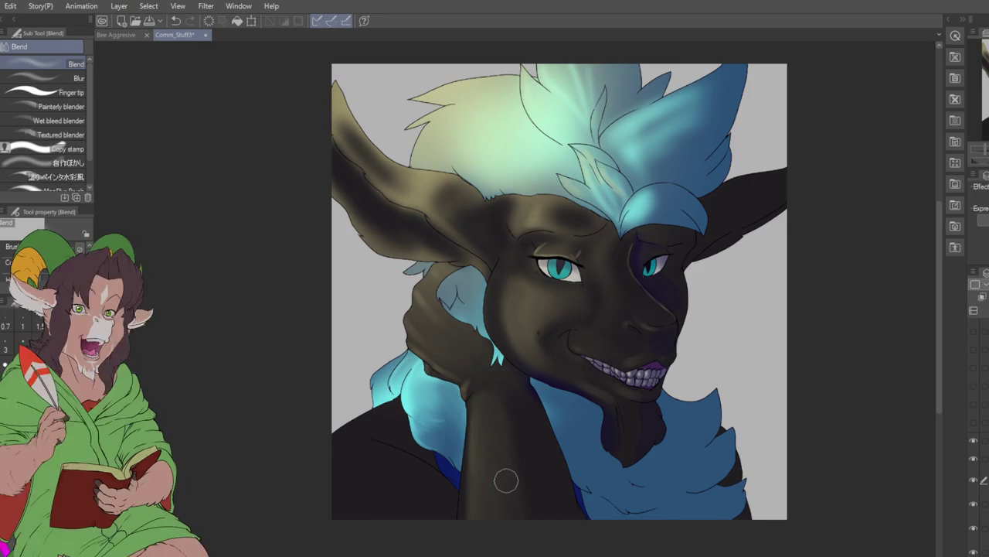
- Soft-erase the shadow from the blue fur tuft between the raised hand and the cheek
{"action": "key", "text": "e"}
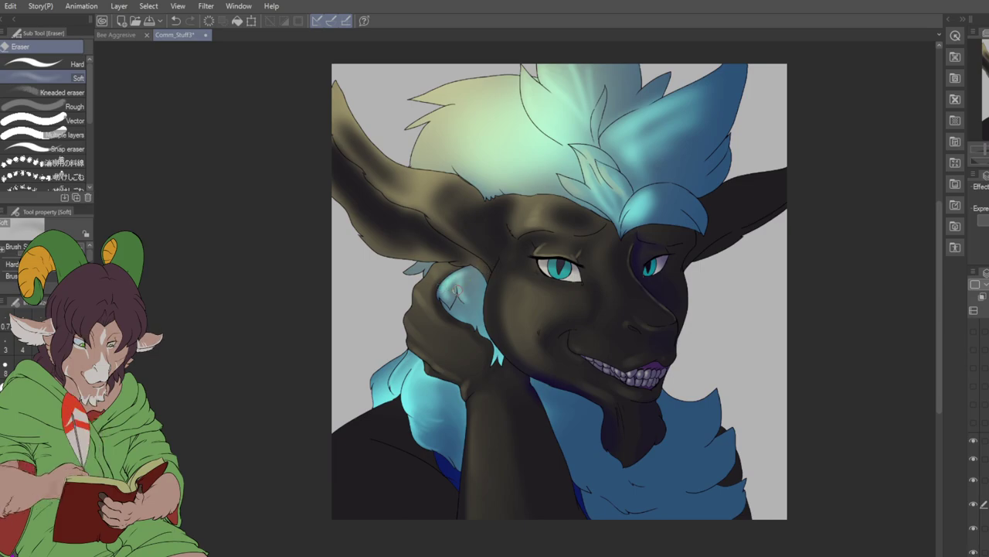
{"action": "mouse_move", "coordinate": [467, 278]}
{"action": "left_mouse_down"}
{"action": "mouse_move", "coordinate": [472, 292]}
{"action": "mouse_move", "coordinate": [472, 281]}
{"action": "left_mouse_up"}
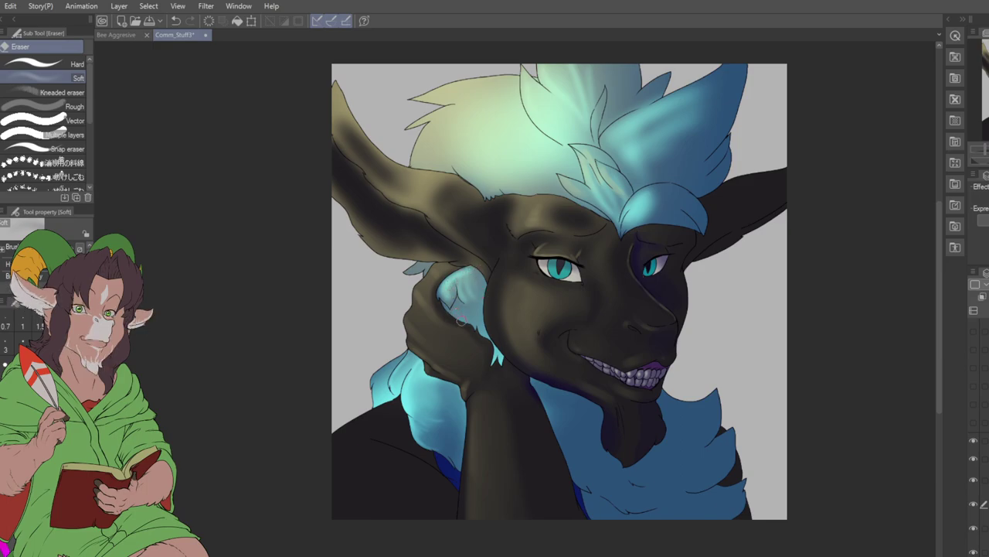
{"action": "mouse_move", "coordinate": [455, 302]}
{"action": "left_mouse_down"}
{"action": "mouse_move", "coordinate": [477, 327]}
{"action": "mouse_move", "coordinate": [462, 304]}
{"action": "left_mouse_up"}
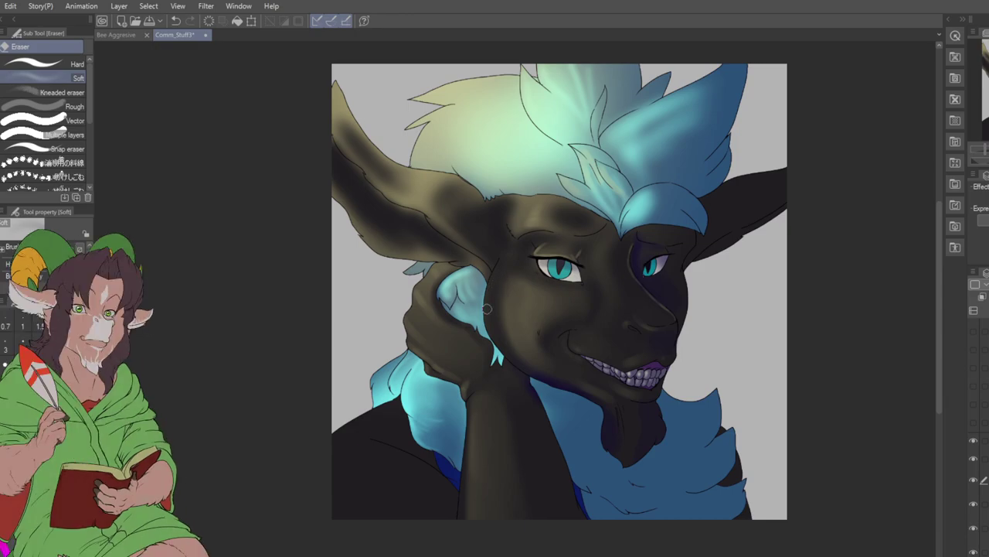
- Paint and blend warm edge highlights on the near cheek, smile crease, muzzle bridge, brow, near ear and beard
{"action": "key", "text": "b"}
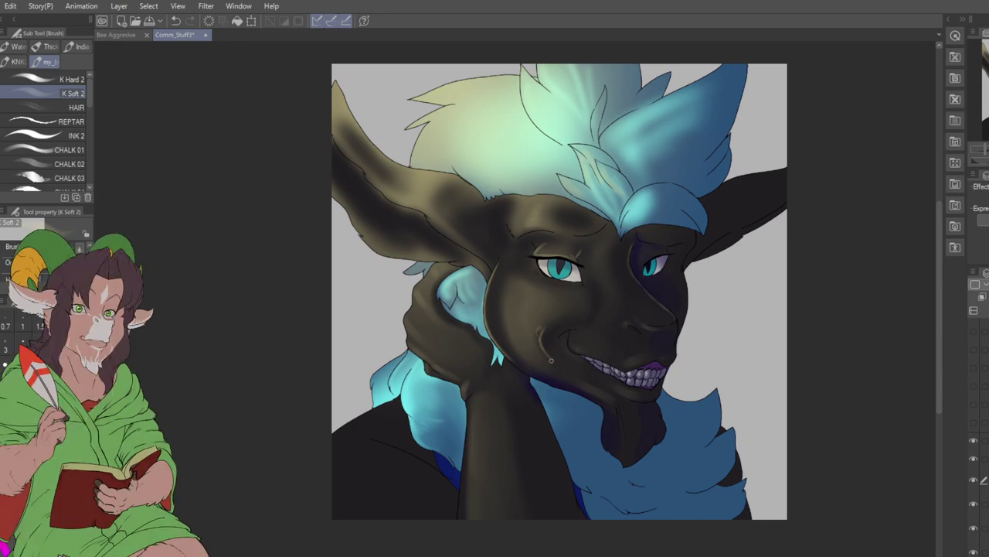
{"action": "key", "text": "j"}
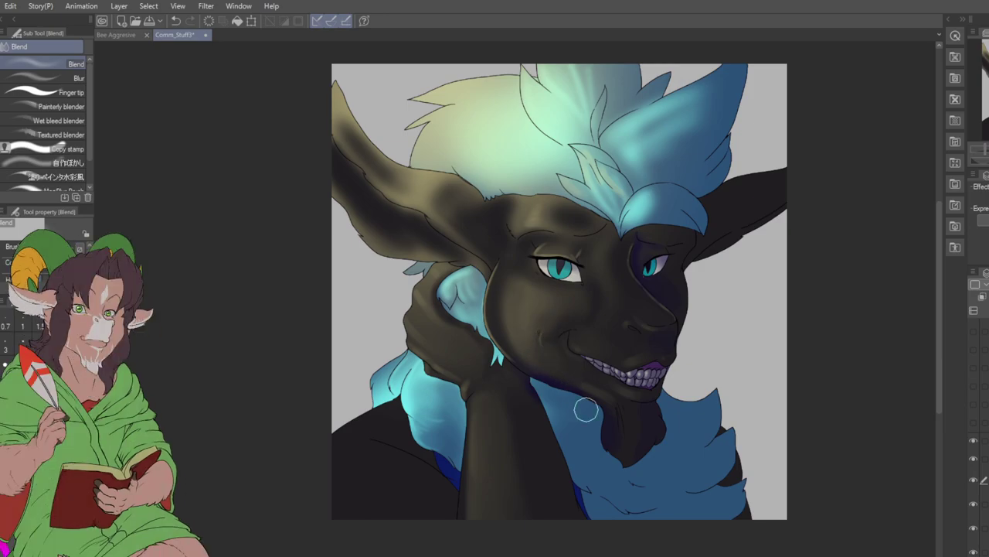
{"action": "key", "text": "b"}
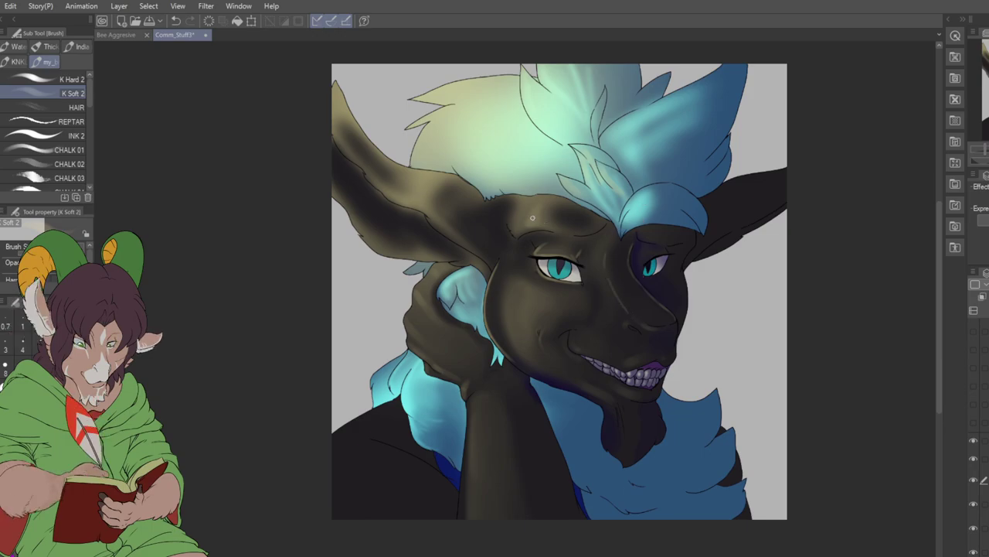
{"action": "left_click_drag", "start_coordinate": [529, 230], "coordinate": [574, 234]}
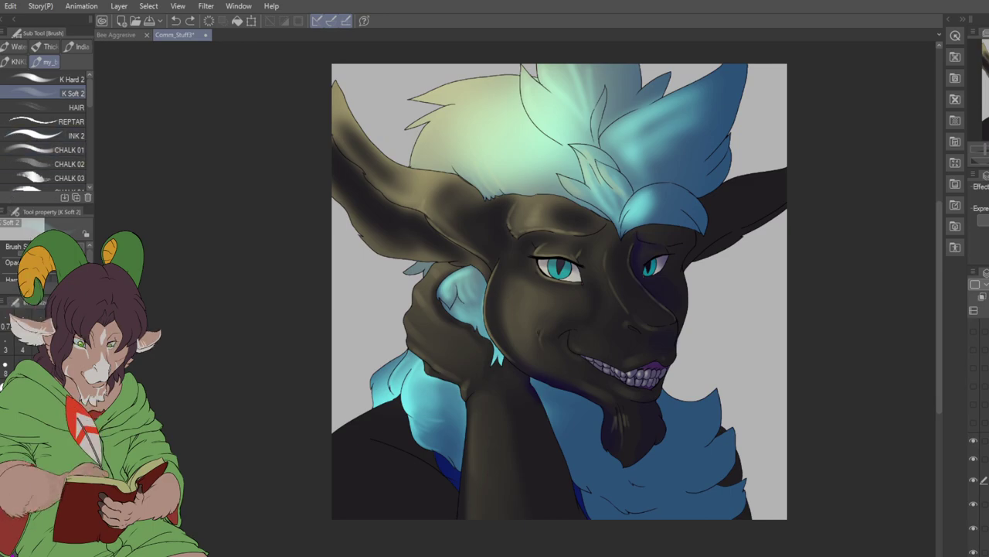
- Try light cyan foreground-to-transparent gradients across the upper-left canvas and beside the chest fur, and undo them
{"action": "key", "text": "g"}
{"action": "left_click_drag", "start_coordinate": [303, 44], "coordinate": [773, 552]}
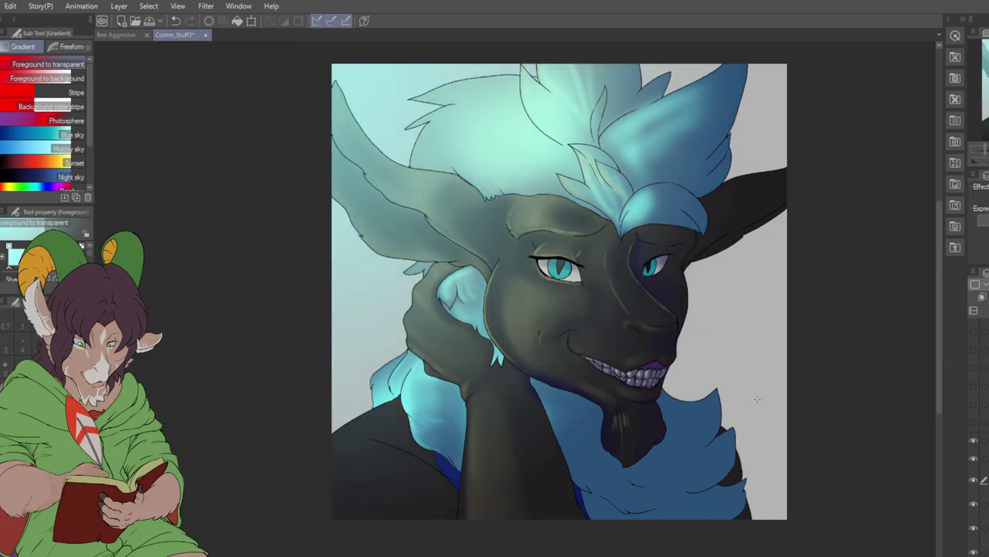
{"action": "mouse_move", "coordinate": [777, 397]}
{"action": "left_mouse_down"}
{"action": "mouse_move", "coordinate": [842, 396]}
{"action": "mouse_move", "coordinate": [769, 397]}
{"action": "left_mouse_up"}
{"action": "left_click_drag", "start_coordinate": [643, 475], "coordinate": [643, 476]}
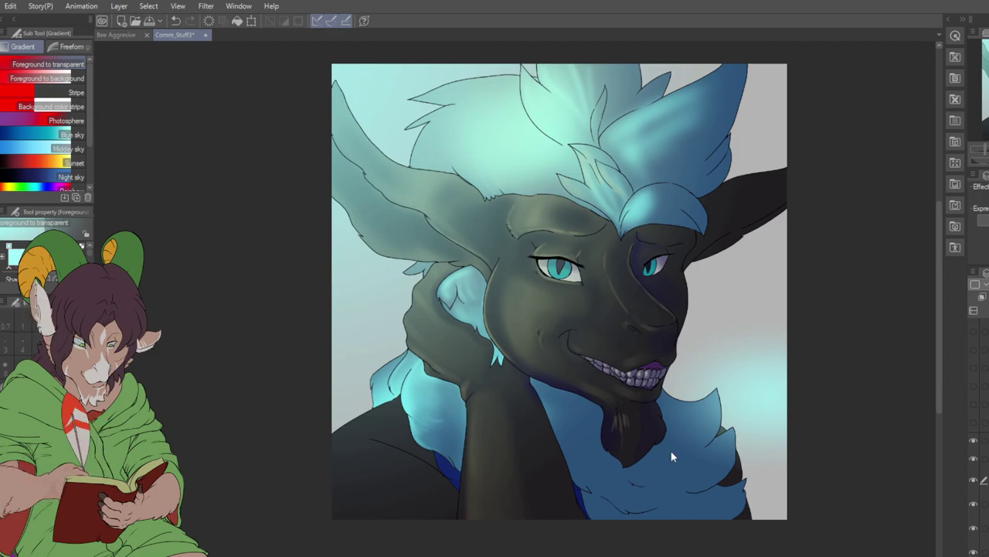
{"action": "key", "text": "ctrl+z"}
{"action": "key", "text": "ctrl+z"}
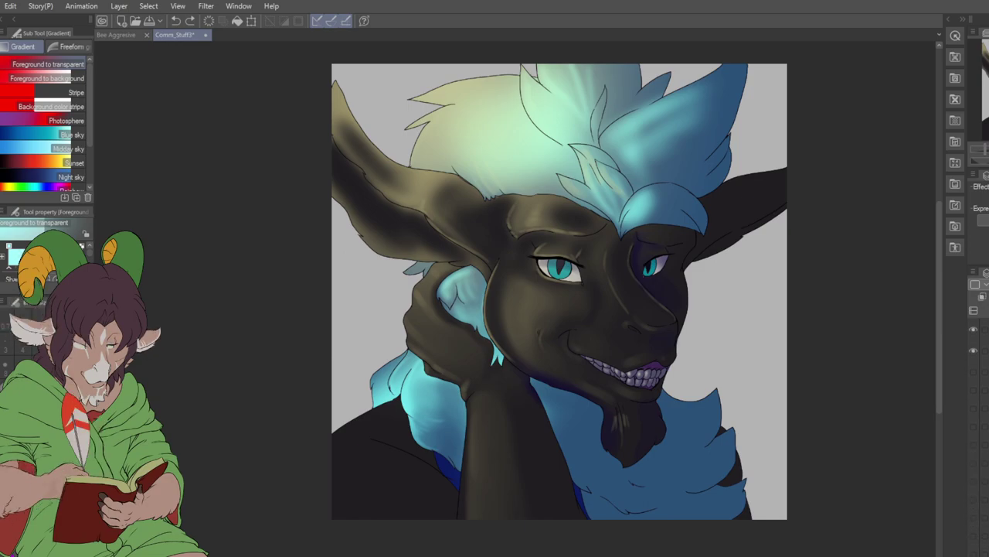
- Select the whole character's silhouette with Auto select and make the shading layer active
{"action": "scroll", "coordinate": [974, 495], "scroll_direction": "down", "scroll_amount": 2}
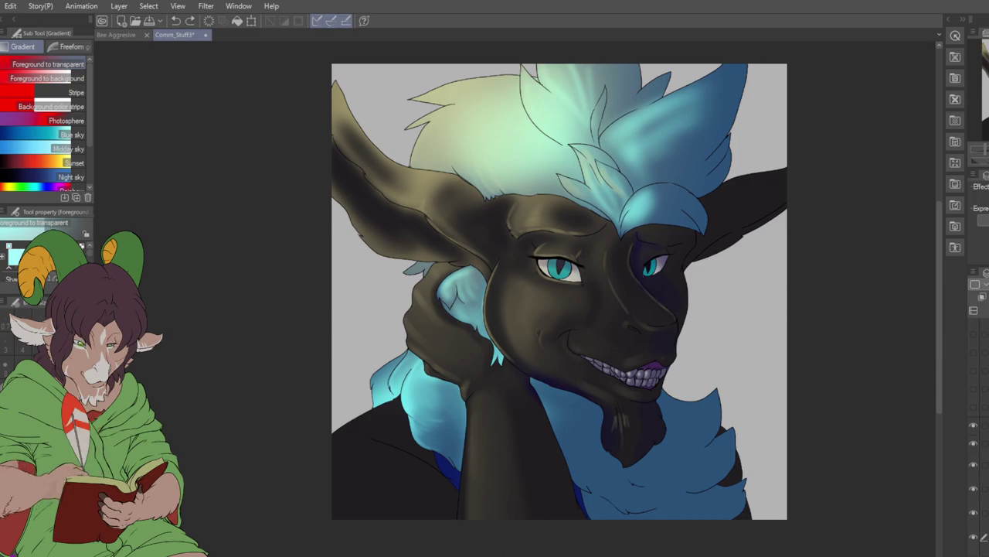
{"action": "key", "text": "w"}
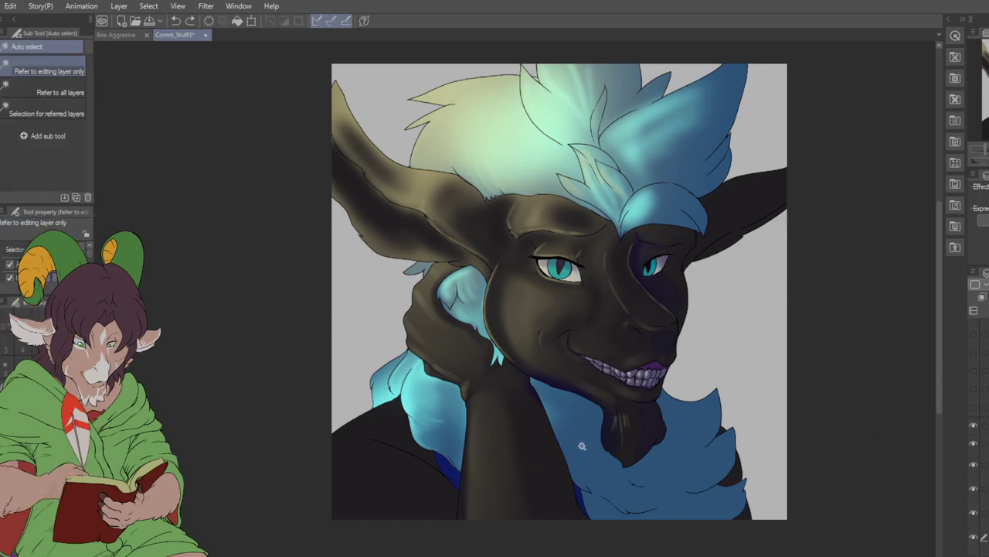
{"action": "left_click", "coordinate": [612, 434]}
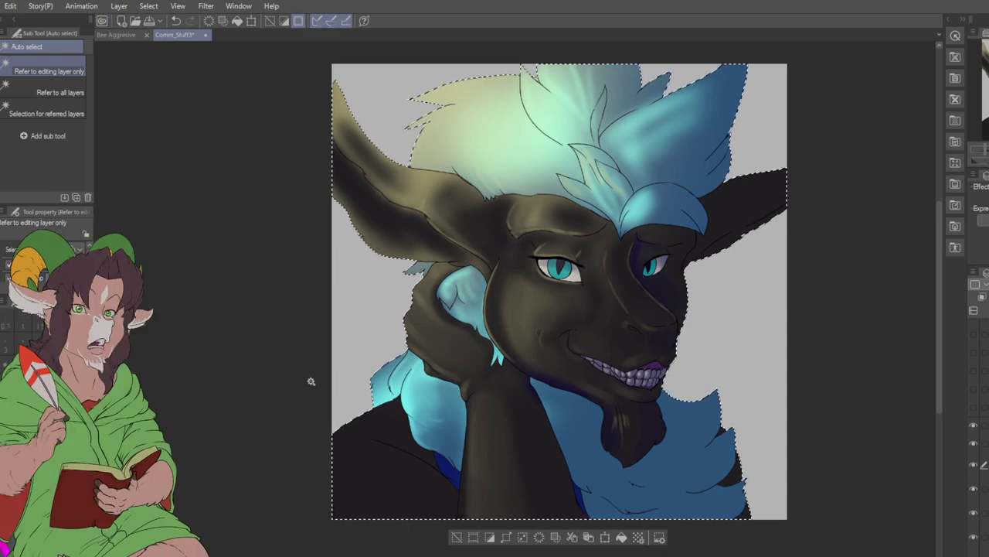
- Add soft foreground-to-transparent gradients, first light cyan and then peach, over the hand, lower ear, mouth and outer fur edges inside the selection
{"action": "key", "text": "g"}
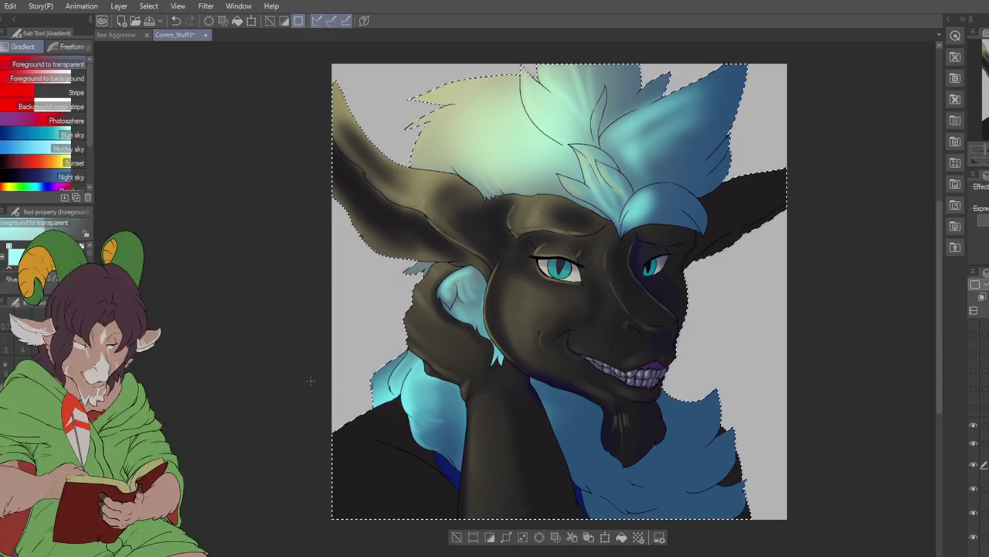
{"action": "left_click_drag", "start_coordinate": [362, 355], "coordinate": [421, 455]}
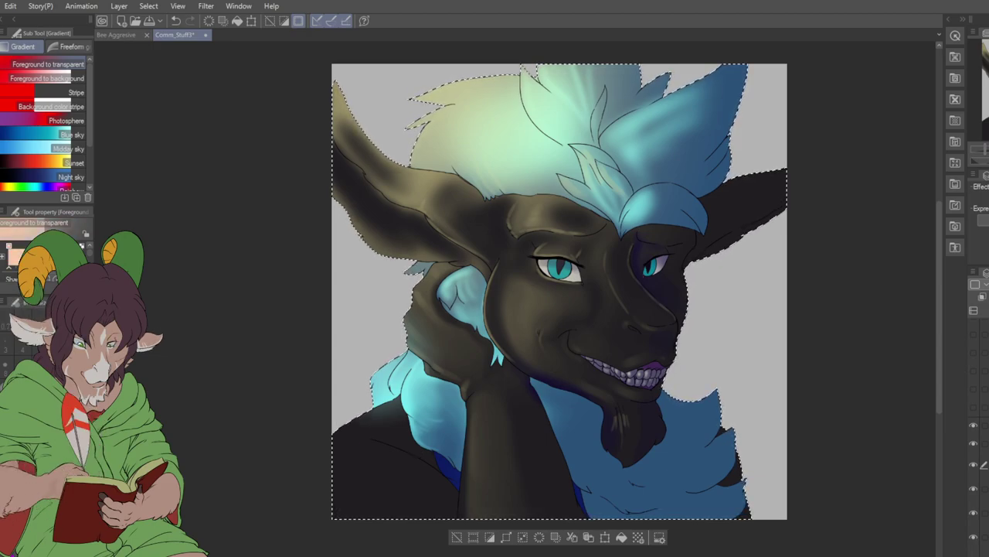
{"action": "left_click_drag", "start_coordinate": [418, 365], "coordinate": [504, 442]}
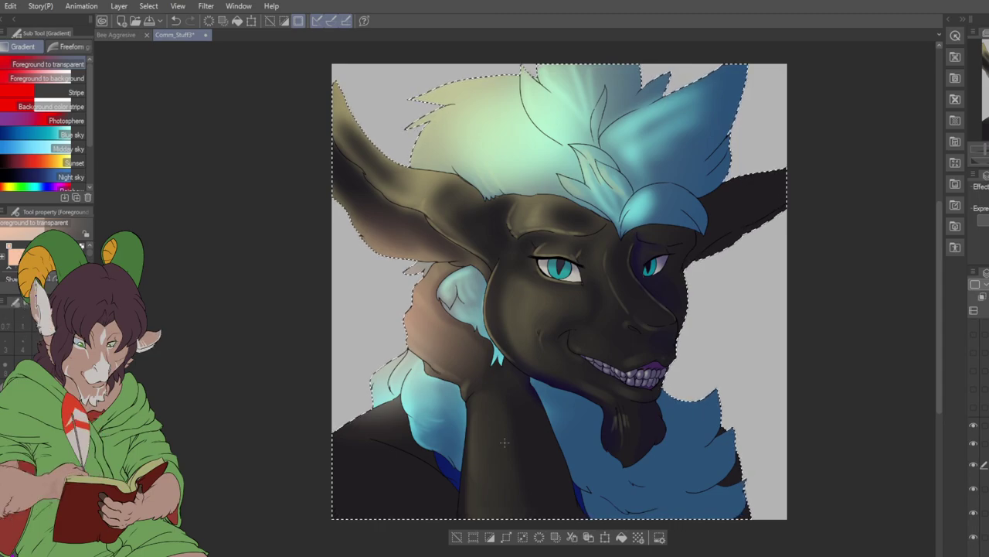
{"action": "left_click_drag", "start_coordinate": [733, 370], "coordinate": [650, 436]}
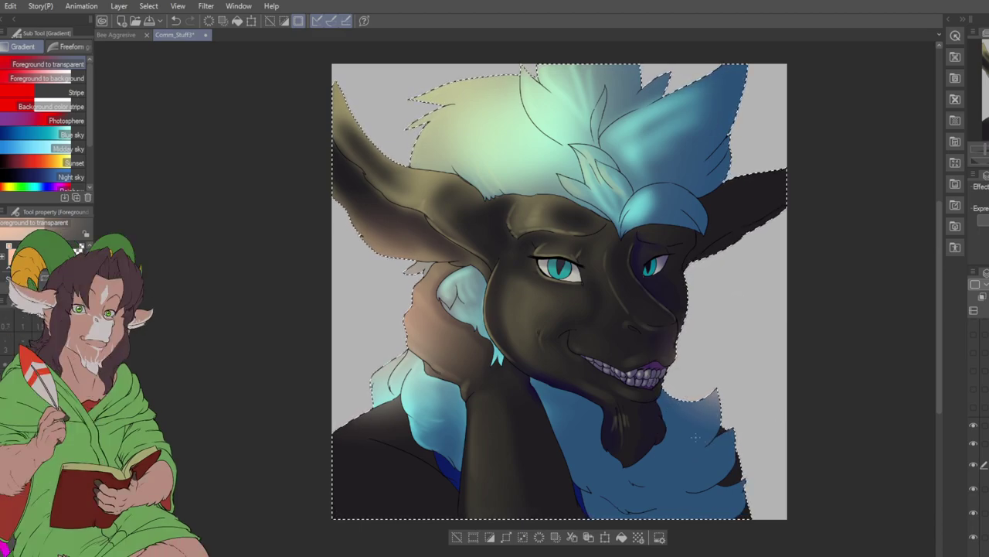
{"action": "left_click_drag", "start_coordinate": [679, 379], "coordinate": [680, 473]}
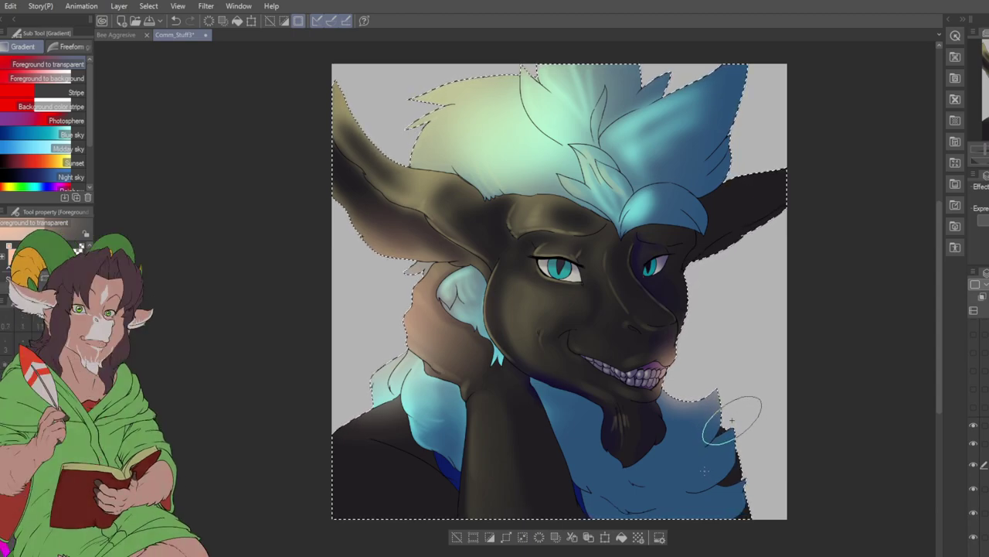
{"action": "left_click", "coordinate": [734, 464]}
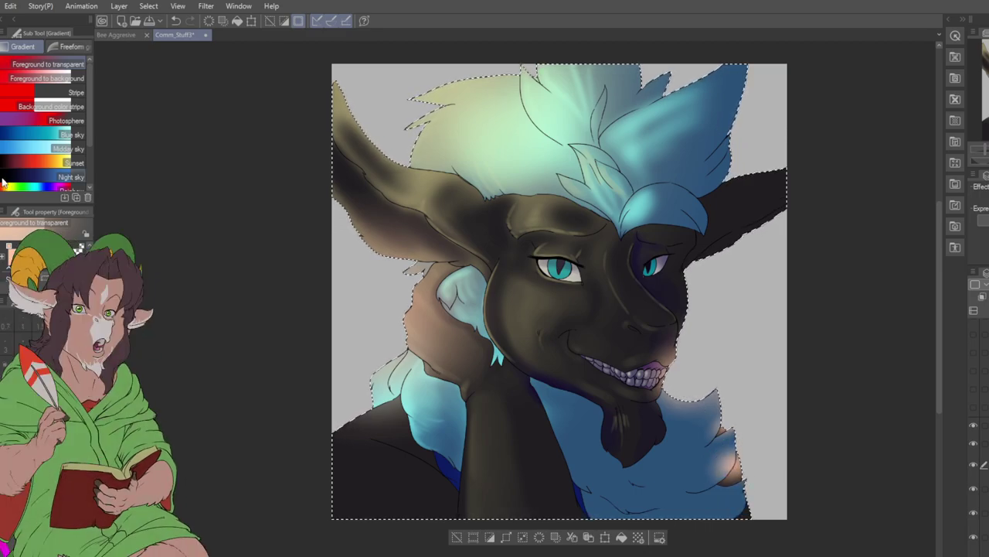
- Paint and blend peach highlights on the chest fur, forelock, side tuft, far ear, far brow, muzzle edge and beard
{"action": "key", "text": "b"}
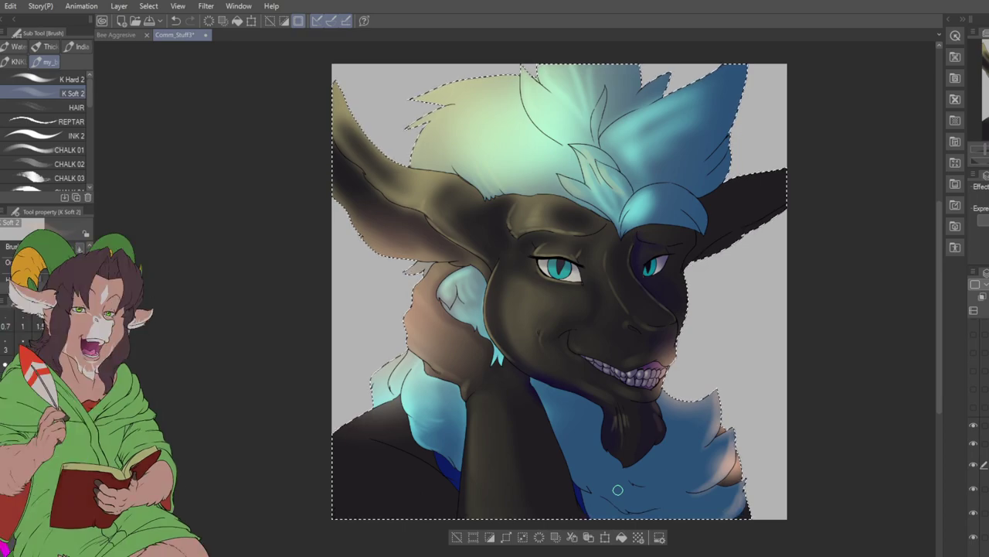
{"action": "key", "text": "j"}
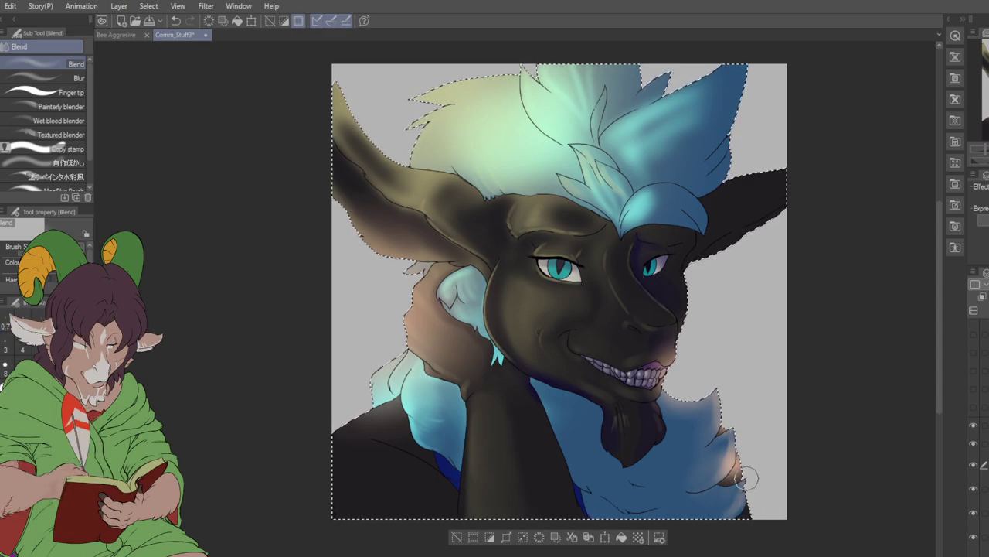
{"action": "key", "text": "b"}
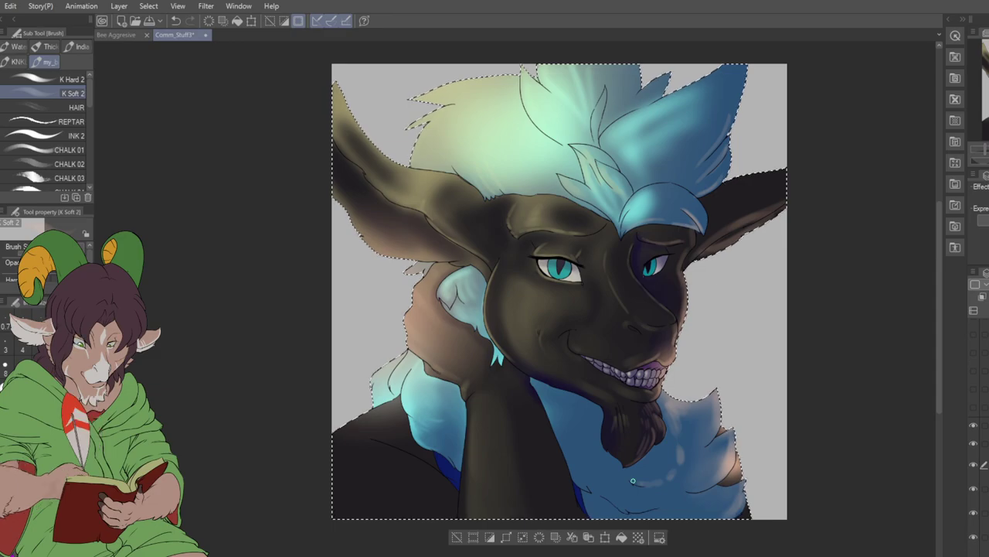
{"action": "key", "text": "j"}
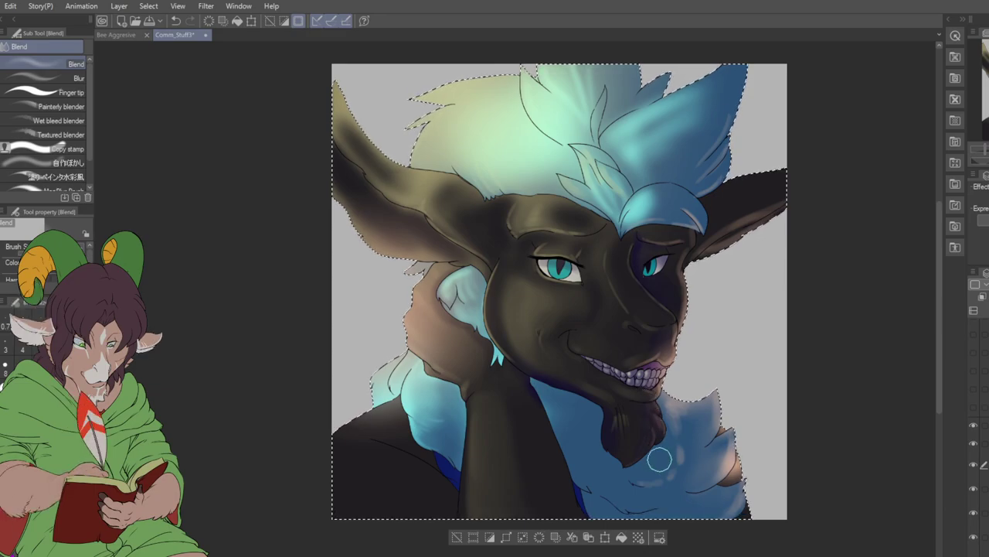
- Paint peach highlights around the nostril and on the beard strands, and blend them along the front of the muzzle
{"action": "key", "text": "b"}
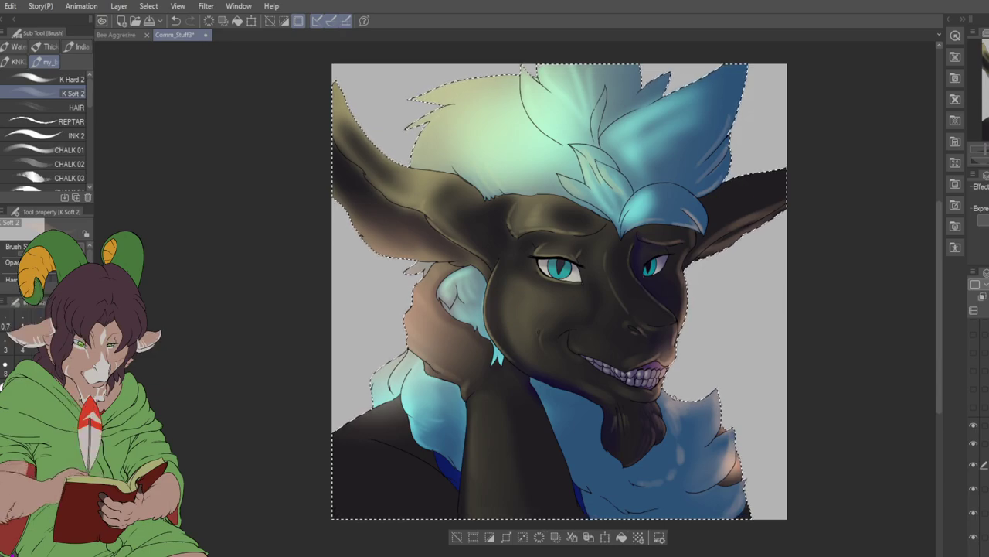
{"action": "key", "text": "j"}
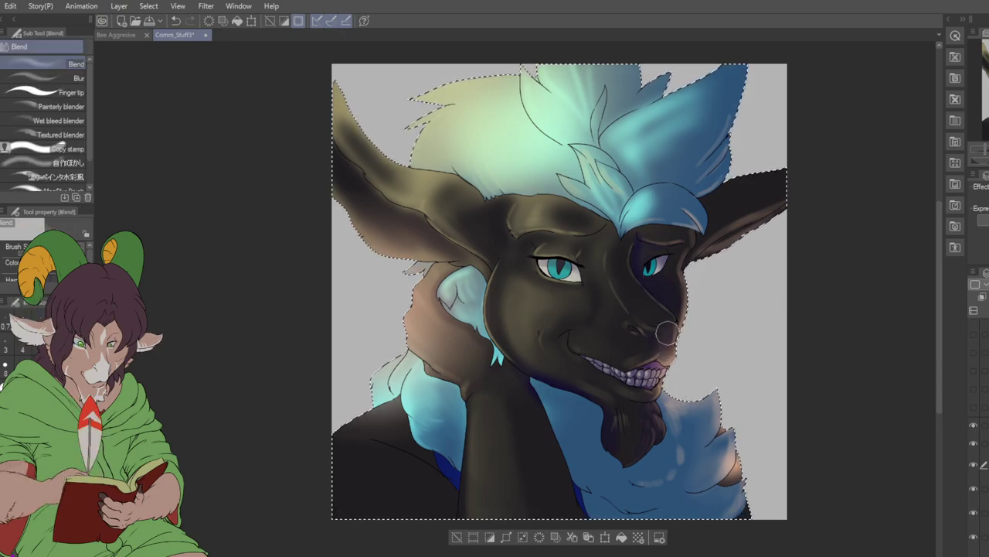
{"action": "mouse_move", "coordinate": [666, 336]}
{"action": "left_mouse_down"}
{"action": "mouse_move", "coordinate": [680, 433]}
{"action": "mouse_move", "coordinate": [695, 464]}
{"action": "mouse_move", "coordinate": [675, 407]}
{"action": "left_mouse_up"}
- Paint and blend a soft peach glow on the near cheek and add peach to the near upper eyelid
{"action": "key", "text": "b"}
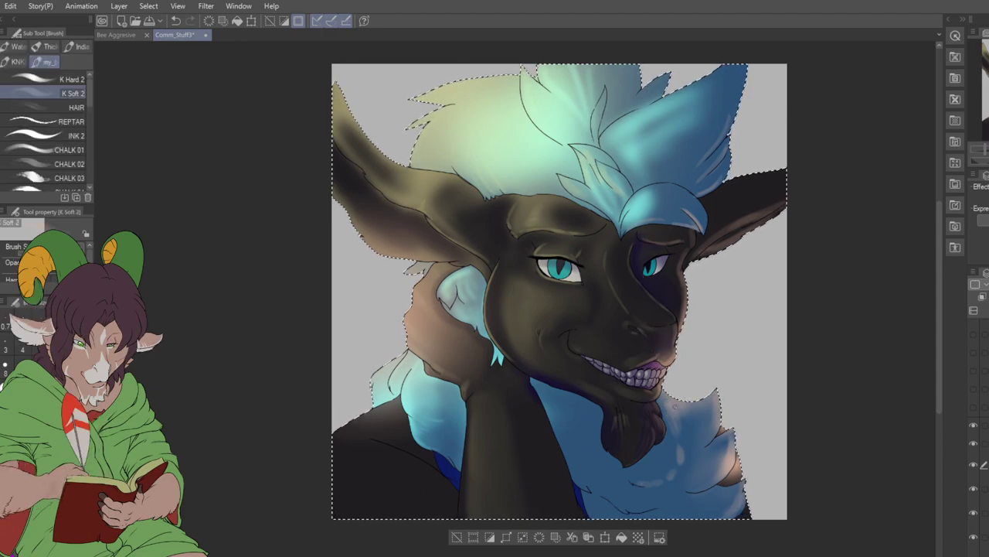
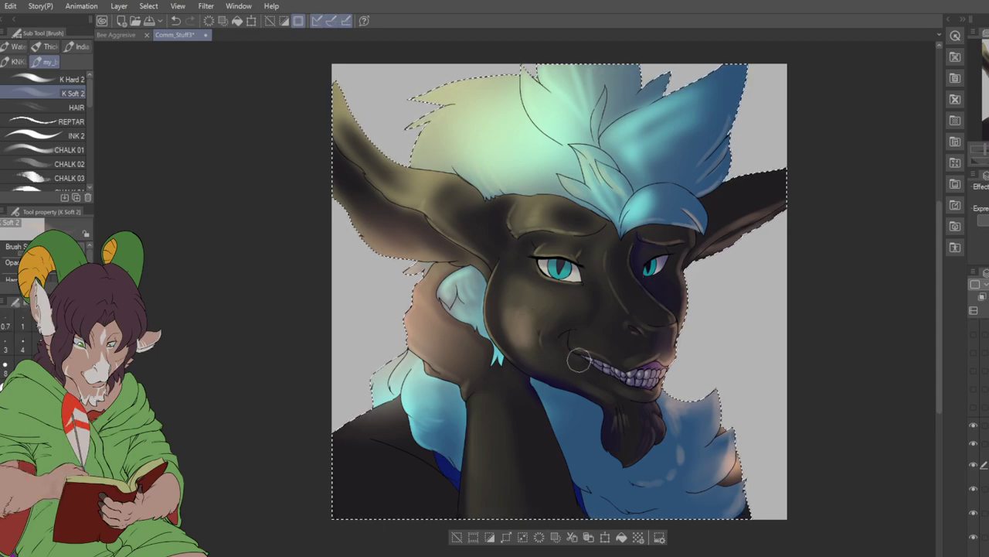
{"action": "key", "text": "j"}
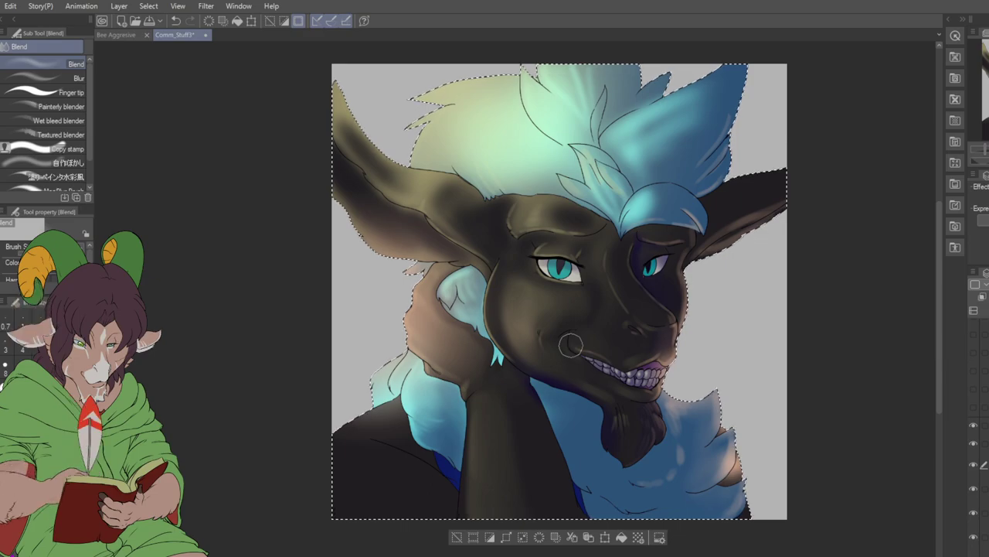
{"action": "key", "text": "b"}
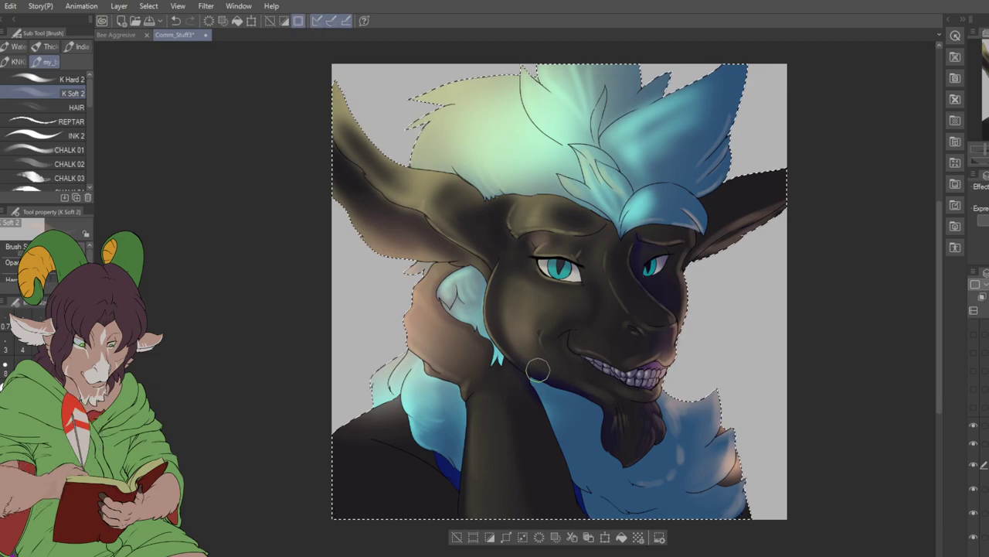
- Blend the peach glow on the near cheek and erase parts of the hand's highlights to define its folds
{"action": "key", "text": "j"}
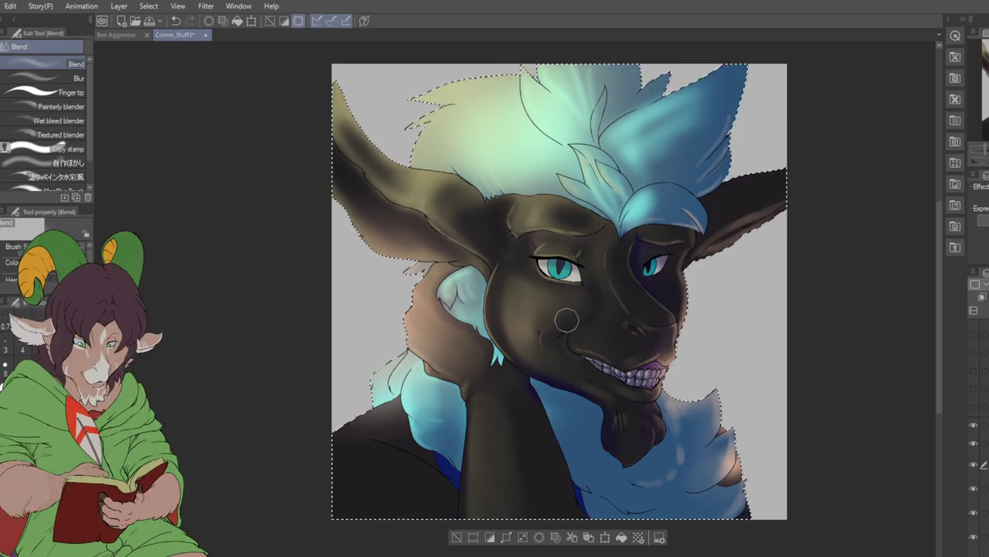
{"action": "key", "text": "e"}
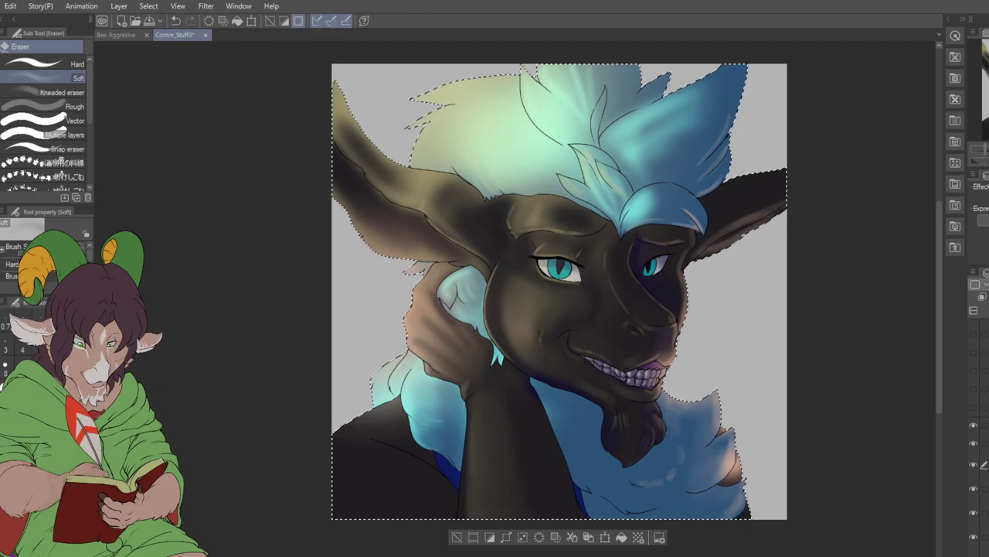
- Paint fine pale peach fur strands across the chest fur with the HAIR brush and blend them into the blue
{"action": "key", "text": "b"}
{"action": "mouse_move", "coordinate": [89, 97]}
{"action": "left_mouse_down"}
{"action": "mouse_move", "coordinate": [93, 130]}
{"action": "mouse_move", "coordinate": [89, 79]}
{"action": "left_mouse_up"}
{"action": "left_click", "coordinate": [68, 106]}
{"action": "left_click_drag", "start_coordinate": [684, 451], "coordinate": [663, 469]}
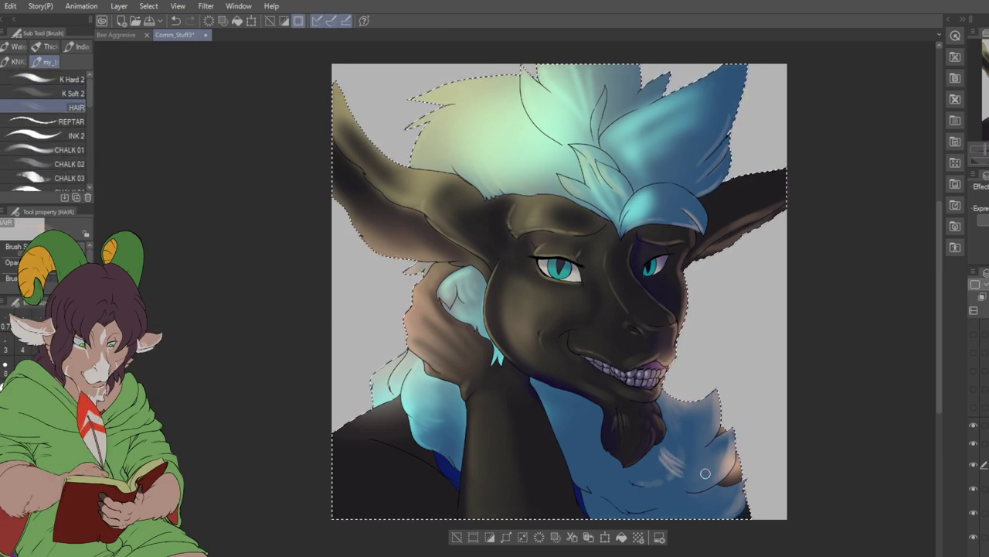
{"action": "key", "text": "ctrl+z"}
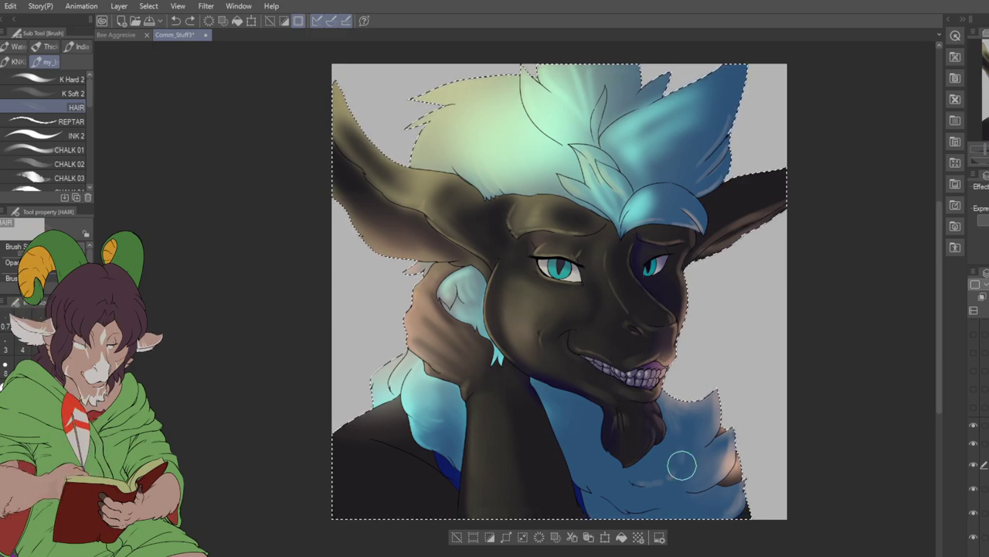
{"action": "mouse_move", "coordinate": [680, 419]}
{"action": "left_mouse_down"}
{"action": "mouse_move", "coordinate": [709, 391]}
{"action": "mouse_move", "coordinate": [680, 407]}
{"action": "mouse_move", "coordinate": [708, 345]}
{"action": "mouse_move", "coordinate": [714, 438]}
{"action": "mouse_move", "coordinate": [699, 459]}
{"action": "left_mouse_up"}
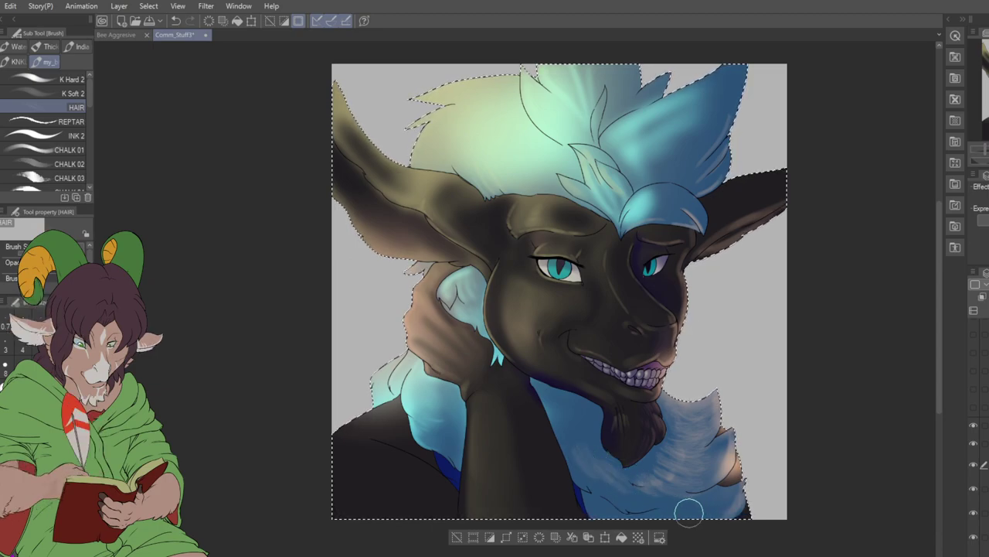
{"action": "key", "text": "j"}
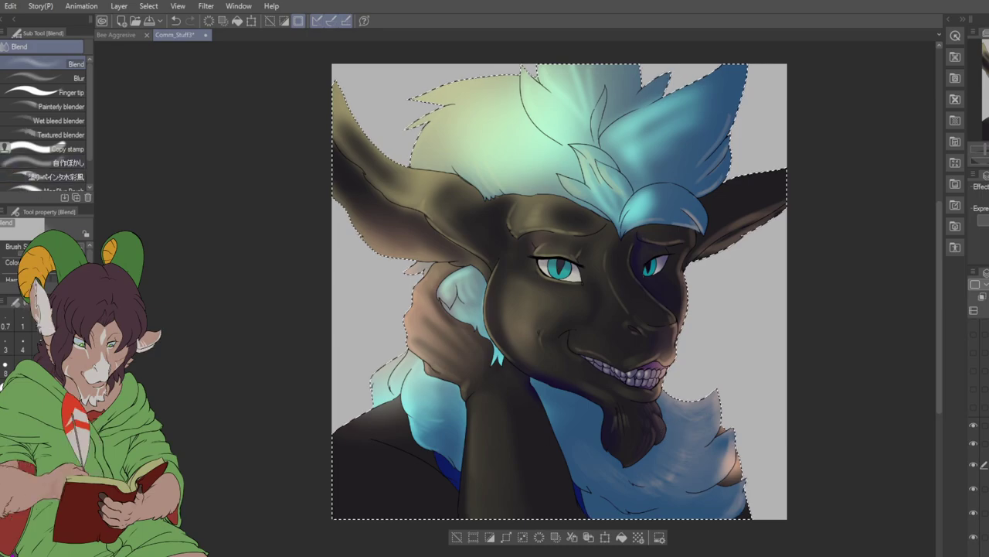
- Add pale peach hair strands to the side tuft, forelock and chest fur with the HAIR brush, and blend them
{"action": "key", "text": "b"}
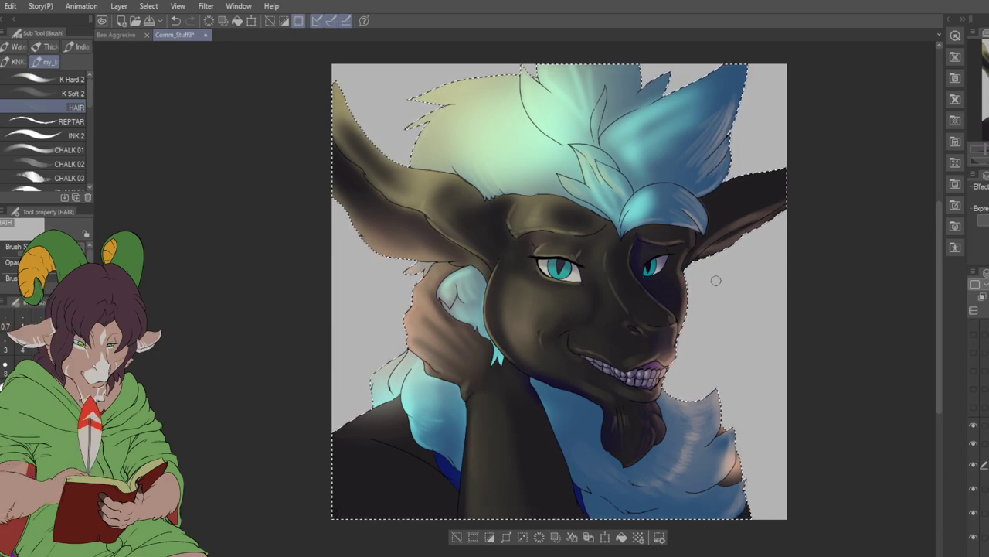
{"action": "key", "text": "j"}
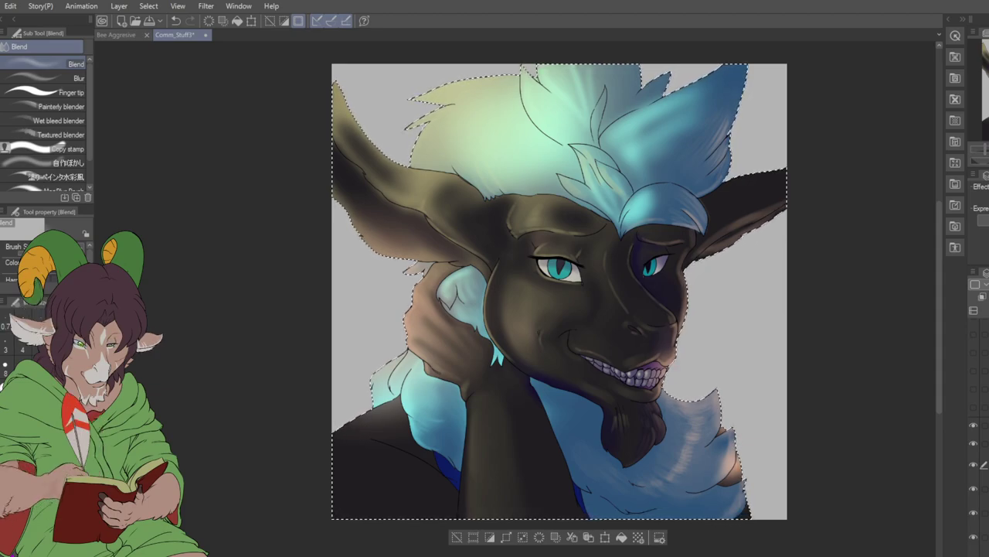
{"action": "scroll", "coordinate": [560, 290], "scroll_direction": "down", "scroll_amount": 1}
{"action": "scroll", "coordinate": [559, 291], "scroll_direction": "up", "scroll_amount": 4}
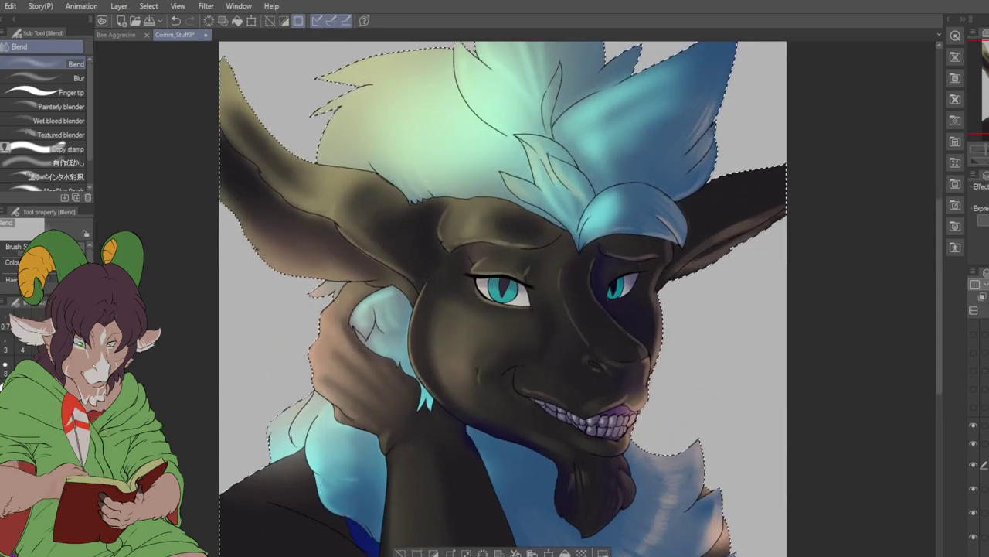
{"action": "scroll", "coordinate": [629, 405], "scroll_direction": "up", "scroll_amount": 3}
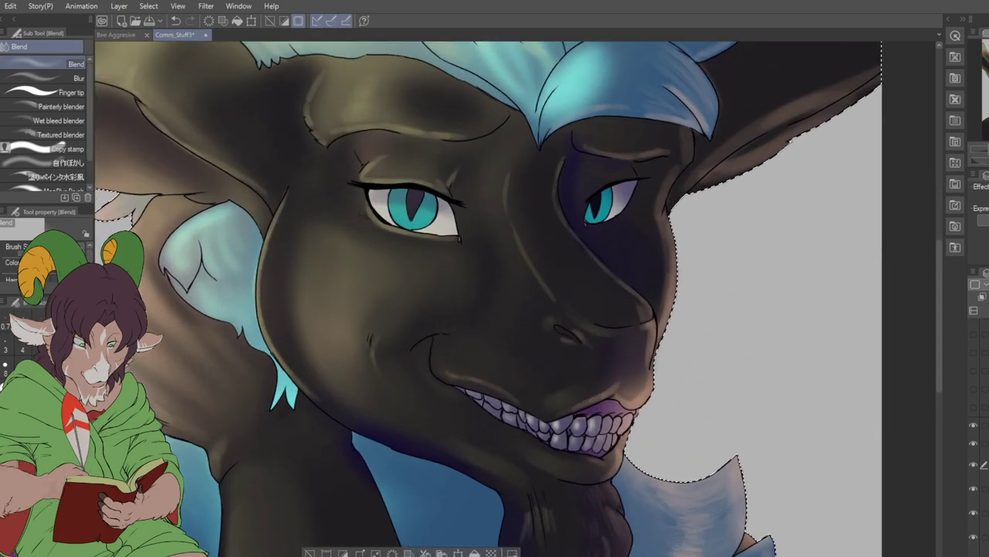
{"action": "key", "text": "b"}
{"action": "left_click", "coordinate": [63, 77]}
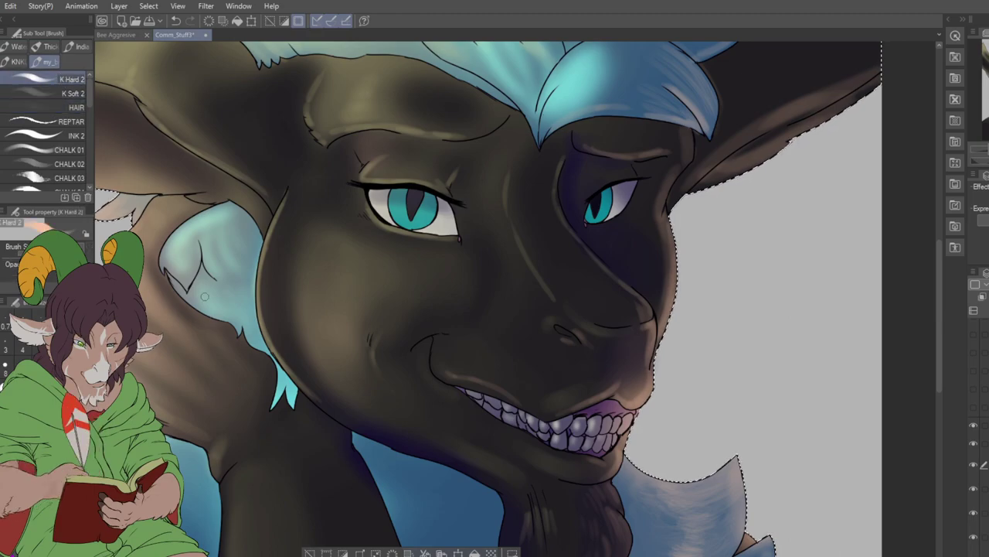
{"action": "left_click", "coordinate": [68, 93]}
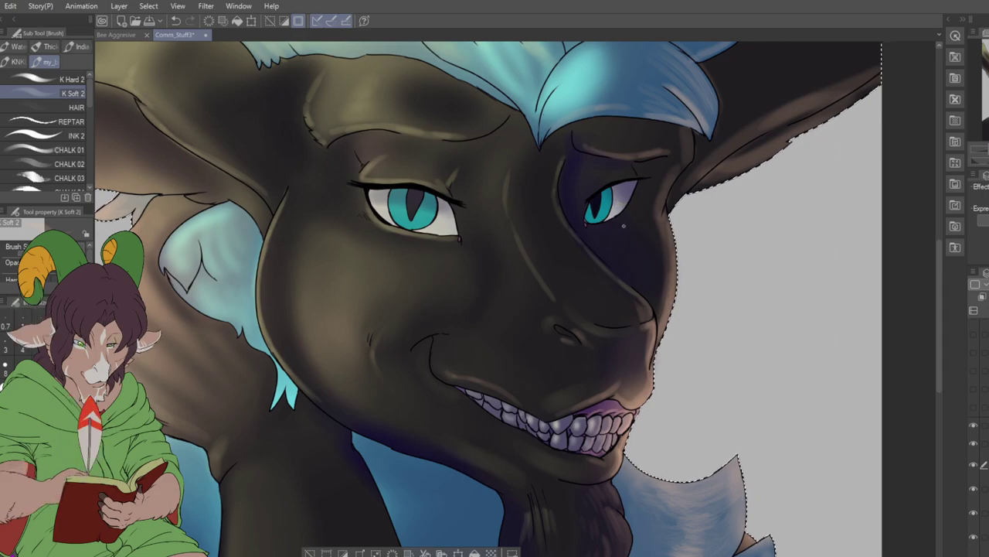
- Try a white highlight on the near eye with the K Hard 2 brush
{"action": "scroll", "coordinate": [789, 142], "scroll_direction": "down", "scroll_amount": 5}
{"action": "scroll", "coordinate": [596, 166], "scroll_direction": "up", "scroll_amount": 3}
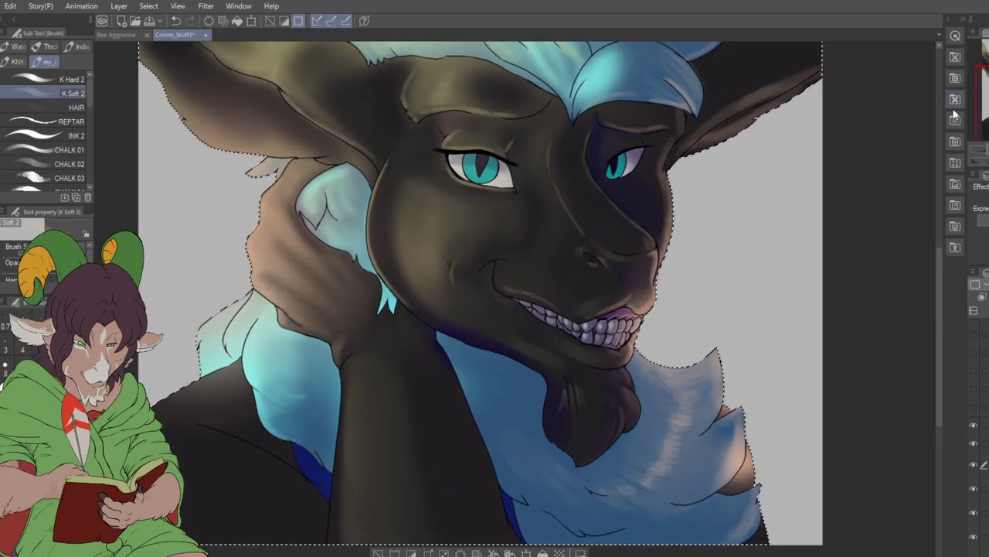
{"action": "scroll", "coordinate": [479, 294], "scroll_direction": "up", "scroll_amount": 3}
{"action": "scroll", "coordinate": [464, 302], "scroll_direction": "right", "scroll_amount": 3}
{"action": "scroll", "coordinate": [464, 301], "scroll_direction": "up", "scroll_amount": 1}
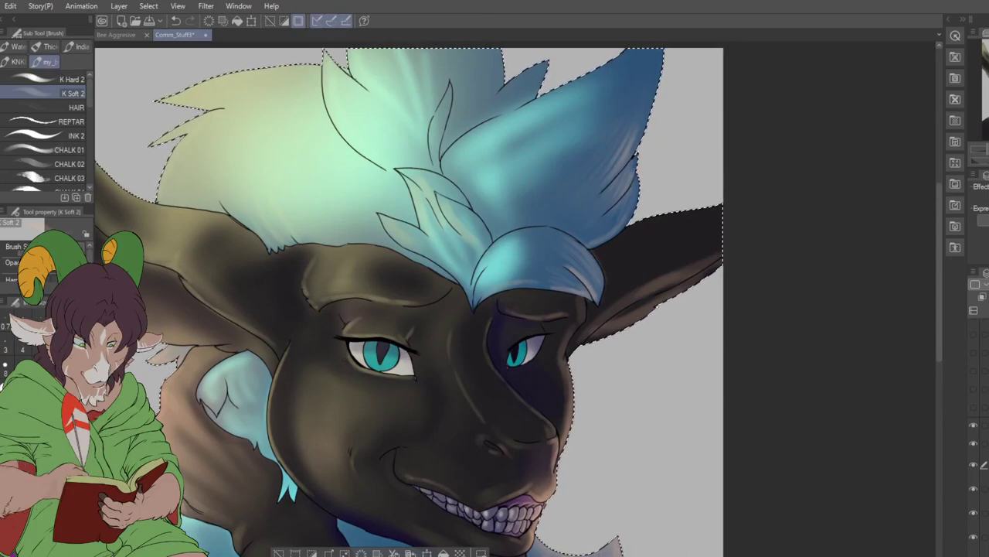
{"action": "scroll", "coordinate": [337, 355], "scroll_direction": "up", "scroll_amount": 2}
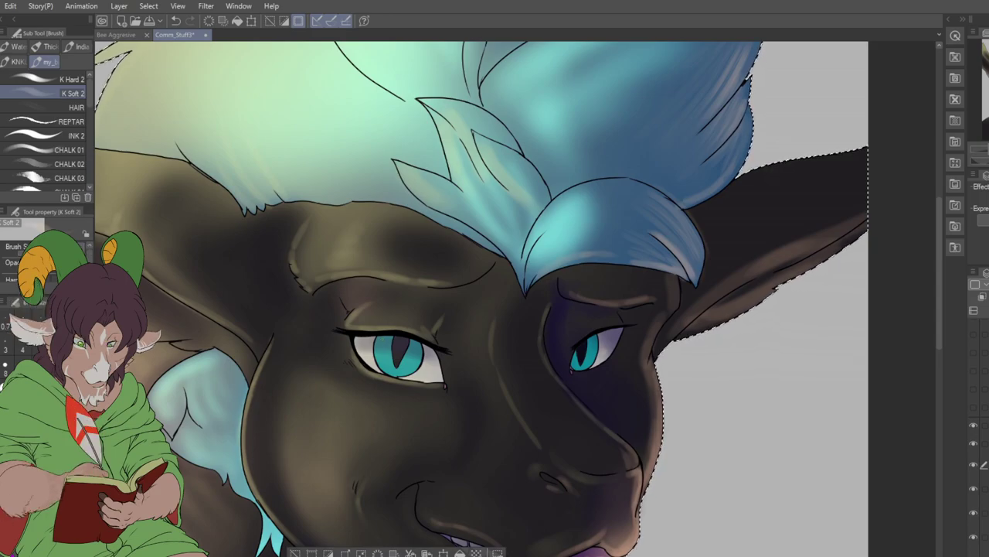
{"action": "left_click", "coordinate": [39, 79]}
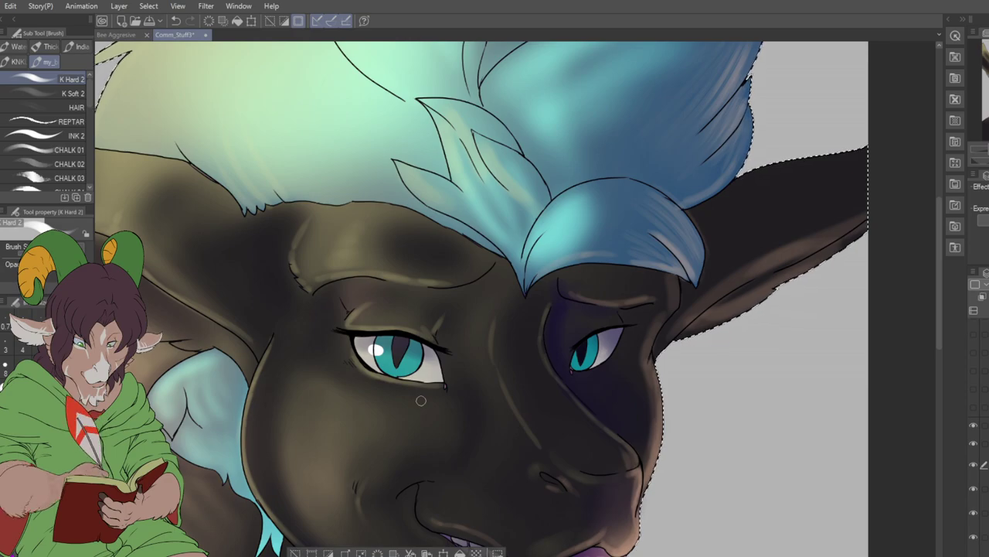
{"action": "key", "text": "ctrl+z"}
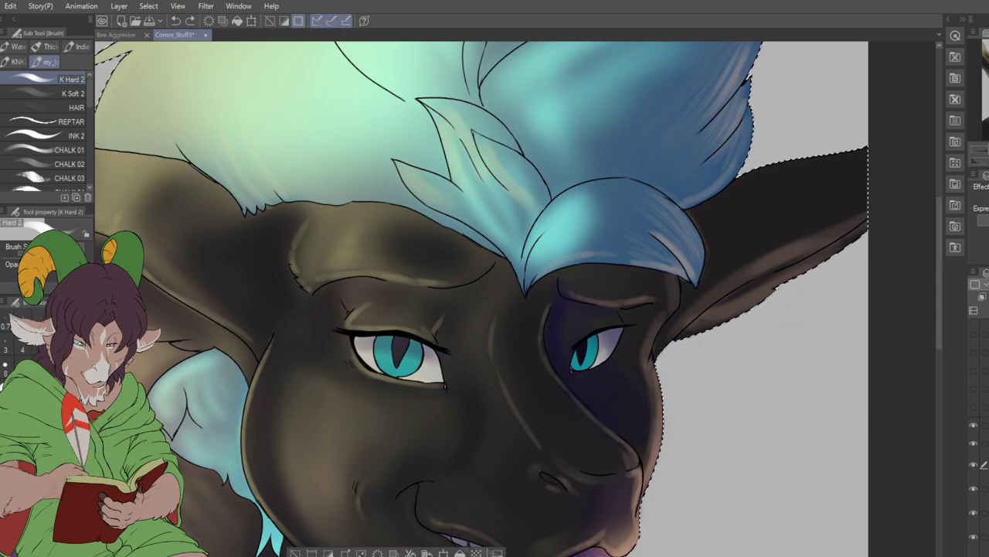
- Soften the highlight along the nose bridge and paint small white highlights in both eyes with K Hard 2
{"action": "key", "text": "j"}
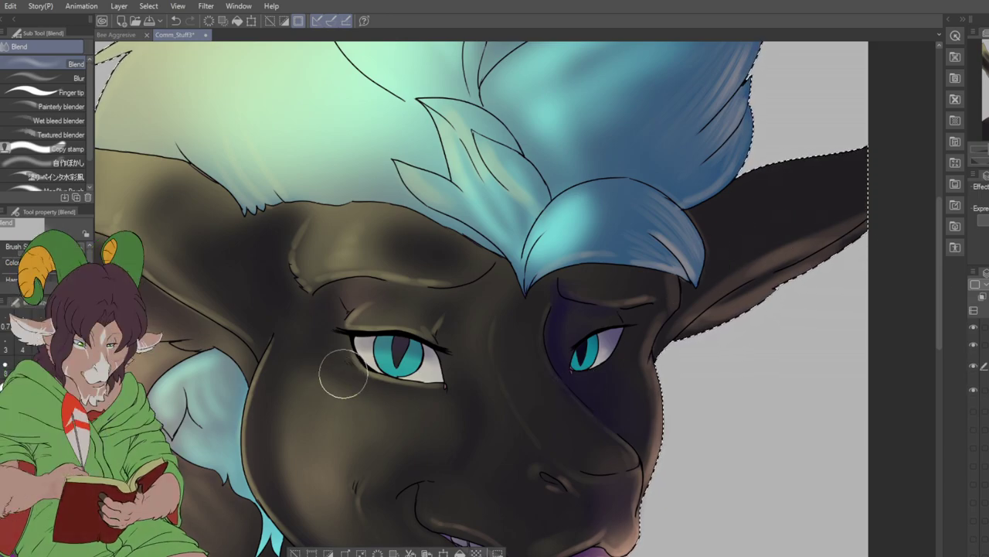
{"action": "key", "text": "b"}
{"action": "left_click", "coordinate": [375, 352]}
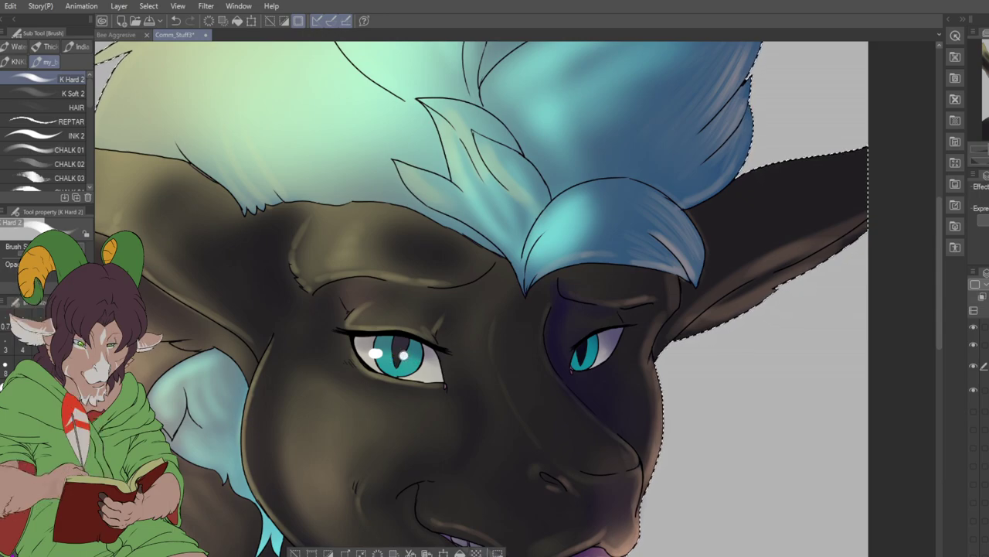
{"action": "left_click", "coordinate": [586, 353]}
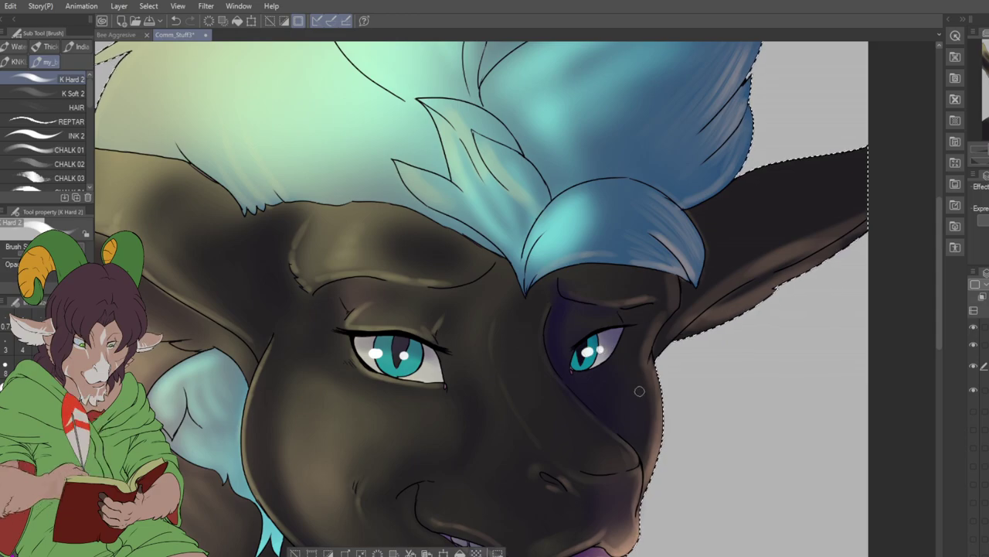
- Check a shading layer by toggling its visibility, and blend the highlights along the near brow and upper eyelid
{"action": "scroll", "coordinate": [641, 386], "scroll_direction": "down", "scroll_amount": 1}
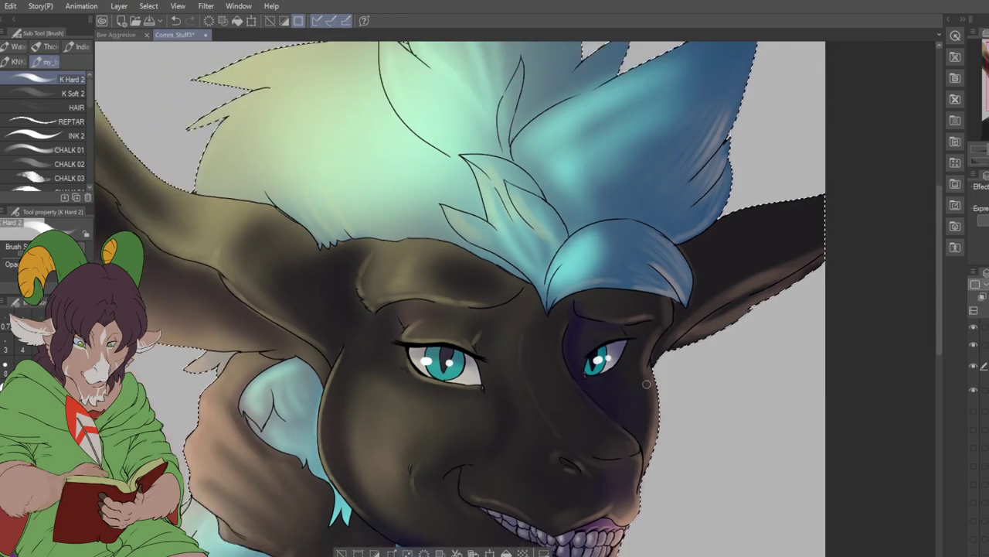
{"action": "scroll", "coordinate": [646, 383], "scroll_direction": "down", "scroll_amount": 2}
{"action": "scroll", "coordinate": [647, 383], "scroll_direction": "up", "scroll_amount": 2}
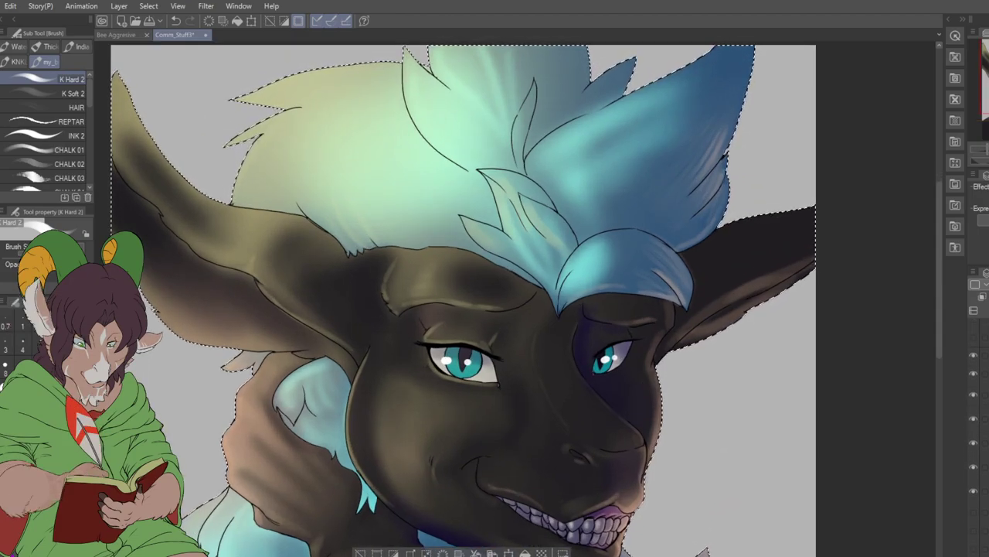
{"action": "left_click", "coordinate": [974, 418]}
{"action": "left_click", "coordinate": [974, 418]}
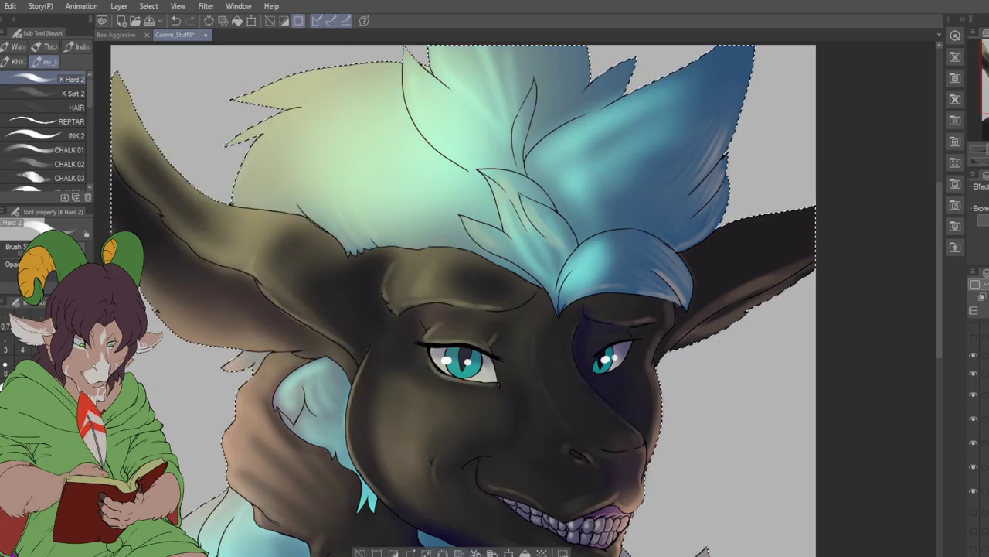
{"action": "key", "text": "j"}
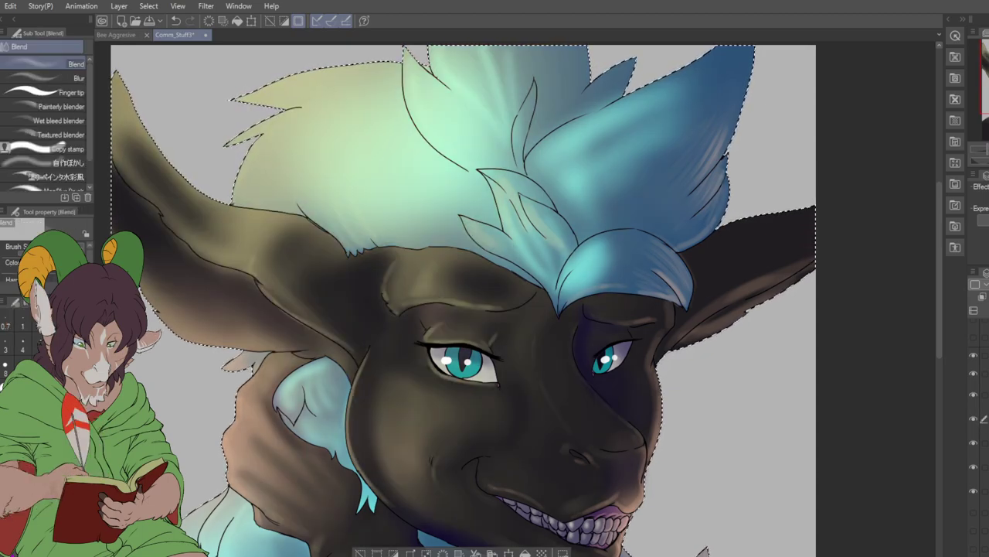
{"action": "left_click_drag", "start_coordinate": [397, 287], "coordinate": [389, 301]}
{"action": "mouse_move", "coordinate": [458, 313]}
{"action": "left_mouse_down"}
{"action": "mouse_move", "coordinate": [417, 354]}
{"action": "mouse_move", "coordinate": [404, 345]}
{"action": "mouse_move", "coordinate": [428, 326]}
{"action": "mouse_move", "coordinate": [467, 338]}
{"action": "left_mouse_up"}
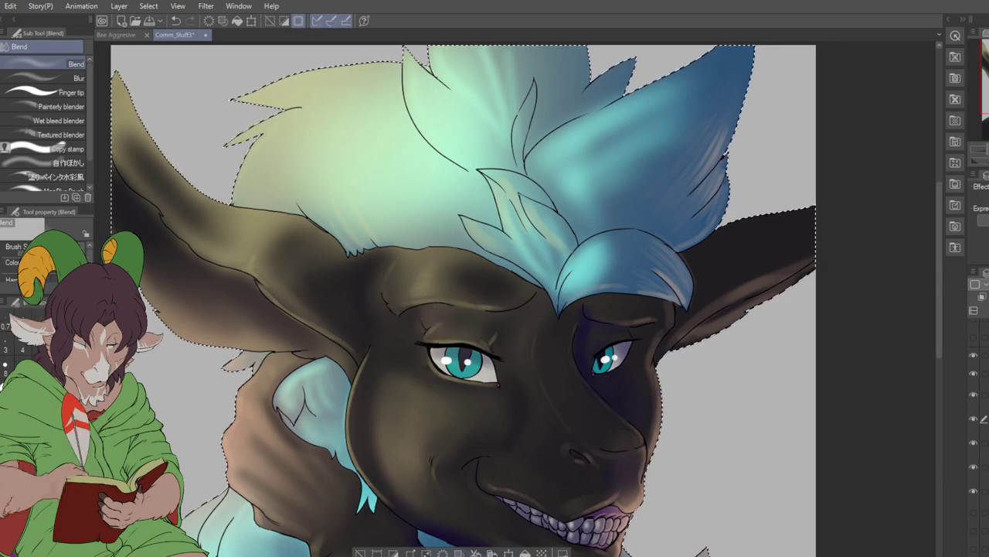
- Try short white shine marks on the large hair mass and the front hair spike with K Hard 2
{"action": "scroll", "coordinate": [388, 231], "scroll_direction": "down", "scroll_amount": 3}
{"action": "scroll", "coordinate": [388, 230], "scroll_direction": "up", "scroll_amount": 2}
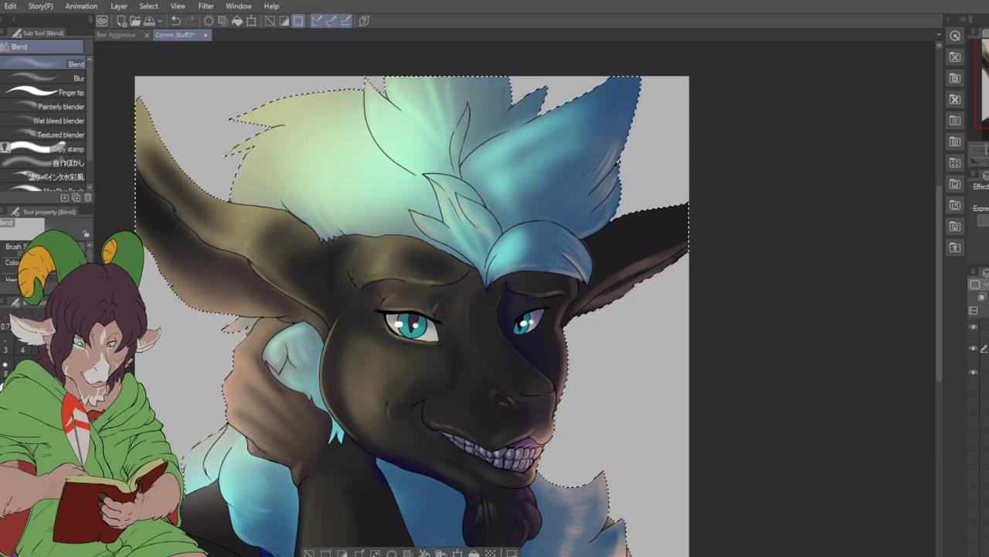
{"action": "key", "text": "b"}
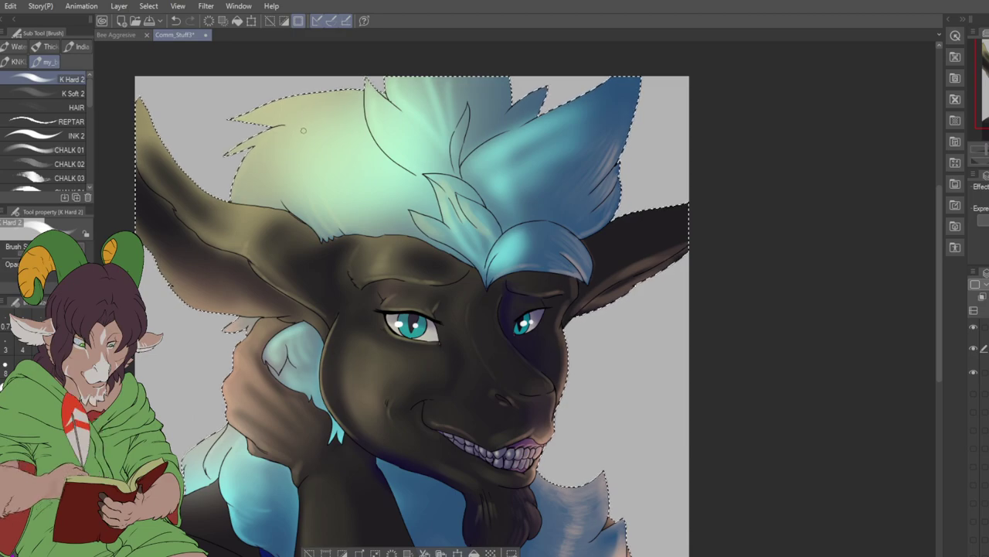
{"action": "left_click_drag", "start_coordinate": [300, 129], "coordinate": [323, 122]}
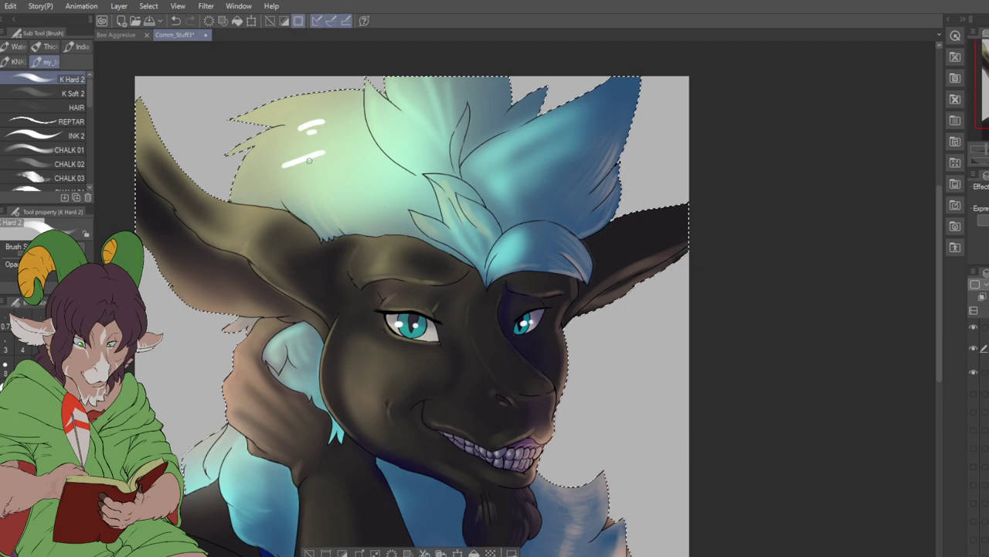
{"action": "left_click_drag", "start_coordinate": [310, 159], "coordinate": [313, 166]}
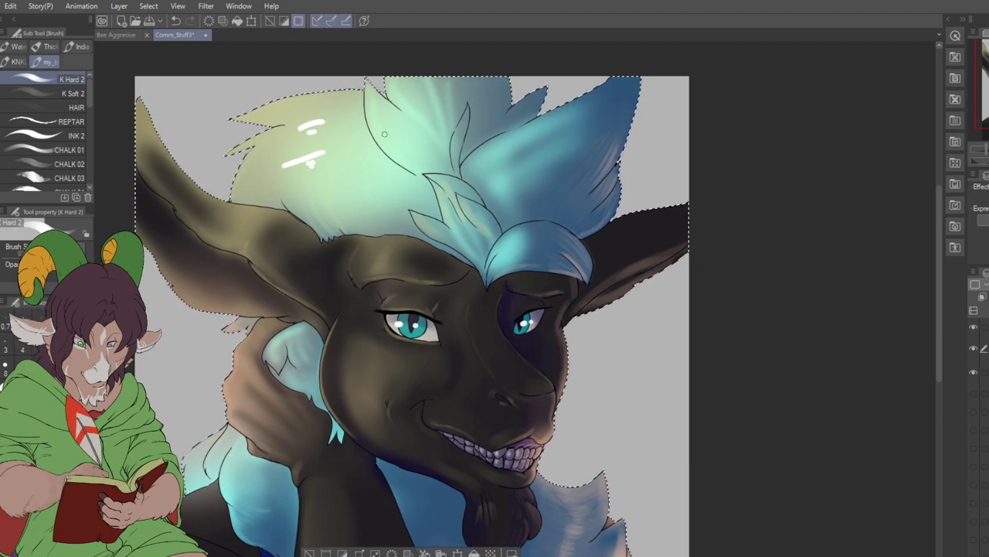
{"action": "left_click_drag", "start_coordinate": [371, 118], "coordinate": [383, 147]}
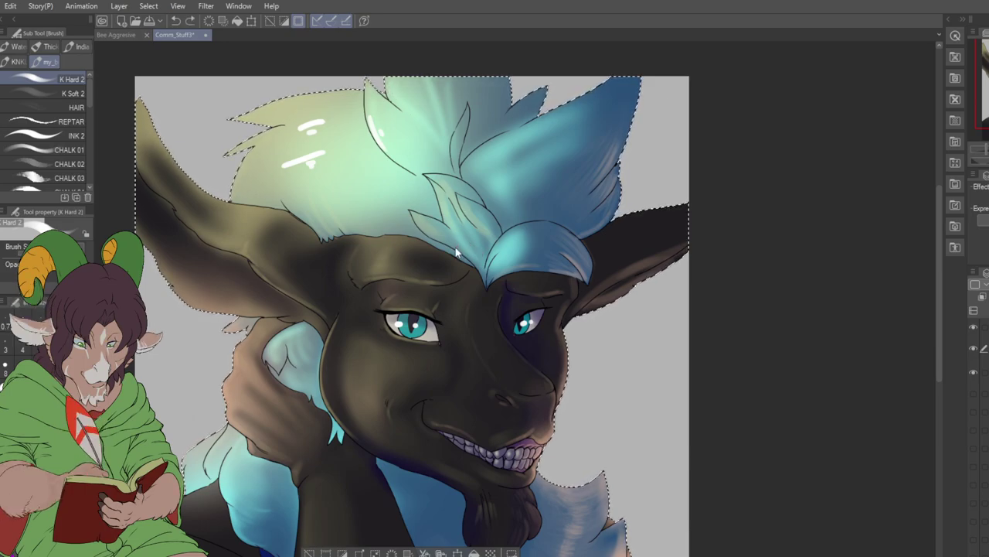
{"action": "key", "text": "ctrl+z"}
{"action": "key", "text": "ctrl+z"}
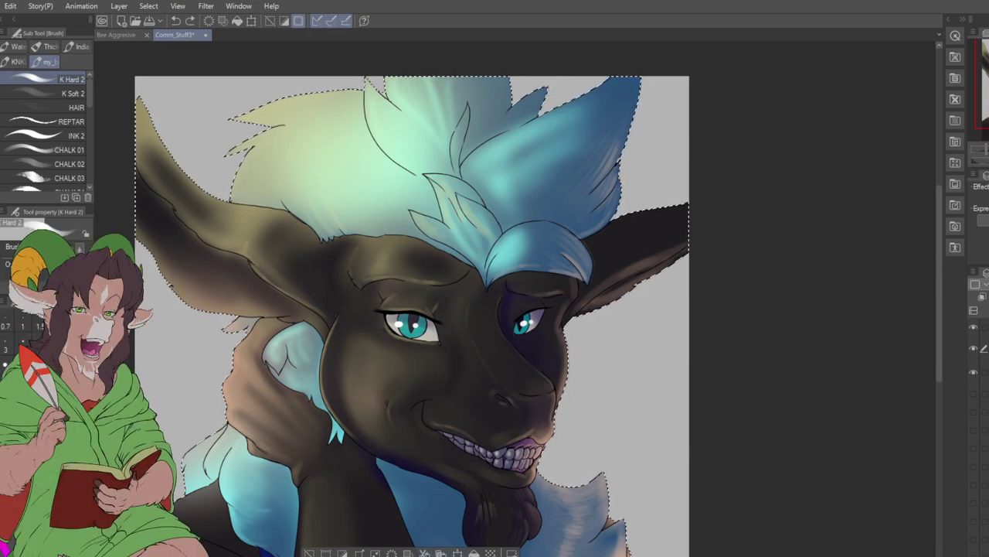
- Paint white shine strokes on the pale rear hair mass with K Hard 2 and soften them with Blend
{"action": "mouse_move", "coordinate": [284, 110]}
{"action": "left_mouse_down"}
{"action": "mouse_move", "coordinate": [323, 95]}
{"action": "mouse_move", "coordinate": [312, 163]}
{"action": "left_mouse_up"}
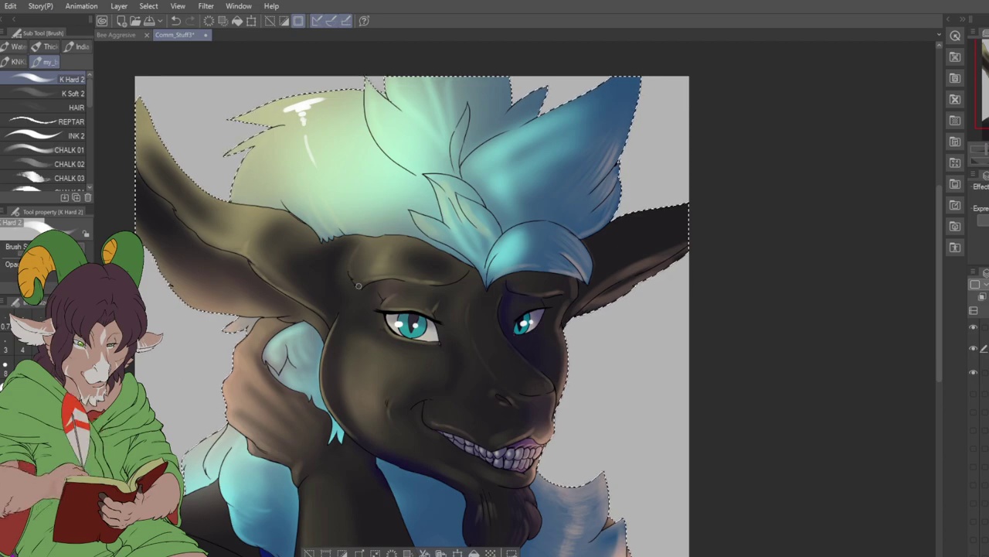
{"action": "key", "text": "j"}
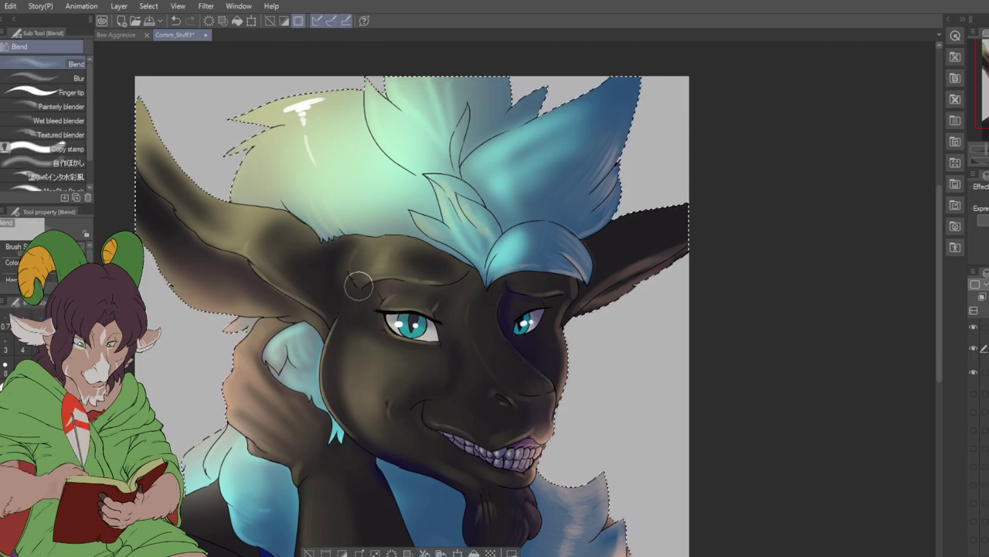
{"action": "mouse_move", "coordinate": [320, 109]}
{"action": "left_mouse_down"}
{"action": "mouse_move", "coordinate": [318, 141]}
{"action": "mouse_move", "coordinate": [313, 130]}
{"action": "mouse_move", "coordinate": [315, 112]}
{"action": "mouse_move", "coordinate": [330, 163]}
{"action": "mouse_move", "coordinate": [293, 118]}
{"action": "mouse_move", "coordinate": [307, 168]}
{"action": "left_mouse_up"}
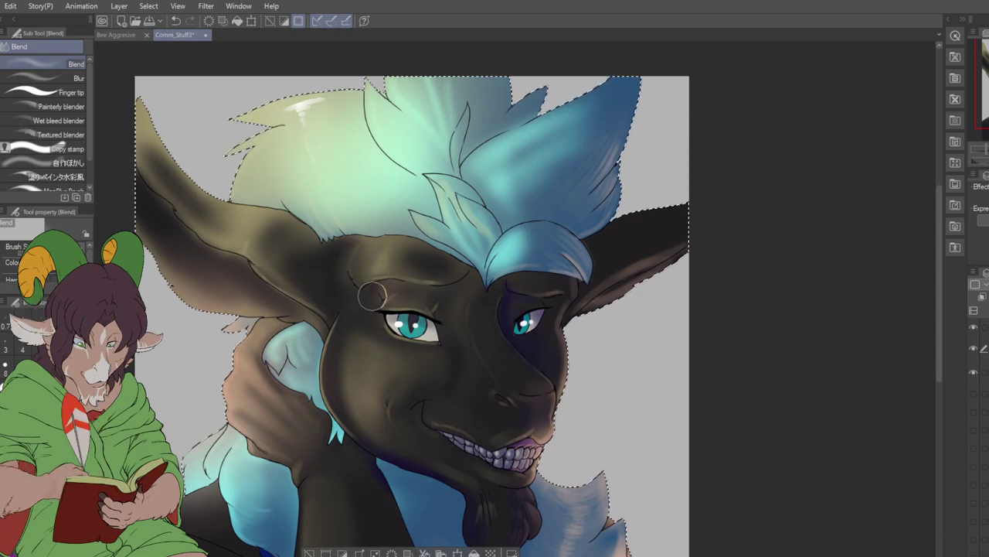
- Add softened white shines to the small front hair tufts, the blue spike's edge and the forelock over the brow
{"action": "key", "text": "b"}
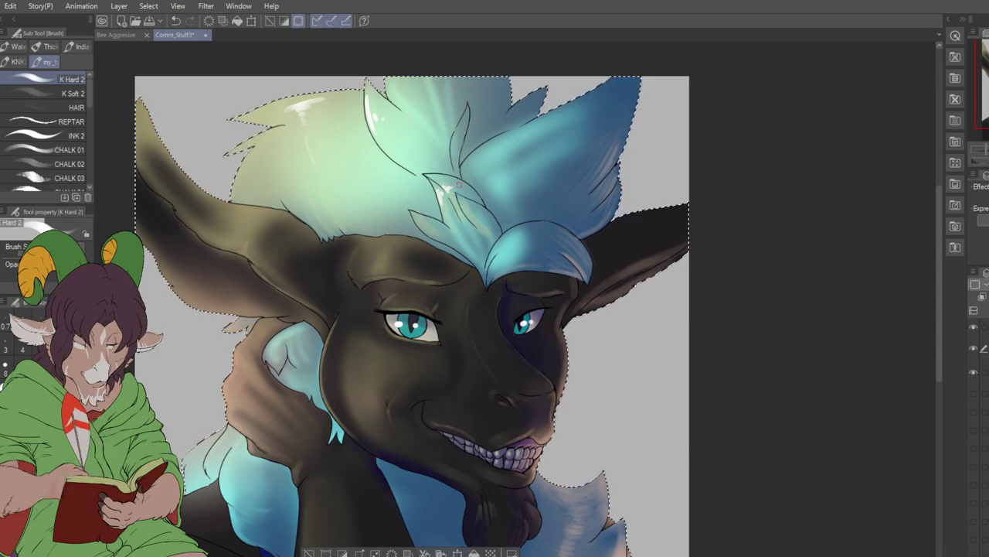
{"action": "mouse_move", "coordinate": [455, 133]}
{"action": "left_mouse_down"}
{"action": "mouse_move", "coordinate": [453, 147]}
{"action": "mouse_move", "coordinate": [475, 153]}
{"action": "mouse_move", "coordinate": [501, 142]}
{"action": "left_mouse_up"}
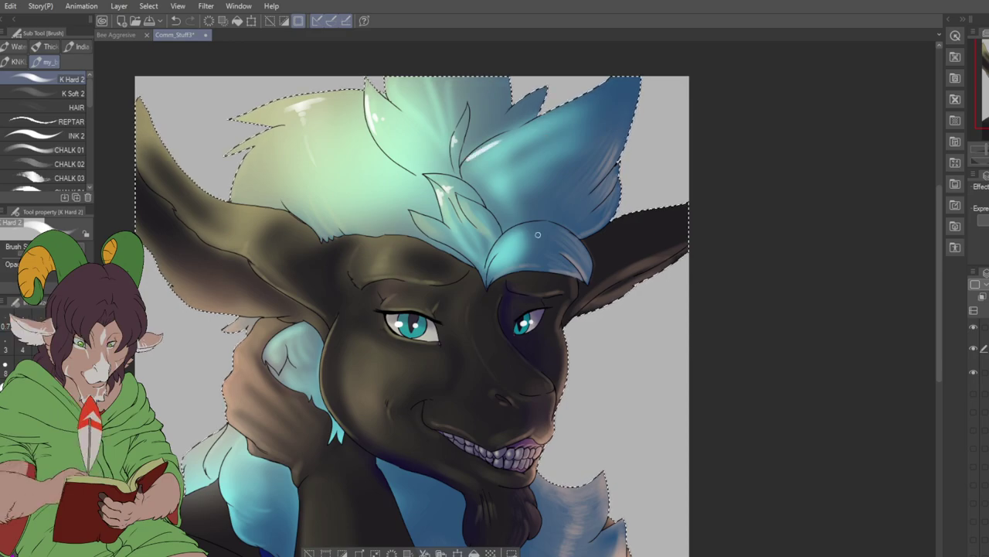
{"action": "key", "text": "j"}
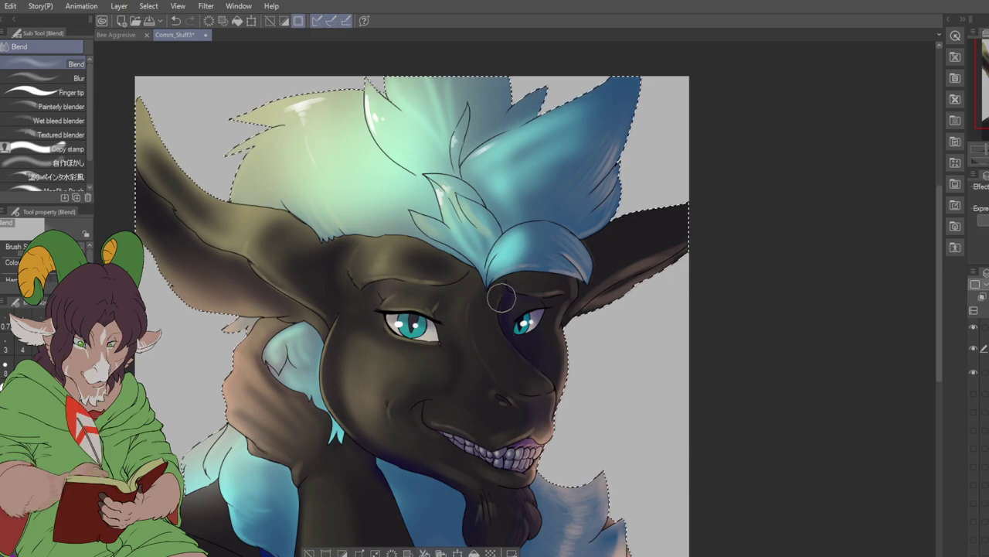
{"action": "key", "text": "b"}
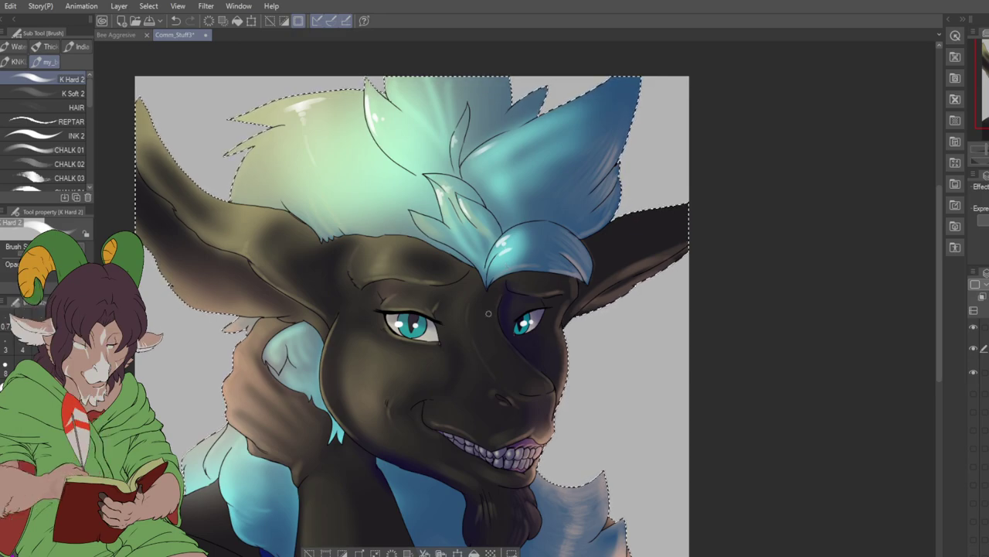
{"action": "key", "text": "j"}
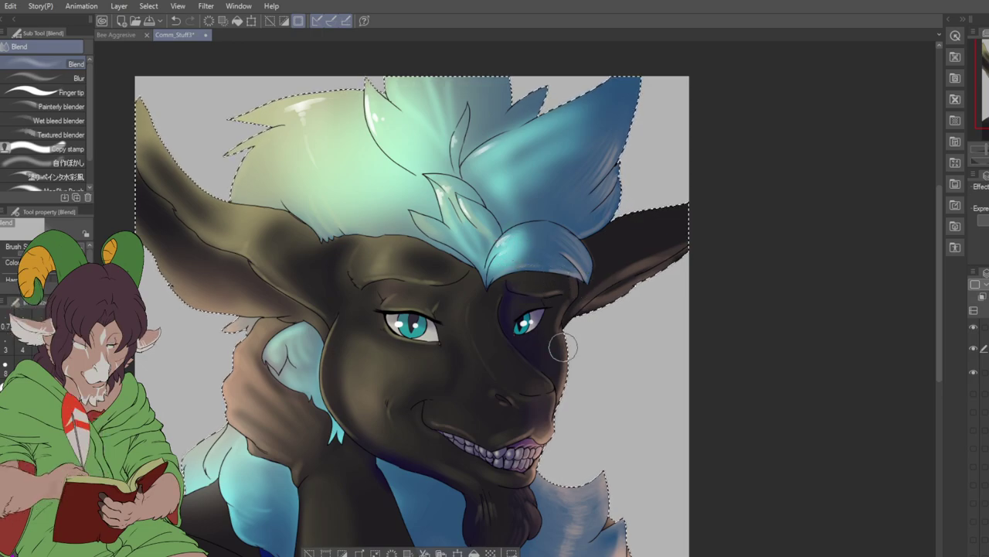
- Paint and blend white shines on the blue fluff below the raised hand and a small highlight on the near cheek
{"action": "key", "text": "b"}
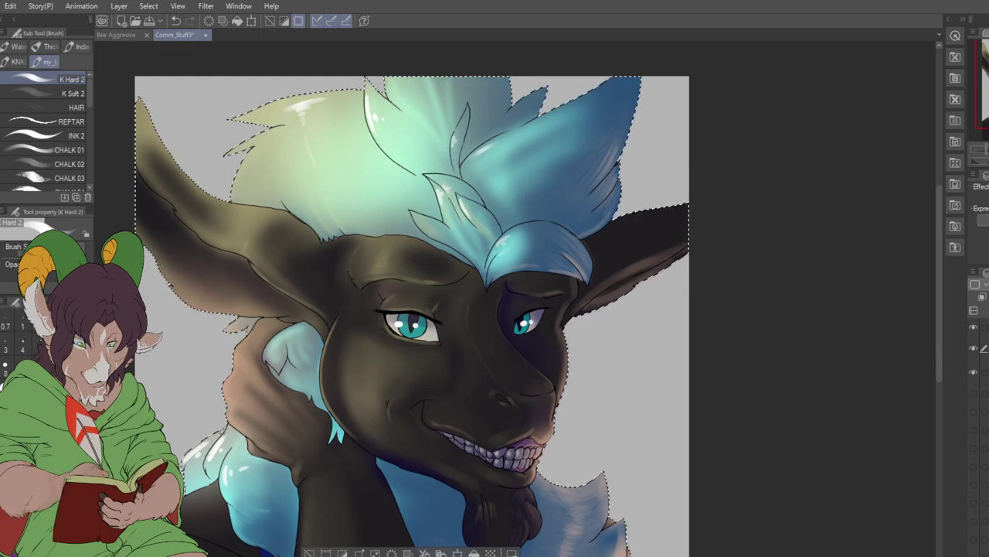
{"action": "key", "text": "j"}
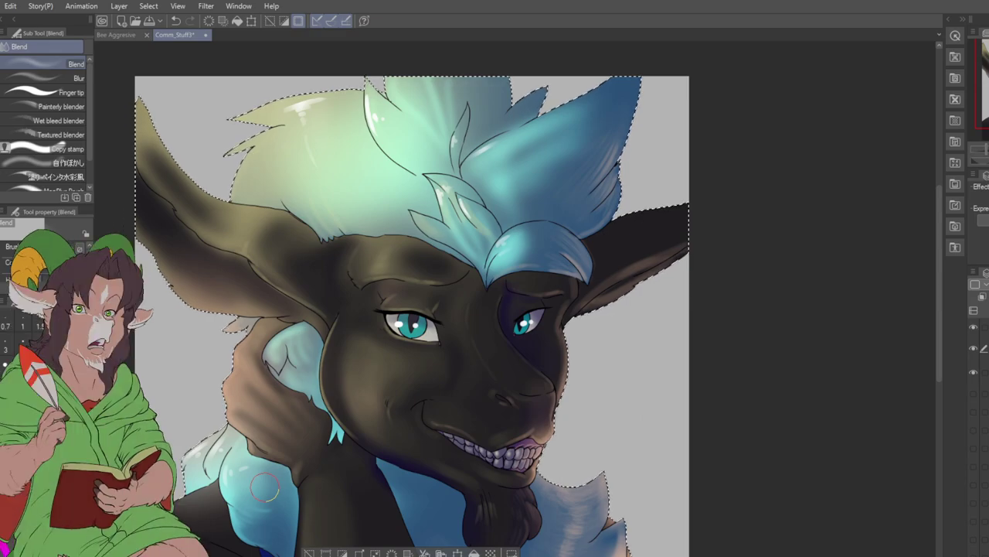
{"action": "key", "text": "b"}
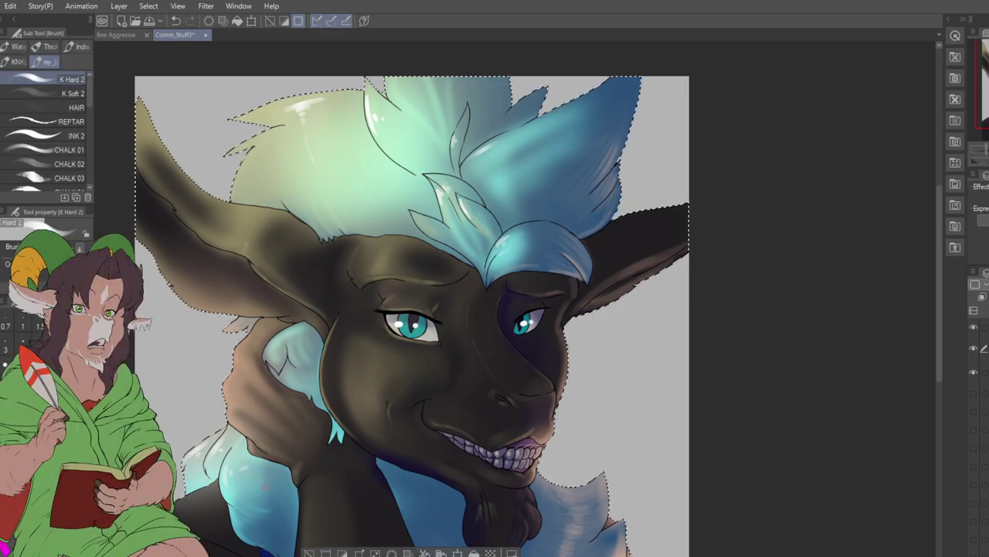
{"action": "left_click", "coordinate": [374, 393]}
{"action": "key", "text": "j"}
{"action": "mouse_move", "coordinate": [387, 382]}
{"action": "left_mouse_down"}
{"action": "mouse_move", "coordinate": [365, 376]}
{"action": "mouse_move", "coordinate": [359, 398]}
{"action": "left_mouse_up"}
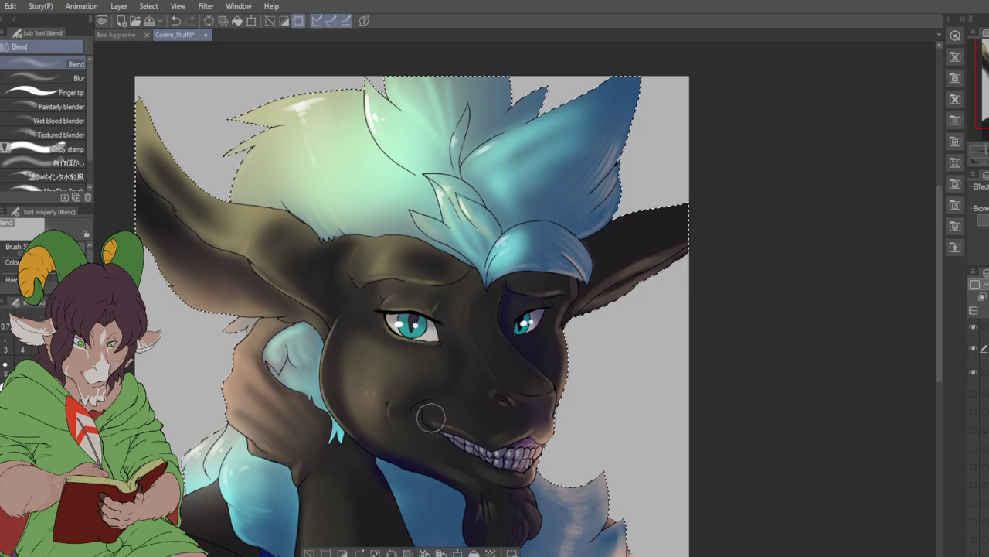
- Paint white shine strokes across the middle of the large blue hair spike with K Hard 2 and blend them in
{"action": "key", "text": "b"}
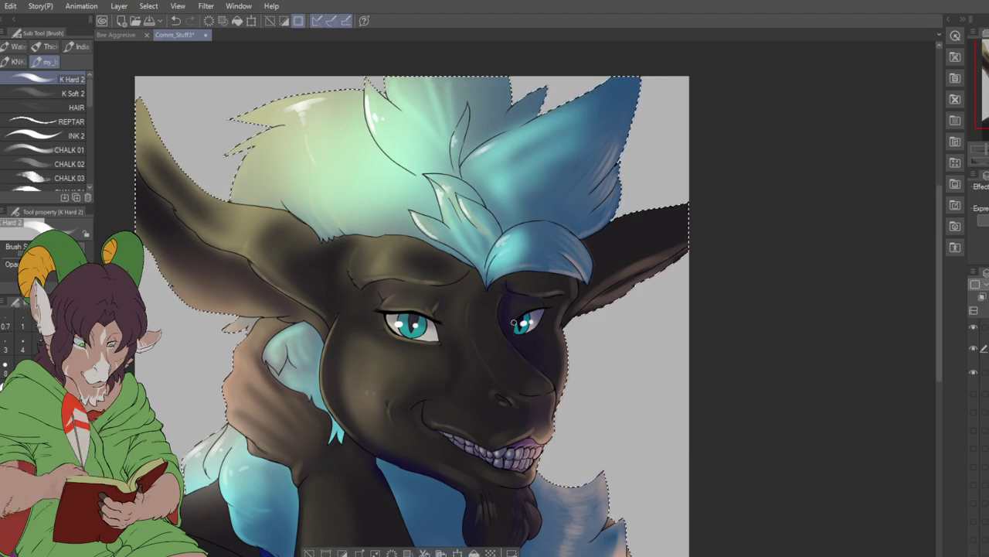
{"action": "left_click_drag", "start_coordinate": [480, 163], "coordinate": [509, 149]}
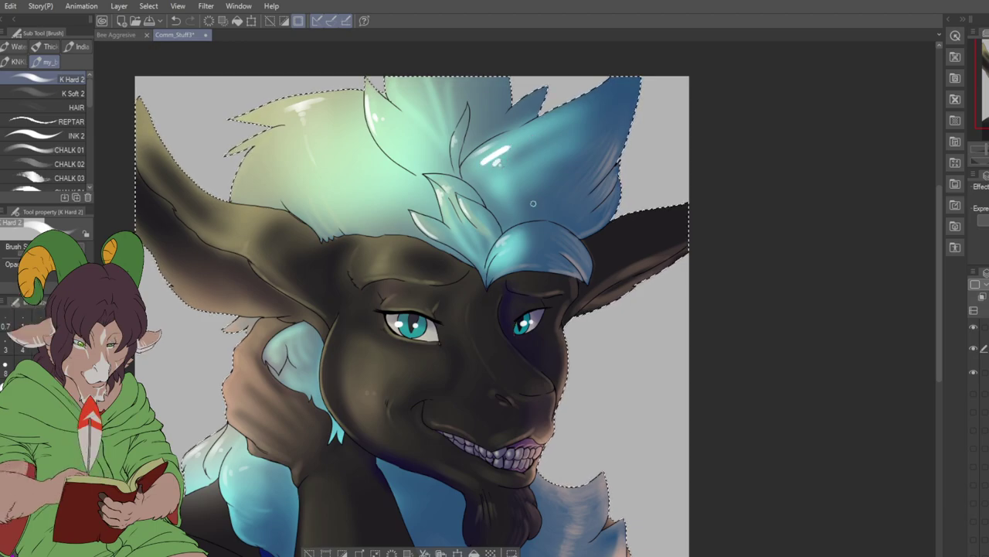
{"action": "left_click_drag", "start_coordinate": [504, 170], "coordinate": [540, 211]}
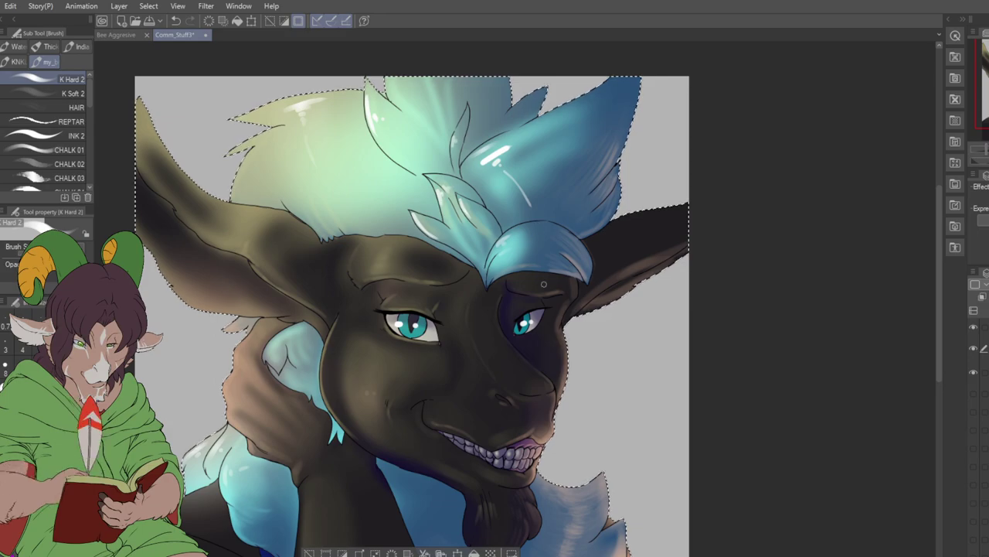
{"action": "key", "text": "j"}
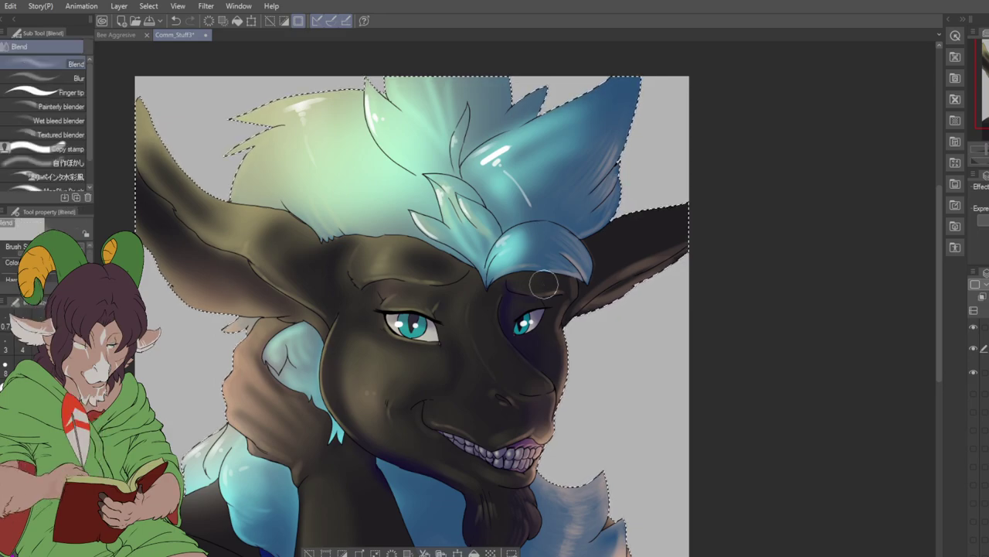
{"action": "mouse_move", "coordinate": [544, 284]}
{"action": "left_mouse_down"}
{"action": "mouse_move", "coordinate": [410, 203]}
{"action": "mouse_move", "coordinate": [447, 236]}
{"action": "left_mouse_up"}
{"action": "mouse_move", "coordinate": [545, 221]}
{"action": "left_mouse_down"}
{"action": "mouse_move", "coordinate": [522, 192]}
{"action": "mouse_move", "coordinate": [539, 224]}
{"action": "mouse_move", "coordinate": [530, 213]}
{"action": "mouse_move", "coordinate": [544, 152]}
{"action": "mouse_move", "coordinate": [511, 152]}
{"action": "mouse_move", "coordinate": [537, 129]}
{"action": "mouse_move", "coordinate": [478, 165]}
{"action": "mouse_move", "coordinate": [490, 184]}
{"action": "mouse_move", "coordinate": [472, 166]}
{"action": "mouse_move", "coordinate": [482, 165]}
{"action": "mouse_move", "coordinate": [516, 226]}
{"action": "left_mouse_up"}
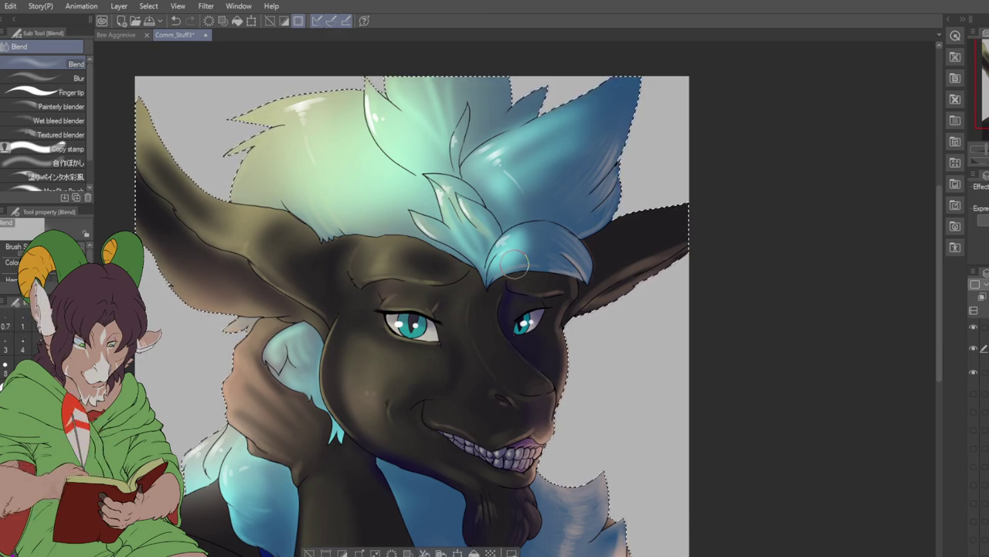
- Add white shines along the rear hair edge, its pointed tufts and the hair beside the hand, blending them softly
{"action": "key", "text": "b"}
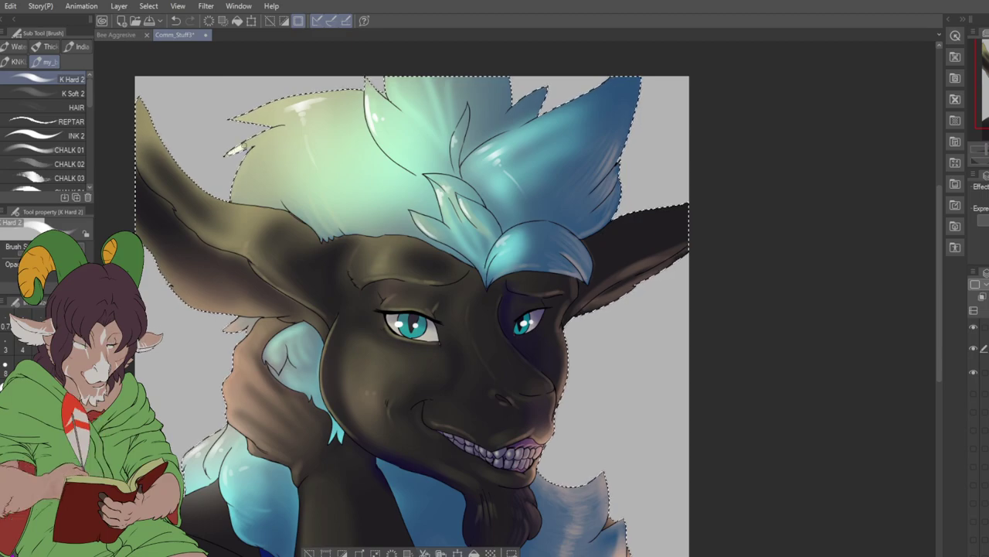
{"action": "mouse_move", "coordinate": [232, 150]}
{"action": "left_mouse_down"}
{"action": "mouse_move", "coordinate": [234, 179]}
{"action": "mouse_move", "coordinate": [255, 144]}
{"action": "mouse_move", "coordinate": [245, 180]}
{"action": "left_mouse_up"}
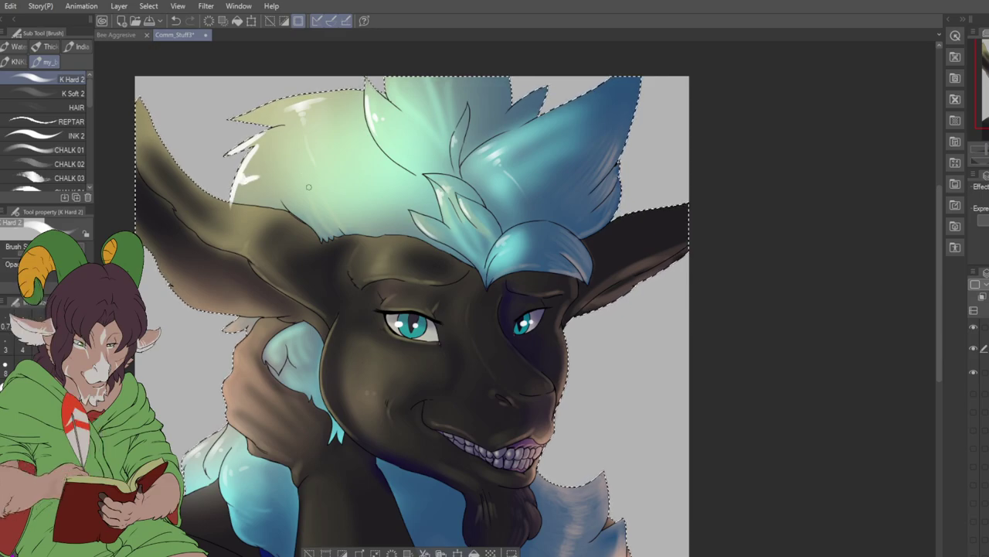
{"action": "key", "text": "j"}
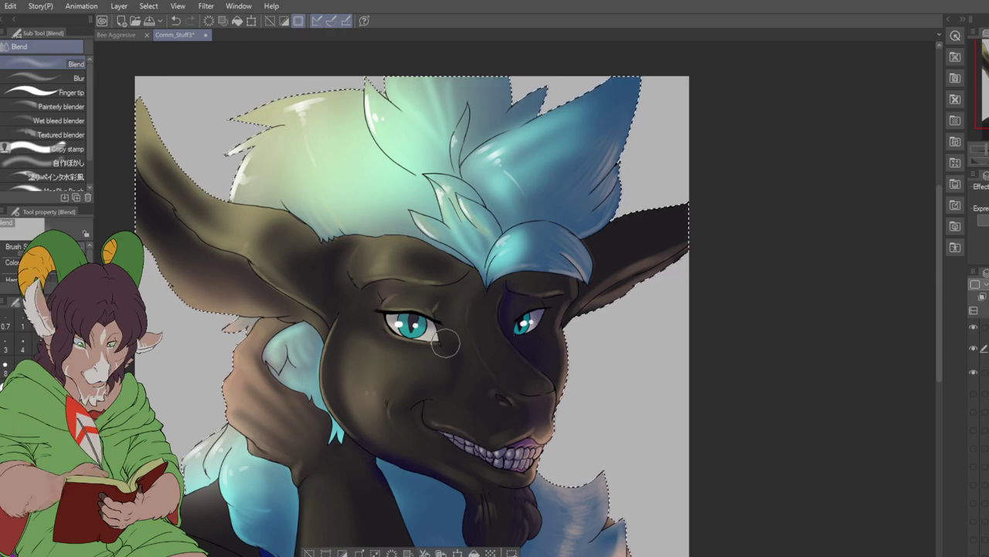
{"action": "key", "text": "b"}
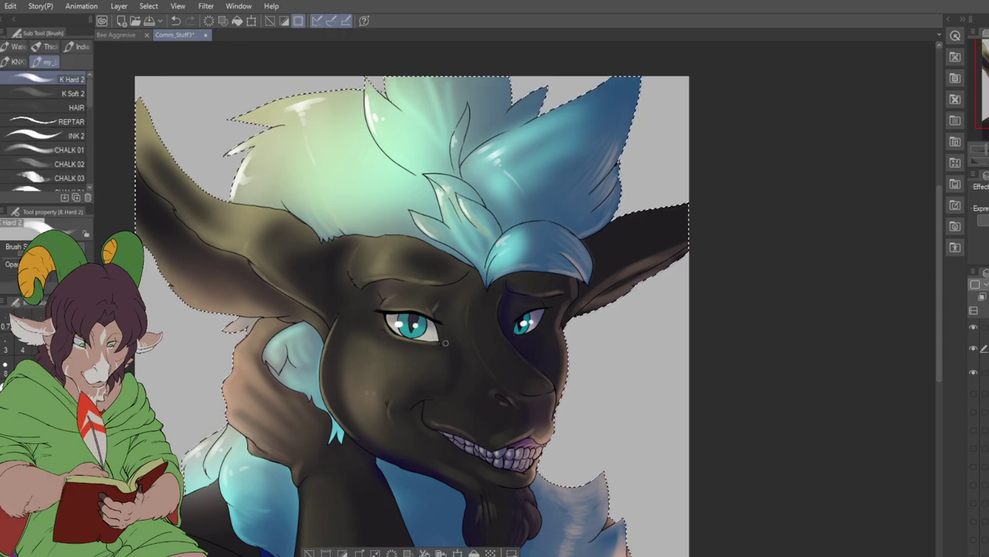
{"action": "left_click_drag", "start_coordinate": [272, 347], "coordinate": [284, 352]}
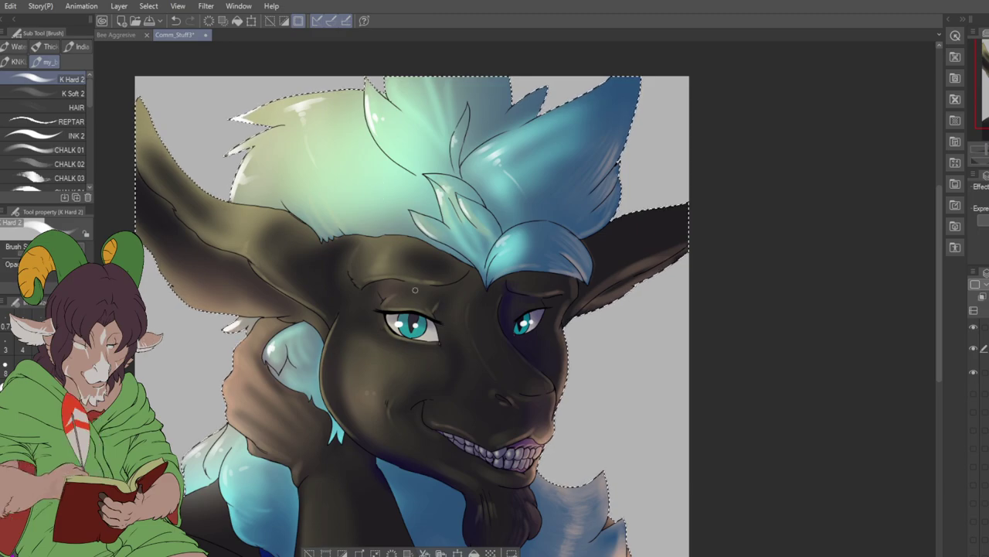
{"action": "key", "text": "j"}
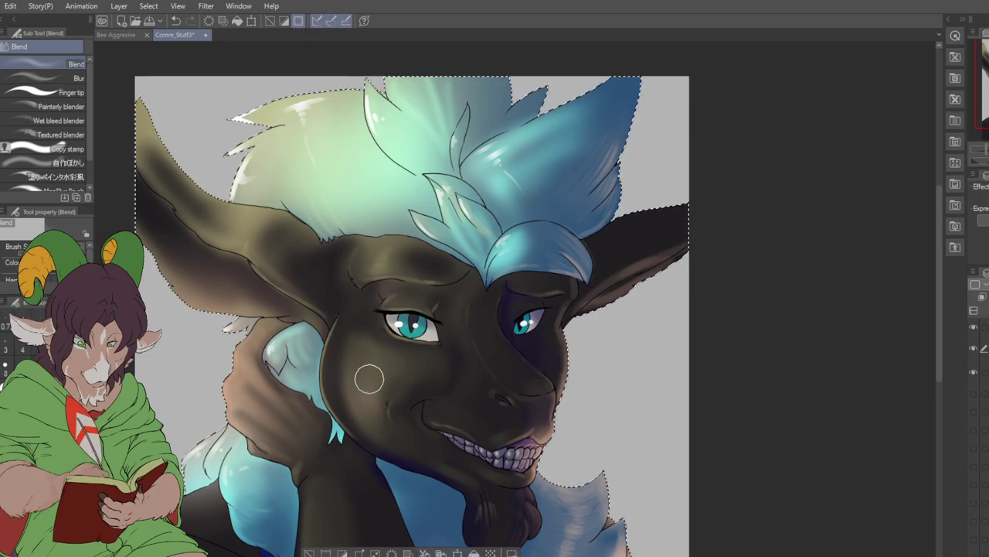
- Paint white edge highlights on the pointed chest fur tufts with K Hard 2 and soften them with Blend
{"action": "key", "text": "b"}
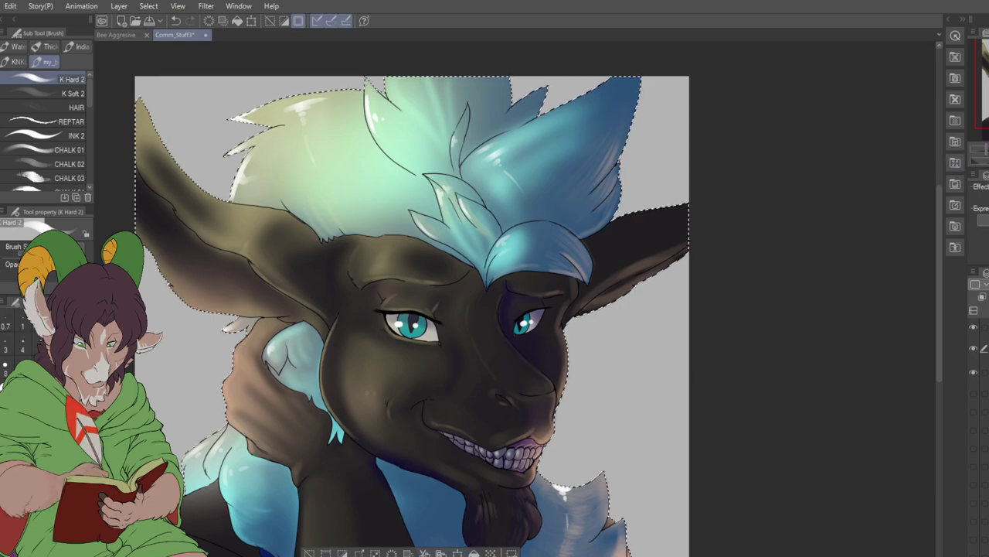
{"action": "left_click_drag", "start_coordinate": [857, 250], "coordinate": [839, 173]}
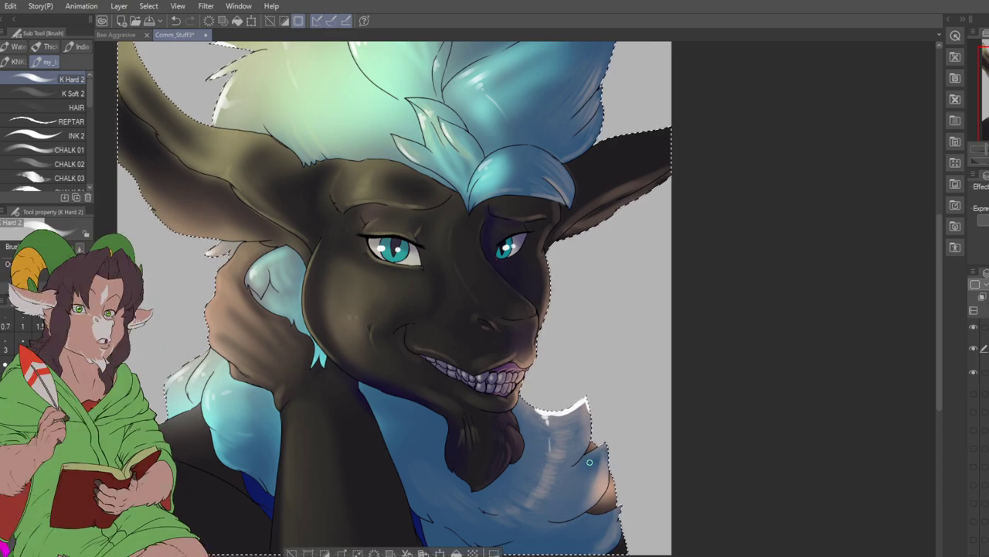
{"action": "key", "text": "j"}
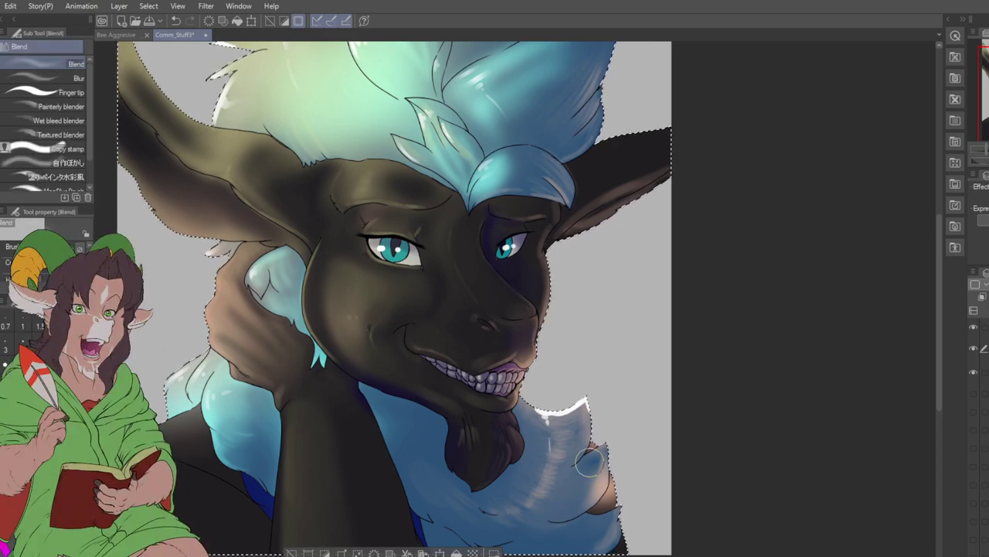
{"action": "mouse_move", "coordinate": [537, 435]}
{"action": "left_mouse_down"}
{"action": "mouse_move", "coordinate": [551, 416]}
{"action": "mouse_move", "coordinate": [589, 462]}
{"action": "mouse_move", "coordinate": [603, 501]}
{"action": "left_mouse_up"}
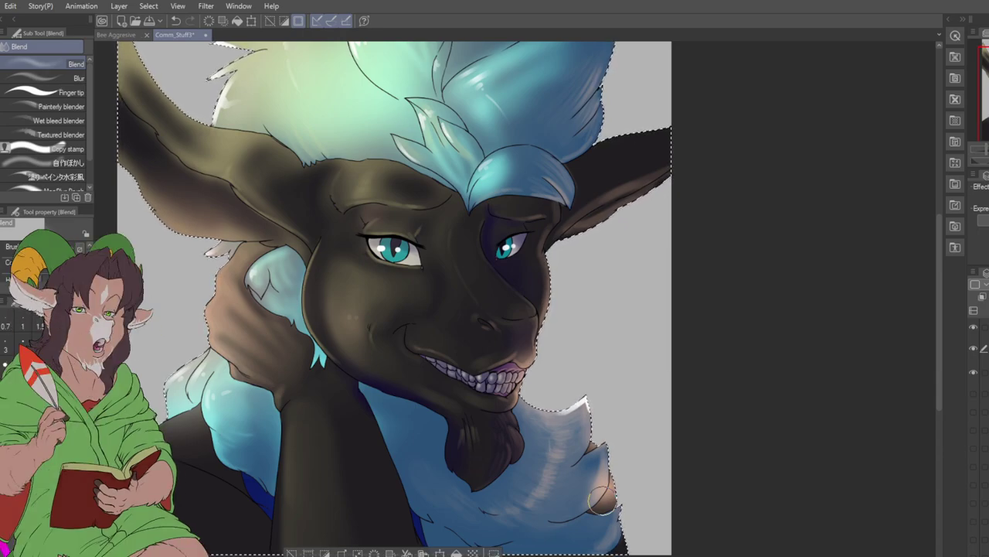
{"action": "key", "text": "b"}
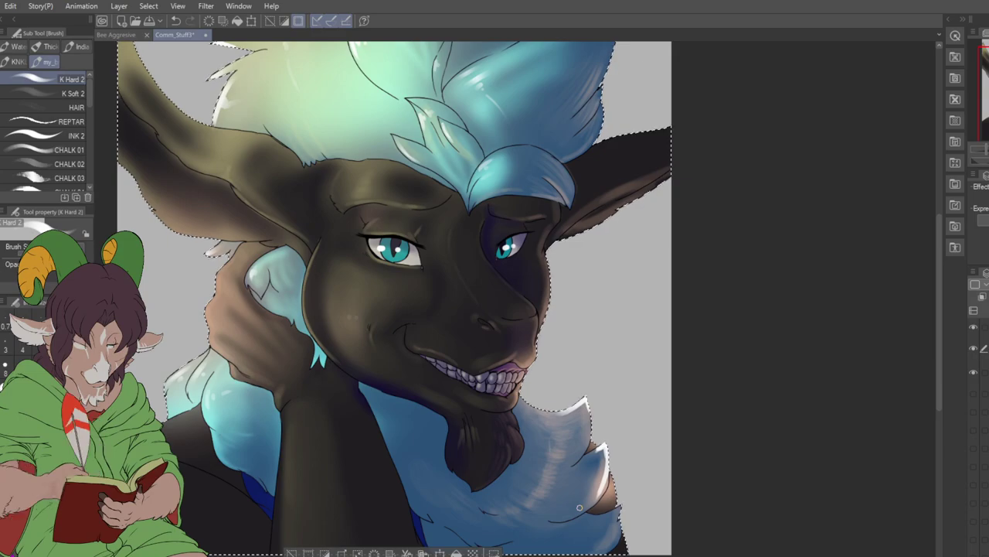
{"action": "key", "text": "j"}
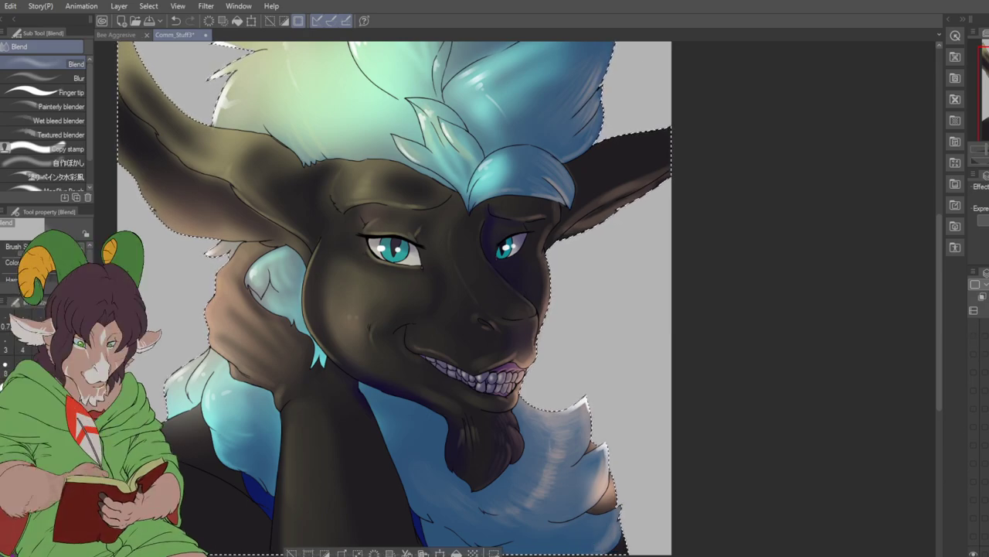
- Clear the selection around the character
{"action": "scroll", "coordinate": [517, 302], "scroll_direction": "down", "scroll_amount": 3}
{"action": "scroll", "coordinate": [325, 232], "scroll_direction": "up", "scroll_amount": 1}
{"action": "key", "text": "ctrl+d"}
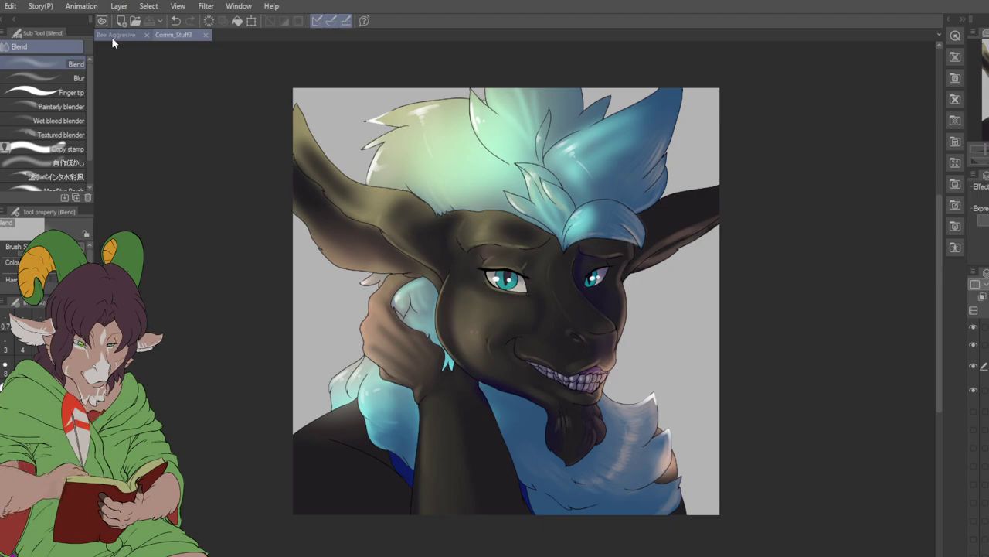
- Switch to the Bee Aggresive drawing and examine its bee warrior figures, ending on the flat purple one swinging an axe
{"action": "left_click", "coordinate": [123, 35]}
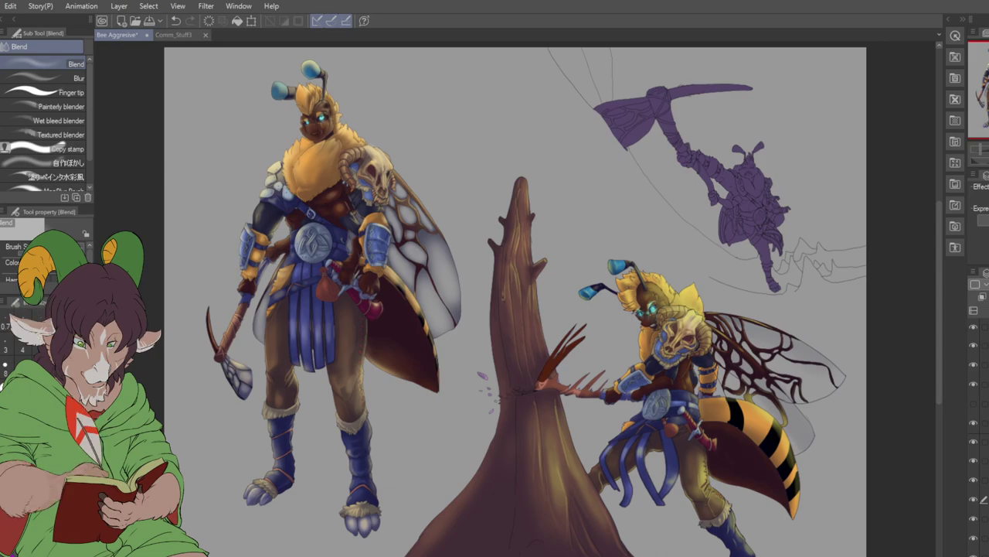
{"action": "key", "text": "ctrl+plus"}
{"action": "key", "text": "ctrl+plus"}
{"action": "key", "text": "ctrl+minus"}
{"action": "key", "text": "ctrl+minus"}
{"action": "key", "text": "ctrl+minus"}
{"action": "key", "text": "ctrl+plus"}
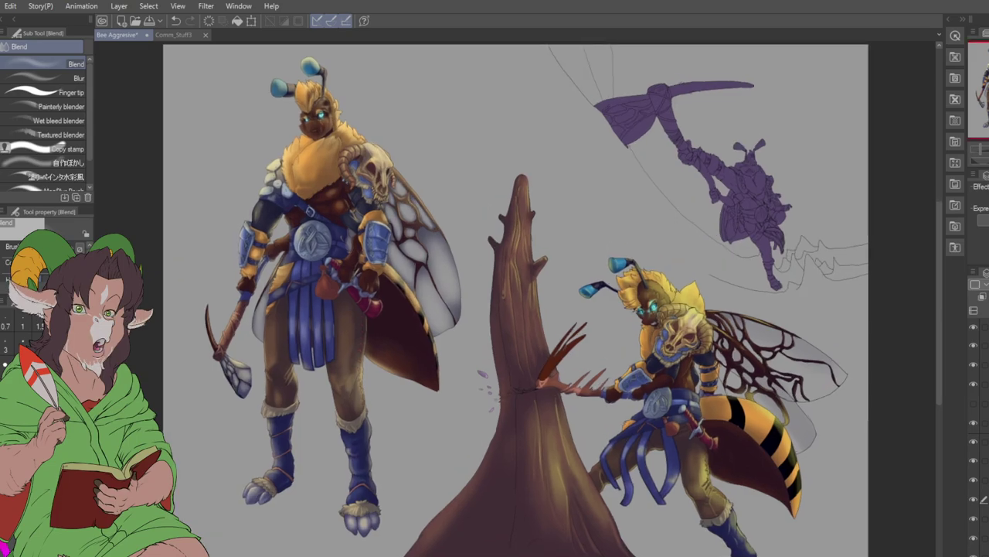
{"action": "key", "text": "ctrl+minus"}
{"action": "key", "text": "ctrl+plus"}
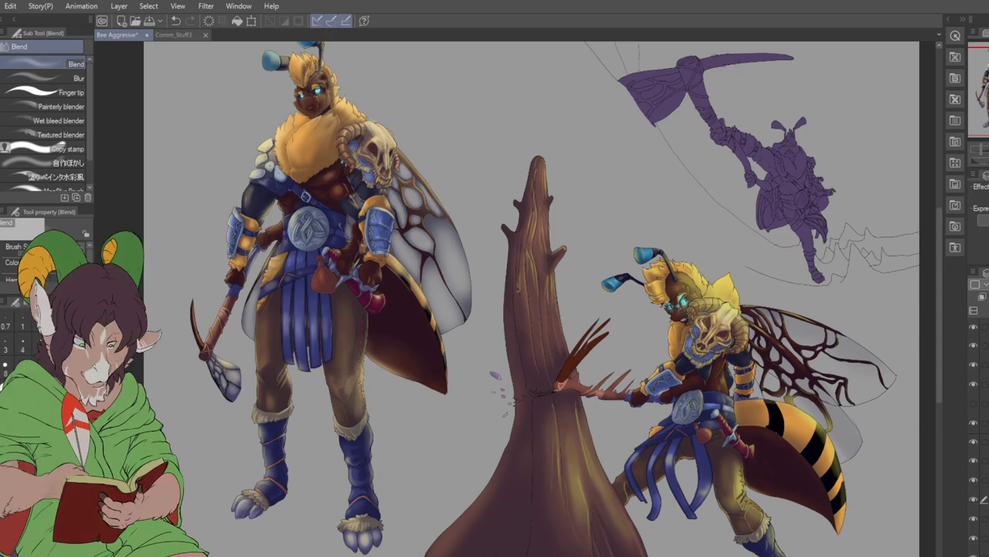
{"action": "key", "text": "ctrl+plus"}
{"action": "key", "text": "ctrl+plus"}
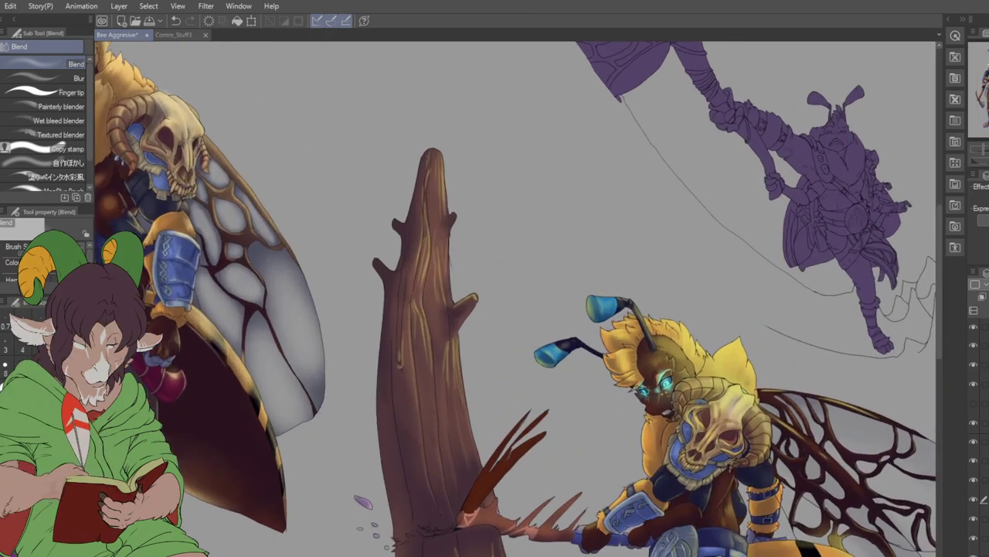
{"action": "left_click_drag", "start_coordinate": [947, 54], "coordinate": [734, 277]}
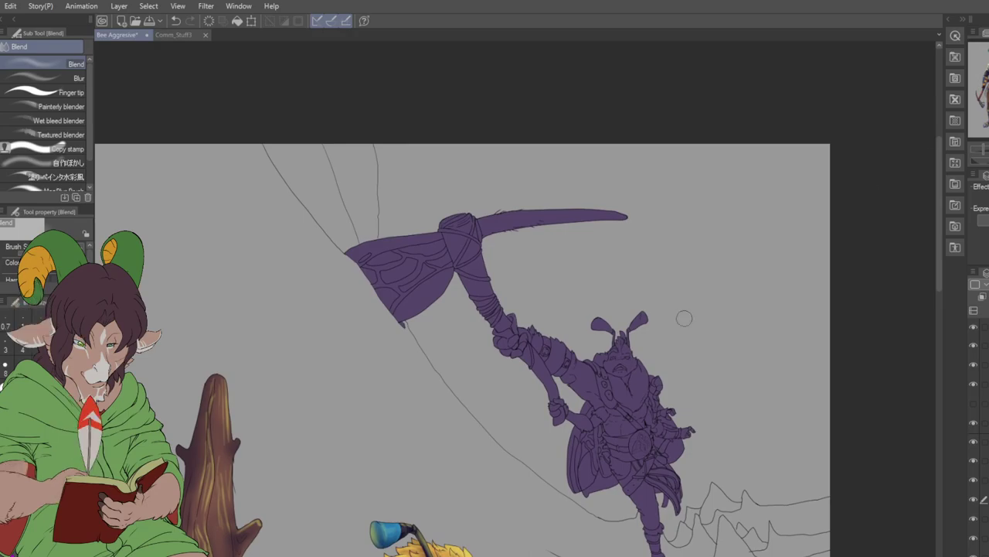
- Lighten the flat purple axe warrior's face, antennae, chest fur, raised arm and axe handle by erasing its shadow with the Soft eraser
{"action": "scroll", "coordinate": [553, 303], "scroll_direction": "up", "scroll_amount": 2}
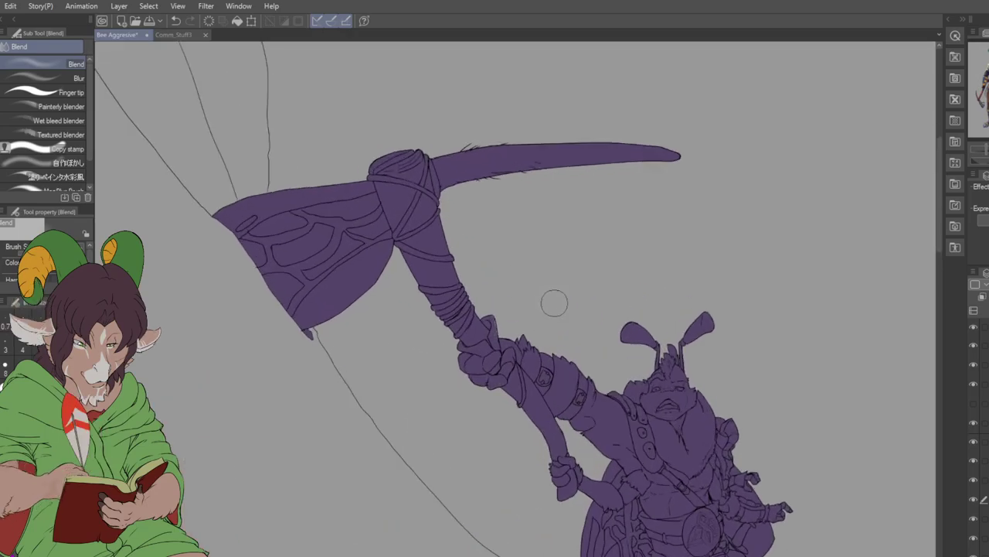
{"action": "key", "text": "e"}
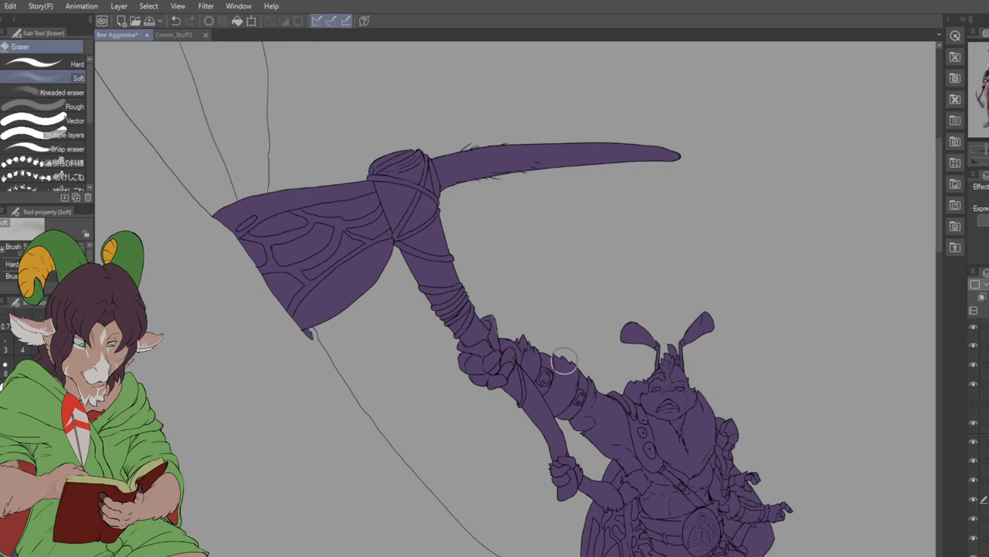
{"action": "mouse_move", "coordinate": [515, 356]}
{"action": "left_mouse_down"}
{"action": "mouse_move", "coordinate": [575, 387]}
{"action": "mouse_move", "coordinate": [528, 349]}
{"action": "mouse_move", "coordinate": [595, 391]}
{"action": "mouse_move", "coordinate": [573, 371]}
{"action": "mouse_move", "coordinate": [591, 392]}
{"action": "mouse_move", "coordinate": [590, 381]}
{"action": "mouse_move", "coordinate": [628, 418]}
{"action": "mouse_move", "coordinate": [591, 404]}
{"action": "mouse_move", "coordinate": [588, 396]}
{"action": "mouse_move", "coordinate": [638, 434]}
{"action": "mouse_move", "coordinate": [636, 402]}
{"action": "mouse_move", "coordinate": [636, 412]}
{"action": "mouse_move", "coordinate": [624, 406]}
{"action": "mouse_move", "coordinate": [669, 391]}
{"action": "mouse_move", "coordinate": [657, 392]}
{"action": "mouse_move", "coordinate": [648, 399]}
{"action": "mouse_move", "coordinate": [690, 390]}
{"action": "left_mouse_up"}
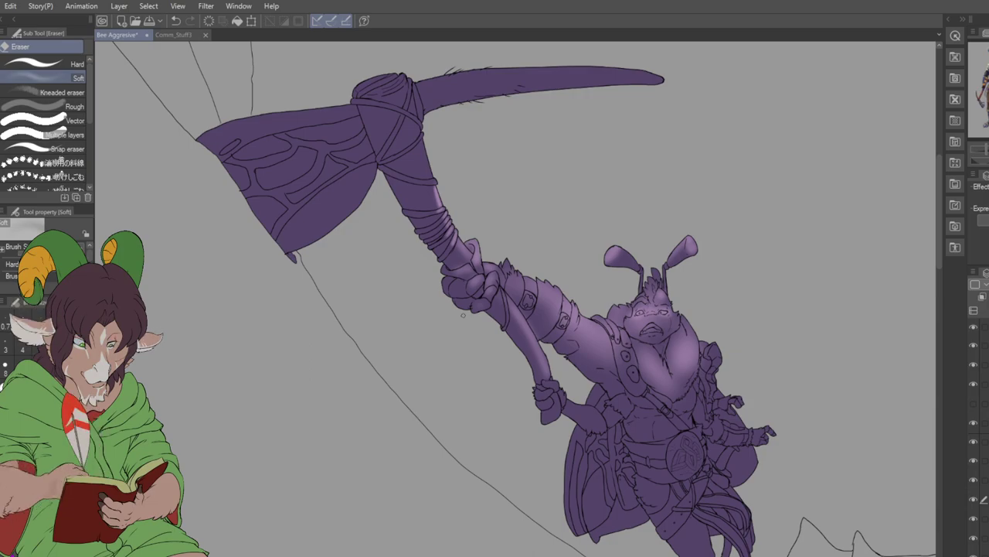
{"action": "left_click_drag", "start_coordinate": [390, 182], "coordinate": [411, 221]}
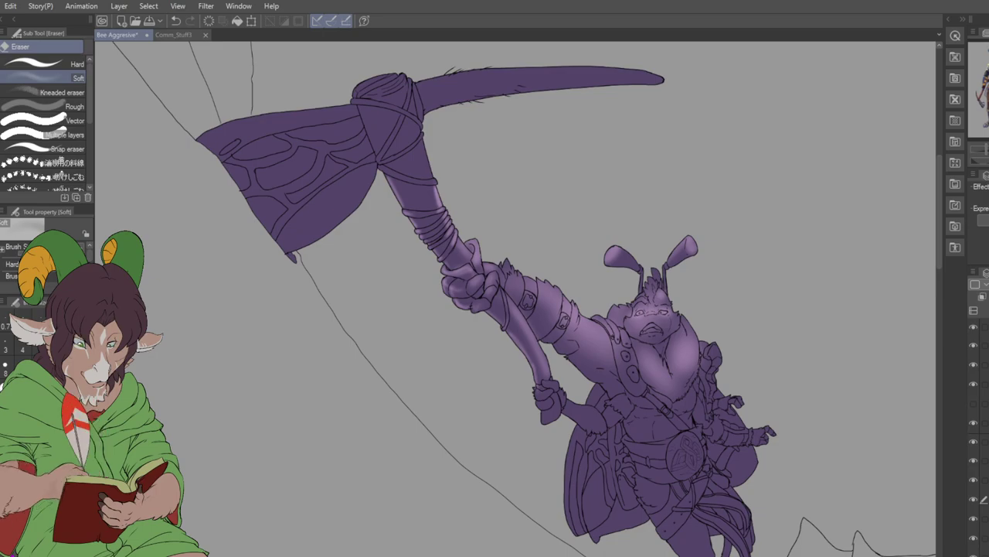
{"action": "scroll", "coordinate": [575, 159], "scroll_direction": "up", "scroll_amount": 1}
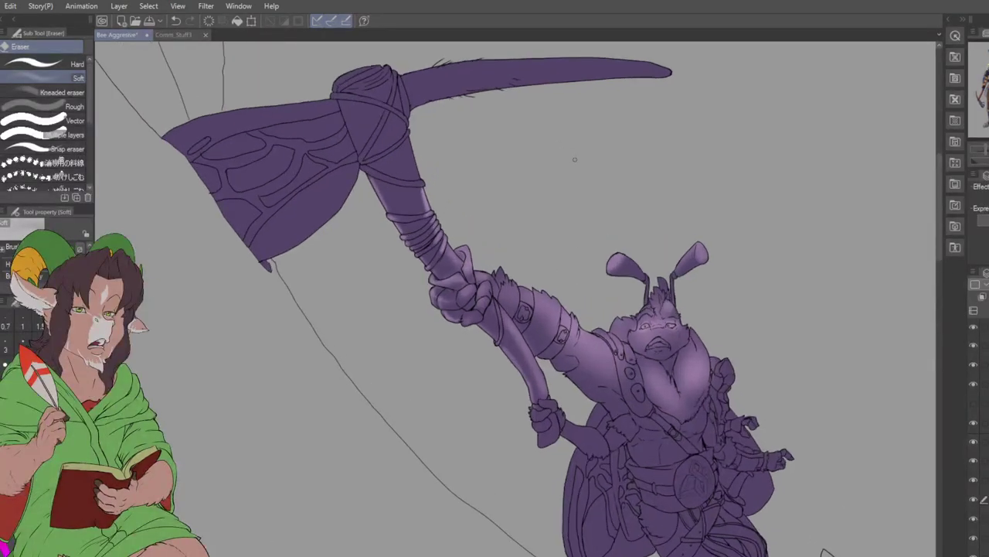
{"action": "scroll", "coordinate": [574, 159], "scroll_direction": "up", "scroll_amount": 1}
{"action": "scroll", "coordinate": [572, 158], "scroll_direction": "down", "scroll_amount": 1}
{"action": "scroll", "coordinate": [573, 157], "scroll_direction": "up", "scroll_amount": 1}
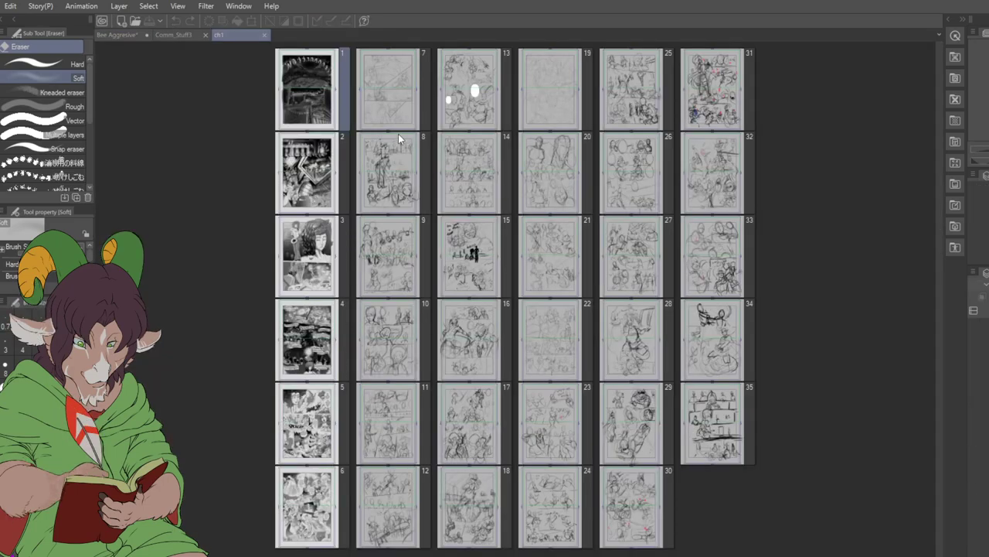
- Open page 7 of the ch1 comic and examine its inked panels and rough sketches up close
{"action": "double_click", "coordinate": [398, 110]}
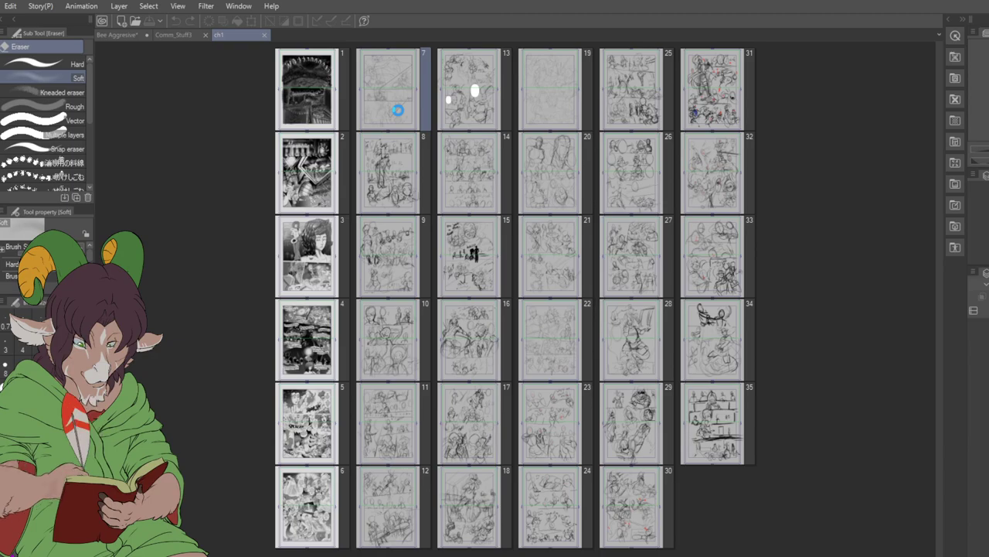
{"action": "scroll", "coordinate": [487, 340], "scroll_direction": "up", "scroll_amount": 2}
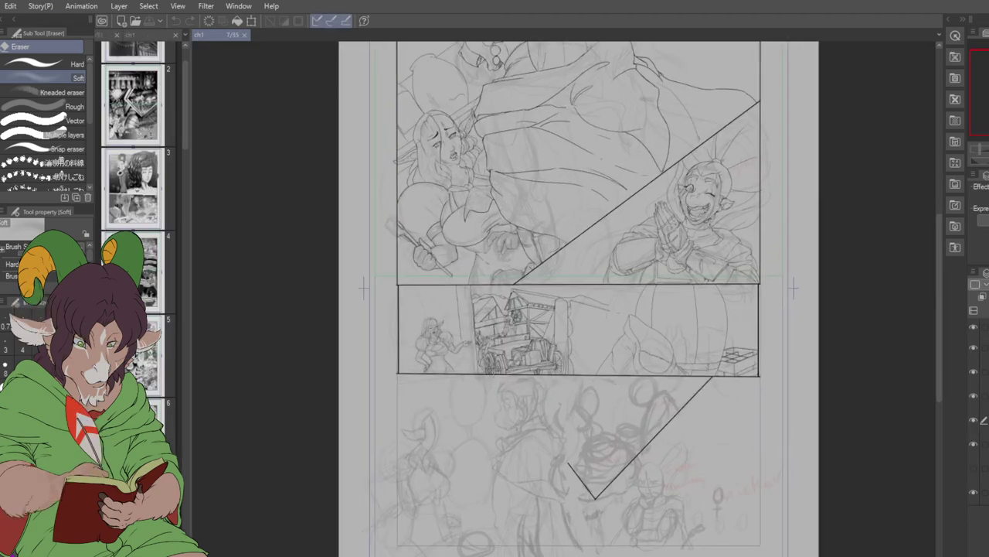
{"action": "scroll", "coordinate": [493, 353], "scroll_direction": "up", "scroll_amount": 2}
{"action": "scroll", "coordinate": [267, 242], "scroll_direction": "down", "scroll_amount": 2}
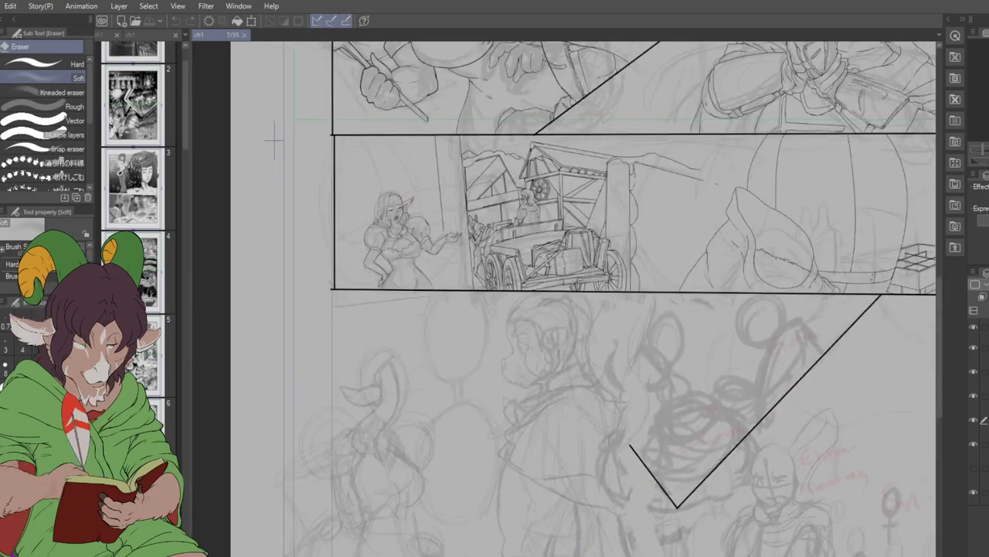
{"action": "scroll", "coordinate": [267, 241], "scroll_direction": "up", "scroll_amount": 2}
{"action": "left_click_drag", "start_coordinate": [850, 232], "coordinate": [922, 100]}
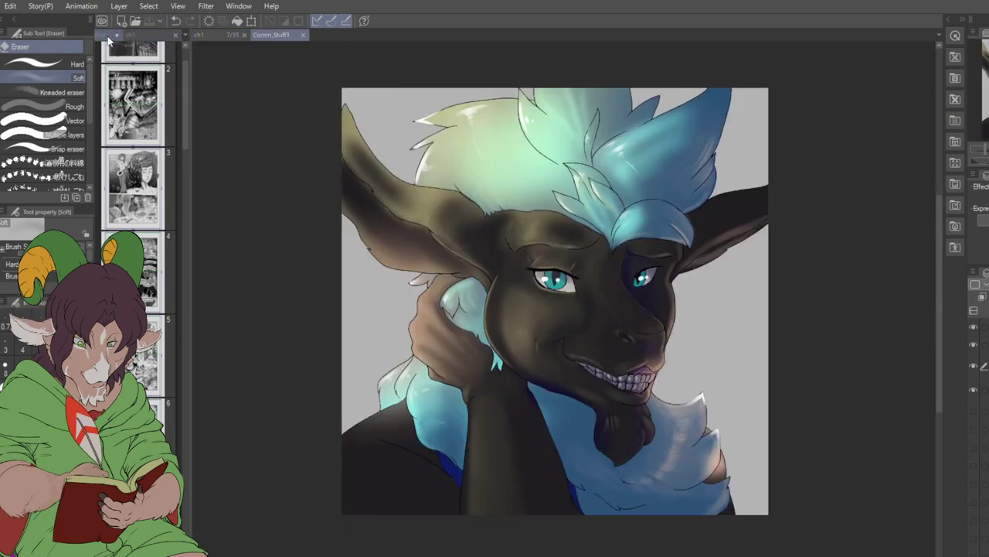
- Return to the Bee Aggresive drawing, try dark navy as the axe warrior's shadow color, and go back to a muted purple shadow
{"action": "left_click", "coordinate": [334, 34]}
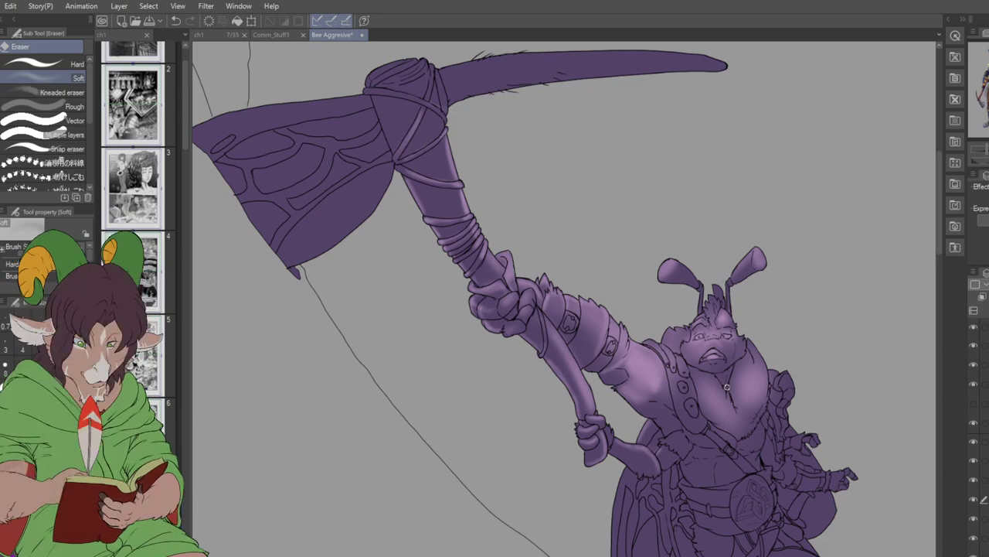
{"action": "key", "text": "b"}
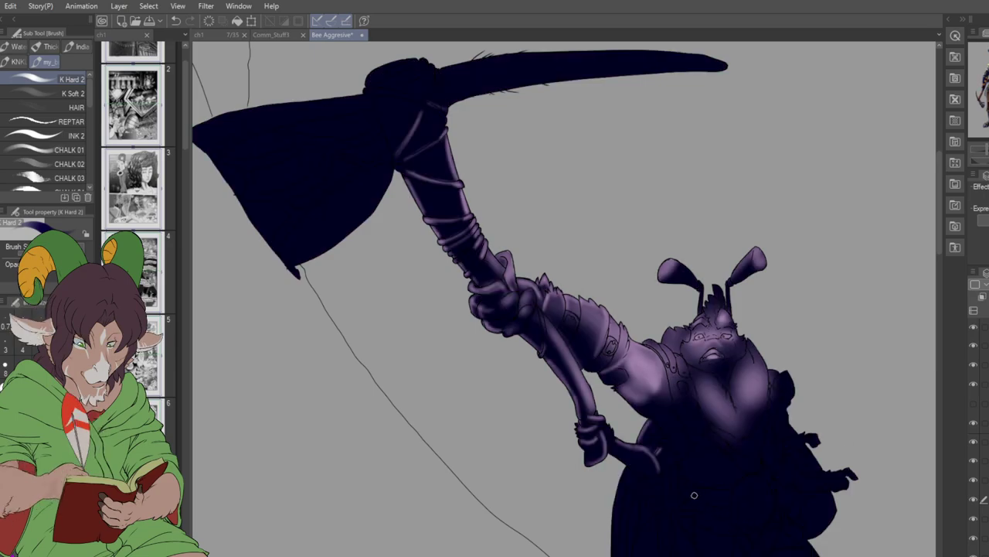
{"action": "key", "text": "i"}
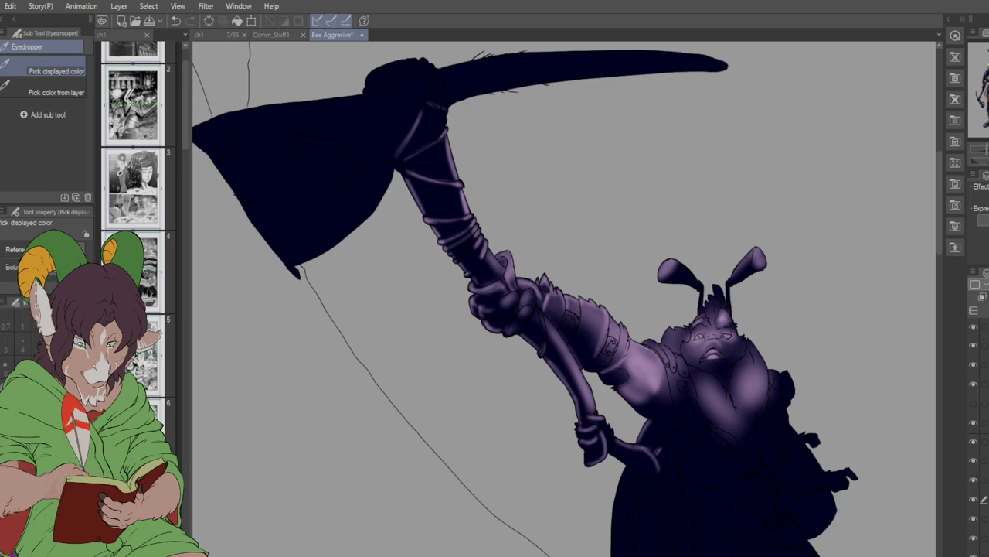
{"action": "key", "text": "ctrl+z"}
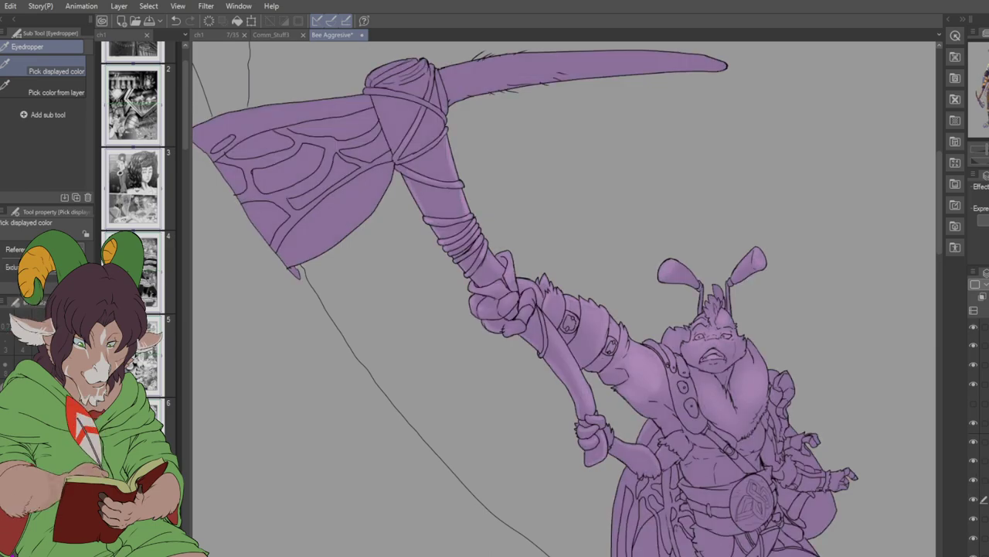
{"action": "key", "text": "ctrl+y"}
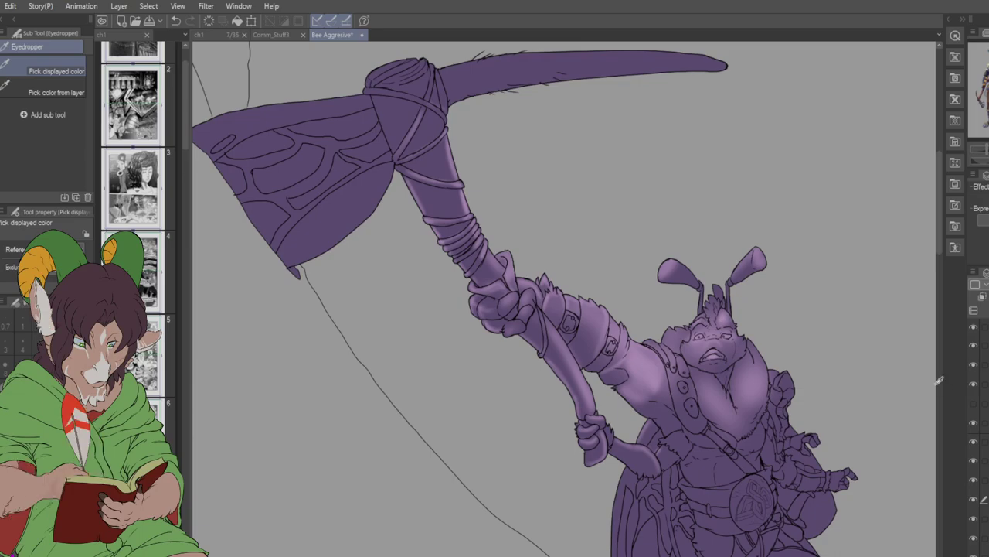
- Switch to the Comm_Stuff3 portrait, paint dark shadows around the goat's far eye and muzzle with K Hard 2, and blend them
{"action": "left_click", "coordinate": [262, 31]}
{"action": "scroll", "coordinate": [406, 242], "scroll_direction": "down", "scroll_amount": 2}
{"action": "scroll", "coordinate": [409, 246], "scroll_direction": "up", "scroll_amount": 3}
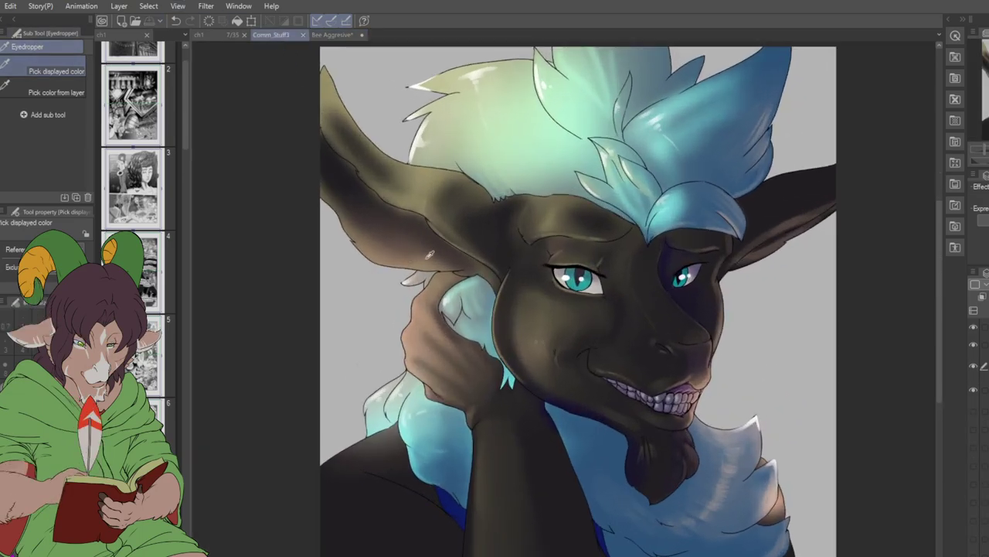
{"action": "scroll", "coordinate": [986, 506], "scroll_direction": "up", "scroll_amount": 3}
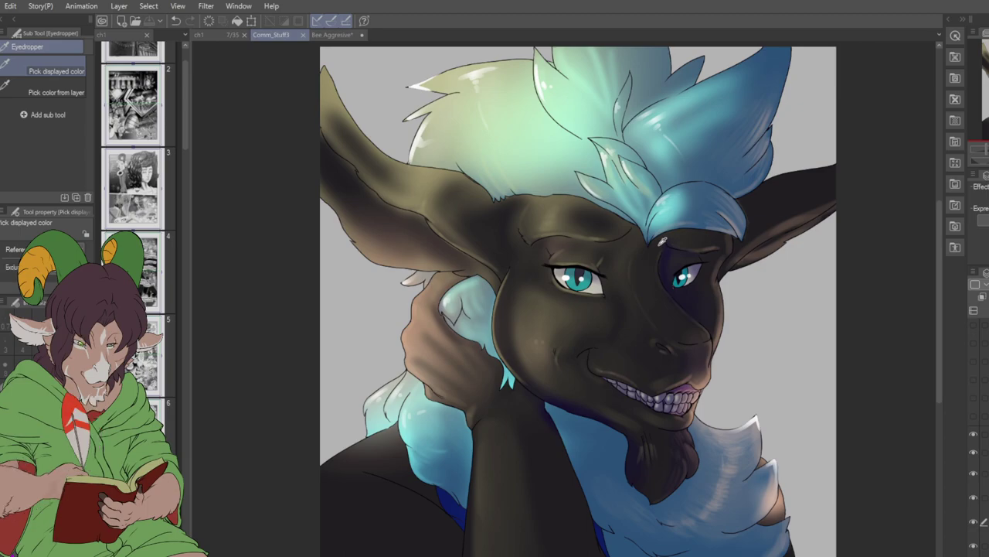
{"action": "key", "text": "b"}
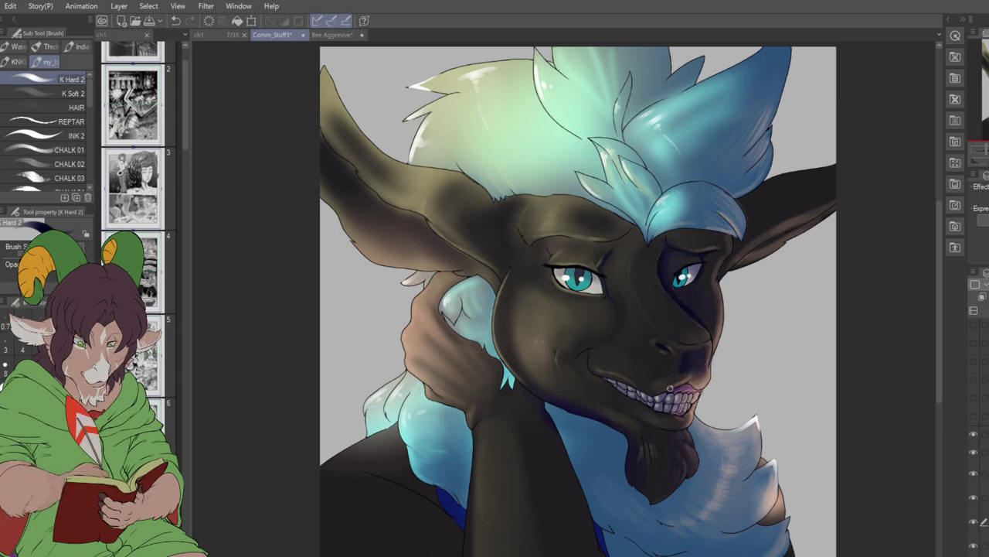
{"action": "key", "text": "j"}
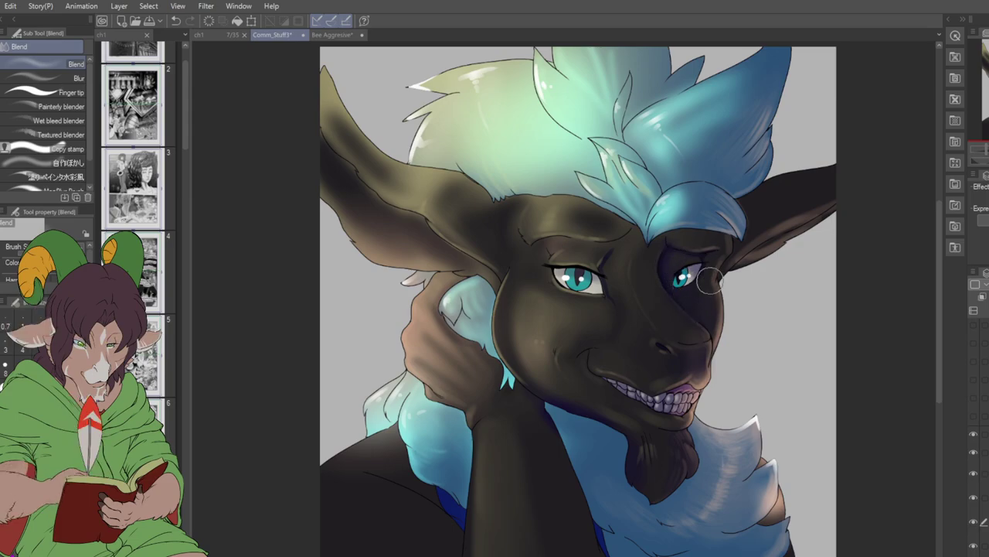
- Deepen the shadows on the goat's brow, near eyelid and nose bridge below the hair with K Hard 2, softening them with Blend
{"action": "key", "text": "b"}
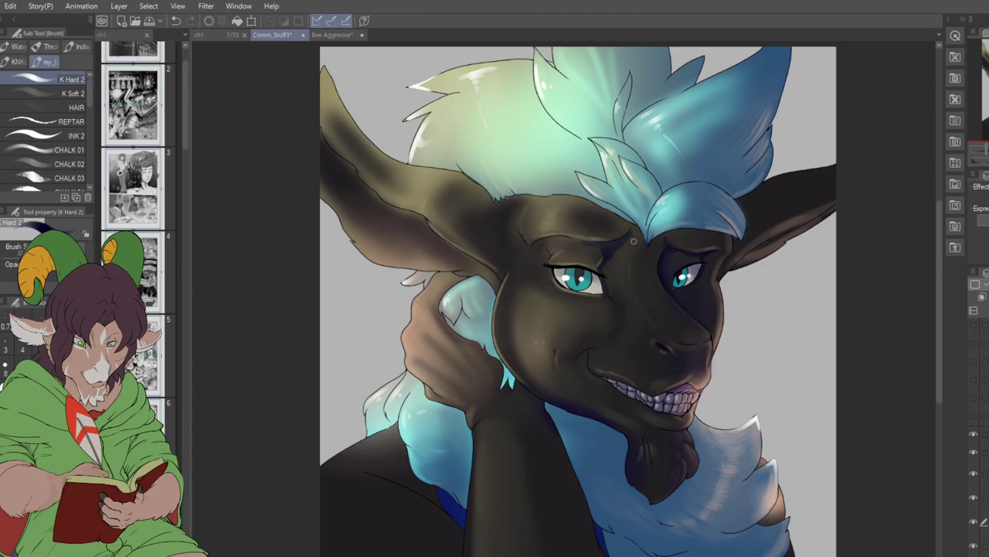
{"action": "key", "text": "j"}
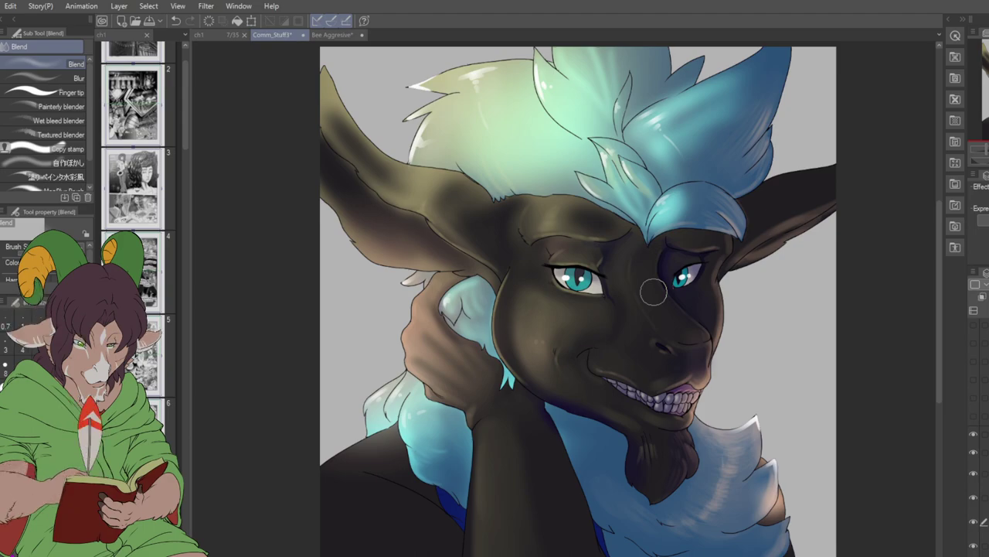
{"action": "key", "text": "b"}
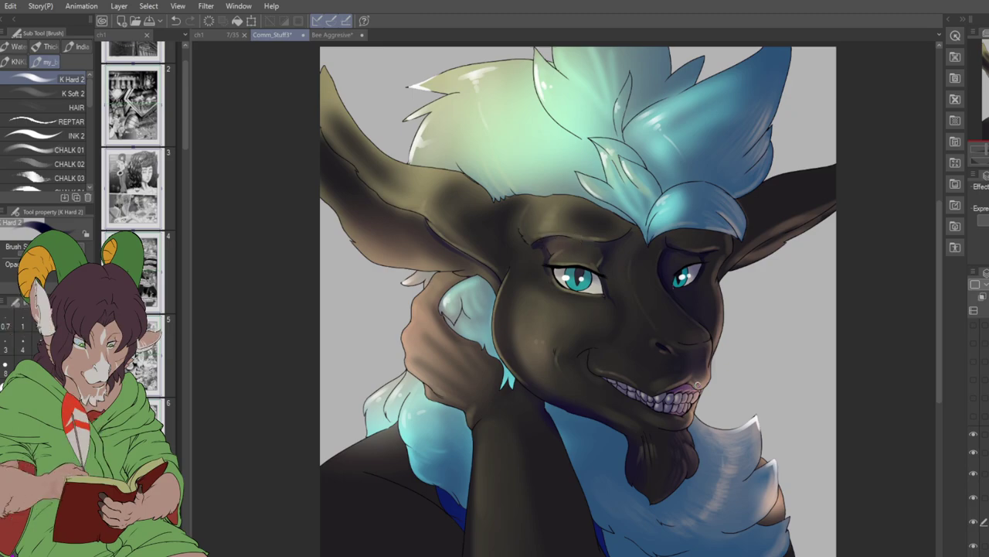
{"action": "key", "text": "j"}
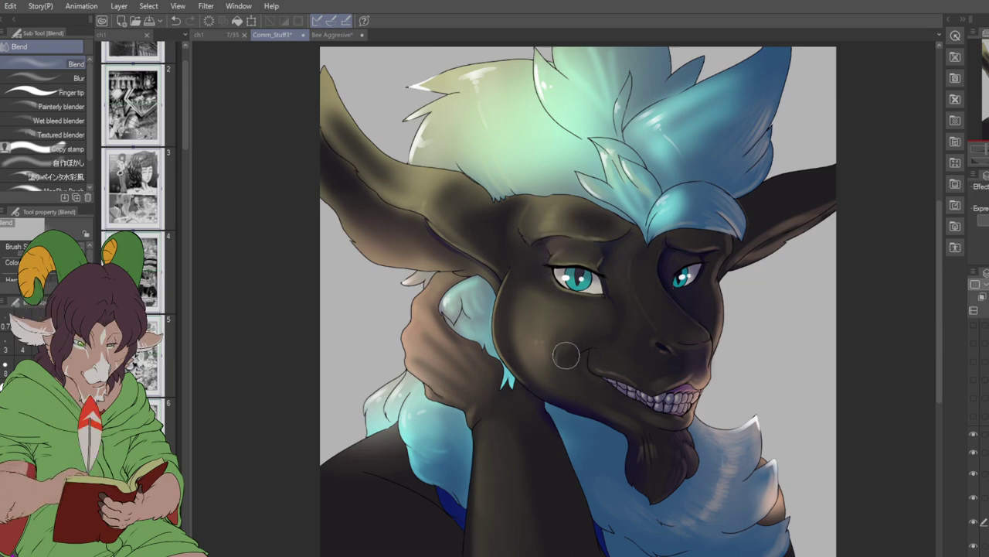
{"action": "key", "text": "b"}
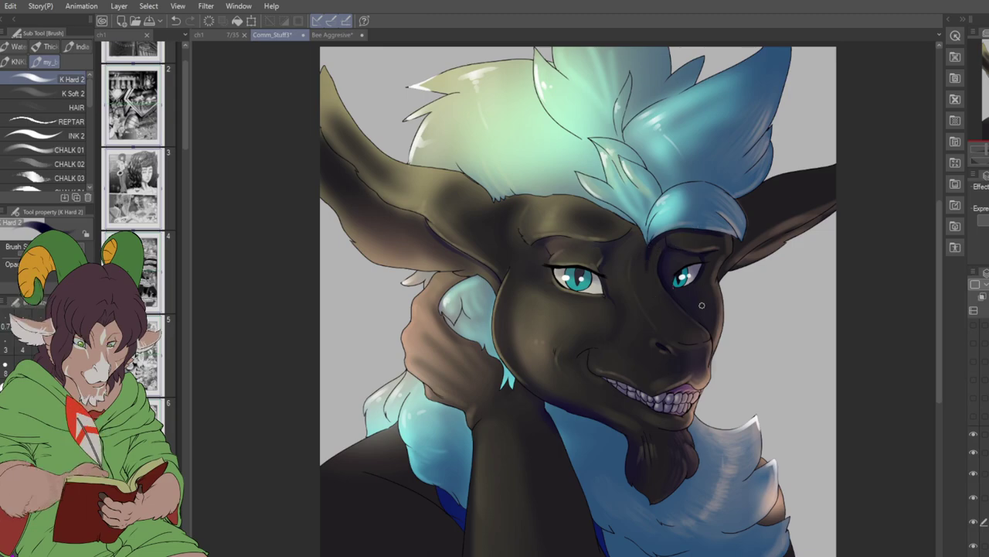
{"action": "key", "text": "j"}
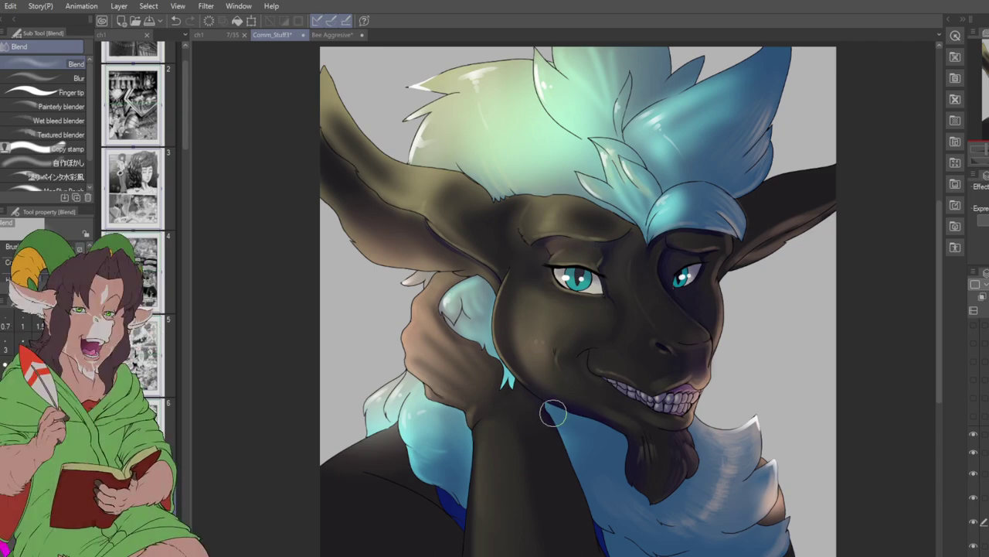
- Paint dark shadows beneath the goat's jaw and down the inner edge of the raised forearm, and soften them with Blend
{"action": "key", "text": "b"}
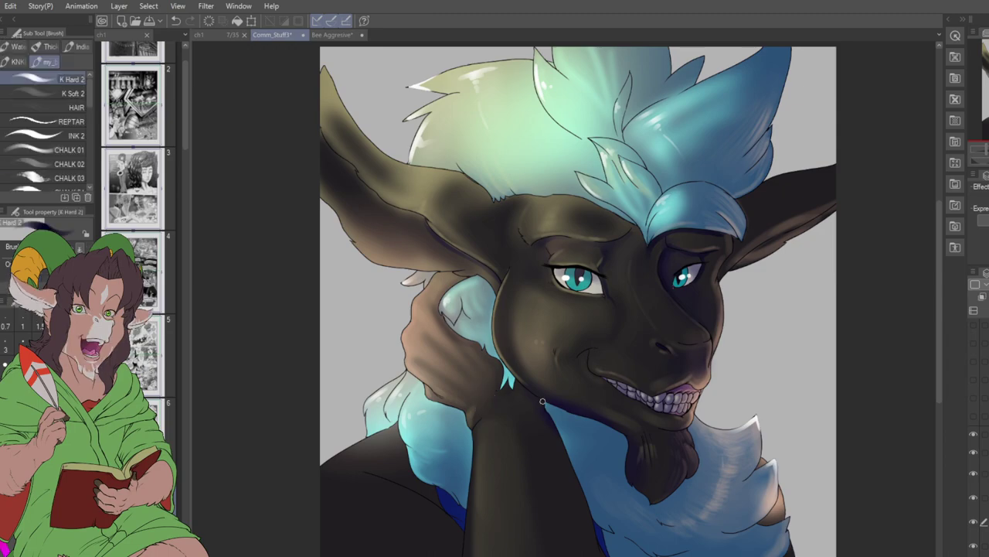
{"action": "left_click_drag", "start_coordinate": [532, 394], "coordinate": [566, 439]}
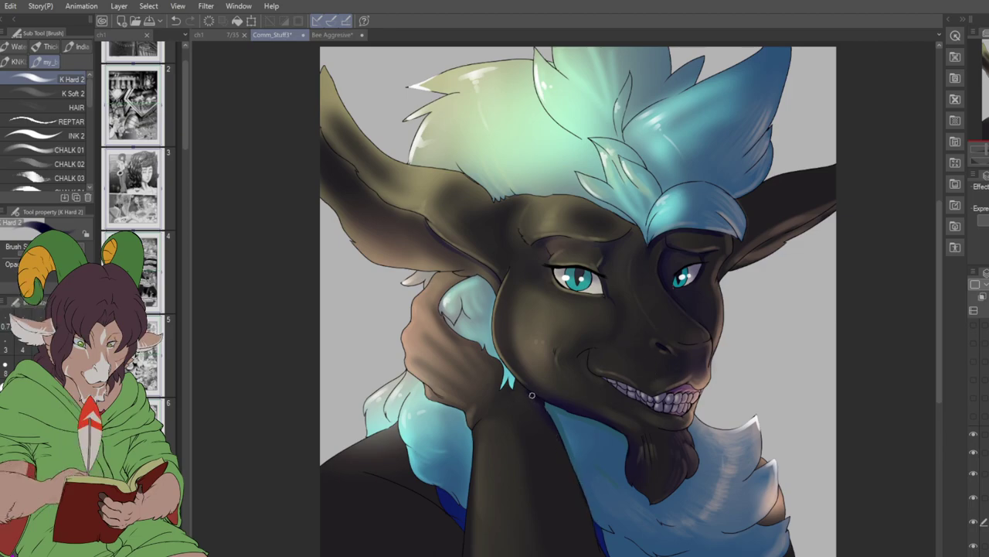
{"action": "mouse_move", "coordinate": [528, 396]}
{"action": "left_mouse_down"}
{"action": "mouse_move", "coordinate": [550, 427]}
{"action": "mouse_move", "coordinate": [590, 536]}
{"action": "left_mouse_up"}
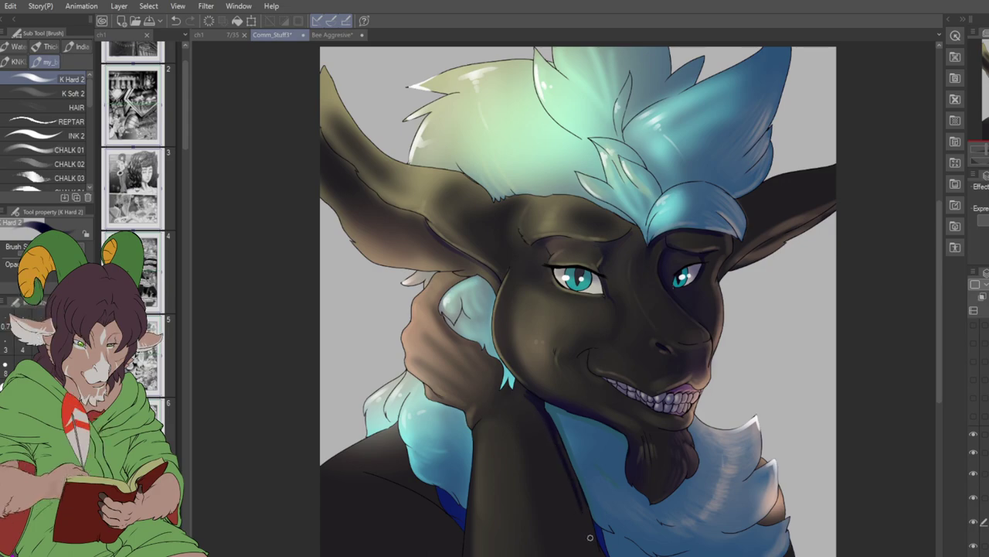
{"action": "key", "text": "j"}
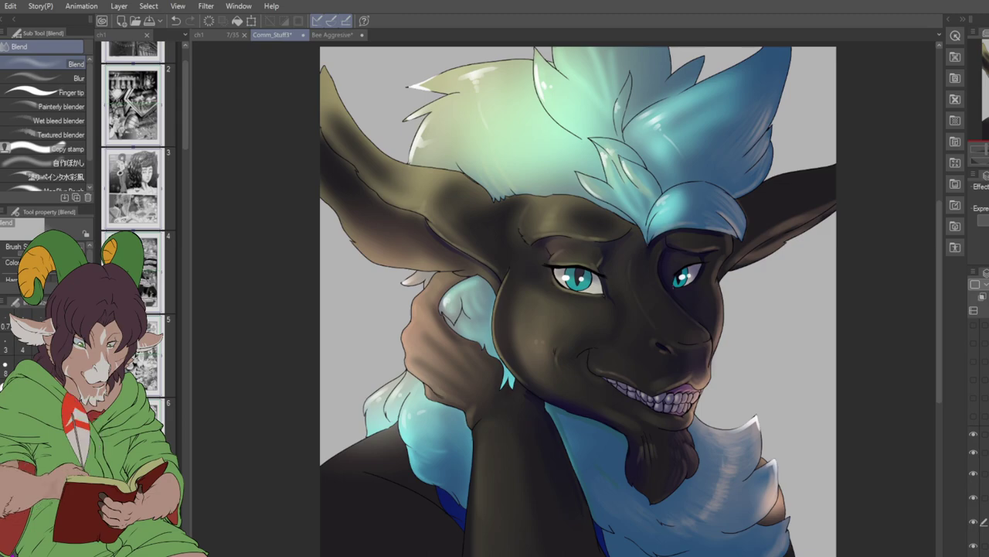
- Shade the goat's goatee and the chest fur around it and beside the forearm with K Hard 2, blending the strokes
{"action": "key", "text": "b"}
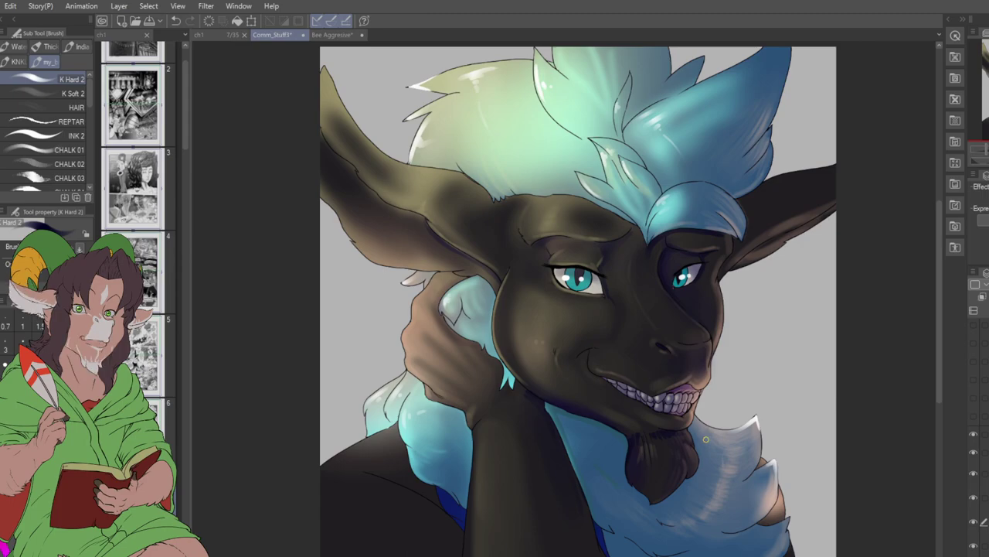
{"action": "key", "text": "j"}
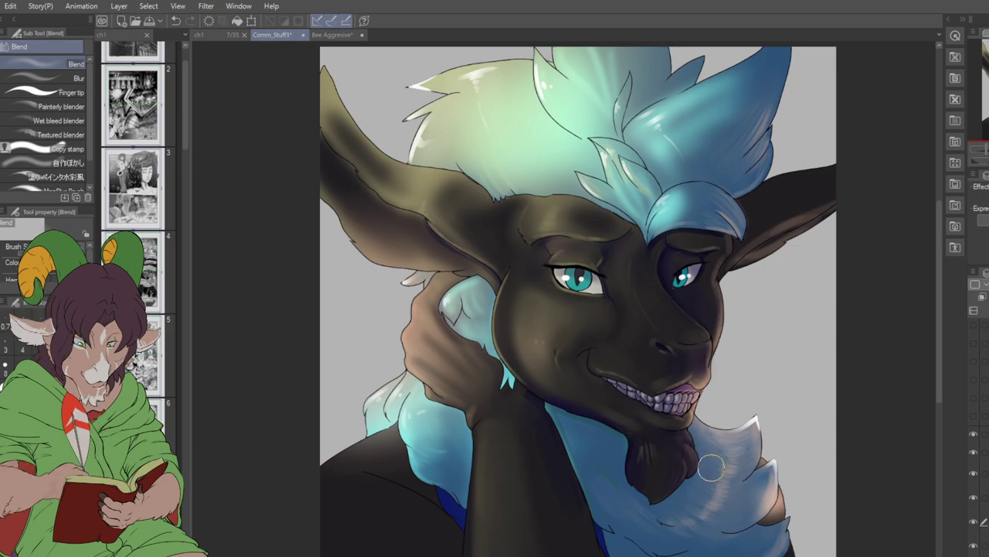
{"action": "key", "text": "b"}
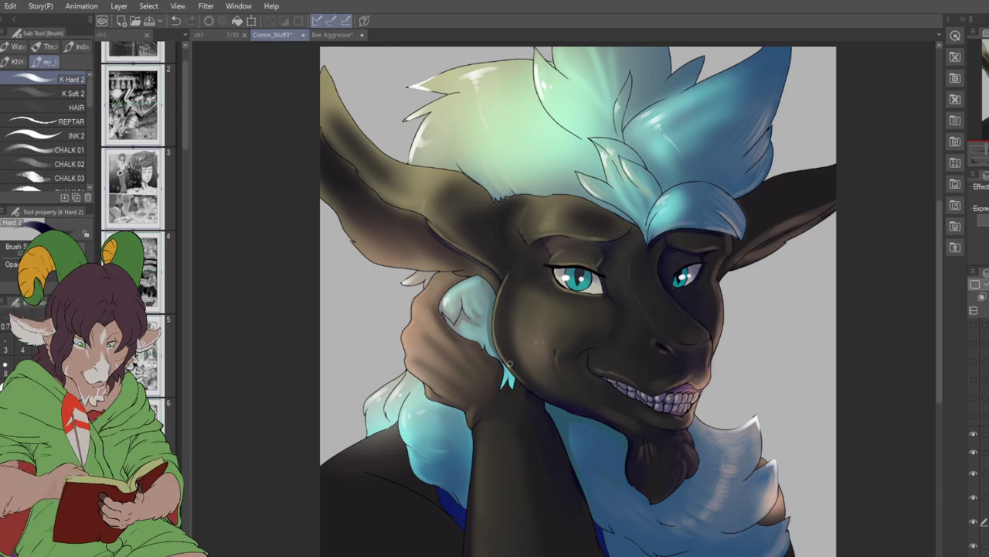
{"action": "key", "text": "j"}
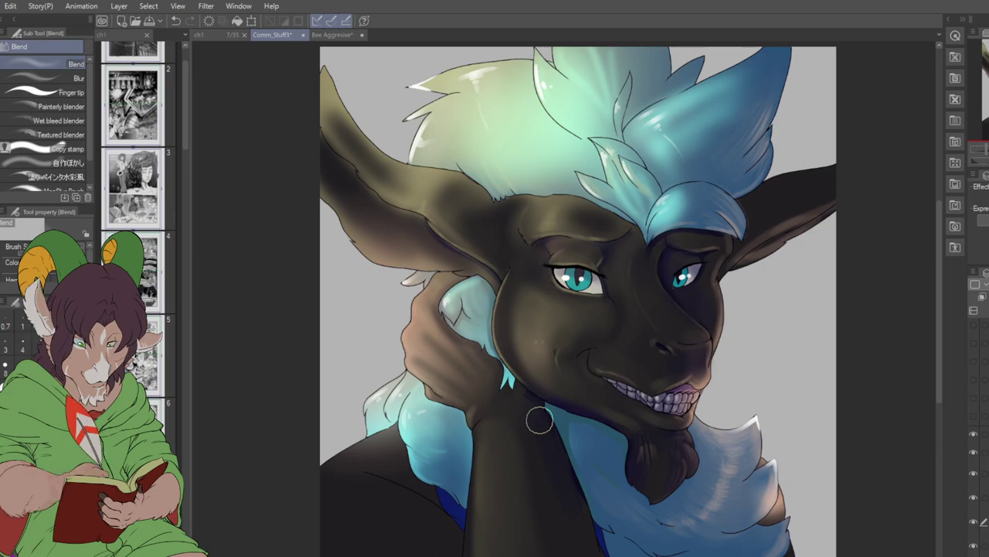
- Paint dark shadows on the goat's far ear beside the blue hair with K Hard 2 and soften them with Blend
{"action": "key", "text": "b"}
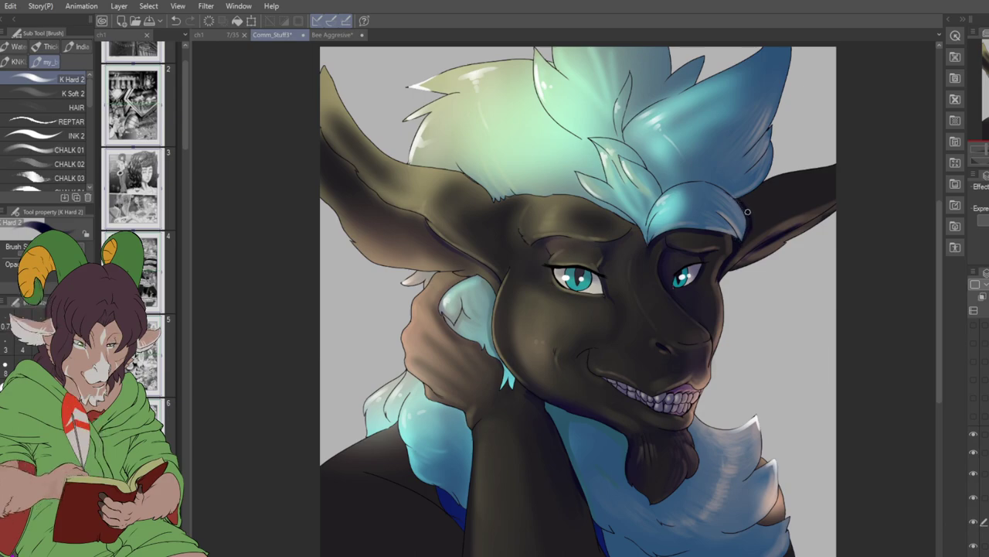
{"action": "left_click_drag", "start_coordinate": [749, 211], "coordinate": [785, 198]}
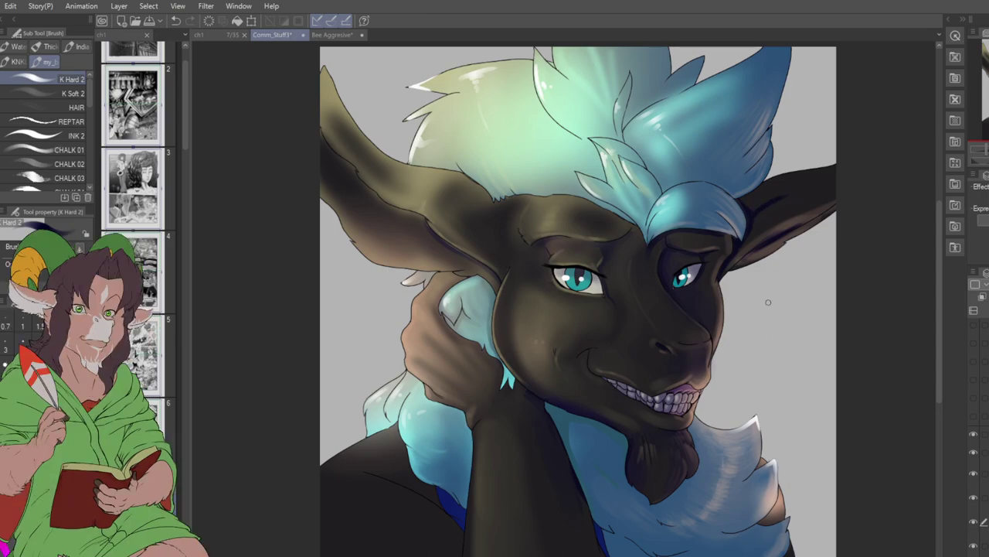
{"action": "key", "text": "j"}
{"action": "mouse_move", "coordinate": [756, 223]}
{"action": "left_mouse_down"}
{"action": "mouse_move", "coordinate": [797, 196]}
{"action": "mouse_move", "coordinate": [756, 202]}
{"action": "mouse_move", "coordinate": [830, 188]}
{"action": "left_mouse_up"}
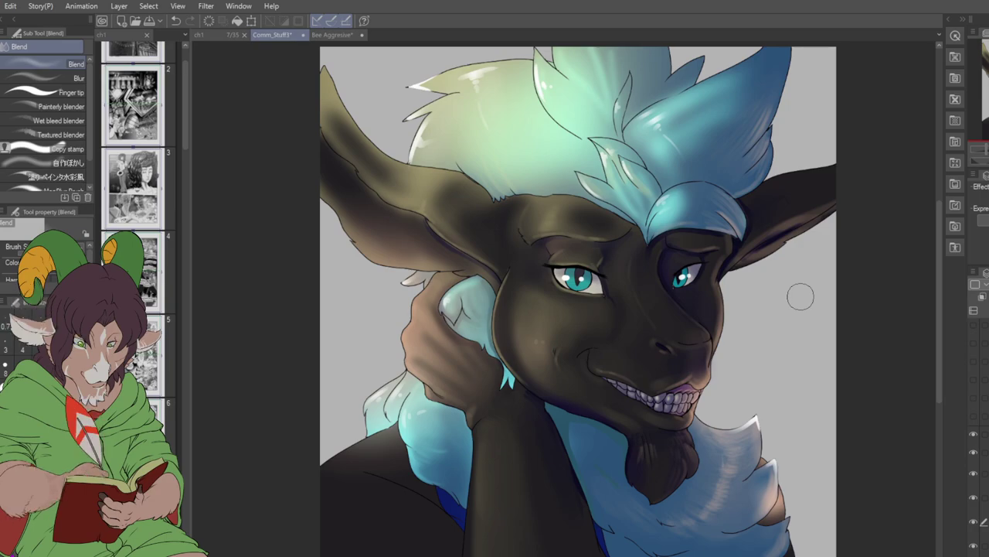
{"action": "key", "text": "b"}
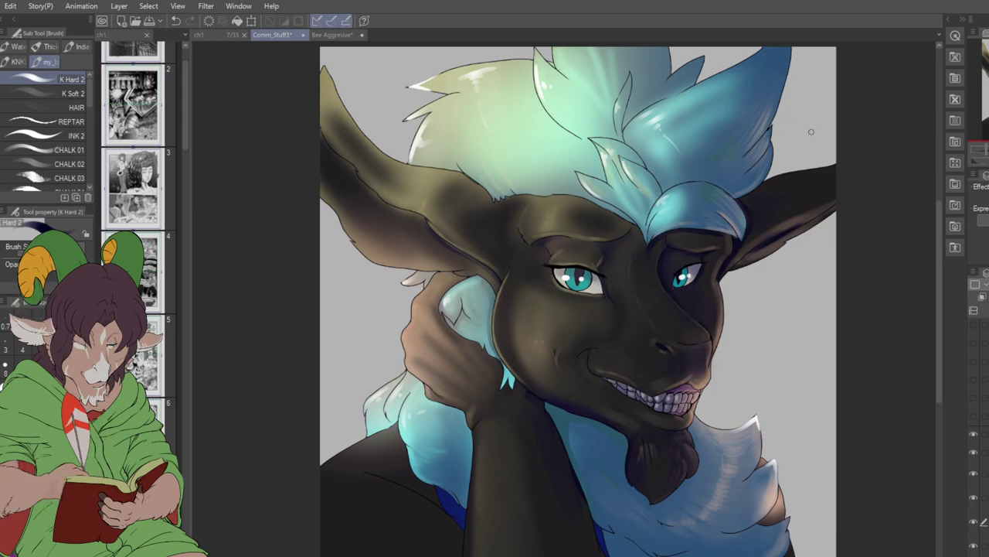
{"action": "scroll", "coordinate": [771, 163], "scroll_direction": "down", "scroll_amount": 2}
{"action": "scroll", "coordinate": [753, 168], "scroll_direction": "down", "scroll_amount": 1}
{"action": "scroll", "coordinate": [761, 162], "scroll_direction": "up", "scroll_amount": 3}
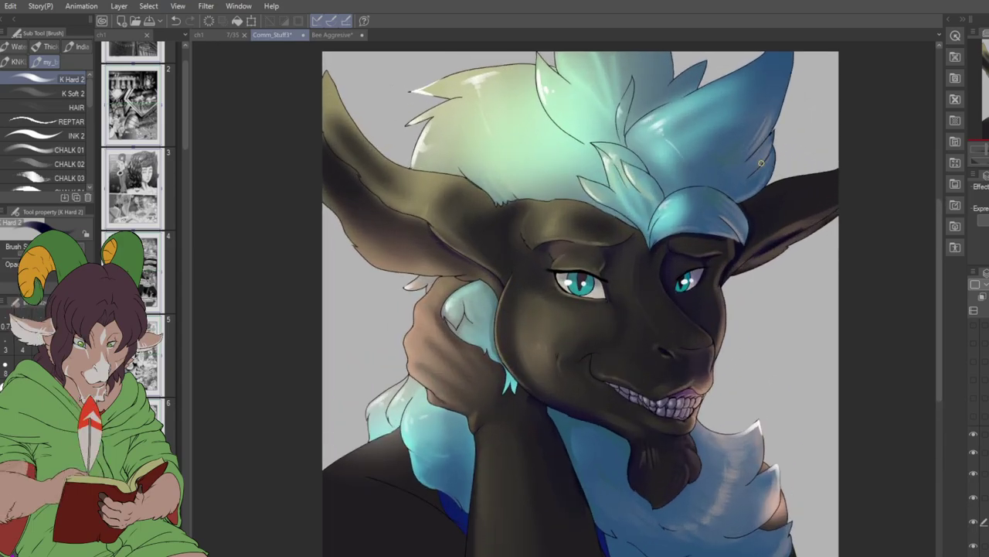
- Switch to the Bee Aggresive drawing and auto-select the axe warrior's silhouette, referring to the editing layer only
{"action": "left_click", "coordinate": [330, 34]}
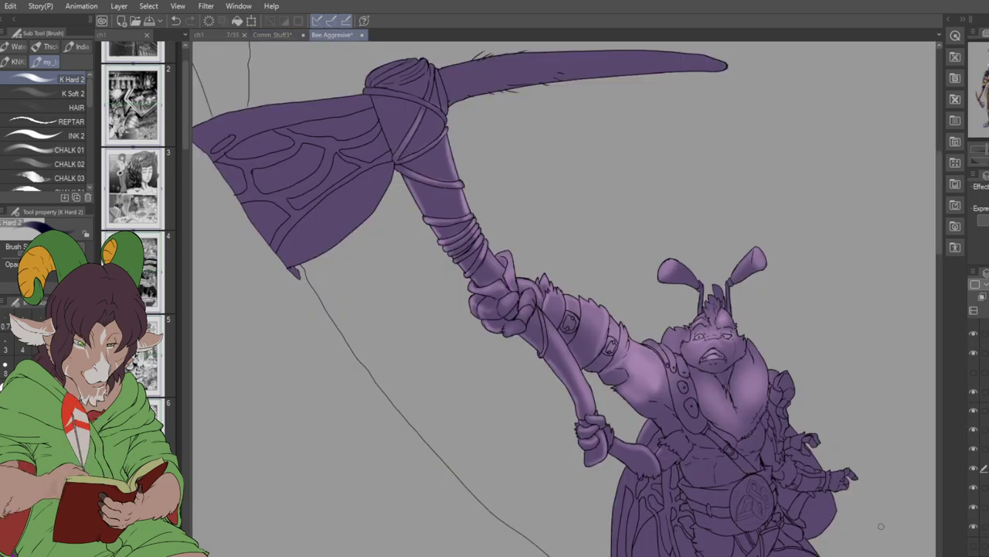
{"action": "scroll", "coordinate": [848, 426], "scroll_direction": "up", "scroll_amount": 3}
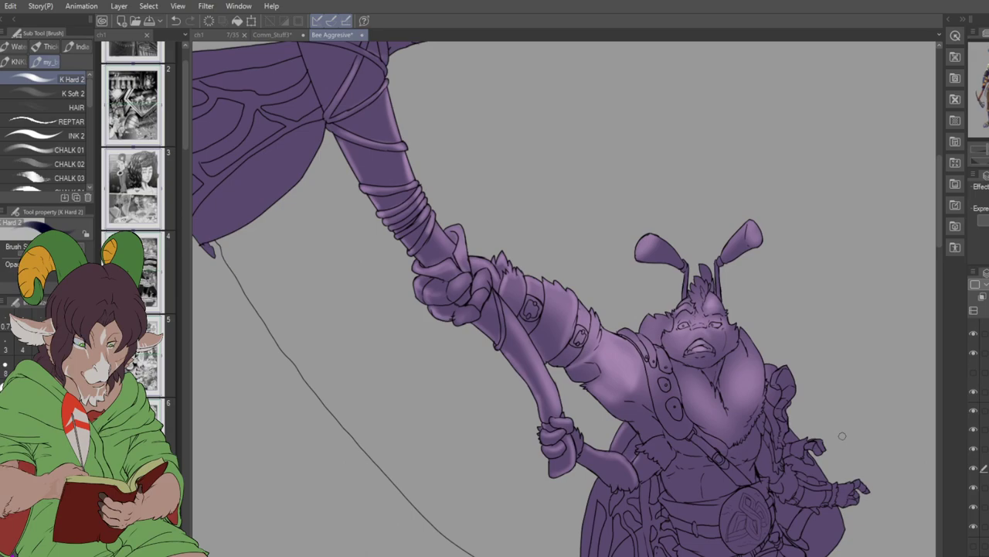
{"action": "key", "text": "b"}
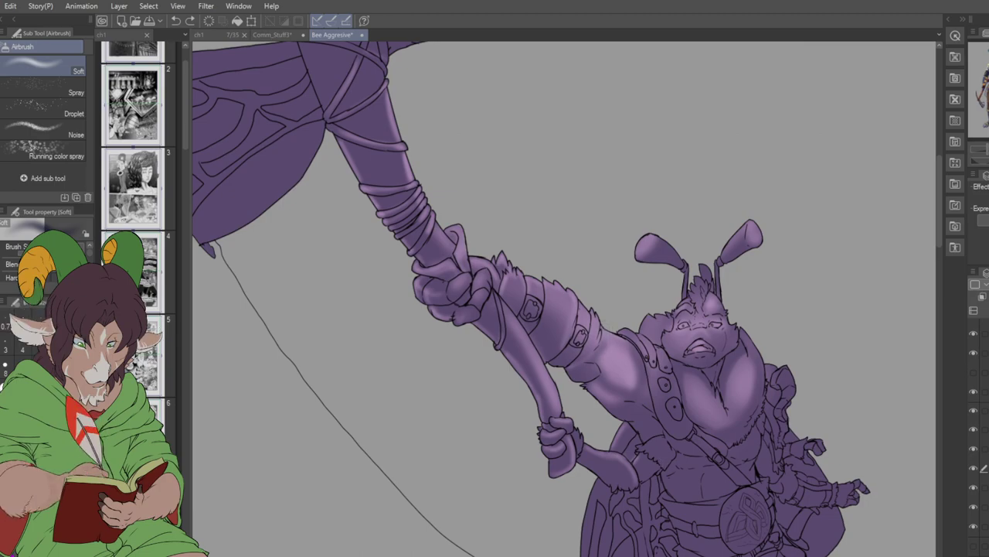
{"action": "key", "text": "w"}
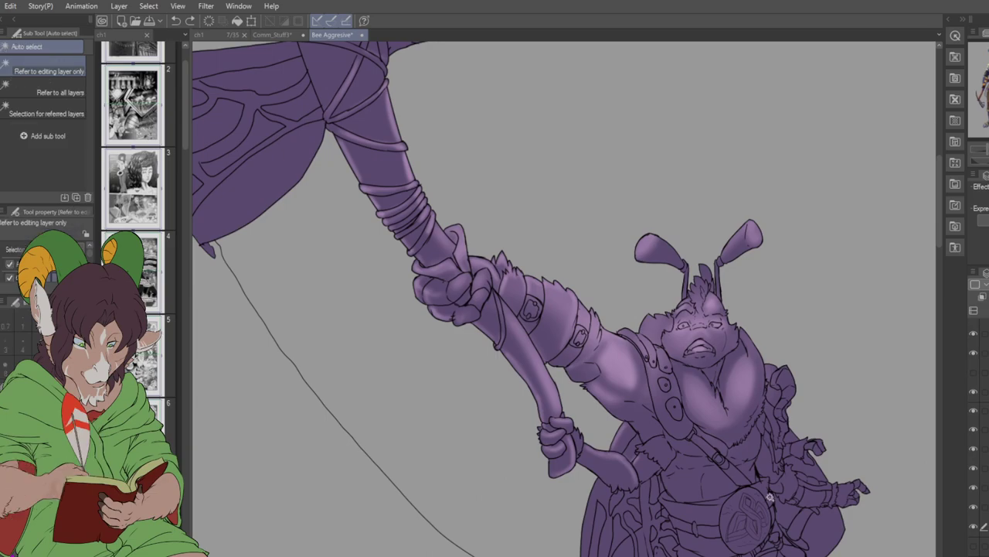
{"action": "left_click", "coordinate": [709, 491]}
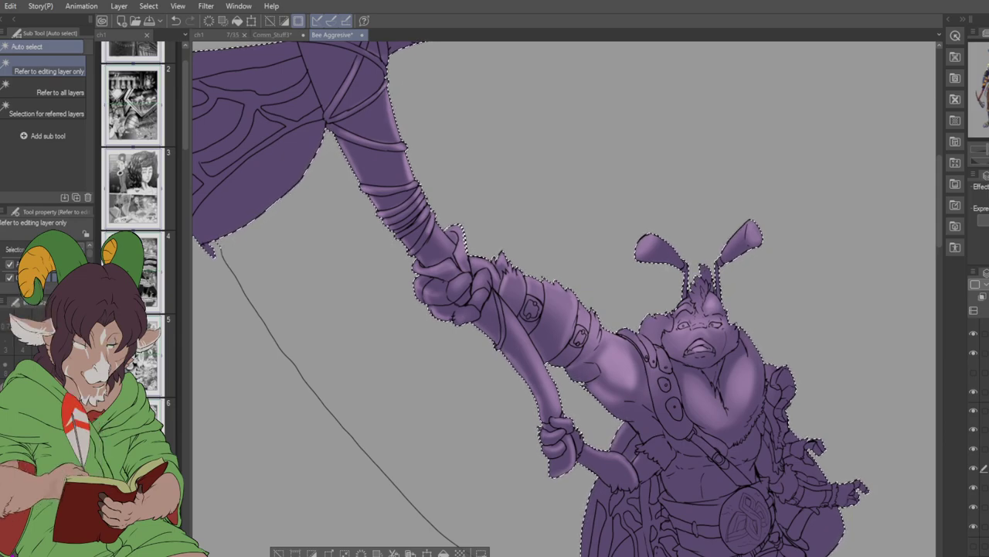
- Shade the warrior's upper arm below the cuff with K Hard 2, lighten the armpit, chest and mouth with the Soft eraser, and blend
{"action": "key", "text": "b"}
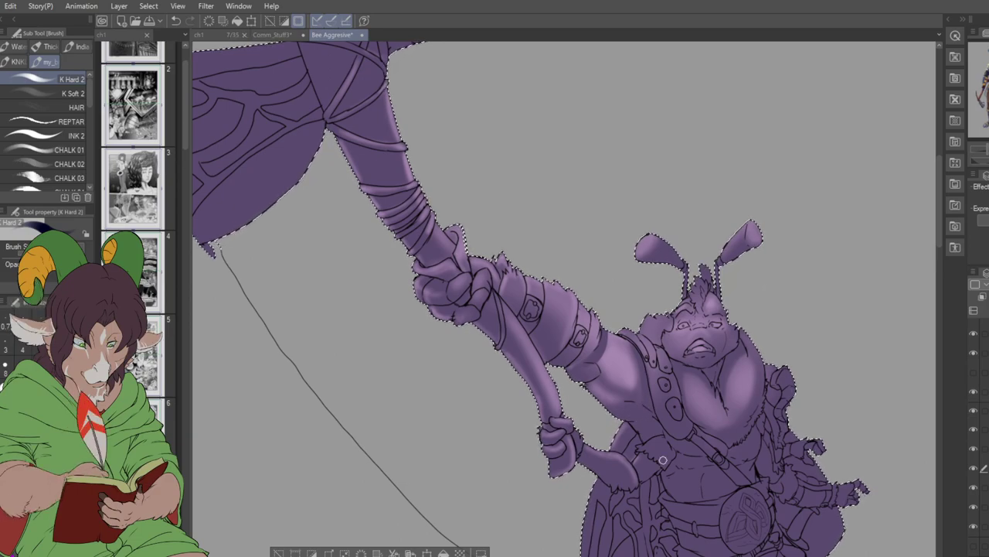
{"action": "key", "text": "e"}
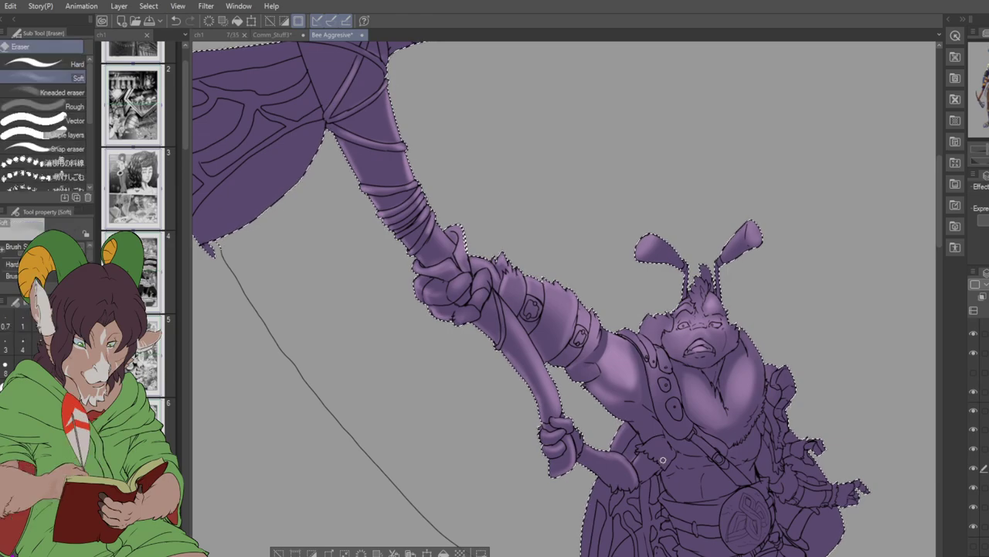
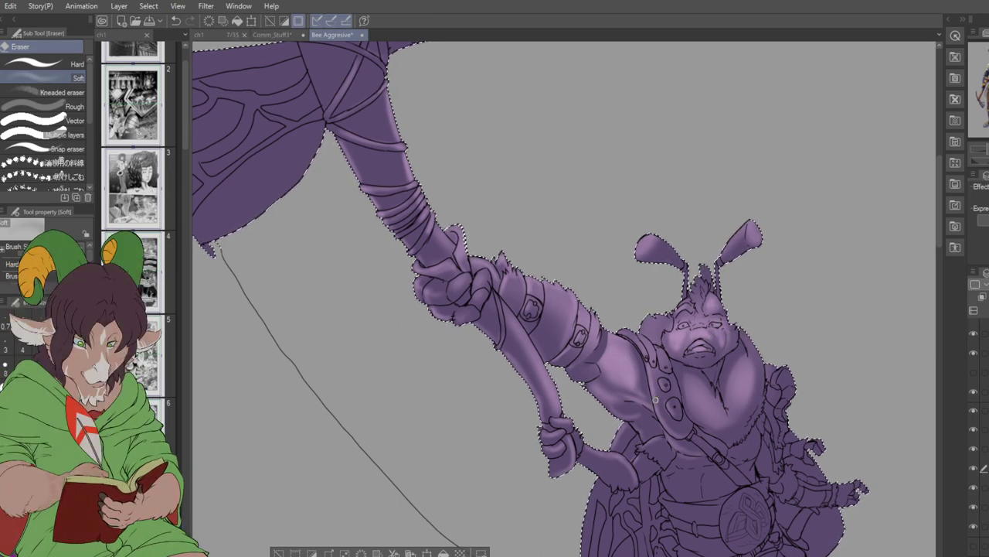
{"action": "key", "text": "j"}
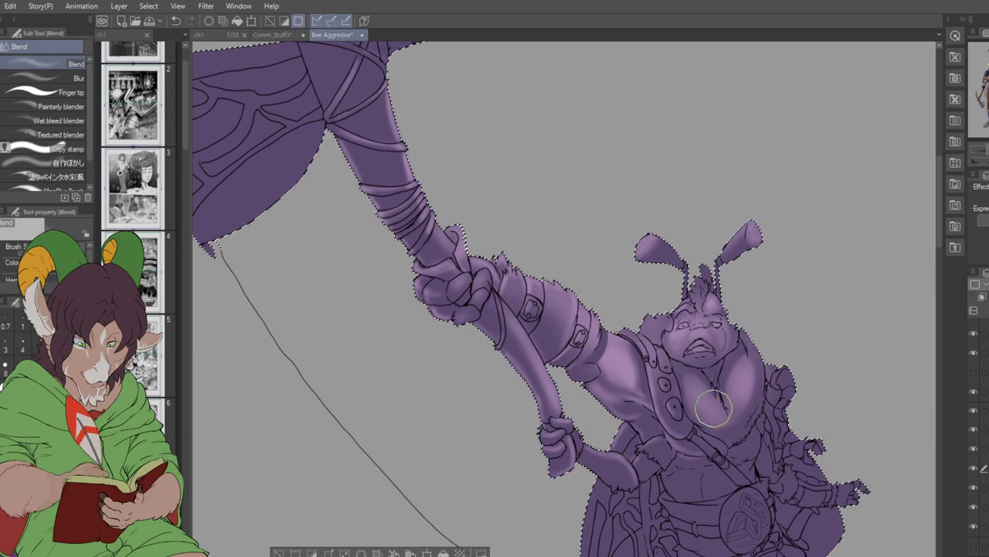
{"action": "key", "text": "e"}
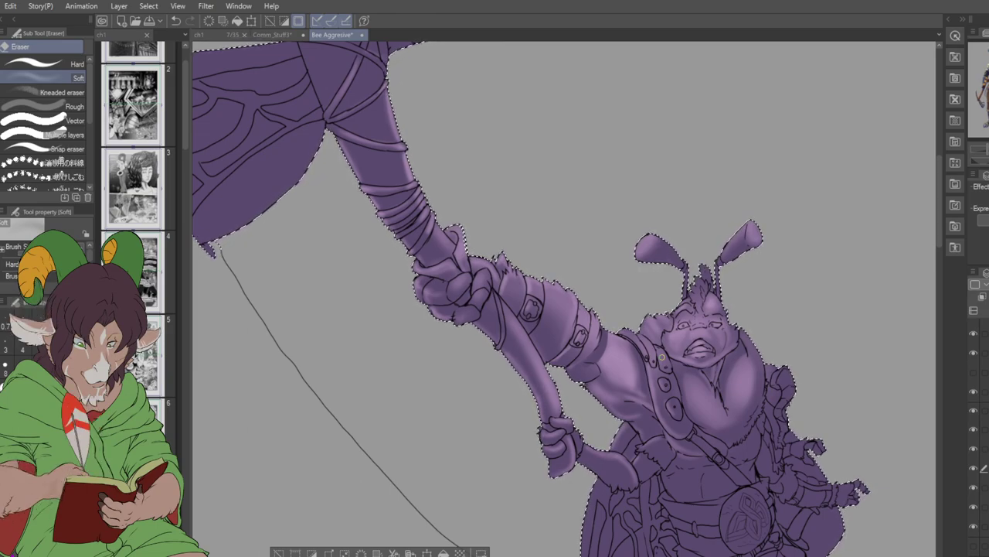
{"action": "key", "text": "j"}
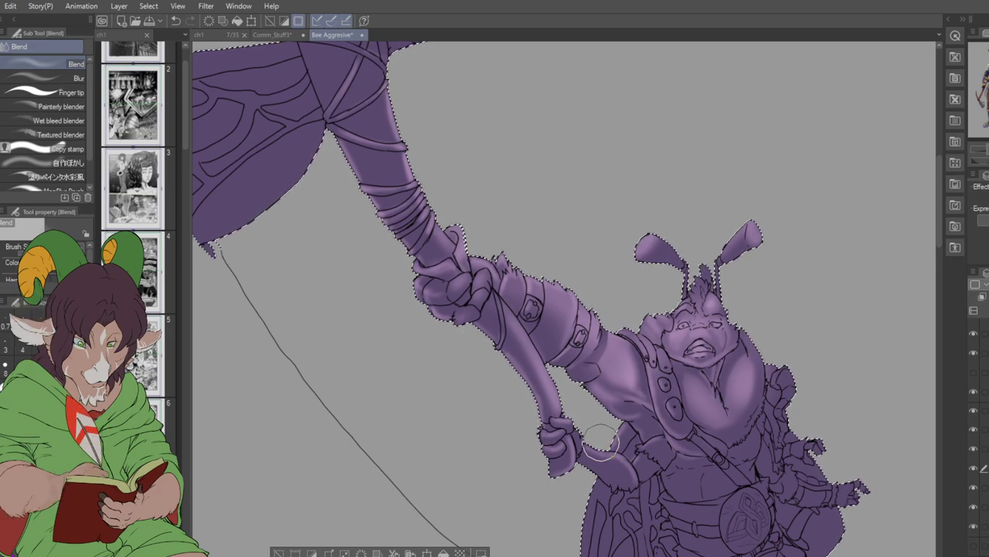
{"action": "key", "text": "b"}
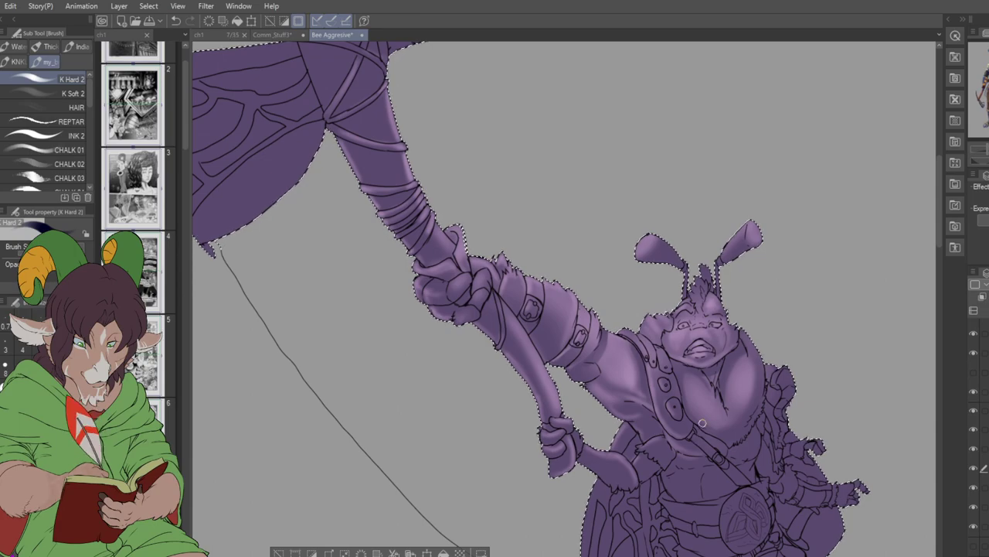
{"action": "key", "text": "e"}
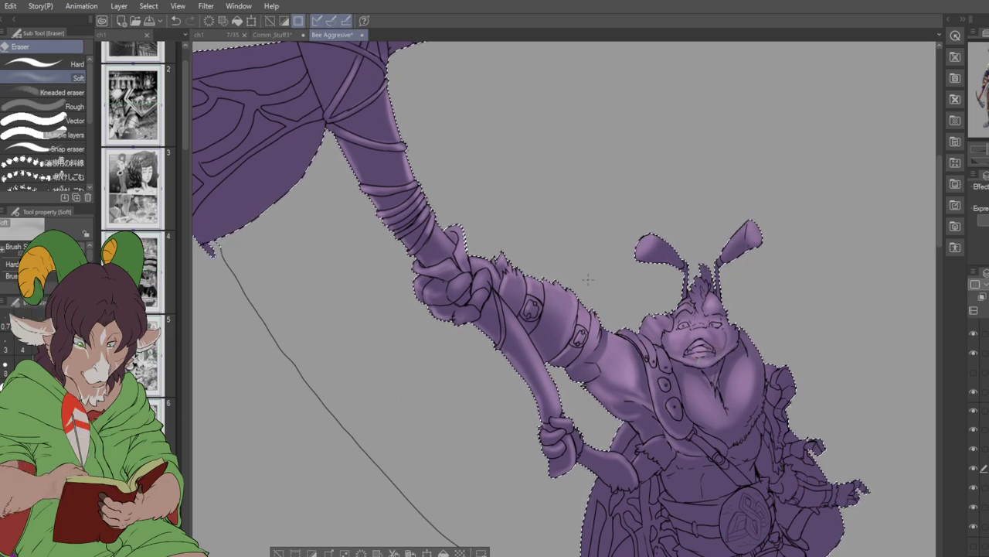
- Erase soft highlights into the fur tufts and between the buckled straps on the warrior's raised arm
{"action": "scroll", "coordinate": [735, 292], "scroll_direction": "up", "scroll_amount": 5}
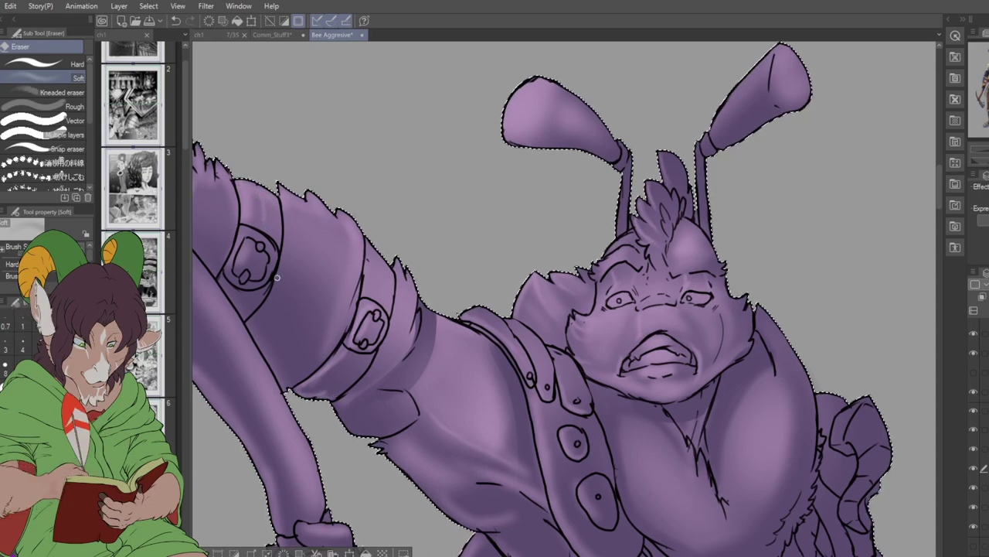
{"action": "scroll", "coordinate": [310, 236], "scroll_direction": "down", "scroll_amount": 1}
{"action": "scroll", "coordinate": [310, 236], "scroll_direction": "up", "scroll_amount": 1}
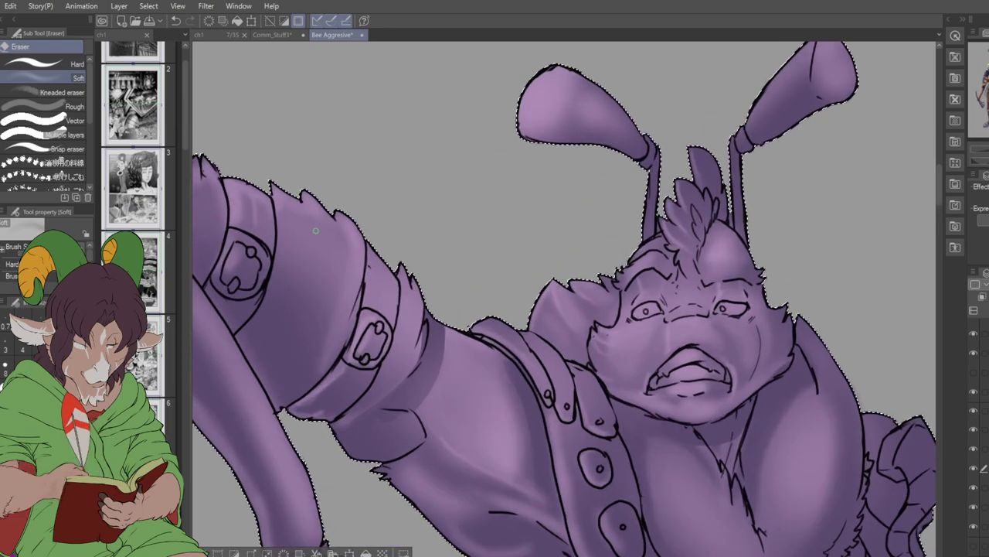
{"action": "scroll", "coordinate": [292, 196], "scroll_direction": "down", "scroll_amount": 1}
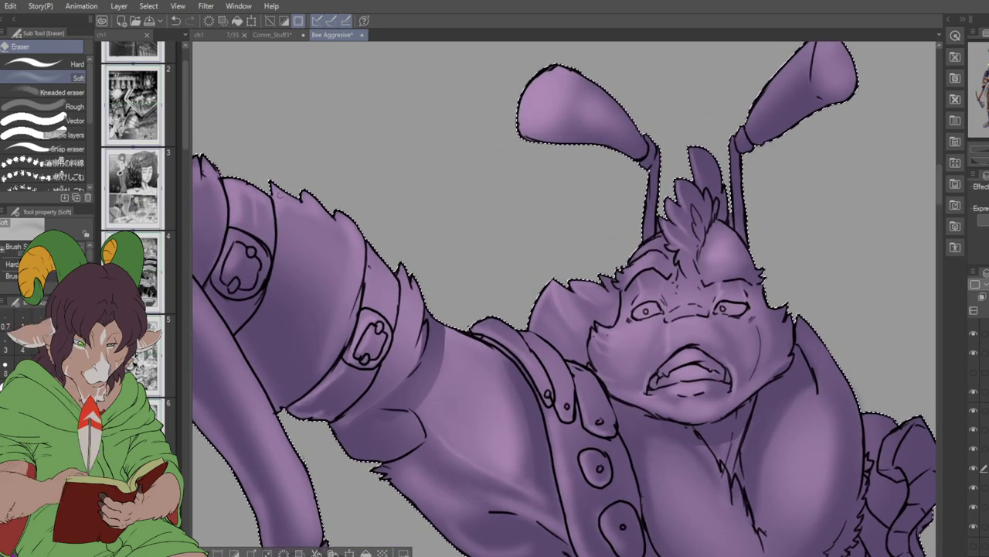
{"action": "scroll", "coordinate": [292, 196], "scroll_direction": "up", "scroll_amount": 1}
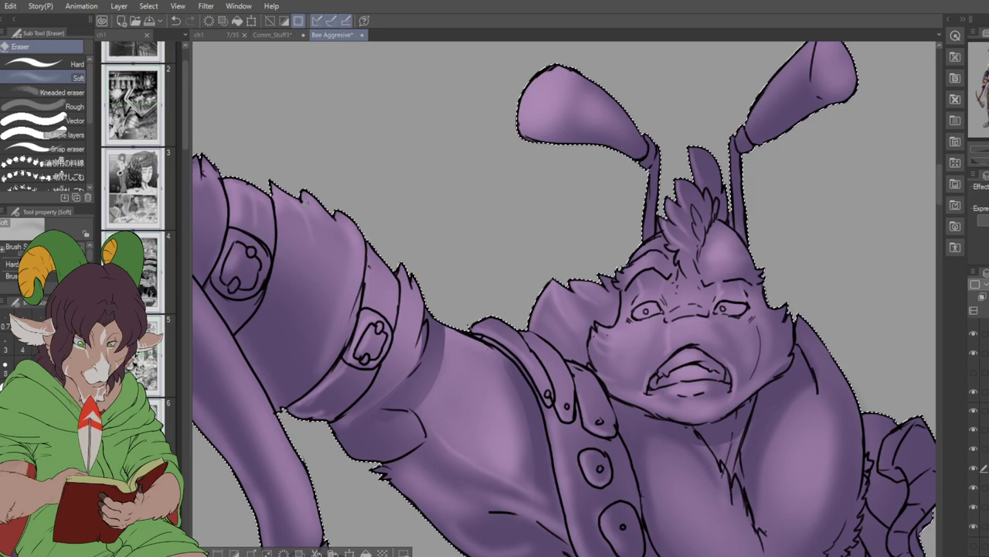
{"action": "scroll", "coordinate": [351, 246], "scroll_direction": "down", "scroll_amount": 1}
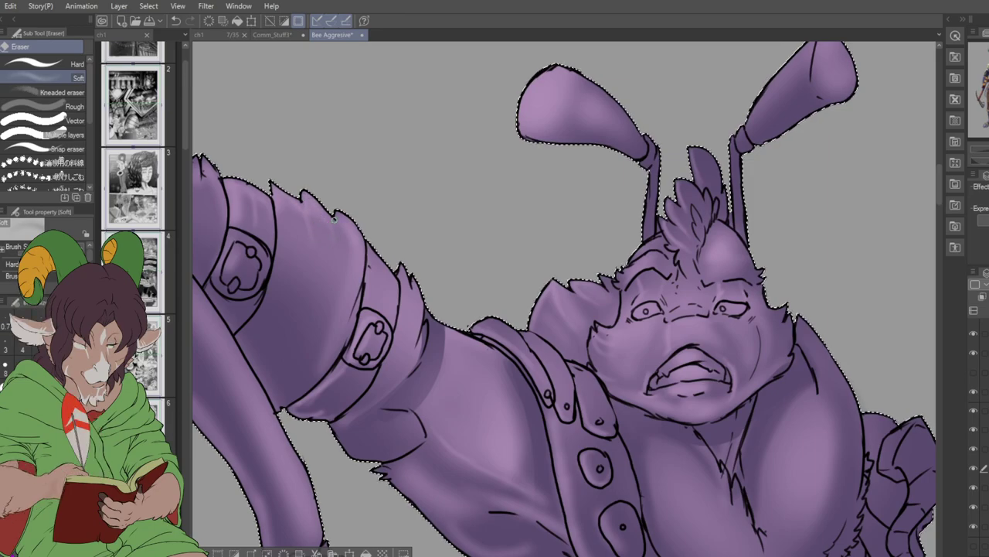
{"action": "scroll", "coordinate": [350, 246], "scroll_direction": "up", "scroll_amount": 1}
{"action": "scroll", "coordinate": [351, 246], "scroll_direction": "down", "scroll_amount": 1}
{"action": "scroll", "coordinate": [351, 246], "scroll_direction": "up", "scroll_amount": 1}
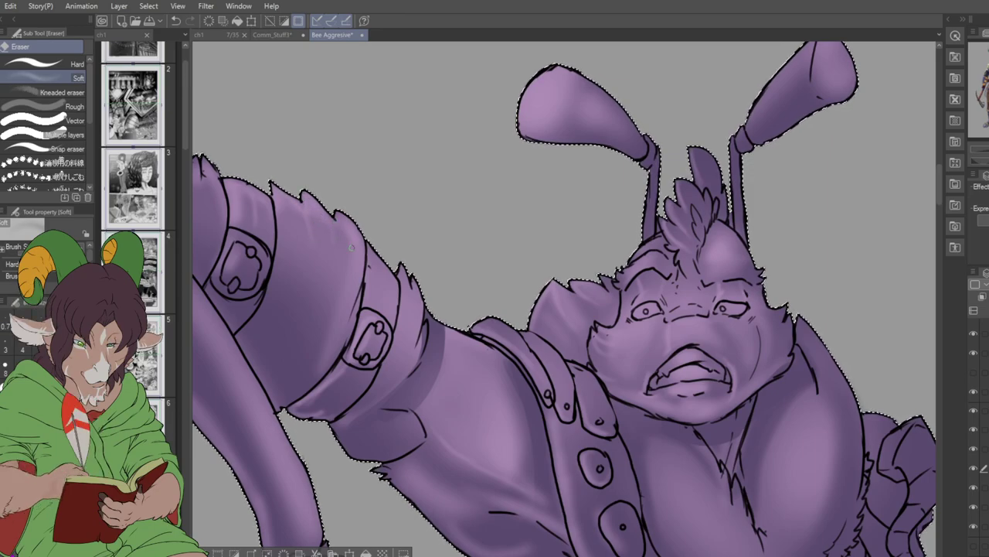
{"action": "scroll", "coordinate": [350, 246], "scroll_direction": "down", "scroll_amount": 1}
{"action": "scroll", "coordinate": [350, 246], "scroll_direction": "up", "scroll_amount": 1}
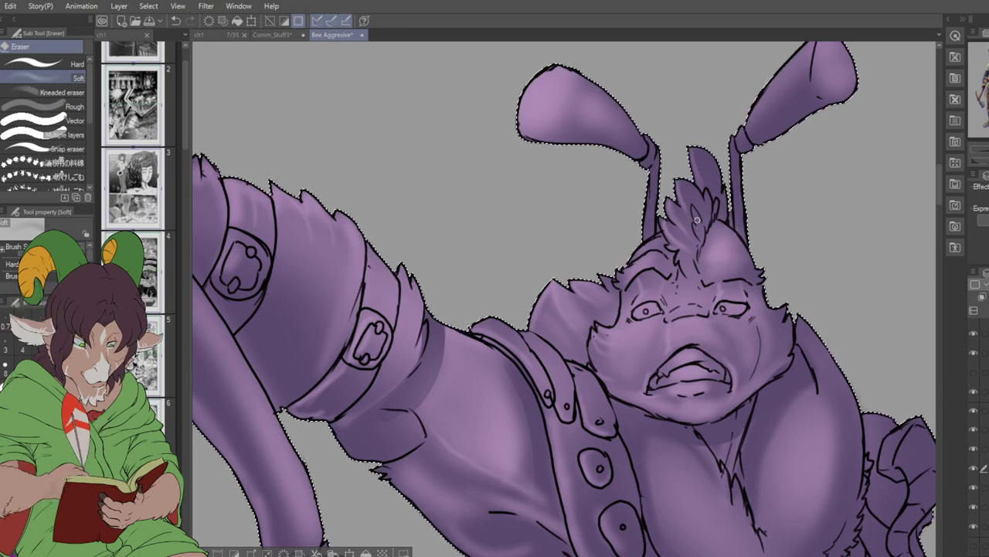
- Lighten the warrior's hair tuft and antenna stalk with the Soft eraser
{"action": "scroll", "coordinate": [697, 221], "scroll_direction": "down", "scroll_amount": 1}
{"action": "scroll", "coordinate": [697, 232], "scroll_direction": "up", "scroll_amount": 1}
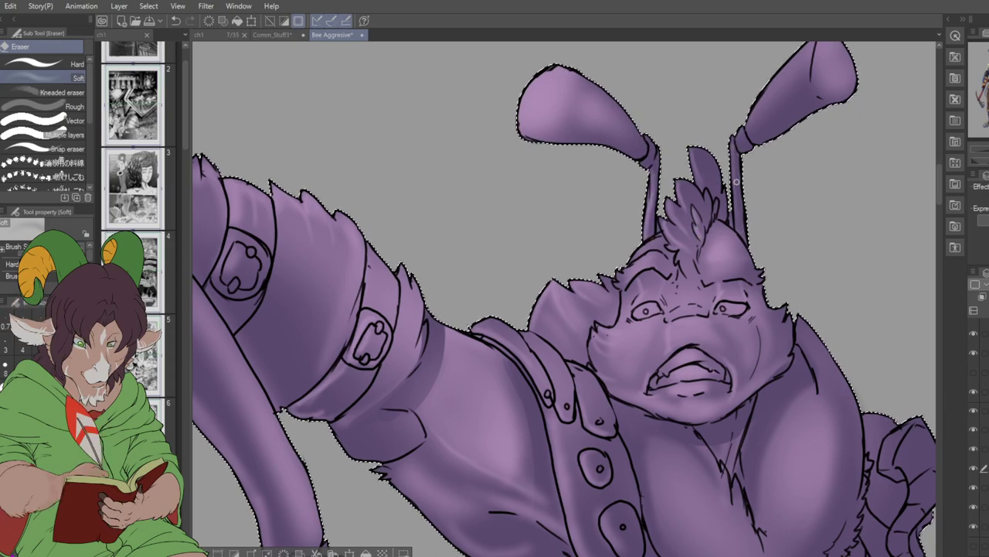
{"action": "scroll", "coordinate": [741, 250], "scroll_direction": "down", "scroll_amount": 1}
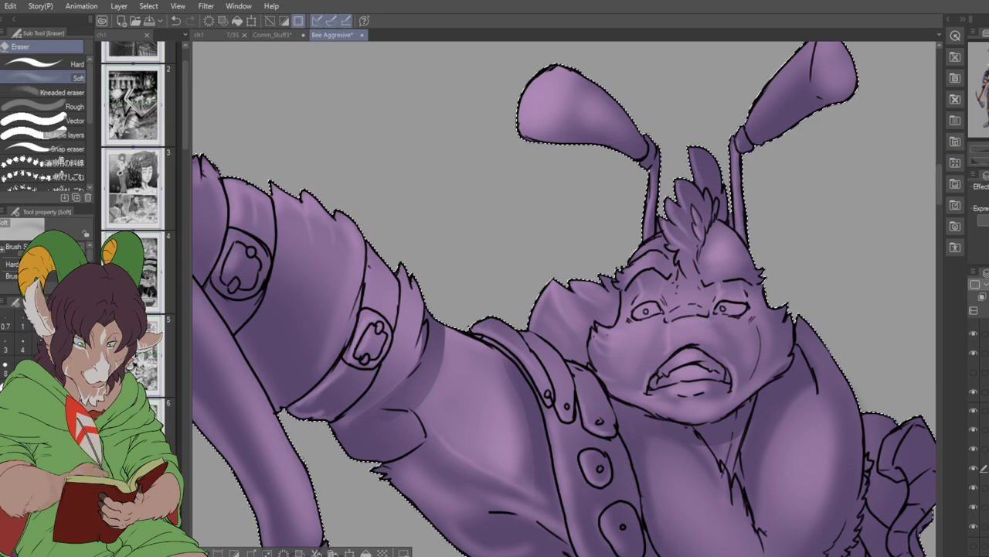
- Erase soft highlights onto the warrior's ribs below the chest fur, the diagonal chest strap and the waistband's upper edge
{"action": "scroll", "coordinate": [741, 250], "scroll_direction": "down", "scroll_amount": 1}
{"action": "scroll", "coordinate": [255, 154], "scroll_direction": "up", "scroll_amount": 3}
{"action": "scroll", "coordinate": [564, 298], "scroll_direction": "up", "scroll_amount": 3}
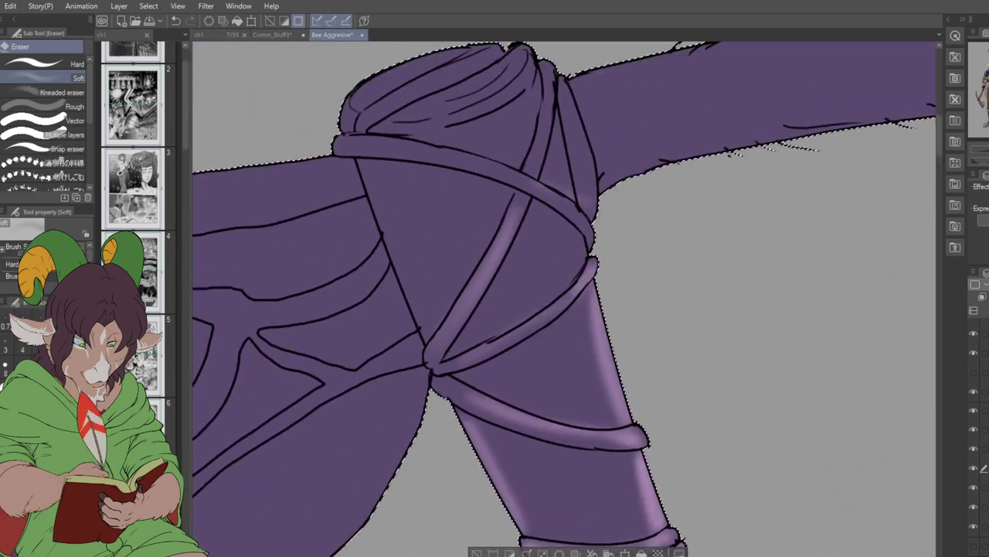
{"action": "scroll", "coordinate": [564, 297], "scroll_direction": "down", "scroll_amount": 2}
{"action": "scroll", "coordinate": [564, 297], "scroll_direction": "up", "scroll_amount": 2}
{"action": "scroll", "coordinate": [641, 216], "scroll_direction": "down", "scroll_amount": 3}
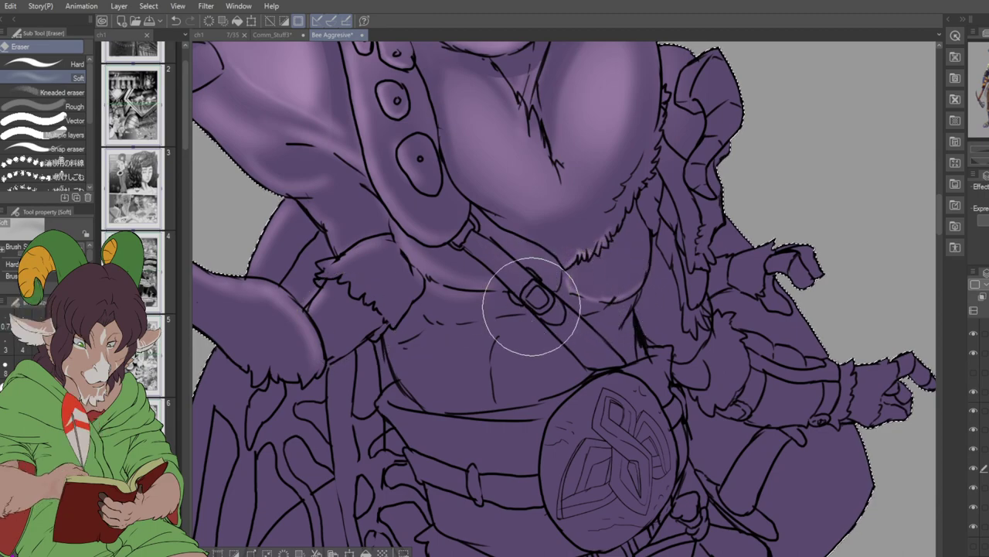
{"action": "left_click_drag", "start_coordinate": [585, 275], "coordinate": [645, 261]}
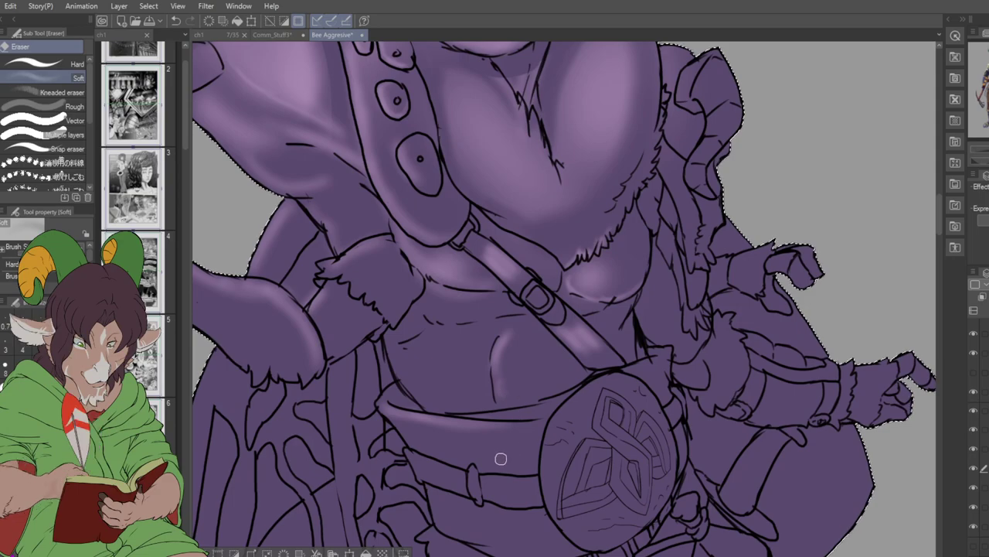
- Enlarge the Soft eraser and lighten the warrior's abdominal muscles and the front of the waistband
{"action": "key", "text": "bracketright"}
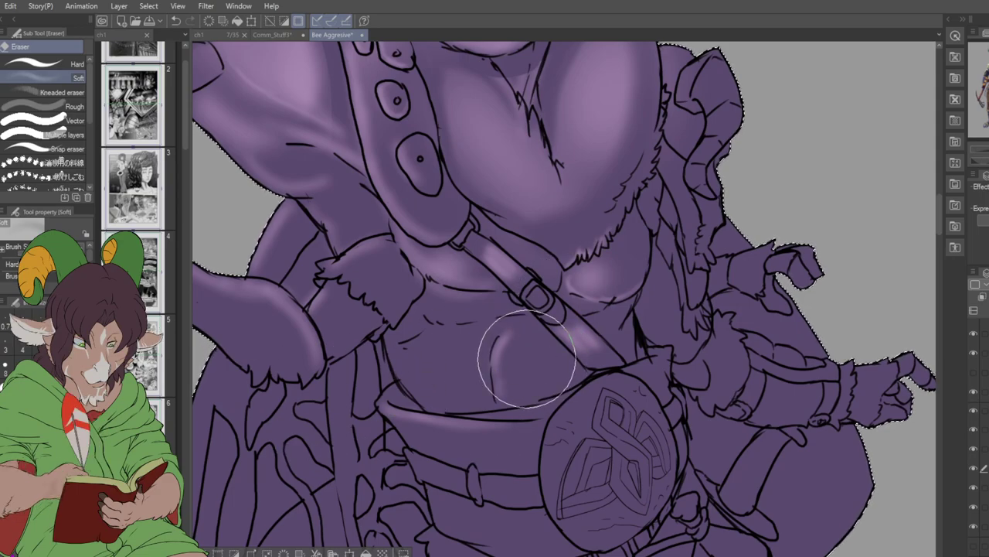
{"action": "left_click_drag", "start_coordinate": [521, 343], "coordinate": [562, 346]}
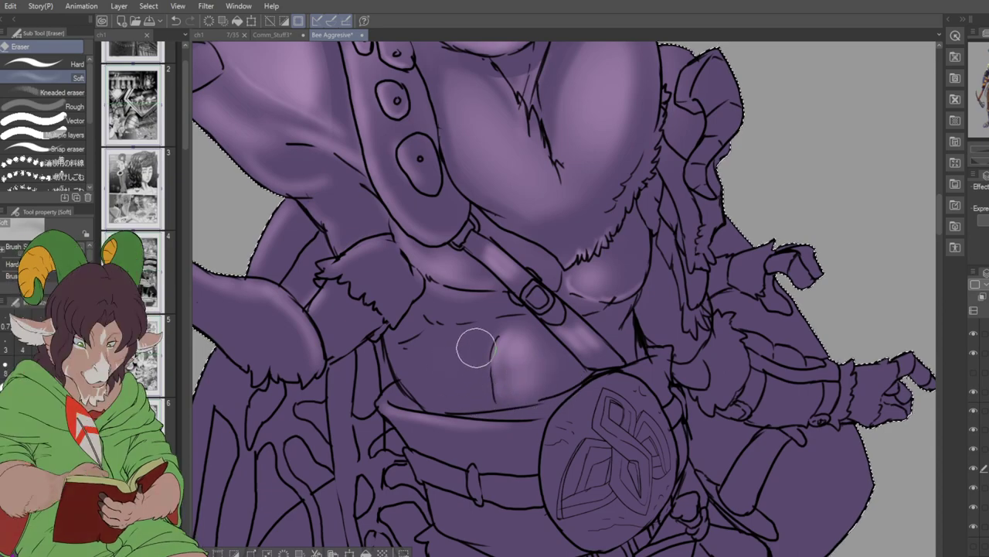
{"action": "mouse_move", "coordinate": [460, 311]}
{"action": "left_mouse_down"}
{"action": "mouse_move", "coordinate": [451, 341]}
{"action": "mouse_move", "coordinate": [439, 344]}
{"action": "mouse_move", "coordinate": [474, 342]}
{"action": "mouse_move", "coordinate": [462, 378]}
{"action": "mouse_move", "coordinate": [449, 371]}
{"action": "mouse_move", "coordinate": [470, 372]}
{"action": "mouse_move", "coordinate": [497, 391]}
{"action": "left_mouse_up"}
{"action": "mouse_move", "coordinate": [440, 436]}
{"action": "left_mouse_down"}
{"action": "mouse_move", "coordinate": [406, 417]}
{"action": "mouse_move", "coordinate": [484, 437]}
{"action": "mouse_move", "coordinate": [433, 428]}
{"action": "mouse_move", "coordinate": [467, 441]}
{"action": "mouse_move", "coordinate": [469, 424]}
{"action": "mouse_move", "coordinate": [413, 419]}
{"action": "mouse_move", "coordinate": [514, 432]}
{"action": "mouse_move", "coordinate": [450, 424]}
{"action": "mouse_move", "coordinate": [444, 445]}
{"action": "mouse_move", "coordinate": [490, 450]}
{"action": "mouse_move", "coordinate": [401, 494]}
{"action": "left_mouse_up"}
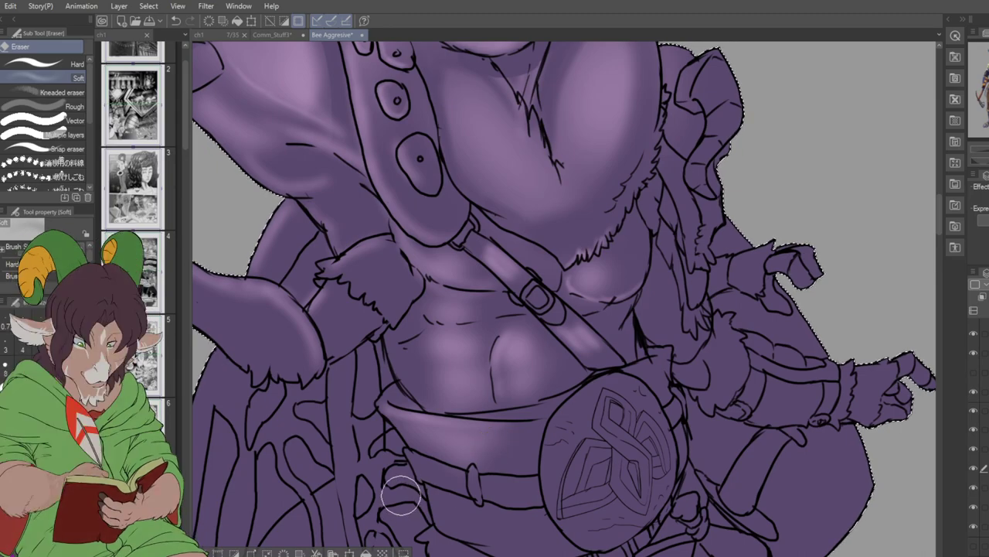
{"action": "scroll", "coordinate": [497, 380], "scroll_direction": "down", "scroll_amount": 2}
{"action": "scroll", "coordinate": [498, 381], "scroll_direction": "down", "scroll_amount": 2}
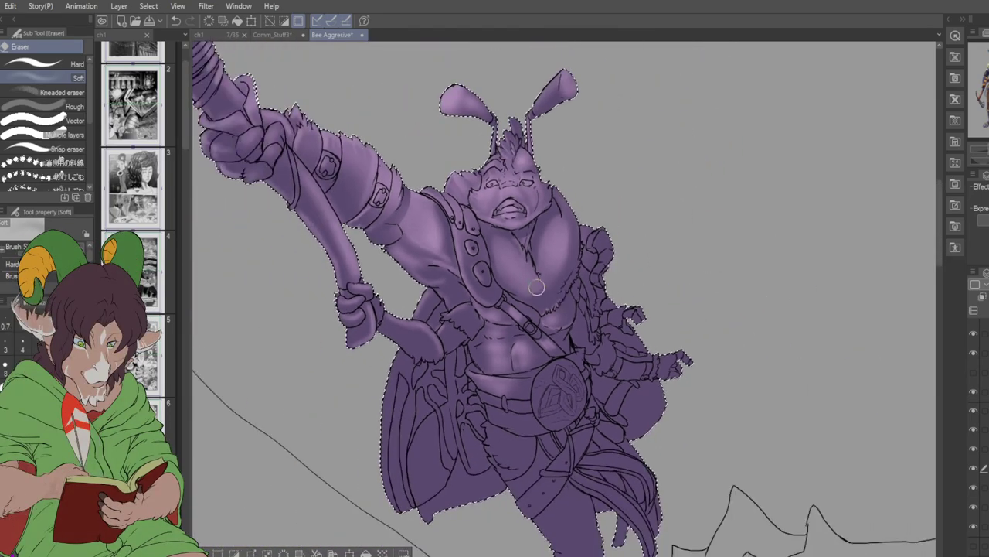
{"action": "scroll", "coordinate": [501, 346], "scroll_direction": "up", "scroll_amount": 1}
{"action": "scroll", "coordinate": [502, 345], "scroll_direction": "down", "scroll_amount": 2}
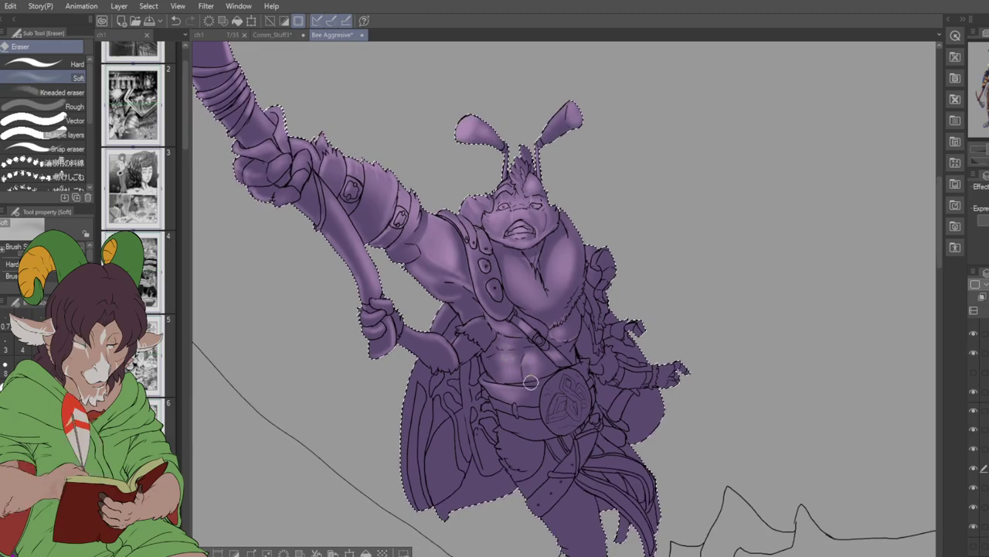
- Enlarge the Soft eraser and lighten the outer rim and inner panels of the warrior's wing and the belt medallion
{"action": "scroll", "coordinate": [487, 481], "scroll_direction": "up", "scroll_amount": 2}
{"action": "scroll", "coordinate": [484, 484], "scroll_direction": "up", "scroll_amount": 1}
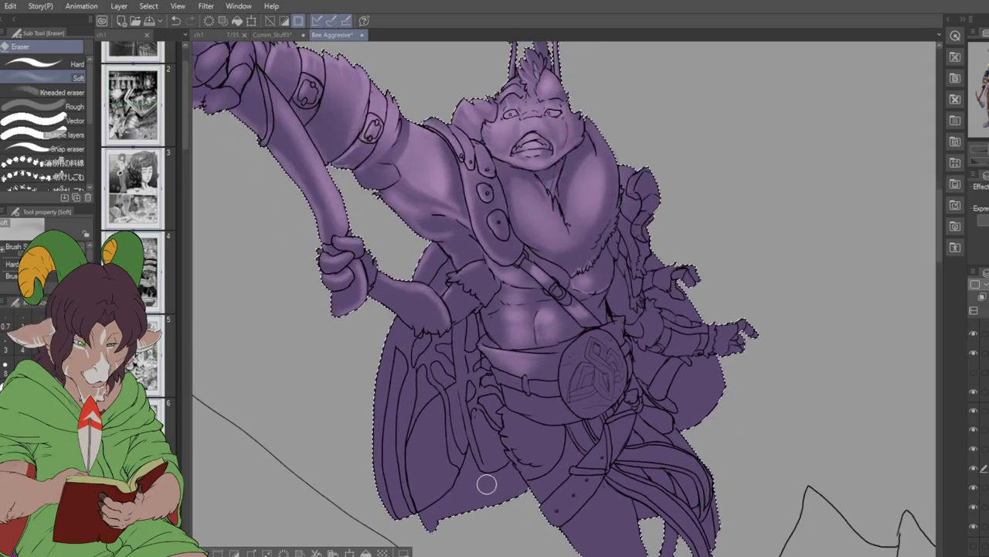
{"action": "scroll", "coordinate": [384, 403], "scroll_direction": "up", "scroll_amount": 1}
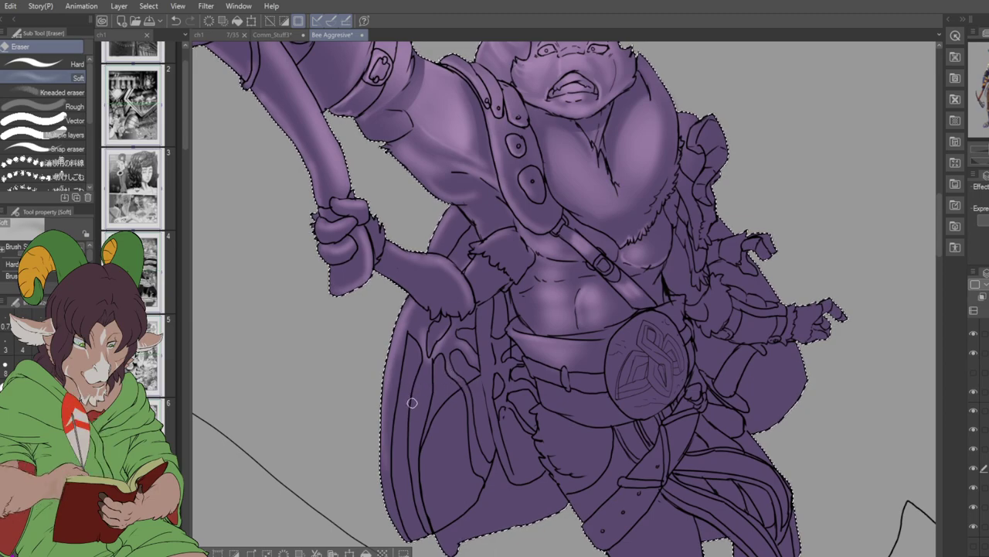
{"action": "key", "text": "bracketright"}
{"action": "key", "text": "bracketright"}
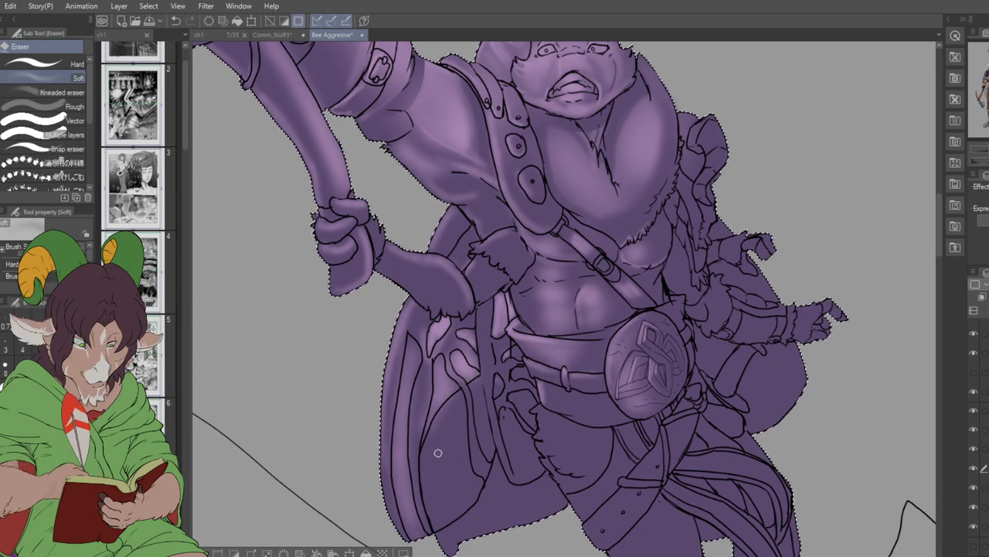
- Erase soft highlights onto the warrior's hip fur, the band below the belt and the large rounded panel hanging behind the hip
{"action": "left_click_drag", "start_coordinate": [592, 407], "coordinate": [672, 434]}
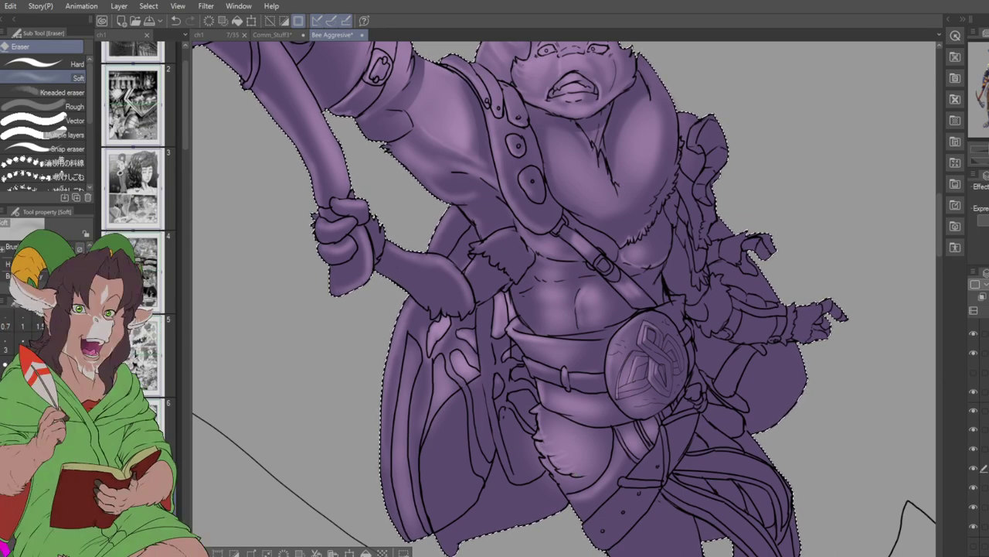
{"action": "mouse_move", "coordinate": [459, 399]}
{"action": "left_mouse_down"}
{"action": "mouse_move", "coordinate": [421, 488]}
{"action": "mouse_move", "coordinate": [455, 397]}
{"action": "mouse_move", "coordinate": [430, 509]}
{"action": "mouse_move", "coordinate": [463, 395]}
{"action": "mouse_move", "coordinate": [443, 523]}
{"action": "mouse_move", "coordinate": [459, 418]}
{"action": "mouse_move", "coordinate": [441, 513]}
{"action": "mouse_move", "coordinate": [461, 482]}
{"action": "mouse_move", "coordinate": [466, 489]}
{"action": "mouse_move", "coordinate": [444, 528]}
{"action": "mouse_move", "coordinate": [466, 485]}
{"action": "mouse_move", "coordinate": [445, 541]}
{"action": "mouse_move", "coordinate": [455, 491]}
{"action": "mouse_move", "coordinate": [447, 547]}
{"action": "mouse_move", "coordinate": [476, 482]}
{"action": "mouse_move", "coordinate": [453, 518]}
{"action": "mouse_move", "coordinate": [467, 487]}
{"action": "mouse_move", "coordinate": [459, 433]}
{"action": "mouse_move", "coordinate": [446, 493]}
{"action": "left_mouse_up"}
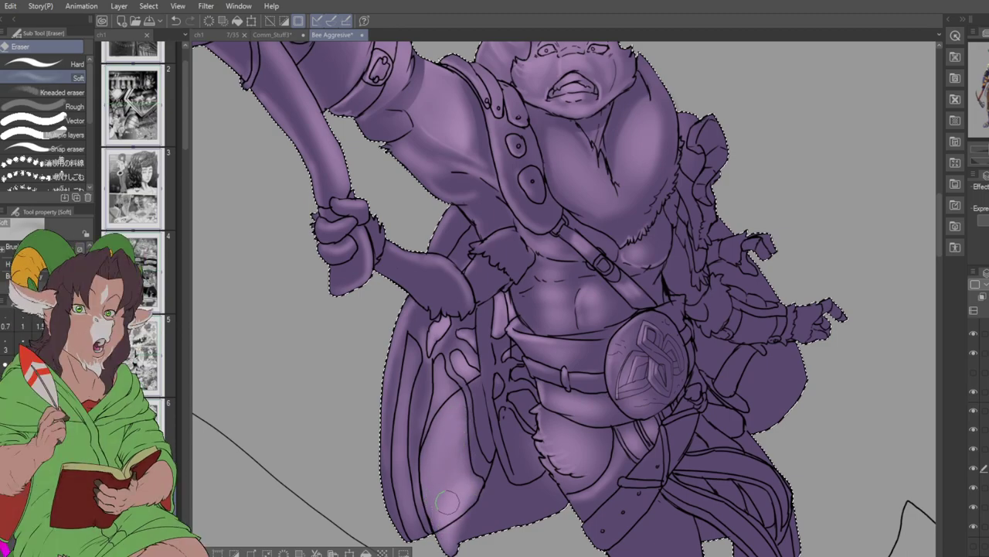
{"action": "mouse_move", "coordinate": [437, 452]}
{"action": "left_mouse_down"}
{"action": "mouse_move", "coordinate": [459, 478]}
{"action": "mouse_move", "coordinate": [456, 419]}
{"action": "mouse_move", "coordinate": [462, 455]}
{"action": "mouse_move", "coordinate": [449, 419]}
{"action": "mouse_move", "coordinate": [434, 456]}
{"action": "mouse_move", "coordinate": [444, 431]}
{"action": "mouse_move", "coordinate": [451, 477]}
{"action": "mouse_move", "coordinate": [485, 411]}
{"action": "mouse_move", "coordinate": [476, 387]}
{"action": "mouse_move", "coordinate": [486, 447]}
{"action": "mouse_move", "coordinate": [481, 384]}
{"action": "mouse_move", "coordinate": [490, 462]}
{"action": "mouse_move", "coordinate": [483, 380]}
{"action": "mouse_move", "coordinate": [500, 481]}
{"action": "left_mouse_up"}
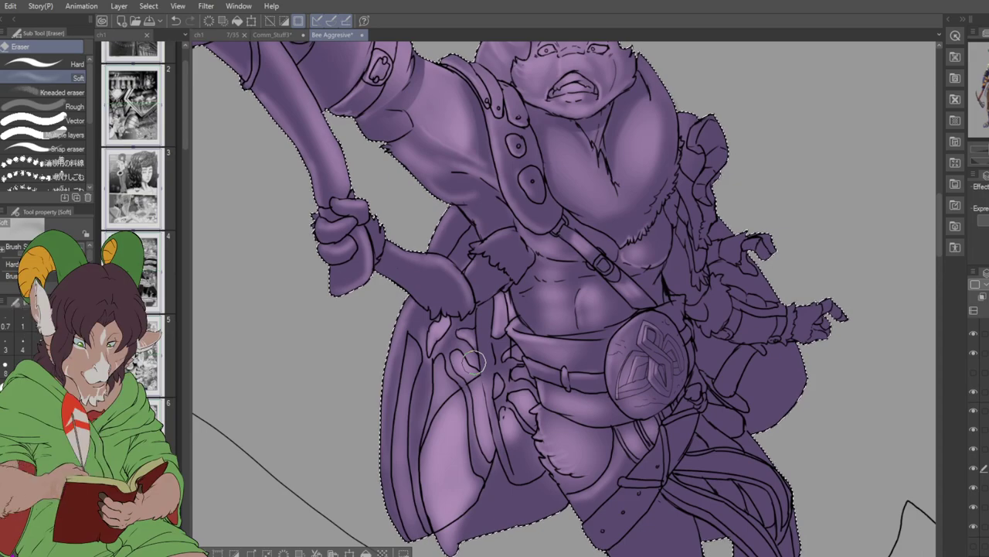
- Draw the vein lines on the wing behind the warrior's outstretched lower arm with the K Hard 2 brush and clear the selection
{"action": "scroll", "coordinate": [475, 360], "scroll_direction": "down", "scroll_amount": 3}
{"action": "scroll", "coordinate": [489, 313], "scroll_direction": "up", "scroll_amount": 2}
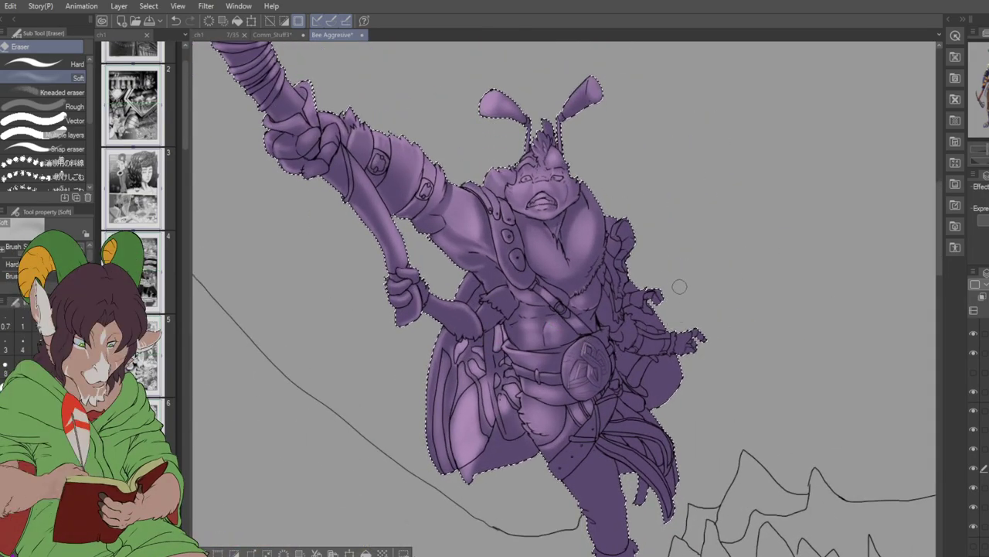
{"action": "scroll", "coordinate": [679, 286], "scroll_direction": "up", "scroll_amount": 1}
{"action": "scroll", "coordinate": [675, 290], "scroll_direction": "down", "scroll_amount": 3}
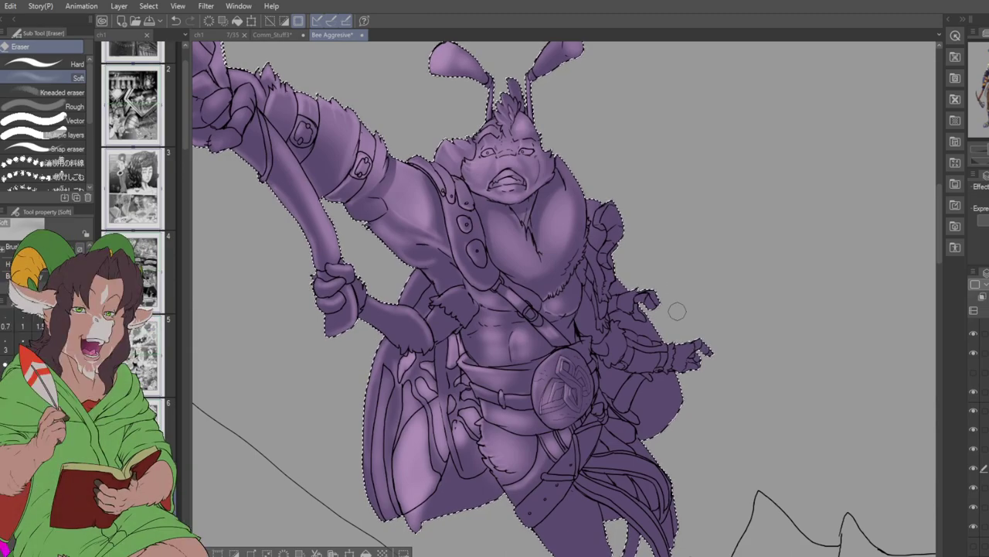
{"action": "scroll", "coordinate": [677, 290], "scroll_direction": "up", "scroll_amount": 3}
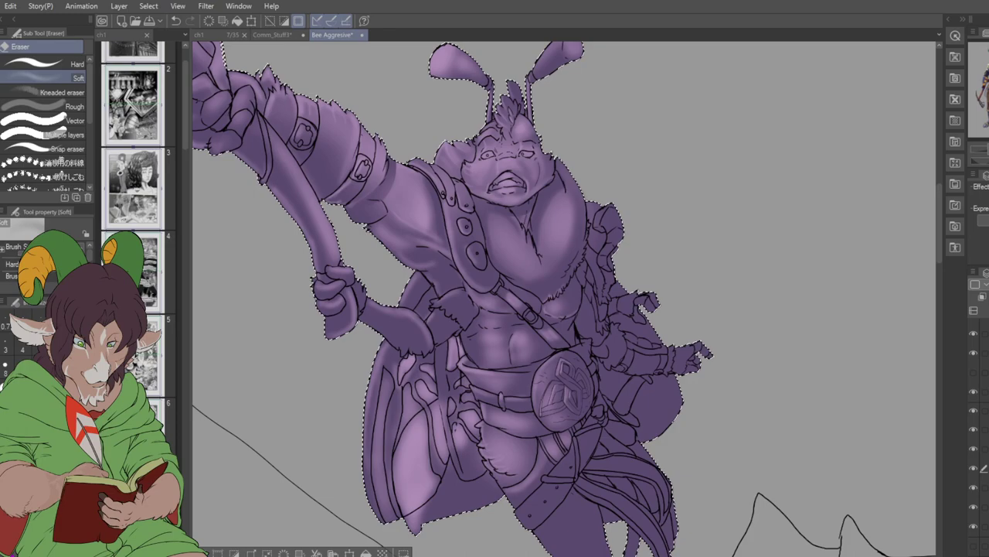
{"action": "key", "text": "b"}
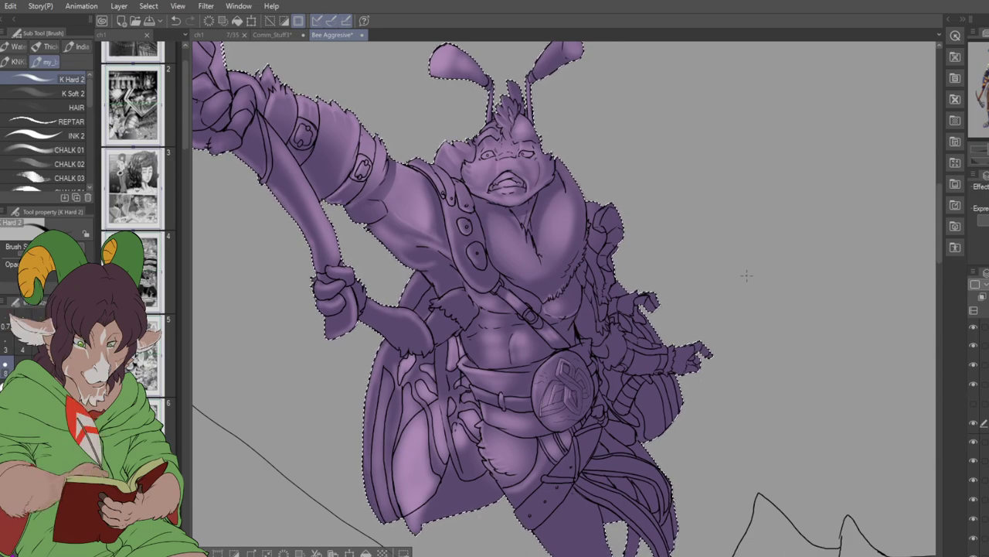
{"action": "key", "text": "ctrl+d"}
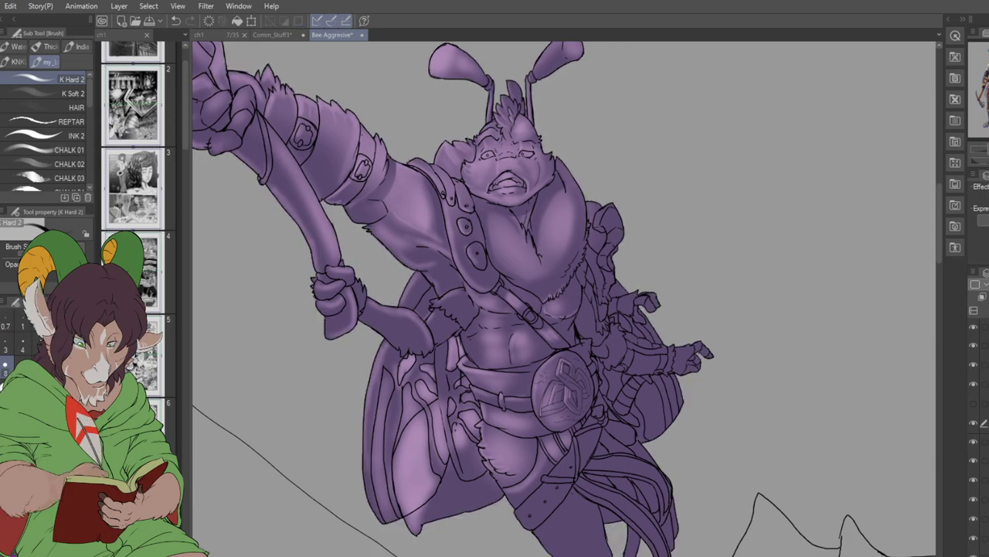
- Auto-select the open panels between the veins of both wings, remove the purple shading inside them and deselect
{"action": "key", "text": "w"}
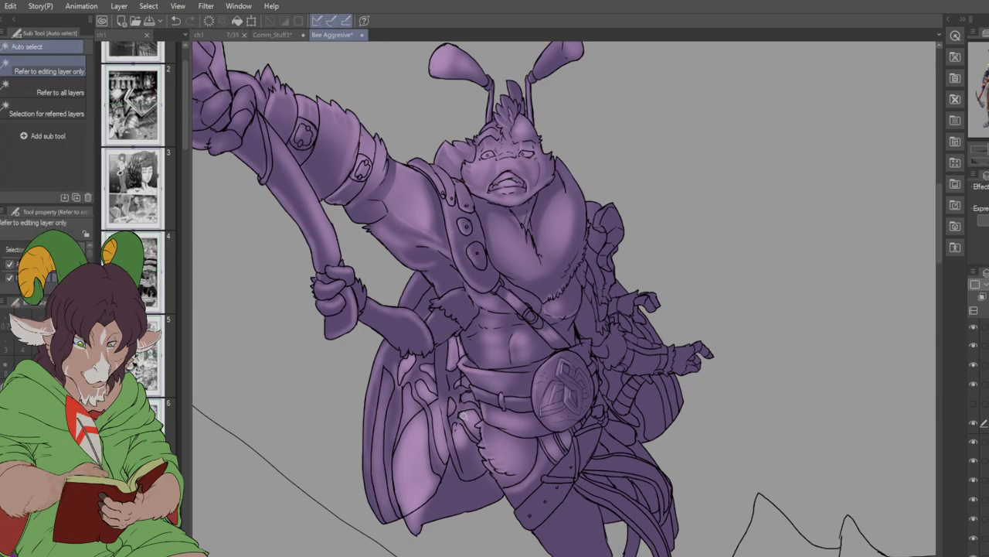
{"action": "left_click", "coordinate": [380, 414]}
{"action": "left_click", "coordinate": [421, 403], "text": "shift"}
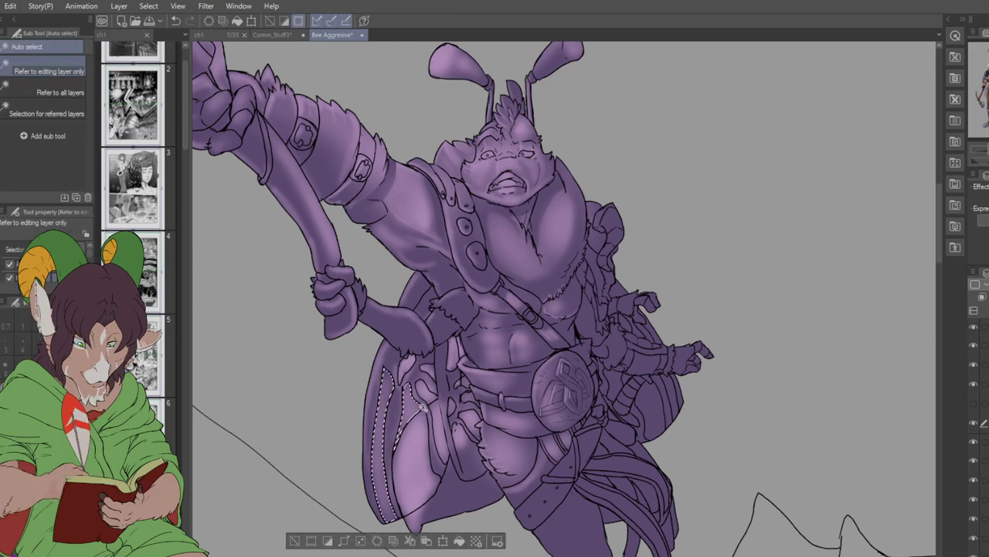
{"action": "left_click", "coordinate": [439, 374], "text": "shift"}
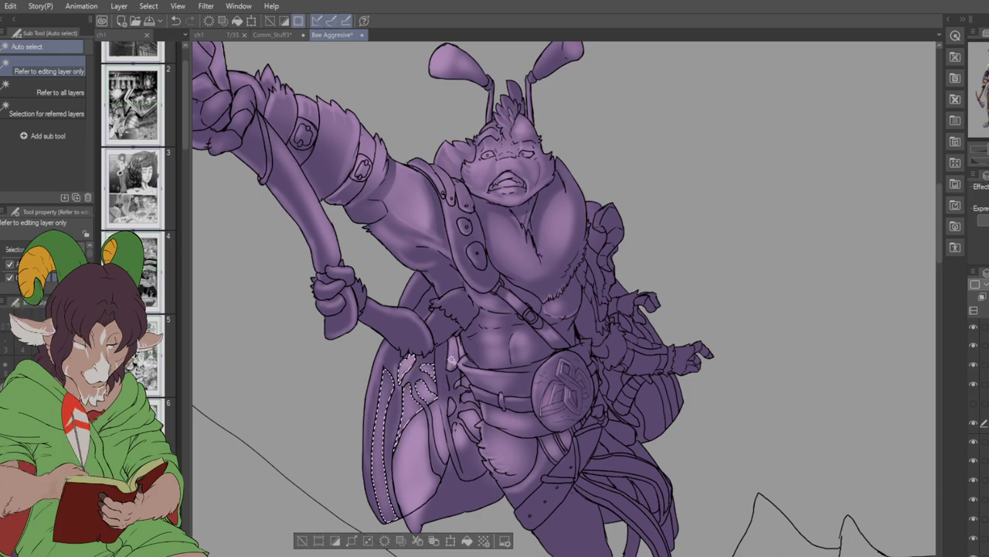
{"action": "left_click", "coordinate": [453, 361], "text": "shift"}
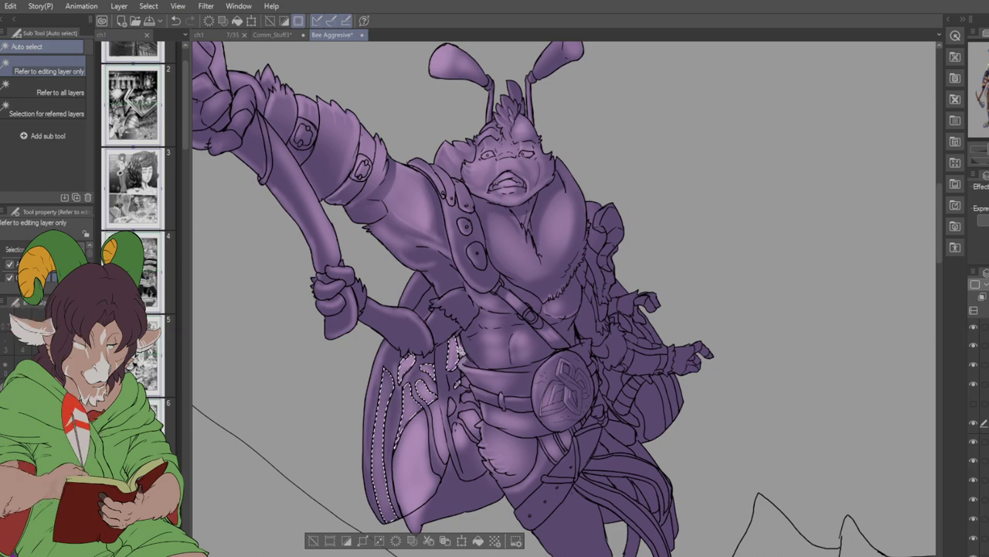
{"action": "left_click", "coordinate": [479, 411], "text": "shift"}
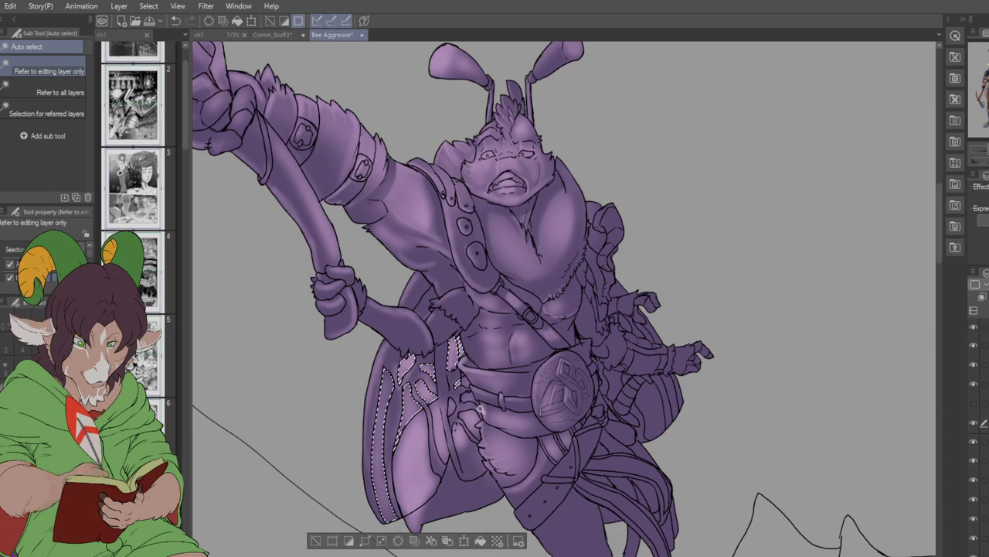
{"action": "left_click", "coordinate": [644, 402], "text": "shift"}
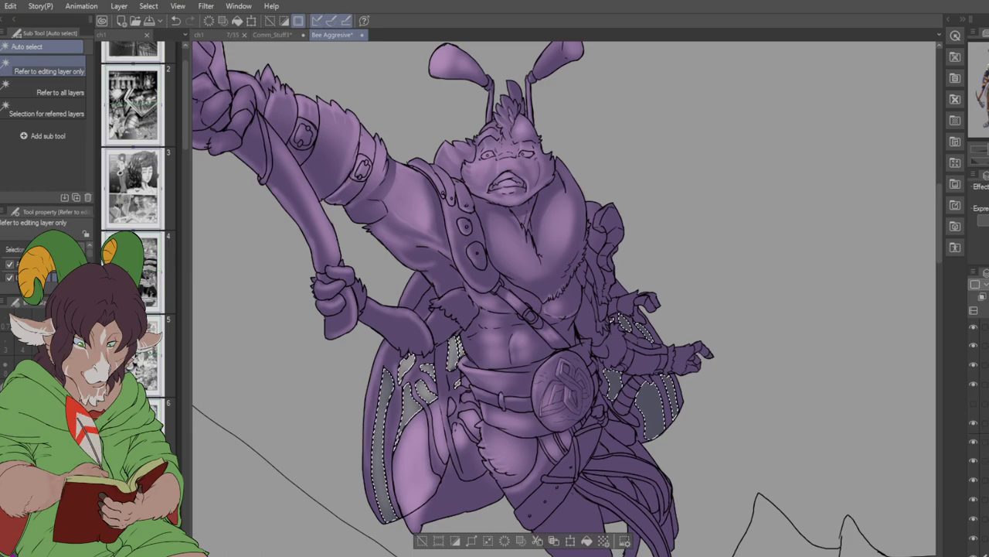
{"action": "key", "text": "alt"}
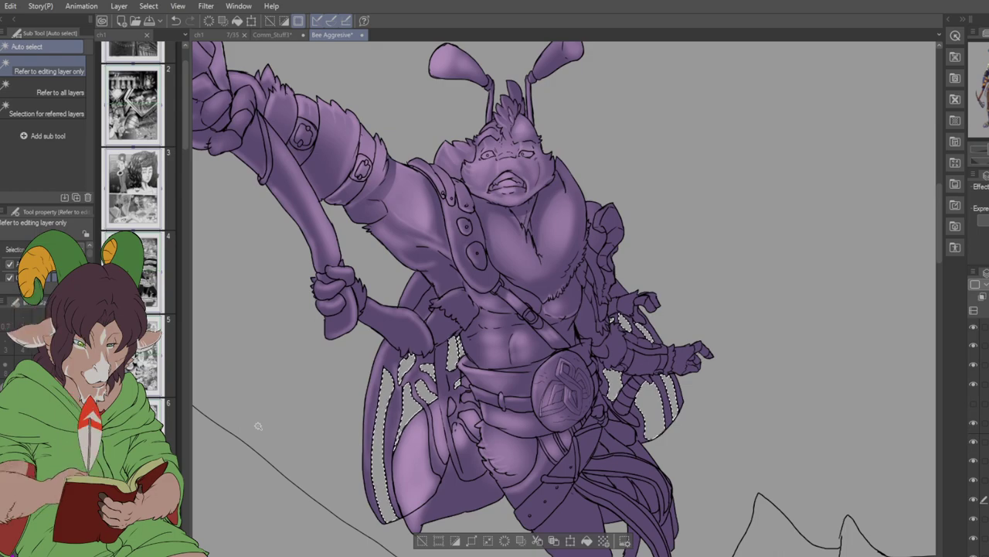
{"action": "key", "text": "ctrl+d"}
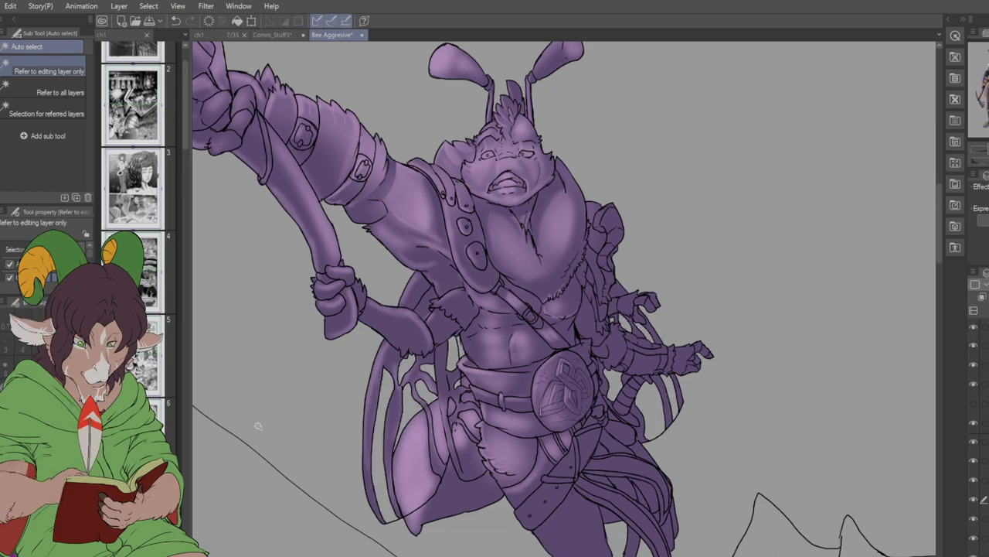
- Select the whole shaded warrior with Auto select, referring to the editing layer only
{"action": "scroll", "coordinate": [258, 425], "scroll_direction": "down", "scroll_amount": 1}
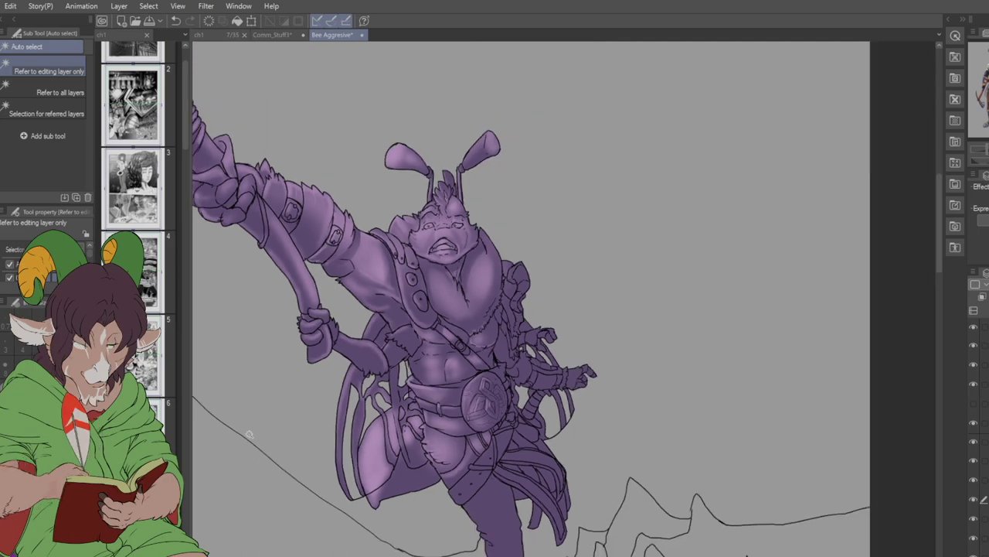
{"action": "scroll", "coordinate": [312, 383], "scroll_direction": "up", "scroll_amount": 1}
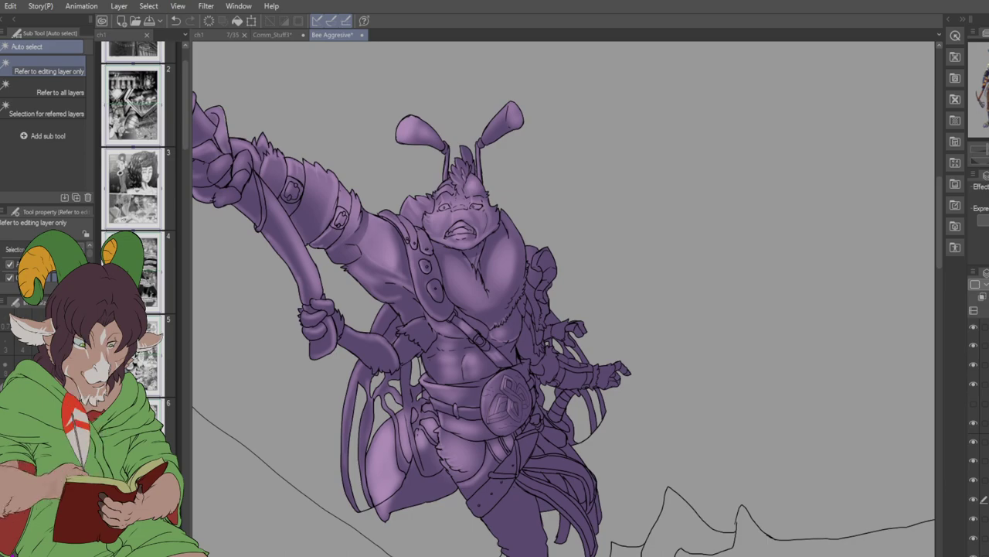
{"action": "scroll", "coordinate": [409, 302], "scroll_direction": "down", "scroll_amount": 1}
{"action": "scroll", "coordinate": [409, 300], "scroll_direction": "down", "scroll_amount": 1}
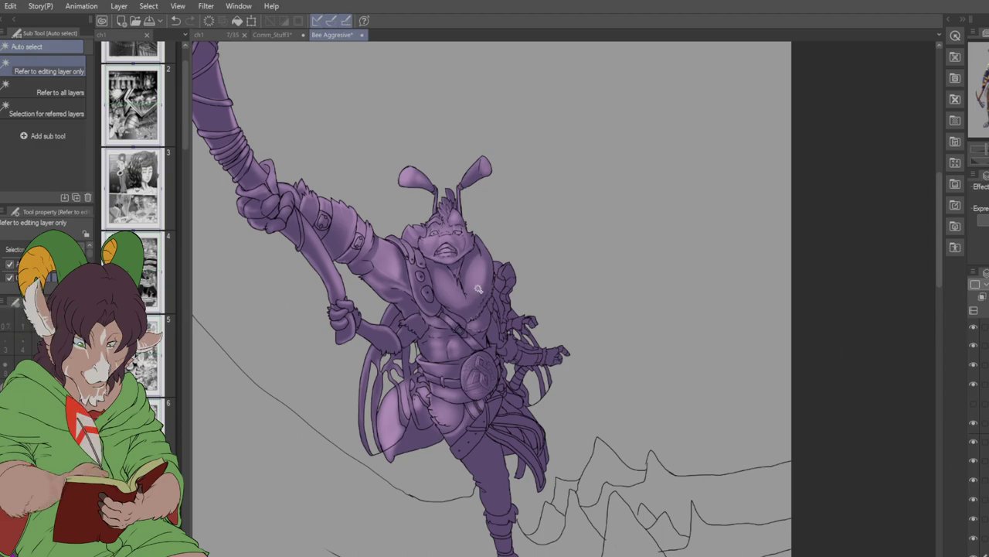
{"action": "left_click", "coordinate": [480, 240]}
{"action": "scroll", "coordinate": [310, 120], "scroll_direction": "down", "scroll_amount": 2}
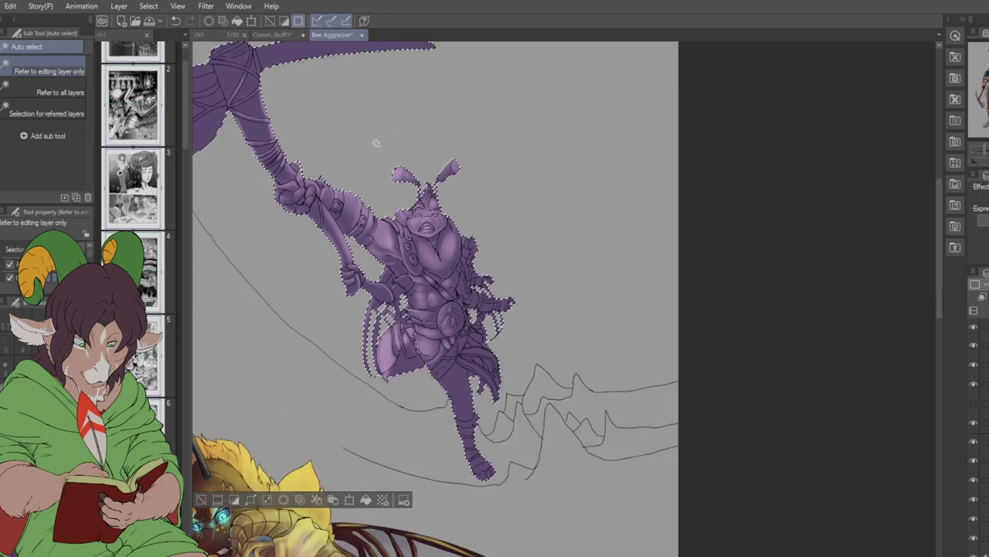
- Look over the raised axe and the finished bee figures on the sheet, and check the goat portrait in Comm_Stuff3
{"action": "left_click_drag", "start_coordinate": [325, 154], "coordinate": [681, 31]}
{"action": "scroll", "coordinate": [564, 299], "scroll_direction": "up", "scroll_amount": 5}
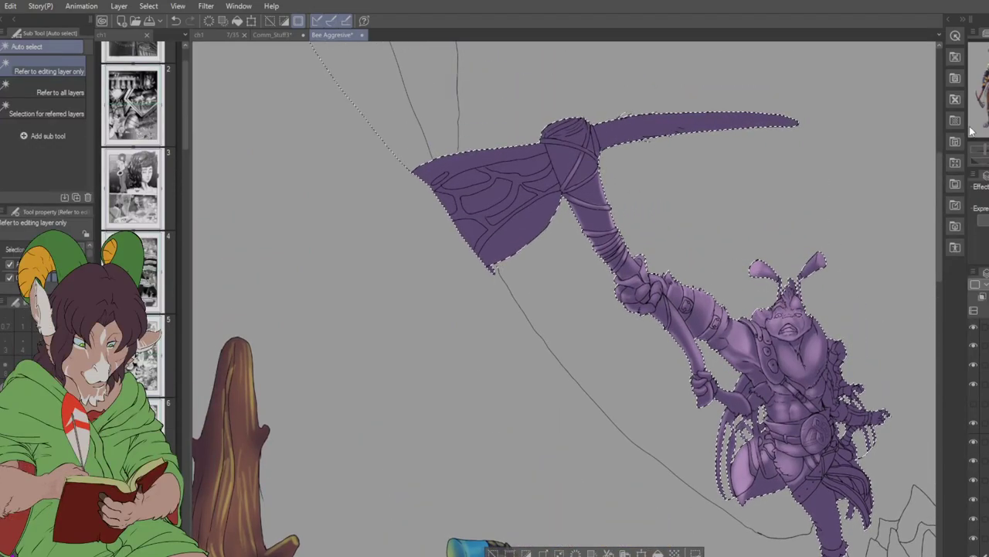
{"action": "scroll", "coordinate": [748, 350], "scroll_direction": "down", "scroll_amount": 3}
{"action": "scroll", "coordinate": [748, 350], "scroll_direction": "down", "scroll_amount": 2}
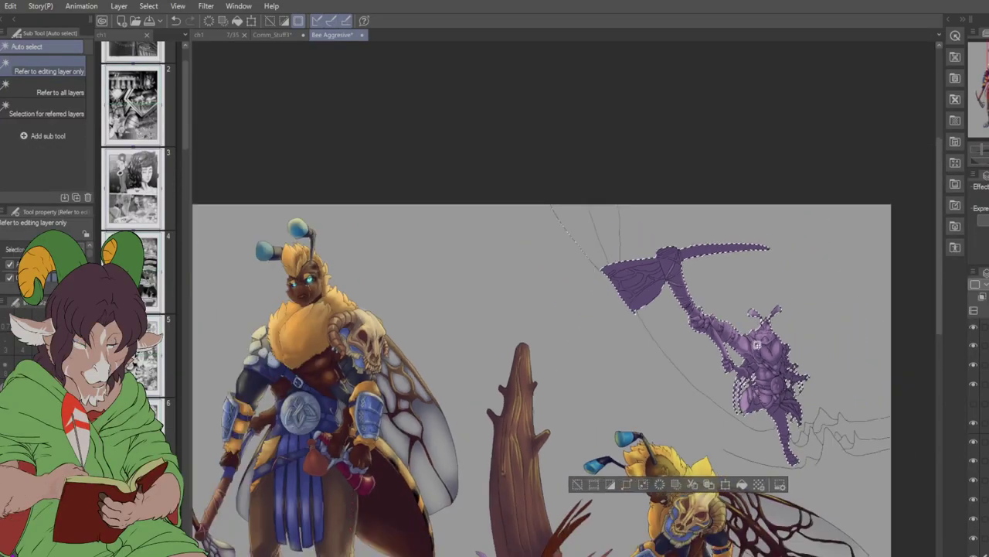
{"action": "scroll", "coordinate": [749, 350], "scroll_direction": "up", "scroll_amount": 2}
{"action": "scroll", "coordinate": [748, 350], "scroll_direction": "up", "scroll_amount": 2}
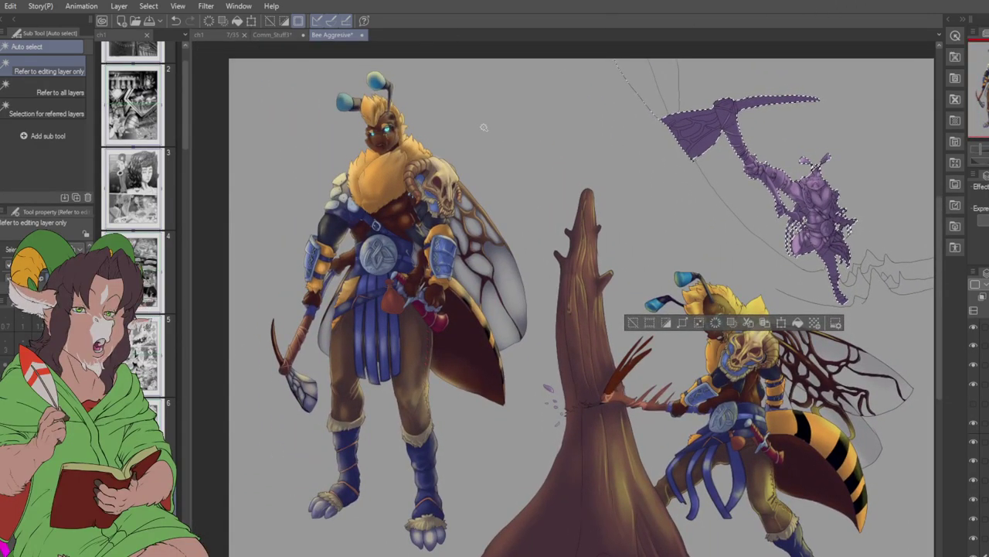
{"action": "left_click", "coordinate": [283, 36]}
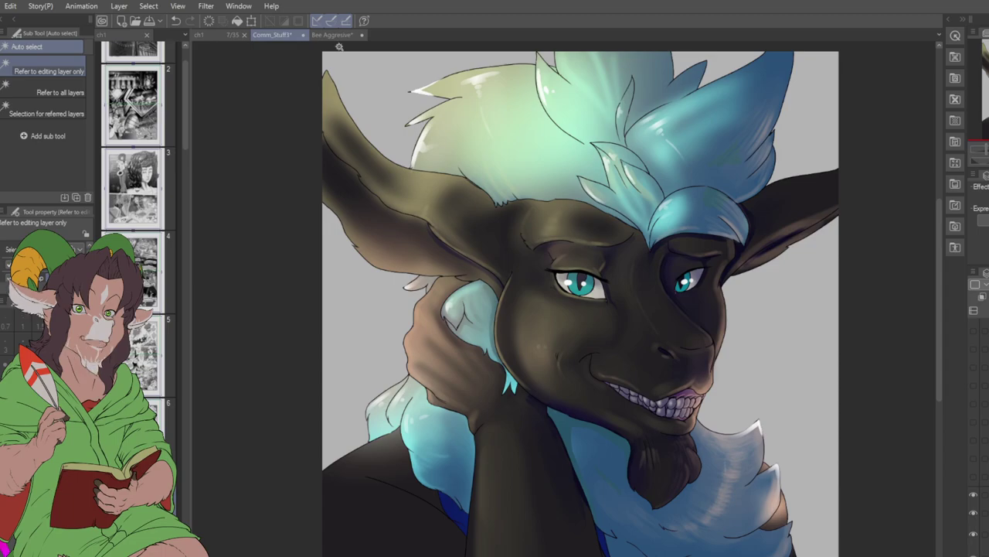
{"action": "left_click", "coordinate": [337, 34]}
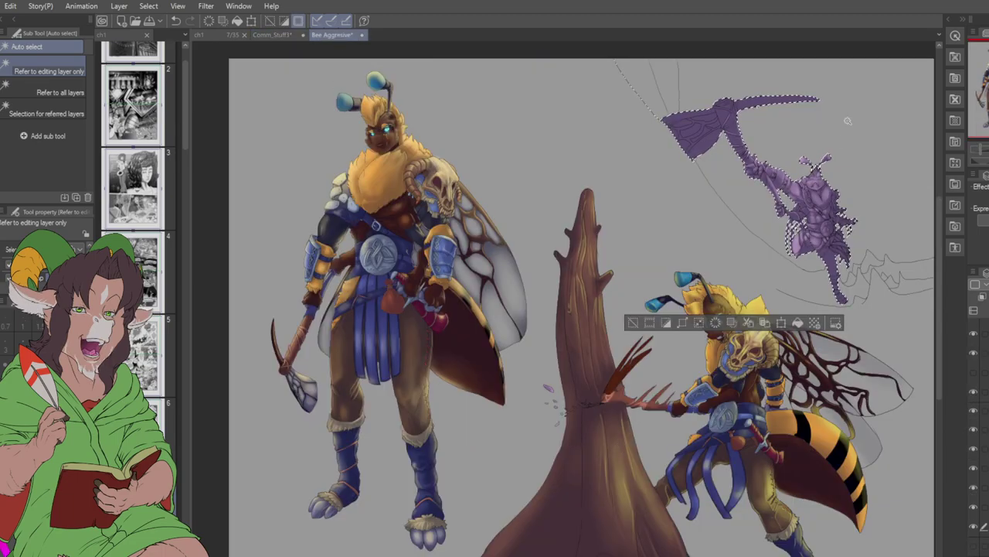
- Erase soft highlights onto the warrior's extended leg, the foot wrappings and the hanging skirt strips with the Soft eraser
{"action": "scroll", "coordinate": [842, 129], "scroll_direction": "up", "scroll_amount": 2}
{"action": "scroll", "coordinate": [842, 129], "scroll_direction": "up", "scroll_amount": 3}
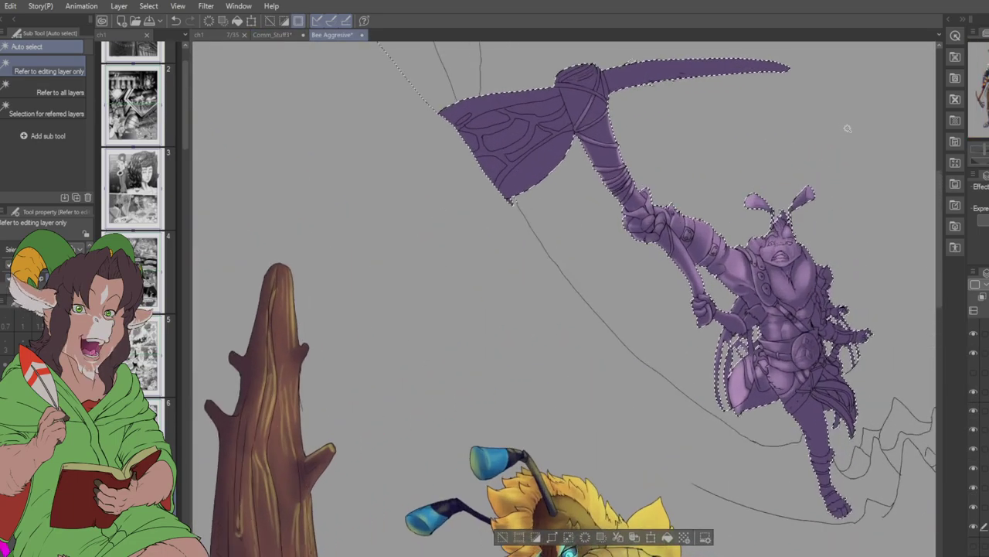
{"action": "scroll", "coordinate": [842, 128], "scroll_direction": "up", "scroll_amount": 2}
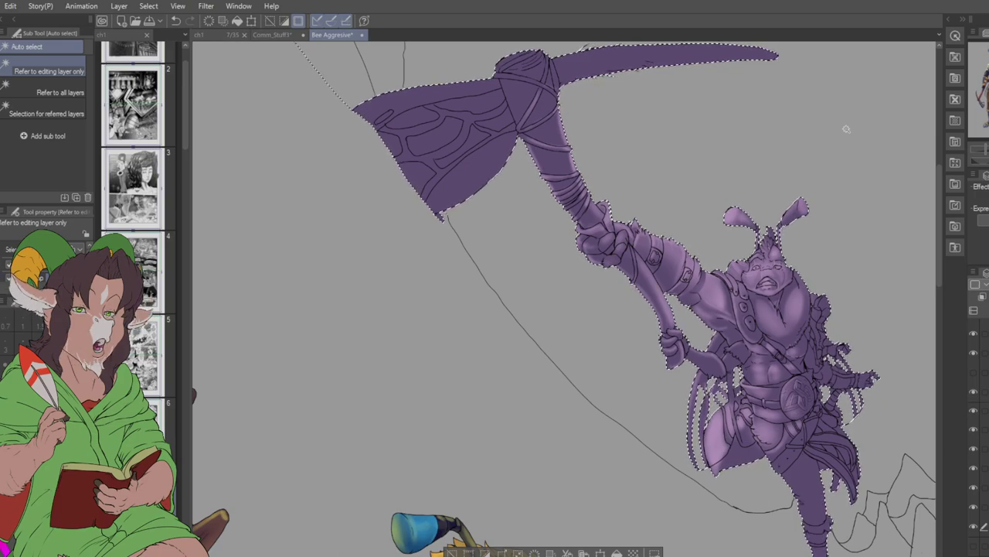
{"action": "key", "text": "e"}
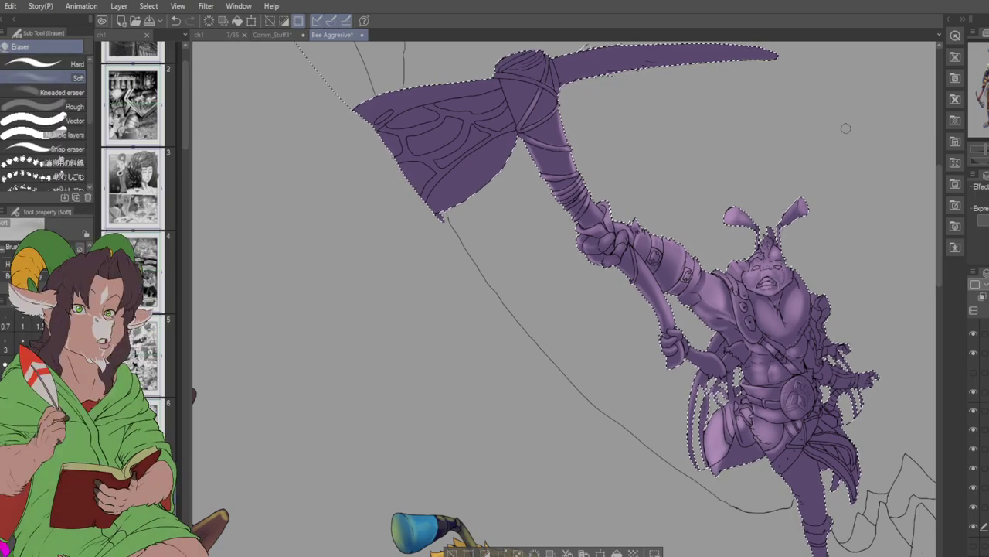
{"action": "left_click_drag", "start_coordinate": [797, 467], "coordinate": [607, 367]}
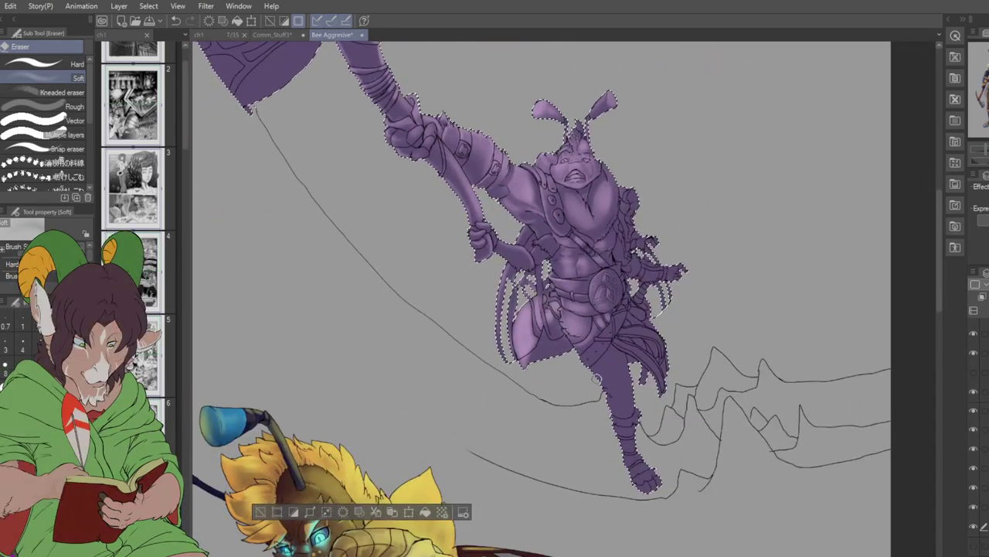
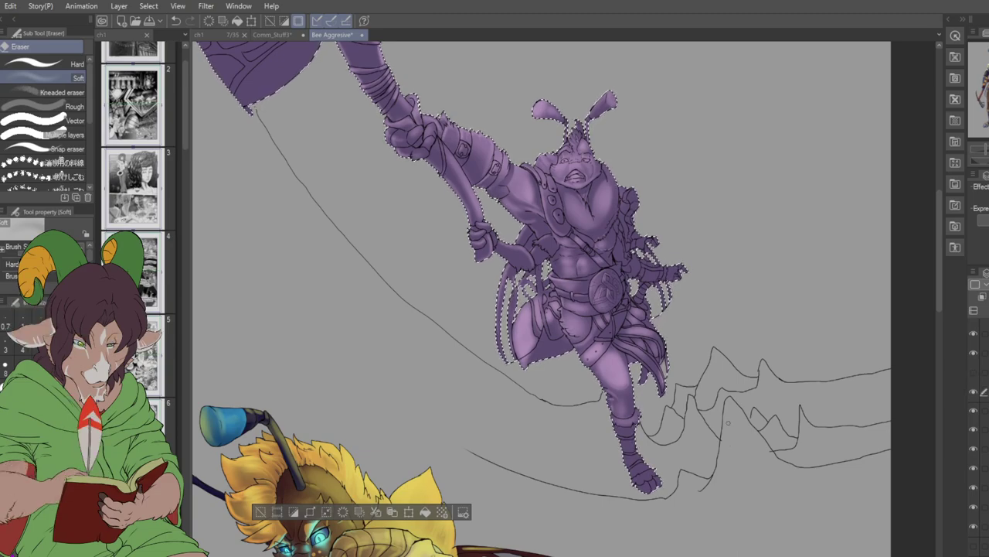
- Clear the current selection and auto-select the whole shaded warrior again, referring to the editing layer only
{"action": "key", "text": "ctrl+d"}
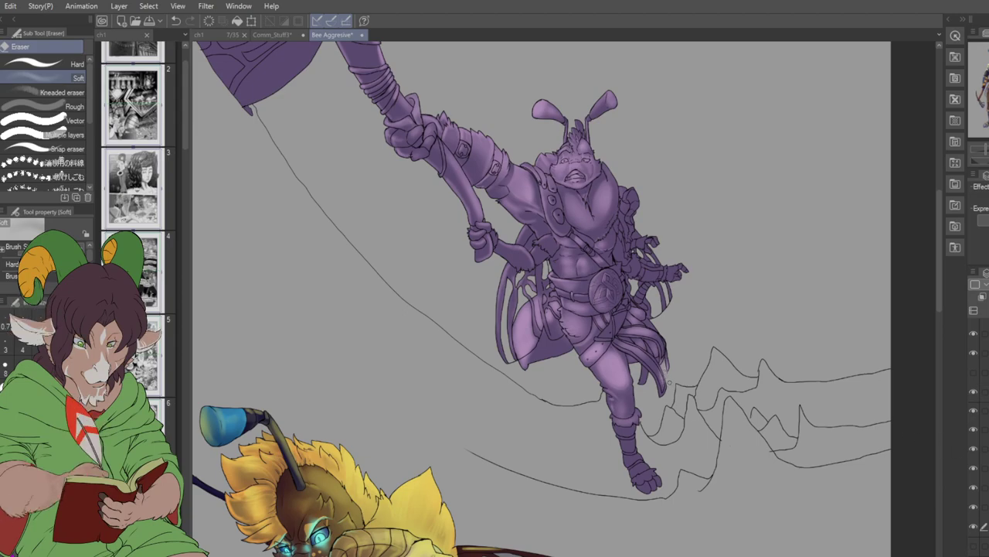
{"action": "left_click", "coordinate": [69, 67]}
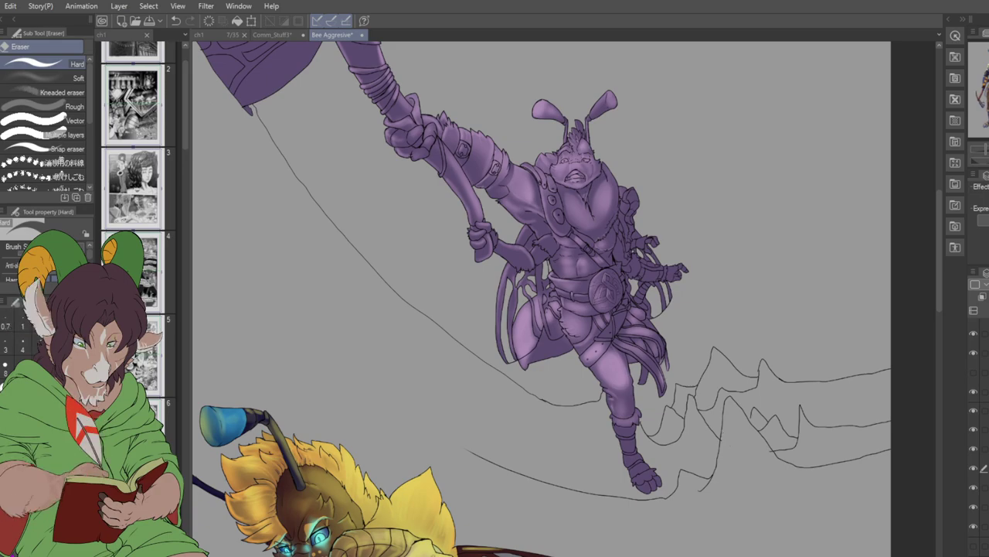
{"action": "key", "text": "w"}
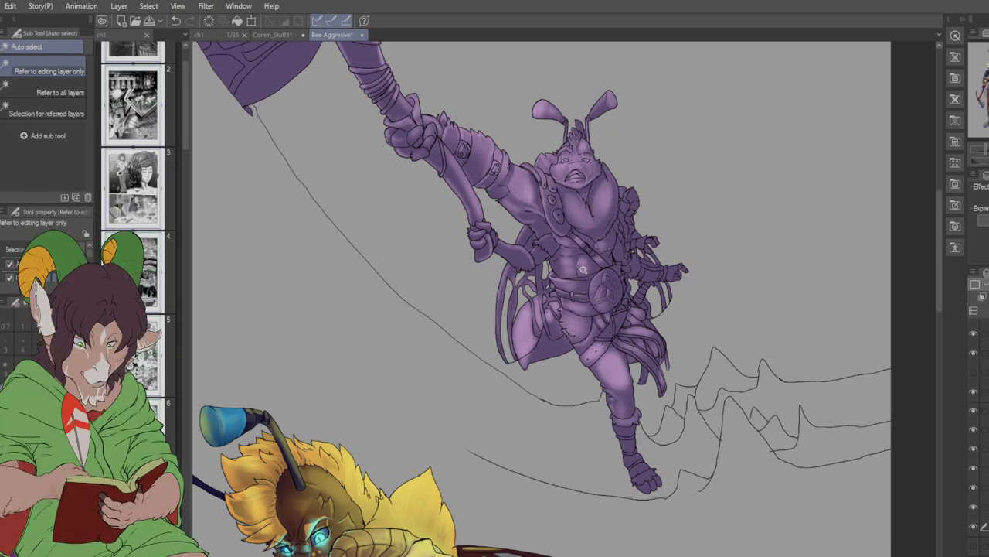
{"action": "left_click", "coordinate": [583, 269]}
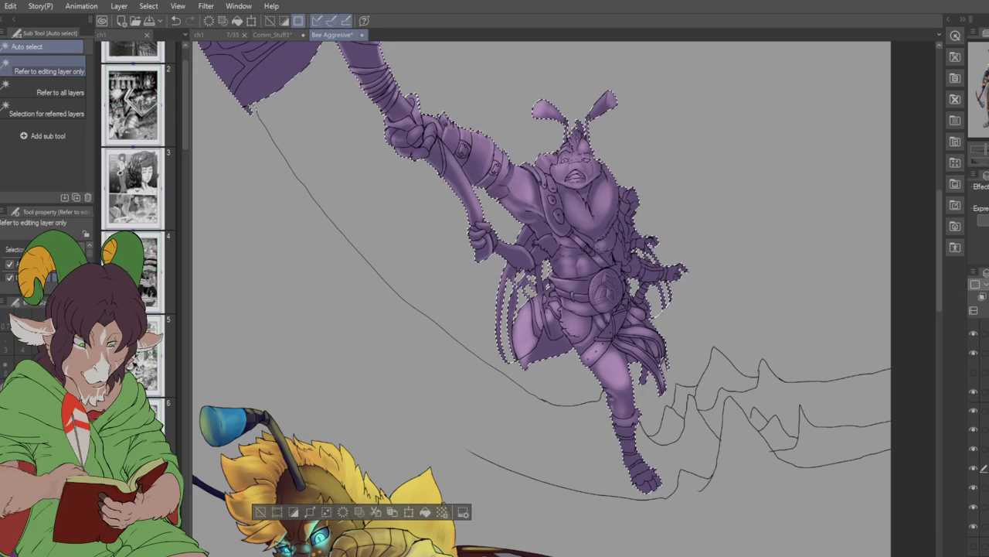
- Erase soft highlights onto the warrior's arms, torso, leg and foot wrappings with the Soft eraser
{"action": "key", "text": "e"}
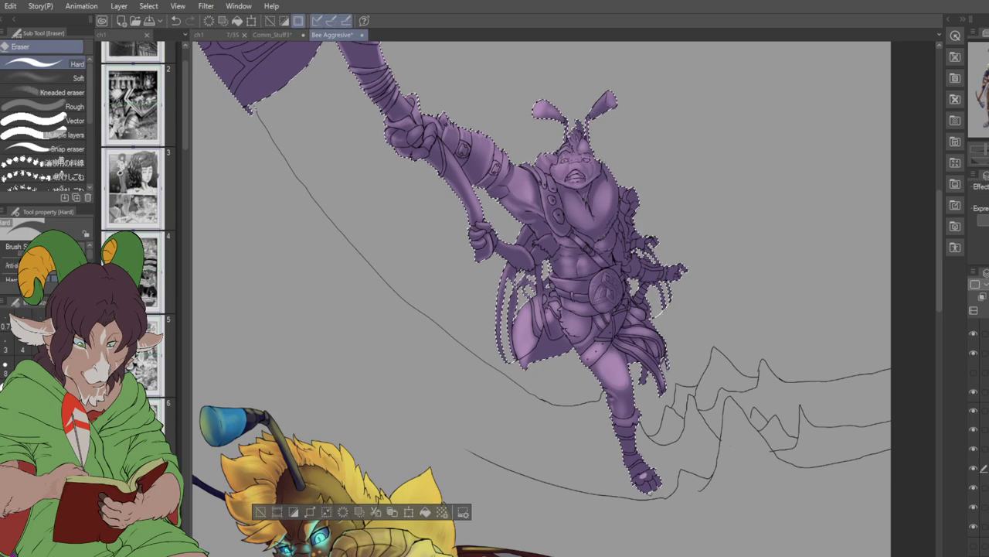
{"action": "left_click", "coordinate": [77, 88]}
{"action": "left_click", "coordinate": [75, 79]}
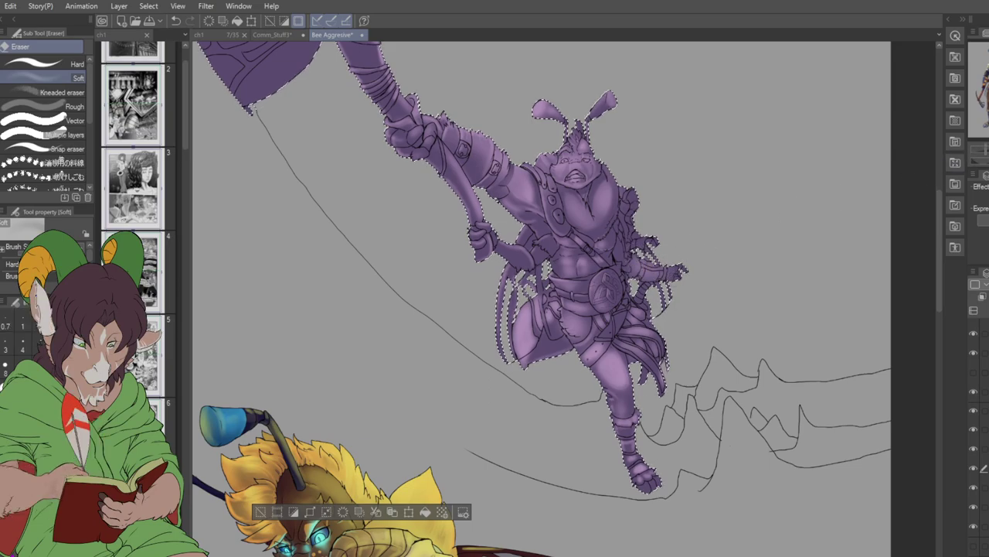
{"action": "scroll", "coordinate": [712, 239], "scroll_direction": "up", "scroll_amount": 3}
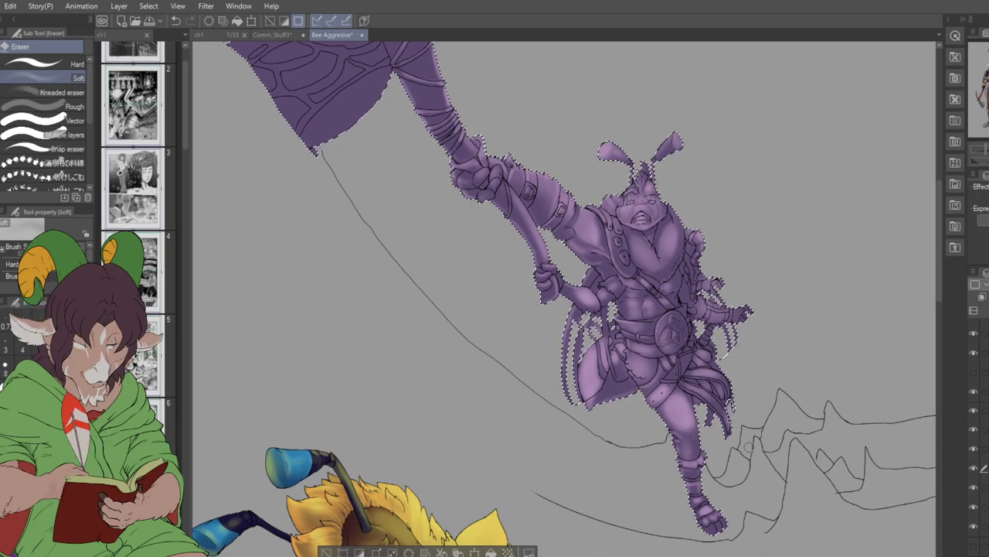
{"action": "key", "text": "b"}
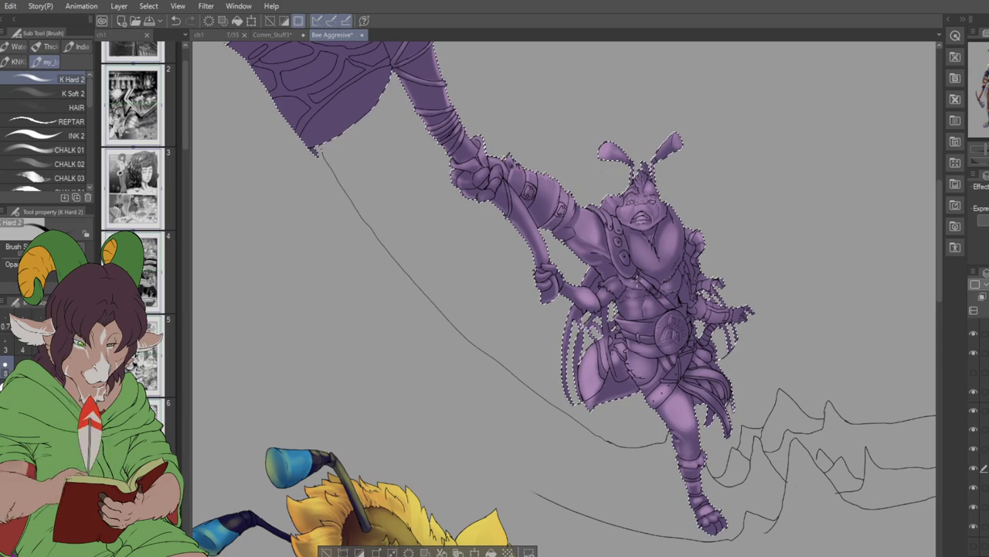
{"action": "key", "text": "e"}
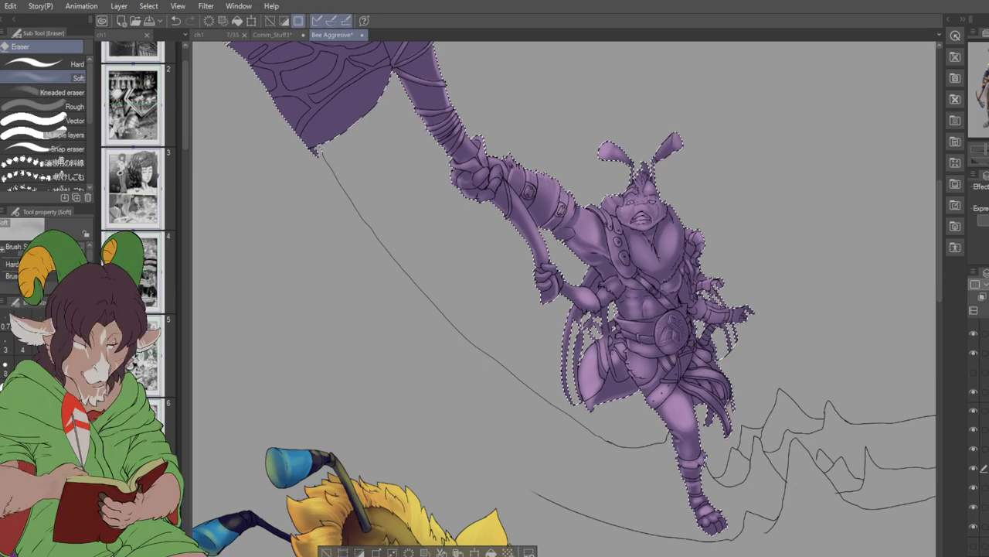
- Erase soft highlights into the panels of the raised axe blade with the Soft eraser and deselect the warrior
{"action": "scroll", "coordinate": [565, 299], "scroll_direction": "up", "scroll_amount": 5}
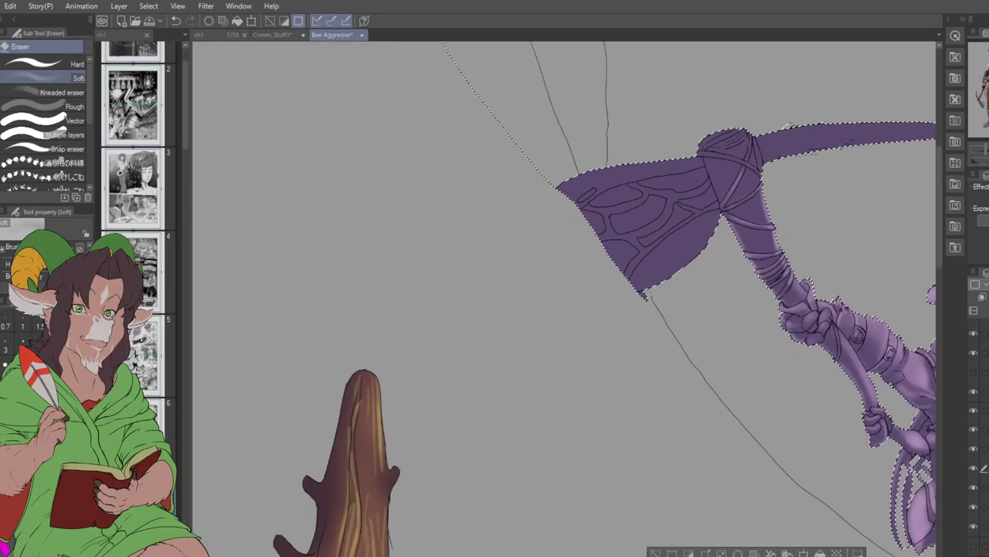
{"action": "scroll", "coordinate": [564, 345], "scroll_direction": "left", "scroll_amount": 3}
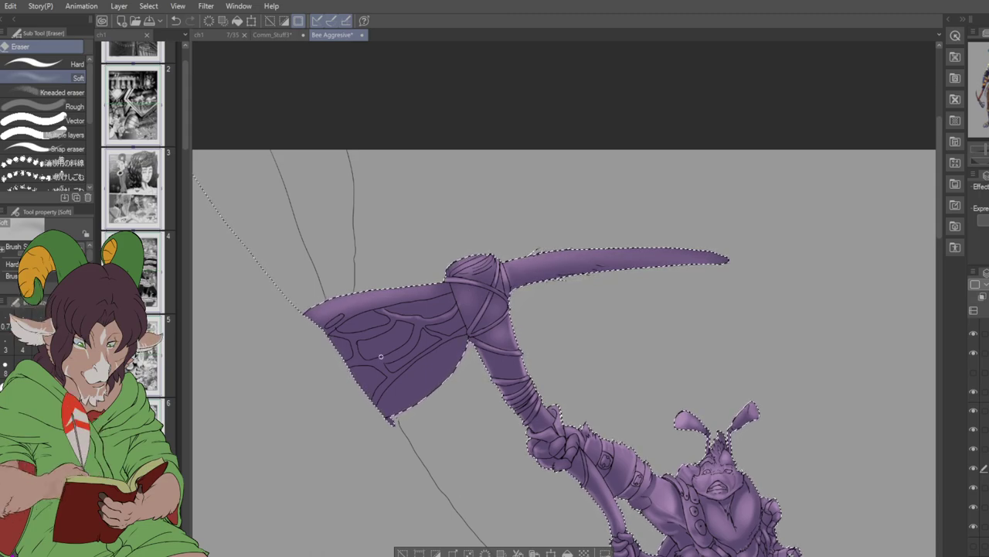
{"action": "mouse_move", "coordinate": [380, 356]}
{"action": "left_mouse_down"}
{"action": "mouse_move", "coordinate": [416, 332]}
{"action": "mouse_move", "coordinate": [410, 341]}
{"action": "mouse_move", "coordinate": [415, 323]}
{"action": "mouse_move", "coordinate": [392, 373]}
{"action": "left_mouse_up"}
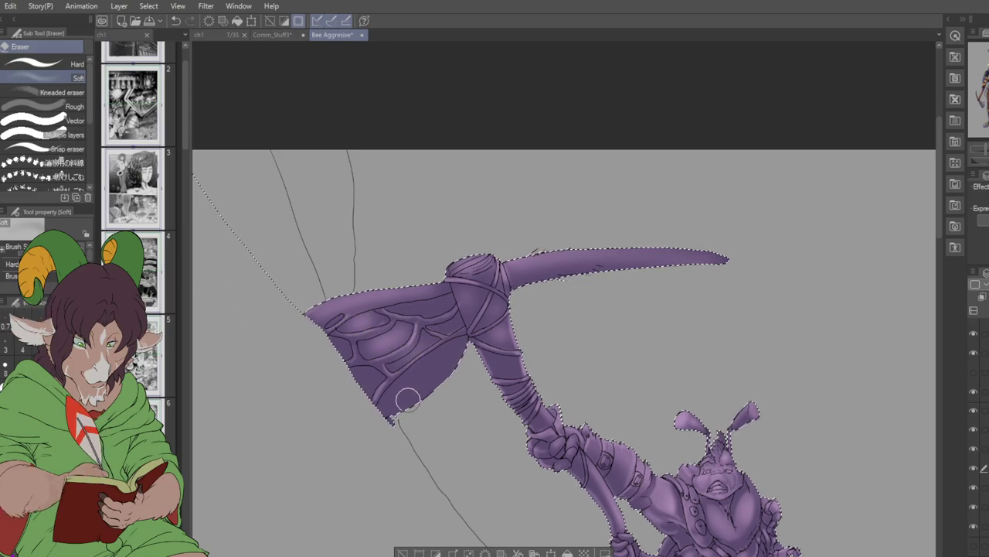
{"action": "left_click_drag", "start_coordinate": [404, 395], "coordinate": [458, 320]}
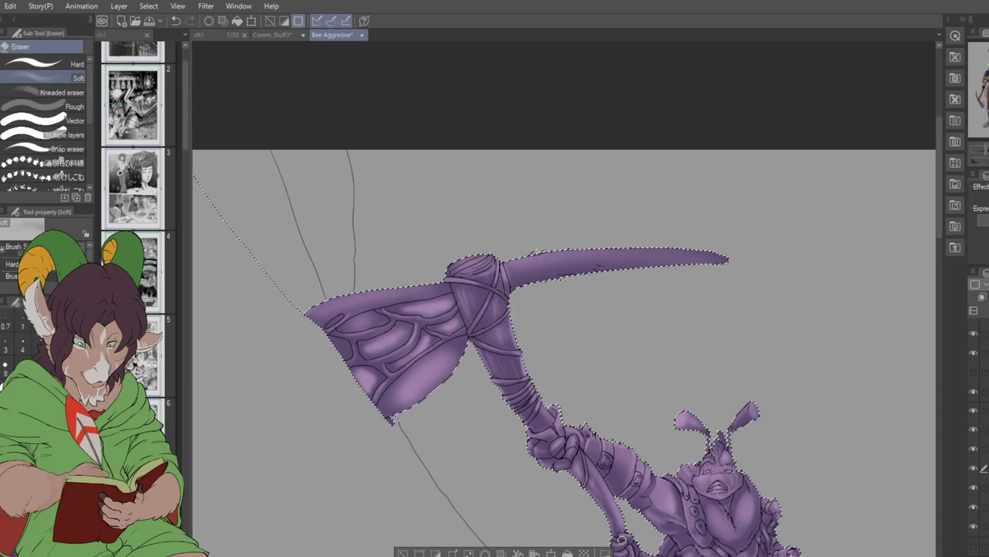
{"action": "scroll", "coordinate": [638, 519], "scroll_direction": "down", "scroll_amount": 3}
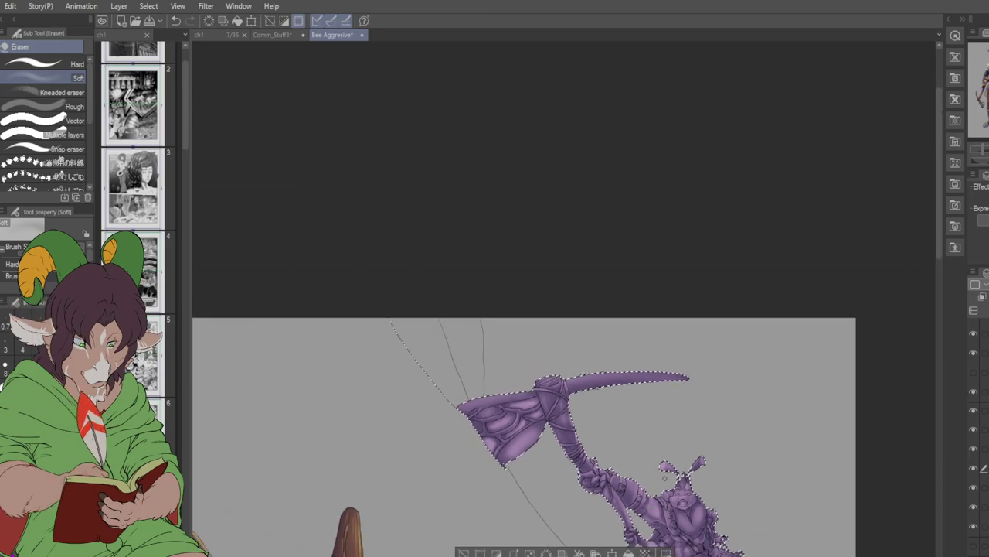
{"action": "scroll", "coordinate": [526, 298], "scroll_direction": "down", "scroll_amount": 5}
{"action": "scroll", "coordinate": [564, 297], "scroll_direction": "left", "scroll_amount": 3}
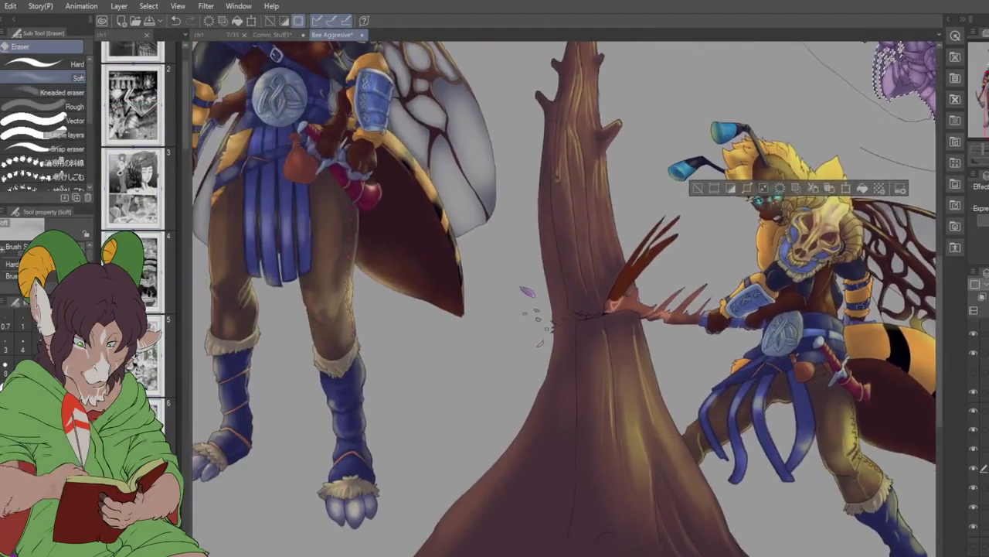
{"action": "scroll", "coordinate": [649, 138], "scroll_direction": "up", "scroll_amount": 5}
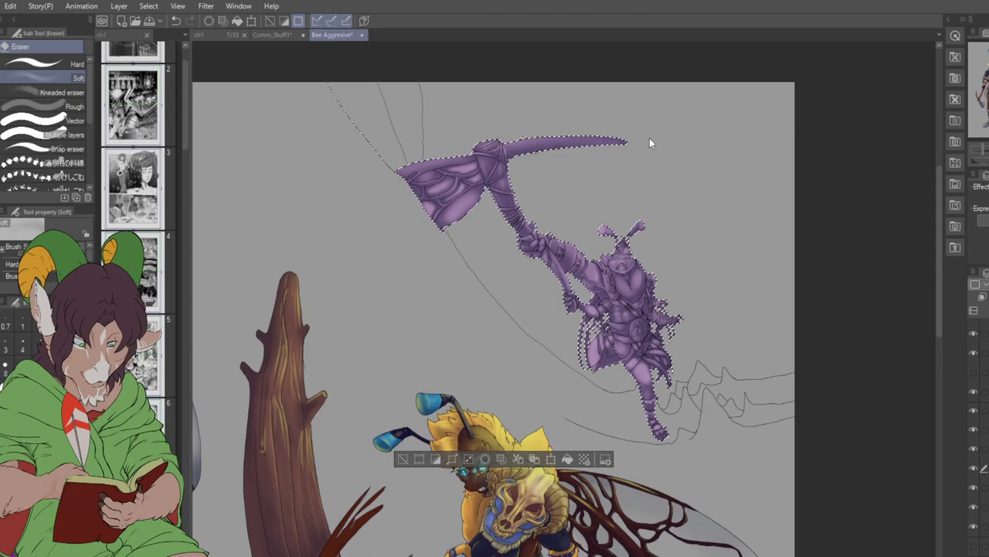
{"action": "key", "text": "ctrl+d"}
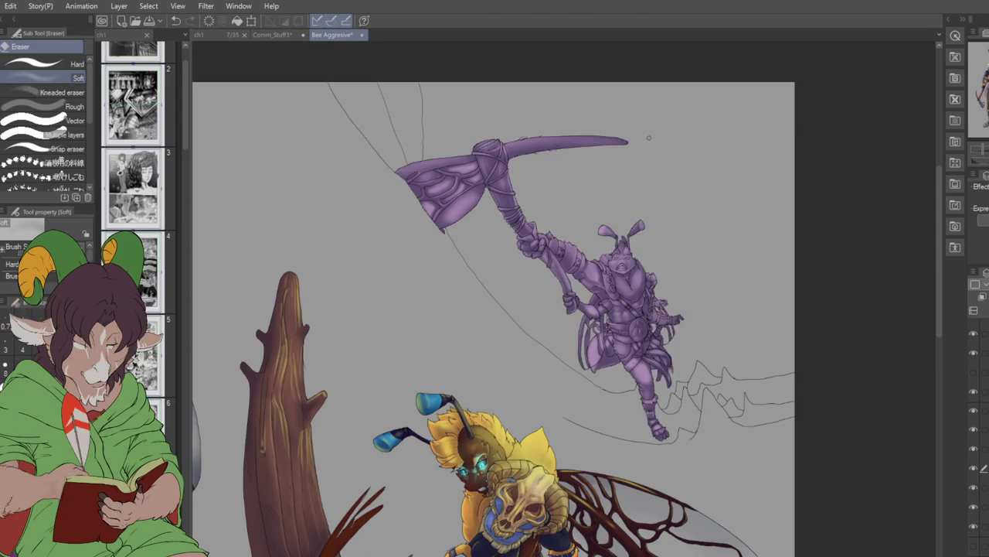
- Hide the dark shading over the figures and tree to expose the colours around the axe cut
{"action": "scroll", "coordinate": [649, 138], "scroll_direction": "down", "scroll_amount": 5}
{"action": "scroll", "coordinate": [588, 503], "scroll_direction": "up", "scroll_amount": 3}
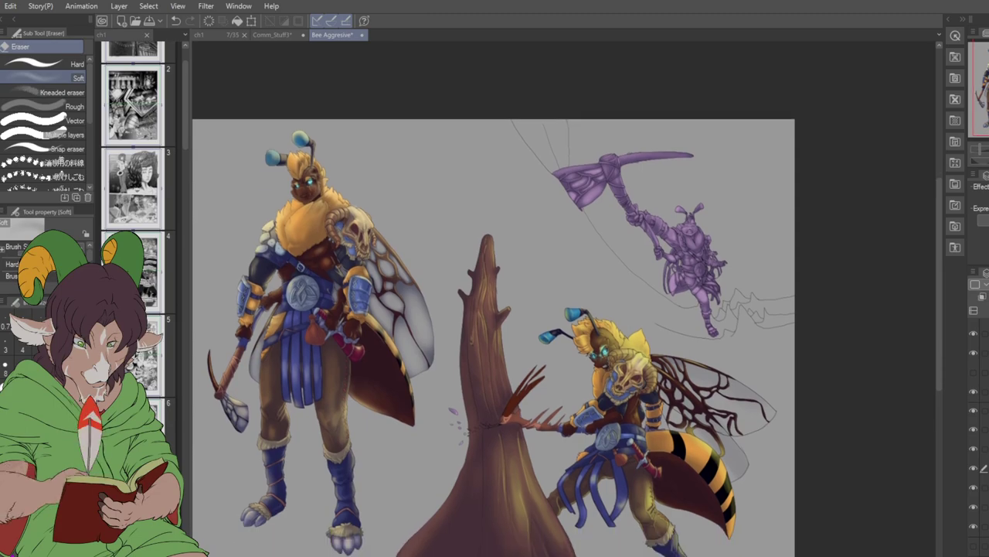
{"action": "scroll", "coordinate": [494, 317], "scroll_direction": "down", "scroll_amount": 2}
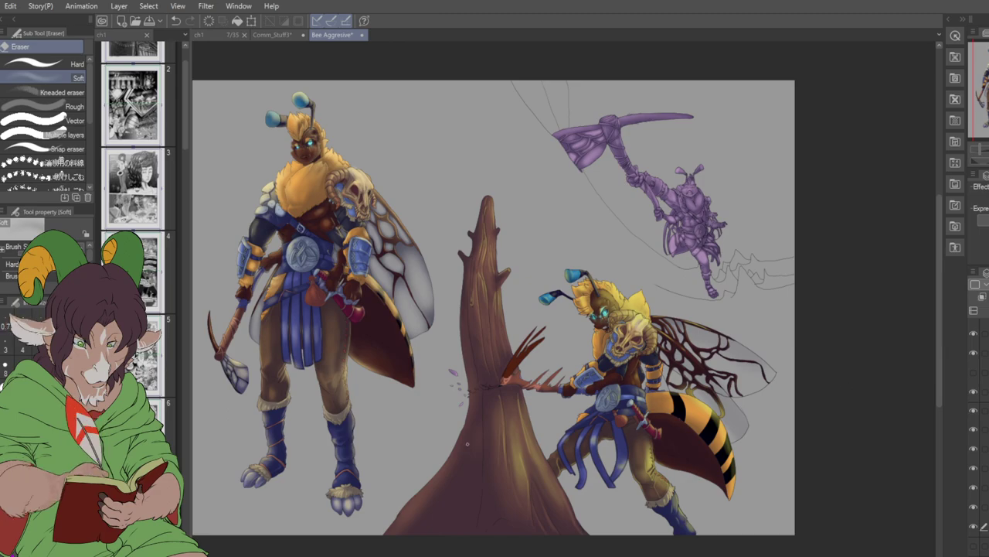
{"action": "scroll", "coordinate": [466, 443], "scroll_direction": "up", "scroll_amount": 5}
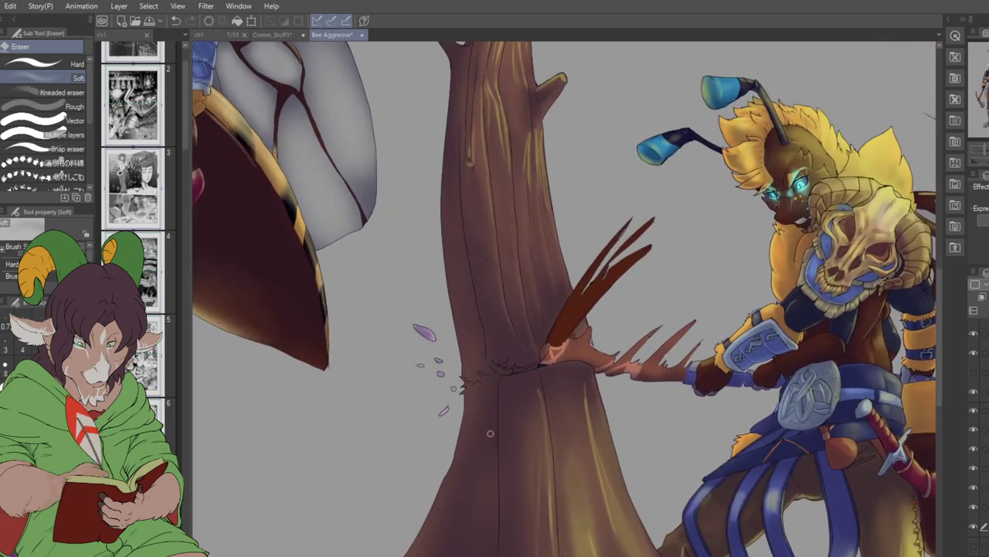
{"action": "left_click", "coordinate": [974, 468]}
{"action": "left_click", "coordinate": [973, 469]}
- Auto-select the four purple wood chips beside the tree cut, fill them with the trunk's brown and deselect
{"action": "key", "text": "i"}
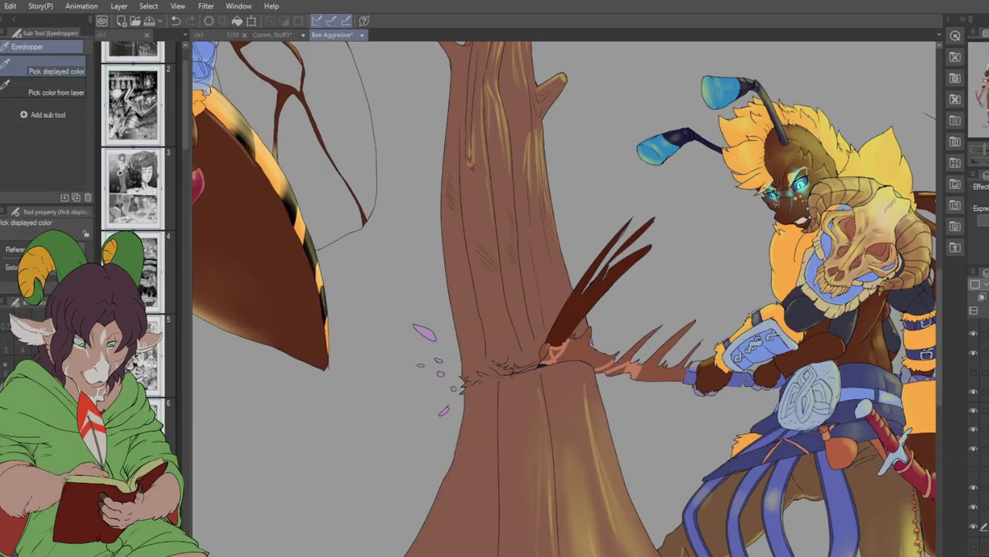
{"action": "key", "text": "w"}
{"action": "scroll", "coordinate": [367, 324], "scroll_direction": "up", "scroll_amount": 2}
{"action": "scroll", "coordinate": [408, 338], "scroll_direction": "up", "scroll_amount": 1}
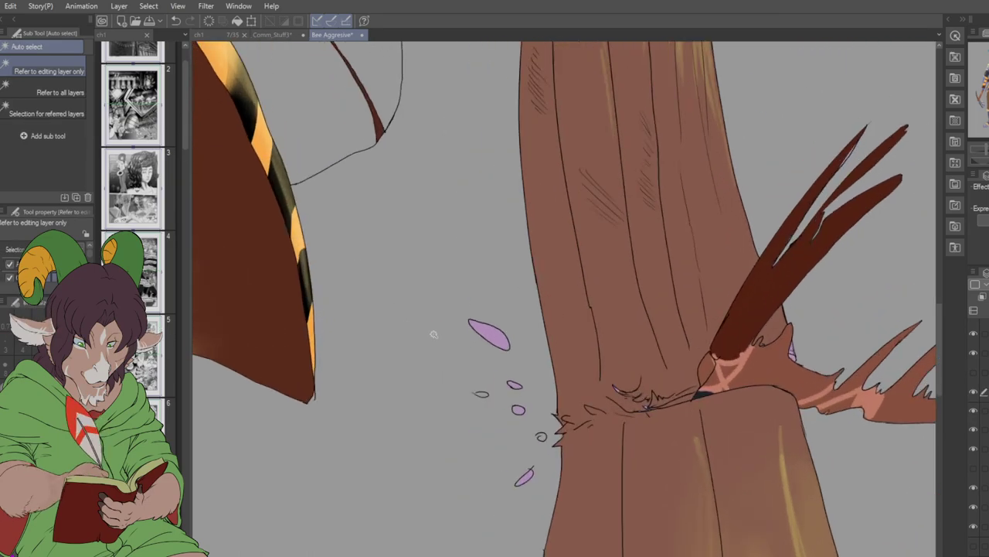
{"action": "left_click", "coordinate": [496, 327]}
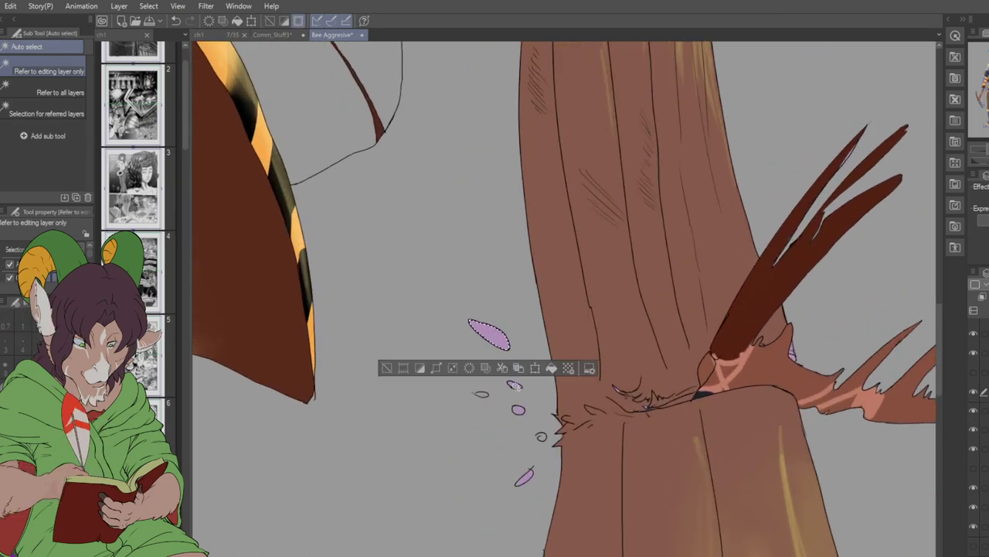
{"action": "left_click", "coordinate": [514, 384], "text": "shift"}
{"action": "left_click", "coordinate": [525, 476], "text": "shift"}
{"action": "left_click", "coordinate": [518, 409], "text": "shift"}
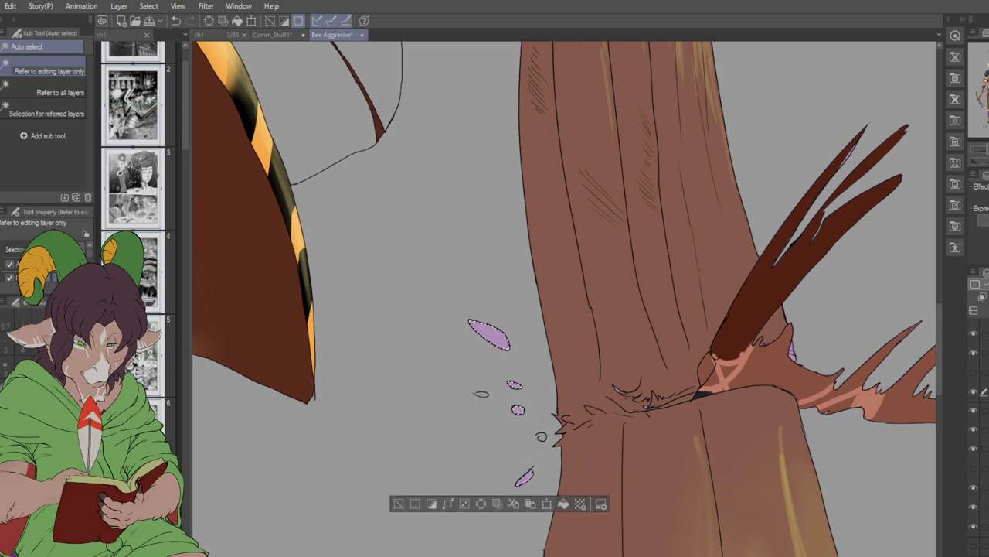
{"action": "key", "text": "alt+BackSpace"}
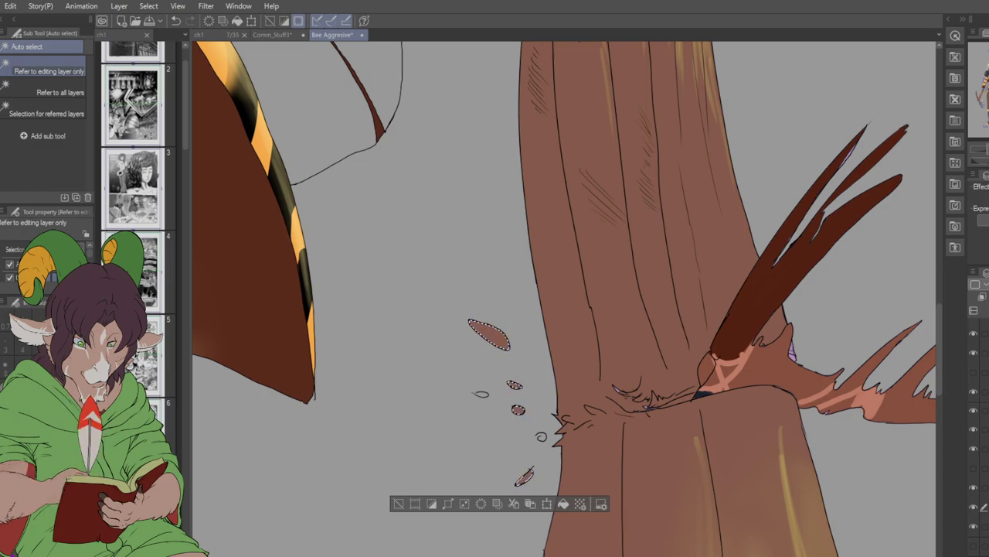
{"action": "key", "text": "ctrl+d"}
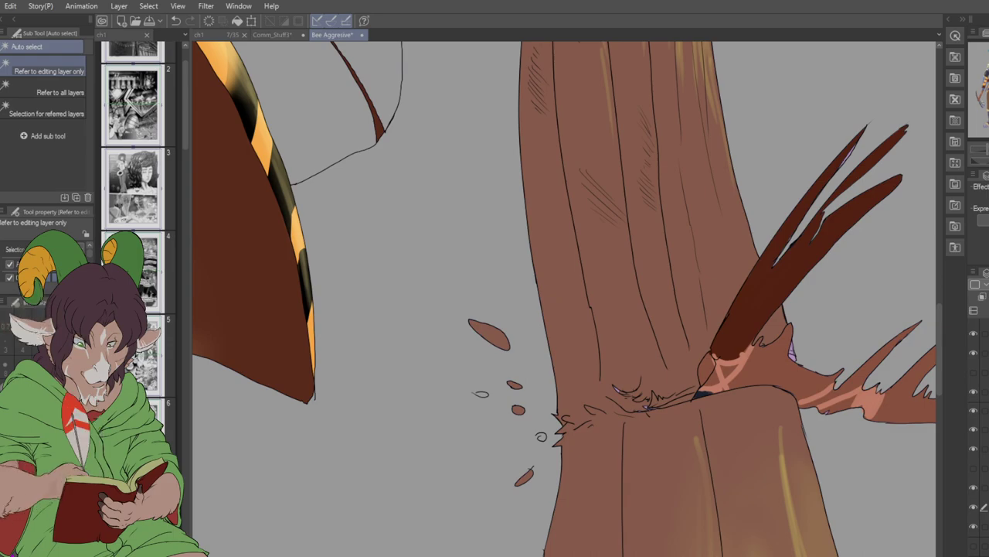
- Paint pale exposed wood along the splintered tree cut and onto the small flying chips with the K Hard 2 brush
{"action": "key", "text": "b"}
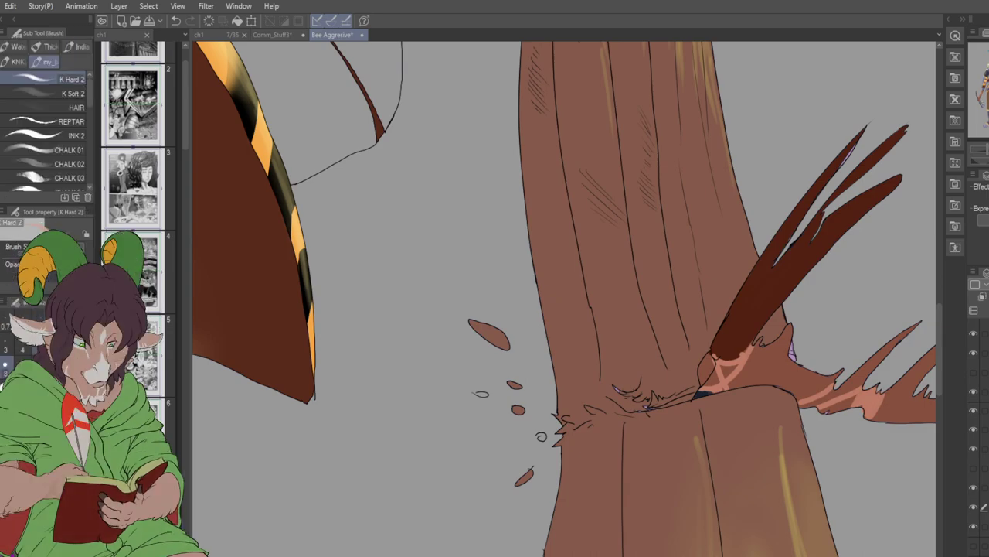
{"action": "mouse_move", "coordinate": [615, 388]}
{"action": "left_mouse_down"}
{"action": "mouse_move", "coordinate": [650, 412]}
{"action": "mouse_move", "coordinate": [693, 390]}
{"action": "left_mouse_up"}
{"action": "left_click_drag", "start_coordinate": [652, 407], "coordinate": [666, 402]}
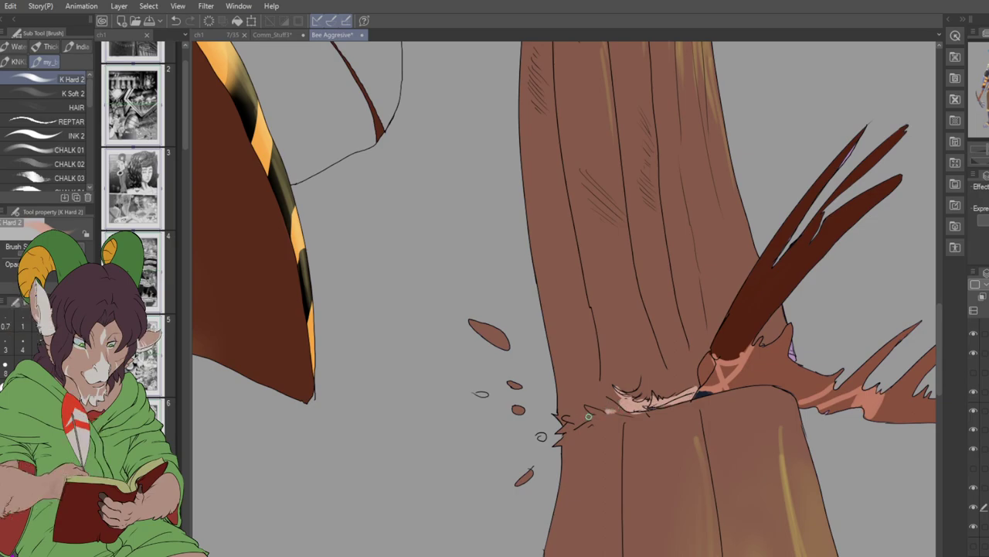
{"action": "left_click_drag", "start_coordinate": [576, 421], "coordinate": [589, 416]}
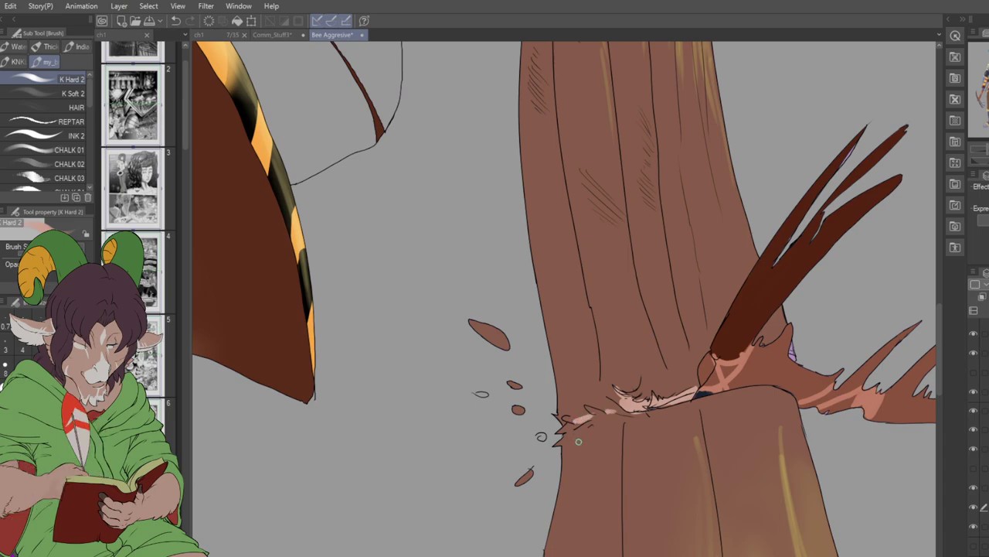
{"action": "left_click_drag", "start_coordinate": [480, 392], "coordinate": [478, 395]}
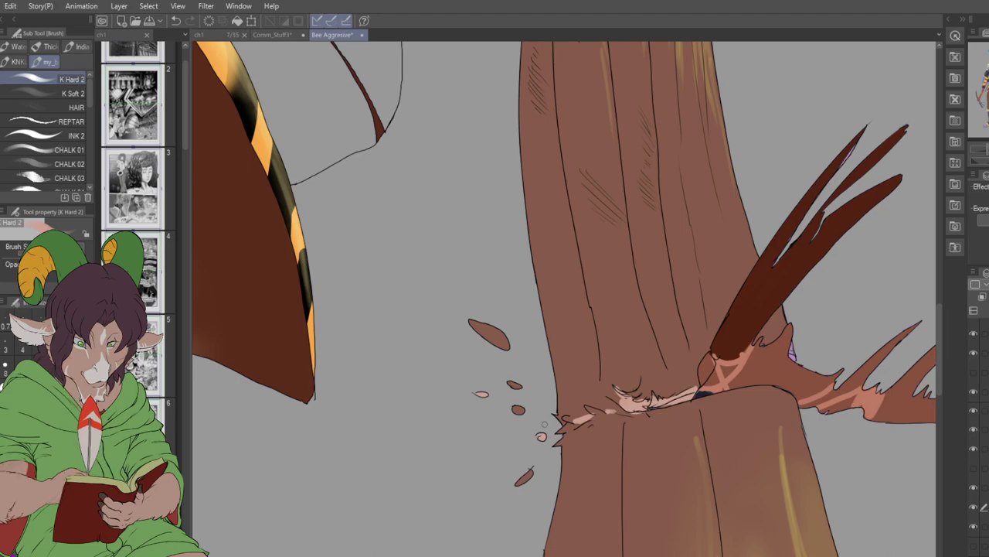
{"action": "left_click_drag", "start_coordinate": [515, 384], "coordinate": [517, 385]}
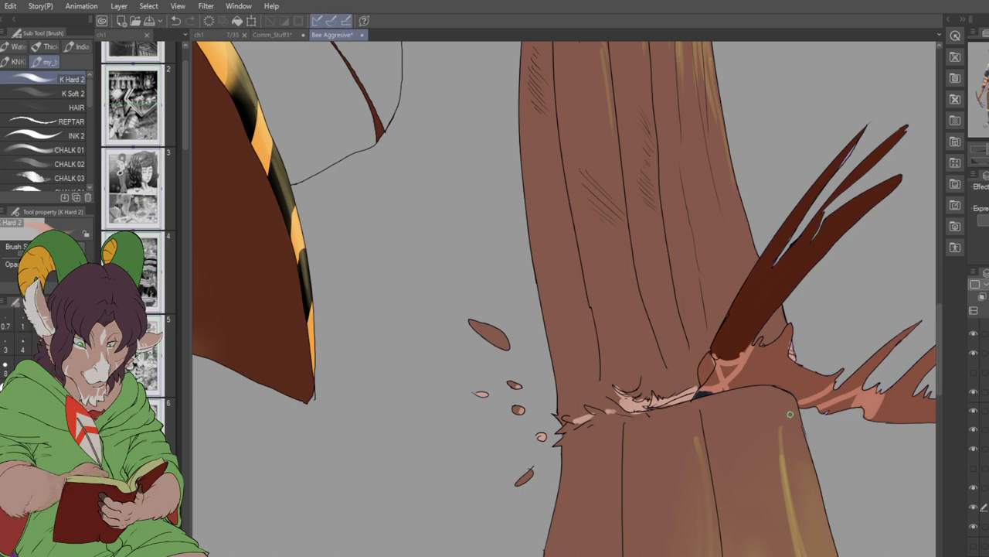
- Check the figures across the sheet and hide the painted highlights layer on the bee figures and tree
{"action": "scroll", "coordinate": [788, 415], "scroll_direction": "down", "scroll_amount": 5}
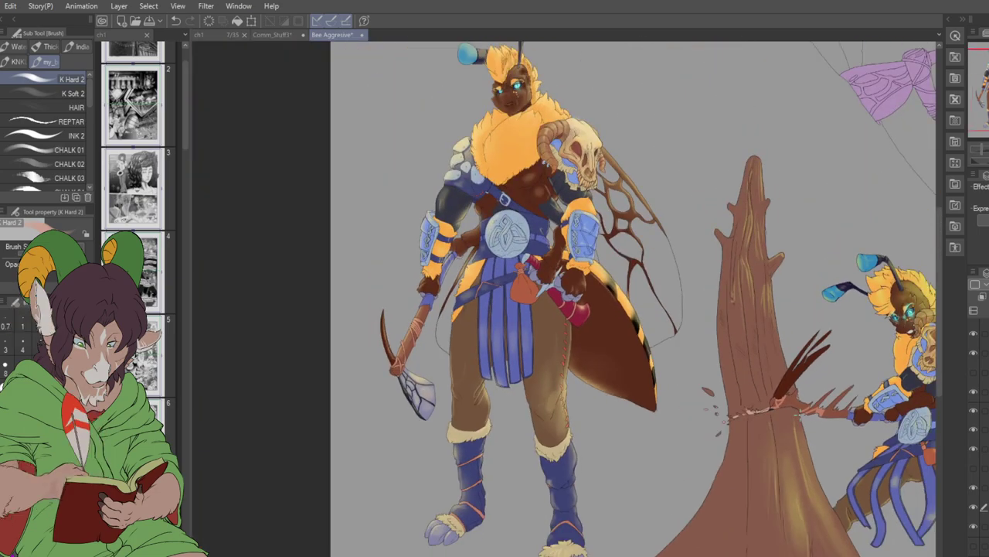
{"action": "scroll", "coordinate": [796, 414], "scroll_direction": "down", "scroll_amount": 2}
{"action": "scroll", "coordinate": [799, 415], "scroll_direction": "up", "scroll_amount": 3}
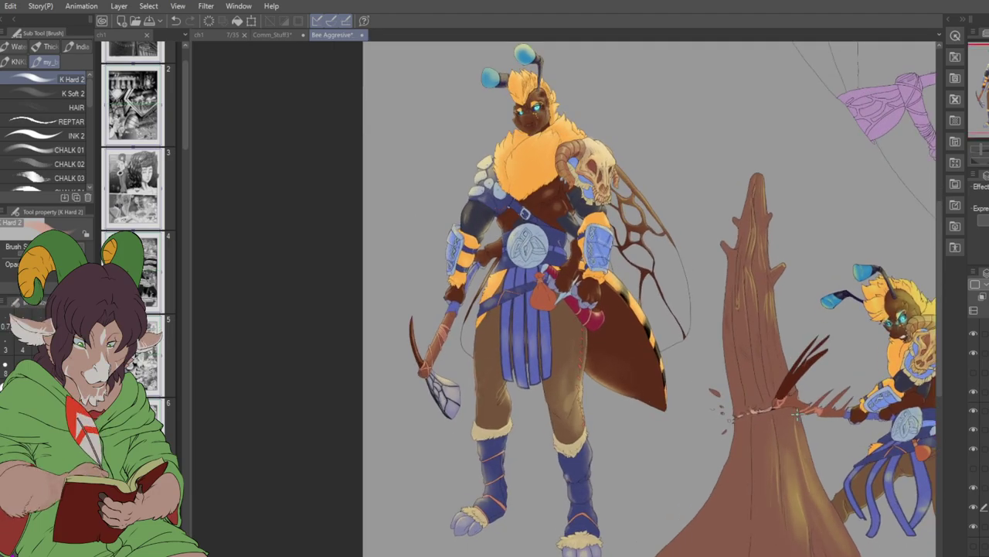
{"action": "left_click_drag", "start_coordinate": [909, 176], "coordinate": [664, 178]}
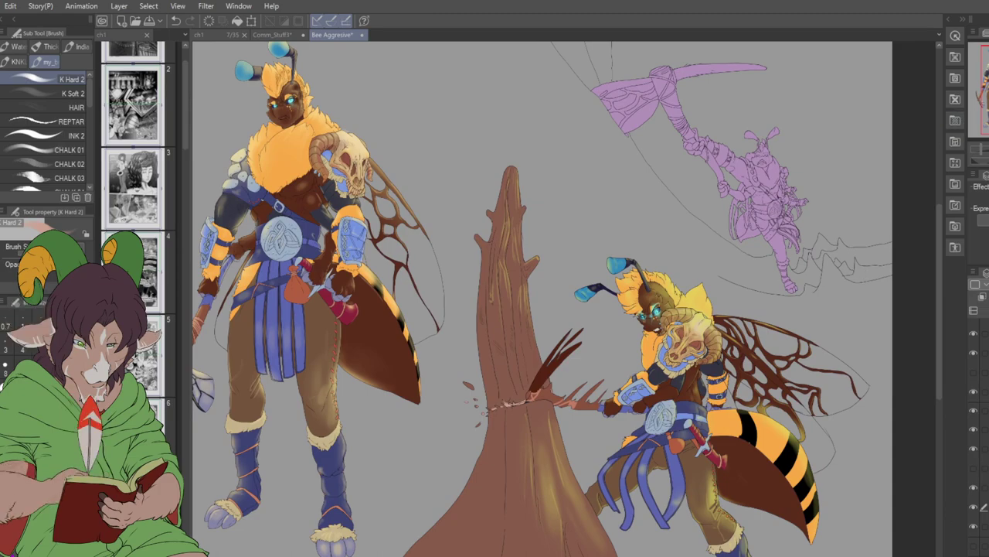
{"action": "left_click", "coordinate": [973, 429]}
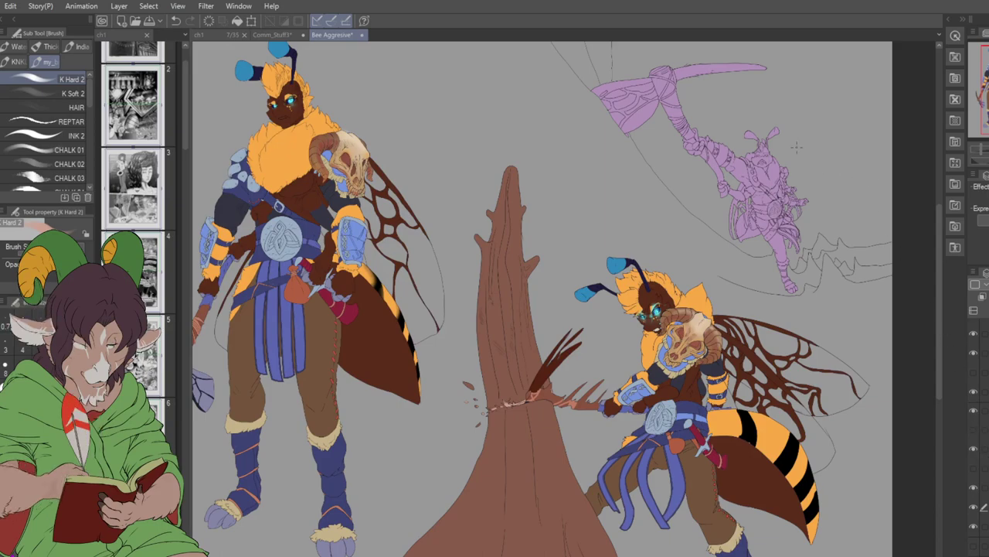
- Auto-select the upper-sleeve areas on both arms of the purple leaping warrior, referring to the editing layer only
{"action": "scroll", "coordinate": [712, 183], "scroll_direction": "up", "scroll_amount": 1}
{"action": "scroll", "coordinate": [712, 189], "scroll_direction": "down", "scroll_amount": 3}
{"action": "scroll", "coordinate": [711, 189], "scroll_direction": "up", "scroll_amount": 2}
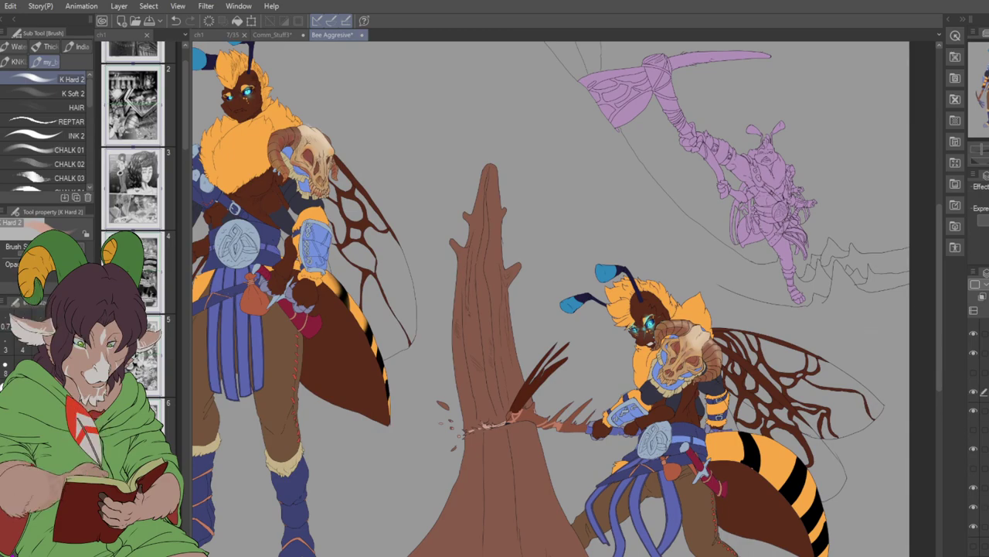
{"action": "key", "text": "w"}
{"action": "left_click", "coordinate": [742, 168]}
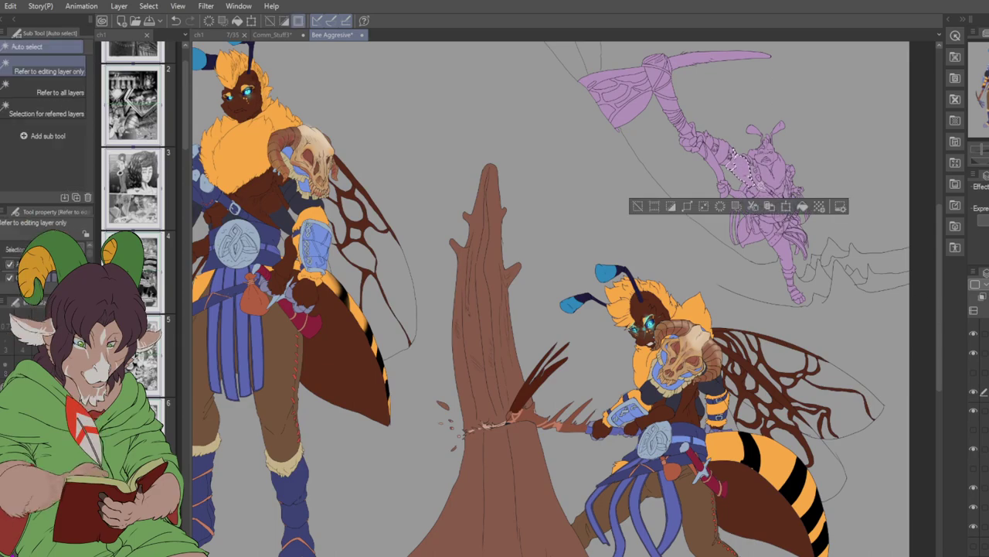
{"action": "scroll", "coordinate": [758, 170], "scroll_direction": "up", "scroll_amount": 5}
{"action": "scroll", "coordinate": [756, 187], "scroll_direction": "up", "scroll_amount": 2}
{"action": "left_click", "coordinate": [847, 216]}
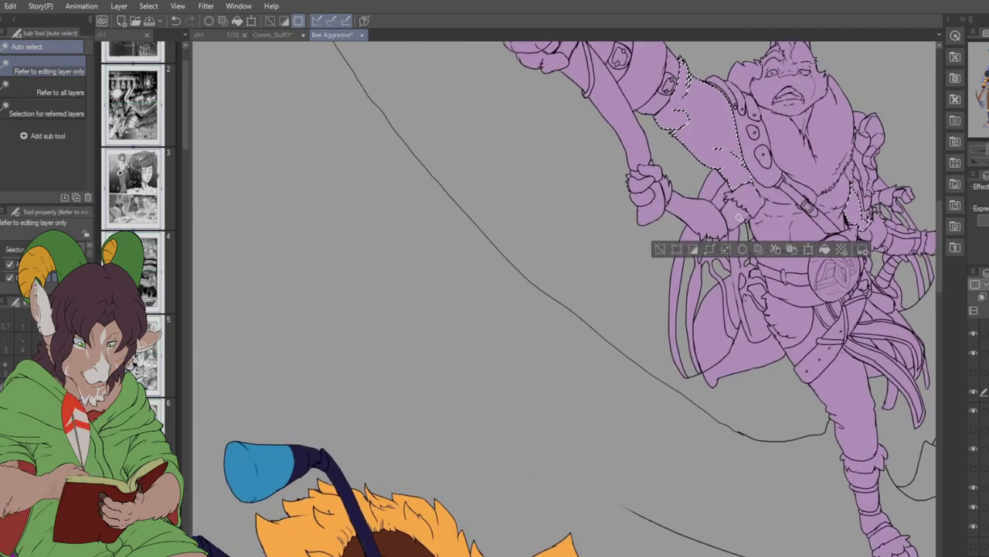
- Try to add the narrow hanging strip beside the leaping warrior's waist to the selection, and undo that addition
{"action": "left_click", "coordinate": [746, 310]}
{"action": "scroll", "coordinate": [748, 278], "scroll_direction": "down", "scroll_amount": 2}
{"action": "scroll", "coordinate": [759, 217], "scroll_direction": "up", "scroll_amount": 2}
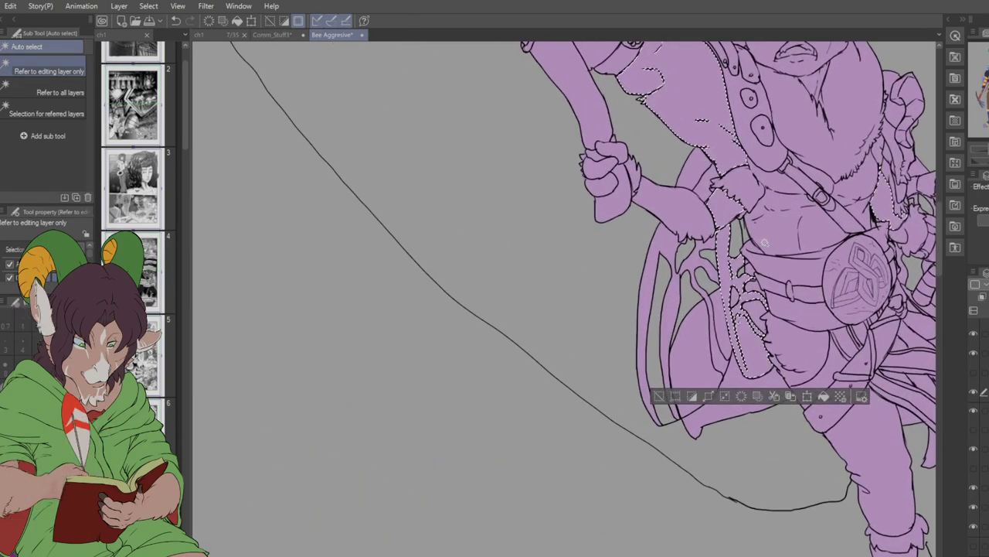
{"action": "scroll", "coordinate": [742, 240], "scroll_direction": "up", "scroll_amount": 1}
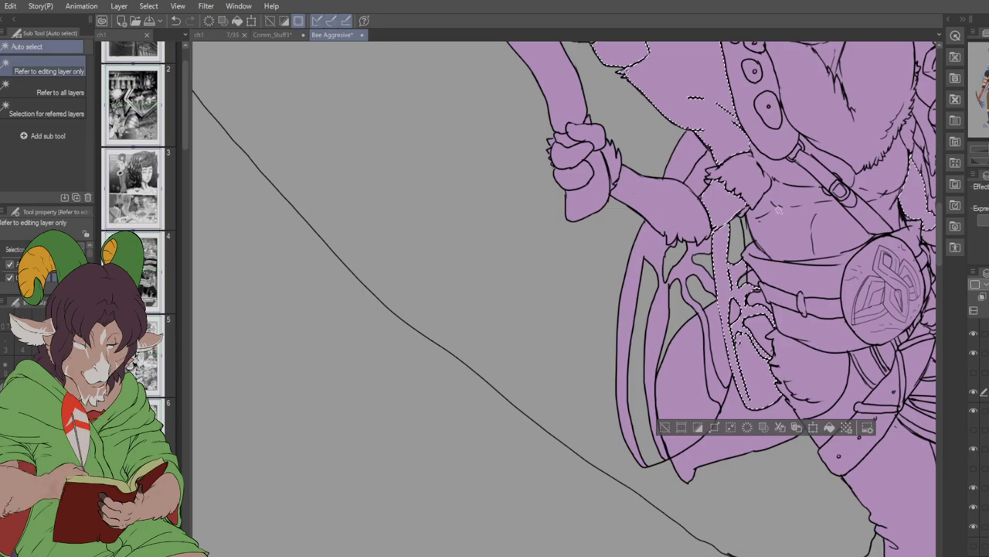
{"action": "key", "text": "ctrl+z"}
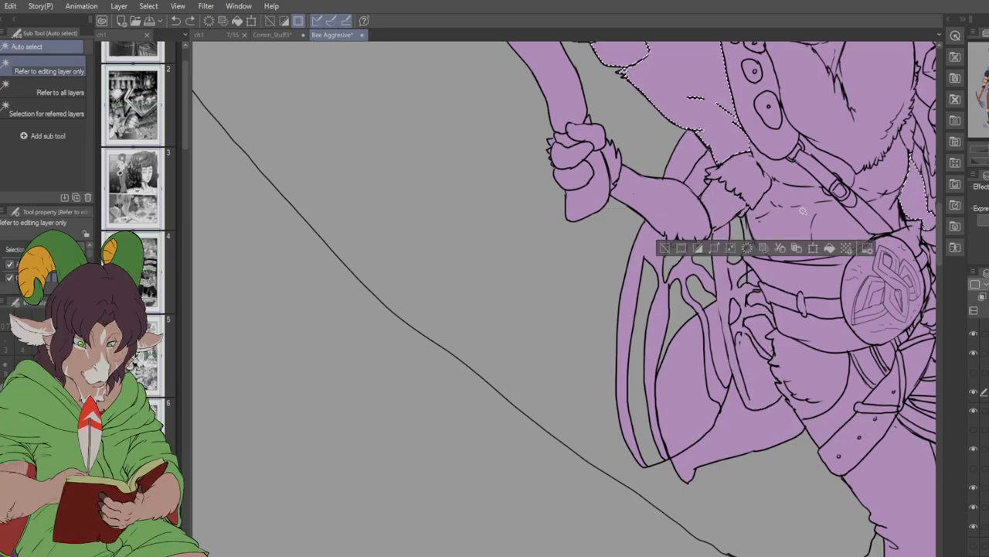
{"action": "scroll", "coordinate": [854, 189], "scroll_direction": "down", "scroll_amount": 3}
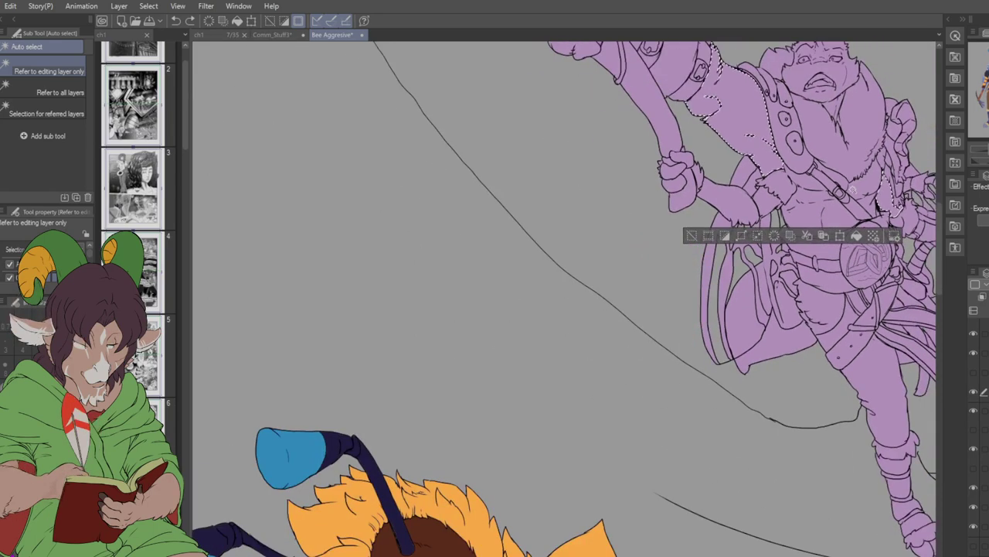
{"action": "scroll", "coordinate": [854, 189], "scroll_direction": "down", "scroll_amount": 2}
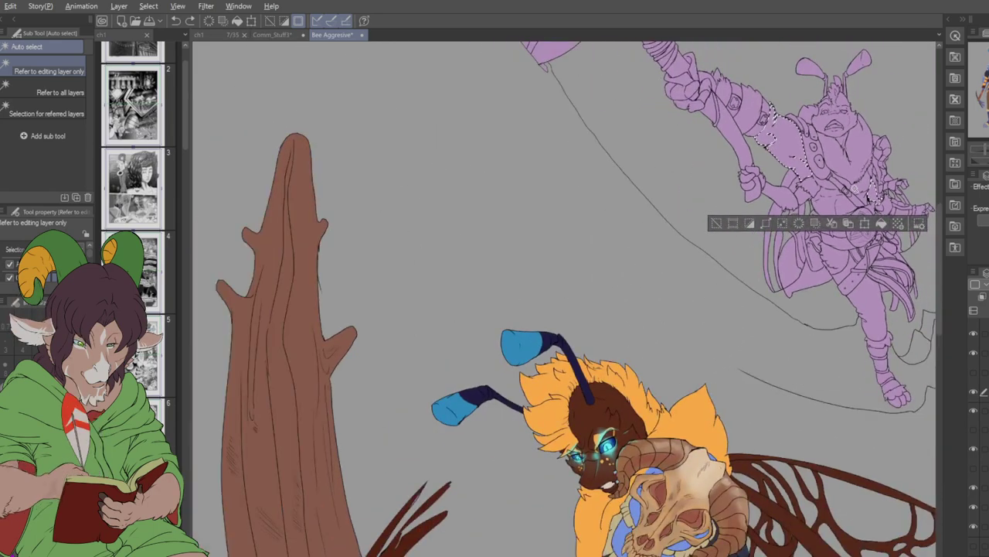
{"action": "scroll", "coordinate": [854, 189], "scroll_direction": "up", "scroll_amount": 3}
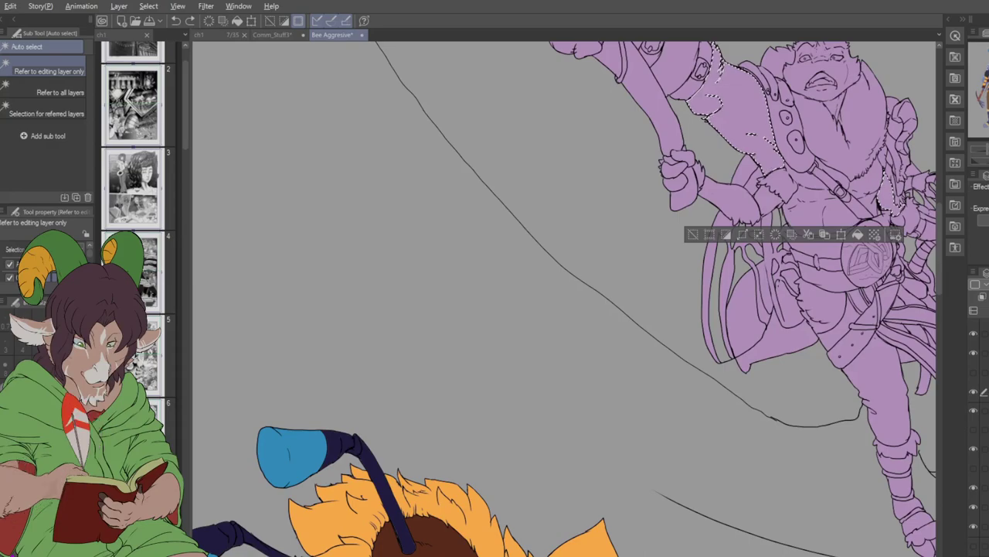
{"action": "left_click_drag", "start_coordinate": [854, 189], "coordinate": [765, 175]}
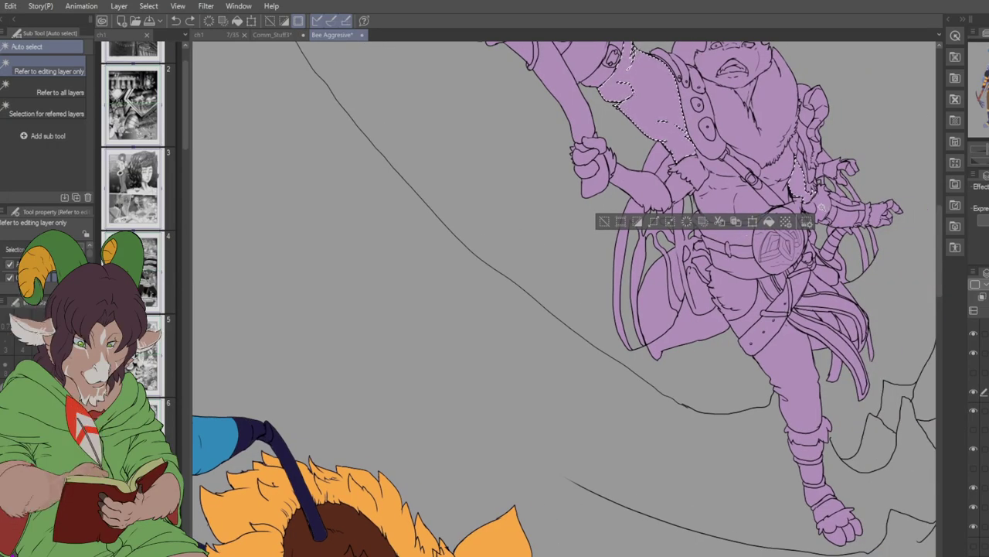
- Add the furry elbow of the outstretched arm and the bent elbow below the raised arm to the axe-wielding bee's sleeve selection
{"action": "left_click", "coordinate": [821, 207]}
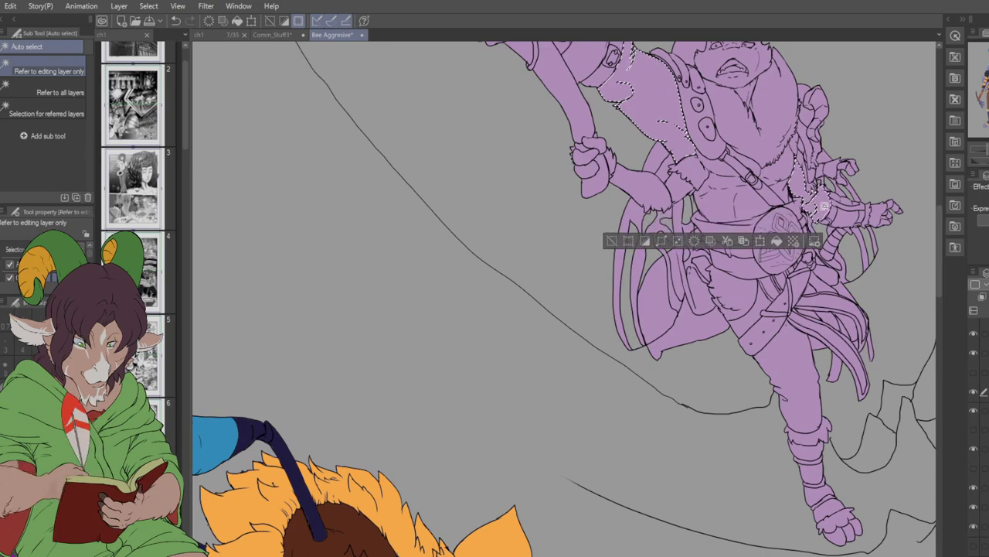
{"action": "scroll", "coordinate": [815, 205], "scroll_direction": "down", "scroll_amount": 2}
{"action": "scroll", "coordinate": [823, 202], "scroll_direction": "up", "scroll_amount": 2}
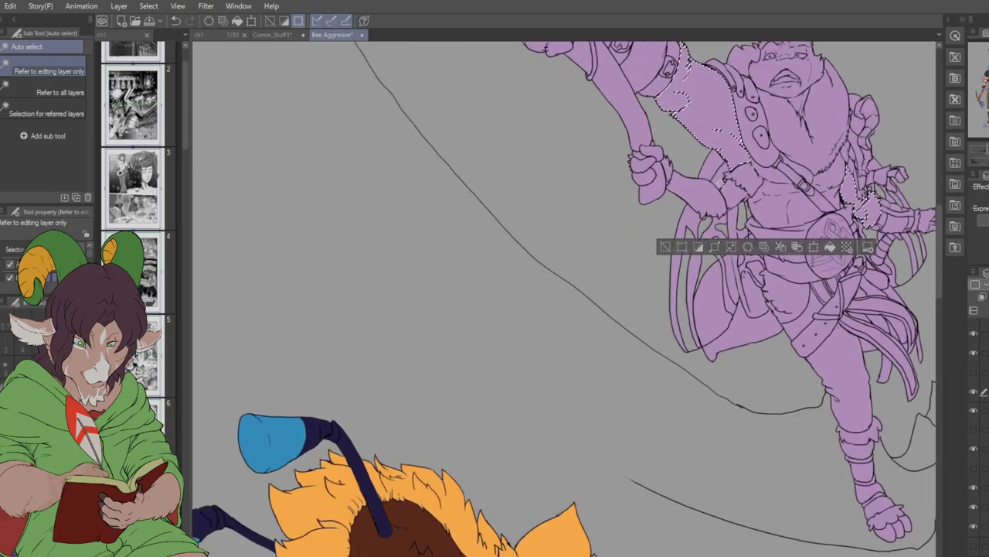
{"action": "scroll", "coordinate": [823, 202], "scroll_direction": "up", "scroll_amount": 5}
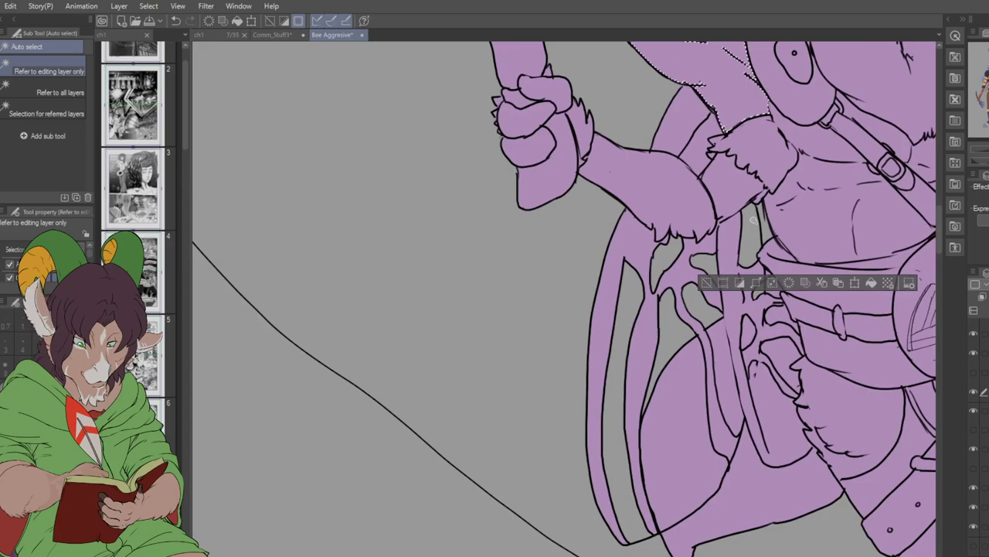
{"action": "scroll", "coordinate": [753, 221], "scroll_direction": "down", "scroll_amount": 3}
{"action": "scroll", "coordinate": [755, 221], "scroll_direction": "up", "scroll_amount": 2}
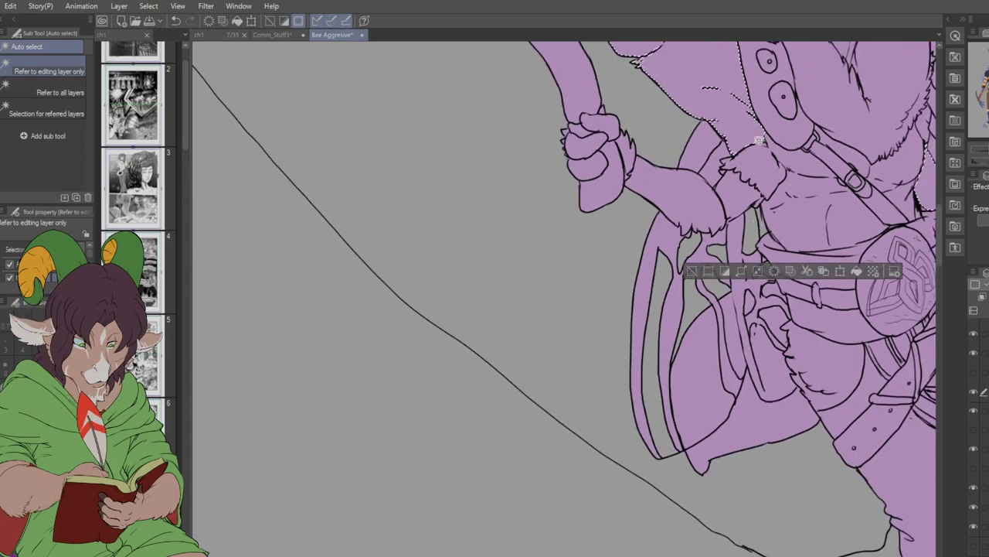
{"action": "key", "text": "m"}
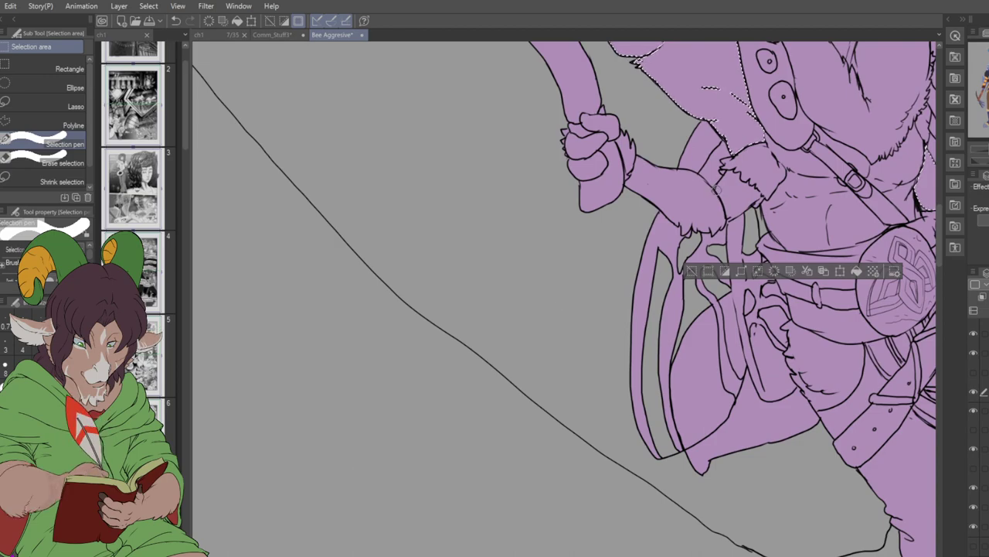
{"action": "mouse_move", "coordinate": [727, 203]}
{"action": "left_mouse_down"}
{"action": "mouse_move", "coordinate": [724, 174]}
{"action": "mouse_move", "coordinate": [748, 195]}
{"action": "left_mouse_up"}
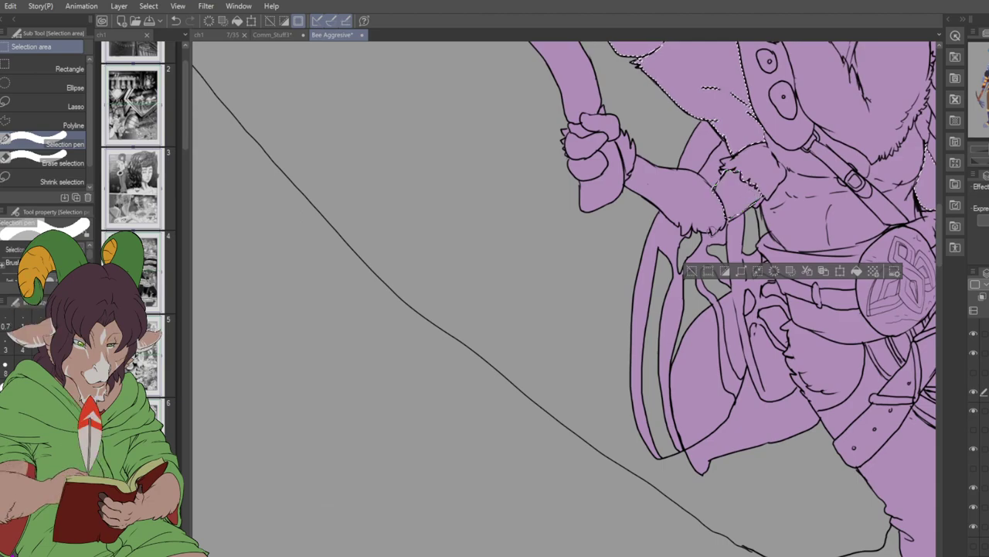
- Fill the selected sleeve and elbow areas with the dark navy sampled from the finished foreground bee, and deselect
{"action": "scroll", "coordinate": [564, 298], "scroll_direction": "down", "scroll_amount": 10}
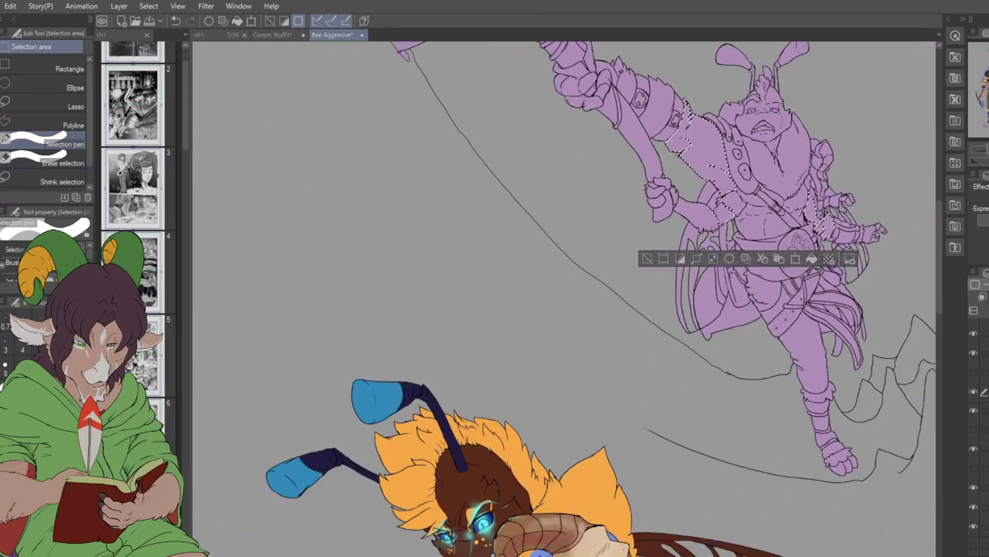
{"action": "scroll", "coordinate": [657, 417], "scroll_direction": "up", "scroll_amount": 5}
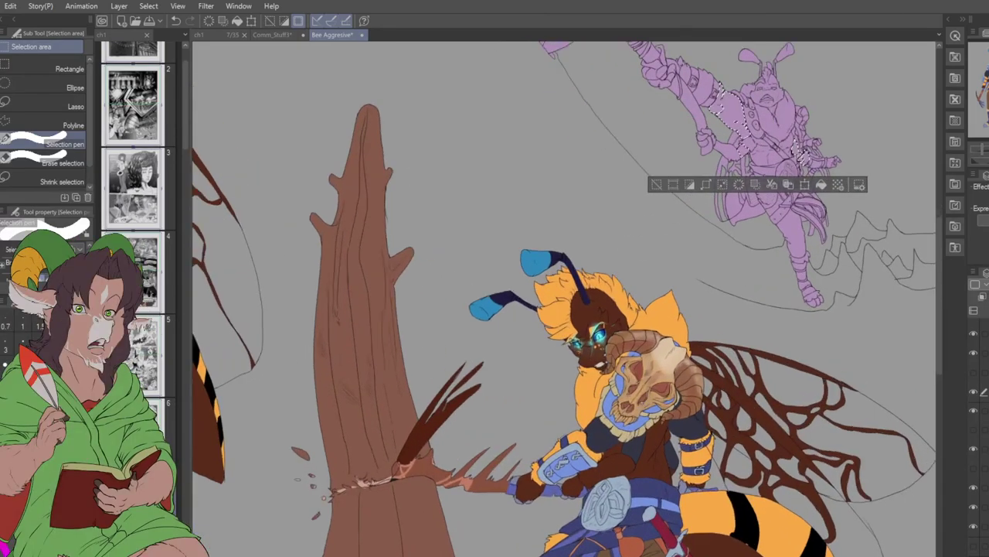
{"action": "key", "text": "i"}
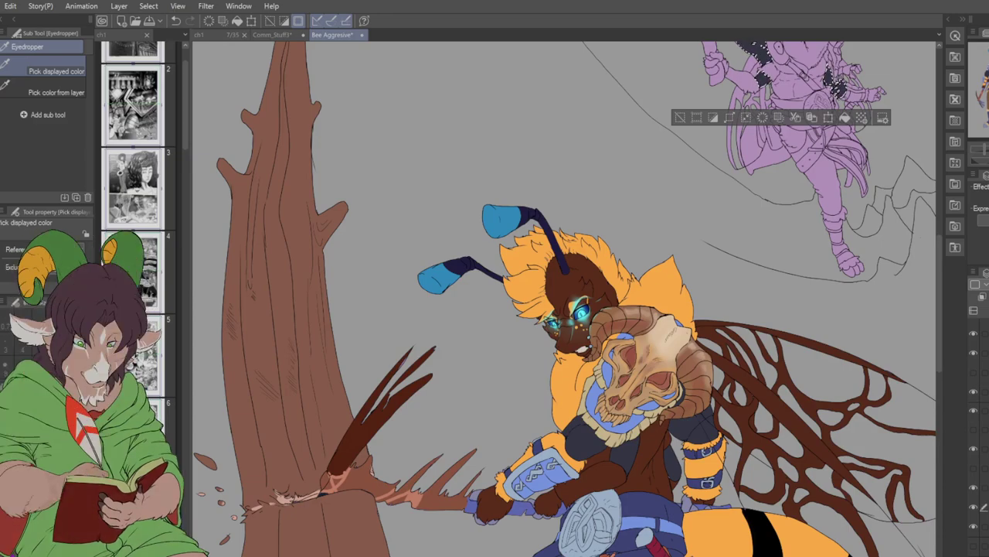
{"action": "scroll", "coordinate": [565, 299], "scroll_direction": "up", "scroll_amount": 5}
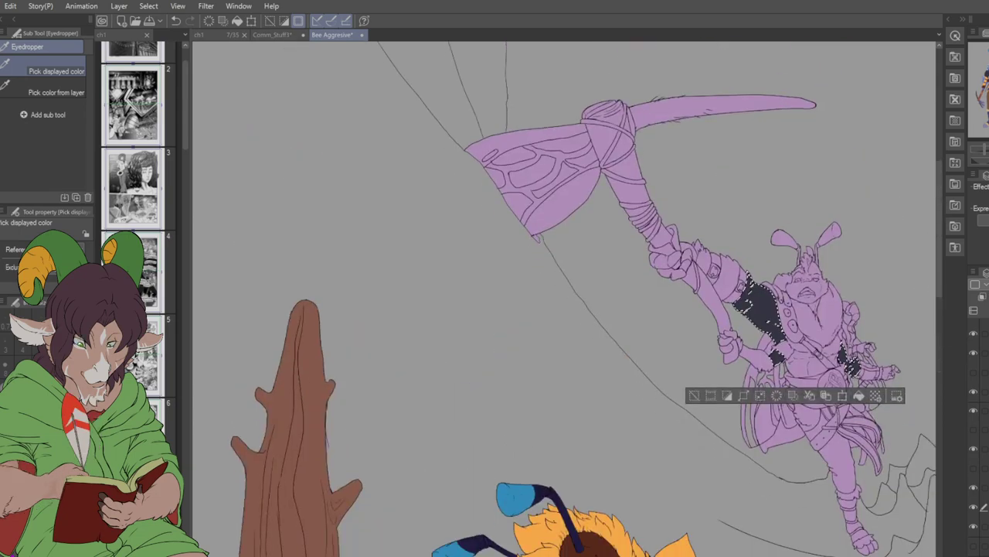
{"action": "scroll", "coordinate": [564, 299], "scroll_direction": "down", "scroll_amount": 5}
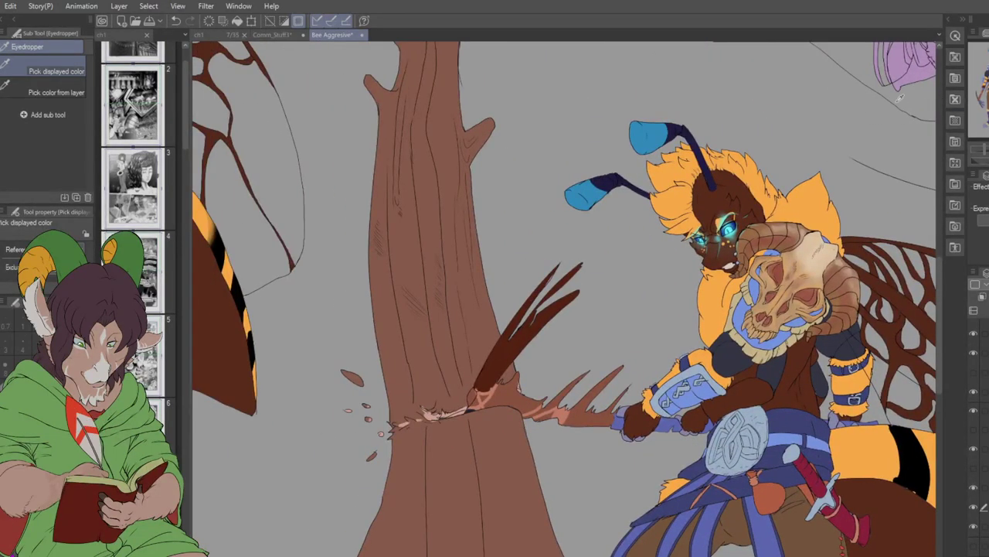
{"action": "scroll", "coordinate": [564, 299], "scroll_direction": "up", "scroll_amount": 5}
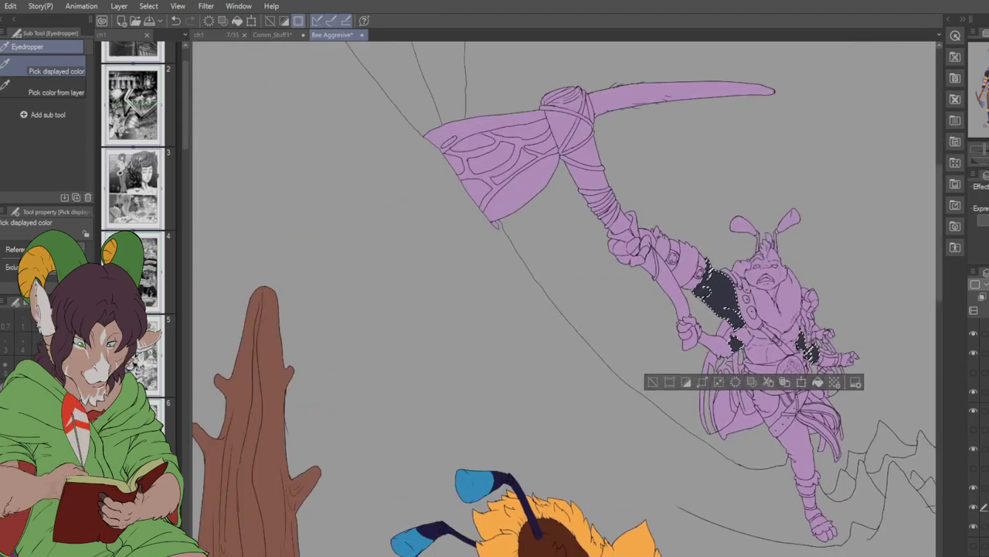
{"action": "key", "text": "ctrl+d"}
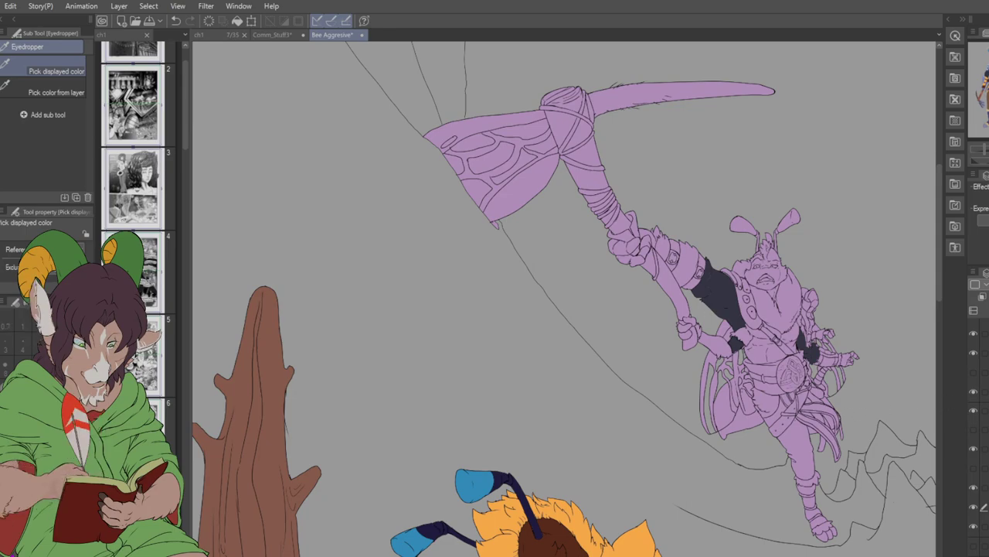
- Auto-select the furry bands on the axe-wielding bee's raised arm and the forearm of its outstretched arm
{"action": "scroll", "coordinate": [854, 225], "scroll_direction": "down", "scroll_amount": 3}
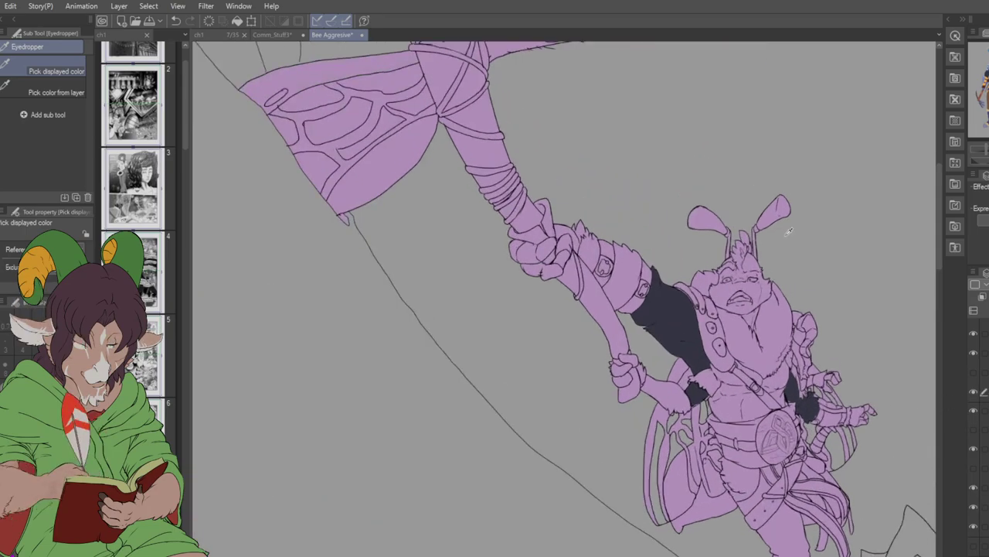
{"action": "scroll", "coordinate": [780, 241], "scroll_direction": "up", "scroll_amount": 5}
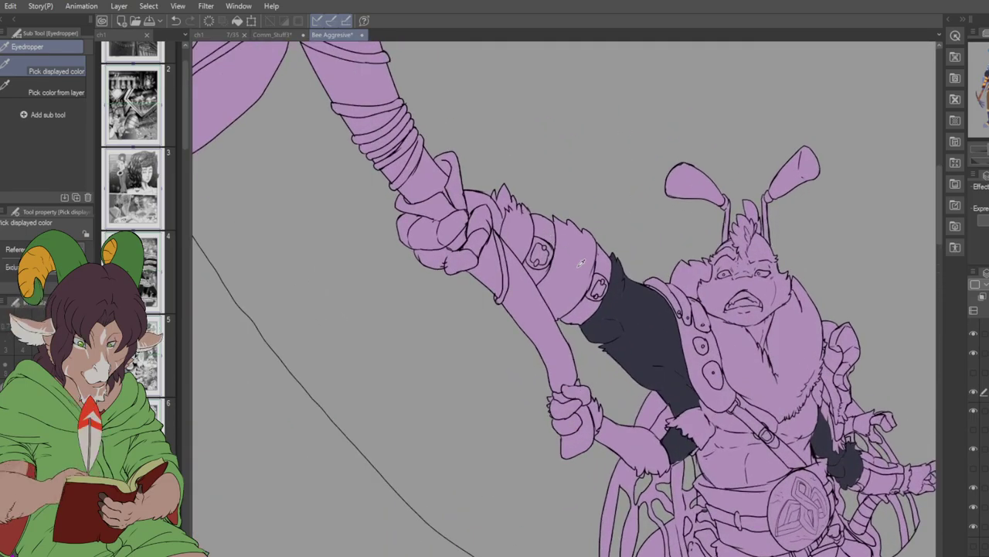
{"action": "key", "text": "w"}
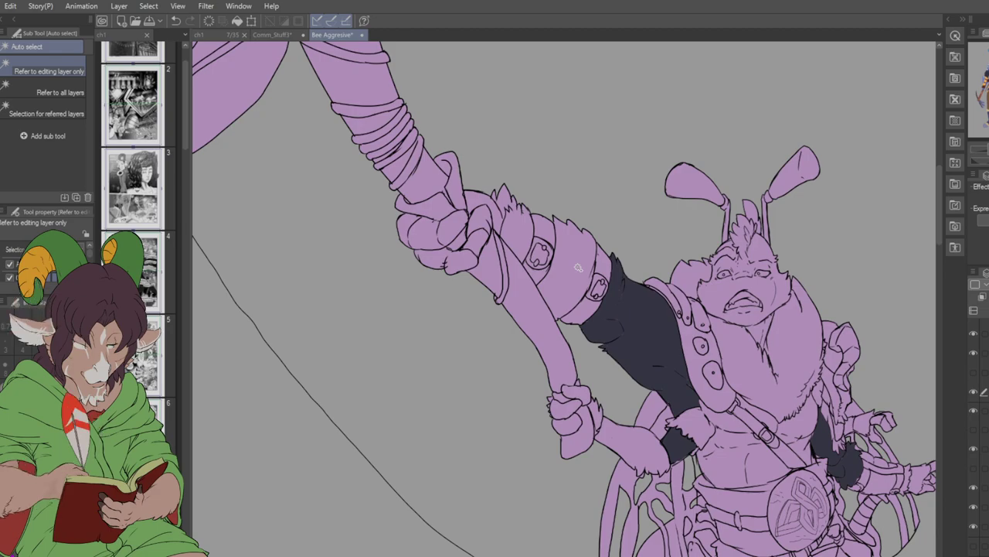
{"action": "left_click", "coordinate": [571, 268]}
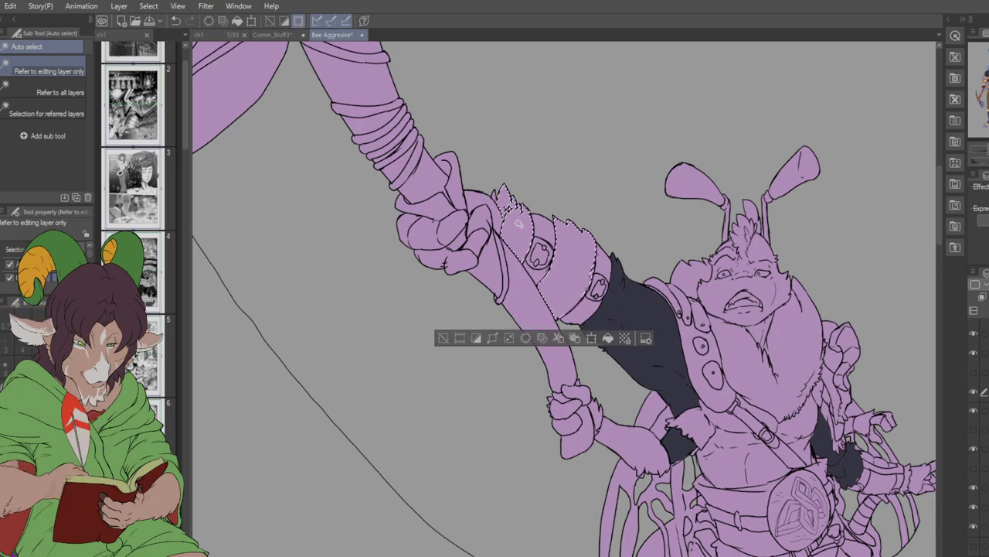
{"action": "scroll", "coordinate": [647, 240], "scroll_direction": "down", "scroll_amount": 5}
{"action": "scroll", "coordinate": [647, 240], "scroll_direction": "down", "scroll_amount": 3}
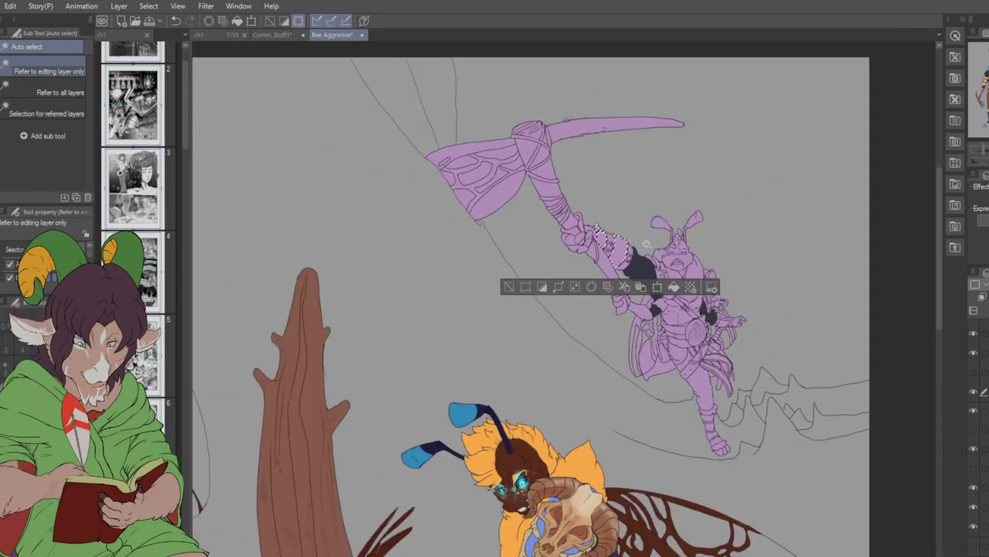
{"action": "scroll", "coordinate": [647, 239], "scroll_direction": "up", "scroll_amount": 4}
{"action": "scroll", "coordinate": [647, 240], "scroll_direction": "up", "scroll_amount": 3}
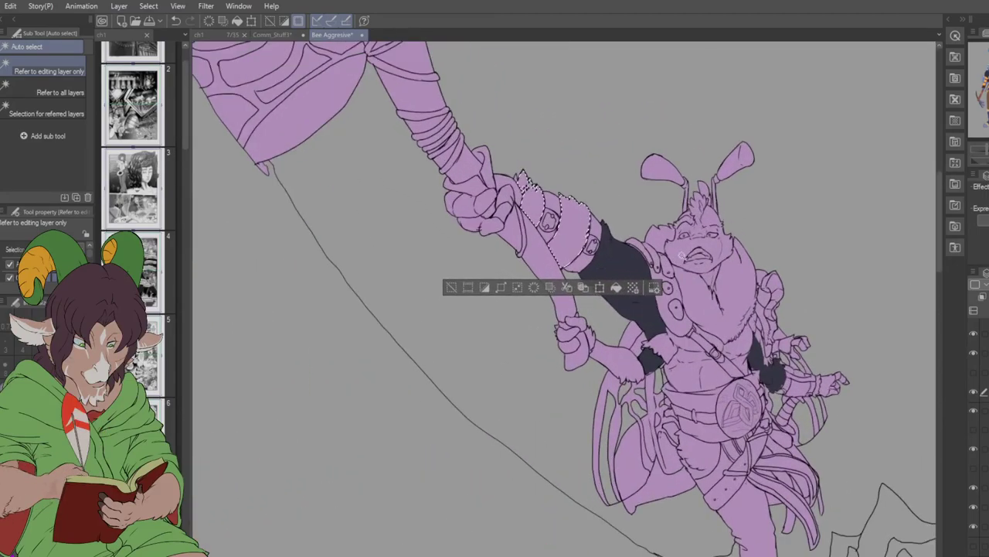
{"action": "scroll", "coordinate": [647, 240], "scroll_direction": "down", "scroll_amount": 4}
{"action": "scroll", "coordinate": [647, 240], "scroll_direction": "up", "scroll_amount": 1}
{"action": "scroll", "coordinate": [755, 335], "scroll_direction": "up", "scroll_amount": 4}
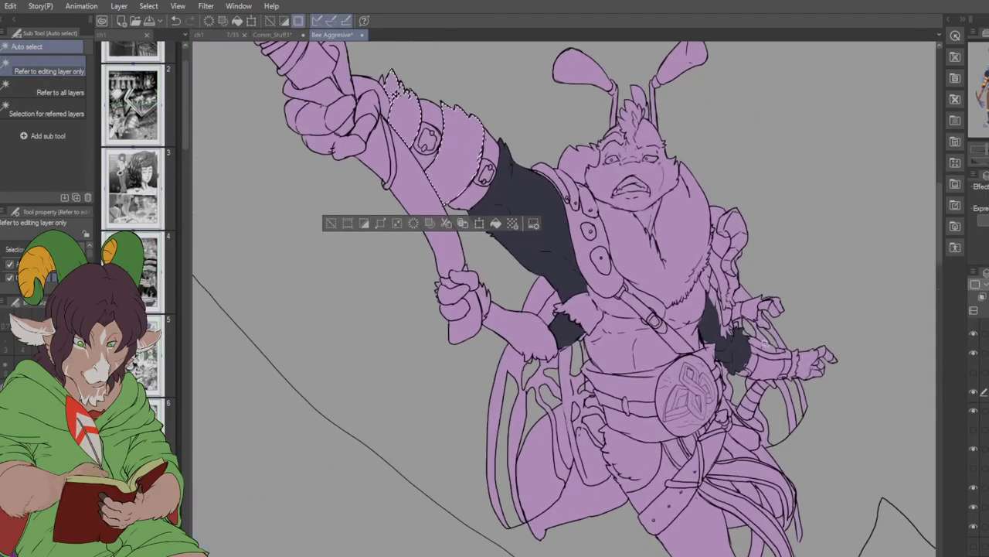
{"action": "left_click", "coordinate": [777, 374], "text": "shift"}
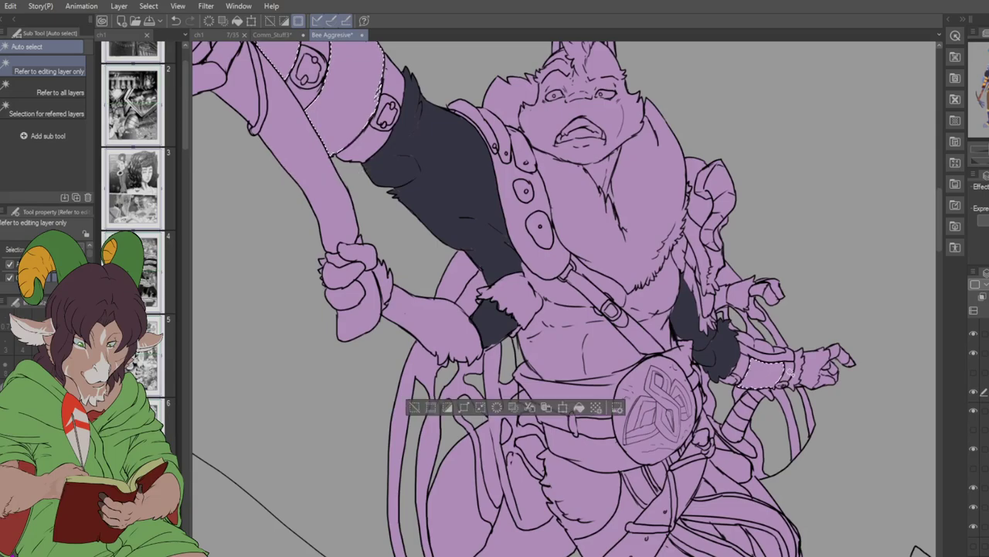
- Add both thigh areas of the axe-wielding bee to the selection, fill all selected areas with orange, and deselect
{"action": "scroll", "coordinate": [687, 210], "scroll_direction": "down", "scroll_amount": 3}
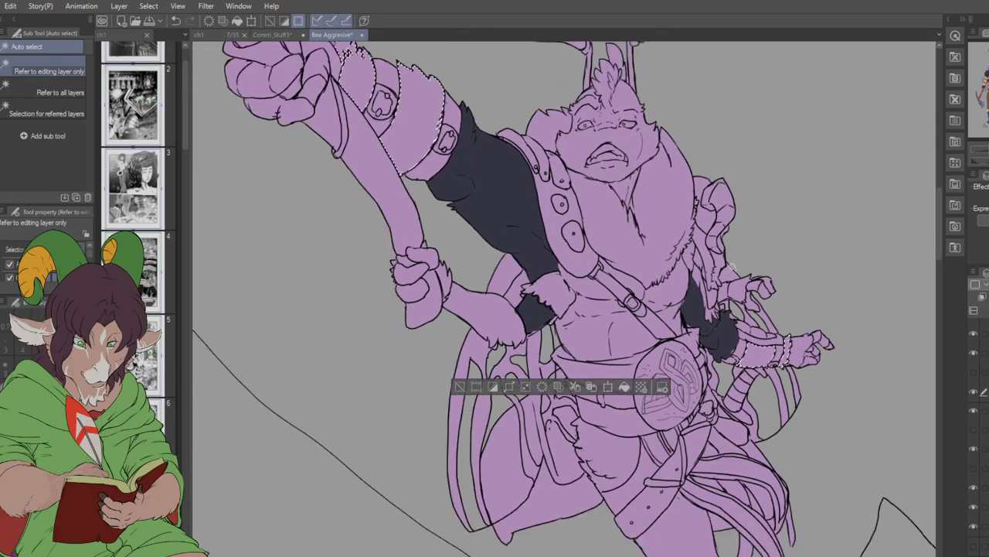
{"action": "scroll", "coordinate": [687, 209], "scroll_direction": "down", "scroll_amount": 2}
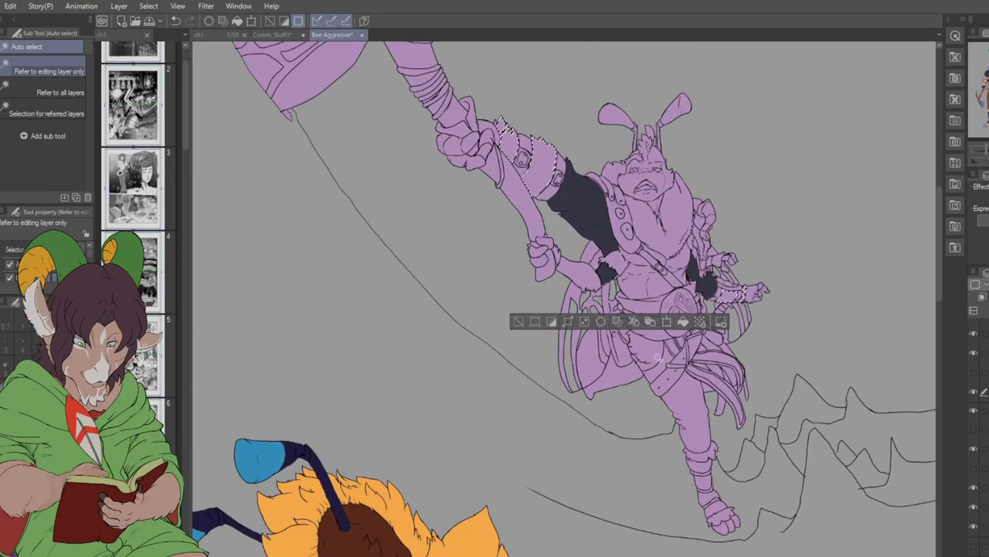
{"action": "left_click", "coordinate": [702, 304], "text": "shift"}
{"action": "scroll", "coordinate": [704, 298], "scroll_direction": "up", "scroll_amount": 1}
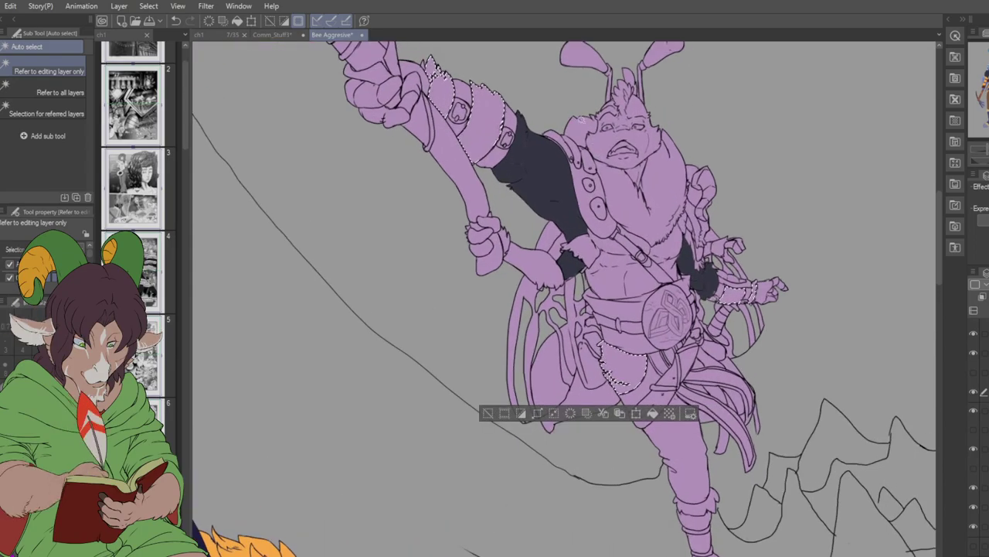
{"action": "left_click", "coordinate": [548, 378], "text": "shift"}
{"action": "left_click", "coordinate": [566, 340], "text": "shift"}
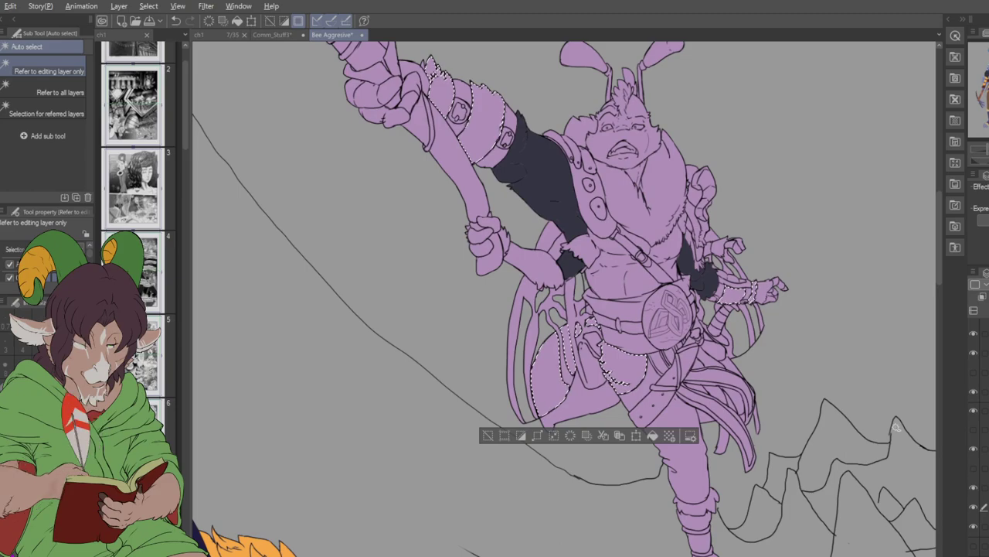
{"action": "key", "text": "alt+BackSpace"}
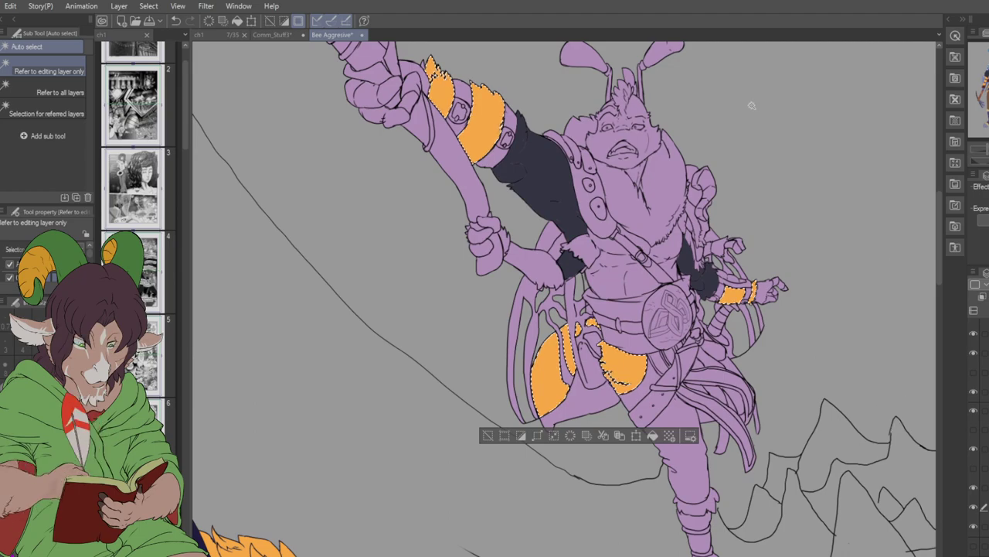
{"action": "key", "text": "ctrl+d"}
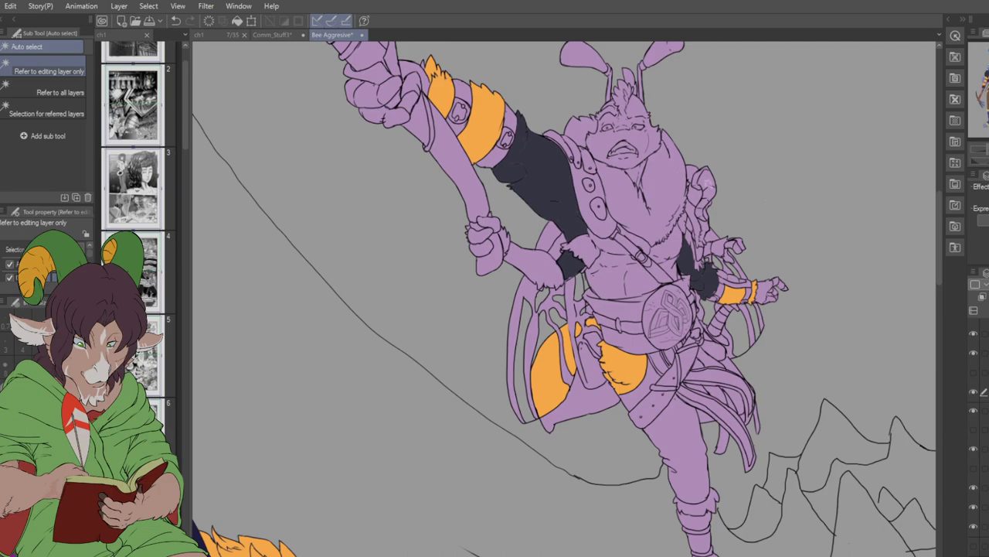
- Select both sides of the axe-wielding bee's fluffy neck and chest ruff, fill them with orange, and deselect
{"action": "left_click", "coordinate": [662, 178]}
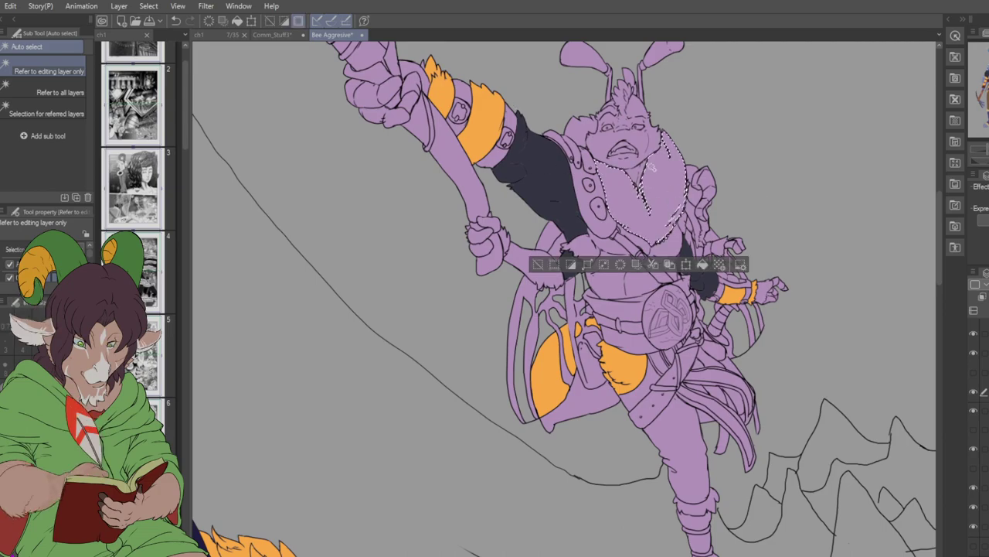
{"action": "left_click", "coordinate": [578, 138]}
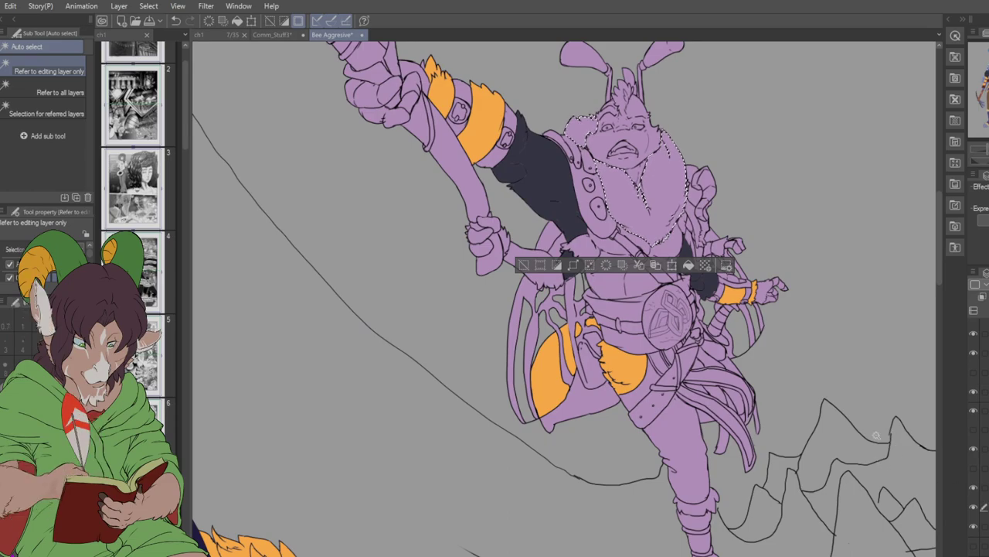
{"action": "key", "text": "alt+BackSpace"}
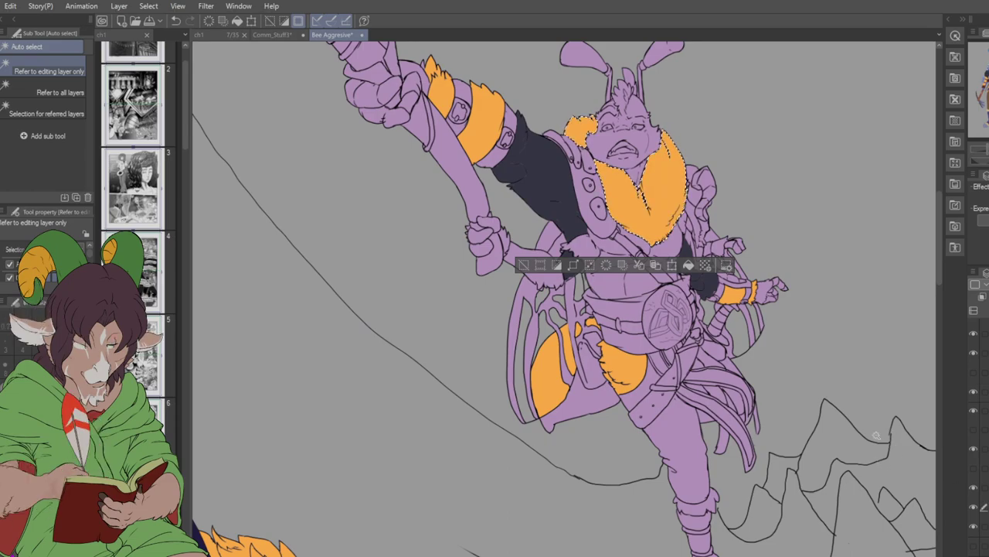
{"action": "key", "text": "ctrl+d"}
{"action": "scroll", "coordinate": [876, 436], "scroll_direction": "down", "scroll_amount": 1}
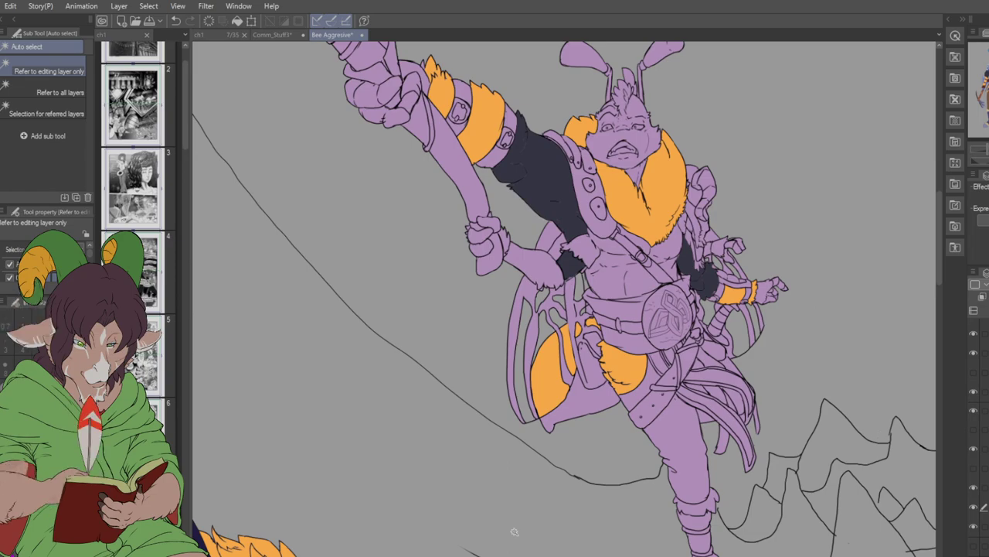
{"action": "scroll", "coordinate": [528, 236], "scroll_direction": "down", "scroll_amount": 2}
{"action": "scroll", "coordinate": [576, 446], "scroll_direction": "down", "scroll_amount": 1}
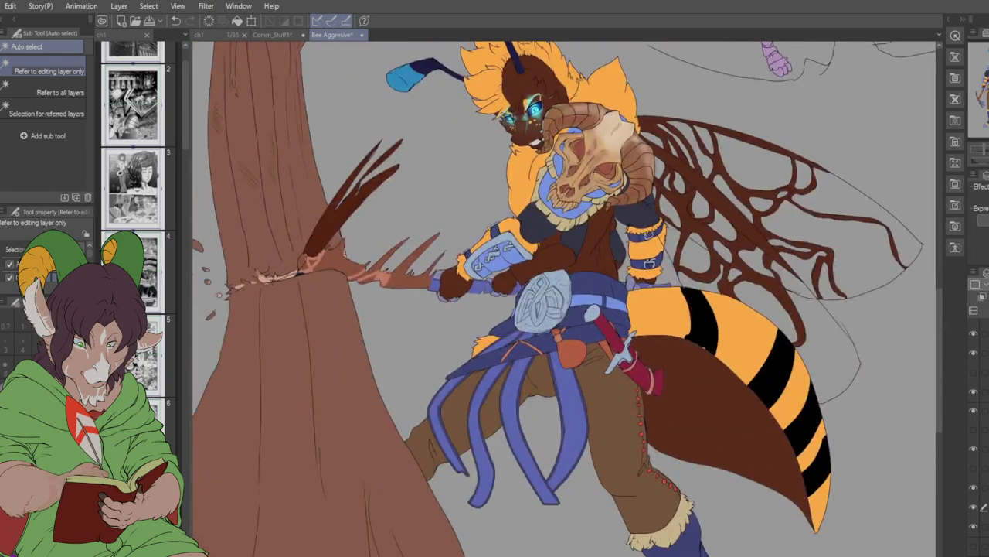
{"action": "scroll", "coordinate": [564, 299], "scroll_direction": "up", "scroll_amount": 3}
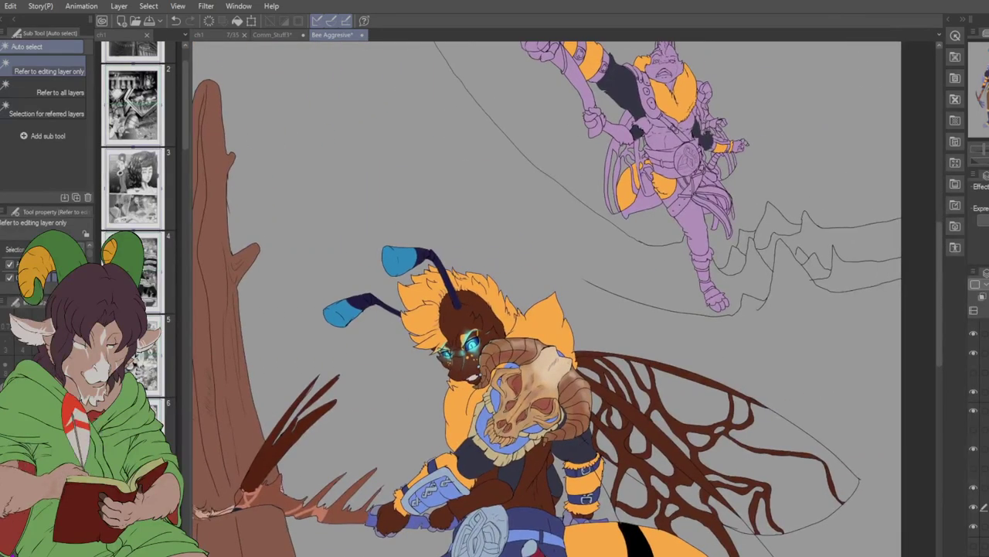
{"action": "scroll", "coordinate": [541, 298], "scroll_direction": "down", "scroll_amount": 3}
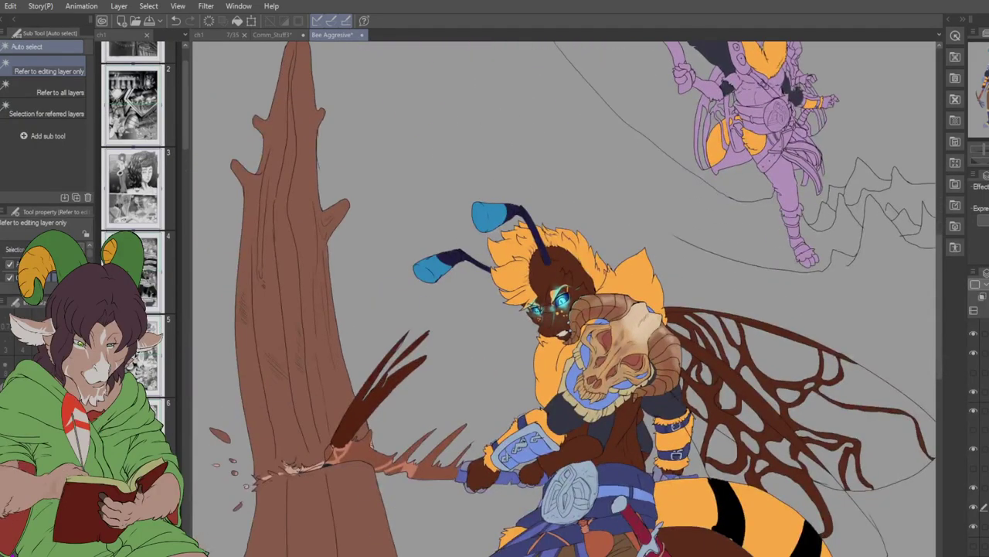
{"action": "scroll", "coordinate": [564, 299], "scroll_direction": "up", "scroll_amount": 5}
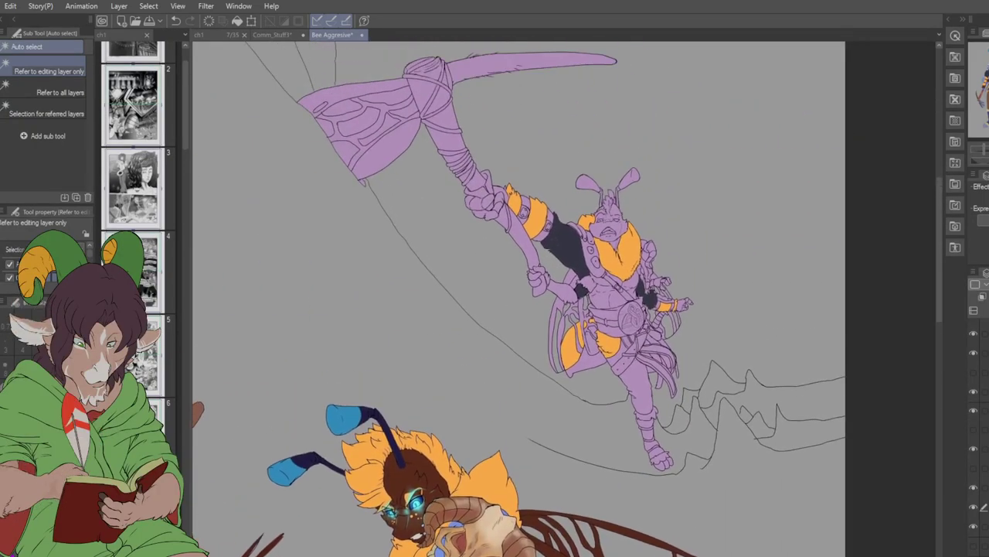
- Touch up the black line art beside the axe-wielding bee's chest ruff with the K Hard 2 brush on the lines layer
{"action": "scroll", "coordinate": [611, 218], "scroll_direction": "up", "scroll_amount": 8}
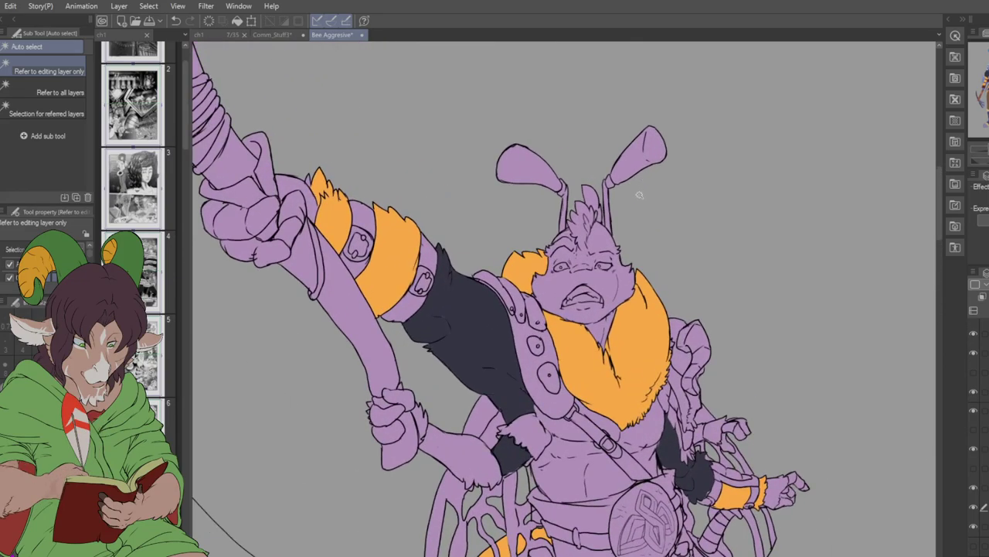
{"action": "key", "text": "b"}
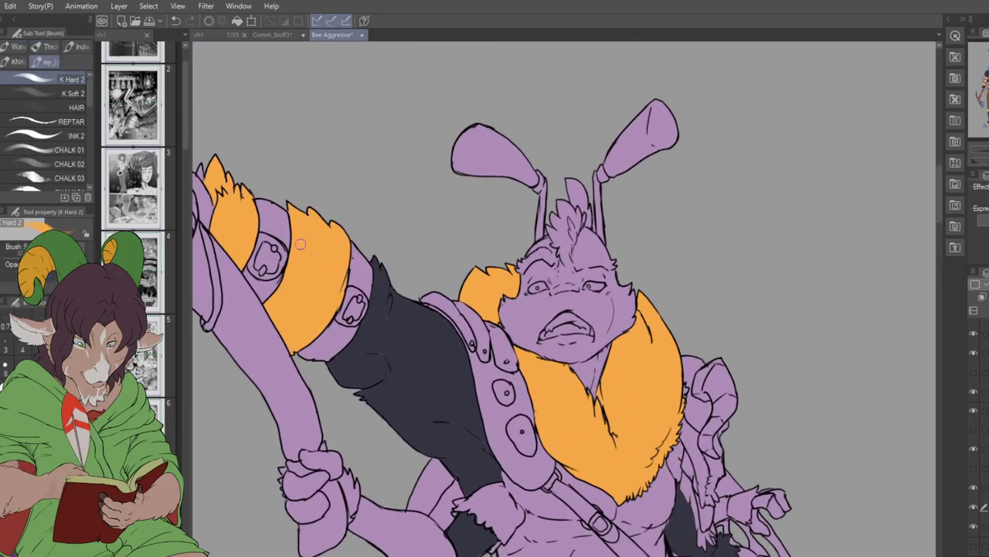
{"action": "key", "text": "x"}
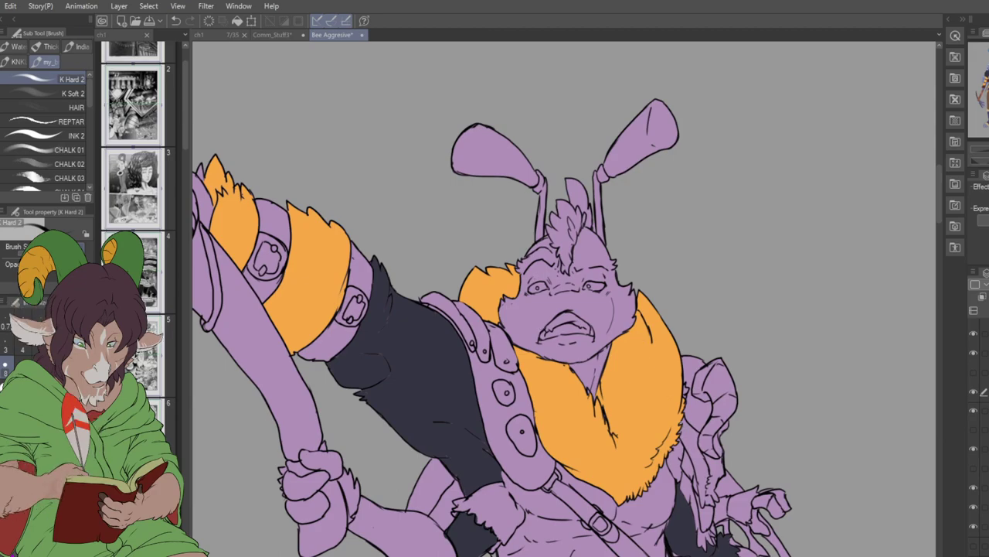
{"action": "left_click_drag", "start_coordinate": [700, 449], "coordinate": [708, 478]}
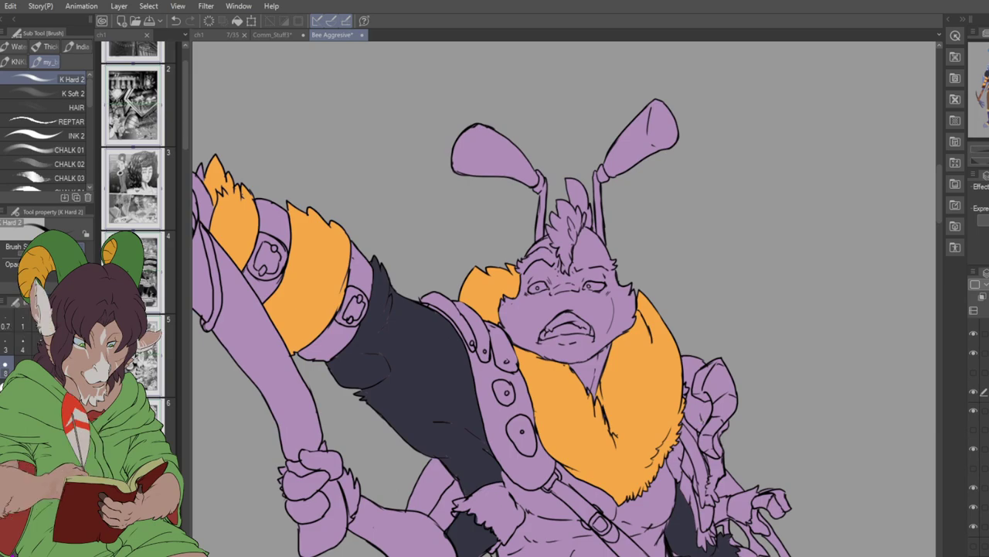
{"action": "left_click_drag", "start_coordinate": [568, 328], "coordinate": [610, 351]}
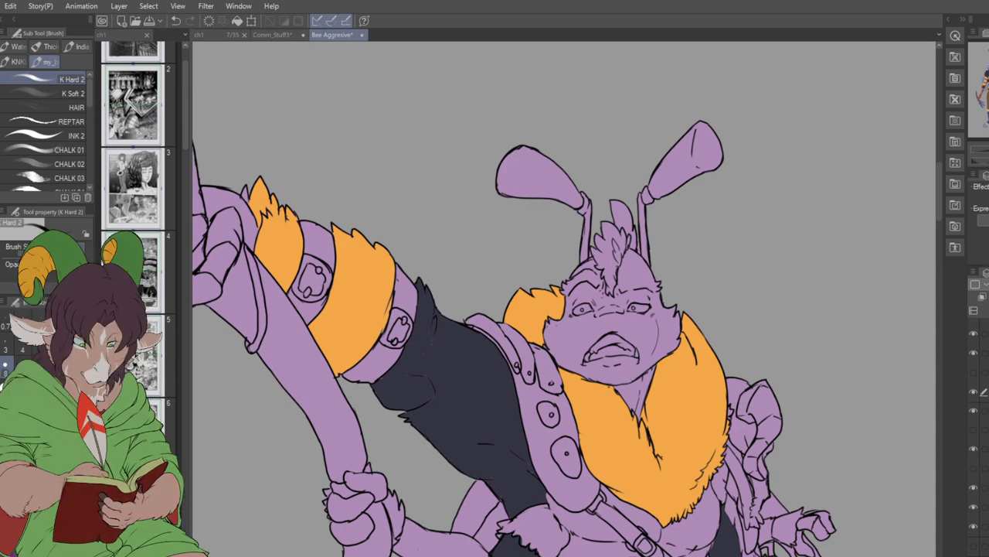
- Auto-select the feathery crest on the axe-wielding bee's head, fill it with orange, and deselect
{"action": "key", "text": "w"}
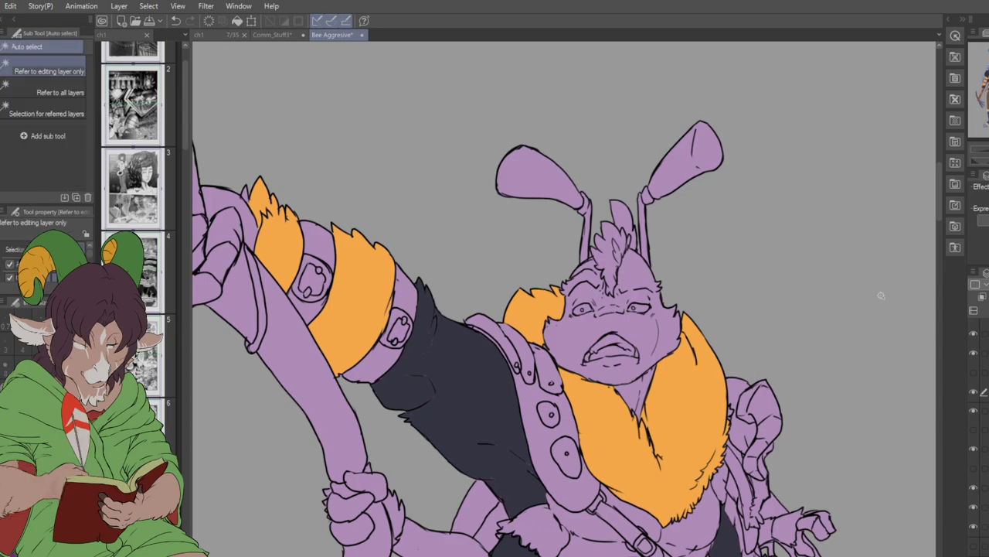
{"action": "left_click", "coordinate": [610, 252]}
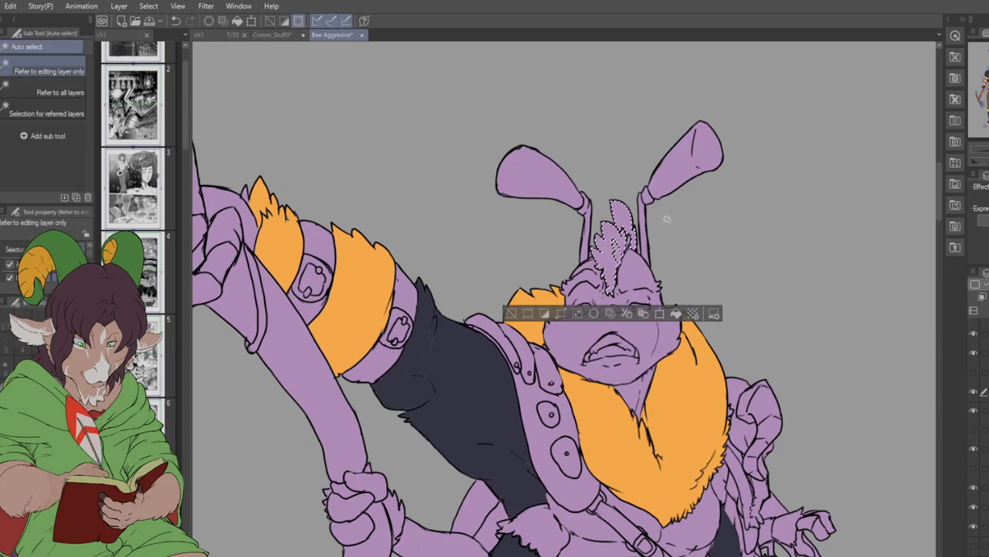
{"action": "scroll", "coordinate": [669, 261], "scroll_direction": "down", "scroll_amount": 2}
{"action": "scroll", "coordinate": [674, 261], "scroll_direction": "down", "scroll_amount": 1}
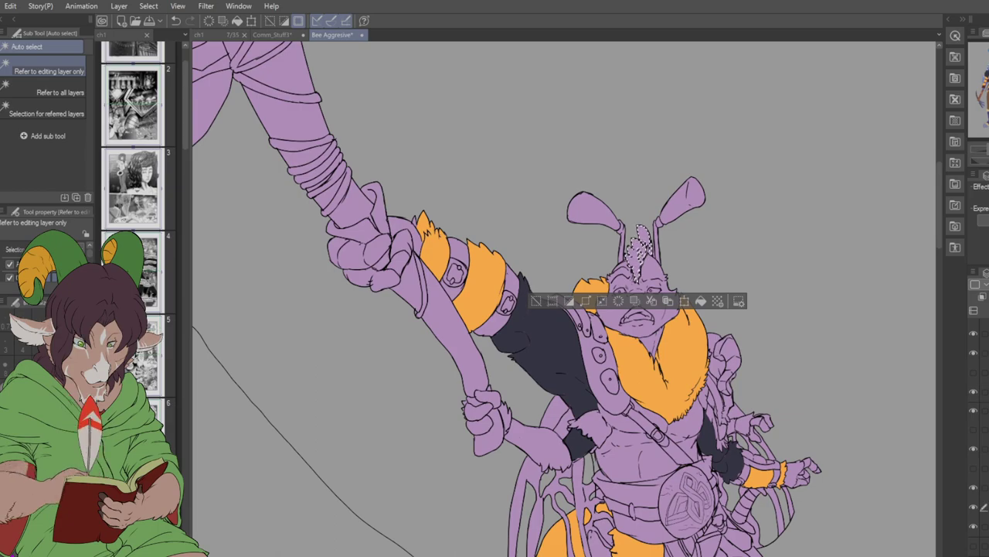
{"action": "key", "text": "alt+BackSpace"}
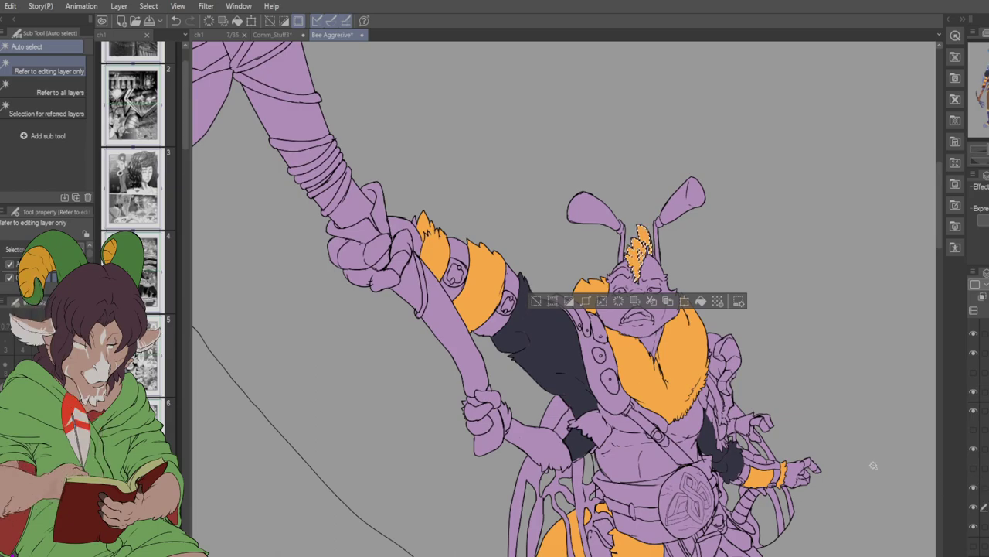
{"action": "scroll", "coordinate": [690, 208], "scroll_direction": "up", "scroll_amount": 2}
{"action": "scroll", "coordinate": [691, 207], "scroll_direction": "up", "scroll_amount": 1}
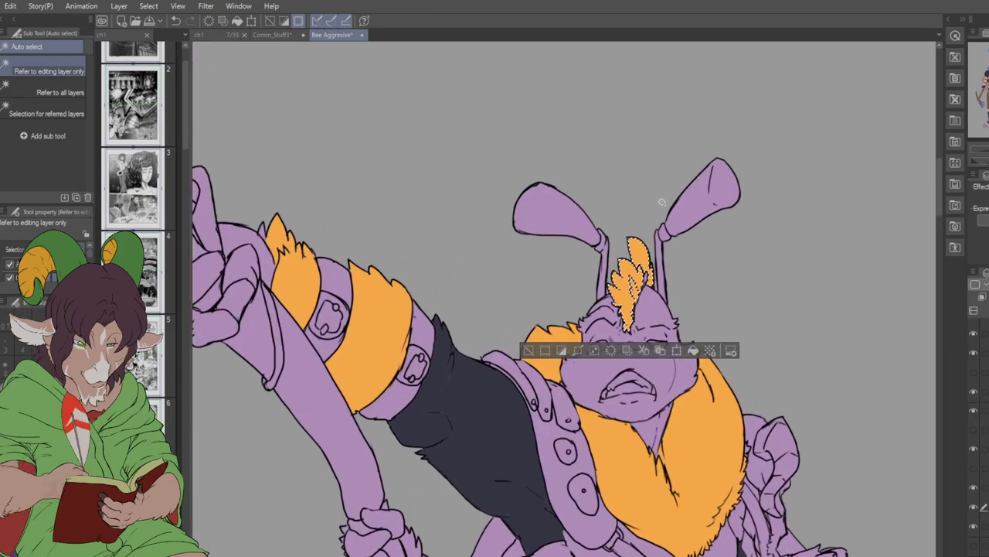
{"action": "key", "text": "ctrl+d"}
- Paint the furry edge between the dark sleeve and the armband on the raised arm orange with the K Hard 2 brush
{"action": "key", "text": "b"}
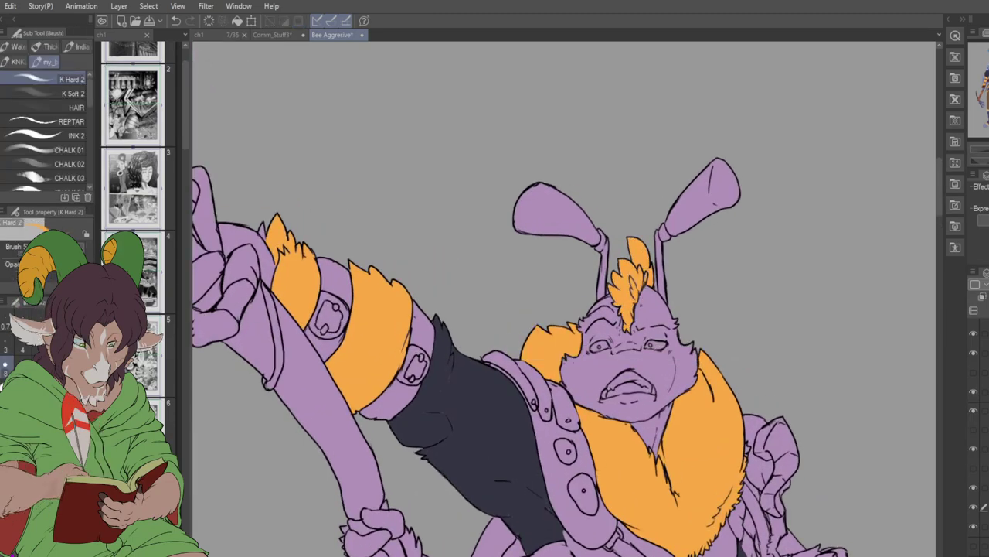
{"action": "left_click_drag", "start_coordinate": [397, 415], "coordinate": [428, 394]}
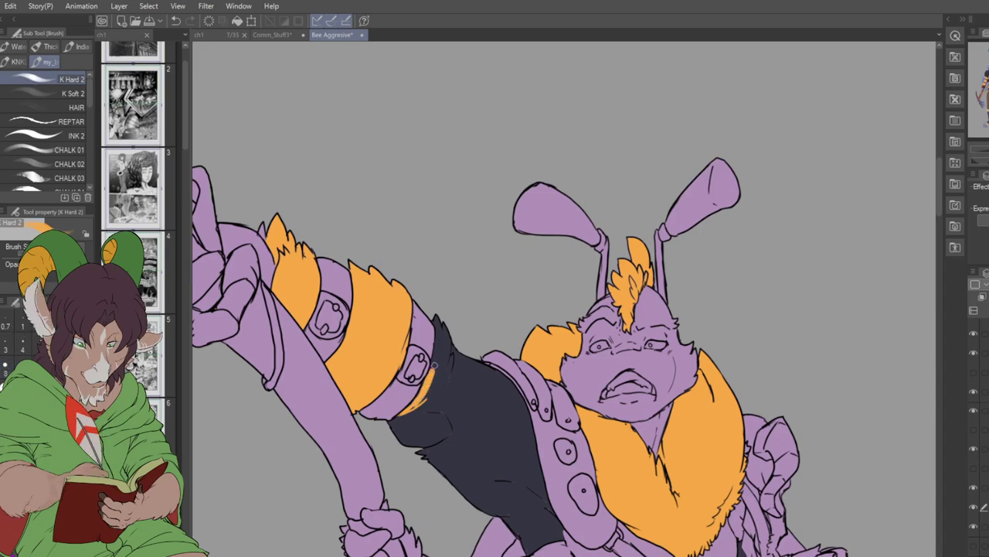
{"action": "mouse_move", "coordinate": [424, 400]}
{"action": "left_mouse_down"}
{"action": "mouse_move", "coordinate": [453, 356]}
{"action": "mouse_move", "coordinate": [453, 366]}
{"action": "mouse_move", "coordinate": [444, 377]}
{"action": "mouse_move", "coordinate": [448, 358]}
{"action": "mouse_move", "coordinate": [427, 392]}
{"action": "mouse_move", "coordinate": [443, 342]}
{"action": "mouse_move", "coordinate": [435, 380]}
{"action": "mouse_move", "coordinate": [446, 354]}
{"action": "mouse_move", "coordinate": [441, 335]}
{"action": "mouse_move", "coordinate": [430, 377]}
{"action": "left_mouse_up"}
{"action": "mouse_move", "coordinate": [438, 329]}
{"action": "left_mouse_down"}
{"action": "mouse_move", "coordinate": [438, 340]}
{"action": "mouse_move", "coordinate": [437, 317]}
{"action": "mouse_move", "coordinate": [446, 349]}
{"action": "left_mouse_up"}
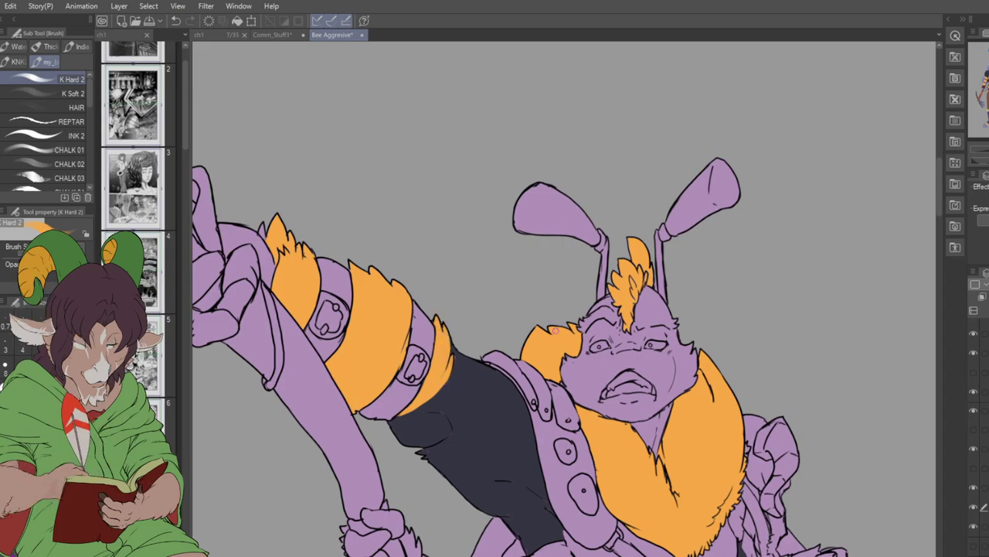
- Paint the furry cuff at the elbow of the axe-wielding bee's outstretched arm orange
{"action": "scroll", "coordinate": [604, 406], "scroll_direction": "down", "scroll_amount": 10}
{"action": "scroll", "coordinate": [604, 406], "scroll_direction": "up", "scroll_amount": 5}
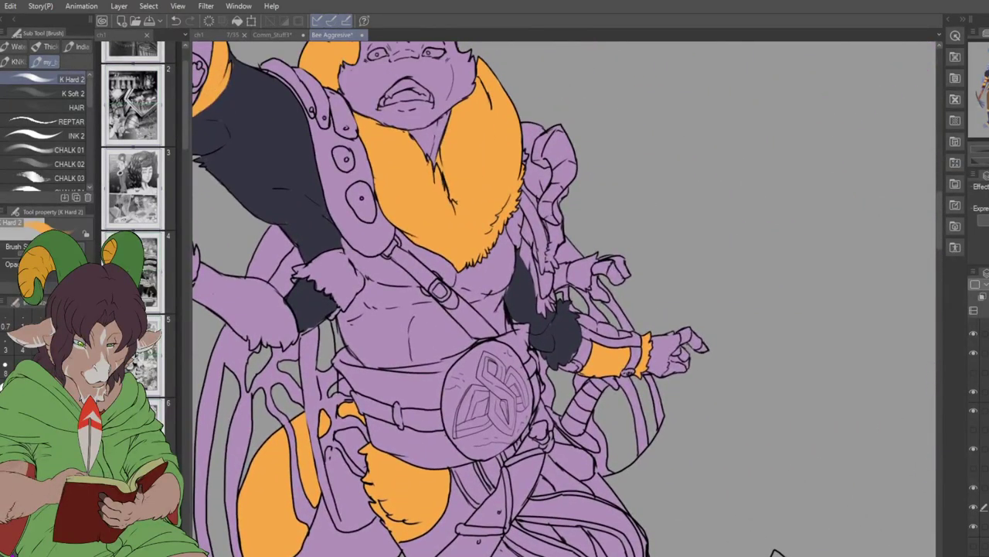
{"action": "mouse_move", "coordinate": [604, 406]}
{"action": "left_mouse_down"}
{"action": "mouse_move", "coordinate": [596, 408]}
{"action": "mouse_move", "coordinate": [623, 388]}
{"action": "mouse_move", "coordinate": [618, 354]}
{"action": "left_mouse_up"}
{"action": "left_click_drag", "start_coordinate": [620, 387], "coordinate": [618, 353]}
{"action": "mouse_move", "coordinate": [616, 363]}
{"action": "left_mouse_down"}
{"action": "mouse_move", "coordinate": [604, 356]}
{"action": "mouse_move", "coordinate": [617, 365]}
{"action": "mouse_move", "coordinate": [616, 385]}
{"action": "mouse_move", "coordinate": [614, 361]}
{"action": "left_mouse_up"}
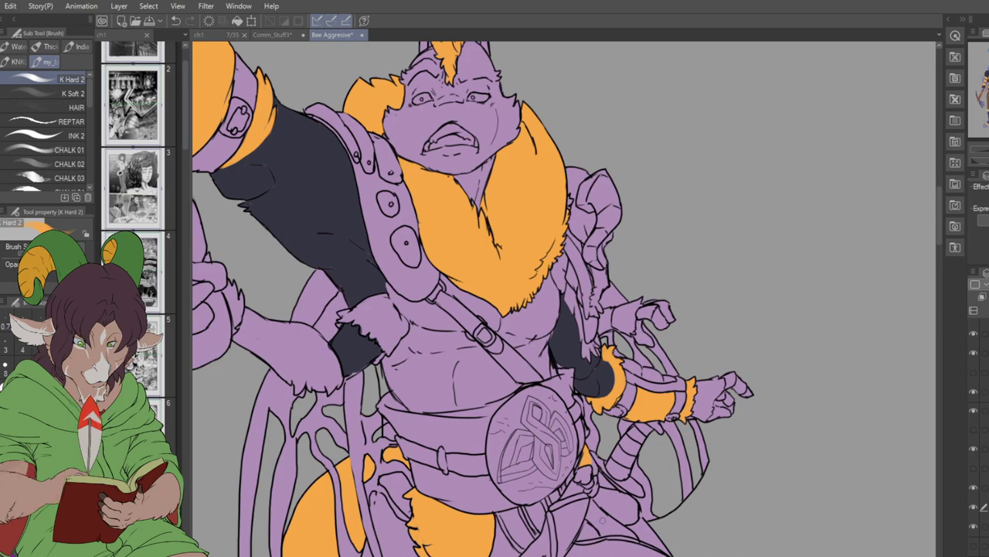
- Review the whole illustration with the shade and light layers temporarily shown, and hide both layers again
{"action": "scroll", "coordinate": [536, 478], "scroll_direction": "down", "scroll_amount": 3}
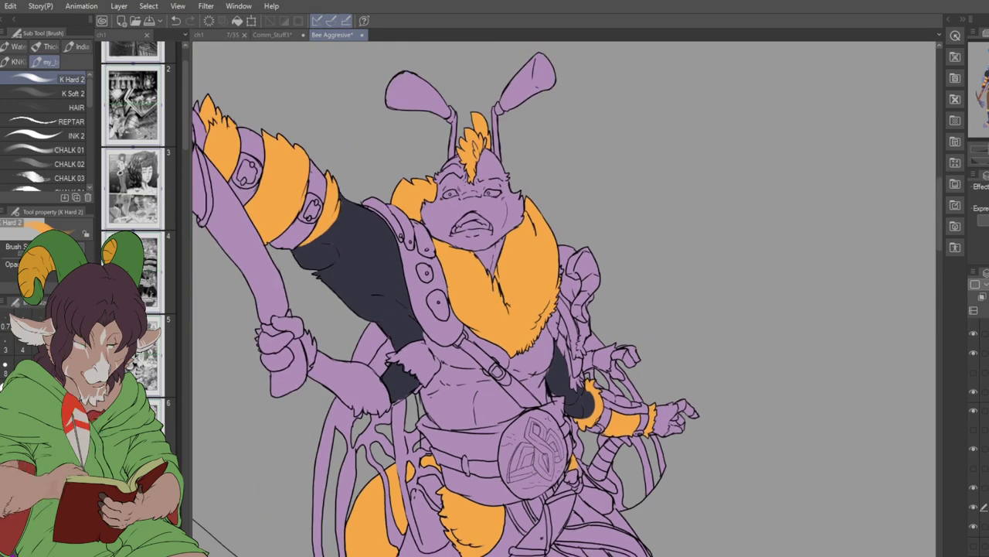
{"action": "scroll", "coordinate": [536, 464], "scroll_direction": "down", "scroll_amount": 2}
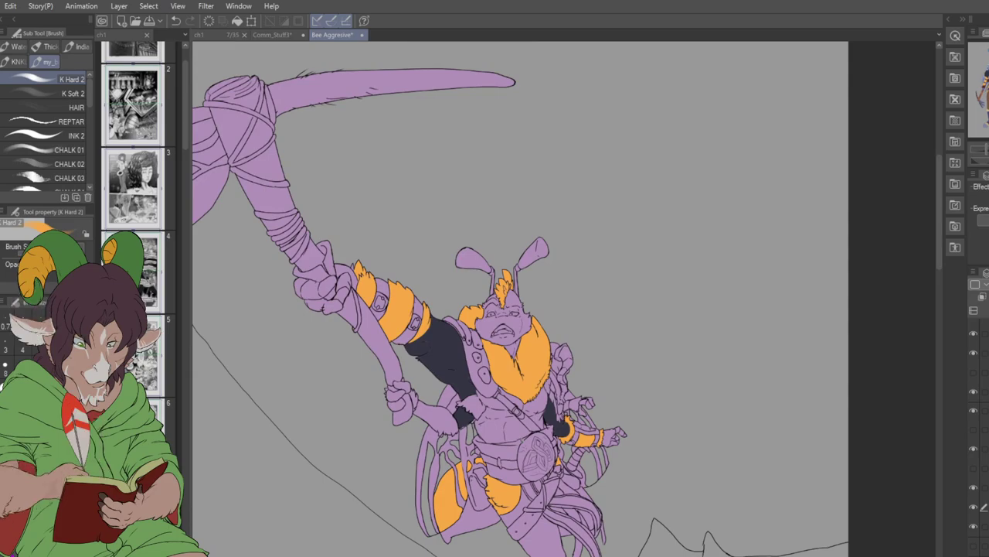
{"action": "scroll", "coordinate": [533, 456], "scroll_direction": "down", "scroll_amount": 1}
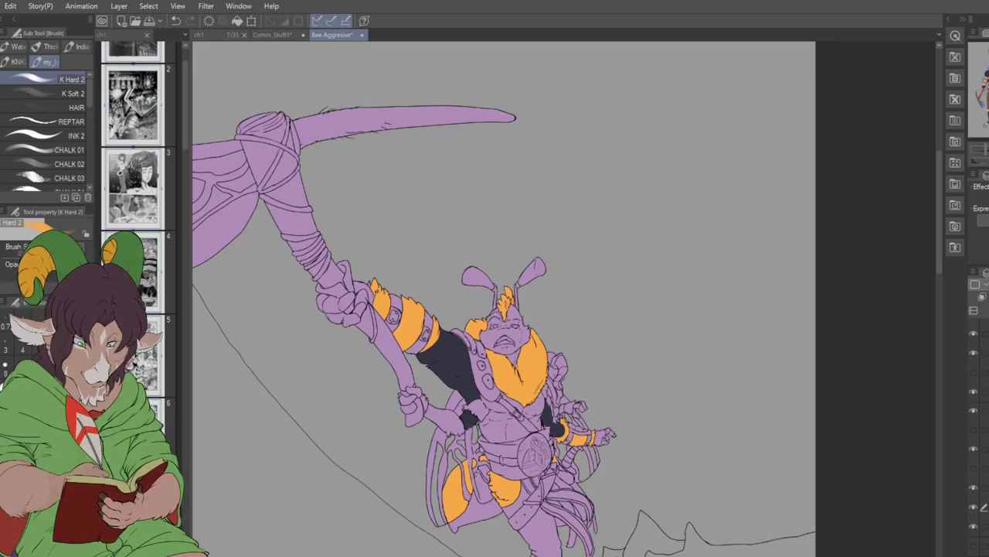
{"action": "key", "text": "ctrl+minus"}
{"action": "key", "text": "ctrl+plus"}
{"action": "key", "text": "ctrl+plus"}
{"action": "key", "text": "ctrl+minus"}
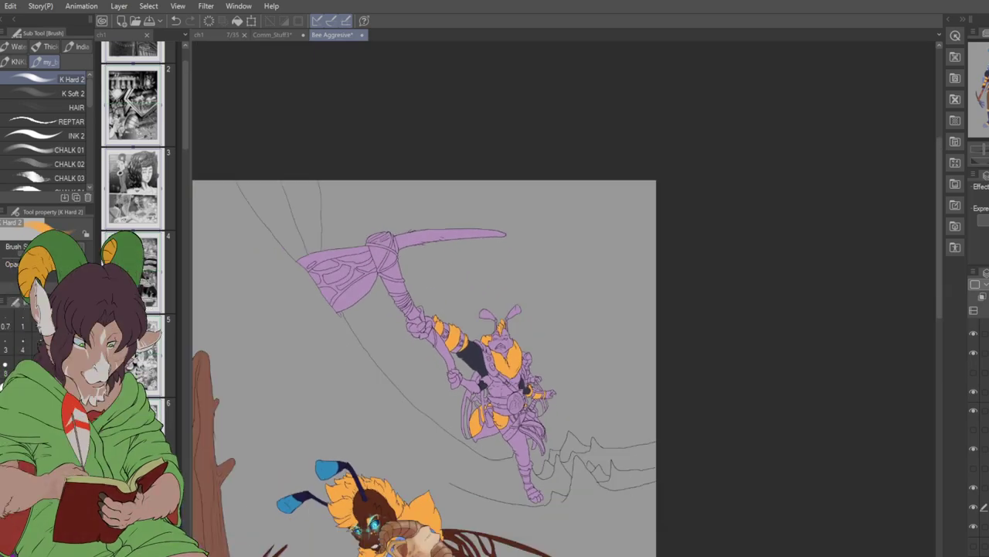
{"action": "key", "text": "ctrl+minus"}
{"action": "key", "text": "ctrl+plus"}
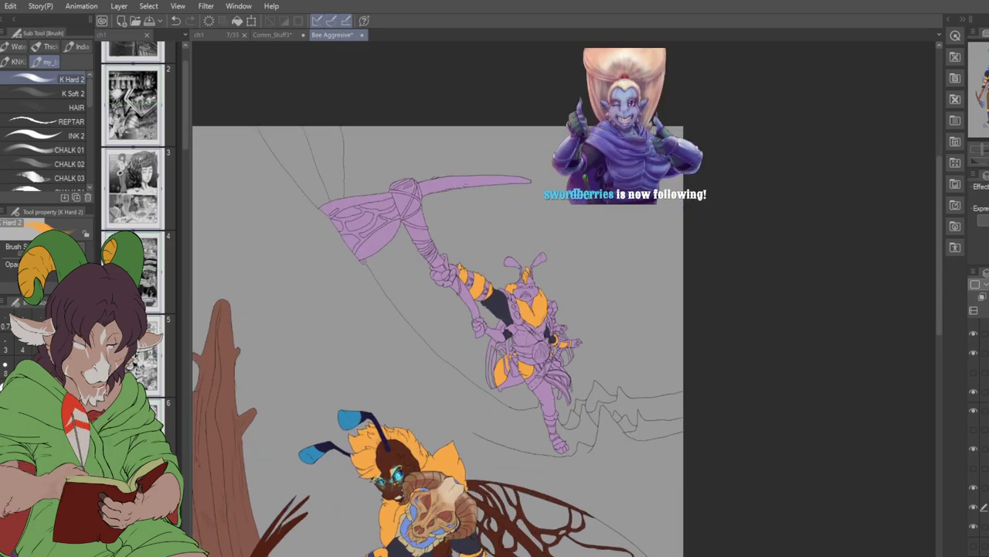
{"action": "key", "text": "ctrl+plus"}
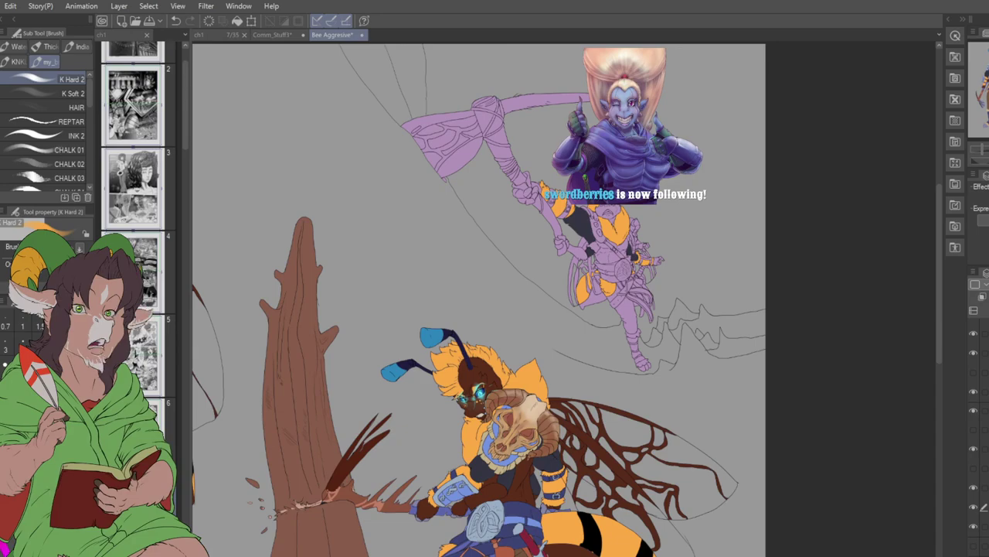
{"action": "left_click_drag", "start_coordinate": [359, 545], "coordinate": [745, 512]}
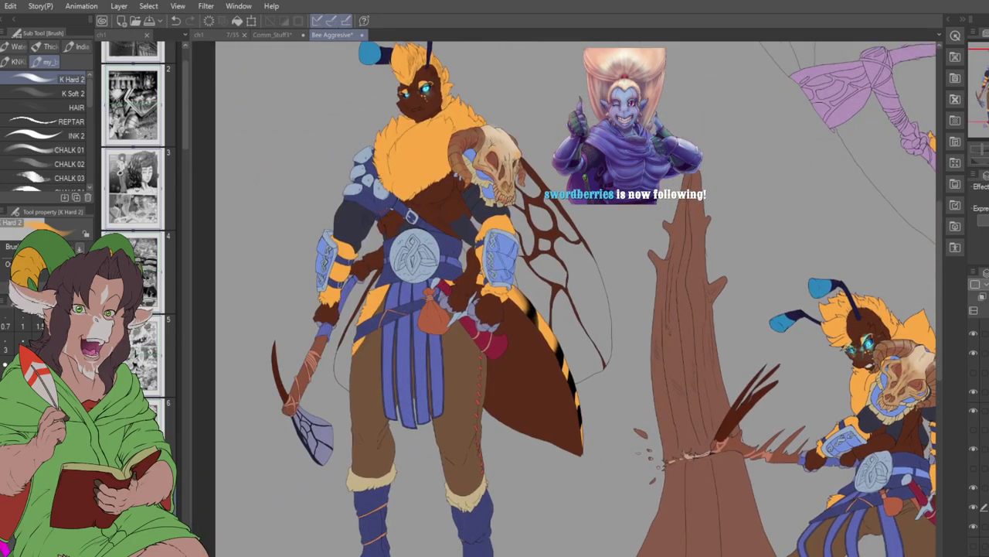
{"action": "left_click", "coordinate": [973, 468]}
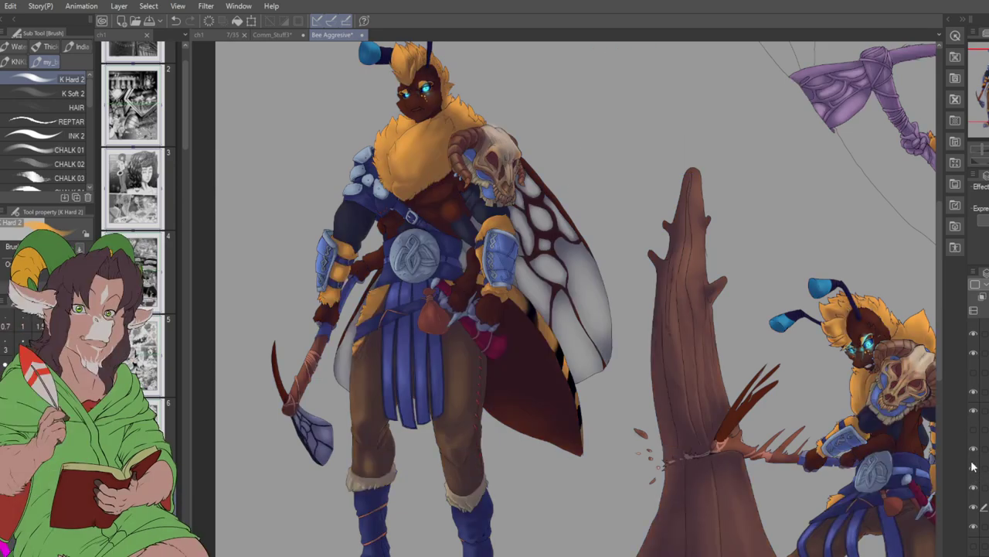
{"action": "left_click", "coordinate": [973, 429]}
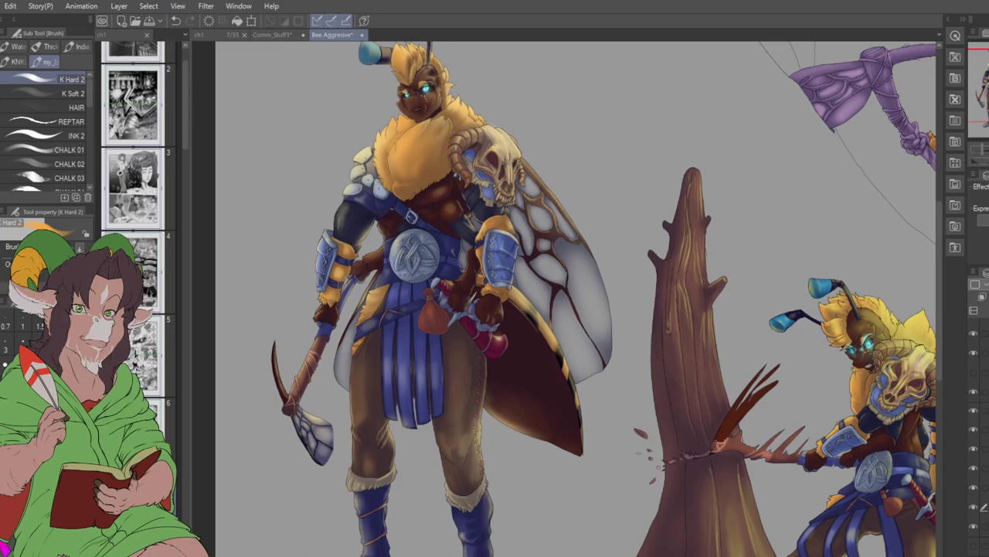
{"action": "left_click_drag", "start_coordinate": [958, 232], "coordinate": [942, 286]}
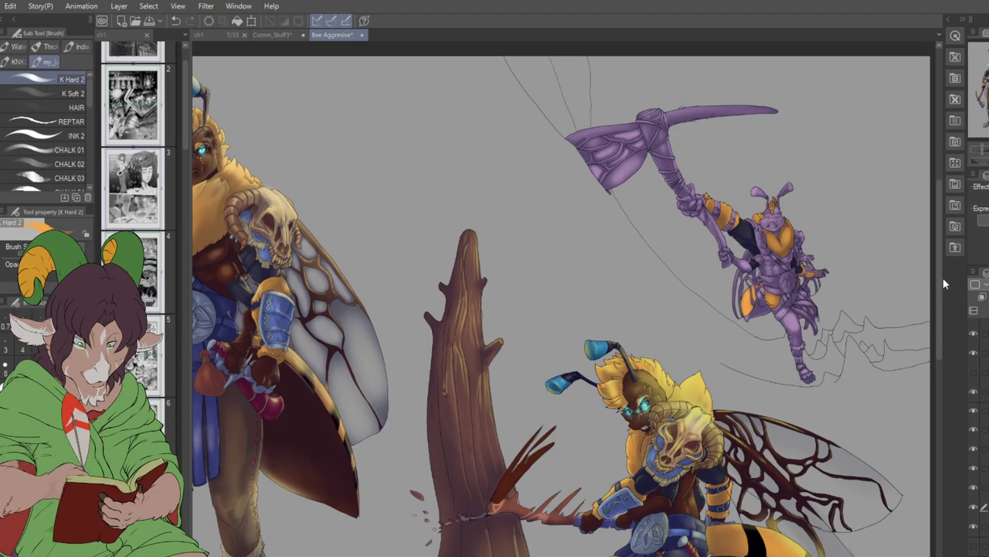
{"action": "left_click", "coordinate": [977, 469]}
{"action": "left_click", "coordinate": [976, 430]}
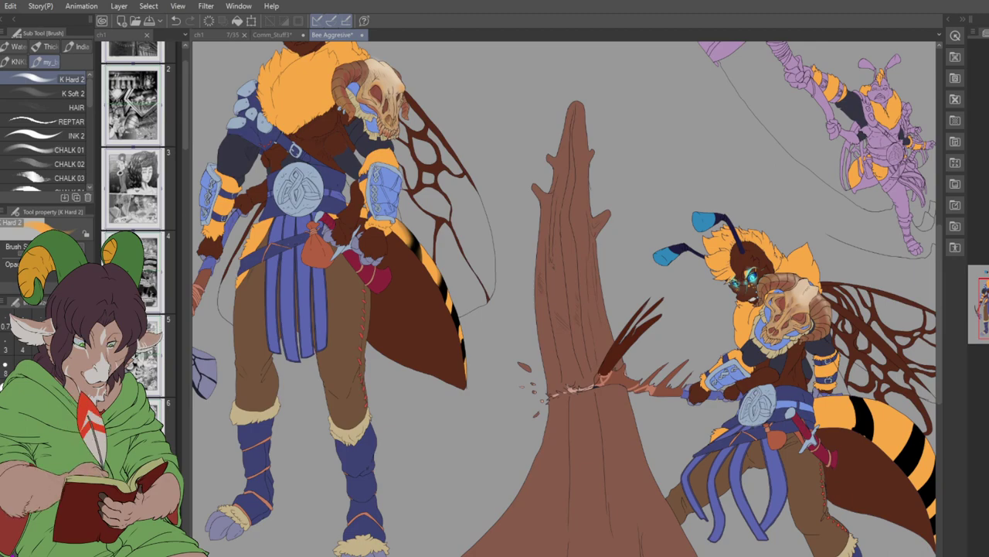
- Shorten the Navigator and Layer Property palettes to give the Layer palette more height, and narrow the palette dock
{"action": "key", "text": "F7"}
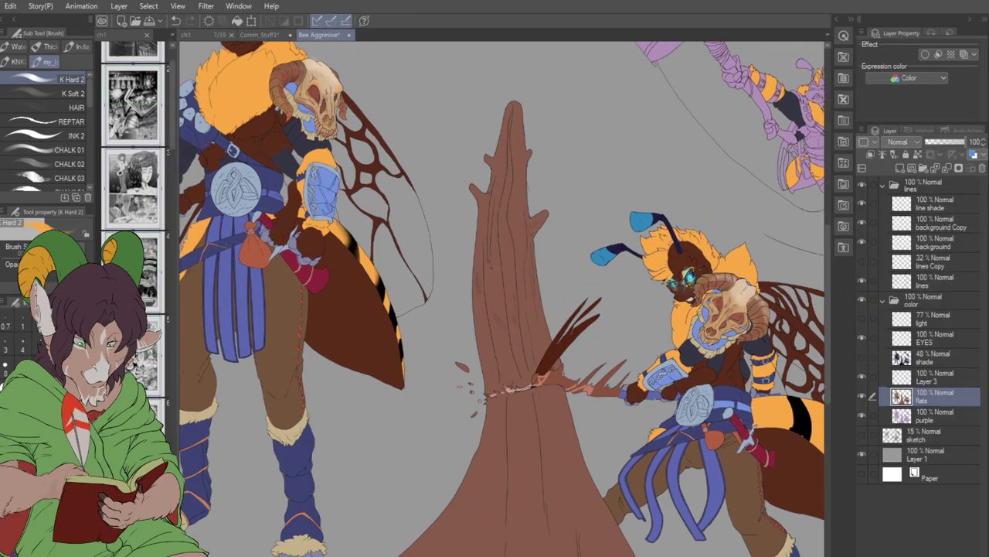
{"action": "left_click", "coordinate": [939, 34]}
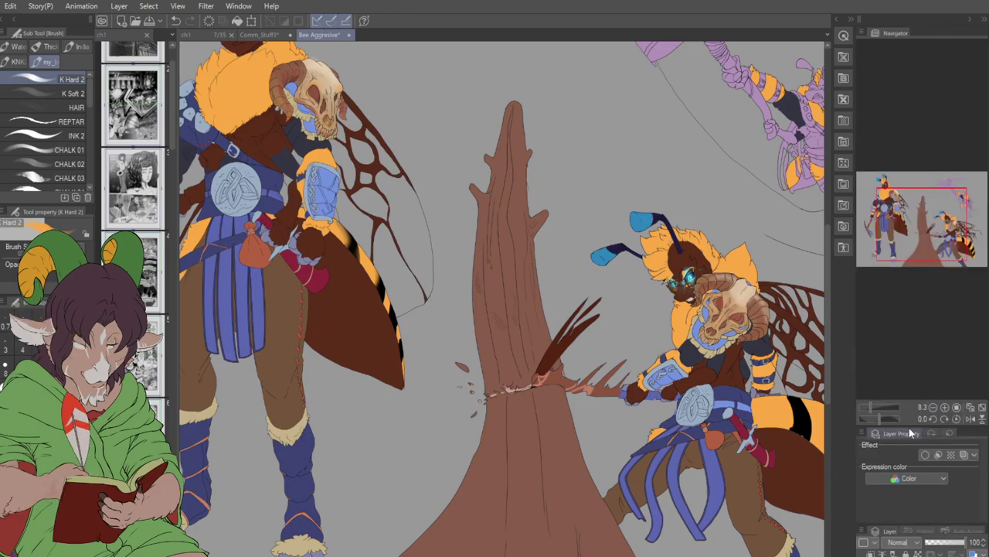
{"action": "left_click_drag", "start_coordinate": [909, 424], "coordinate": [921, 174]}
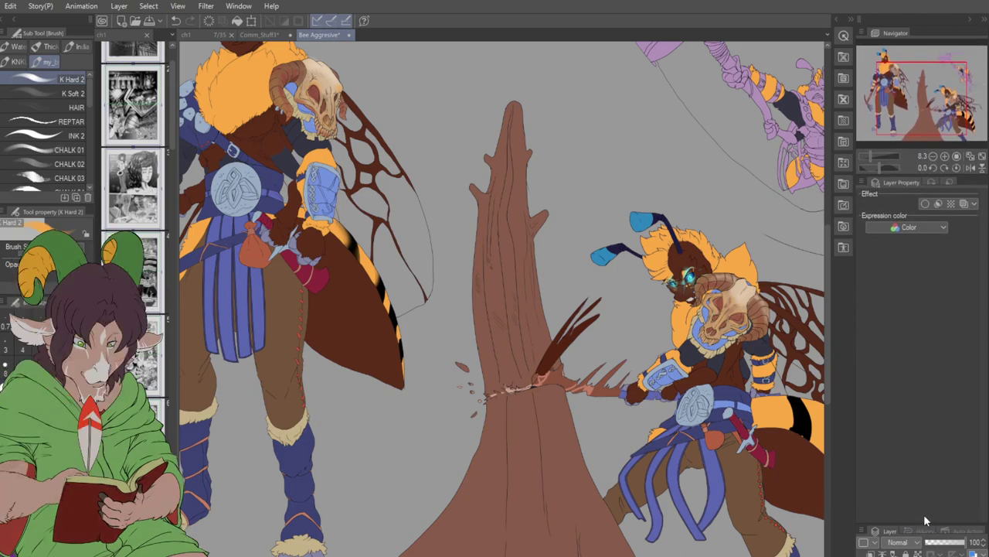
{"action": "left_click_drag", "start_coordinate": [920, 524], "coordinate": [919, 240]}
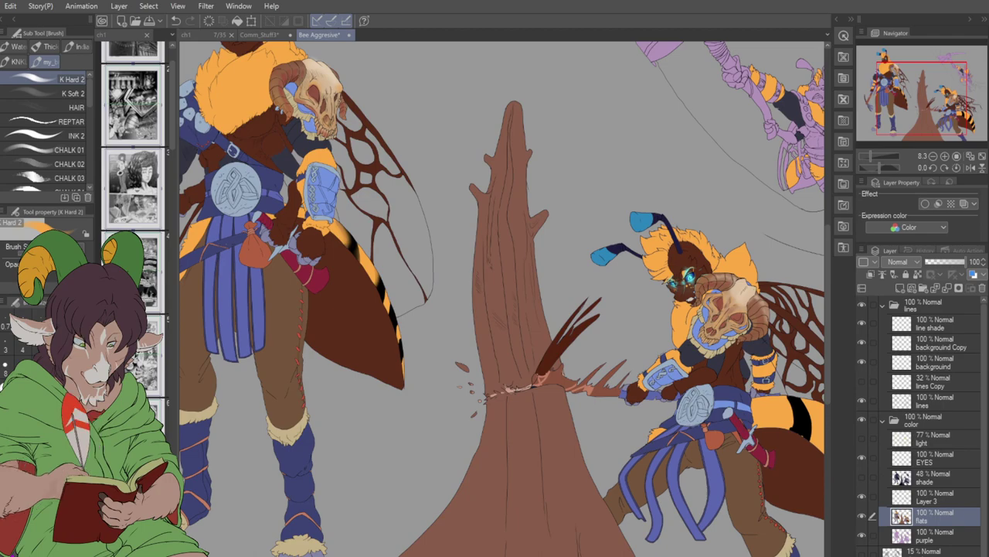
{"action": "left_click_drag", "start_coordinate": [833, 200], "coordinate": [921, 200]}
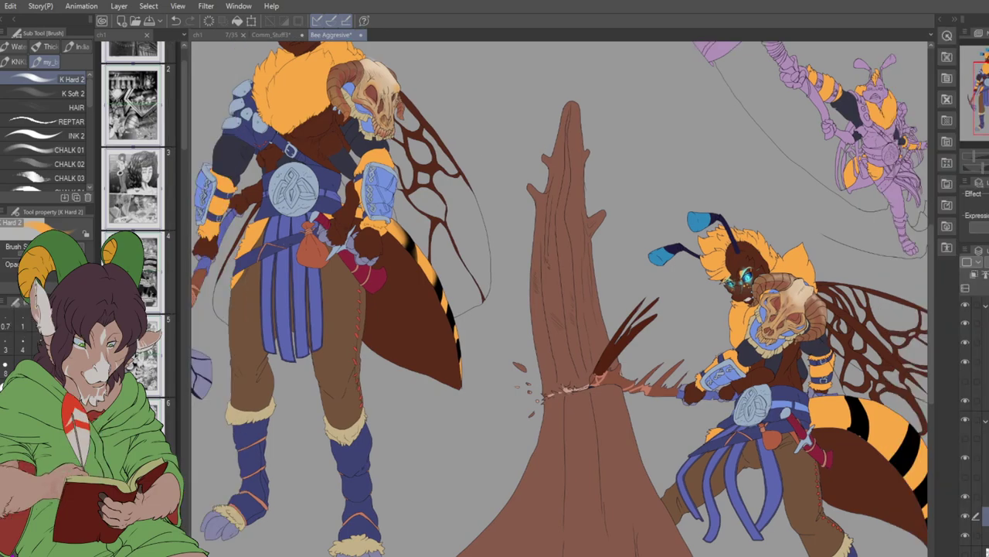
- Sample the dark brown skin colour from the torso of the bee chopping the tree
{"action": "scroll", "coordinate": [930, 305], "scroll_direction": "down", "scroll_amount": 5}
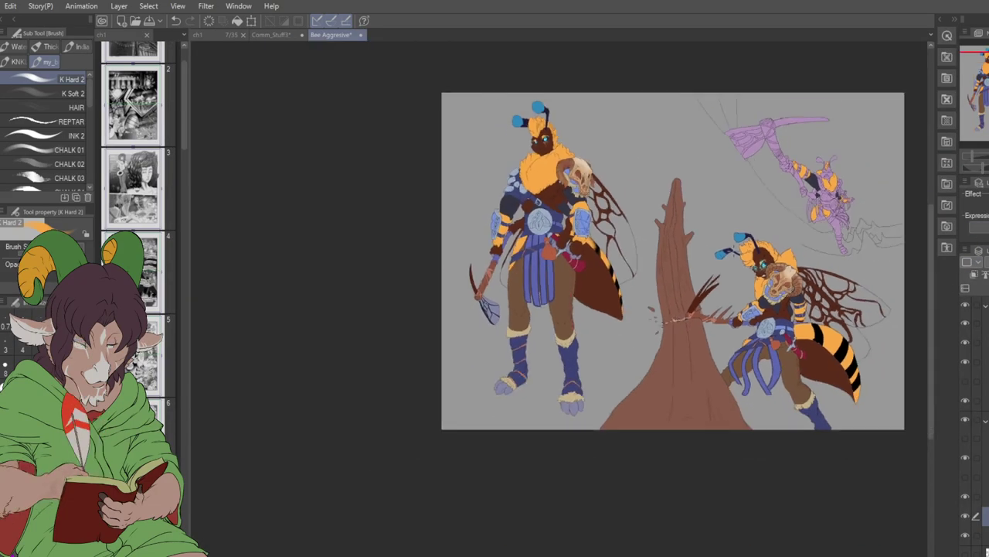
{"action": "scroll", "coordinate": [930, 305], "scroll_direction": "up", "scroll_amount": 2}
{"action": "scroll", "coordinate": [788, 316], "scroll_direction": "up", "scroll_amount": 4}
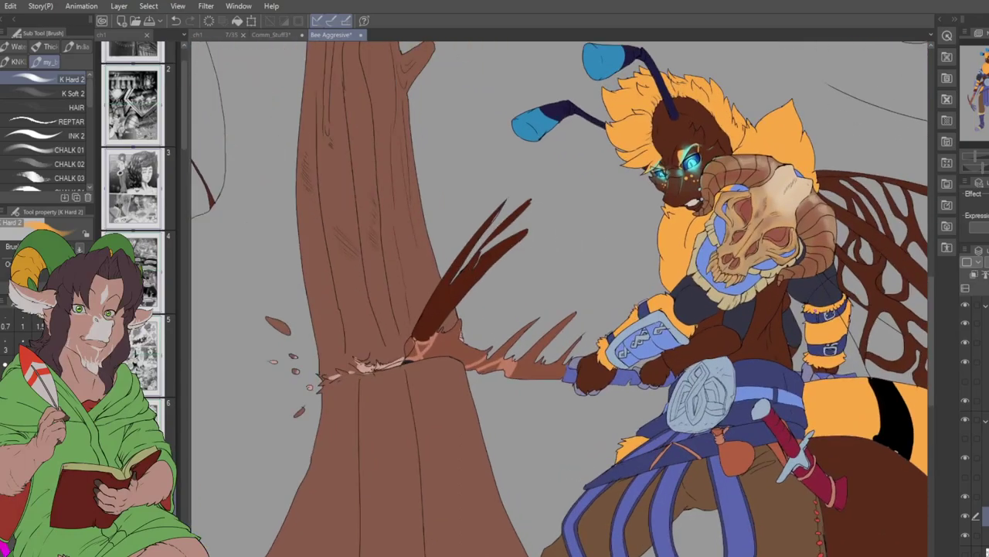
{"action": "key", "text": "i"}
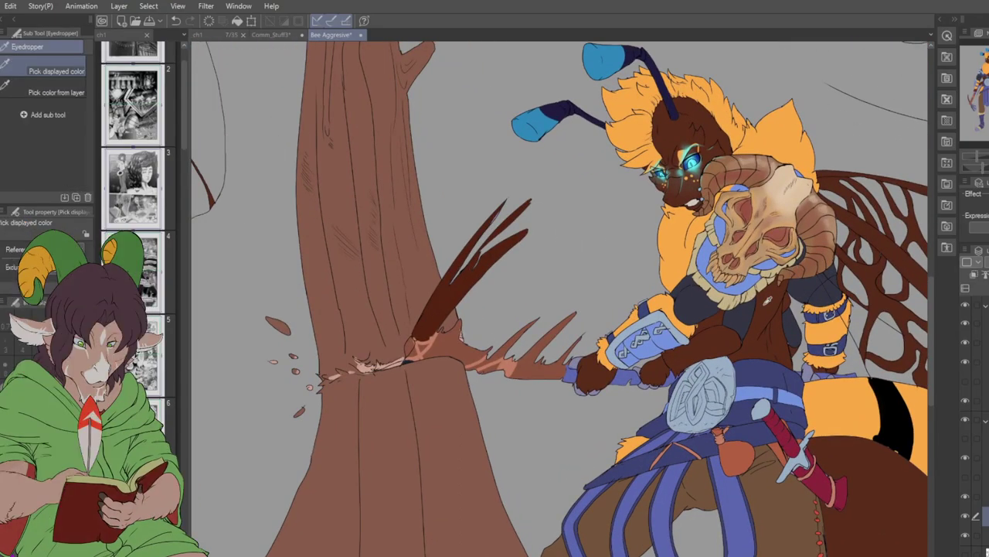
- Auto-select the bare torso, forearm, wrist and furry hand areas of the axe-wielding bee on its line art layer
{"action": "left_click_drag", "start_coordinate": [965, 101], "coordinate": [986, 69]}
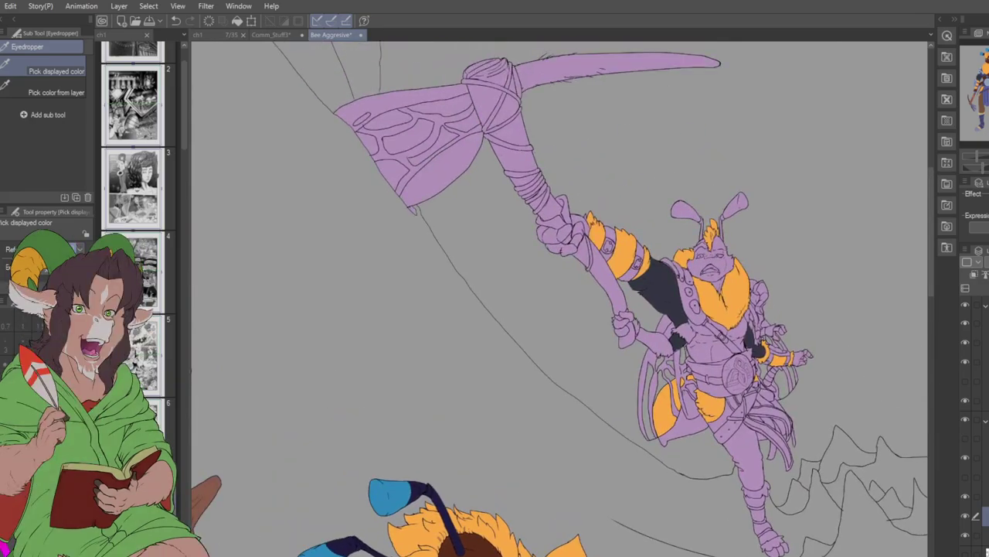
{"action": "scroll", "coordinate": [876, 401], "scroll_direction": "up", "scroll_amount": 2}
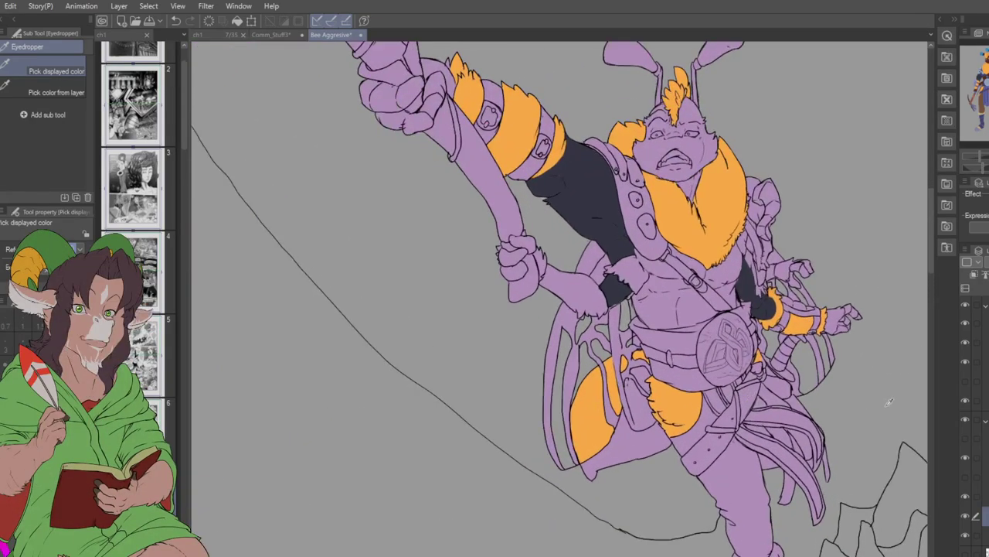
{"action": "left_click", "coordinate": [832, 269], "text": "ctrl+shift"}
{"action": "key", "text": "w"}
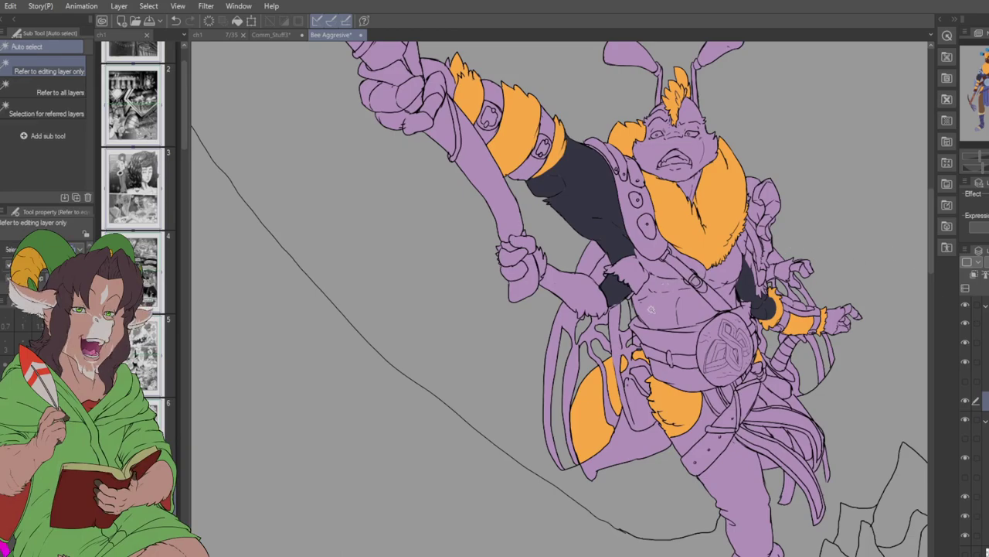
{"action": "left_click", "coordinate": [696, 304]}
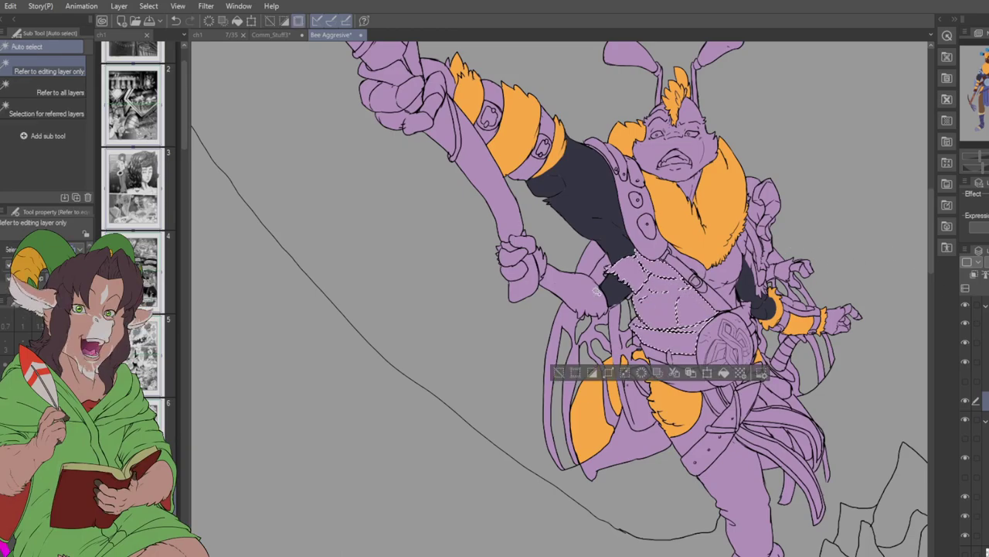
{"action": "left_click", "coordinate": [572, 286], "text": "shift"}
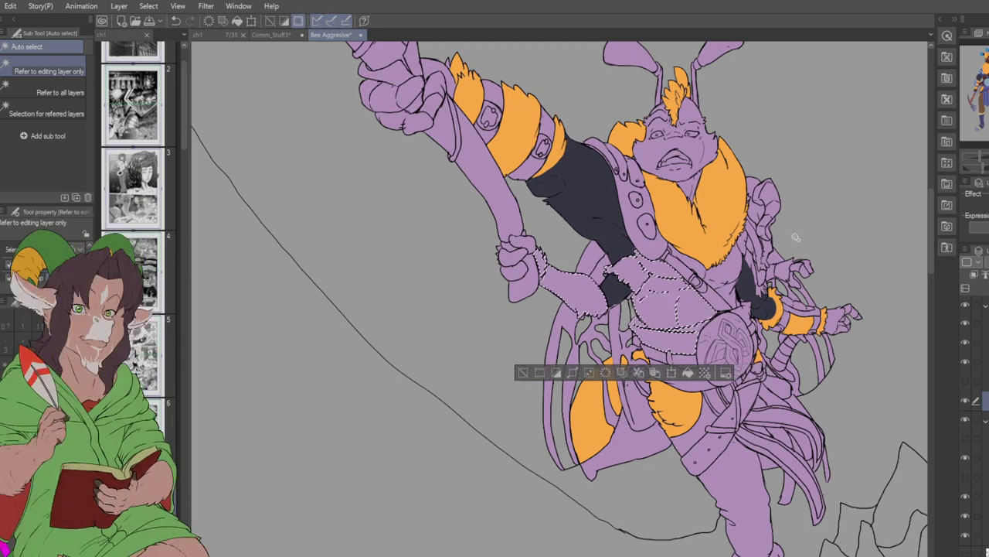
{"action": "left_click", "coordinate": [781, 271], "text": "shift"}
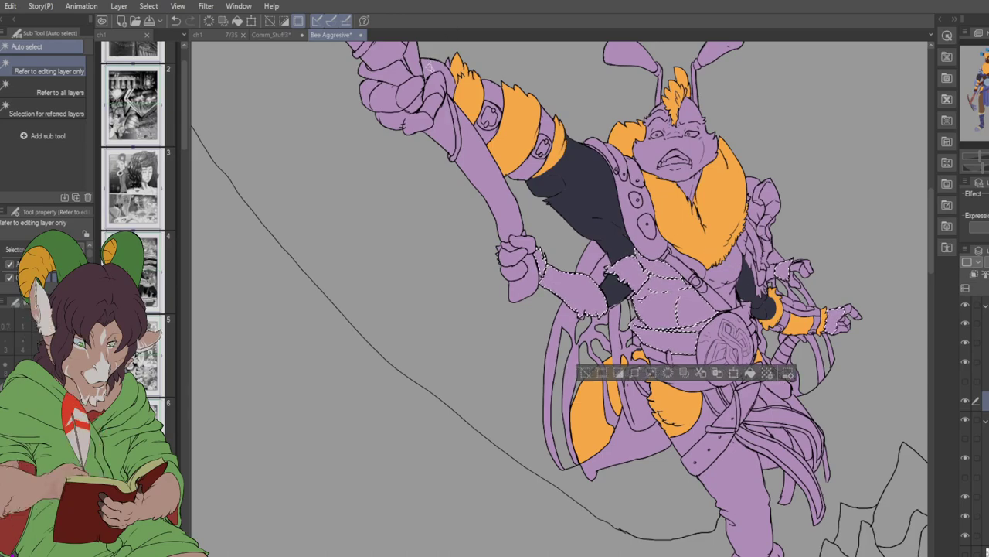
{"action": "left_click", "coordinate": [427, 69], "text": "shift"}
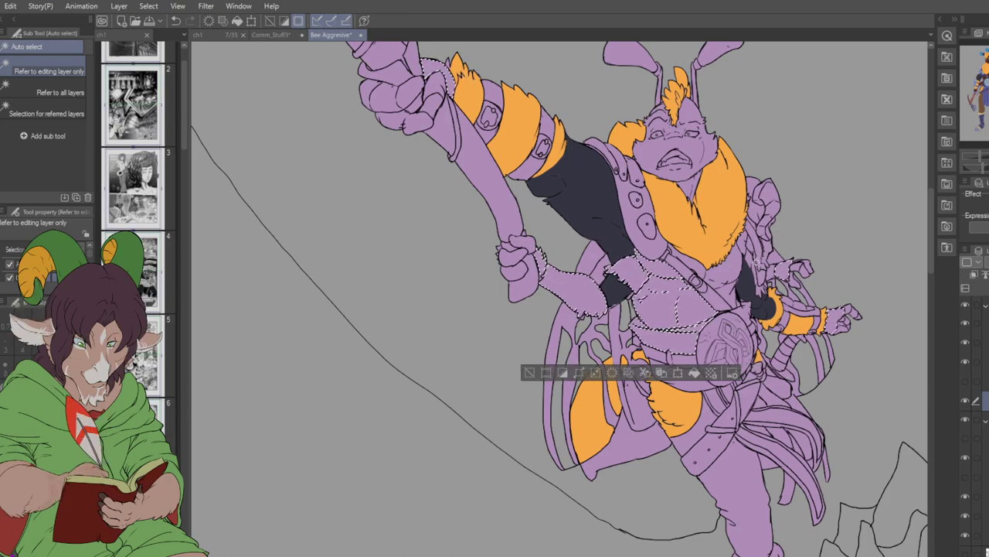
{"action": "scroll", "coordinate": [802, 245], "scroll_direction": "up", "scroll_amount": 2}
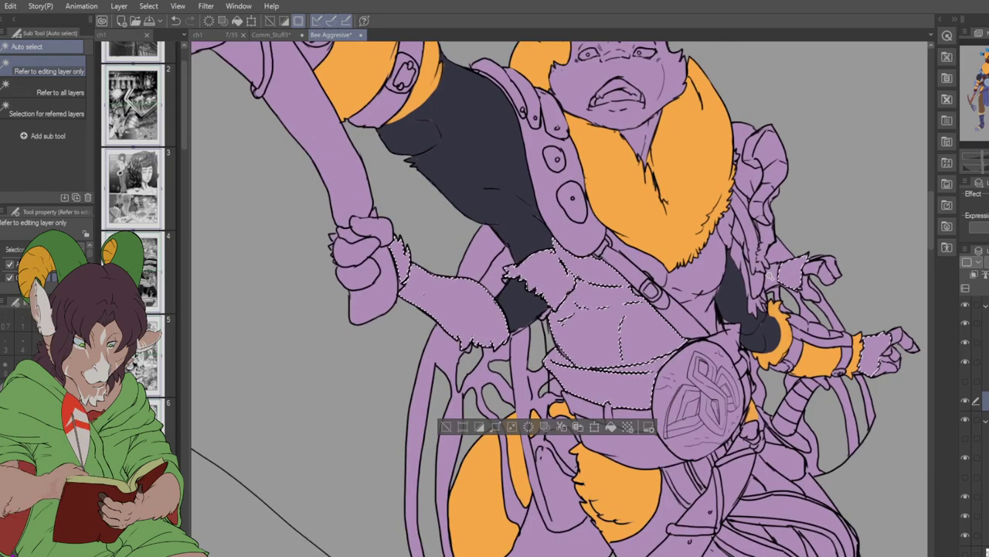
- Erase the waistband beside the round belt emblem from the selection, keeping the torso and arm areas selected
{"action": "left_click_drag", "start_coordinate": [701, 269], "coordinate": [659, 159]}
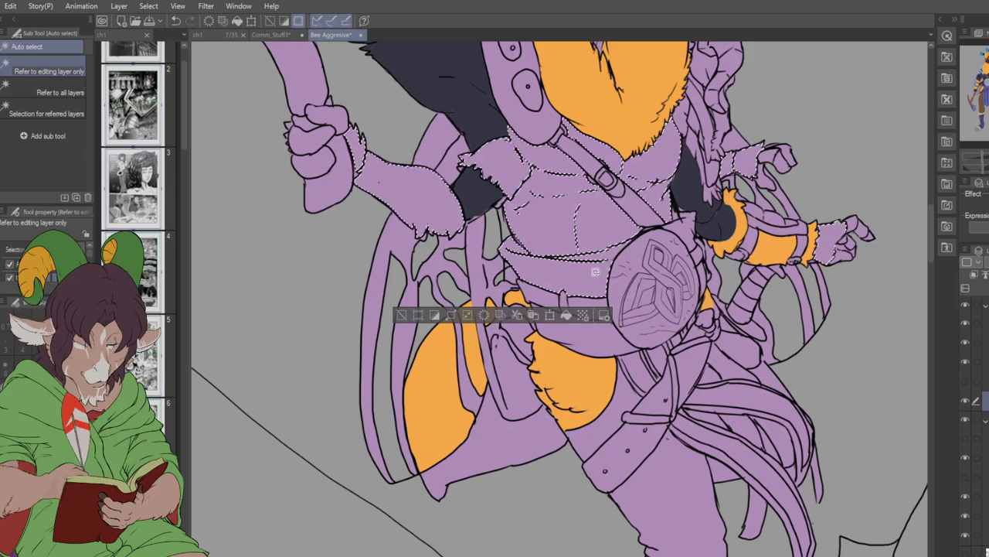
{"action": "key", "text": "m"}
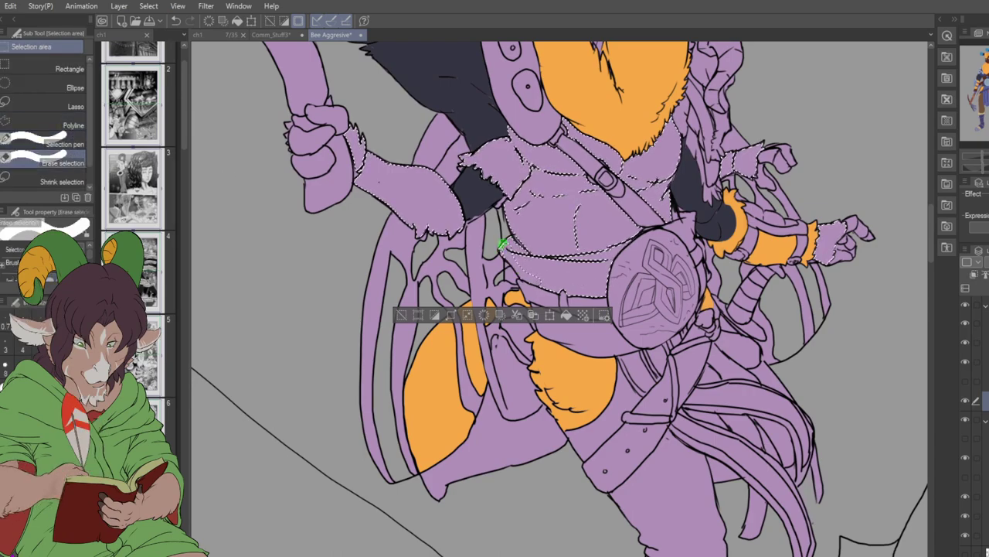
{"action": "left_click_drag", "start_coordinate": [539, 268], "coordinate": [595, 294]}
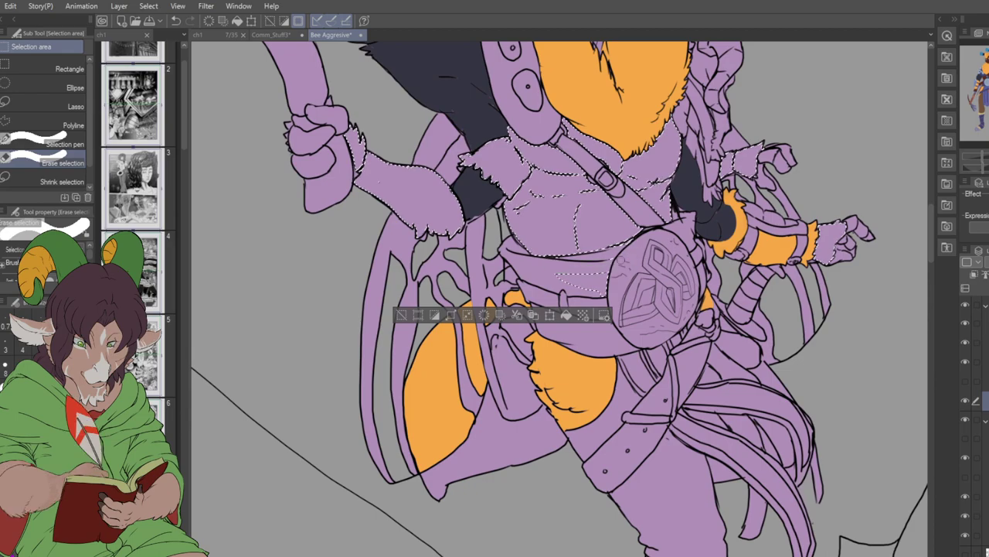
{"action": "left_click_drag", "start_coordinate": [575, 281], "coordinate": [603, 284]}
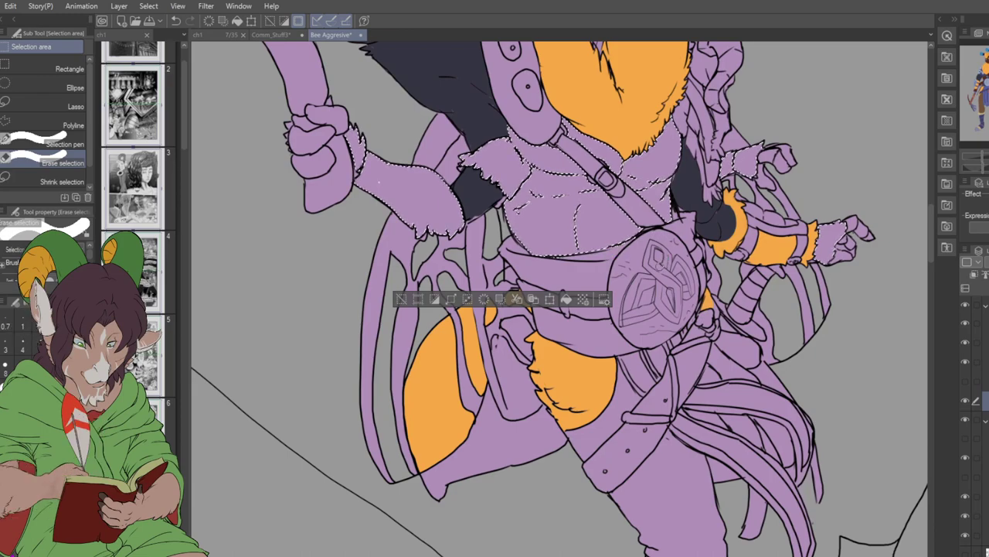
- Fill the selected torso and arm areas with dark brown on the flat colour layer and clear the selection
{"action": "left_click", "coordinate": [47, 144]}
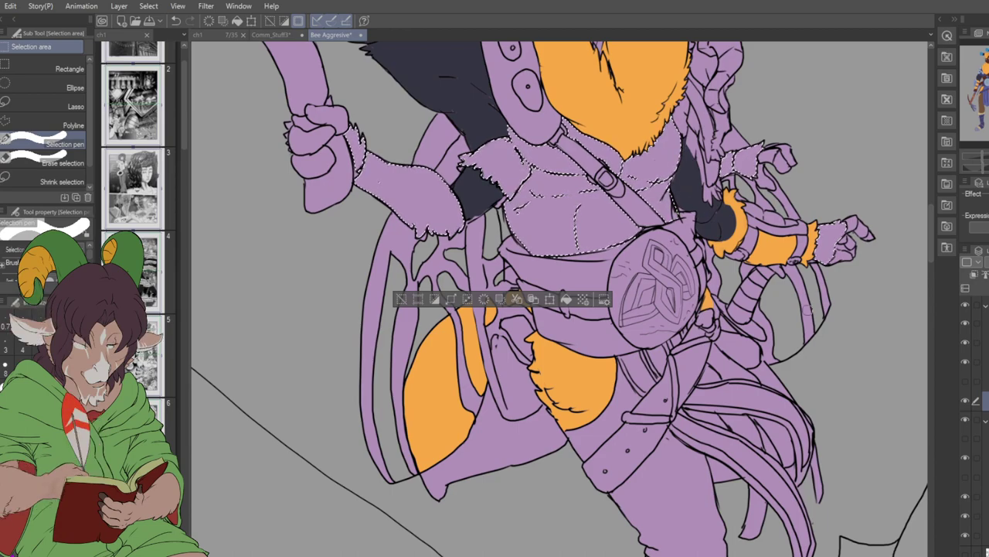
{"action": "scroll", "coordinate": [684, 340], "scroll_direction": "down", "scroll_amount": 6}
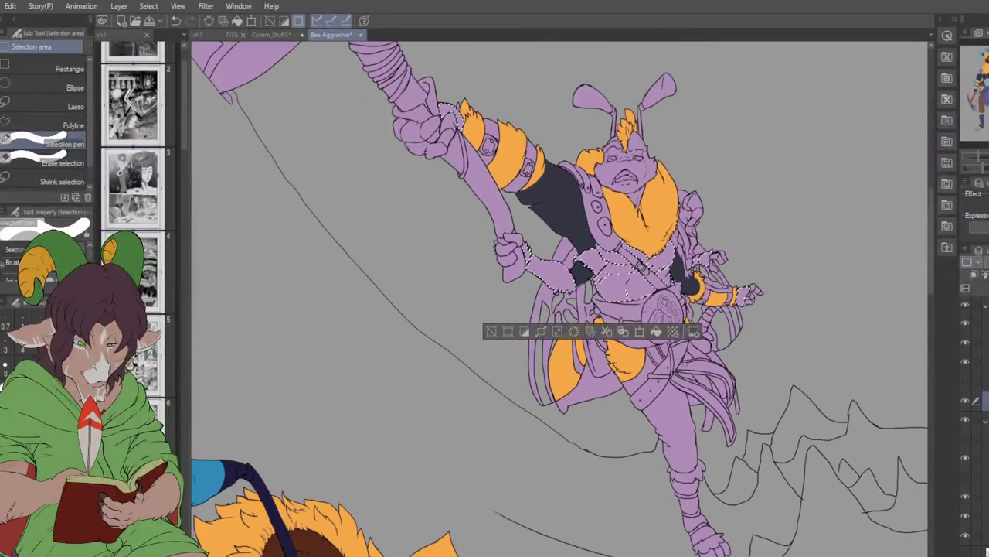
{"action": "left_click_drag", "start_coordinate": [685, 340], "coordinate": [717, 272]}
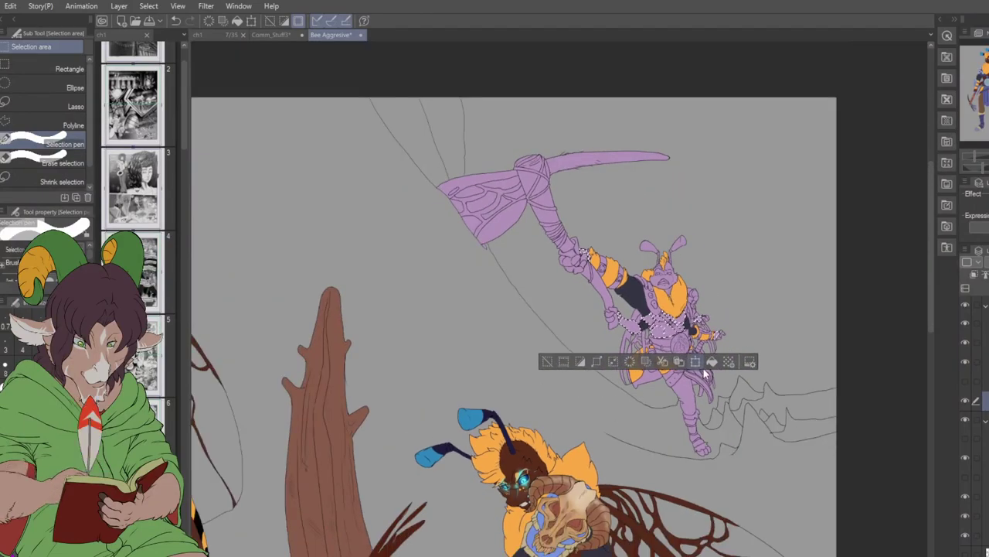
{"action": "scroll", "coordinate": [717, 271], "scroll_direction": "up", "scroll_amount": 1}
{"action": "scroll", "coordinate": [717, 271], "scroll_direction": "up", "scroll_amount": 4}
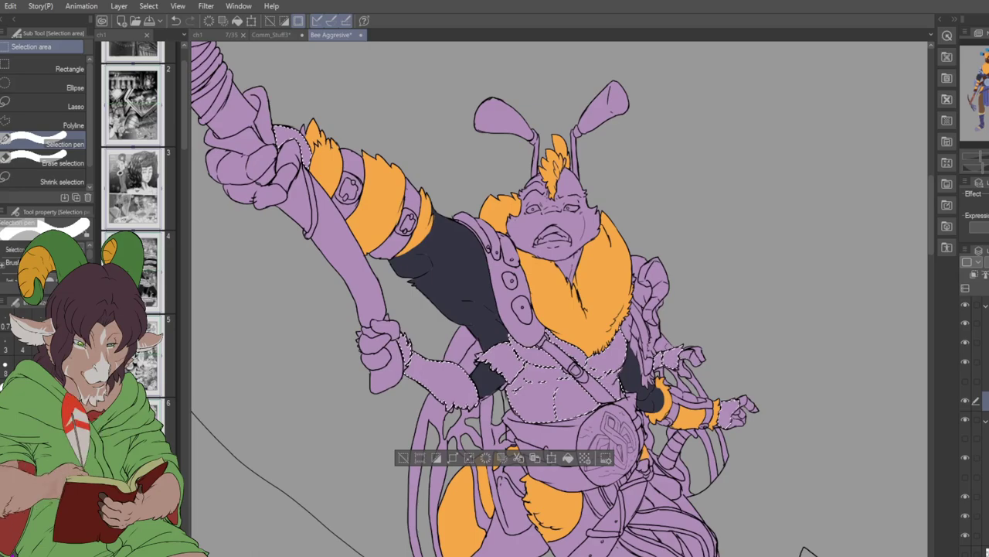
{"action": "scroll", "coordinate": [971, 421], "scroll_direction": "up", "scroll_amount": 1}
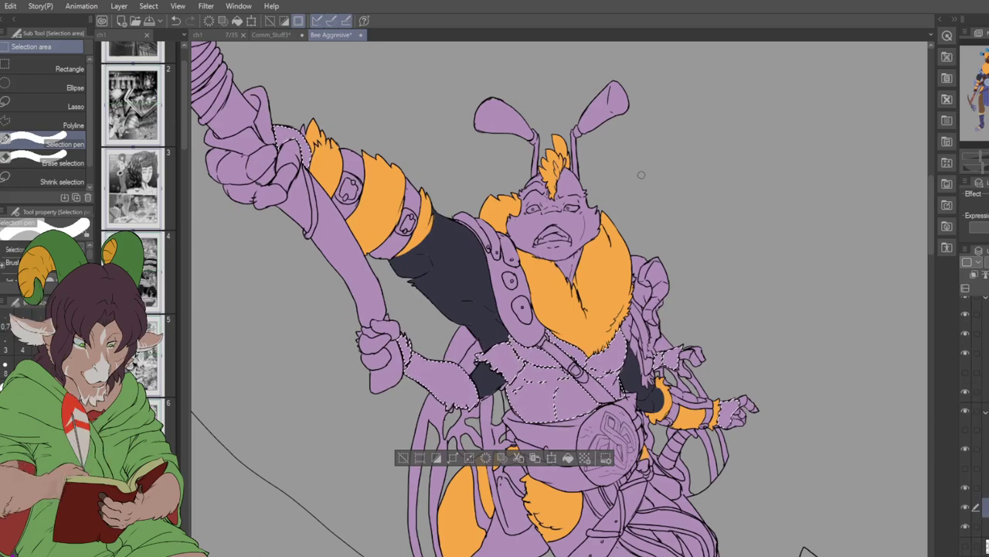
{"action": "key", "text": "alt+BackSpace"}
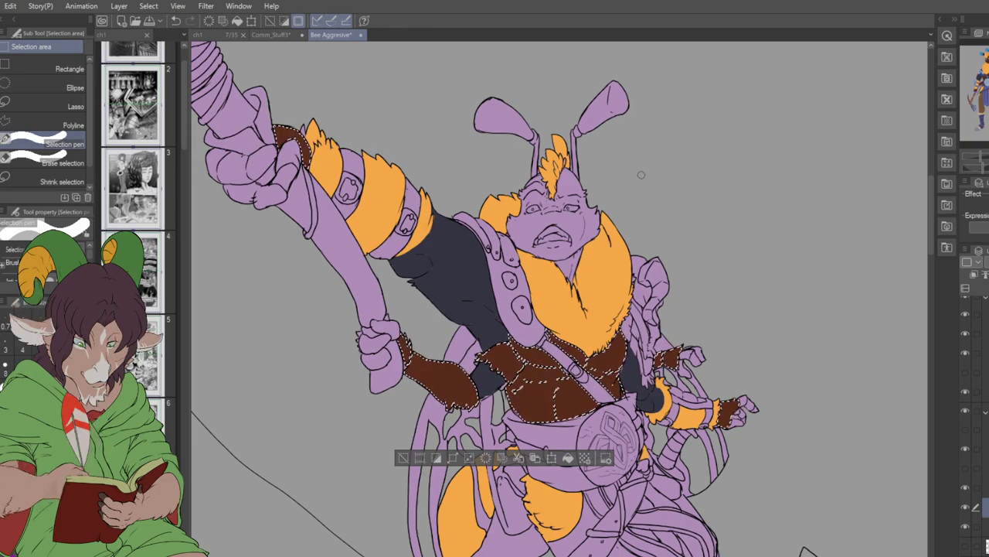
{"action": "key", "text": "ctrl+d"}
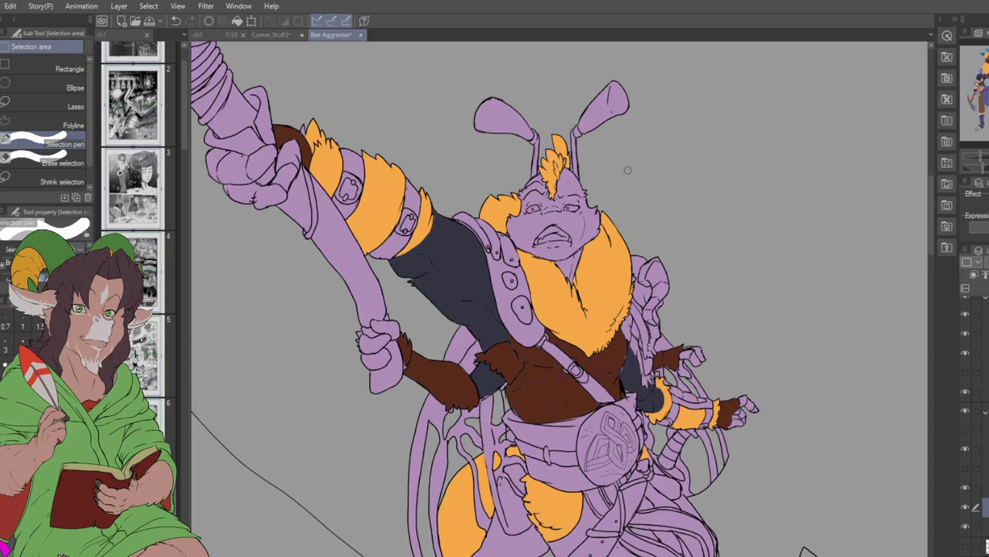
- Sample the dark brown skin colour from the head of the bee chopping the tree
{"action": "scroll", "coordinate": [542, 292], "scroll_direction": "down", "scroll_amount": 5}
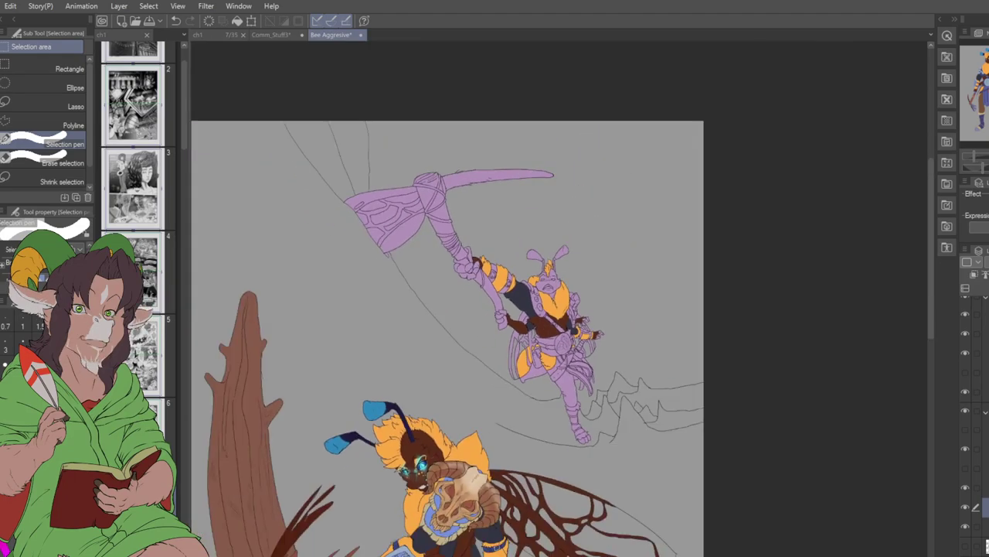
{"action": "scroll", "coordinate": [532, 439], "scroll_direction": "up", "scroll_amount": 2}
{"action": "scroll", "coordinate": [422, 433], "scroll_direction": "up", "scroll_amount": 5}
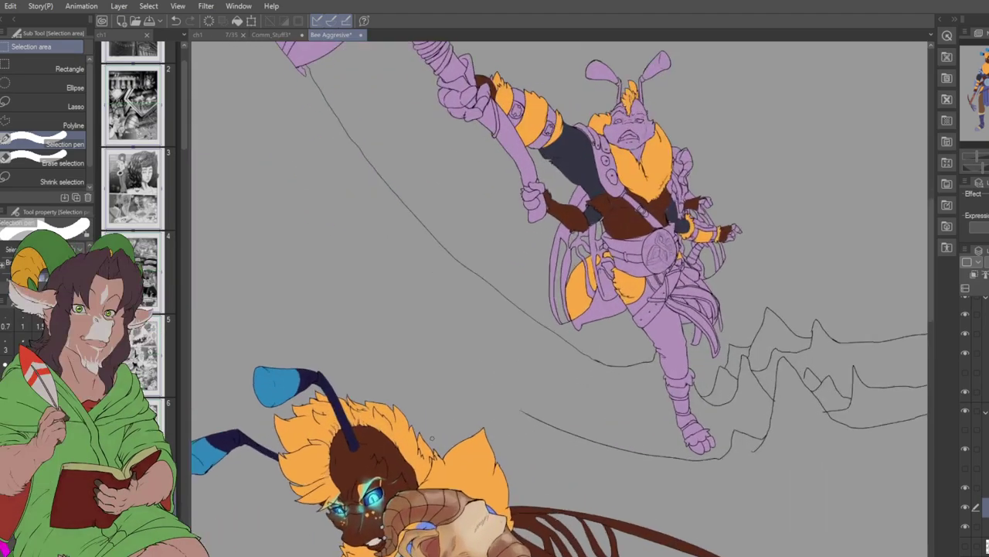
{"action": "key", "text": "i"}
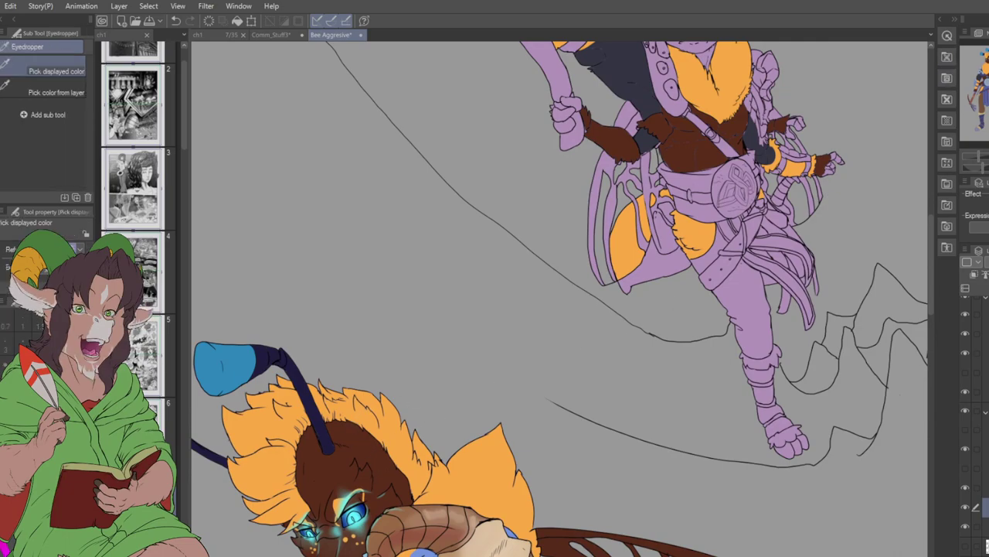
- Select the axe-wielding bee's face and neck without the eyes and mouth, fill them with dark brown, and clear the selection
{"action": "scroll", "coordinate": [561, 298], "scroll_direction": "up", "scroll_amount": 5}
{"action": "scroll", "coordinate": [780, 374], "scroll_direction": "up", "scroll_amount": 2}
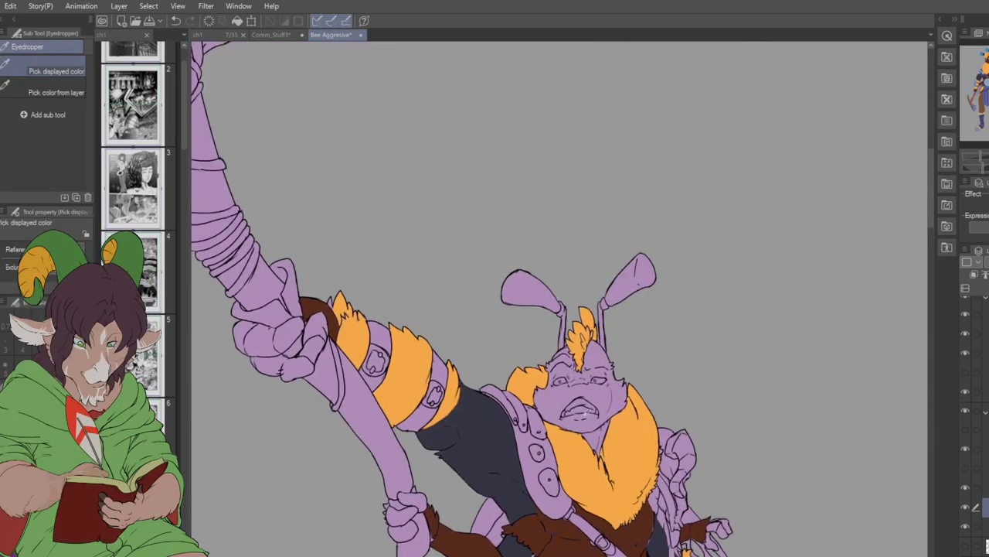
{"action": "left_click", "coordinate": [980, 391]}
{"action": "key", "text": "w"}
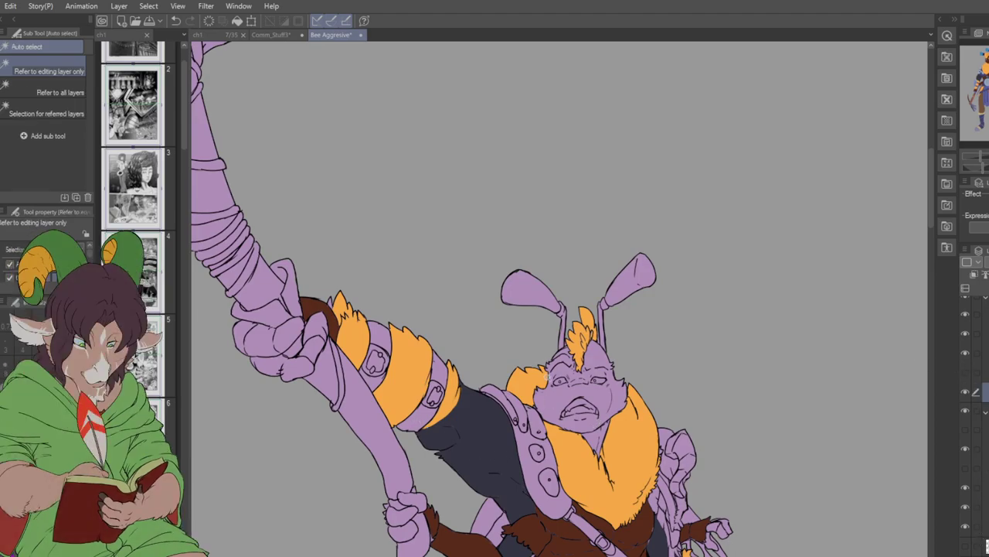
{"action": "left_click", "coordinate": [580, 386]}
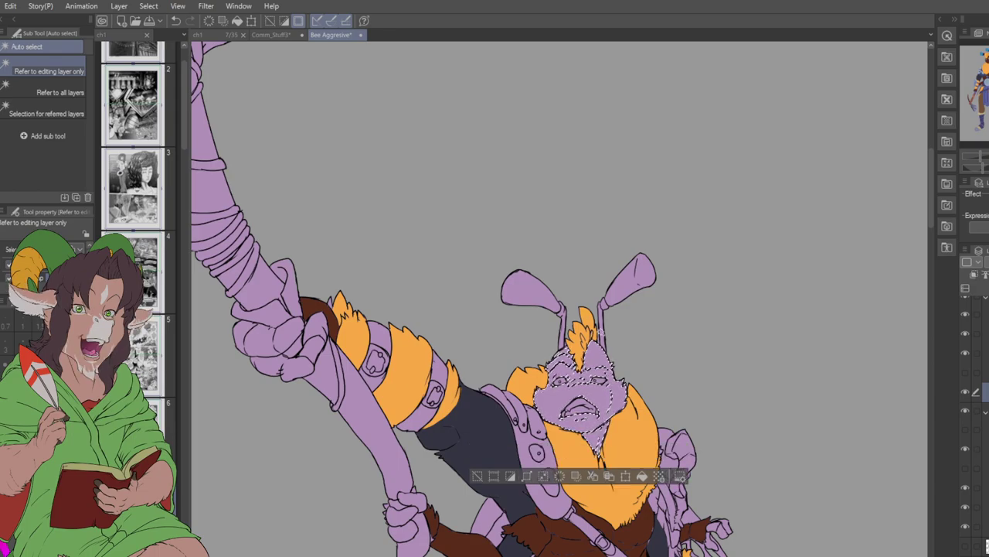
{"action": "scroll", "coordinate": [601, 315], "scroll_direction": "up", "scroll_amount": 1}
{"action": "scroll", "coordinate": [593, 356], "scroll_direction": "up", "scroll_amount": 4}
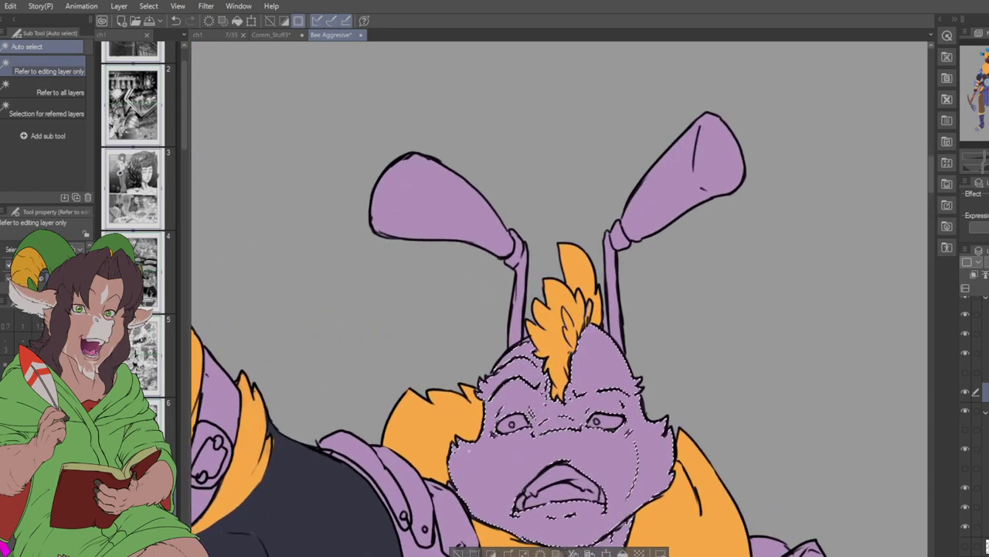
{"action": "scroll", "coordinate": [559, 299], "scroll_direction": "down", "scroll_amount": 4}
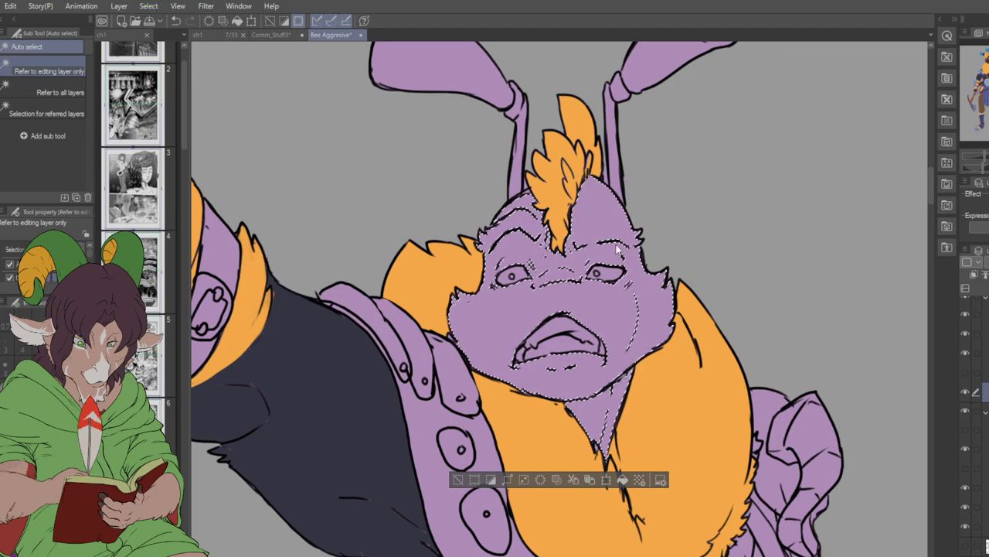
{"action": "left_click", "coordinate": [605, 280]}
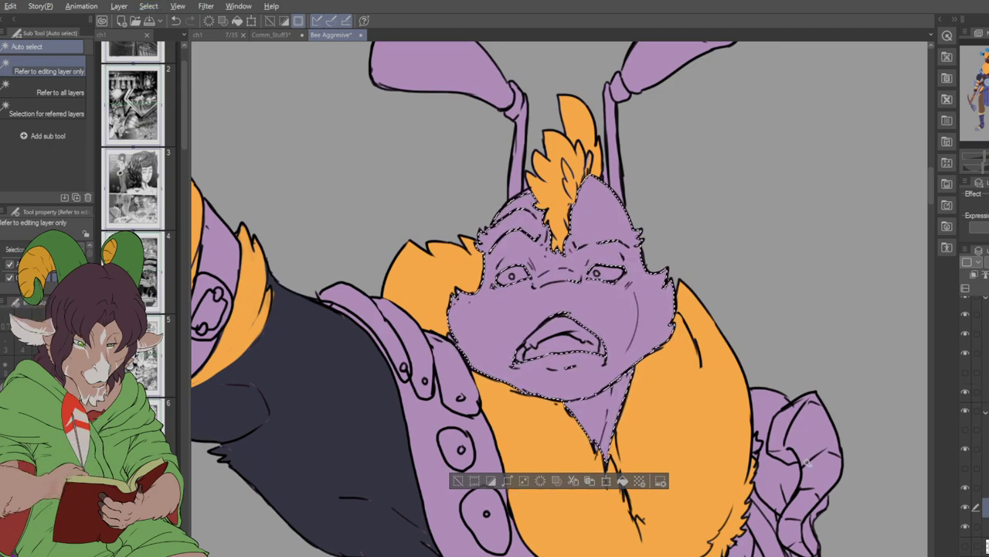
{"action": "key", "text": "alt+BackSpace"}
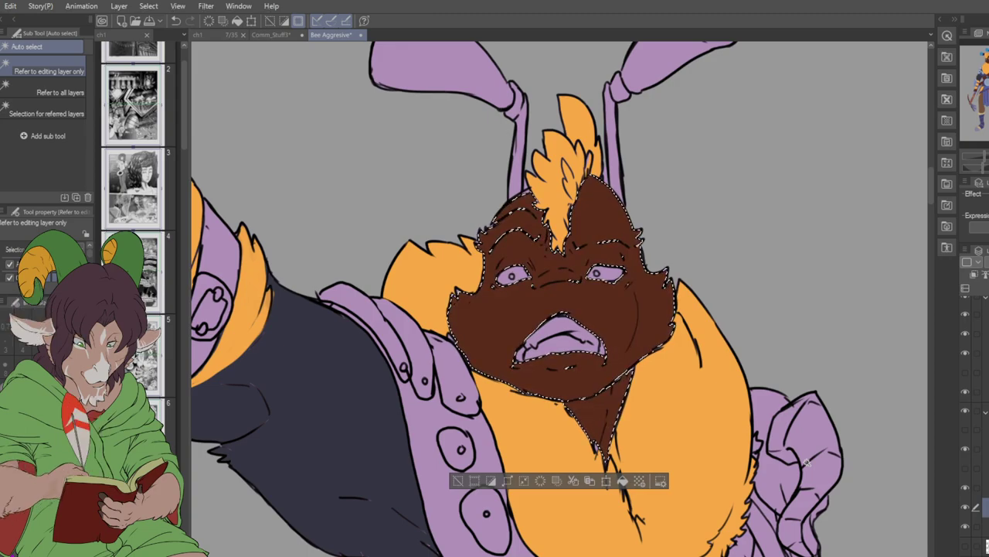
{"action": "key", "text": "ctrl+d"}
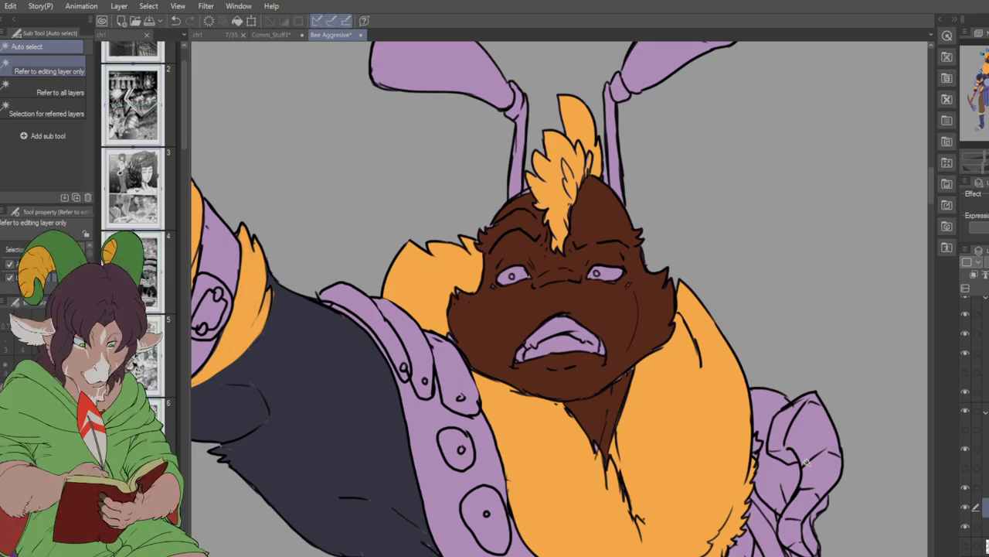
- Touch up the edges of the orange hair tuft and fur and the brown face with sampled orange and dark brown
{"action": "key", "text": "i"}
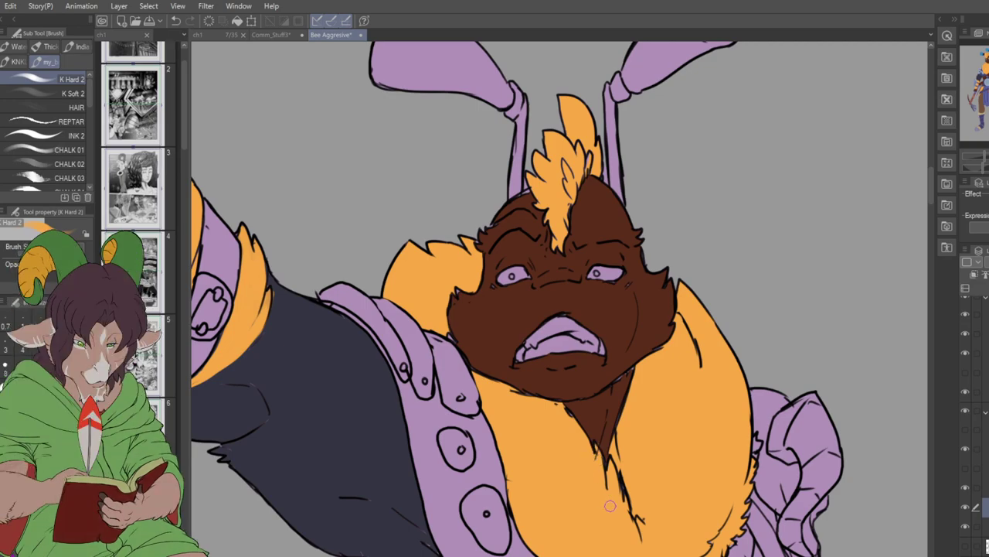
{"action": "key", "text": "i"}
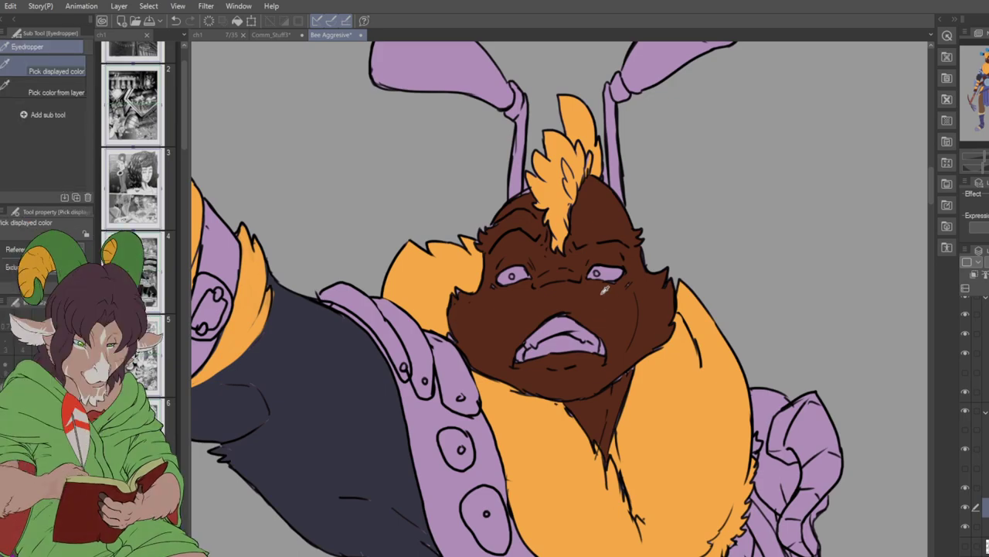
{"action": "key", "text": "b"}
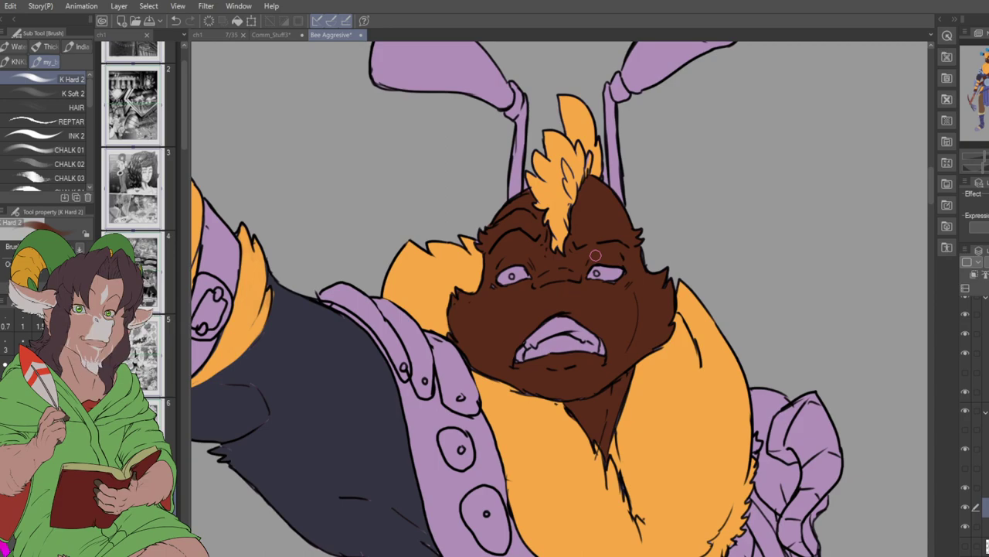
{"action": "key", "text": "i"}
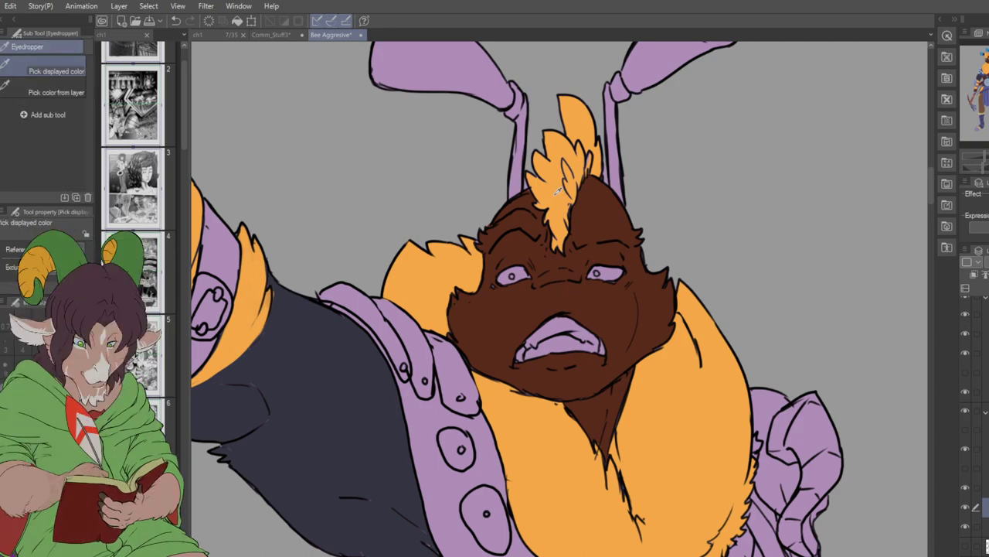
{"action": "key", "text": "b"}
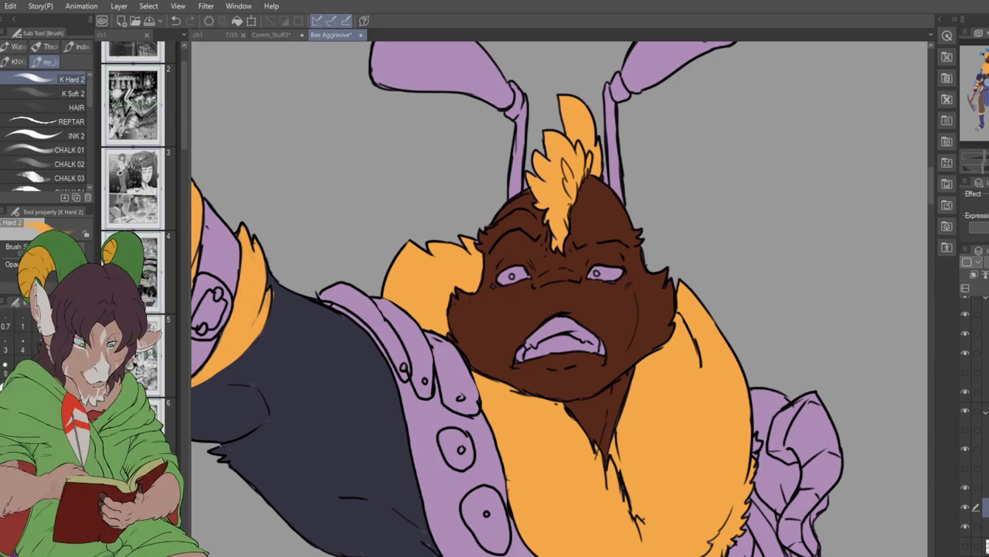
- Sample the navy sleeve colour and touch up the edge of the sleeve beside the torso with the hard brush
{"action": "scroll", "coordinate": [556, 309], "scroll_direction": "down", "scroll_amount": 4}
{"action": "scroll", "coordinate": [599, 332], "scroll_direction": "down", "scroll_amount": 3}
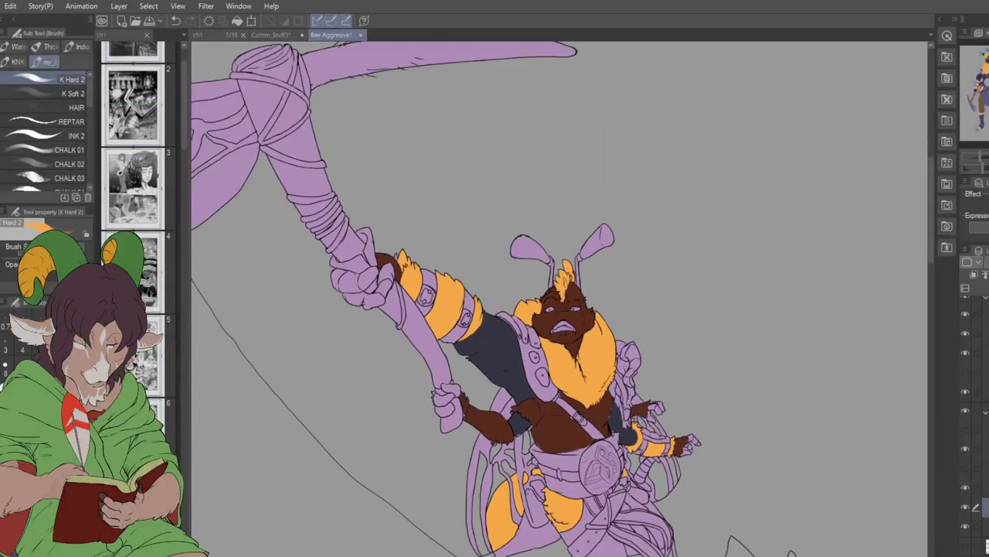
{"action": "scroll", "coordinate": [622, 399], "scroll_direction": "up", "scroll_amount": 3}
{"action": "scroll", "coordinate": [622, 400], "scroll_direction": "up", "scroll_amount": 2}
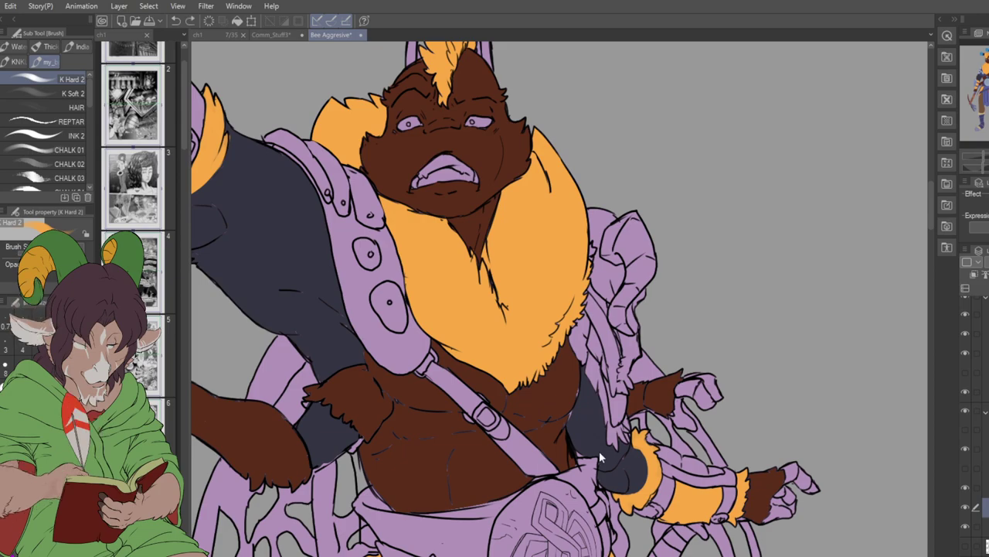
{"action": "key", "text": "i"}
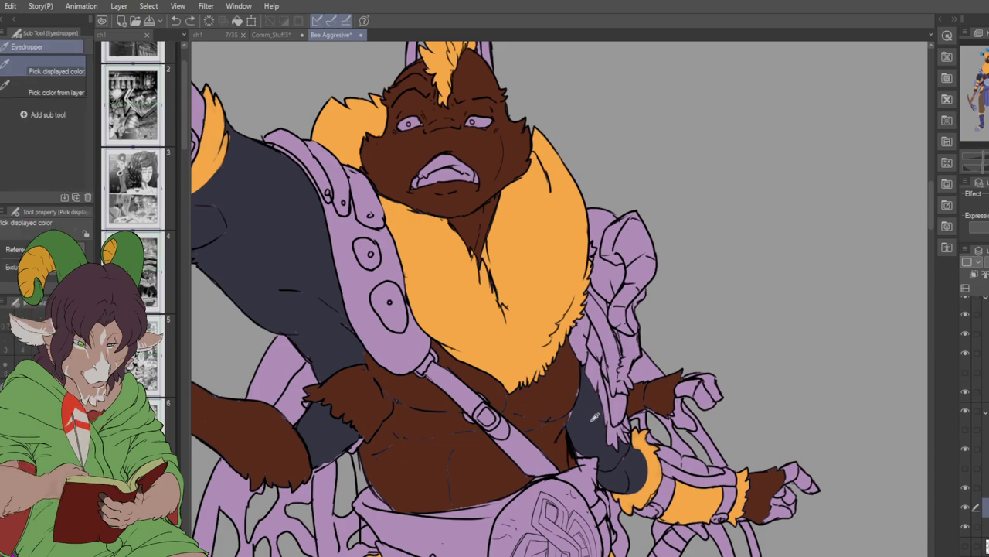
{"action": "key", "text": "b"}
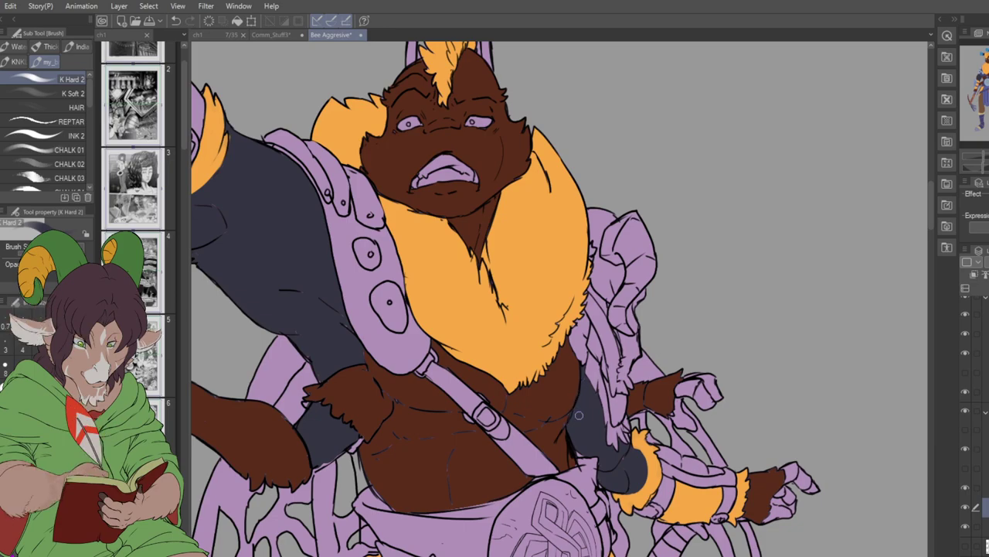
- Sample the dark brown skin colour and paint over leftover purple gaps on the torso and rear upper arm
{"action": "key", "text": "i"}
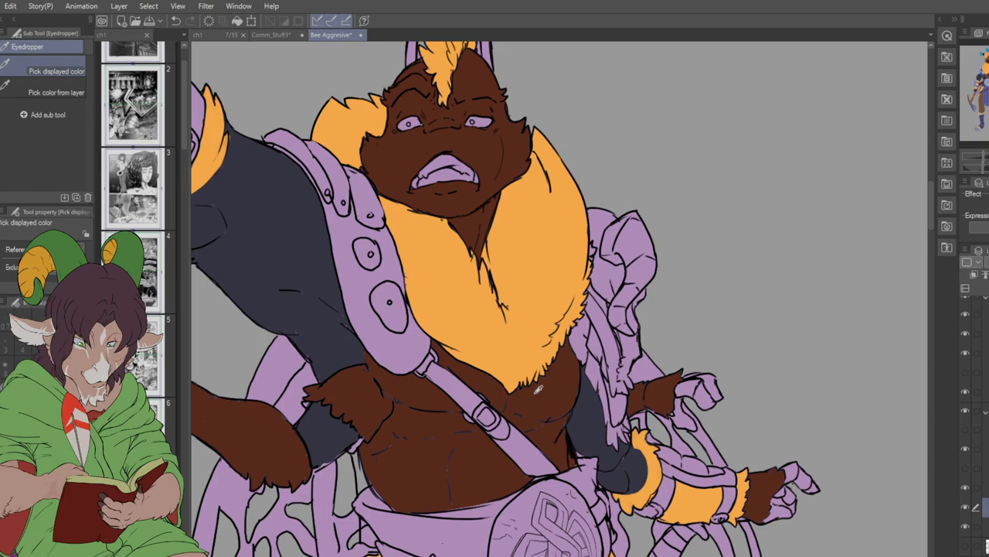
{"action": "key", "text": "b"}
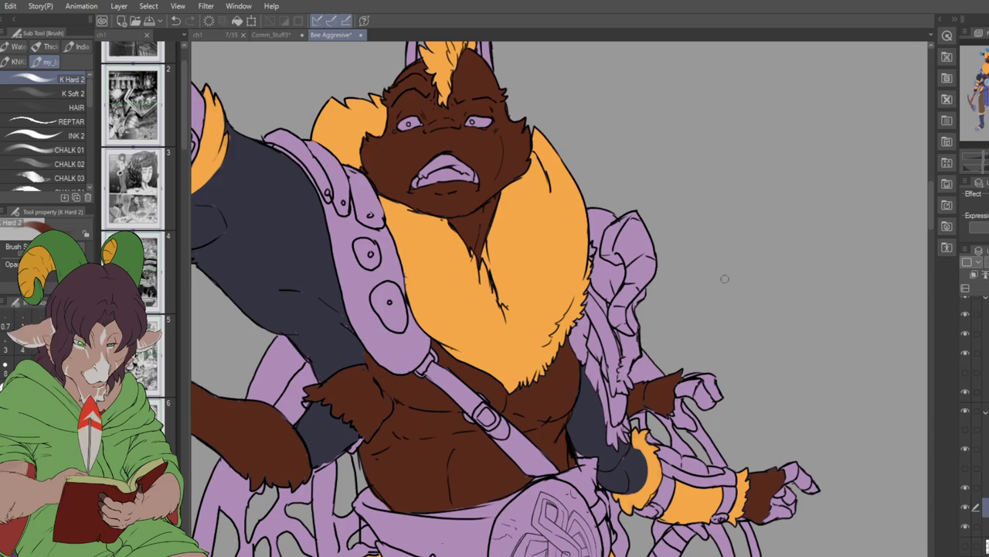
{"action": "mouse_move", "coordinate": [635, 371]}
{"action": "left_mouse_down"}
{"action": "mouse_move", "coordinate": [637, 361]}
{"action": "mouse_move", "coordinate": [647, 368]}
{"action": "mouse_move", "coordinate": [641, 360]}
{"action": "mouse_move", "coordinate": [660, 376]}
{"action": "mouse_move", "coordinate": [649, 362]}
{"action": "left_mouse_up"}
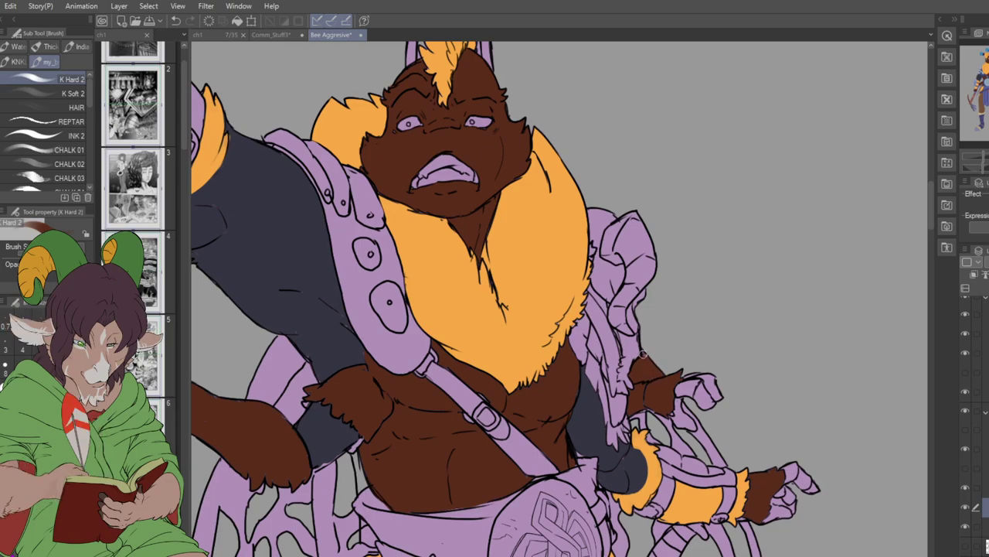
- Auto-select the wing vein sections on both sides of the axe-wielding bee, working from the line art layer
{"action": "left_click_drag", "start_coordinate": [560, 309], "coordinate": [615, 235]}
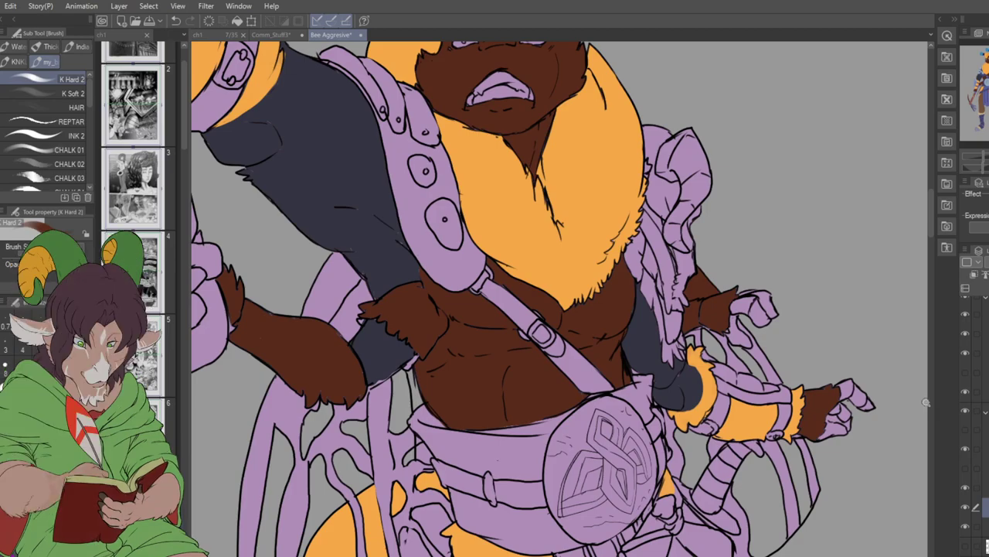
{"action": "key", "text": "w"}
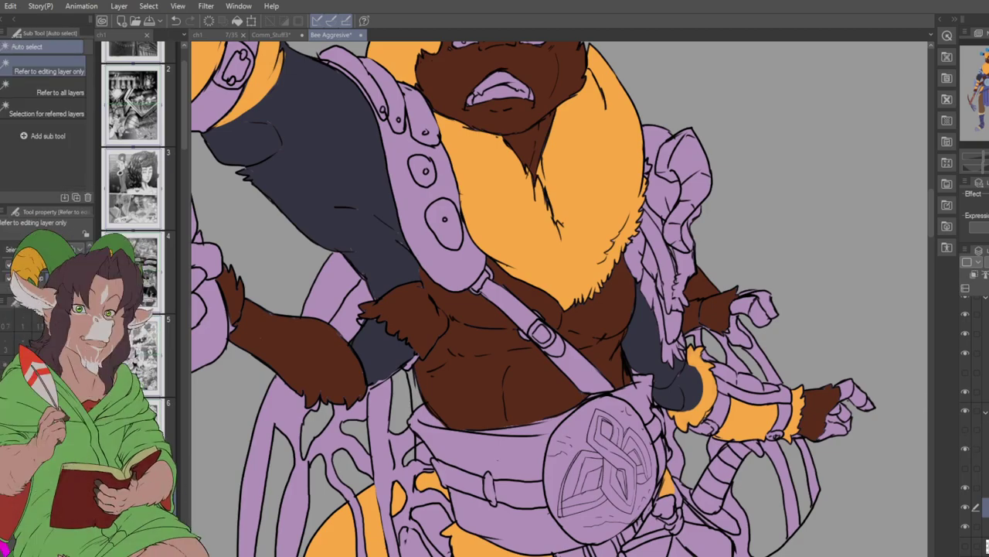
{"action": "left_click", "coordinate": [754, 358]}
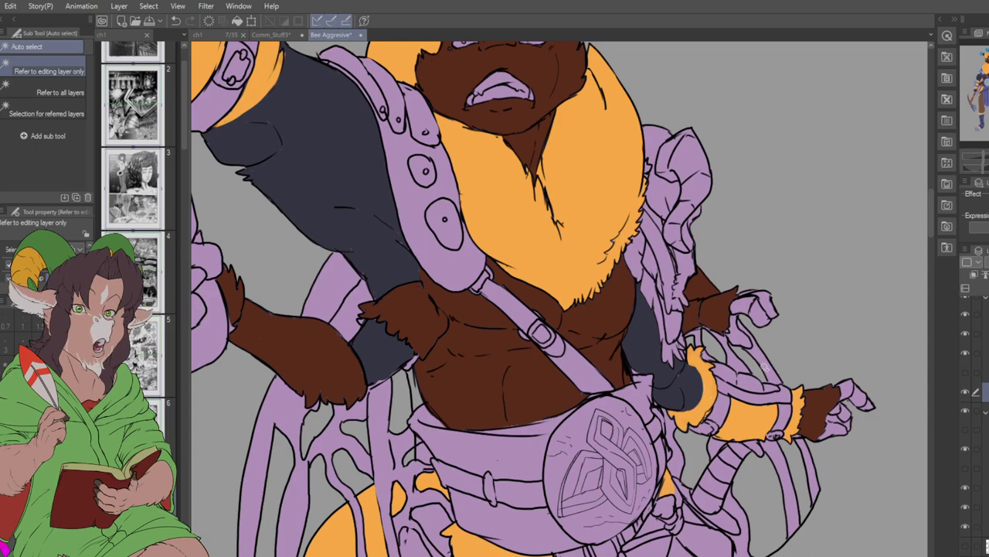
{"action": "left_click", "coordinate": [756, 368]}
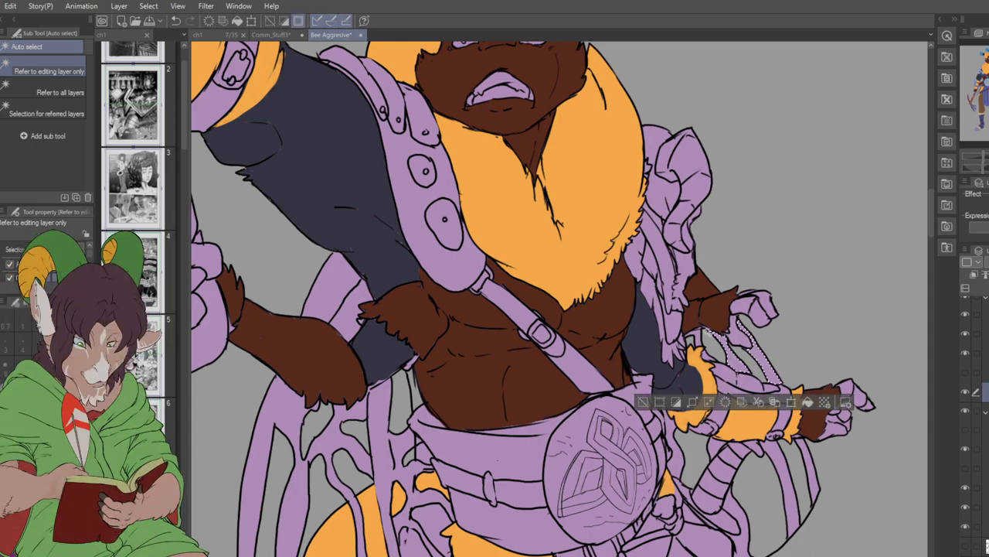
{"action": "left_click", "coordinate": [708, 344], "text": "shift"}
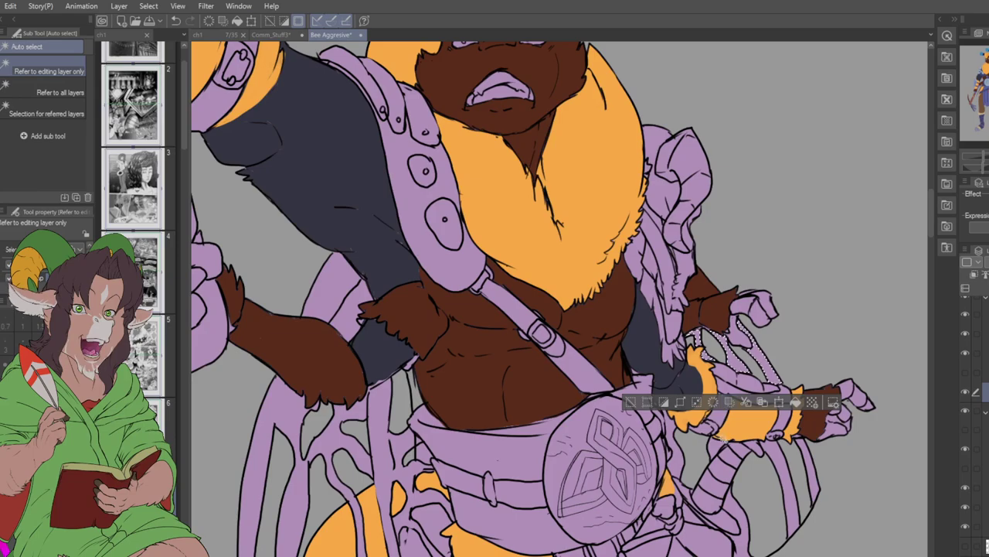
{"action": "left_click", "coordinate": [721, 454], "text": "shift"}
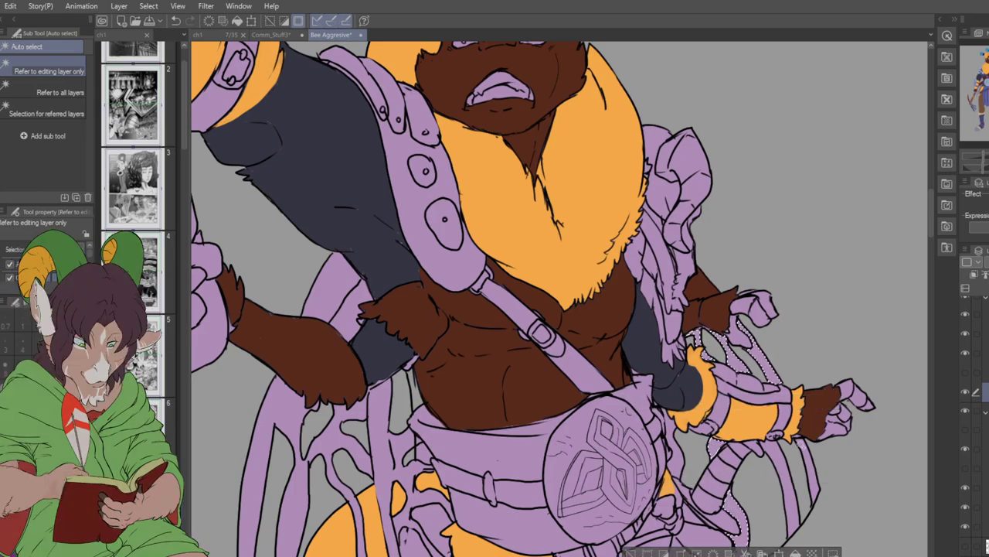
{"action": "left_click", "coordinate": [672, 436], "text": "shift"}
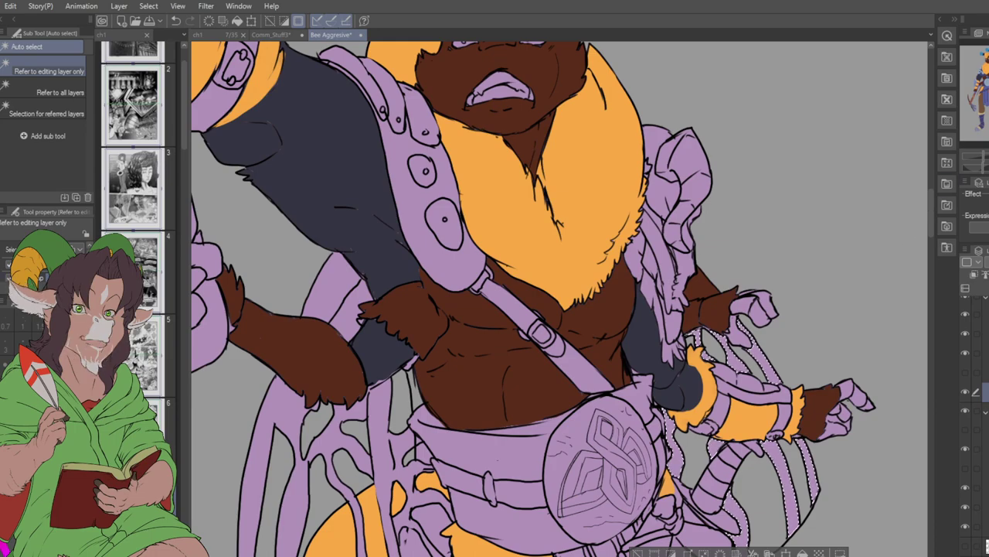
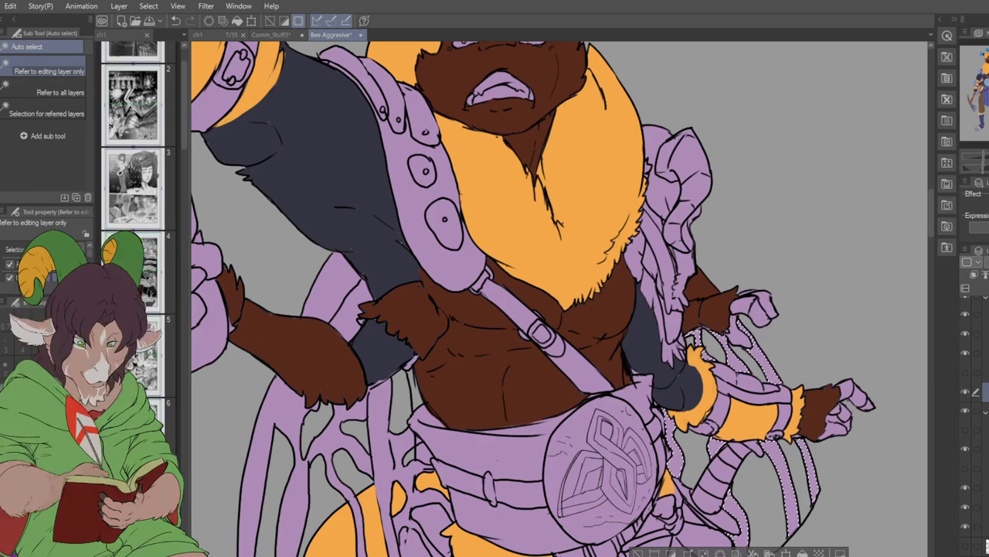
{"action": "left_click", "coordinate": [383, 348], "text": "shift"}
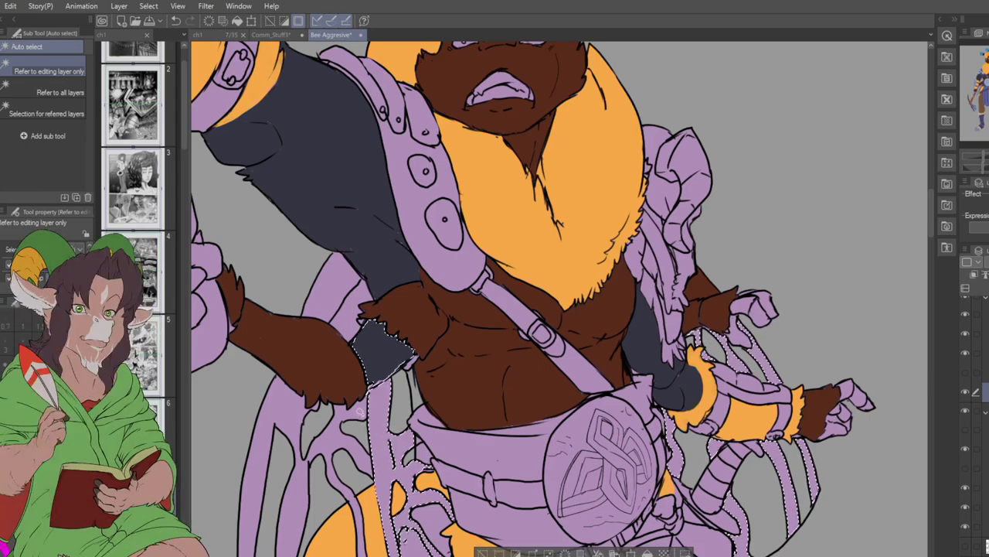
{"action": "left_click", "coordinate": [392, 451], "text": "shift"}
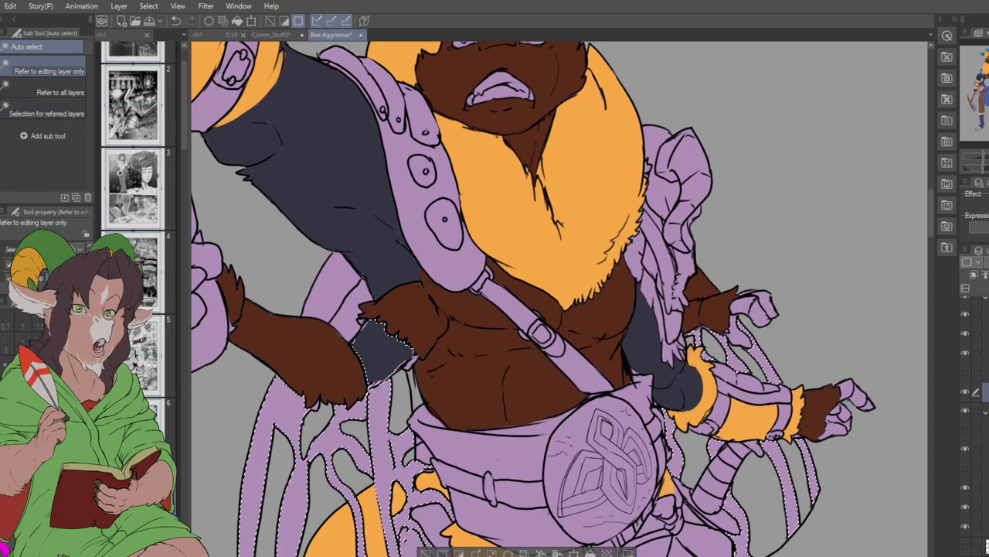
- Erase the navy arm section from the selection and add the upper wing section behind the lower arm
{"action": "key", "text": "m"}
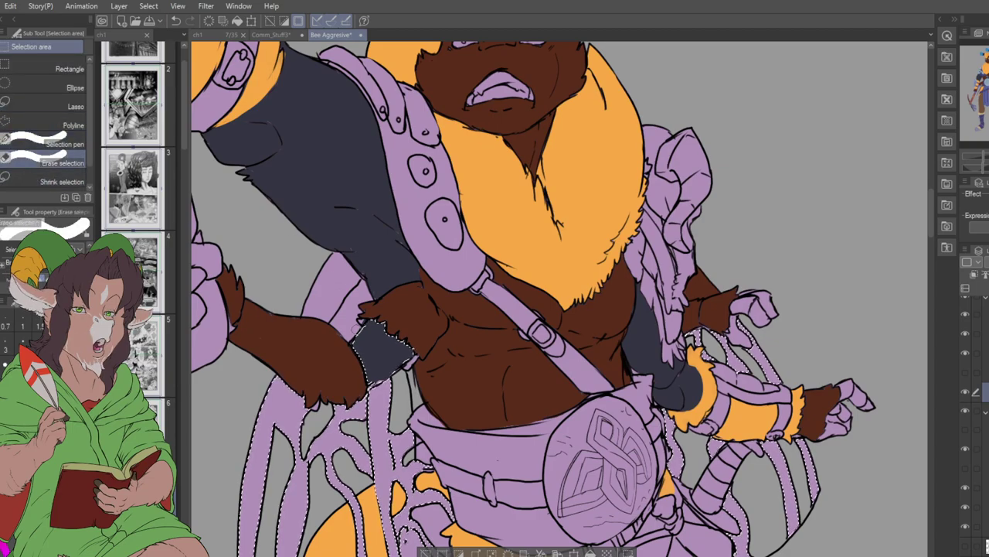
{"action": "left_click_drag", "start_coordinate": [355, 338], "coordinate": [372, 379]}
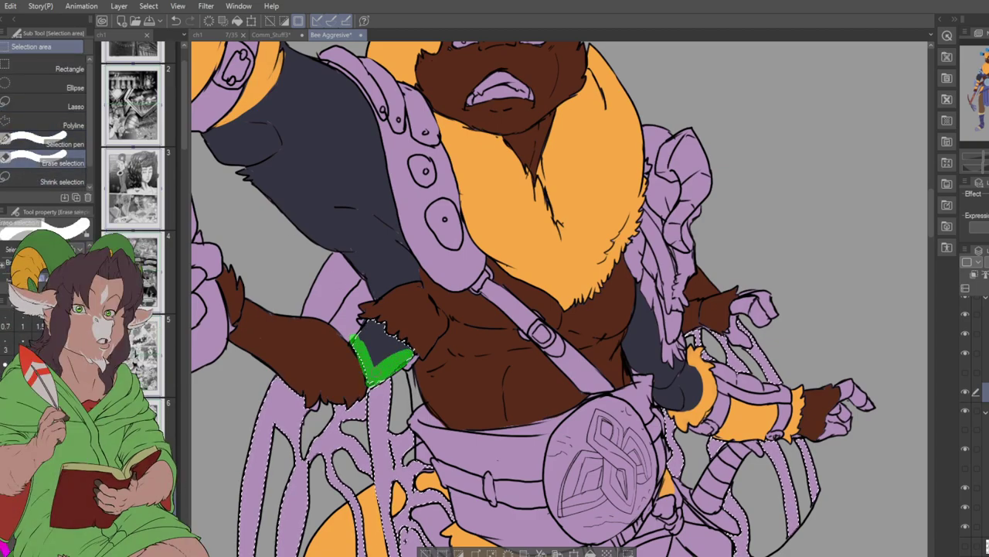
{"action": "mouse_move", "coordinate": [386, 328]}
{"action": "left_mouse_down"}
{"action": "mouse_move", "coordinate": [371, 325]}
{"action": "mouse_move", "coordinate": [394, 328]}
{"action": "left_mouse_up"}
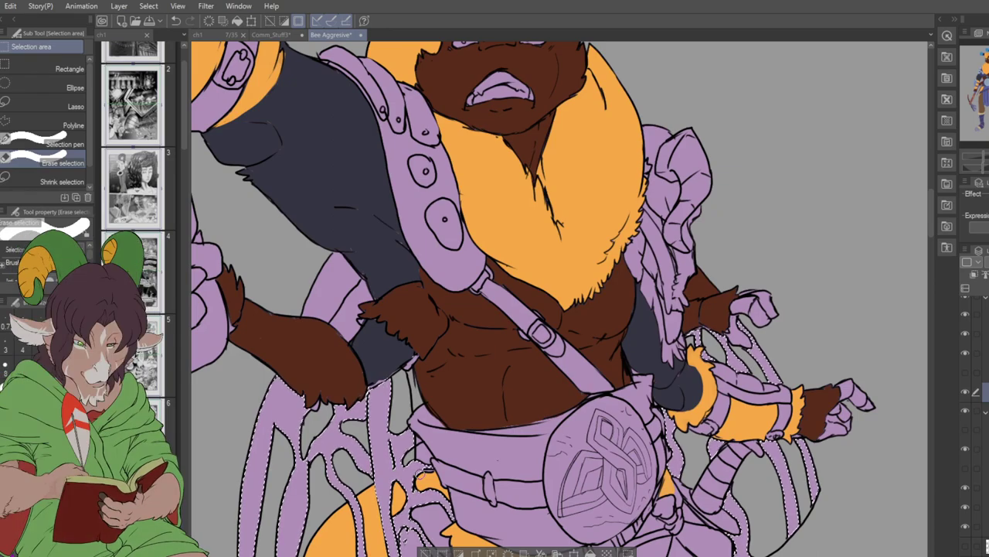
{"action": "key", "text": "w"}
{"action": "left_click", "coordinate": [352, 325]}
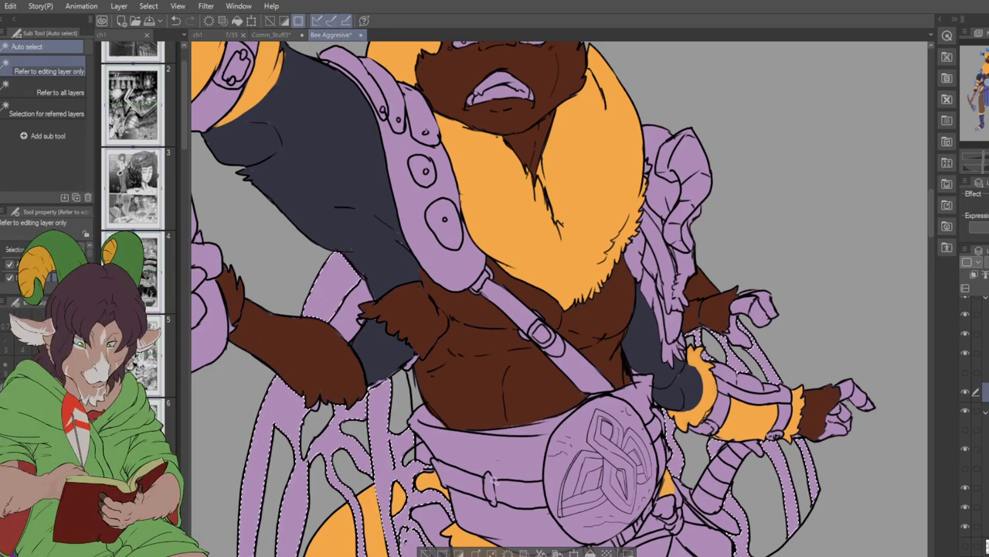
- Add the purple lower abdomen section beneath the orange area to the wing selection
{"action": "left_click_drag", "start_coordinate": [495, 387], "coordinate": [611, 193]}
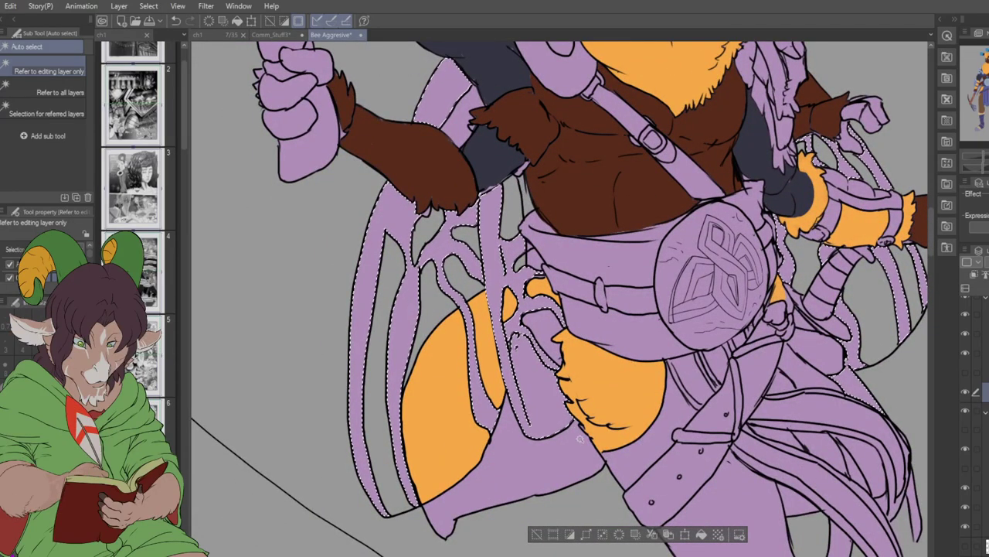
{"action": "scroll", "coordinate": [579, 438], "scroll_direction": "down", "scroll_amount": 6}
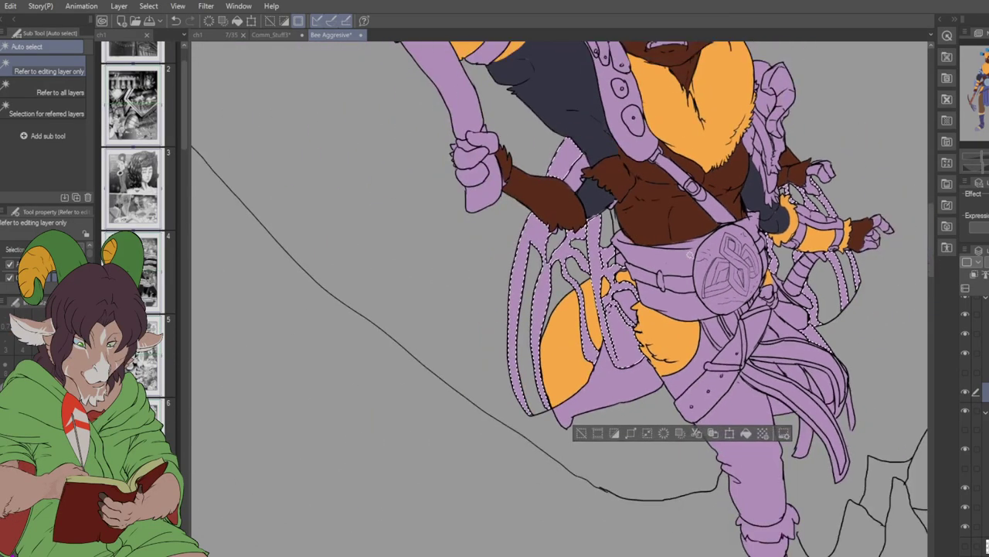
{"action": "scroll", "coordinate": [876, 439], "scroll_direction": "down", "scroll_amount": 5}
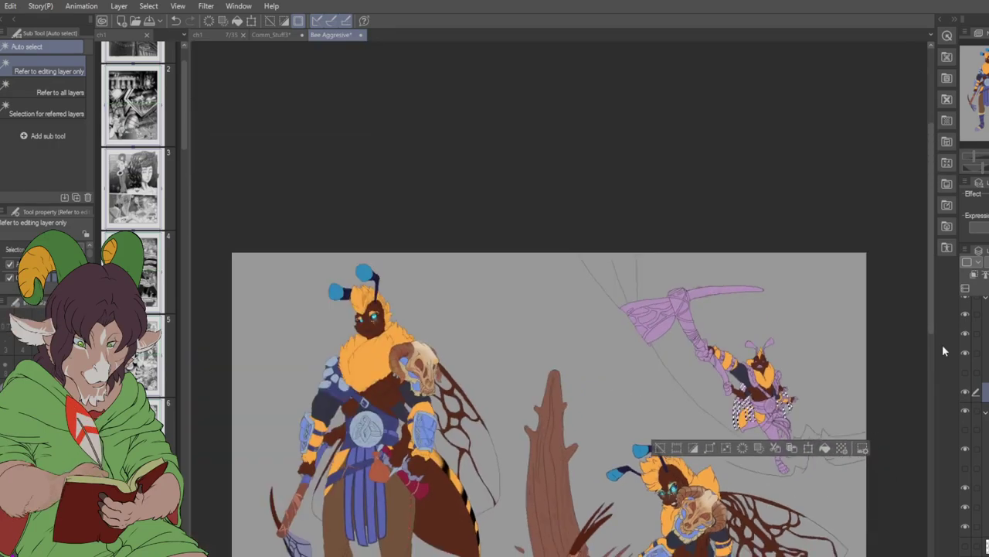
{"action": "scroll", "coordinate": [757, 280], "scroll_direction": "down", "scroll_amount": 5}
{"action": "scroll", "coordinate": [758, 280], "scroll_direction": "up", "scroll_amount": 4}
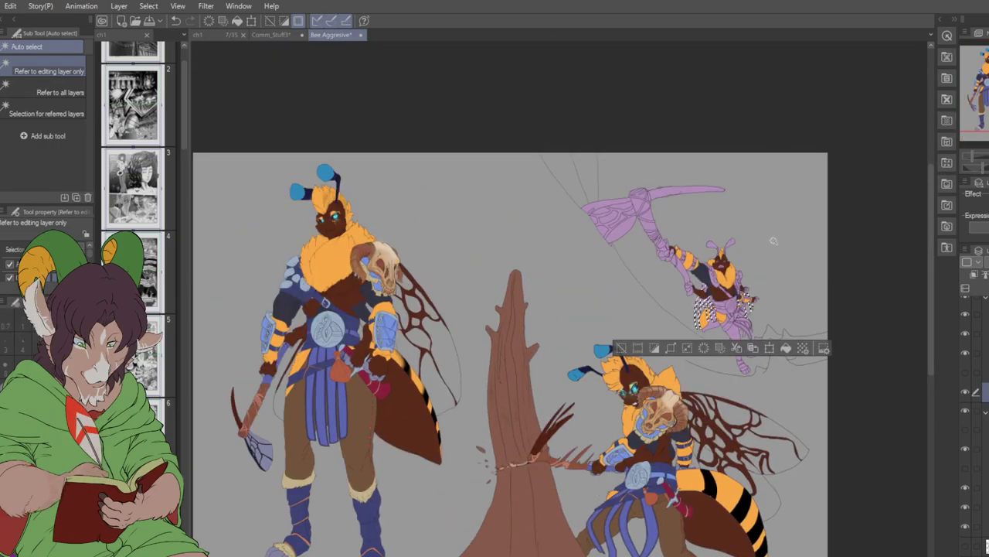
{"action": "scroll", "coordinate": [758, 279], "scroll_direction": "up", "scroll_amount": 2}
{"action": "scroll", "coordinate": [671, 362], "scroll_direction": "up", "scroll_amount": 6}
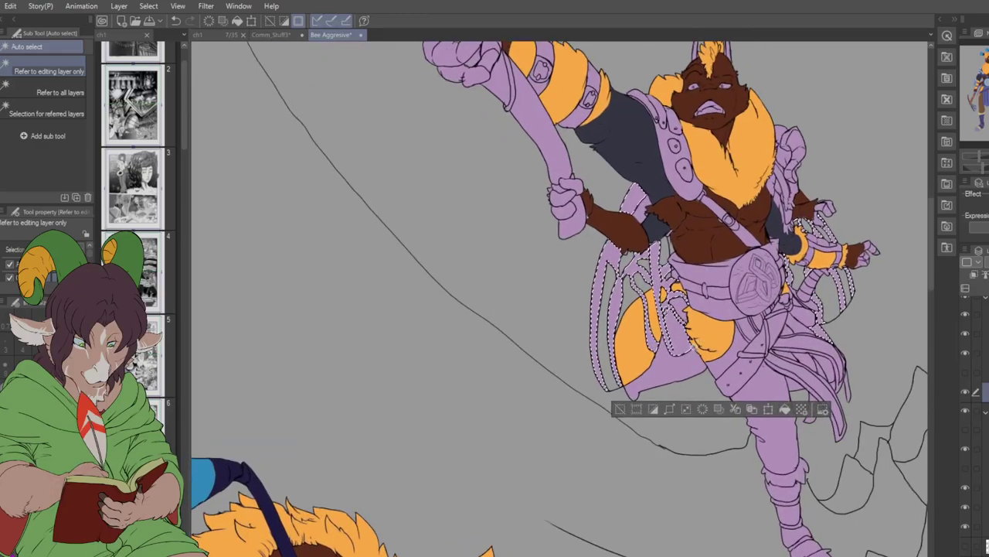
{"action": "scroll", "coordinate": [671, 362], "scroll_direction": "up", "scroll_amount": 2}
{"action": "left_click", "coordinate": [664, 377]}
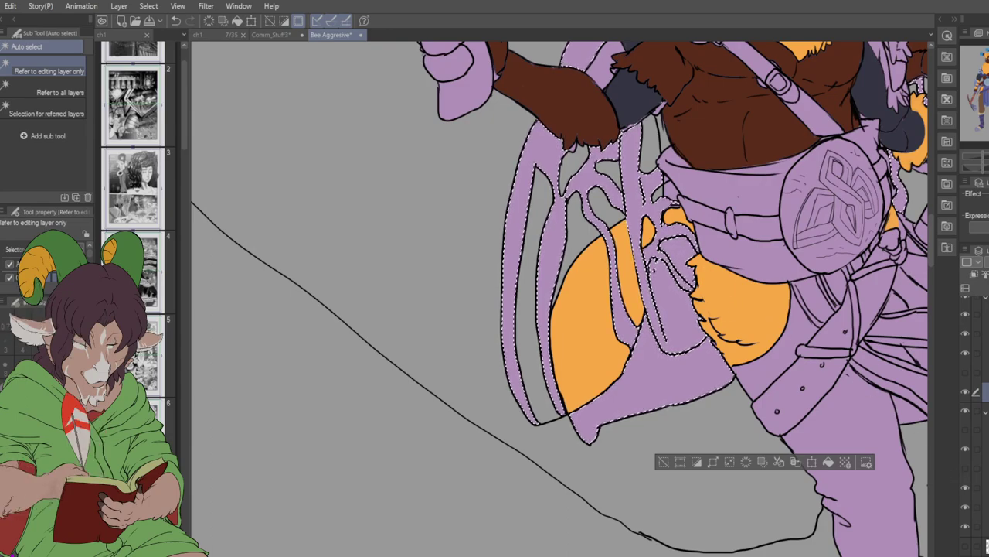
- Fill the selected wing veins and lower abdomen with dark brown on the flat colour layer and clear the selection
{"action": "left_click", "coordinate": [985, 506]}
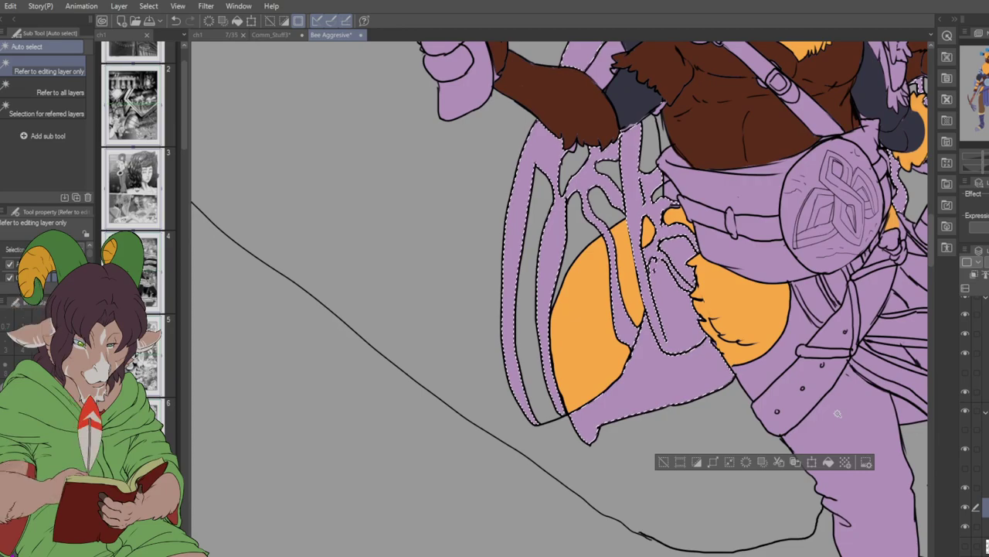
{"action": "key", "text": "alt+BackSpace"}
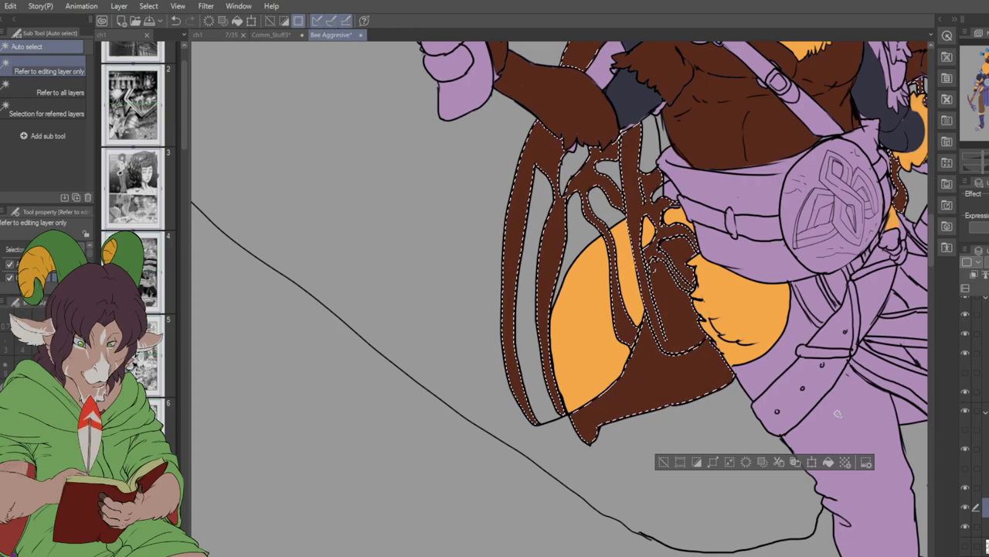
{"action": "key", "text": "ctrl+d"}
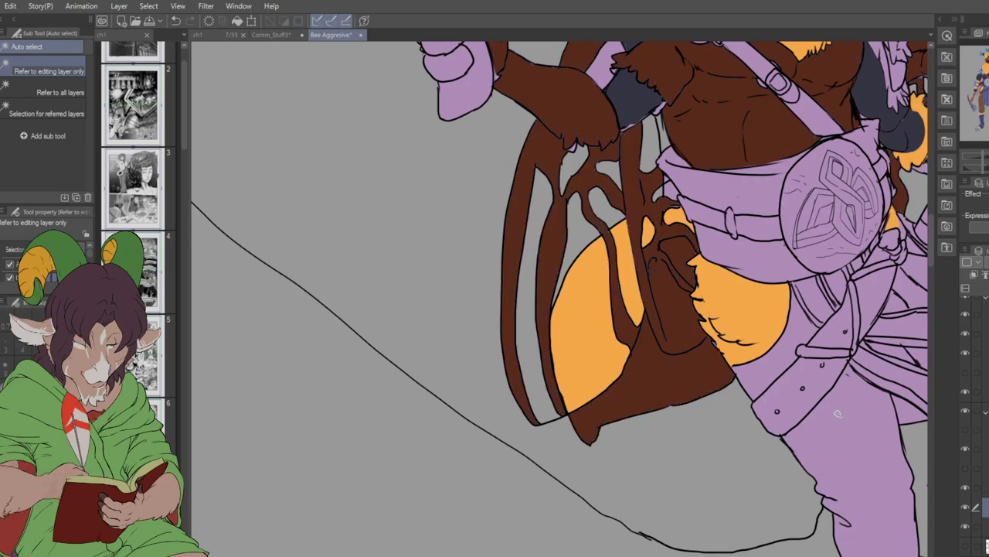
- Sample the brown trouser colour from the finished bee wearing the skull shoulder piece
{"action": "scroll", "coordinate": [764, 369], "scroll_direction": "down", "scroll_amount": 4}
{"action": "scroll", "coordinate": [885, 203], "scroll_direction": "up", "scroll_amount": 4}
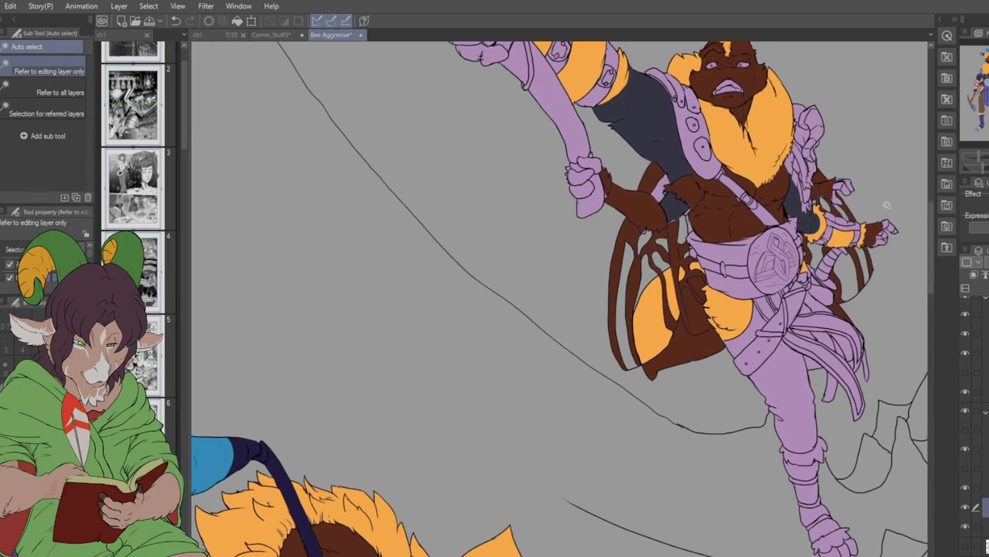
{"action": "scroll", "coordinate": [887, 204], "scroll_direction": "down", "scroll_amount": 4}
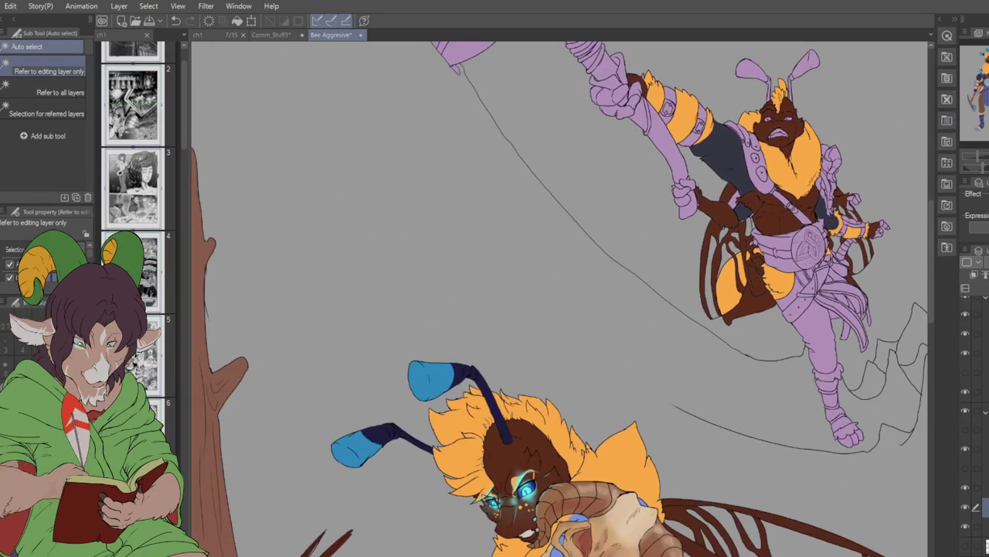
{"action": "scroll", "coordinate": [541, 309], "scroll_direction": "up", "scroll_amount": 2}
{"action": "scroll", "coordinate": [563, 299], "scroll_direction": "down", "scroll_amount": 5}
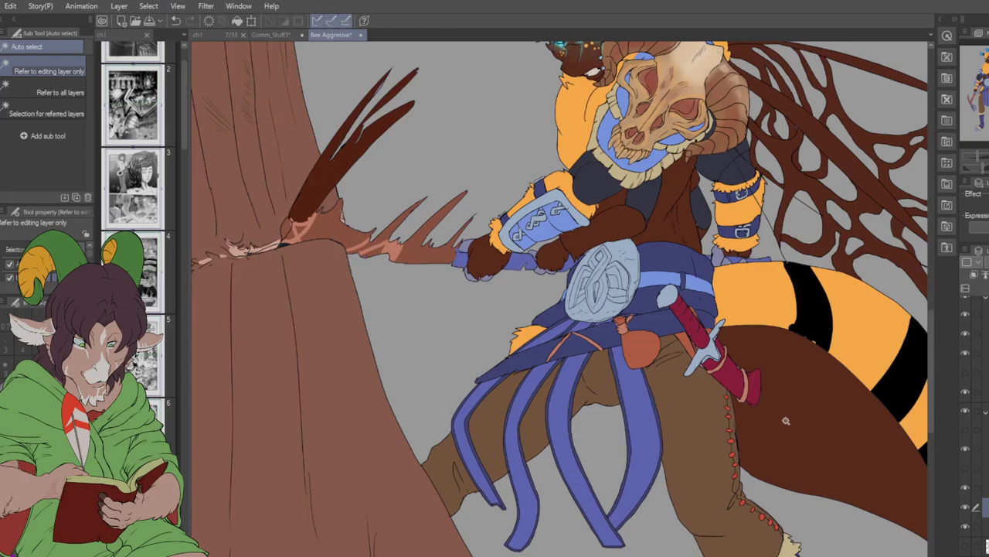
{"action": "key", "text": "i"}
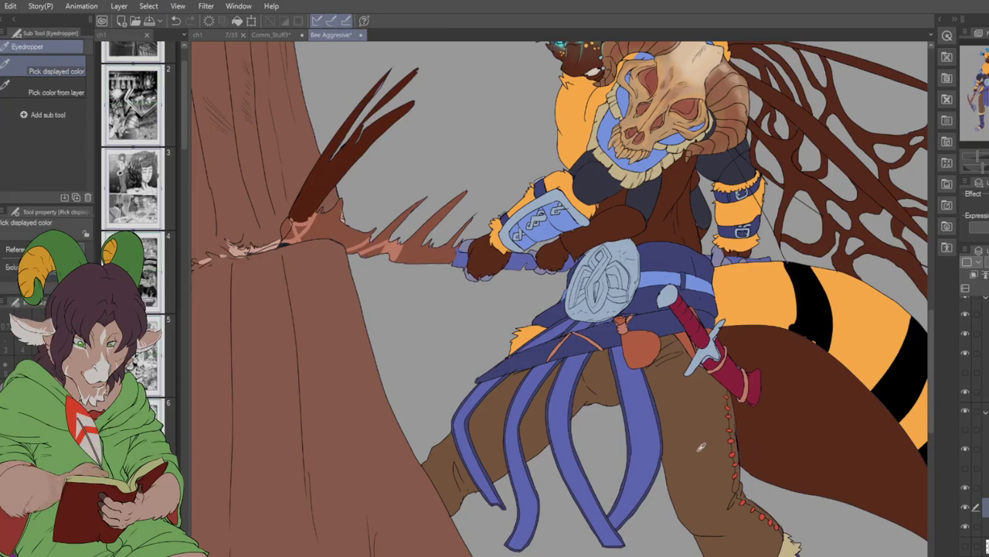
{"action": "scroll", "coordinate": [563, 298], "scroll_direction": "down", "scroll_amount": 3}
{"action": "left_click_drag", "start_coordinate": [773, 201], "coordinate": [552, 268]}
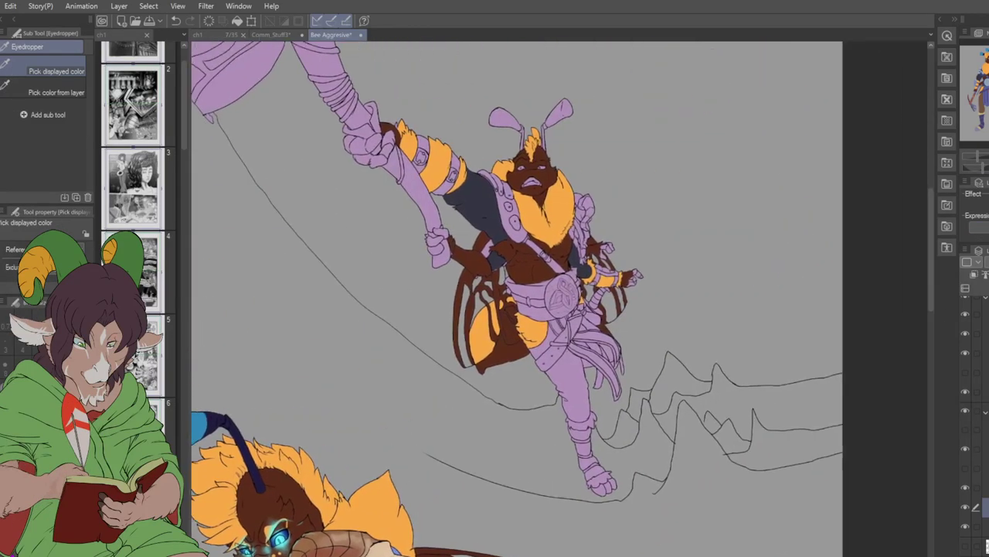
- Auto-select the axe-wielding bee's trouser sections, including the rear leg areas between the sash strips, from the line art layer
{"action": "scroll", "coordinate": [593, 369], "scroll_direction": "up", "scroll_amount": 3}
{"action": "scroll", "coordinate": [594, 370], "scroll_direction": "up", "scroll_amount": 2}
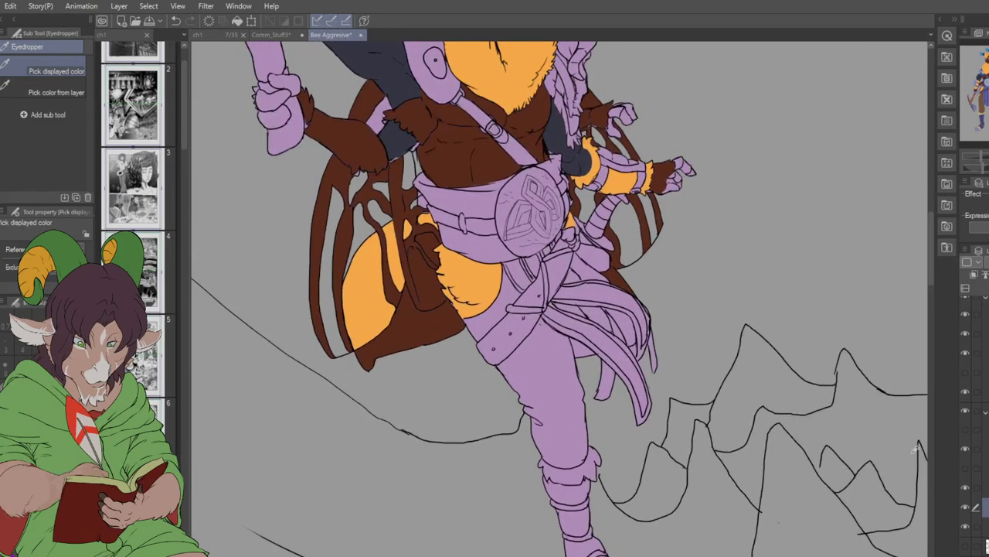
{"action": "key", "text": "w"}
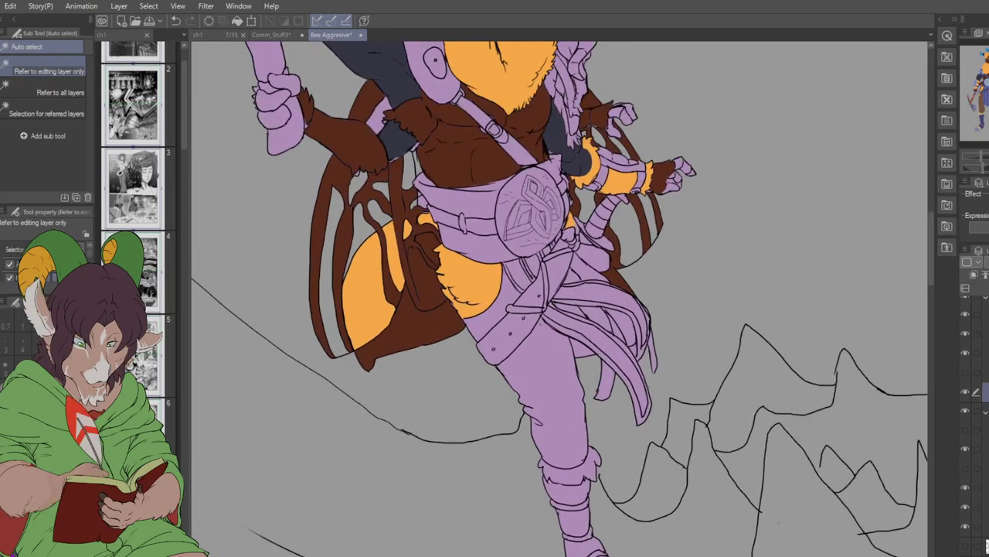
{"action": "left_click", "coordinate": [551, 382]}
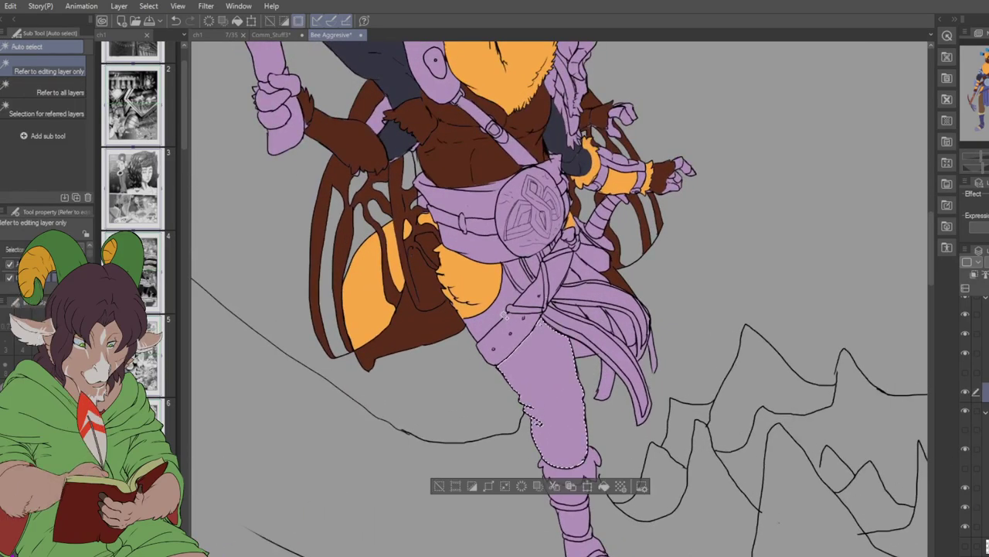
{"action": "left_click", "coordinate": [504, 287], "text": "shift"}
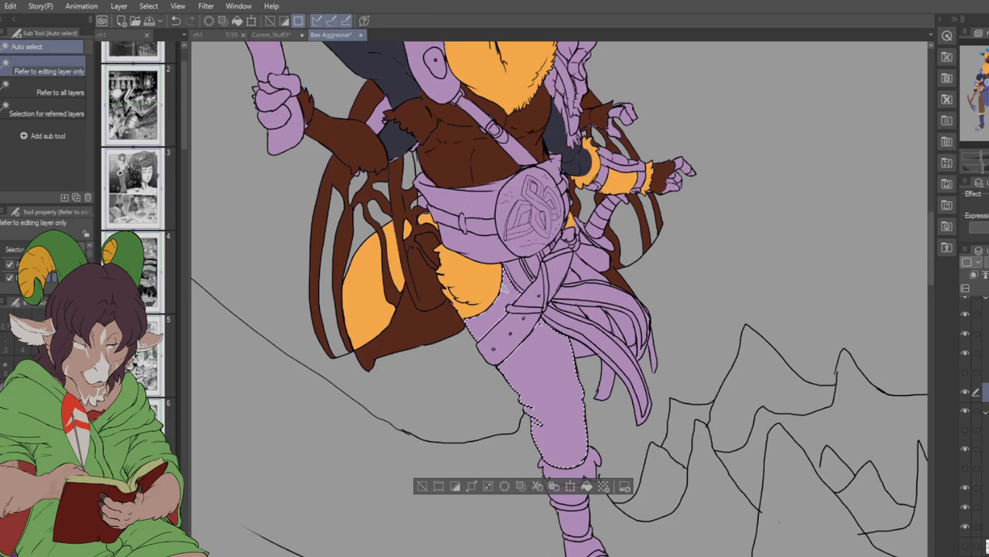
{"action": "left_click", "coordinate": [632, 317], "text": "shift"}
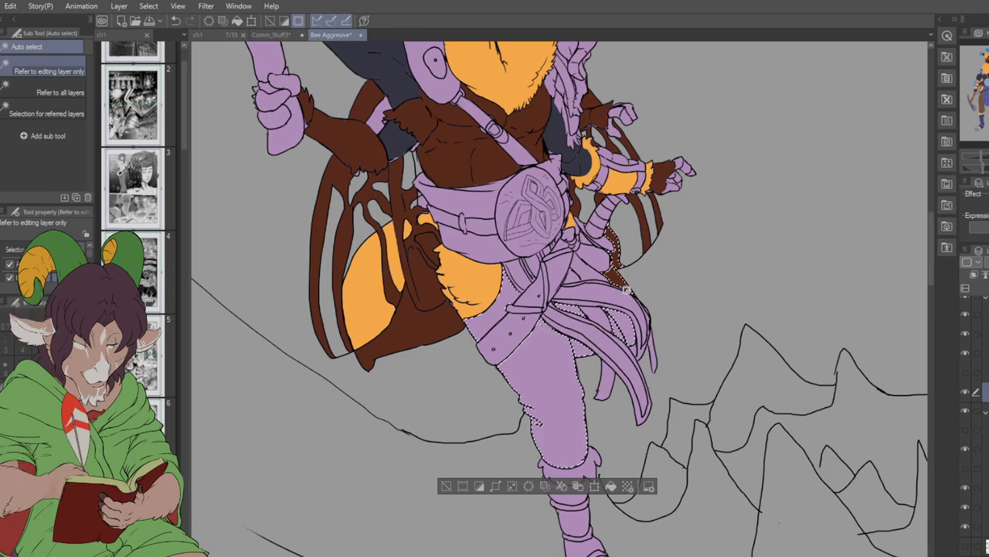
{"action": "scroll", "coordinate": [623, 288], "scroll_direction": "up", "scroll_amount": 1}
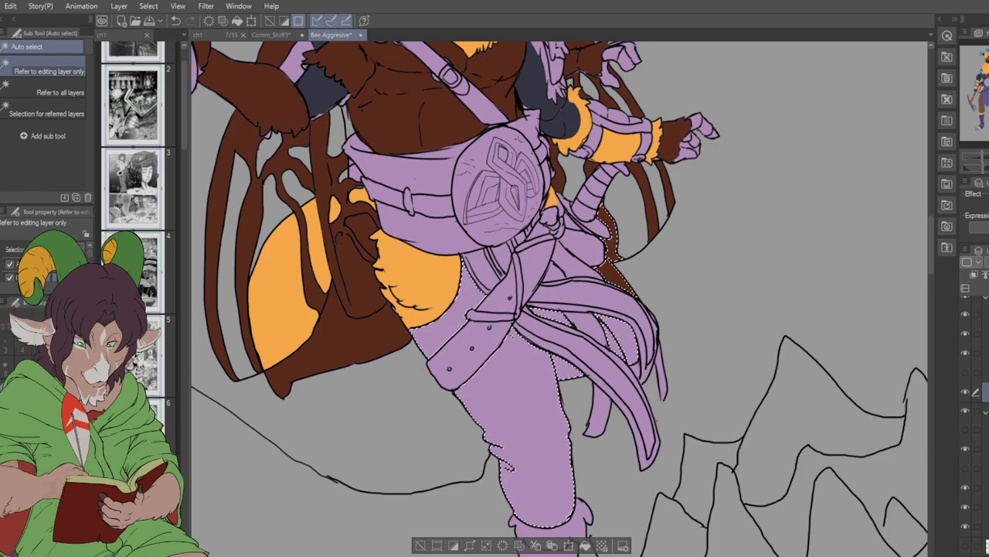
- Erase the wing section behind the sash from the selection, and fill the trousers with brown on the flat colour layer
{"action": "key", "text": "m"}
{"action": "left_click_drag", "start_coordinate": [603, 220], "coordinate": [612, 256]}
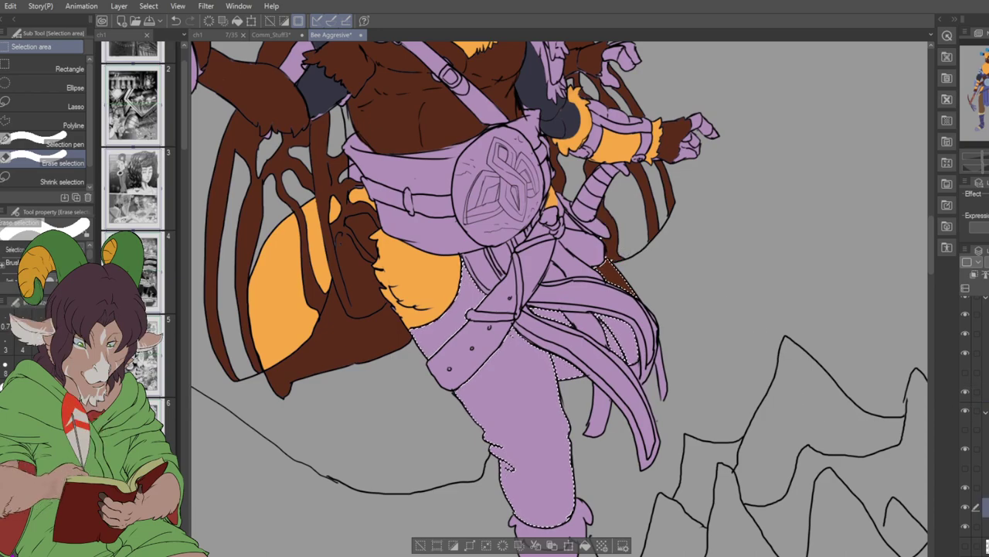
{"action": "key", "text": "alt+BackSpace"}
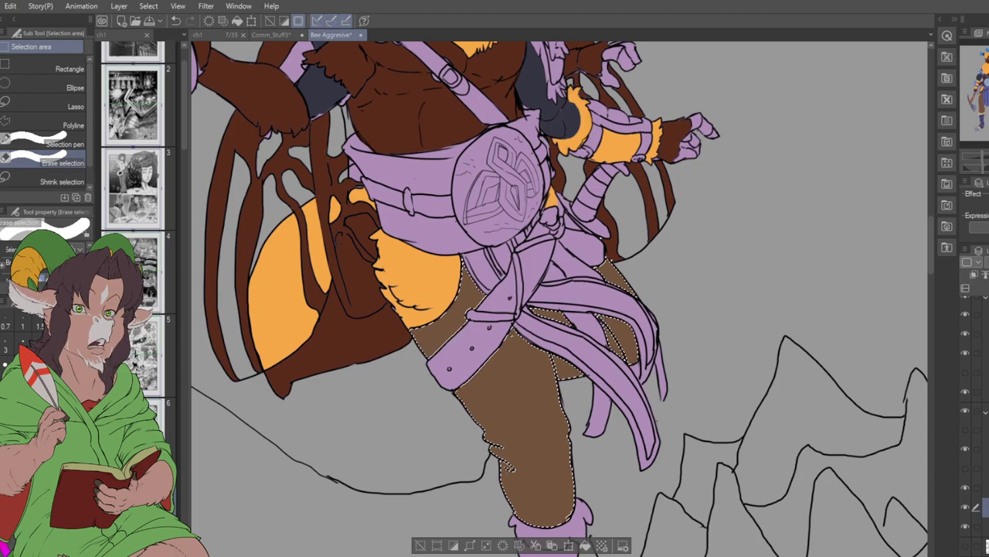
{"action": "key", "text": "ctrl+d"}
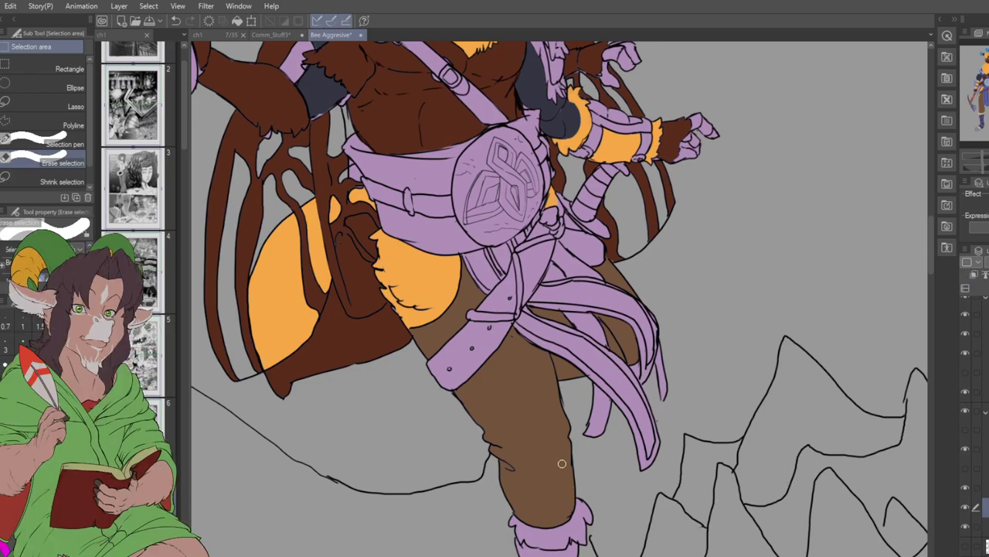
- Sample the navy waist belt colour from the finished bee wearing the skull shoulder piece
{"action": "scroll", "coordinate": [562, 463], "scroll_direction": "down", "scroll_amount": 5}
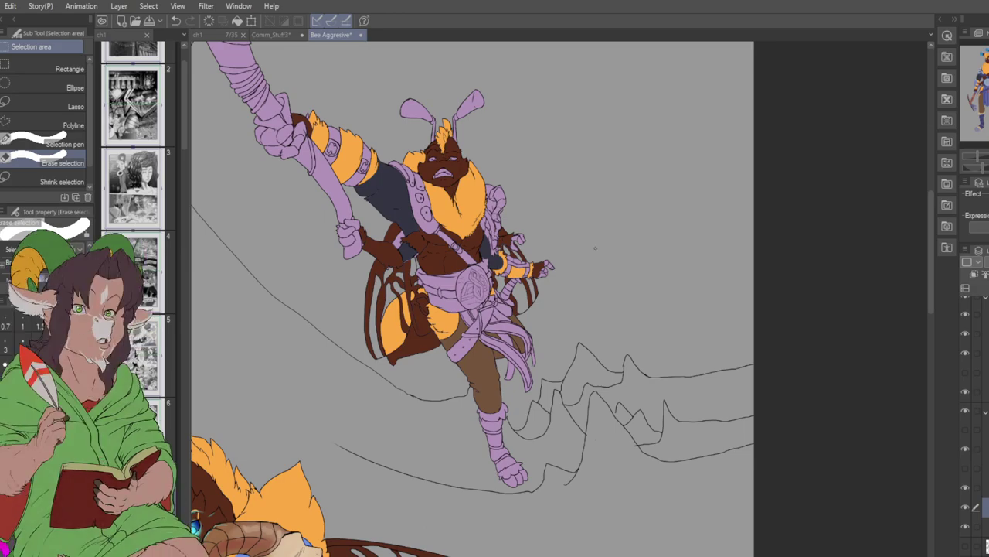
{"action": "scroll", "coordinate": [596, 248], "scroll_direction": "down", "scroll_amount": 5}
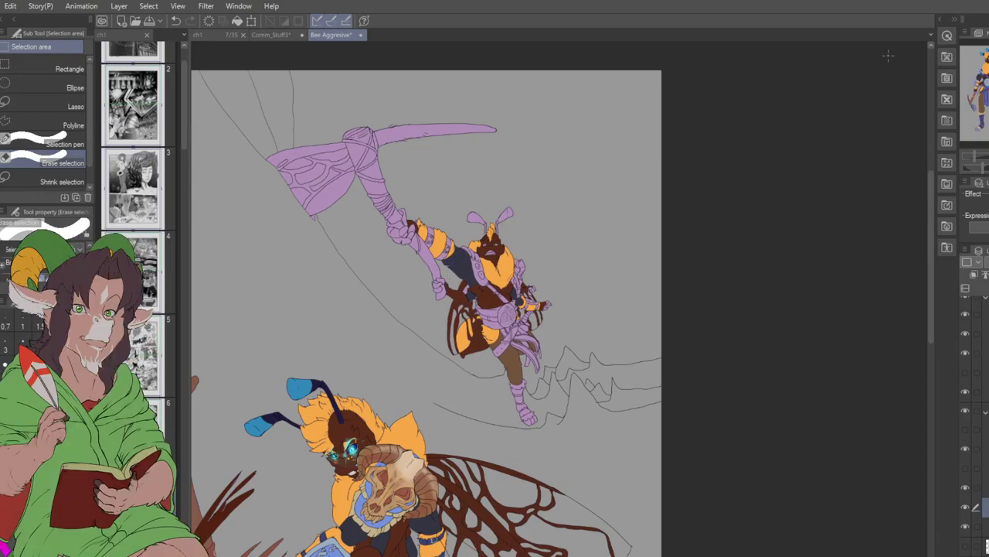
{"action": "left_click_drag", "start_coordinate": [672, 400], "coordinate": [749, 222]}
{"action": "scroll", "coordinate": [470, 327], "scroll_direction": "up", "scroll_amount": 2}
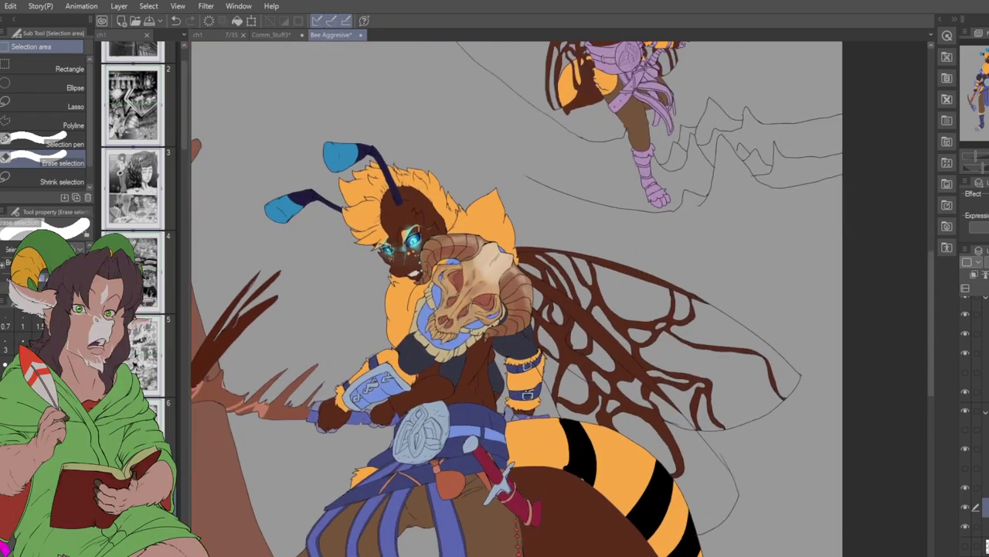
{"action": "scroll", "coordinate": [485, 393], "scroll_direction": "up", "scroll_amount": 3}
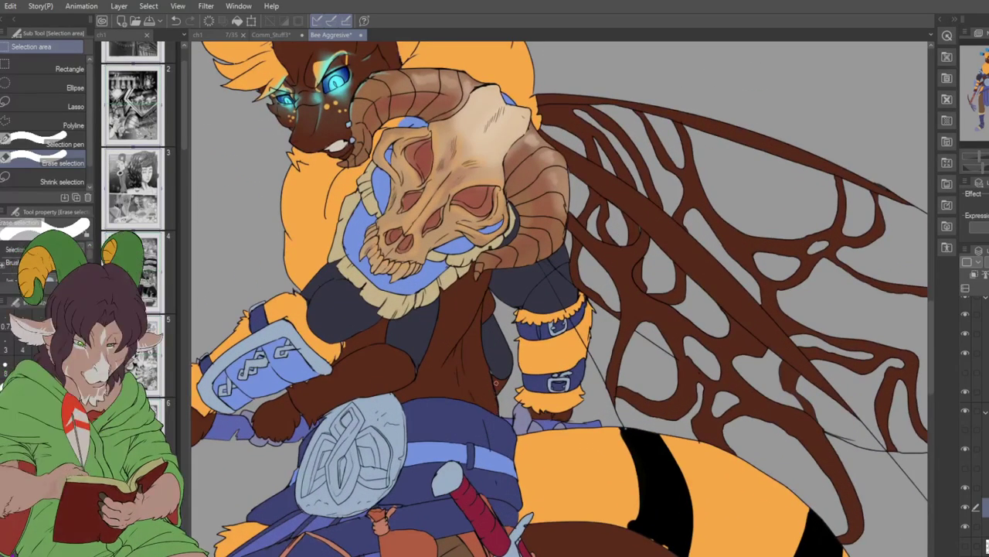
{"action": "key", "text": "i"}
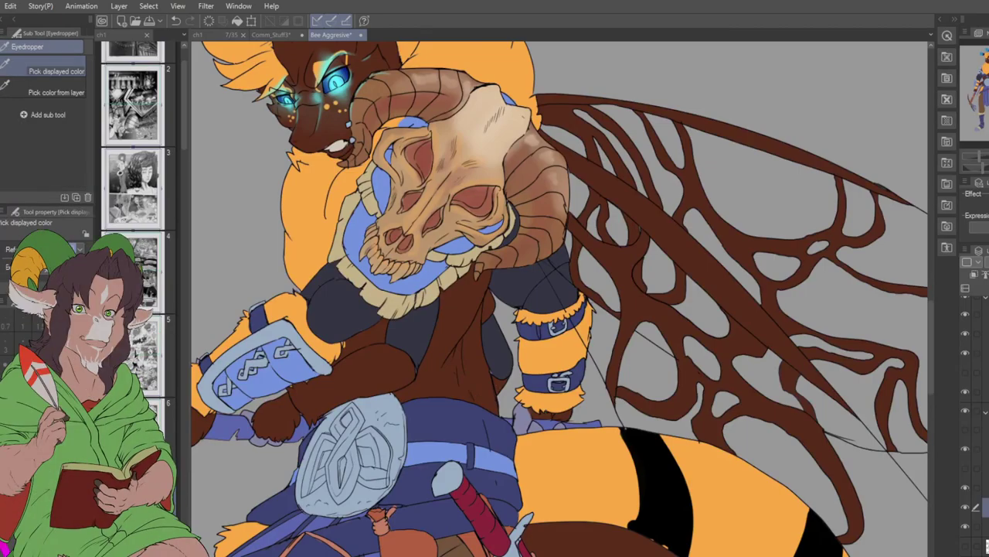
{"action": "scroll", "coordinate": [494, 309], "scroll_direction": "down", "scroll_amount": 5}
{"action": "mouse_move", "coordinate": [618, 309]}
{"action": "left_mouse_down"}
{"action": "mouse_move", "coordinate": [186, 232]}
{"action": "mouse_move", "coordinate": [618, 310]}
{"action": "left_mouse_up"}
- Auto-select the axe-wielding bee's wide waist belt sections around the medallion, working from the line art layer, and erase the brown torso from the selection
{"action": "scroll", "coordinate": [494, 309], "scroll_direction": "up", "scroll_amount": 4}
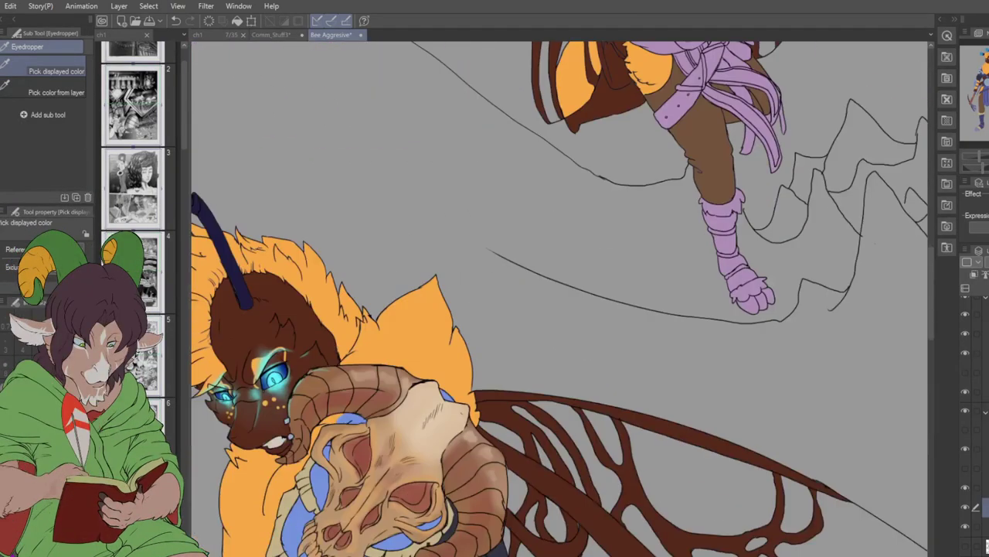
{"action": "scroll", "coordinate": [562, 297], "scroll_direction": "down", "scroll_amount": 2}
{"action": "scroll", "coordinate": [562, 297], "scroll_direction": "up", "scroll_amount": 3}
{"action": "scroll", "coordinate": [562, 297], "scroll_direction": "down", "scroll_amount": 3}
{"action": "scroll", "coordinate": [562, 298], "scroll_direction": "up", "scroll_amount": 4}
{"action": "scroll", "coordinate": [511, 298], "scroll_direction": "down", "scroll_amount": 3}
{"action": "scroll", "coordinate": [511, 298], "scroll_direction": "up", "scroll_amount": 1}
{"action": "scroll", "coordinate": [511, 299], "scroll_direction": "up", "scroll_amount": 2}
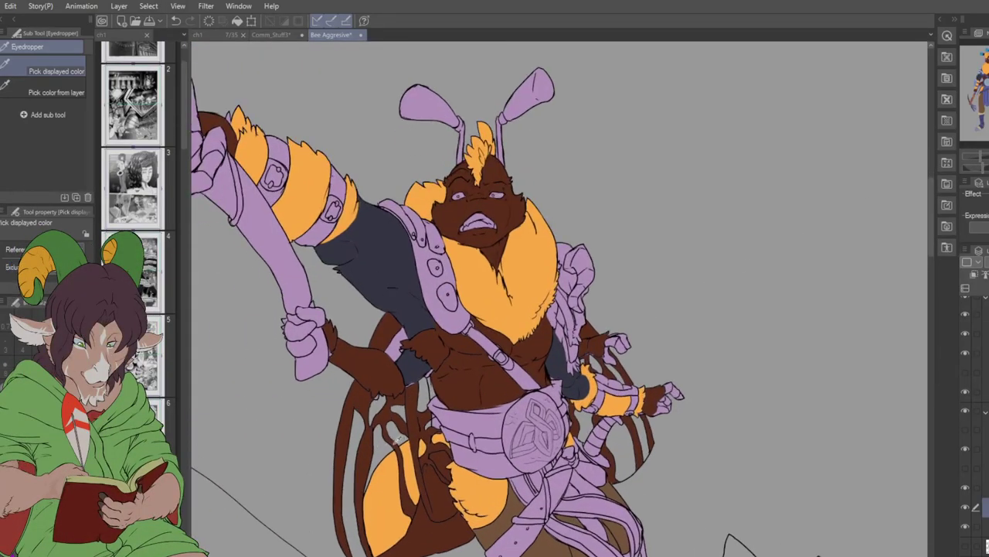
{"action": "scroll", "coordinate": [447, 444], "scroll_direction": "up", "scroll_amount": 1}
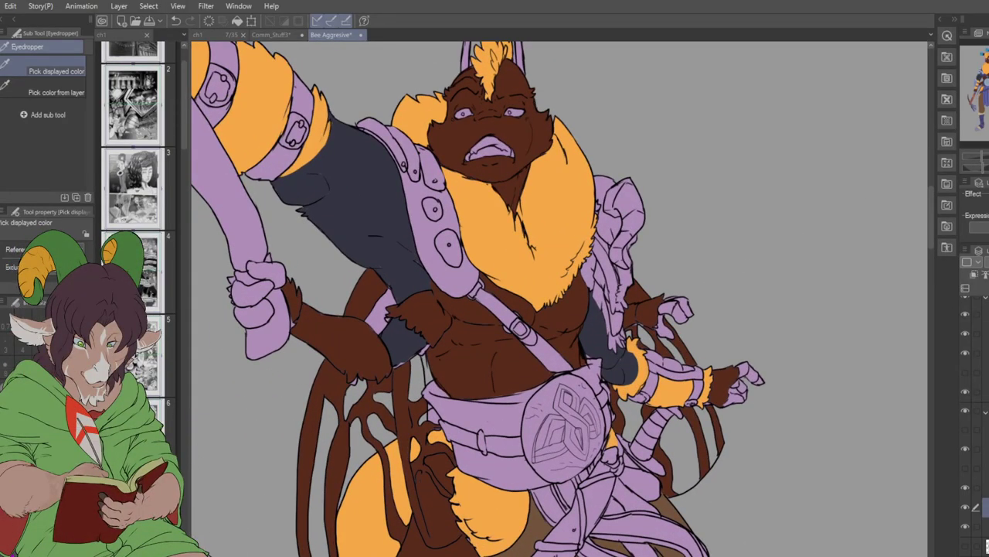
{"action": "key", "text": "w"}
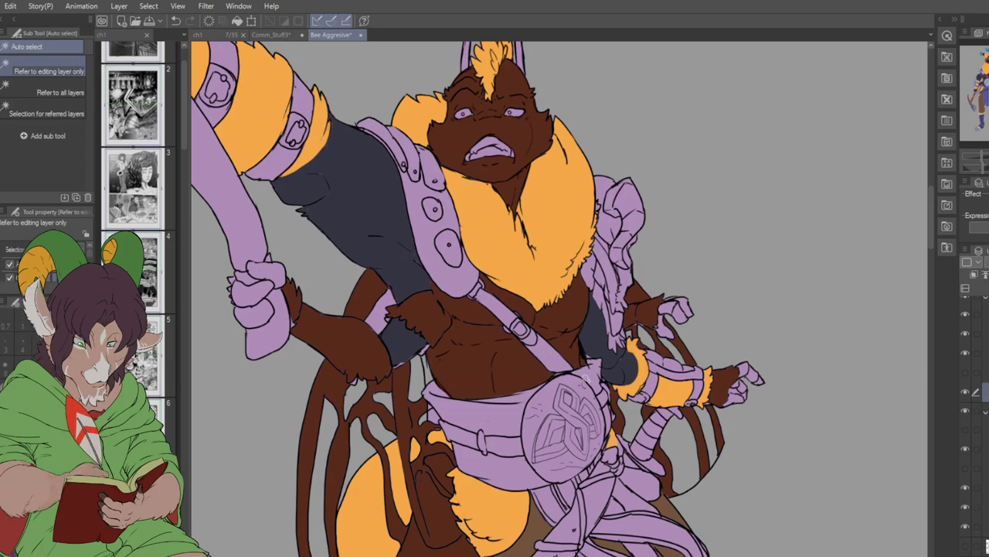
{"action": "left_click", "coordinate": [589, 371]}
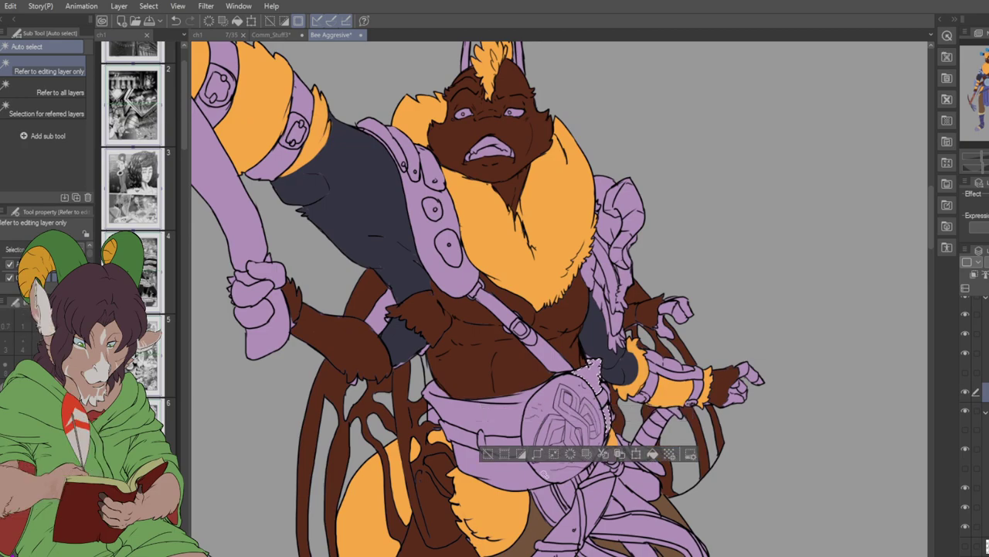
{"action": "left_click", "coordinate": [495, 424]}
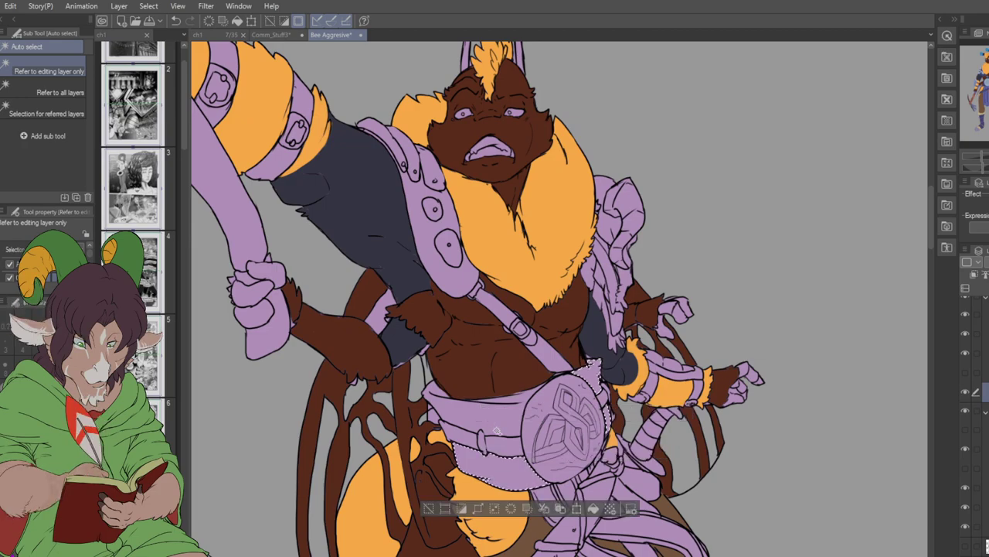
{"action": "left_click", "coordinate": [502, 432], "text": "shift"}
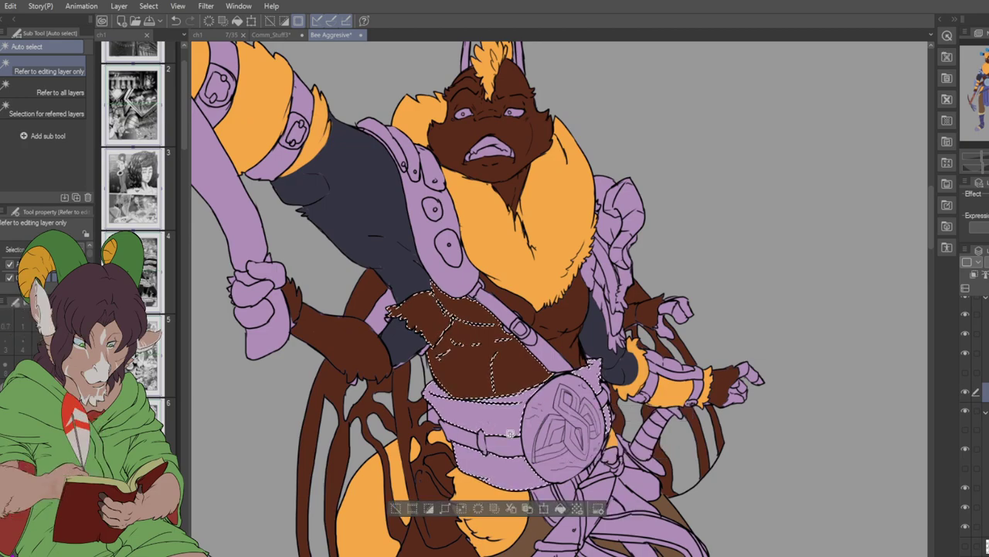
{"action": "key", "text": "m"}
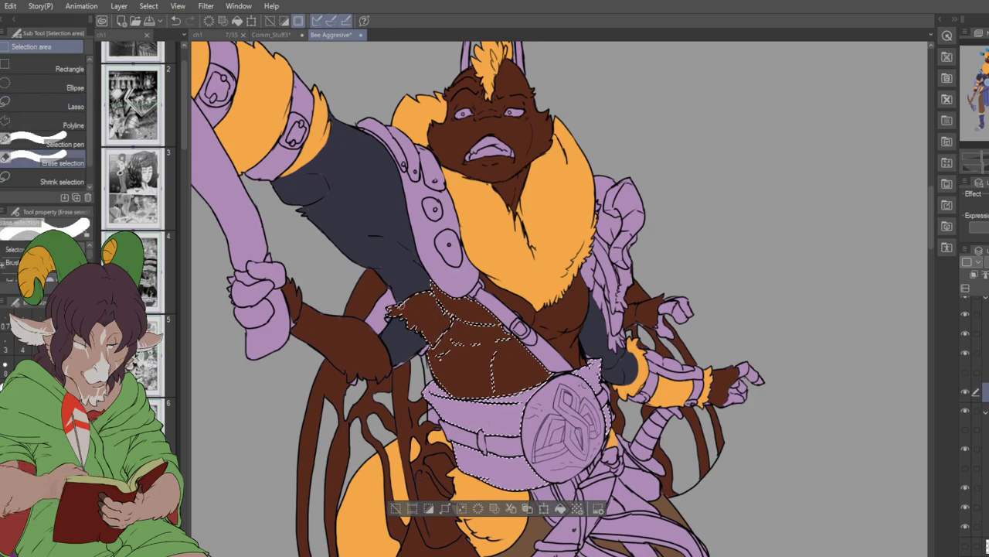
{"action": "mouse_move", "coordinate": [559, 301]}
{"action": "left_mouse_down"}
{"action": "mouse_move", "coordinate": [423, 311]}
{"action": "mouse_move", "coordinate": [403, 303]}
{"action": "mouse_move", "coordinate": [476, 336]}
{"action": "mouse_move", "coordinate": [444, 296]}
{"action": "mouse_move", "coordinate": [503, 349]}
{"action": "mouse_move", "coordinate": [469, 350]}
{"action": "mouse_move", "coordinate": [455, 333]}
{"action": "mouse_move", "coordinate": [473, 364]}
{"action": "left_mouse_up"}
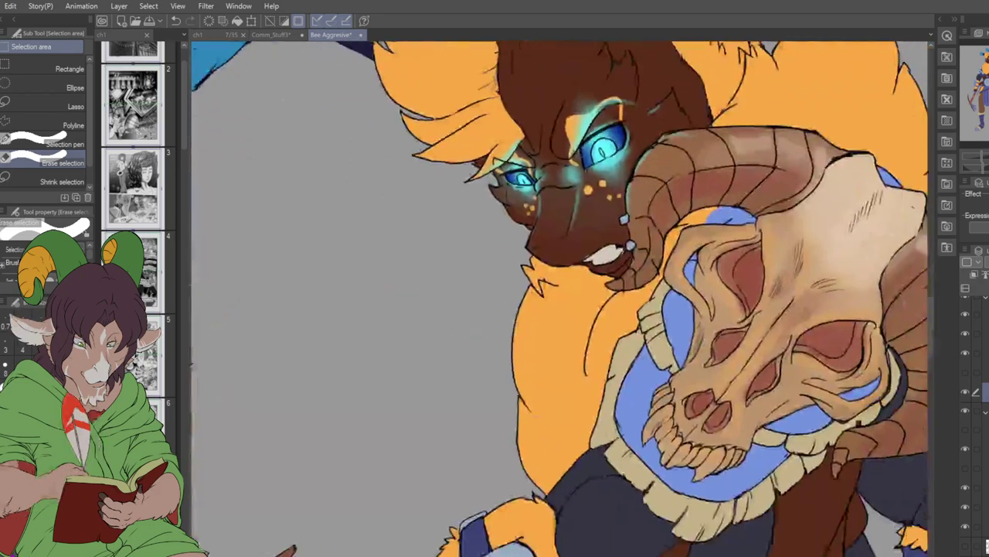
- Examine the belt, pouch, chest strap and shoulder armour colours on the finished bees
{"action": "scroll", "coordinate": [563, 296], "scroll_direction": "down", "scroll_amount": 15}
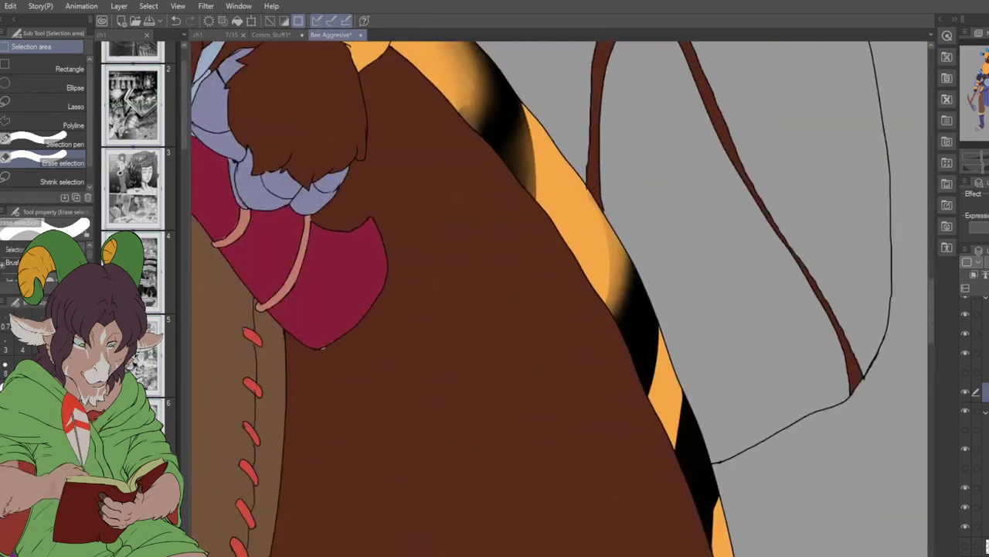
{"action": "scroll", "coordinate": [562, 297], "scroll_direction": "left", "scroll_amount": 10}
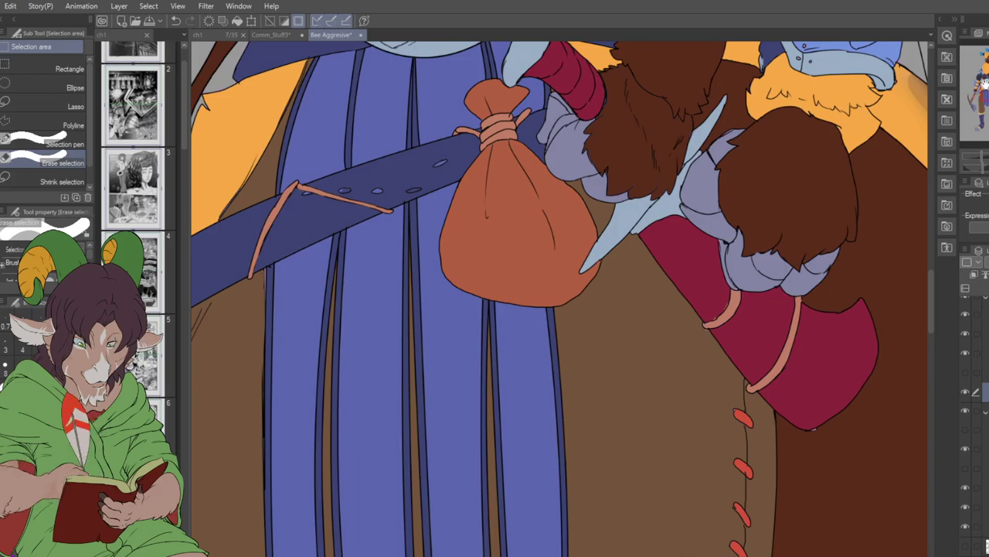
{"action": "scroll", "coordinate": [899, 163], "scroll_direction": "right", "scroll_amount": 7}
{"action": "scroll", "coordinate": [899, 162], "scroll_direction": "down", "scroll_amount": 3}
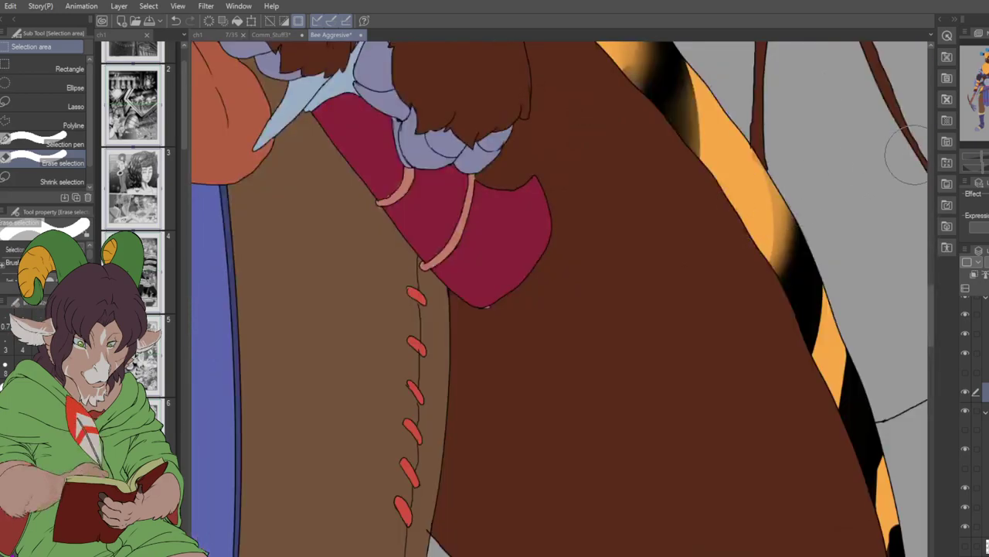
{"action": "scroll", "coordinate": [899, 162], "scroll_direction": "left", "scroll_amount": 10}
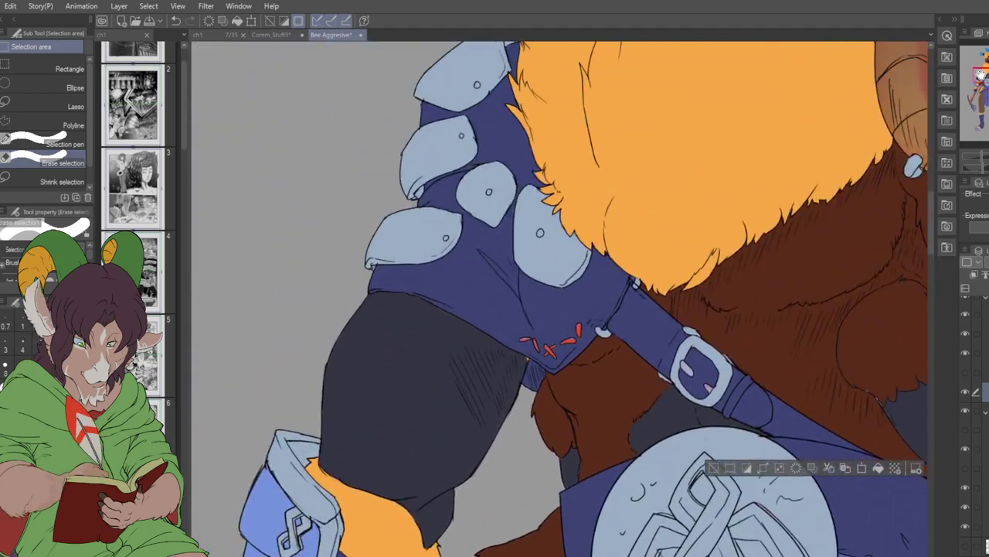
{"action": "scroll", "coordinate": [561, 299], "scroll_direction": "right", "scroll_amount": 7}
{"action": "scroll", "coordinate": [561, 299], "scroll_direction": "left", "scroll_amount": 7}
{"action": "scroll", "coordinate": [561, 298], "scroll_direction": "right", "scroll_amount": 7}
{"action": "scroll", "coordinate": [558, 298], "scroll_direction": "down", "scroll_amount": 5}
{"action": "scroll", "coordinate": [559, 299], "scroll_direction": "right", "scroll_amount": 5}
- Add the axe-wielding bee's shoulder armour base, chest strap, upper arm bands and wrist bands to the waist belt selection
{"action": "scroll", "coordinate": [559, 299], "scroll_direction": "up", "scroll_amount": 4}
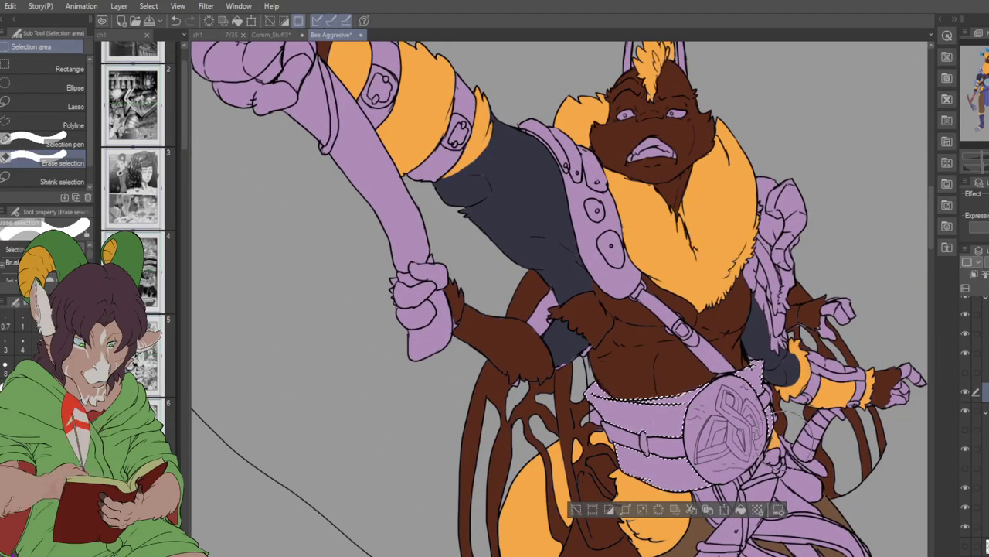
{"action": "key", "text": "w"}
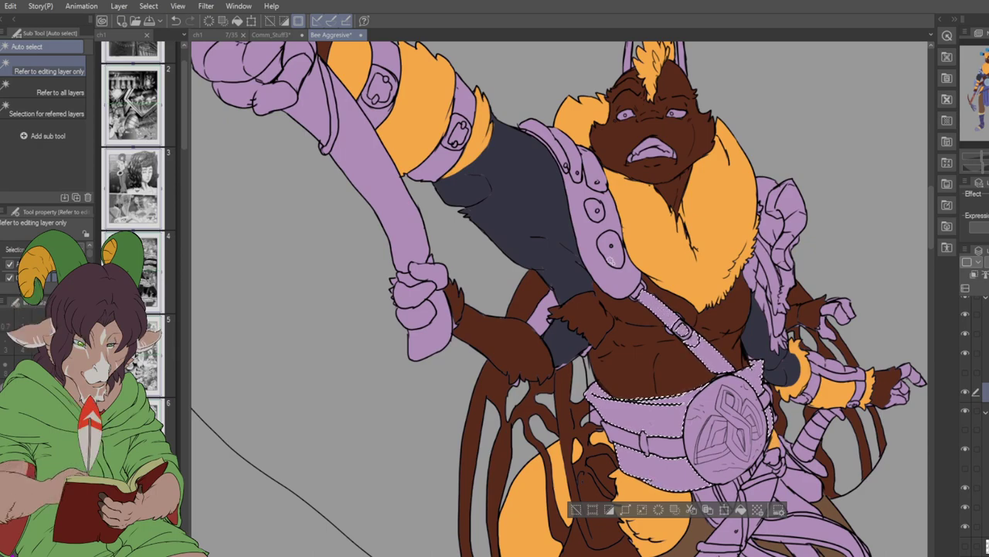
{"action": "left_click", "coordinate": [613, 246], "text": "shift"}
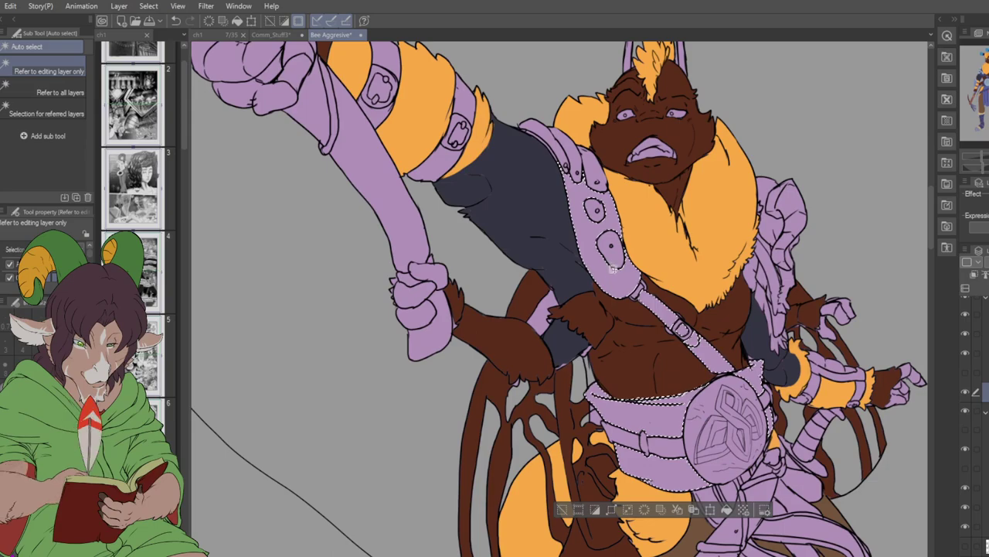
{"action": "left_click", "coordinate": [553, 153], "text": "shift"}
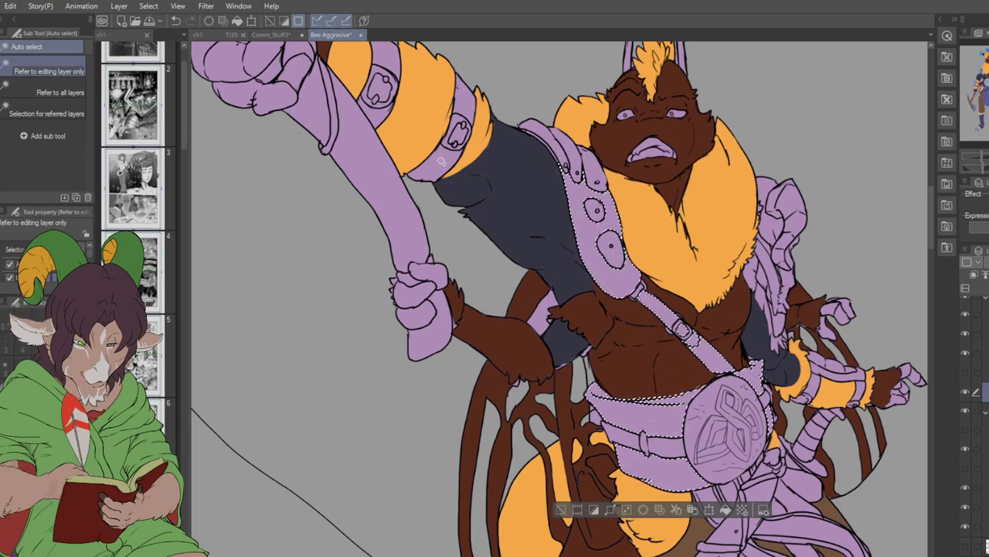
{"action": "left_click", "coordinate": [379, 92]}
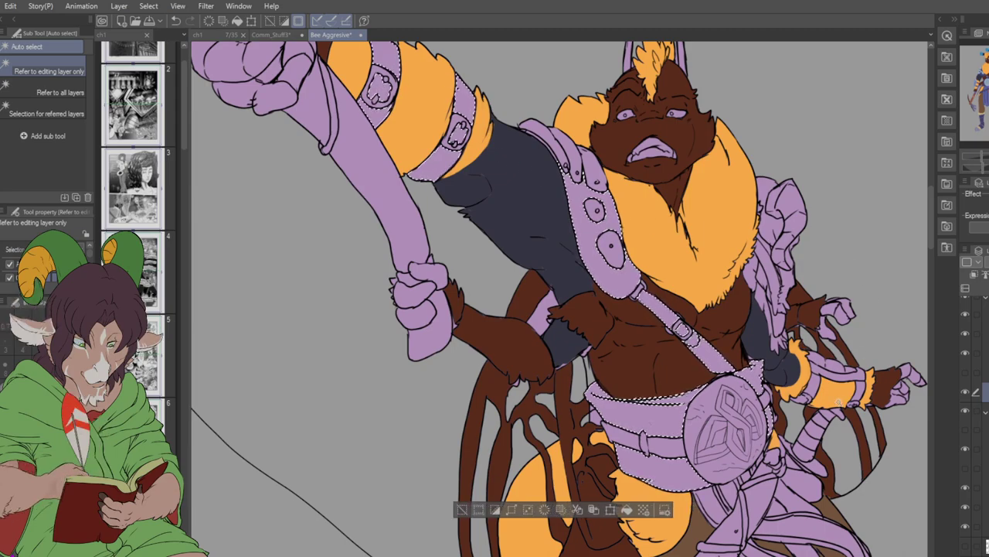
{"action": "left_click", "coordinate": [838, 401]}
{"action": "left_click", "coordinate": [861, 403]}
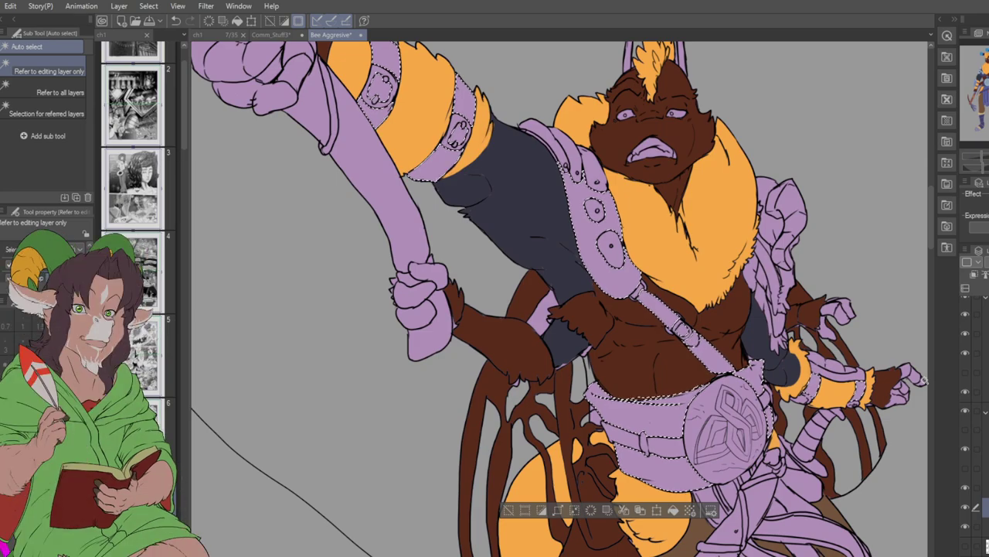
- Fill the selected belt, straps and bands with navy, clear the selection, and touch up the torso edge in brown
{"action": "key", "text": "m"}
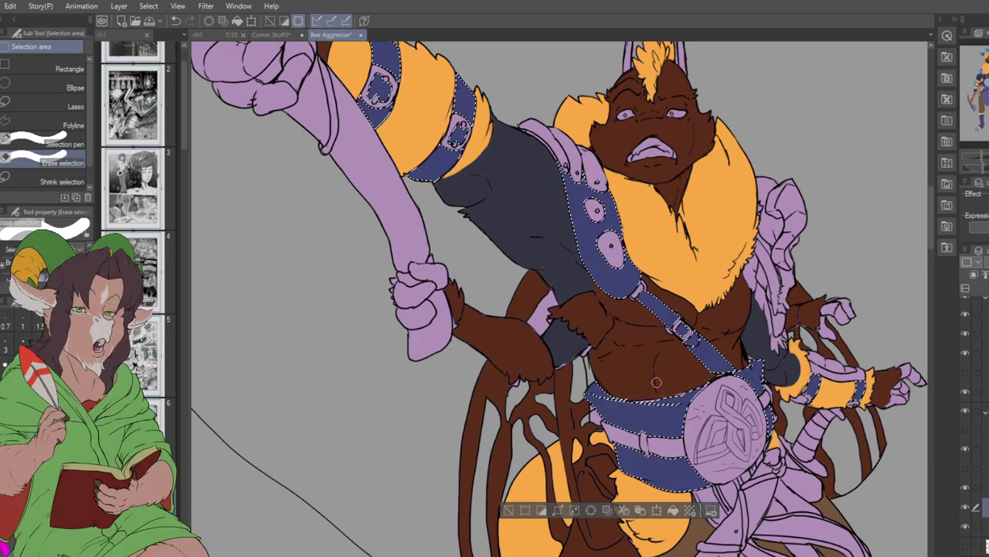
{"action": "key", "text": "ctrl+d"}
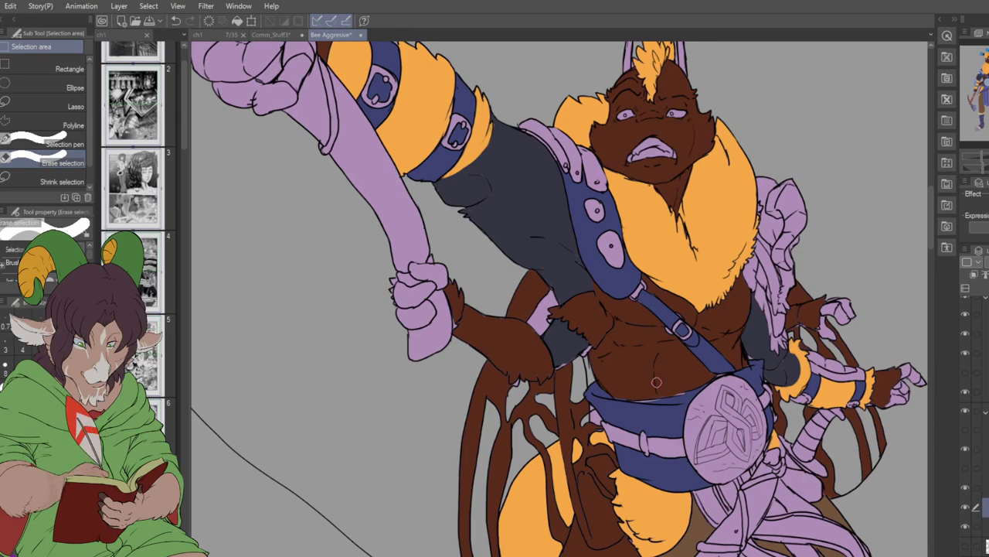
{"action": "key", "text": "i"}
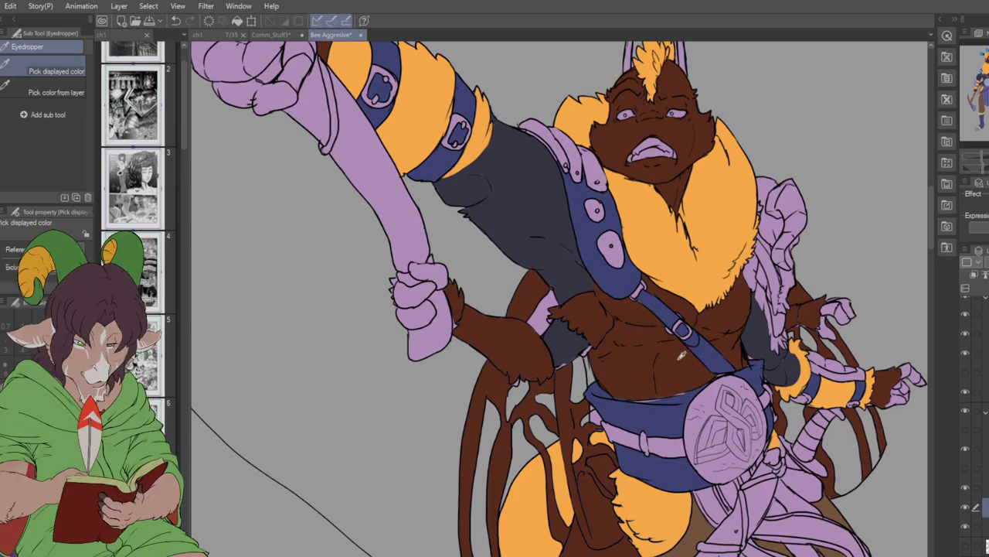
{"action": "key", "text": "b"}
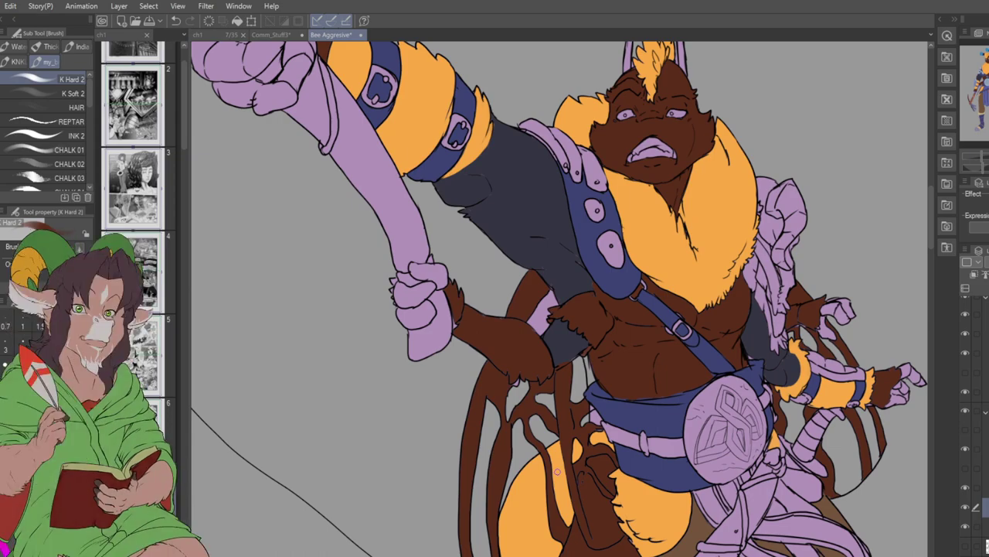
- Sample the lighter blue belt strap colour from the finished bee and auto-select the axe-wielding bee's narrow waist strap sections using the line art layer
{"action": "scroll", "coordinate": [503, 480], "scroll_direction": "down", "scroll_amount": 5}
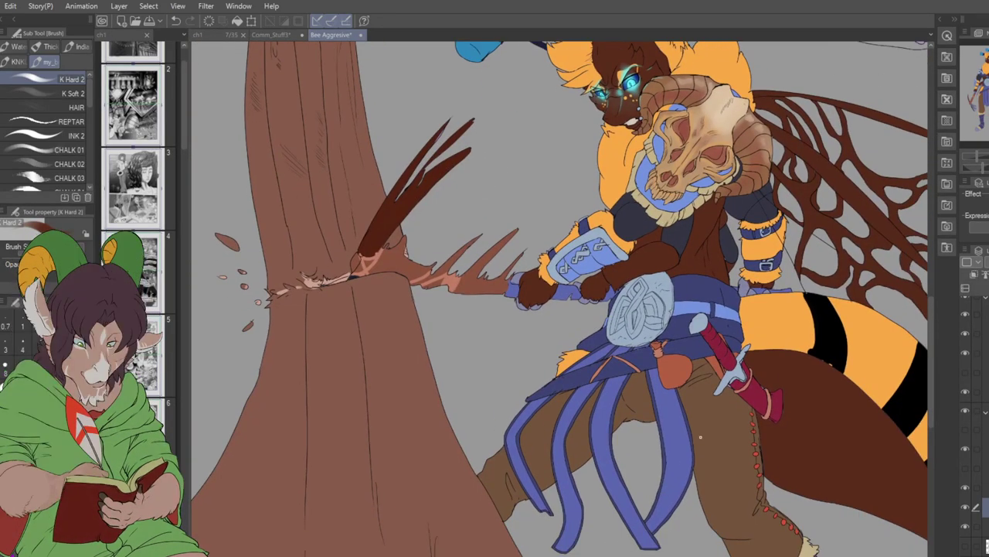
{"action": "key", "text": "i"}
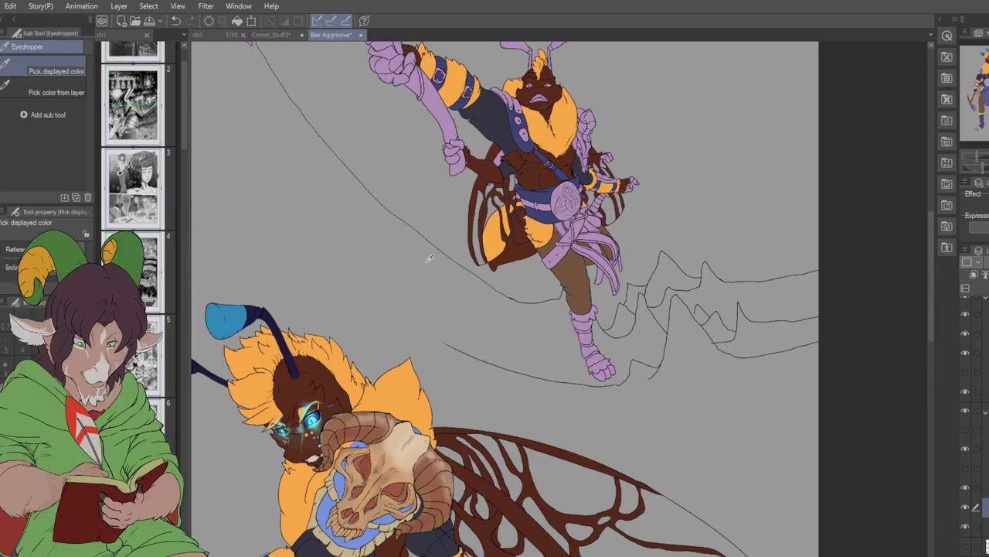
{"action": "scroll", "coordinate": [558, 234], "scroll_direction": "up", "scroll_amount": 3}
{"action": "scroll", "coordinate": [554, 232], "scroll_direction": "up", "scroll_amount": 2}
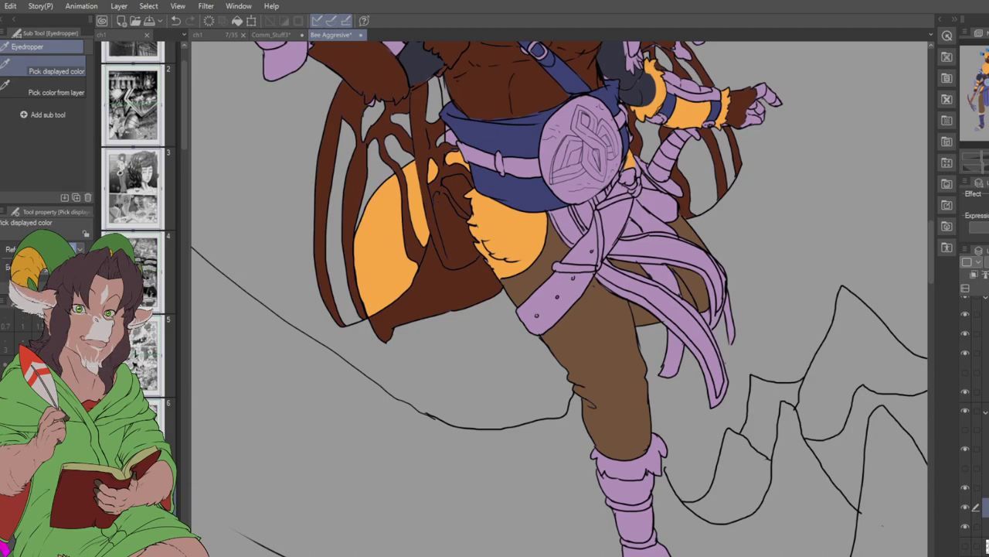
{"action": "left_click", "coordinate": [978, 391]}
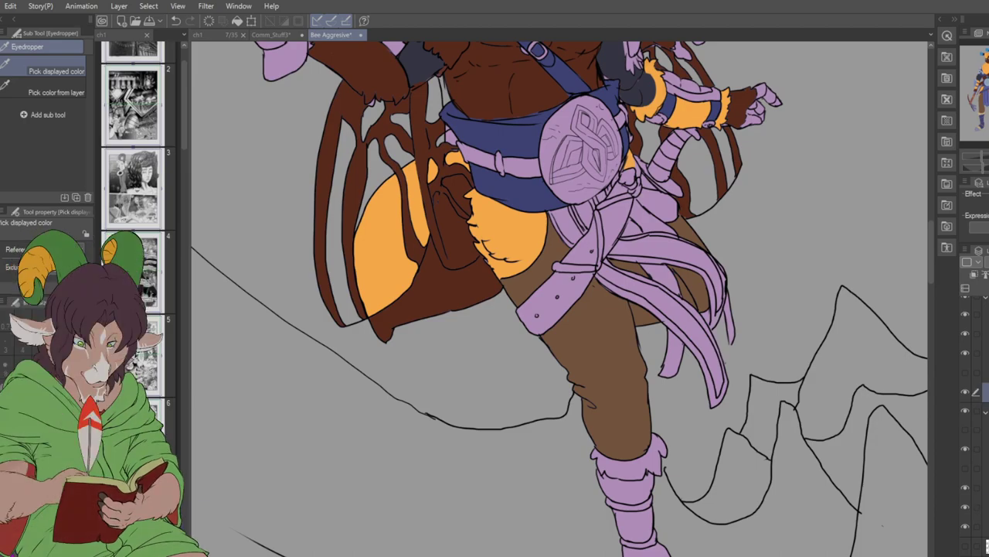
{"action": "scroll", "coordinate": [511, 93], "scroll_direction": "up", "scroll_amount": 3}
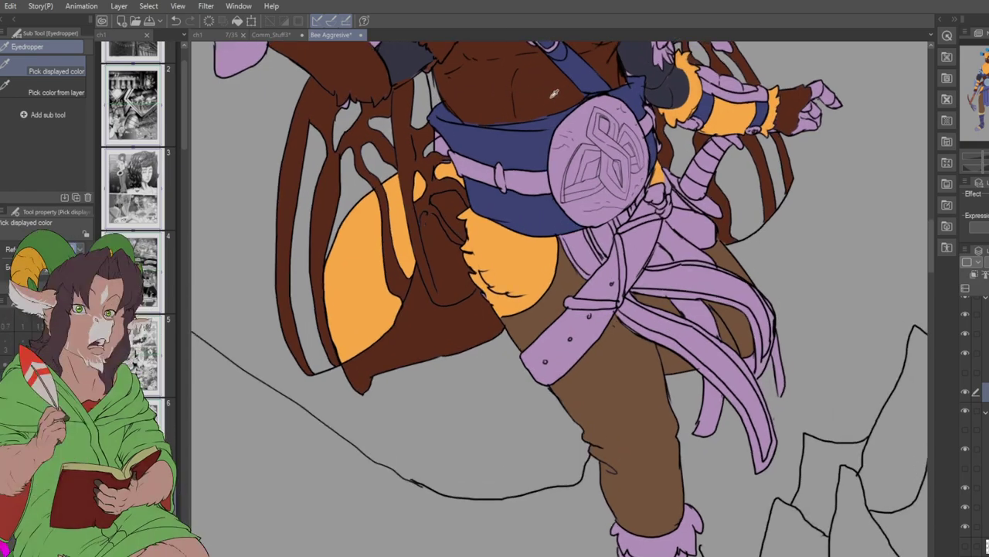
{"action": "key", "text": "w"}
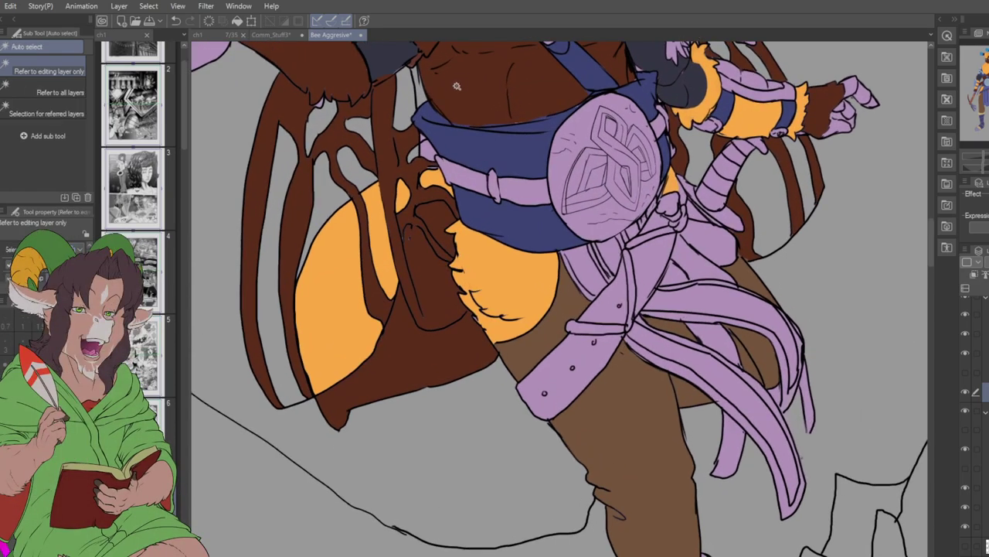
{"action": "left_click", "coordinate": [469, 191]}
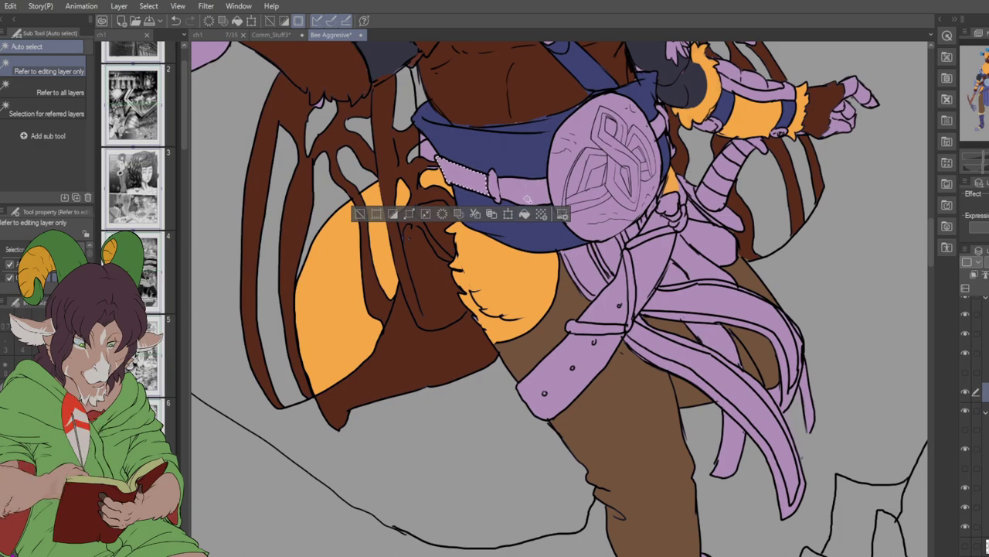
{"action": "left_click", "coordinate": [527, 198], "text": "shift"}
{"action": "left_click", "coordinate": [665, 125], "text": "shift"}
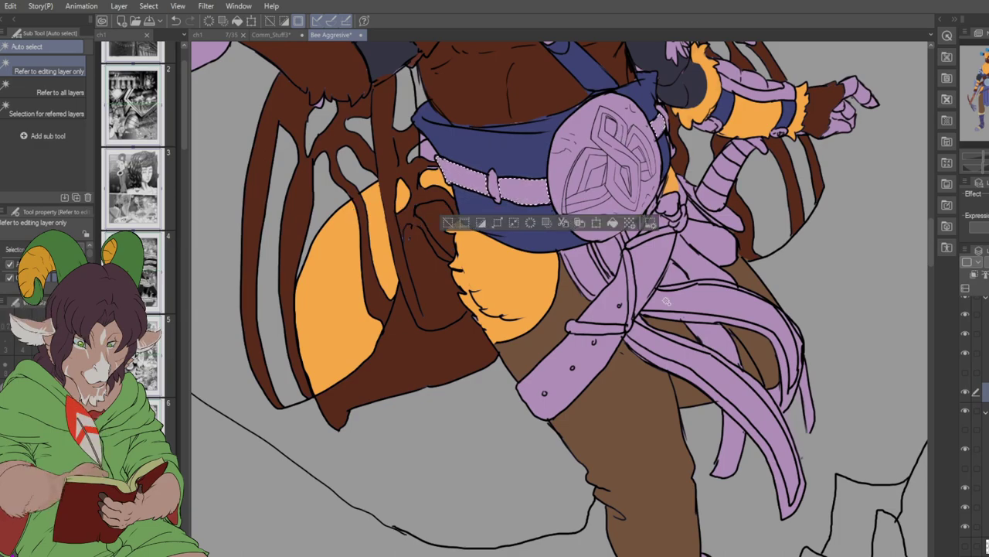
{"action": "left_click", "coordinate": [648, 284], "text": "shift"}
{"action": "left_click", "coordinate": [616, 296], "text": "shift"}
{"action": "left_click", "coordinate": [588, 365], "text": "shift"}
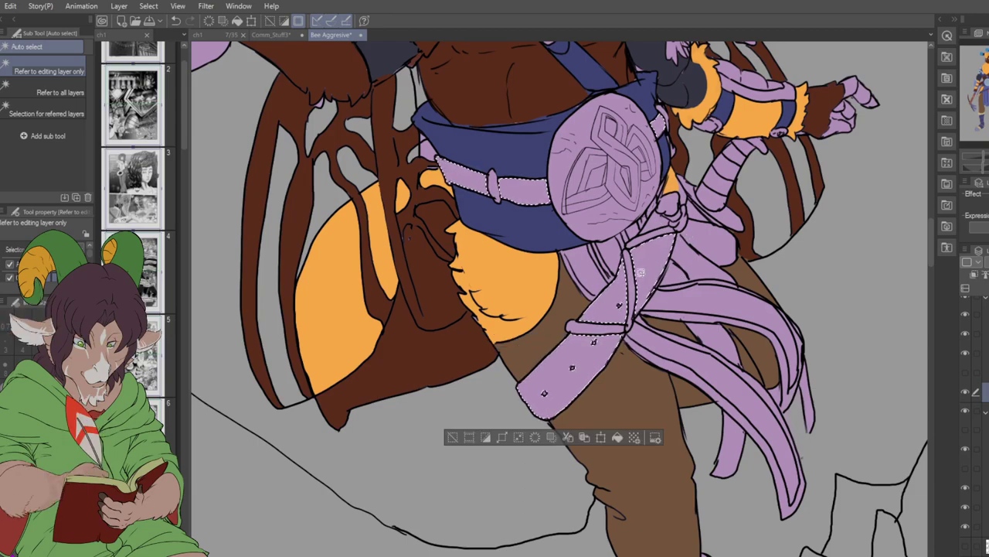
{"action": "key", "text": "ctrl+z"}
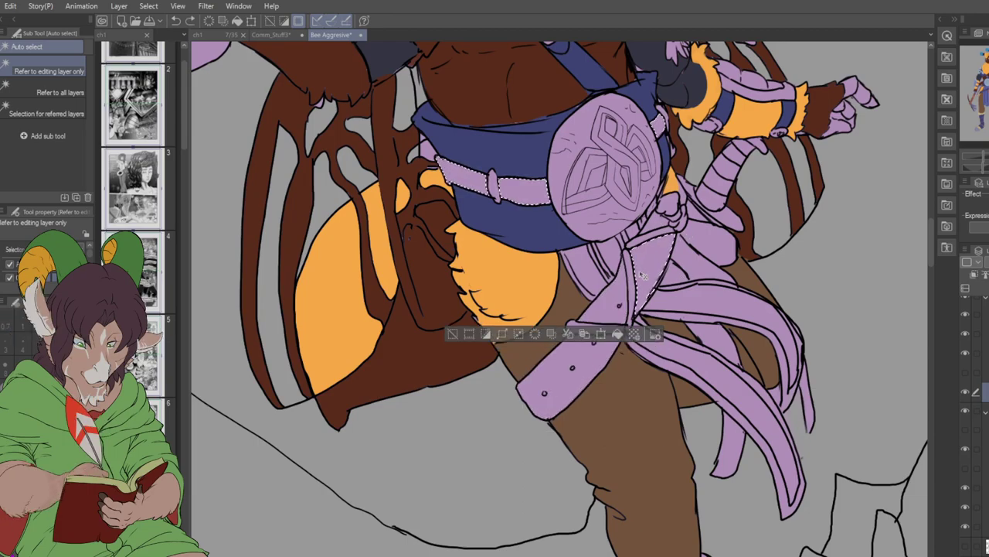
{"action": "key", "text": "ctrl+z"}
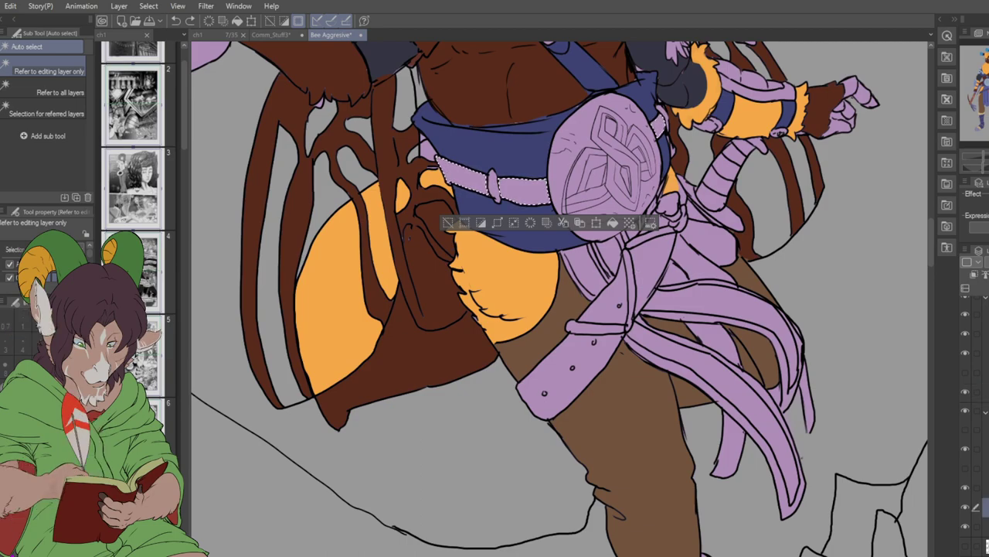
- Fill the narrow waist strap with lighter blue, clear the selection, and paint its belt loop navy
{"action": "key", "text": "alt+Delete"}
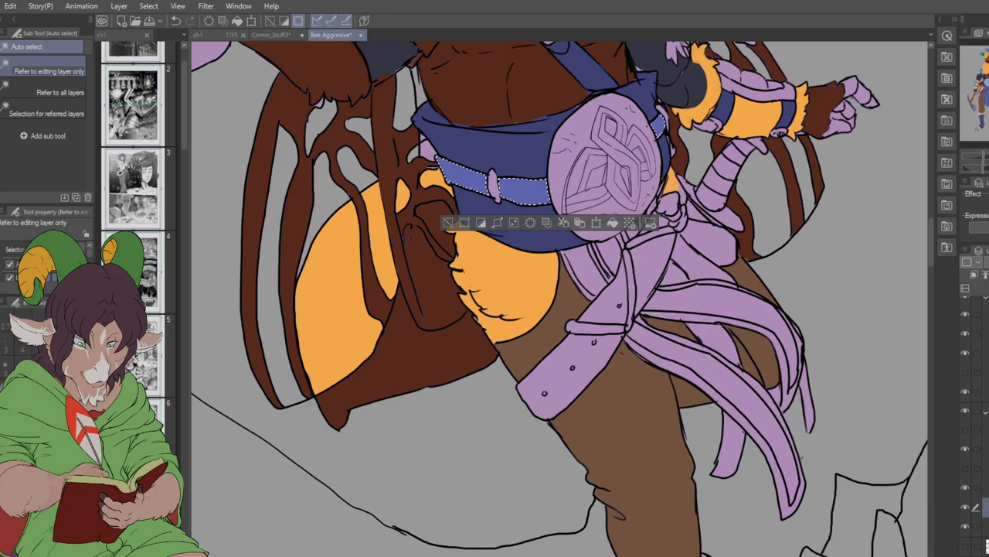
{"action": "key", "text": "ctrl+d"}
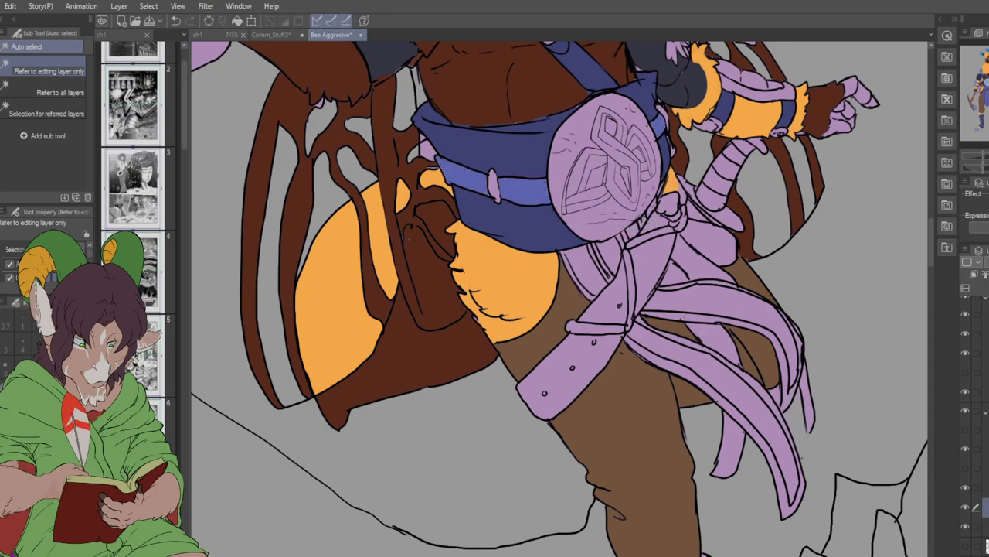
{"action": "key", "text": "b"}
{"action": "left_click_drag", "start_coordinate": [499, 204], "coordinate": [492, 172]}
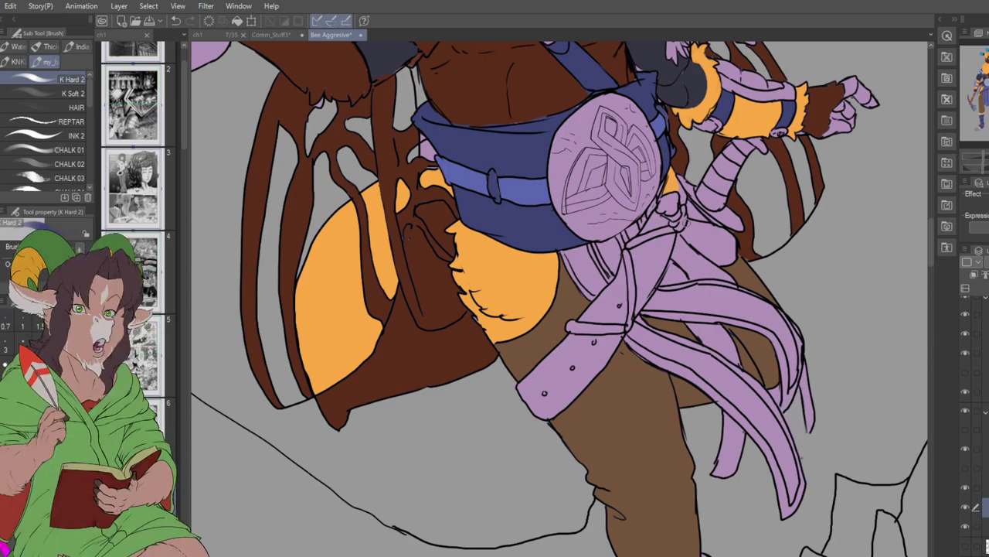
- Auto-select the hanging belt end with its rivet holes and the thin borders of the sash tails from the line art layer
{"action": "scroll", "coordinate": [685, 238], "scroll_direction": "up", "scroll_amount": 1}
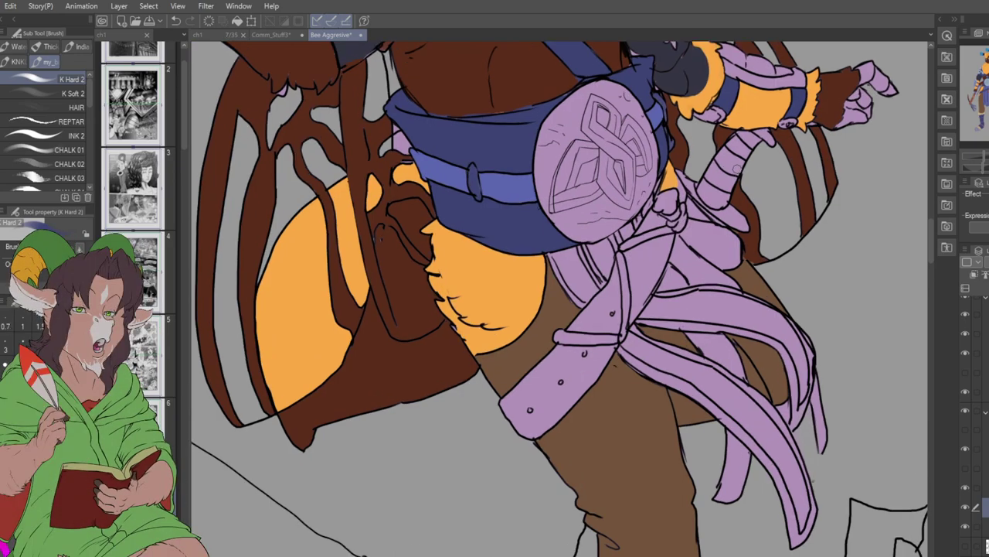
{"action": "scroll", "coordinate": [688, 238], "scroll_direction": "down", "scroll_amount": 4}
{"action": "scroll", "coordinate": [688, 238], "scroll_direction": "up", "scroll_amount": 3}
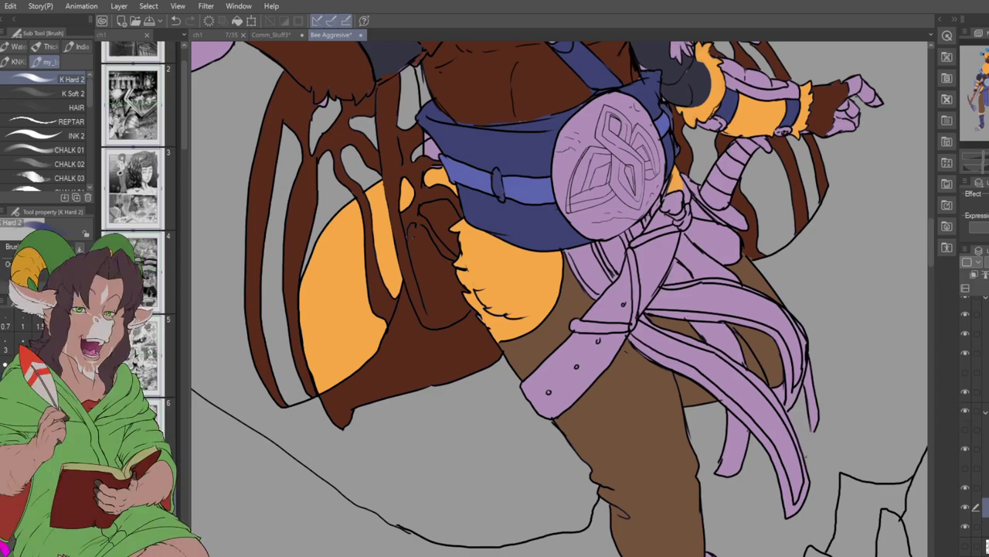
{"action": "left_click", "coordinate": [817, 379], "text": "ctrl+shift"}
{"action": "key", "text": "w"}
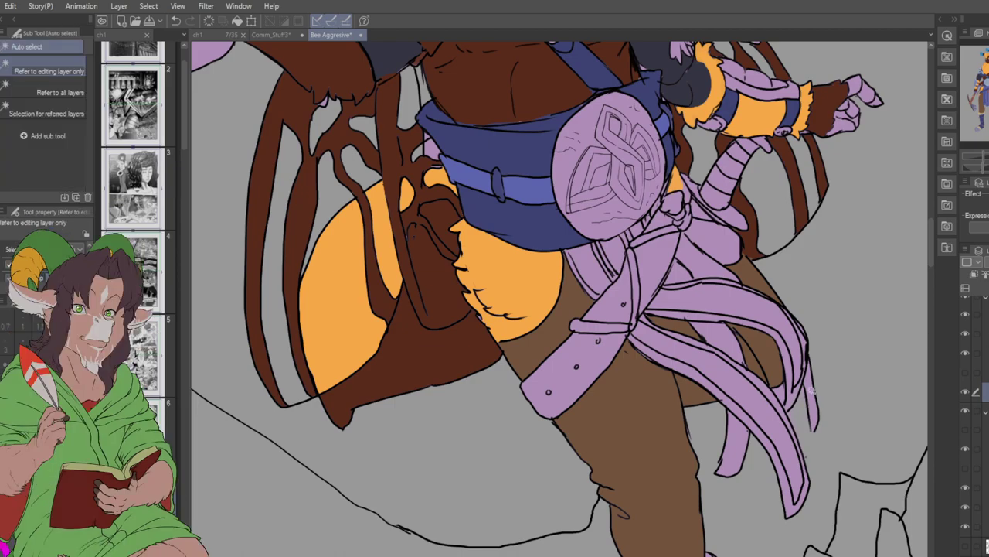
{"action": "left_click", "coordinate": [563, 386]}
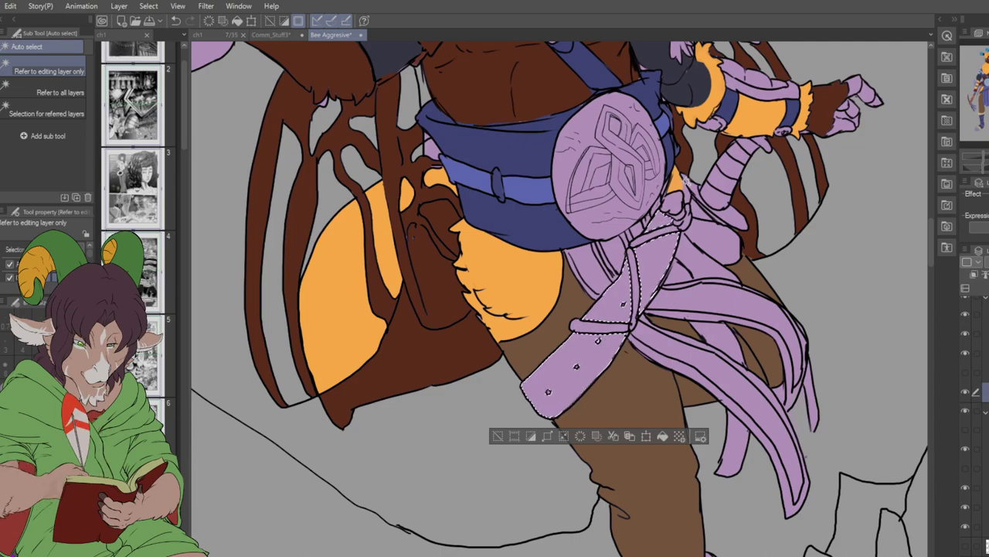
{"action": "left_click", "coordinate": [687, 223], "text": "shift"}
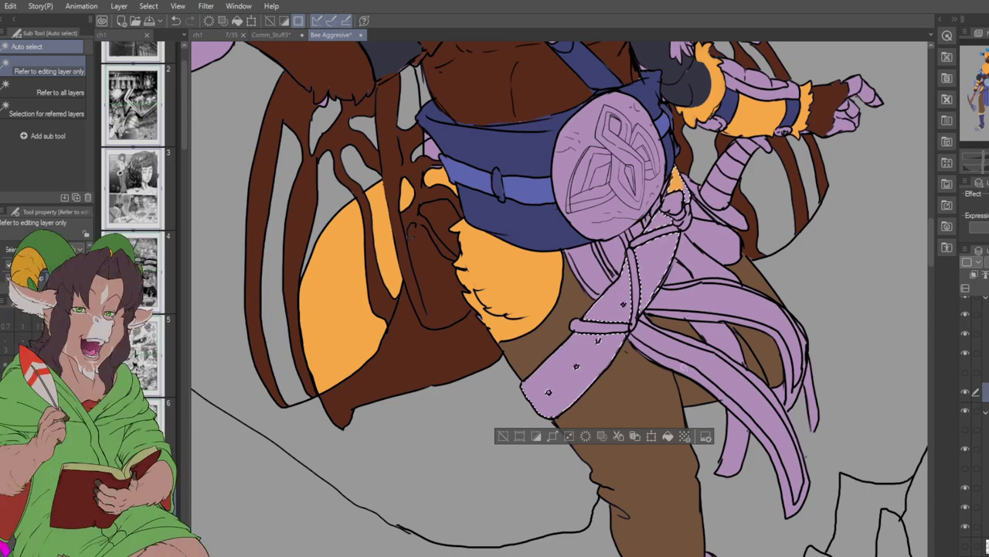
{"action": "left_click", "coordinate": [674, 365], "text": "shift"}
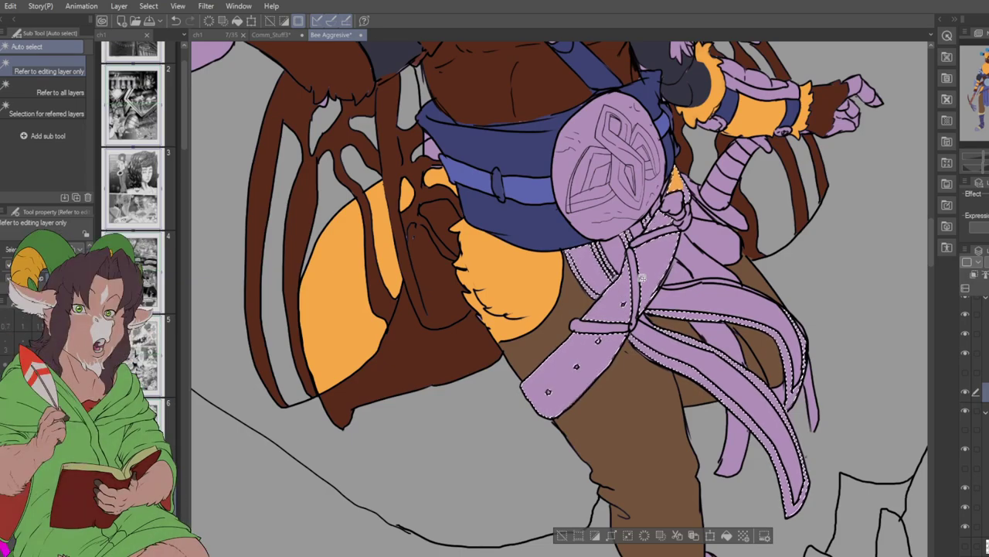
- Fill the hanging belt end and sash borders with navy, clear the selection, and brush navy onto the rear sash tails' remaining borders
{"action": "key", "text": "m"}
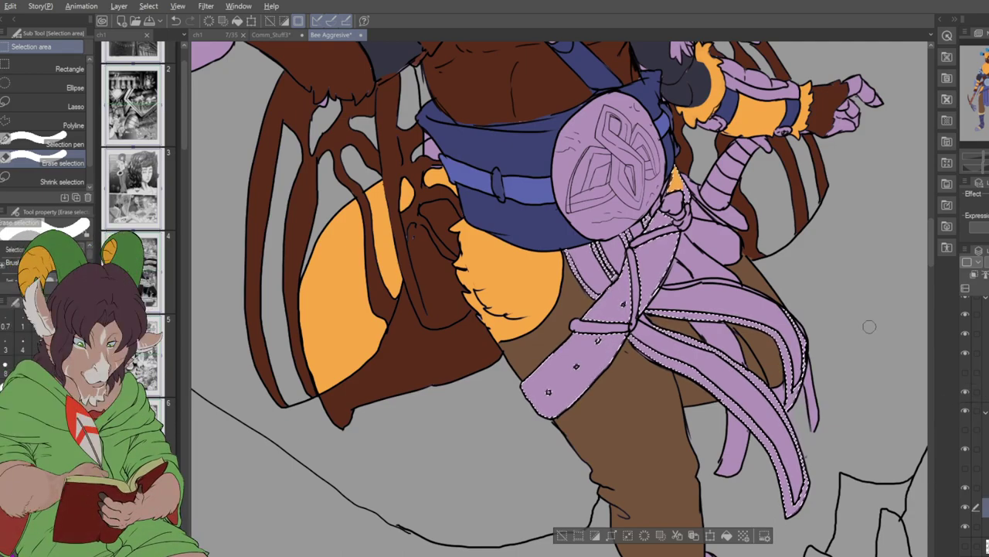
{"action": "key", "text": "alt+BackSpace"}
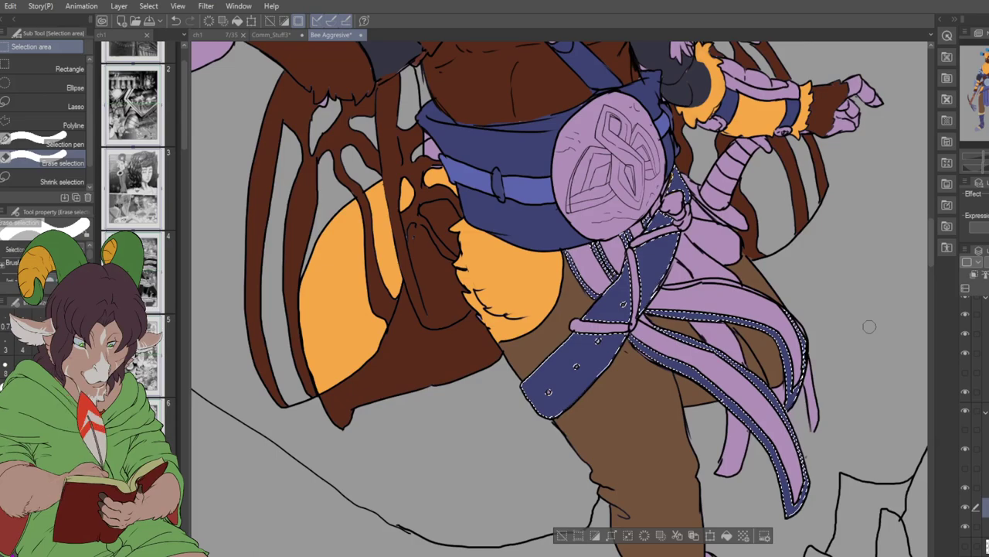
{"action": "key", "text": "ctrl+d"}
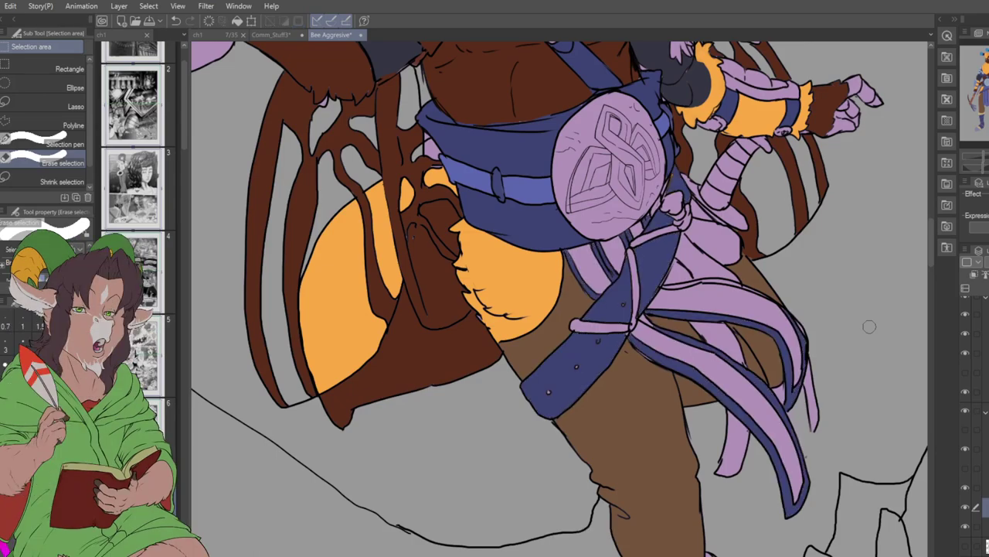
{"action": "key", "text": "b"}
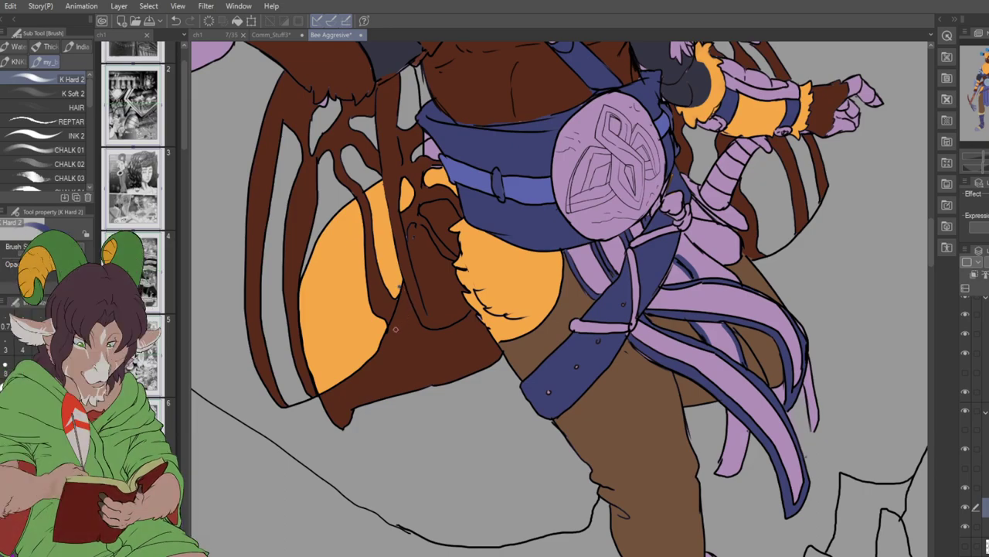
{"action": "key", "text": "i"}
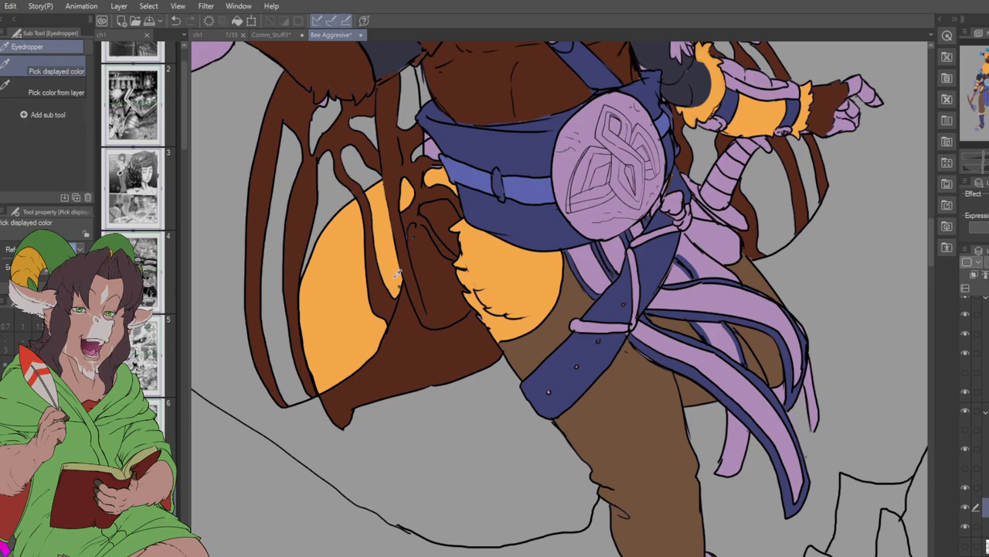
- Brush orange onto the abdomen showing between the wing veins beside the hip, and erase the stray lilac patch behind the belt
{"action": "key", "text": "b"}
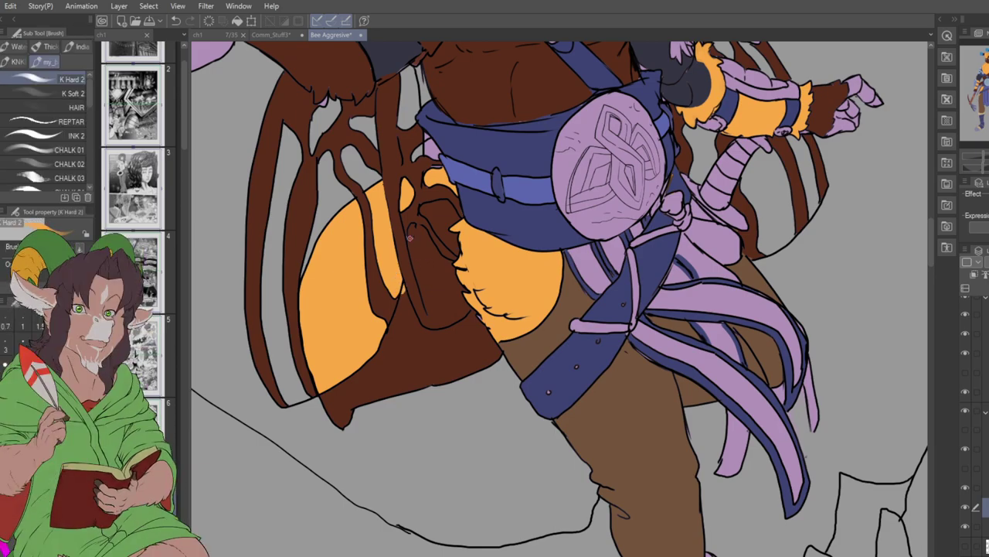
{"action": "mouse_move", "coordinate": [416, 266]}
{"action": "left_mouse_down"}
{"action": "mouse_move", "coordinate": [434, 256]}
{"action": "mouse_move", "coordinate": [430, 272]}
{"action": "mouse_move", "coordinate": [421, 266]}
{"action": "mouse_move", "coordinate": [432, 238]}
{"action": "left_mouse_up"}
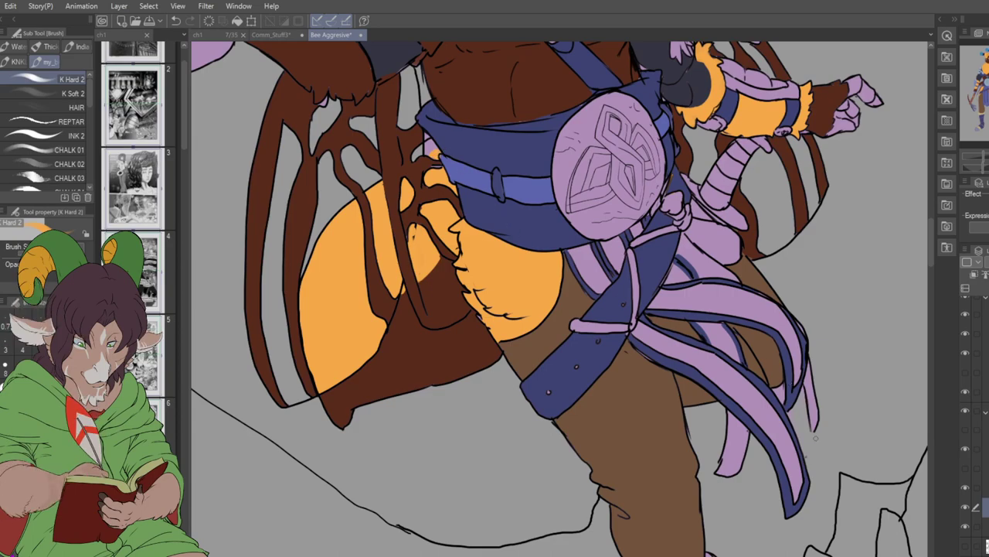
{"action": "key", "text": "i"}
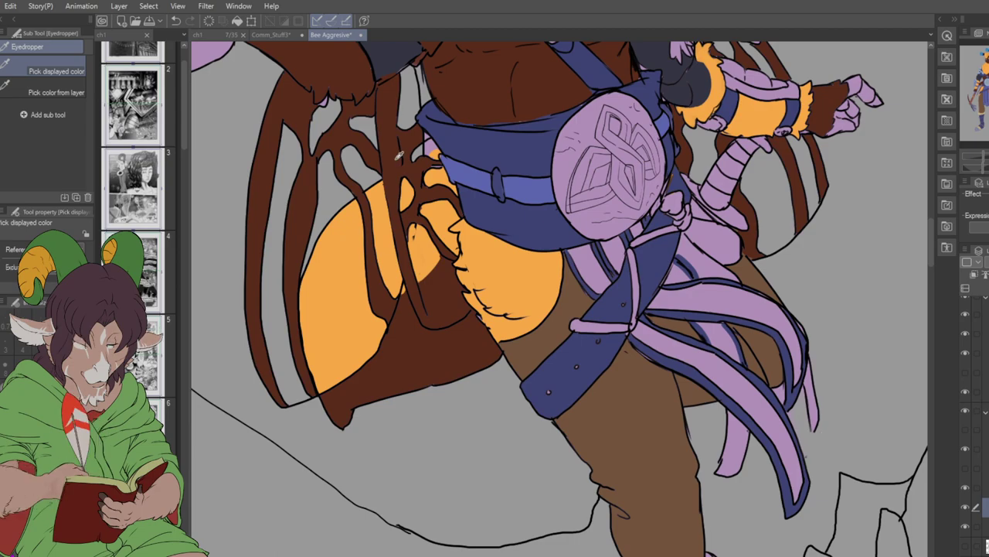
{"action": "key", "text": "b"}
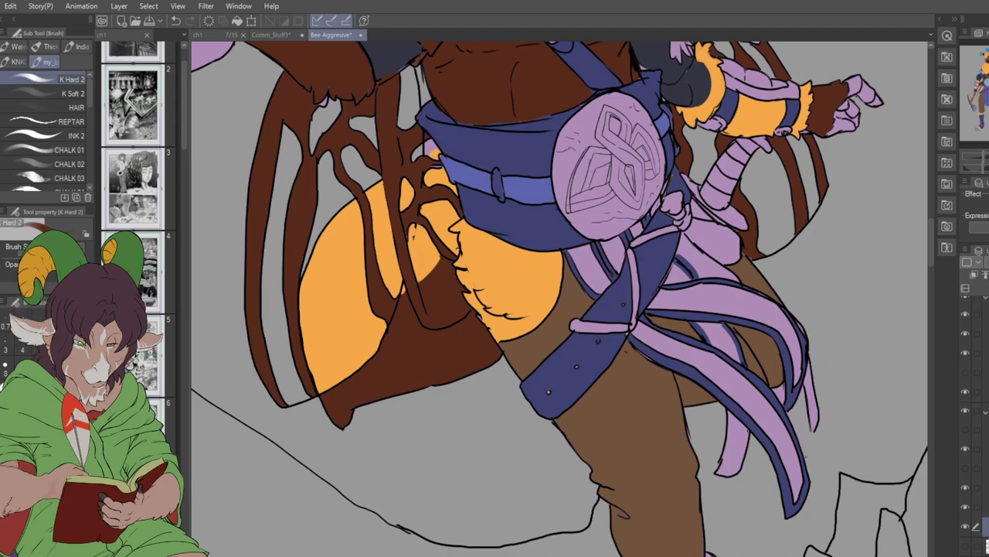
{"action": "key", "text": "e"}
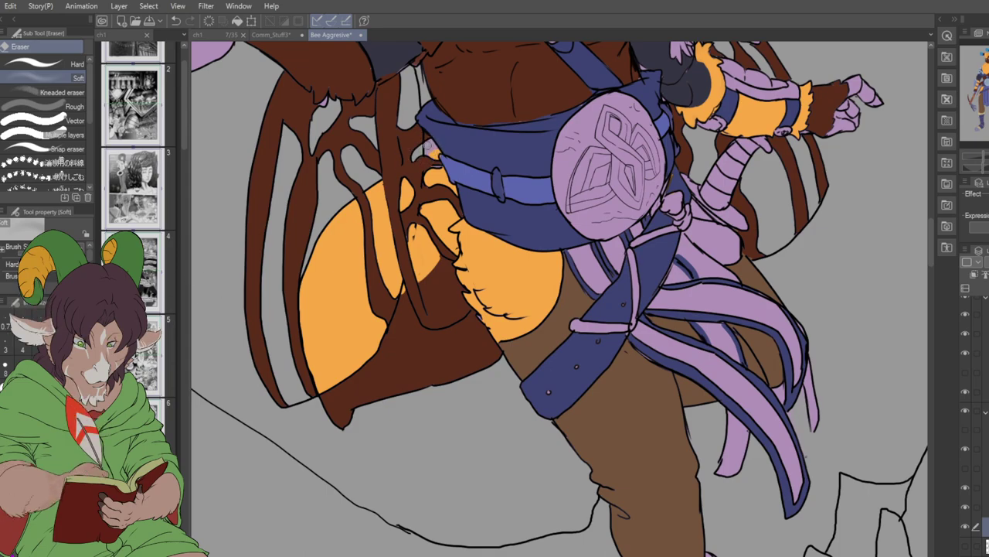
{"action": "key", "text": "comma"}
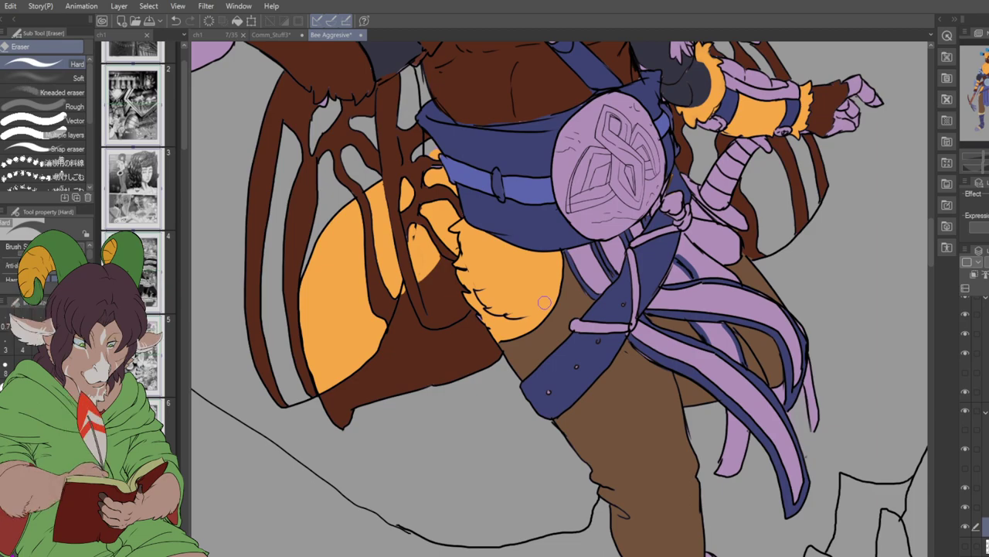
- Sample the pale metal blue from the finished bee's round belt buckle
{"action": "scroll", "coordinate": [544, 302], "scroll_direction": "down", "scroll_amount": 3}
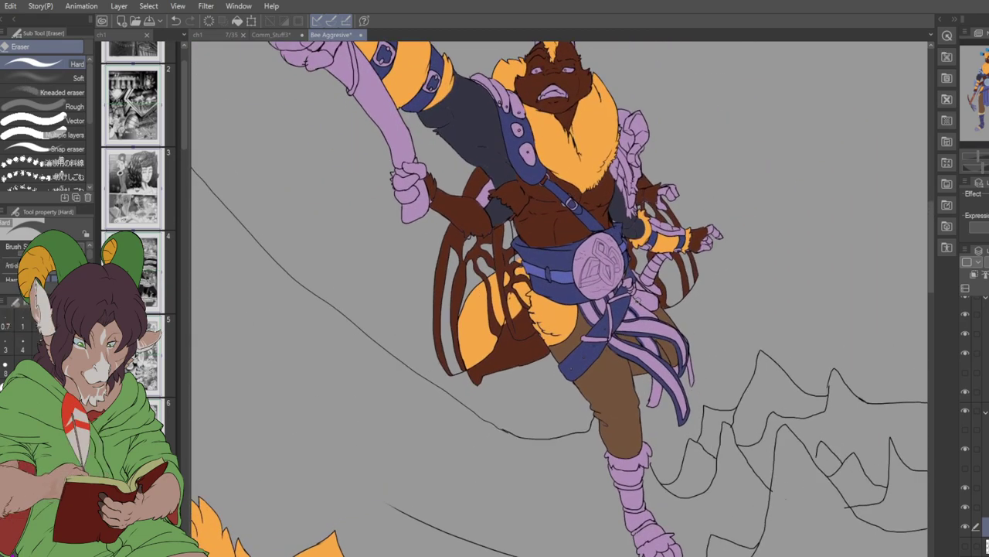
{"action": "scroll", "coordinate": [559, 299], "scroll_direction": "down", "scroll_amount": 2}
{"action": "scroll", "coordinate": [560, 298], "scroll_direction": "up", "scroll_amount": 2}
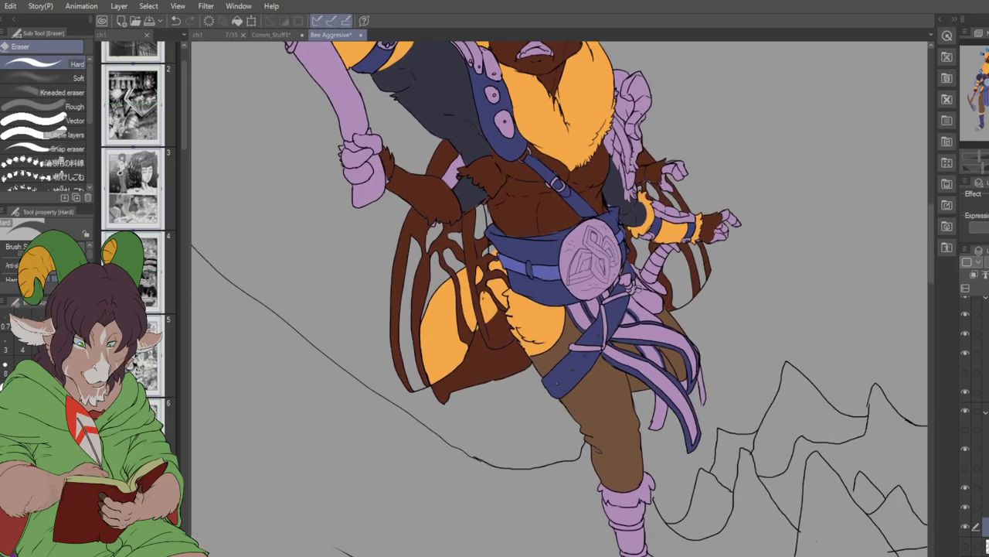
{"action": "scroll", "coordinate": [560, 298], "scroll_direction": "down", "scroll_amount": 5}
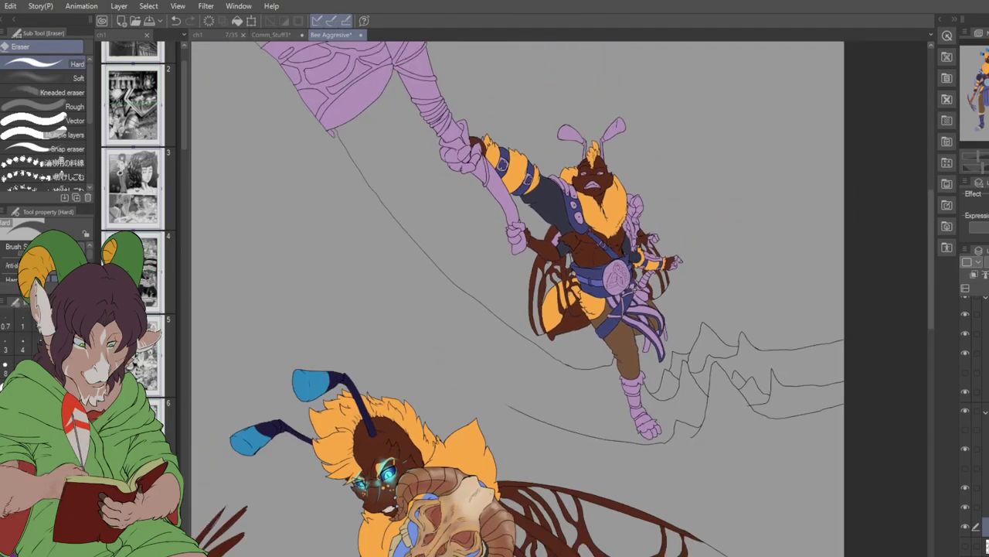
{"action": "scroll", "coordinate": [530, 493], "scroll_direction": "up", "scroll_amount": 5}
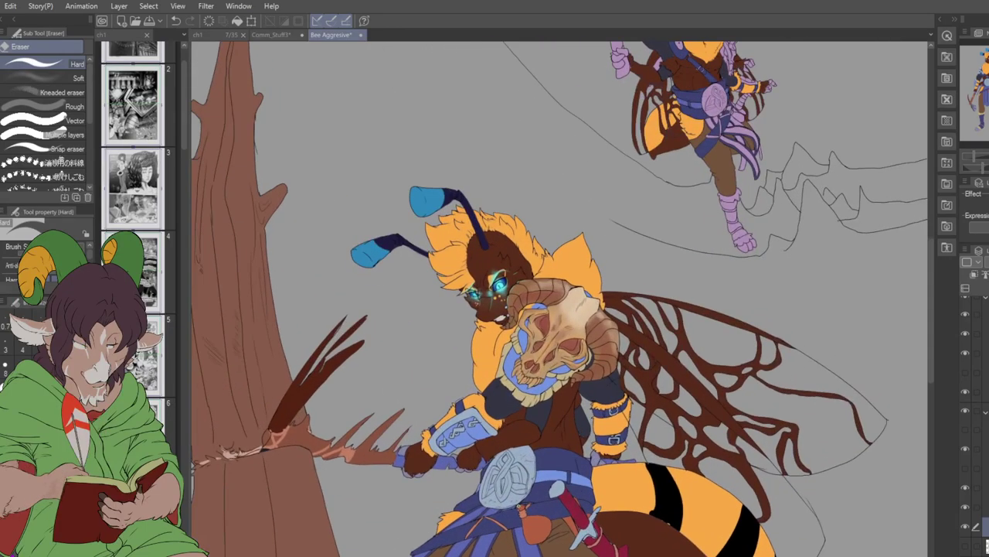
{"action": "scroll", "coordinate": [529, 492], "scroll_direction": "up", "scroll_amount": 2}
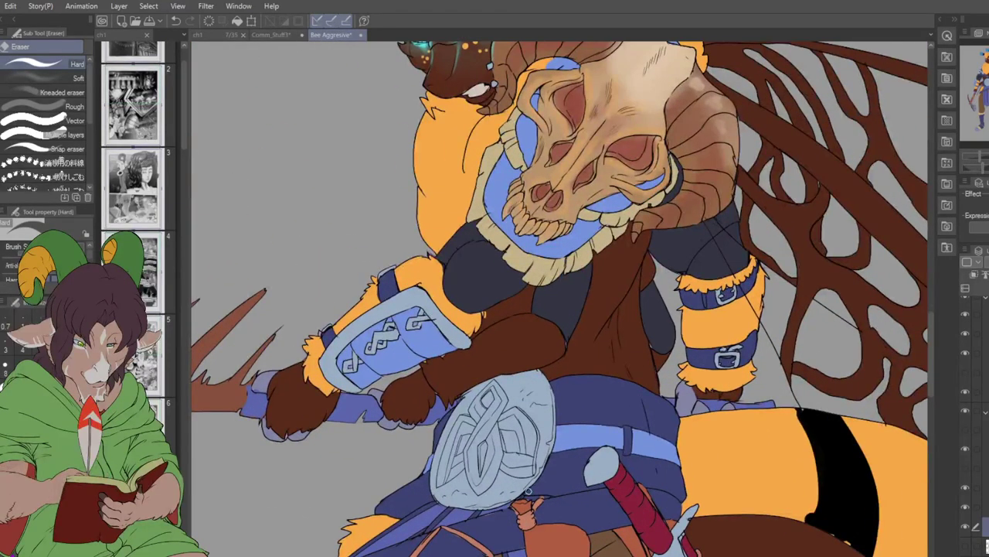
{"action": "key", "text": "i"}
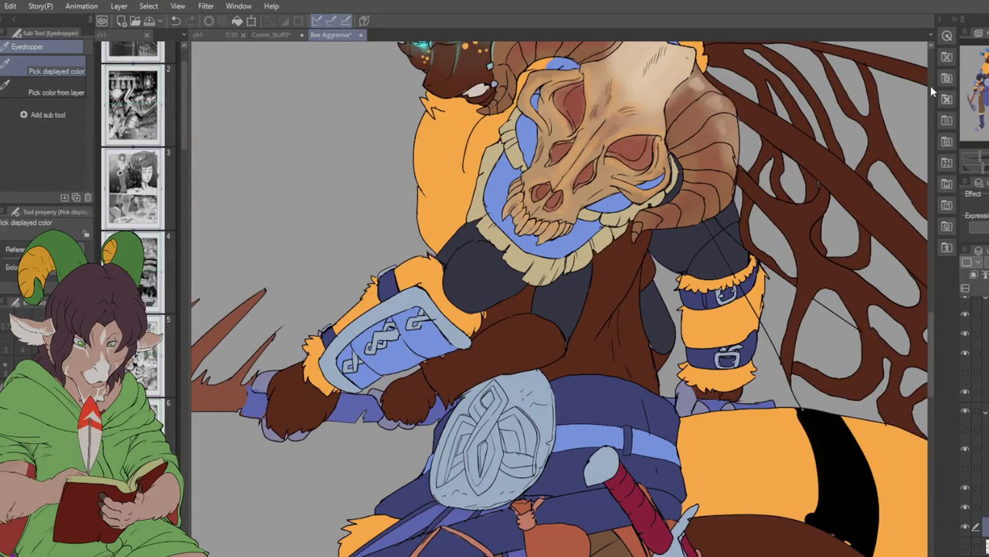
- Auto-select the axe-wielding bee's metal parts: belt medallion, weapon guard and pommel, bracer rim, strap and armband buckles, shoulder plates and studs
{"action": "scroll", "coordinate": [559, 298], "scroll_direction": "down", "scroll_amount": 3}
{"action": "scroll", "coordinate": [560, 298], "scroll_direction": "up", "scroll_amount": 3}
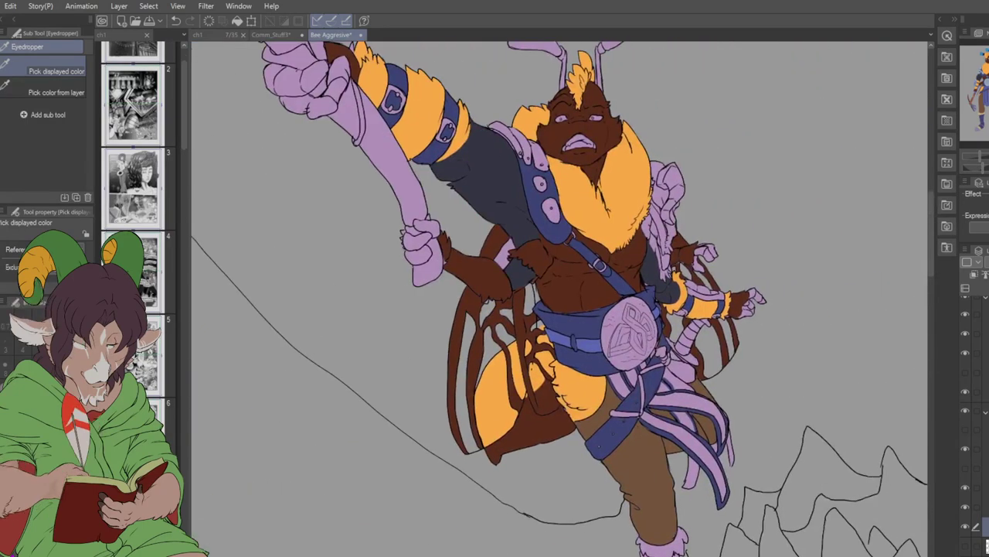
{"action": "scroll", "coordinate": [680, 320], "scroll_direction": "up", "scroll_amount": 3}
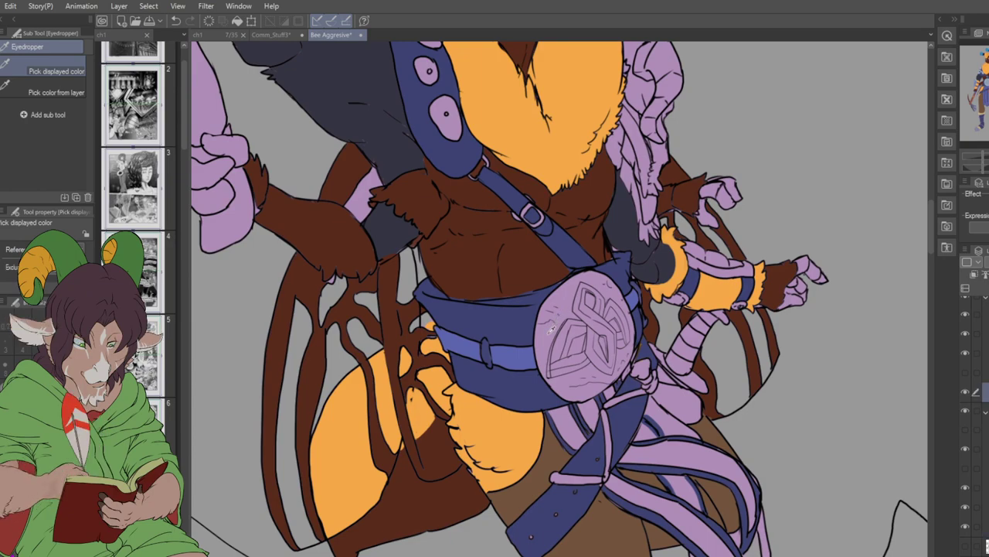
{"action": "key", "text": "w"}
{"action": "left_click", "coordinate": [555, 333]}
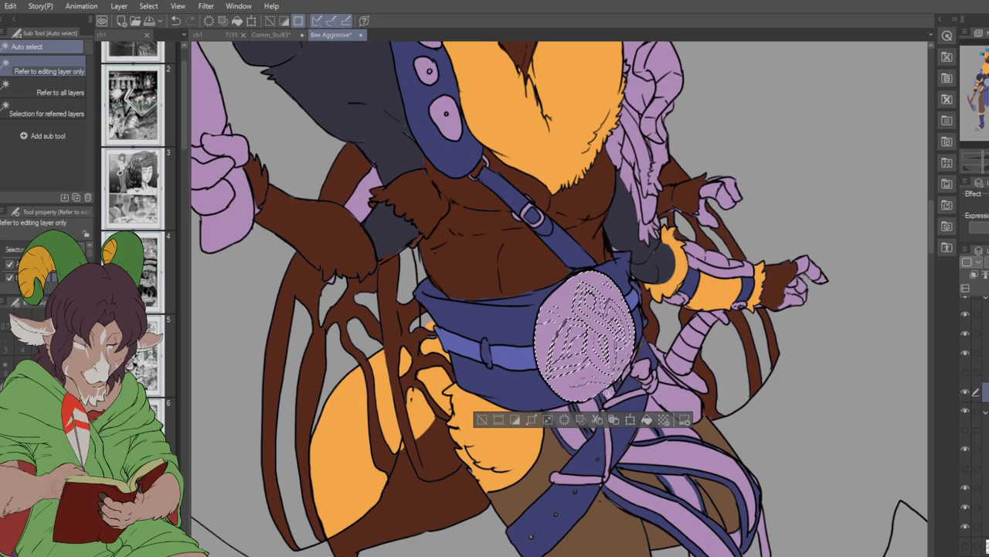
{"action": "left_click", "coordinate": [688, 377]}
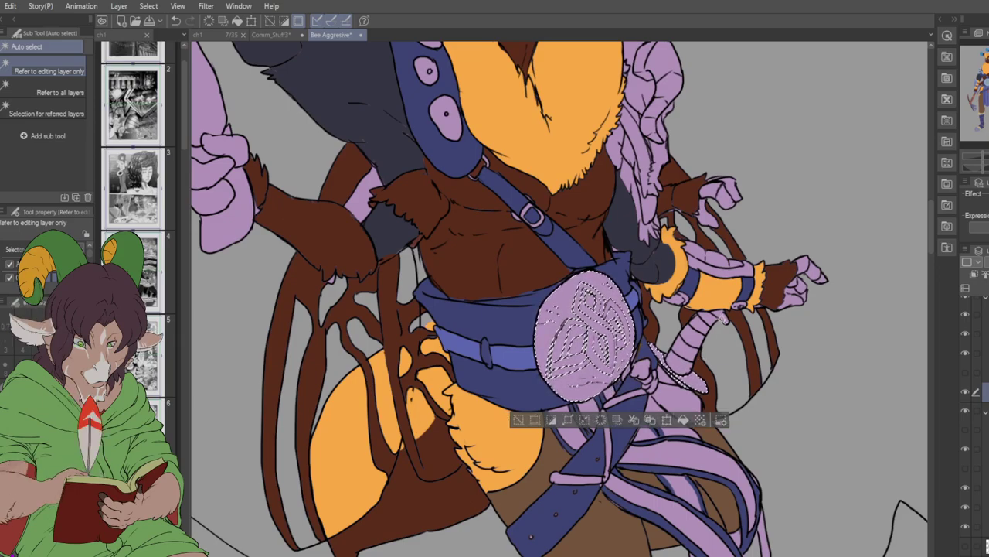
{"action": "left_click", "coordinate": [722, 317]}
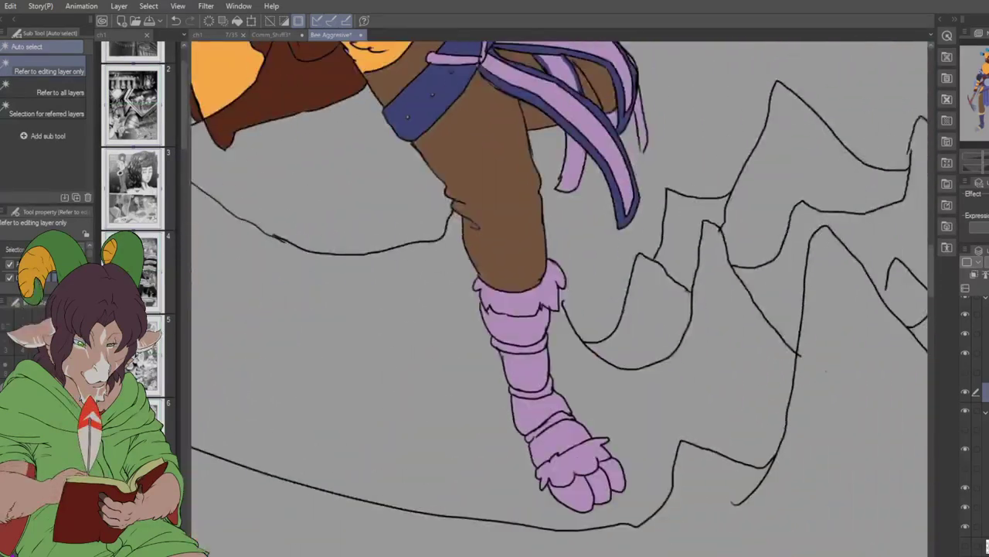
{"action": "scroll", "coordinate": [557, 294], "scroll_direction": "up", "scroll_amount": 10}
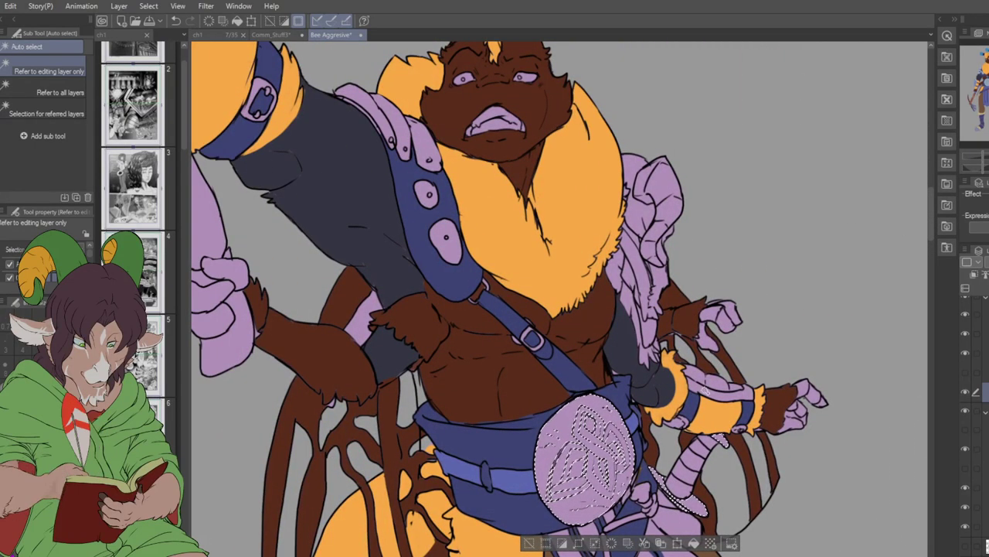
{"action": "left_click", "coordinate": [718, 390], "text": "shift"}
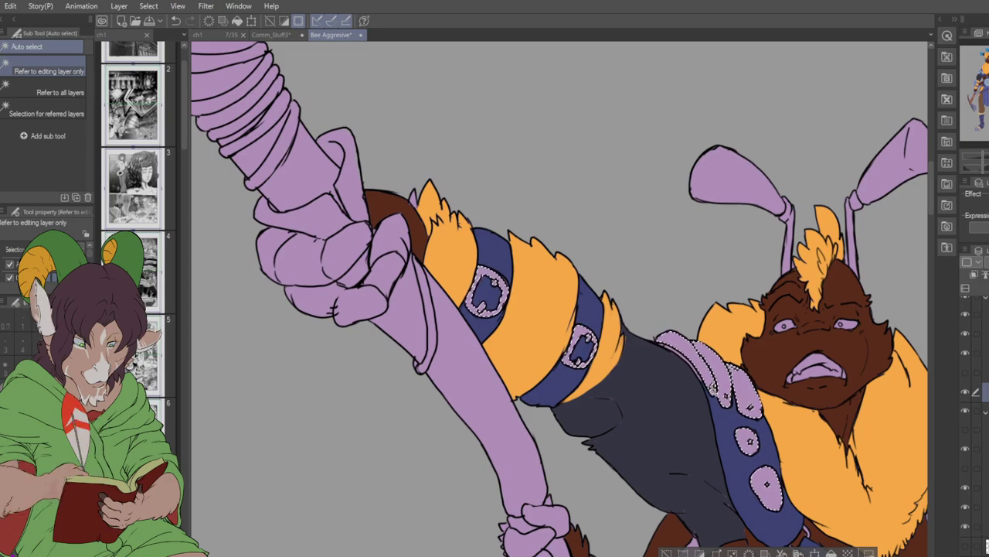
{"action": "left_click_drag", "start_coordinate": [696, 387], "coordinate": [453, 132]}
{"action": "left_click_drag", "start_coordinate": [564, 274], "coordinate": [634, 324]}
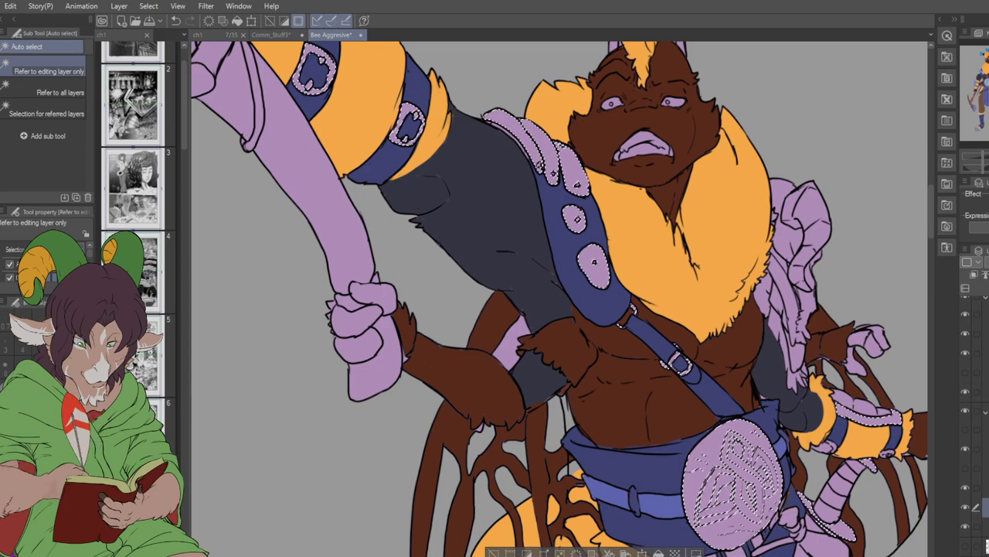
- Fill the selected metal parts with pale blue, clear the selection, and brush over the lilac gaps left in the belt medallion
{"action": "key", "text": "alt+Delete"}
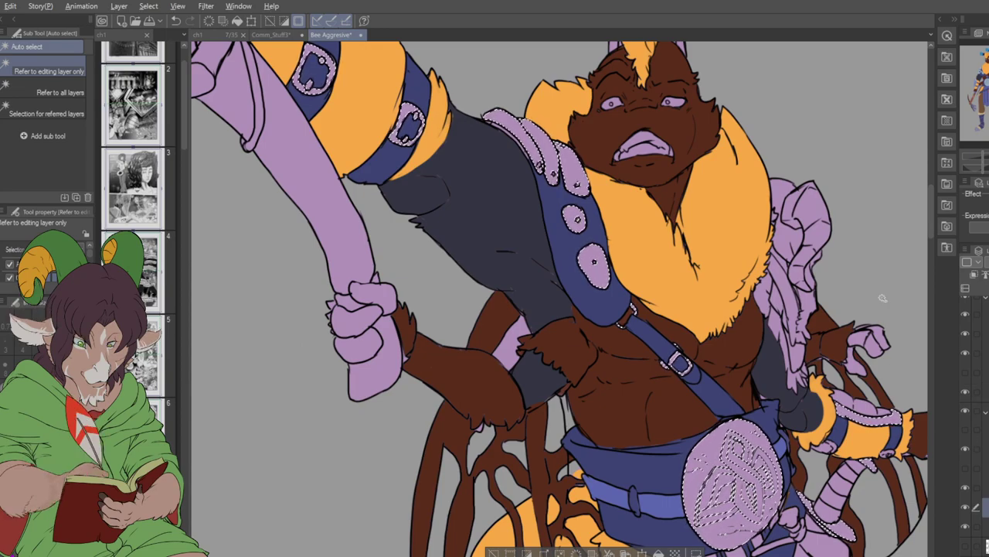
{"action": "key", "text": "ctrl+d"}
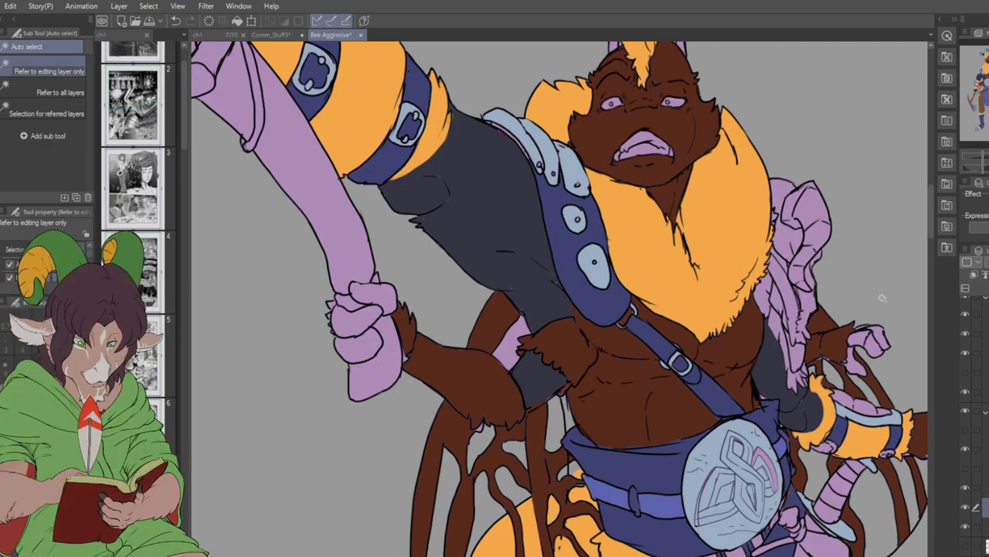
{"action": "key", "text": "b"}
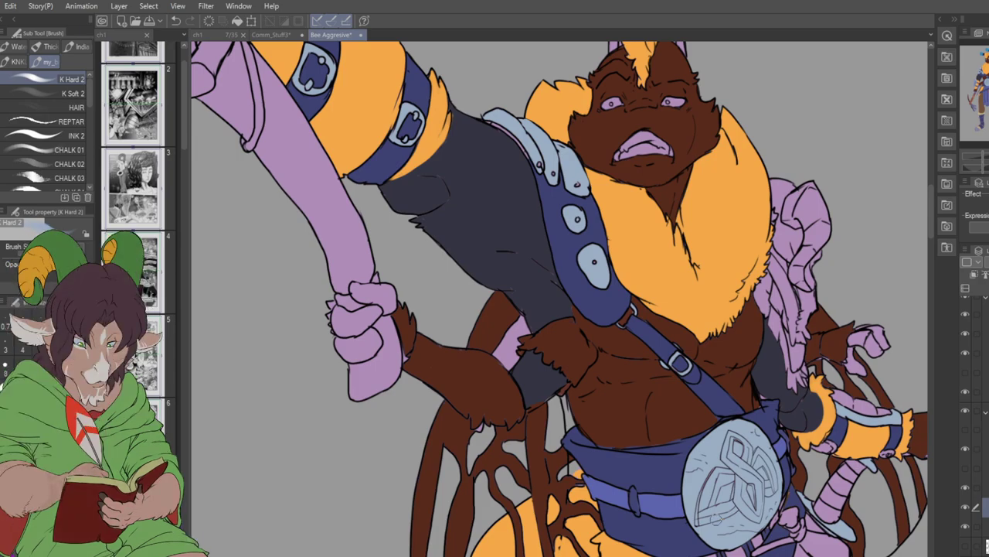
- Sample the reddish-orange leather colour from the pouch on the finished bee's belt
{"action": "scroll", "coordinate": [715, 516], "scroll_direction": "down", "scroll_amount": 5}
{"action": "scroll", "coordinate": [715, 516], "scroll_direction": "down", "scroll_amount": 3}
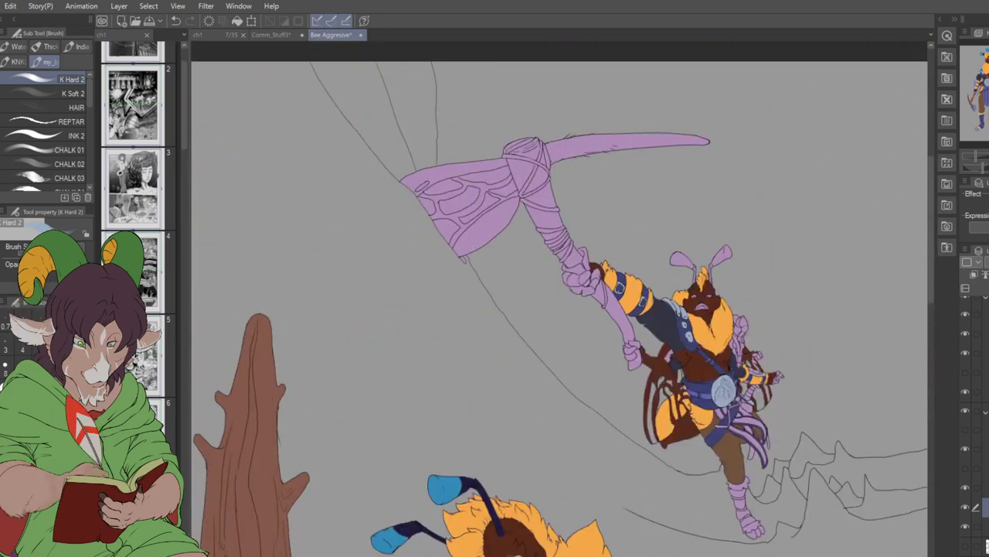
{"action": "scroll", "coordinate": [559, 298], "scroll_direction": "down", "scroll_amount": 4}
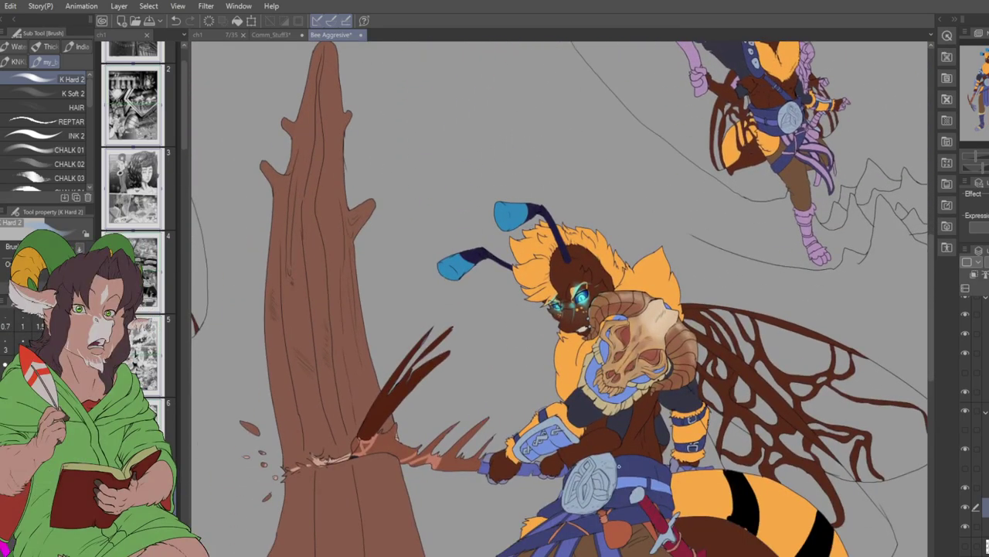
{"action": "scroll", "coordinate": [608, 533], "scroll_direction": "up", "scroll_amount": 5}
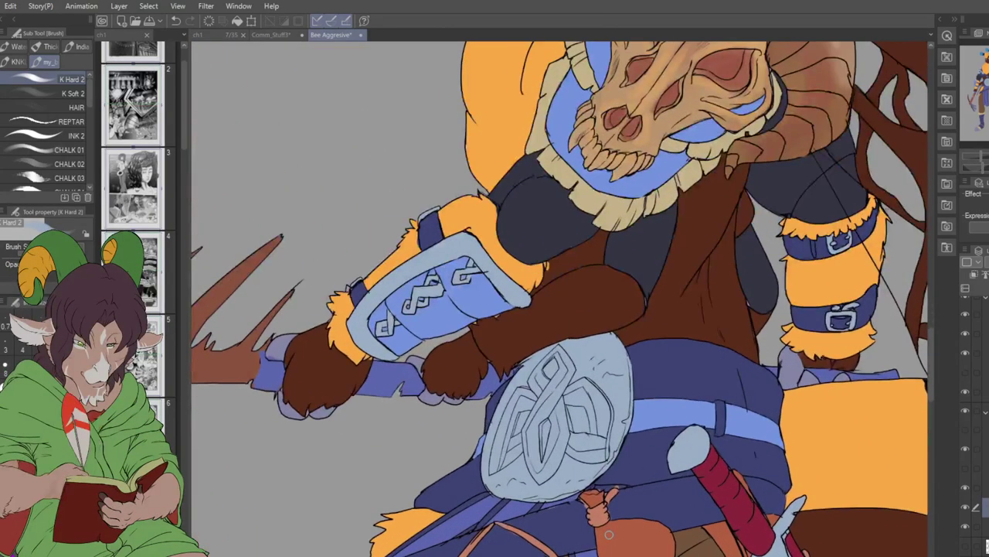
{"action": "key", "text": "i"}
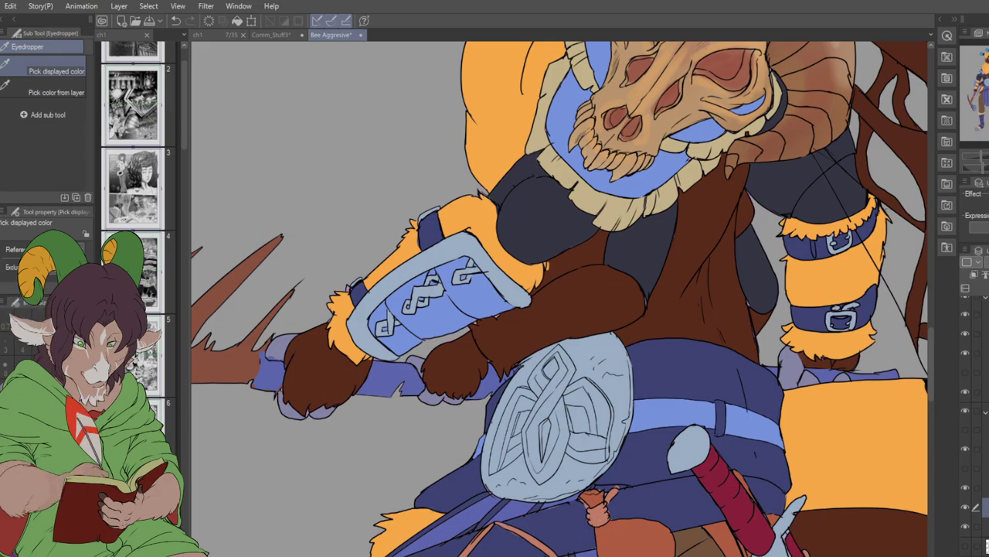
- Auto-select the thin cord and knot segments around the hanging belt end, fill them with reddish-orange, and clear the selection
{"action": "scroll", "coordinate": [559, 299], "scroll_direction": "down", "scroll_amount": 5}
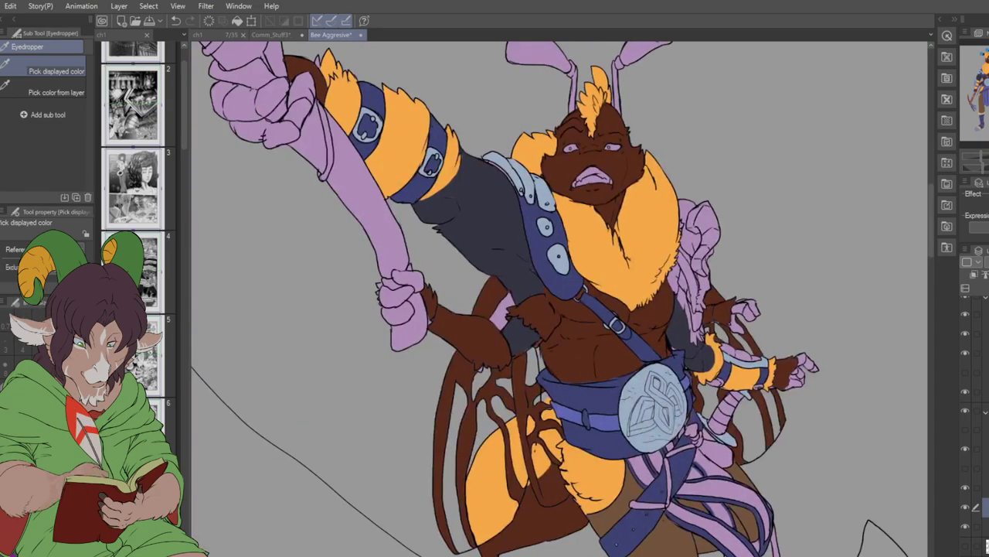
{"action": "scroll", "coordinate": [671, 472], "scroll_direction": "up", "scroll_amount": 5}
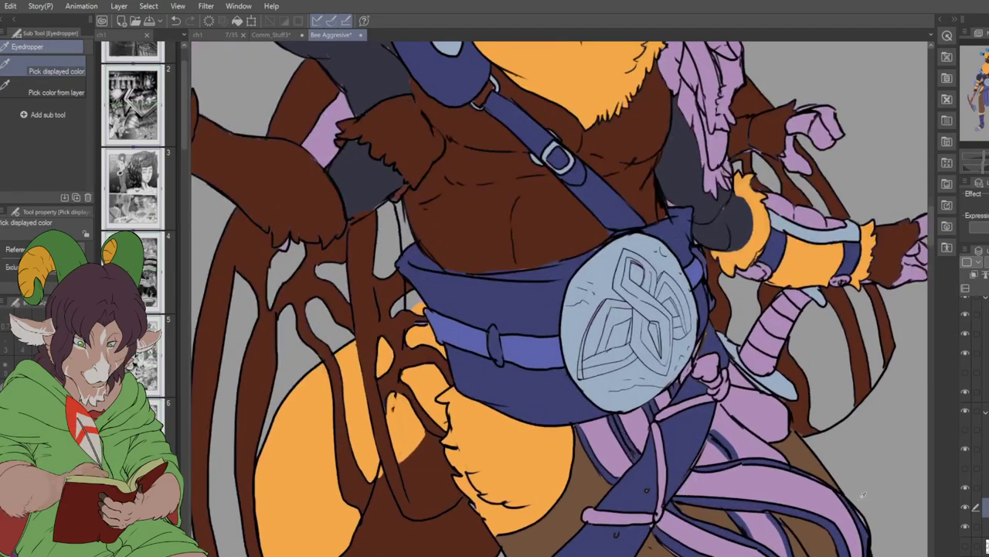
{"action": "key", "text": "w"}
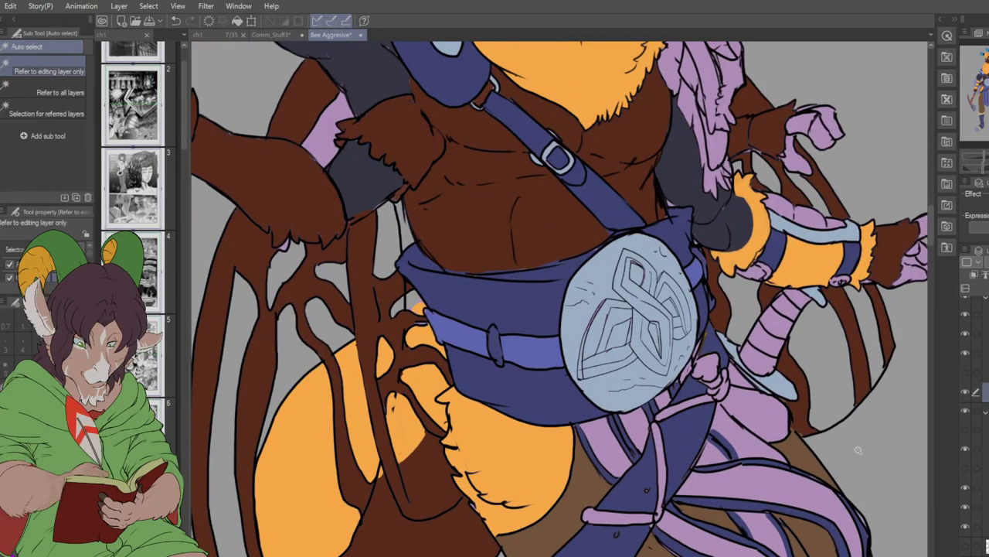
{"action": "left_click", "coordinate": [629, 516]}
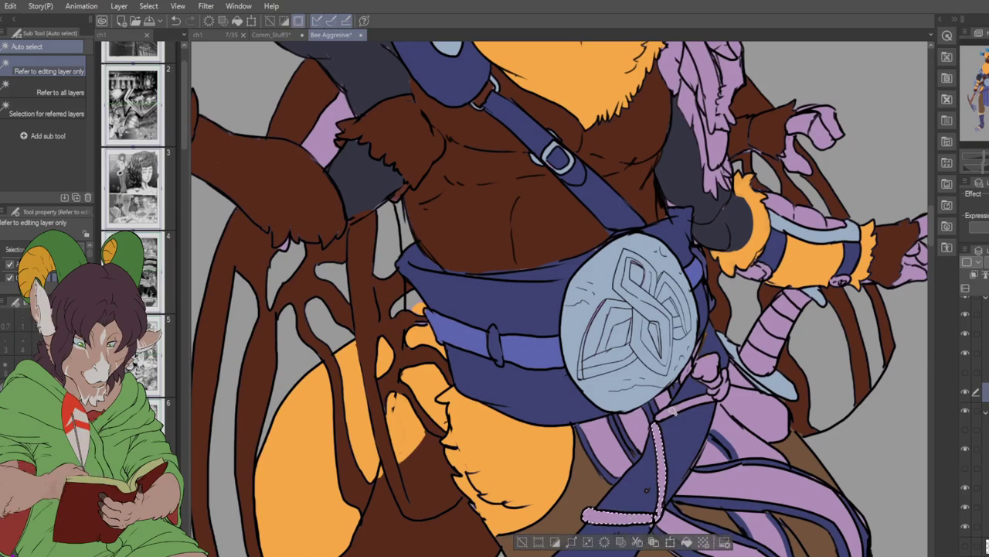
{"action": "left_click", "coordinate": [727, 398], "text": "shift"}
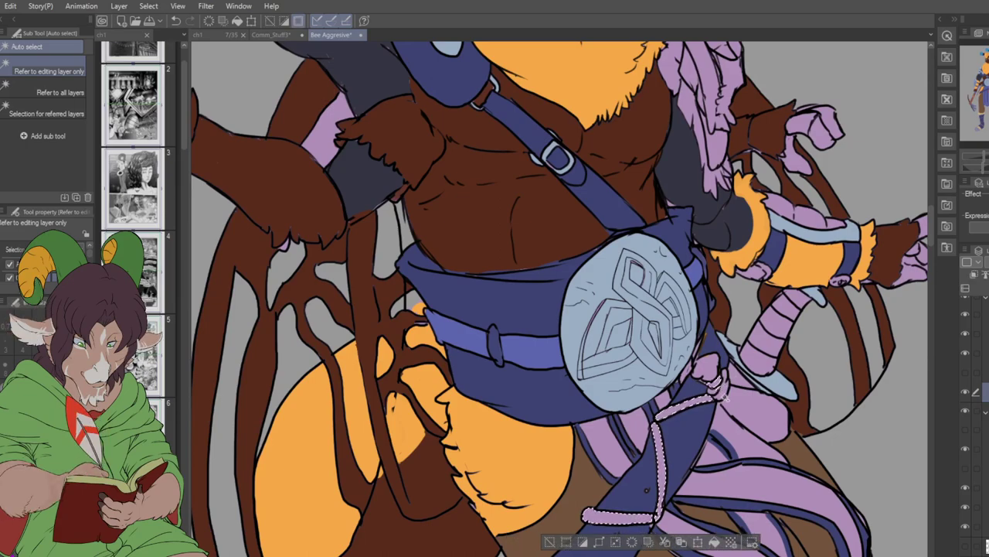
{"action": "left_click", "coordinate": [715, 388], "text": "shift"}
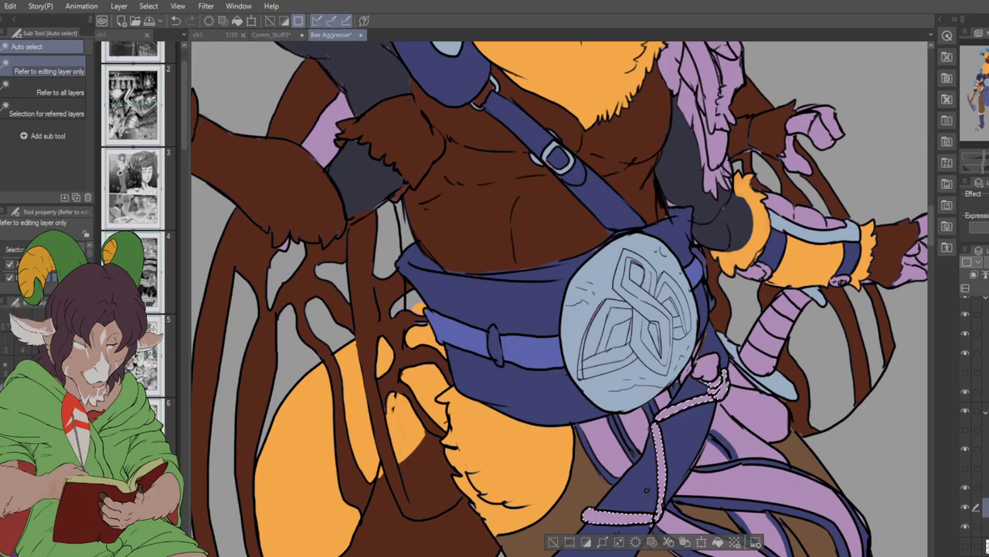
{"action": "key", "text": "alt+BackSpace"}
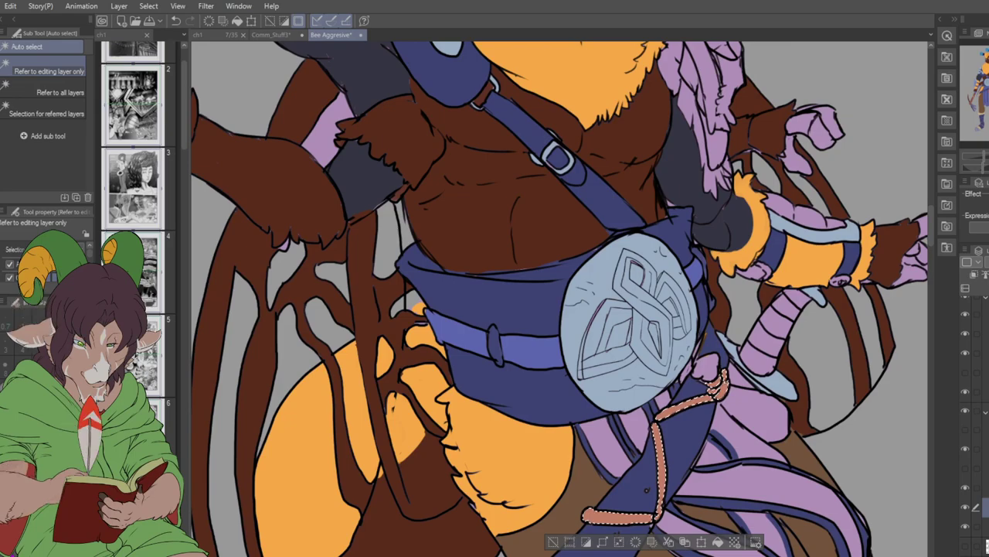
{"action": "key", "text": "ctrl+d"}
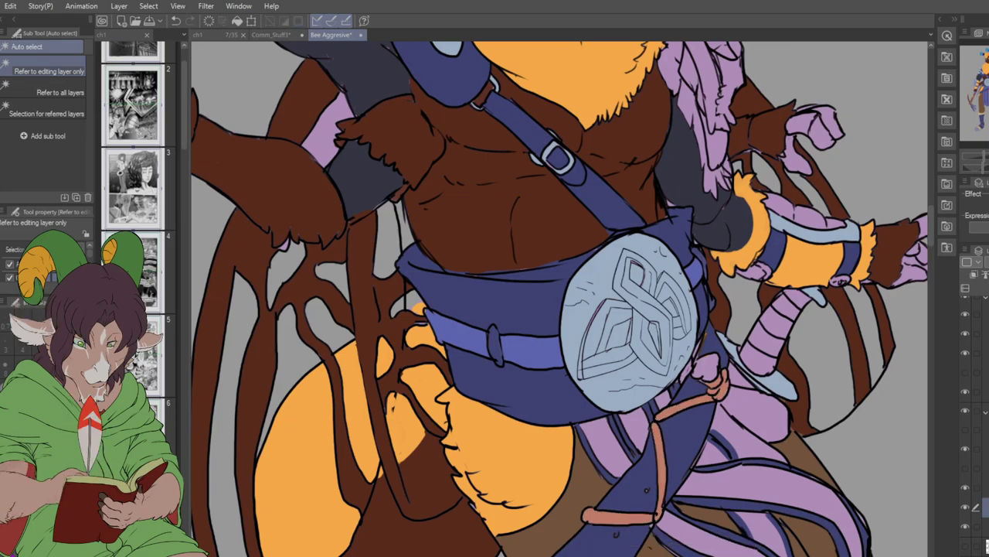
- Auto-select the two lilac parts of the axe-wielding bee's belt pouch, fill them with reddish-orange, and clear the selection
{"action": "left_click", "coordinate": [978, 391]}
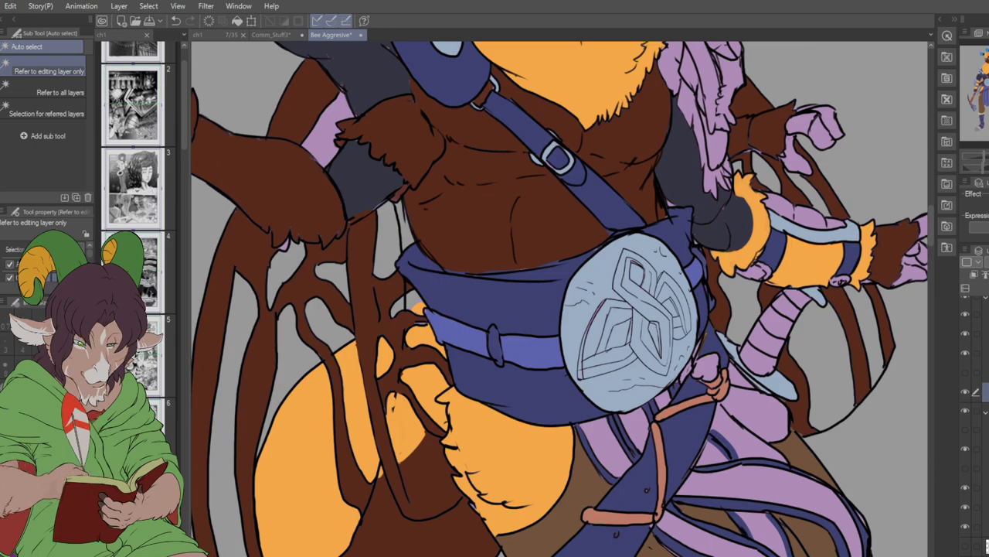
{"action": "left_click", "coordinate": [749, 410]}
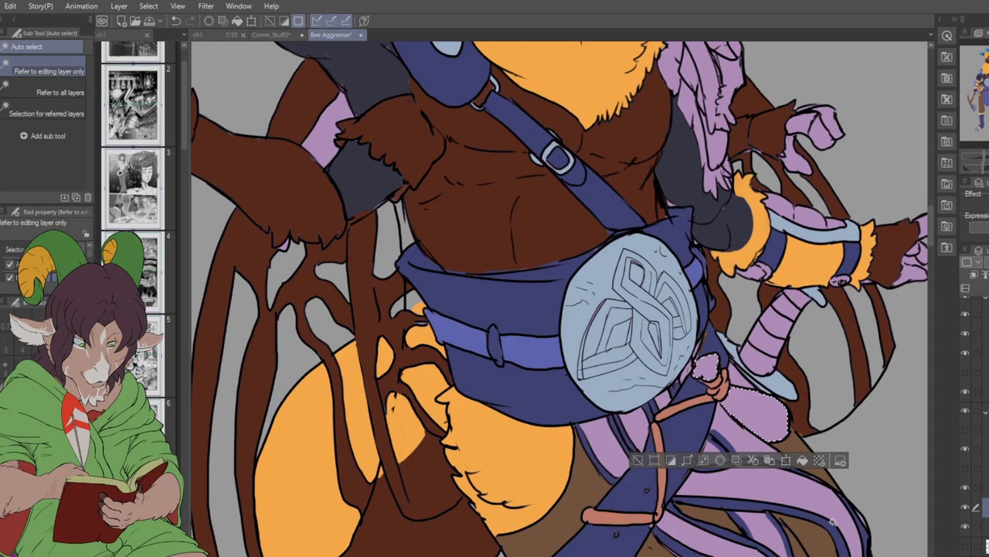
{"action": "key", "text": "alt+BackSpace"}
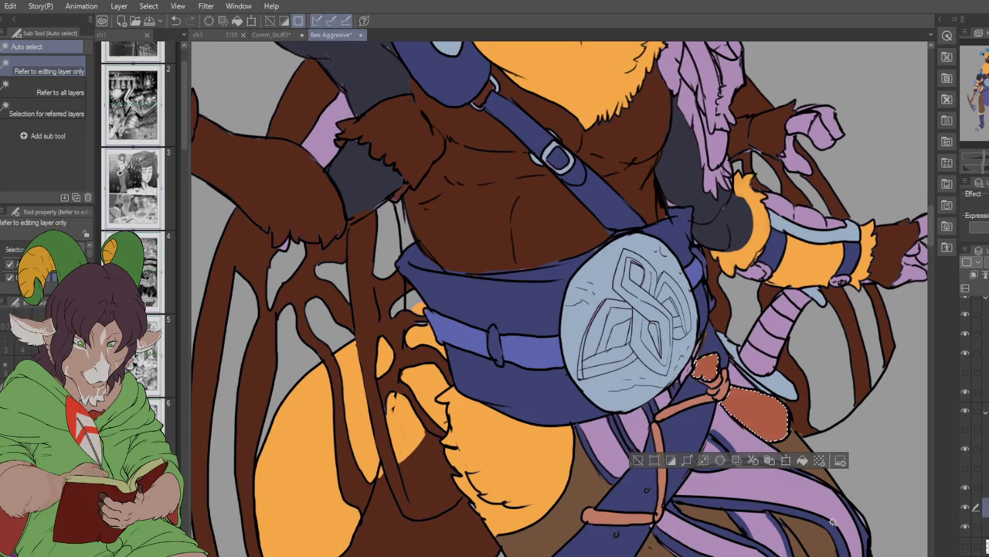
{"action": "key", "text": "ctrl+d"}
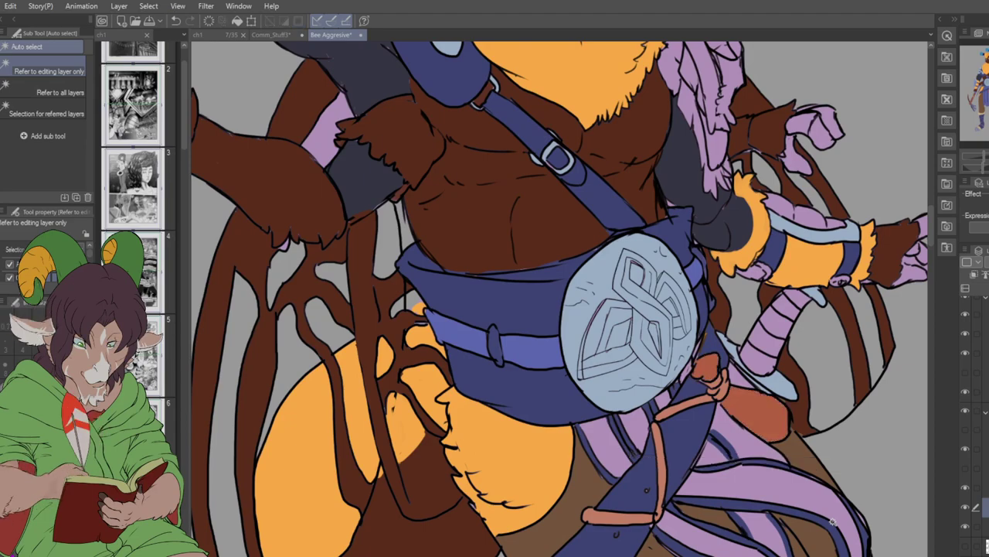
- Sample the orange fur colour and brush it over the small lilac gap between the pouch and the weapon guard
{"action": "scroll", "coordinate": [561, 299], "scroll_direction": "down", "scroll_amount": 5}
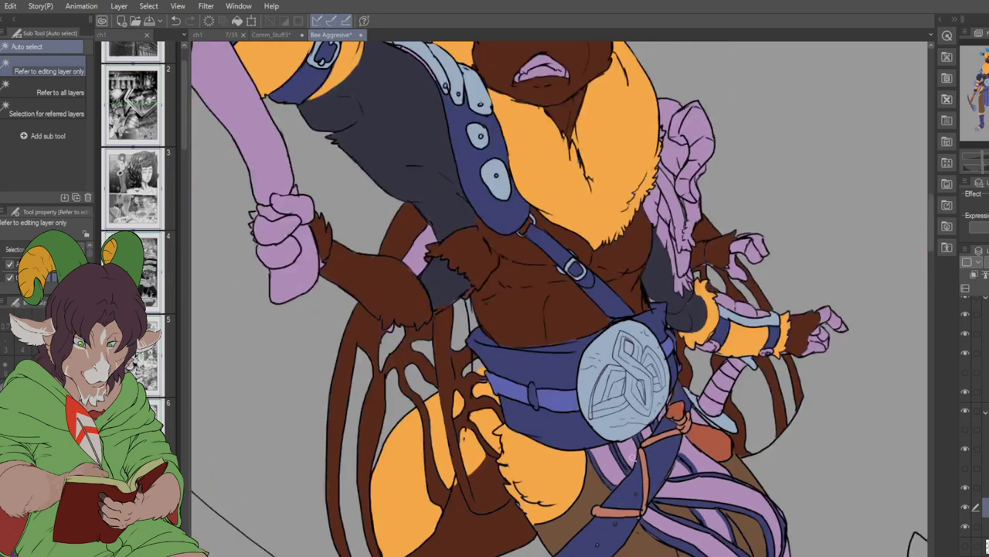
{"action": "scroll", "coordinate": [560, 299], "scroll_direction": "up", "scroll_amount": 5}
{"action": "scroll", "coordinate": [561, 298], "scroll_direction": "down", "scroll_amount": 2}
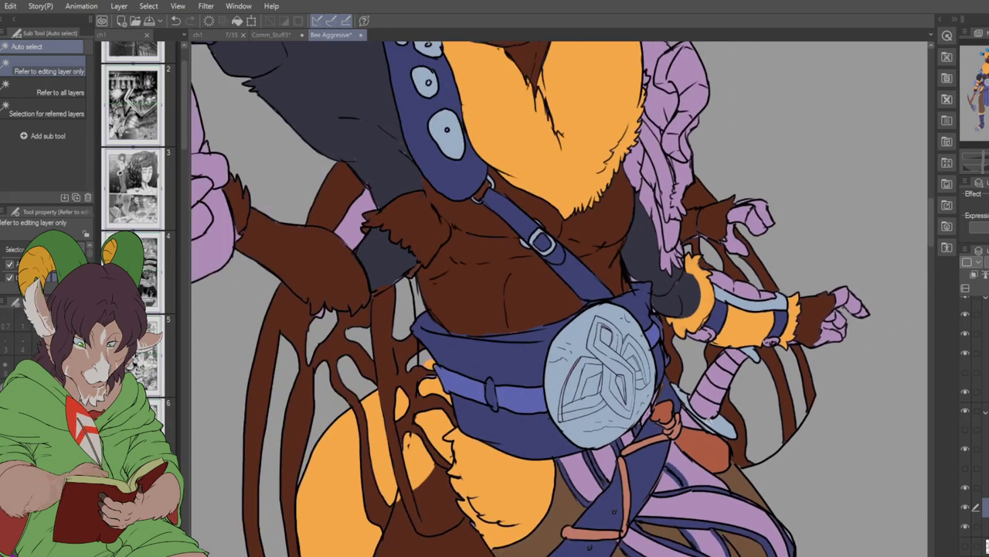
{"action": "scroll", "coordinate": [560, 299], "scroll_direction": "up", "scroll_amount": 2}
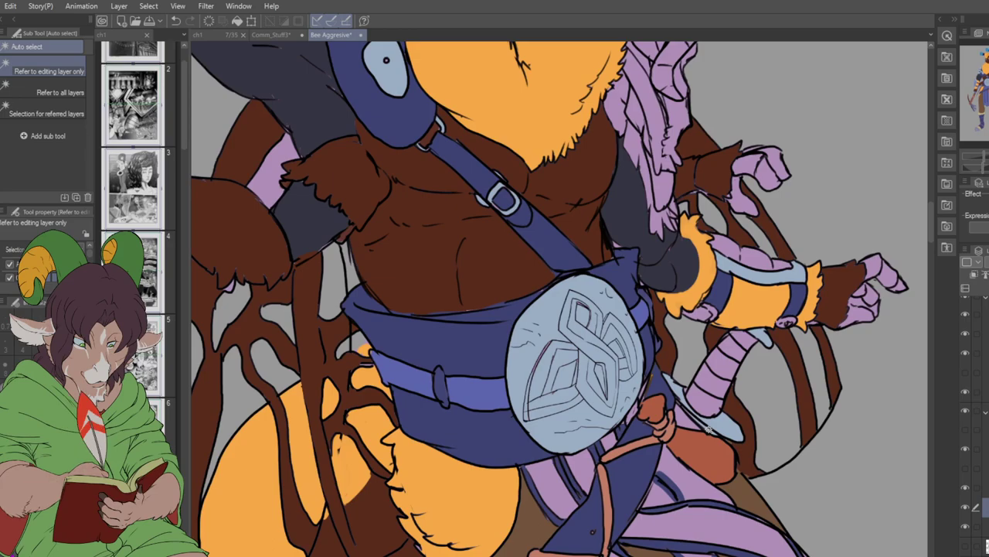
{"action": "key", "text": "i"}
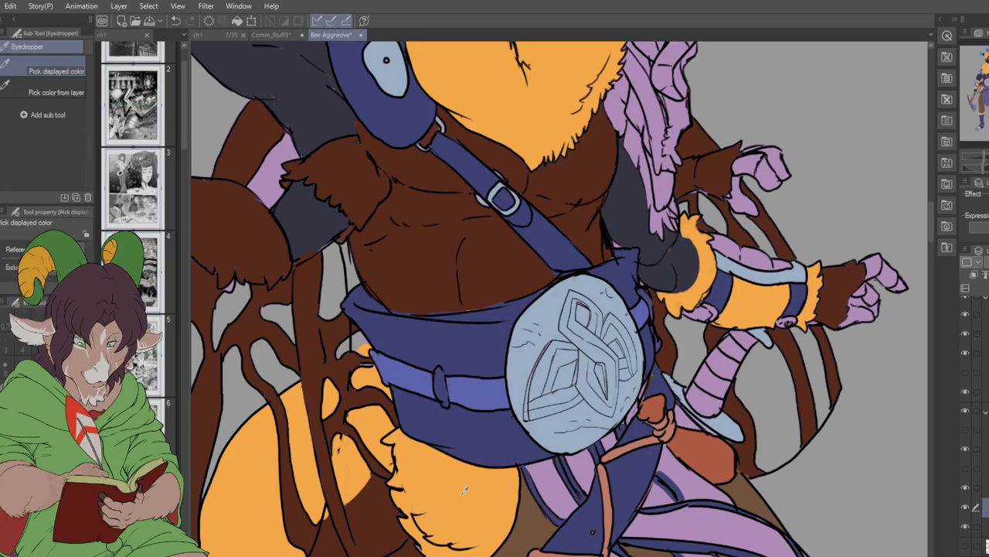
{"action": "key", "text": "b"}
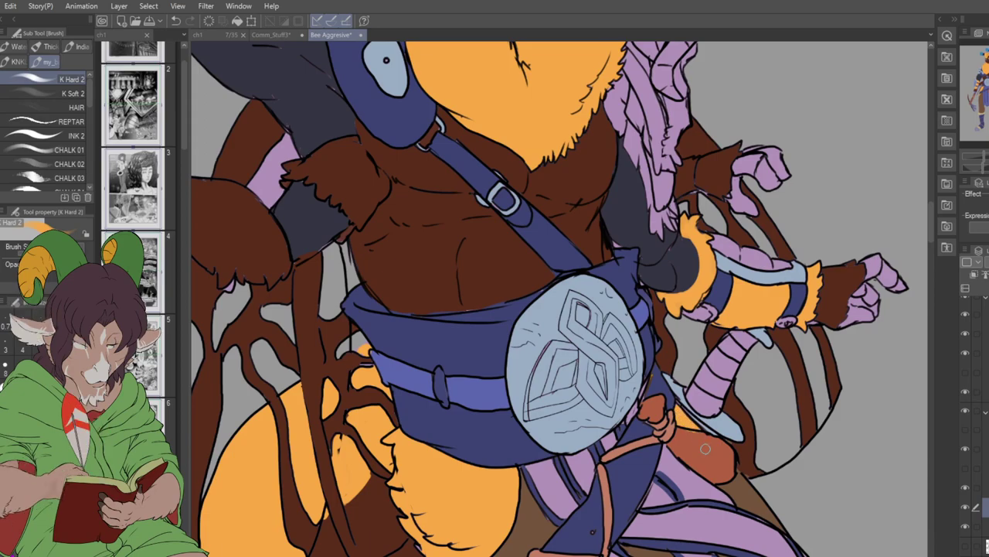
- Sample the crimson colour from the sheathed weapon on the belt of the finished bee beside the tree
{"action": "scroll", "coordinate": [705, 456], "scroll_direction": "down", "scroll_amount": 1}
{"action": "scroll", "coordinate": [705, 449], "scroll_direction": "down", "scroll_amount": 4}
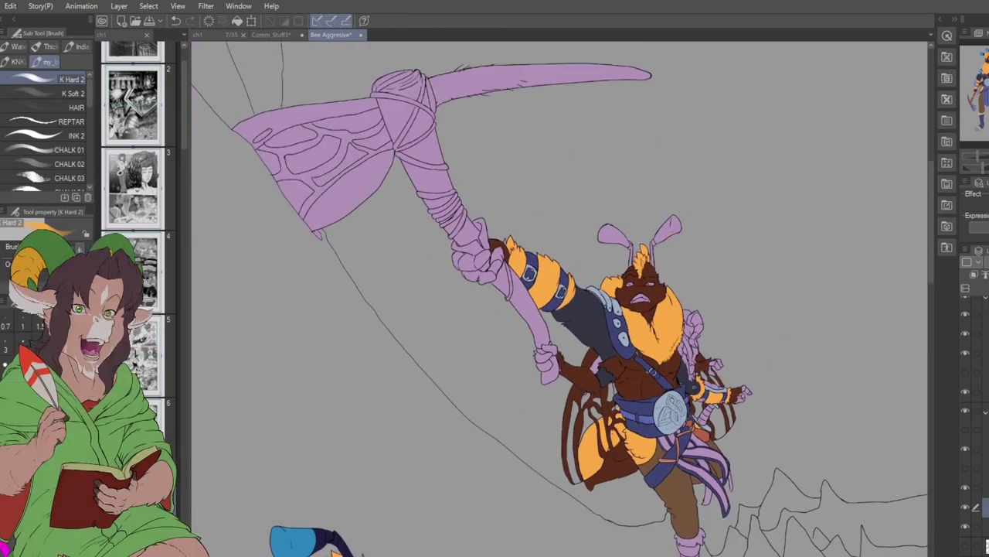
{"action": "scroll", "coordinate": [702, 324], "scroll_direction": "down", "scroll_amount": 2}
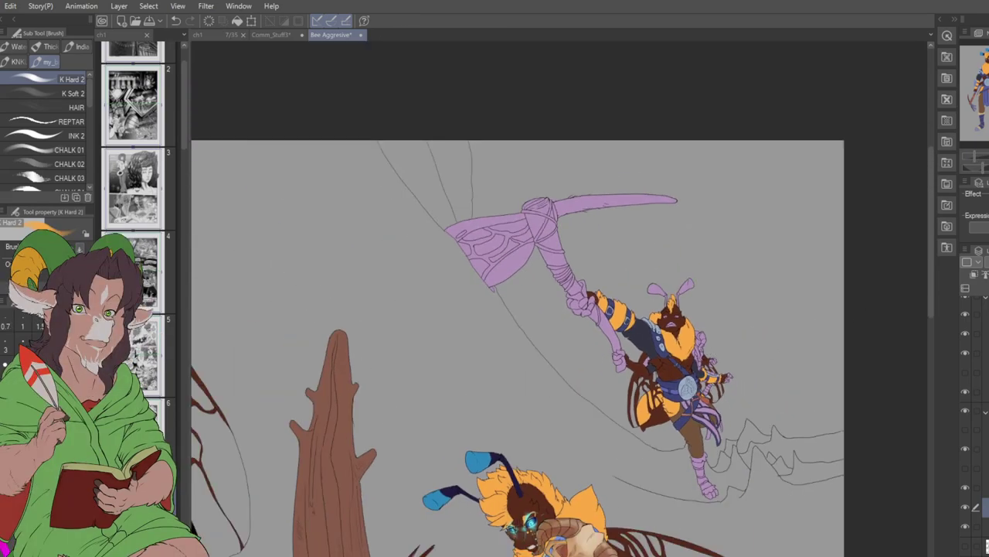
{"action": "scroll", "coordinate": [526, 494], "scroll_direction": "up", "scroll_amount": 3}
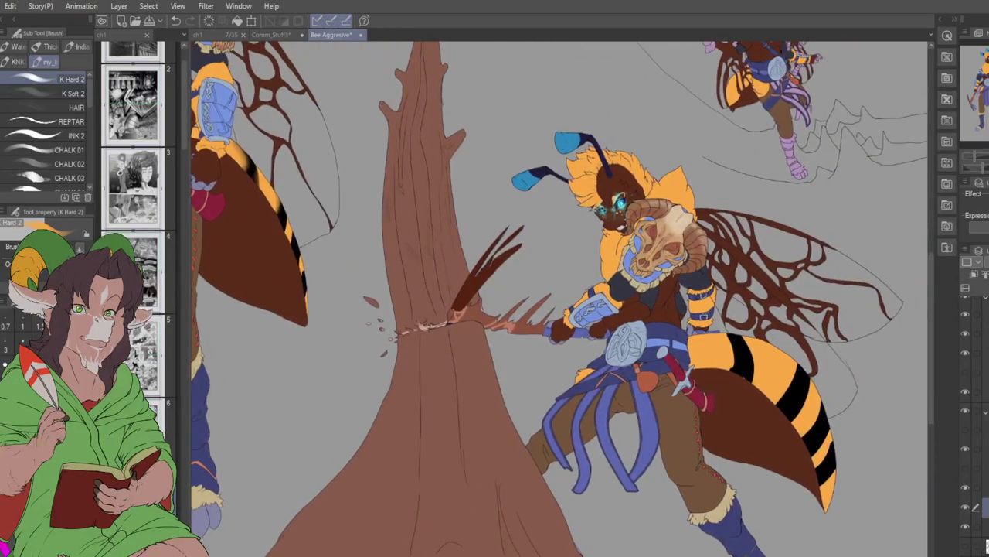
{"action": "scroll", "coordinate": [693, 354], "scroll_direction": "up", "scroll_amount": 5}
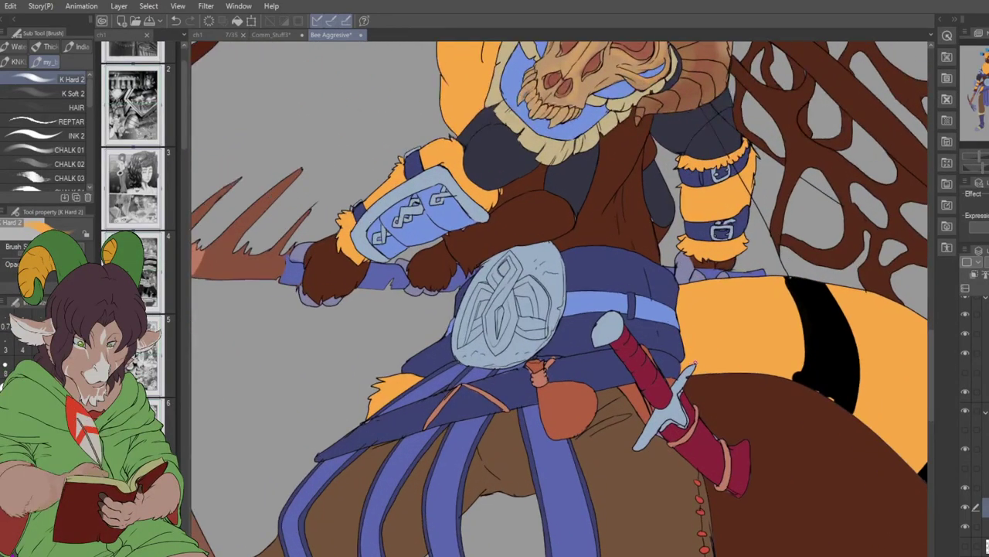
{"action": "key", "text": "i"}
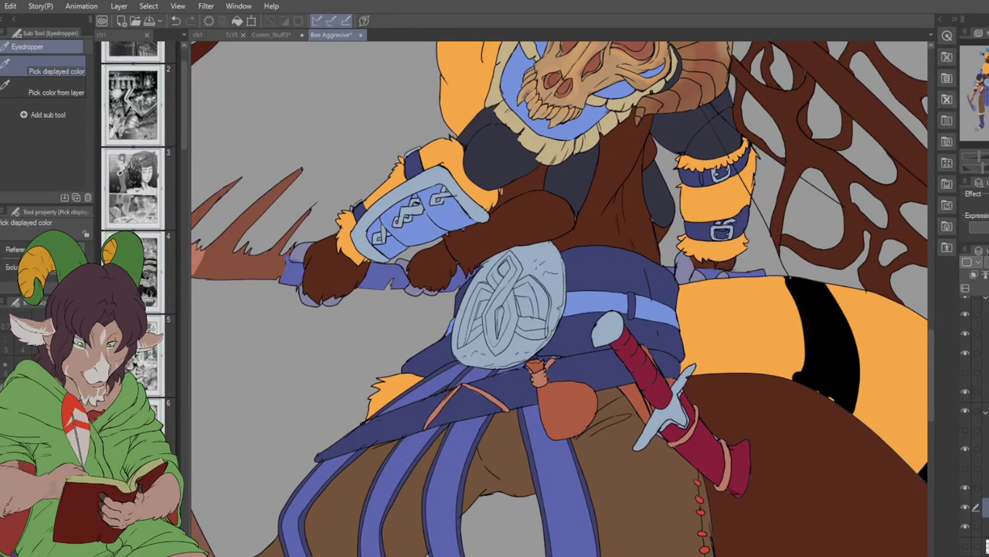
- Brush crimson over the wrapped grip of the weapon hanging at the axe-wielding bee's belt
{"action": "scroll", "coordinate": [819, 216], "scroll_direction": "down", "scroll_amount": 4}
{"action": "scroll", "coordinate": [820, 216], "scroll_direction": "up", "scroll_amount": 3}
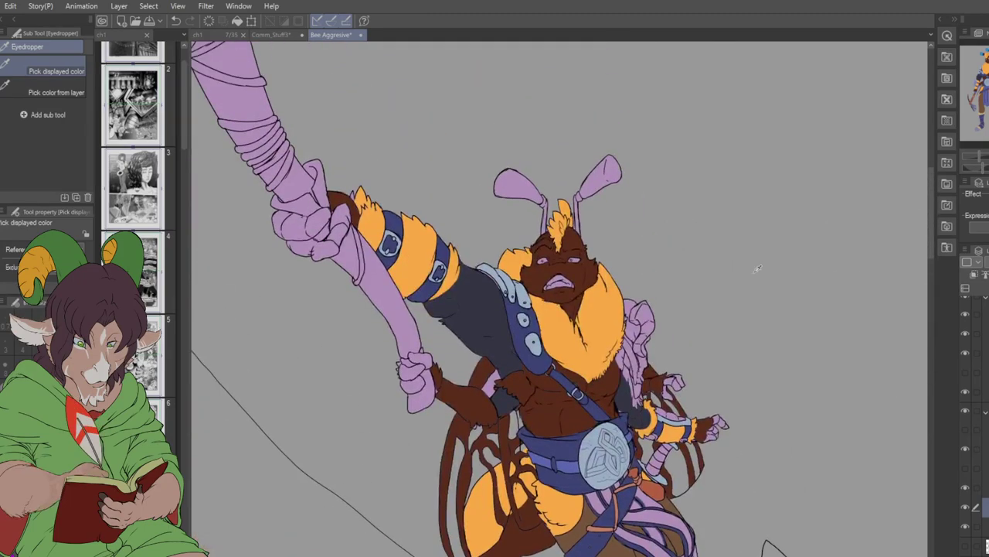
{"action": "scroll", "coordinate": [690, 468], "scroll_direction": "up", "scroll_amount": 3}
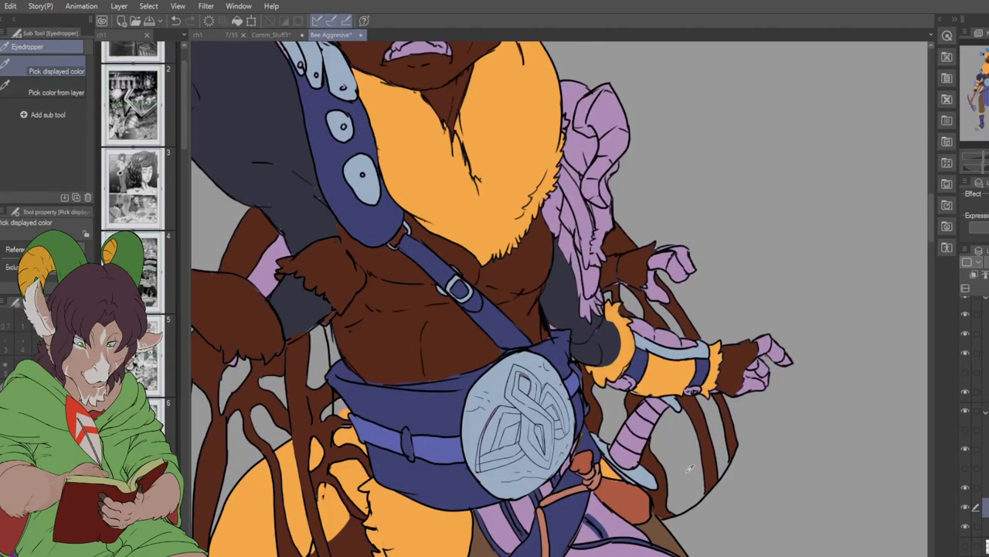
{"action": "key", "text": "b"}
{"action": "mouse_move", "coordinate": [623, 445]}
{"action": "left_mouse_down"}
{"action": "mouse_move", "coordinate": [621, 461]}
{"action": "mouse_move", "coordinate": [640, 411]}
{"action": "mouse_move", "coordinate": [619, 457]}
{"action": "mouse_move", "coordinate": [630, 462]}
{"action": "mouse_move", "coordinate": [653, 414]}
{"action": "mouse_move", "coordinate": [646, 447]}
{"action": "mouse_move", "coordinate": [653, 418]}
{"action": "mouse_move", "coordinate": [626, 448]}
{"action": "mouse_move", "coordinate": [646, 408]}
{"action": "mouse_move", "coordinate": [665, 405]}
{"action": "left_mouse_up"}
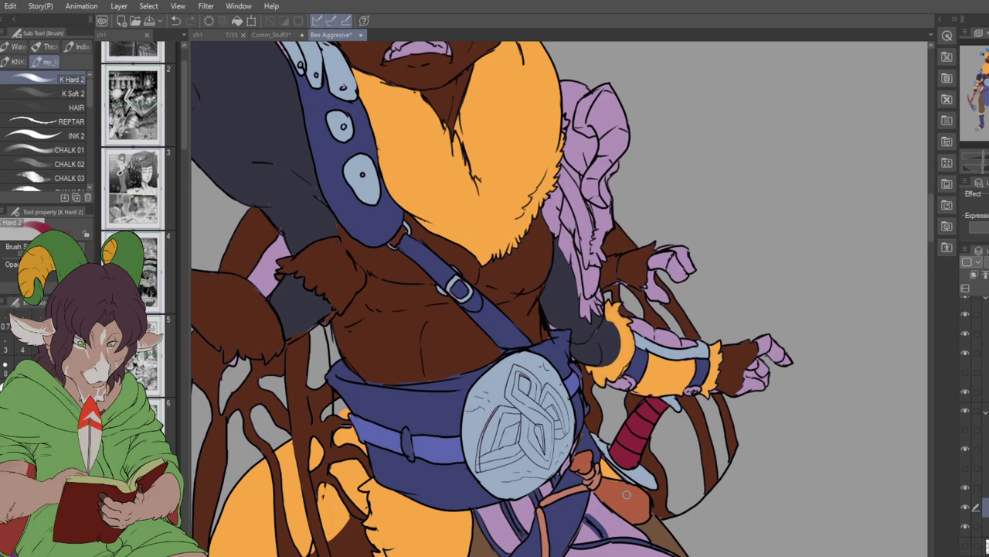
- Touch up the axe-wielding bee's bracer straps with sampled navy and their small buckles with sampled pale blue
{"action": "key", "text": "i"}
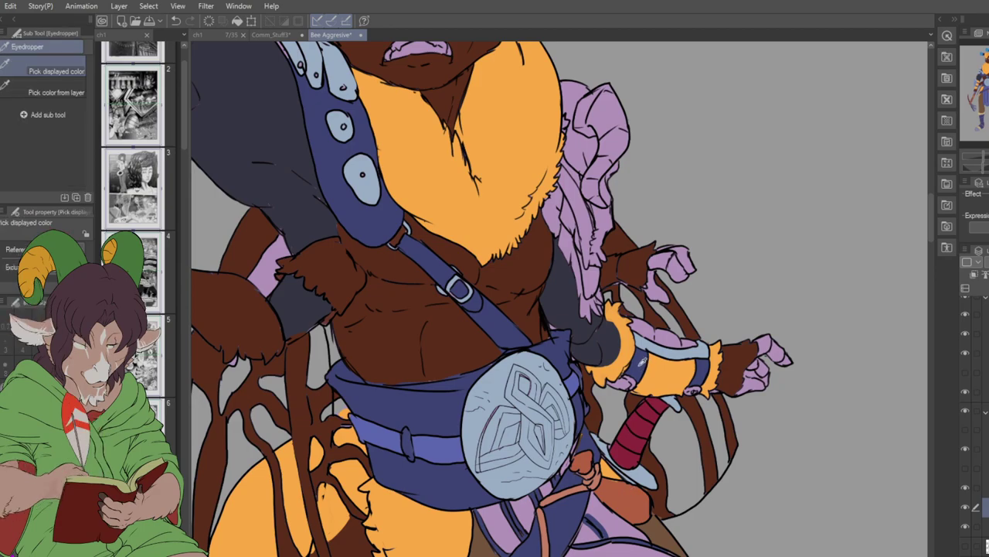
{"action": "key", "text": "b"}
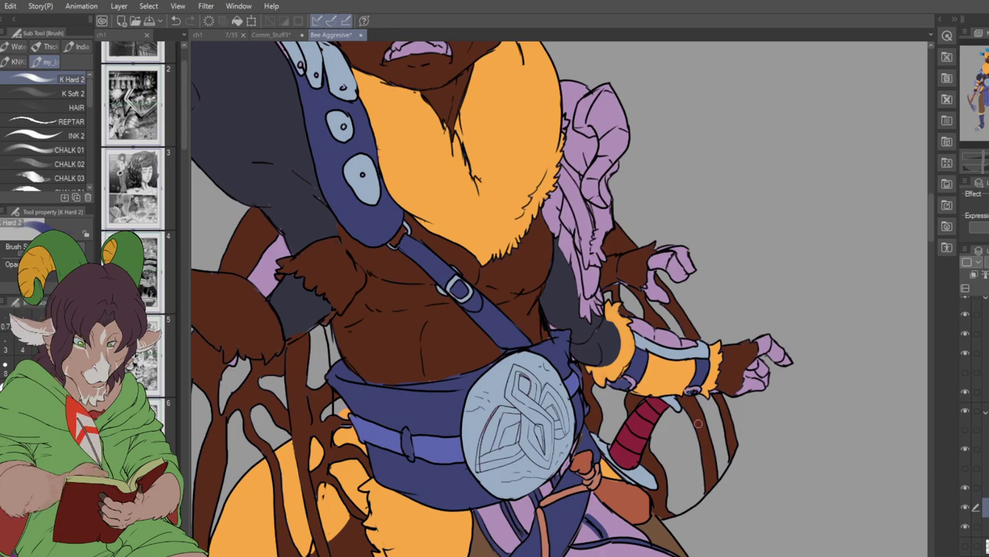
{"action": "key", "text": "i"}
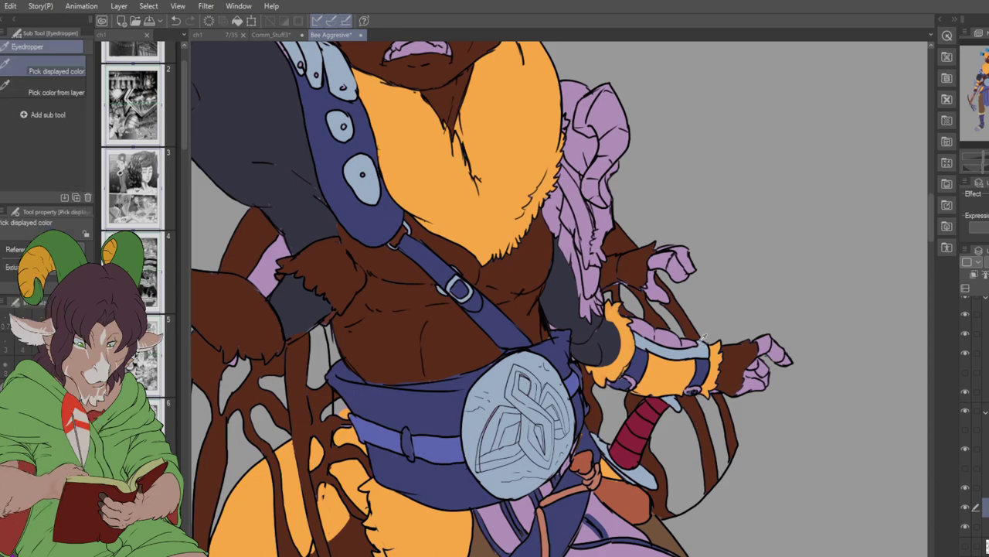
{"action": "key", "text": "b"}
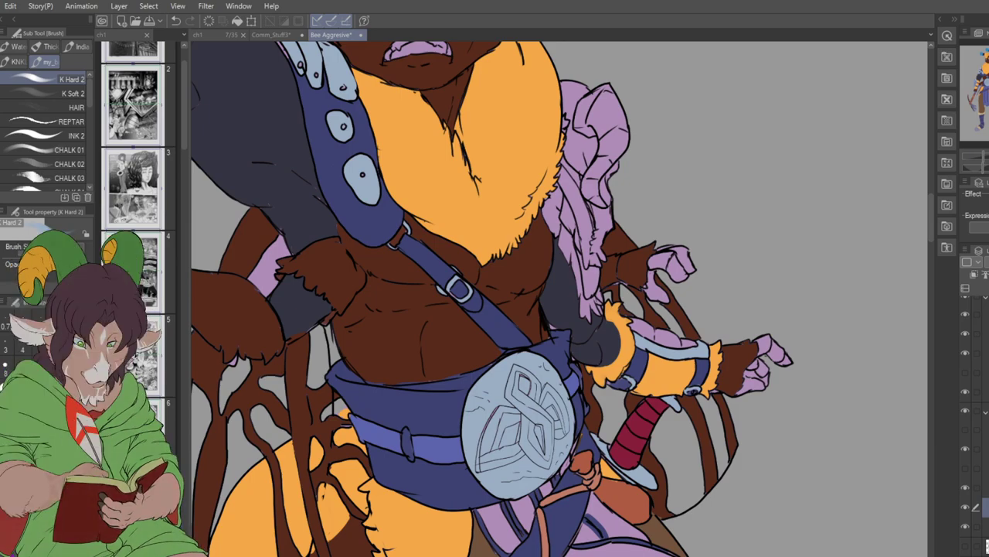
- Sample the medium blue from the hanging cloth strips on the standing finished bee
{"action": "scroll", "coordinate": [693, 300], "scroll_direction": "down", "scroll_amount": 2}
{"action": "scroll", "coordinate": [642, 317], "scroll_direction": "down", "scroll_amount": 5}
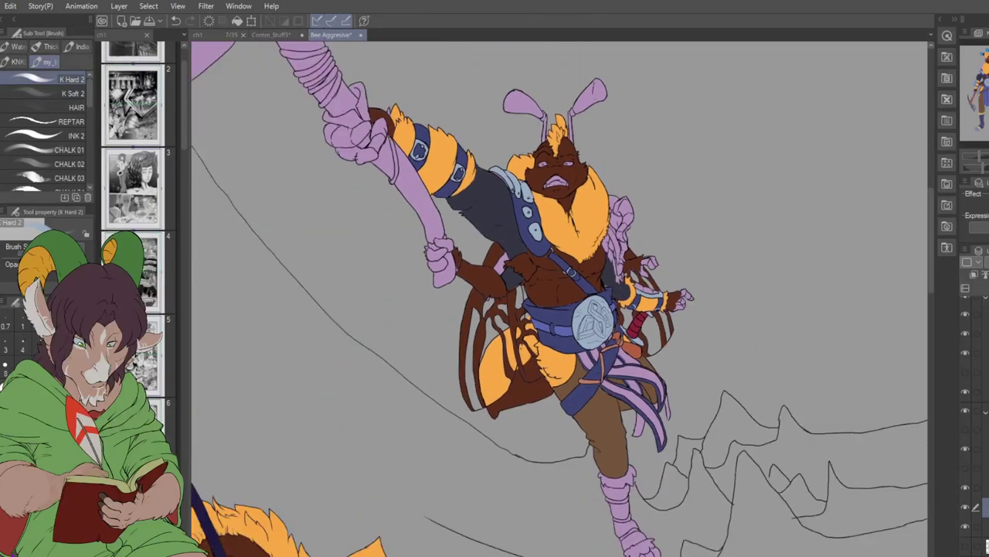
{"action": "scroll", "coordinate": [503, 310], "scroll_direction": "up", "scroll_amount": 1}
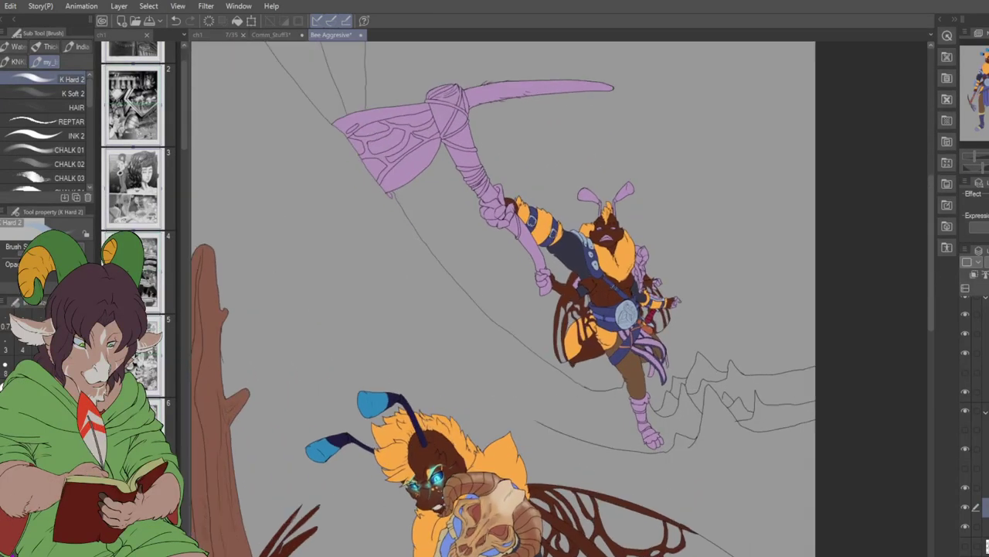
{"action": "scroll", "coordinate": [502, 309], "scroll_direction": "down", "scroll_amount": 2}
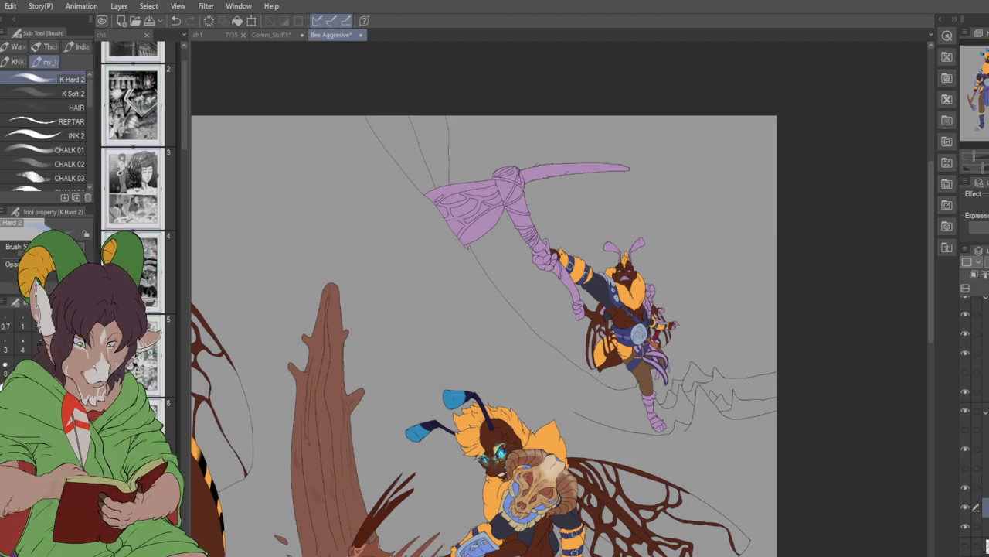
{"action": "scroll", "coordinate": [561, 309], "scroll_direction": "down", "scroll_amount": 5}
{"action": "scroll", "coordinate": [398, 238], "scroll_direction": "down", "scroll_amount": 2}
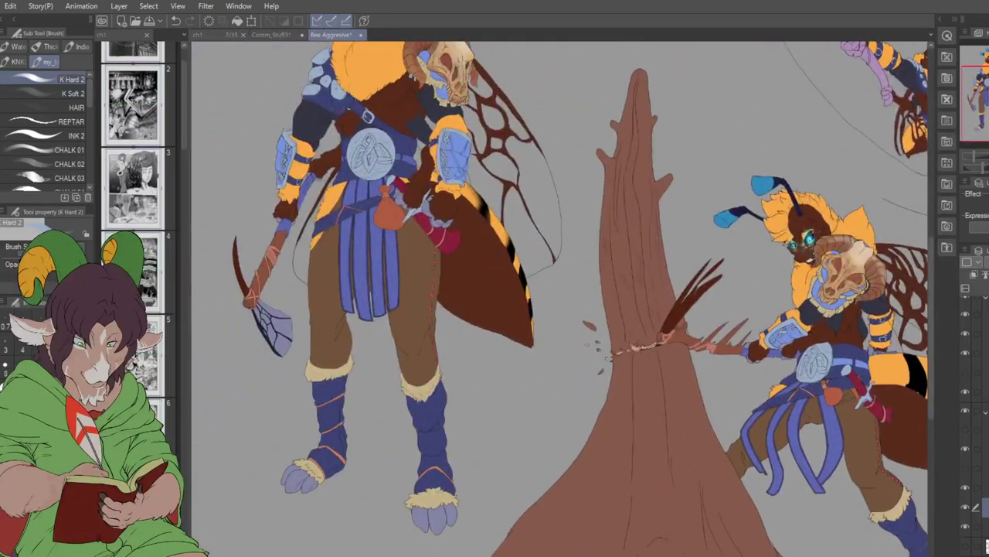
{"action": "scroll", "coordinate": [398, 238], "scroll_direction": "up", "scroll_amount": 3}
{"action": "scroll", "coordinate": [398, 238], "scroll_direction": "up", "scroll_amount": 1}
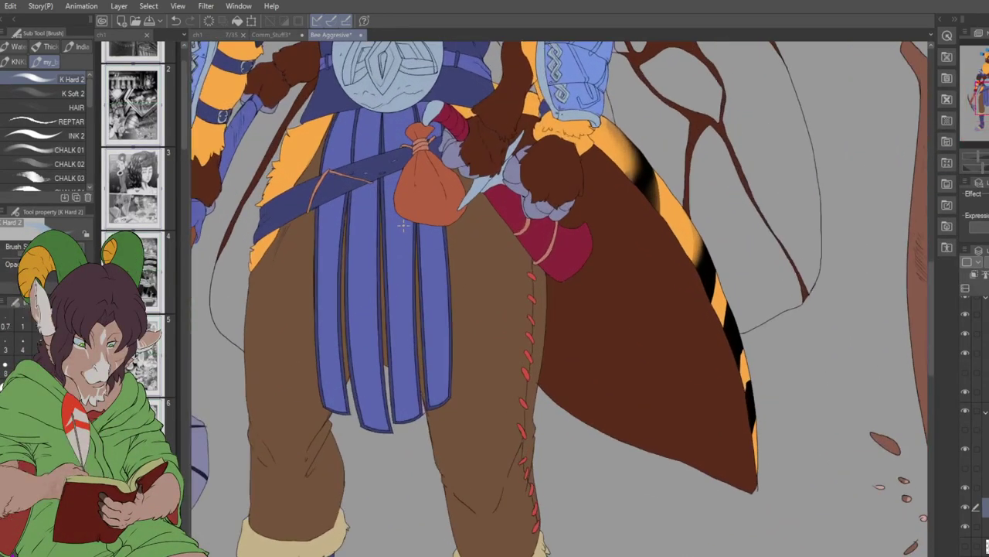
{"action": "key", "text": "i"}
- Select the lilac areas of the axe-wielding bee's hanging cloth strips and fill them with the sampled medium blue
{"action": "scroll", "coordinate": [491, 259], "scroll_direction": "down", "scroll_amount": 4}
{"action": "scroll", "coordinate": [560, 298], "scroll_direction": "up", "scroll_amount": 3}
{"action": "scroll", "coordinate": [718, 320], "scroll_direction": "up", "scroll_amount": 4}
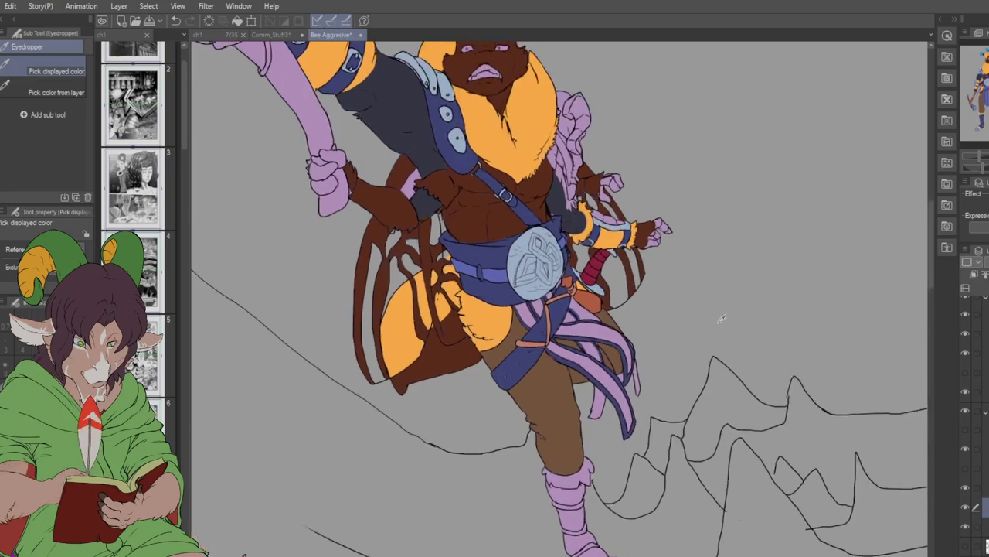
{"action": "scroll", "coordinate": [706, 320], "scroll_direction": "up", "scroll_amount": 1}
{"action": "scroll", "coordinate": [712, 316], "scroll_direction": "down", "scroll_amount": 3}
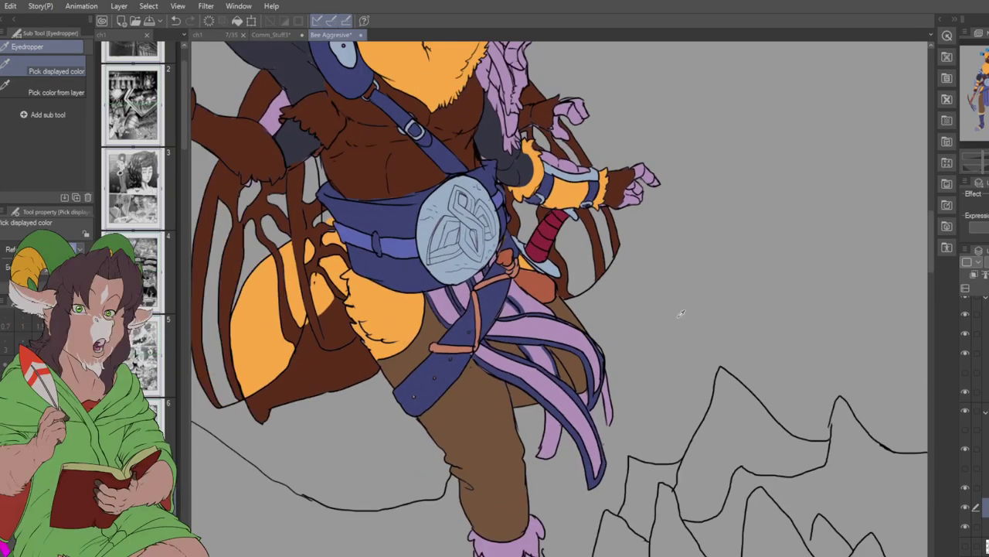
{"action": "scroll", "coordinate": [560, 299], "scroll_direction": "up", "scroll_amount": 3}
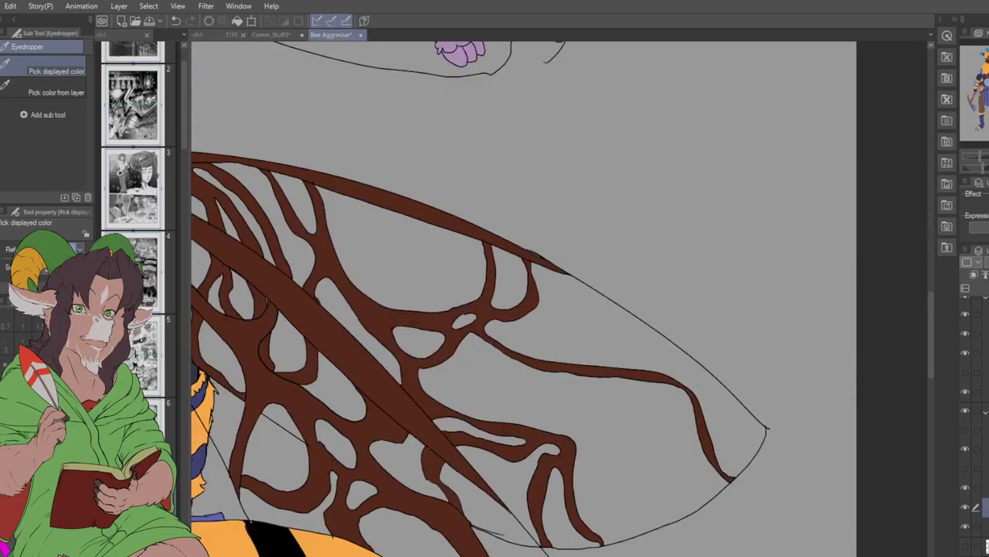
{"action": "scroll", "coordinate": [559, 299], "scroll_direction": "down", "scroll_amount": 3}
{"action": "scroll", "coordinate": [560, 298], "scroll_direction": "up", "scroll_amount": 1}
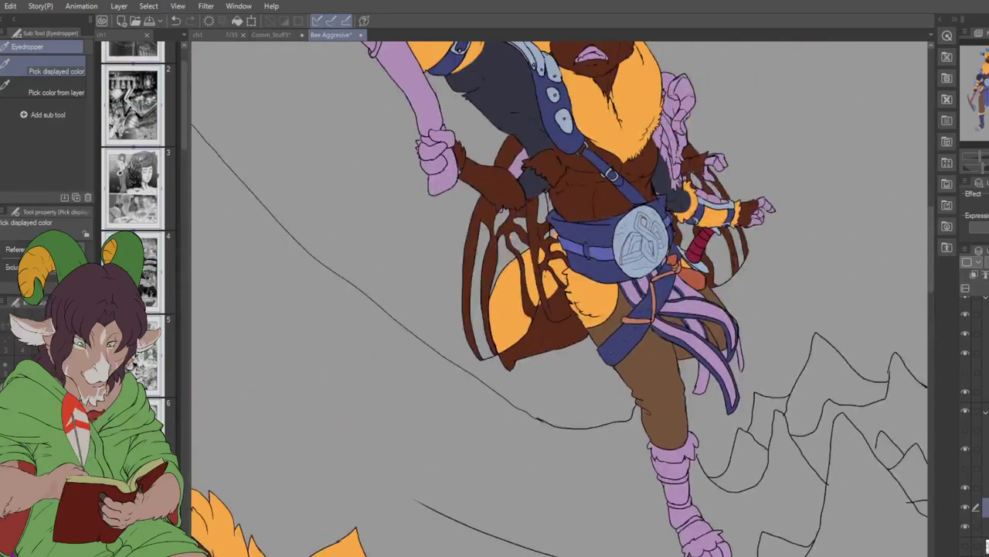
{"action": "scroll", "coordinate": [680, 200], "scroll_direction": "up", "scroll_amount": 1}
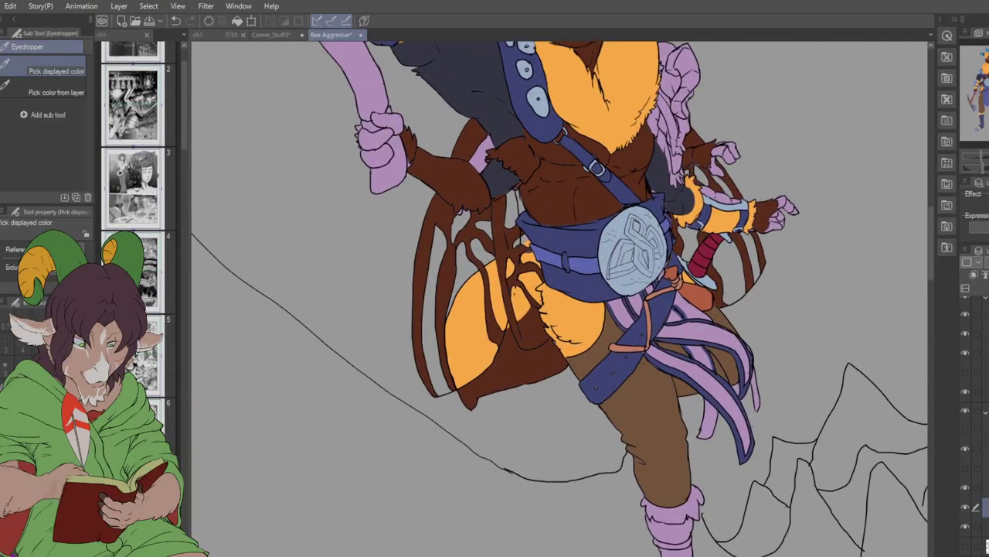
{"action": "key", "text": "w"}
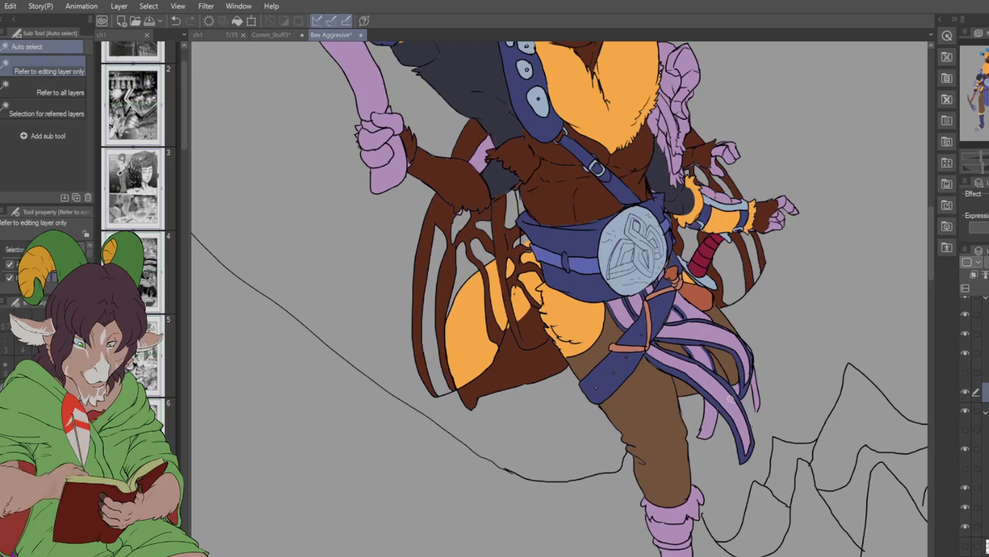
{"action": "left_click", "coordinate": [731, 400]}
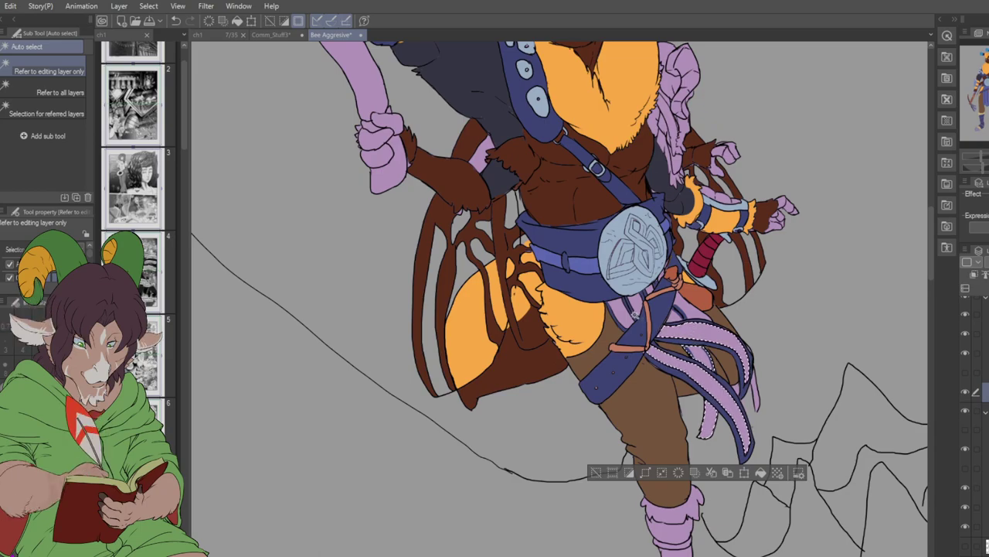
{"action": "left_click", "coordinate": [636, 304]}
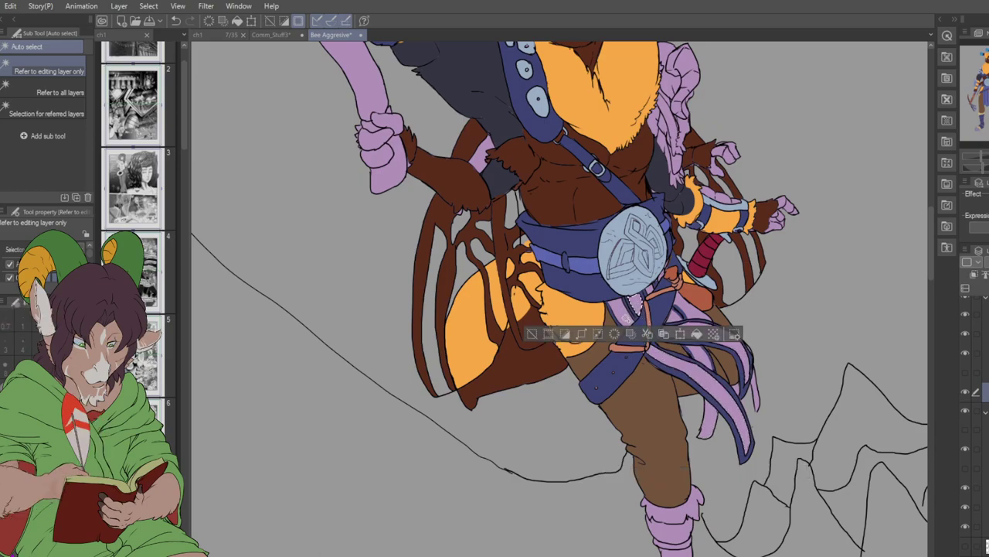
{"action": "left_click", "coordinate": [615, 321]}
{"action": "left_click", "coordinate": [664, 278]}
{"action": "left_click", "coordinate": [653, 288]}
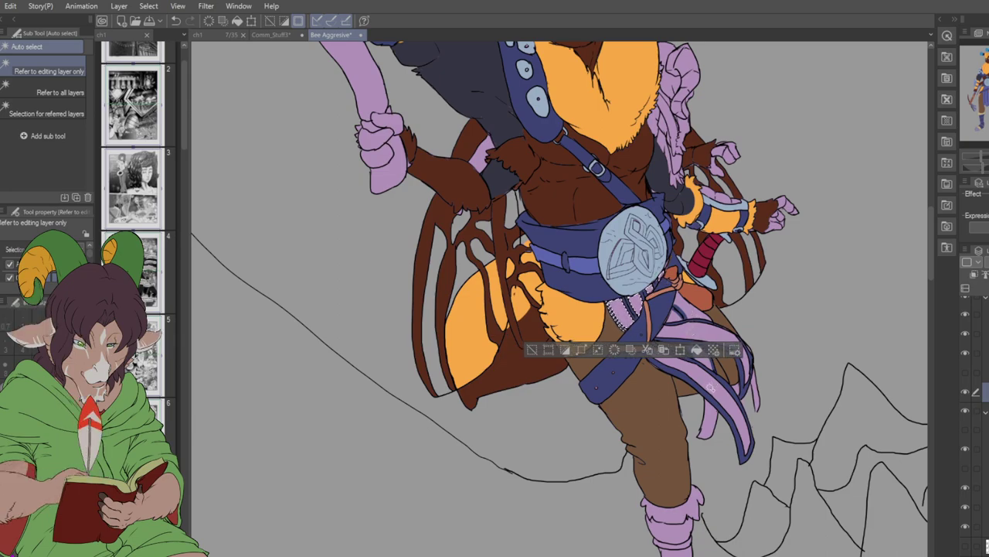
{"action": "left_click", "coordinate": [748, 341]}
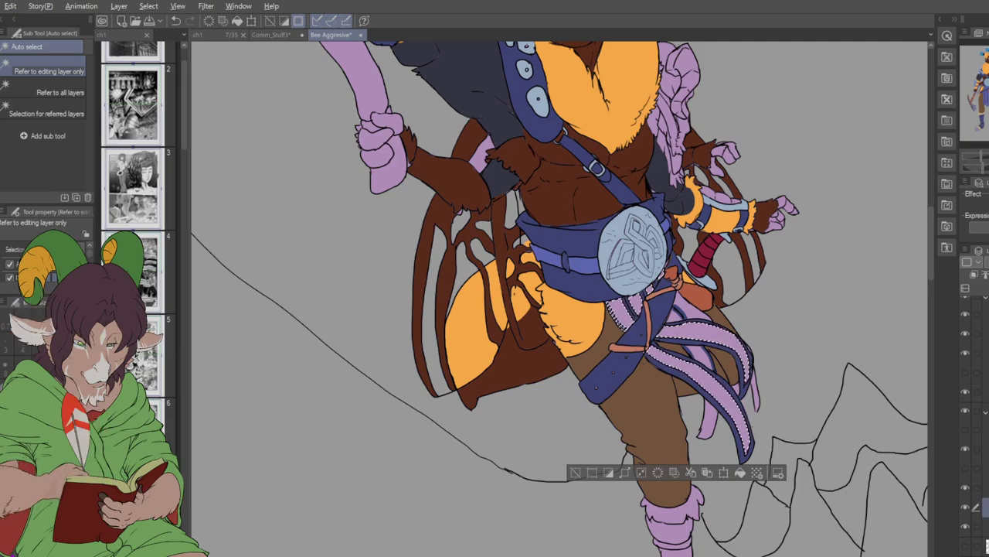
{"action": "key", "text": "alt+BackSpace"}
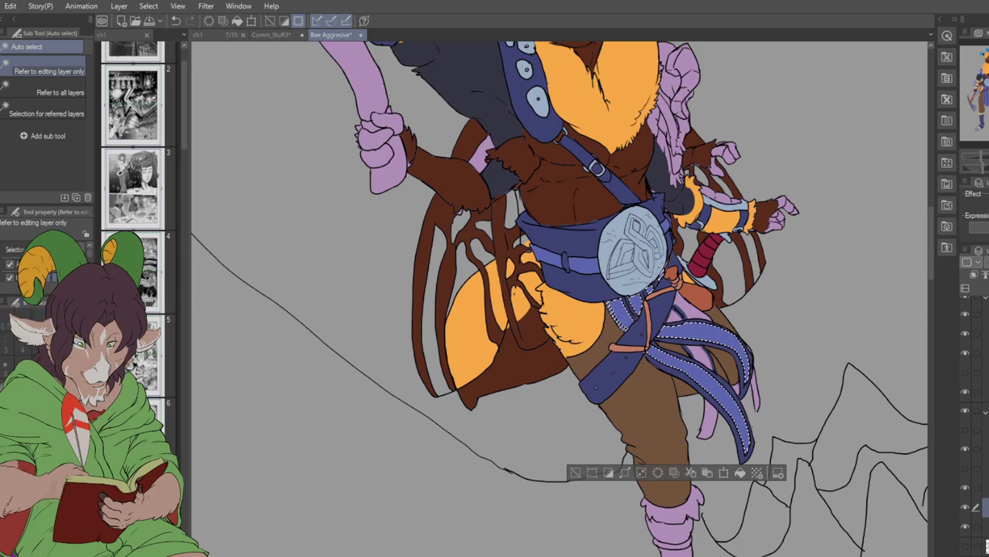
{"action": "key", "text": "ctrl+d"}
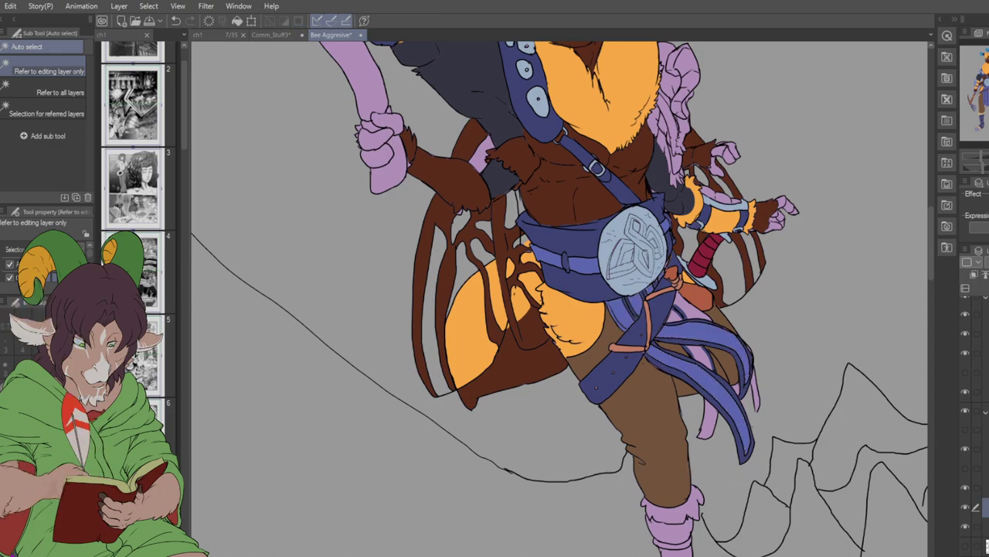
- Brush medium blue over the remaining rear cloth strips and clean up their edges with sampled navy
{"action": "key", "text": "b"}
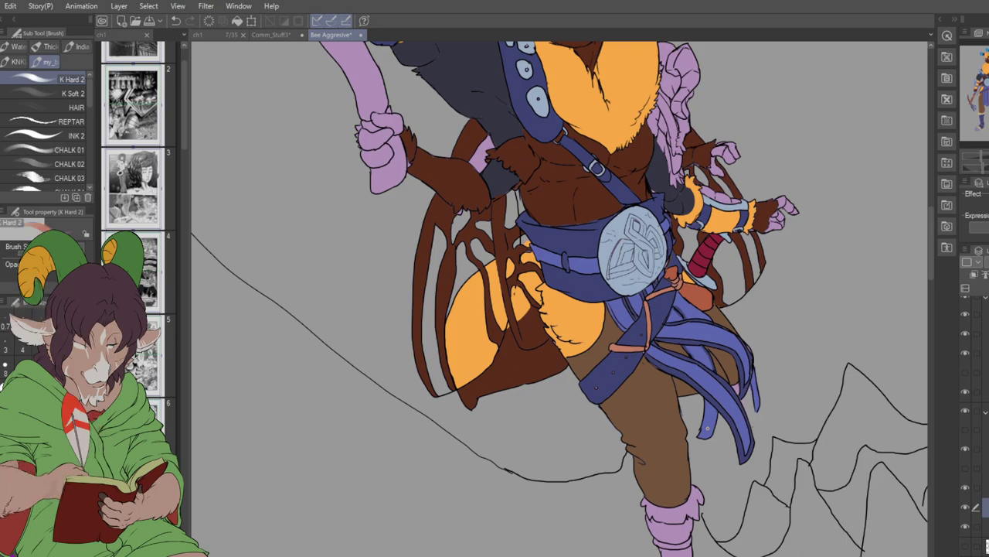
{"action": "key", "text": "i"}
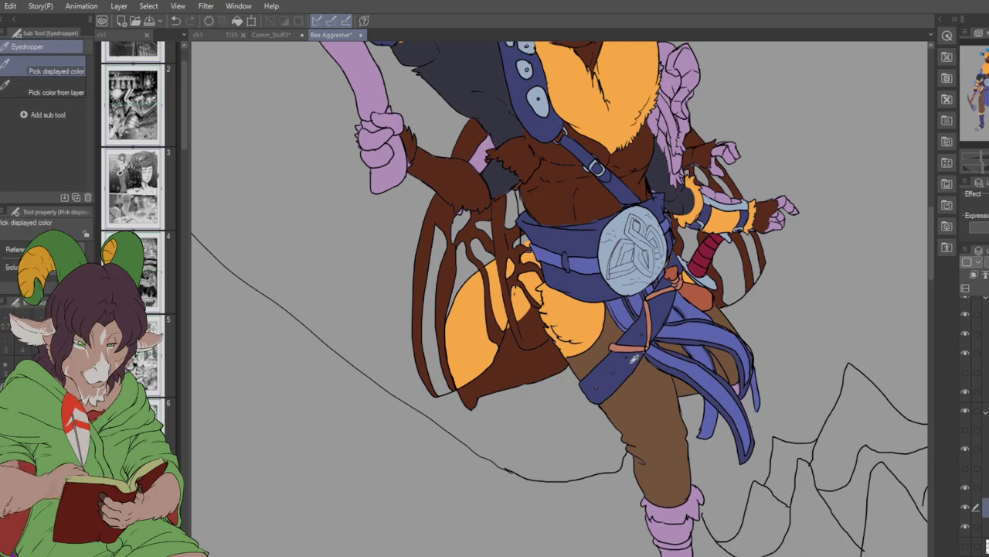
{"action": "key", "text": "b"}
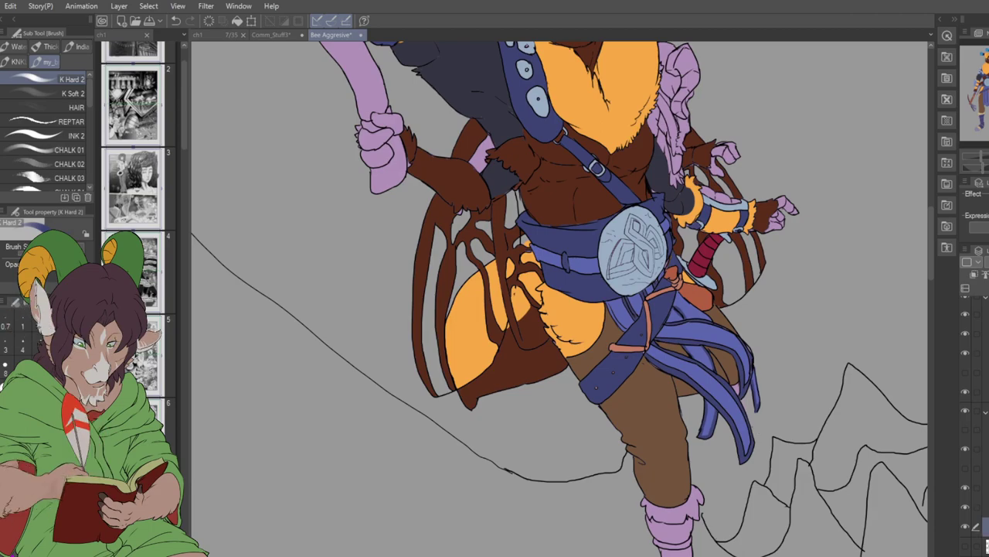
{"action": "key", "text": "e"}
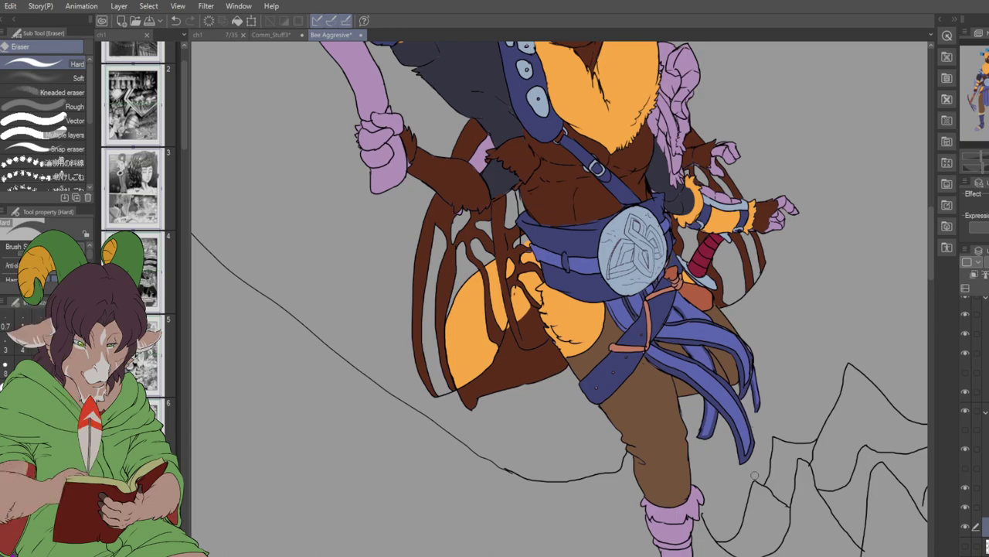
- Select the four wide wrapped sections of the axe-wielding bee's boot and fill them with navy sampled from the thigh strap
{"action": "scroll", "coordinate": [754, 474], "scroll_direction": "down", "scroll_amount": 3}
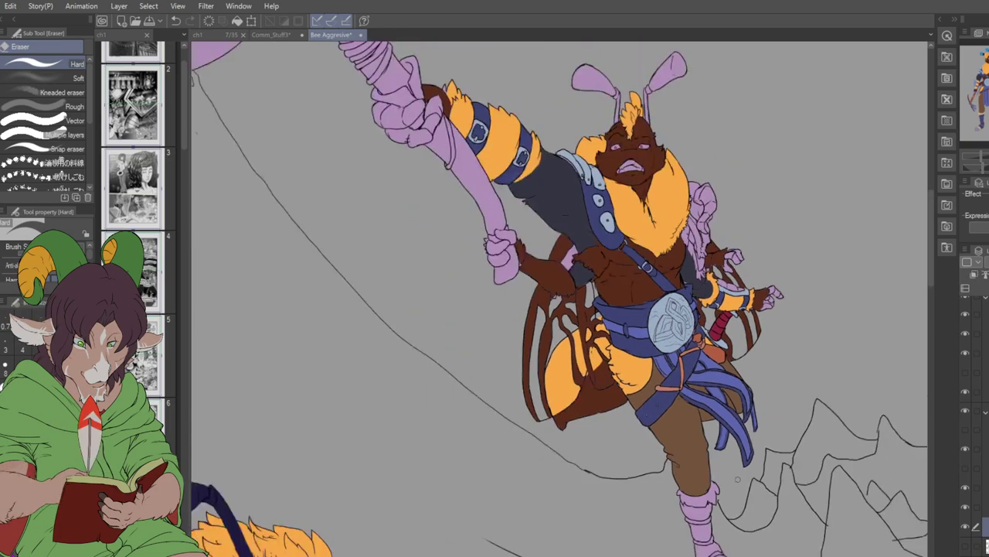
{"action": "scroll", "coordinate": [744, 481], "scroll_direction": "up", "scroll_amount": 1}
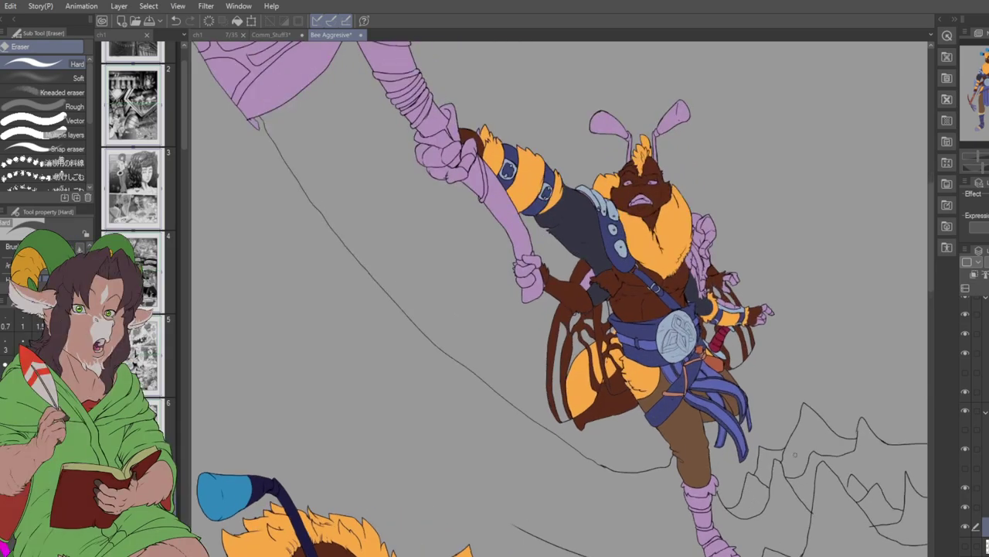
{"action": "scroll", "coordinate": [560, 299], "scroll_direction": "down", "scroll_amount": 3}
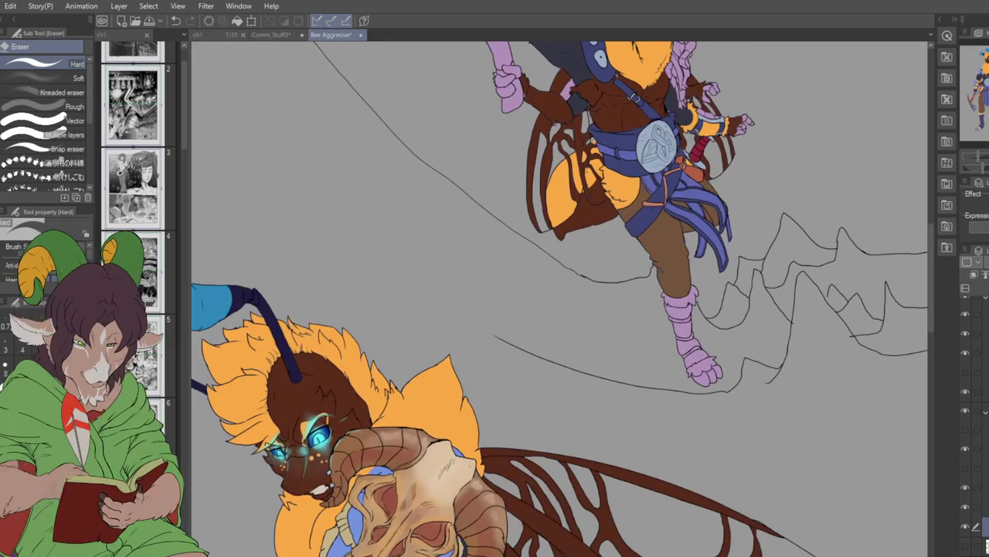
{"action": "scroll", "coordinate": [886, 428], "scroll_direction": "up", "scroll_amount": 4}
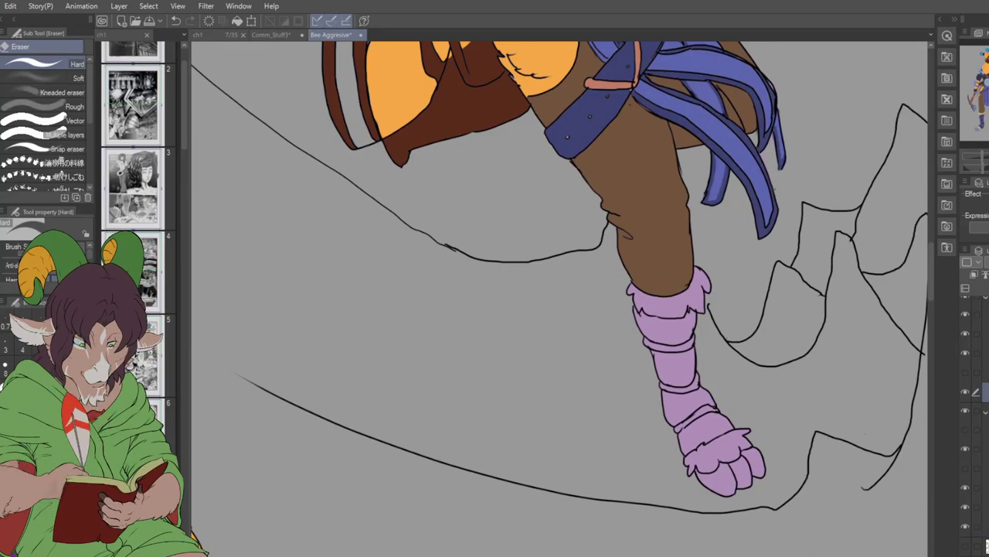
{"action": "key", "text": "w"}
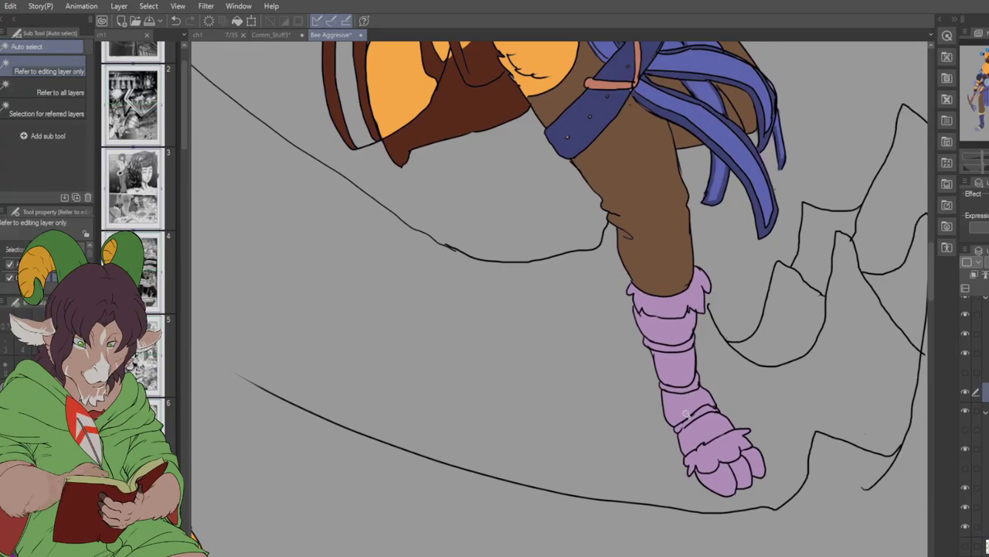
{"action": "left_click", "coordinate": [686, 402]}
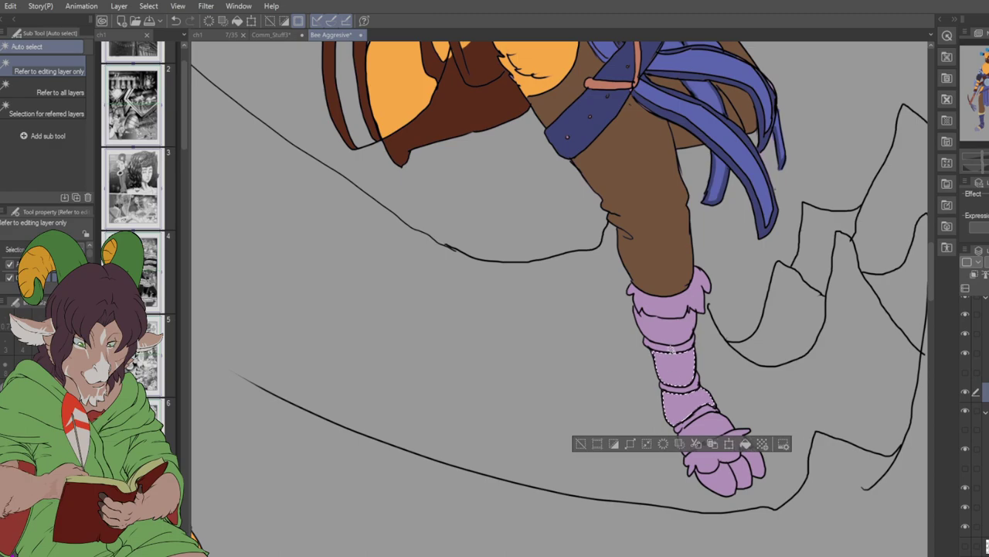
{"action": "left_click", "coordinate": [665, 340], "text": "shift"}
{"action": "left_click", "coordinate": [705, 433], "text": "shift"}
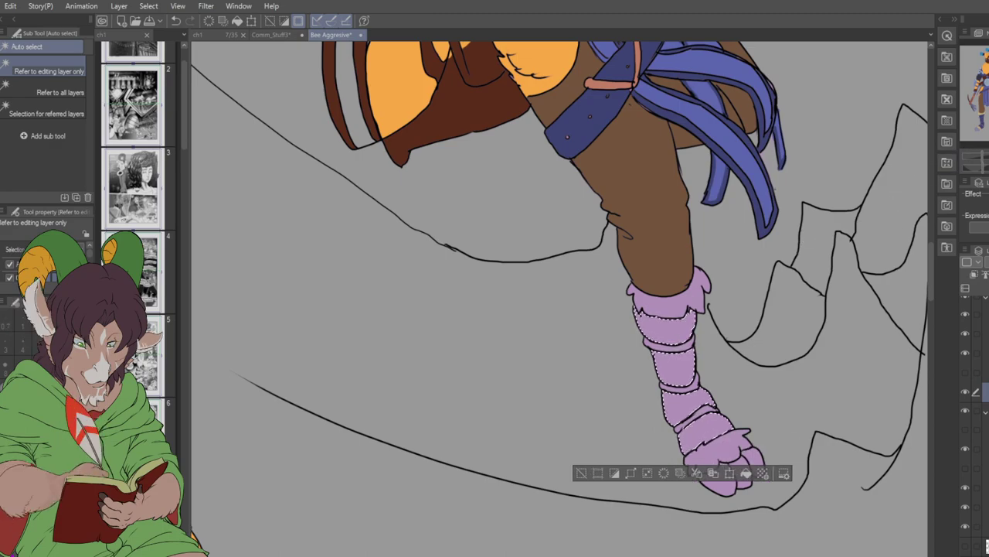
{"action": "left_click", "coordinate": [148, 7]}
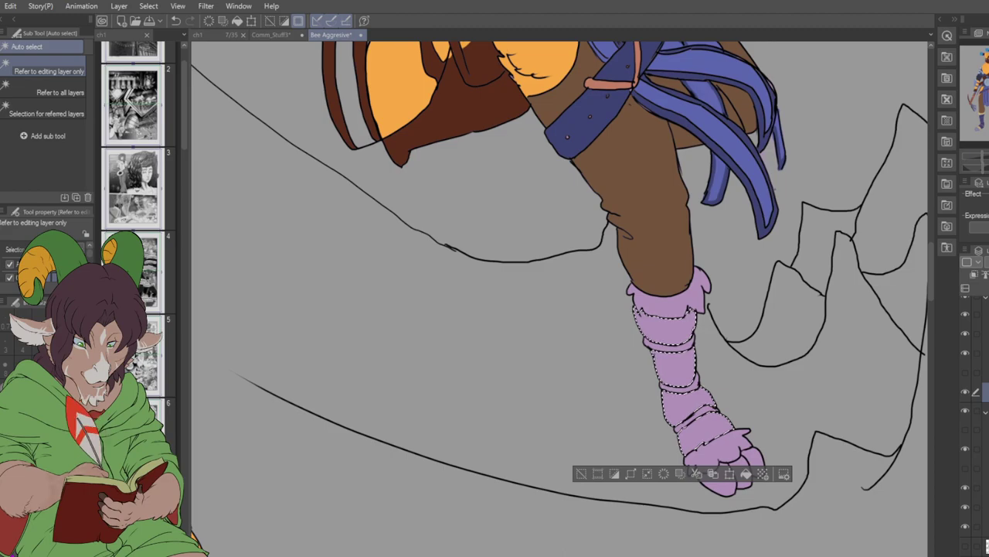
{"action": "key", "text": "i"}
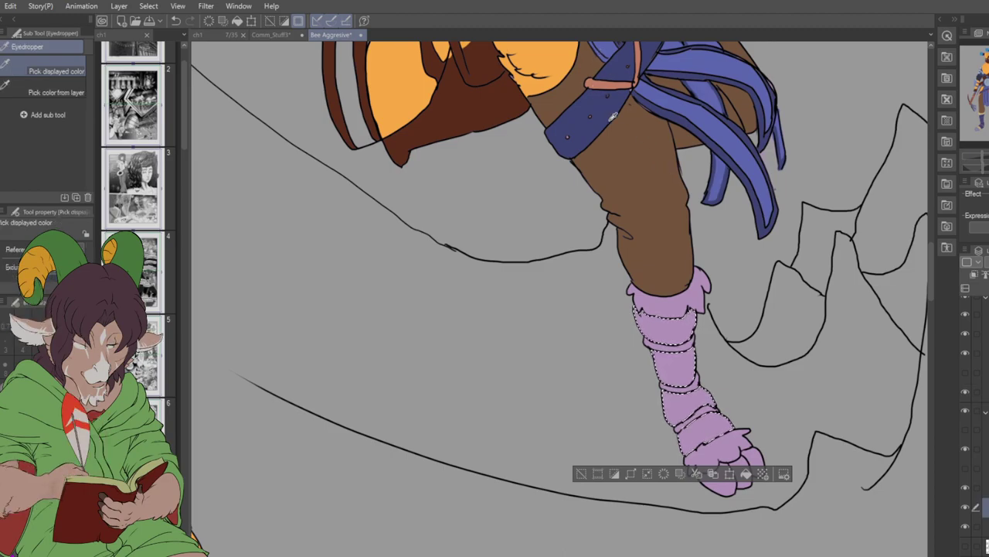
{"action": "left_click", "coordinate": [614, 115]}
{"action": "key", "text": "alt+Delete"}
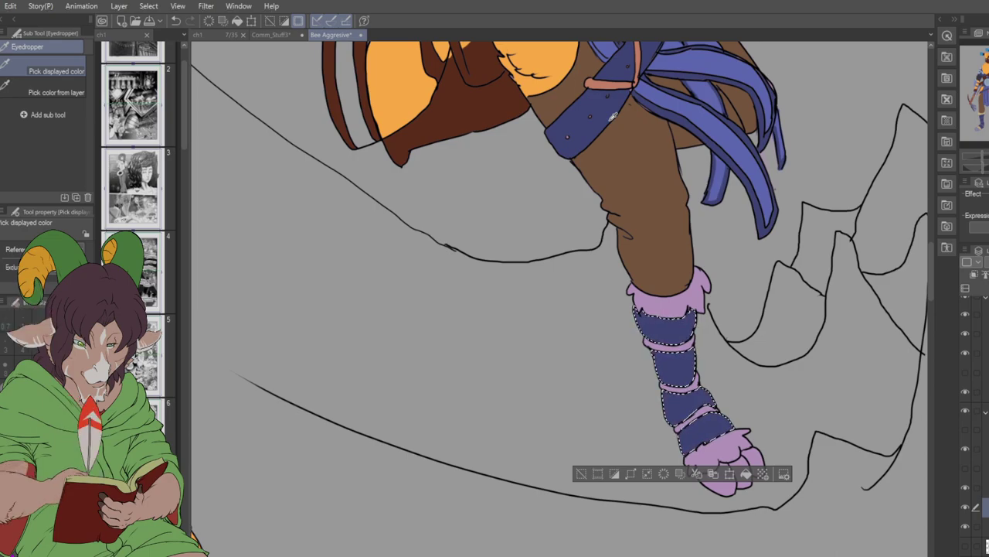
{"action": "key", "text": "ctrl+d"}
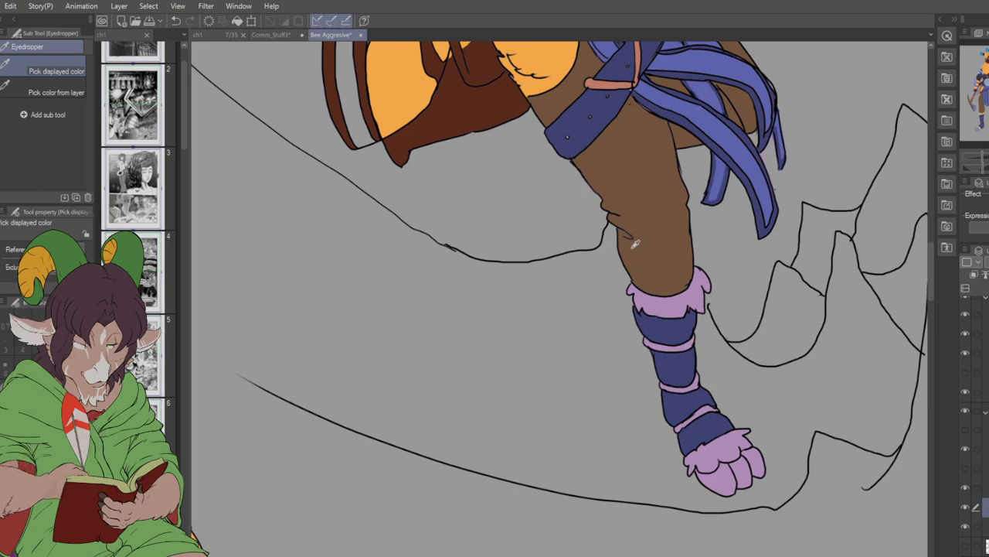
- Brush salmon orange over the three thin bands between the navy sections of the boot
{"action": "key", "text": "b"}
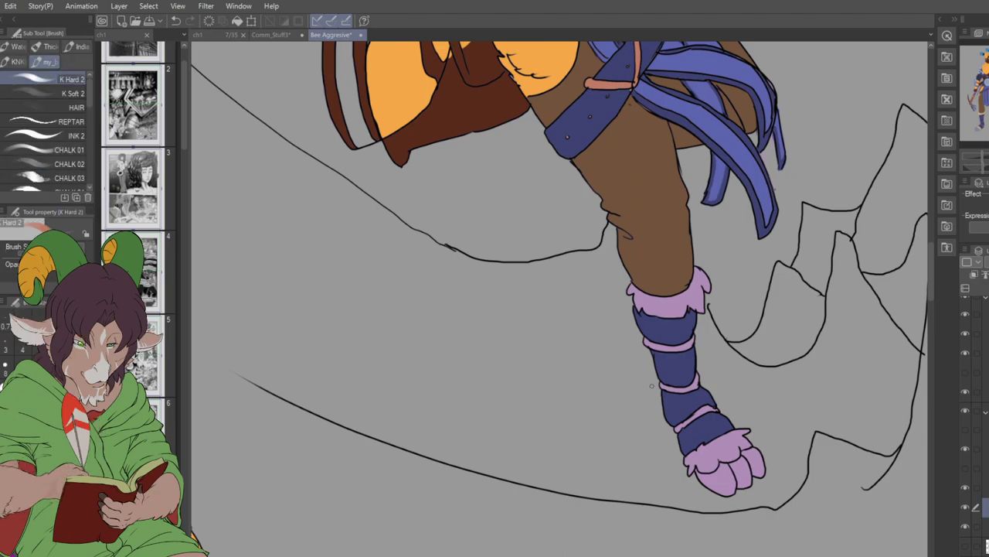
{"action": "left_click_drag", "start_coordinate": [674, 431], "coordinate": [702, 410]}
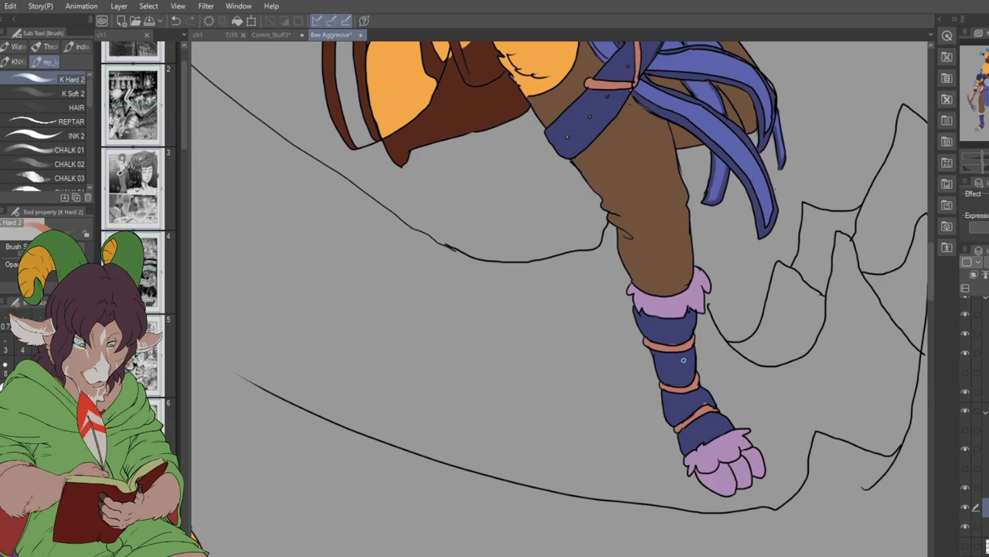
- Sample the cream colour from the fur trim on the boot of the finished bee beside the tree
{"action": "scroll", "coordinate": [684, 359], "scroll_direction": "down", "scroll_amount": 5}
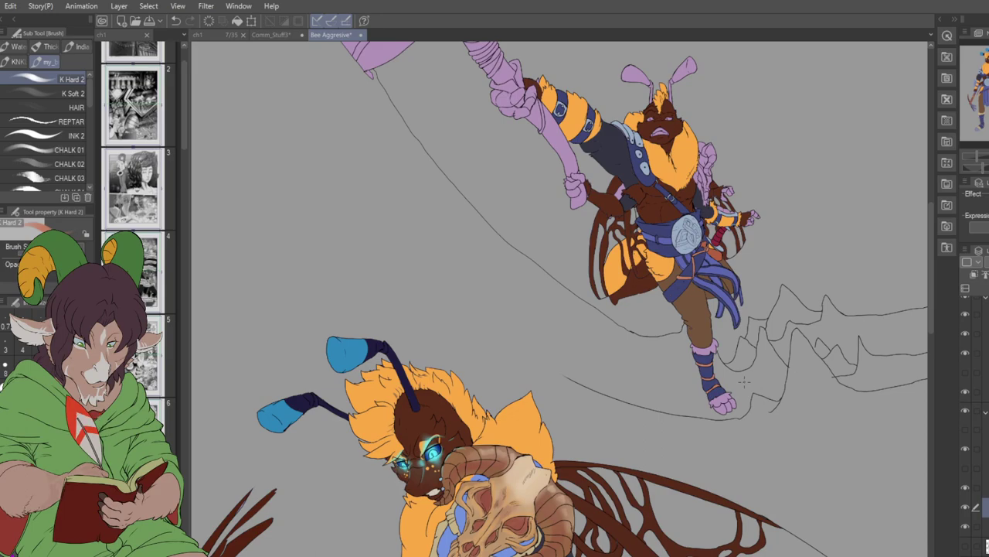
{"action": "scroll", "coordinate": [557, 301], "scroll_direction": "down", "scroll_amount": 3}
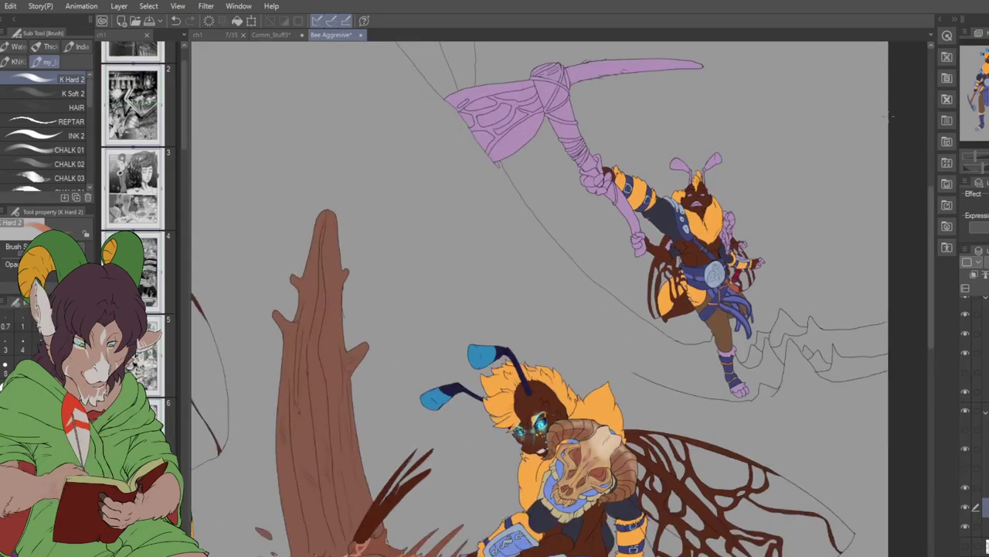
{"action": "scroll", "coordinate": [556, 302], "scroll_direction": "up", "scroll_amount": 2}
{"action": "scroll", "coordinate": [717, 338], "scroll_direction": "up", "scroll_amount": 6}
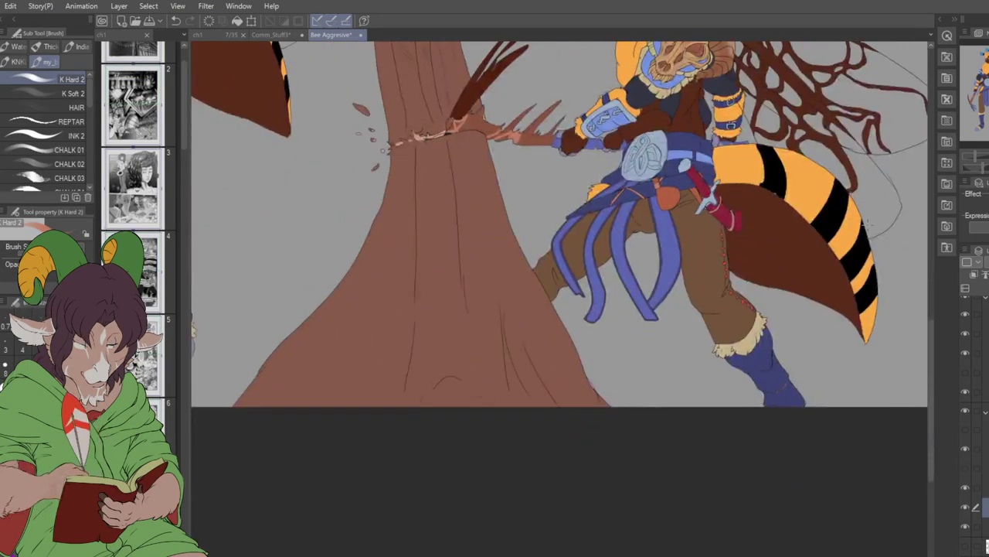
{"action": "scroll", "coordinate": [718, 338], "scroll_direction": "up", "scroll_amount": 3}
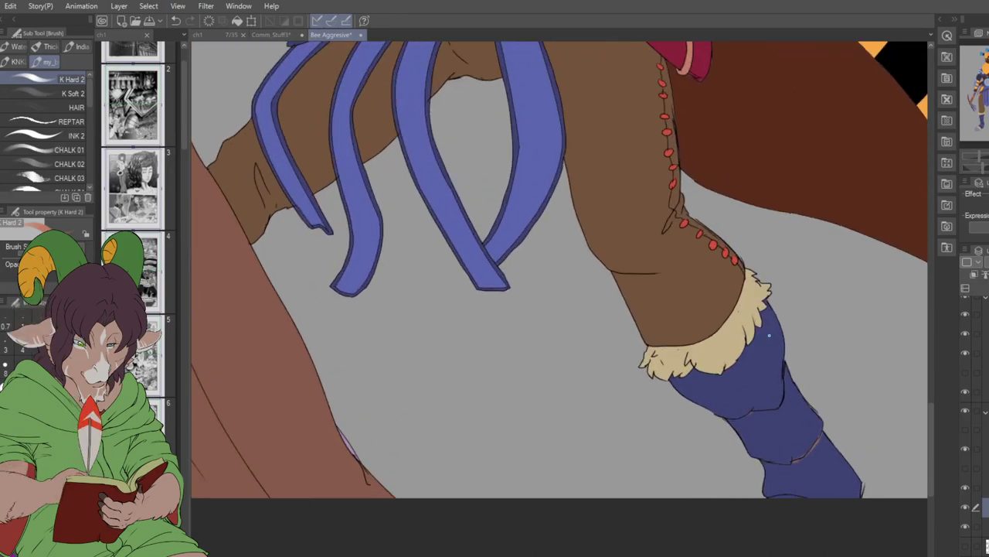
{"action": "key", "text": "i"}
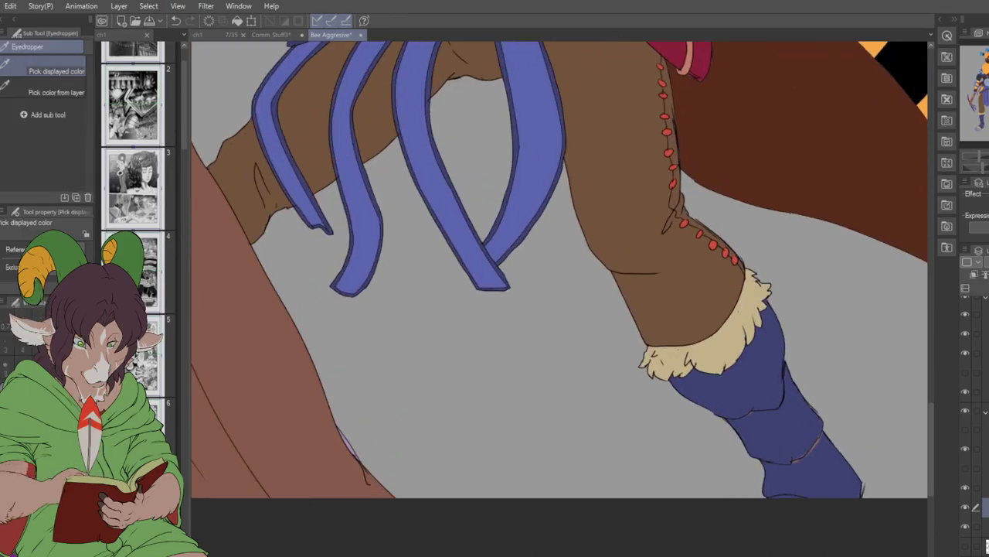
{"action": "scroll", "coordinate": [698, 431], "scroll_direction": "down", "scroll_amount": 5}
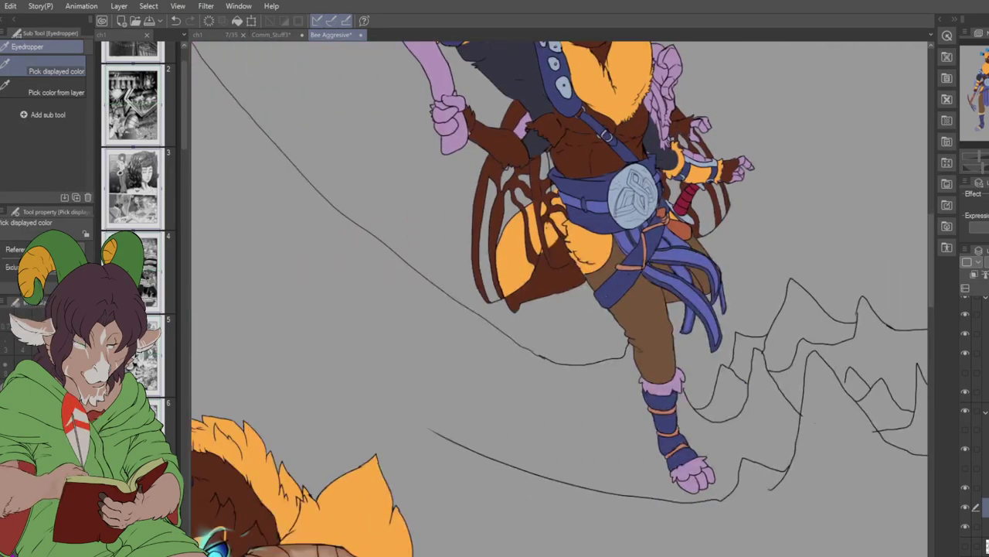
- Select the upper and lower fur trims of the axe-wielding bee's boot, fill them with the sampled cream, and clear the selection
{"action": "scroll", "coordinate": [698, 430], "scroll_direction": "up", "scroll_amount": 2}
{"action": "scroll", "coordinate": [698, 431], "scroll_direction": "up", "scroll_amount": 3}
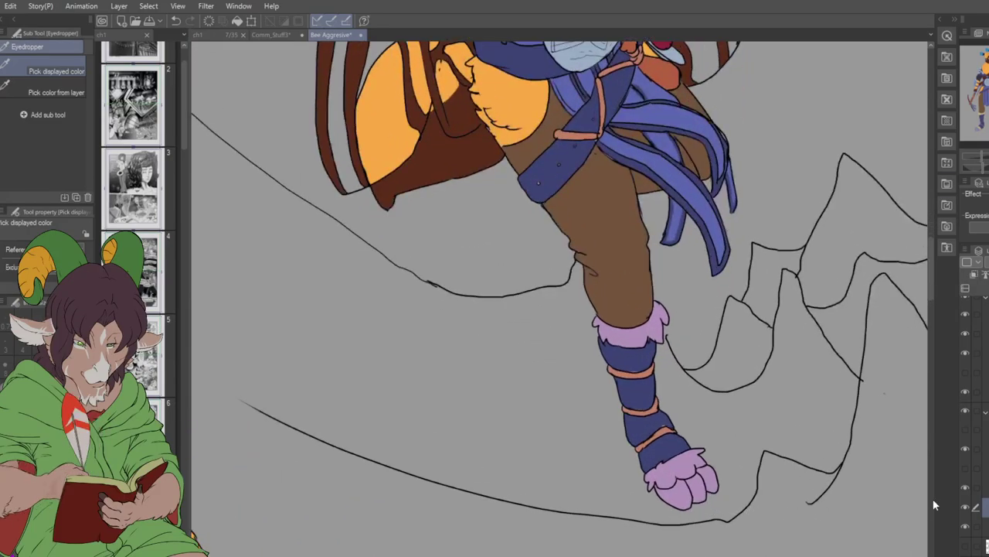
{"action": "left_click", "coordinate": [981, 392]}
{"action": "key", "text": "w"}
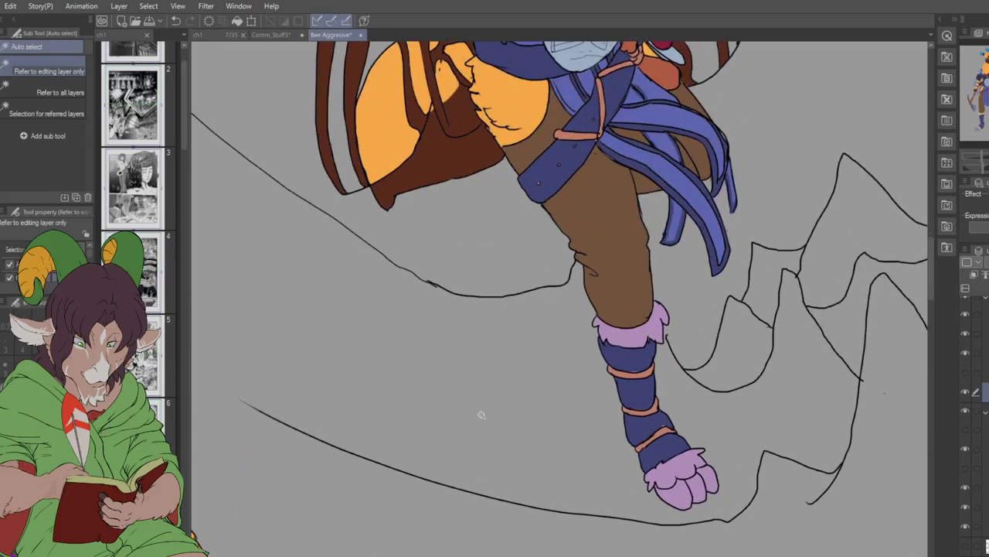
{"action": "left_click", "coordinate": [622, 334]}
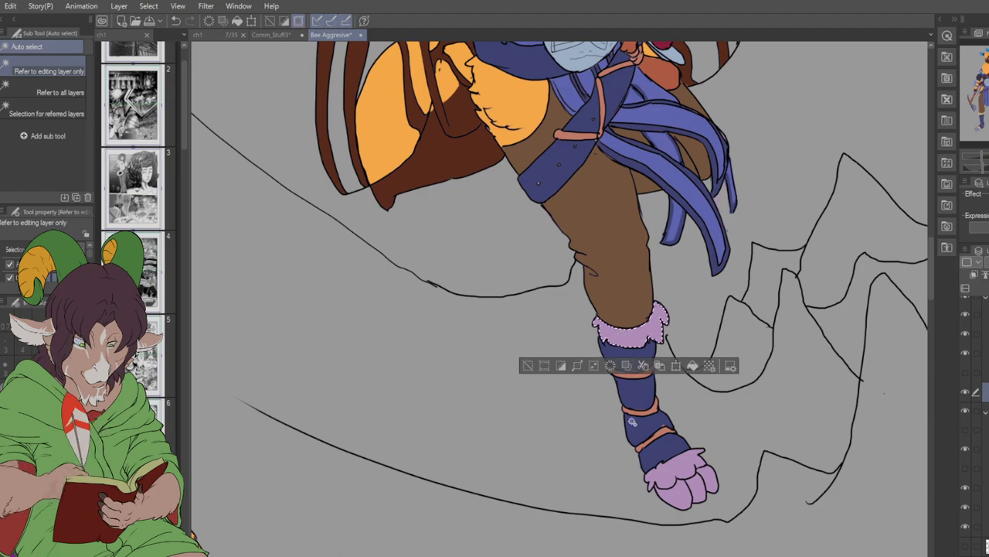
{"action": "left_click", "coordinate": [685, 467], "text": "shift"}
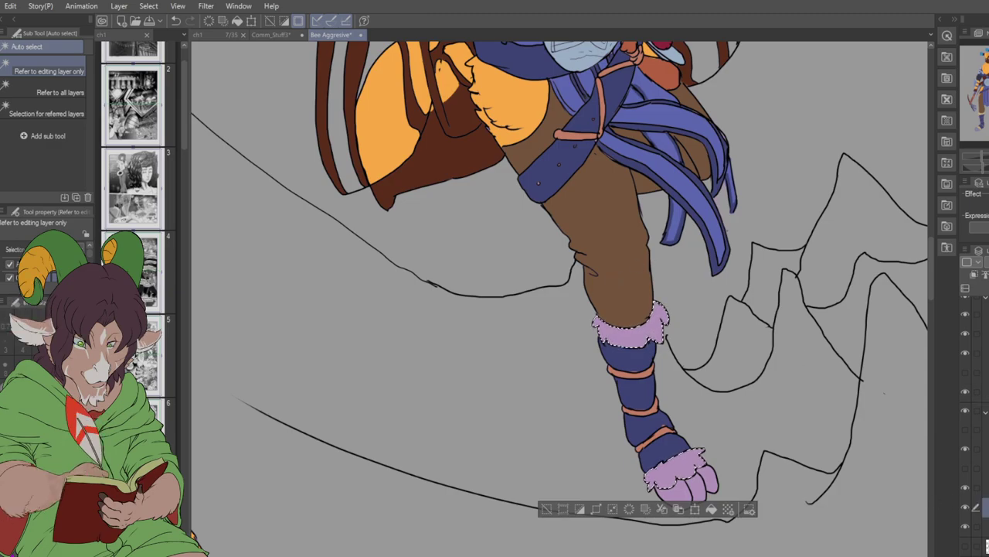
{"action": "key", "text": "alt+Delete"}
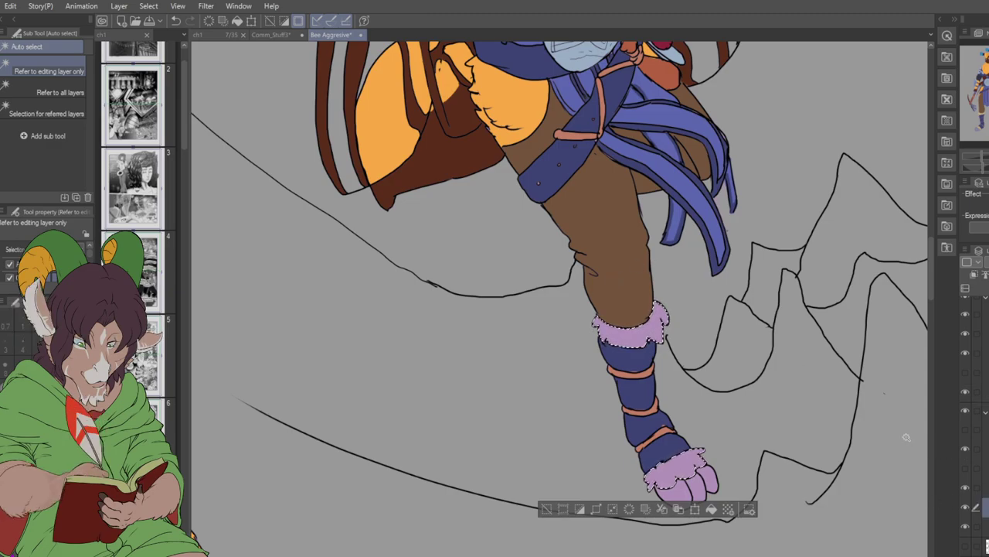
{"action": "key", "text": "ctrl+d"}
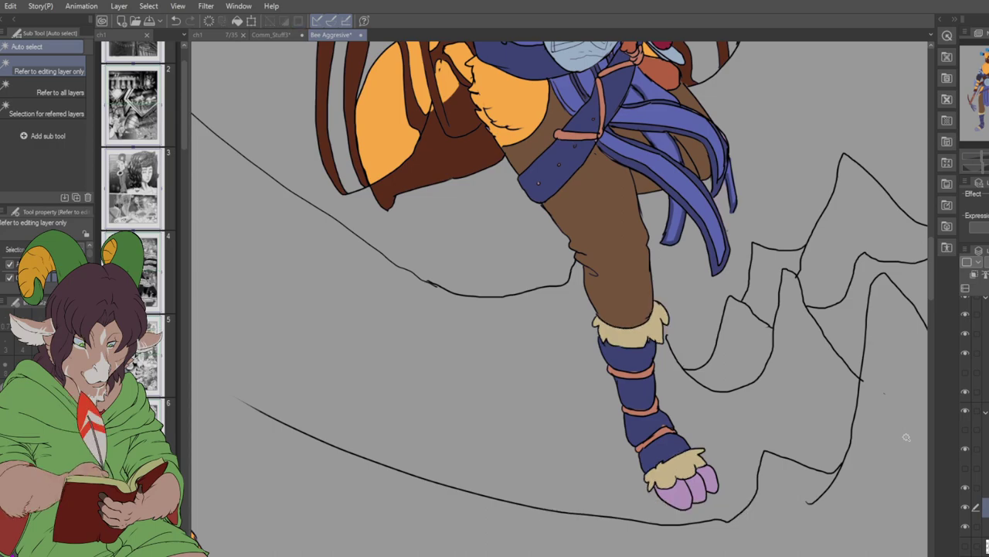
- Sample the hand colour from the finished bee chopping the tree
{"action": "scroll", "coordinate": [901, 431], "scroll_direction": "down", "scroll_amount": 5}
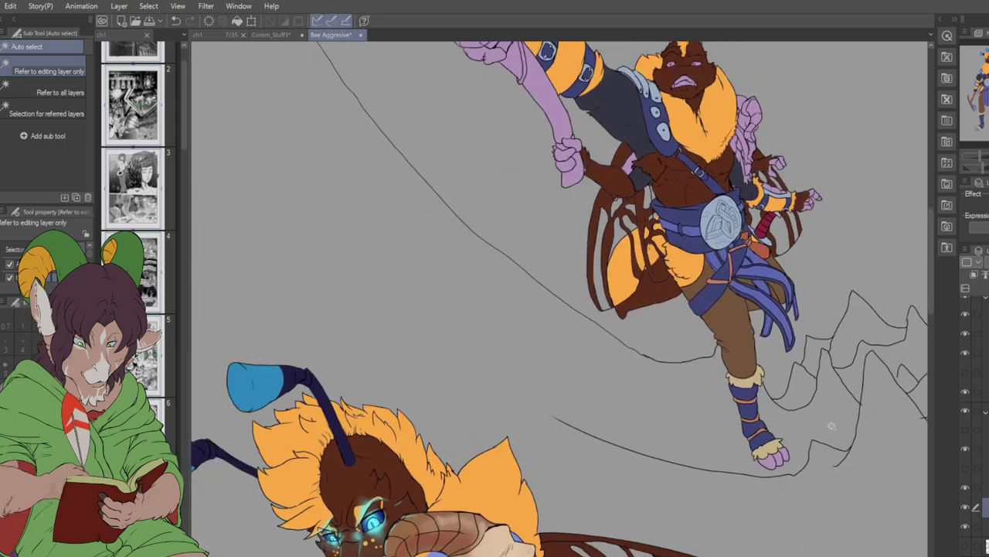
{"action": "scroll", "coordinate": [807, 294], "scroll_direction": "up", "scroll_amount": 3}
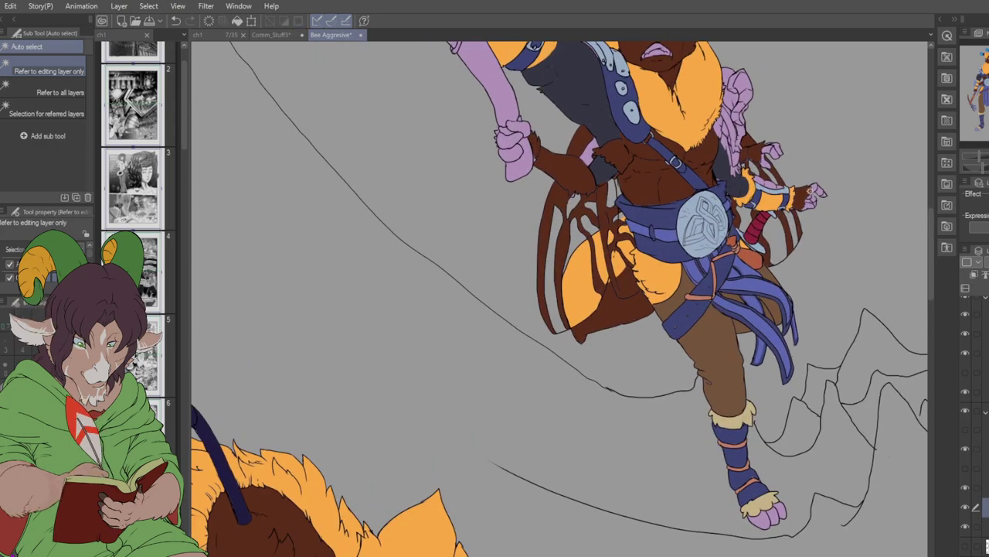
{"action": "scroll", "coordinate": [806, 207], "scroll_direction": "down", "scroll_amount": 3}
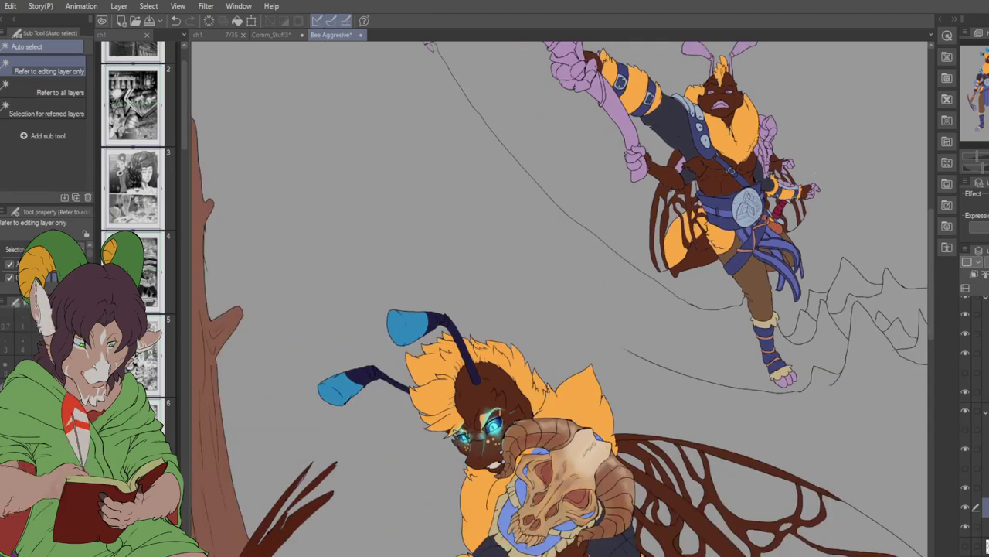
{"action": "scroll", "coordinate": [895, 118], "scroll_direction": "down", "scroll_amount": 5}
{"action": "scroll", "coordinate": [559, 299], "scroll_direction": "up", "scroll_amount": 1}
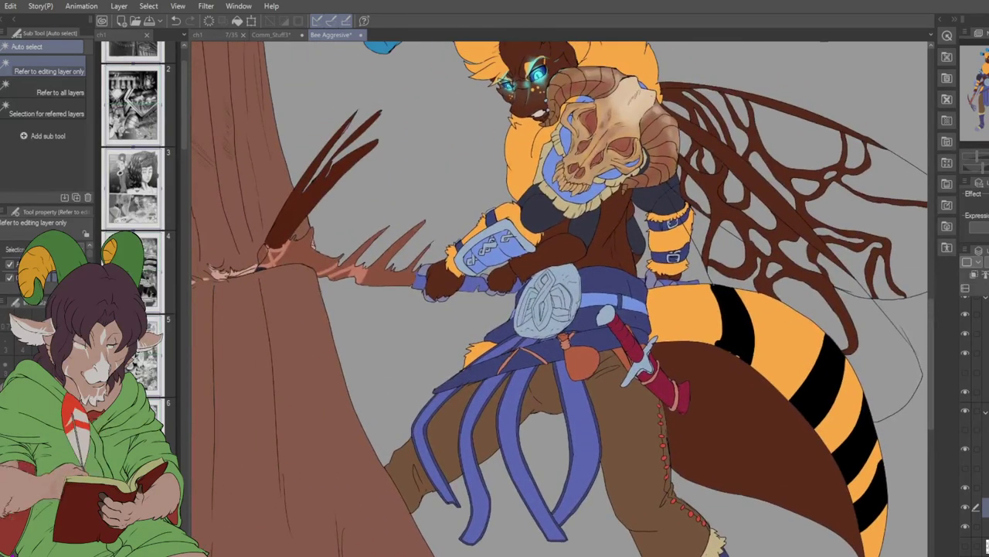
{"action": "scroll", "coordinate": [445, 282], "scroll_direction": "up", "scroll_amount": 5}
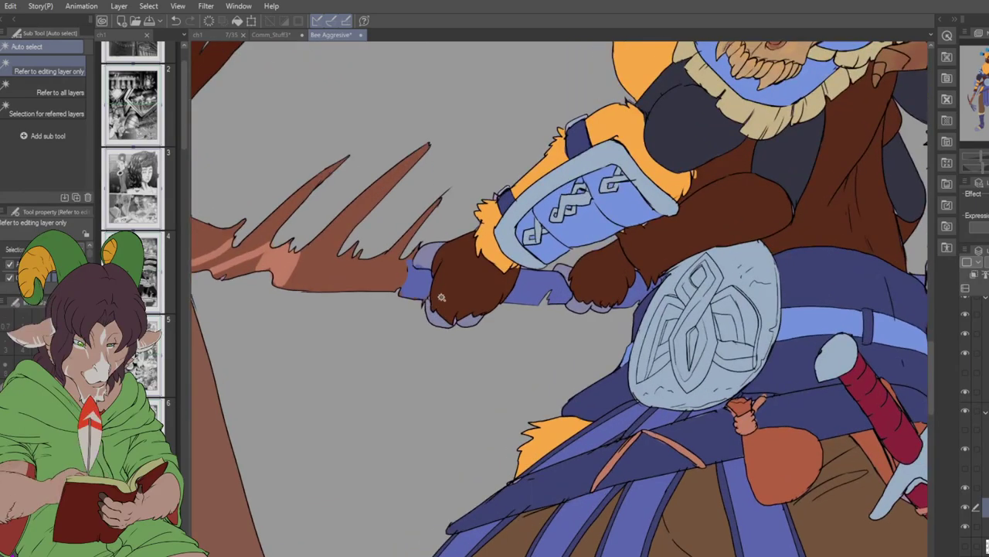
{"action": "key", "text": "i"}
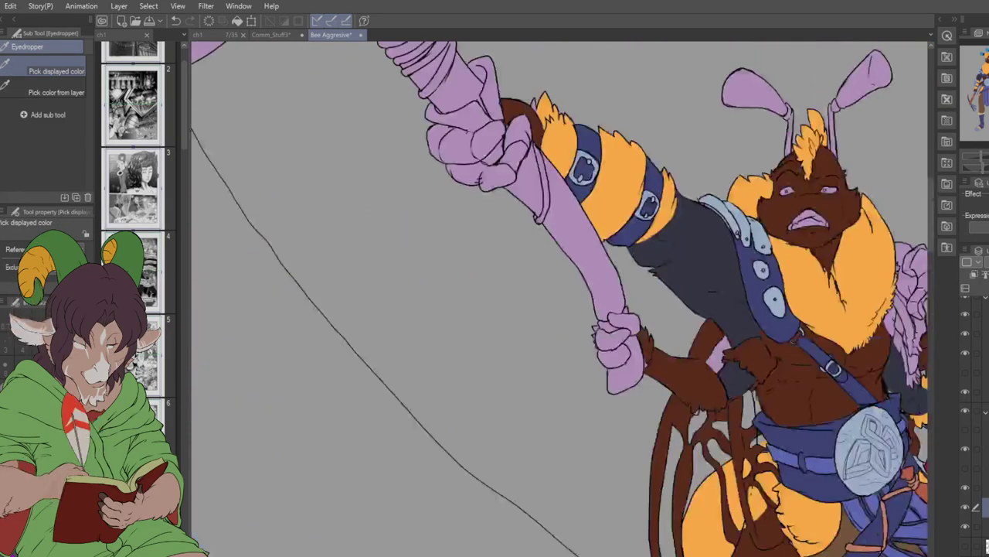
- Auto-select the knuckles of the axe-wielding bee's raised fist and erase the part of the selection spilling onto the axe handle wrap
{"action": "scroll", "coordinate": [560, 298], "scroll_direction": "down", "scroll_amount": 2}
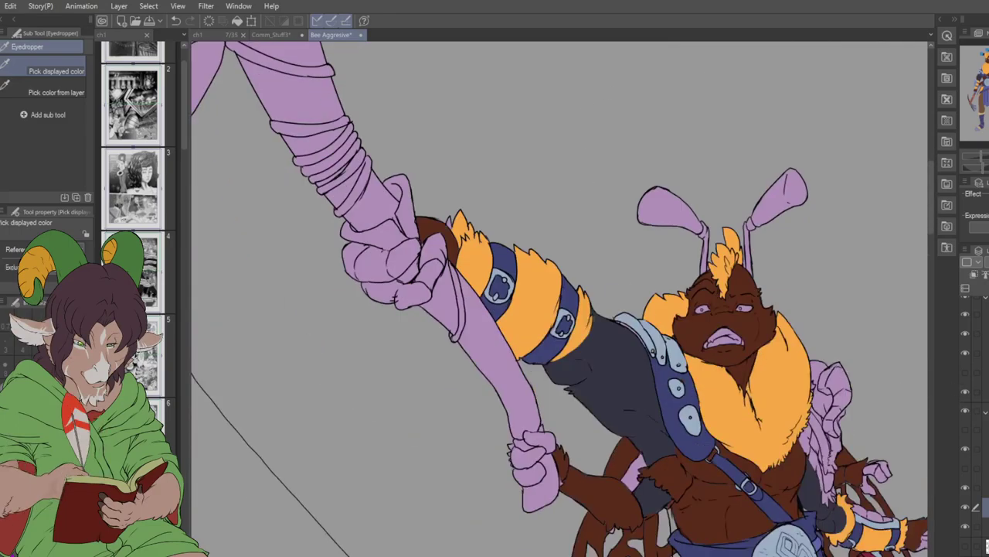
{"action": "key", "text": "w"}
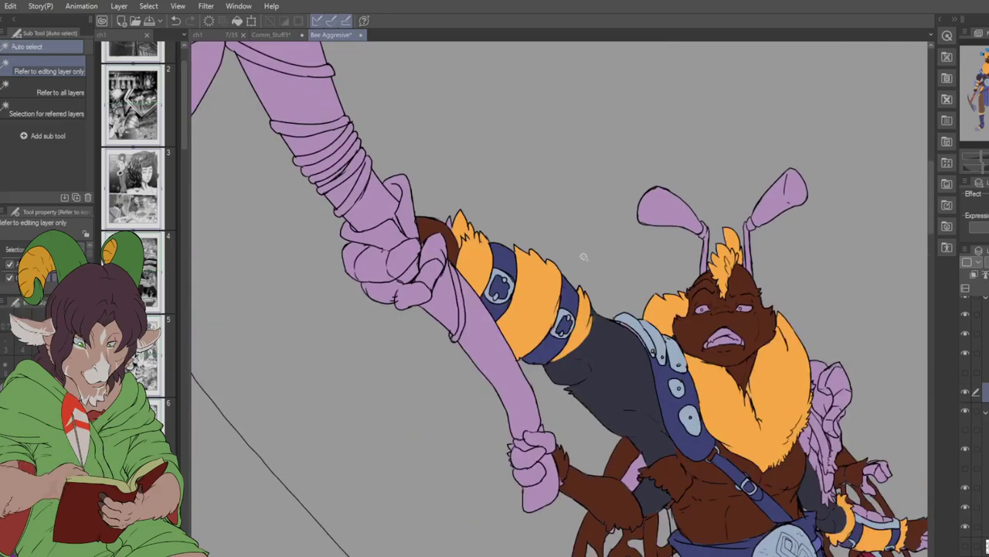
{"action": "left_click", "coordinate": [382, 274]}
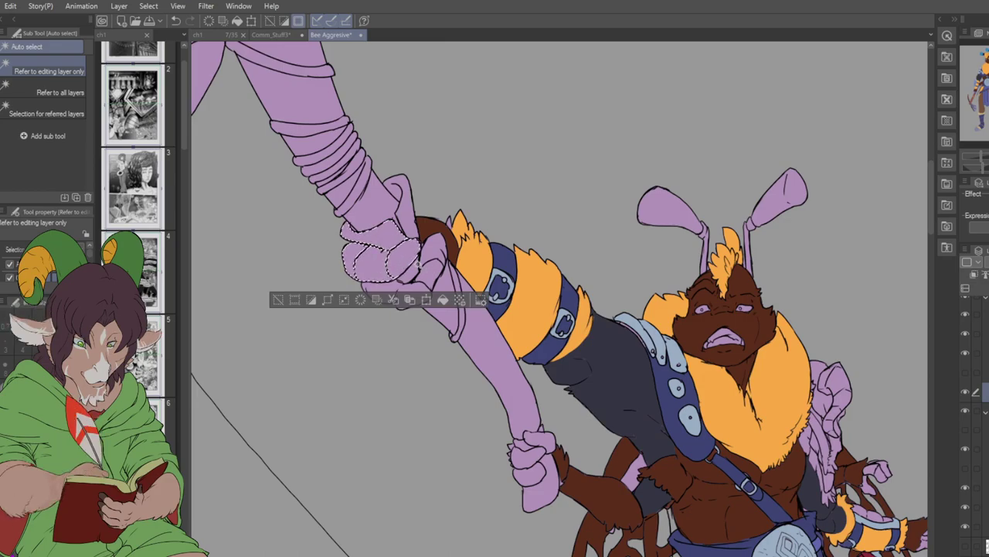
{"action": "key", "text": "m"}
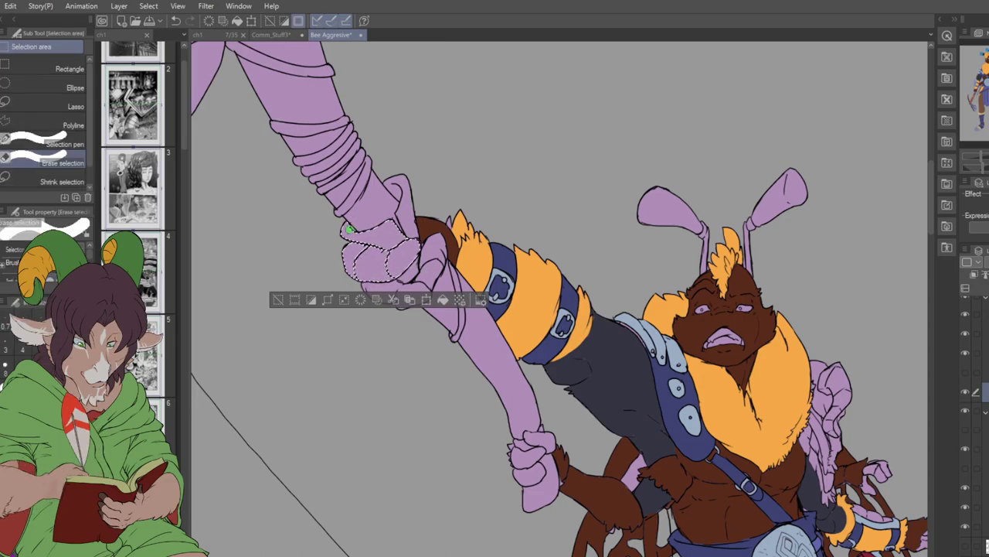
{"action": "mouse_move", "coordinate": [344, 220]}
{"action": "left_mouse_down"}
{"action": "mouse_move", "coordinate": [391, 244]}
{"action": "mouse_move", "coordinate": [367, 228]}
{"action": "mouse_move", "coordinate": [393, 229]}
{"action": "left_mouse_up"}
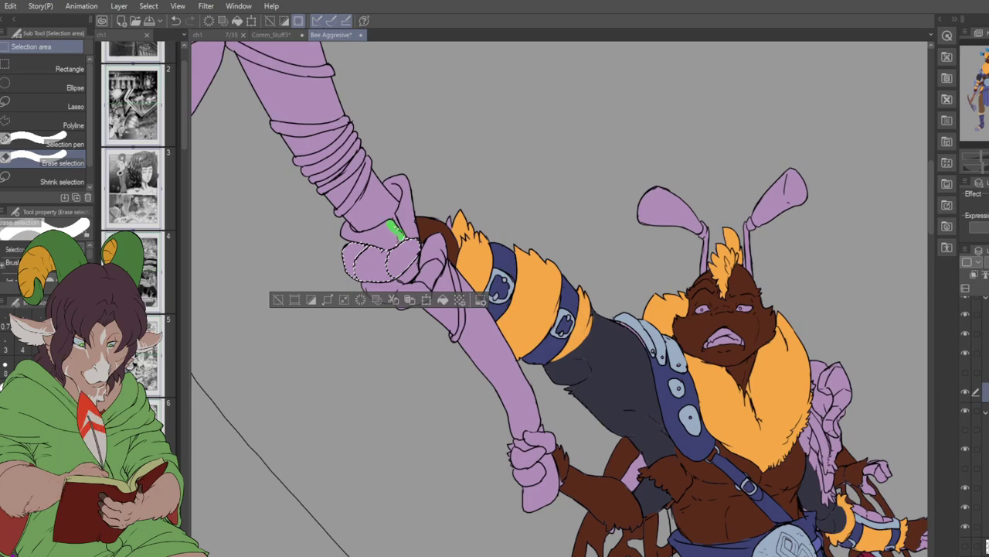
- Extend the fist selection with the Selection pen over the knuckle outlines and the remaining fingers gripping the axe handle
{"action": "key", "text": "comma"}
{"action": "left_click_drag", "start_coordinate": [398, 252], "coordinate": [421, 243]}
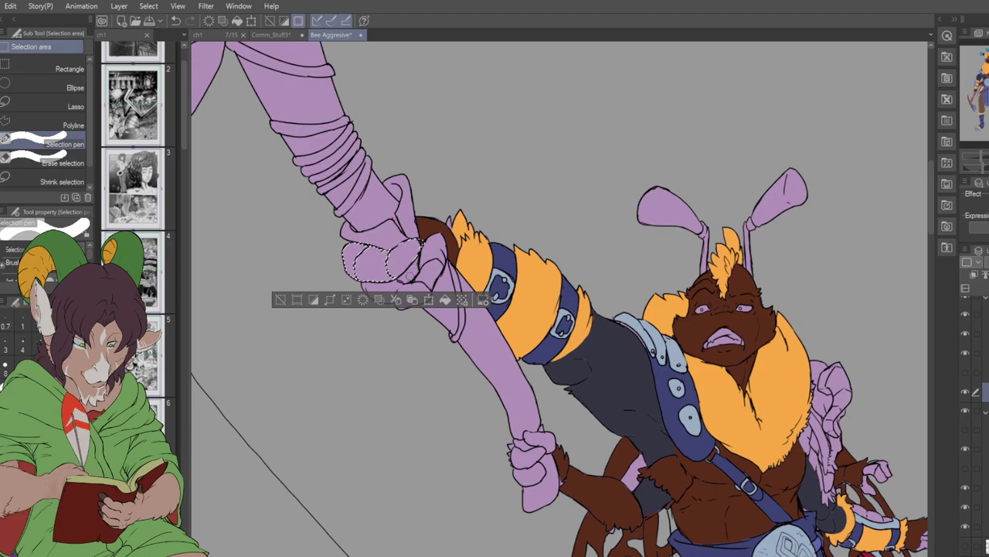
{"action": "left_click_drag", "start_coordinate": [367, 250], "coordinate": [359, 254]}
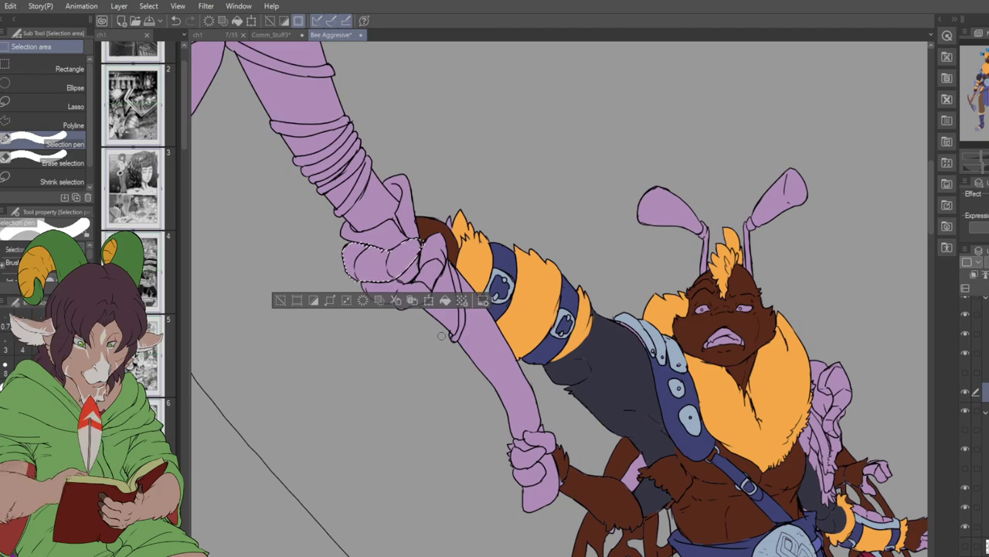
{"action": "mouse_move", "coordinate": [417, 283]}
{"action": "left_mouse_down"}
{"action": "mouse_move", "coordinate": [437, 236]}
{"action": "mouse_move", "coordinate": [442, 246]}
{"action": "left_mouse_up"}
{"action": "left_click_drag", "start_coordinate": [495, 294], "coordinate": [596, 244]}
{"action": "mouse_move", "coordinate": [463, 234]}
{"action": "left_mouse_down"}
{"action": "mouse_move", "coordinate": [503, 250]}
{"action": "mouse_move", "coordinate": [497, 230]}
{"action": "mouse_move", "coordinate": [517, 247]}
{"action": "left_mouse_up"}
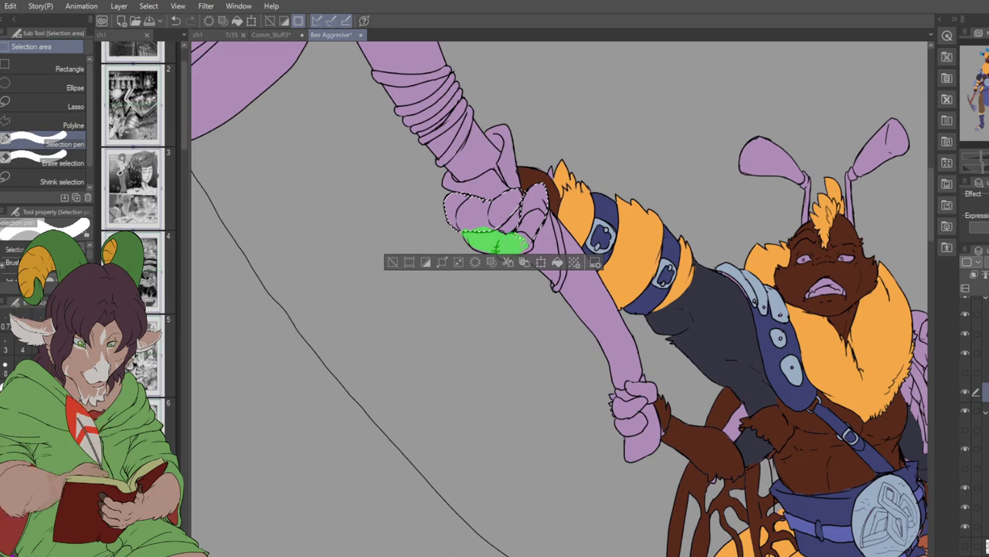
- Select the fingers of both hands gripping the axe handle, painting in missed areas with the Selection pen and adding regions with Auto select
{"action": "left_click_drag", "start_coordinate": [499, 242], "coordinate": [506, 248]}
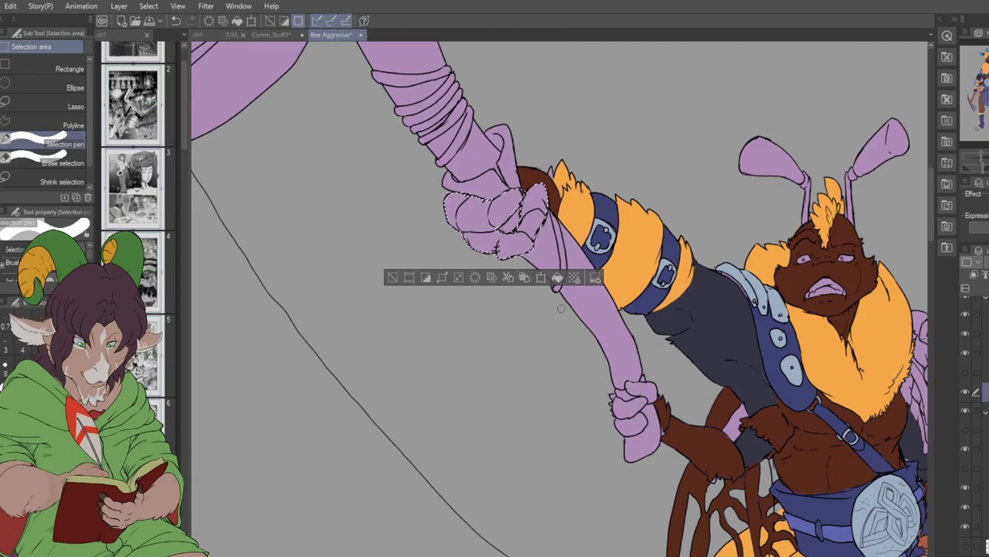
{"action": "key", "text": "w"}
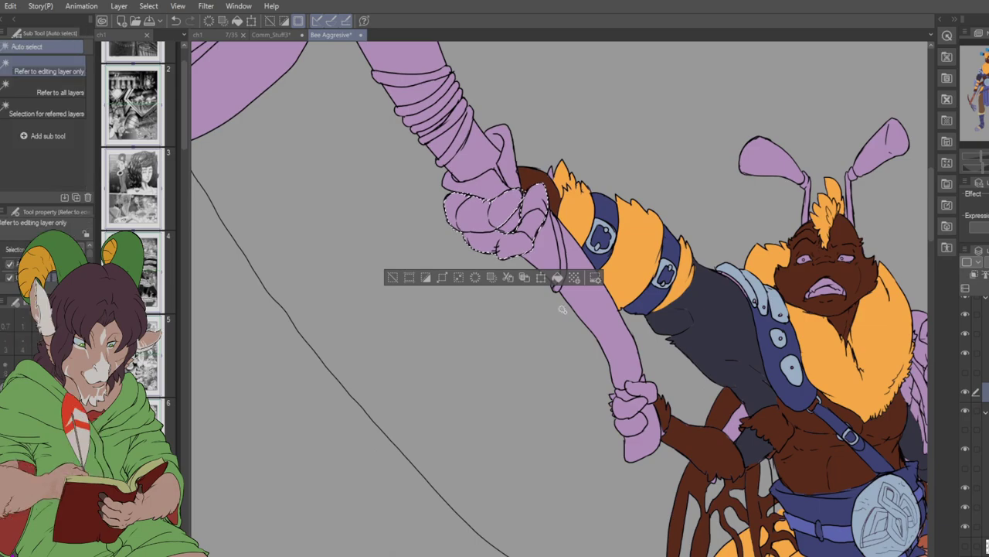
{"action": "left_click", "coordinate": [630, 412], "text": "shift"}
{"action": "left_click", "coordinate": [632, 423], "text": "shift"}
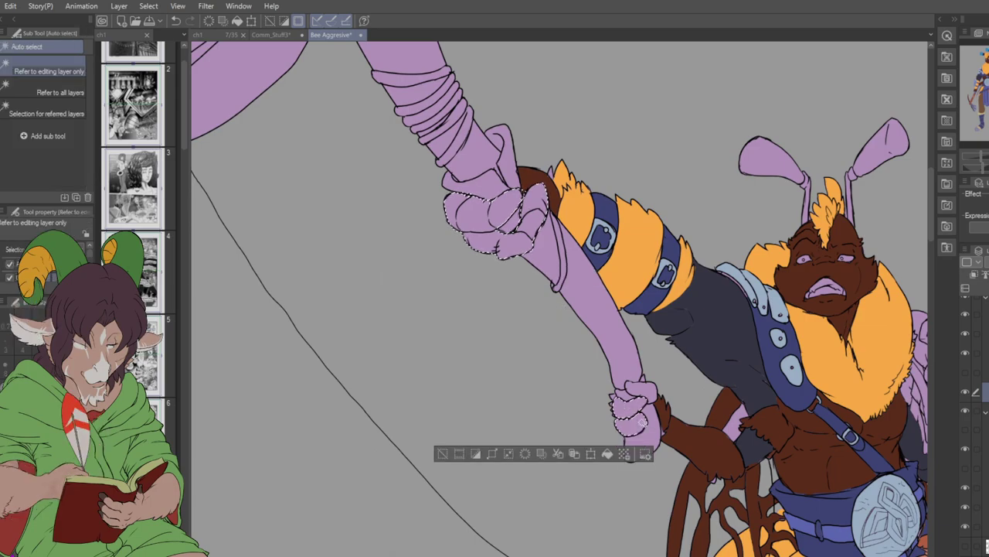
{"action": "left_click_drag", "start_coordinate": [632, 402], "coordinate": [327, 280]}
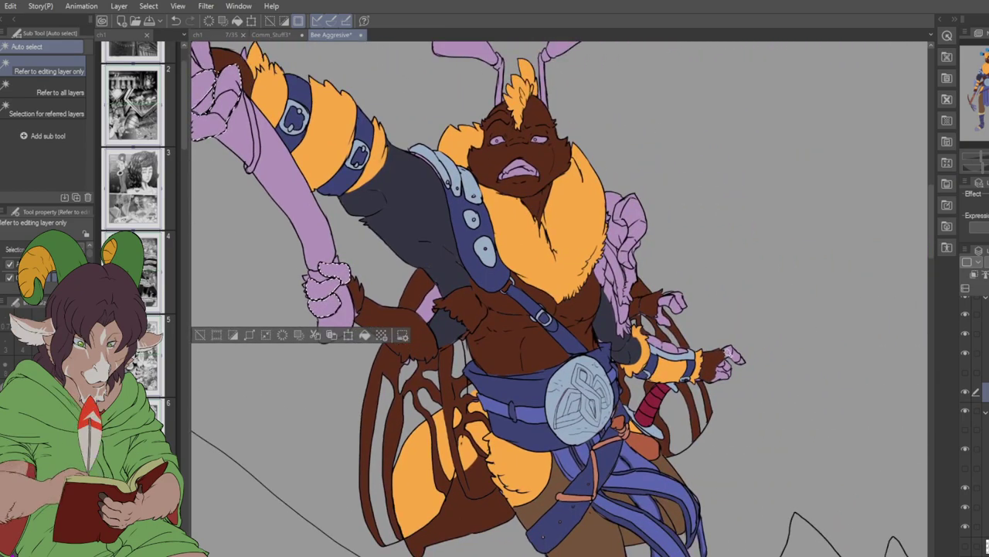
- Add the fingers of the upper figure's two free hands and the toes of its foot to the selection
{"action": "left_click", "coordinate": [733, 354], "text": "shift"}
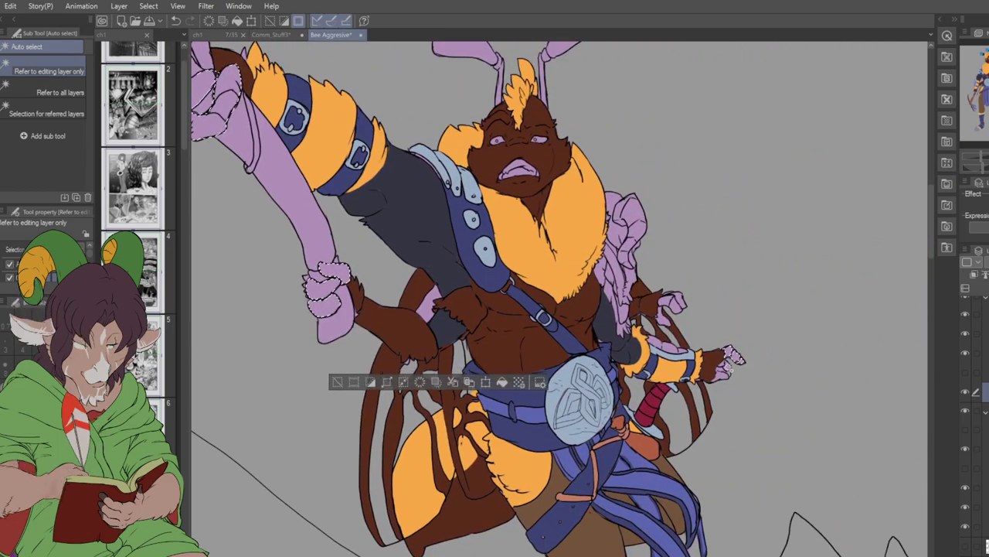
{"action": "left_click", "coordinate": [730, 369], "text": "shift"}
{"action": "left_click", "coordinate": [730, 375], "text": "shift"}
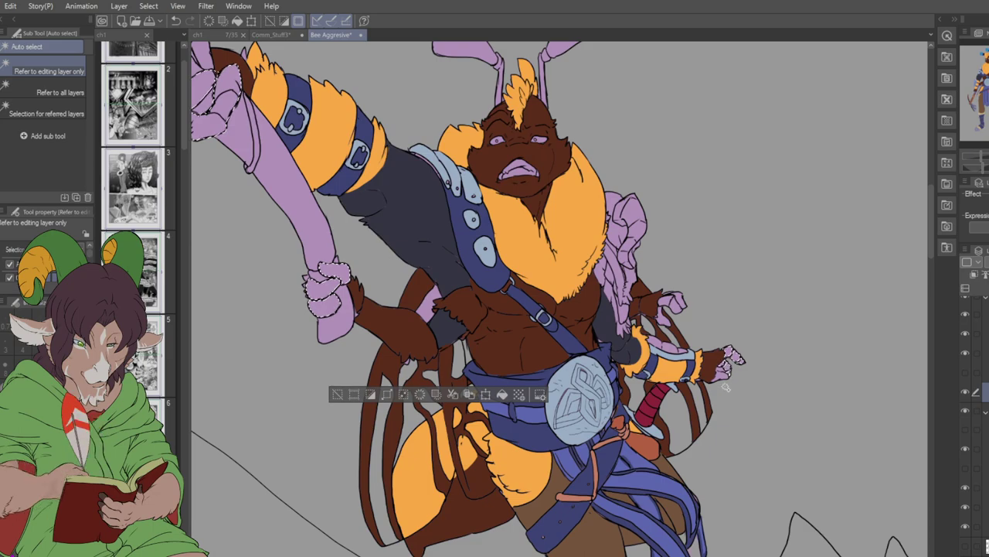
{"action": "left_click", "coordinate": [731, 377], "text": "shift"}
{"action": "left_click", "coordinate": [672, 303], "text": "shift"}
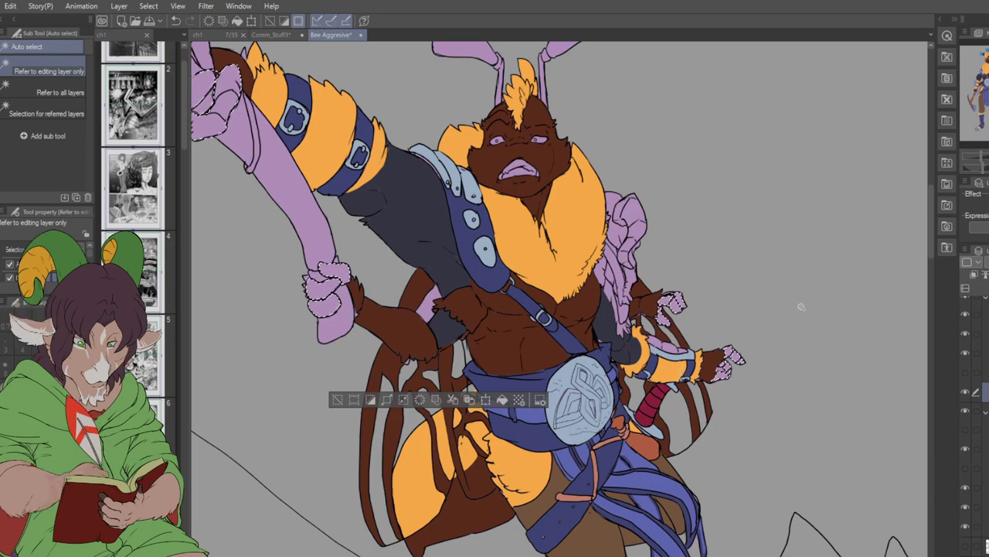
{"action": "left_click_drag", "start_coordinate": [495, 294], "coordinate": [528, 311]}
{"action": "scroll", "coordinate": [594, 339], "scroll_direction": "down", "scroll_amount": 8}
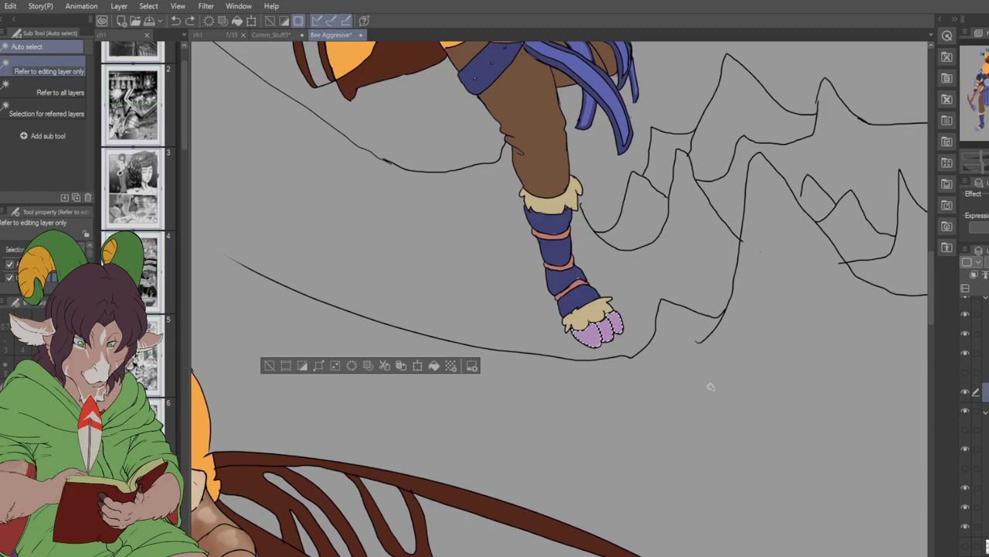
- Fill the selected fingers and toes with muted grey-lavender on the separate colour layer and clear the selection
{"action": "left_click", "coordinate": [981, 506]}
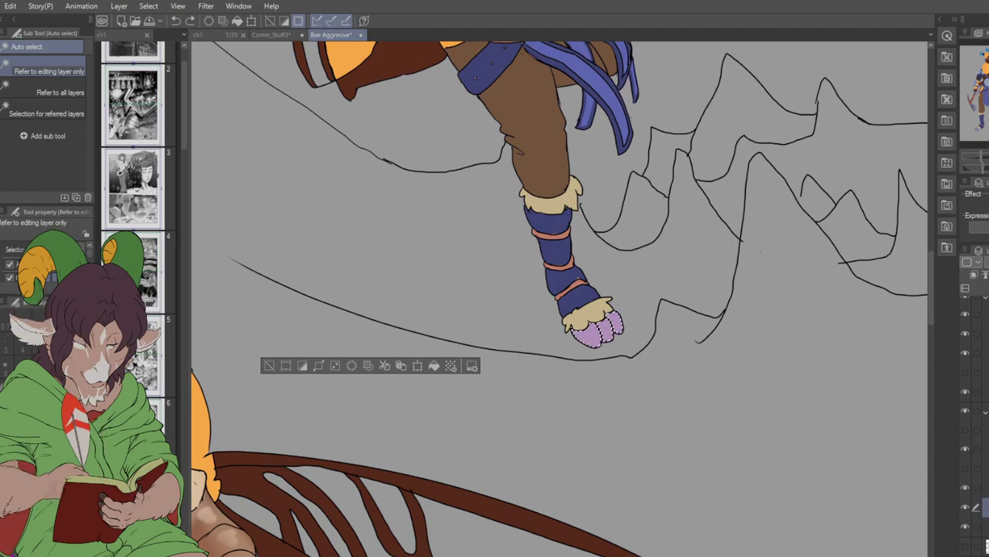
{"action": "key", "text": "alt+Delete"}
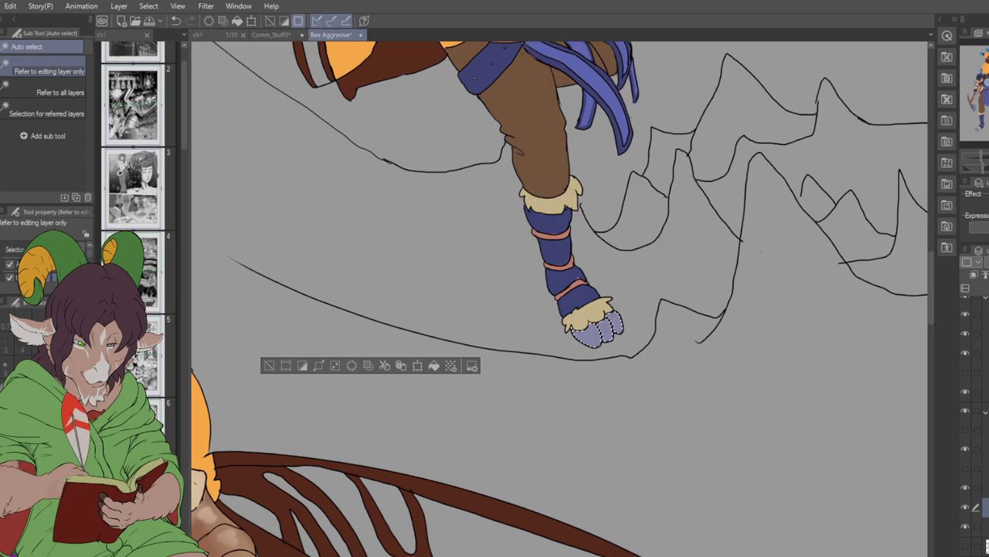
{"action": "scroll", "coordinate": [407, 206], "scroll_direction": "down", "scroll_amount": 3}
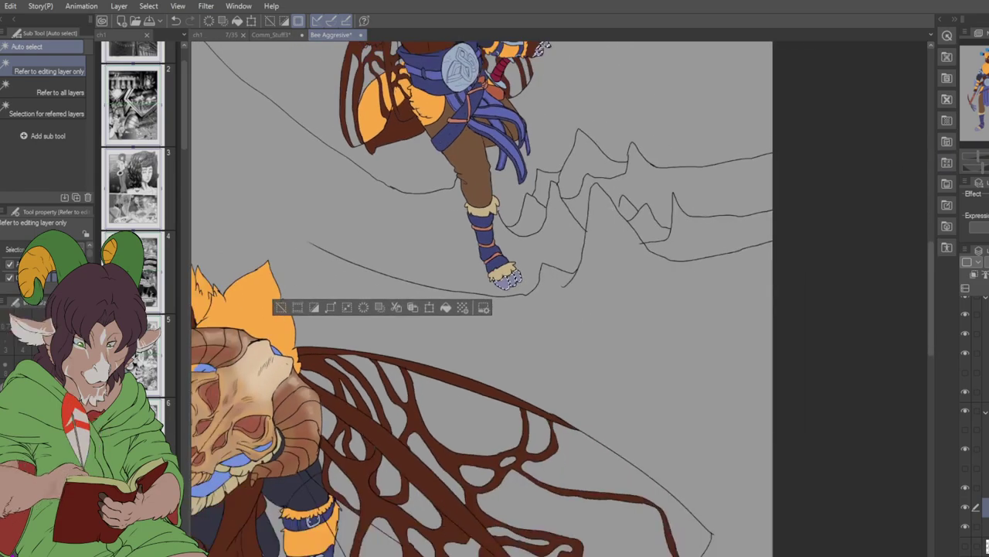
{"action": "scroll", "coordinate": [407, 206], "scroll_direction": "up", "scroll_amount": 2}
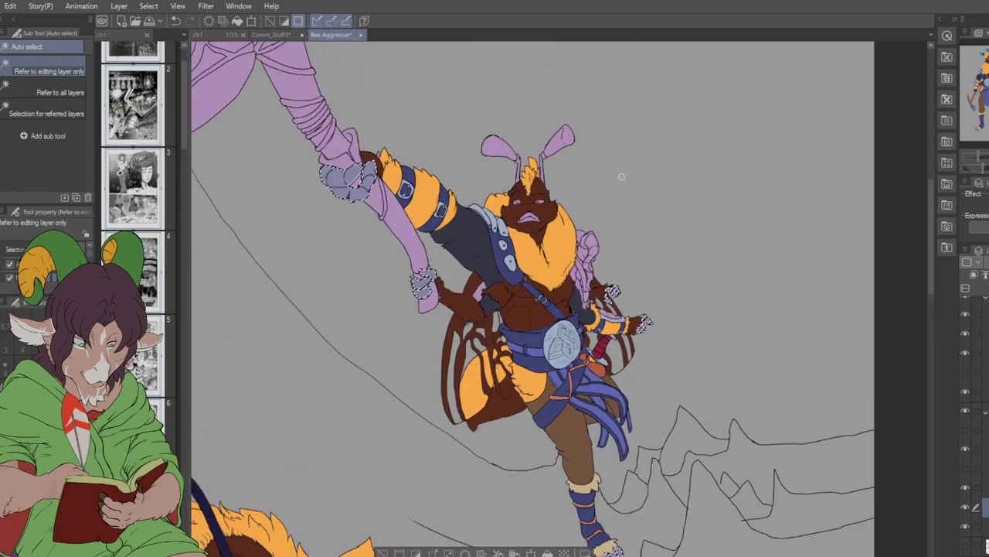
{"action": "scroll", "coordinate": [622, 176], "scroll_direction": "up", "scroll_amount": 1}
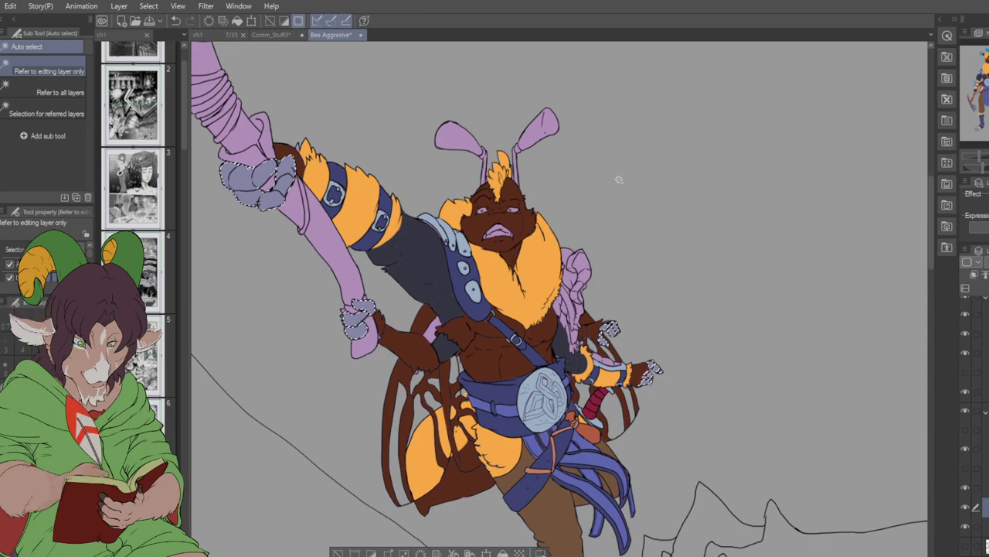
{"action": "key", "text": "ctrl+d"}
- Sample light blue from the lower figure and fill the lining gaps of the upper figure's far shoulder piece with it
{"action": "scroll", "coordinate": [619, 179], "scroll_direction": "down", "scroll_amount": 3}
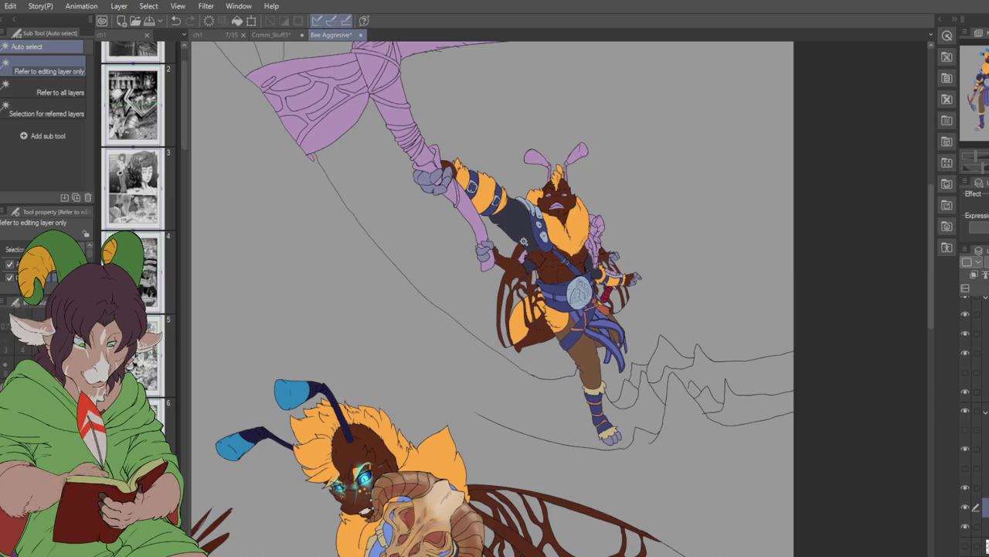
{"action": "left_click_drag", "start_coordinate": [363, 476], "coordinate": [599, 178]}
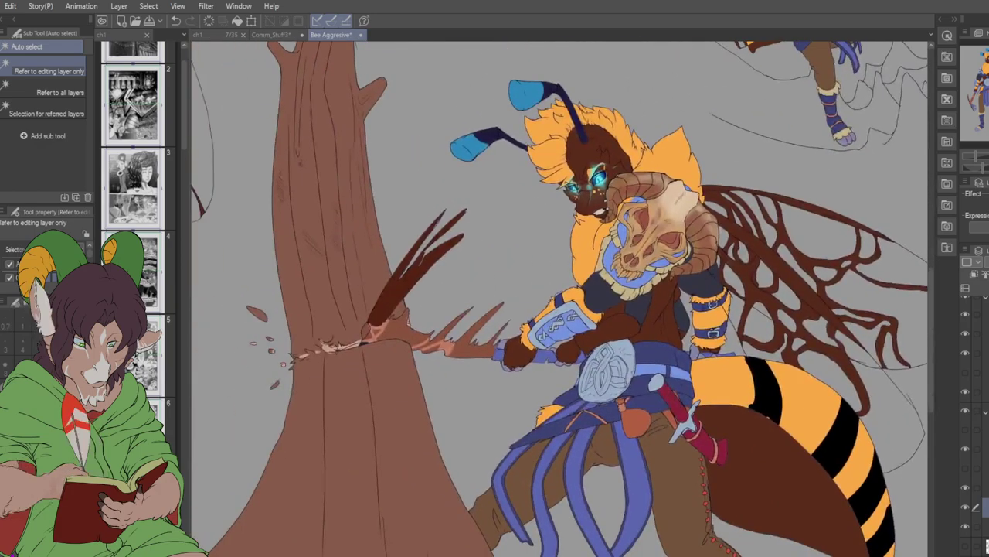
{"action": "scroll", "coordinate": [648, 278], "scroll_direction": "up", "scroll_amount": 3}
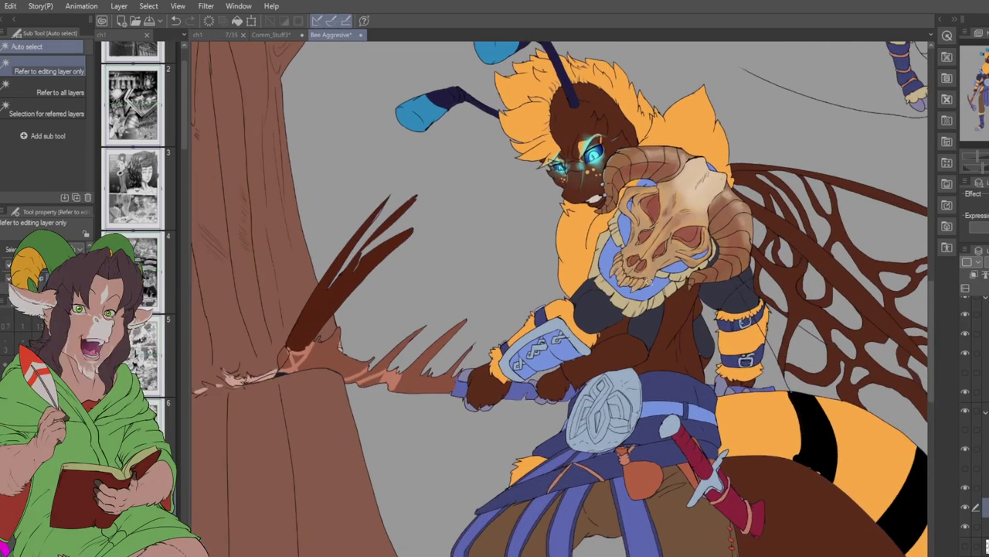
{"action": "key", "text": "i"}
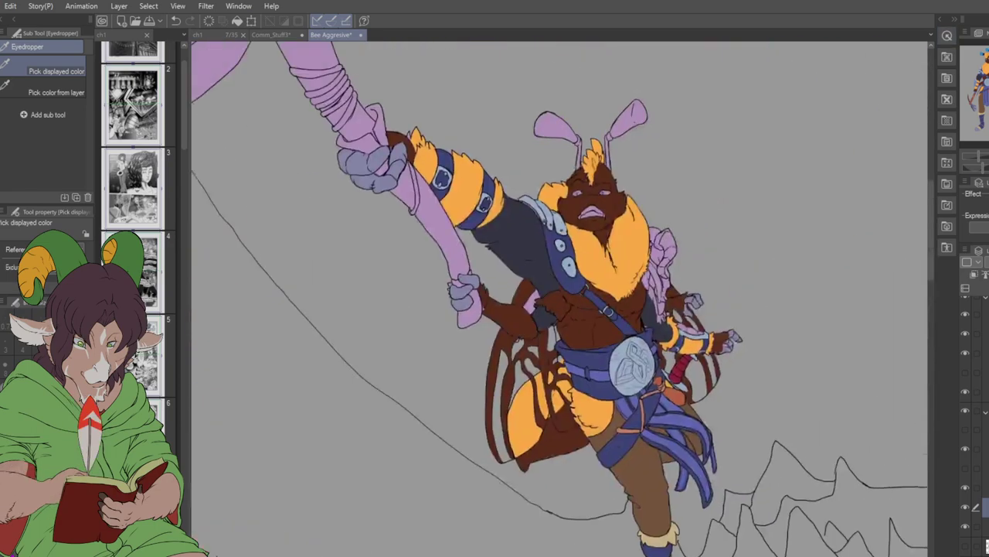
{"action": "scroll", "coordinate": [736, 310], "scroll_direction": "up", "scroll_amount": 4}
{"action": "scroll", "coordinate": [736, 310], "scroll_direction": "up", "scroll_amount": 4}
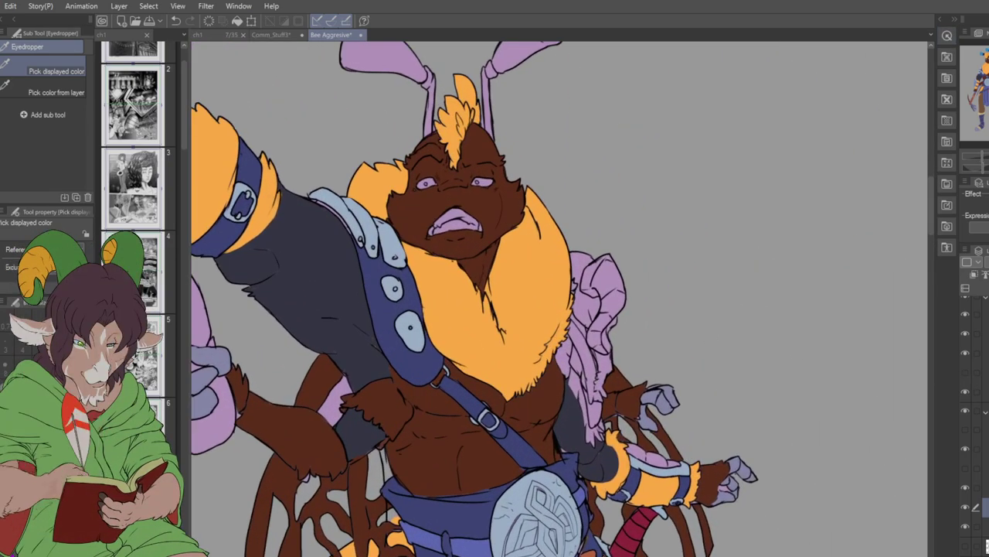
{"action": "key", "text": "w"}
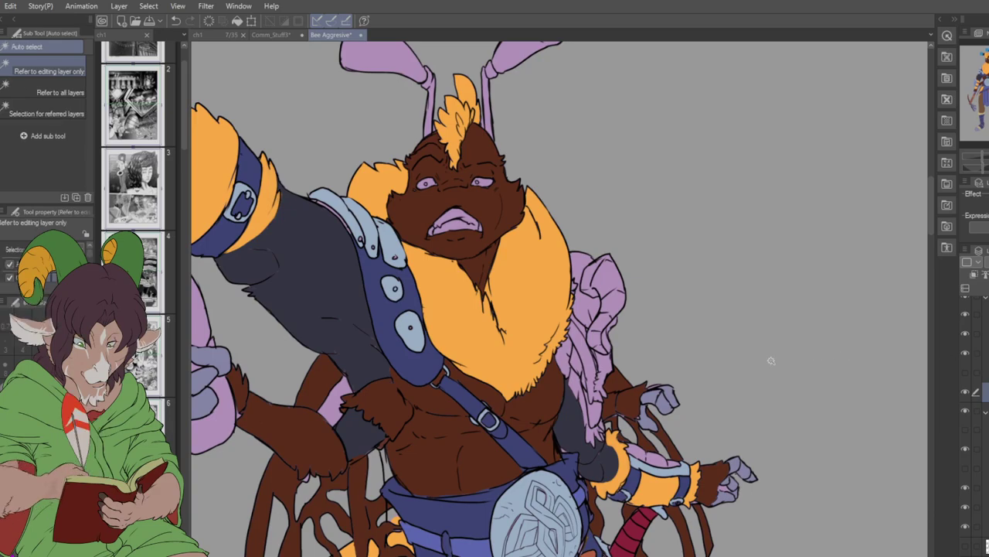
{"action": "left_click", "coordinate": [596, 415]}
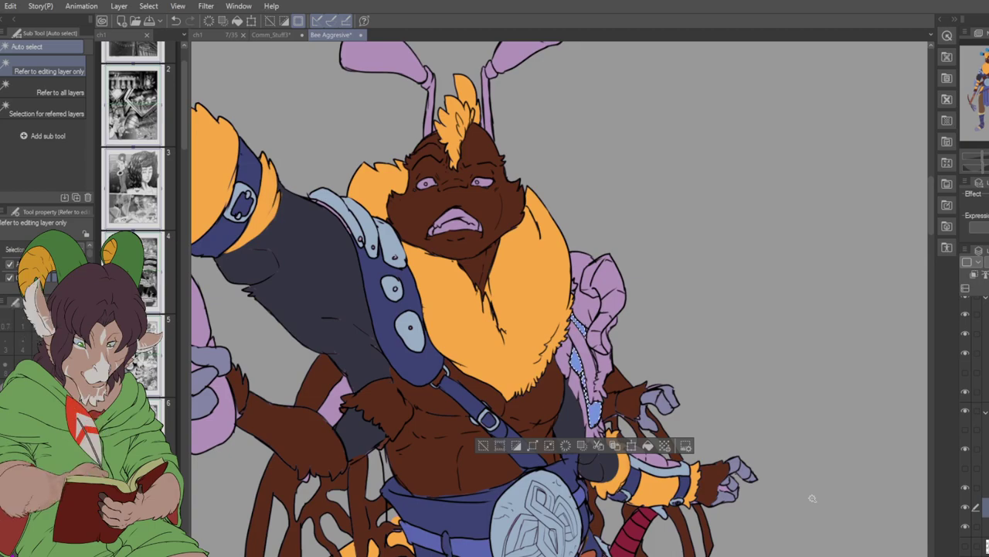
{"action": "key", "text": "ctrl+d"}
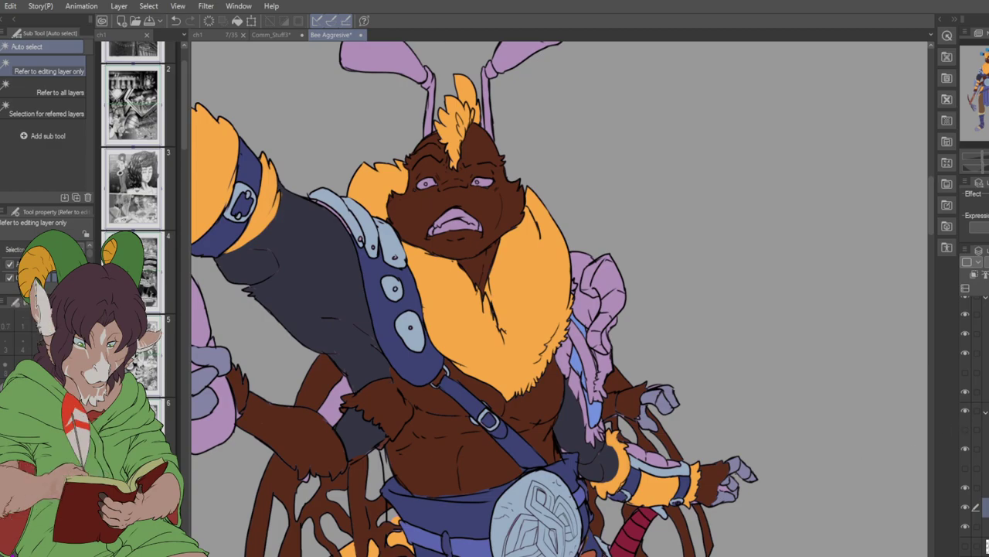
- Select the fur trim of the far shoulder piece on the base layer, fill it cream on the colour layer and deselect
{"action": "left_click", "coordinate": [982, 392]}
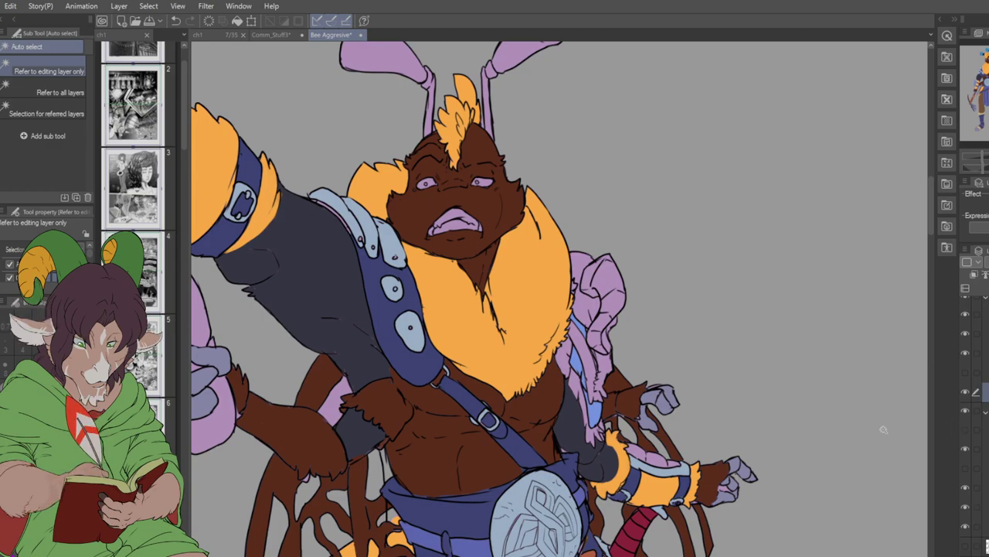
{"action": "left_click", "coordinate": [592, 386]}
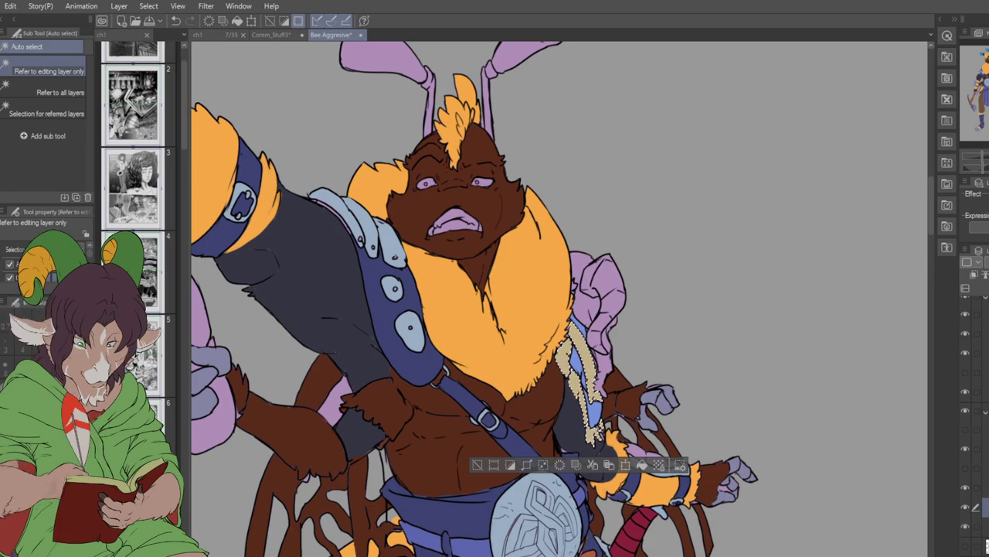
{"action": "key", "text": "ctrl+d"}
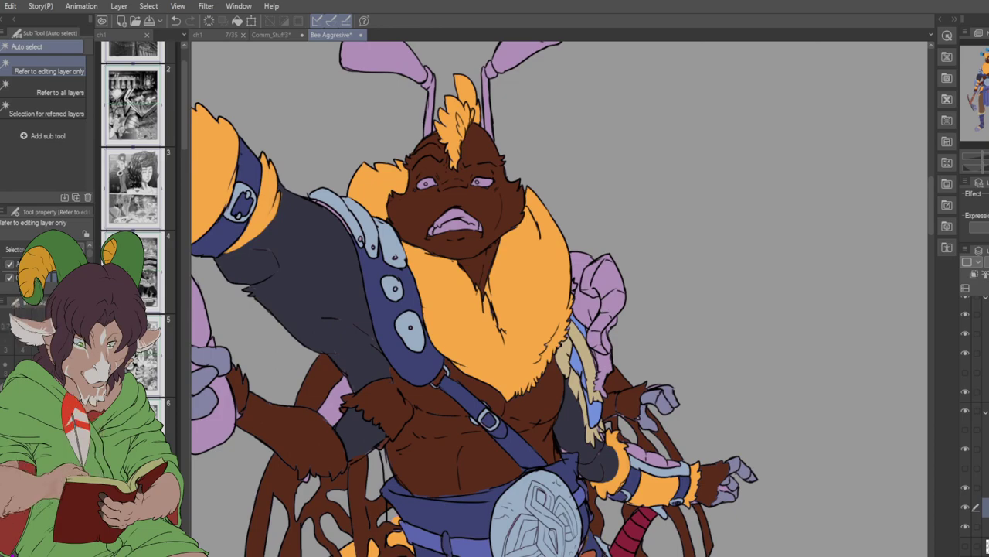
- Sample the shoulder strap's navy and the sleeve's dark grey for touching up the upper figure's flats with the K Hard 2 brush
{"action": "key", "text": "b"}
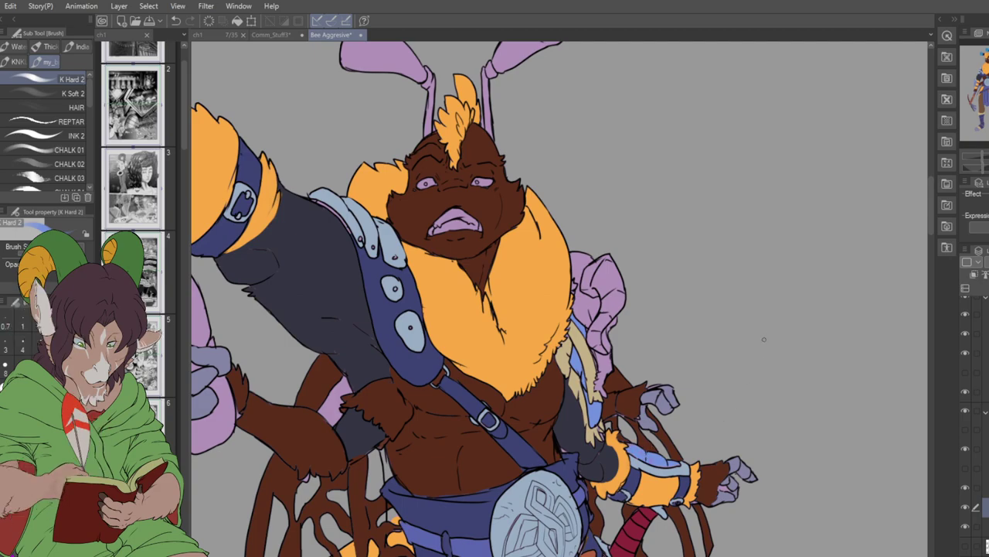
{"action": "scroll", "coordinate": [764, 339], "scroll_direction": "down", "scroll_amount": 5}
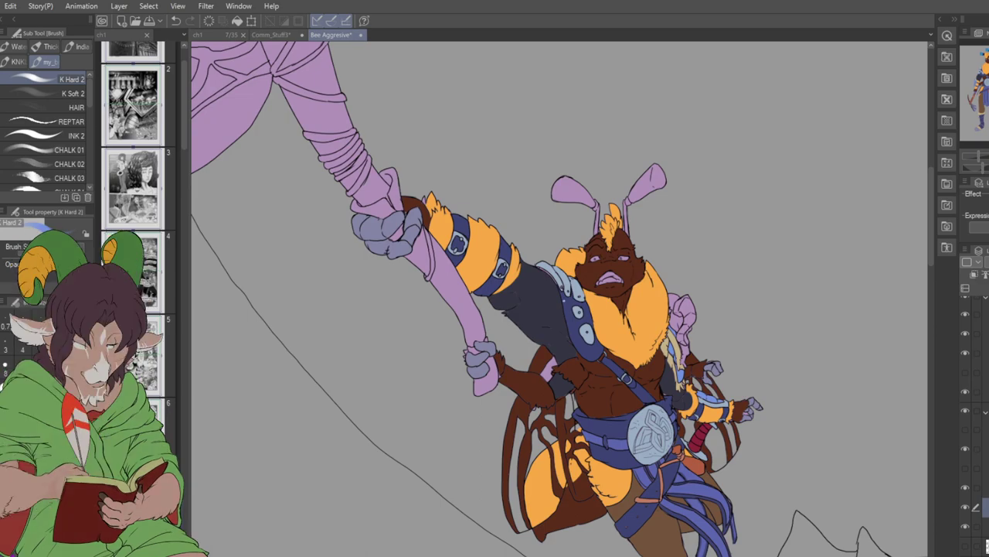
{"action": "key", "text": "i"}
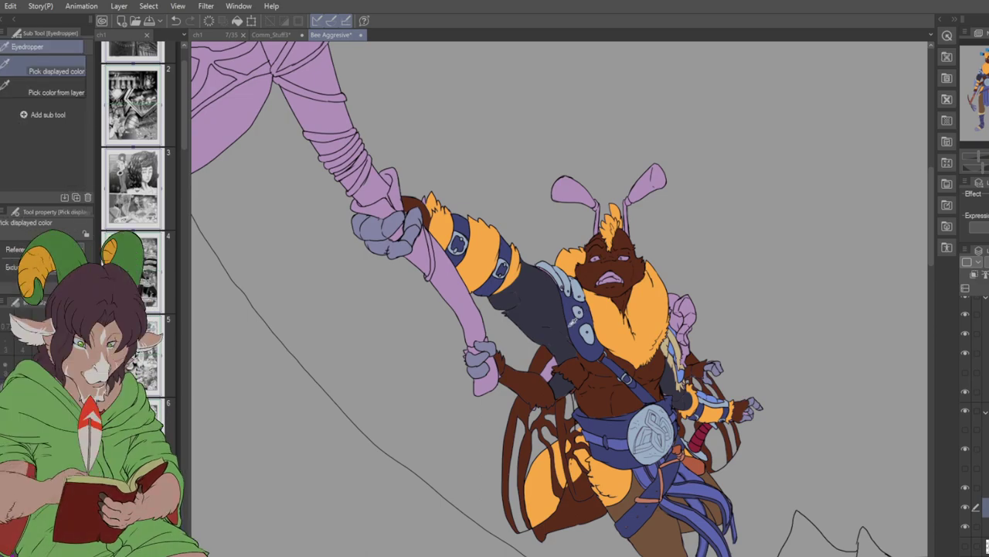
{"action": "key", "text": "b"}
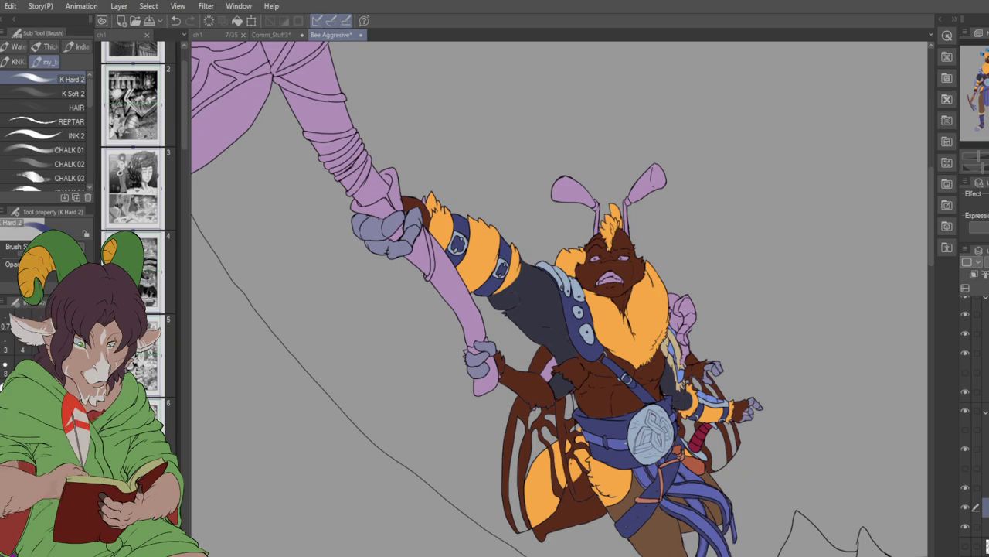
{"action": "key", "text": "i"}
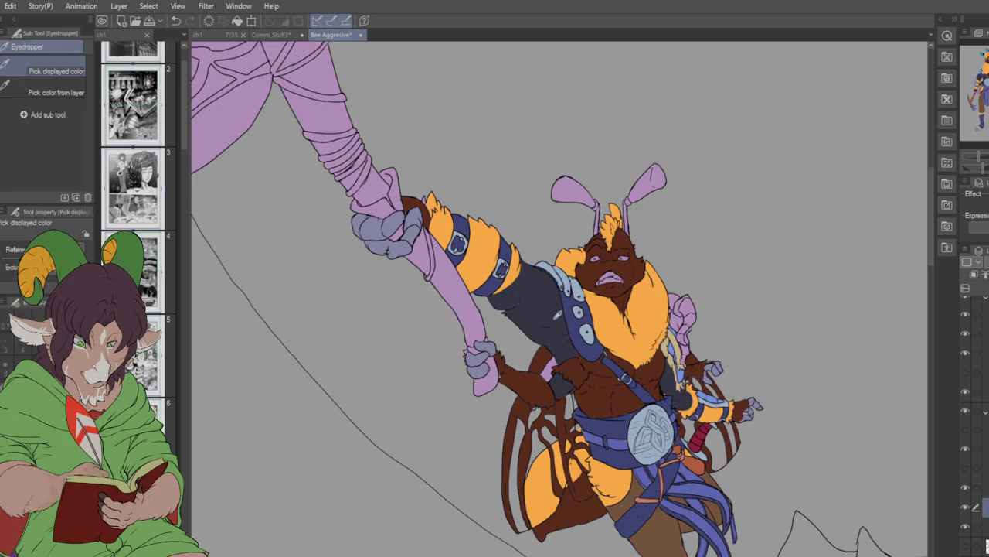
{"action": "key", "text": "b"}
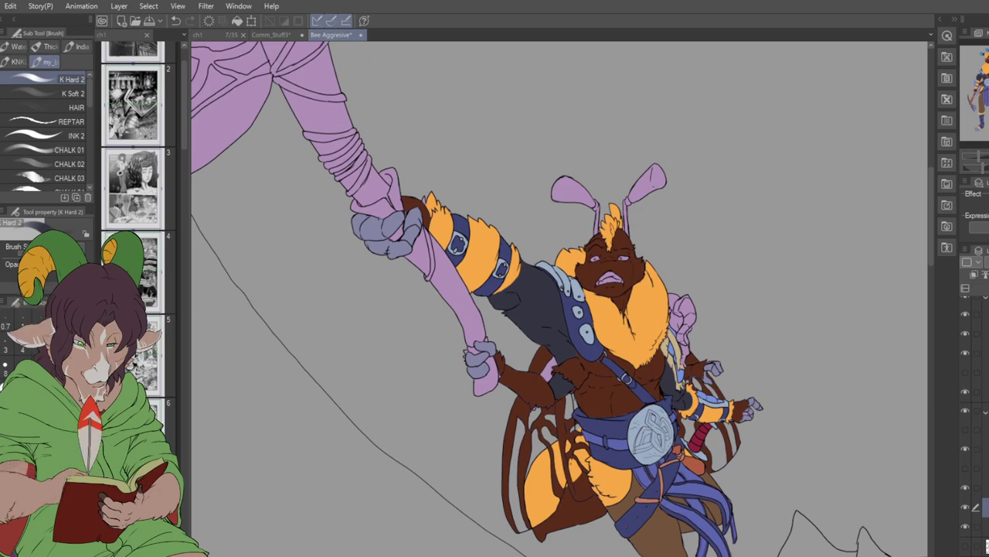
- Clean up the flat colour on the palm of the upper figure's outstretched hand with the Hard eraser
{"action": "left_click", "coordinate": [983, 392]}
{"action": "scroll", "coordinate": [788, 393], "scroll_direction": "up", "scroll_amount": 3}
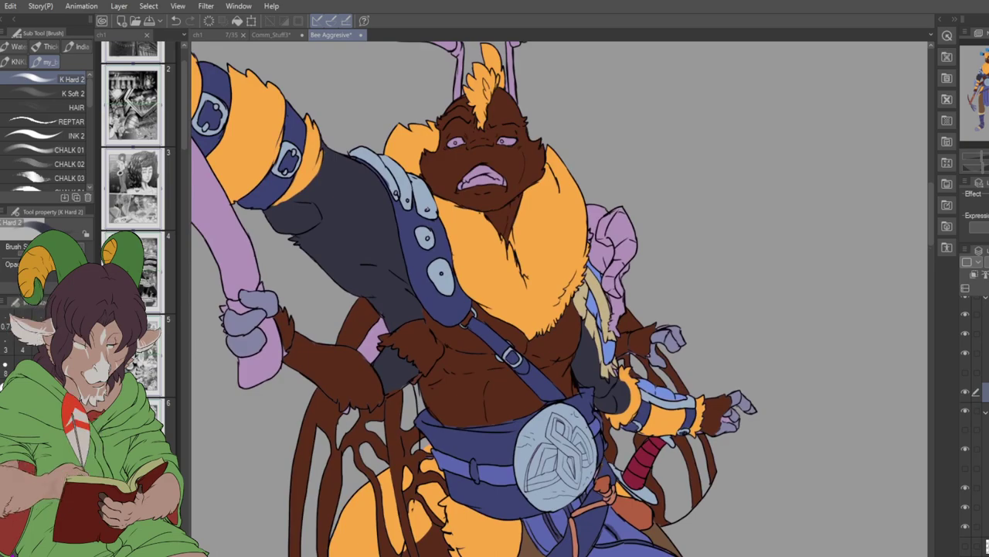
{"action": "scroll", "coordinate": [825, 428], "scroll_direction": "up", "scroll_amount": 1}
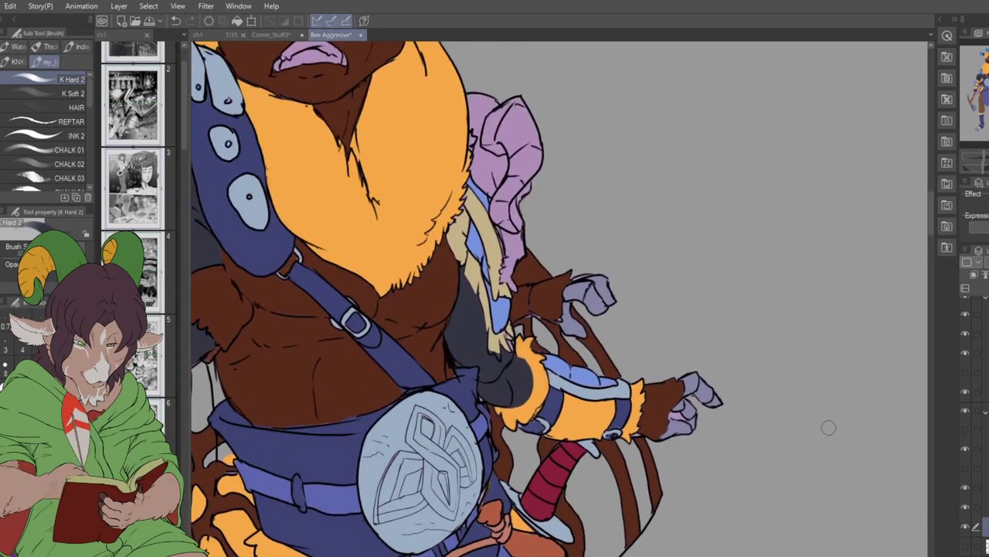
{"action": "key", "text": "e"}
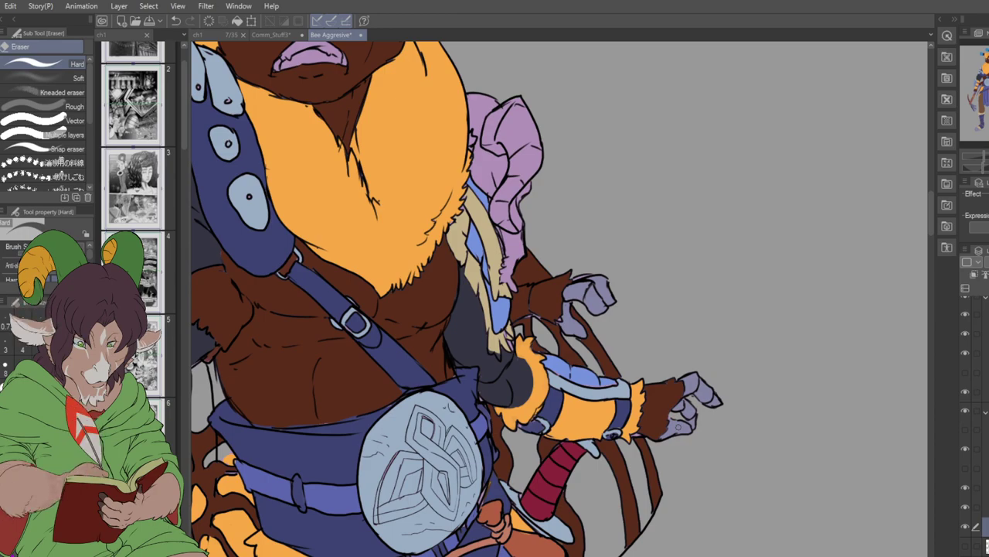
{"action": "scroll", "coordinate": [637, 363], "scroll_direction": "down", "scroll_amount": 5}
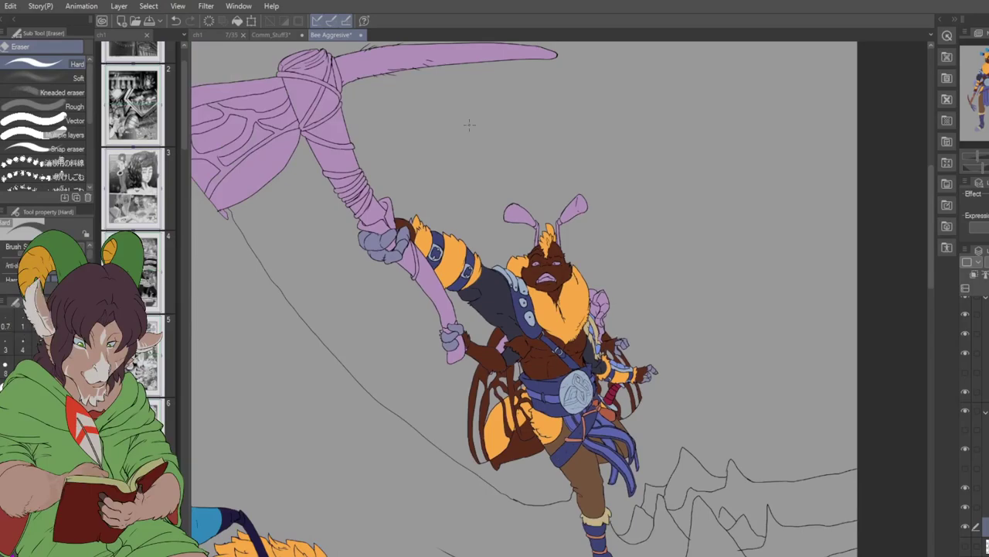
{"action": "scroll", "coordinate": [469, 124], "scroll_direction": "down", "scroll_amount": 3}
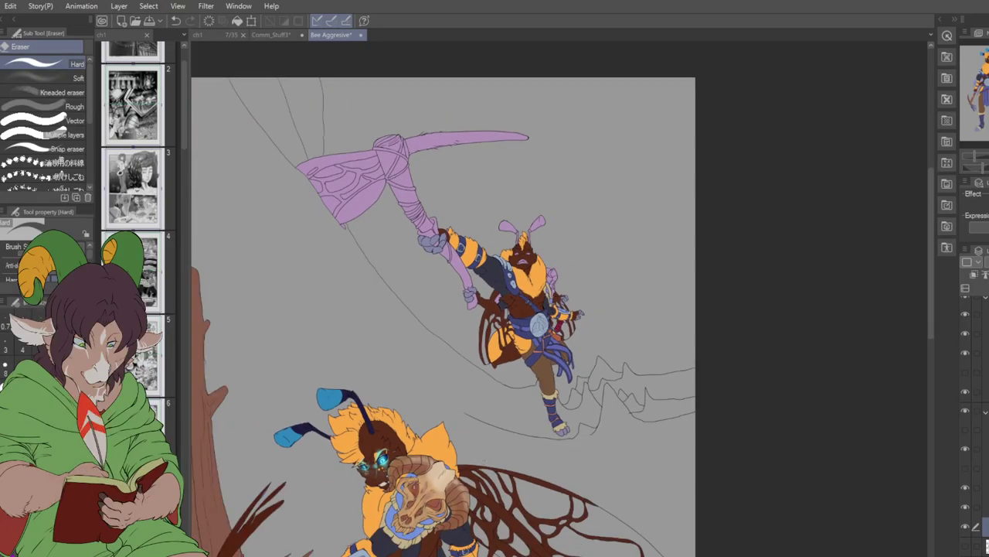
- Sample the dark indigo from the lower figure's antenna stalk for colouring the upper figure's antennae
{"action": "scroll", "coordinate": [352, 393], "scroll_direction": "up", "scroll_amount": 3}
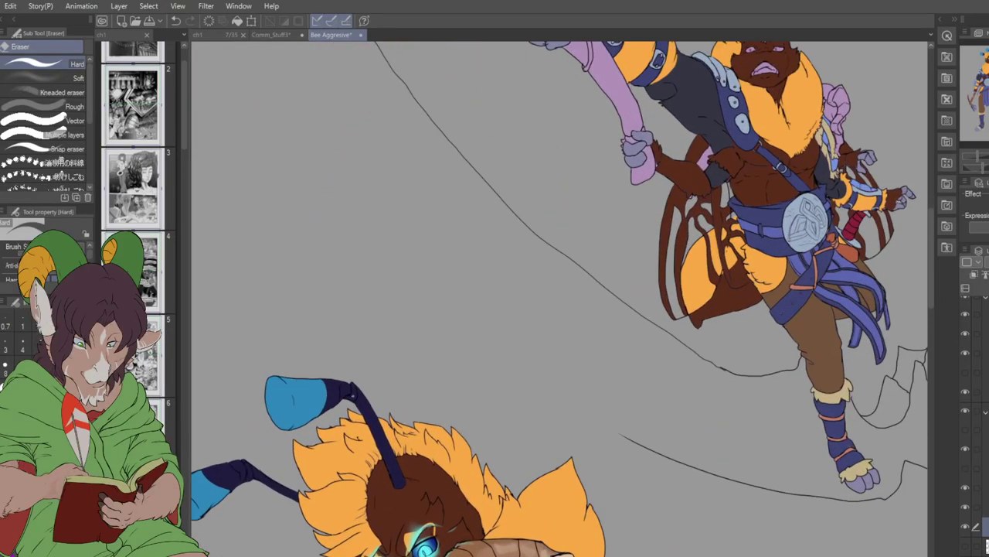
{"action": "scroll", "coordinate": [354, 393], "scroll_direction": "down", "scroll_amount": 1}
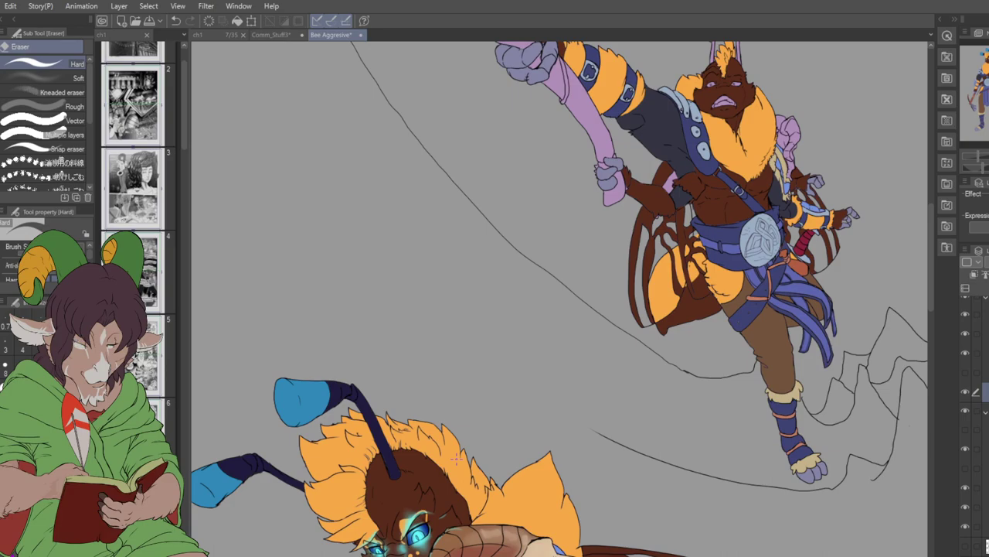
{"action": "key", "text": "i"}
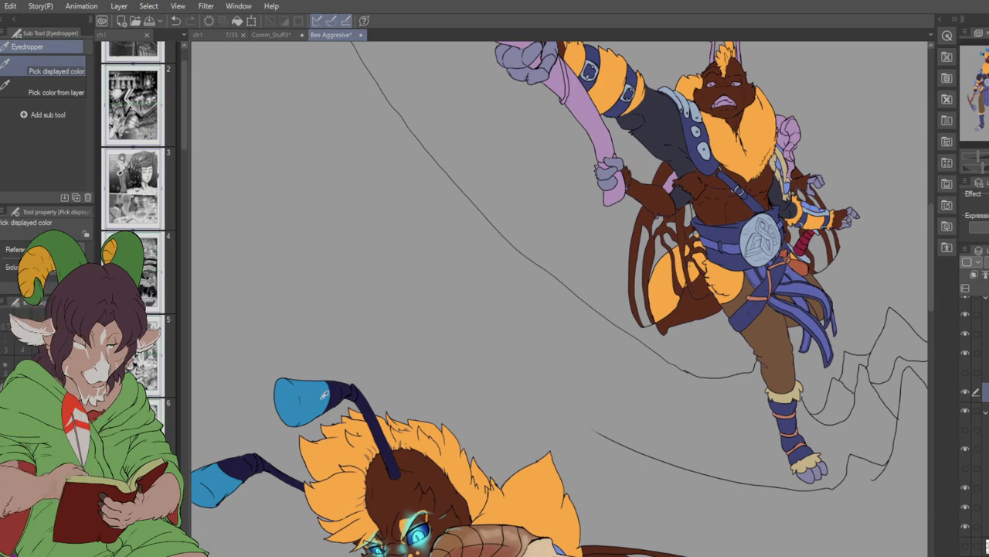
{"action": "scroll", "coordinate": [715, 47], "scroll_direction": "up", "scroll_amount": 4}
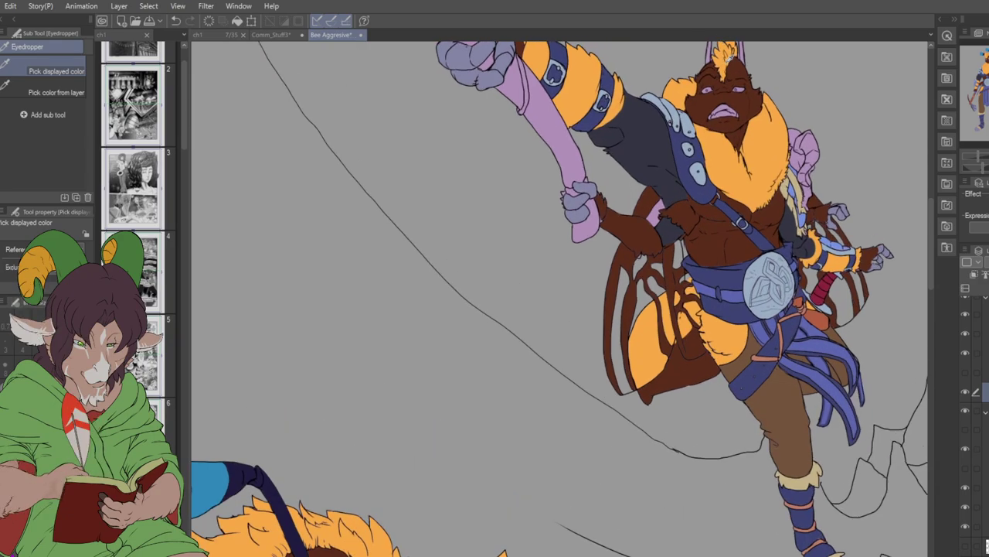
{"action": "left_click_drag", "start_coordinate": [716, 46], "coordinate": [868, 362]}
{"action": "scroll", "coordinate": [849, 384], "scroll_direction": "up", "scroll_amount": 2}
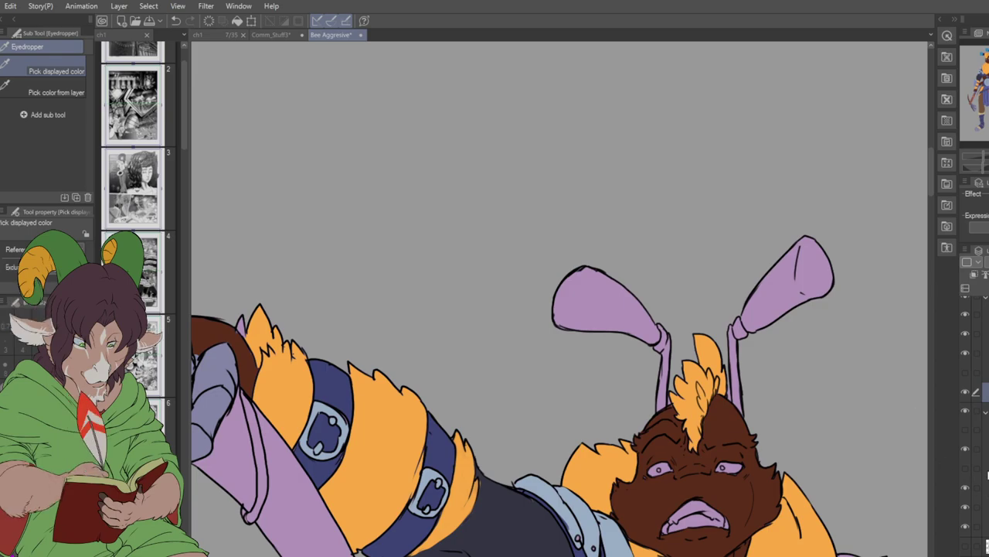
- Select the stalks, joints and ends of both upper figure's antennae on the base layer, fill them dark indigo on the colour layer and deselect
{"action": "key", "text": "w"}
{"action": "left_click", "coordinate": [739, 379]}
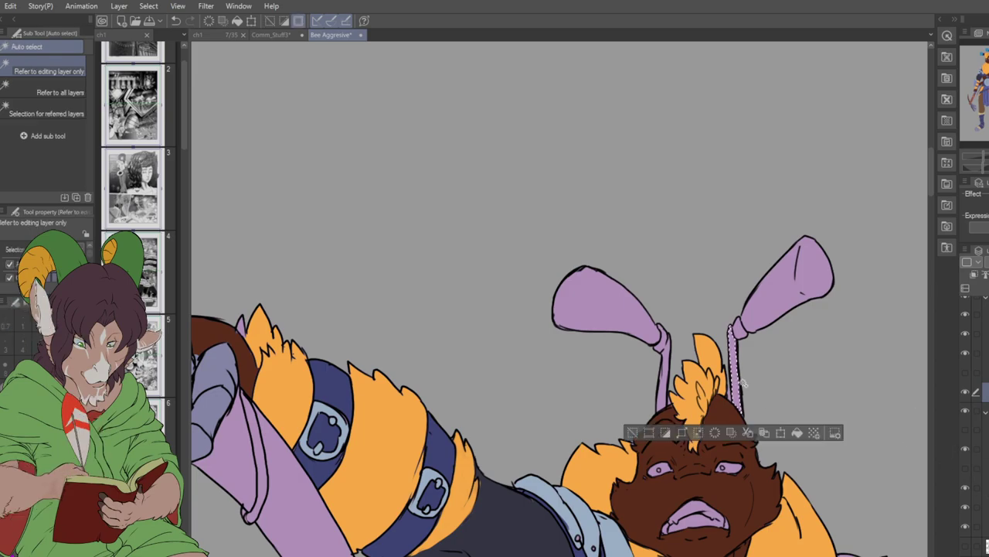
{"action": "left_click", "coordinate": [665, 382], "text": "shift"}
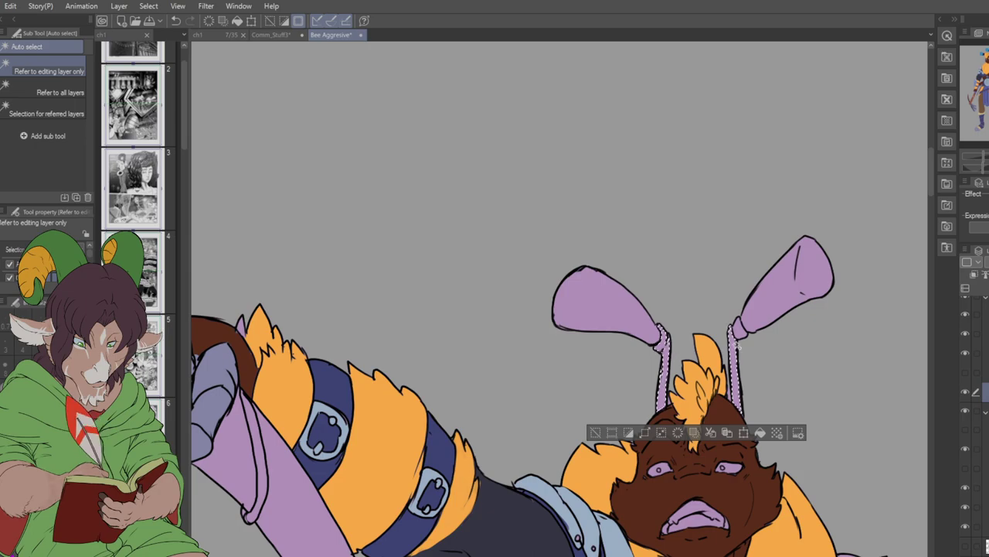
{"action": "left_click", "coordinate": [694, 329], "text": "shift"}
{"action": "left_click", "coordinate": [629, 326], "text": "shift"}
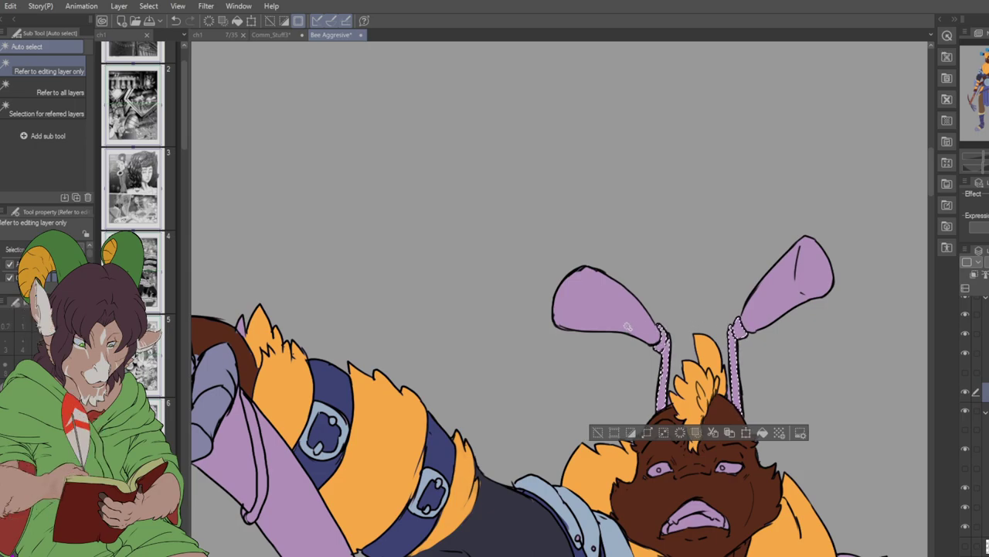
{"action": "left_click", "coordinate": [783, 293], "text": "shift"}
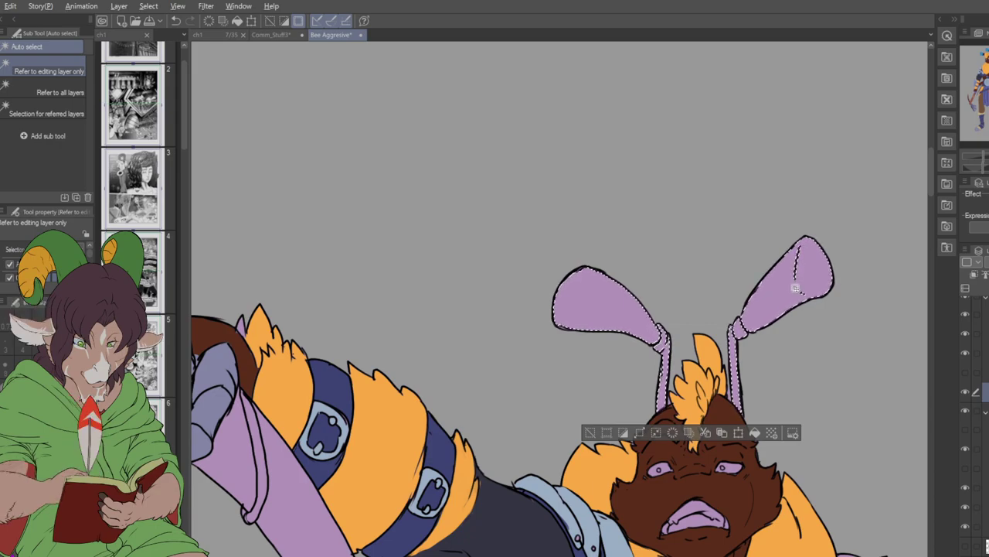
{"action": "scroll", "coordinate": [795, 287], "scroll_direction": "up", "scroll_amount": 1}
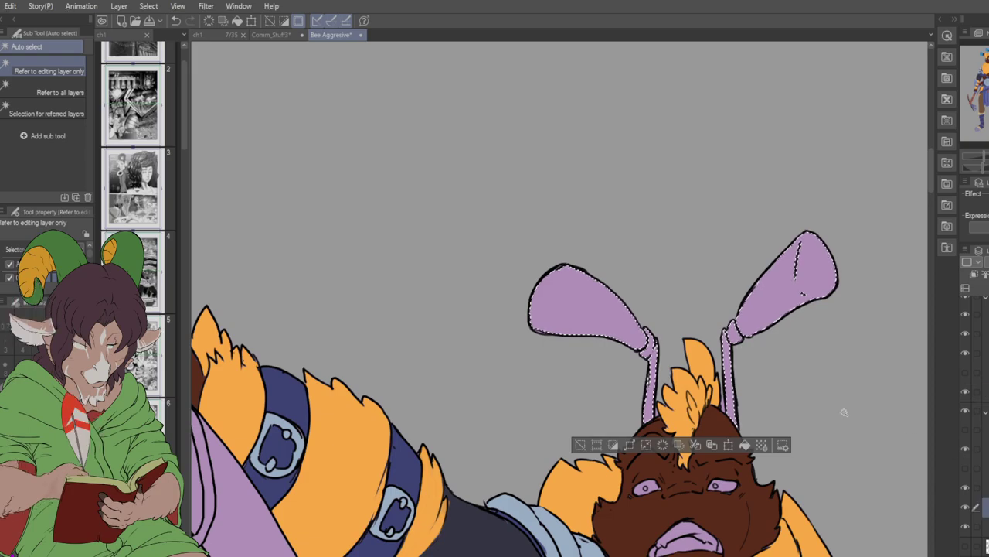
{"action": "key", "text": "alt+BackSpace"}
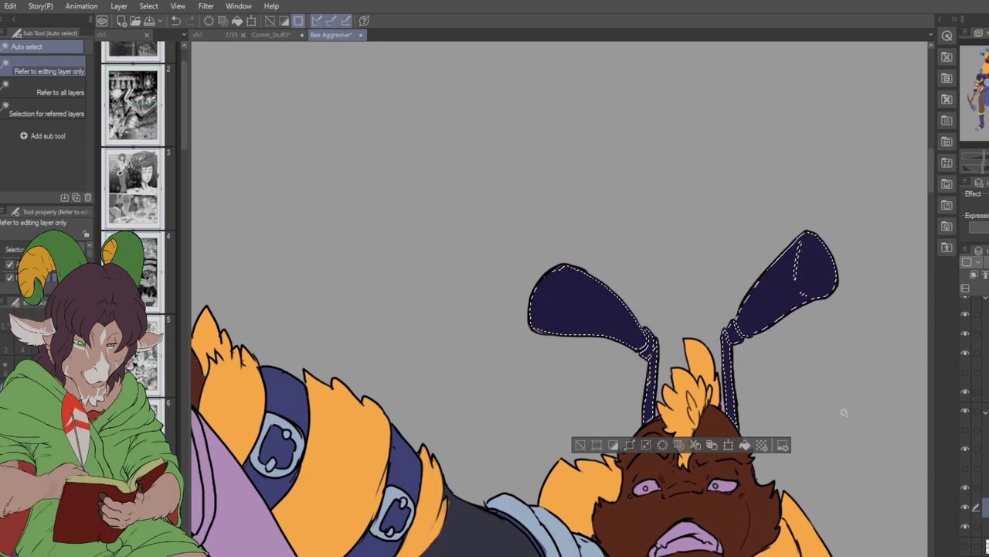
{"action": "key", "text": "ctrl+d"}
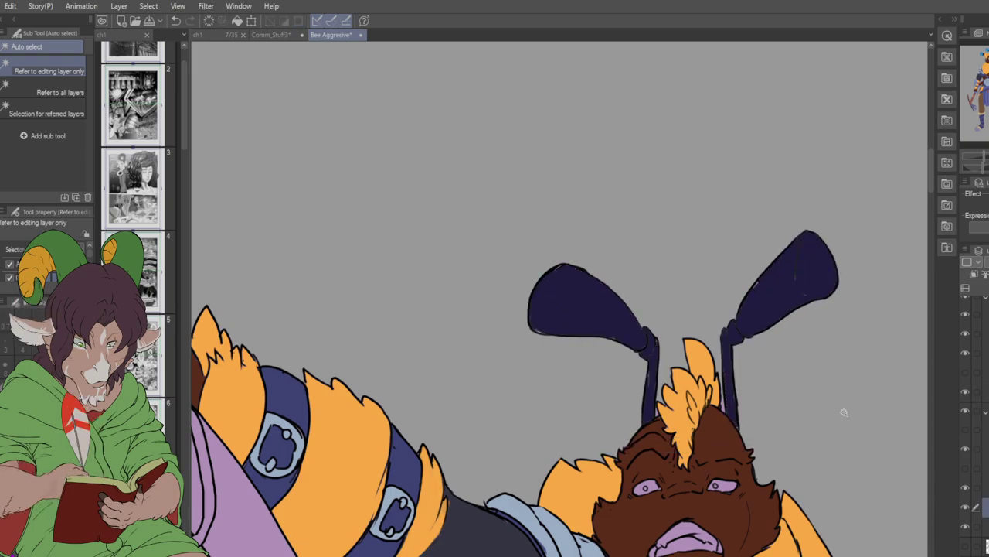
- Touch up the unfilled gaps around the antenna joints in dark indigo with the K Hard 2 brush
{"action": "key", "text": "b"}
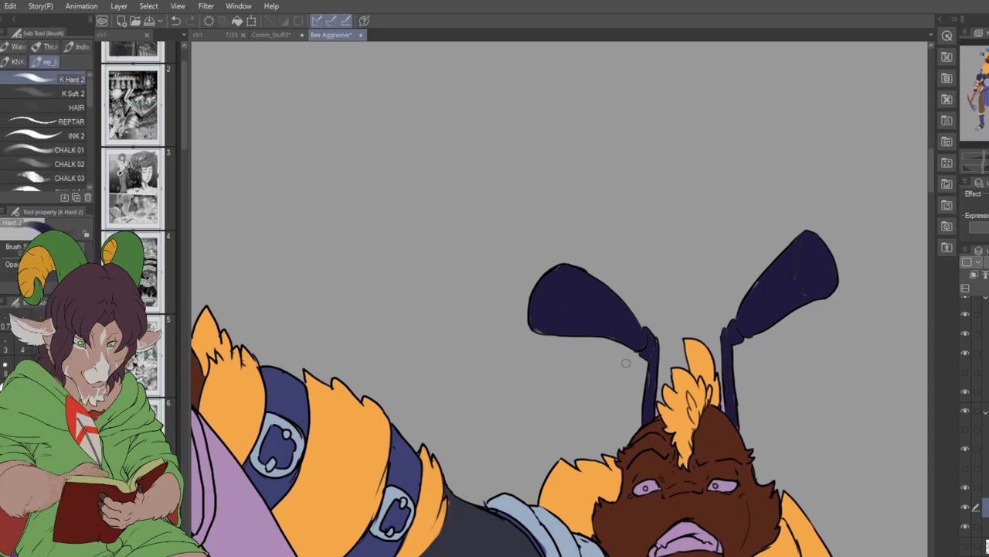
{"action": "mouse_move", "coordinate": [649, 366]}
{"action": "left_mouse_down"}
{"action": "mouse_move", "coordinate": [645, 339]}
{"action": "mouse_move", "coordinate": [648, 349]}
{"action": "left_mouse_up"}
{"action": "mouse_move", "coordinate": [734, 344]}
{"action": "left_mouse_down"}
{"action": "mouse_move", "coordinate": [731, 330]}
{"action": "mouse_move", "coordinate": [728, 354]}
{"action": "left_mouse_up"}
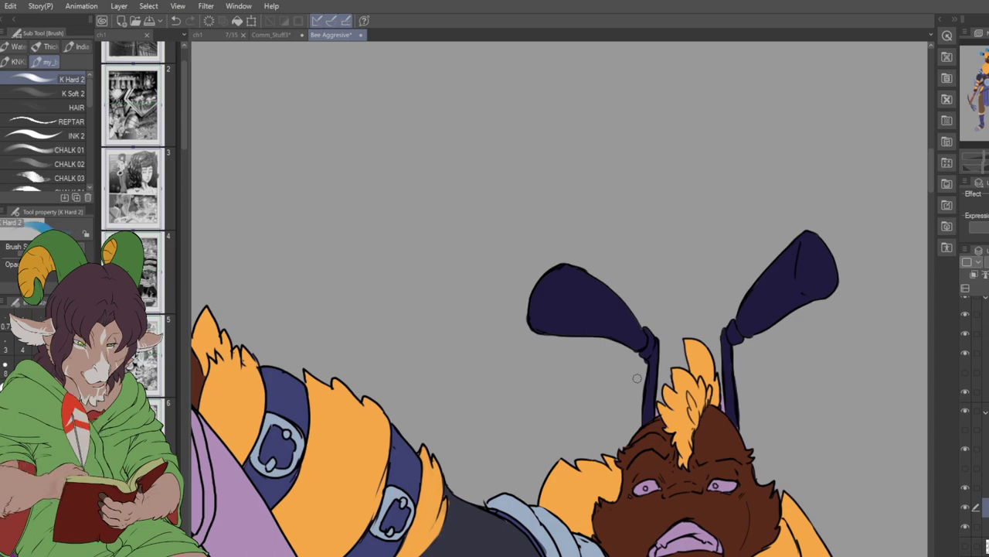
- Paint the wide ends of both upper figure's antennae bright blue with the K Hard 2 brush, leaving the narrow parts dark indigo
{"action": "mouse_move", "coordinate": [555, 280]}
{"action": "left_mouse_down"}
{"action": "mouse_move", "coordinate": [544, 311]}
{"action": "mouse_move", "coordinate": [558, 301]}
{"action": "mouse_move", "coordinate": [545, 317]}
{"action": "mouse_move", "coordinate": [555, 288]}
{"action": "mouse_move", "coordinate": [562, 303]}
{"action": "mouse_move", "coordinate": [562, 270]}
{"action": "mouse_move", "coordinate": [546, 305]}
{"action": "mouse_move", "coordinate": [567, 274]}
{"action": "mouse_move", "coordinate": [544, 329]}
{"action": "mouse_move", "coordinate": [565, 324]}
{"action": "mouse_move", "coordinate": [563, 311]}
{"action": "mouse_move", "coordinate": [563, 330]}
{"action": "mouse_move", "coordinate": [582, 327]}
{"action": "mouse_move", "coordinate": [558, 332]}
{"action": "mouse_move", "coordinate": [585, 314]}
{"action": "mouse_move", "coordinate": [582, 286]}
{"action": "mouse_move", "coordinate": [582, 330]}
{"action": "mouse_move", "coordinate": [573, 333]}
{"action": "mouse_move", "coordinate": [584, 331]}
{"action": "mouse_move", "coordinate": [596, 287]}
{"action": "mouse_move", "coordinate": [585, 280]}
{"action": "mouse_move", "coordinate": [596, 291]}
{"action": "mouse_move", "coordinate": [569, 274]}
{"action": "mouse_move", "coordinate": [589, 290]}
{"action": "left_mouse_up"}
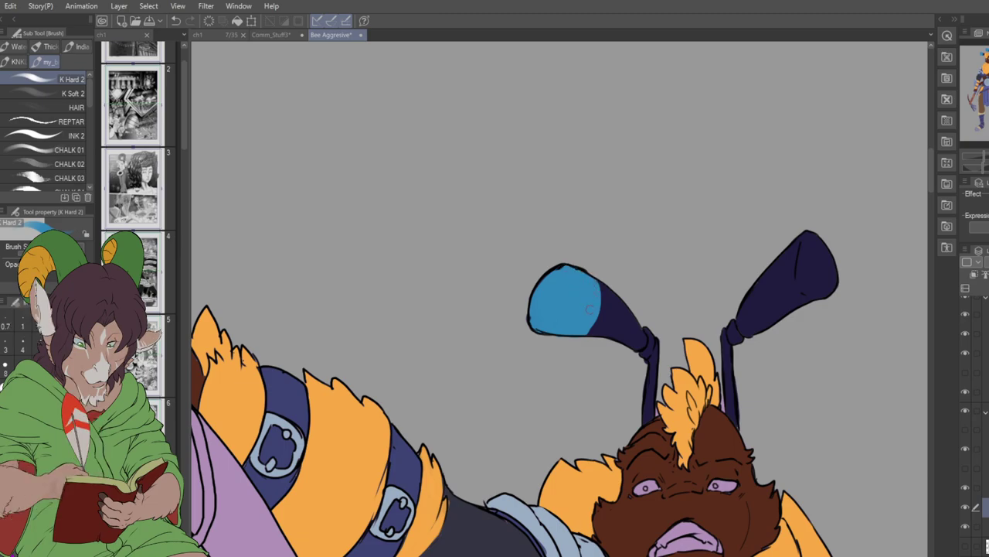
{"action": "mouse_move", "coordinate": [592, 290]}
{"action": "left_mouse_down"}
{"action": "mouse_move", "coordinate": [605, 303]}
{"action": "mouse_move", "coordinate": [589, 331]}
{"action": "left_mouse_up"}
{"action": "left_click_drag", "start_coordinate": [599, 288], "coordinate": [601, 325]}
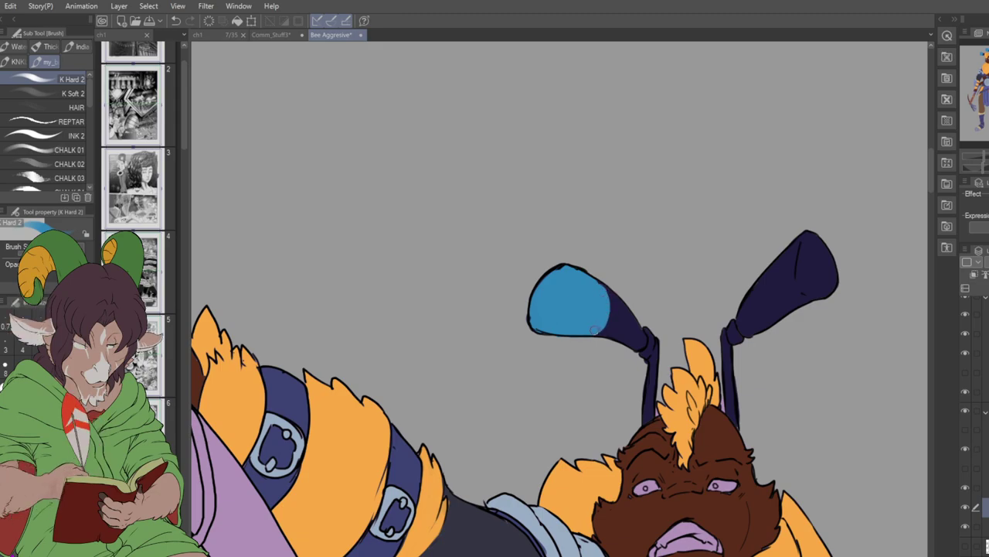
{"action": "mouse_move", "coordinate": [776, 273]}
{"action": "left_mouse_down"}
{"action": "mouse_move", "coordinate": [782, 302]}
{"action": "mouse_move", "coordinate": [780, 259]}
{"action": "mouse_move", "coordinate": [786, 306]}
{"action": "mouse_move", "coordinate": [787, 253]}
{"action": "mouse_move", "coordinate": [788, 298]}
{"action": "mouse_move", "coordinate": [802, 295]}
{"action": "mouse_move", "coordinate": [787, 305]}
{"action": "mouse_move", "coordinate": [808, 293]}
{"action": "mouse_move", "coordinate": [798, 289]}
{"action": "mouse_move", "coordinate": [802, 249]}
{"action": "mouse_move", "coordinate": [792, 270]}
{"action": "mouse_move", "coordinate": [803, 243]}
{"action": "mouse_move", "coordinate": [787, 257]}
{"action": "mouse_move", "coordinate": [807, 237]}
{"action": "mouse_move", "coordinate": [784, 257]}
{"action": "mouse_move", "coordinate": [811, 240]}
{"action": "mouse_move", "coordinate": [809, 289]}
{"action": "mouse_move", "coordinate": [816, 282]}
{"action": "mouse_move", "coordinate": [803, 293]}
{"action": "mouse_move", "coordinate": [817, 273]}
{"action": "mouse_move", "coordinate": [816, 290]}
{"action": "mouse_move", "coordinate": [815, 257]}
{"action": "mouse_move", "coordinate": [821, 288]}
{"action": "mouse_move", "coordinate": [814, 252]}
{"action": "mouse_move", "coordinate": [827, 290]}
{"action": "mouse_move", "coordinate": [816, 250]}
{"action": "left_mouse_up"}
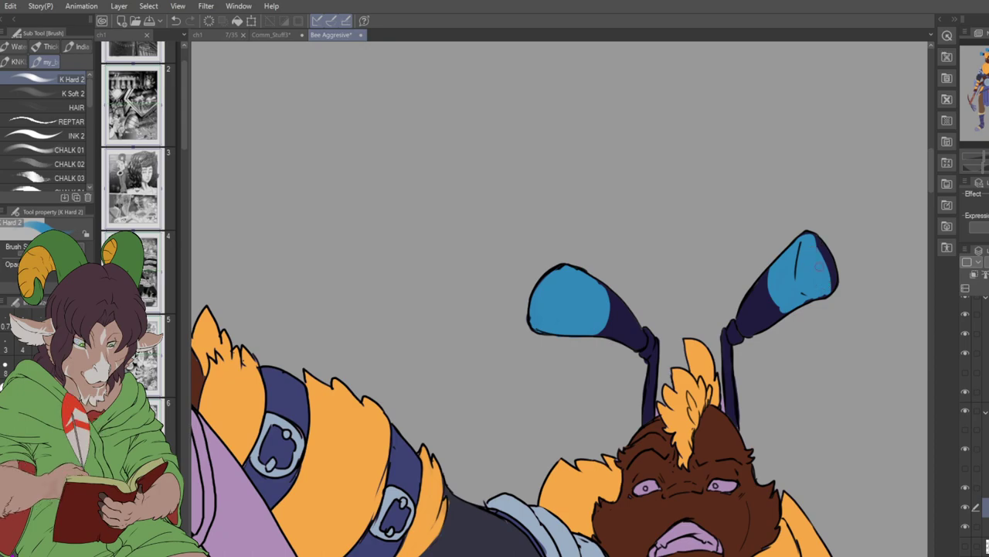
{"action": "left_click_drag", "start_coordinate": [827, 246], "coordinate": [835, 288]}
{"action": "left_click_drag", "start_coordinate": [801, 240], "coordinate": [794, 269]}
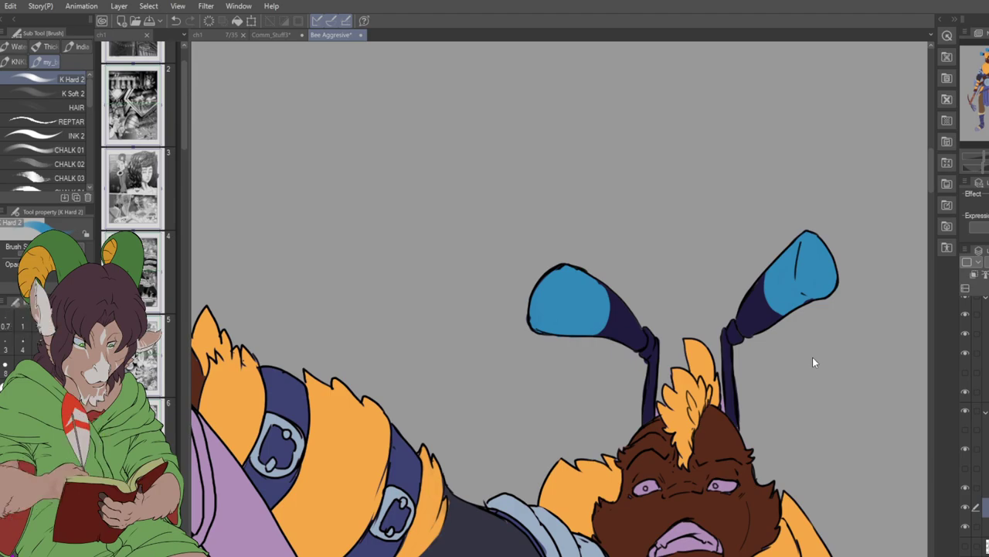
- Sample the mouth colours from the lower figure and paint the upper figure's teeth off-white and gums pinkish red
{"action": "scroll", "coordinate": [654, 320], "scroll_direction": "down", "scroll_amount": 5}
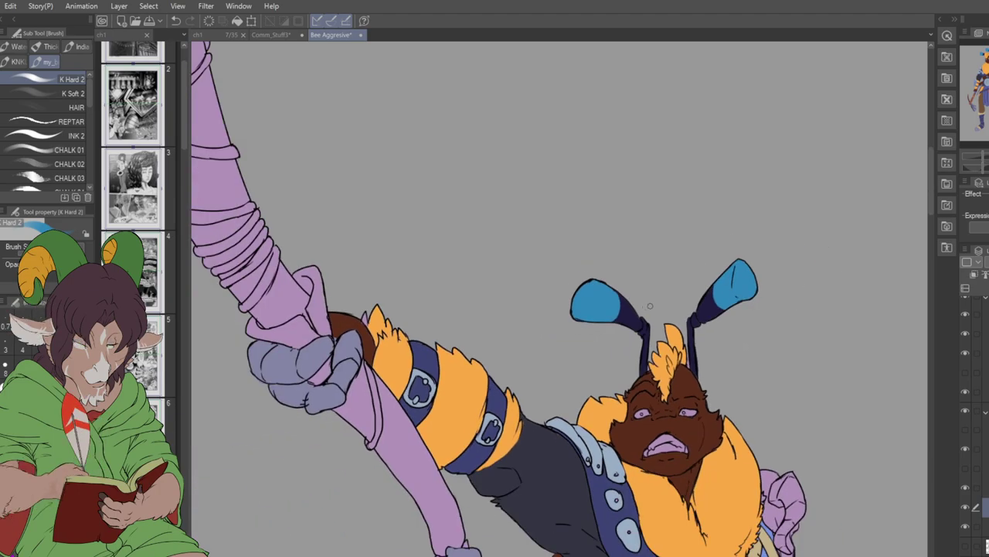
{"action": "scroll", "coordinate": [650, 409], "scroll_direction": "down", "scroll_amount": 3}
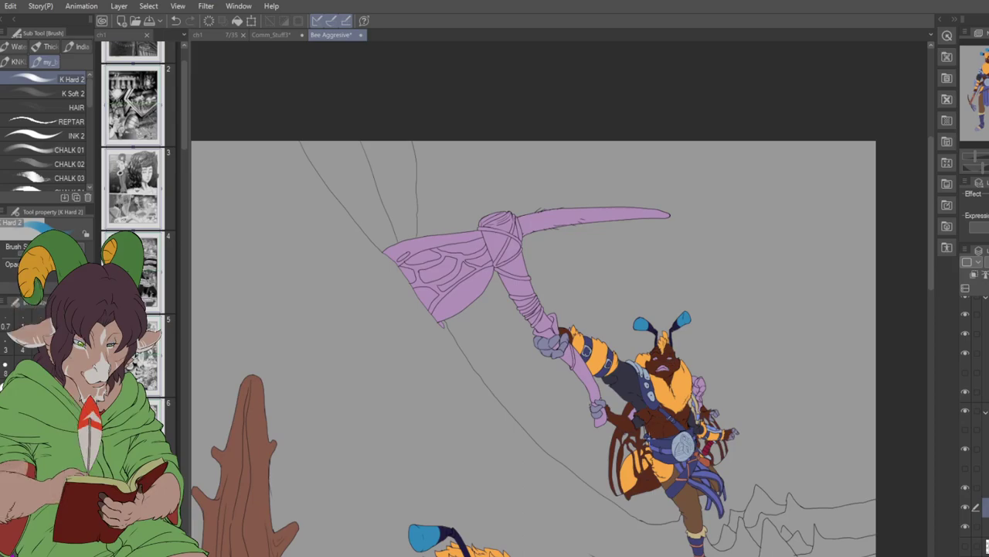
{"action": "scroll", "coordinate": [553, 533], "scroll_direction": "up", "scroll_amount": 3}
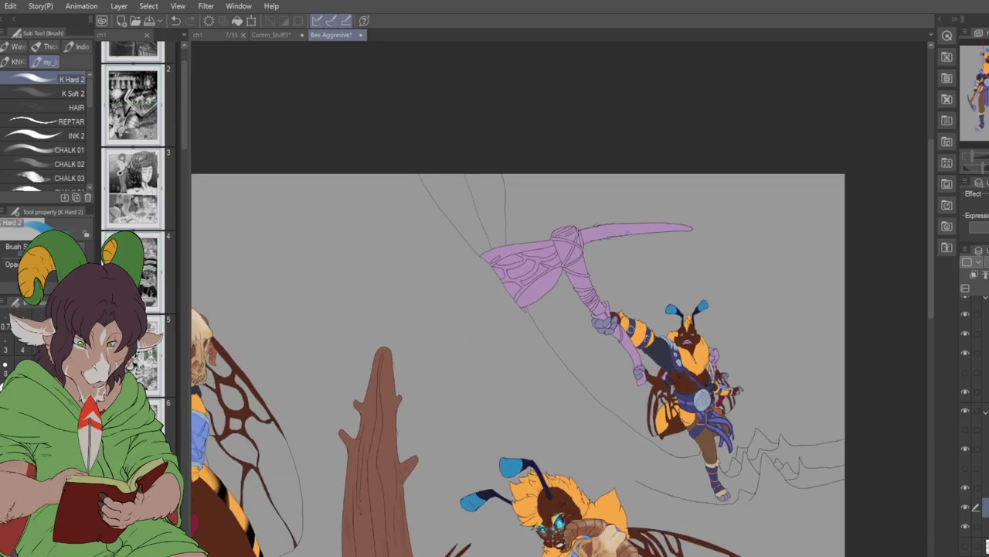
{"action": "scroll", "coordinate": [553, 533], "scroll_direction": "up", "scroll_amount": 2}
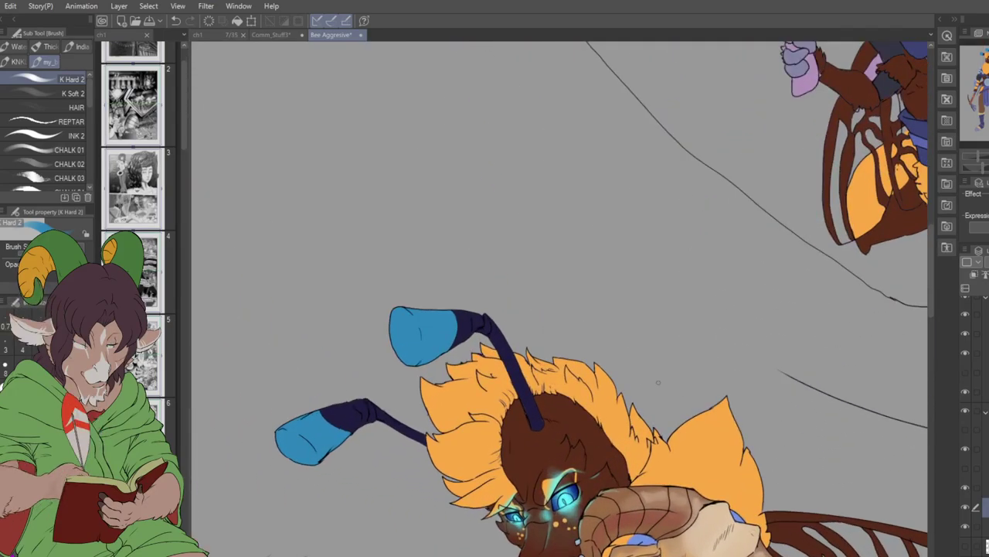
{"action": "left_click_drag", "start_coordinate": [495, 464], "coordinate": [630, 35]}
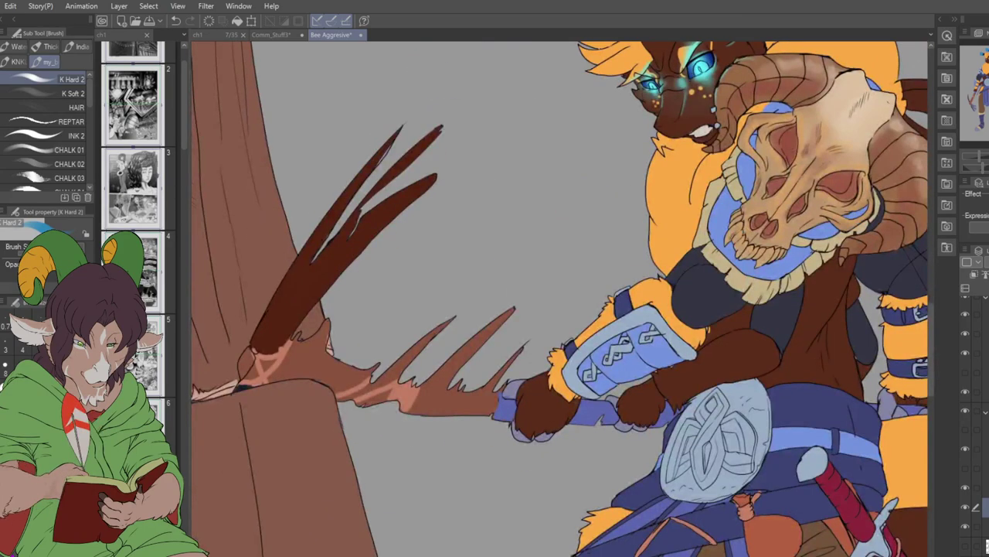
{"action": "scroll", "coordinate": [731, 93], "scroll_direction": "up", "scroll_amount": 2}
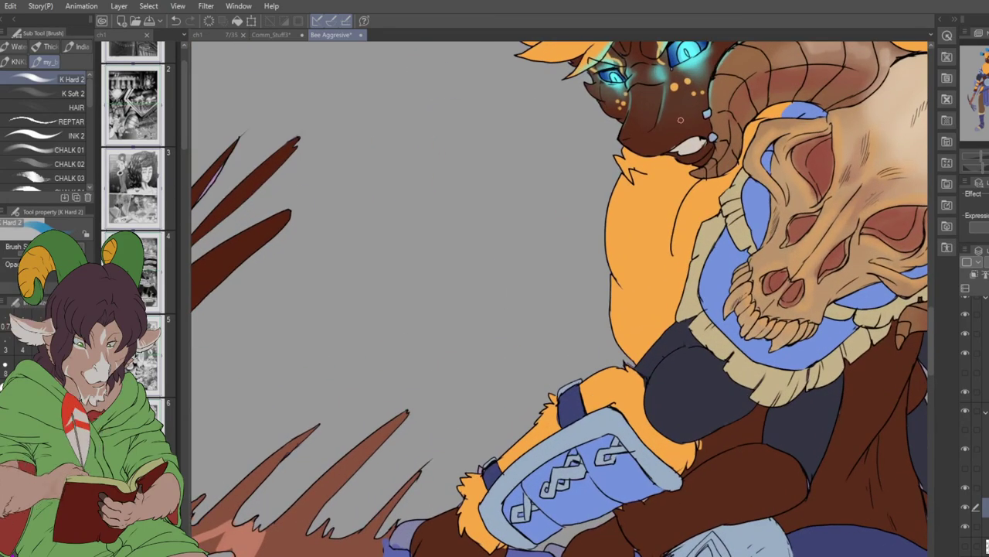
{"action": "key", "text": "i"}
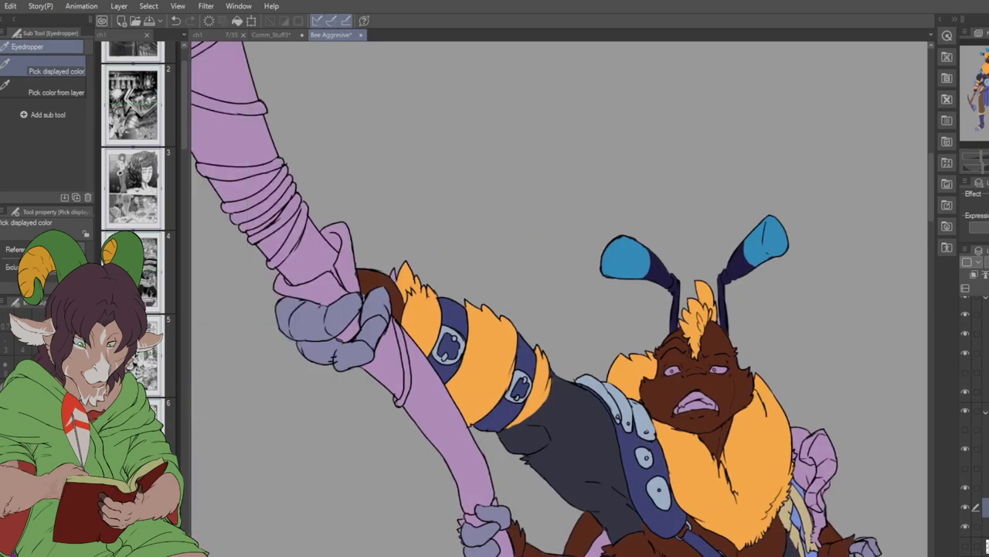
{"action": "scroll", "coordinate": [688, 373], "scroll_direction": "up", "scroll_amount": 4}
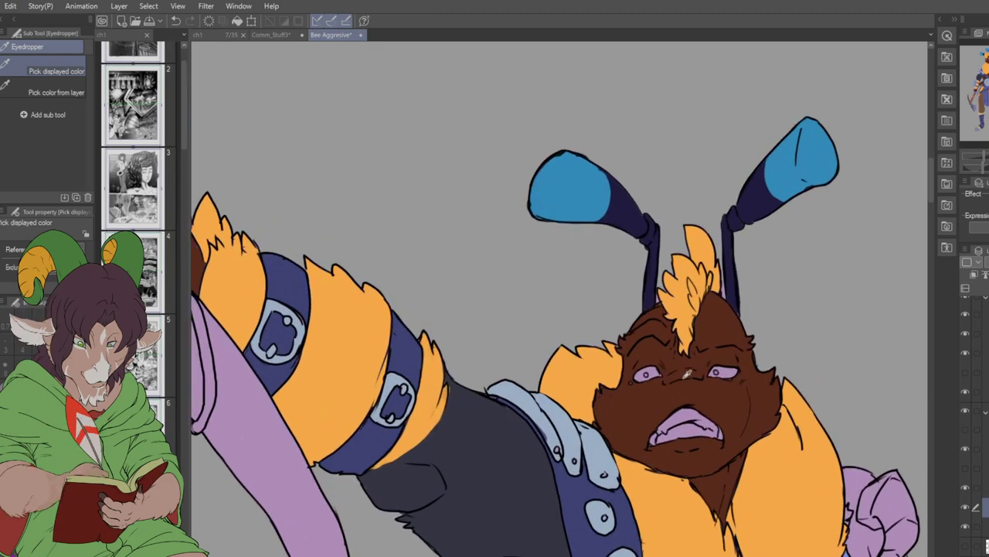
{"action": "key", "text": "b"}
{"action": "mouse_move", "coordinate": [657, 437]}
{"action": "left_mouse_down"}
{"action": "mouse_move", "coordinate": [681, 412]}
{"action": "mouse_move", "coordinate": [685, 429]}
{"action": "mouse_move", "coordinate": [685, 410]}
{"action": "mouse_move", "coordinate": [682, 433]}
{"action": "mouse_move", "coordinate": [719, 419]}
{"action": "left_mouse_up"}
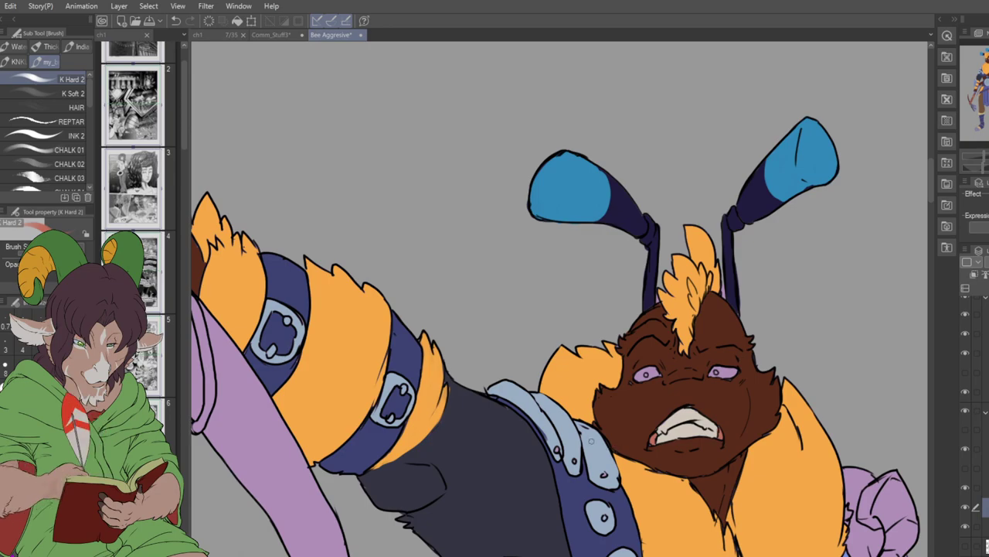
- Sample the deep blue from the standing figure's eye and paint both of the upper figure's eyes with the K Hard 2 brush
{"action": "scroll", "coordinate": [590, 440], "scroll_direction": "down", "scroll_amount": 5}
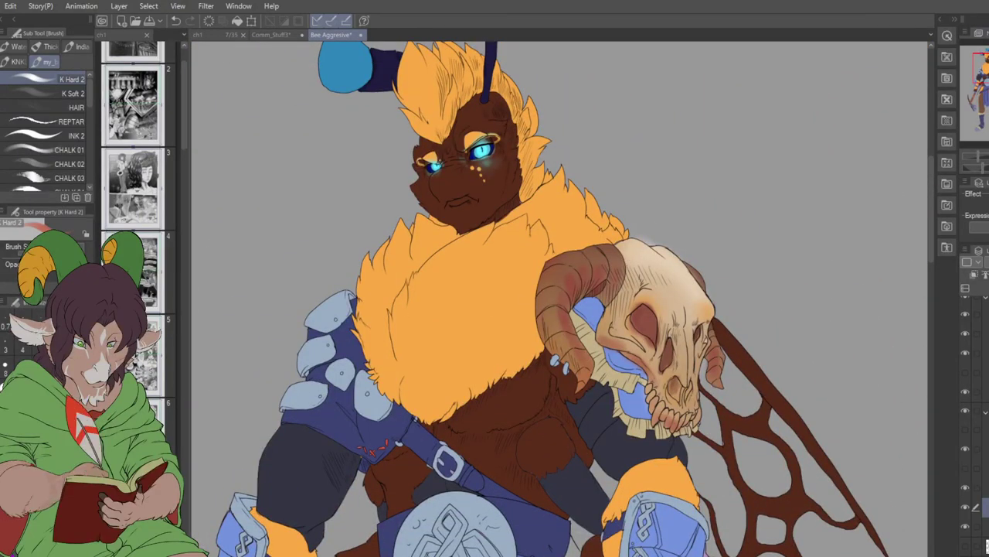
{"action": "scroll", "coordinate": [483, 147], "scroll_direction": "up", "scroll_amount": 5}
{"action": "key", "text": "i"}
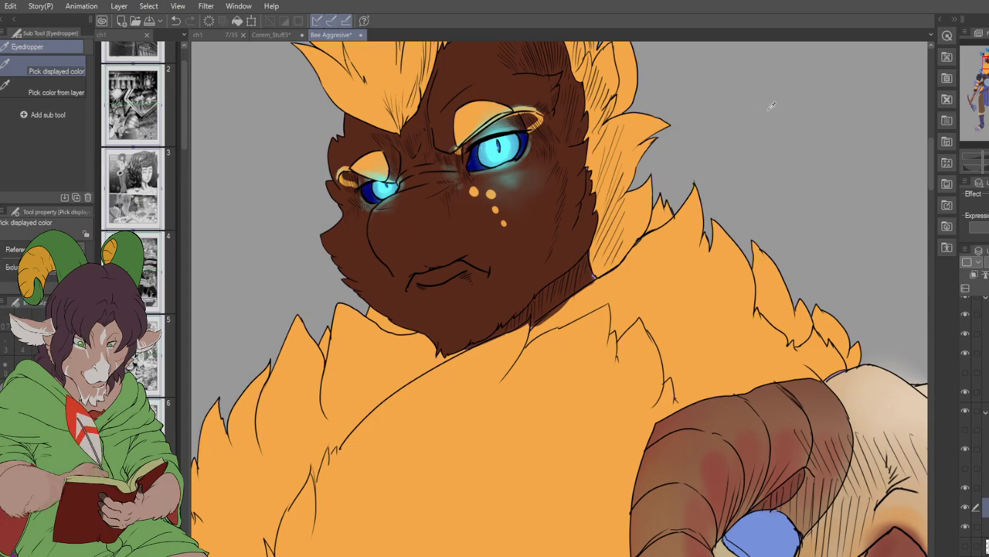
{"action": "scroll", "coordinate": [560, 299], "scroll_direction": "down", "scroll_amount": 10}
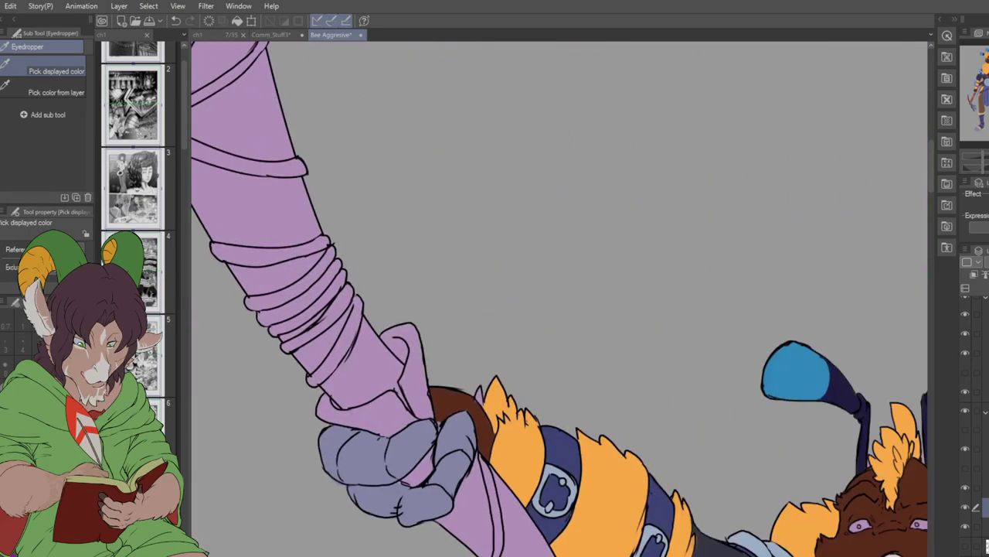
{"action": "scroll", "coordinate": [761, 143], "scroll_direction": "up", "scroll_amount": 5}
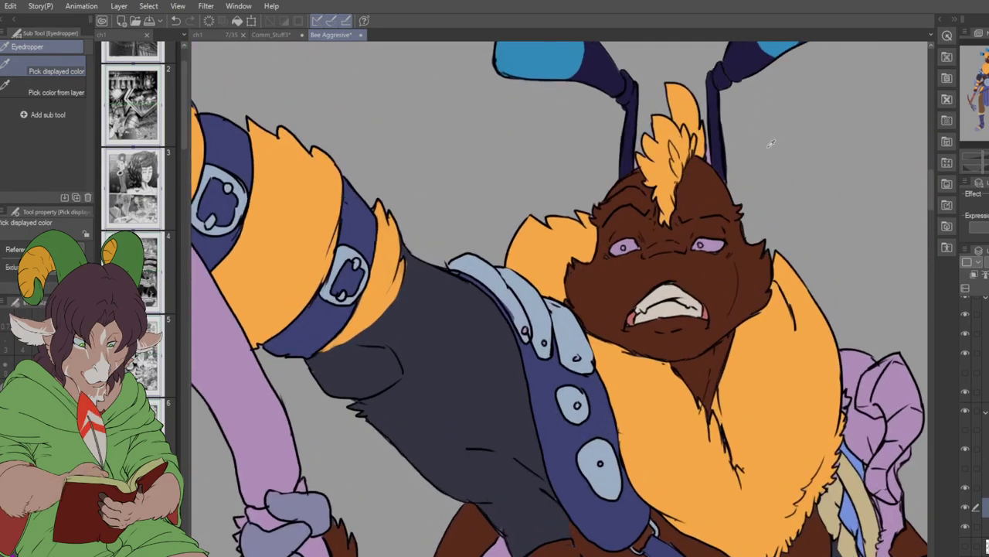
{"action": "key", "text": "b"}
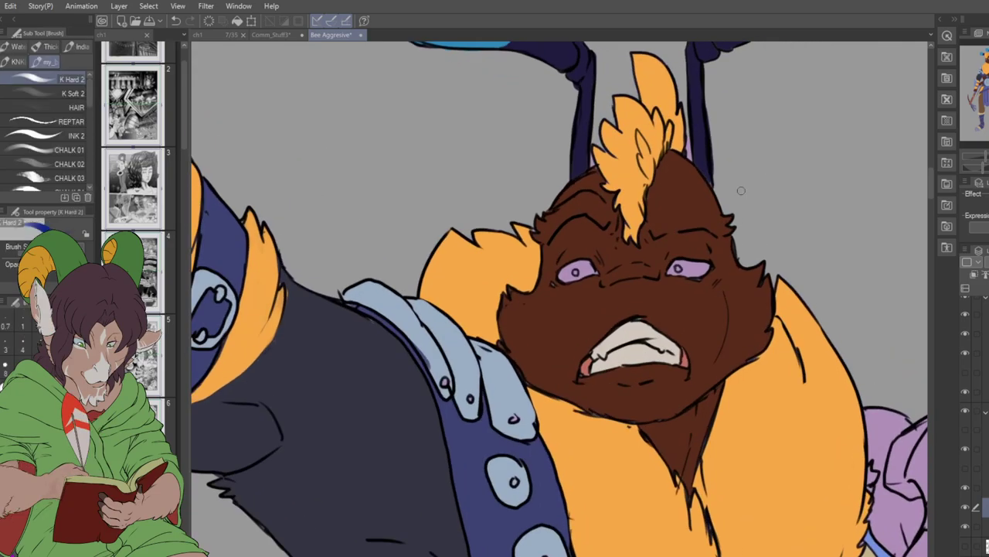
{"action": "left_click_drag", "start_coordinate": [686, 269], "coordinate": [678, 270]}
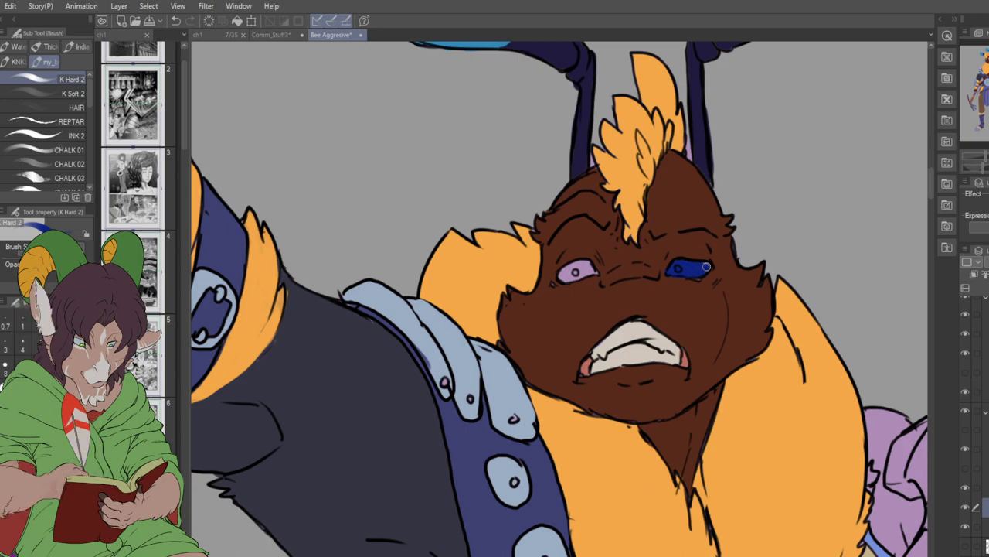
{"action": "mouse_move", "coordinate": [573, 272]}
{"action": "left_mouse_down"}
{"action": "mouse_move", "coordinate": [565, 274]}
{"action": "mouse_move", "coordinate": [591, 268]}
{"action": "mouse_move", "coordinate": [576, 265]}
{"action": "mouse_move", "coordinate": [596, 277]}
{"action": "left_mouse_up"}
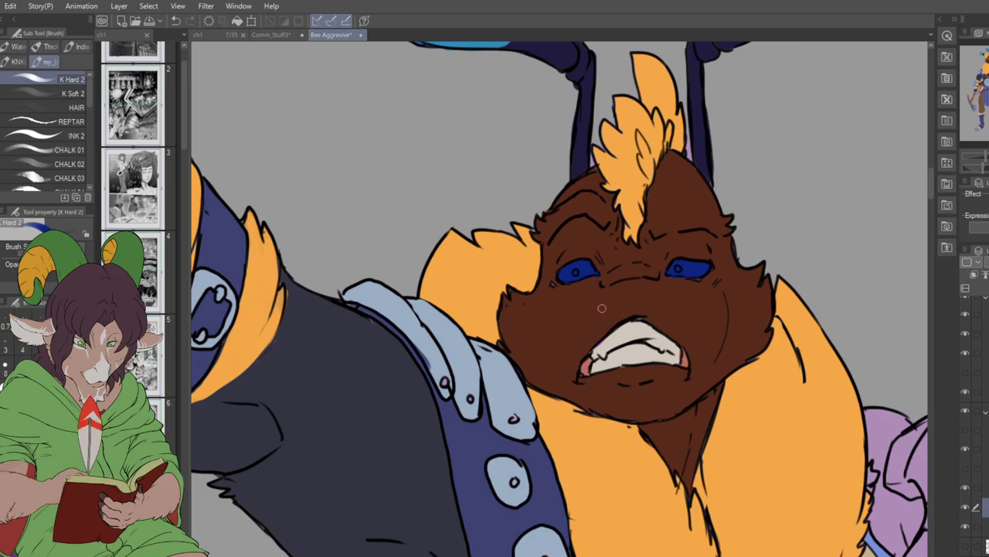
{"action": "key", "text": "i"}
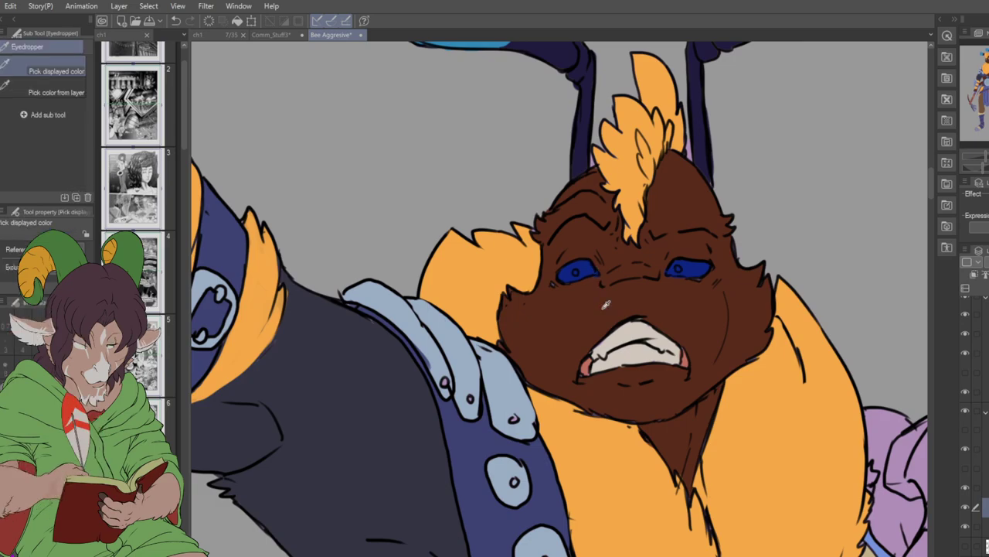
- Sample the light blue from the standing figure's iris and paint both of the upper figure's irises with the K Hard 2 brush
{"action": "key", "text": "b"}
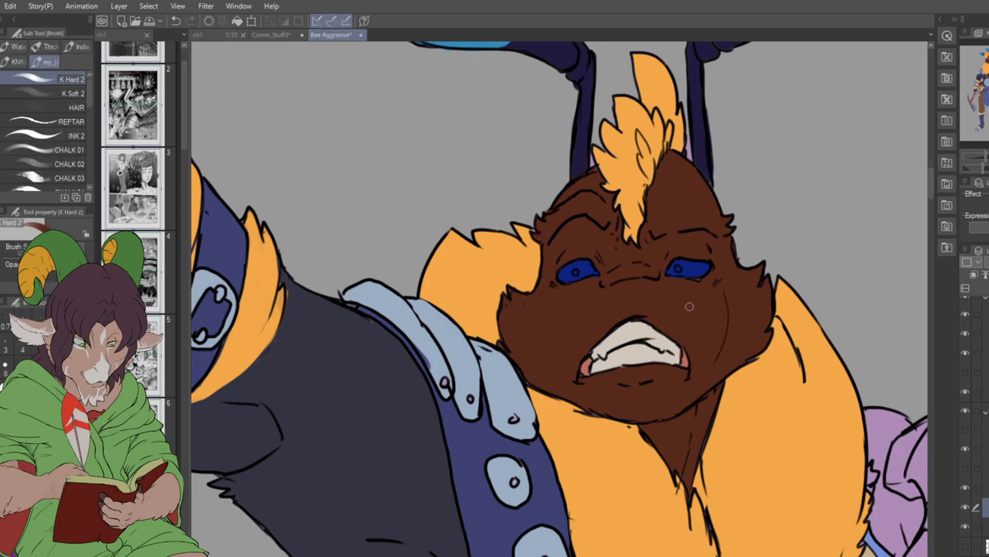
{"action": "scroll", "coordinate": [619, 334], "scroll_direction": "down", "scroll_amount": 4}
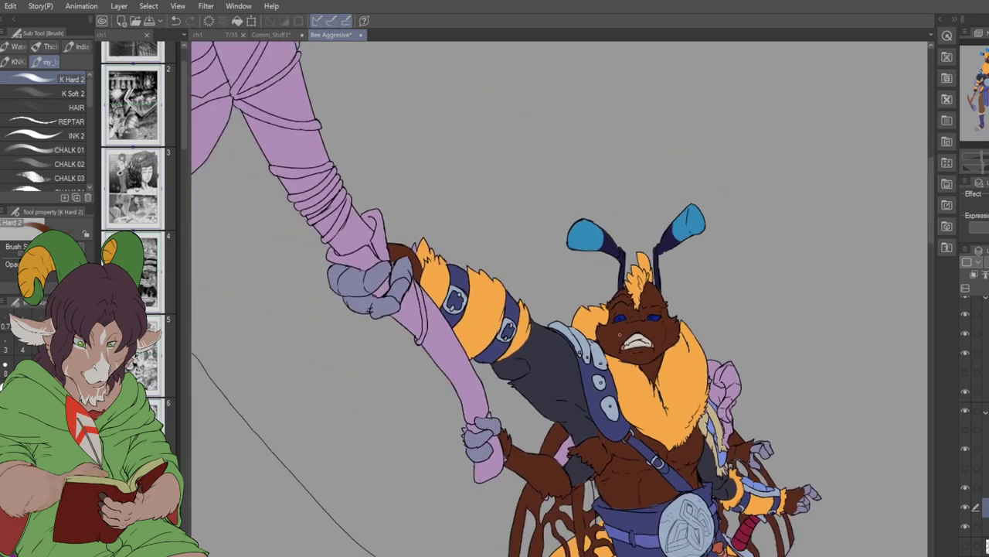
{"action": "scroll", "coordinate": [618, 334], "scroll_direction": "down", "scroll_amount": 2}
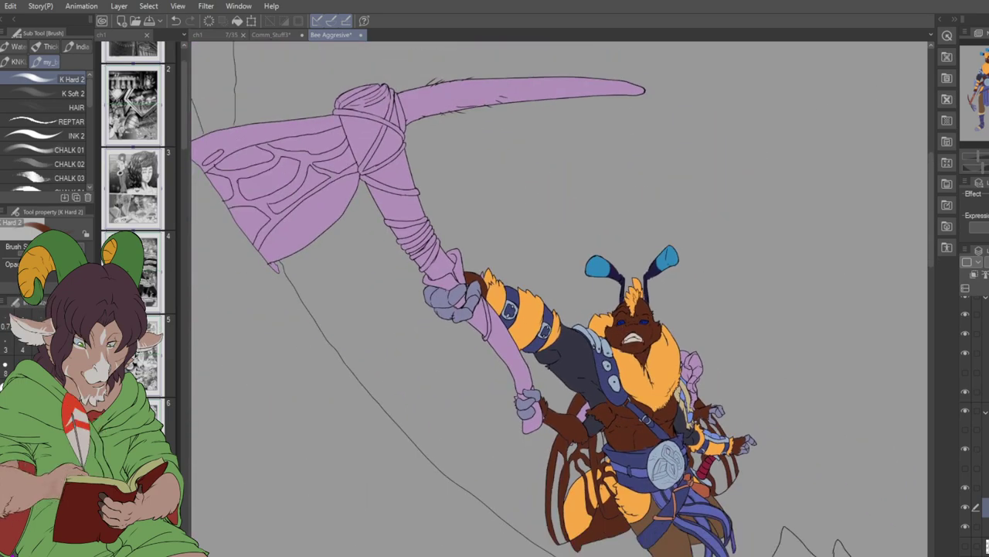
{"action": "scroll", "coordinate": [618, 334], "scroll_direction": "up", "scroll_amount": 4}
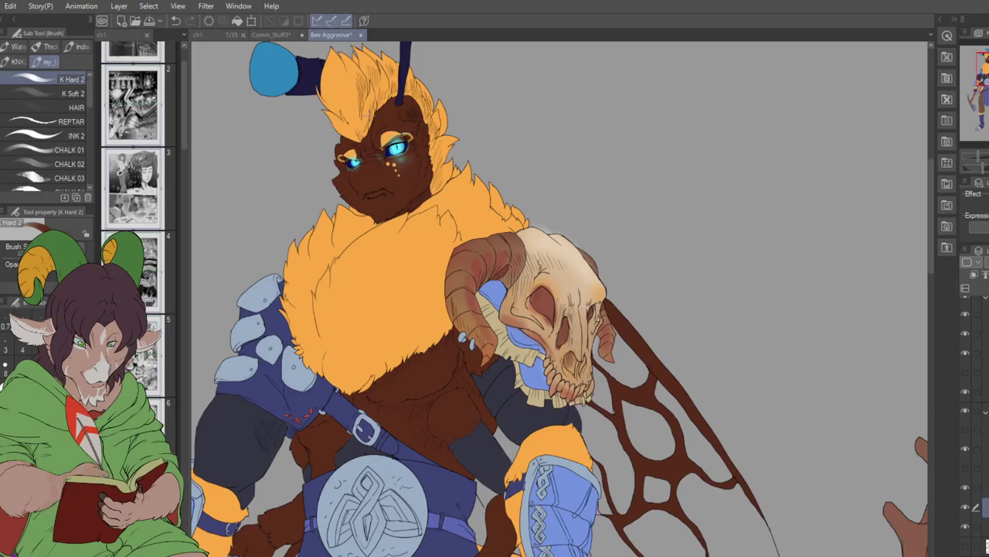
{"action": "scroll", "coordinate": [397, 137], "scroll_direction": "up", "scroll_amount": 5}
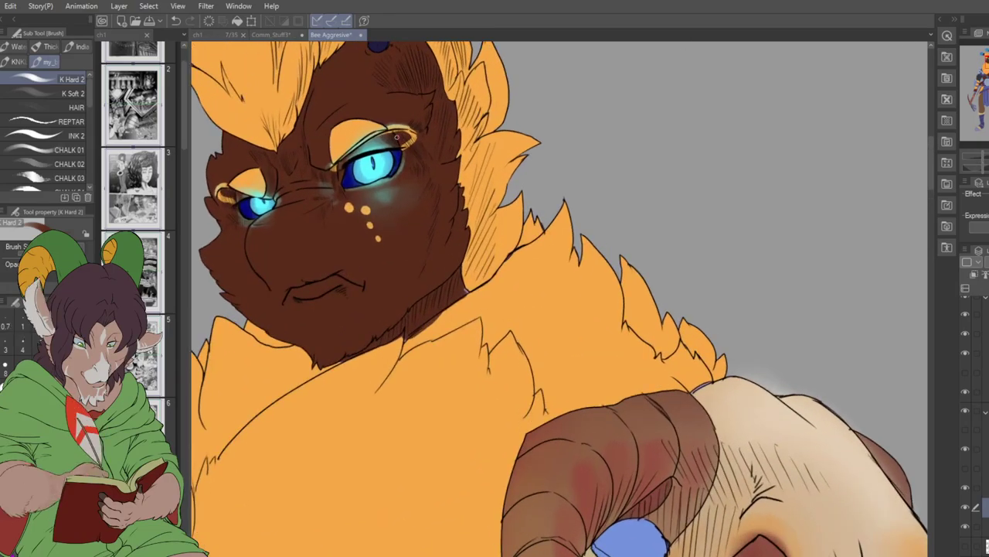
{"action": "key", "text": "i"}
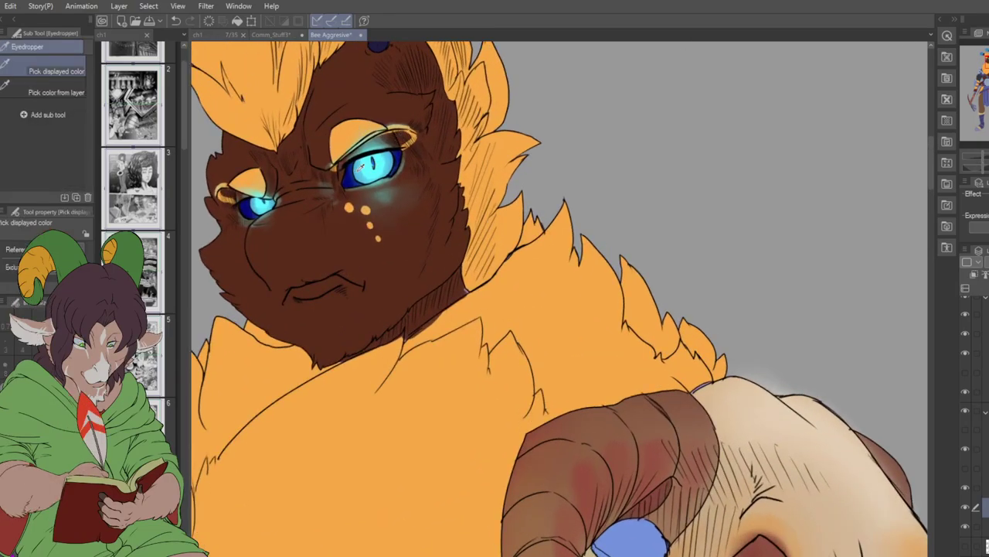
{"action": "scroll", "coordinate": [560, 298], "scroll_direction": "down", "scroll_amount": 4}
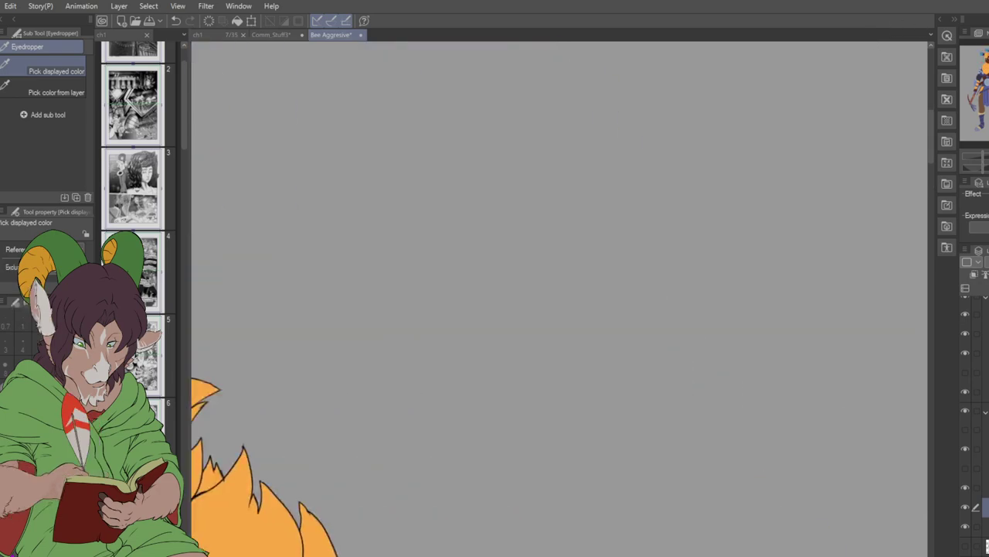
{"action": "scroll", "coordinate": [742, 220], "scroll_direction": "up", "scroll_amount": 4}
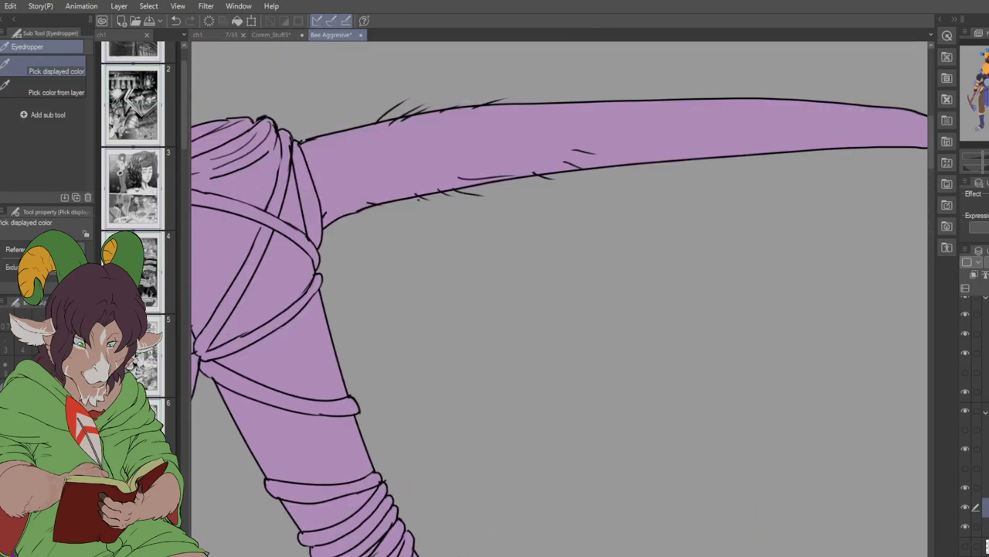
{"action": "scroll", "coordinate": [570, 186], "scroll_direction": "up", "scroll_amount": 4}
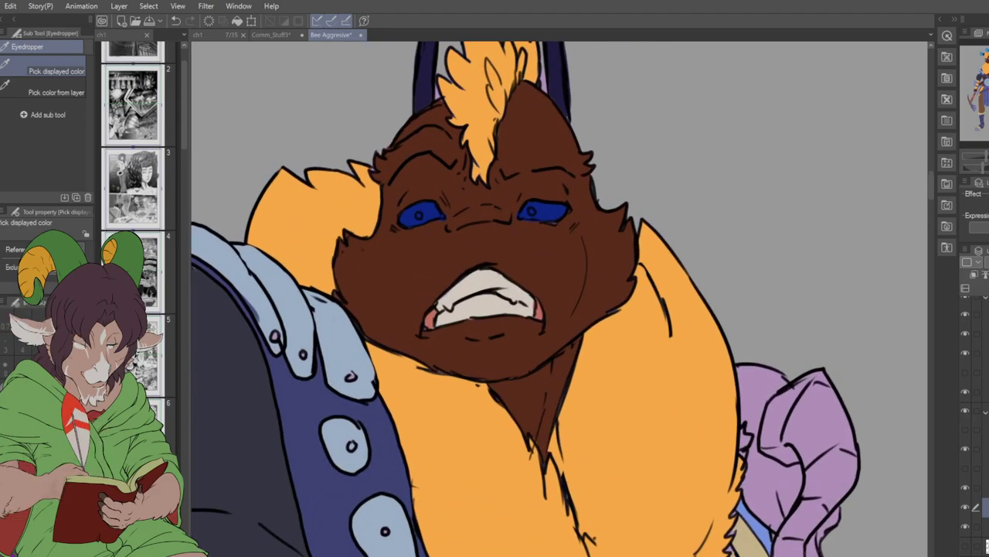
{"action": "key", "text": "b"}
{"action": "left_click_drag", "start_coordinate": [415, 212], "coordinate": [418, 215]}
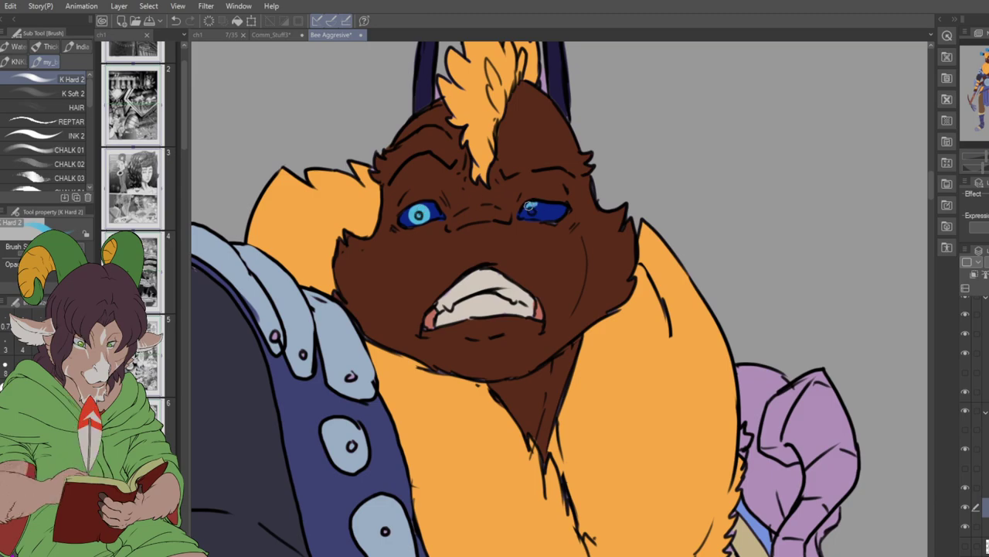
{"action": "left_click_drag", "start_coordinate": [531, 210], "coordinate": [523, 215]}
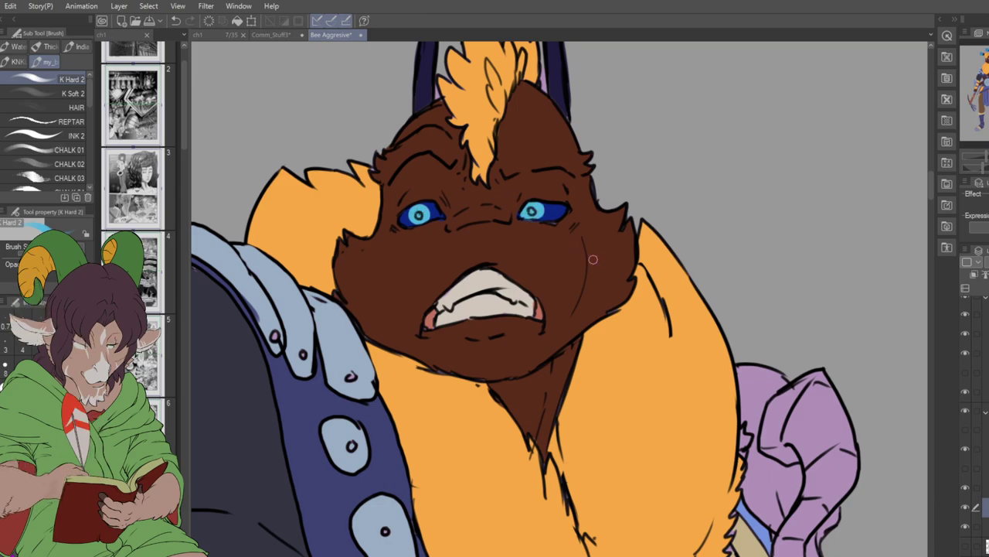
- Sample the bright cyan from the standing figure's eye and add elliptical Foreground to transparent gradient glows over both of the upper figure's eyes
{"action": "scroll", "coordinate": [592, 260], "scroll_direction": "down", "scroll_amount": 10}
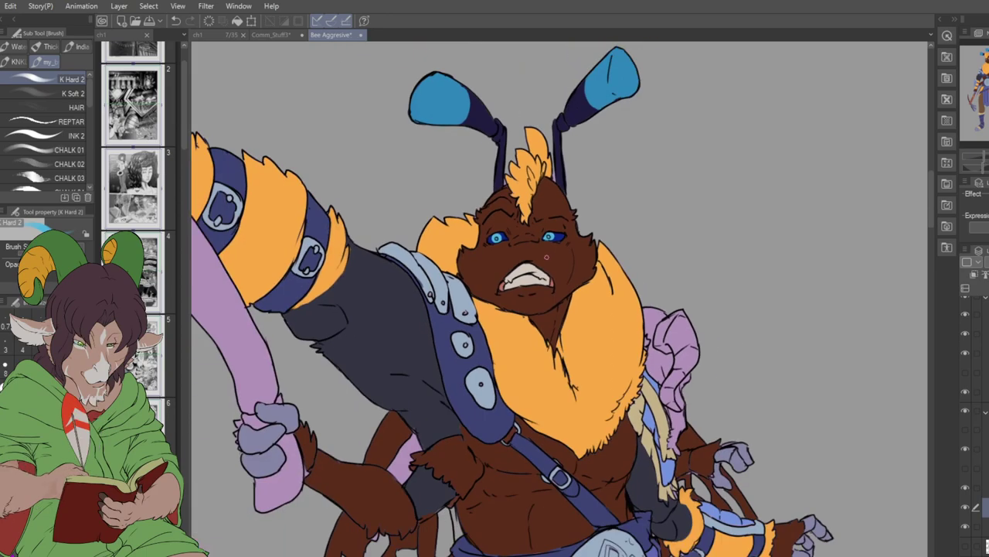
{"action": "scroll", "coordinate": [569, 261], "scroll_direction": "down", "scroll_amount": 3}
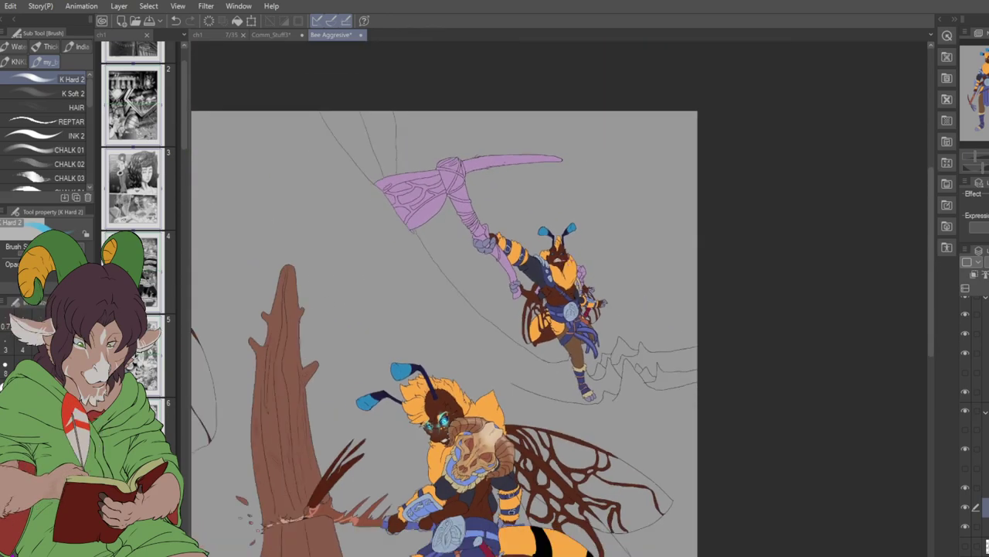
{"action": "scroll", "coordinate": [483, 261], "scroll_direction": "down", "scroll_amount": 3}
{"action": "scroll", "coordinate": [409, 355], "scroll_direction": "down", "scroll_amount": 3}
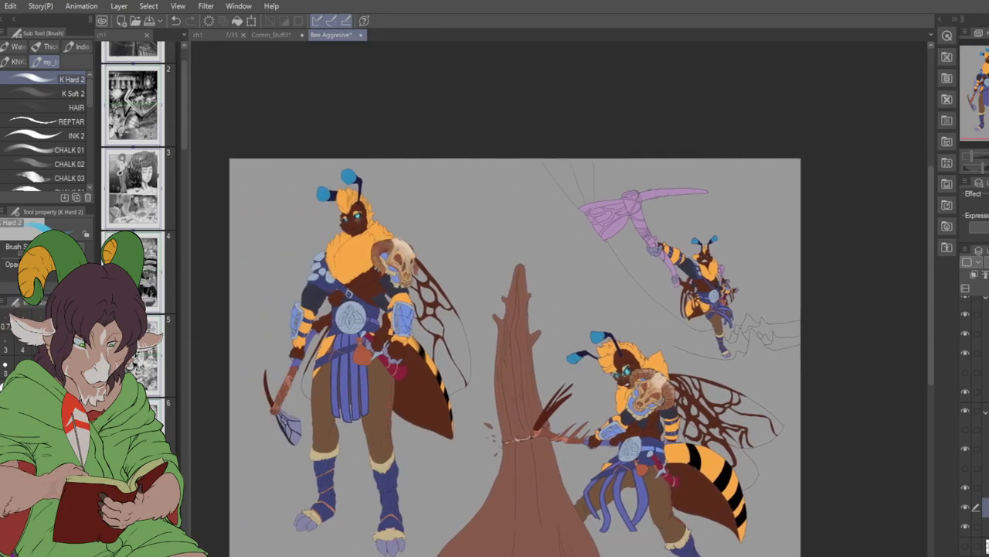
{"action": "scroll", "coordinate": [402, 324], "scroll_direction": "up", "scroll_amount": 6}
{"action": "scroll", "coordinate": [417, 222], "scroll_direction": "up", "scroll_amount": 8}
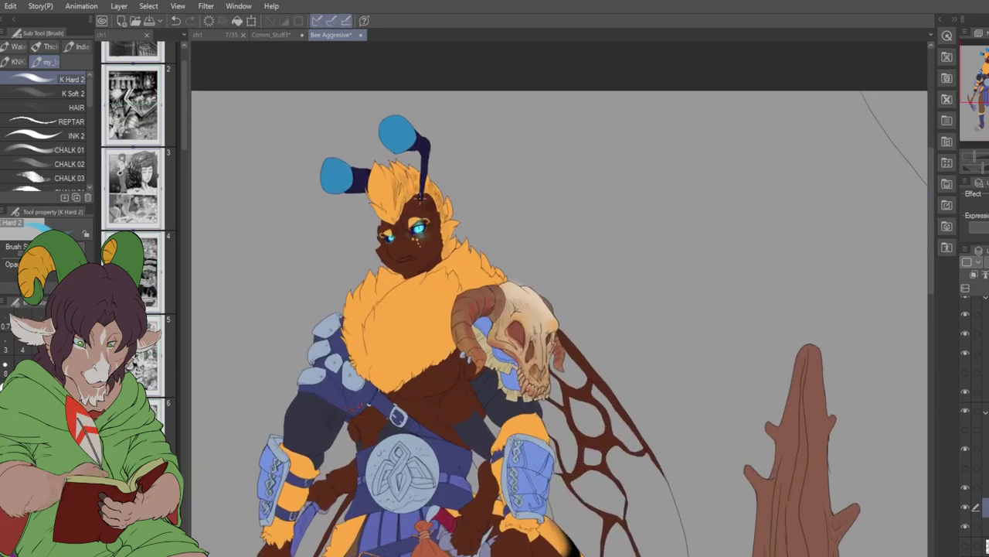
{"action": "scroll", "coordinate": [418, 219], "scroll_direction": "up", "scroll_amount": 2}
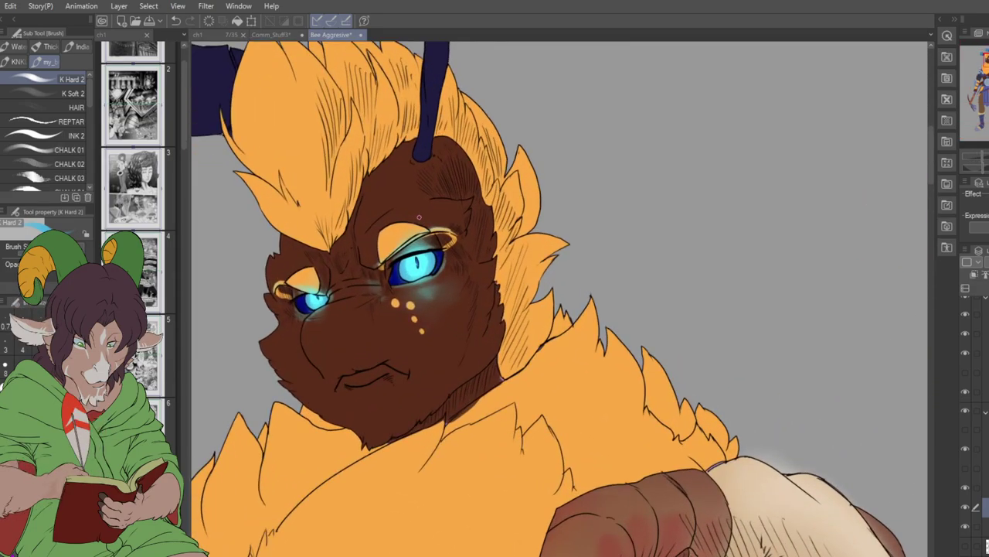
{"action": "key", "text": "i"}
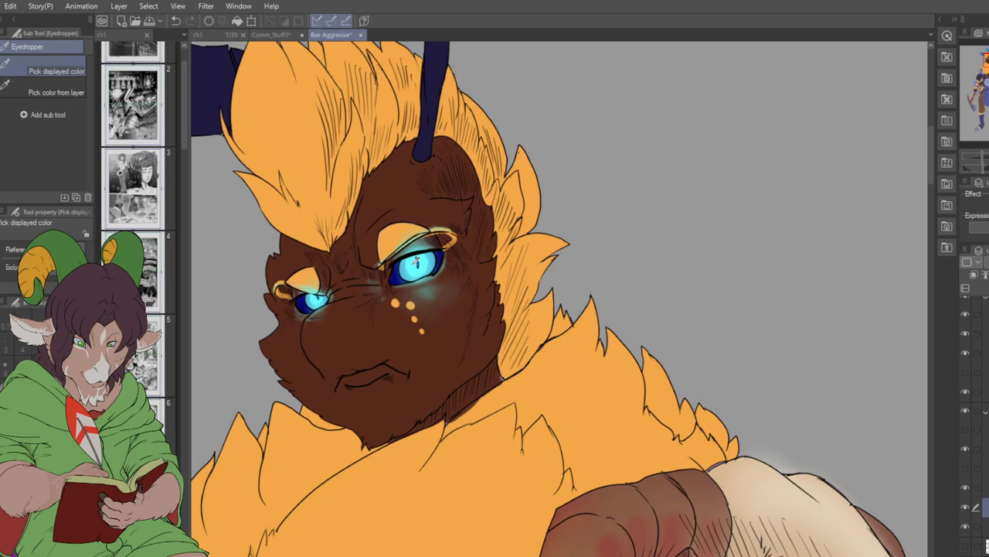
{"action": "left_click_drag", "start_coordinate": [418, 255], "coordinate": [571, 542]}
{"action": "left_click_drag", "start_coordinate": [924, 309], "coordinate": [4, 231]}
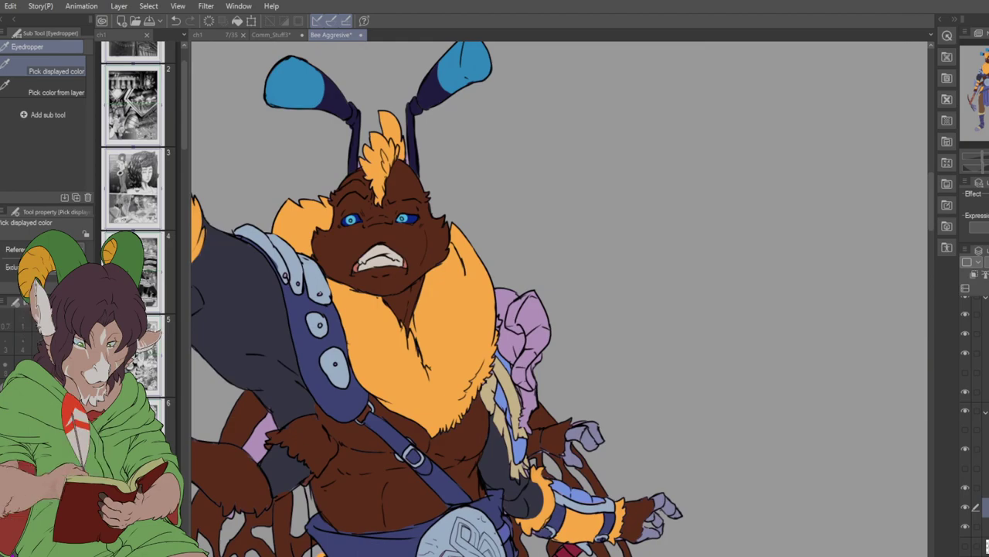
{"action": "scroll", "coordinate": [357, 176], "scroll_direction": "up", "scroll_amount": 1}
{"action": "scroll", "coordinate": [356, 177], "scroll_direction": "up", "scroll_amount": 1}
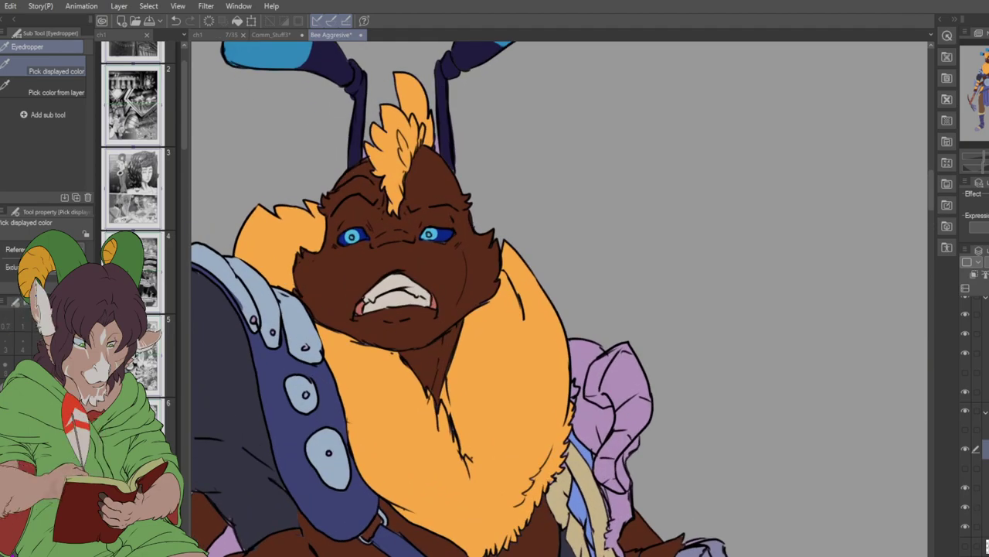
{"action": "key", "text": "g"}
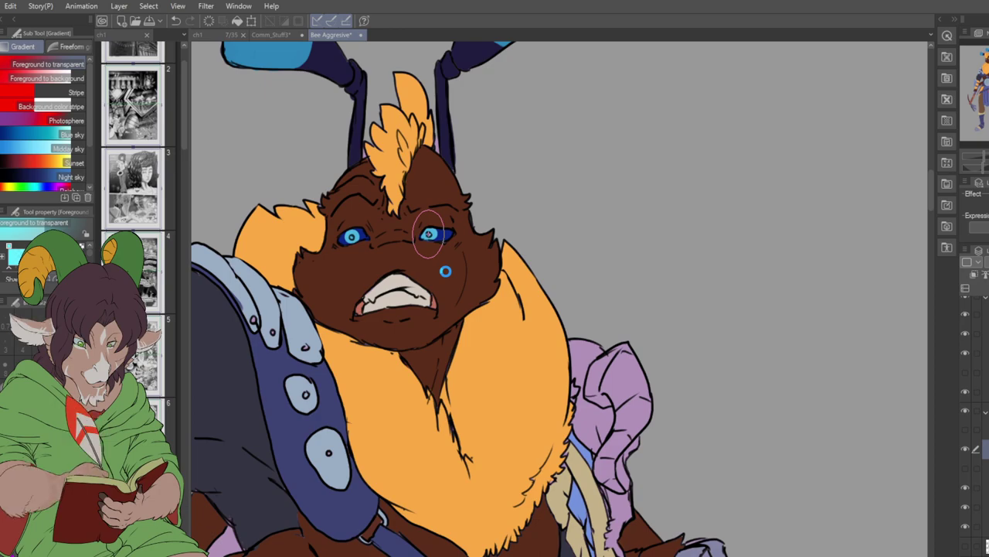
{"action": "left_click", "coordinate": [429, 235]}
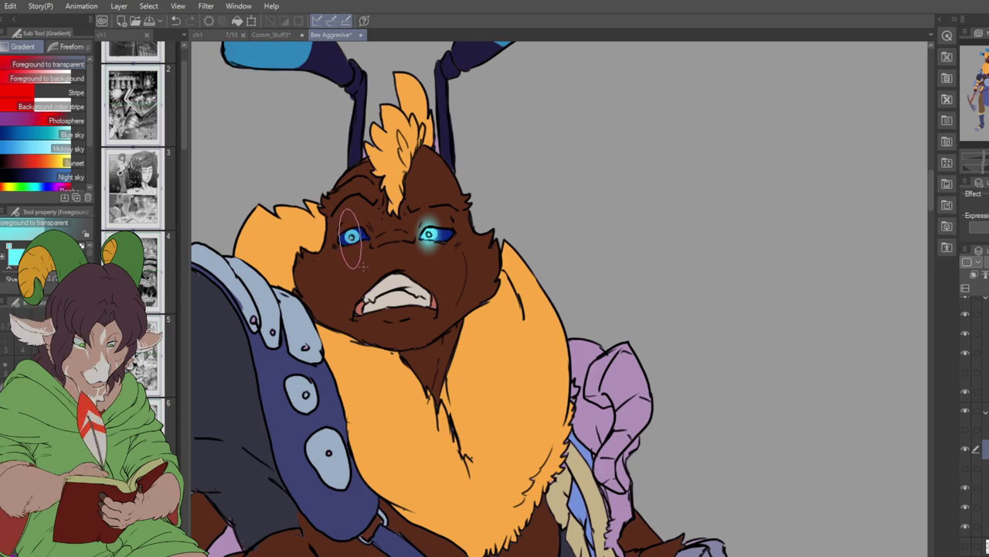
{"action": "left_click", "coordinate": [361, 265]}
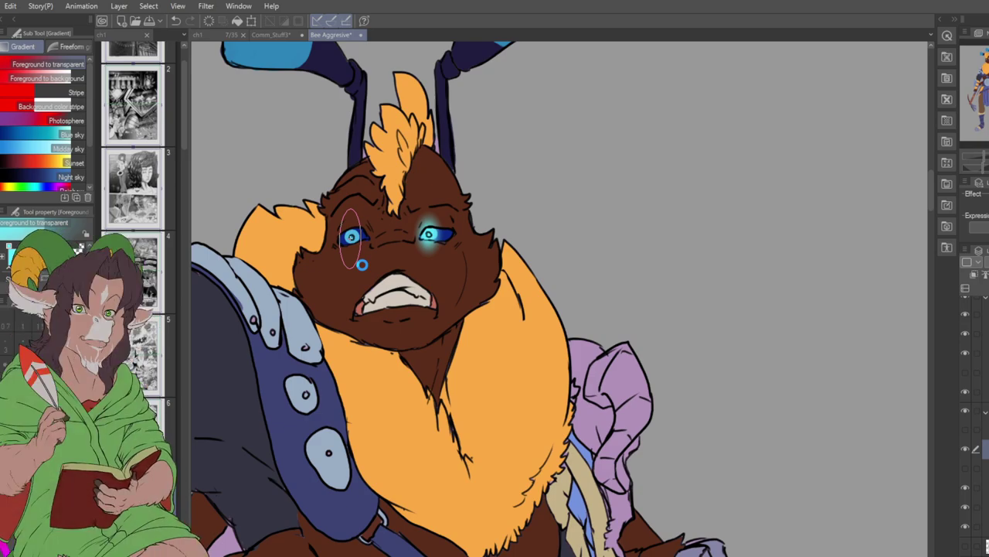
{"action": "key", "text": "ctrl+d"}
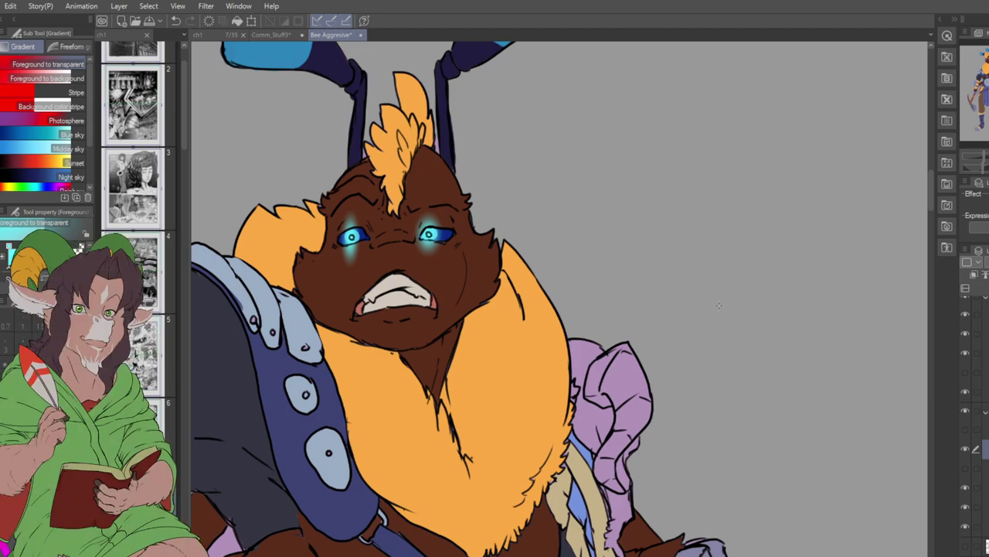
- Brush soft cyan reflected light along both of the upper figure's brows with the K Soft 2 brush
{"action": "key", "text": "b"}
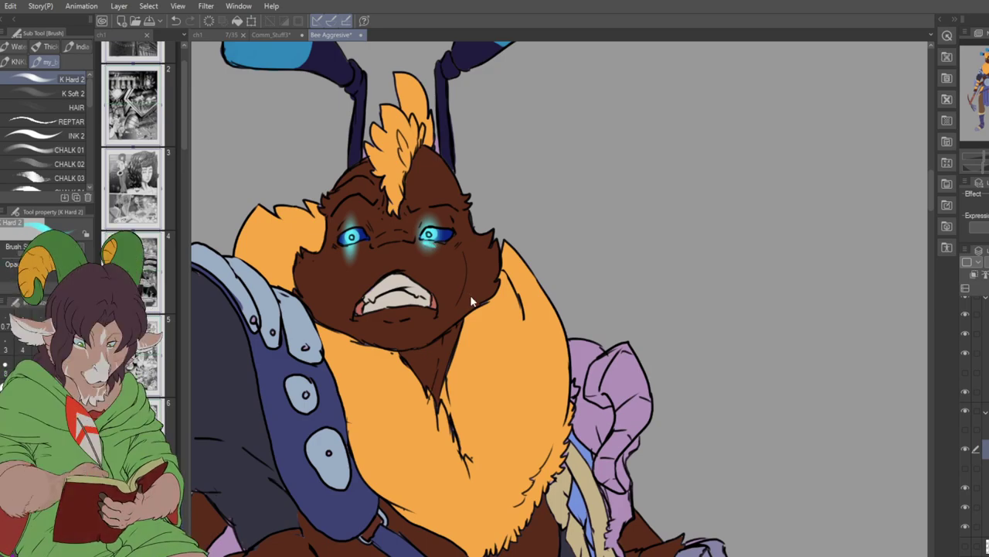
{"action": "left_click", "coordinate": [67, 94]}
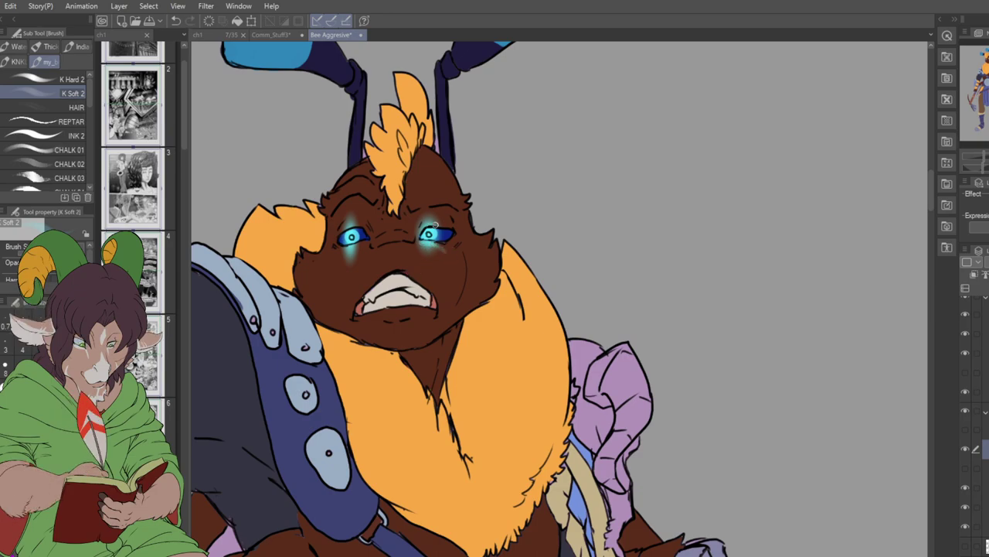
{"action": "left_click_drag", "start_coordinate": [424, 206], "coordinate": [440, 201]}
{"action": "mouse_move", "coordinate": [360, 203]}
{"action": "left_mouse_down"}
{"action": "mouse_move", "coordinate": [357, 195]}
{"action": "mouse_move", "coordinate": [372, 201]}
{"action": "left_mouse_up"}
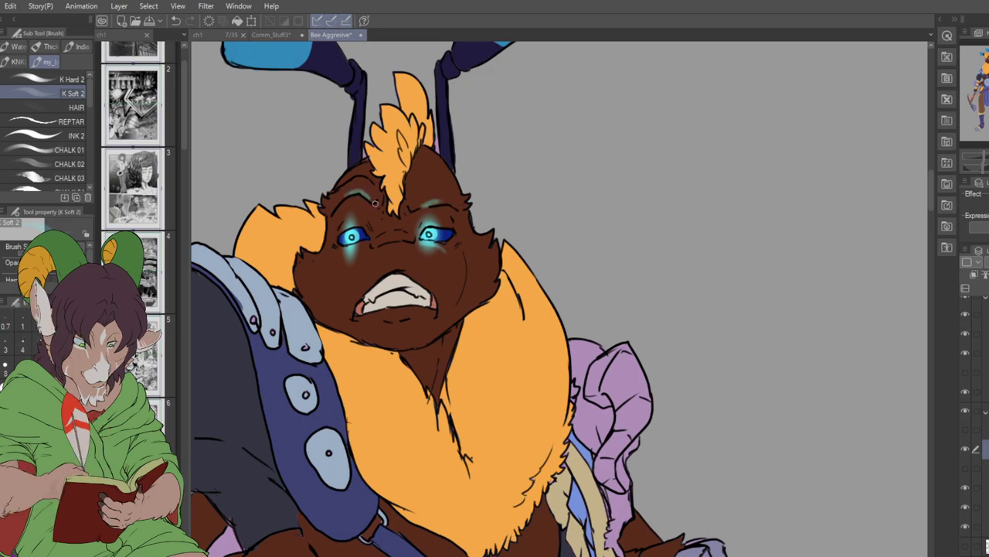
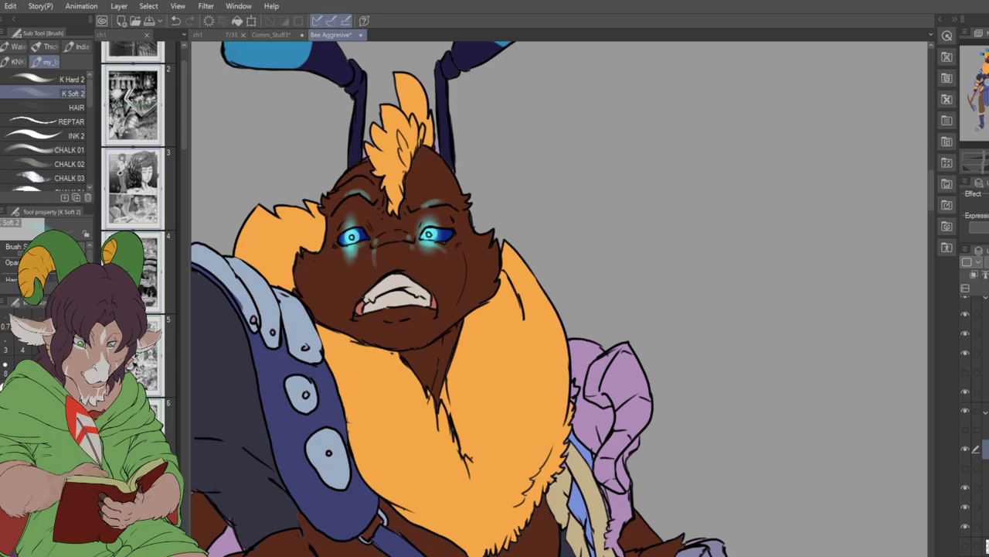
- Smooth the cyan glow around the upper figure's eyes and cheeks with the Blend tool
{"action": "key", "text": "j"}
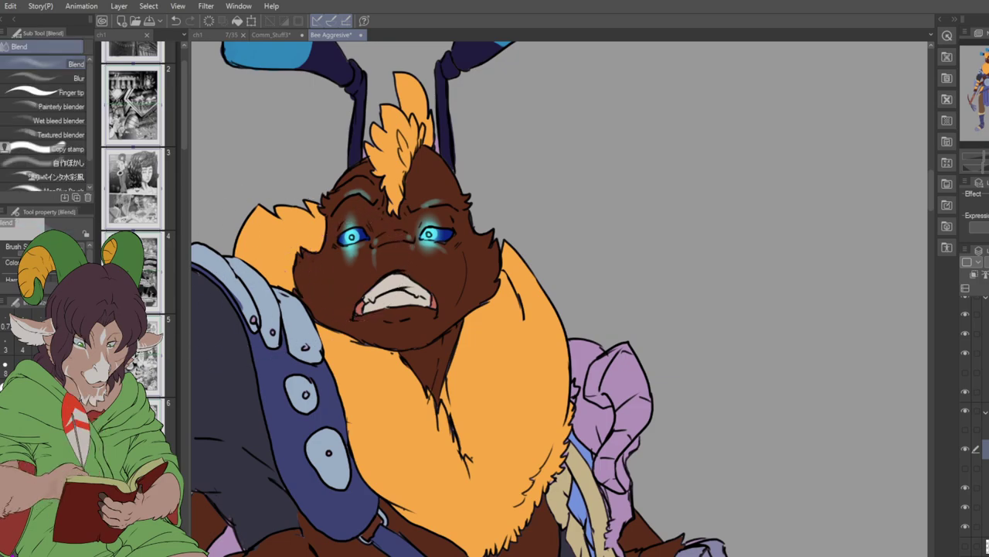
{"action": "mouse_move", "coordinate": [351, 263]}
{"action": "left_mouse_down"}
{"action": "mouse_move", "coordinate": [358, 246]}
{"action": "mouse_move", "coordinate": [335, 265]}
{"action": "left_mouse_up"}
{"action": "mouse_move", "coordinate": [406, 264]}
{"action": "left_mouse_down"}
{"action": "mouse_move", "coordinate": [377, 262]}
{"action": "mouse_move", "coordinate": [396, 250]}
{"action": "mouse_move", "coordinate": [457, 253]}
{"action": "left_mouse_up"}
{"action": "mouse_move", "coordinate": [361, 211]}
{"action": "left_mouse_down"}
{"action": "mouse_move", "coordinate": [445, 215]}
{"action": "mouse_move", "coordinate": [417, 218]}
{"action": "mouse_move", "coordinate": [415, 229]}
{"action": "mouse_move", "coordinate": [470, 259]}
{"action": "left_mouse_up"}
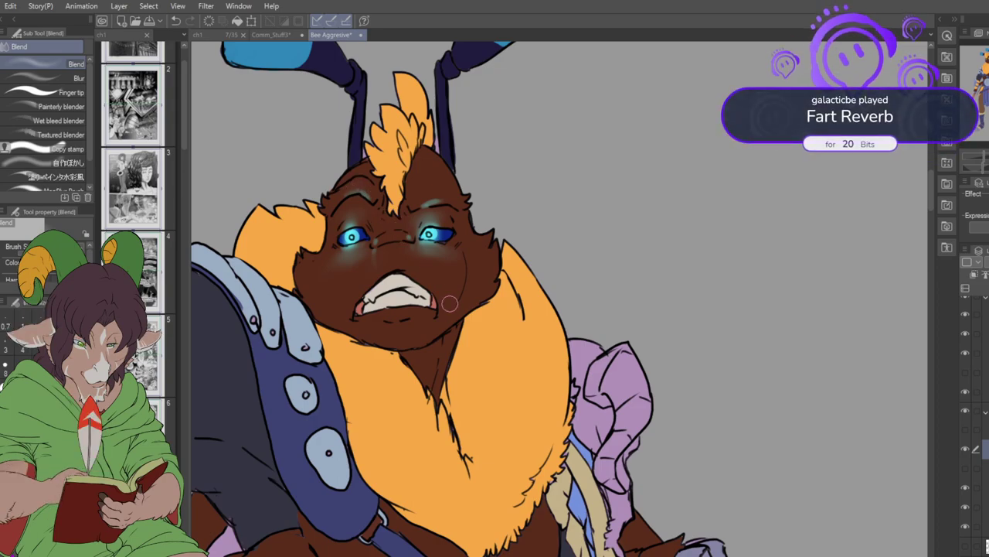
- Sample an orange-yellow and paint the markings over and around both of the upper figure's brows with the K Hard 2 brush
{"action": "key", "text": "b"}
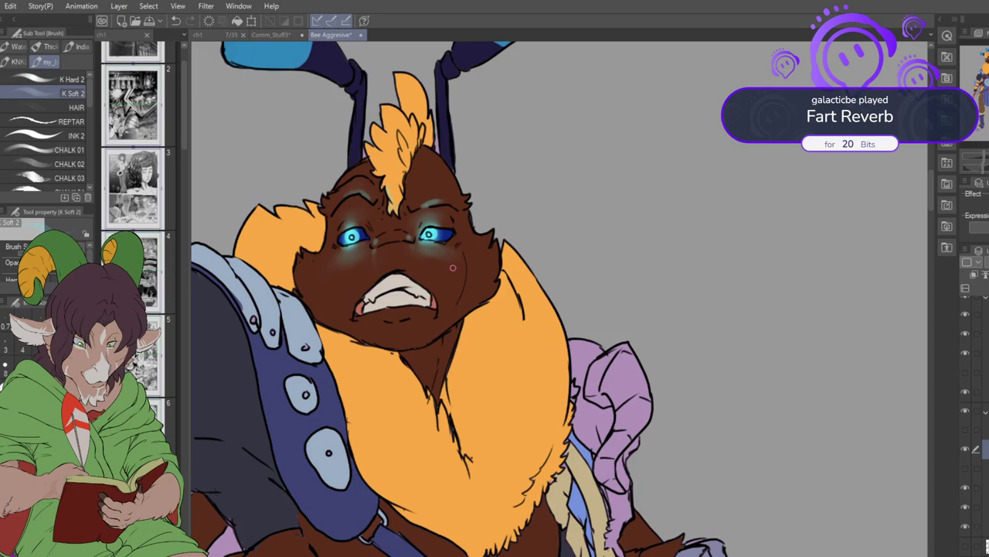
{"action": "key", "text": "i"}
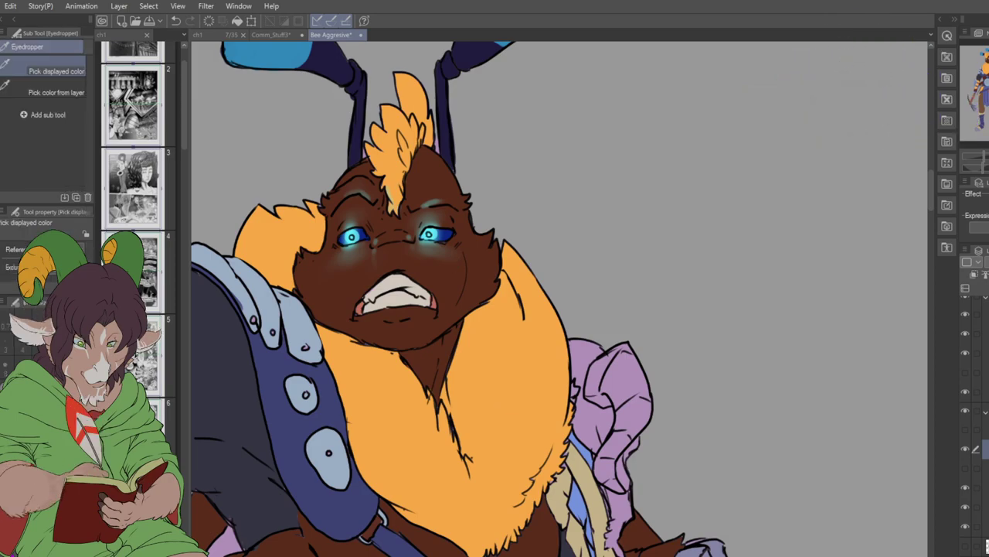
{"action": "key", "text": "b"}
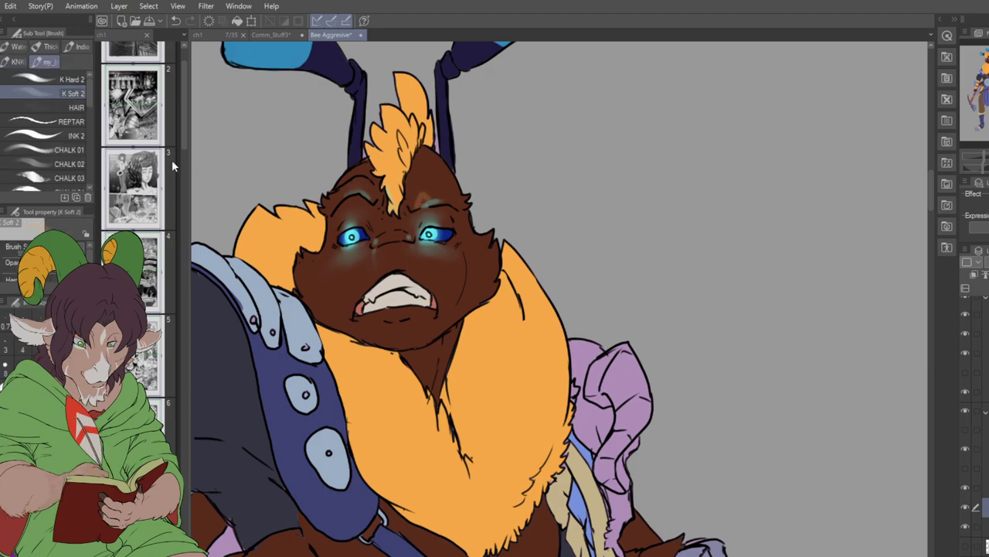
{"action": "left_click", "coordinate": [53, 77]}
{"action": "left_click_drag", "start_coordinate": [420, 200], "coordinate": [426, 202]}
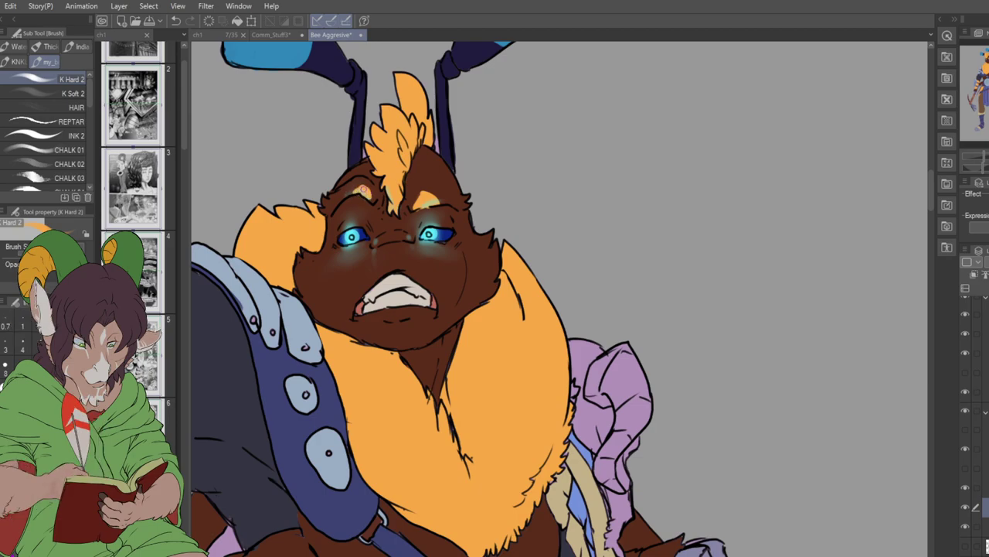
{"action": "left_click_drag", "start_coordinate": [357, 190], "coordinate": [362, 185]}
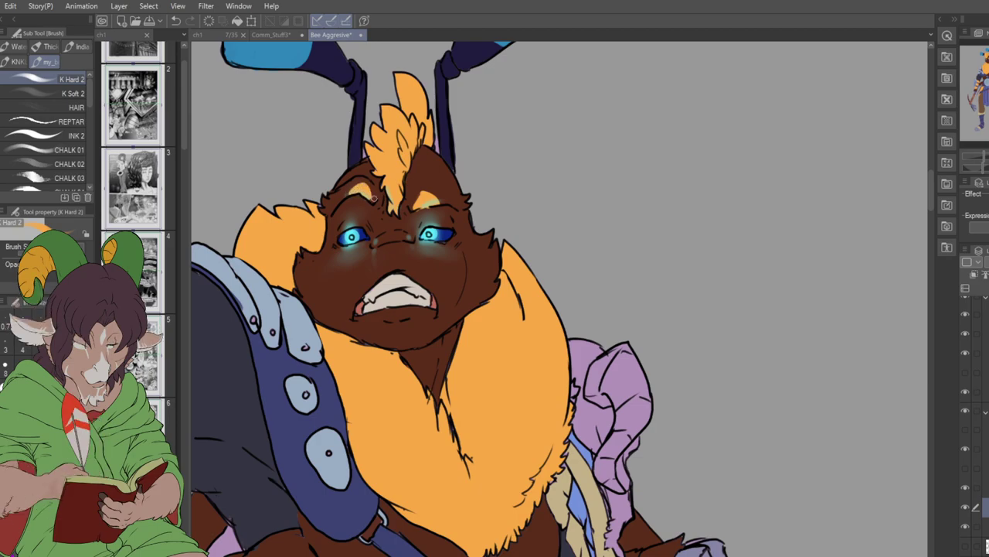
{"action": "mouse_move", "coordinate": [433, 201]}
{"action": "left_mouse_down"}
{"action": "mouse_move", "coordinate": [454, 196]}
{"action": "mouse_move", "coordinate": [459, 219]}
{"action": "left_mouse_up"}
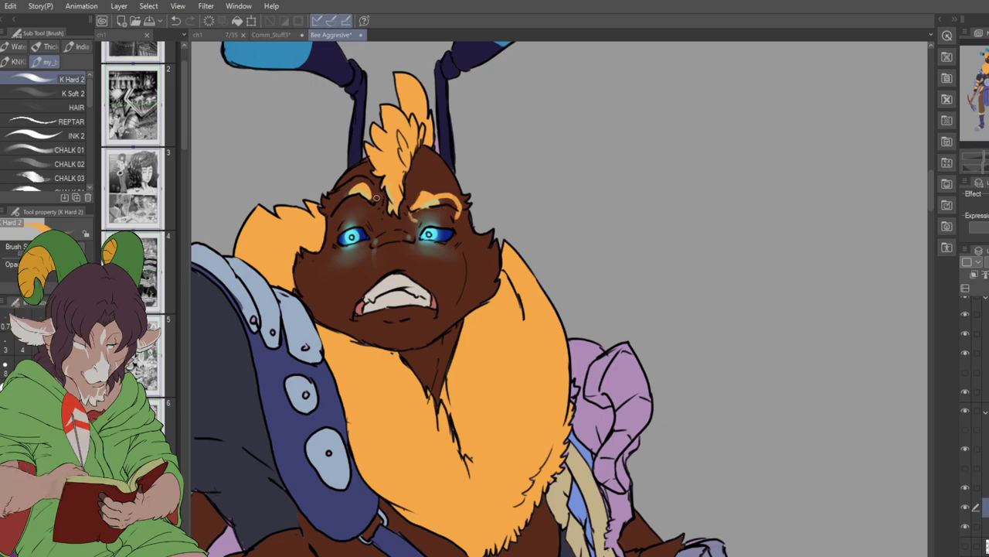
{"action": "left_click_drag", "start_coordinate": [377, 202], "coordinate": [373, 236]}
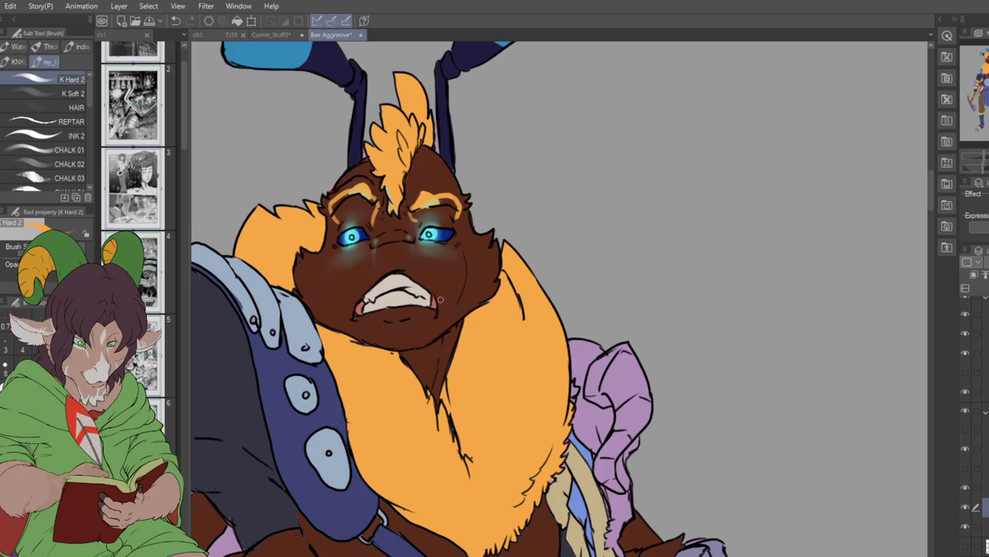
- Sample the blue of the grip wrap on the standing figure's axe with the Eyedropper
{"action": "scroll", "coordinate": [441, 299], "scroll_direction": "down", "scroll_amount": 3}
{"action": "scroll", "coordinate": [441, 300], "scroll_direction": "down", "scroll_amount": 2}
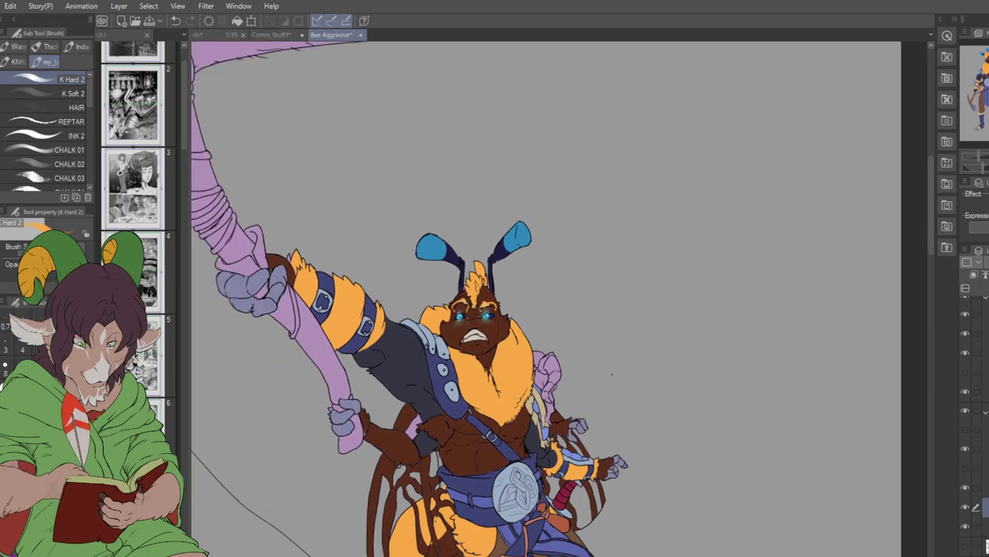
{"action": "scroll", "coordinate": [611, 374], "scroll_direction": "down", "scroll_amount": 2}
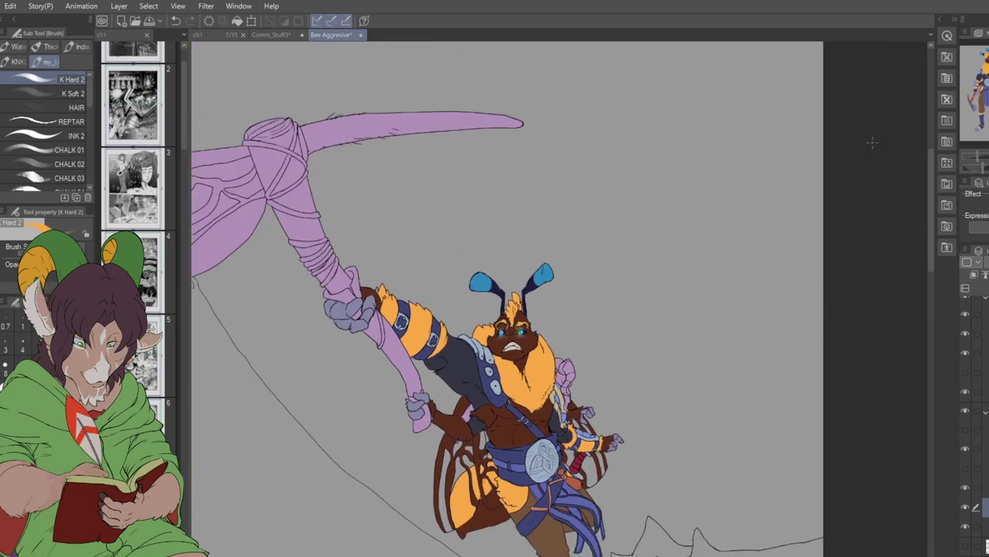
{"action": "scroll", "coordinate": [526, 301], "scroll_direction": "down", "scroll_amount": 3}
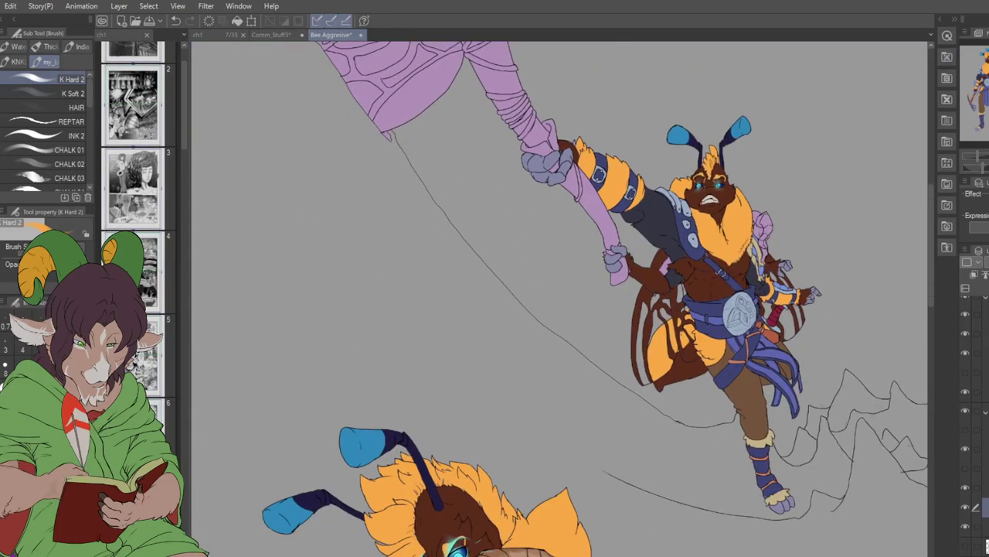
{"action": "scroll", "coordinate": [494, 302], "scroll_direction": "up", "scroll_amount": 3}
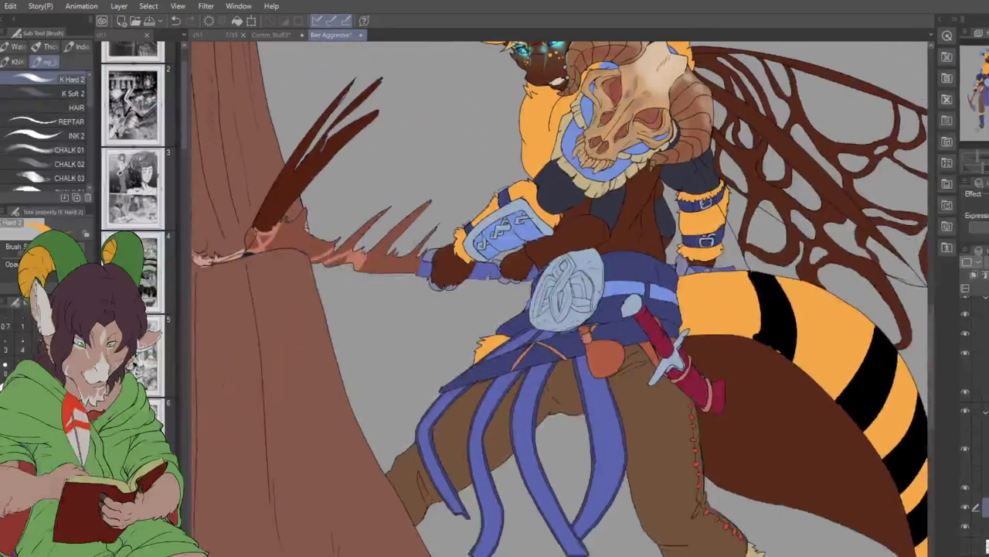
{"action": "scroll", "coordinate": [560, 298], "scroll_direction": "down", "scroll_amount": 2}
{"action": "scroll", "coordinate": [560, 298], "scroll_direction": "up", "scroll_amount": 1}
{"action": "scroll", "coordinate": [560, 299], "scroll_direction": "down", "scroll_amount": 3}
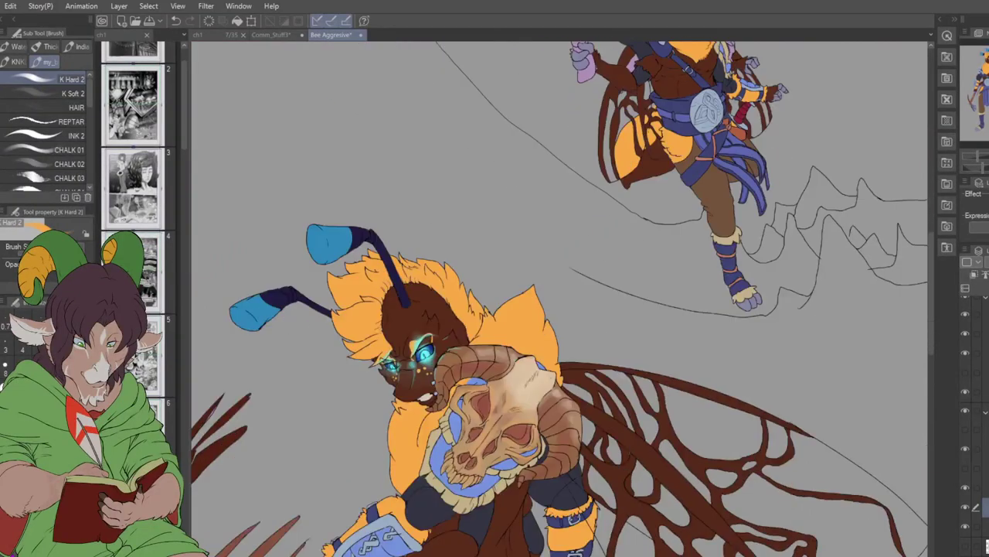
{"action": "scroll", "coordinate": [561, 299], "scroll_direction": "up", "scroll_amount": 5}
{"action": "scroll", "coordinate": [561, 298], "scroll_direction": "down", "scroll_amount": 3}
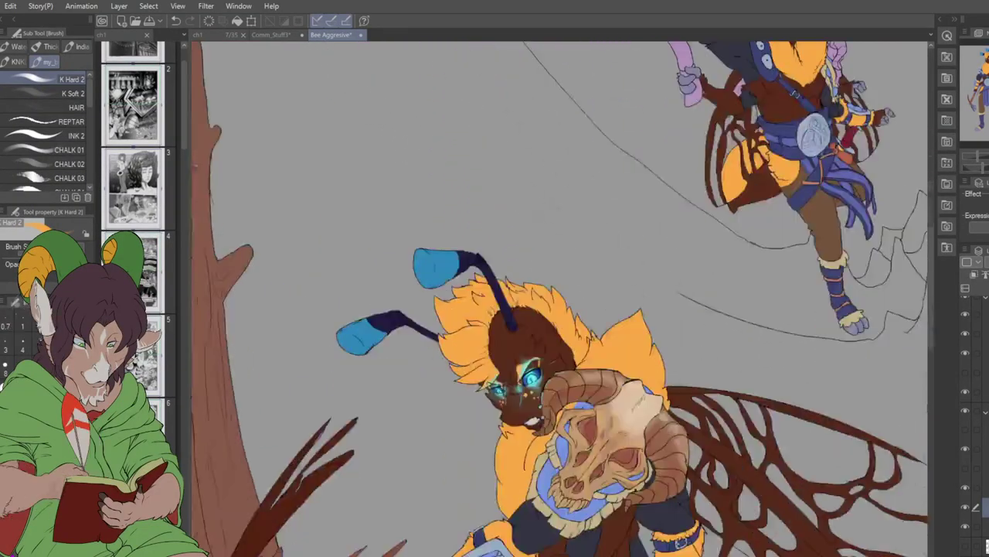
{"action": "scroll", "coordinate": [560, 299], "scroll_direction": "up", "scroll_amount": 4}
{"action": "scroll", "coordinate": [560, 298], "scroll_direction": "up", "scroll_amount": 2}
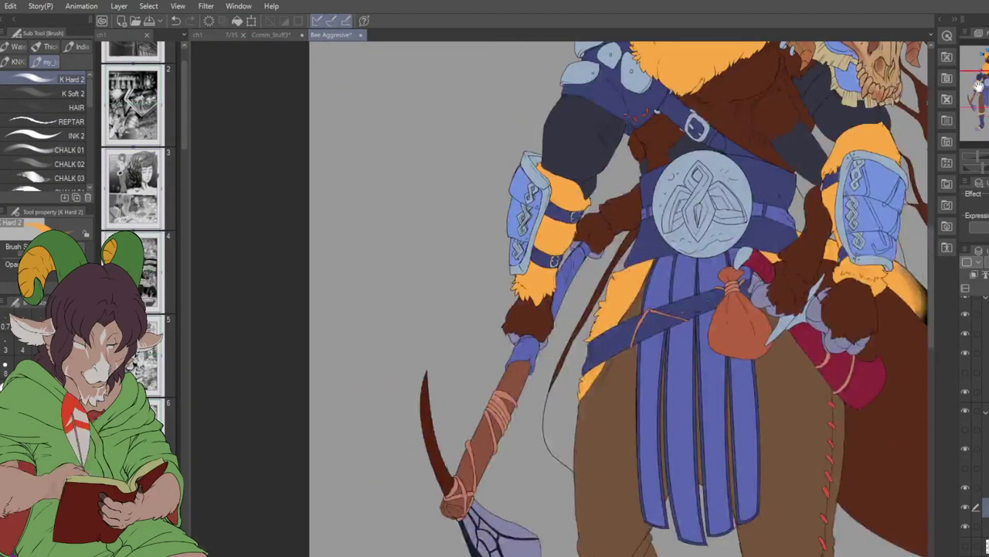
{"action": "scroll", "coordinate": [272, 438], "scroll_direction": "up", "scroll_amount": 3}
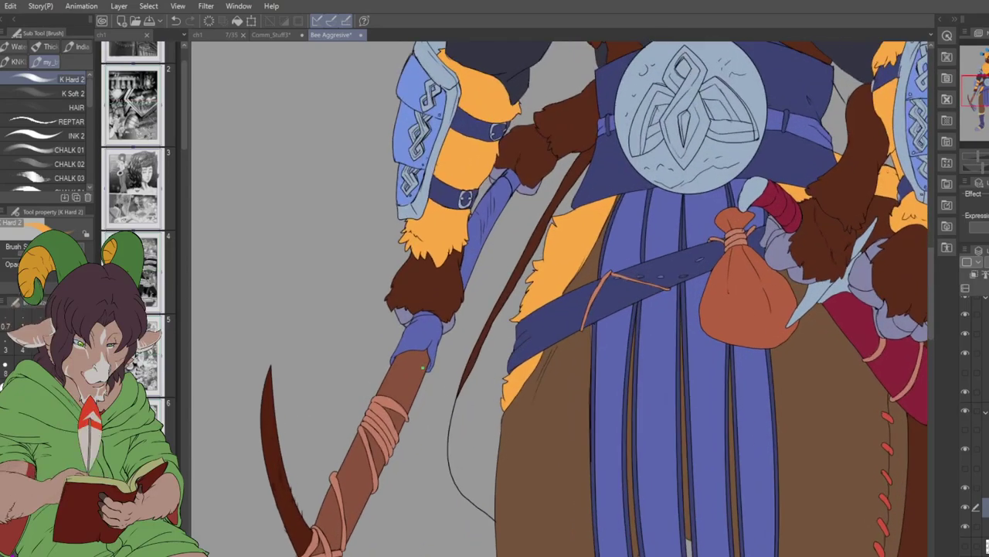
{"action": "key", "text": "i"}
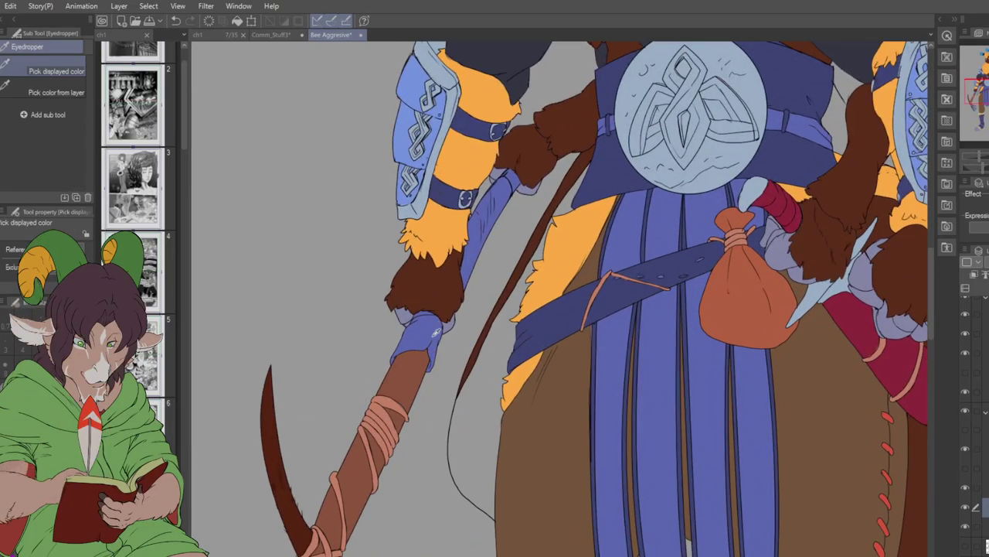
- Auto-select the upper figure's lower axe-handle sections between and below the hands, fill them with the sampled blue on the colour layer, and deselect
{"action": "scroll", "coordinate": [560, 298], "scroll_direction": "right", "scroll_amount": 10}
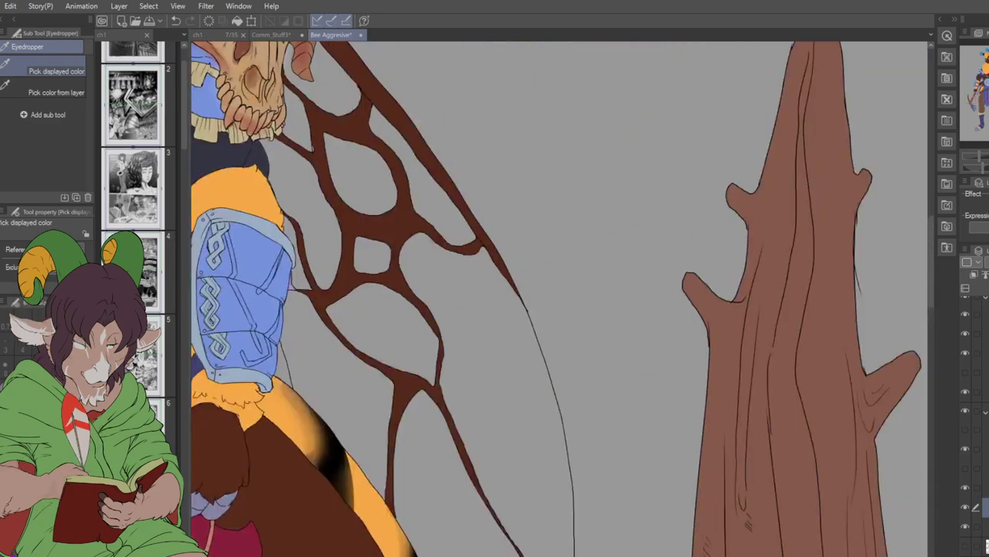
{"action": "scroll", "coordinate": [560, 299], "scroll_direction": "down", "scroll_amount": 10}
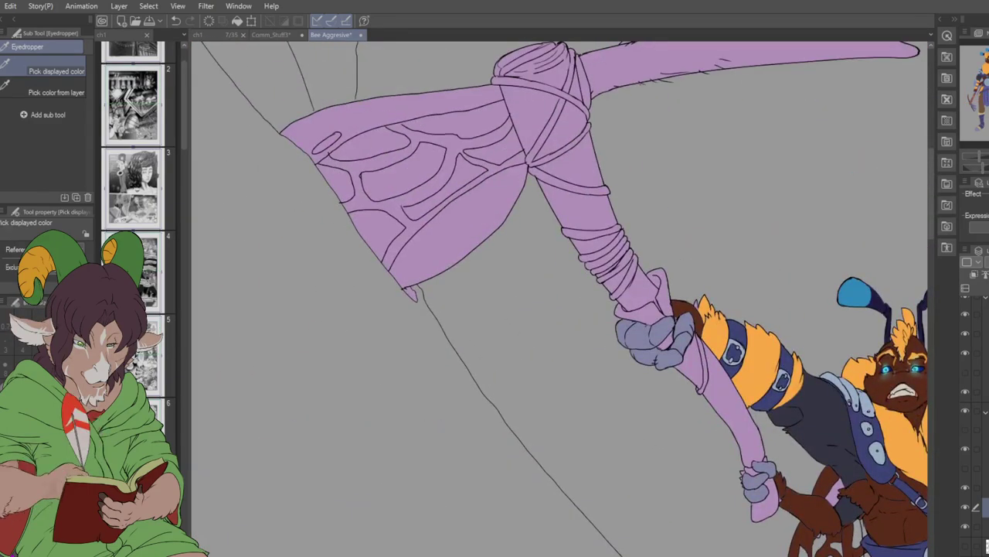
{"action": "left_click", "coordinate": [980, 393]}
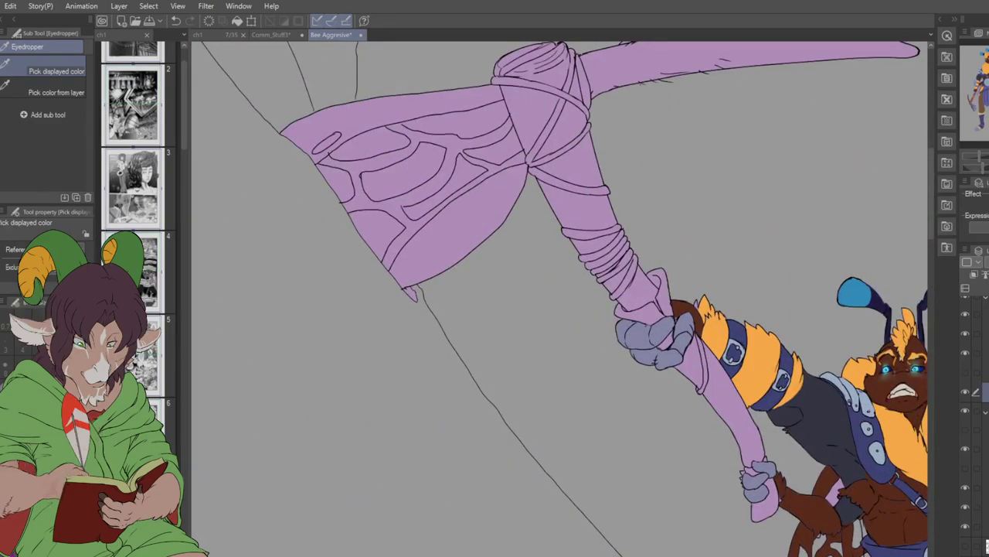
{"action": "key", "text": "w"}
{"action": "left_click", "coordinate": [725, 395]}
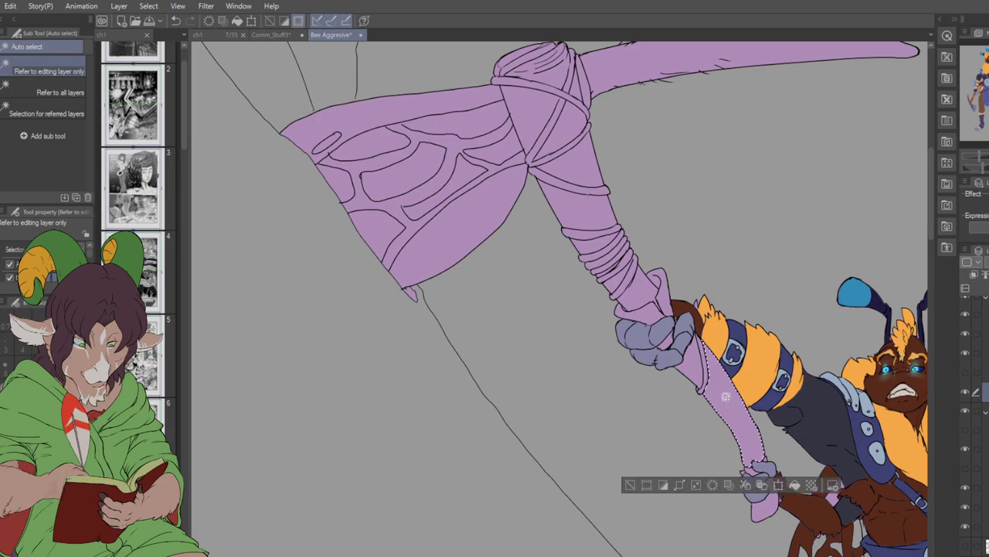
{"action": "left_click", "coordinate": [688, 324]}
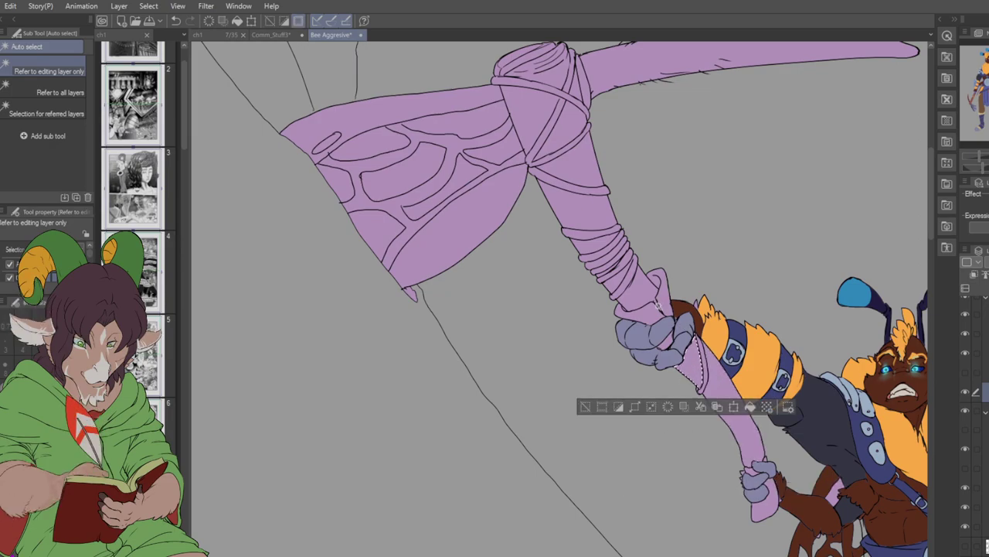
{"action": "left_click", "coordinate": [659, 288]}
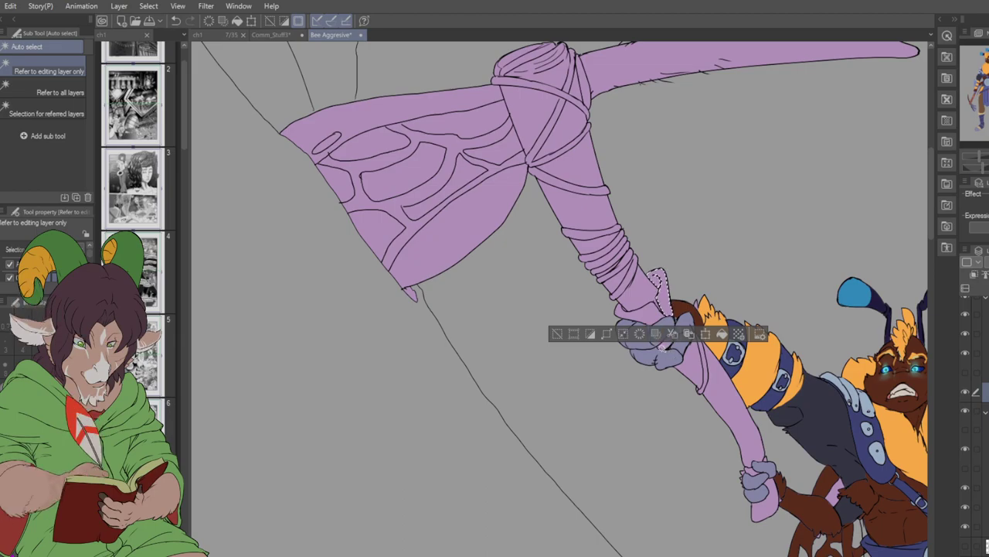
{"action": "left_click", "coordinate": [657, 340]}
{"action": "left_click", "coordinate": [733, 414]}
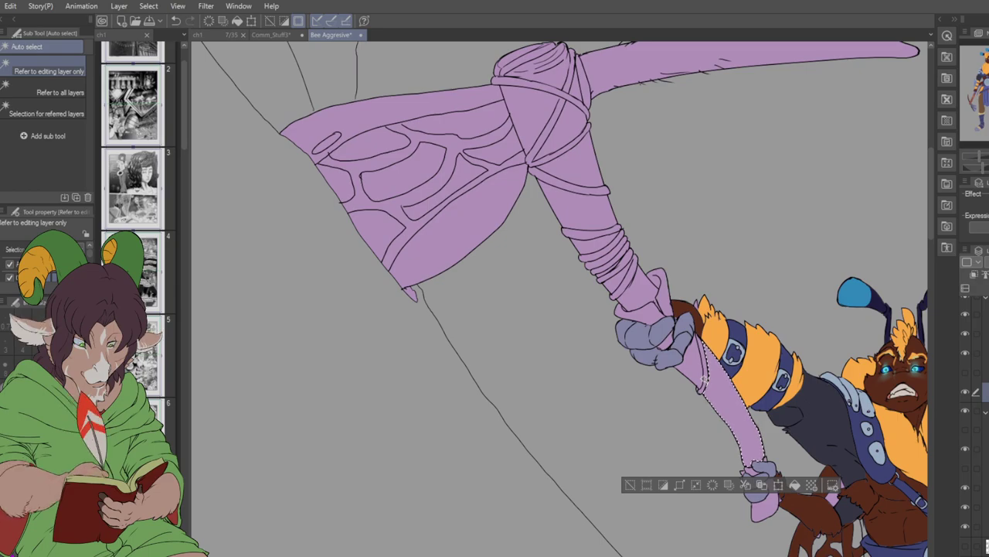
{"action": "left_click", "coordinate": [703, 379]}
{"action": "left_click", "coordinate": [728, 408]}
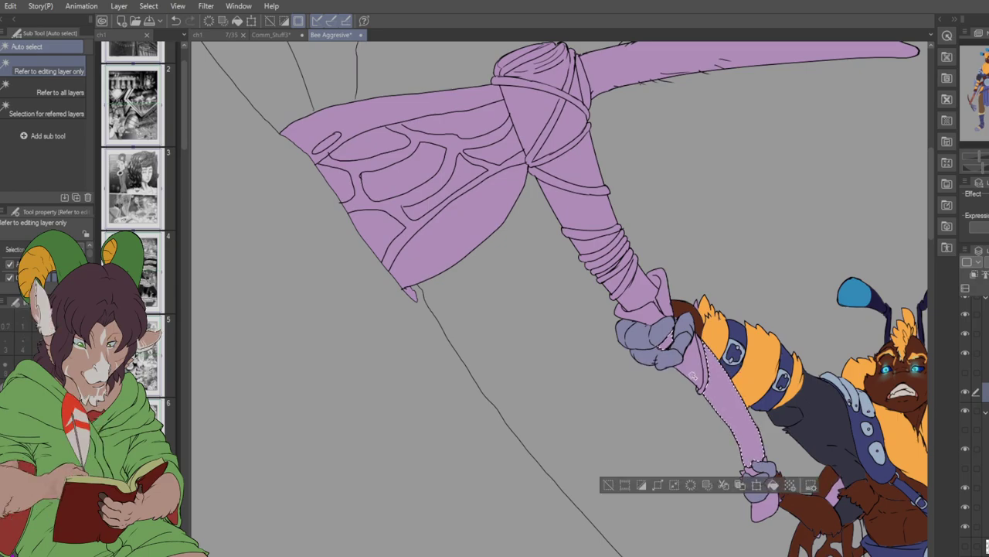
{"action": "left_click", "coordinate": [753, 474], "text": "shift"}
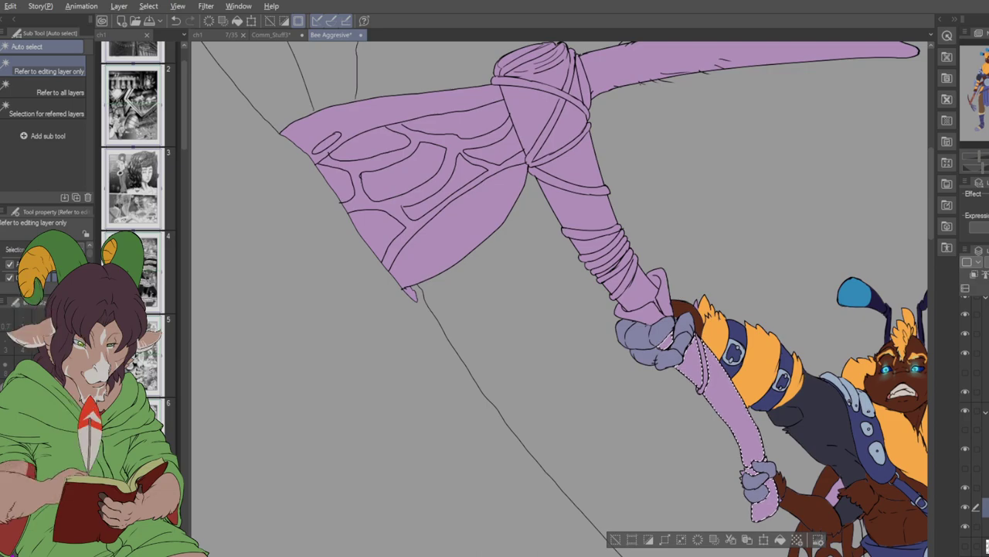
{"action": "key", "text": "alt+BackSpace"}
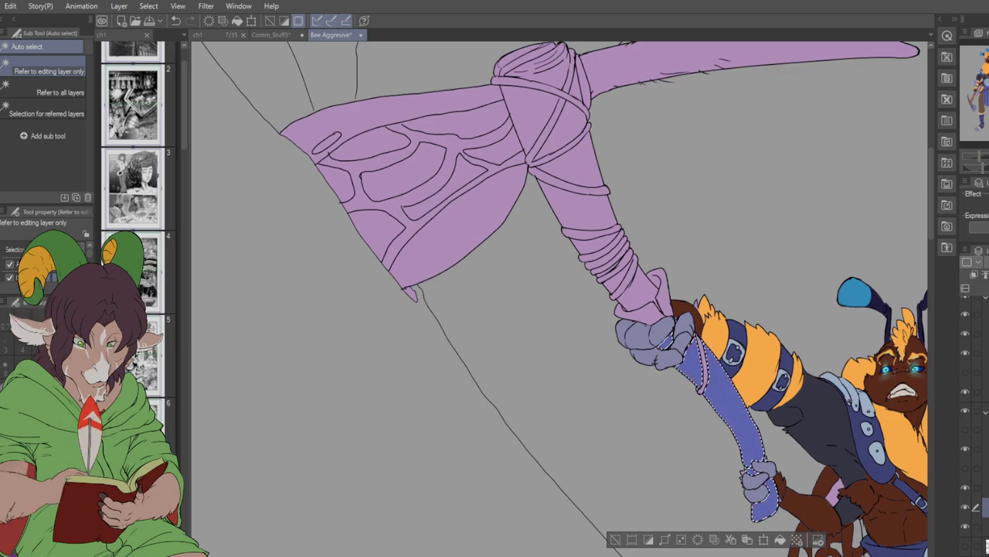
{"action": "key", "text": "ctrl+d"}
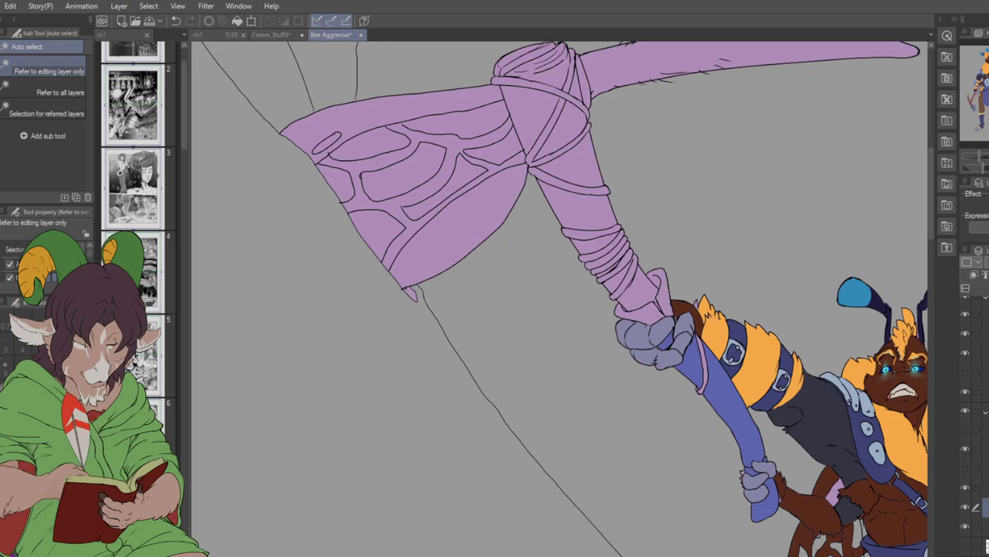
- Fill the loose grip wrap above the upper figure's raised hand with the same blue, finishing its remaining part with the K Hard 2 brush
{"action": "left_click", "coordinate": [978, 391]}
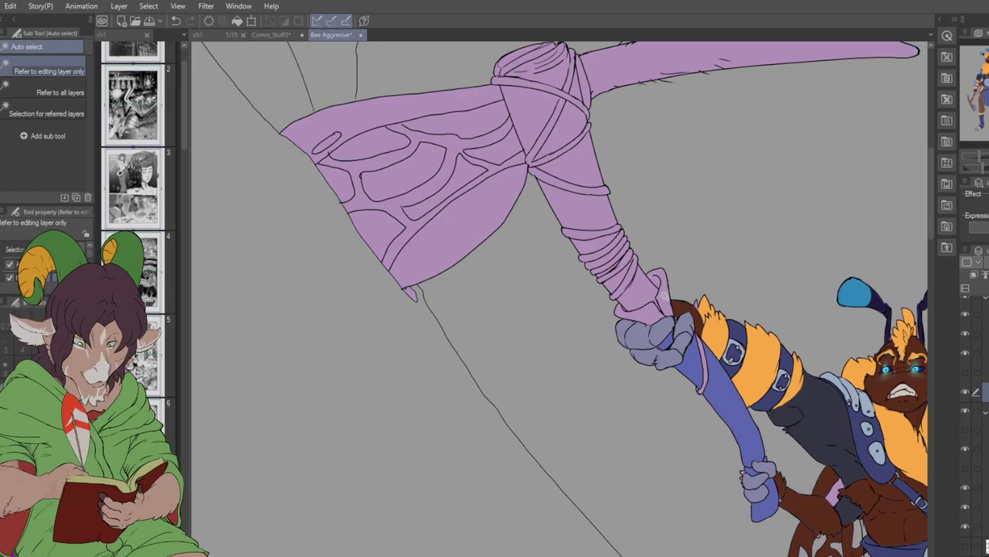
{"action": "left_click", "coordinate": [667, 295]}
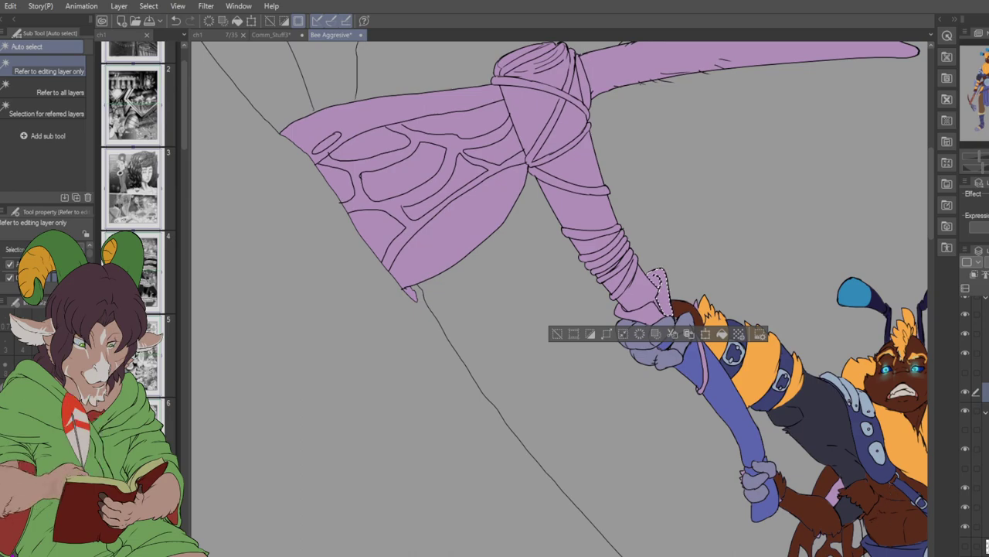
{"action": "left_click", "coordinate": [978, 507]}
{"action": "key", "text": "alt+Delete"}
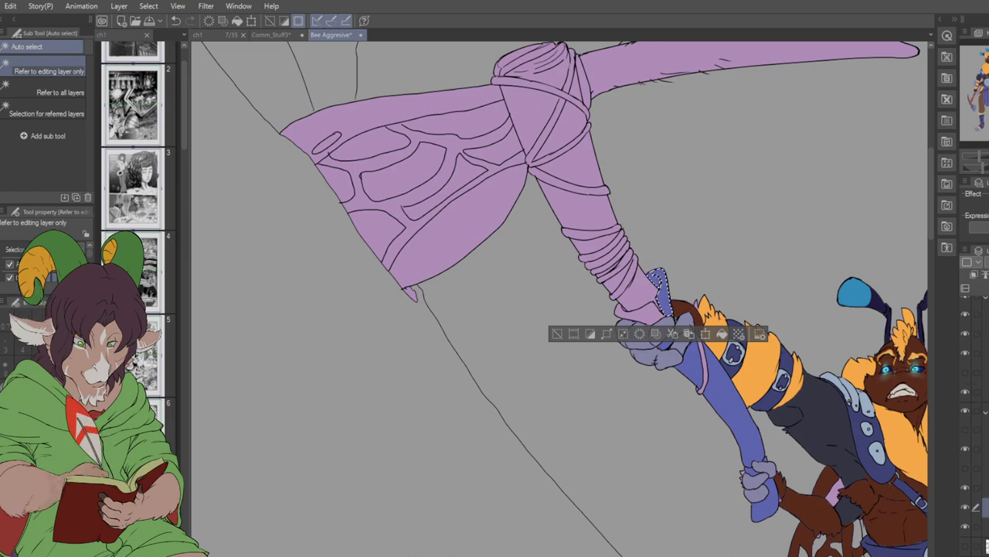
{"action": "key", "text": "ctrl+d"}
{"action": "key", "text": "b"}
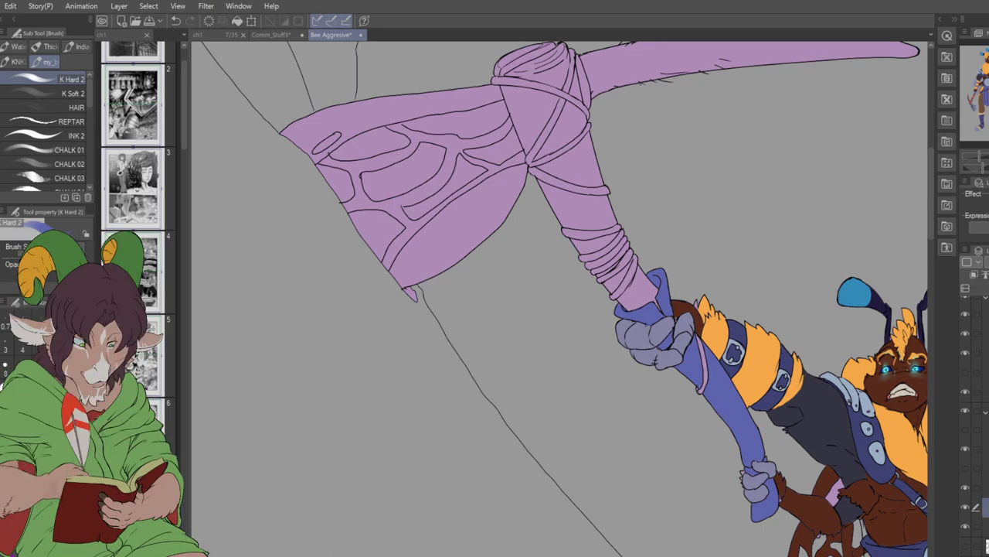
- Sample the brown of the wooden handle on the standing figure's axe with the Eyedropper
{"action": "scroll", "coordinate": [850, 398], "scroll_direction": "down", "scroll_amount": 1}
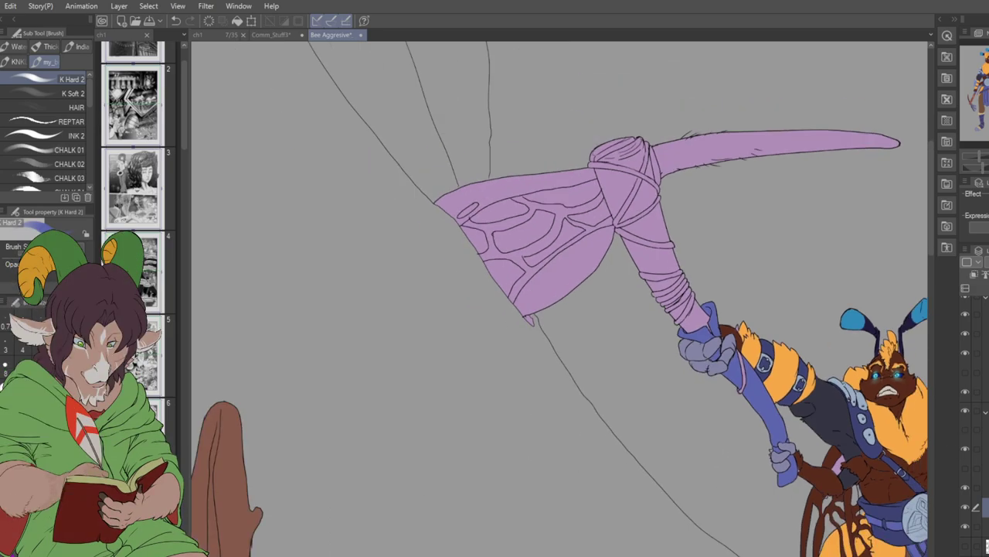
{"action": "scroll", "coordinate": [924, 371], "scroll_direction": "down", "scroll_amount": 4}
{"action": "scroll", "coordinate": [532, 405], "scroll_direction": "up", "scroll_amount": 2}
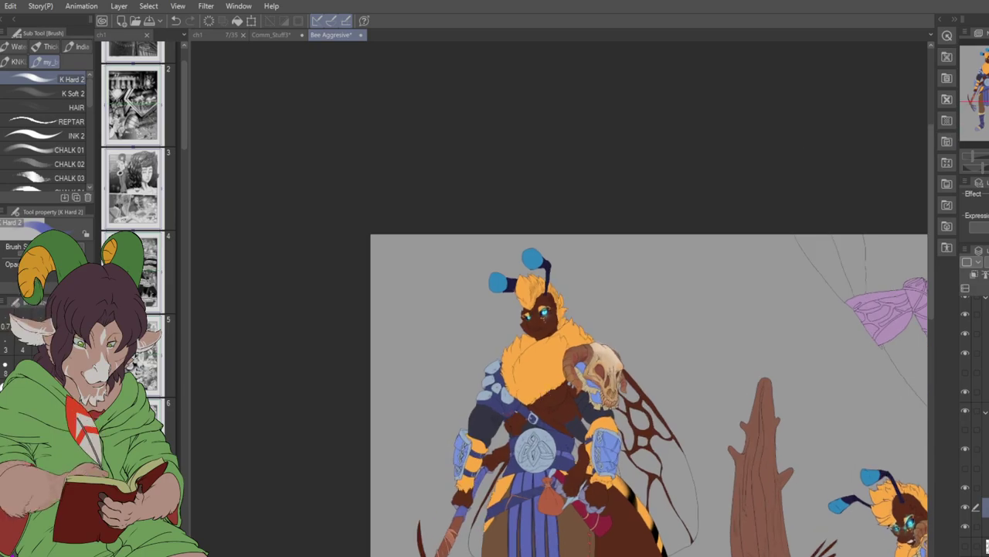
{"action": "scroll", "coordinate": [653, 297], "scroll_direction": "down", "scroll_amount": 3}
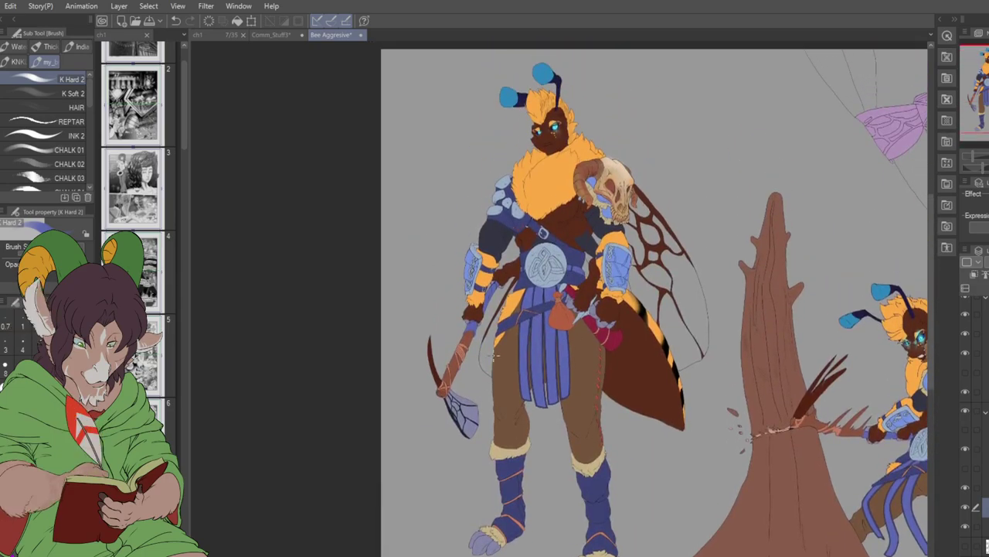
{"action": "scroll", "coordinate": [505, 342], "scroll_direction": "up", "scroll_amount": 2}
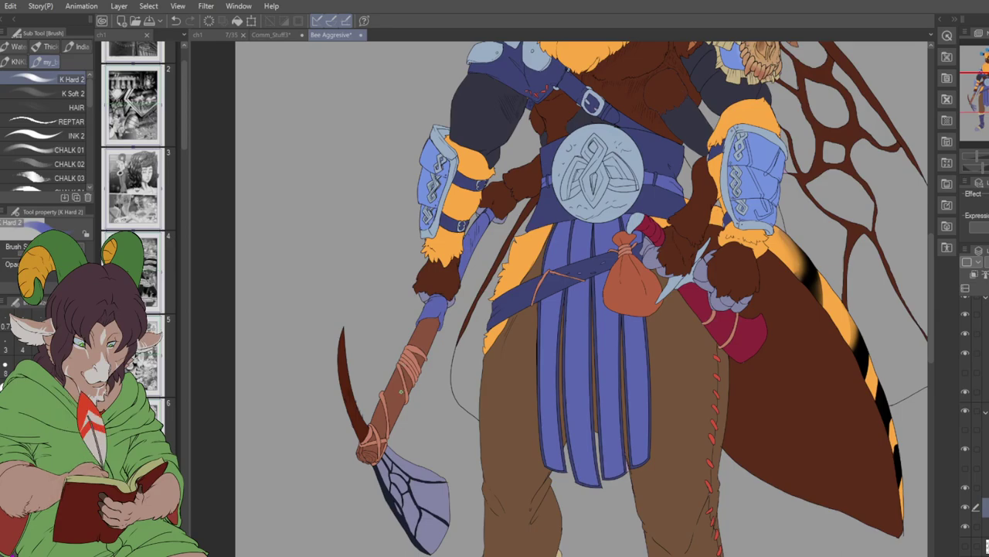
{"action": "key", "text": "alt"}
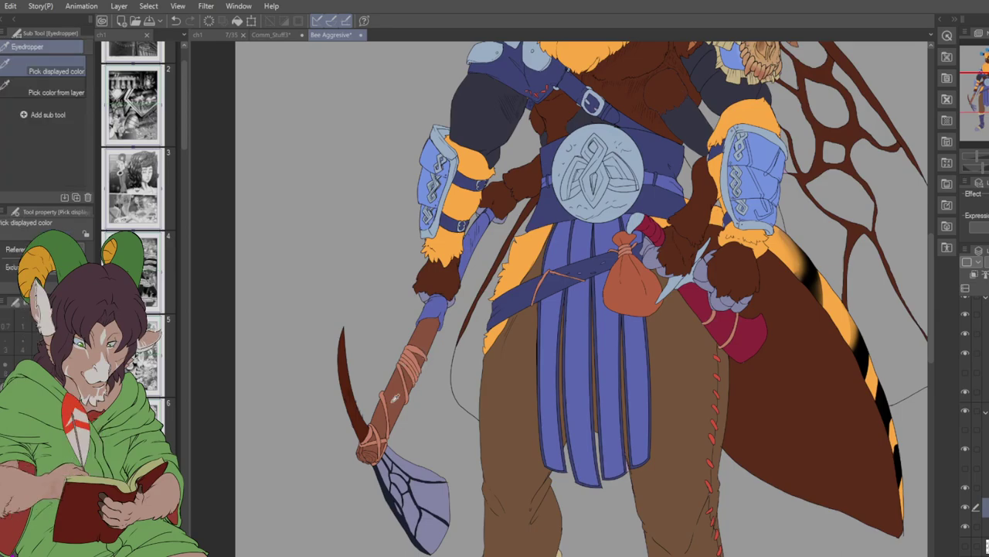
{"action": "scroll", "coordinate": [563, 298], "scroll_direction": "up", "scroll_amount": 3}
{"action": "scroll", "coordinate": [559, 299], "scroll_direction": "down", "scroll_amount": 3}
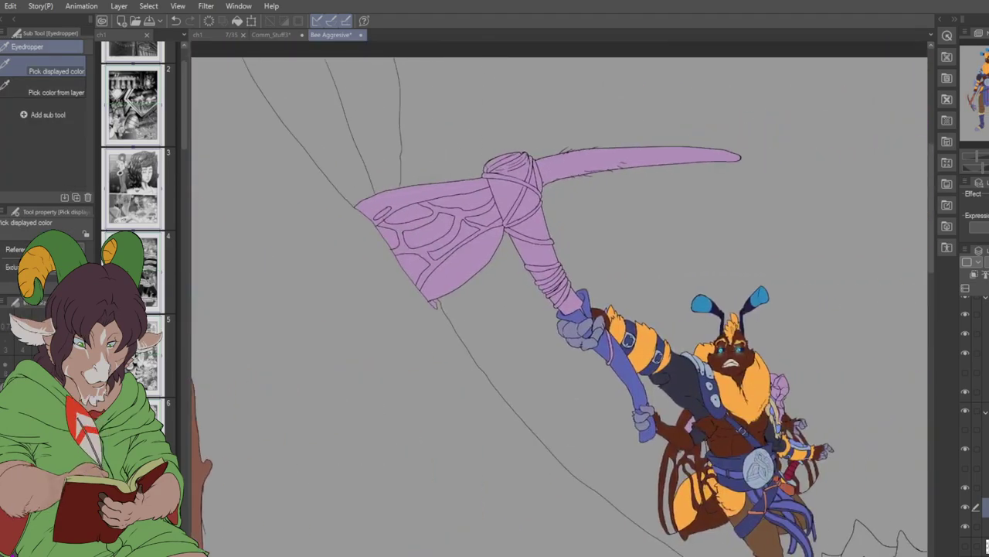
- Auto-select the wooden handle sections of the upper figure's axe, including its knobbed end, fill them with the sampled brown, and deselect
{"action": "scroll", "coordinate": [684, 224], "scroll_direction": "up", "scroll_amount": 4}
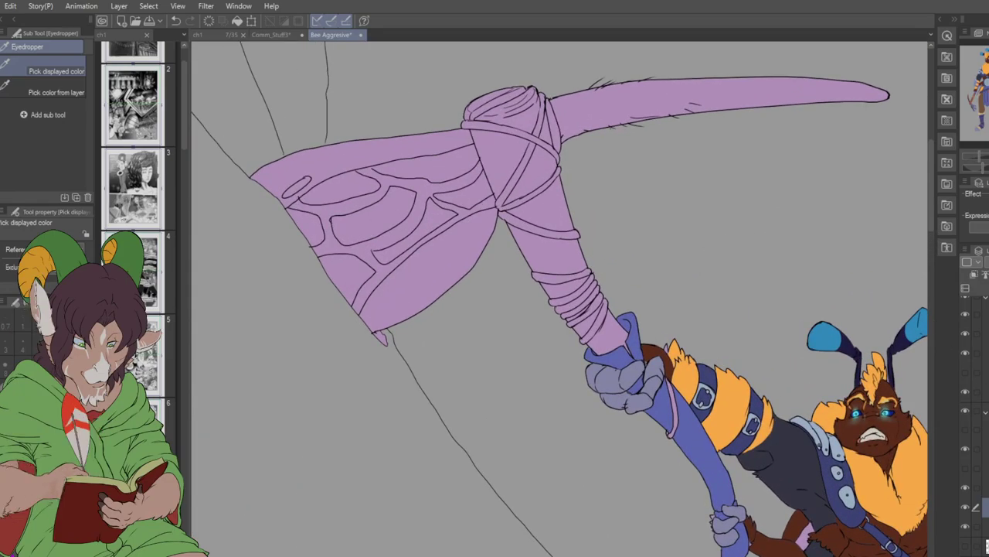
{"action": "key", "text": "w"}
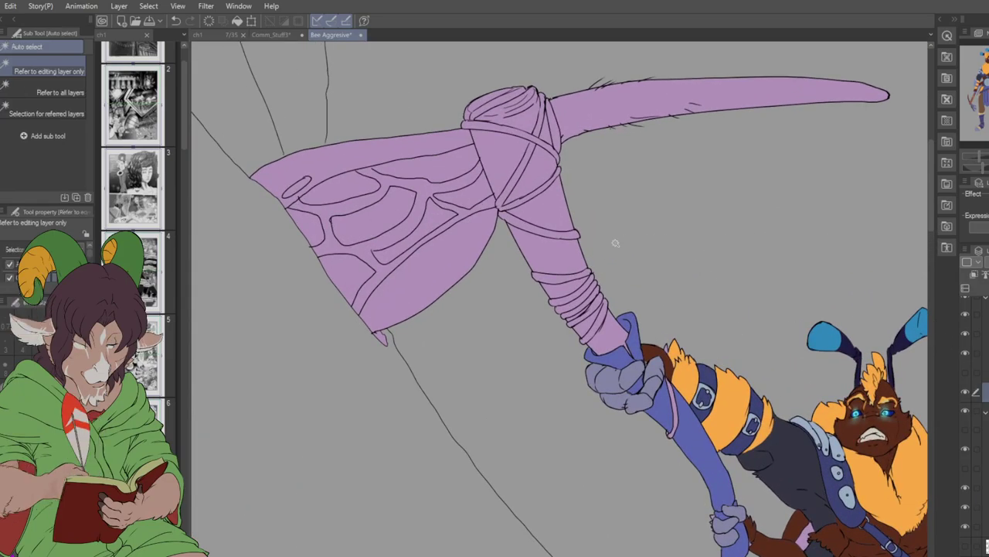
{"action": "left_click", "coordinate": [565, 255]}
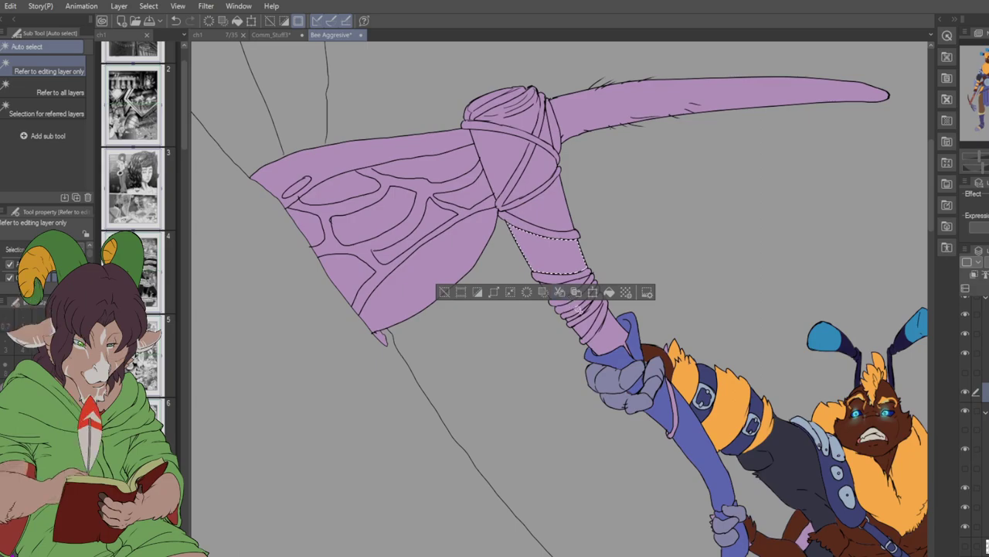
{"action": "left_click", "coordinate": [588, 327], "text": "shift"}
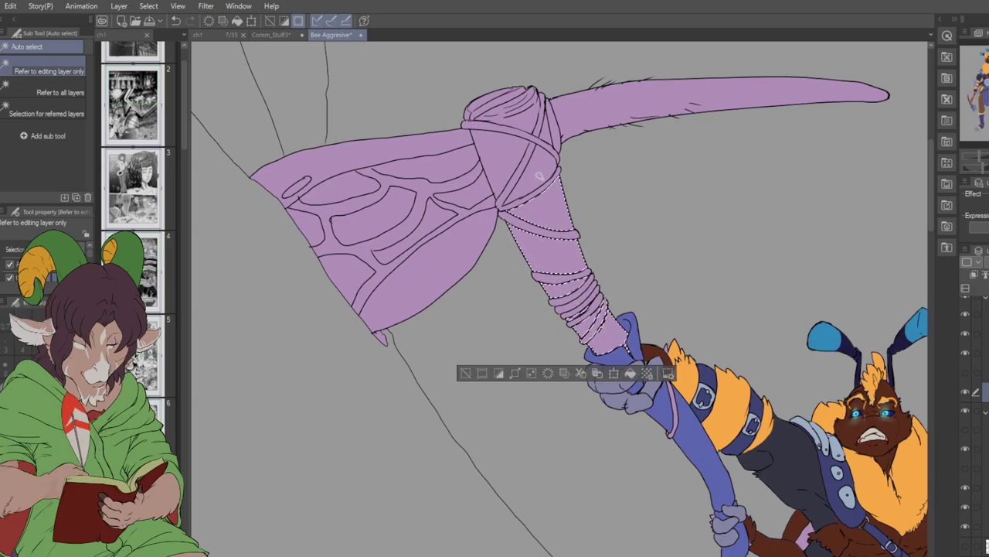
{"action": "left_click", "coordinate": [513, 159], "text": "shift"}
{"action": "left_click", "coordinate": [510, 109], "text": "shift"}
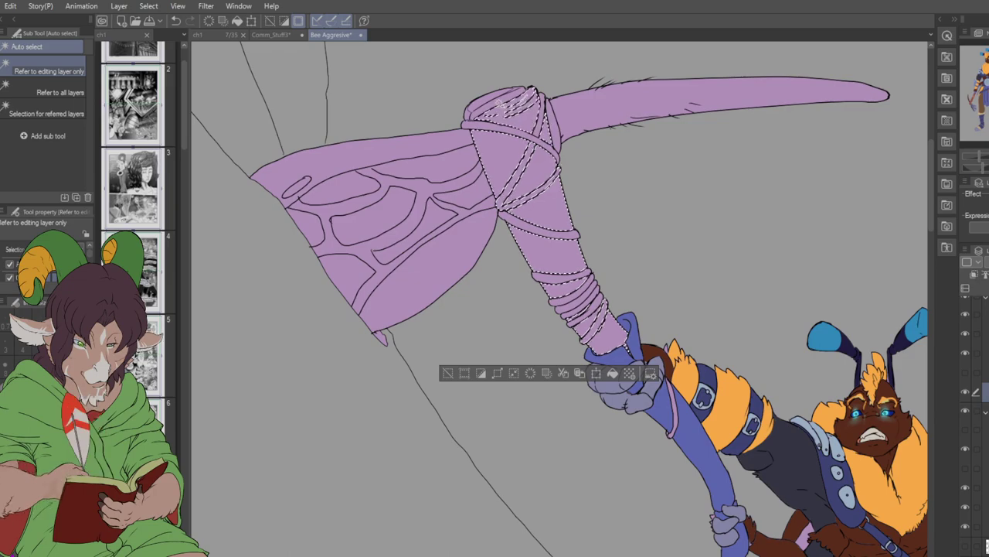
{"action": "left_click", "coordinate": [481, 107], "text": "shift"}
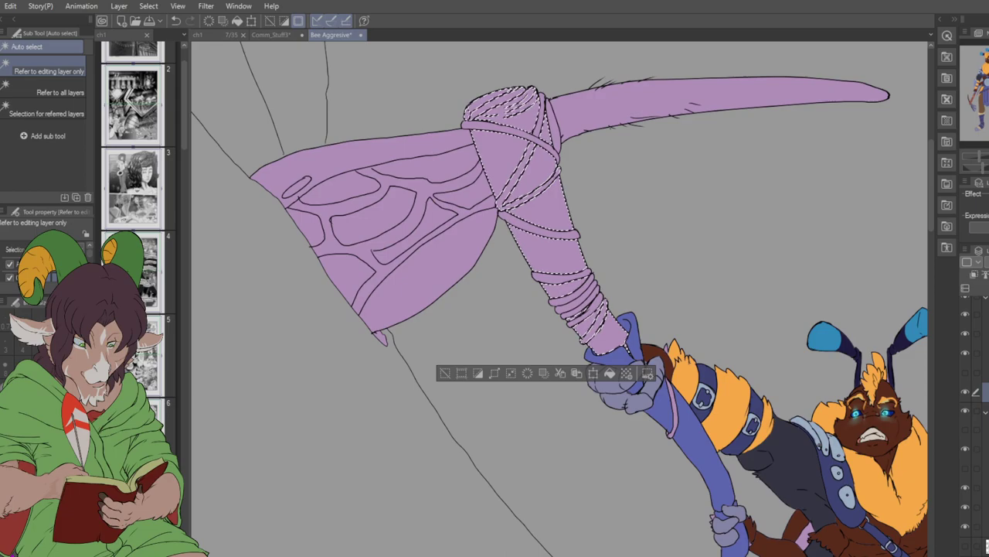
{"action": "key", "text": "alt+BackSpace"}
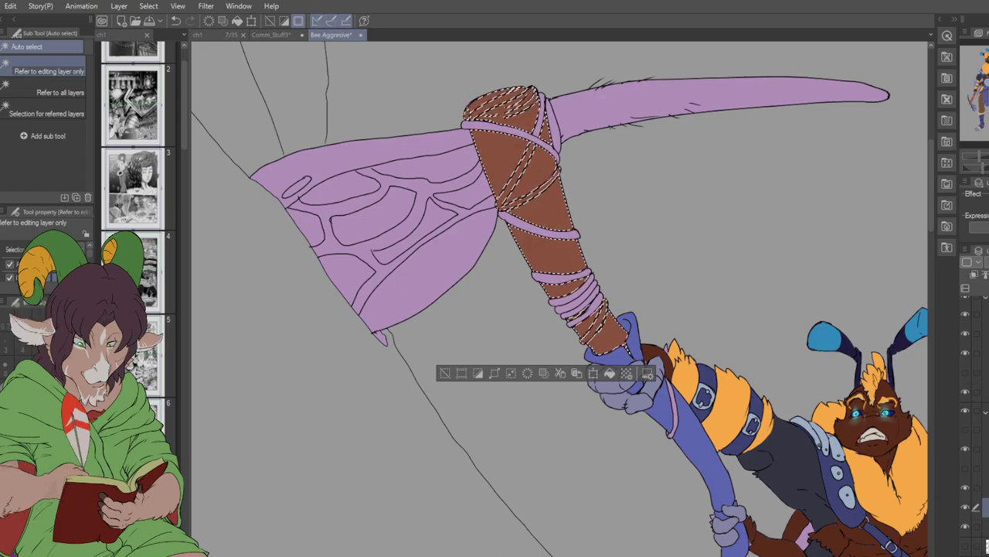
{"action": "key", "text": "ctrl+d"}
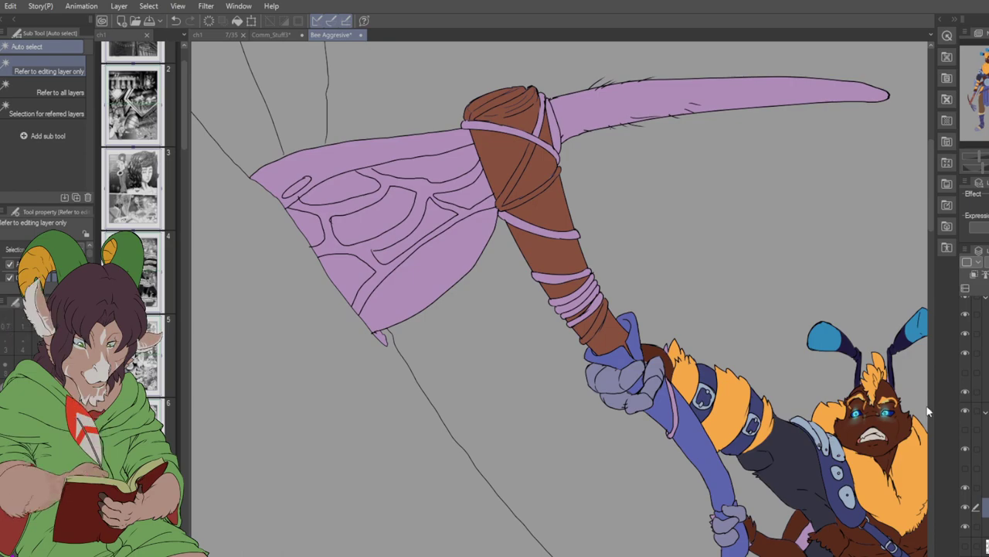
- Sample the salmon colour of the cord bindings on the standing figure's axe handle with the Eyedropper
{"action": "scroll", "coordinate": [651, 421], "scroll_direction": "down", "scroll_amount": 6}
{"action": "scroll", "coordinate": [494, 386], "scroll_direction": "down", "scroll_amount": 1}
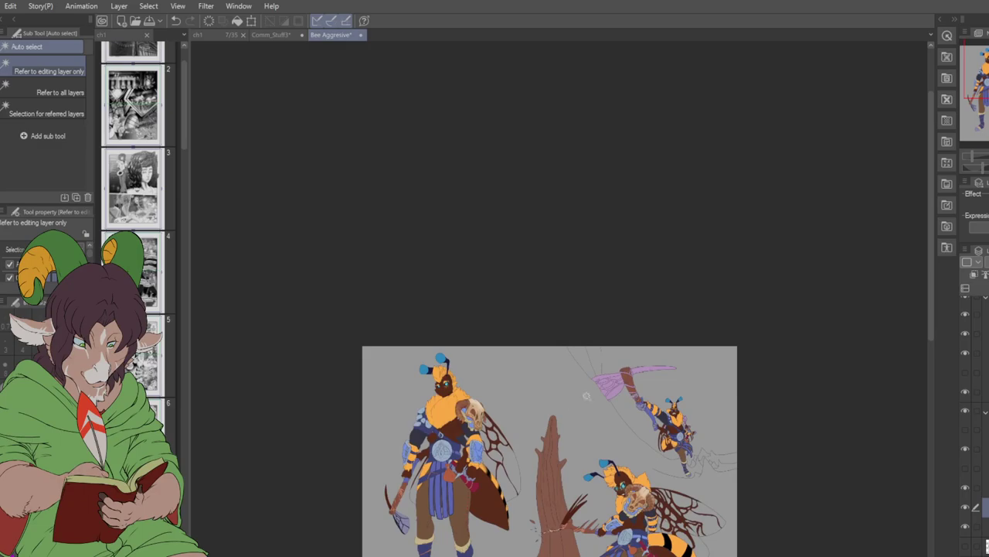
{"action": "scroll", "coordinate": [495, 386], "scroll_direction": "up", "scroll_amount": 4}
{"action": "scroll", "coordinate": [421, 490], "scroll_direction": "up", "scroll_amount": 5}
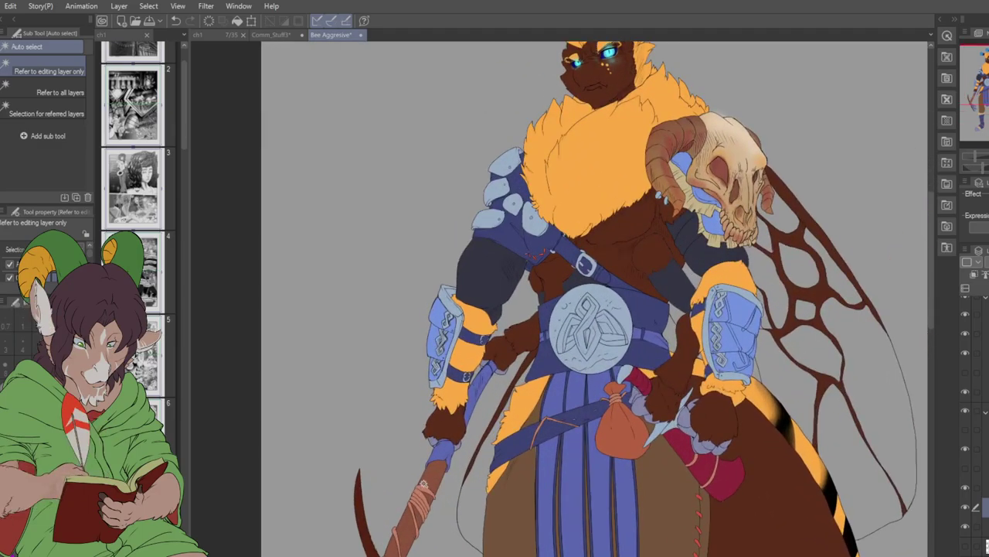
{"action": "key", "text": "i"}
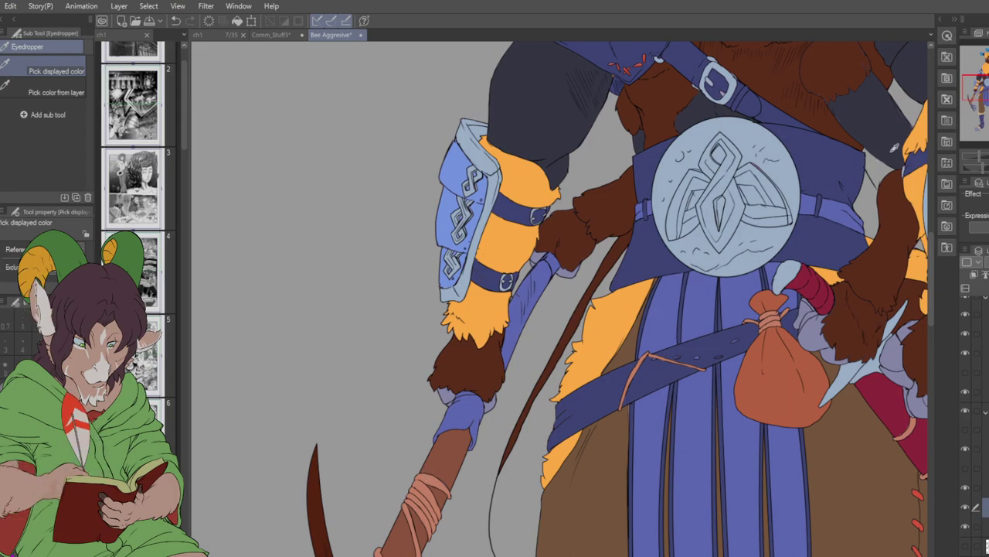
{"action": "left_click", "coordinate": [982, 90]}
{"action": "left_click_drag", "start_coordinate": [981, 90], "coordinate": [979, 82]}
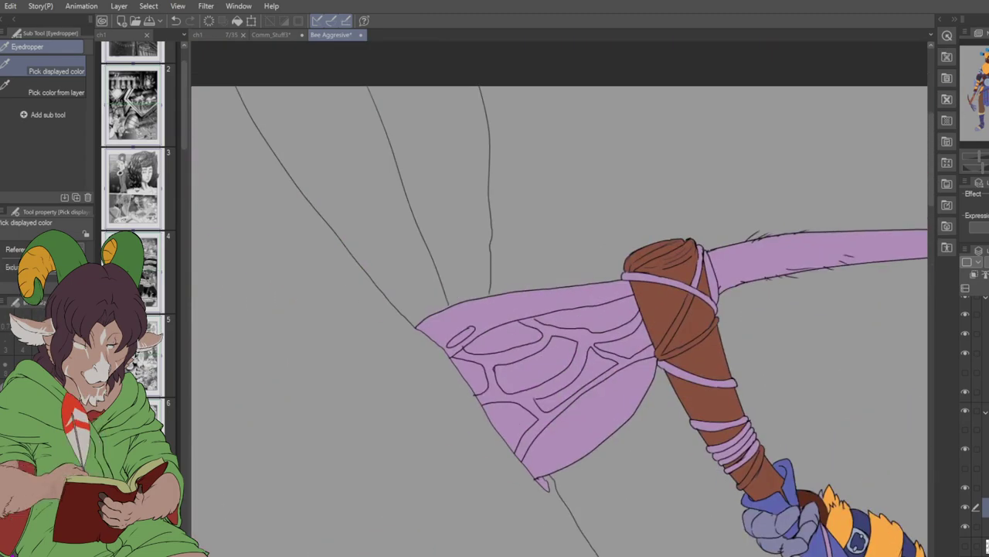
- Auto-select the cord bindings around the upper figure's axe handle, fill them with the sampled salmon on the colour layer, and deselect
{"action": "scroll", "coordinate": [711, 525], "scroll_direction": "up", "scroll_amount": 2}
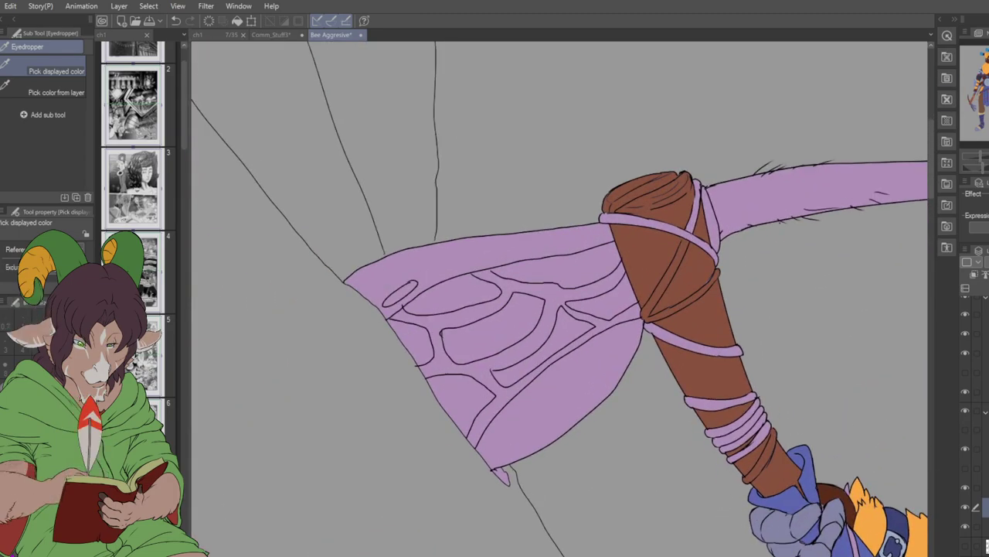
{"action": "left_click", "coordinate": [976, 392]}
{"action": "key", "text": "w"}
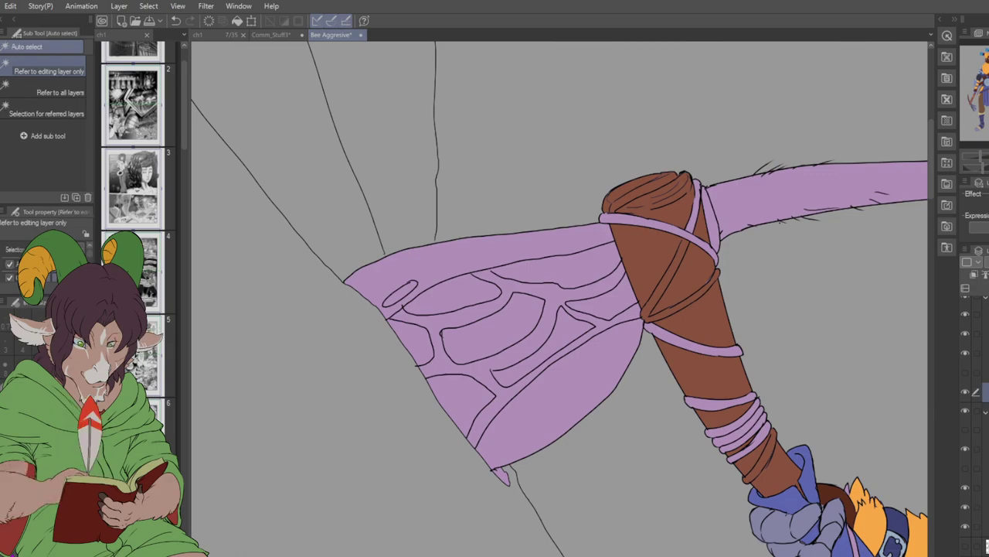
{"action": "left_click", "coordinate": [733, 436]}
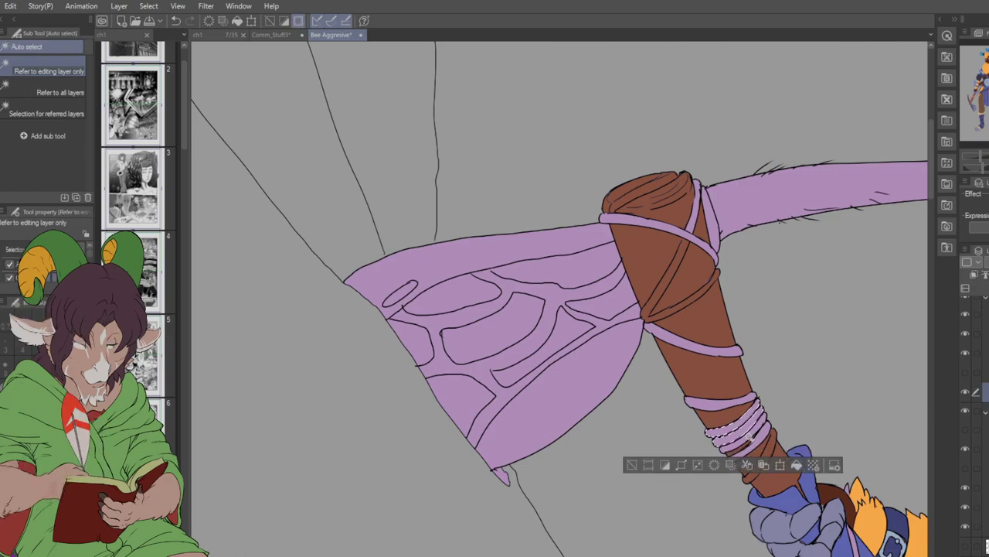
{"action": "left_click", "coordinate": [719, 404], "text": "shift"}
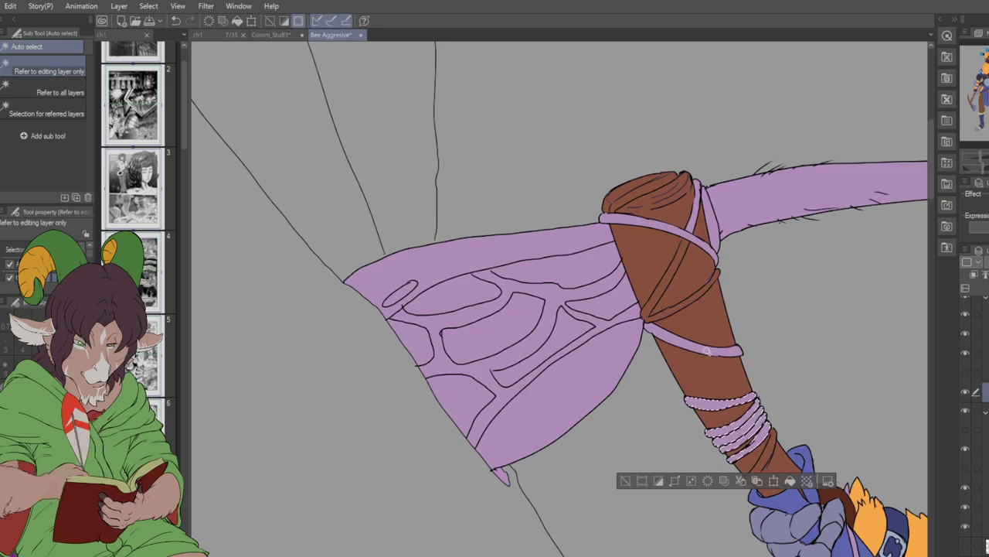
{"action": "left_click", "coordinate": [704, 348], "text": "shift"}
{"action": "left_click", "coordinate": [702, 219], "text": "shift"}
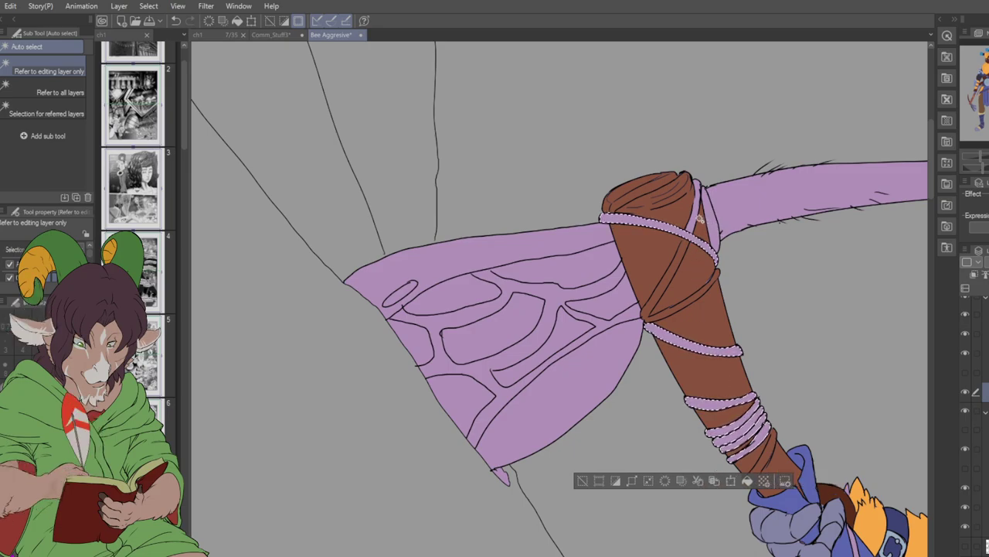
{"action": "left_click", "coordinate": [705, 220], "text": "shift"}
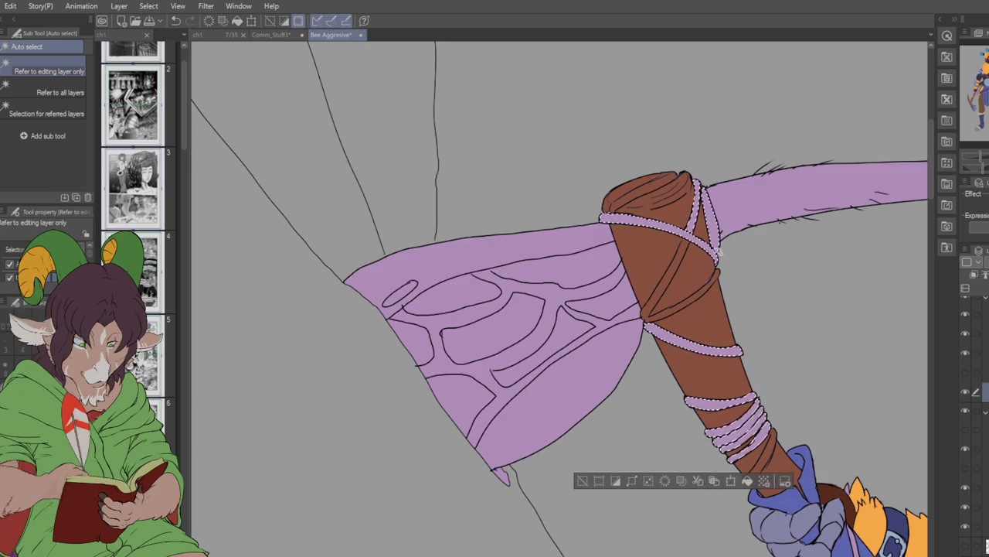
{"action": "left_click", "coordinate": [984, 506]}
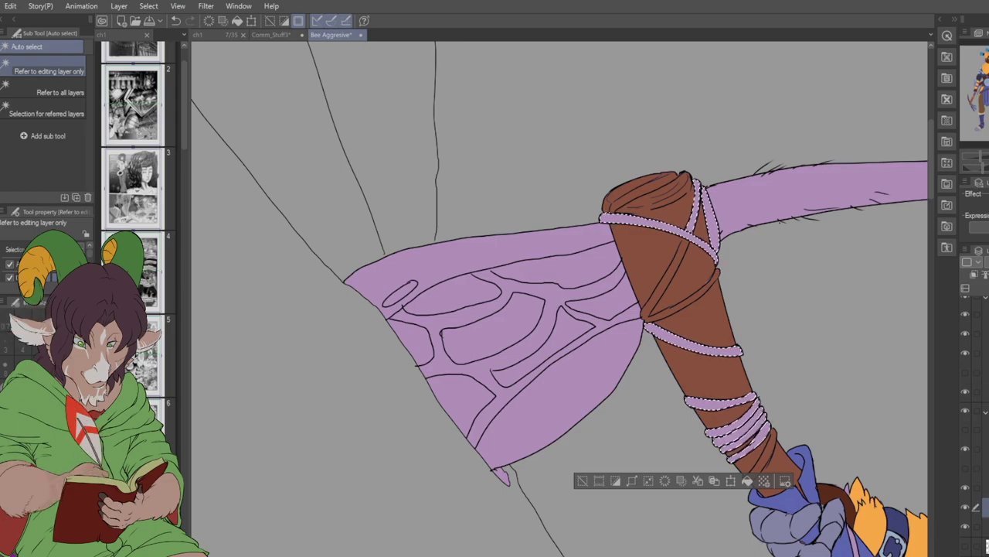
{"action": "key", "text": "alt+BackSpace"}
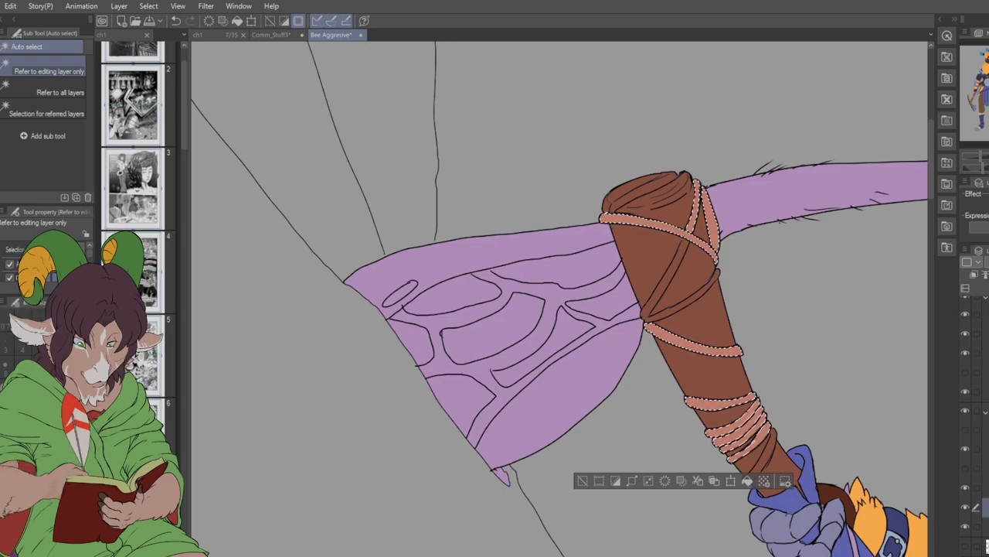
{"action": "key", "text": "ctrl+d"}
- Paint the remaining brown cord strands near the grip and crossing below the axe head salmon with the K Hard 2 brush
{"action": "key", "text": "b"}
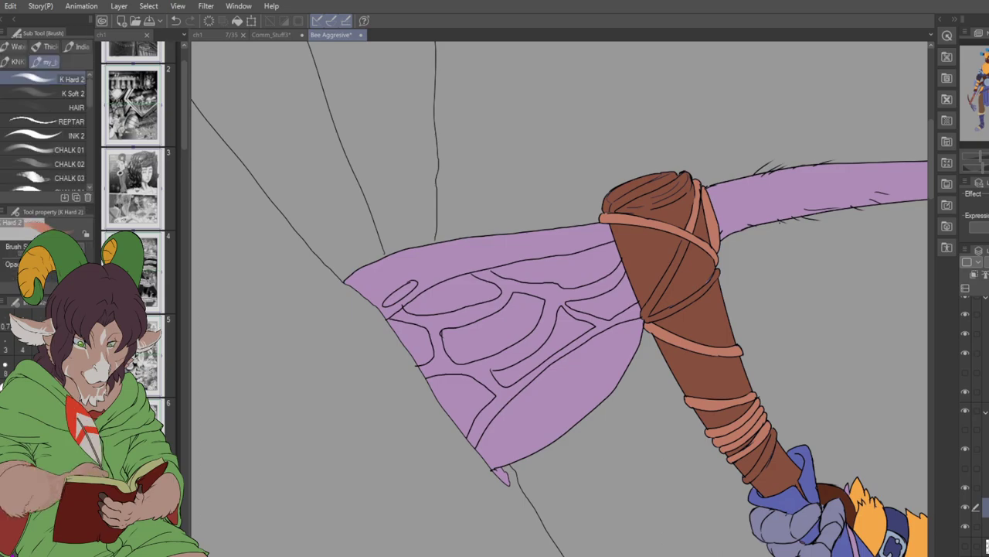
{"action": "left_click_drag", "start_coordinate": [746, 477], "coordinate": [771, 442]}
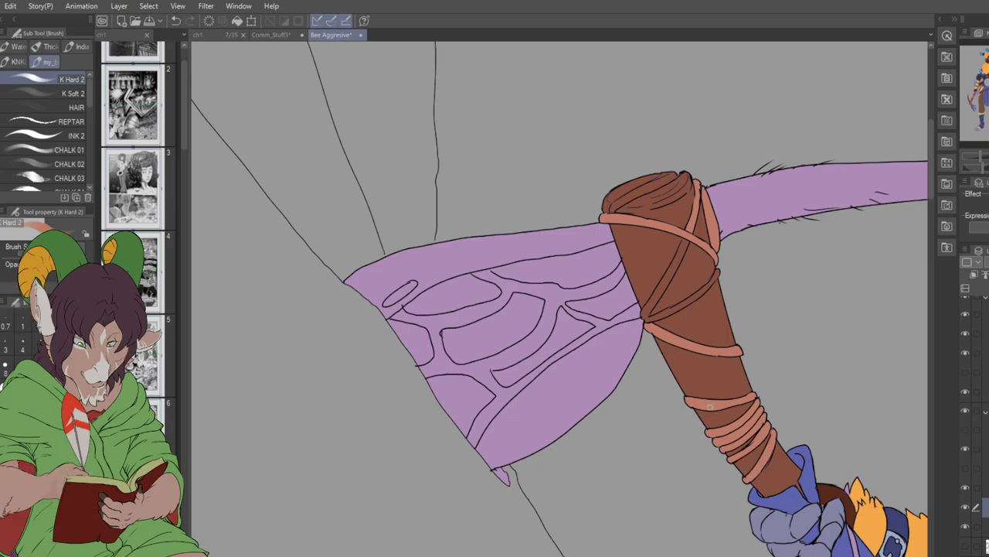
{"action": "left_click_drag", "start_coordinate": [645, 311], "coordinate": [685, 239]}
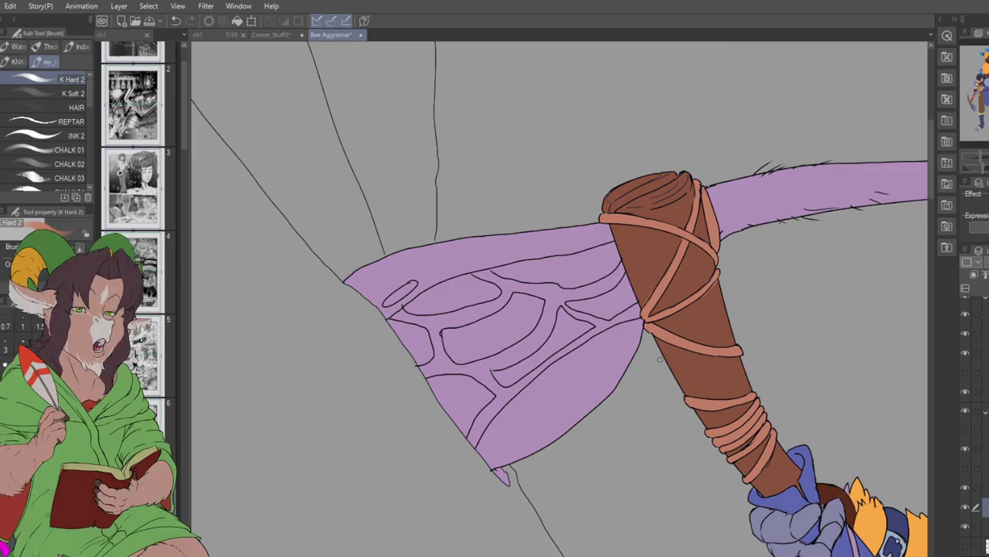
- Auto-select the thin cord hanging over the blue grip below the raised hand, fill it with the same salmon, and deselect
{"action": "scroll", "coordinate": [660, 358], "scroll_direction": "down", "scroll_amount": 5}
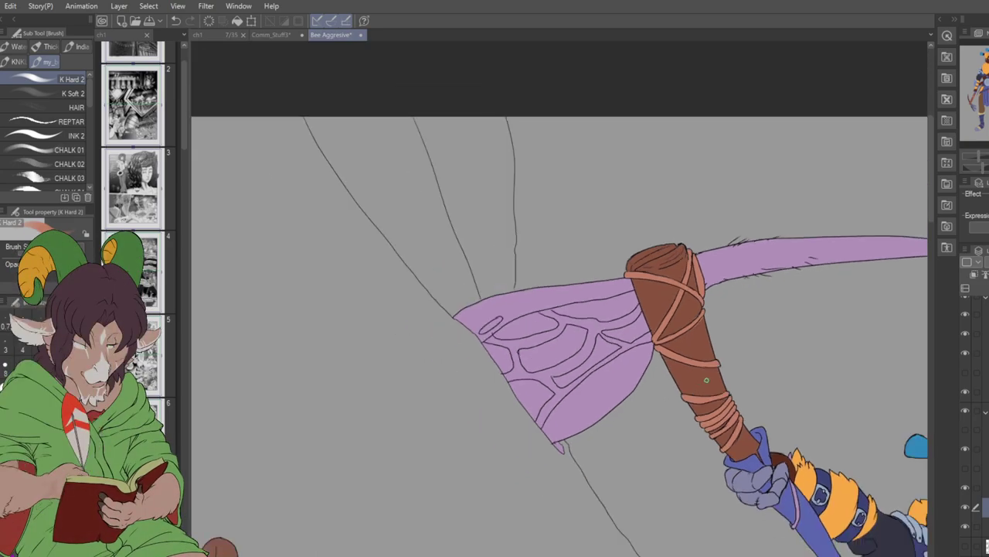
{"action": "left_click_drag", "start_coordinate": [559, 386], "coordinate": [449, 286]}
{"action": "scroll", "coordinate": [557, 518], "scroll_direction": "up", "scroll_amount": 1}
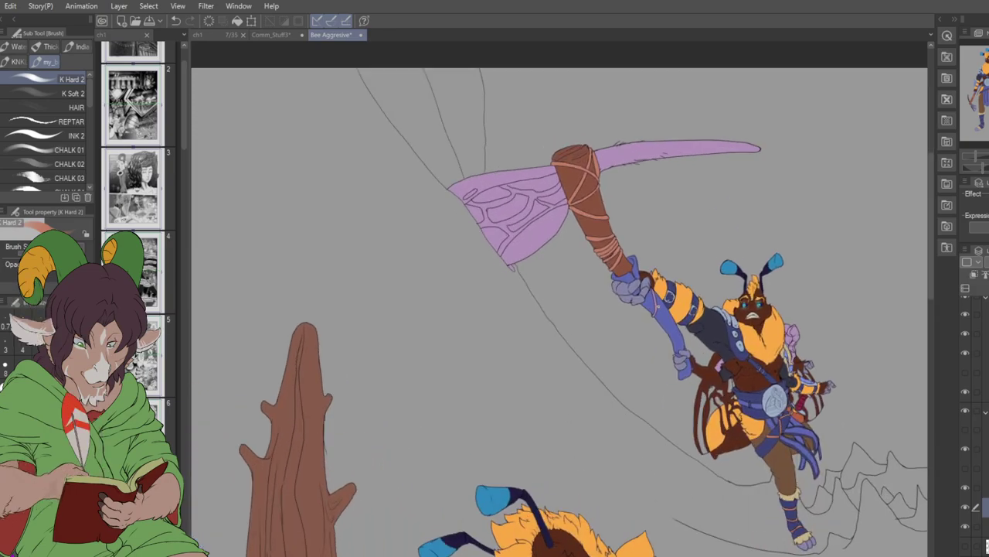
{"action": "scroll", "coordinate": [655, 301], "scroll_direction": "up", "scroll_amount": 5}
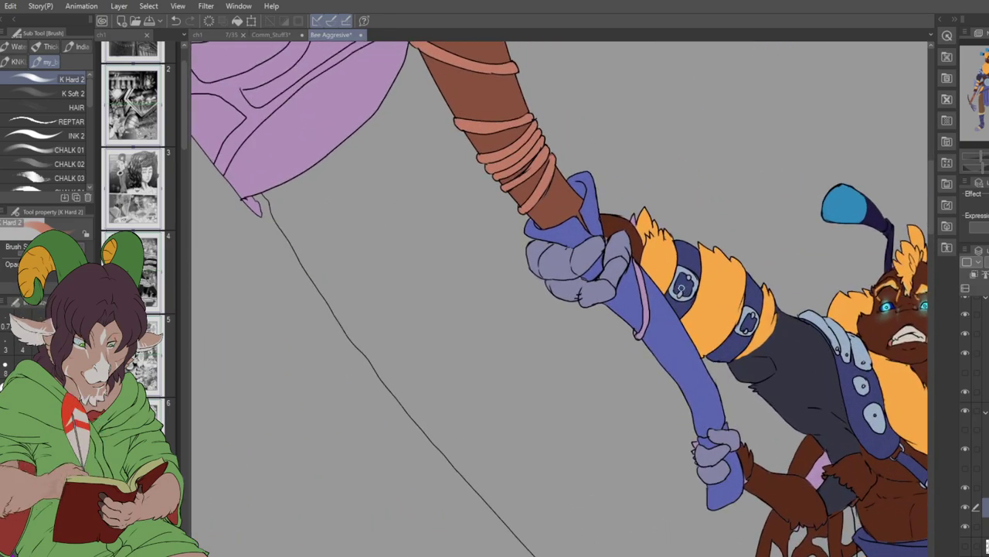
{"action": "key", "text": "y"}
{"action": "left_click", "coordinate": [625, 338]}
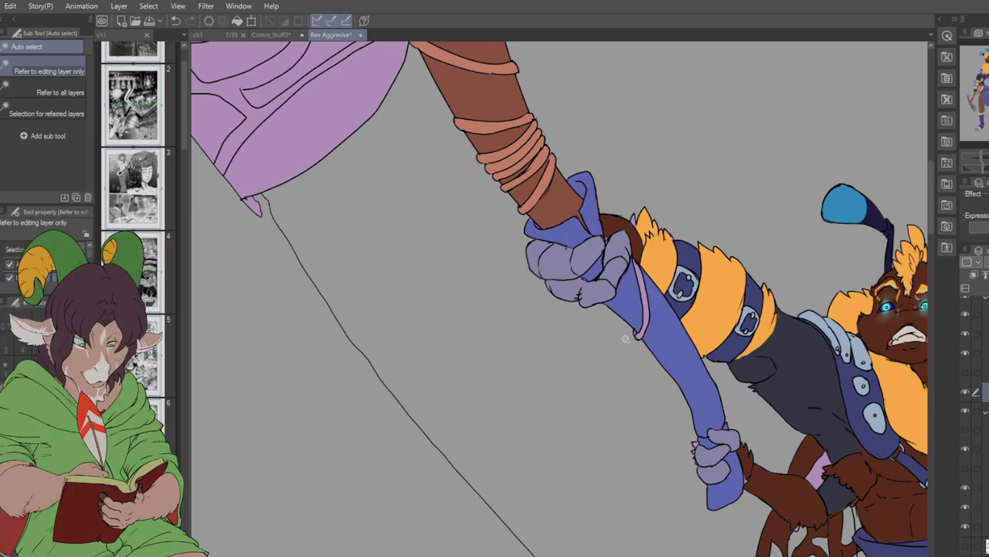
{"action": "left_click", "coordinate": [647, 304]}
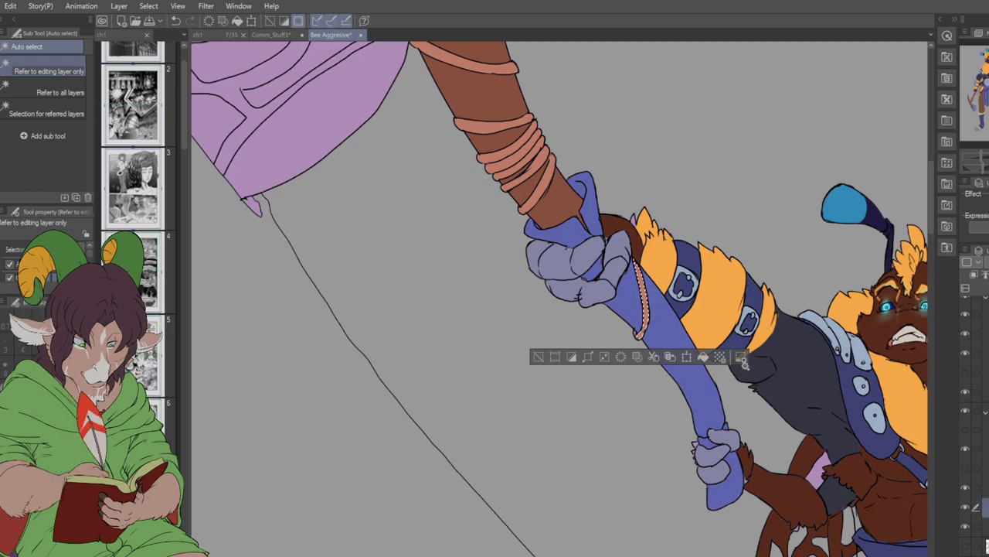
{"action": "left_click", "coordinate": [744, 364]}
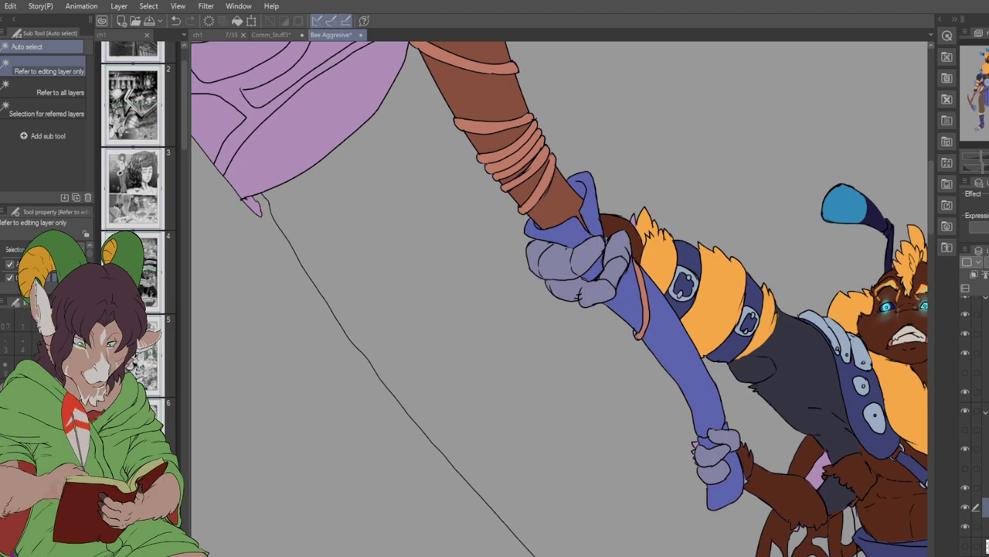
- Sample the dark red-brown of the curved spike on the standing figure's axe with the Eyedropper
{"action": "key", "text": "b"}
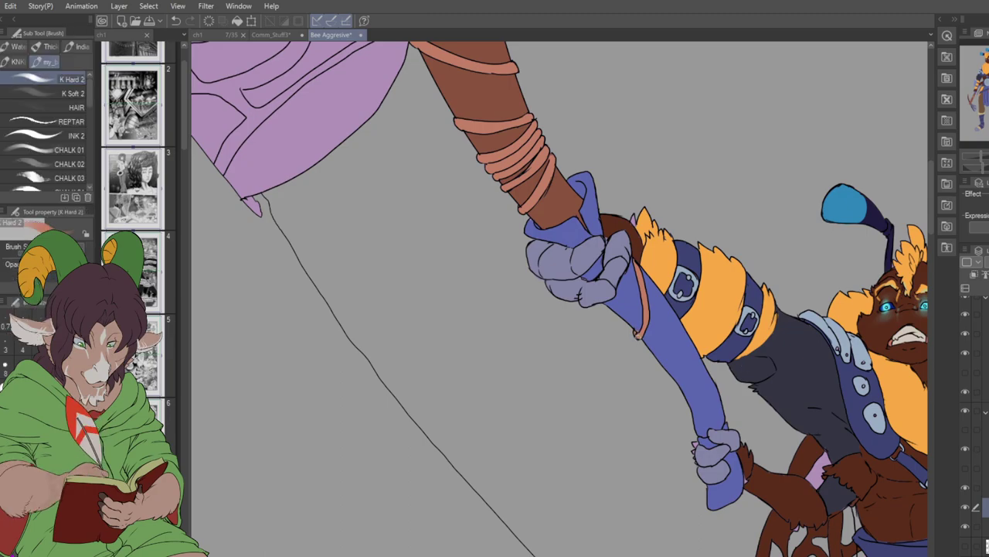
{"action": "scroll", "coordinate": [684, 365], "scroll_direction": "down", "scroll_amount": 5}
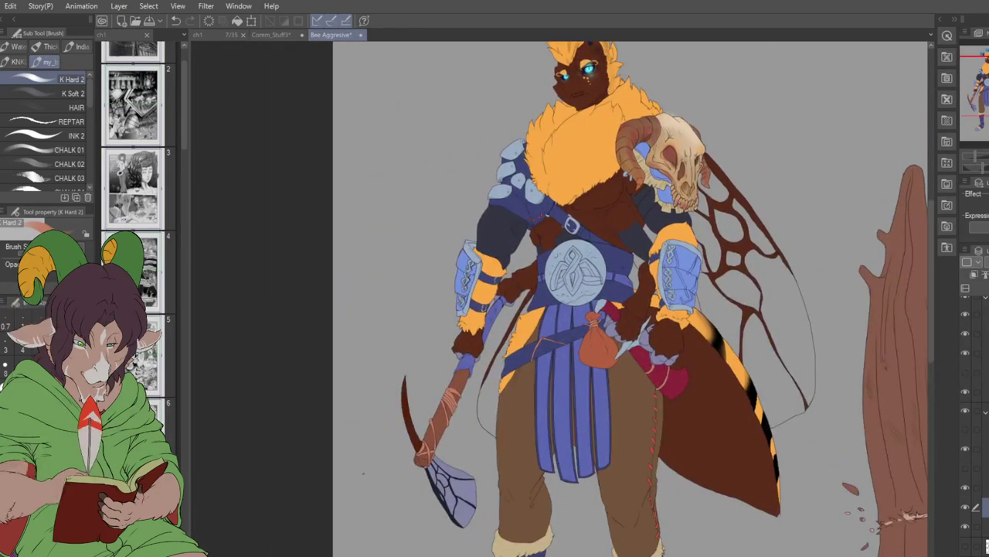
{"action": "scroll", "coordinate": [395, 446], "scroll_direction": "up", "scroll_amount": 2}
{"action": "scroll", "coordinate": [425, 427], "scroll_direction": "up", "scroll_amount": 3}
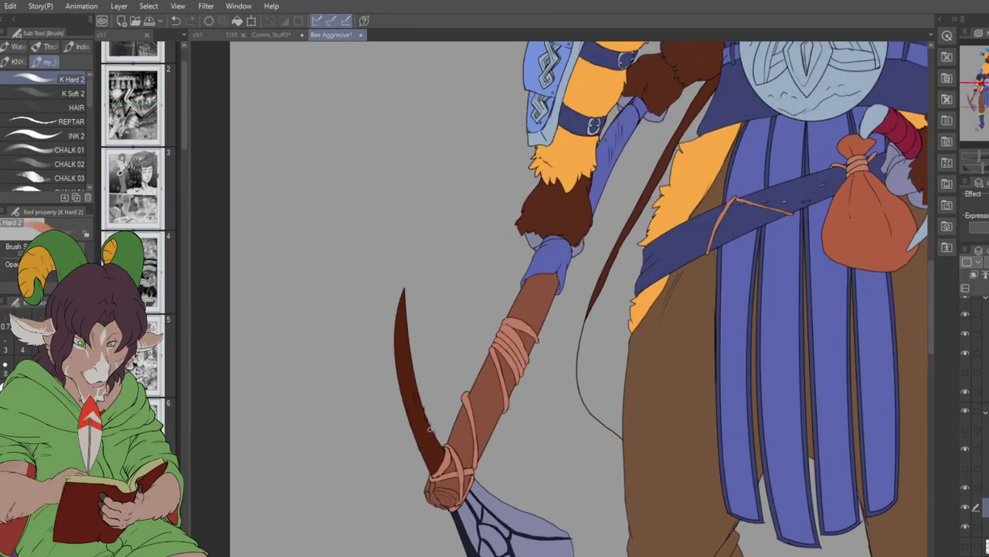
{"action": "key", "text": "i"}
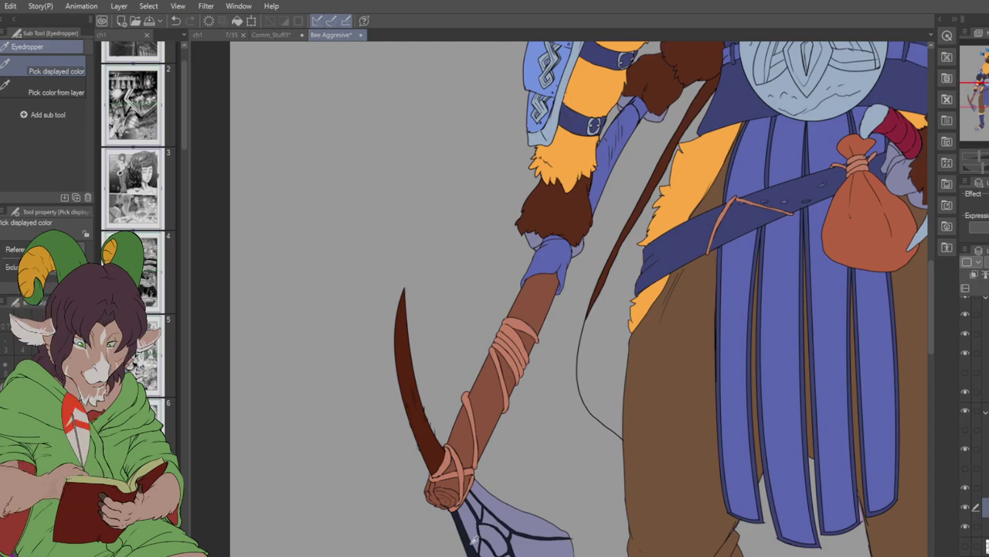
{"action": "left_click", "coordinate": [977, 120]}
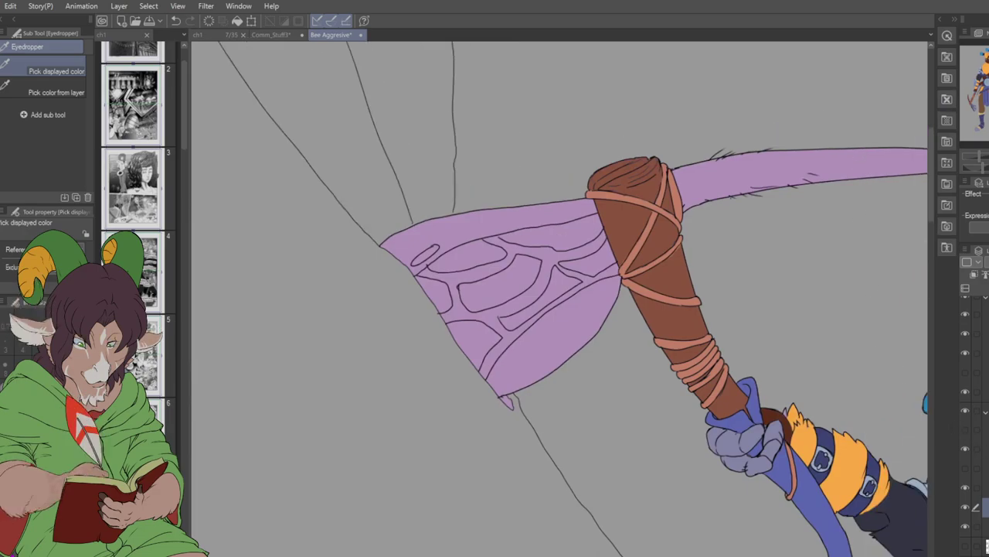
- Auto-select the curved spike of the upper figure's raised axe, fill it with the sampled dark red-brown on the colour layer, and deselect
{"action": "key", "text": "w"}
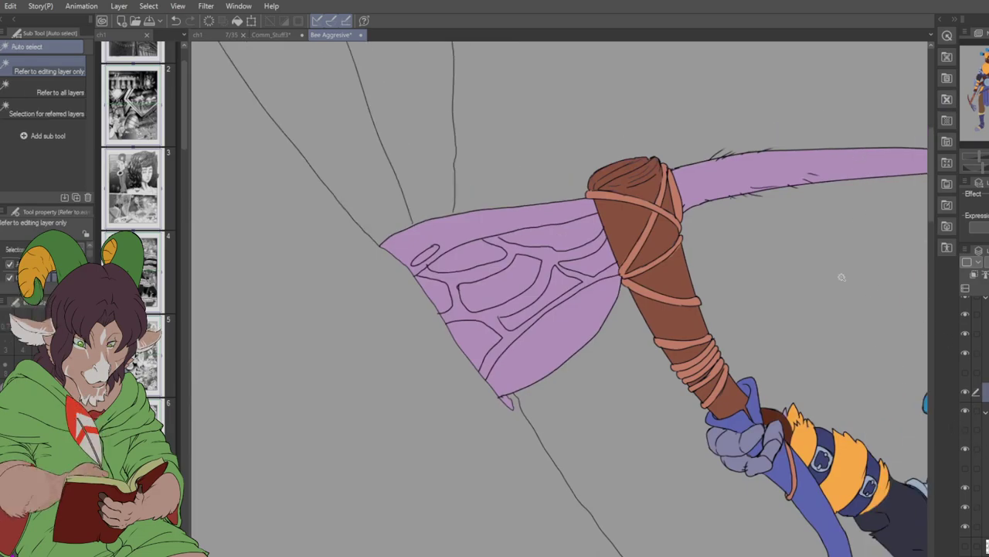
{"action": "left_click", "coordinate": [747, 169]}
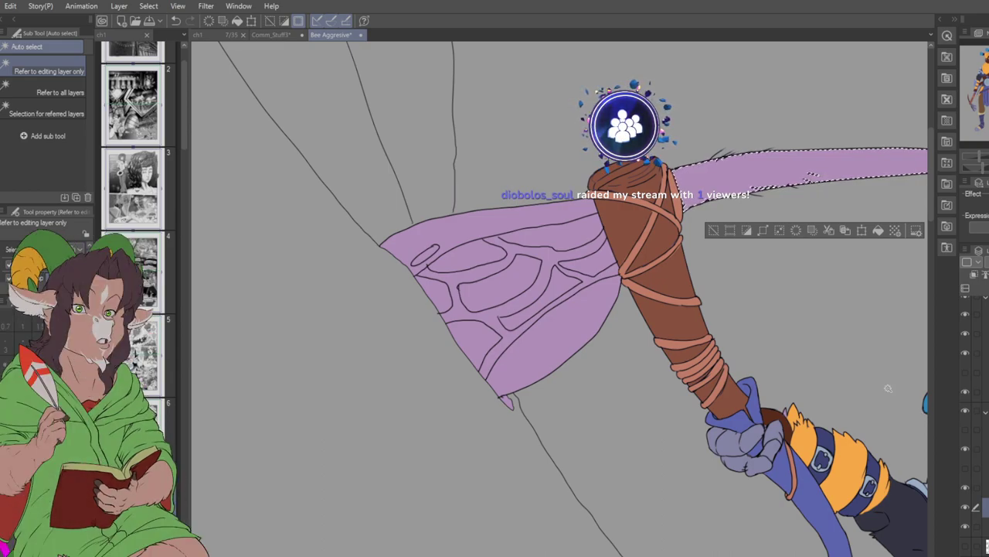
{"action": "key", "text": "alt+BackSpace"}
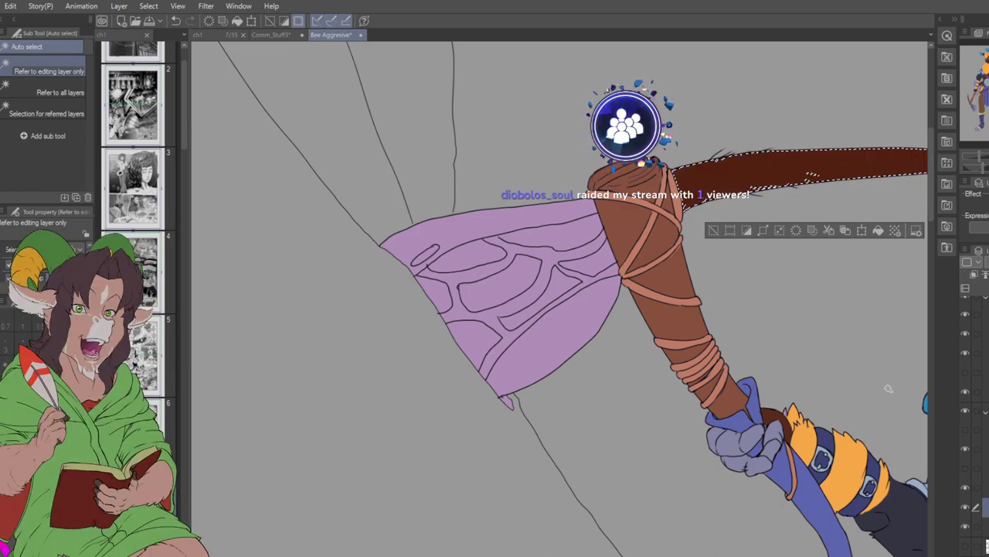
{"action": "key", "text": "ctrl+d"}
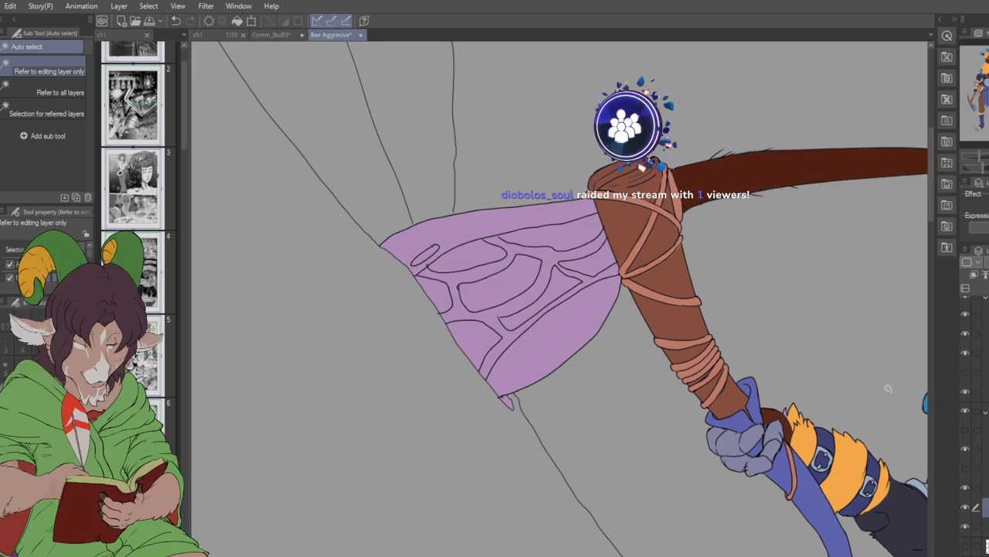
- Auto-select the upper edge and branching web pattern of the raised axe's blade, fill them with dark navy, and deselect
{"action": "left_click", "coordinate": [528, 199]}
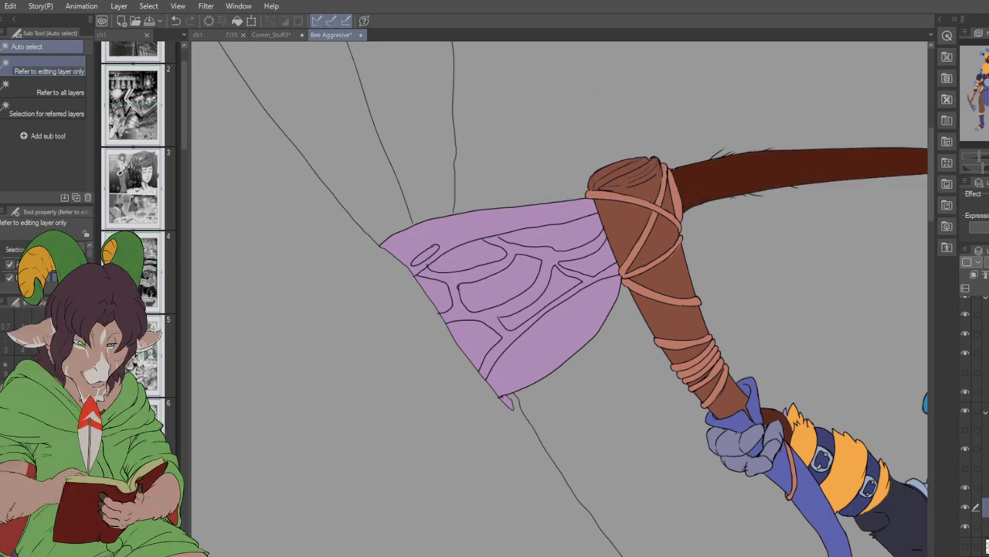
{"action": "left_click", "coordinate": [543, 253]}
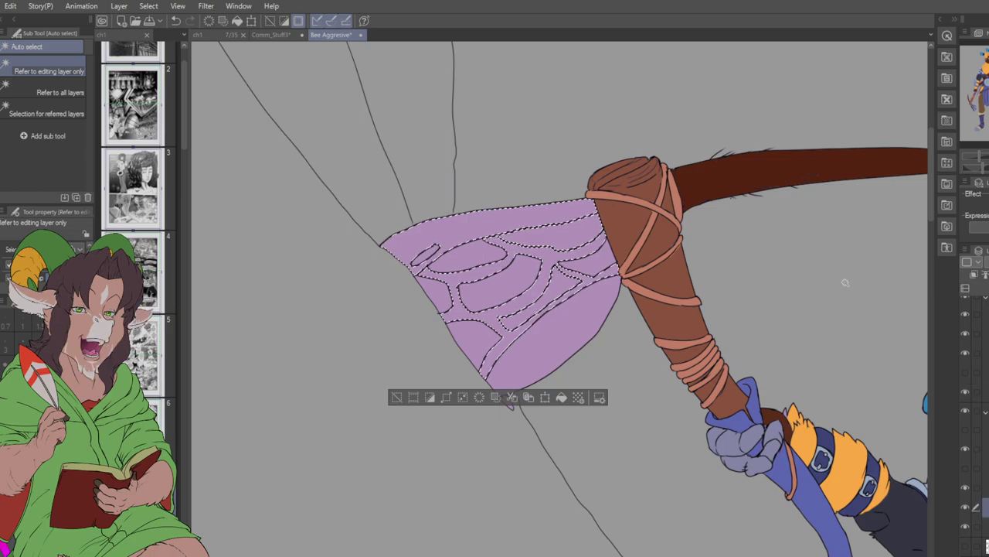
{"action": "key", "text": "alt+BackSpace"}
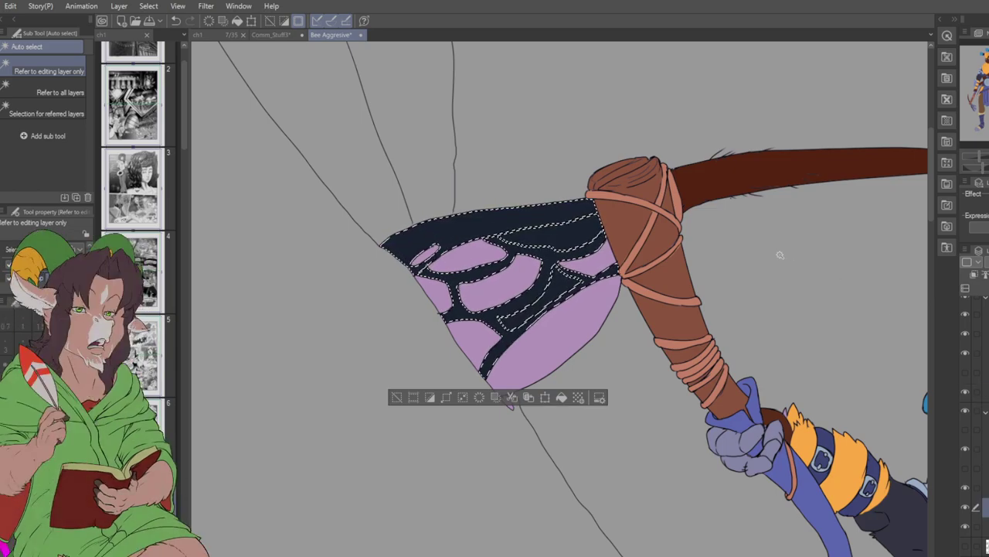
{"action": "key", "text": "ctrl+d"}
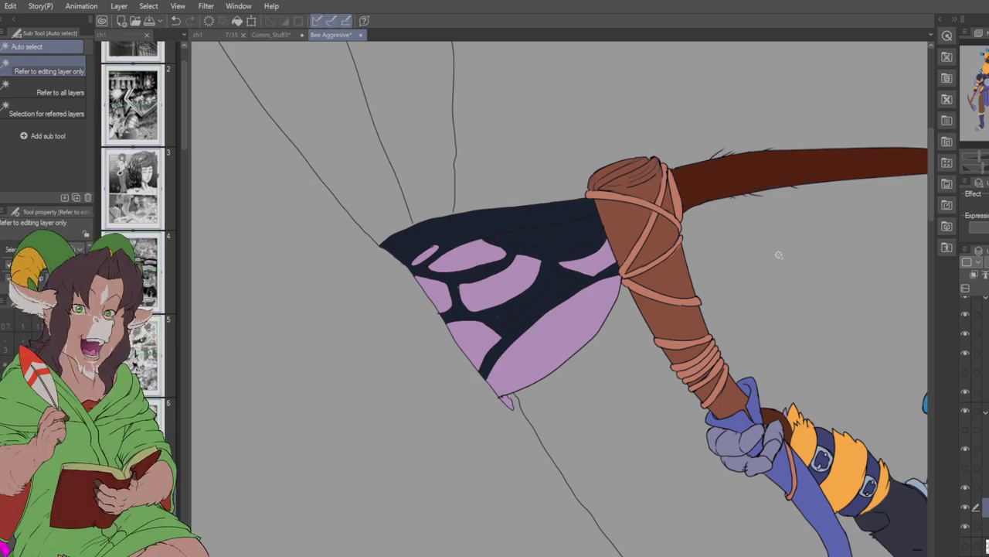
- Sample the greyish lavender of the blade on the standing figure's axe with the Eyedropper
{"action": "scroll", "coordinate": [685, 221], "scroll_direction": "down", "scroll_amount": 5}
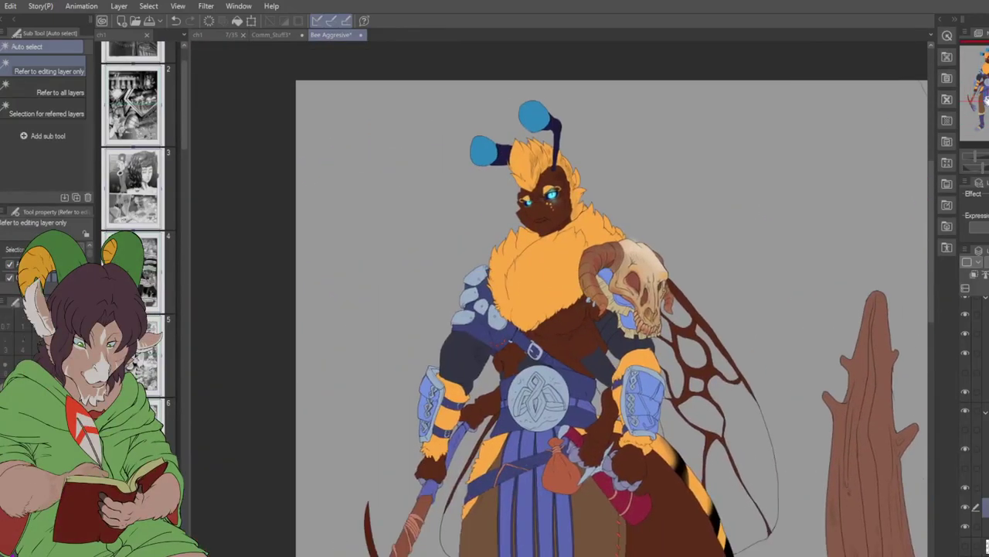
{"action": "left_click_drag", "start_coordinate": [971, 99], "coordinate": [967, 99]}
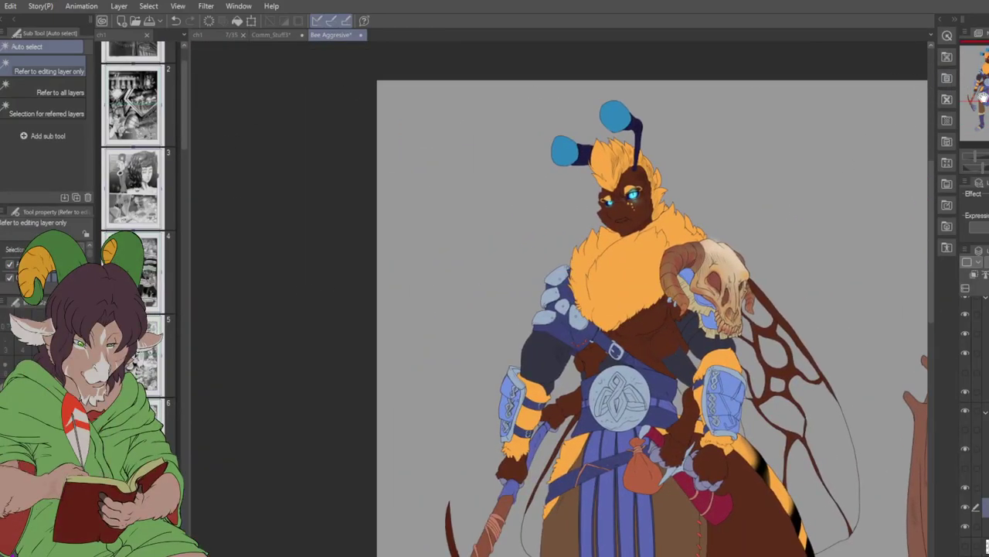
{"action": "left_click_drag", "start_coordinate": [982, 79], "coordinate": [983, 114]}
{"action": "scroll", "coordinate": [482, 360], "scroll_direction": "up", "scroll_amount": 6}
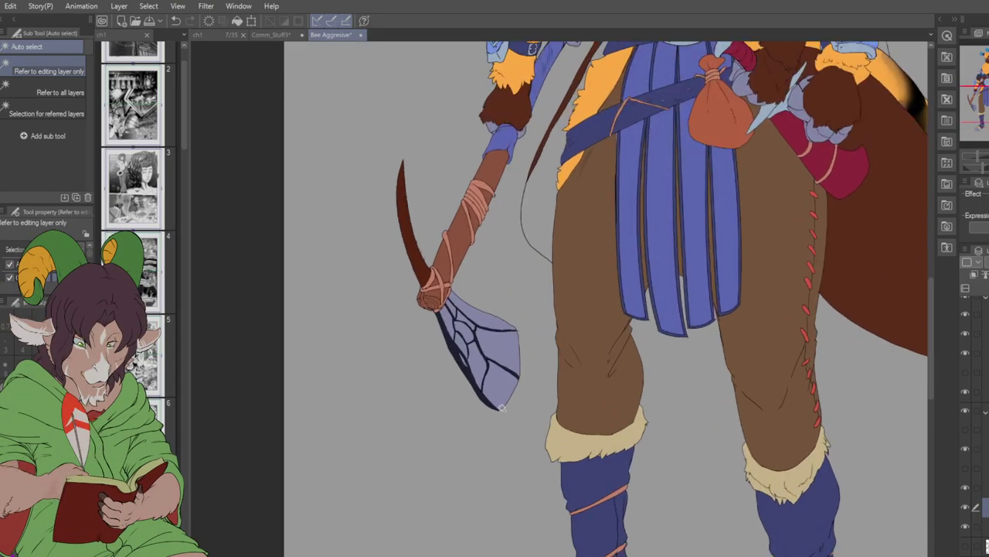
{"action": "key", "text": "i"}
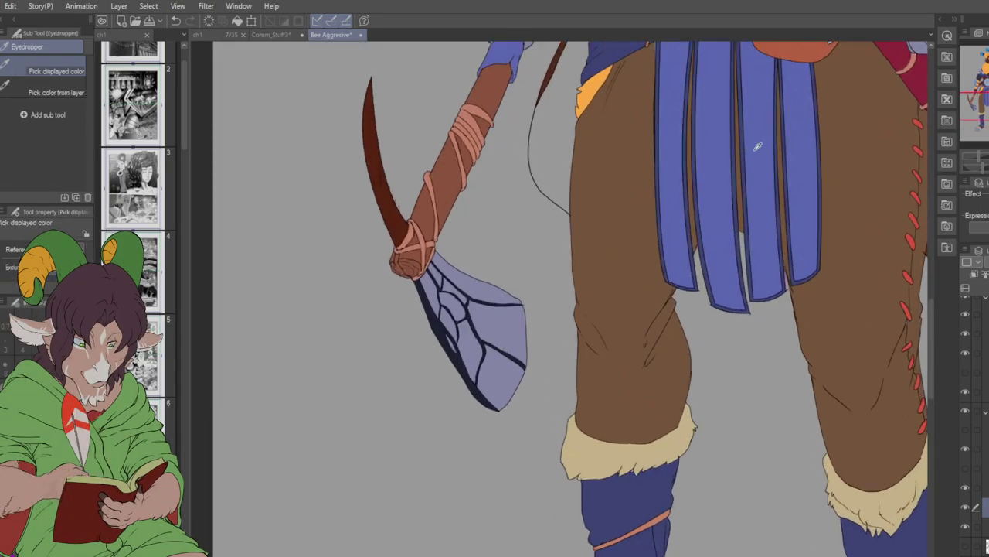
{"action": "mouse_move", "coordinate": [970, 94]}
{"action": "left_mouse_down"}
{"action": "mouse_move", "coordinate": [974, 68]}
{"action": "mouse_move", "coordinate": [971, 87]}
{"action": "left_mouse_up"}
{"action": "scroll", "coordinate": [660, 283], "scroll_direction": "up", "scroll_amount": 2}
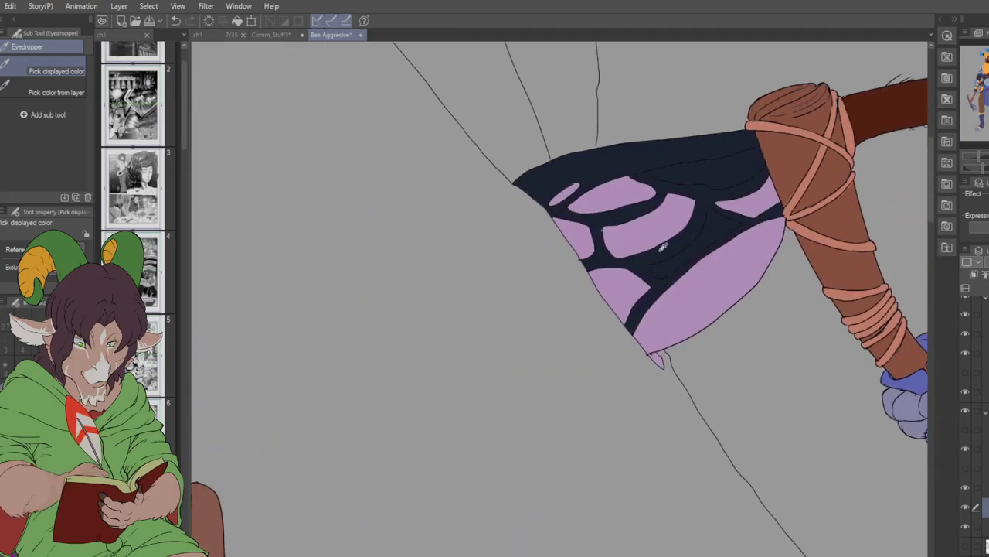
- Auto-select all the pink cells and the cutting edge of the raised axe's blade, fill them with the sampled lavender on the colour layer, and deselect
{"action": "key", "text": "w"}
{"action": "left_click", "coordinate": [690, 289]}
{"action": "left_click", "coordinate": [618, 294], "text": "shift"}
{"action": "left_click", "coordinate": [576, 240], "text": "shift"}
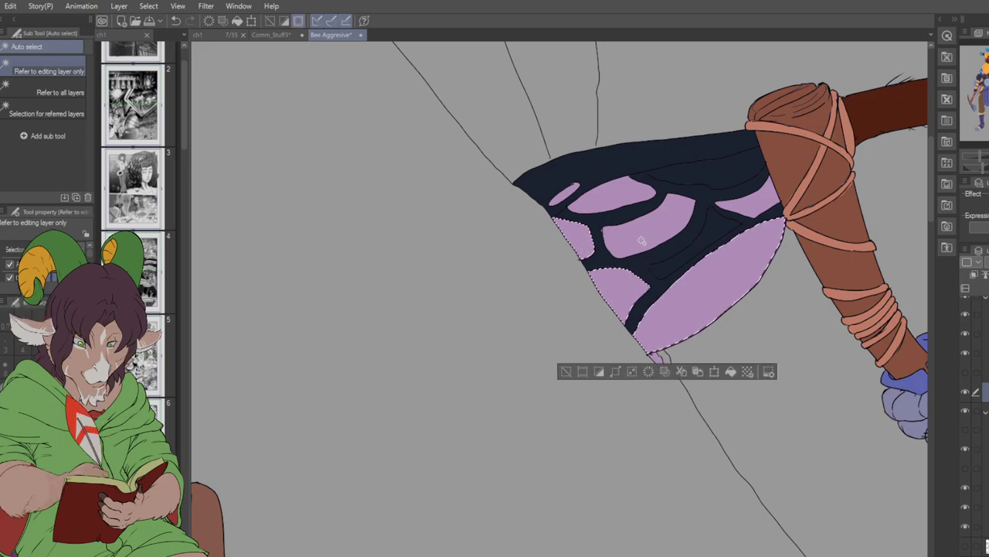
{"action": "left_click", "coordinate": [618, 195], "text": "shift"}
{"action": "left_click", "coordinate": [649, 228], "text": "shift"}
{"action": "left_click", "coordinate": [746, 203], "text": "shift"}
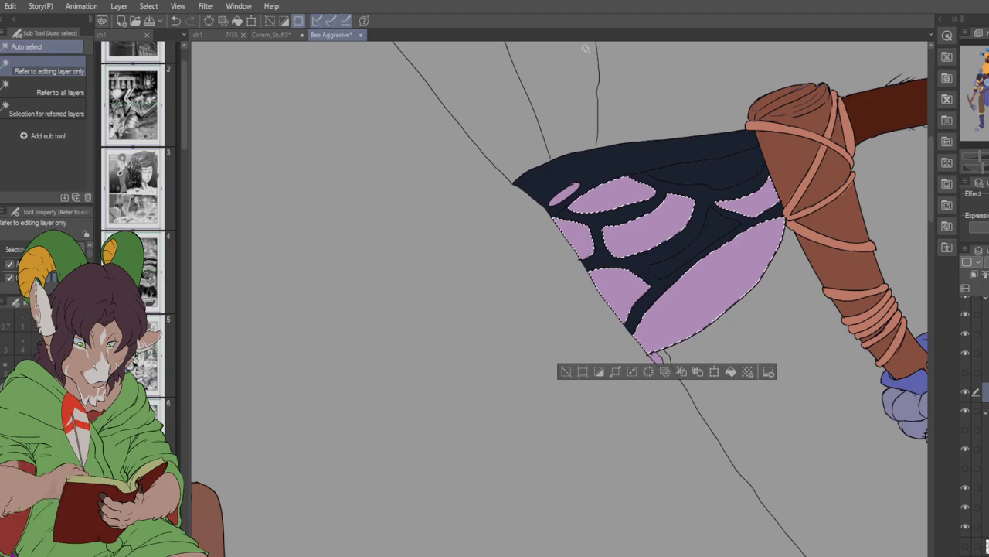
{"action": "left_click", "coordinate": [564, 193], "text": "shift"}
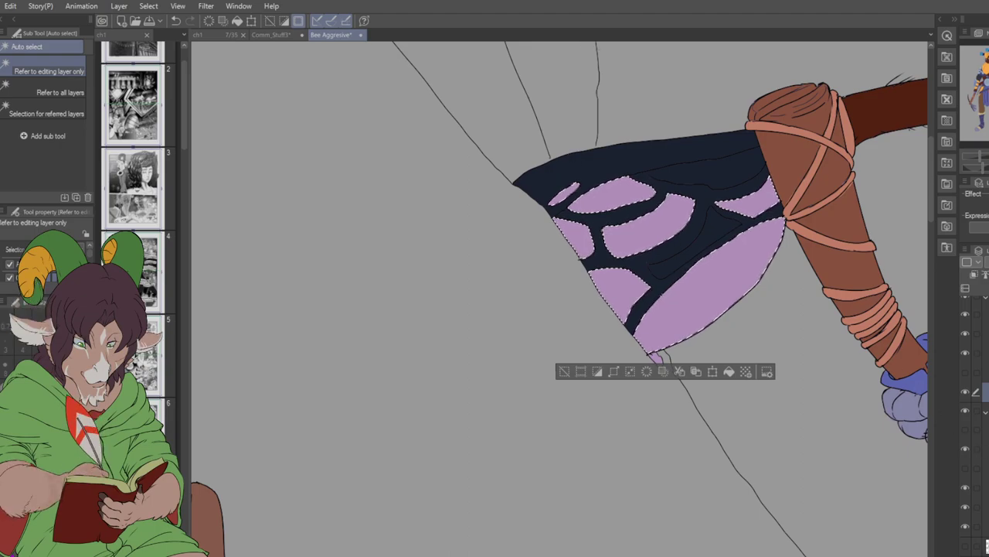
{"action": "left_click", "coordinate": [976, 487]}
{"action": "left_click", "coordinate": [975, 506]}
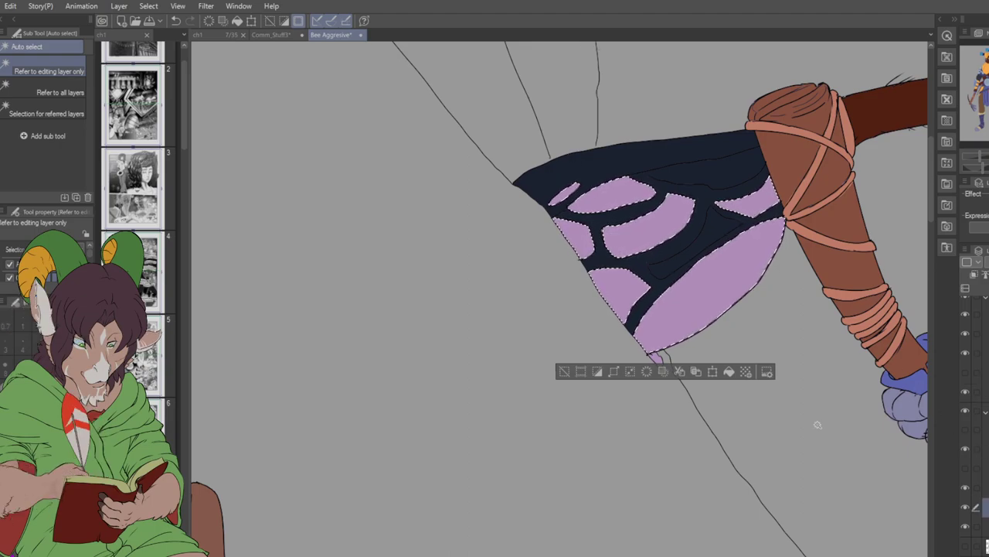
{"action": "key", "text": "alt+BackSpace"}
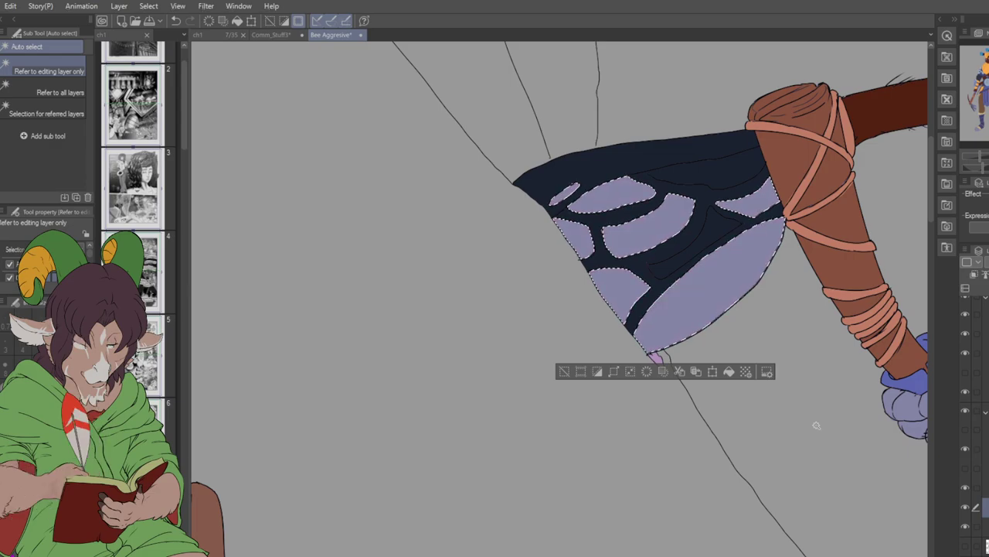
{"action": "key", "text": "ctrl+d"}
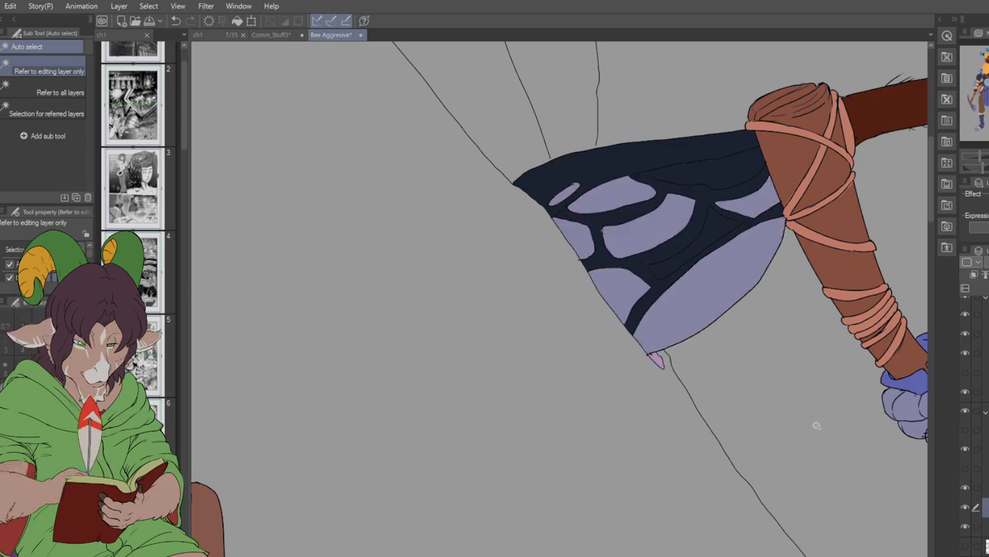
- Paint the two outlined blade cells covered in navy, one central and one beside the handle, lavender with the K Hard 2 brush
{"action": "key", "text": "b"}
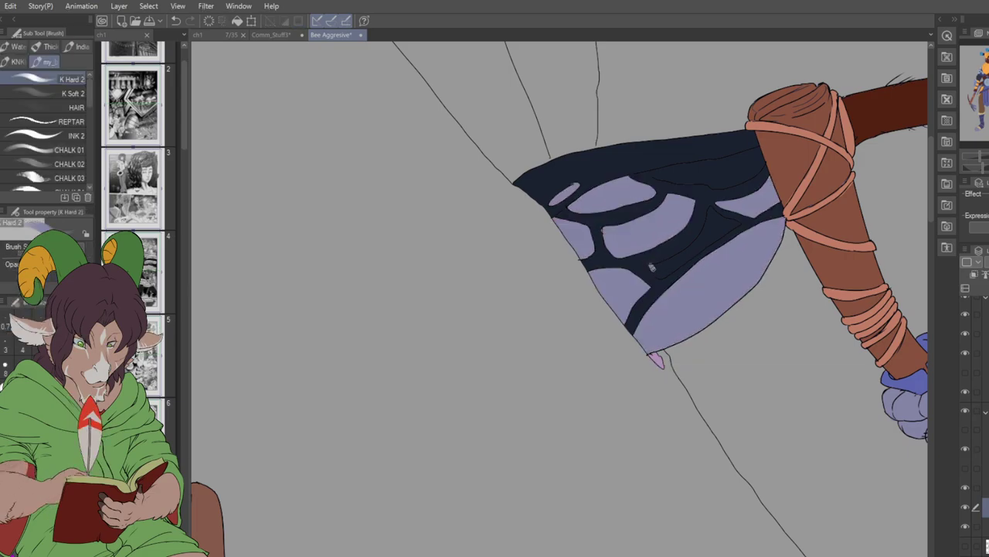
{"action": "left_click_drag", "start_coordinate": [651, 270], "coordinate": [682, 255]}
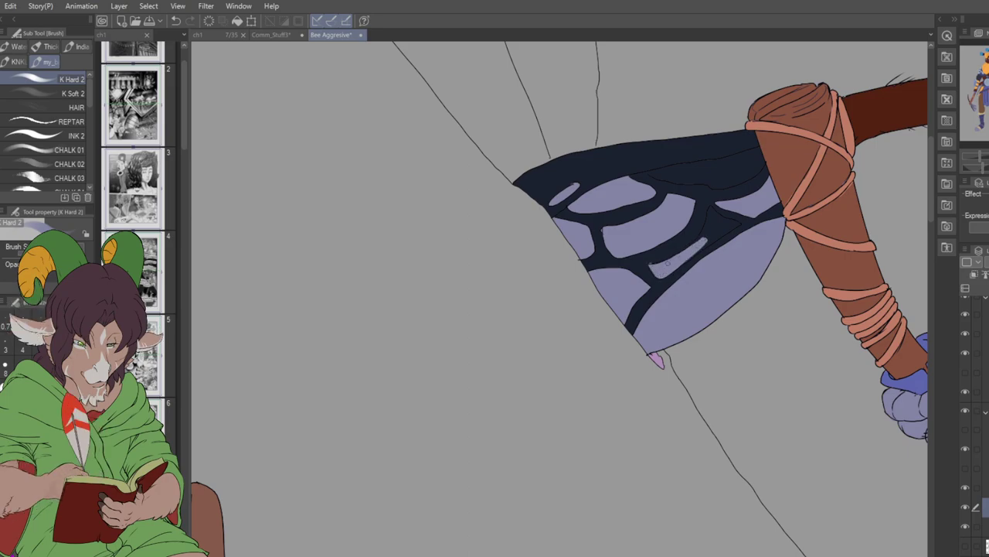
{"action": "left_click_drag", "start_coordinate": [656, 267], "coordinate": [715, 230]}
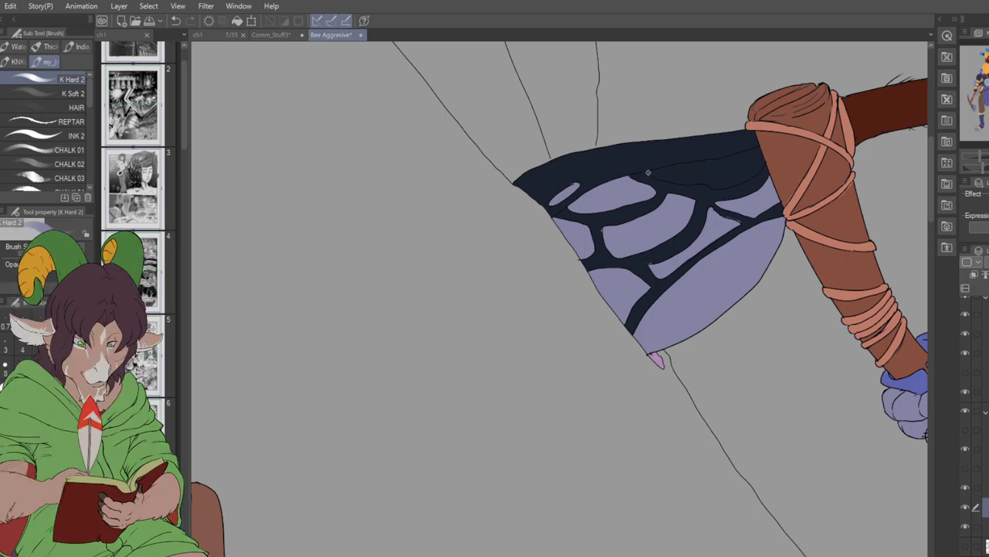
{"action": "mouse_move", "coordinate": [665, 170]}
{"action": "left_mouse_down"}
{"action": "mouse_move", "coordinate": [707, 162]}
{"action": "mouse_move", "coordinate": [657, 175]}
{"action": "mouse_move", "coordinate": [703, 176]}
{"action": "mouse_move", "coordinate": [742, 154]}
{"action": "mouse_move", "coordinate": [716, 174]}
{"action": "mouse_move", "coordinate": [748, 161]}
{"action": "mouse_move", "coordinate": [745, 175]}
{"action": "left_mouse_up"}
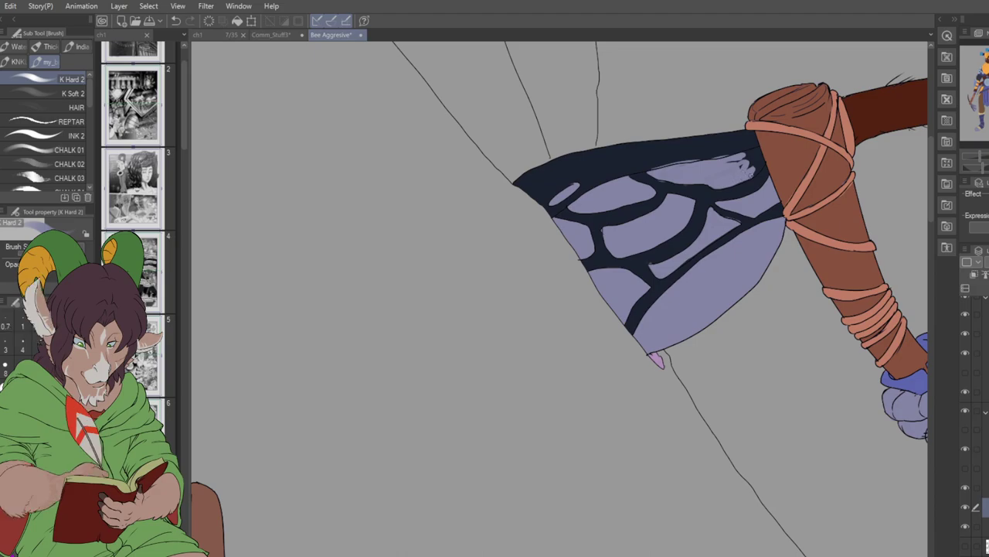
{"action": "left_click_drag", "start_coordinate": [748, 169], "coordinate": [765, 152]}
{"action": "left_click_drag", "start_coordinate": [755, 172], "coordinate": [764, 161]}
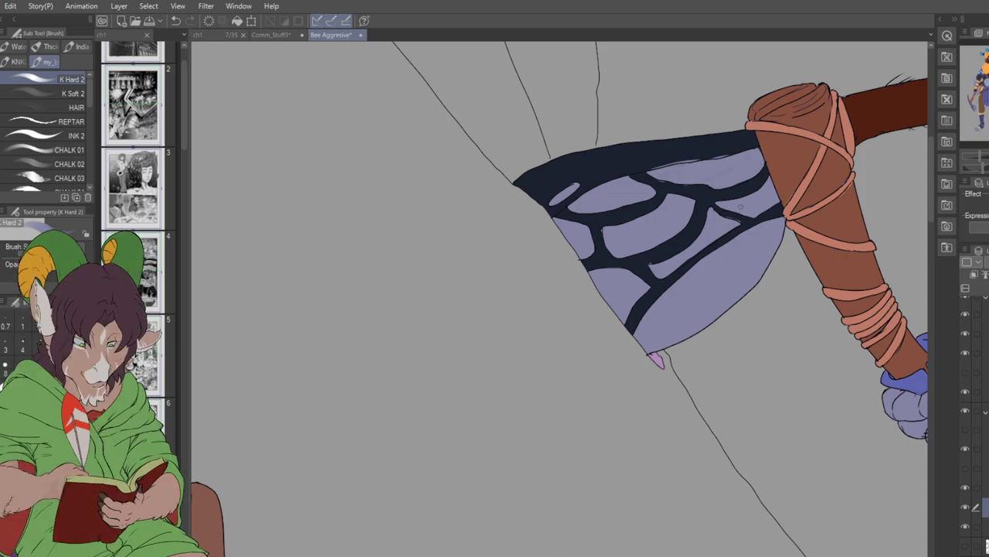
- Sample the blade's dark navy and repaint the border above the uppermost lavender cell with the K Hard 2 brush
{"action": "key", "text": "i"}
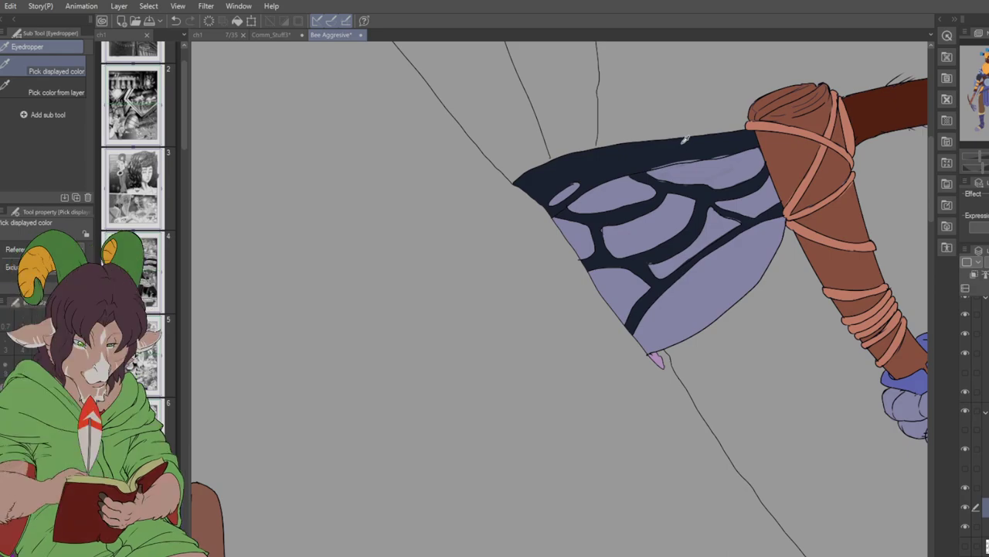
{"action": "key", "text": "b"}
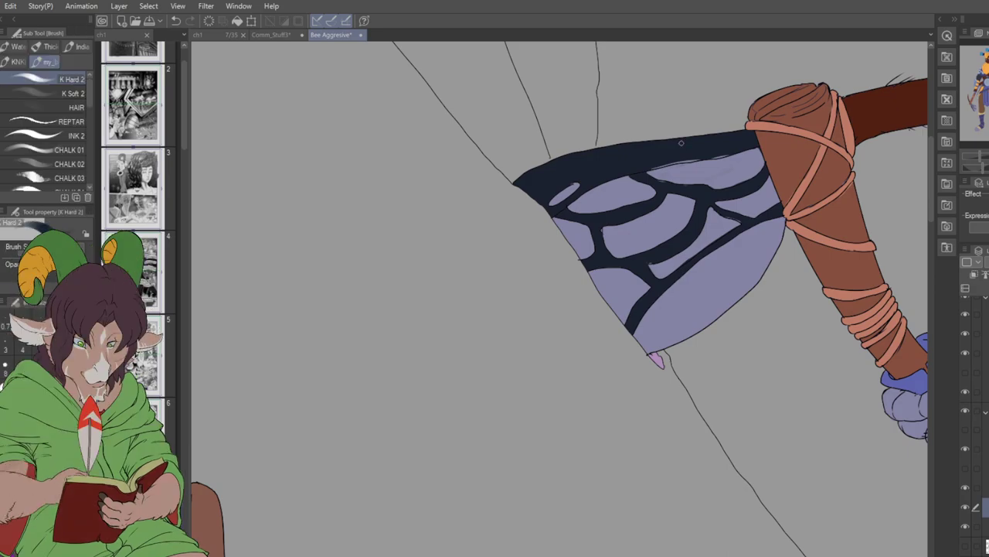
{"action": "left_click_drag", "start_coordinate": [690, 162], "coordinate": [647, 169]}
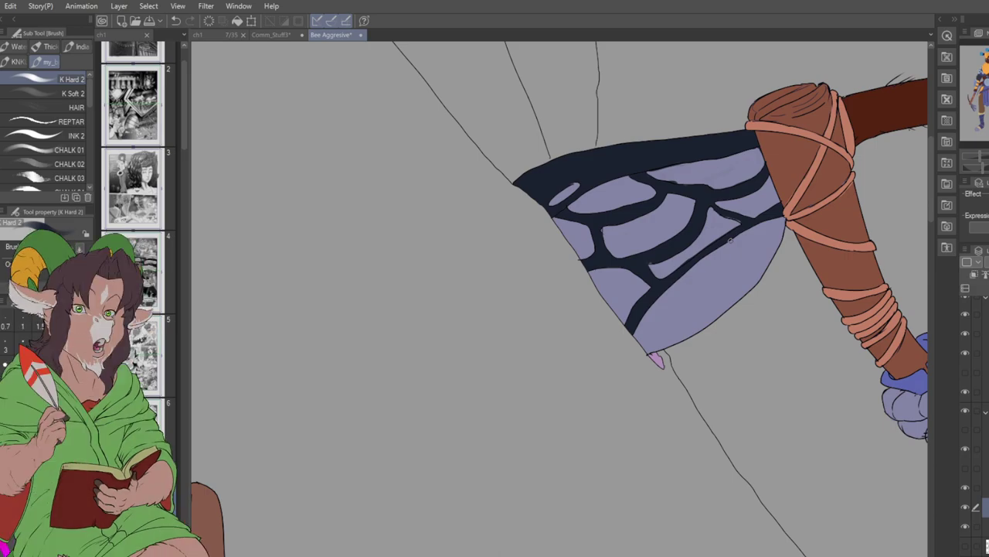
{"action": "scroll", "coordinate": [726, 243], "scroll_direction": "down", "scroll_amount": 5}
{"action": "scroll", "coordinate": [869, 307], "scroll_direction": "down", "scroll_amount": 1}
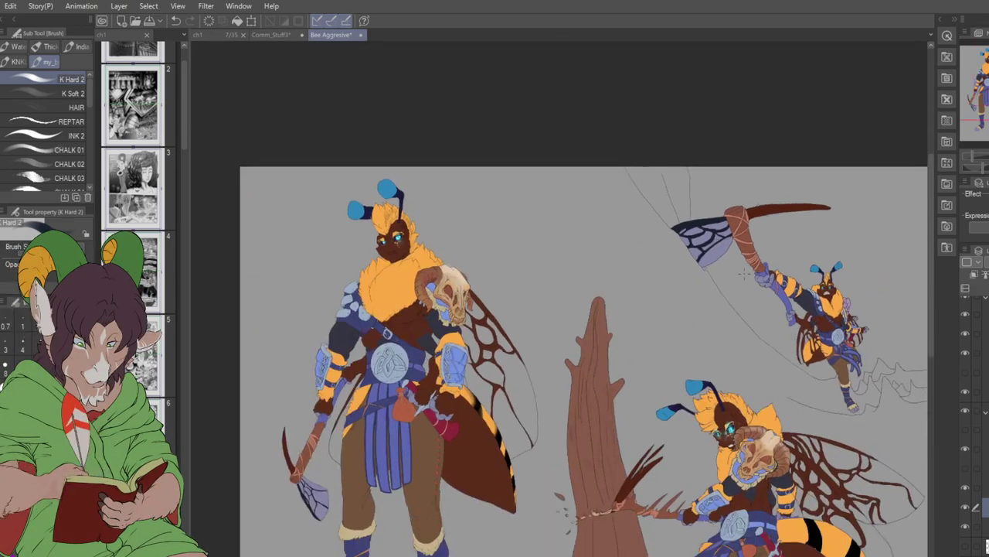
{"action": "scroll", "coordinate": [869, 307], "scroll_direction": "down", "scroll_amount": 1}
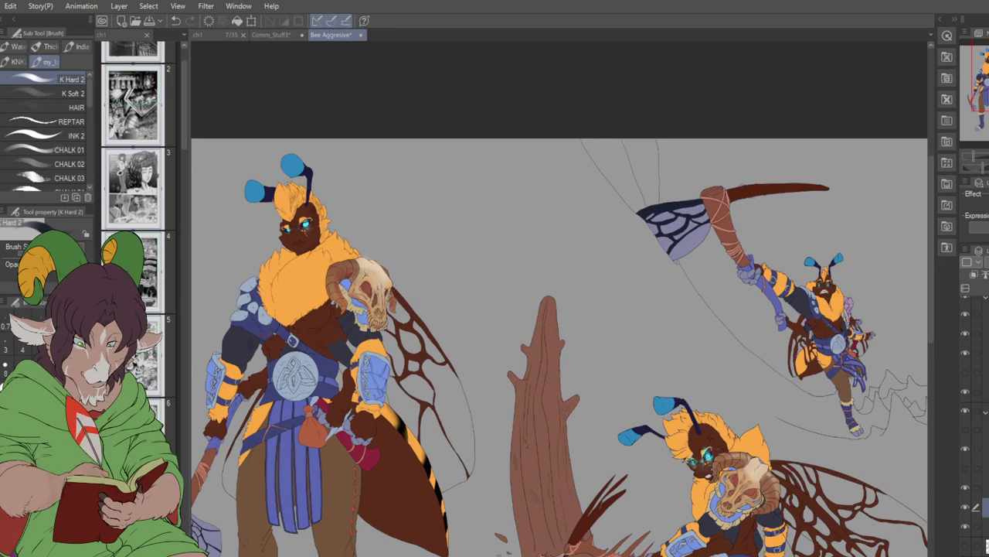
{"action": "scroll", "coordinate": [870, 307], "scroll_direction": "up", "scroll_amount": 1}
{"action": "scroll", "coordinate": [870, 307], "scroll_direction": "down", "scroll_amount": 2}
{"action": "scroll", "coordinate": [825, 509], "scroll_direction": "up", "scroll_amount": 2}
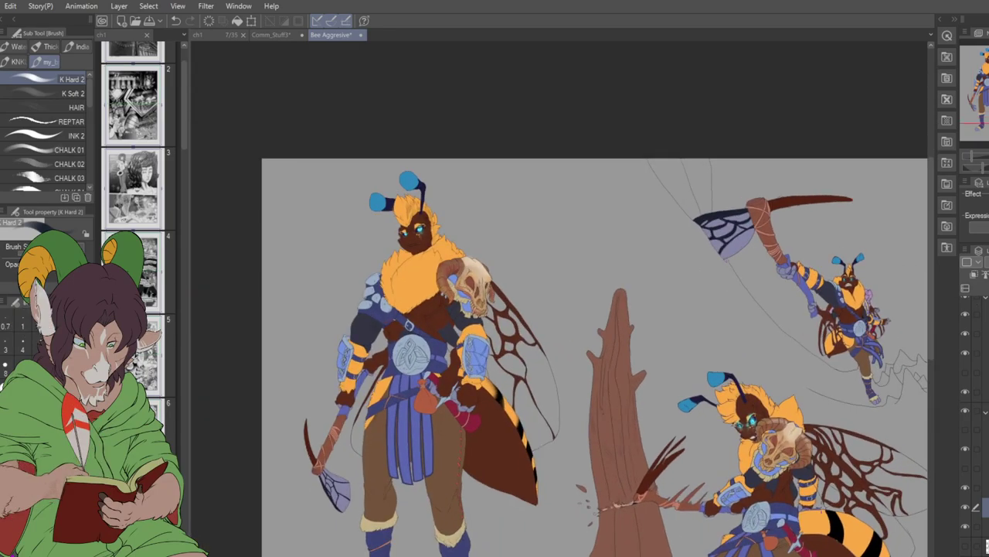
- Sample the bone beige of the crouching figure's skull pauldron with the Eyedropper
{"action": "left_click", "coordinate": [966, 488]}
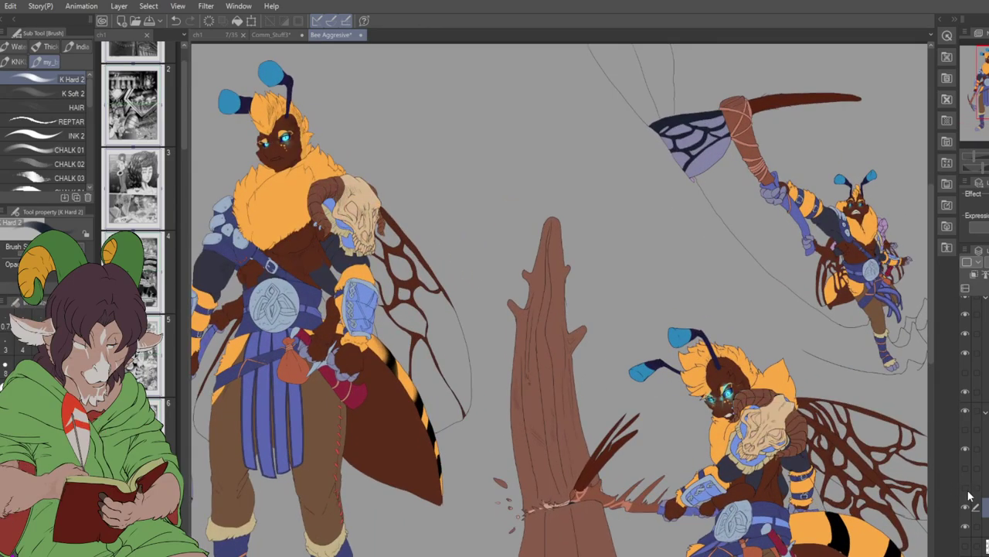
{"action": "scroll", "coordinate": [745, 381], "scroll_direction": "up", "scroll_amount": 2}
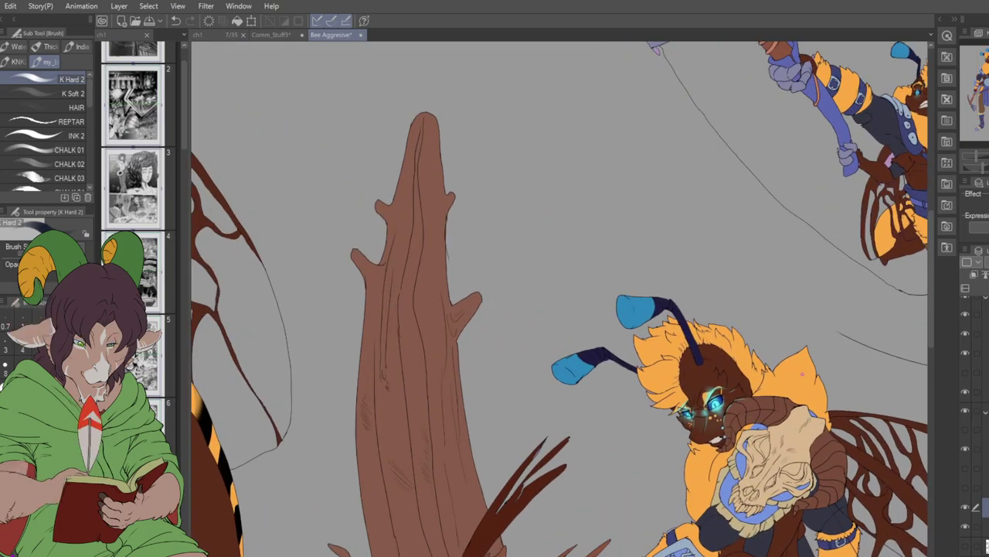
{"action": "key", "text": "i"}
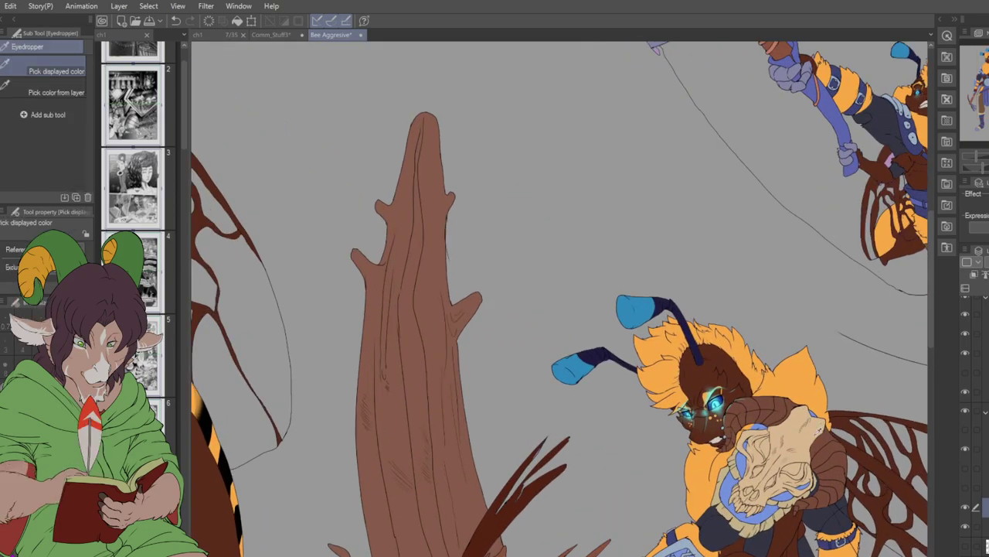
{"action": "key", "text": "ctrl+0"}
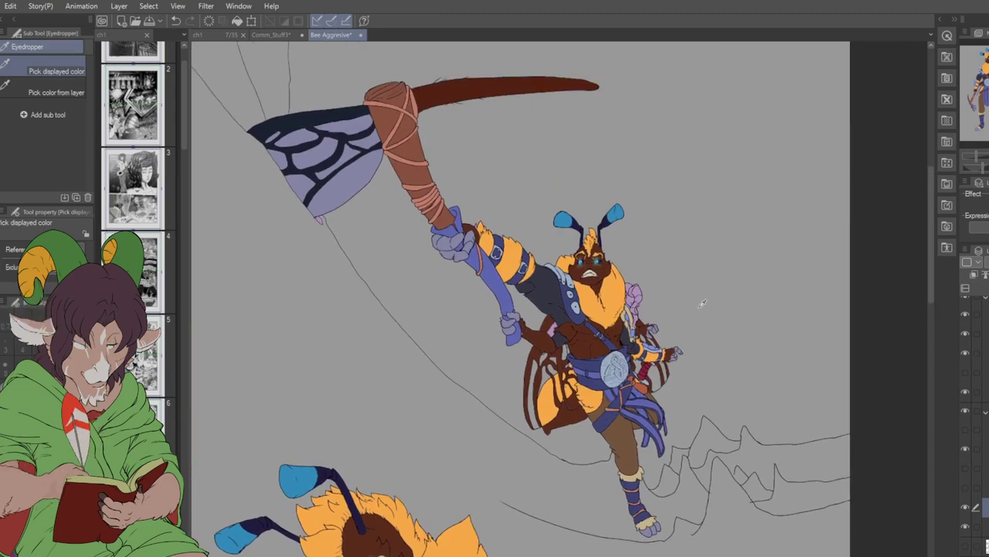
- Auto-select the upper bee's pink skull areas around the horn, fill them with the sampled beige on the colour layer, and deselect
{"action": "scroll", "coordinate": [662, 293], "scroll_direction": "up", "scroll_amount": 2}
{"action": "scroll", "coordinate": [668, 321], "scroll_direction": "up", "scroll_amount": 3}
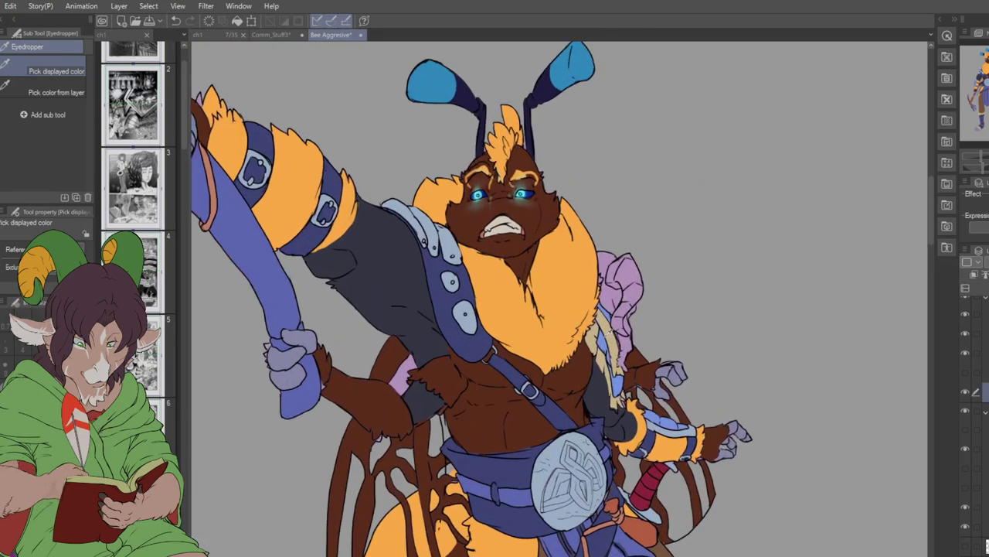
{"action": "scroll", "coordinate": [628, 331], "scroll_direction": "up", "scroll_amount": 1}
{"action": "key", "text": "w"}
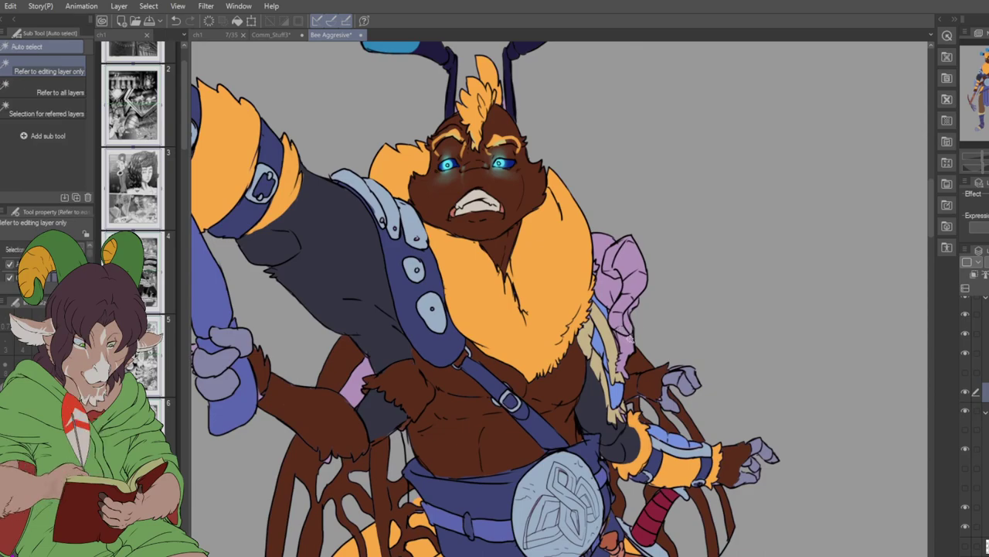
{"action": "left_click", "coordinate": [627, 333]}
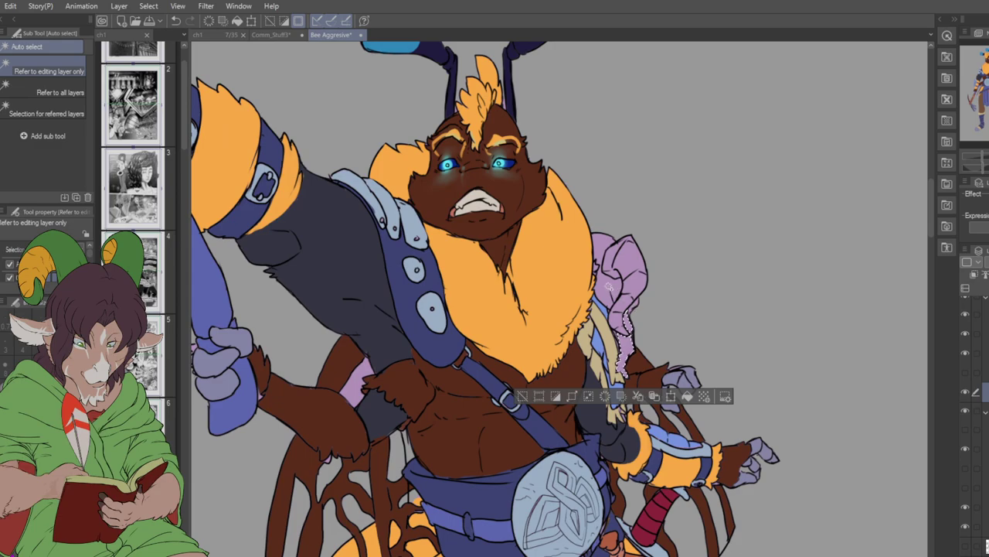
{"action": "scroll", "coordinate": [635, 302], "scroll_direction": "up", "scroll_amount": 2}
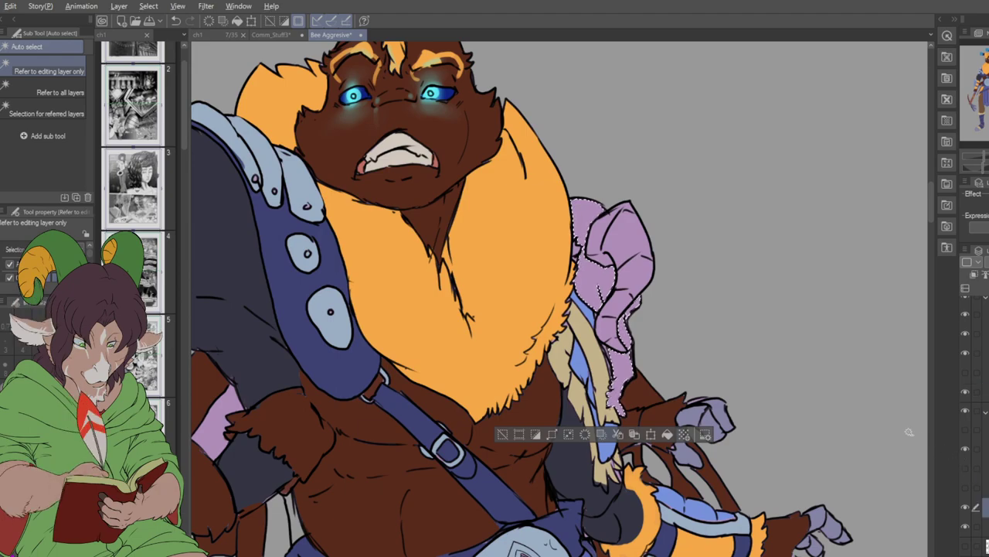
{"action": "key", "text": "alt+Delete"}
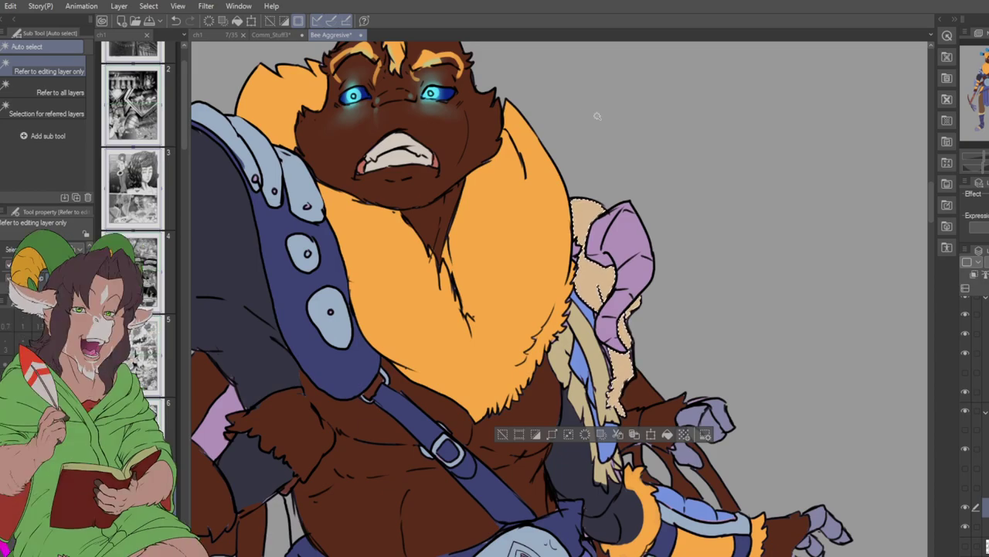
{"action": "scroll", "coordinate": [485, 219], "scroll_direction": "down", "scroll_amount": 4}
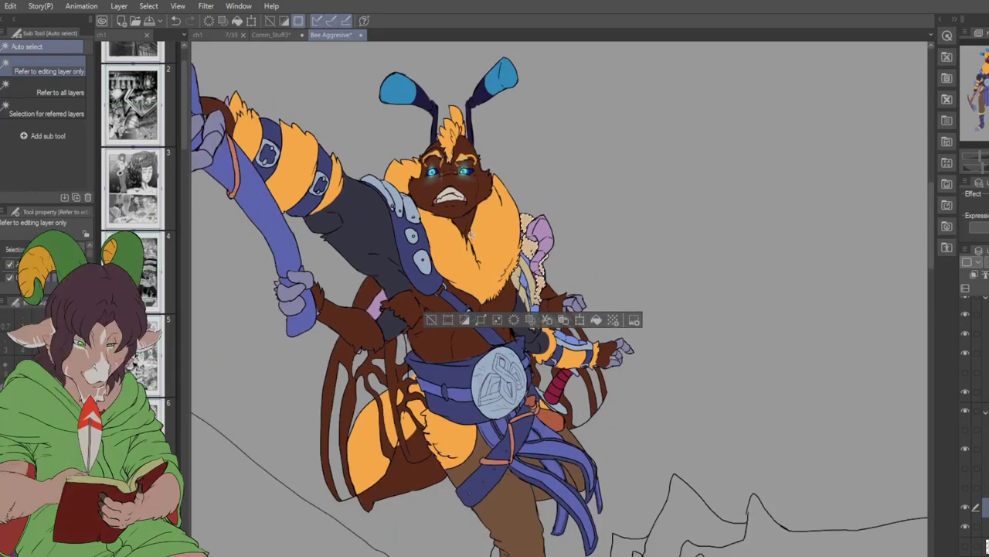
{"action": "key", "text": "ctrl+d"}
- Sample the brown of the ram horn on the crouching figure's skull pauldron with the Eyedropper
{"action": "scroll", "coordinate": [469, 233], "scroll_direction": "down", "scroll_amount": 5}
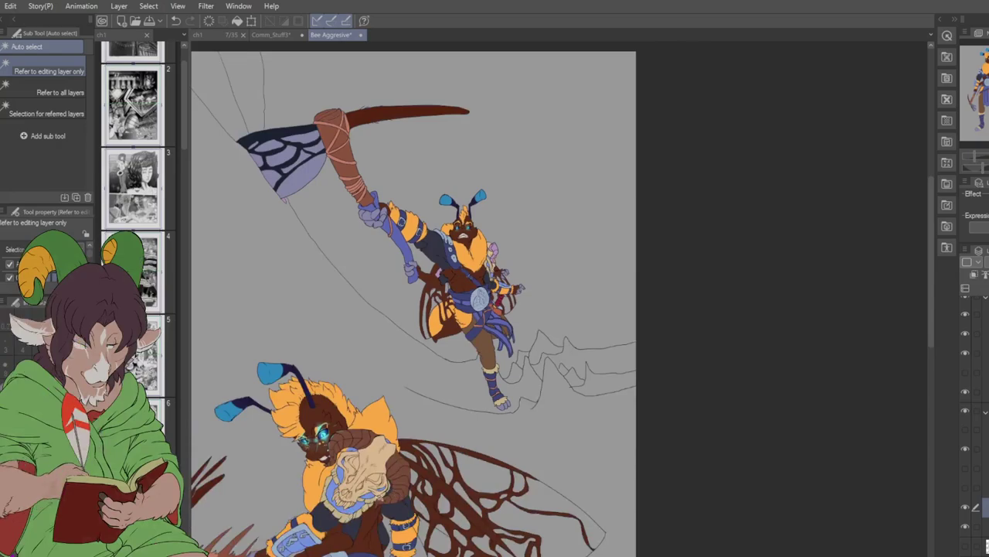
{"action": "scroll", "coordinate": [405, 476], "scroll_direction": "up", "scroll_amount": 2}
{"action": "key", "text": "i"}
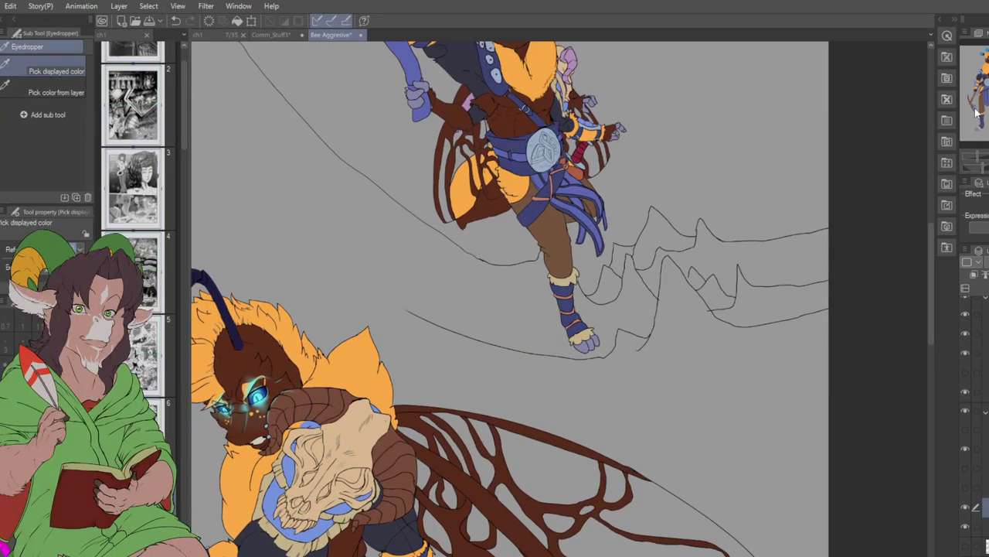
{"action": "left_click", "coordinate": [977, 85]}
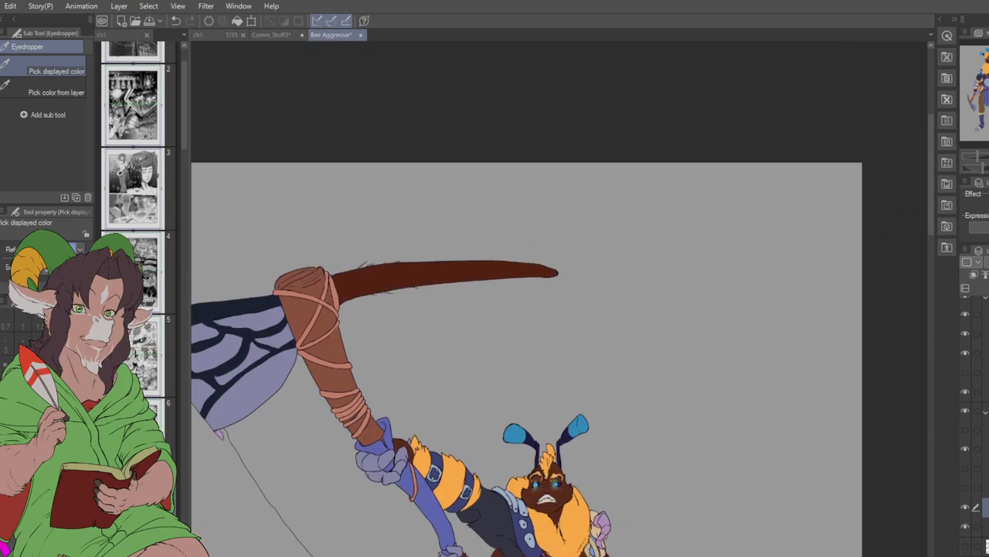
- Auto-select the pink horn on the upper bee's skull pauldron, fill it with the sampled brown, and deselect
{"action": "scroll", "coordinate": [803, 224], "scroll_direction": "down", "scroll_amount": 2}
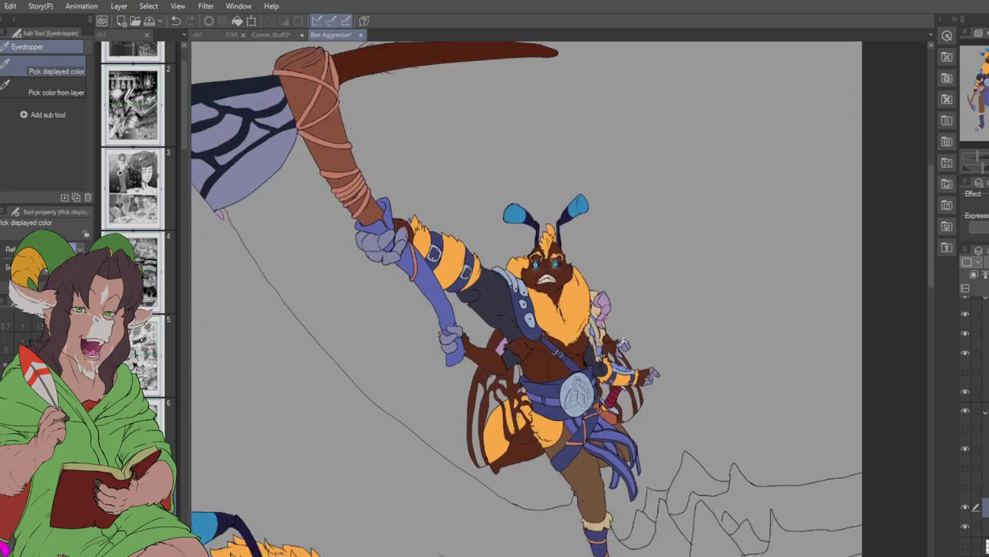
{"action": "scroll", "coordinate": [624, 341], "scroll_direction": "up", "scroll_amount": 2}
{"action": "scroll", "coordinate": [623, 335], "scroll_direction": "up", "scroll_amount": 2}
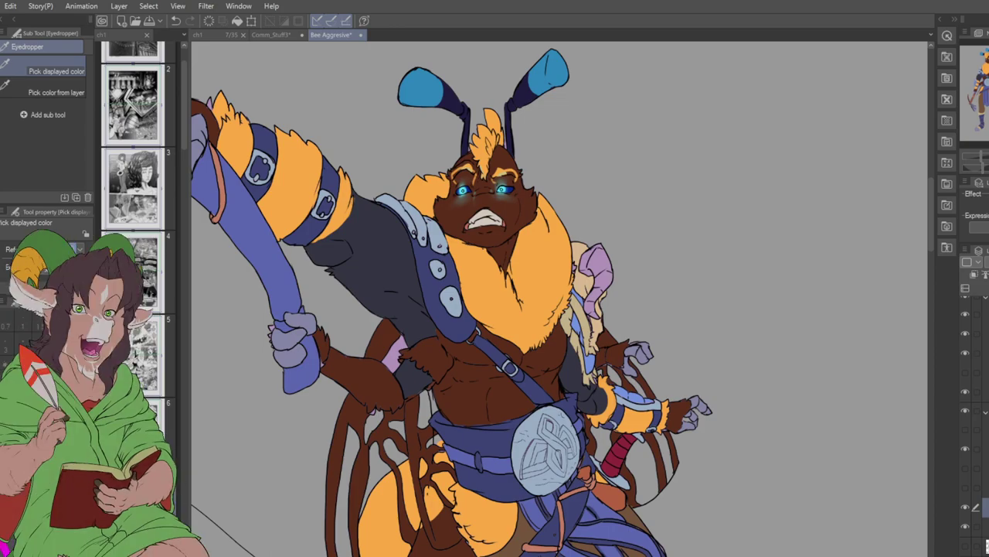
{"action": "left_click", "coordinate": [980, 392]}
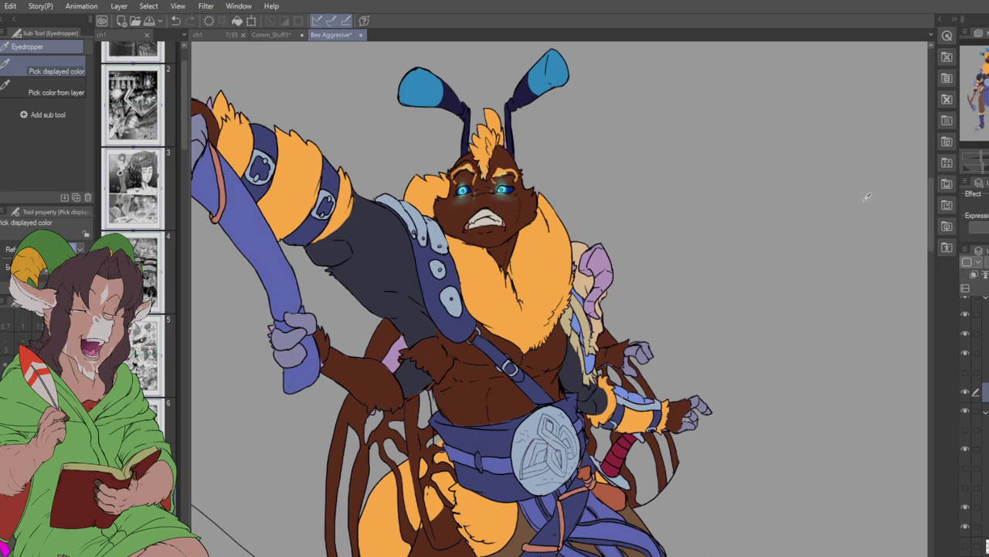
{"action": "key", "text": "w"}
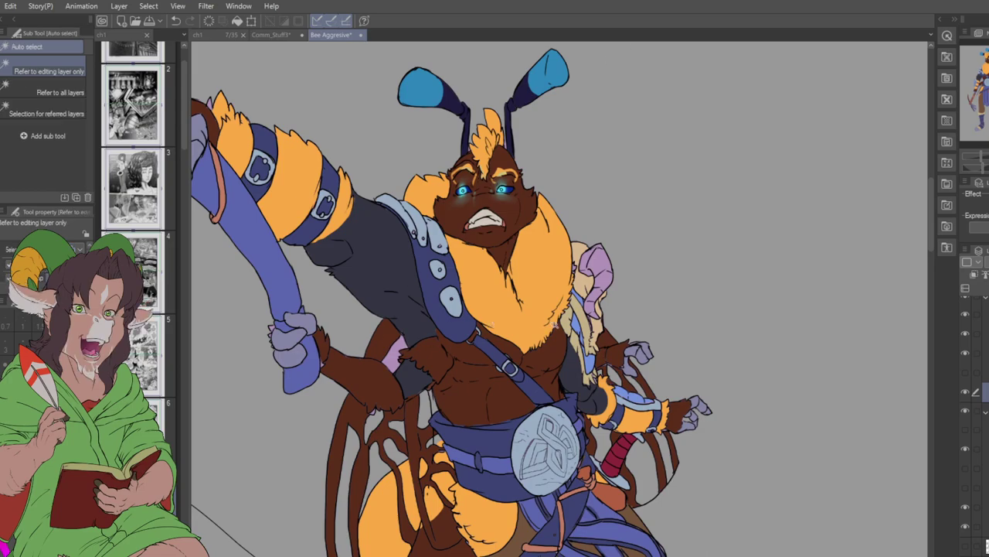
{"action": "scroll", "coordinate": [605, 269], "scroll_direction": "up", "scroll_amount": 4}
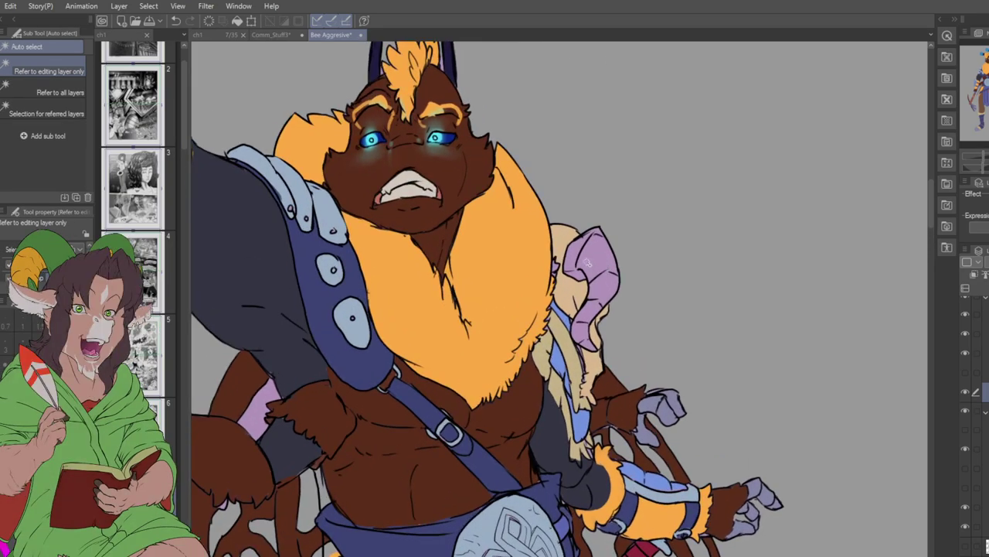
{"action": "left_click", "coordinate": [588, 263]}
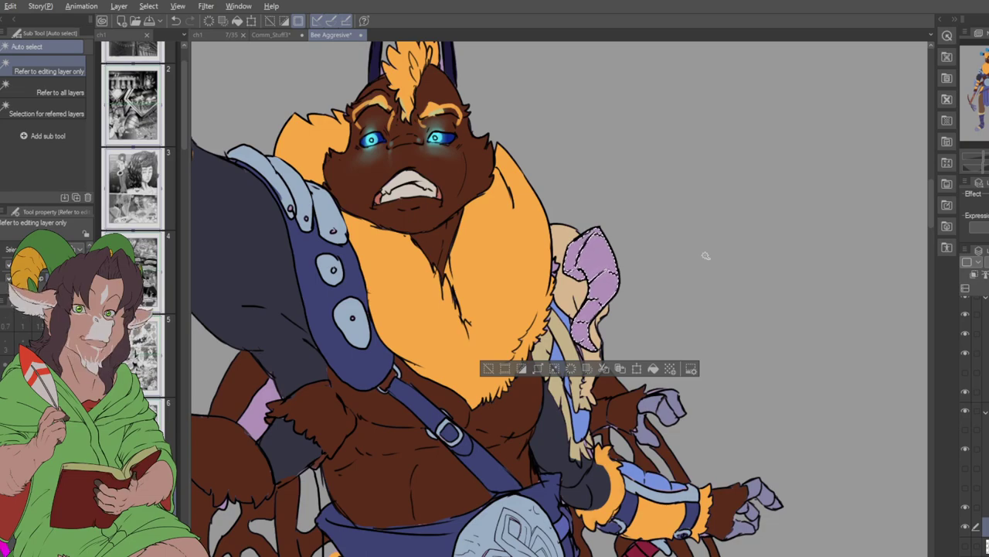
{"action": "key", "text": "alt+BackSpace"}
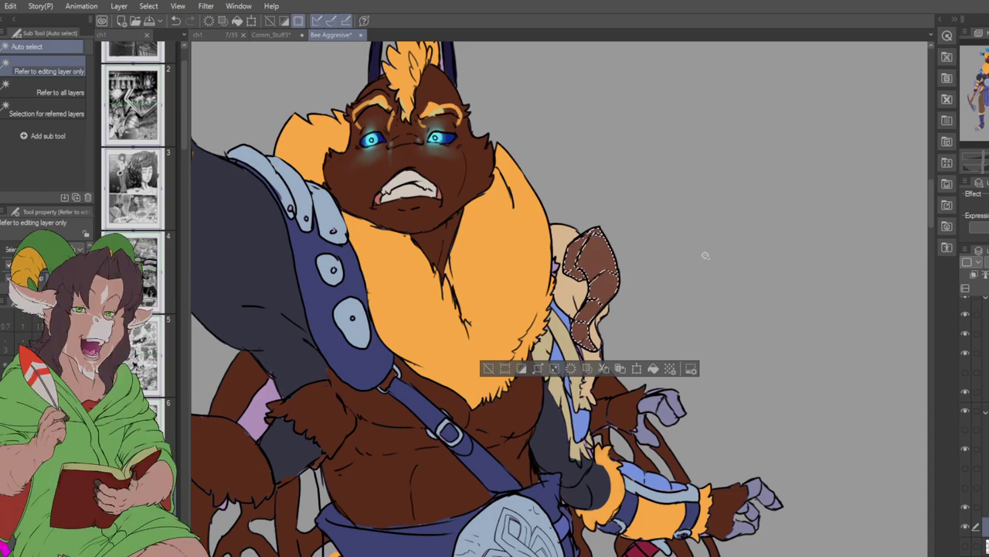
{"action": "key", "text": "ctrl+d"}
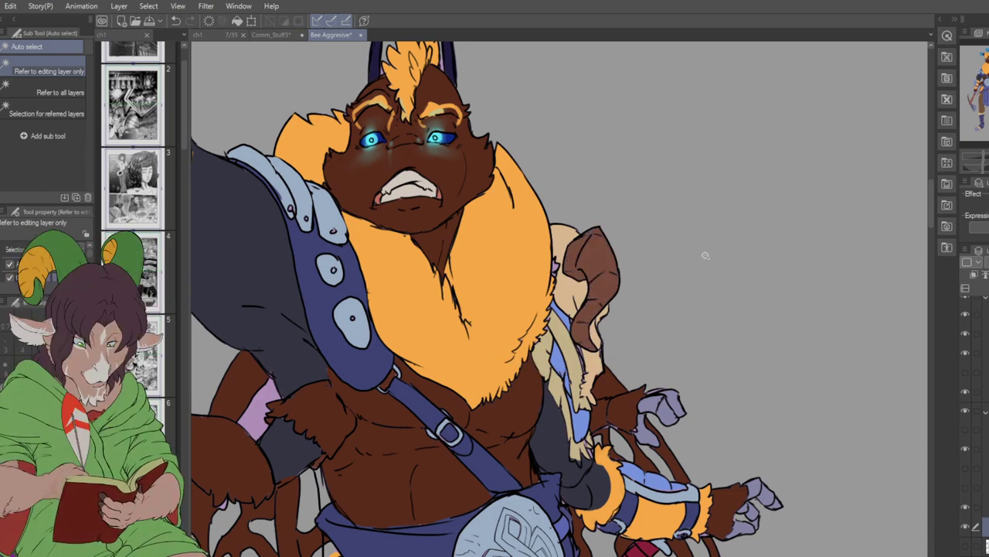
- Sample the orange of the upper bee's chest fur for the K Hard 2 brush
{"action": "key", "text": "i"}
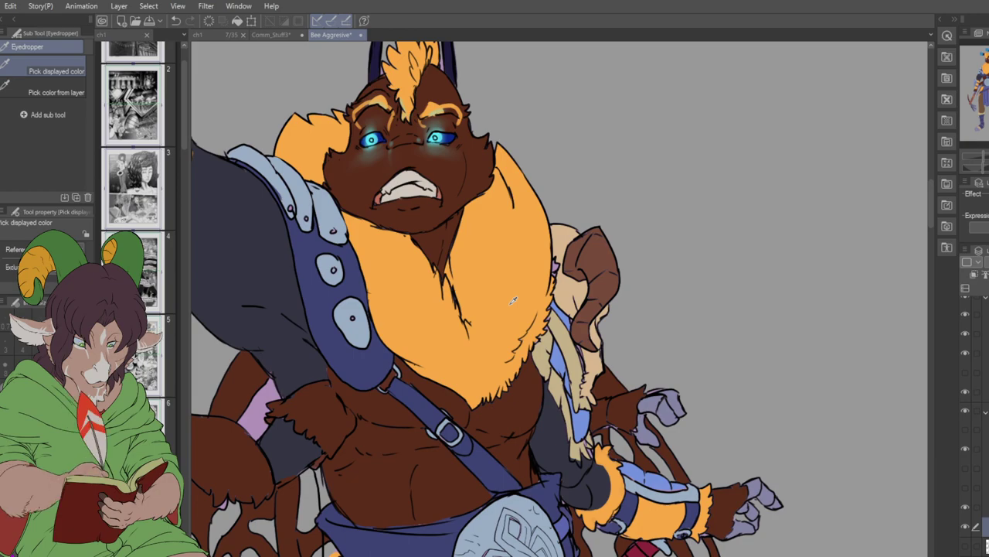
{"action": "key", "text": "b"}
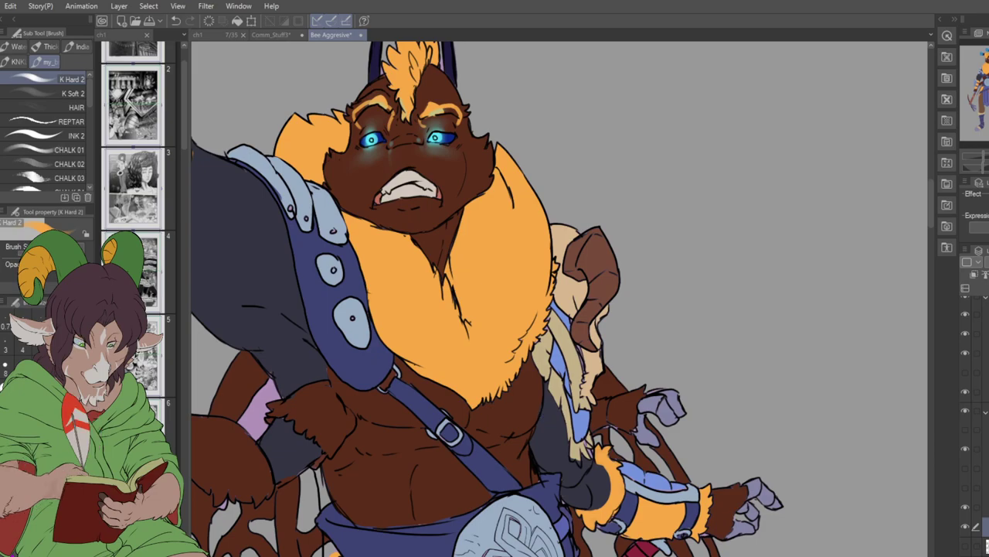
- Paint a soft, light glow on the upper bee's face around the eyes and on the hair tuft with the K Soft 2 brush, and blend it
{"action": "left_click", "coordinate": [980, 449]}
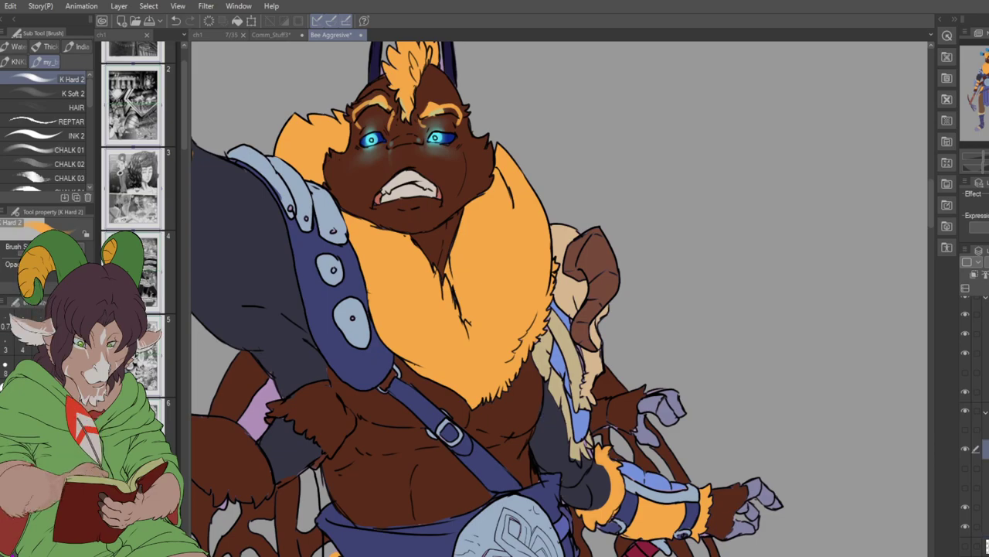
{"action": "key", "text": "i"}
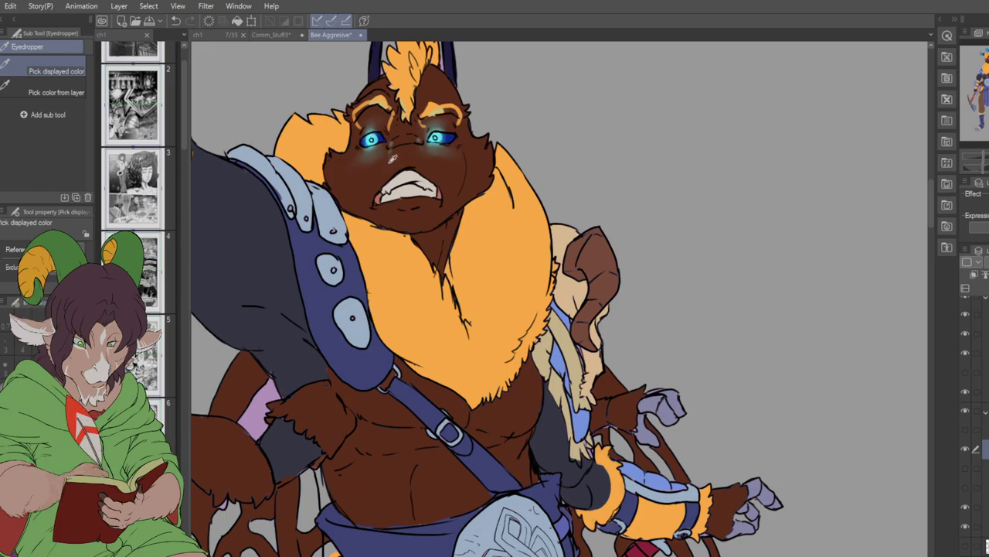
{"action": "key", "text": "b"}
{"action": "left_click", "coordinate": [74, 93]}
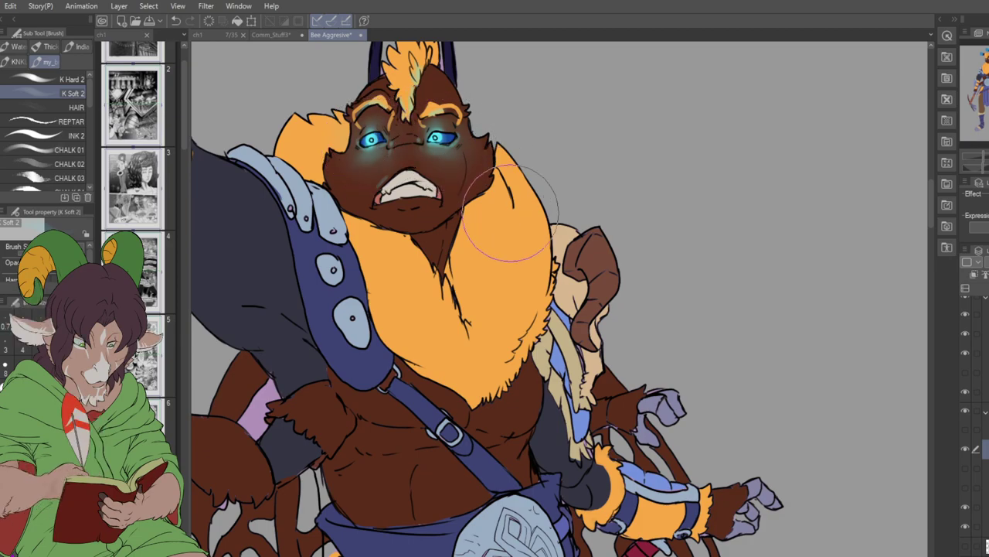
{"action": "key", "text": "bracketleft"}
{"action": "key", "text": "bracketleft"}
{"action": "key", "text": "bracketleft"}
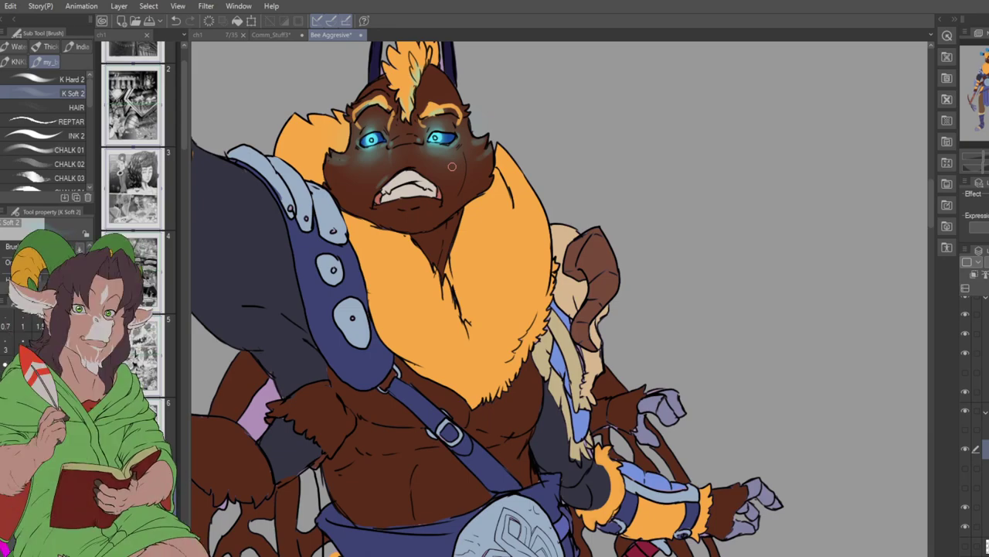
{"action": "key", "text": "j"}
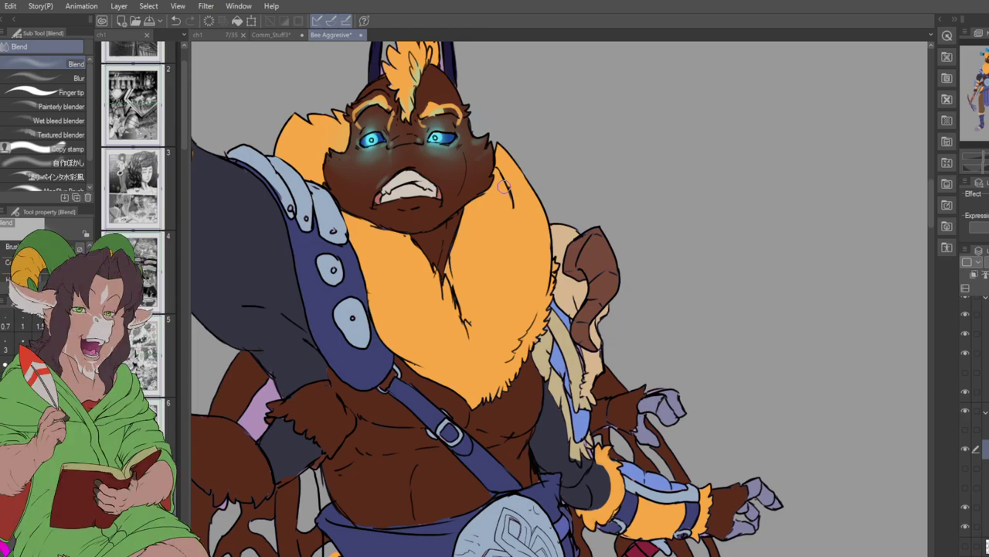
- Erase the leftover pink patch between the upper bee's lower arm and wing with the Hard eraser
{"action": "key", "text": "e"}
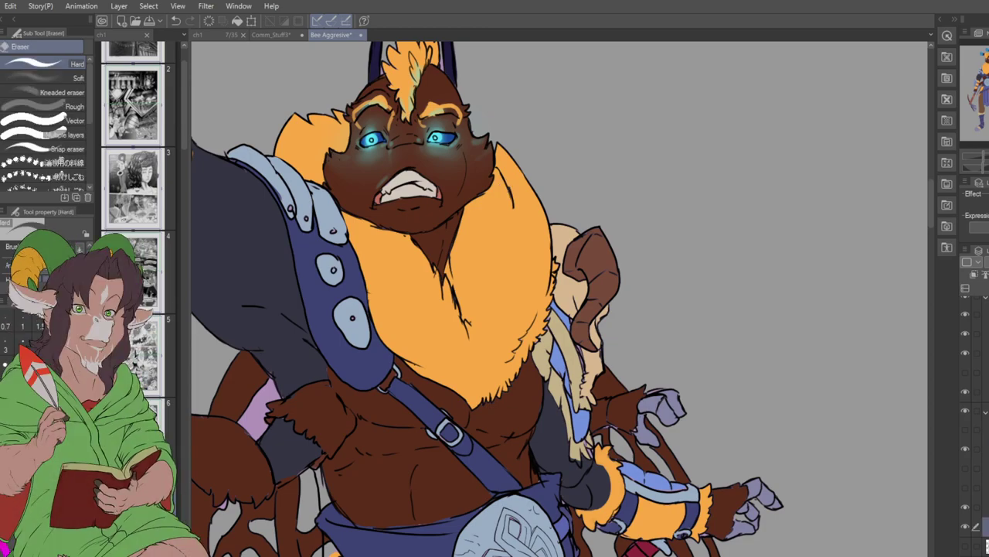
{"action": "left_click_drag", "start_coordinate": [248, 416], "coordinate": [247, 428]}
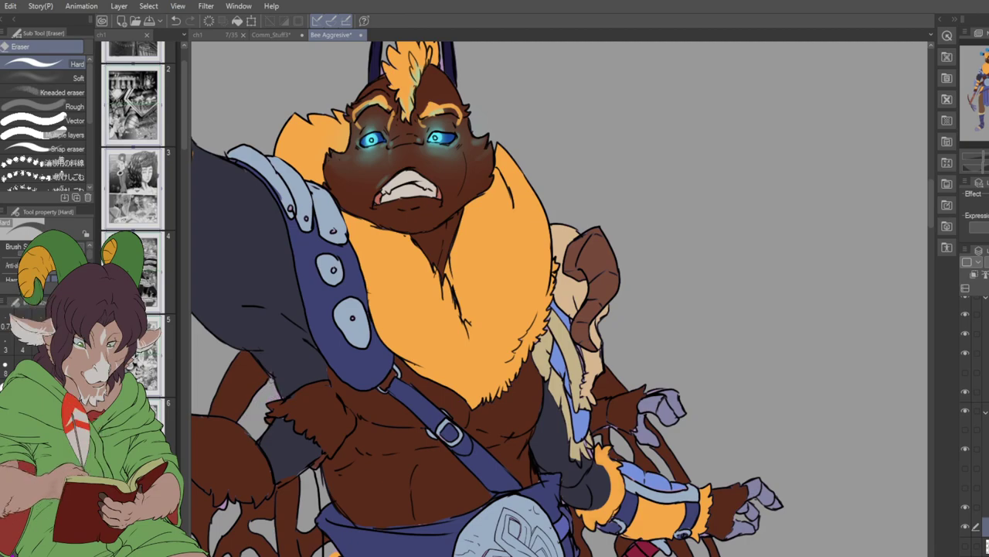
- Cover the leftover pink patch below the upper bee's lower elbow with the arm's sampled dark brown, using the K Hard 2 brush
{"action": "scroll", "coordinate": [274, 385], "scroll_direction": "down", "scroll_amount": 3}
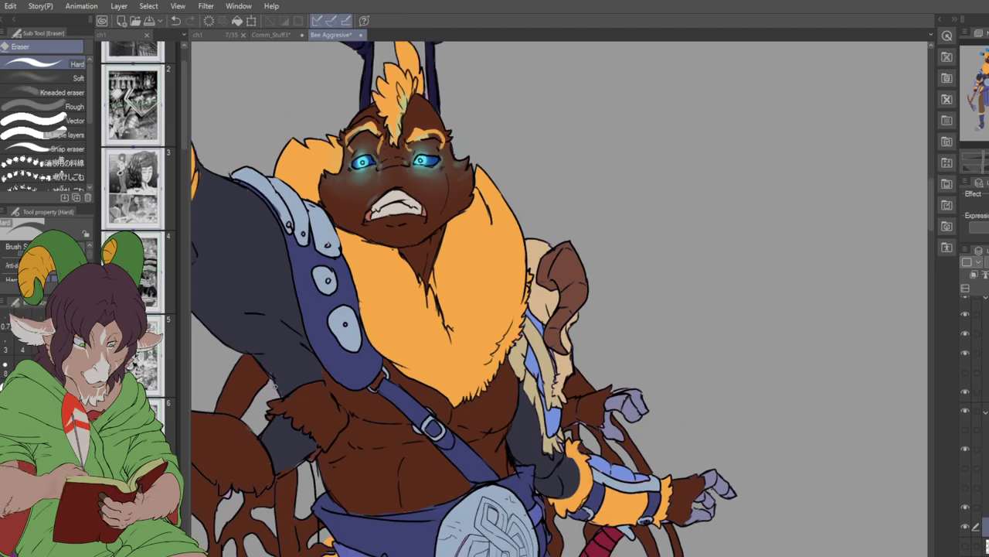
{"action": "scroll", "coordinate": [281, 380], "scroll_direction": "down", "scroll_amount": 4}
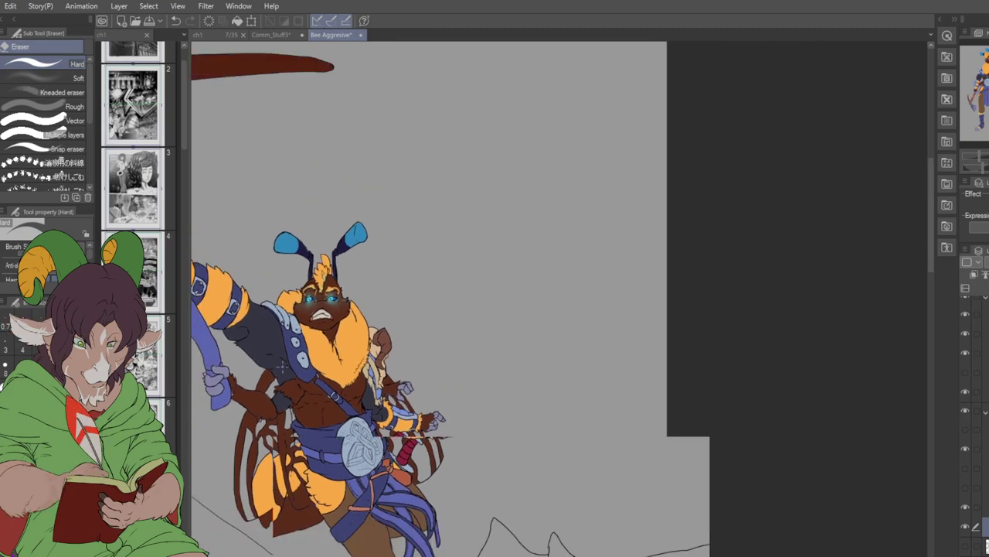
{"action": "scroll", "coordinate": [286, 367], "scroll_direction": "down", "scroll_amount": 1}
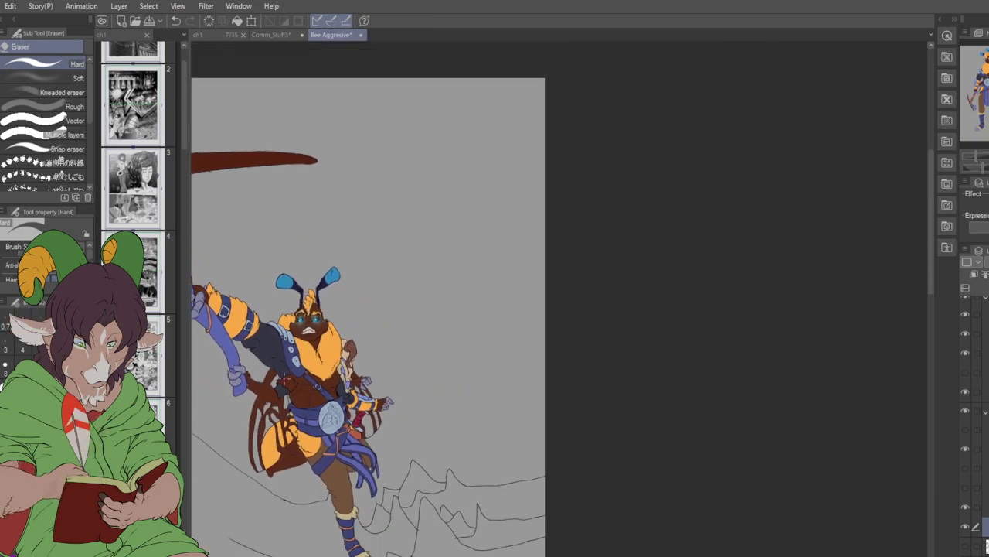
{"action": "left_click_drag", "start_coordinate": [396, 174], "coordinate": [693, 143]}
{"action": "scroll", "coordinate": [539, 307], "scroll_direction": "up", "scroll_amount": 5}
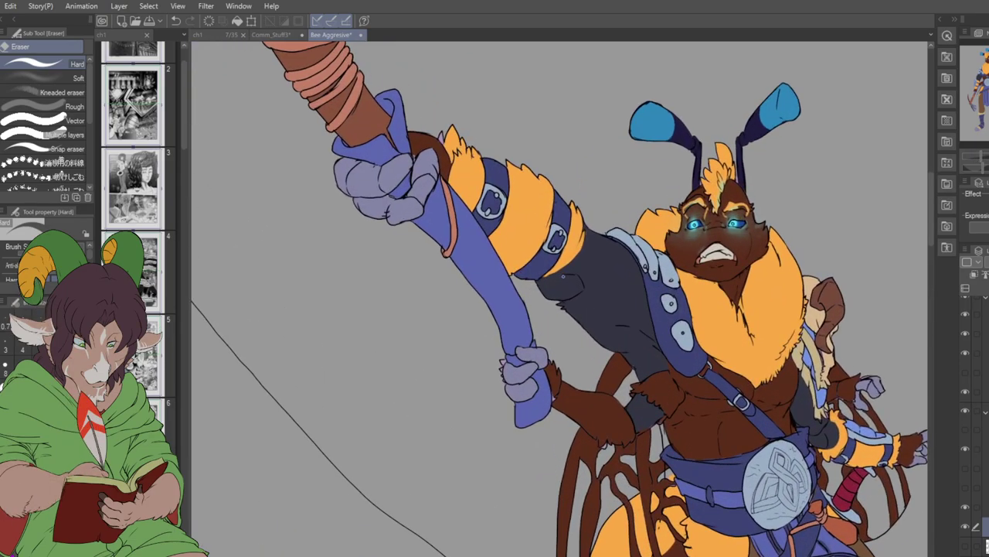
{"action": "key", "text": "i"}
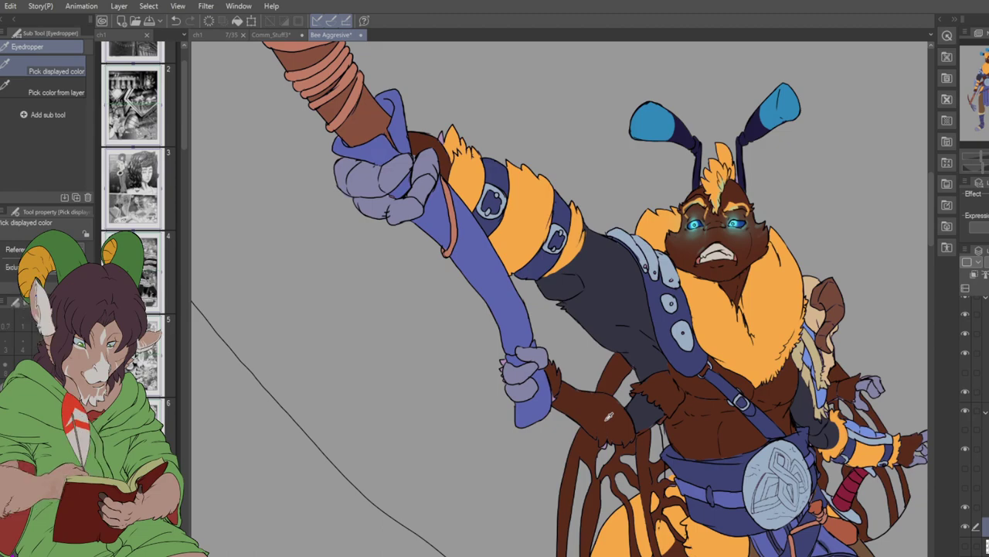
{"action": "key", "text": "b"}
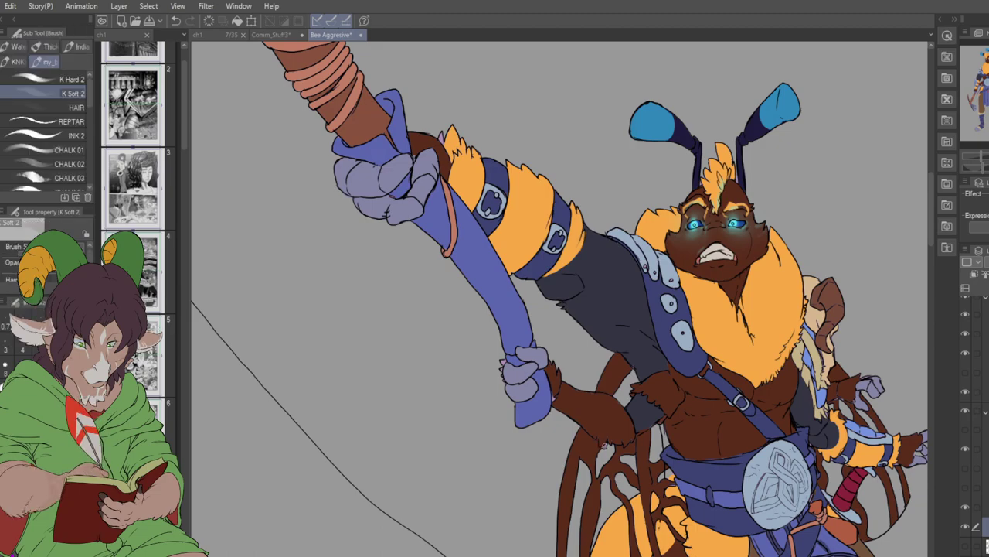
{"action": "key", "text": "comma"}
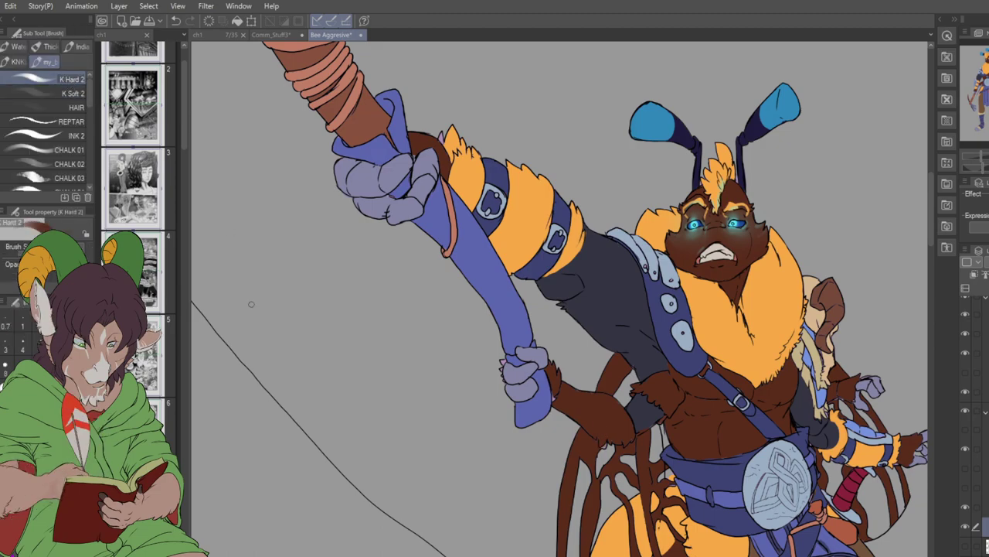
- Switch to the other colour layer and paint over the pink fur tip on the raised forearm with the sampled fur orange
{"action": "left_click", "coordinate": [978, 507]}
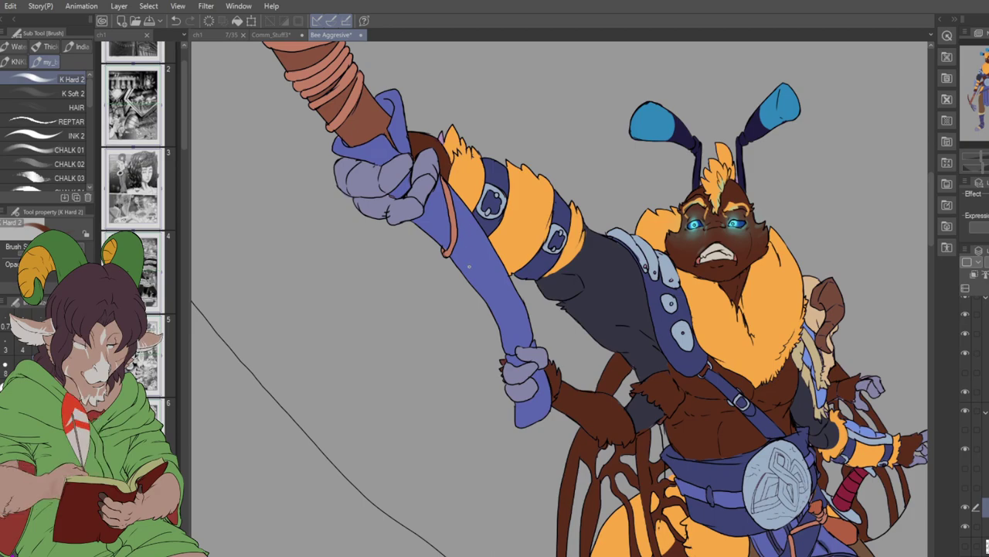
{"action": "key", "text": "i"}
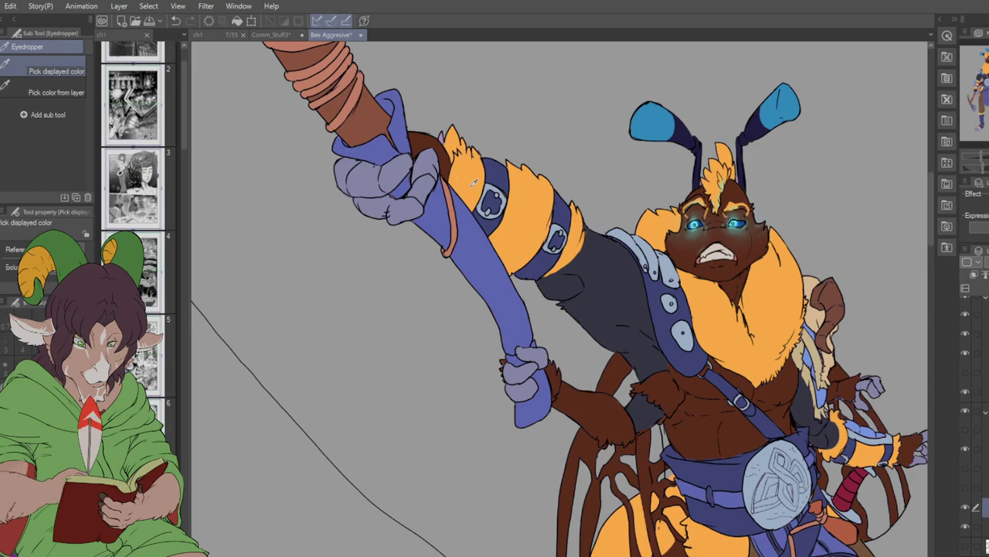
{"action": "key", "text": "b"}
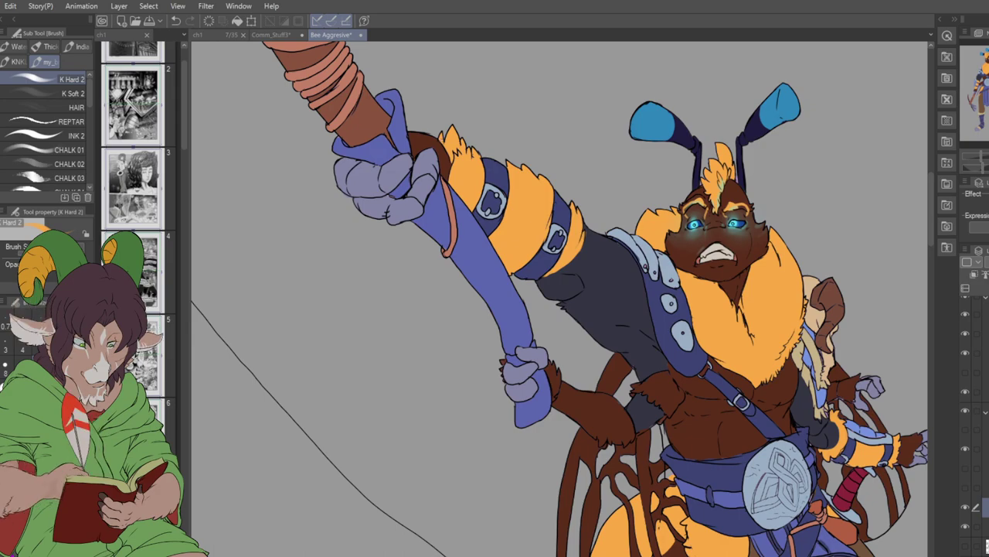
- Sample the dark blue of the upper bee's thigh strap and touch up the small light holes in the strap with K Hard 2
{"action": "scroll", "coordinate": [692, 355], "scroll_direction": "down", "scroll_amount": 3}
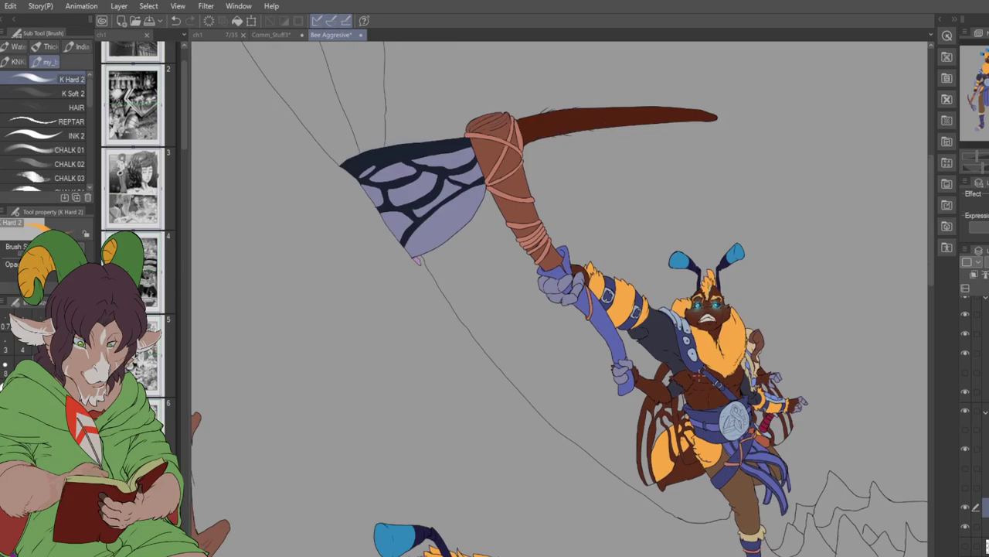
{"action": "scroll", "coordinate": [696, 333], "scroll_direction": "down", "scroll_amount": 2}
{"action": "scroll", "coordinate": [696, 332], "scroll_direction": "up", "scroll_amount": 1}
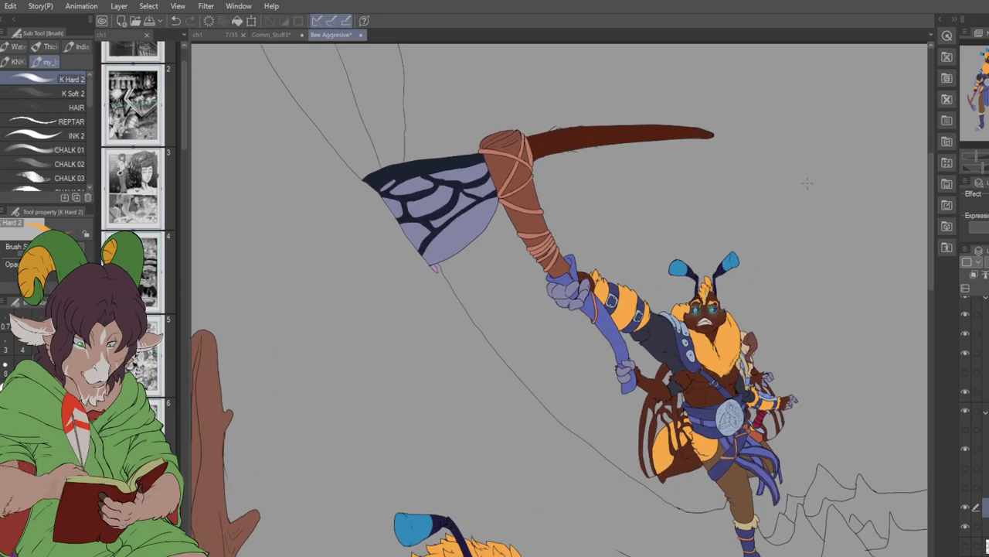
{"action": "left_click_drag", "start_coordinate": [804, 184], "coordinate": [587, 46]}
{"action": "scroll", "coordinate": [557, 302], "scroll_direction": "up", "scroll_amount": 3}
{"action": "scroll", "coordinate": [556, 301], "scroll_direction": "down", "scroll_amount": 2}
{"action": "scroll", "coordinate": [557, 302], "scroll_direction": "up", "scroll_amount": 3}
{"action": "scroll", "coordinate": [557, 302], "scroll_direction": "up", "scroll_amount": 2}
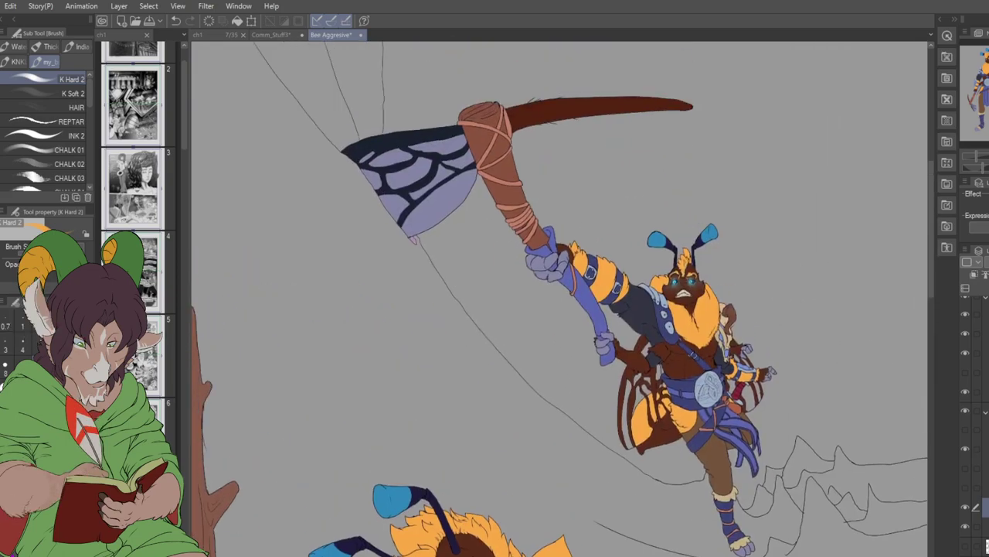
{"action": "left_click_drag", "start_coordinate": [956, 68], "coordinate": [955, 75]}
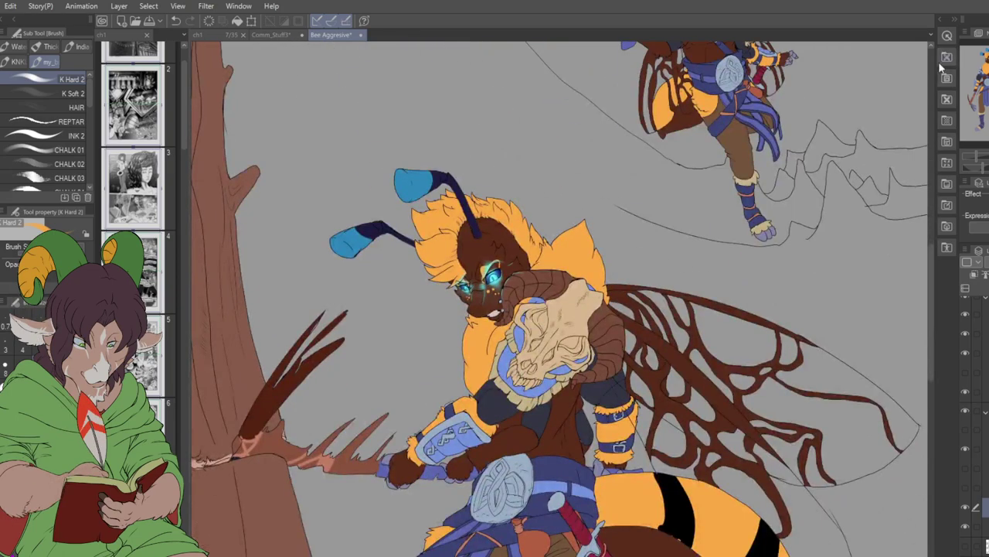
{"action": "scroll", "coordinate": [955, 75], "scroll_direction": "up", "scroll_amount": 4}
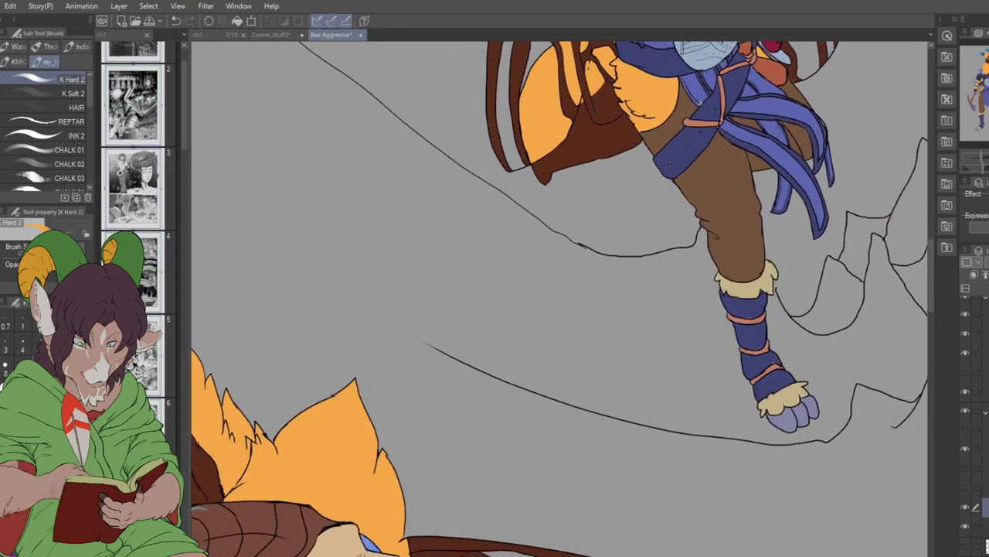
{"action": "scroll", "coordinate": [734, 85], "scroll_direction": "up", "scroll_amount": 1}
{"action": "key", "text": "i"}
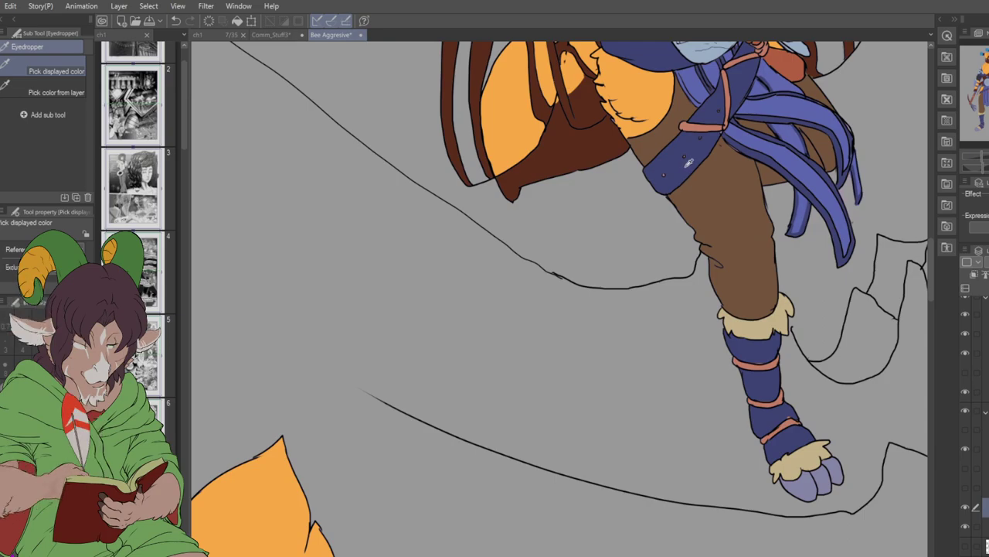
{"action": "key", "text": "b"}
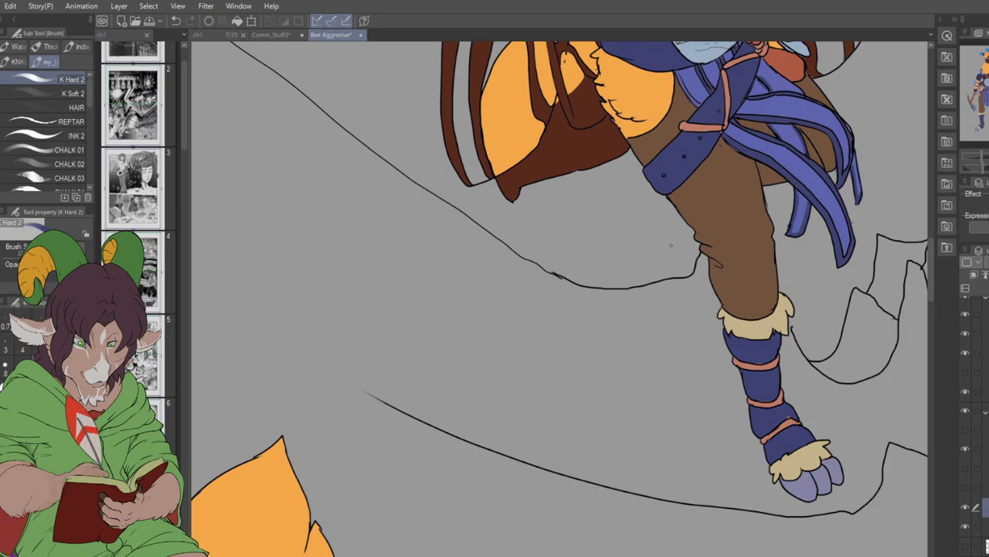
- Sample the red of the tree-chopping bee's trouser stitches and paint matching red stitches along the upper bee's trouser leg
{"action": "scroll", "coordinate": [671, 245], "scroll_direction": "down", "scroll_amount": 10}
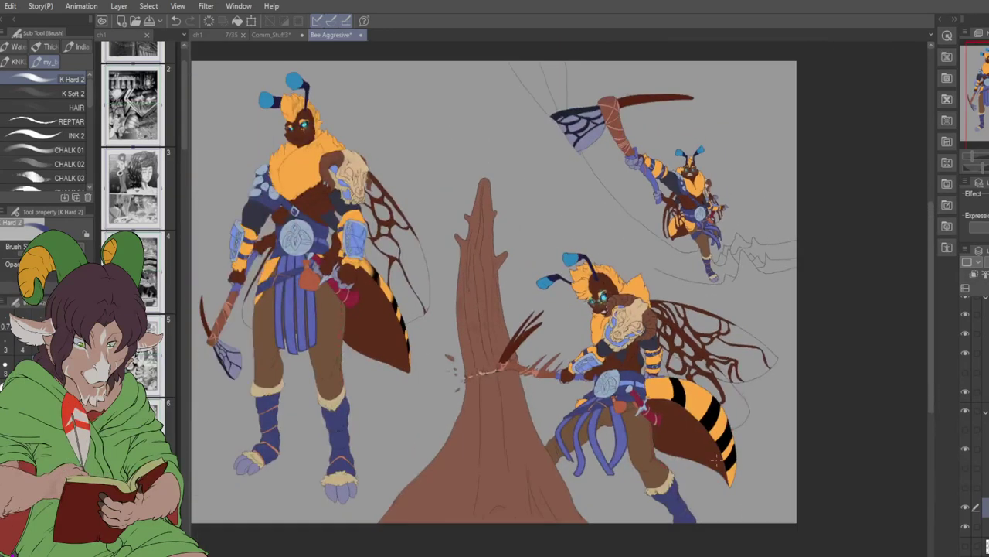
{"action": "scroll", "coordinate": [717, 461], "scroll_direction": "up", "scroll_amount": 10}
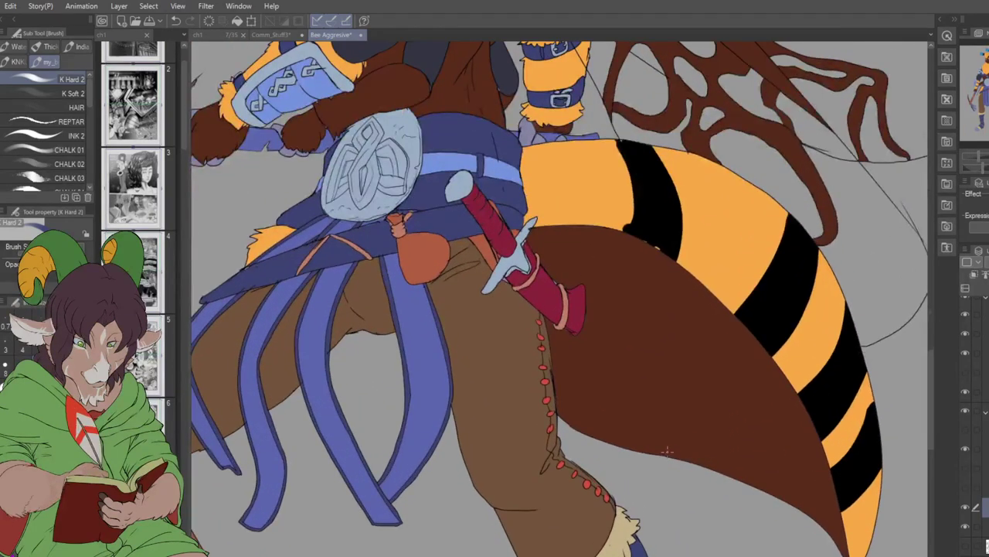
{"action": "scroll", "coordinate": [667, 451], "scroll_direction": "up", "scroll_amount": 2}
{"action": "key", "text": "i"}
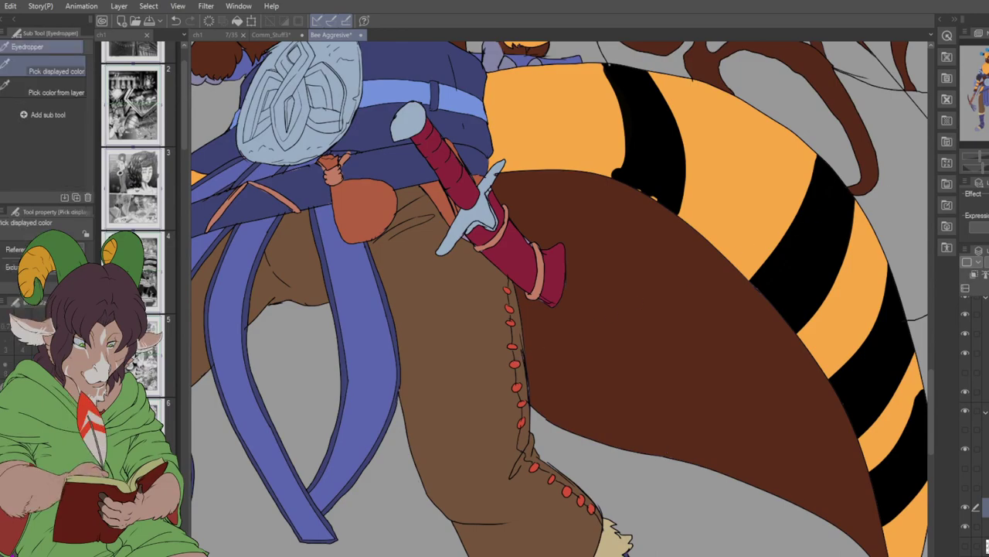
{"action": "scroll", "coordinate": [560, 299], "scroll_direction": "down", "scroll_amount": 5}
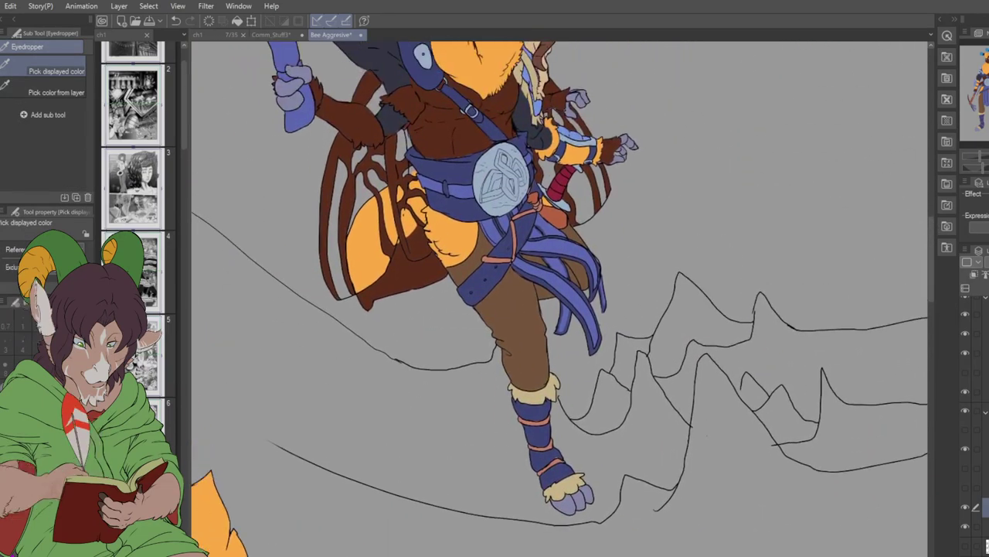
{"action": "key", "text": "b"}
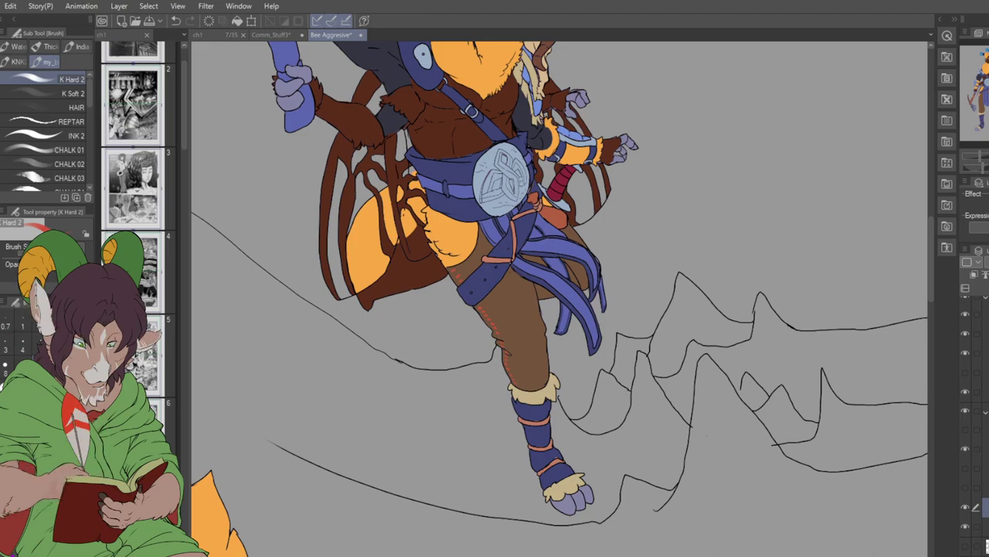
- Show the two hidden shading and lighting layers over the coloured figures
{"action": "scroll", "coordinate": [377, 222], "scroll_direction": "down", "scroll_amount": 2}
{"action": "scroll", "coordinate": [376, 201], "scroll_direction": "up", "scroll_amount": 1}
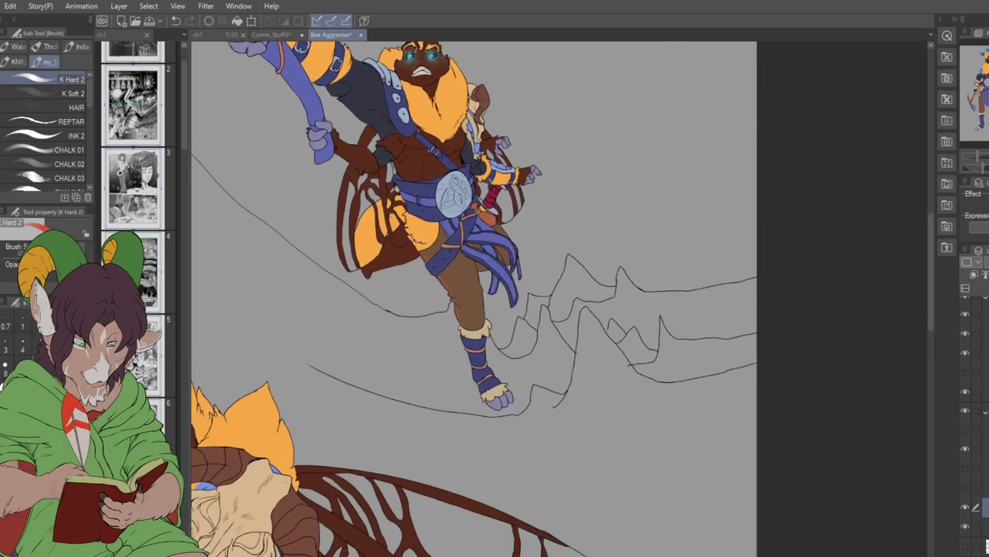
{"action": "scroll", "coordinate": [783, 95], "scroll_direction": "up", "scroll_amount": 2}
{"action": "scroll", "coordinate": [783, 95], "scroll_direction": "up", "scroll_amount": 1}
{"action": "scroll", "coordinate": [541, 301], "scroll_direction": "up", "scroll_amount": 2}
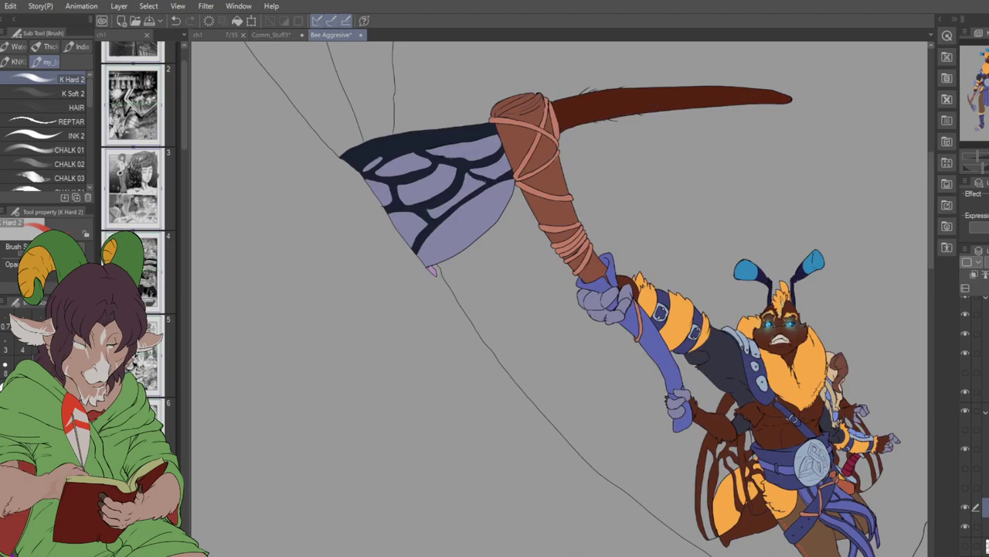
{"action": "scroll", "coordinate": [835, 317], "scroll_direction": "down", "scroll_amount": 3}
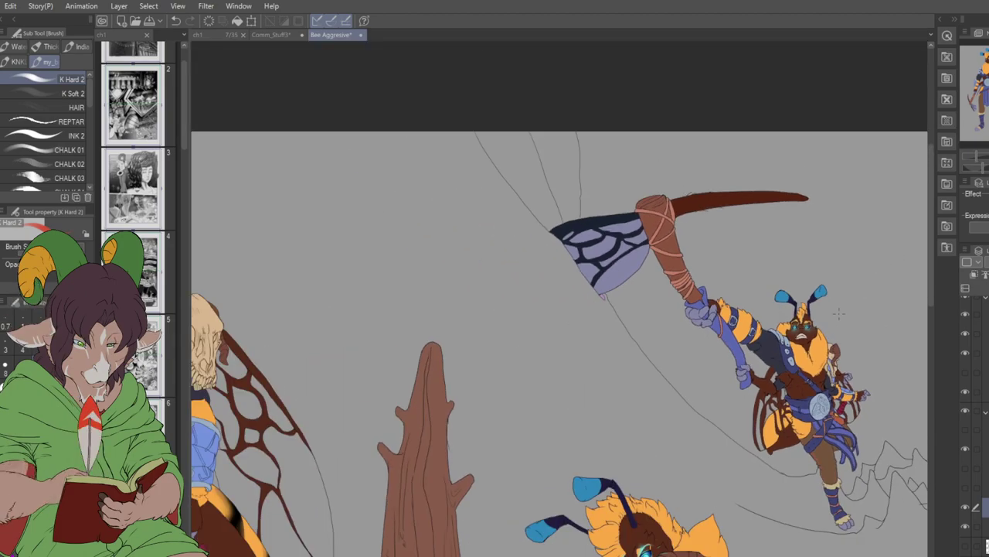
{"action": "scroll", "coordinate": [556, 301], "scroll_direction": "down", "scroll_amount": 4}
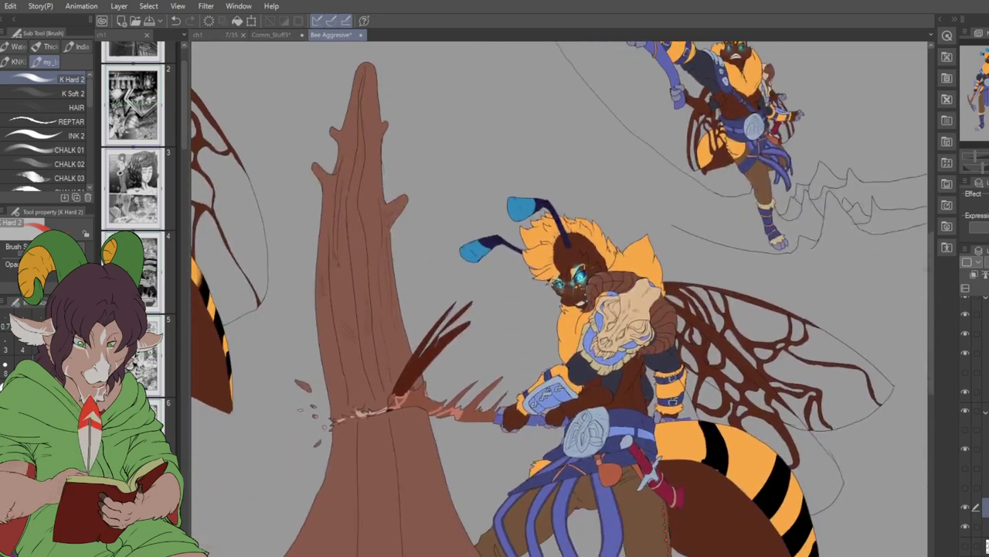
{"action": "scroll", "coordinate": [551, 301], "scroll_direction": "up", "scroll_amount": 3}
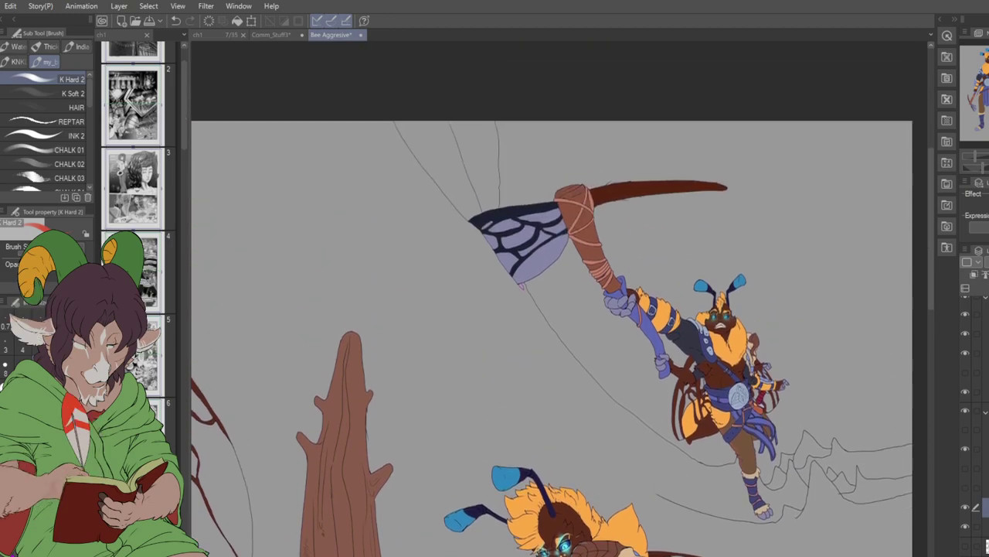
{"action": "left_click", "coordinate": [964, 469]}
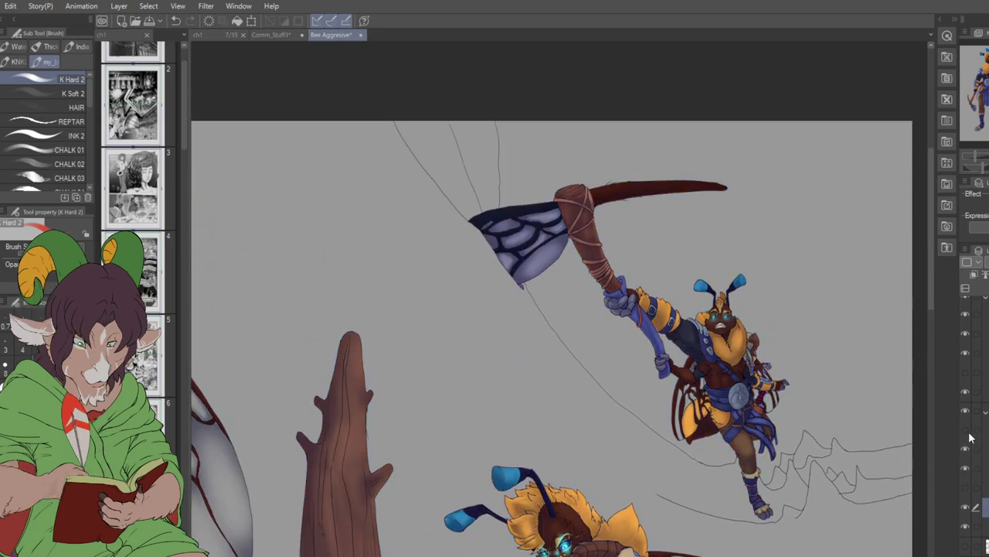
{"action": "left_click", "coordinate": [966, 436]}
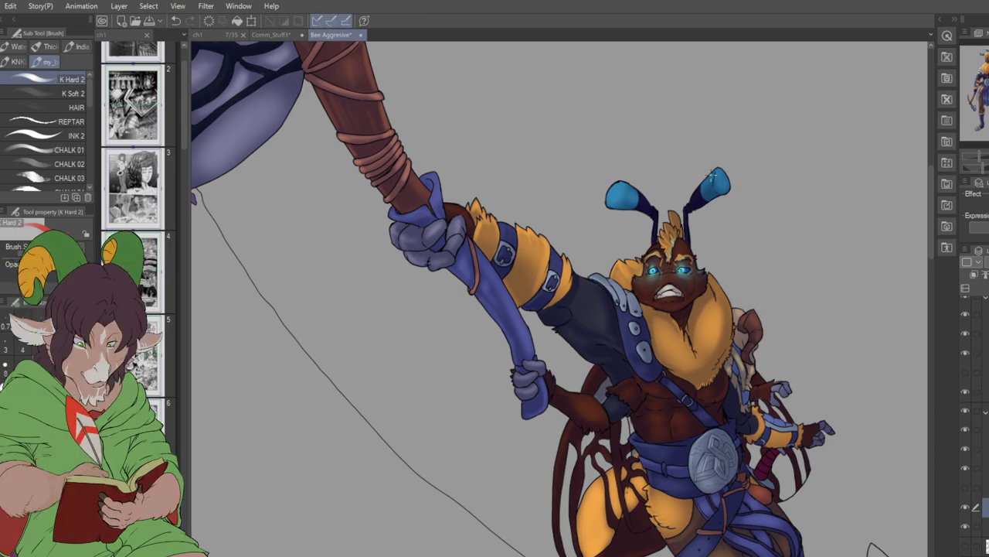
- Examine the shading on the upper bee and compare it with the other two bees and the tree
{"action": "scroll", "coordinate": [690, 180], "scroll_direction": "down", "scroll_amount": 5}
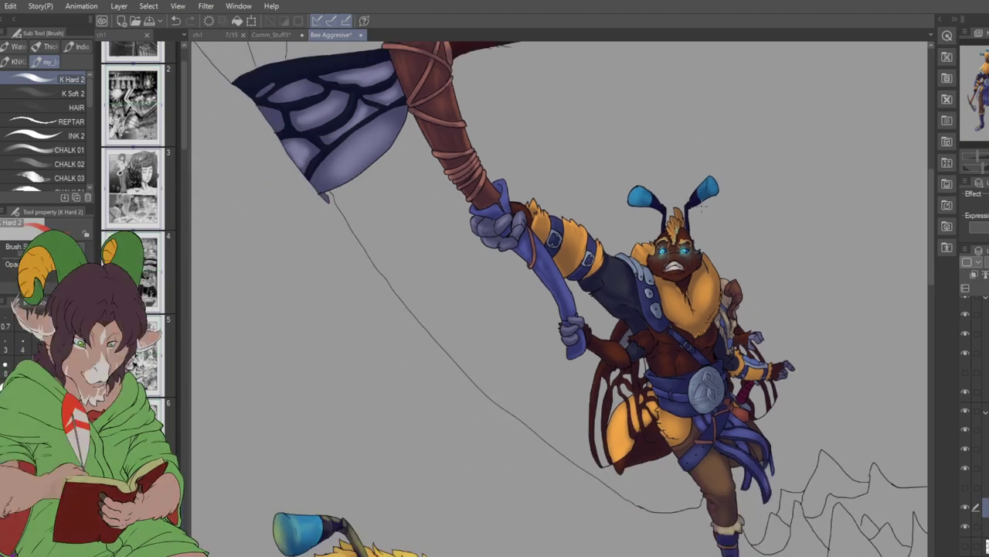
{"action": "scroll", "coordinate": [494, 342], "scroll_direction": "up", "scroll_amount": 1}
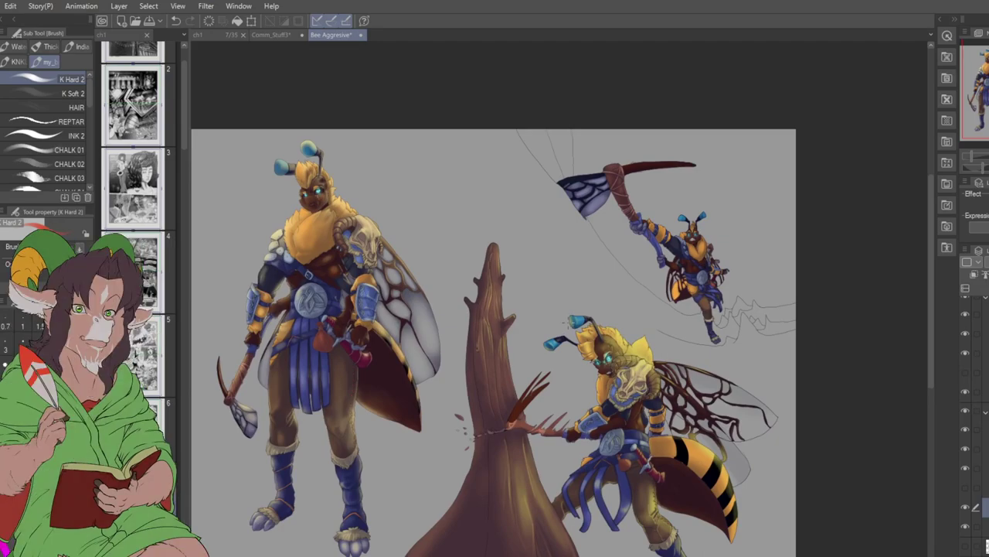
{"action": "scroll", "coordinate": [603, 373], "scroll_direction": "up", "scroll_amount": 1}
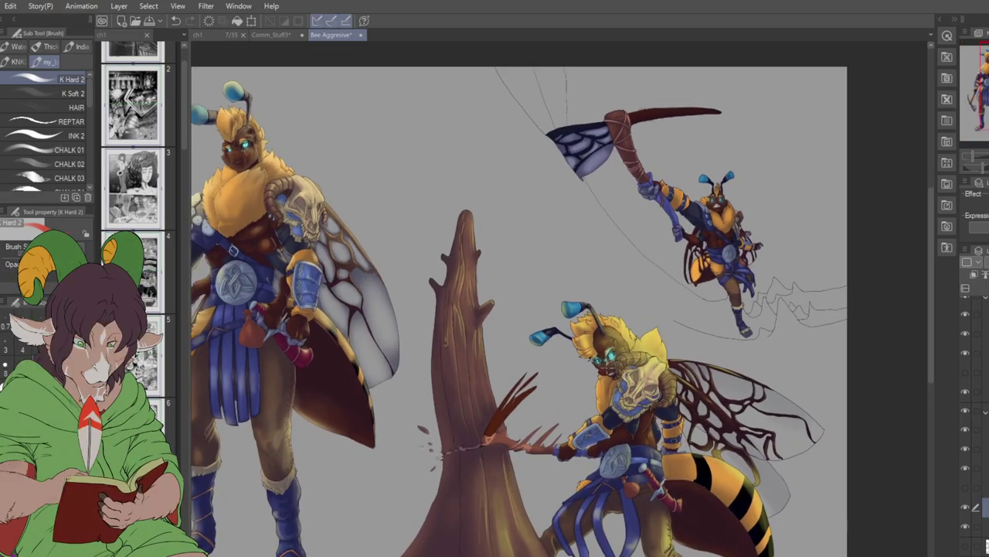
{"action": "scroll", "coordinate": [604, 373], "scroll_direction": "up", "scroll_amount": 1}
{"action": "scroll", "coordinate": [608, 373], "scroll_direction": "up", "scroll_amount": 1}
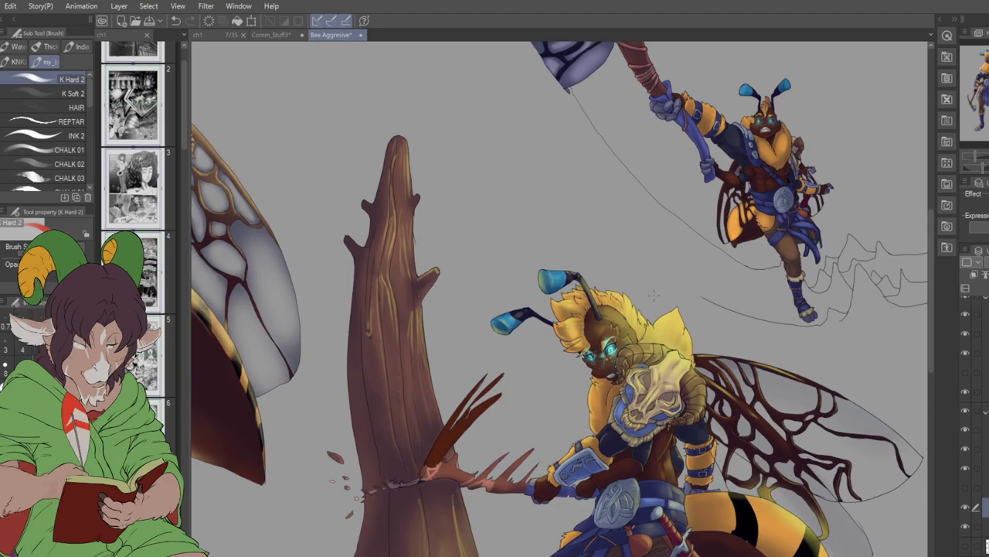
{"action": "scroll", "coordinate": [559, 299], "scroll_direction": "up", "scroll_amount": 3}
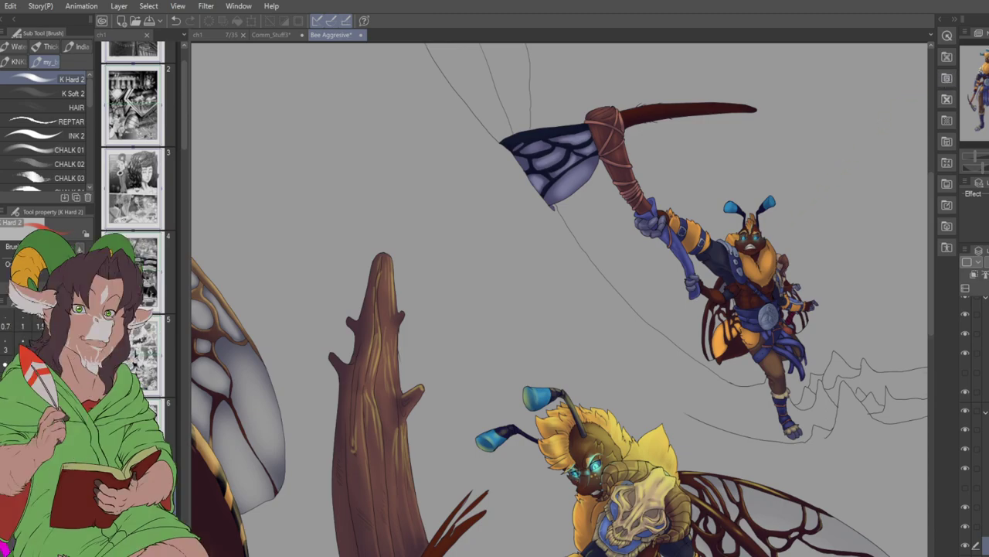
{"action": "scroll", "coordinate": [899, 107], "scroll_direction": "down", "scroll_amount": 5}
{"action": "scroll", "coordinate": [557, 294], "scroll_direction": "down", "scroll_amount": 5}
{"action": "scroll", "coordinate": [556, 293], "scroll_direction": "up", "scroll_amount": 4}
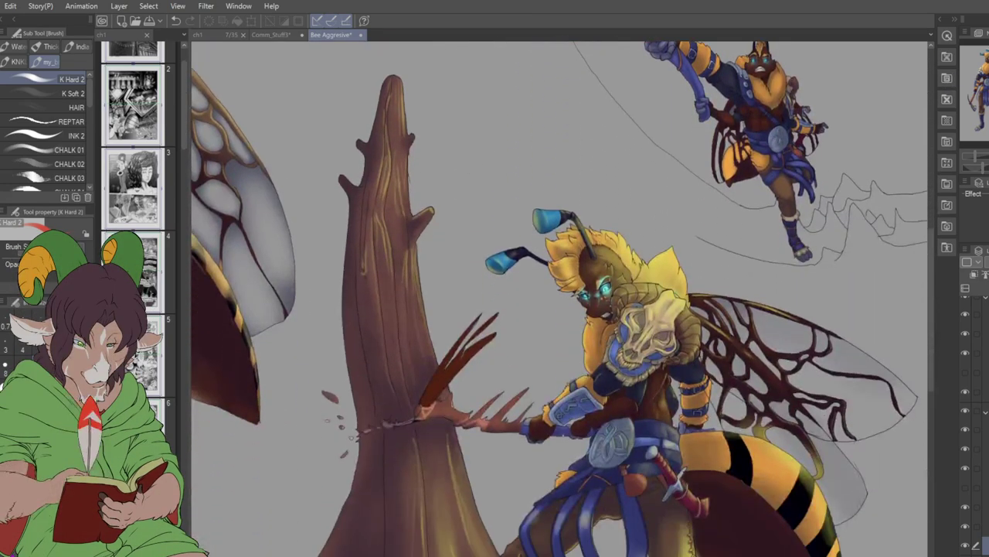
- Make a selection around the whole upper bee and its axe with Auto select, referring to the editing layer only
{"action": "scroll", "coordinate": [629, 137], "scroll_direction": "down", "scroll_amount": 3}
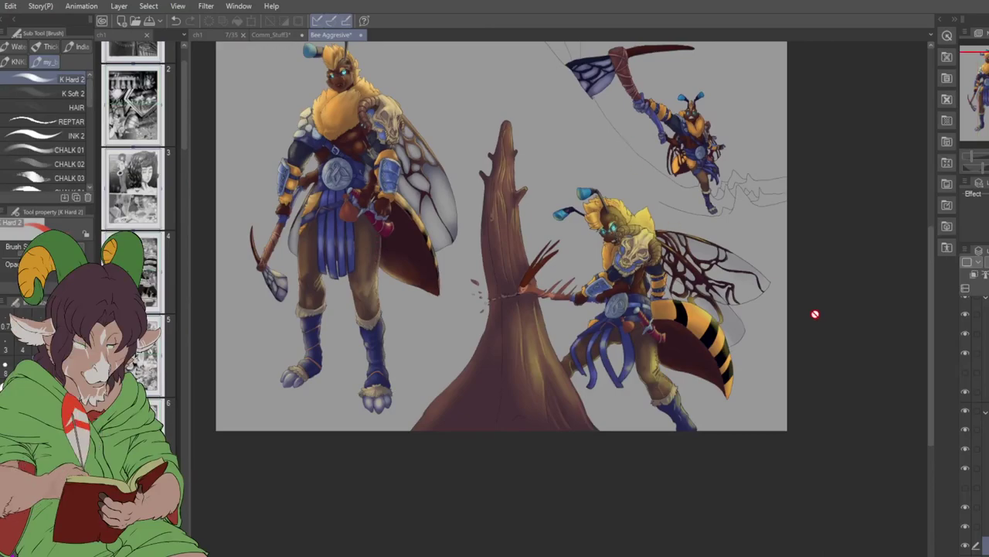
{"action": "left_click_drag", "start_coordinate": [502, 232], "coordinate": [599, 332]}
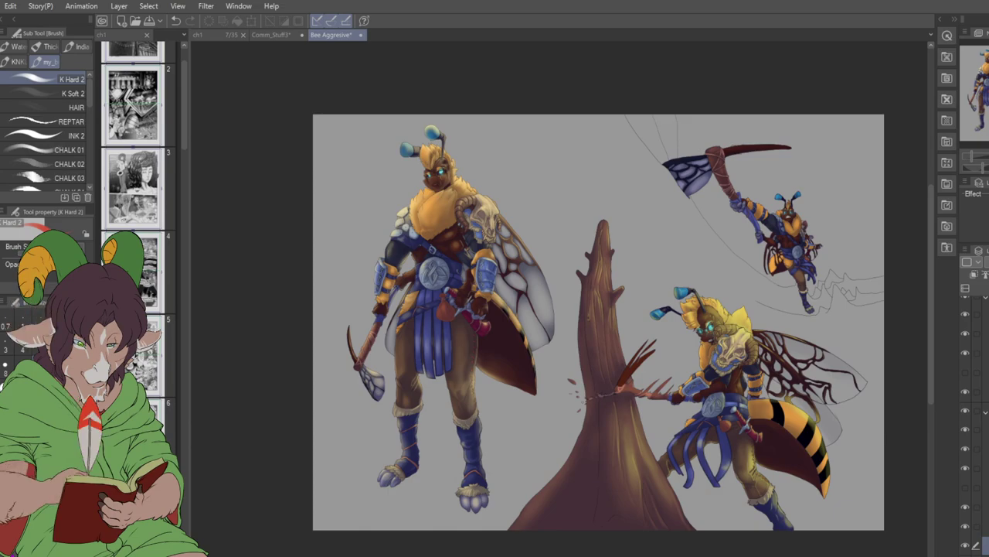
{"action": "left_click", "coordinate": [983, 527]}
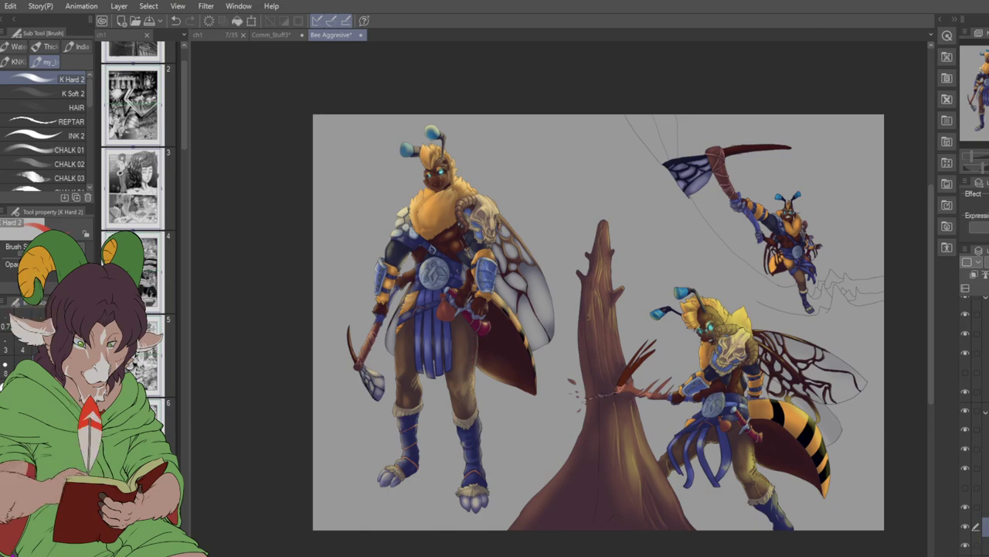
{"action": "scroll", "coordinate": [837, 245], "scroll_direction": "up", "scroll_amount": 5}
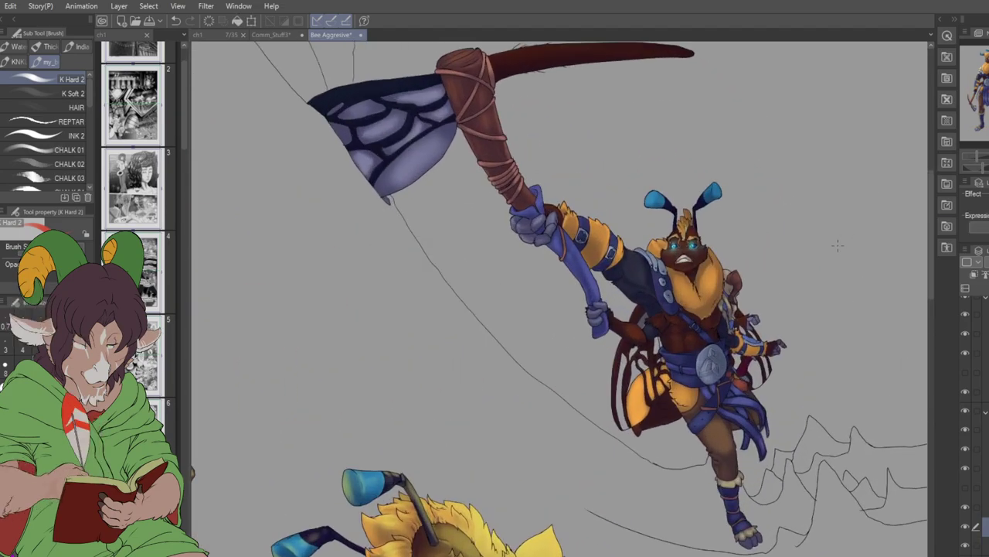
{"action": "key", "text": "w"}
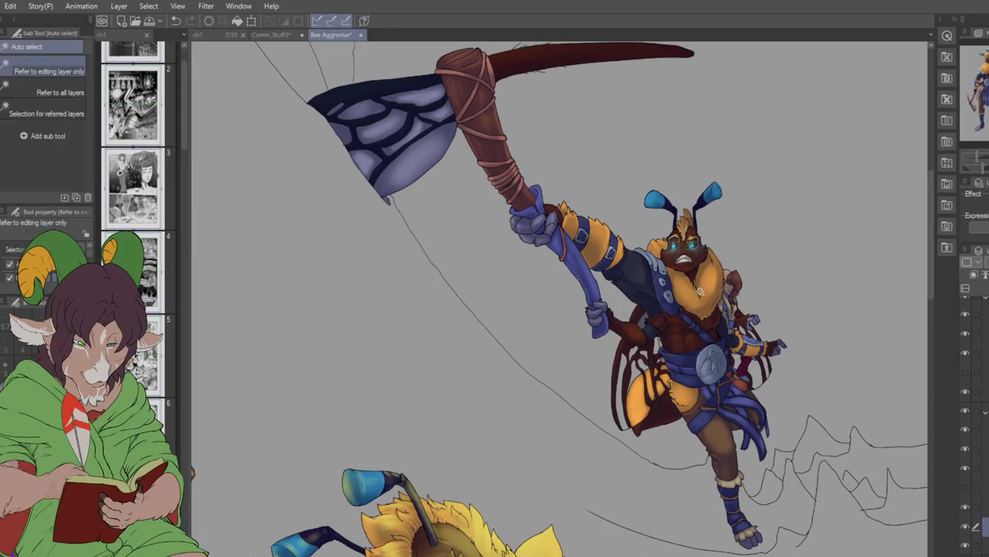
{"action": "left_click", "coordinate": [824, 392]}
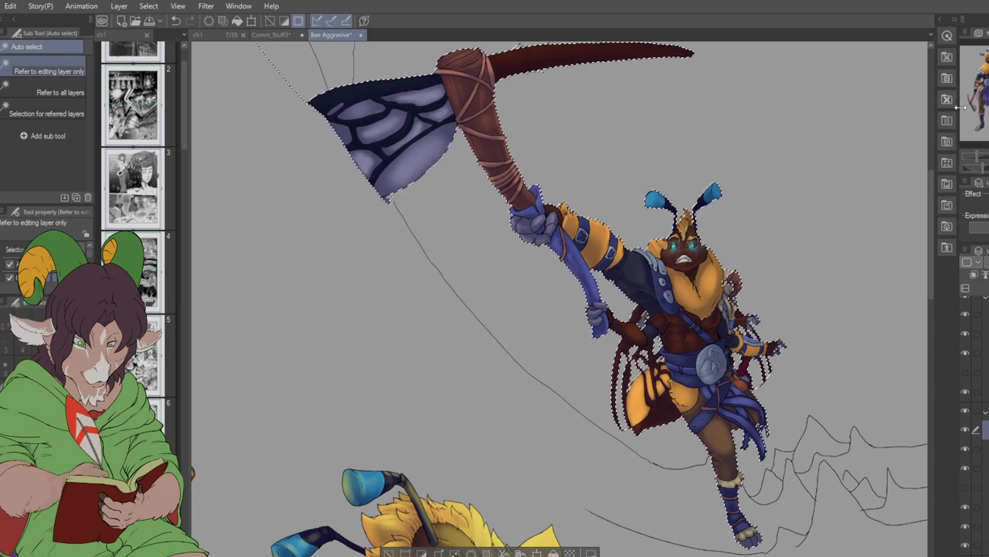
{"action": "scroll", "coordinate": [800, 360], "scroll_direction": "up", "scroll_amount": 3}
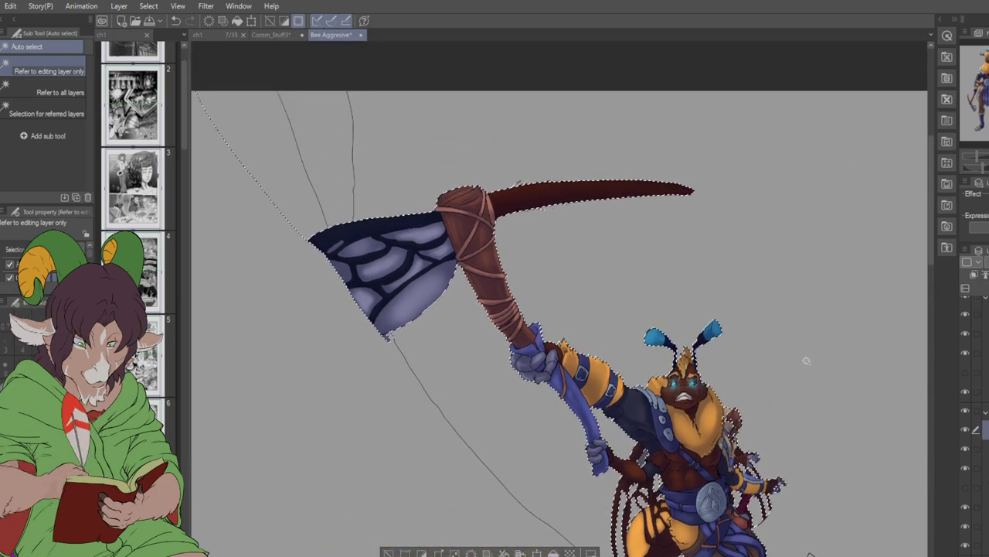
{"action": "scroll", "coordinate": [559, 299], "scroll_direction": "down", "scroll_amount": 4}
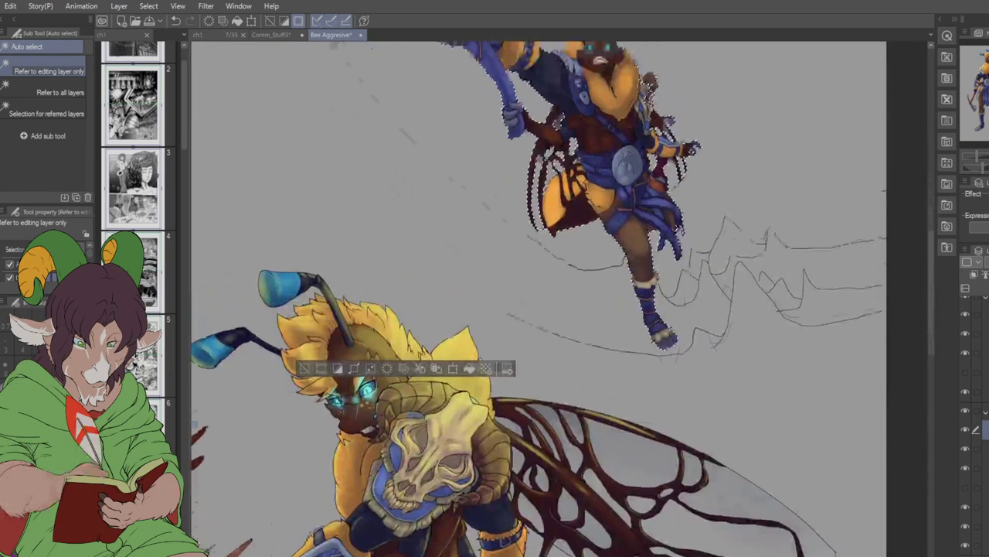
{"action": "scroll", "coordinate": [562, 160], "scroll_direction": "up", "scroll_amount": 2}
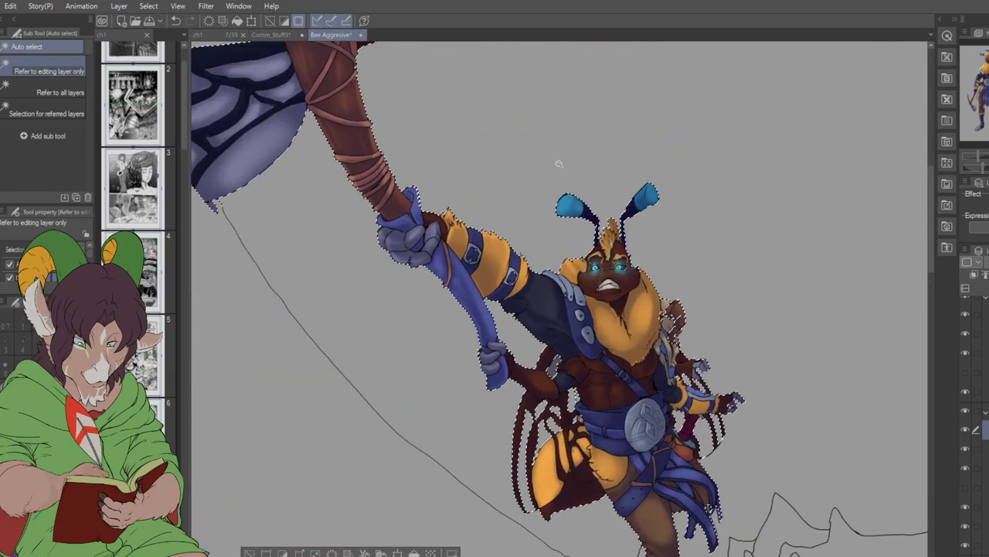
{"action": "scroll", "coordinate": [568, 158], "scroll_direction": "down", "scroll_amount": 1}
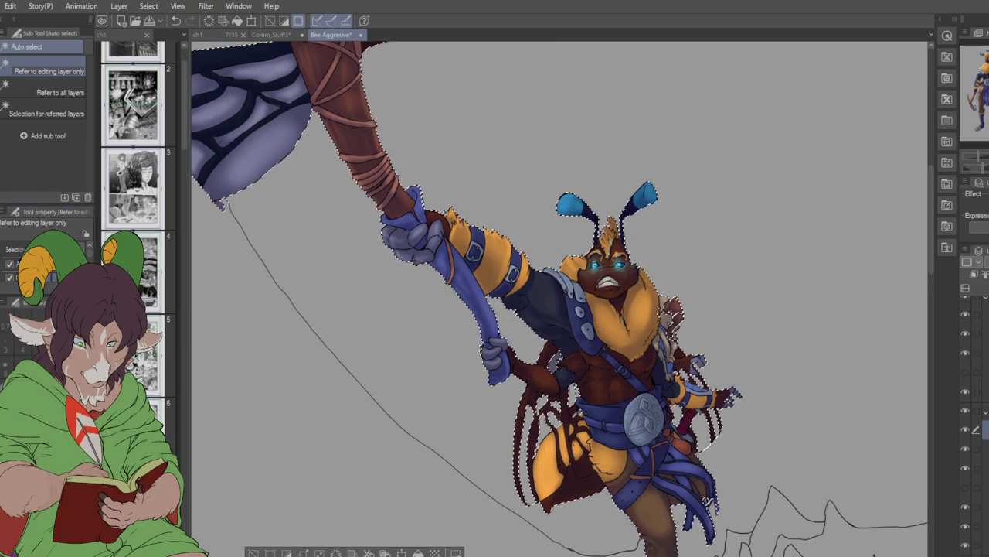
- Cast yellow light over the upper bee's raised shoulder, face and fur collar with a Foreground to transparent gradient and K Soft 2
{"action": "key", "text": "g"}
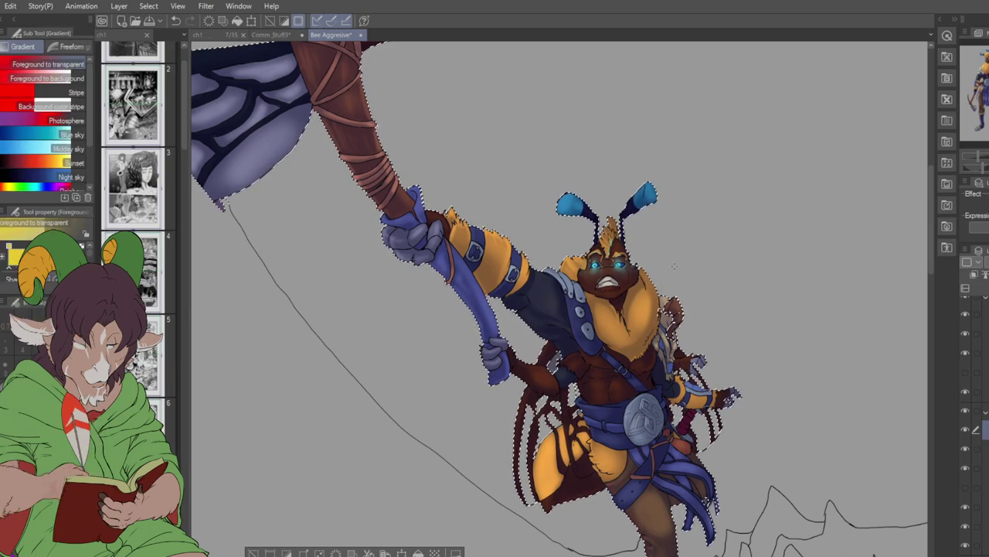
{"action": "left_click_drag", "start_coordinate": [671, 273], "coordinate": [746, 267]}
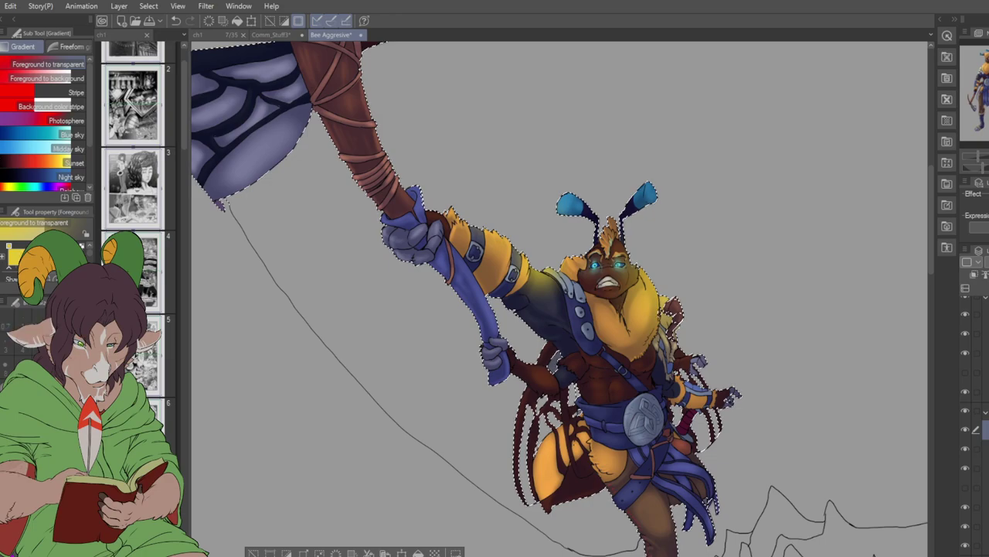
{"action": "key", "text": "b"}
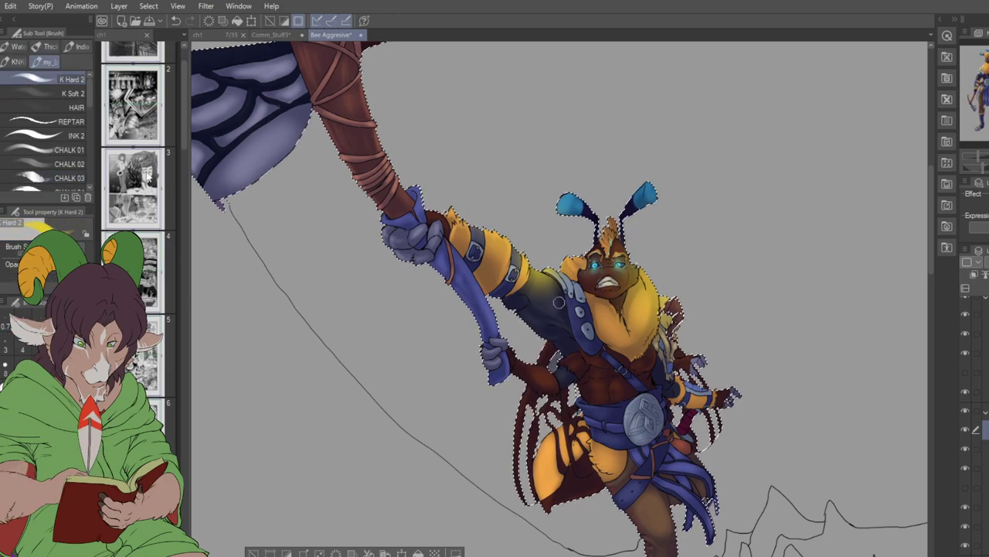
{"action": "left_click", "coordinate": [58, 92]}
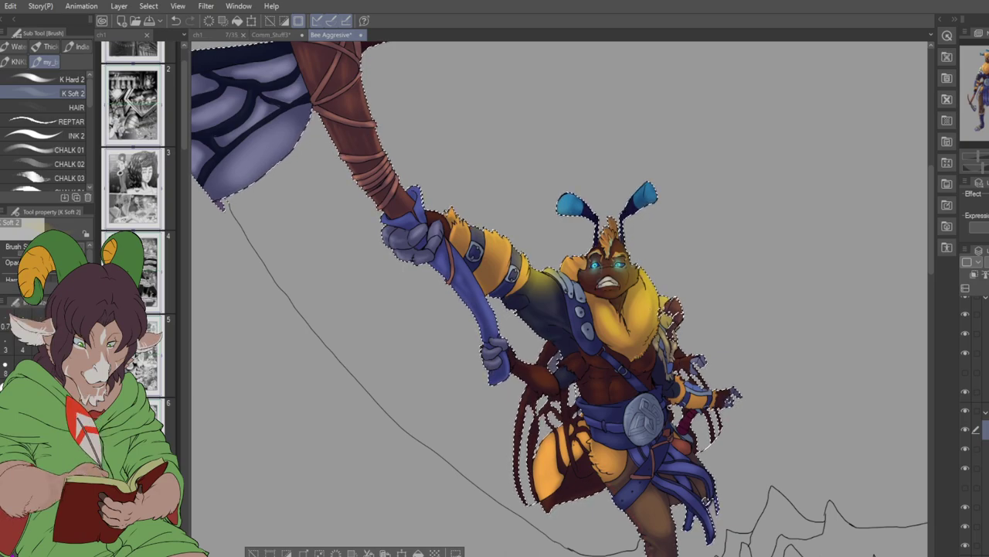
{"action": "scroll", "coordinate": [695, 464], "scroll_direction": "up", "scroll_amount": 1}
{"action": "scroll", "coordinate": [680, 409], "scroll_direction": "up", "scroll_amount": 3}
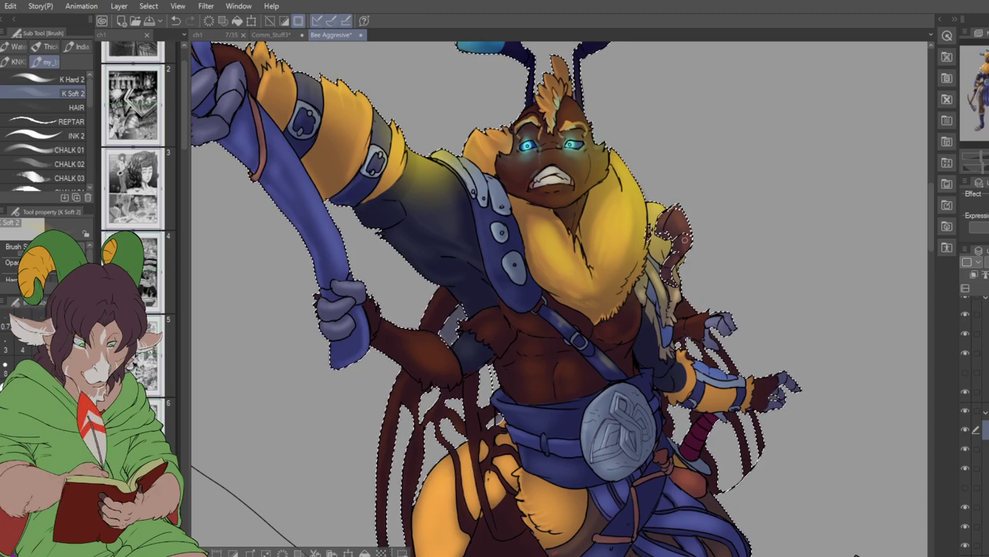
{"action": "left_click", "coordinate": [70, 80]}
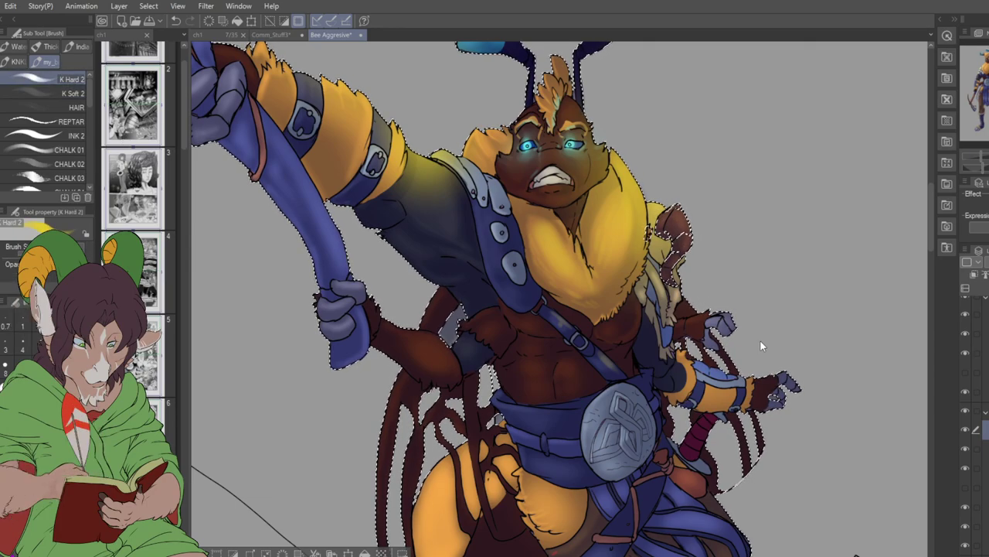
{"action": "key", "text": "ctrl+d"}
{"action": "left_click_drag", "start_coordinate": [674, 213], "coordinate": [684, 270]}
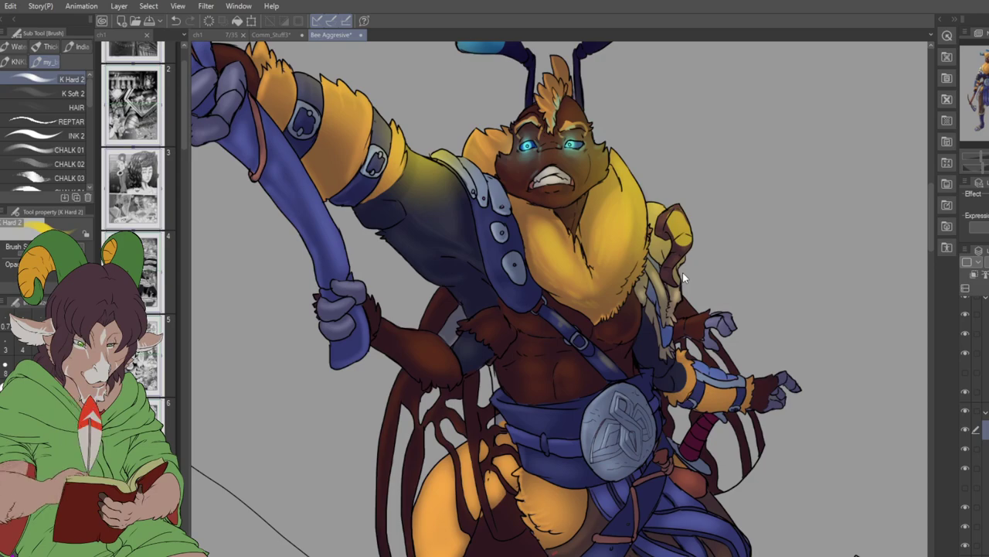
{"action": "key", "text": "ctrl+z"}
{"action": "key", "text": "ctrl+z"}
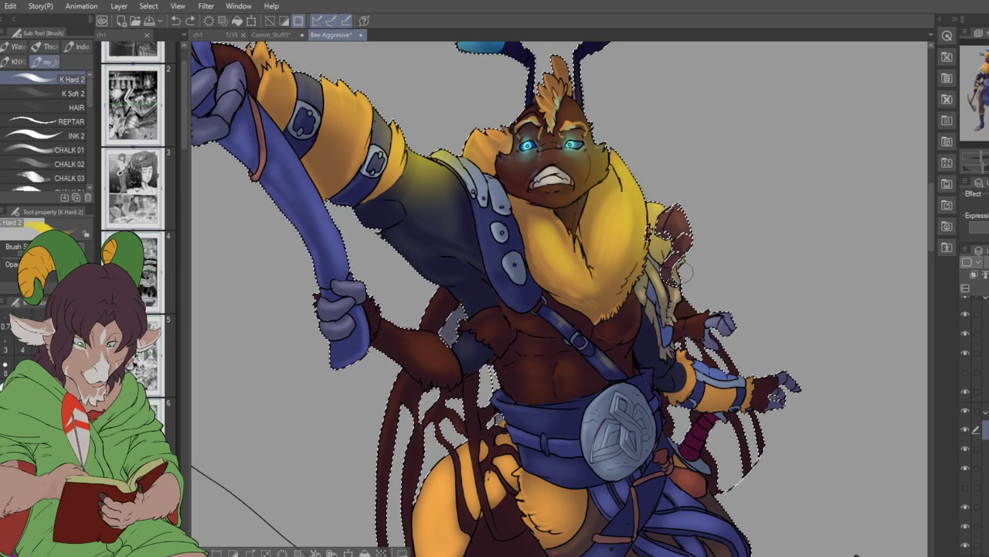
- Add the curled horn on the upper bee's far shoulder to the selection with the Selection pen
{"action": "key", "text": "m"}
{"action": "mouse_move", "coordinate": [680, 262]}
{"action": "left_mouse_down"}
{"action": "mouse_move", "coordinate": [684, 224]}
{"action": "mouse_move", "coordinate": [674, 255]}
{"action": "mouse_move", "coordinate": [663, 232]}
{"action": "mouse_move", "coordinate": [681, 236]}
{"action": "mouse_move", "coordinate": [665, 218]}
{"action": "mouse_move", "coordinate": [674, 292]}
{"action": "mouse_move", "coordinate": [684, 244]}
{"action": "mouse_move", "coordinate": [676, 217]}
{"action": "left_mouse_up"}
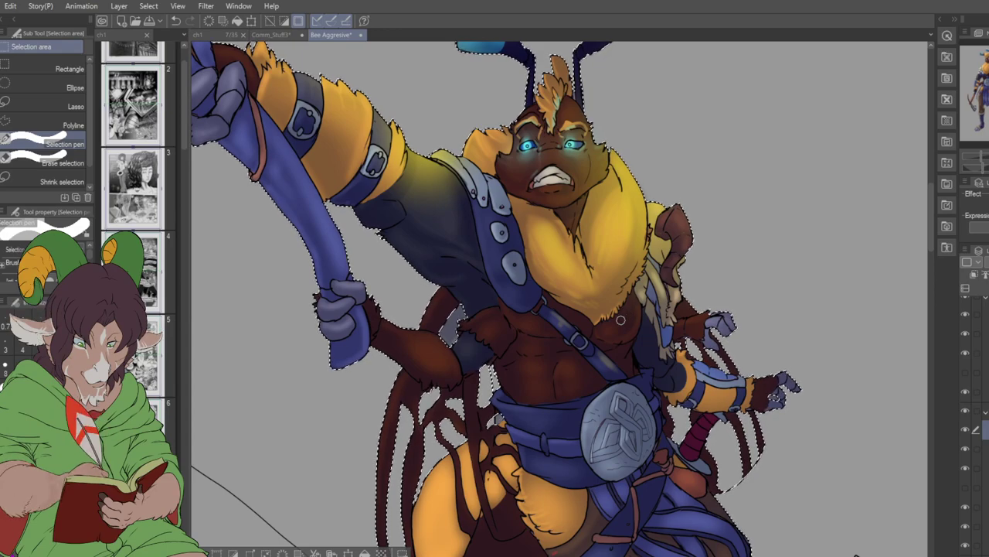
{"action": "scroll", "coordinate": [621, 322], "scroll_direction": "down", "scroll_amount": 6}
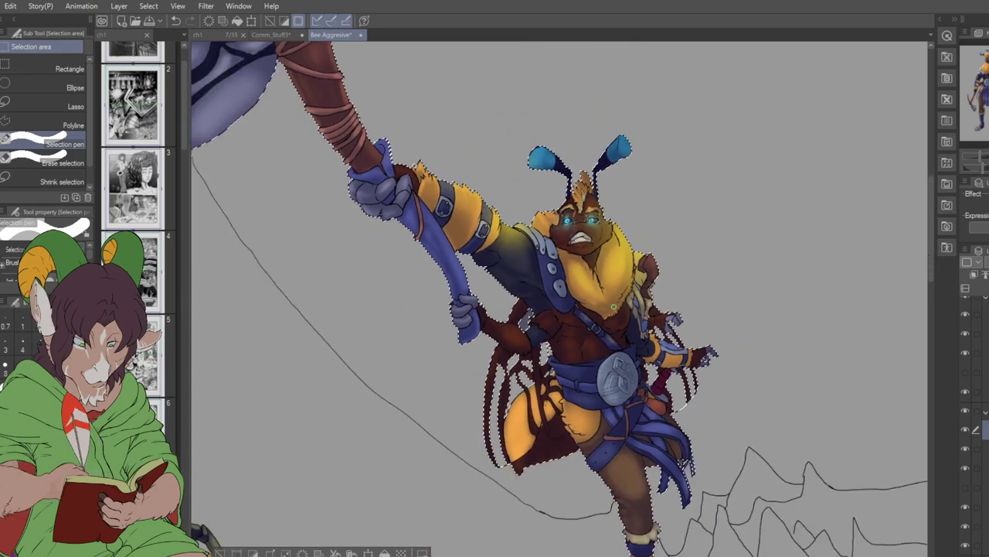
- Toggle the hidden layer that shades the tree-chopping bee's skull shoulder guard and leave it shown
{"action": "left_click_drag", "start_coordinate": [541, 464], "coordinate": [564, 270]}
{"action": "scroll", "coordinate": [495, 232], "scroll_direction": "up", "scroll_amount": 4}
{"action": "left_click_drag", "start_coordinate": [556, 310], "coordinate": [491, 359]}
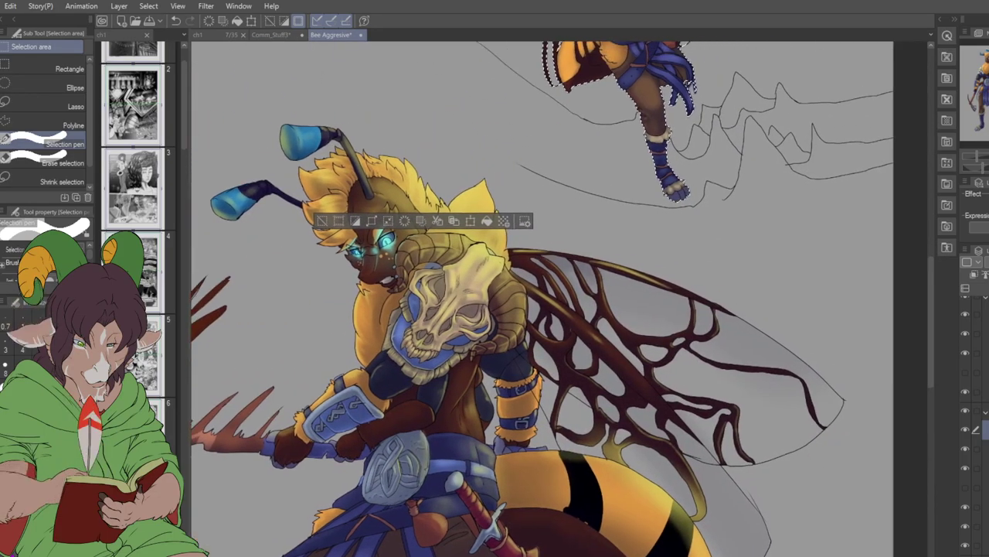
{"action": "left_click", "coordinate": [965, 496]}
{"action": "left_click", "coordinate": [965, 496]}
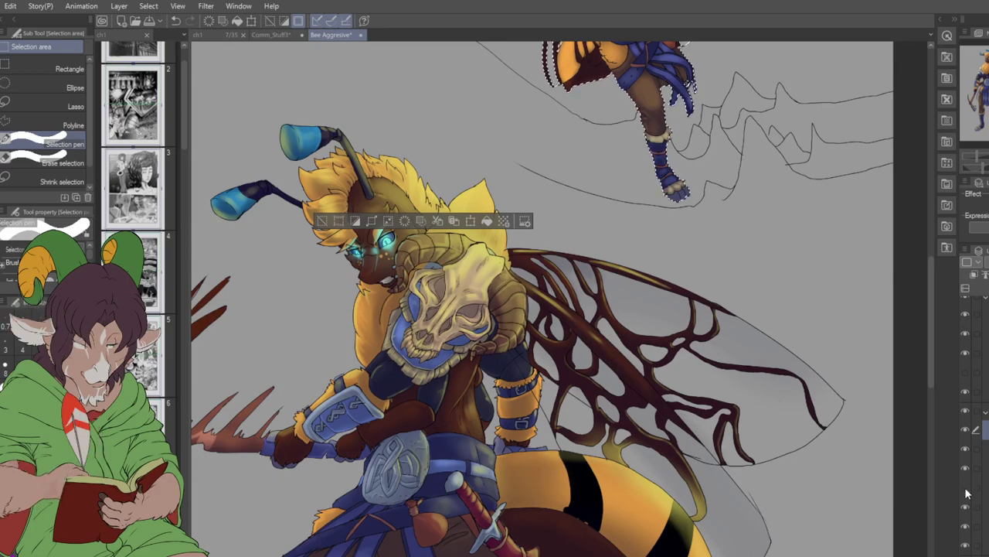
{"action": "left_click", "coordinate": [966, 493]}
{"action": "left_click", "coordinate": [966, 493]}
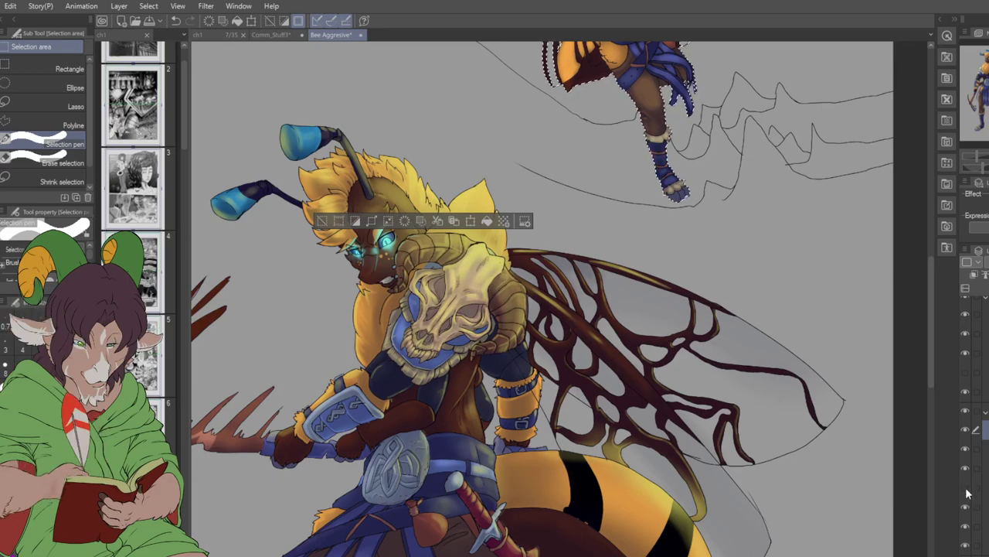
{"action": "left_click", "coordinate": [965, 492]}
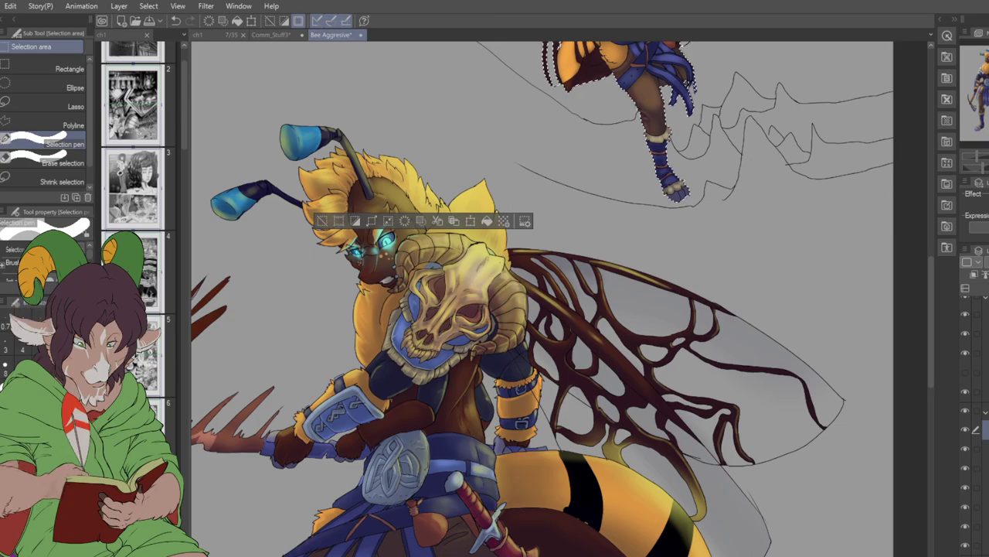
- Paint yellow highlights on the upper bee's dark sleeve and shoulder plates with K Hard 2 and K Soft 2, and soften them with Blend
{"action": "scroll", "coordinate": [541, 309], "scroll_direction": "up", "scroll_amount": 3}
{"action": "scroll", "coordinate": [541, 310], "scroll_direction": "up", "scroll_amount": 3}
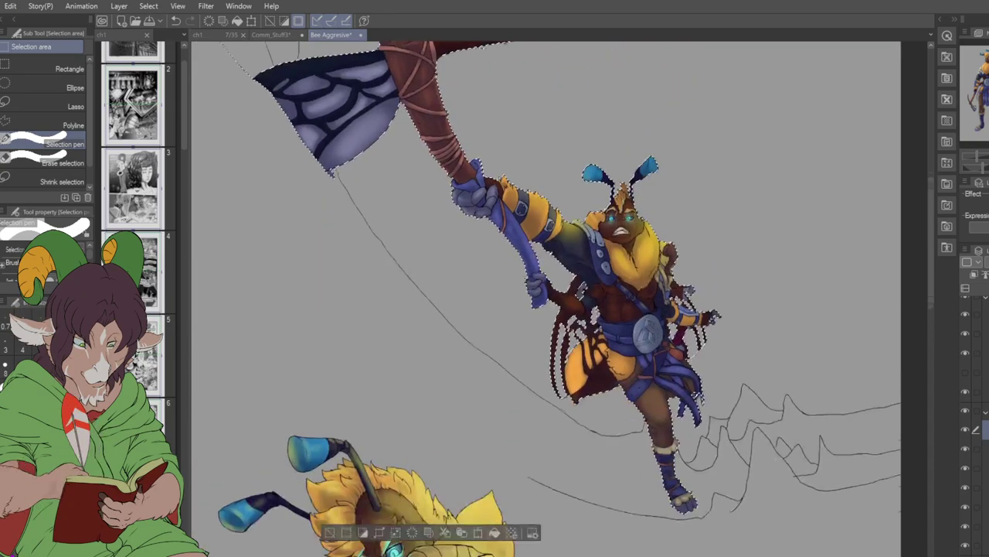
{"action": "scroll", "coordinate": [541, 310], "scroll_direction": "down", "scroll_amount": 6}
{"action": "scroll", "coordinate": [882, 162], "scroll_direction": "up", "scroll_amount": 10}
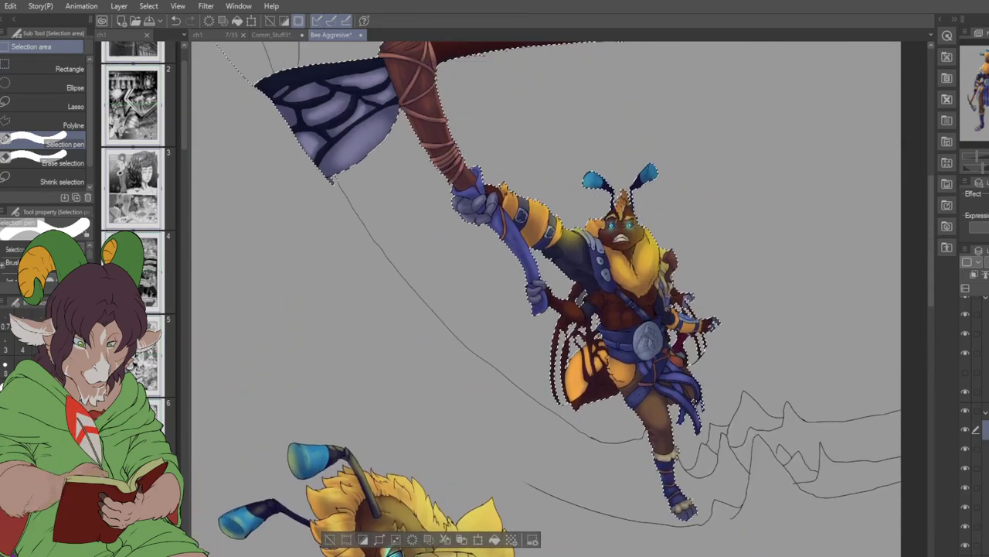
{"action": "scroll", "coordinate": [882, 161], "scroll_direction": "up", "scroll_amount": 5}
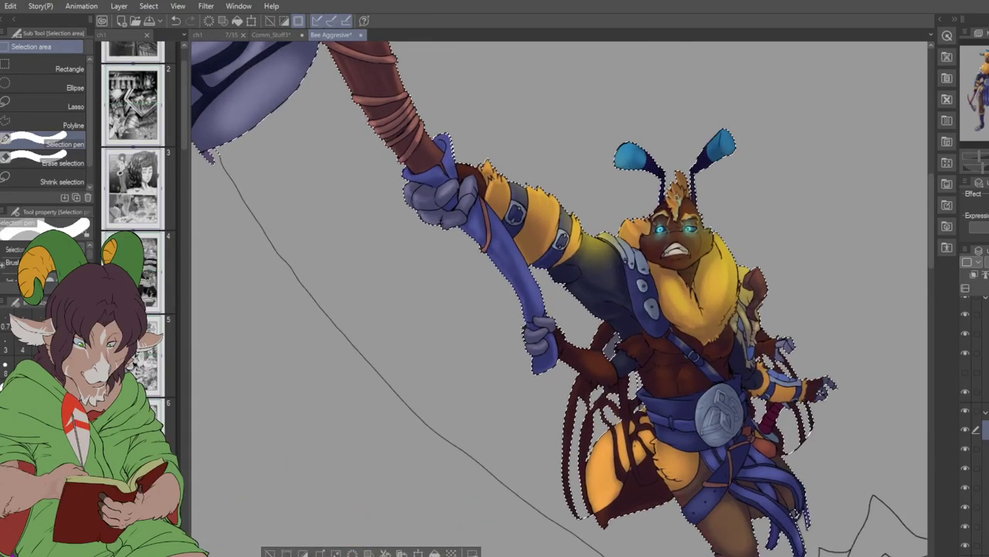
{"action": "scroll", "coordinate": [541, 310], "scroll_direction": "down", "scroll_amount": 3}
{"action": "scroll", "coordinate": [541, 309], "scroll_direction": "up", "scroll_amount": 3}
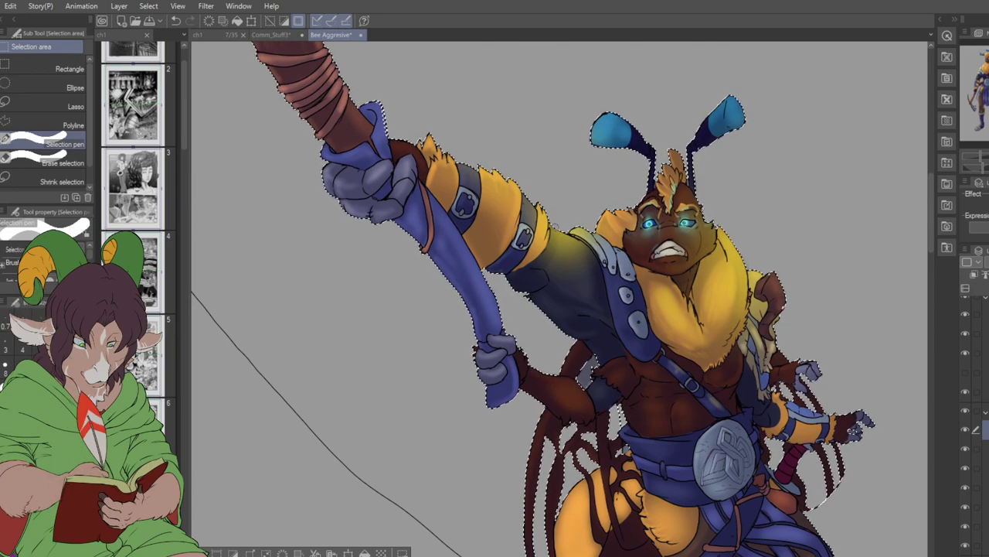
{"action": "key", "text": "b"}
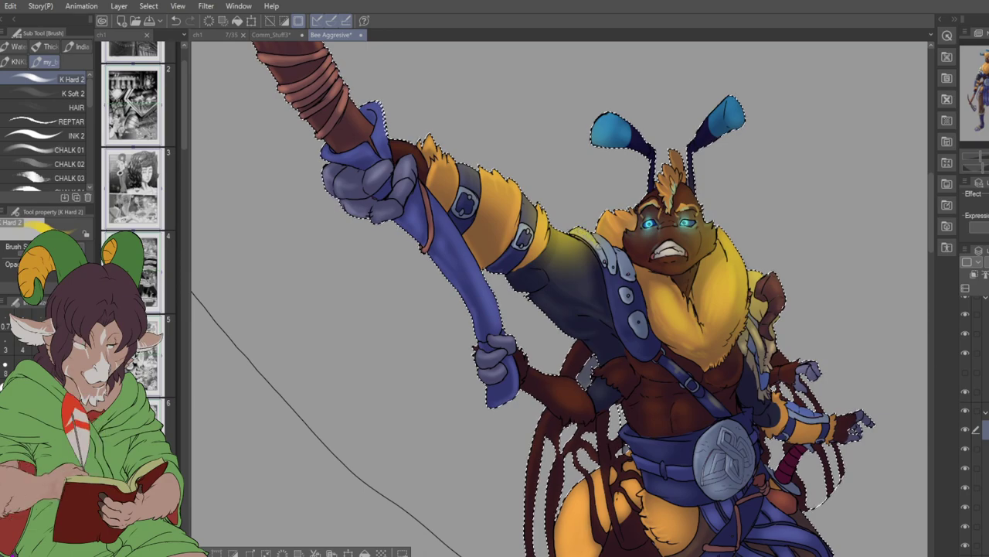
{"action": "left_click", "coordinate": [71, 93]}
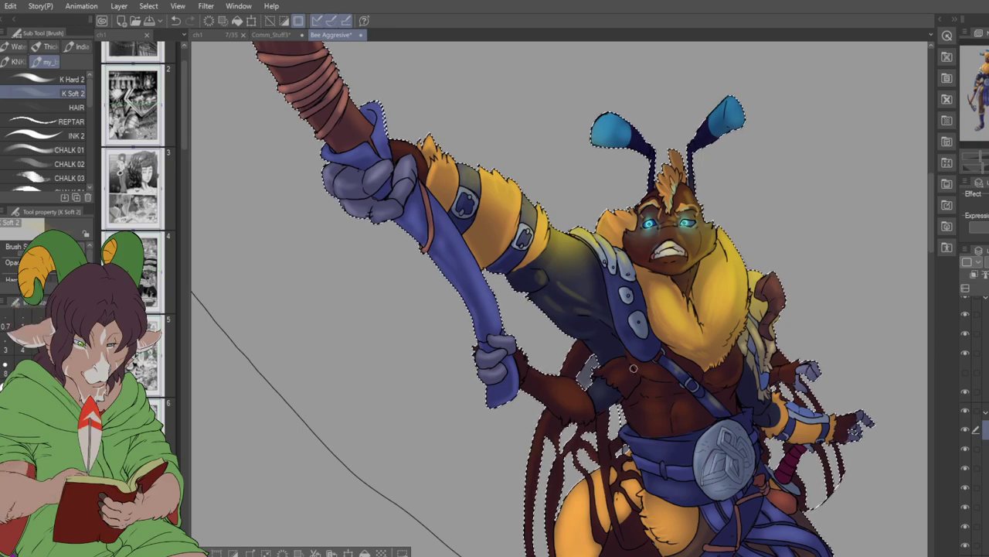
{"action": "key", "text": "j"}
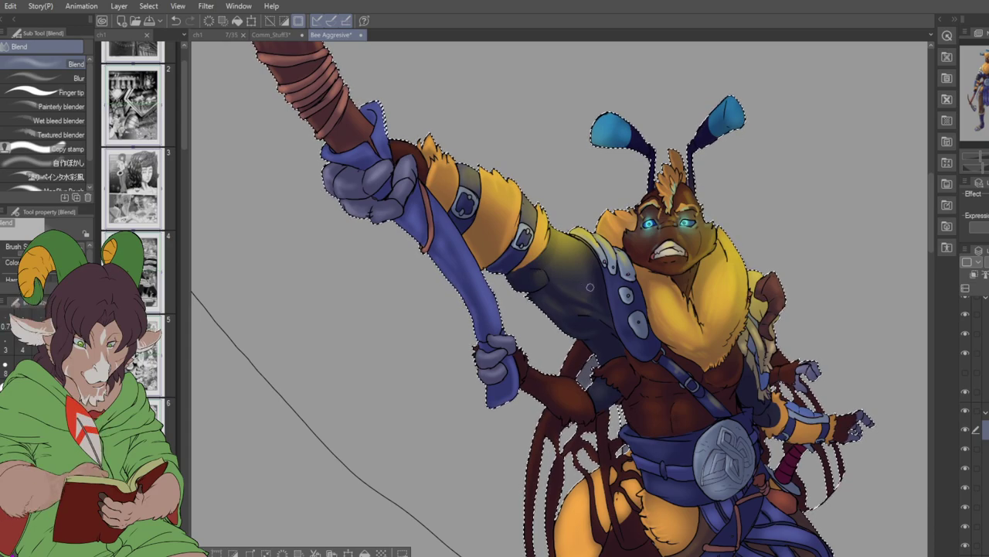
- Paint soft yellow light along the upper bee's axe handle and the lower part of its wing-like blade with K Soft 2
{"action": "key", "text": "b"}
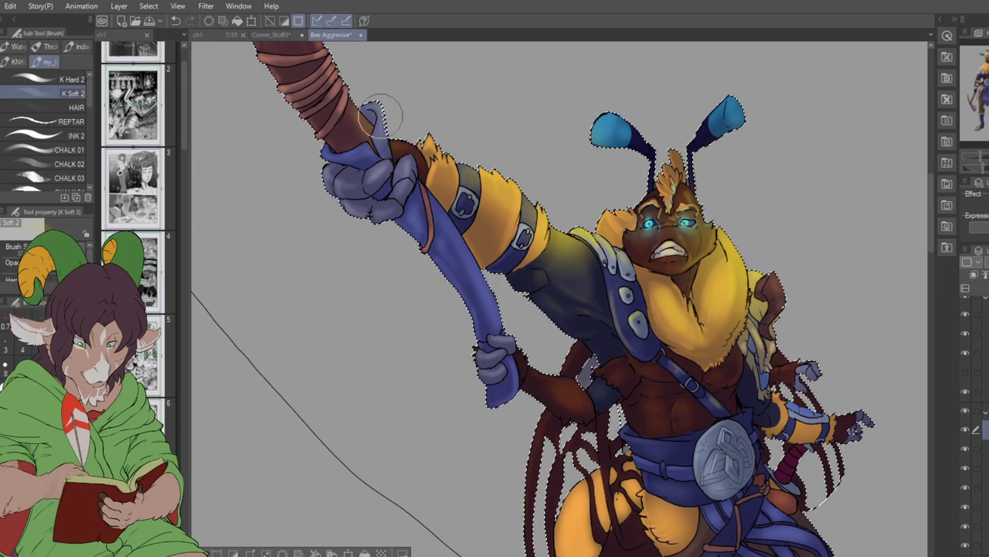
{"action": "scroll", "coordinate": [424, 373], "scroll_direction": "up", "scroll_amount": 5}
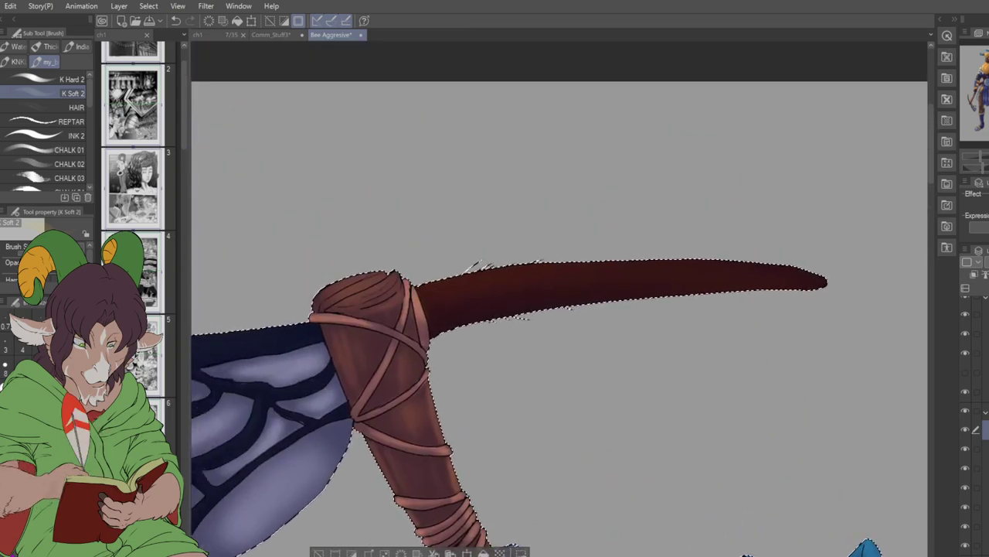
{"action": "mouse_move", "coordinate": [424, 374]}
{"action": "left_mouse_down"}
{"action": "mouse_move", "coordinate": [495, 536]}
{"action": "mouse_move", "coordinate": [454, 351]}
{"action": "mouse_move", "coordinate": [437, 409]}
{"action": "mouse_move", "coordinate": [463, 457]}
{"action": "mouse_move", "coordinate": [442, 437]}
{"action": "mouse_move", "coordinate": [538, 532]}
{"action": "left_mouse_up"}
{"action": "scroll", "coordinate": [592, 513], "scroll_direction": "down", "scroll_amount": 5}
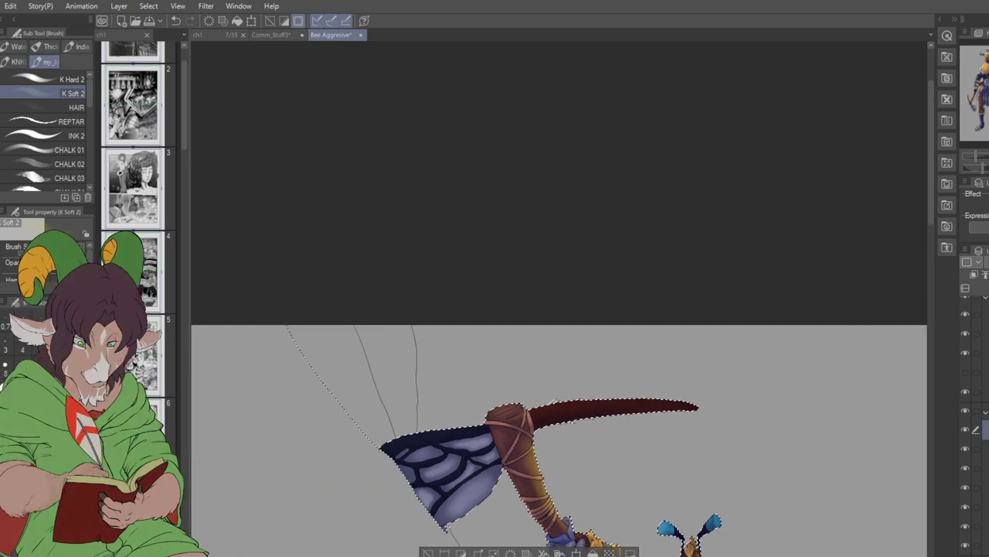
{"action": "scroll", "coordinate": [556, 340], "scroll_direction": "down", "scroll_amount": 5}
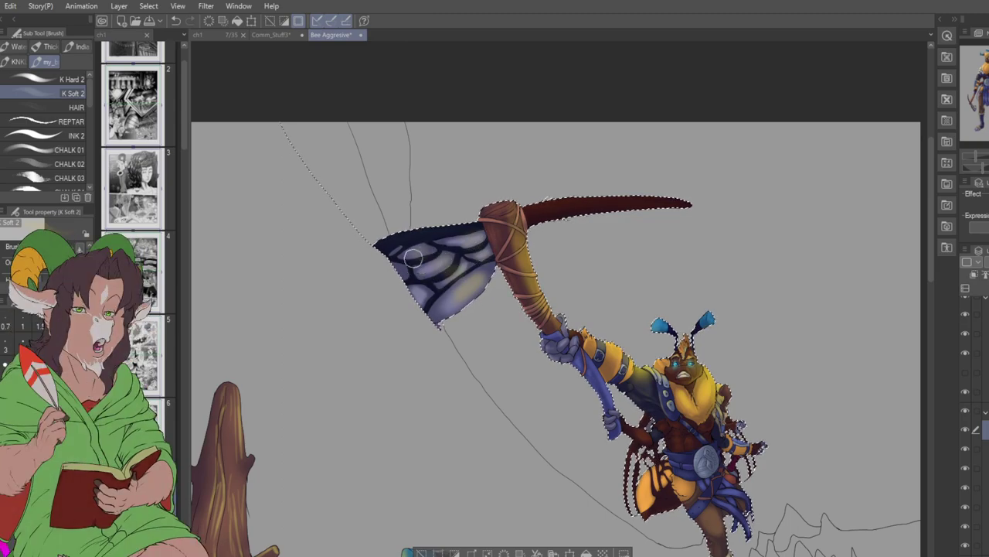
- Paint soft yellow light along the upper edge of the axe's wing-like blade and its long curved spike with K Soft 2
{"action": "left_click_drag", "start_coordinate": [450, 243], "coordinate": [395, 244]}
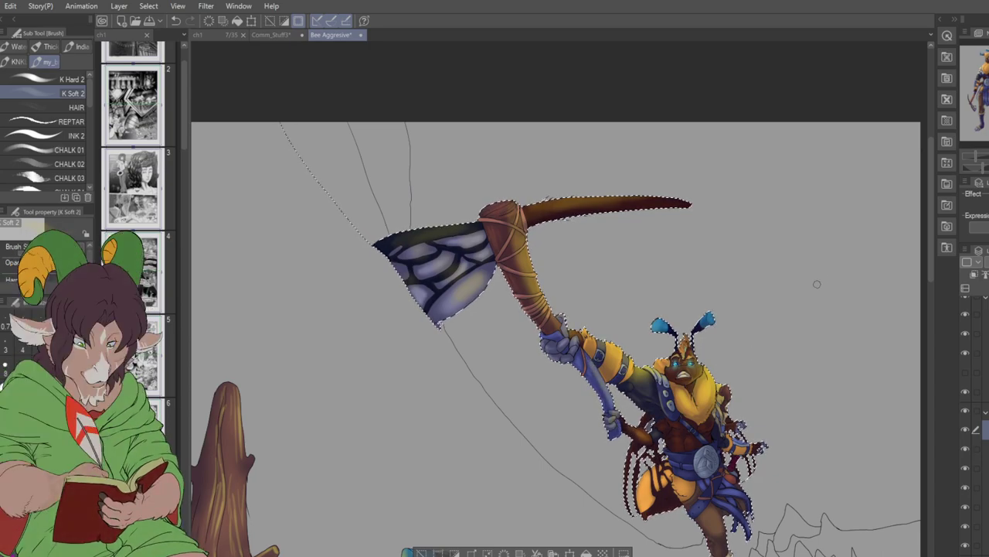
{"action": "left_click_drag", "start_coordinate": [557, 340], "coordinate": [469, 336]}
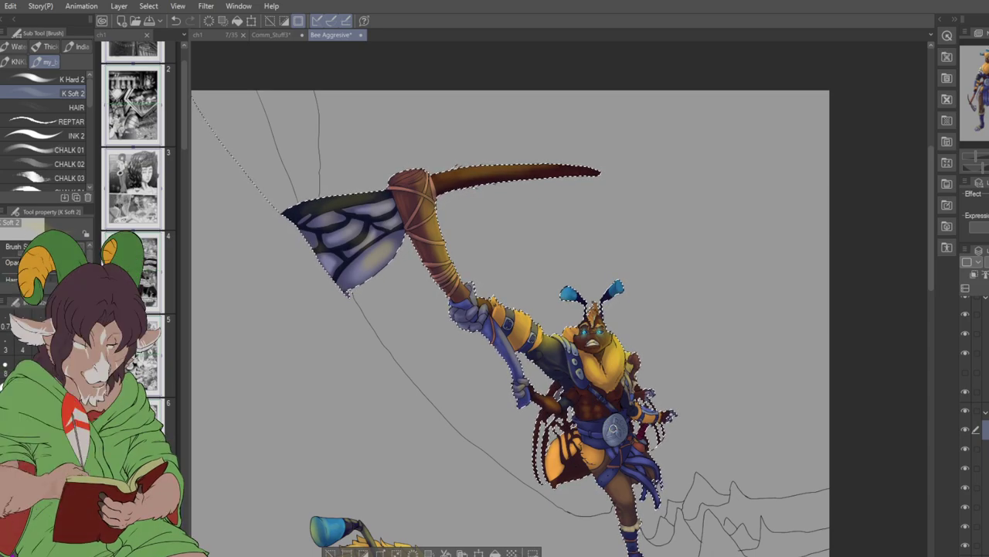
- Paint soft yellow light on the upper bee's hanging sashes, furry thigh and knee with K Soft 2, smoothing the leg with Blend
{"action": "scroll", "coordinate": [614, 421], "scroll_direction": "up", "scroll_amount": 2}
{"action": "scroll", "coordinate": [649, 414], "scroll_direction": "up", "scroll_amount": 2}
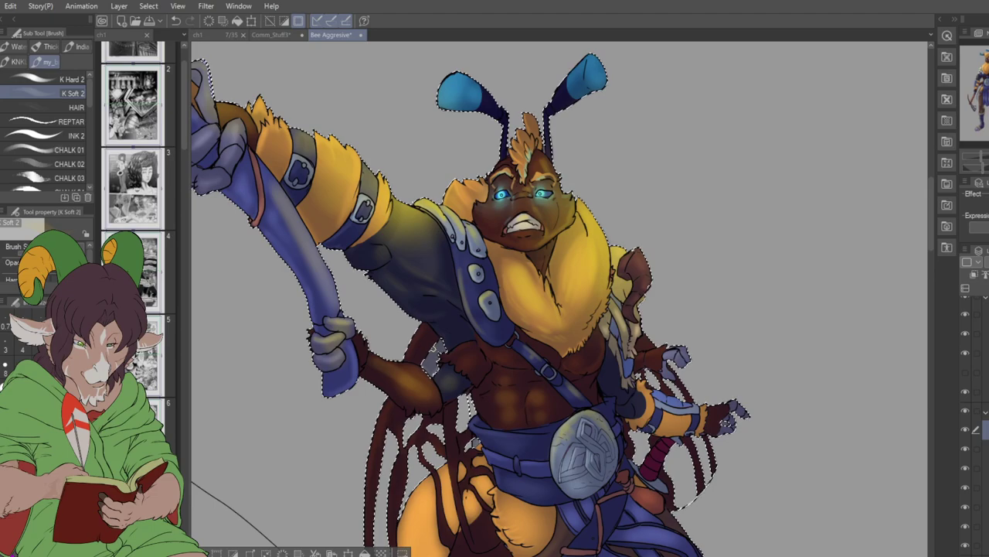
{"action": "scroll", "coordinate": [479, 302], "scroll_direction": "down", "scroll_amount": 6}
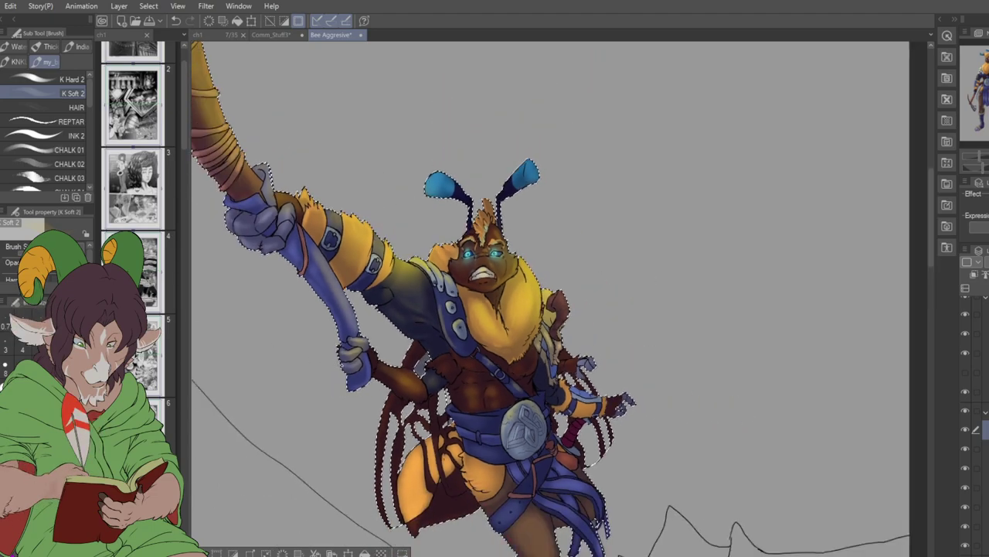
{"action": "scroll", "coordinate": [480, 301], "scroll_direction": "up", "scroll_amount": 6}
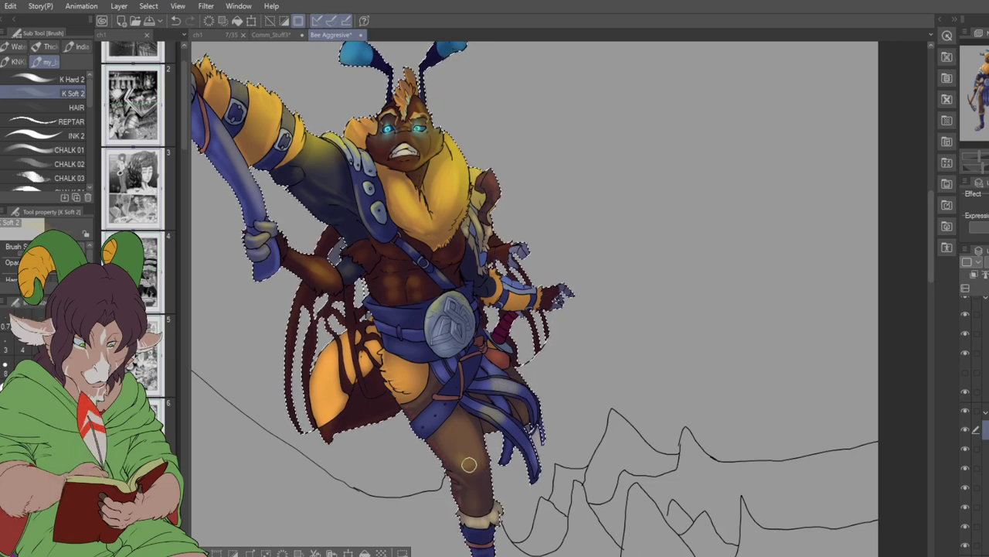
{"action": "left_click_drag", "start_coordinate": [475, 461], "coordinate": [471, 493]}
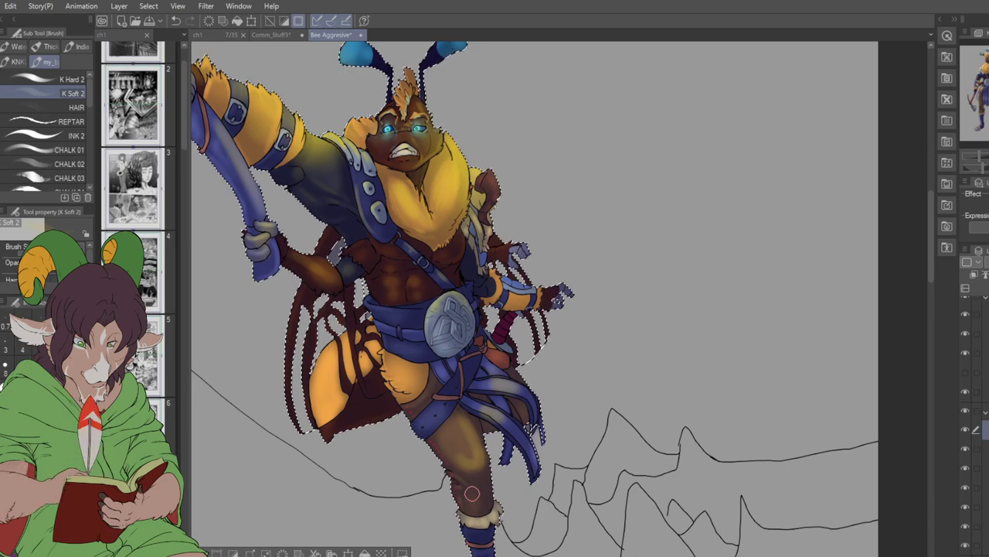
{"action": "key", "text": "j"}
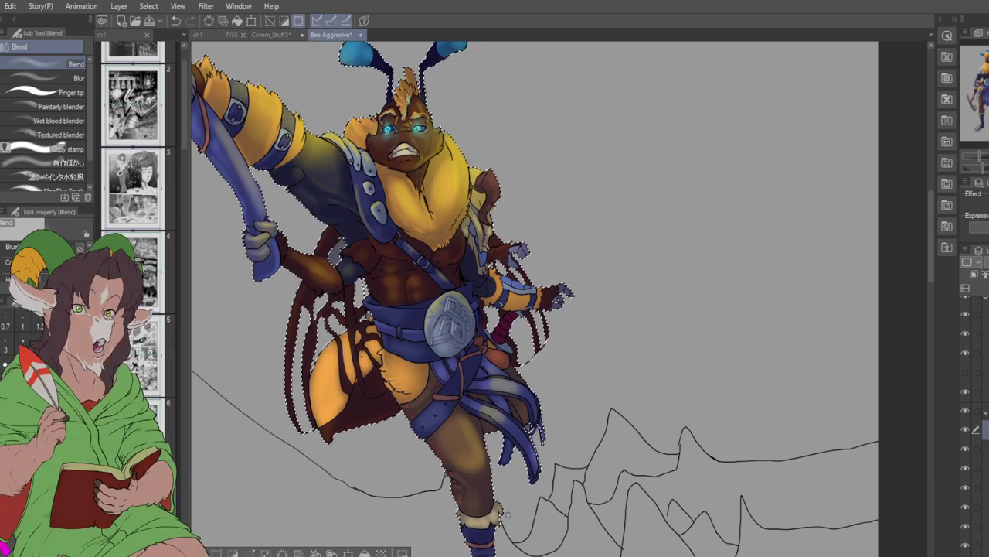
{"action": "key", "text": "b"}
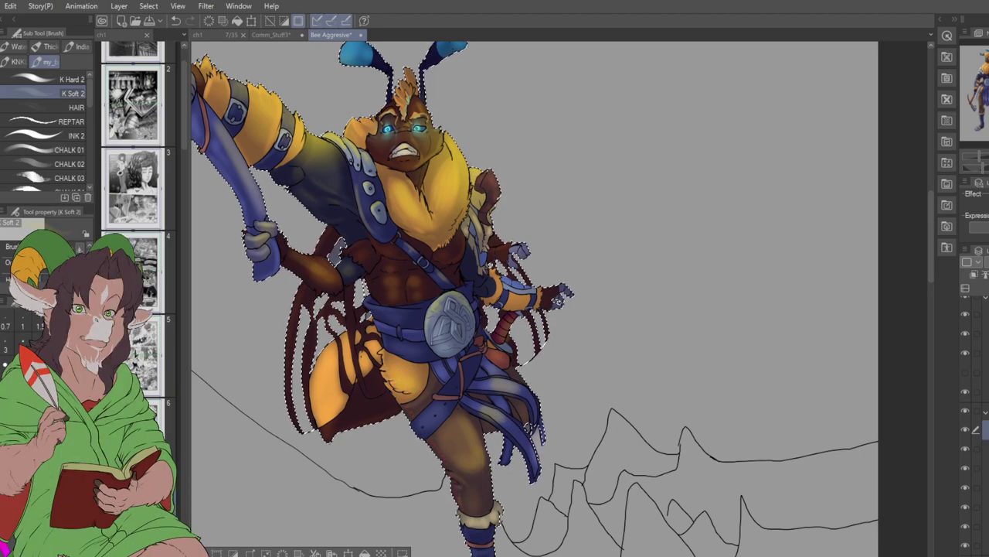
{"action": "left_click_drag", "start_coordinate": [477, 470], "coordinate": [484, 456]}
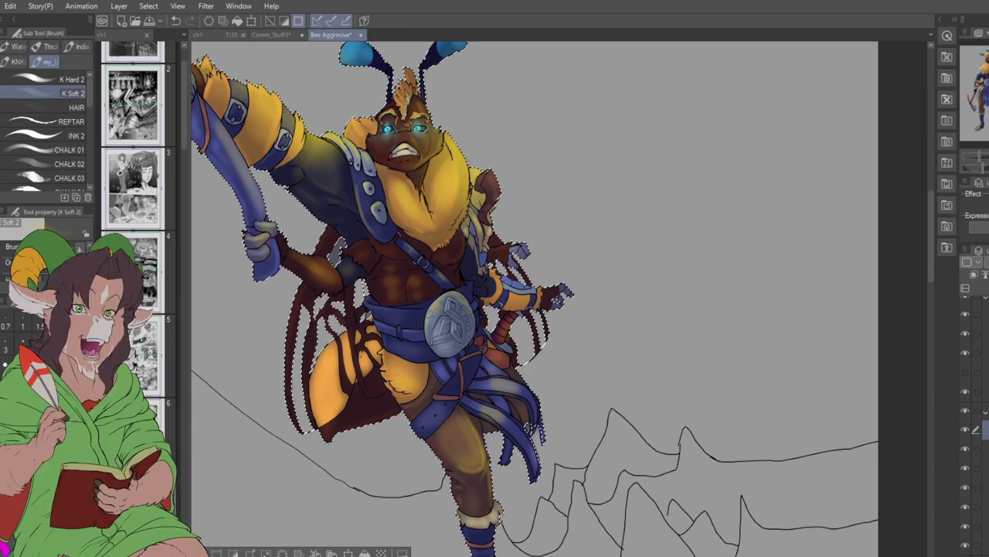
- Review the upper bee's lighting at several scales, look at the Comm_Stuff3 portrait for comparison, and return to the Bee Aggresive drawing
{"action": "key", "text": "ctrl+minus"}
{"action": "key", "text": "ctrl+minus"}
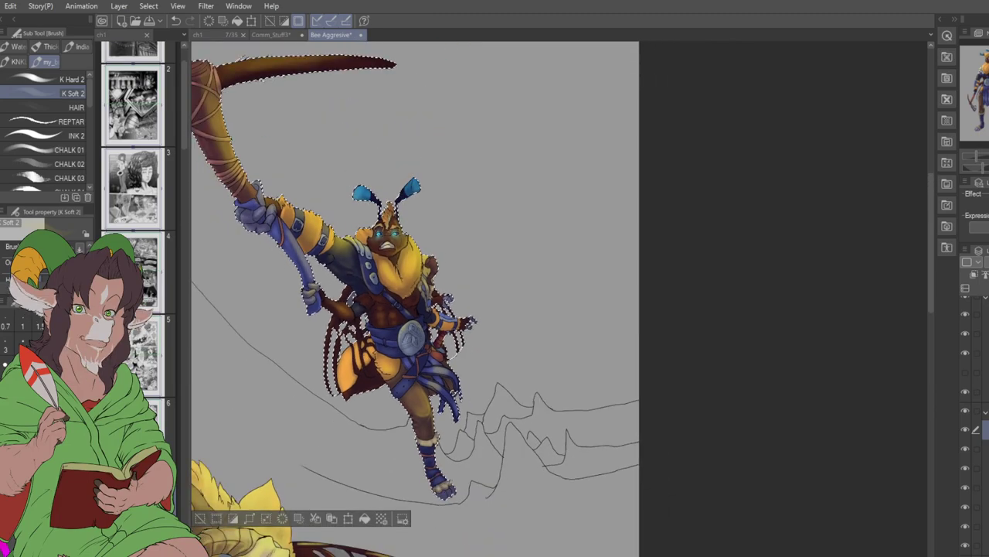
{"action": "scroll", "coordinate": [542, 294], "scroll_direction": "left", "scroll_amount": 5}
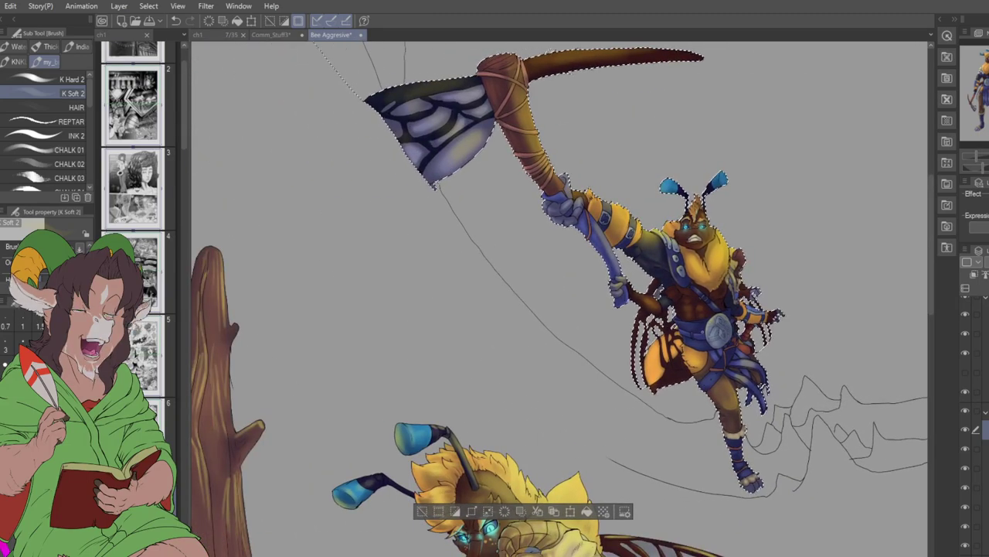
{"action": "key", "text": "ctrl+minus"}
{"action": "left_click", "coordinate": [270, 35]}
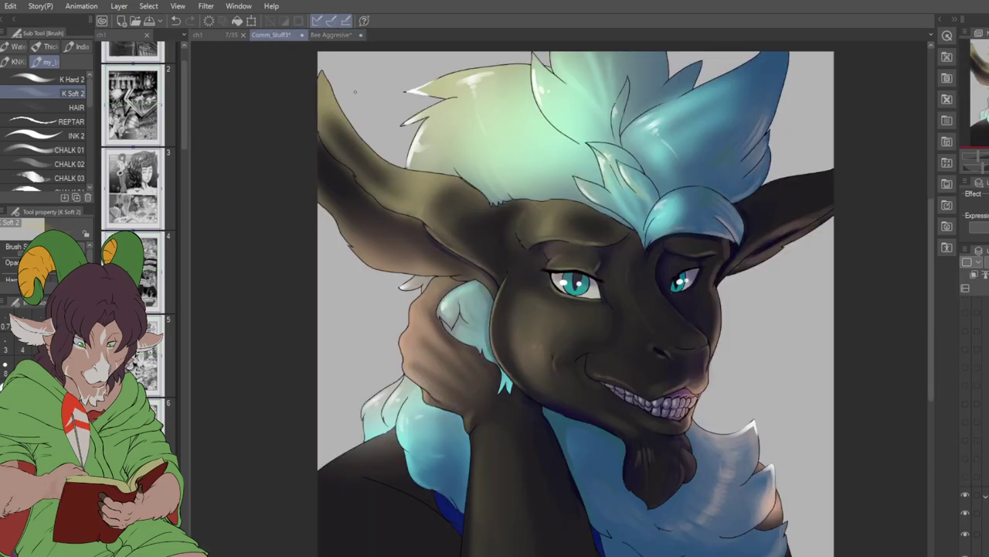
{"action": "scroll", "coordinate": [398, 177], "scroll_direction": "down", "scroll_amount": 3}
{"action": "scroll", "coordinate": [398, 177], "scroll_direction": "up", "scroll_amount": 2}
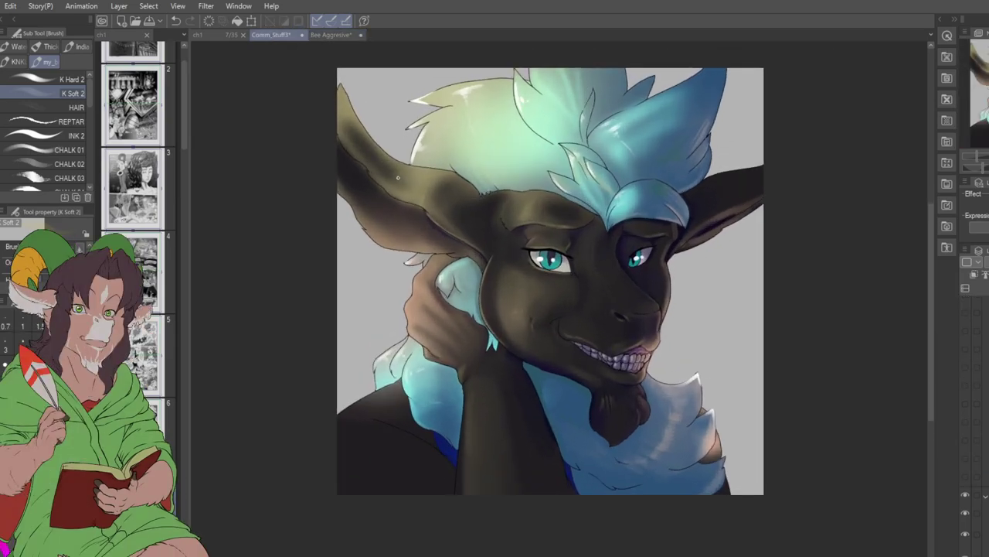
{"action": "left_click", "coordinate": [331, 35]}
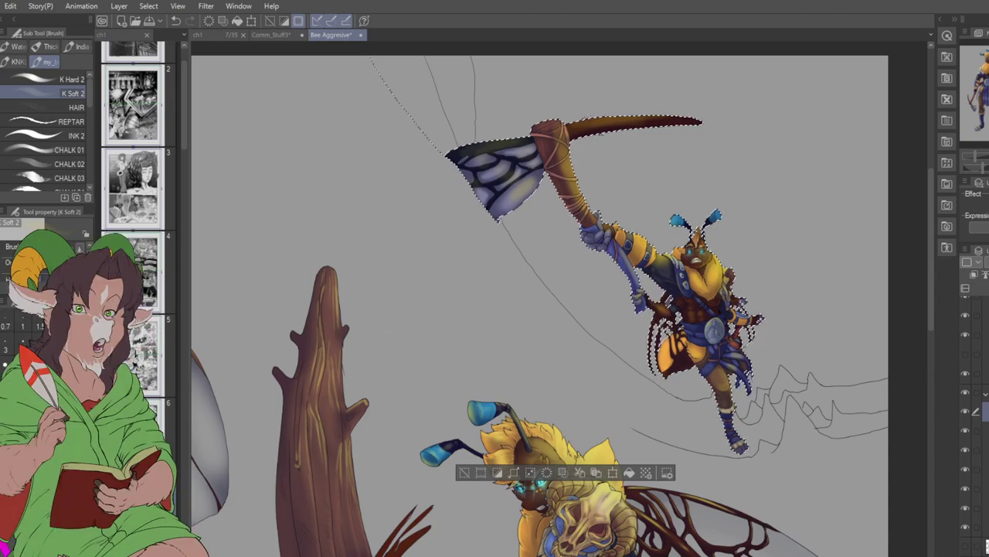
{"action": "scroll", "coordinate": [696, 262], "scroll_direction": "up", "scroll_amount": 3}
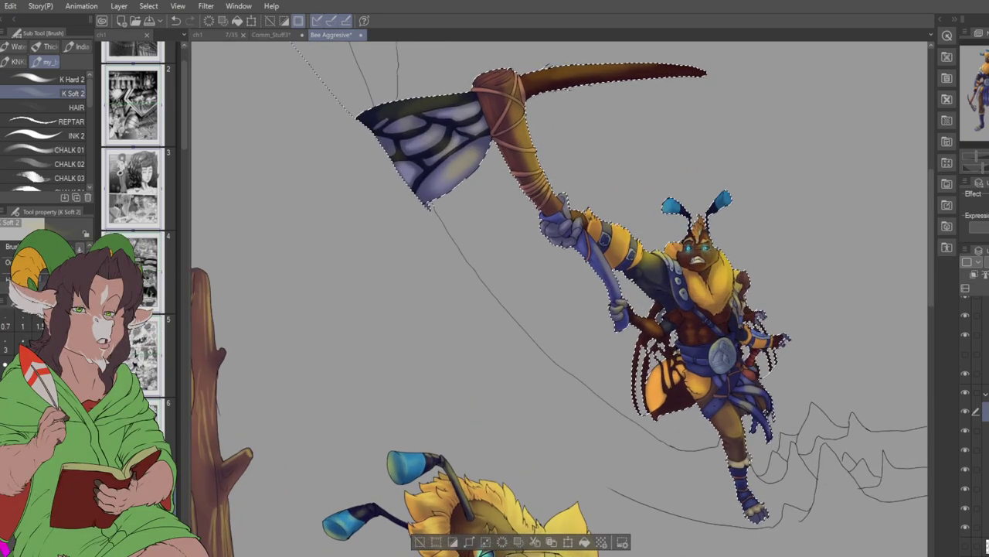
{"action": "scroll", "coordinate": [696, 262], "scroll_direction": "up", "scroll_amount": 2}
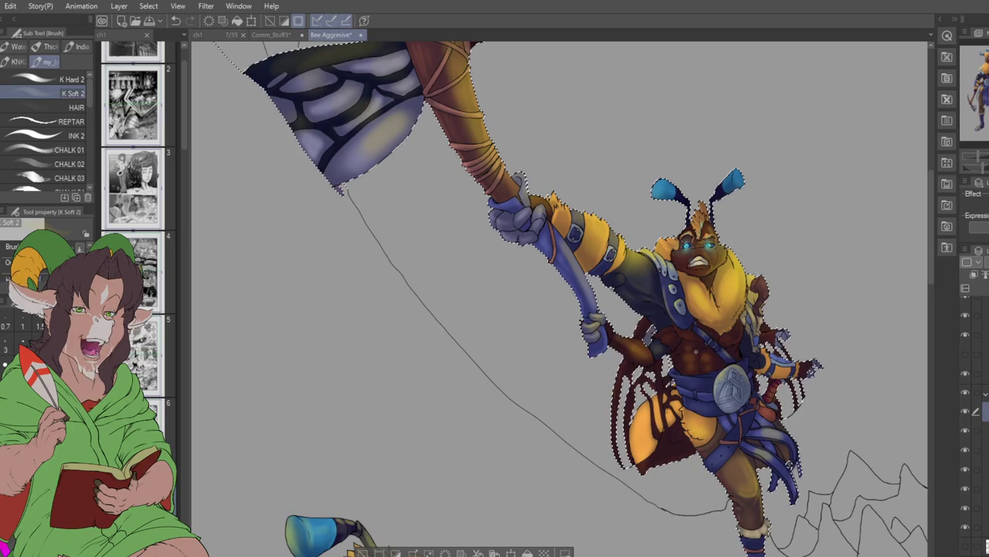
{"action": "scroll", "coordinate": [696, 262], "scroll_direction": "down", "scroll_amount": 1}
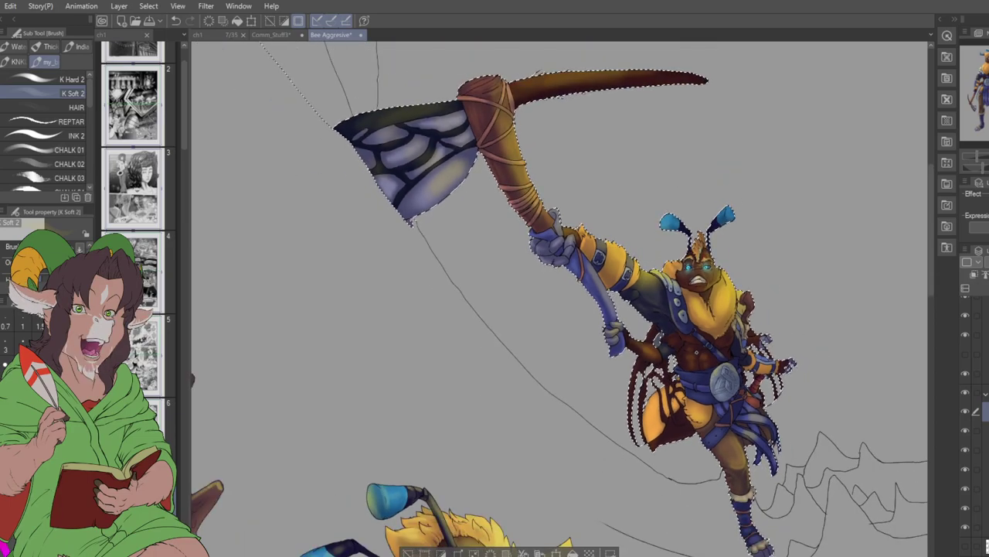